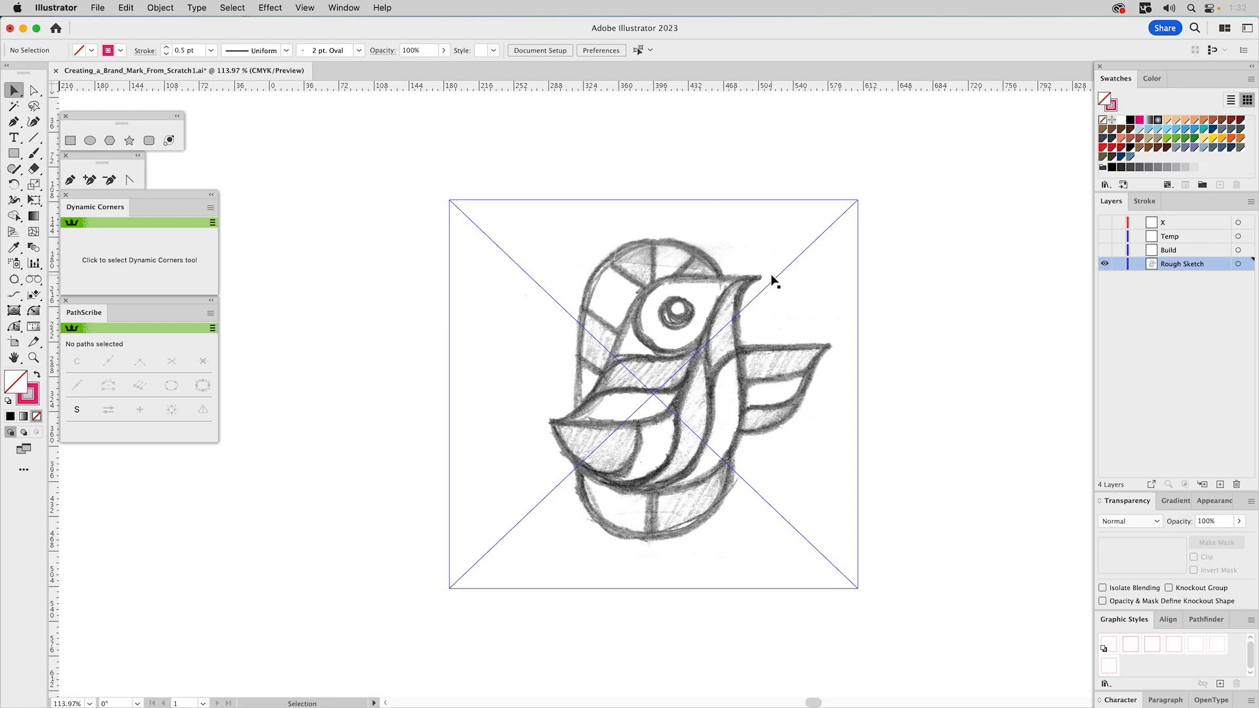
Dim the placed bird sketch by setting its opacity to 25%.
click(751, 281)
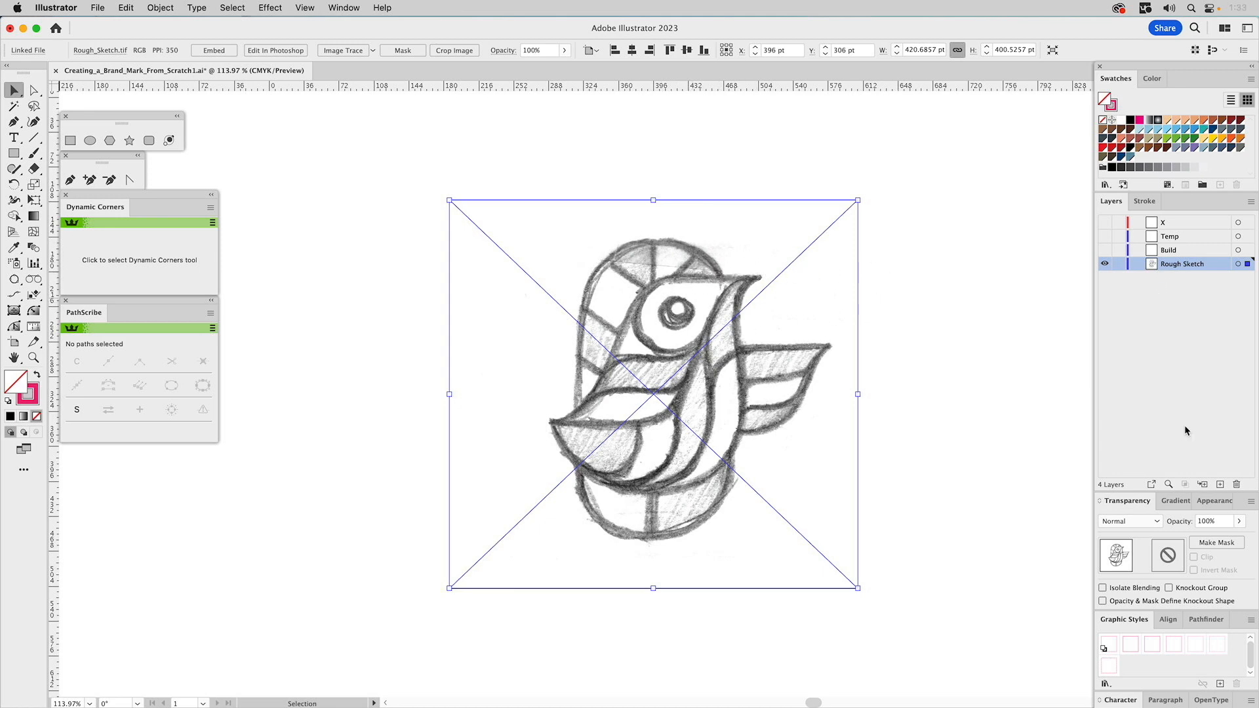
click(1207, 522)
text(30)
key(Return)
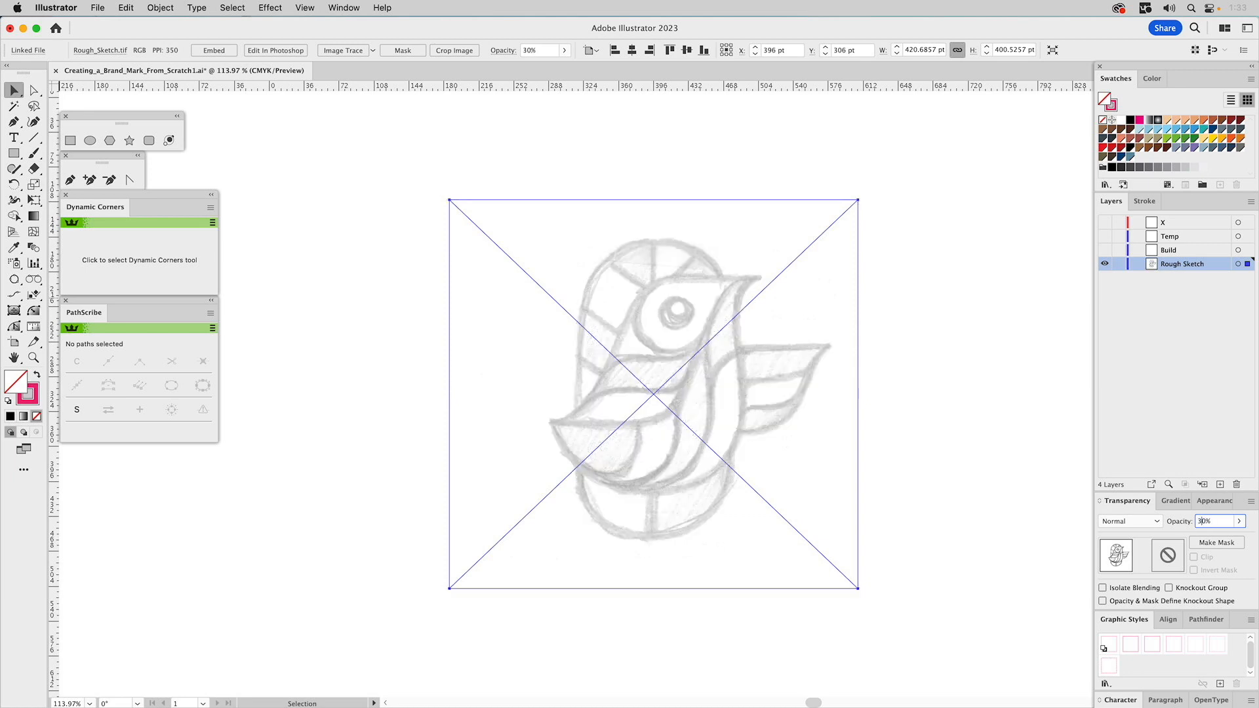
click(1199, 521)
text(25)
key(Return)
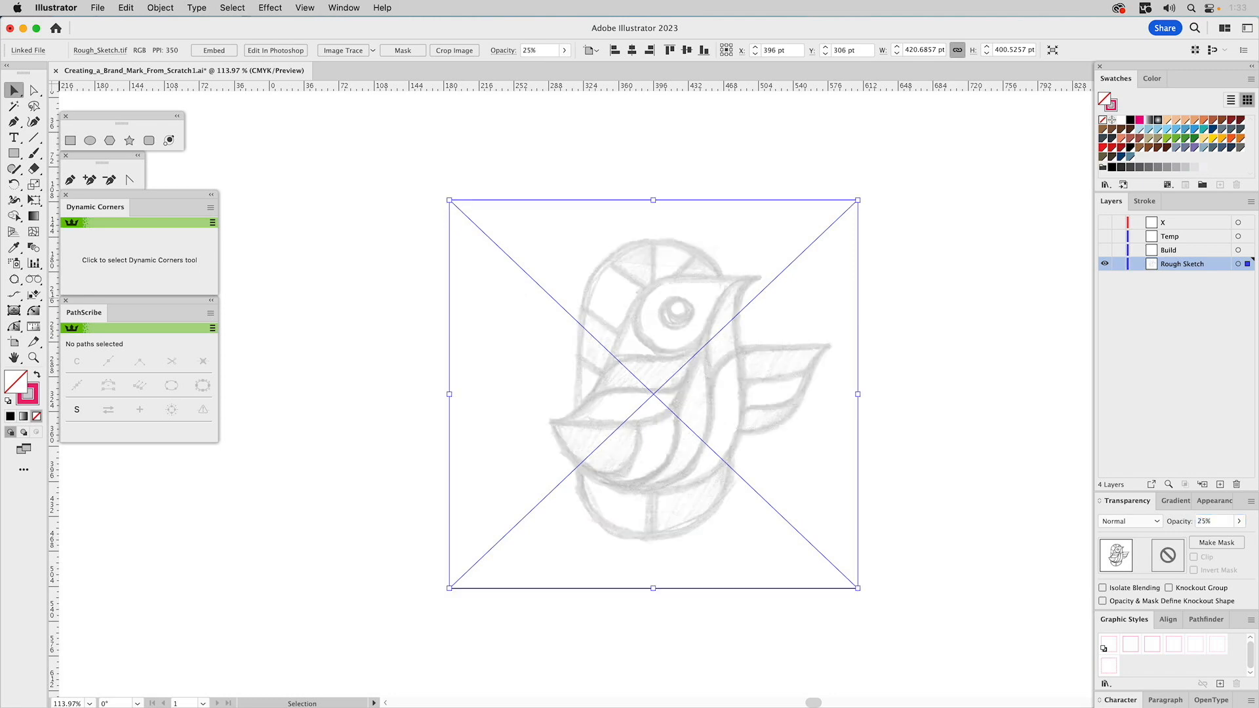
Lock the Rough Sketch layer, then show the Build layer and make it active.
click(1119, 264)
click(1105, 250)
click(1172, 252)
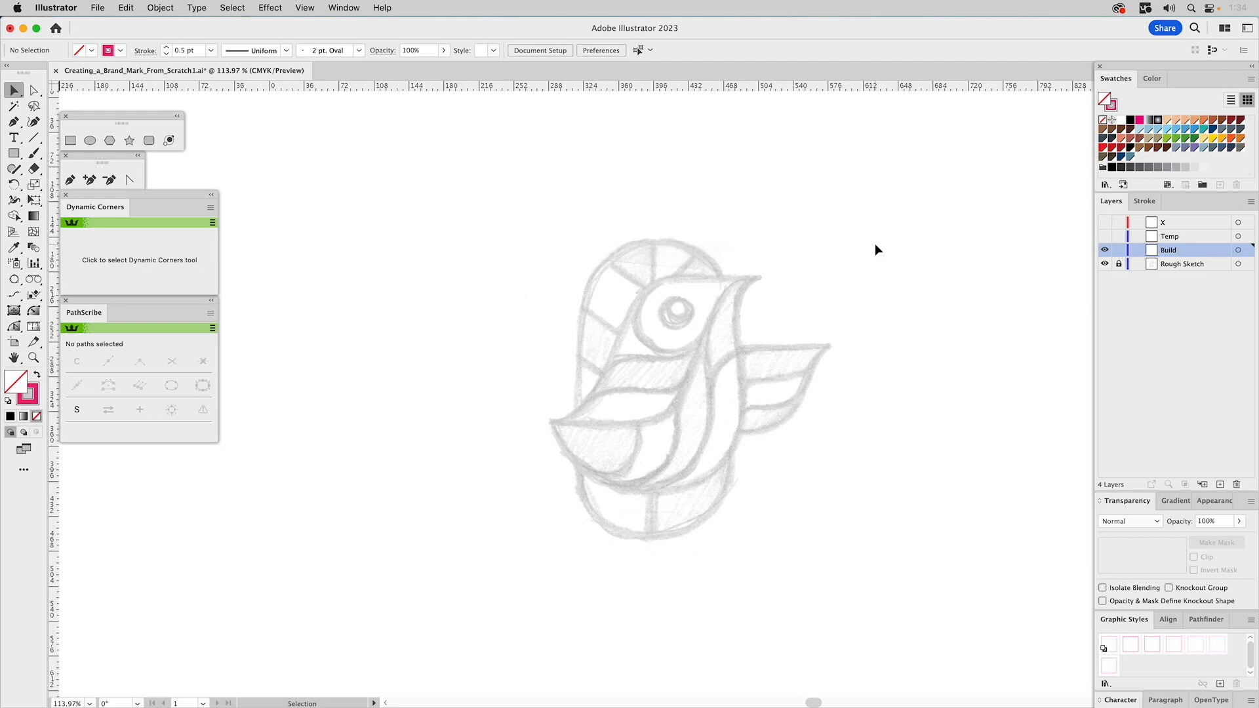
click(95, 8)
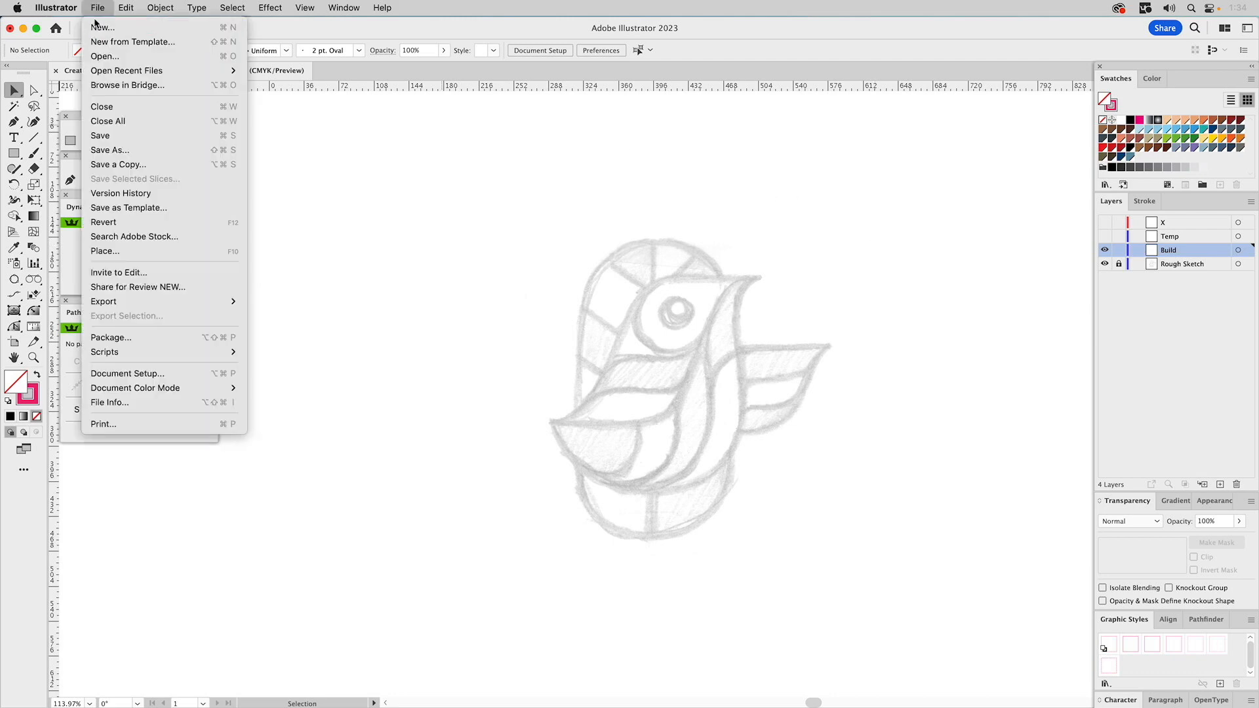
click(746, 143)
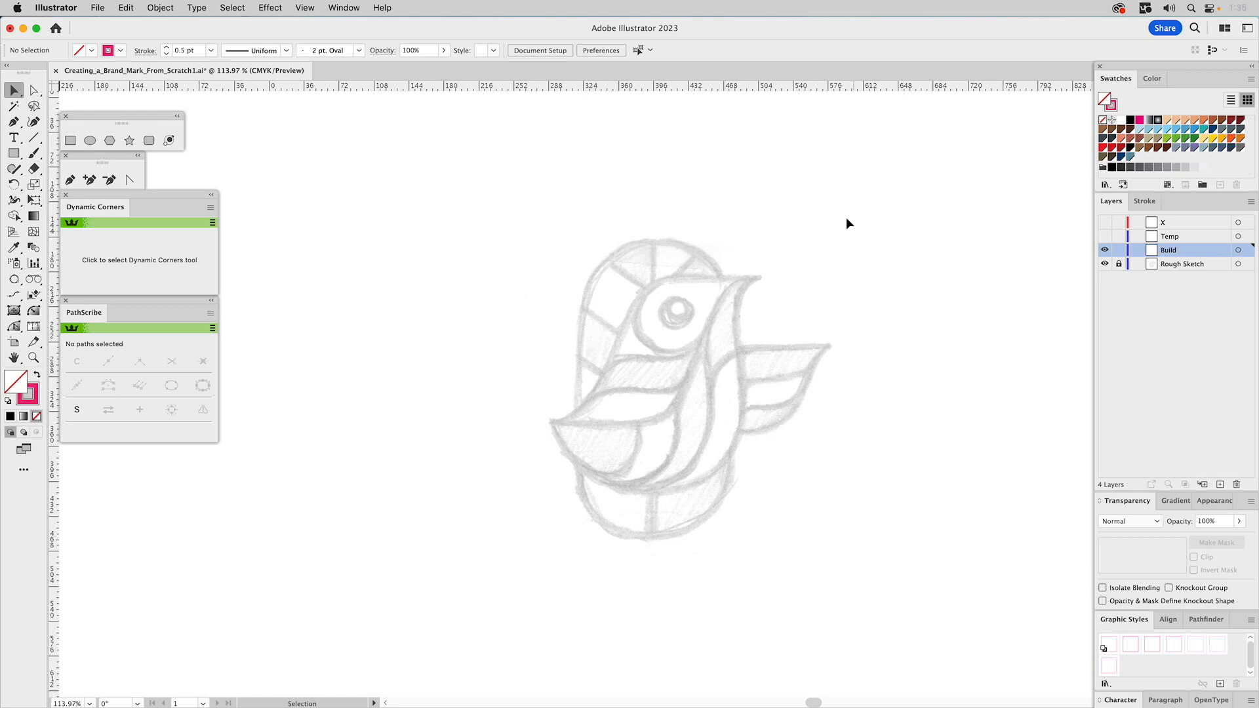
click(36, 374)
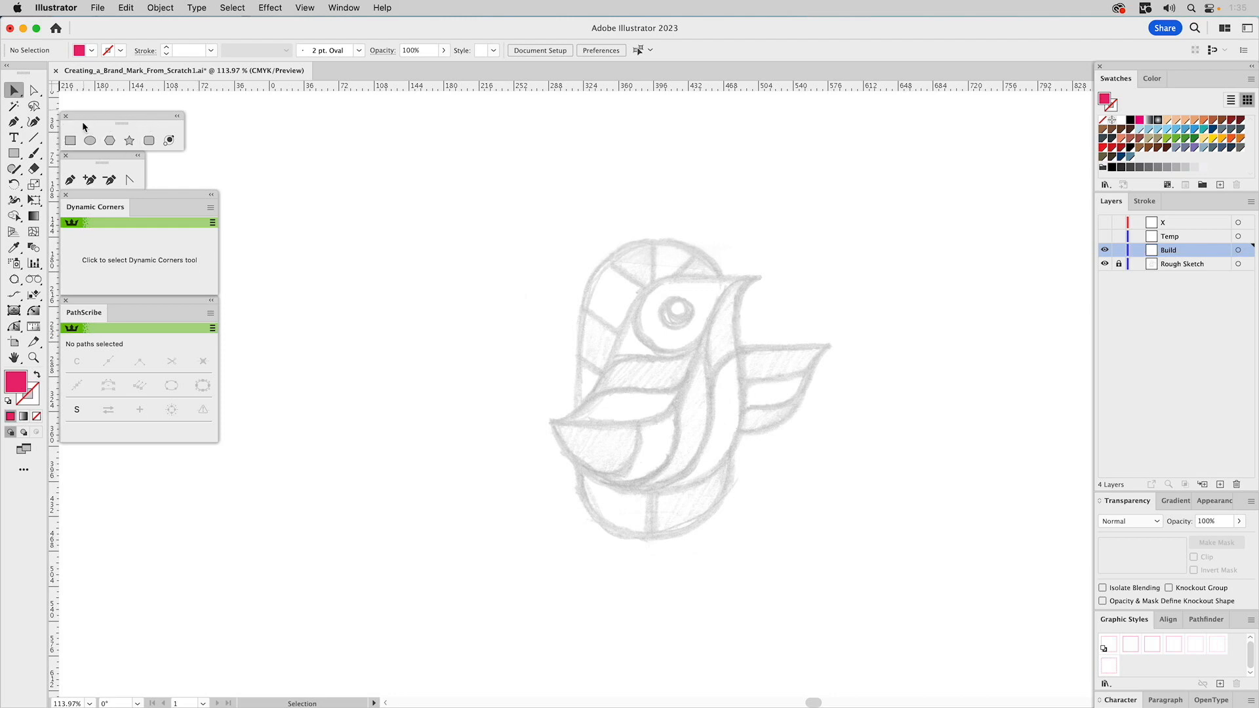
click(19, 154)
click(19, 155)
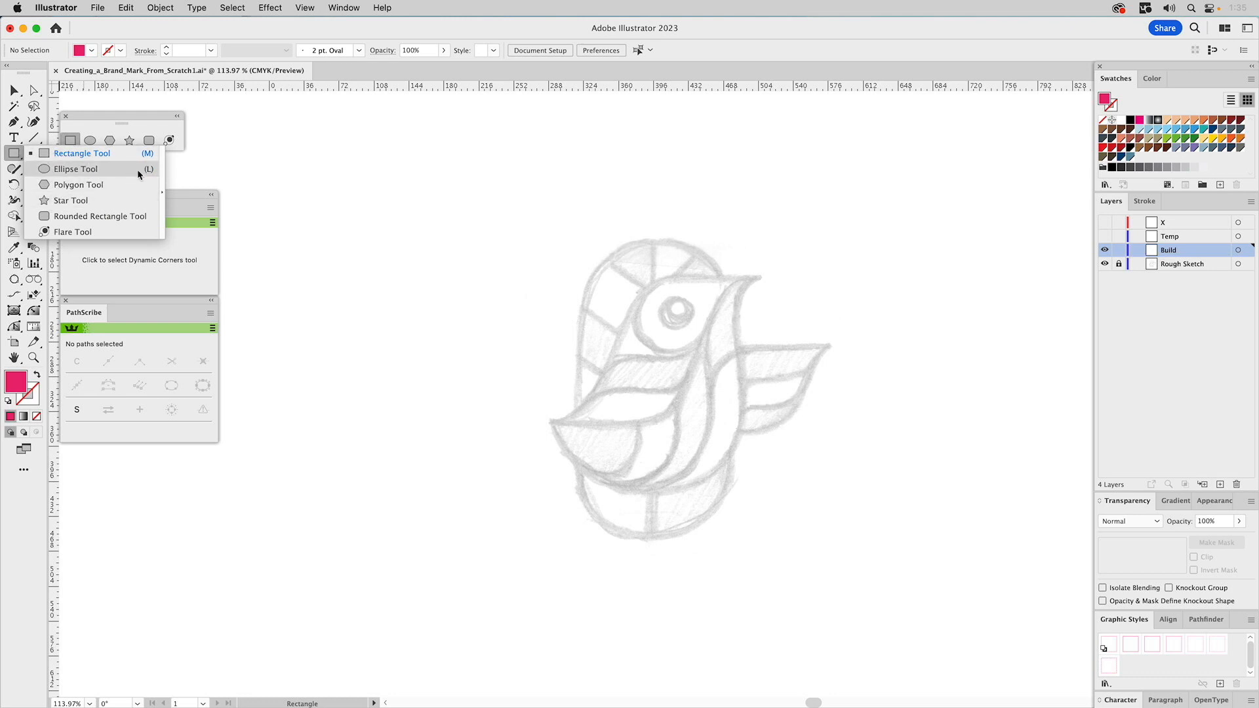
click(223, 158)
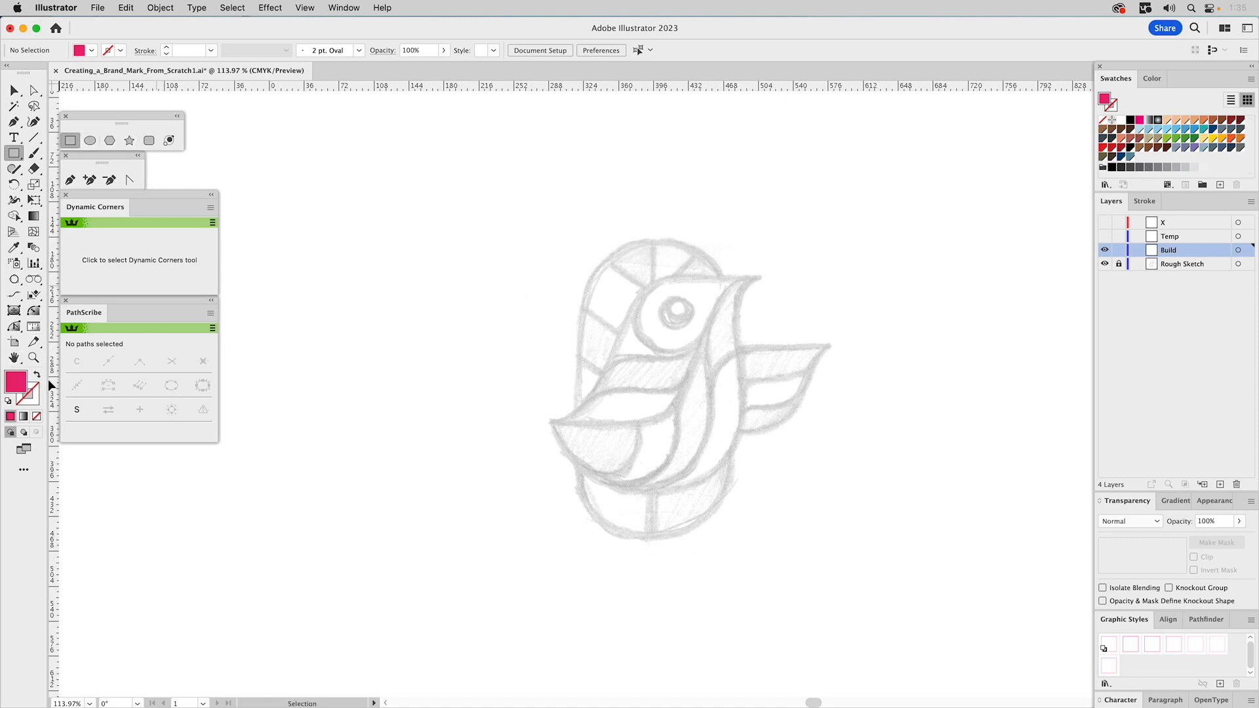
Choose the graphic style with a 0.75 pt magenta stroke and no fill for new shapes.
click(1129, 648)
click(1175, 647)
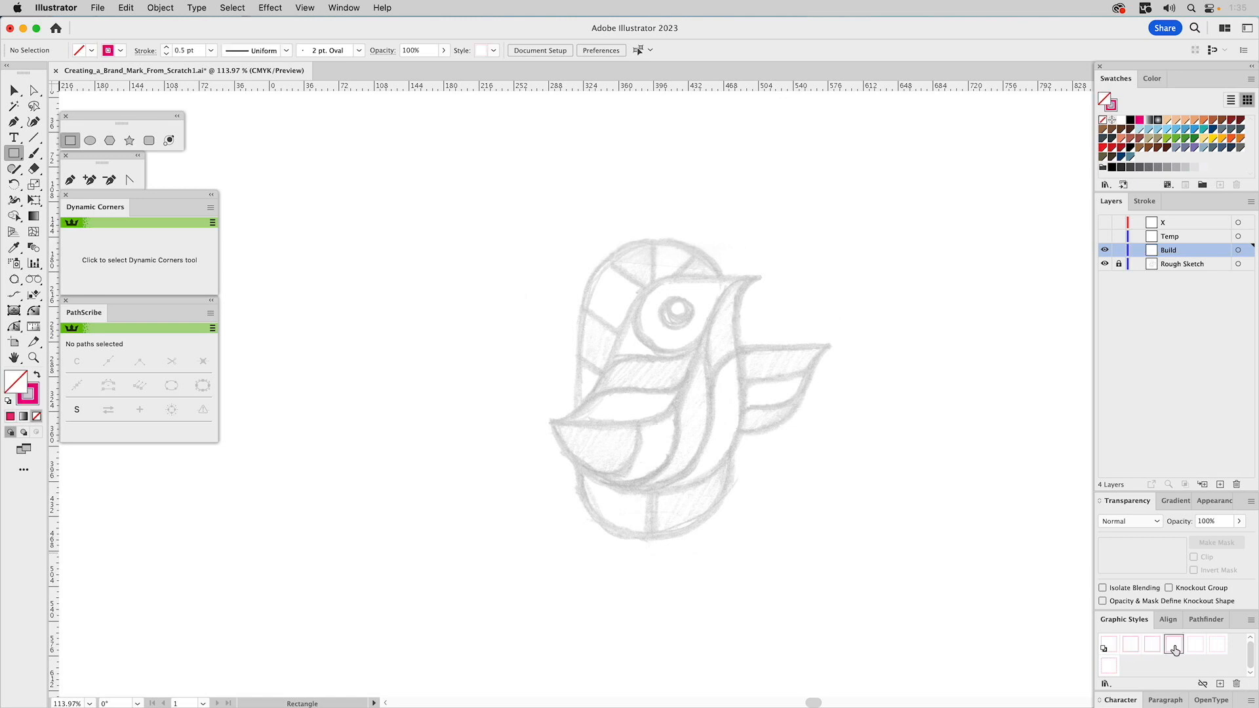
click(1195, 645)
click(1132, 646)
click(1153, 650)
Draw a circle about 188 pt in diameter over the bird's body and center it horizontally and vertically on the artboard.
click(90, 140)
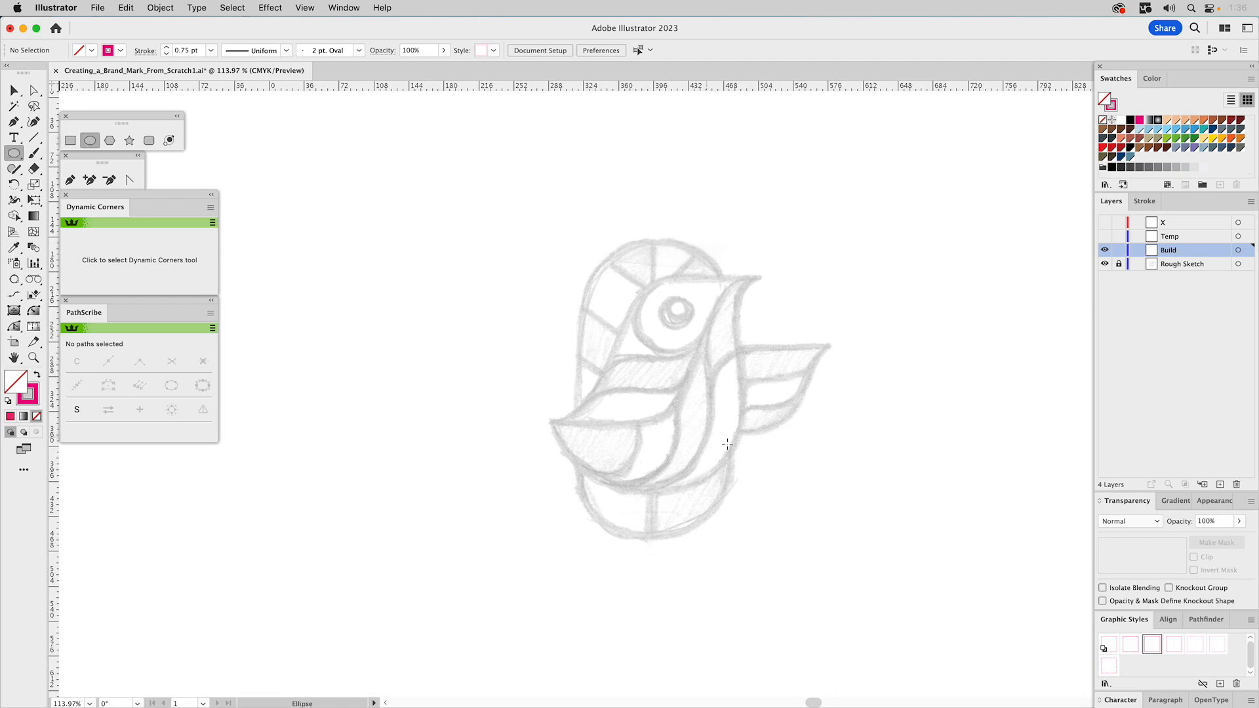
drag(656, 393, 749, 444)
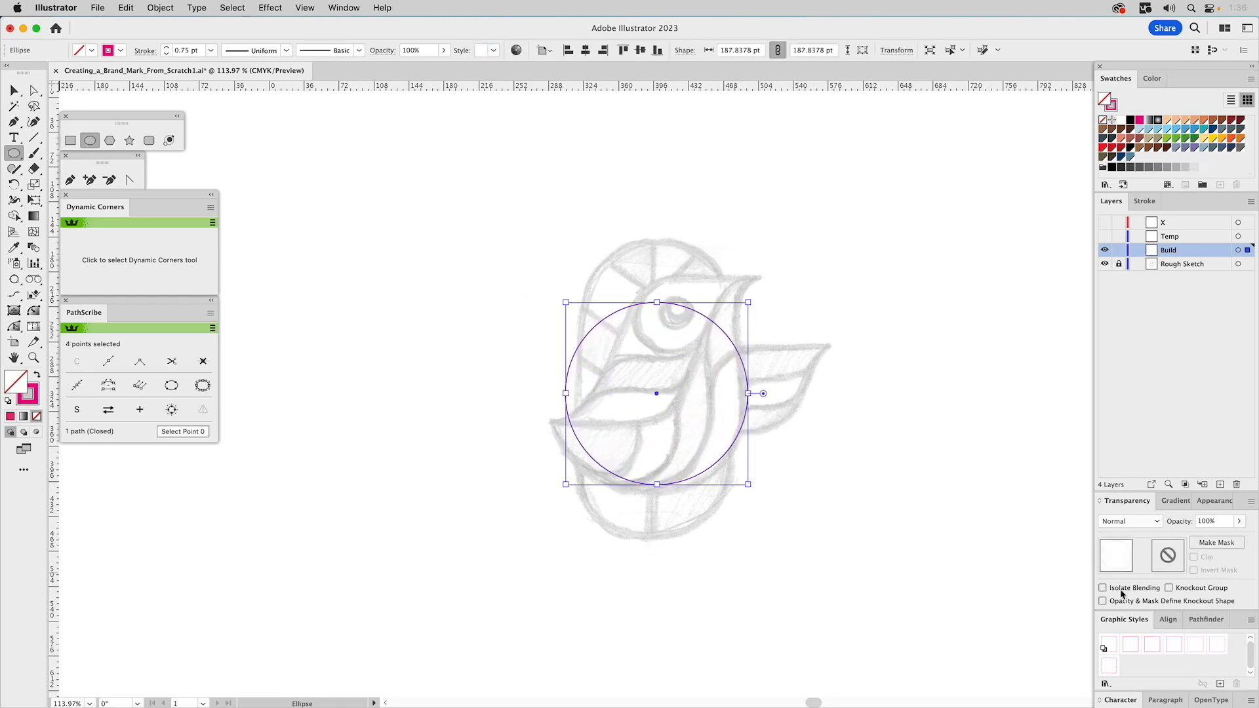
click(1168, 620)
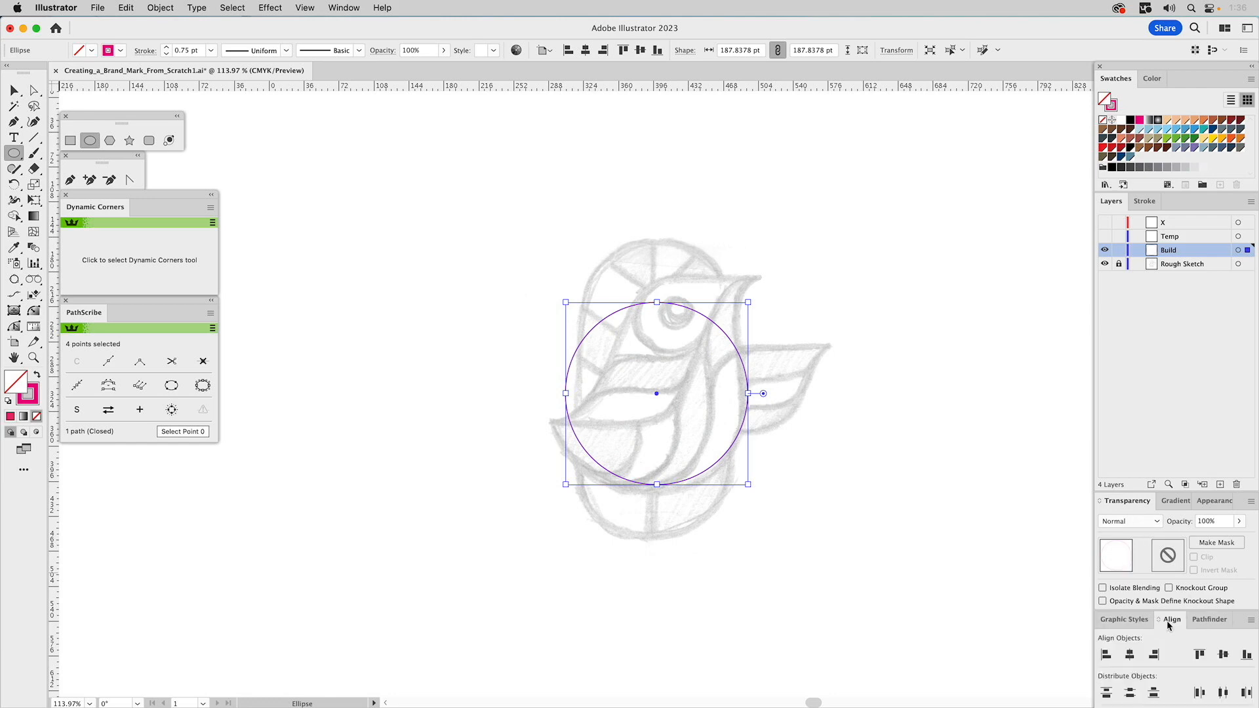
click(1132, 654)
click(1223, 654)
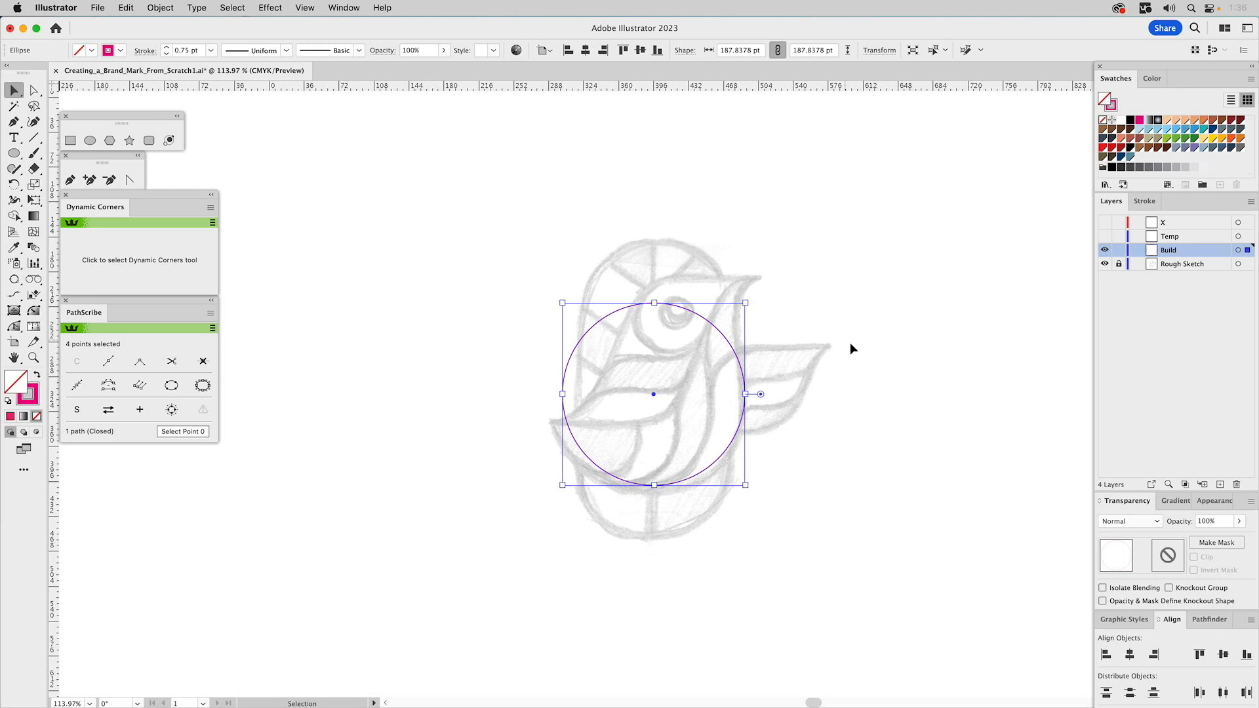
Nudge the body circle slightly upward and shrink it to about 183 pt in diameter to fit the sketched body.
key(z)
drag(488, 214, 905, 595)
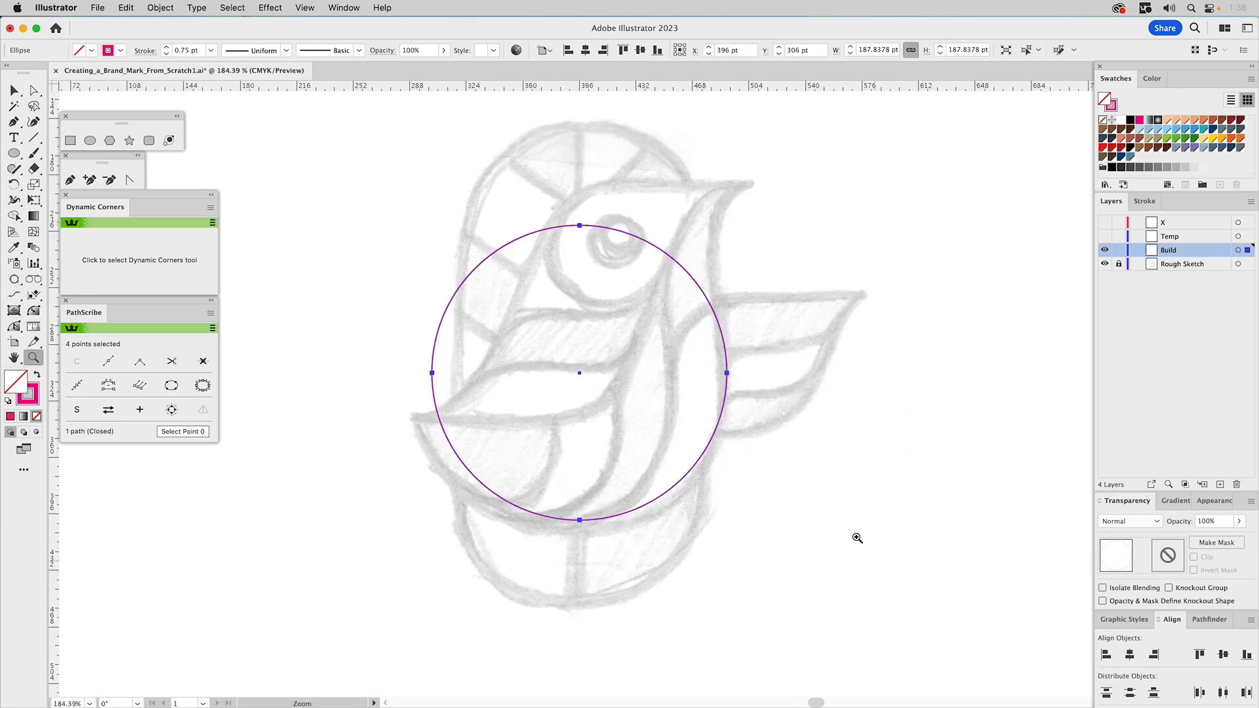
key(v)
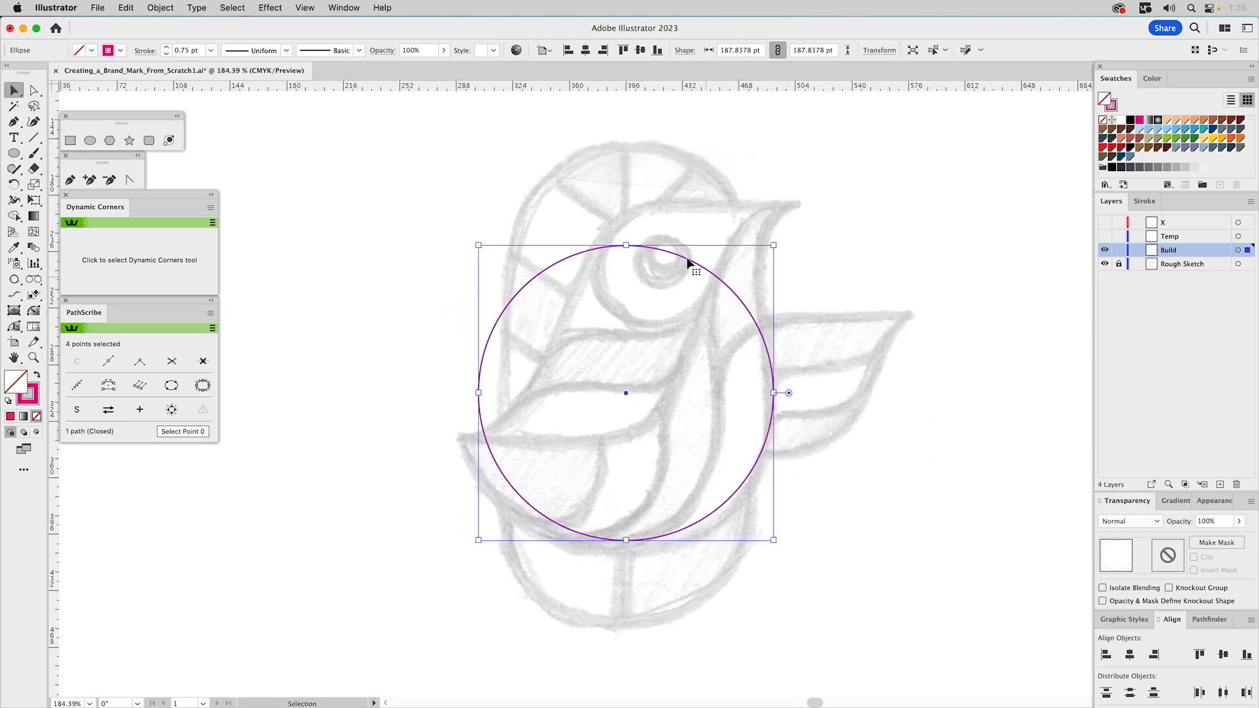
click(708, 220)
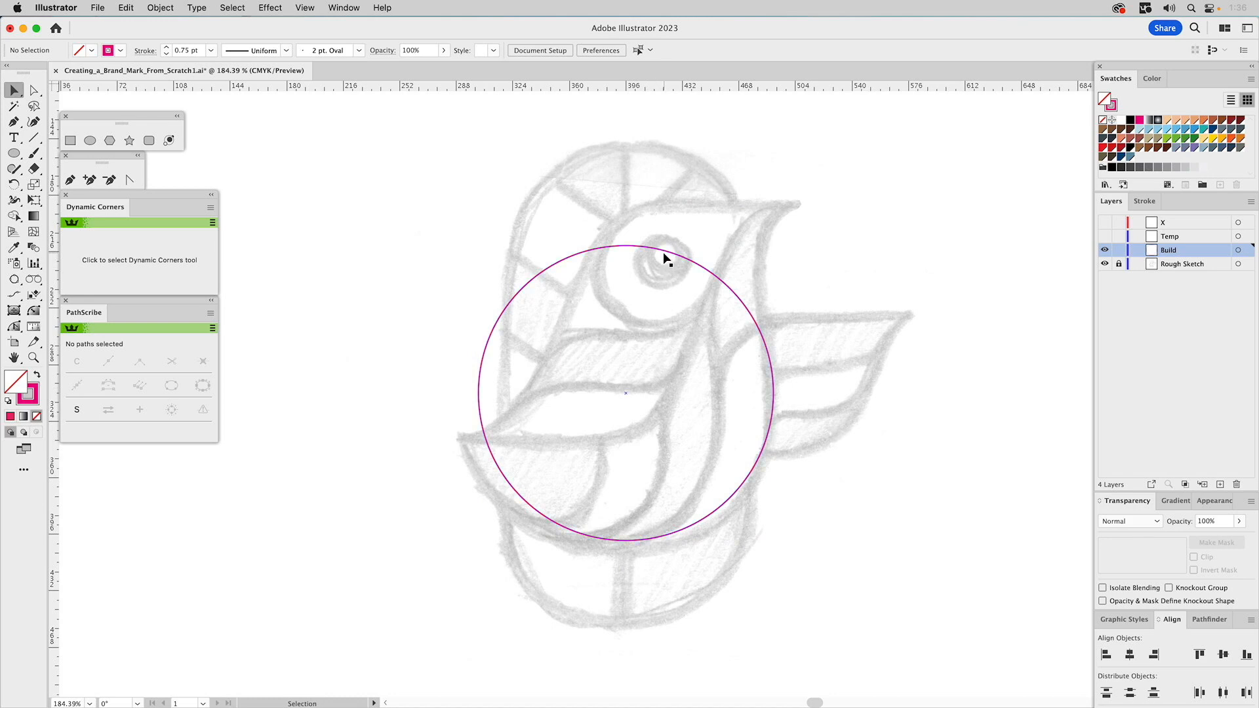
drag(664, 258, 666, 246)
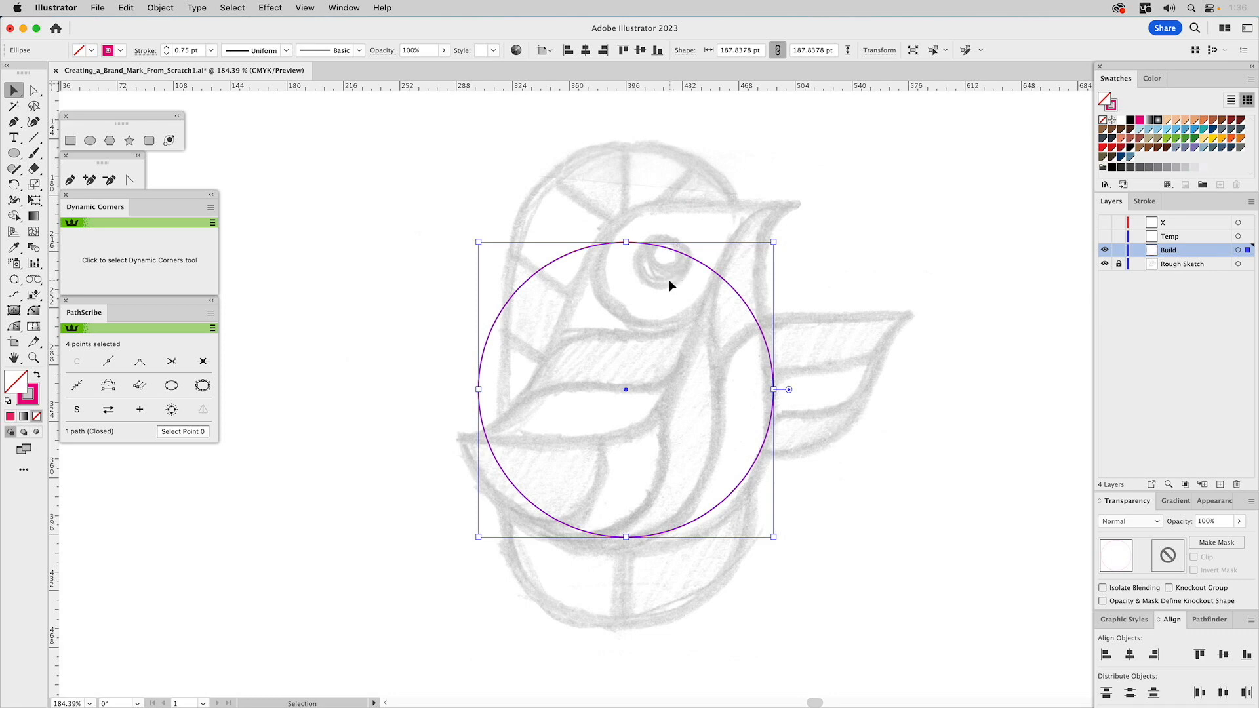
drag(626, 242, 625, 252)
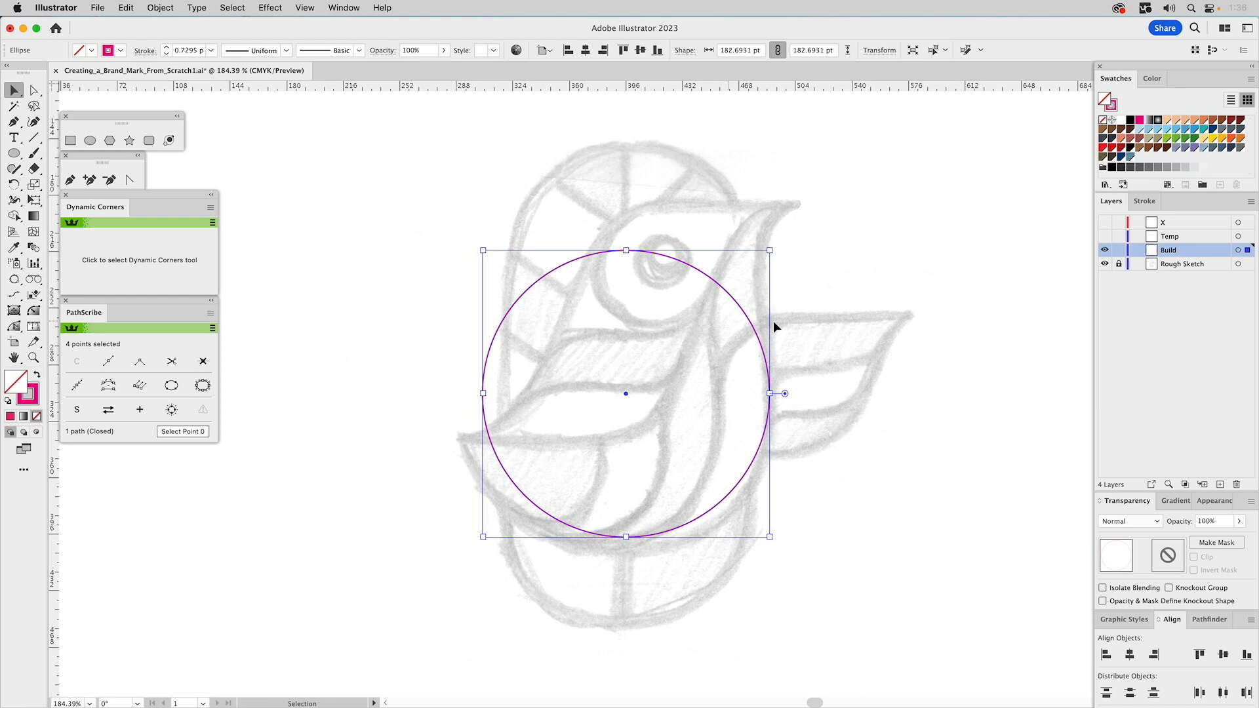
click(831, 276)
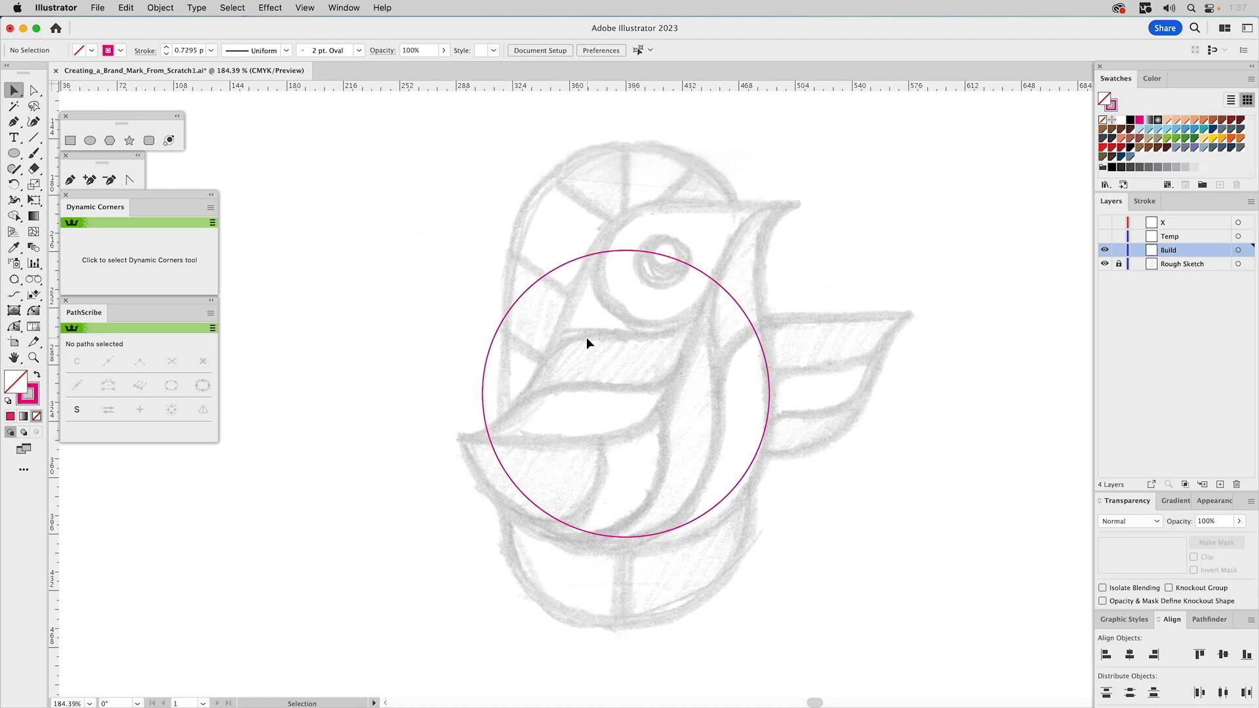
Create a scaled copy of the body circle about 75 pt in diameter and match its stroke to the original circle.
click(636, 253)
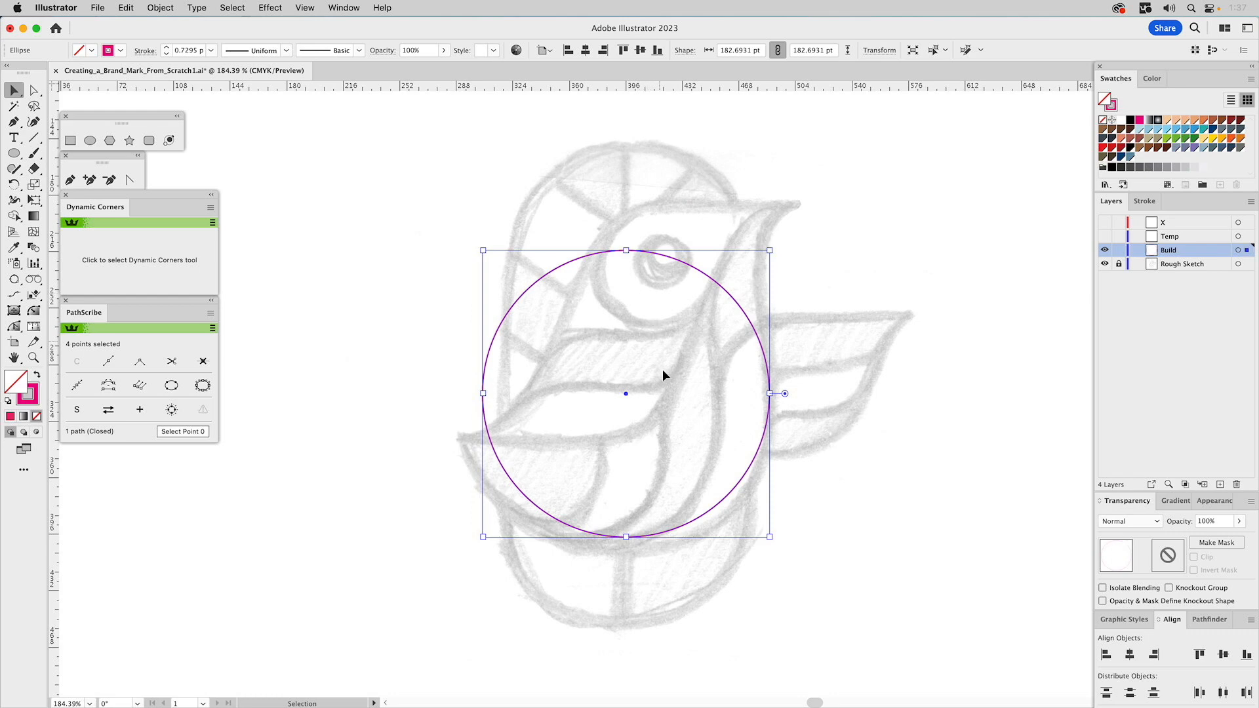
drag(626, 536, 641, 369)
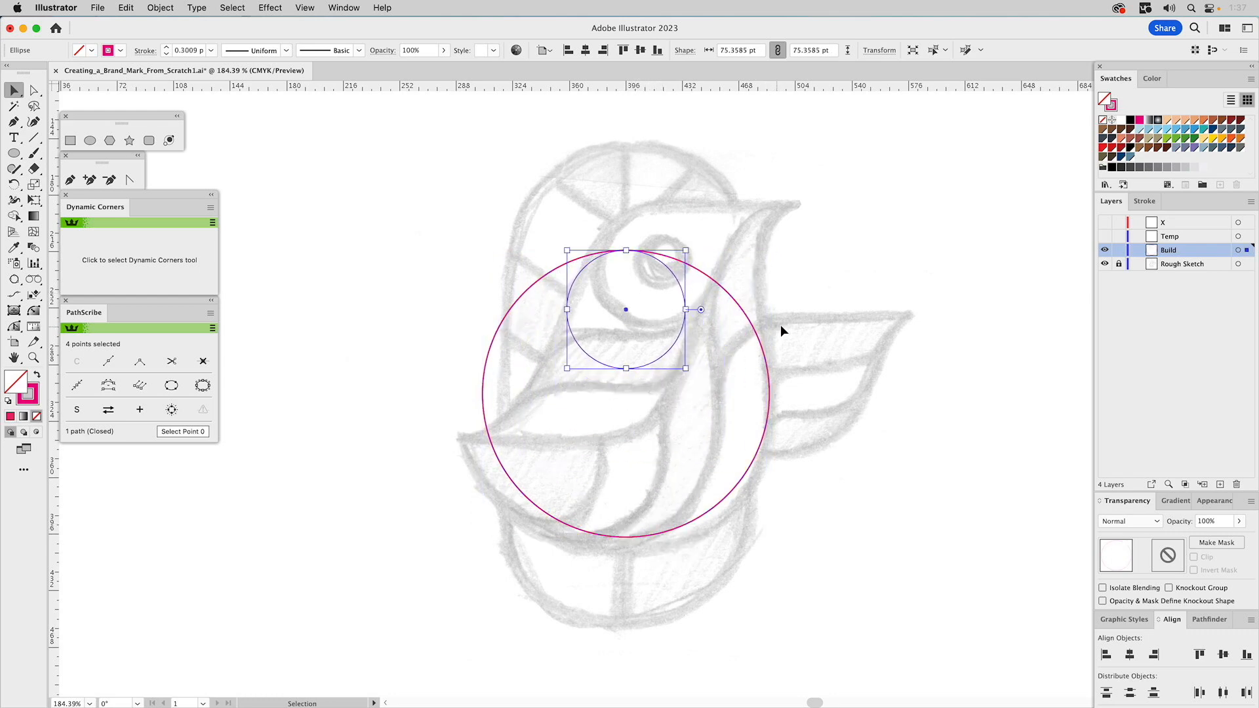
key(i)
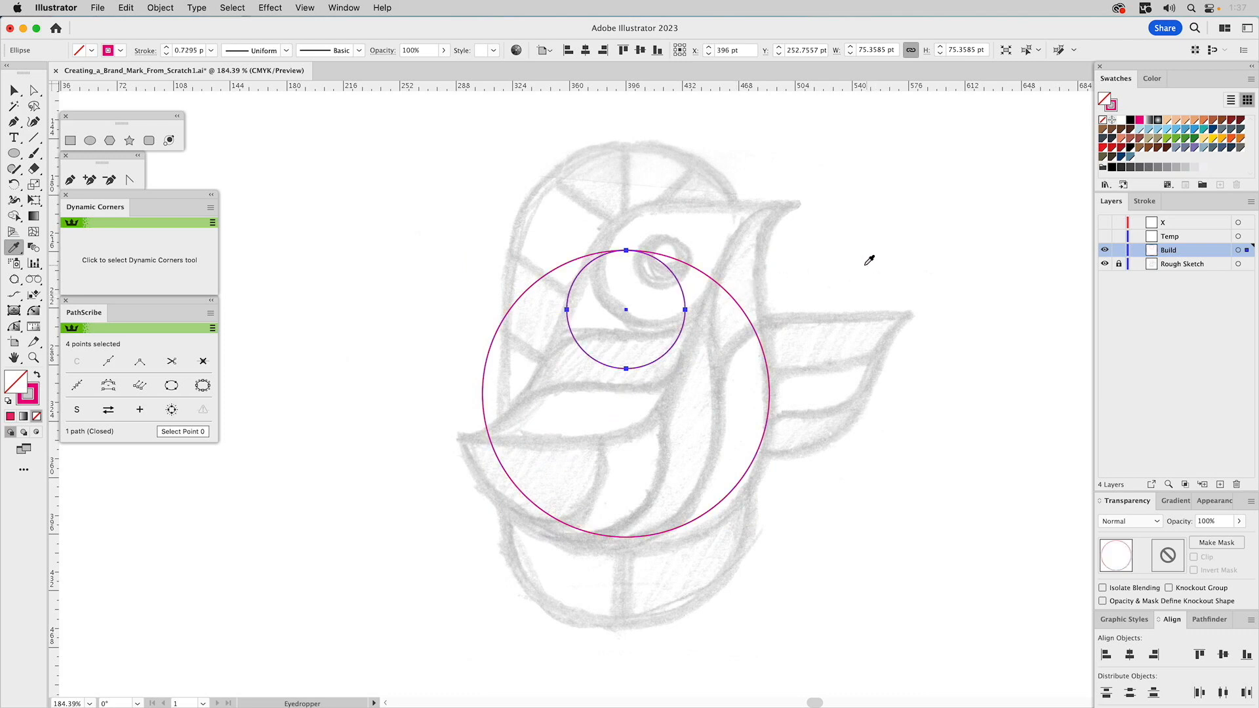
key(v)
Move the 75 pt circle up onto the bird's head so it surrounds the sketched eye.
click(698, 275)
drag(676, 272, 703, 224)
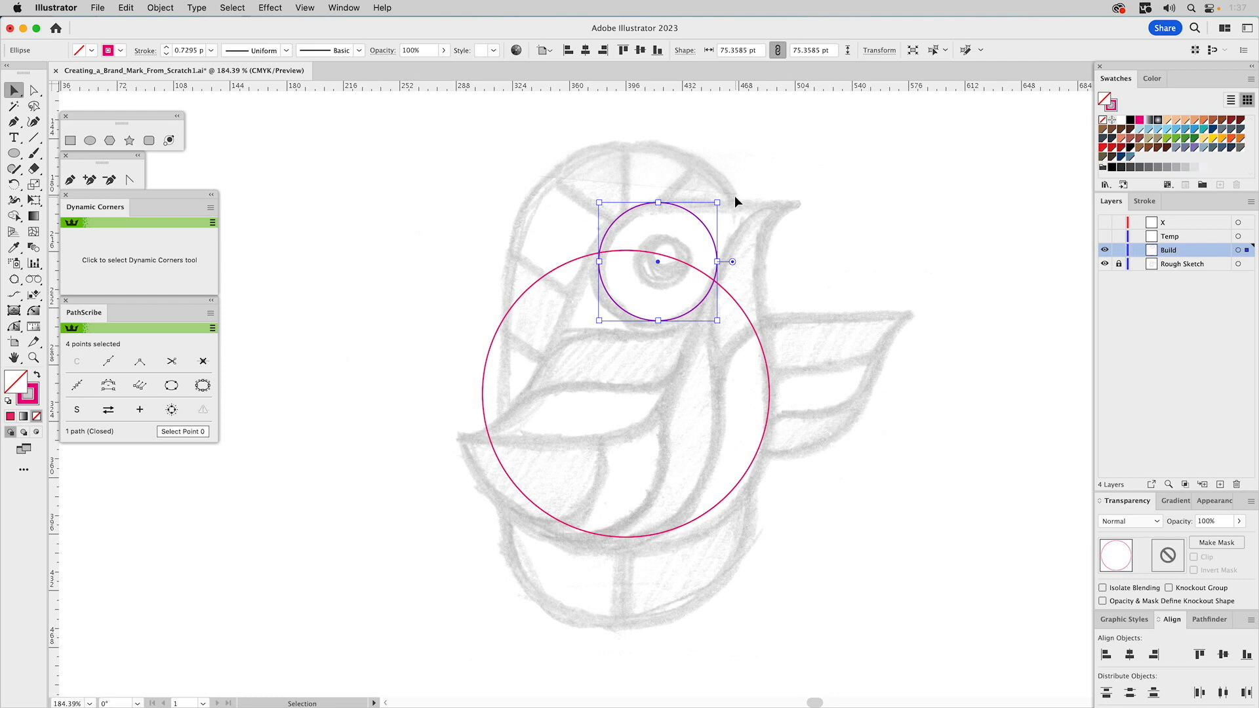
drag(685, 211, 690, 210)
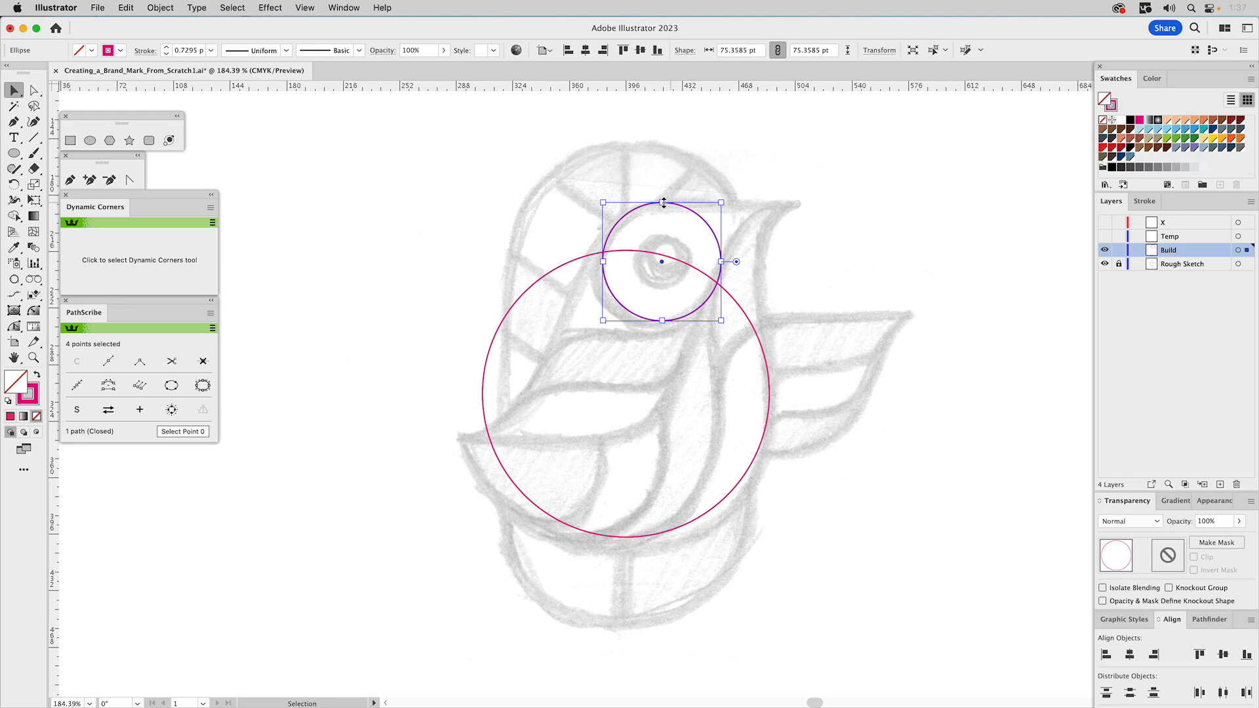
Create a concentric copy of the head circle about 33 pt in diameter for the eye, matching the head circle's stroke.
drag(664, 204, 669, 235)
key(i)
click(690, 209)
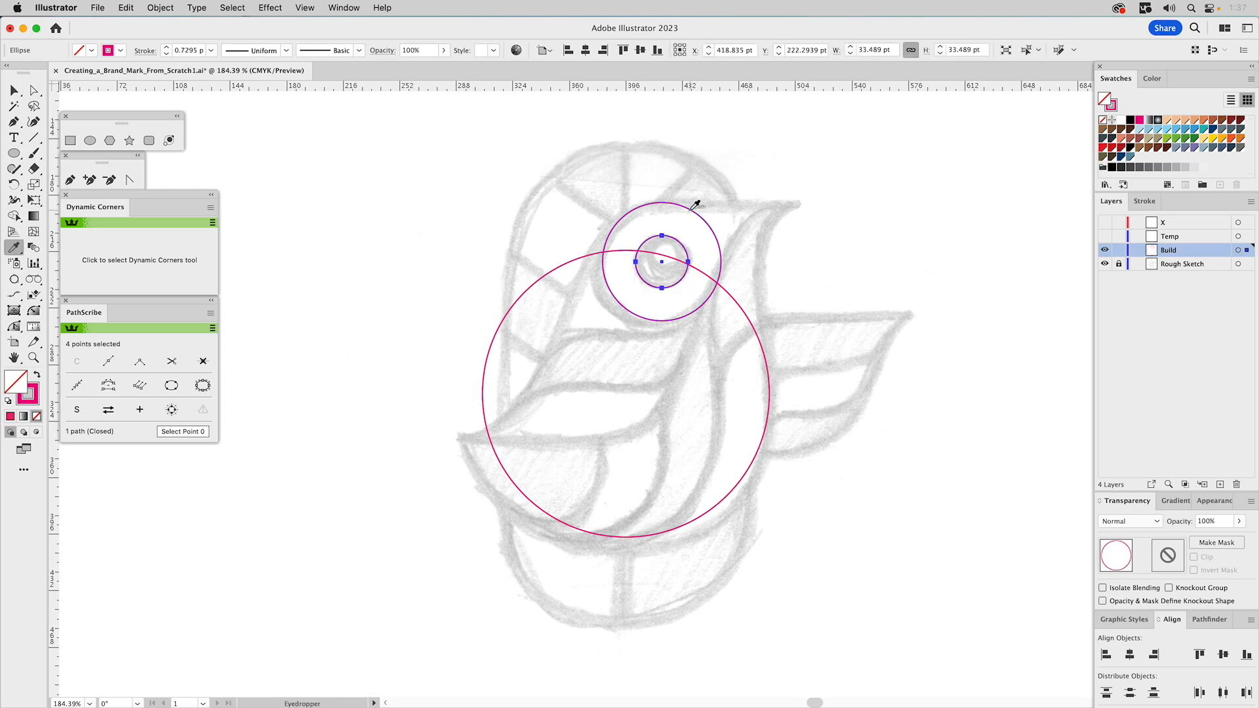
key(v)
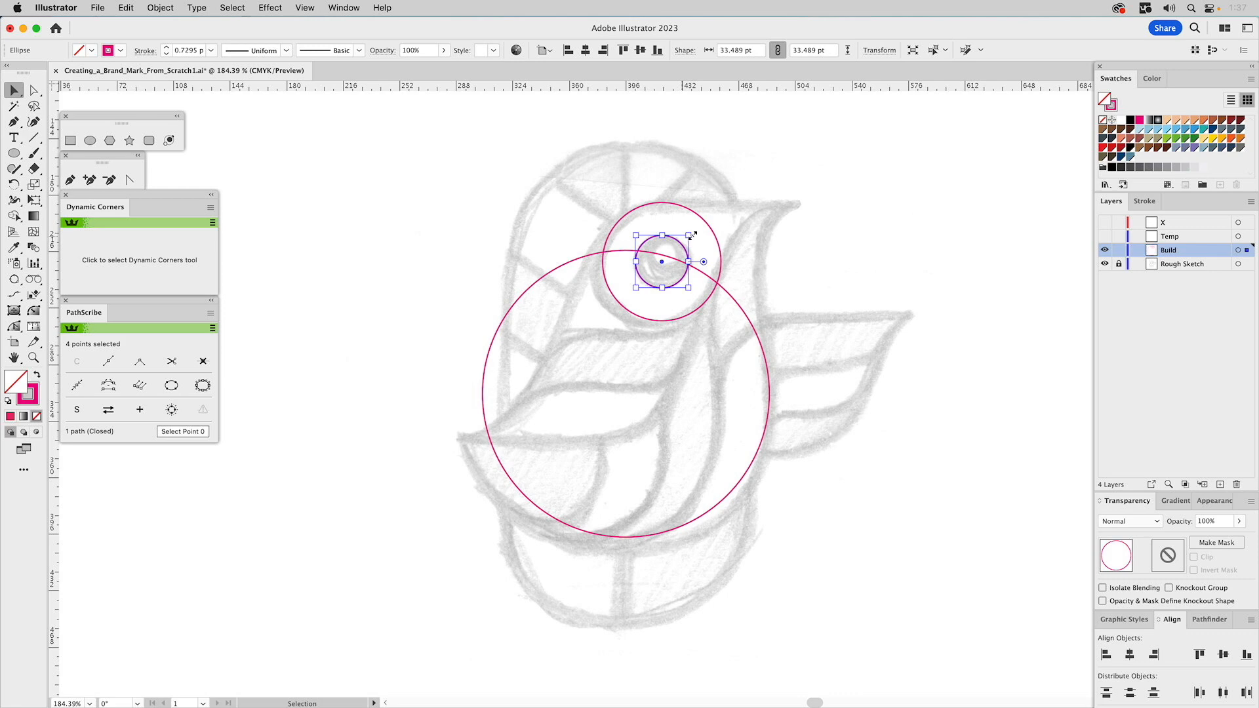
Create a concentric copy of the eye circle about 10 pt in diameter for the highlight, matching the eye circle's stroke.
drag(688, 235, 674, 255)
key(i)
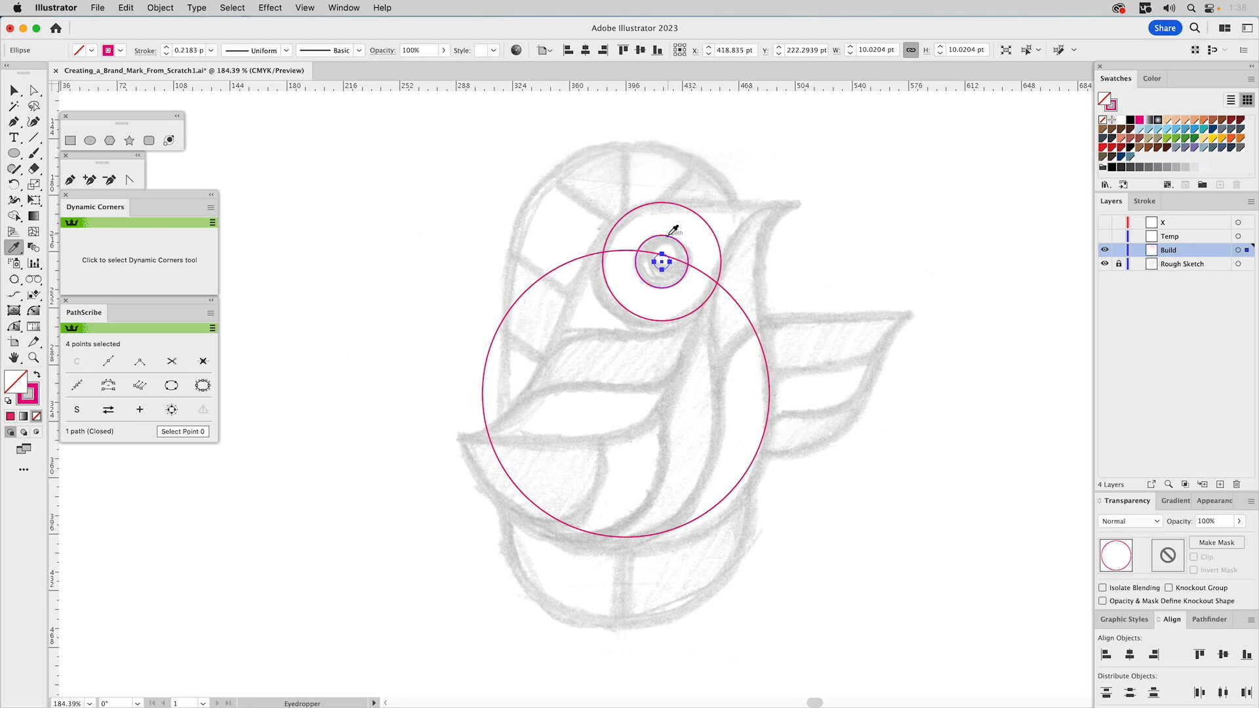
click(667, 236)
key(v)
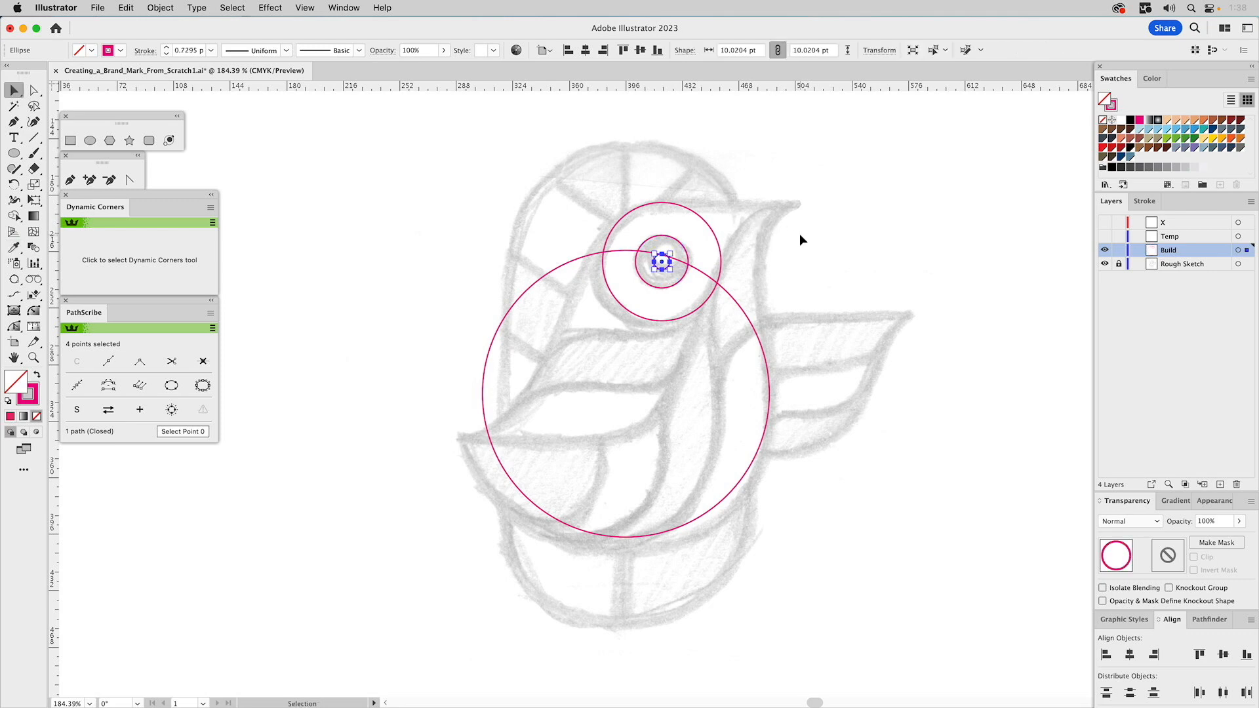
Move the small highlight circle straight up into the upper part of the eye circle.
click(662, 265)
drag(664, 269, 664, 260)
key(a)
key(v)
drag(663, 261, 660, 261)
key(a)
Shrink the eye highlight circle to about 9.6 pt in diameter and deselect it.
click(34, 358)
drag(620, 220, 712, 295)
key(v)
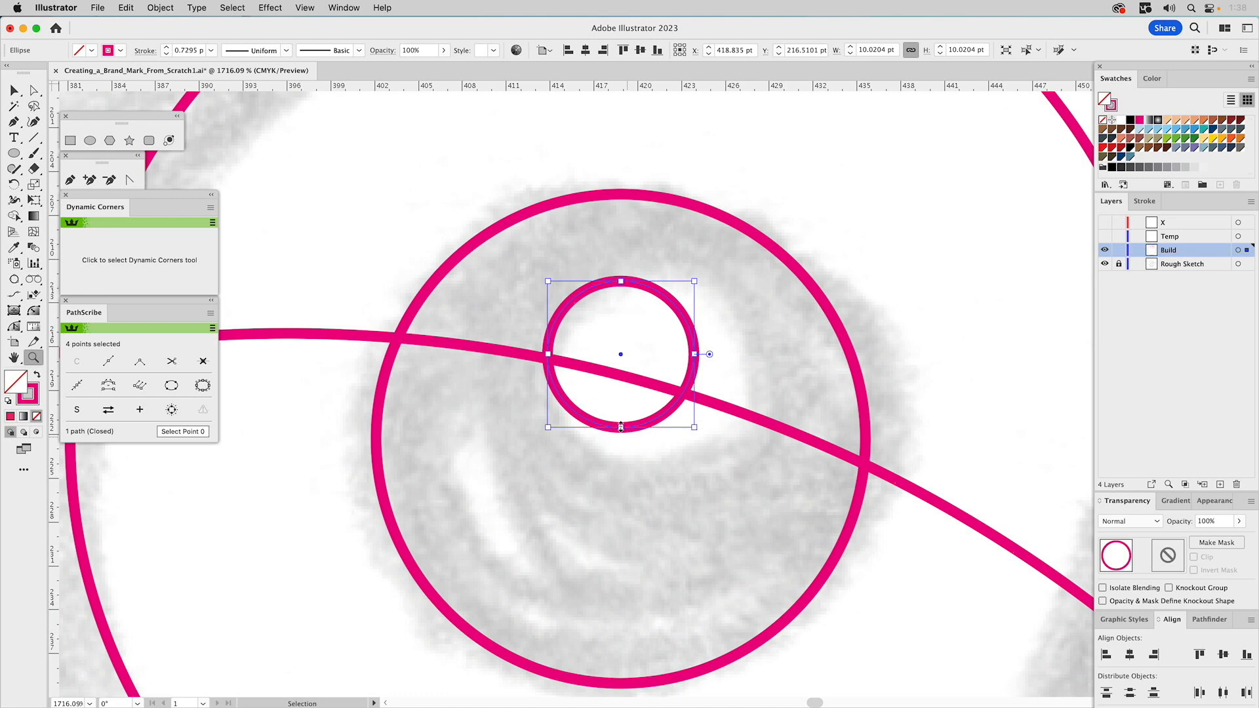
drag(621, 427, 629, 422)
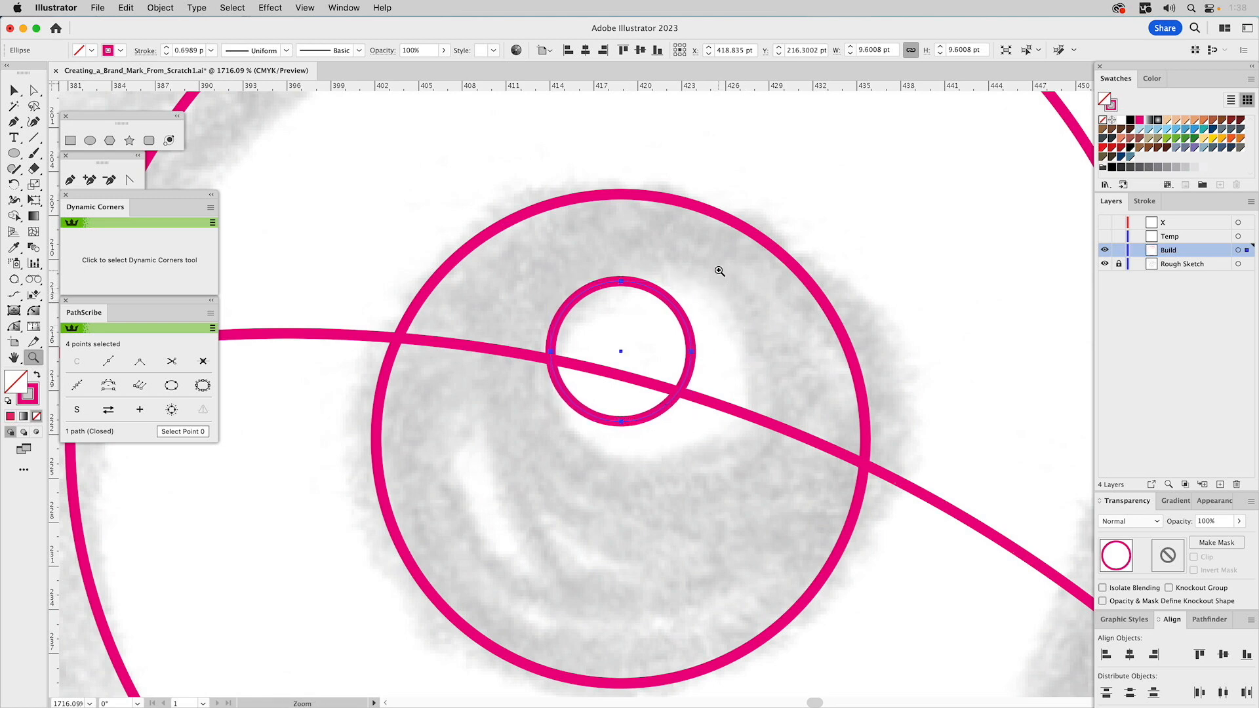
key(v)
click(688, 277)
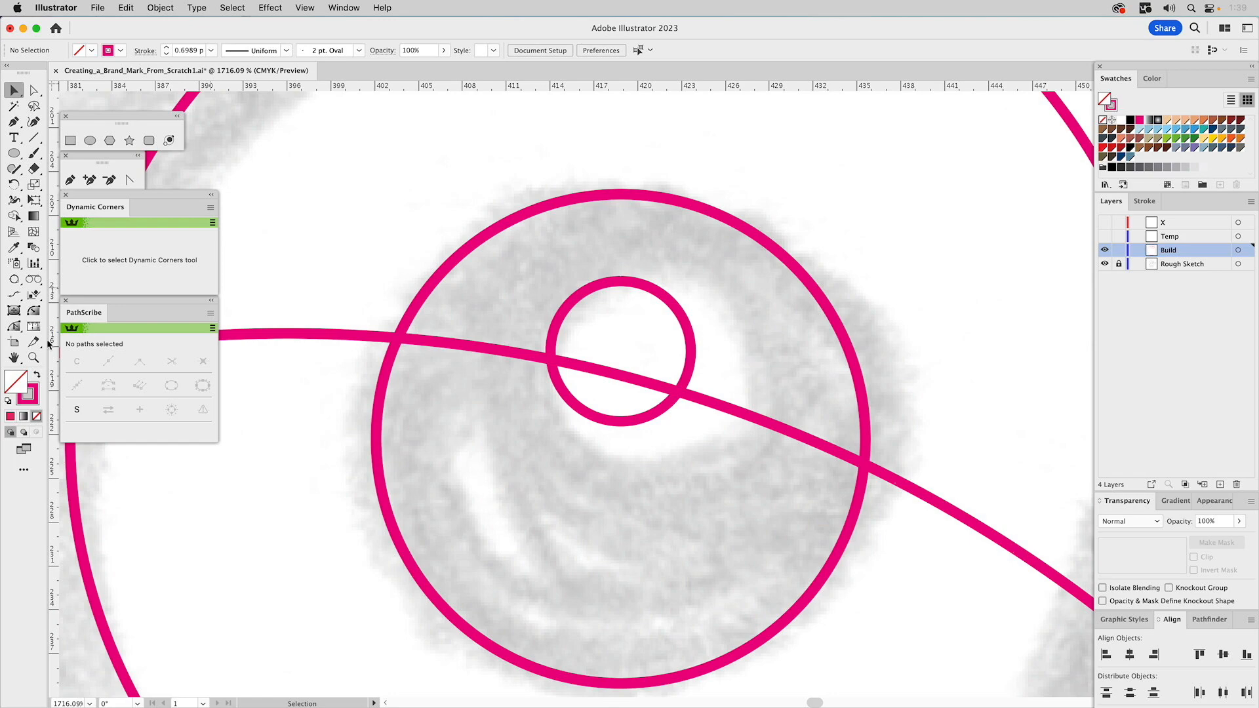
Check the body, head, eye and highlight circles against the whole bird sketch.
click(33, 357)
alt+click(550, 412)
alt+click(551, 412)
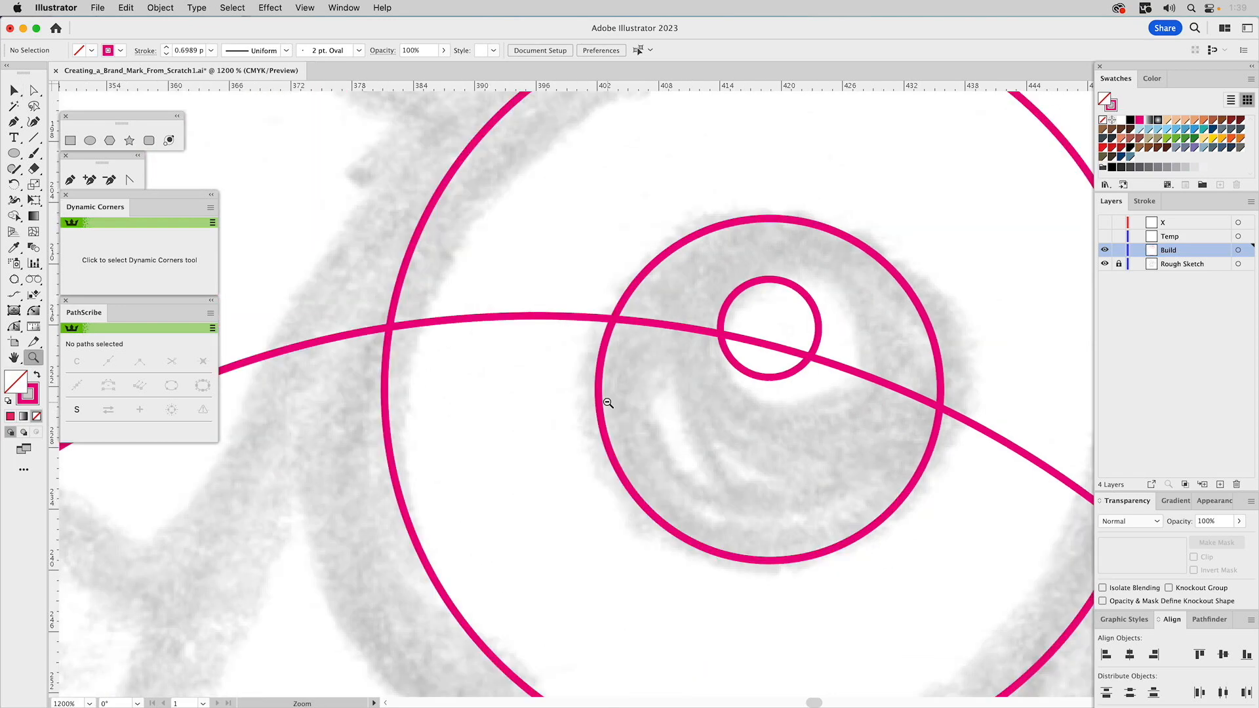
alt+click(607, 402)
alt+click(617, 399)
alt+click(617, 398)
alt+click(624, 402)
alt+click(652, 419)
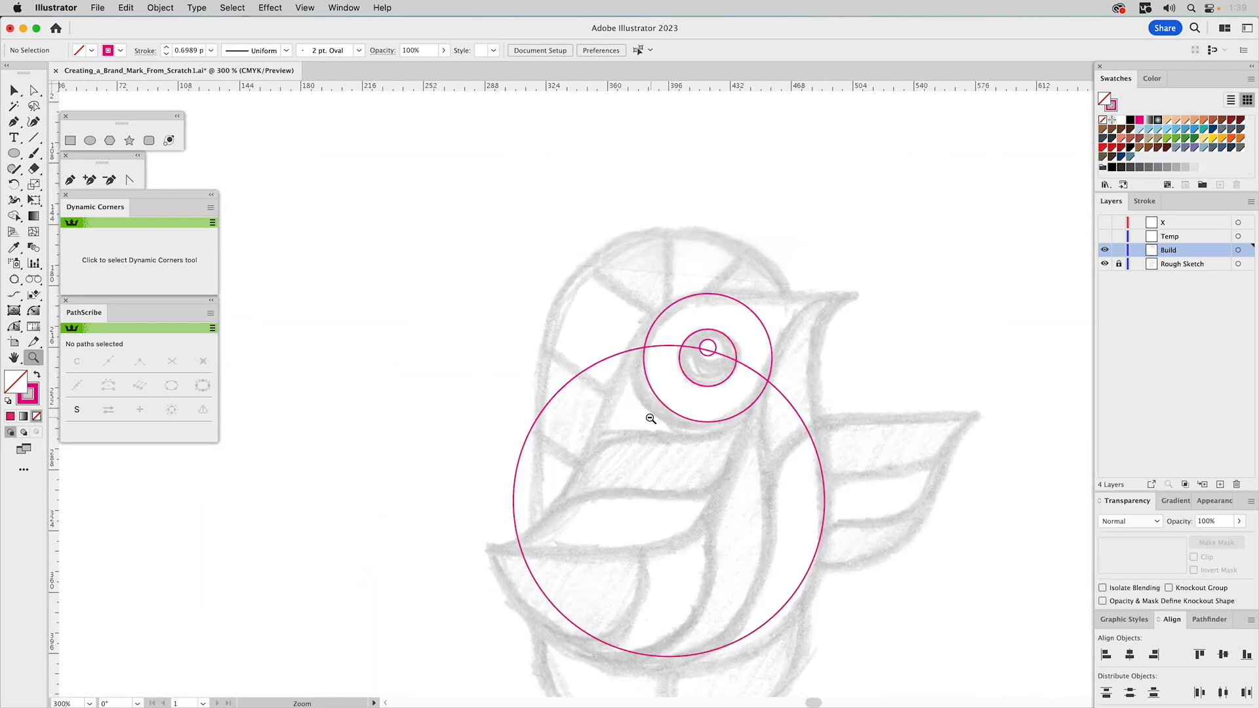
drag(686, 436, 557, 338)
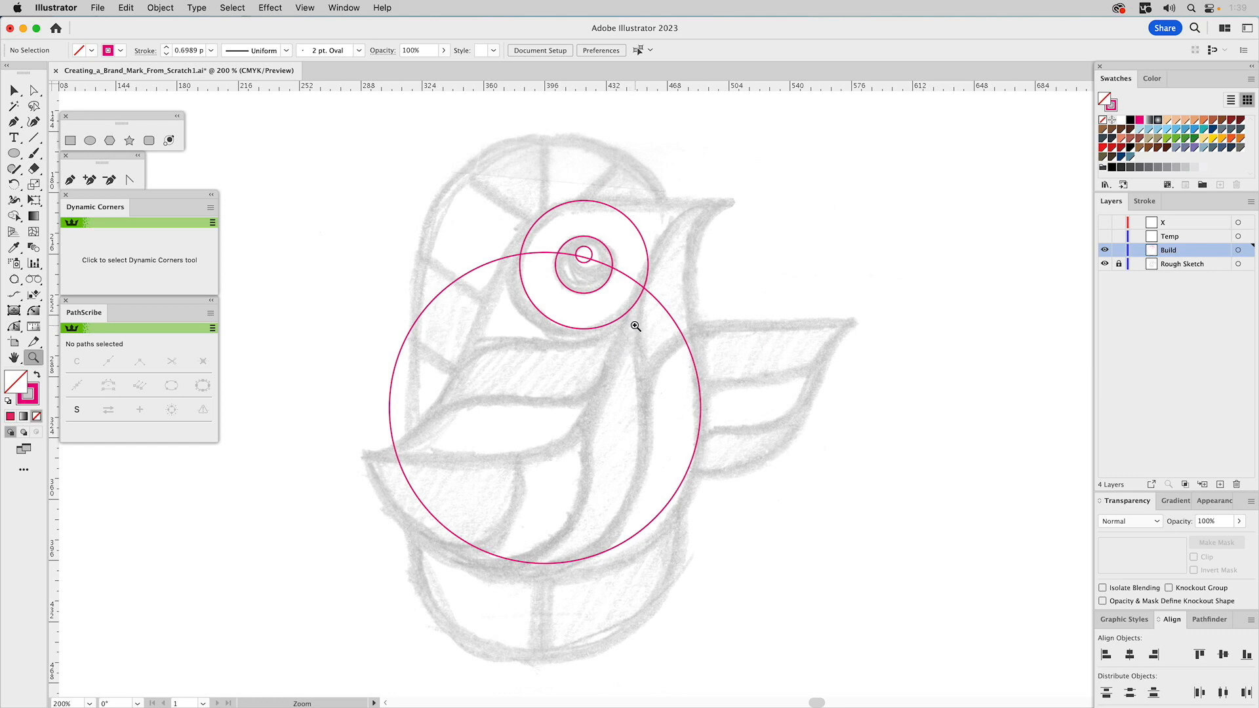
Copy the head circle horizontally to the right, above the sketched right wing, and enlarge the copy to about 91 pt in diameter.
key(v)
click(632, 231)
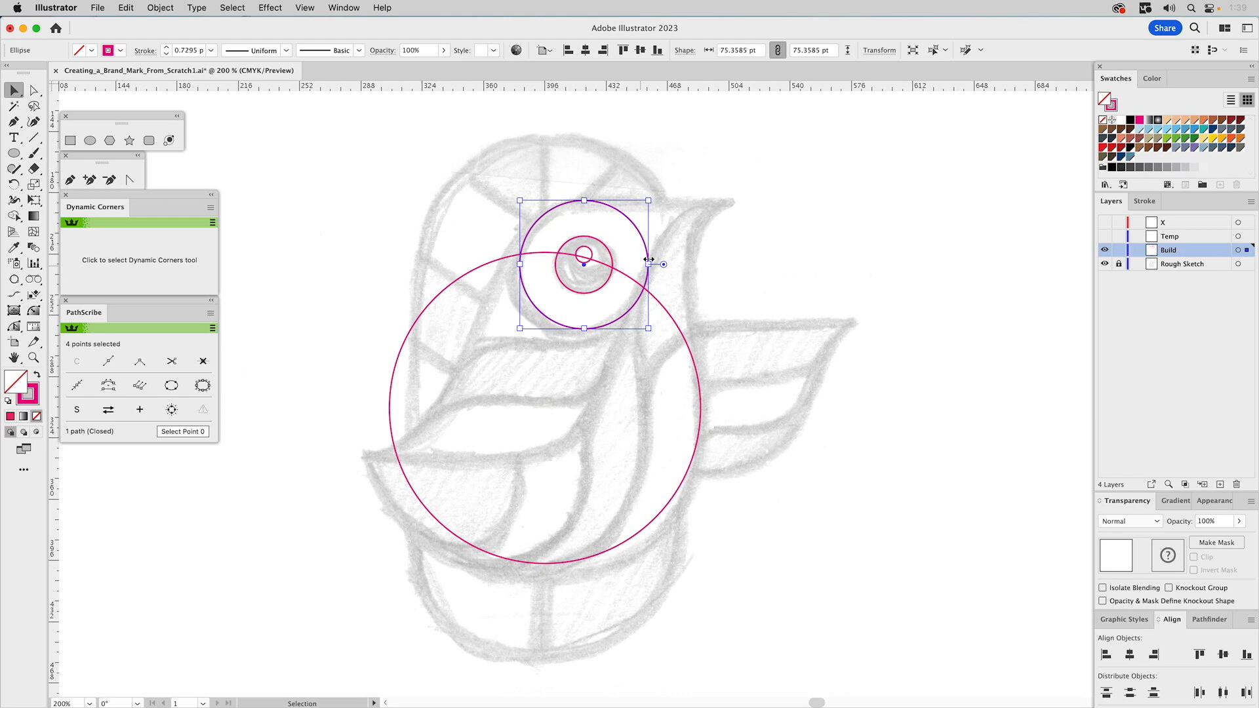
drag(629, 216, 797, 208)
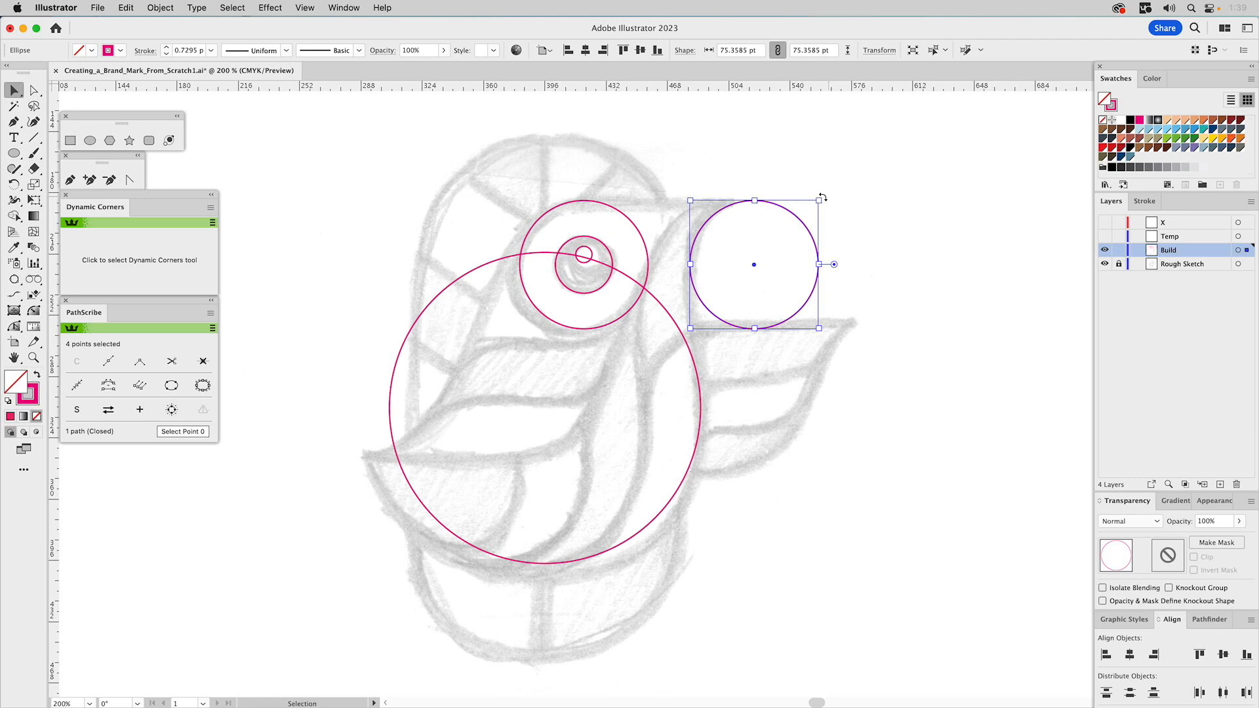
mouse_move(823, 198)
mouse_down()
mouse_move(852, 173)
mouse_move(803, 200)
mouse_up()
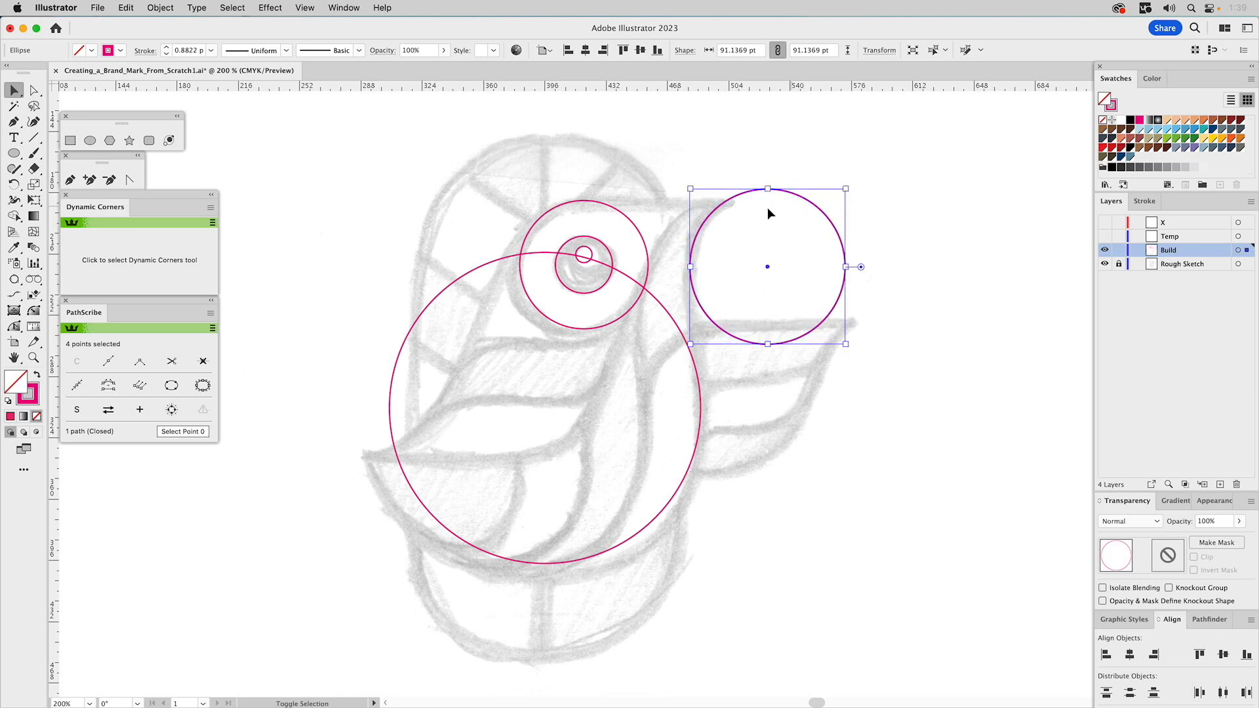
Square off the two right-hand arcs of a duplicate head circle with the Dynamic Corners tool.
click(612, 207)
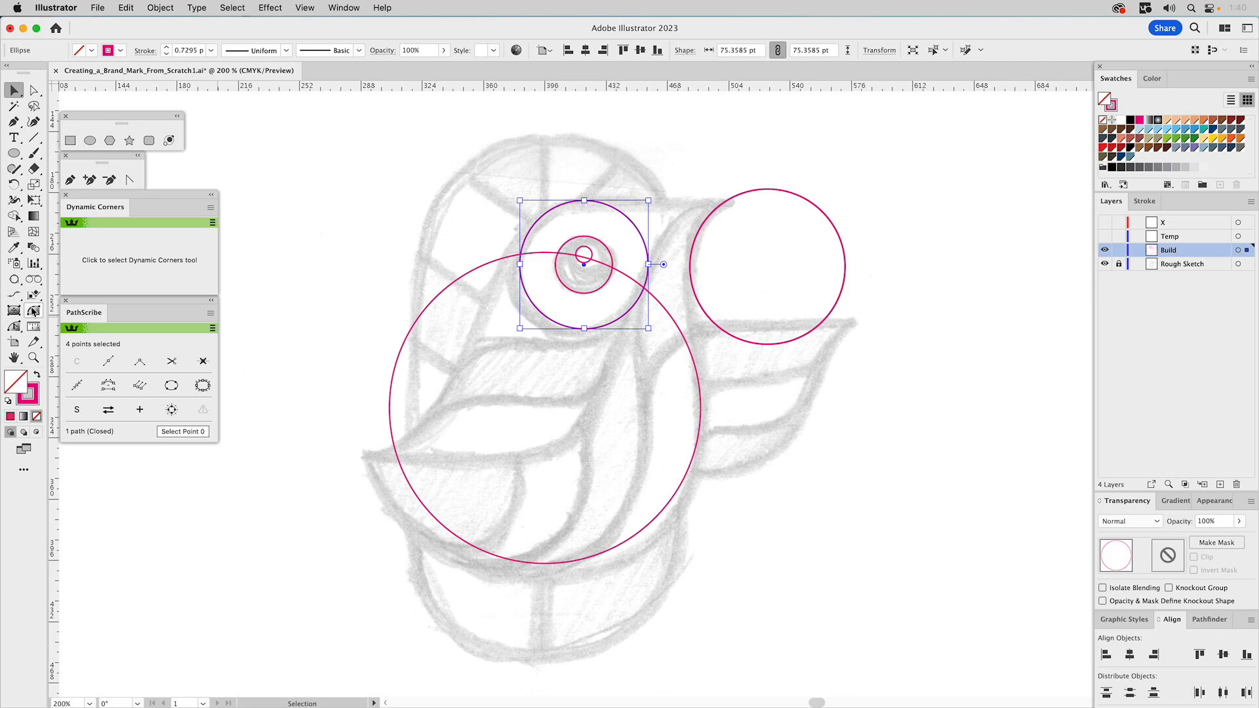
click(34, 312)
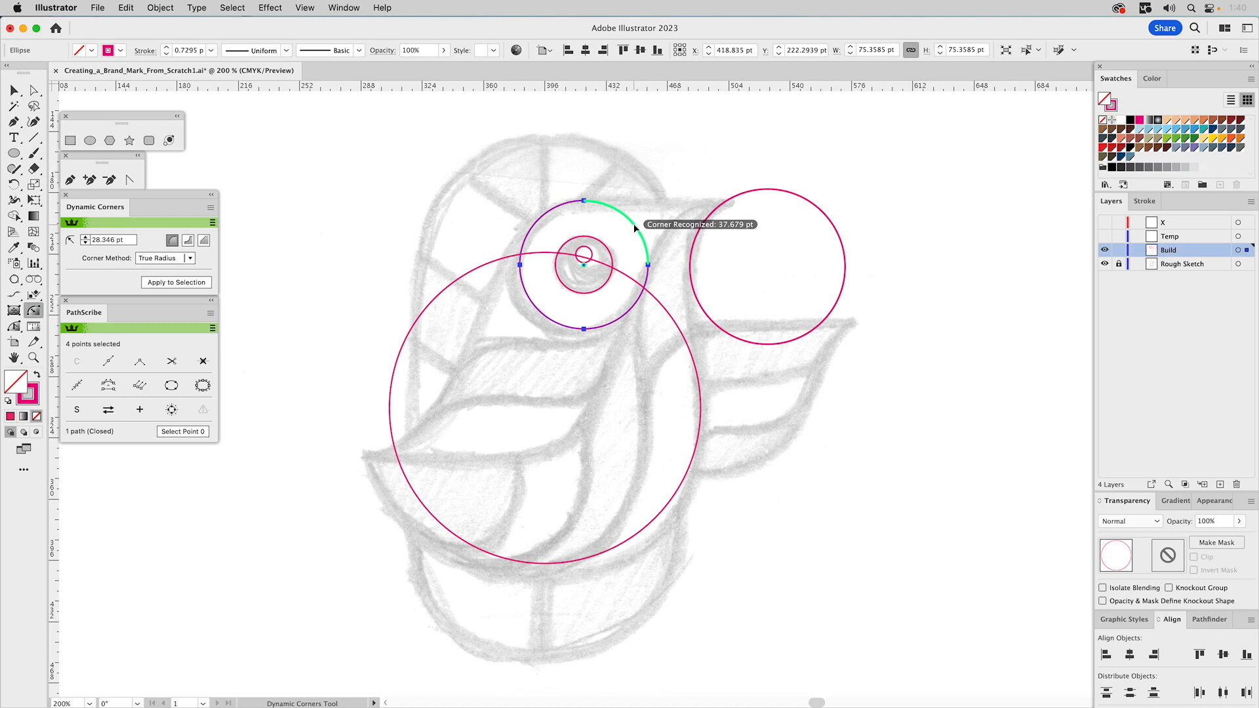
click(670, 177)
drag(643, 300, 656, 316)
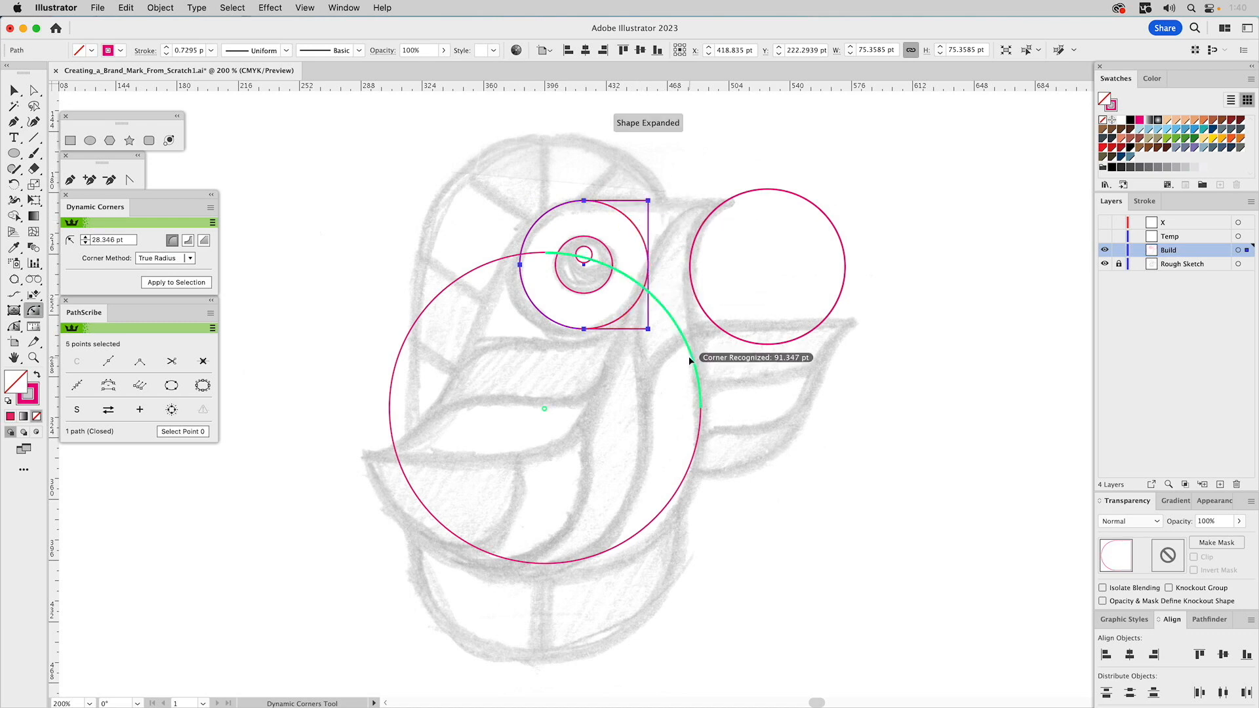
Extend the two square corners of the head shape horizontally to the right, making the shape about 136 pt wide, and deselect it.
key(a)
click(656, 210)
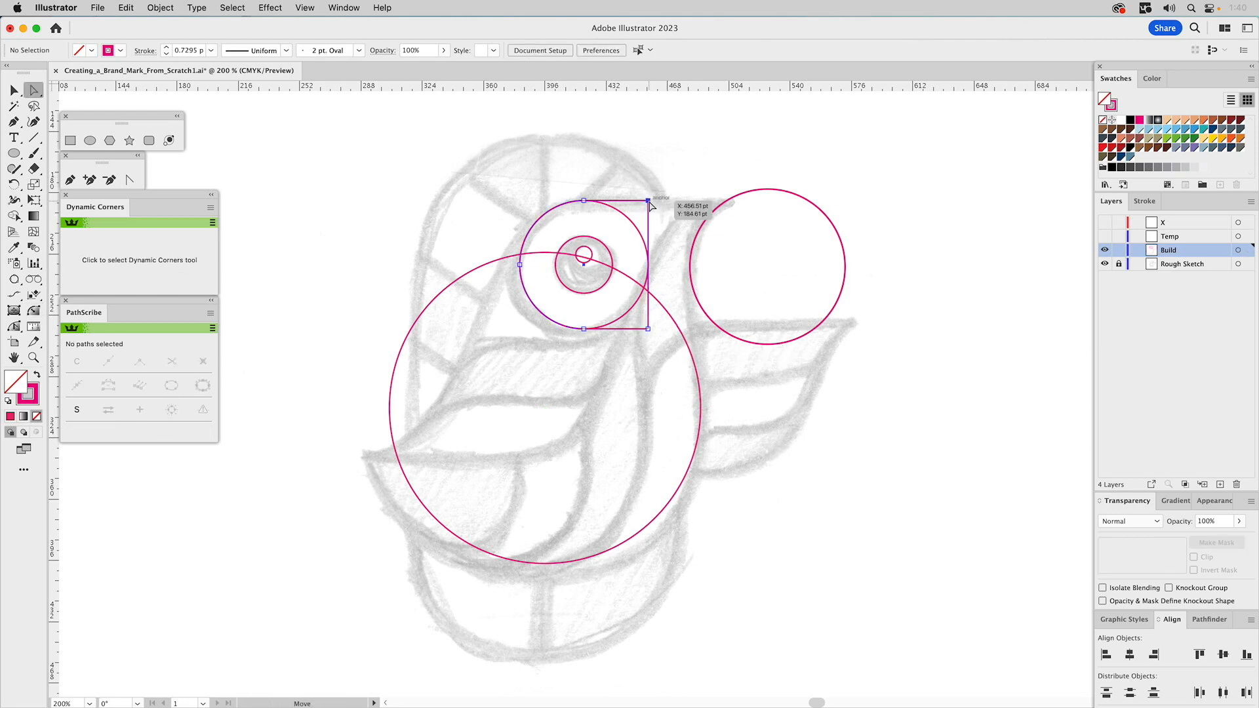
click(652, 202)
drag(652, 329, 751, 323)
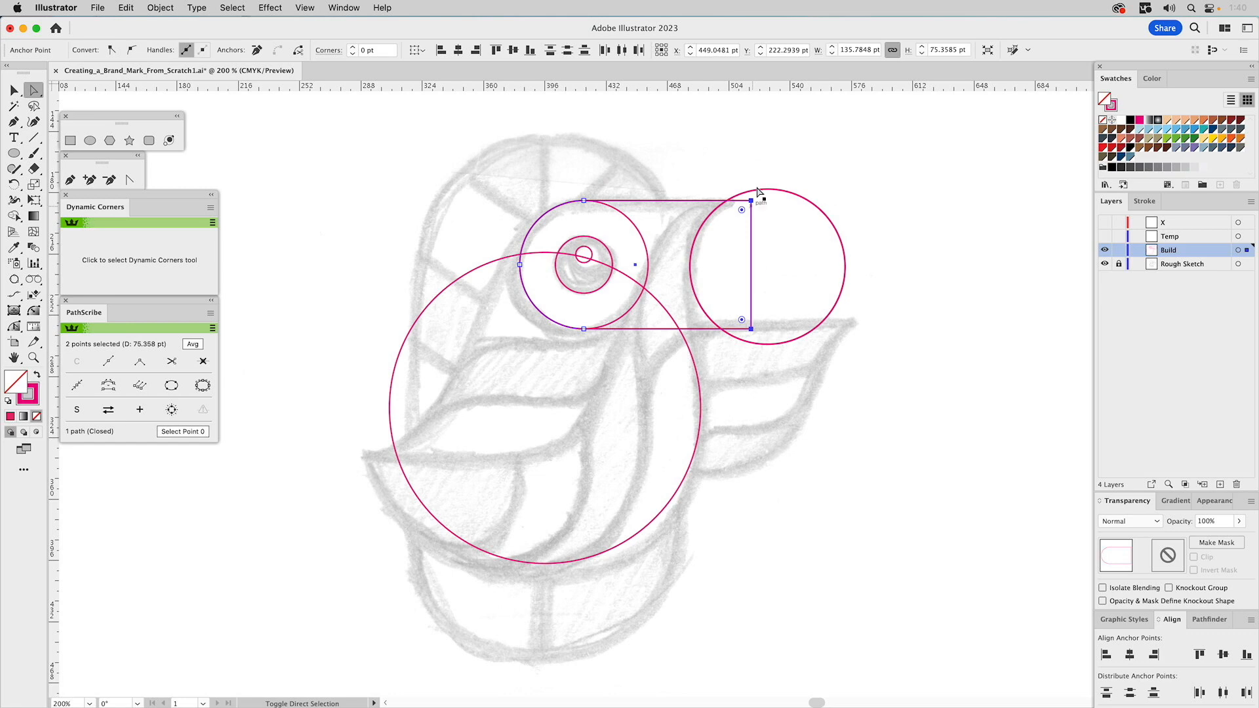
click(720, 158)
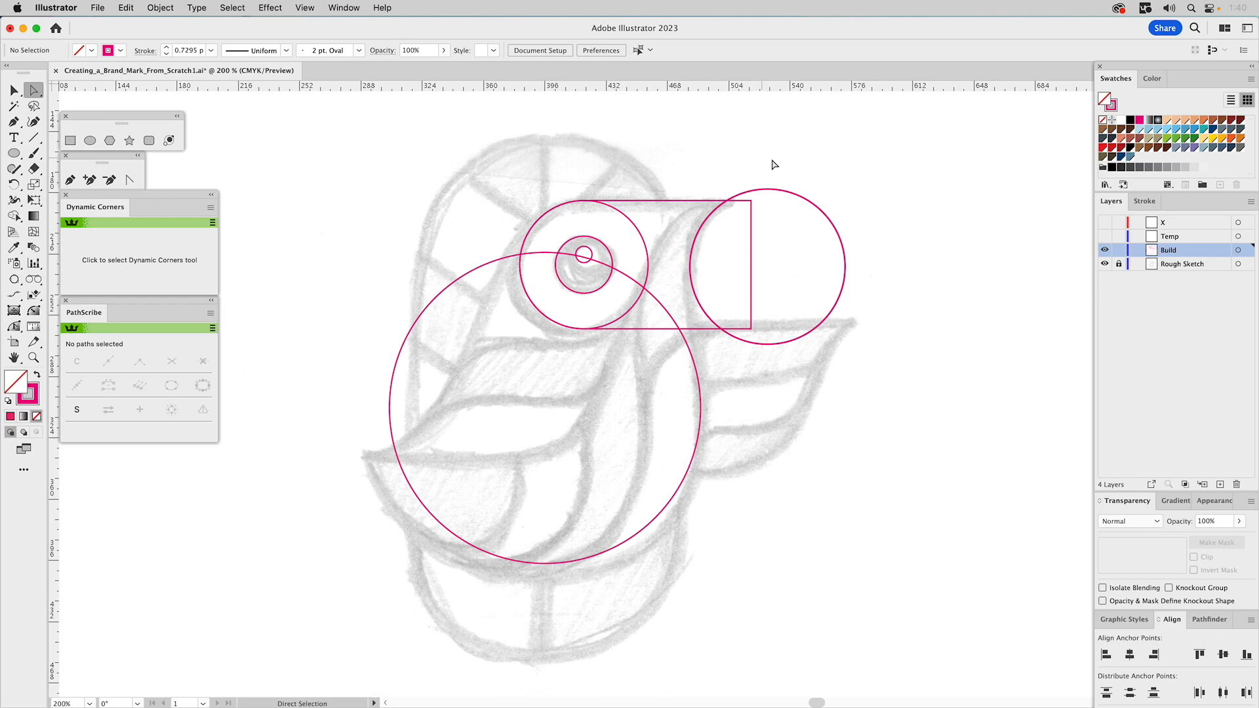
Place a copy of the 91 pt circle overlapping the body circle's upper-left edge, and match its stroke to the head circle's.
key(v)
drag(806, 169, 802, 213)
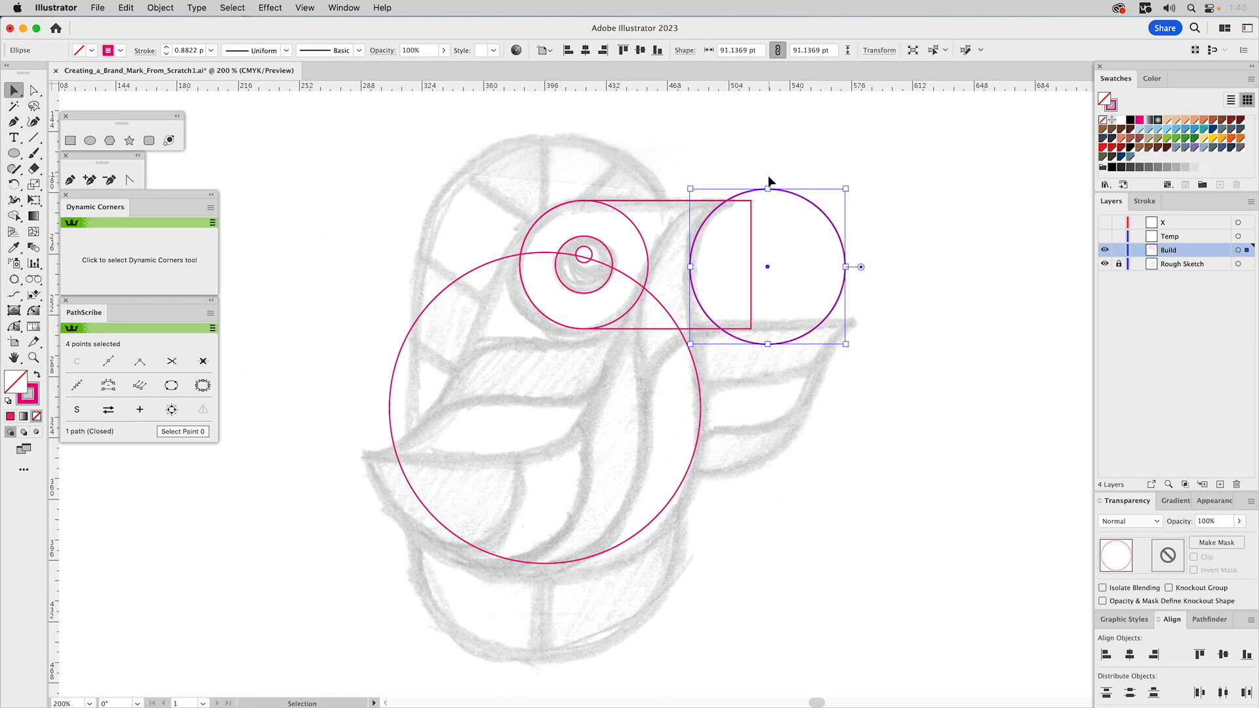
key(a)
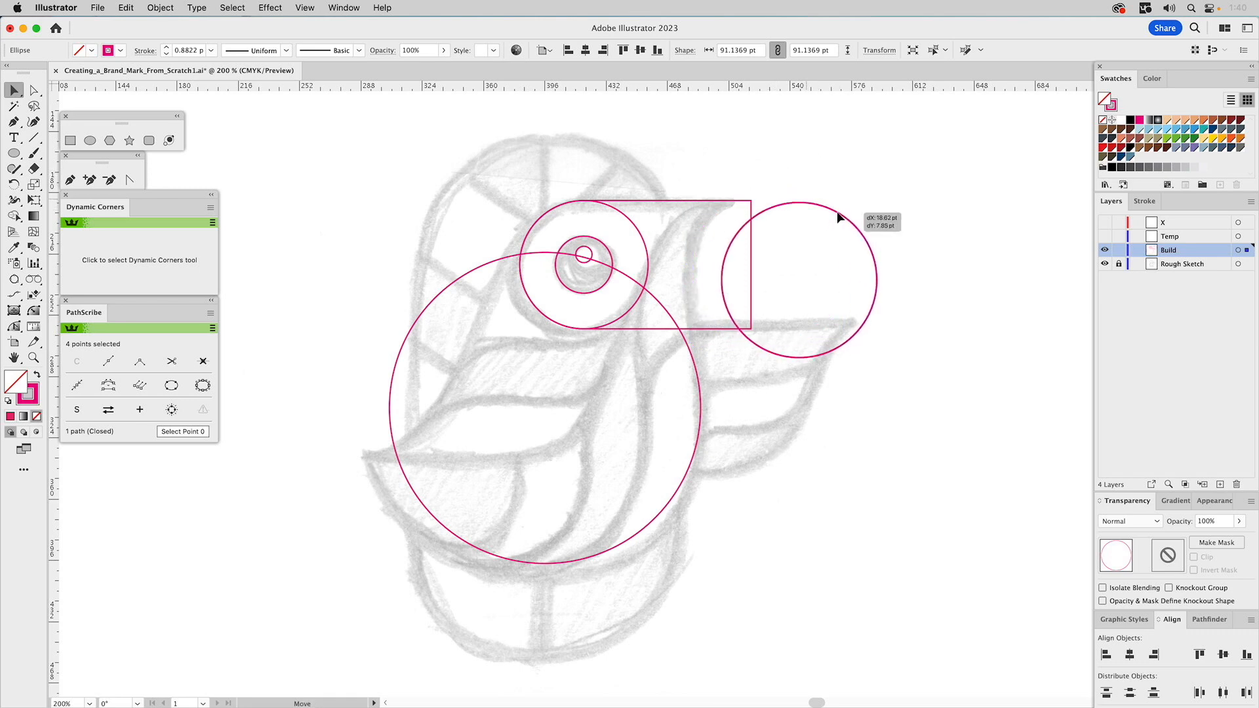
key(super+v)
key(v)
drag(720, 352, 429, 322)
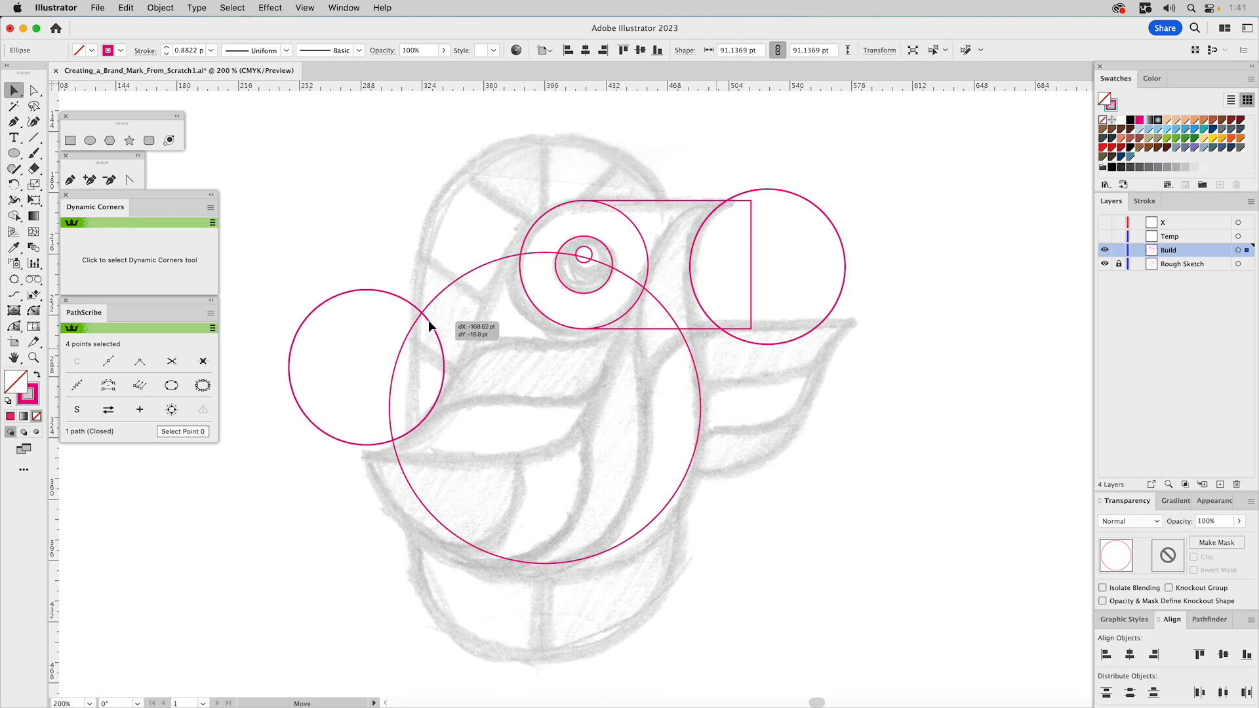
key(i)
click(521, 312)
key(super+shift+a)
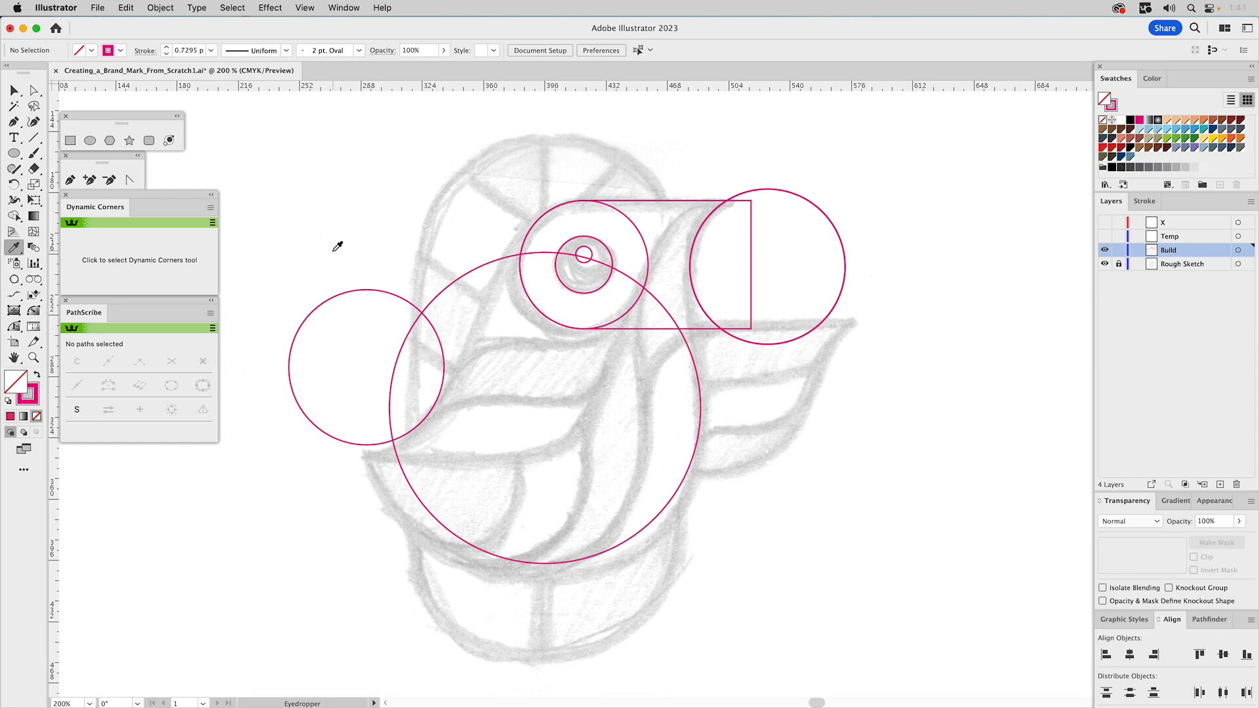
click(36, 284)
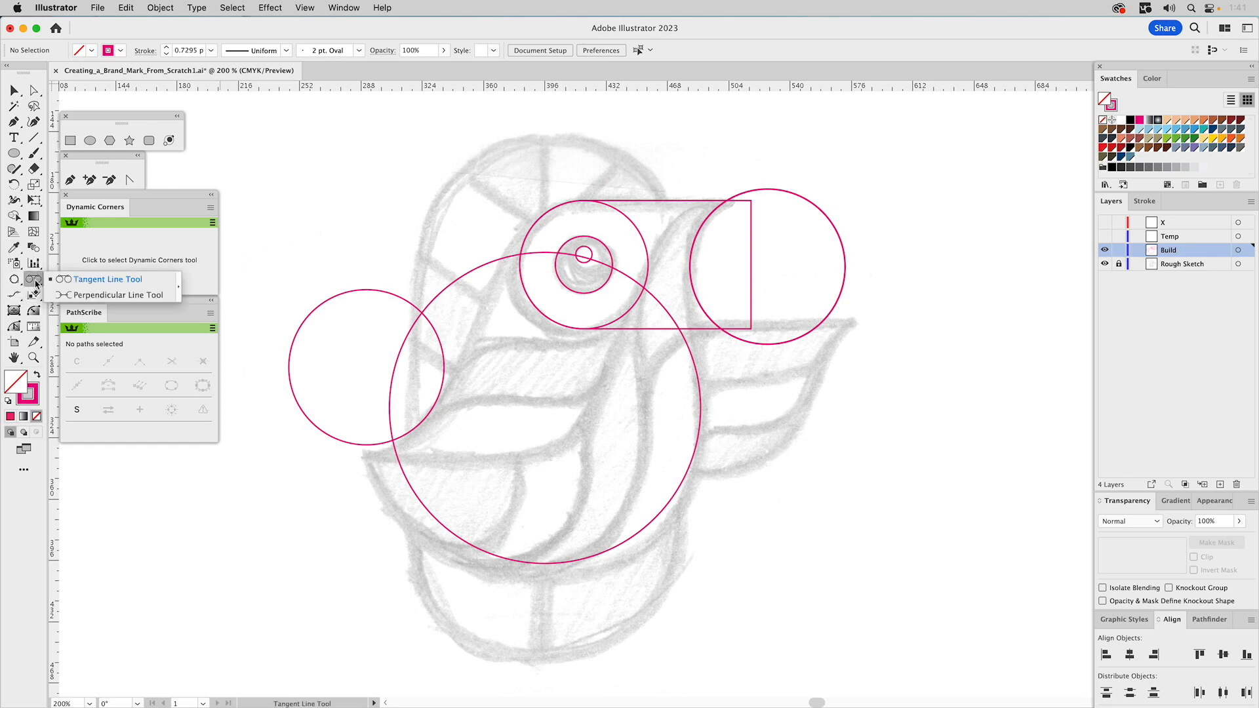
click(83, 281)
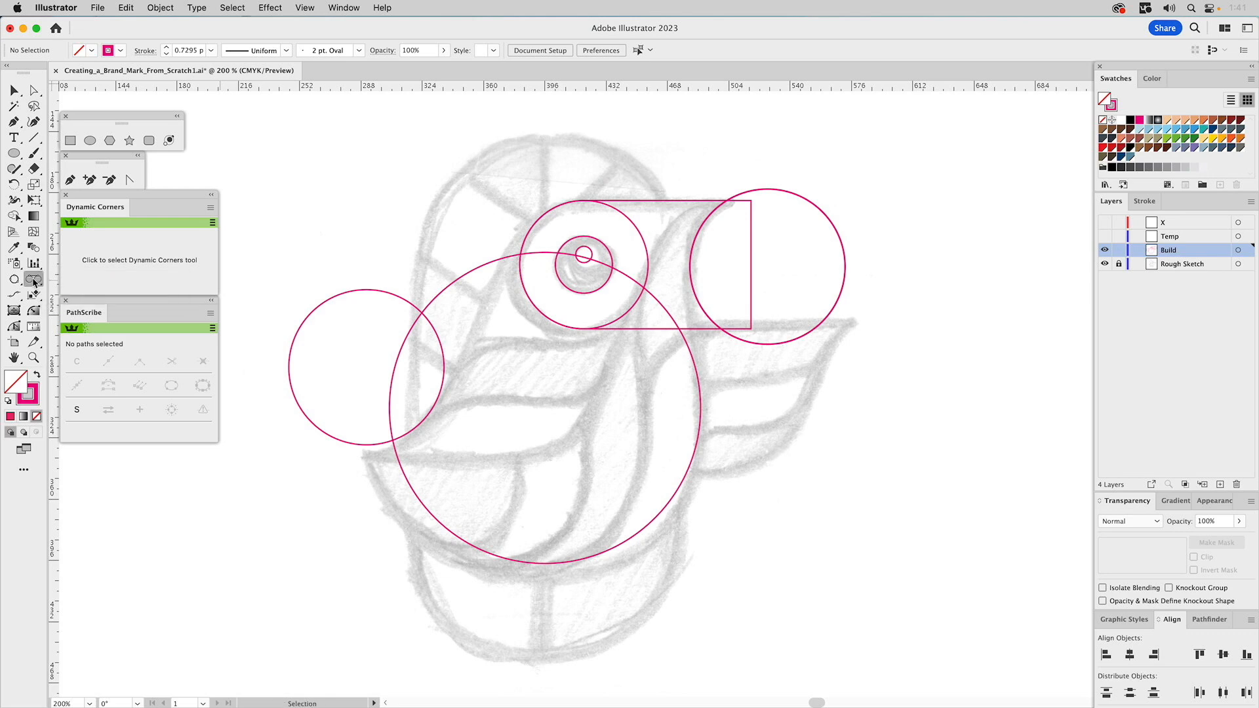
key(v)
click(369, 306)
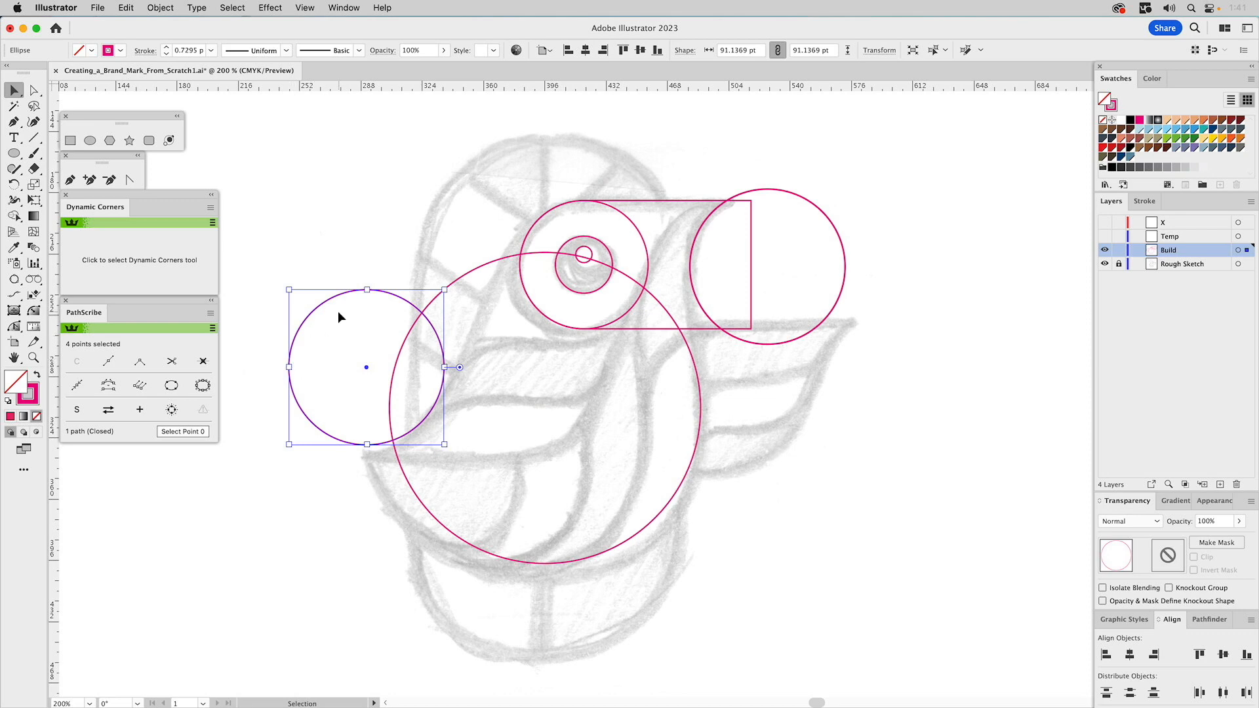
click(33, 279)
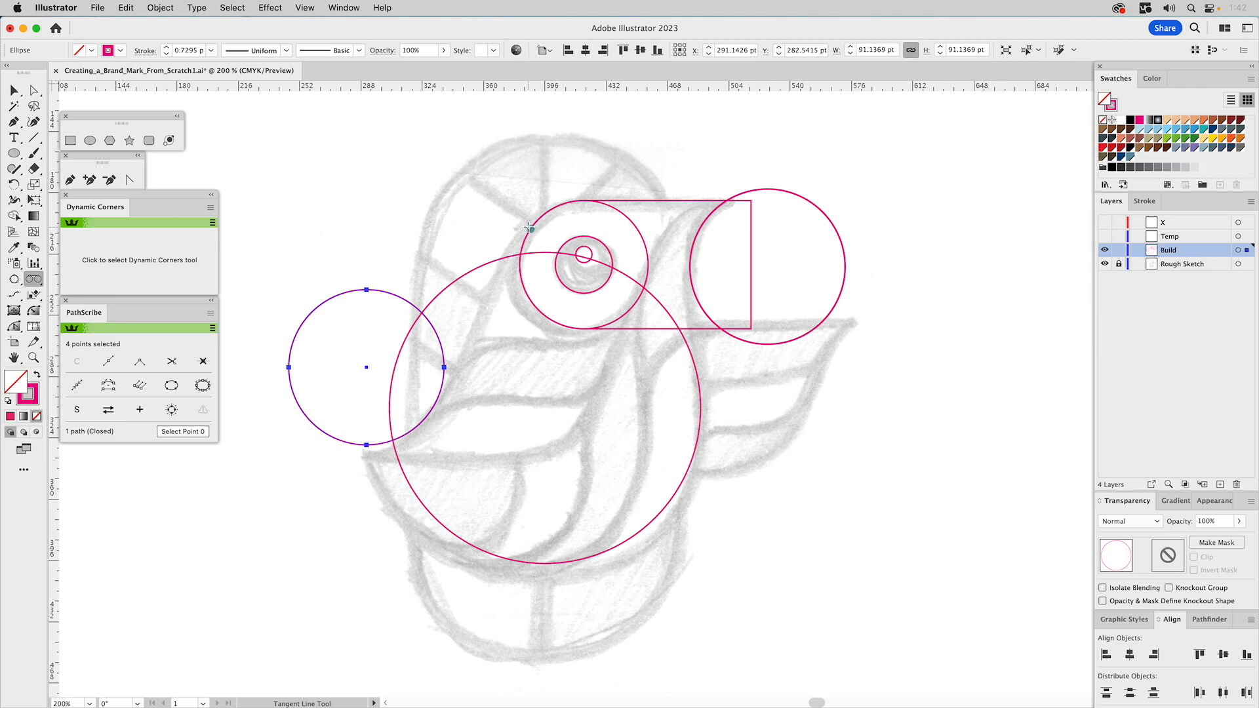
key(v)
Try to draw a straight line by eye from the head circle to the left circle, and undo it.
click(33, 137)
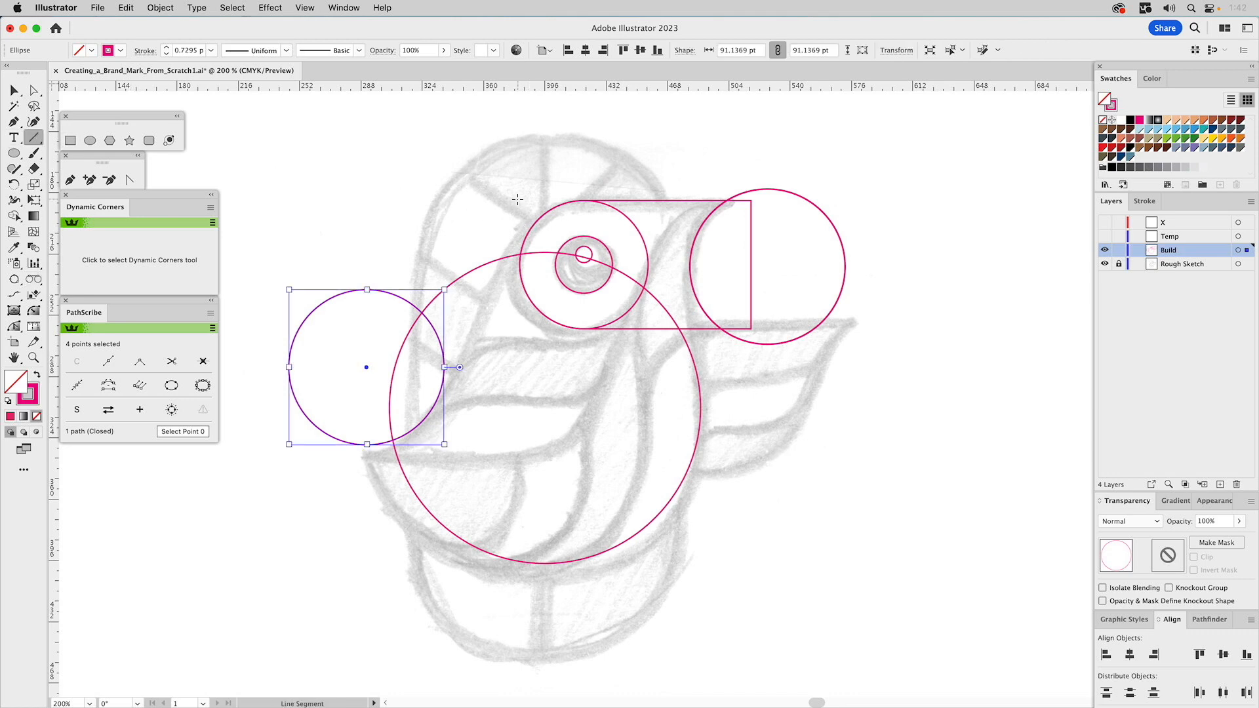
key(super+shift+a)
drag(528, 232, 432, 410)
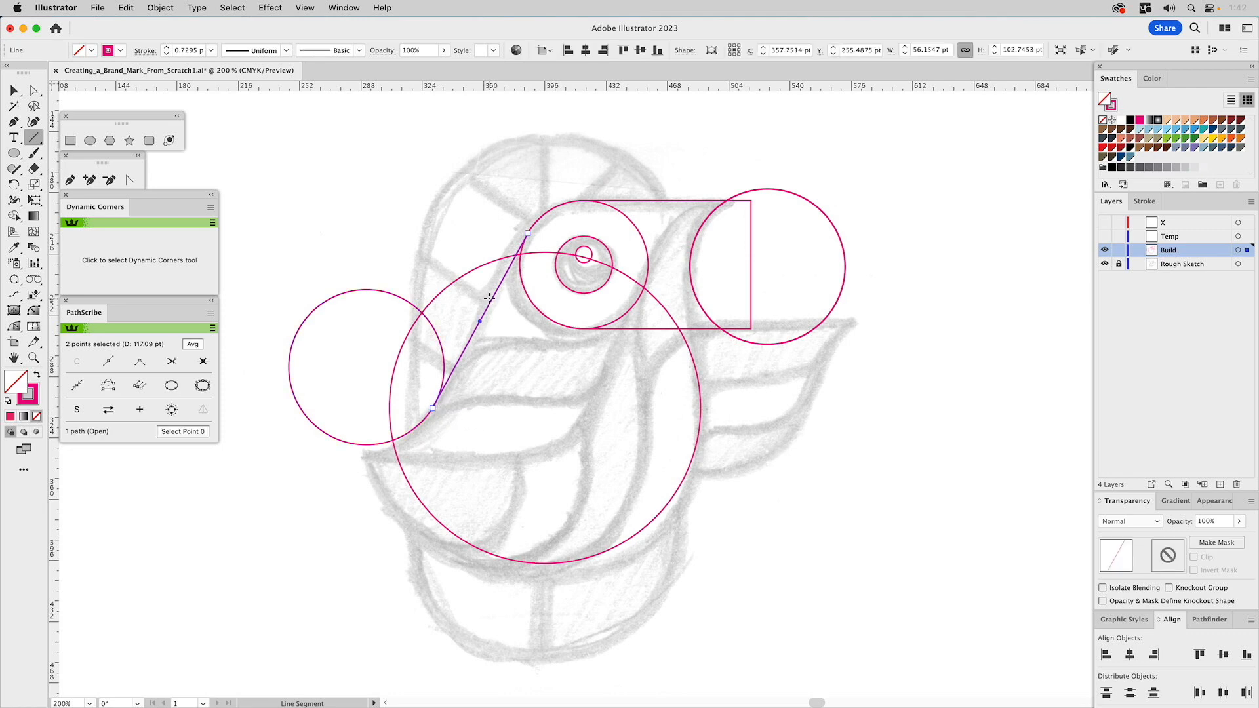
key(super+z)
Draw a line about 114 pt long tangent to the left circle and the head circle with the Tangent Line tool.
click(34, 278)
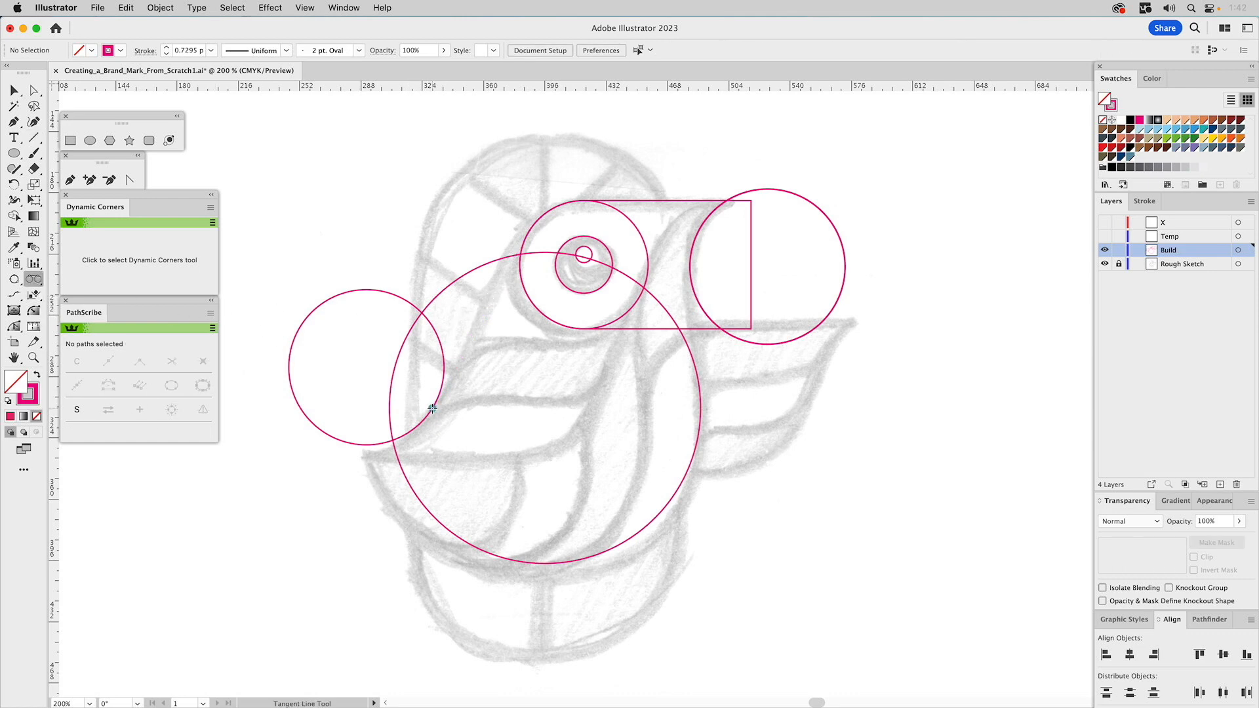
drag(432, 408, 527, 232)
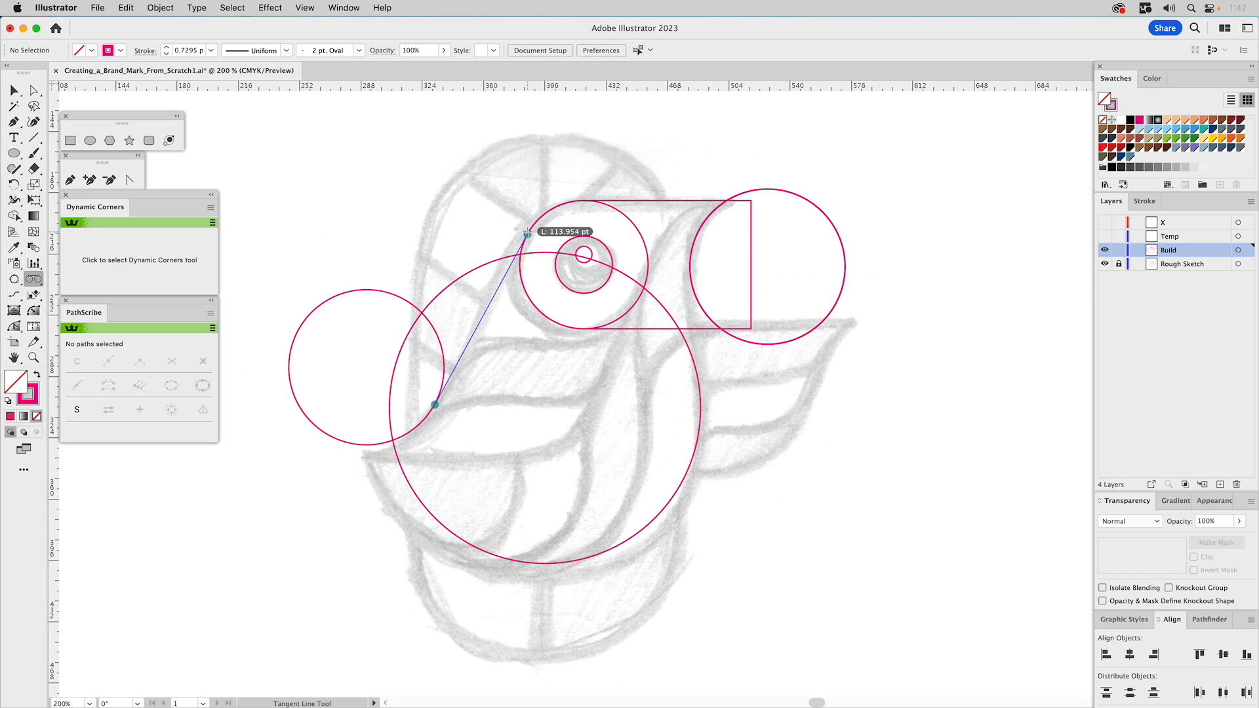
drag(527, 232, 527, 233)
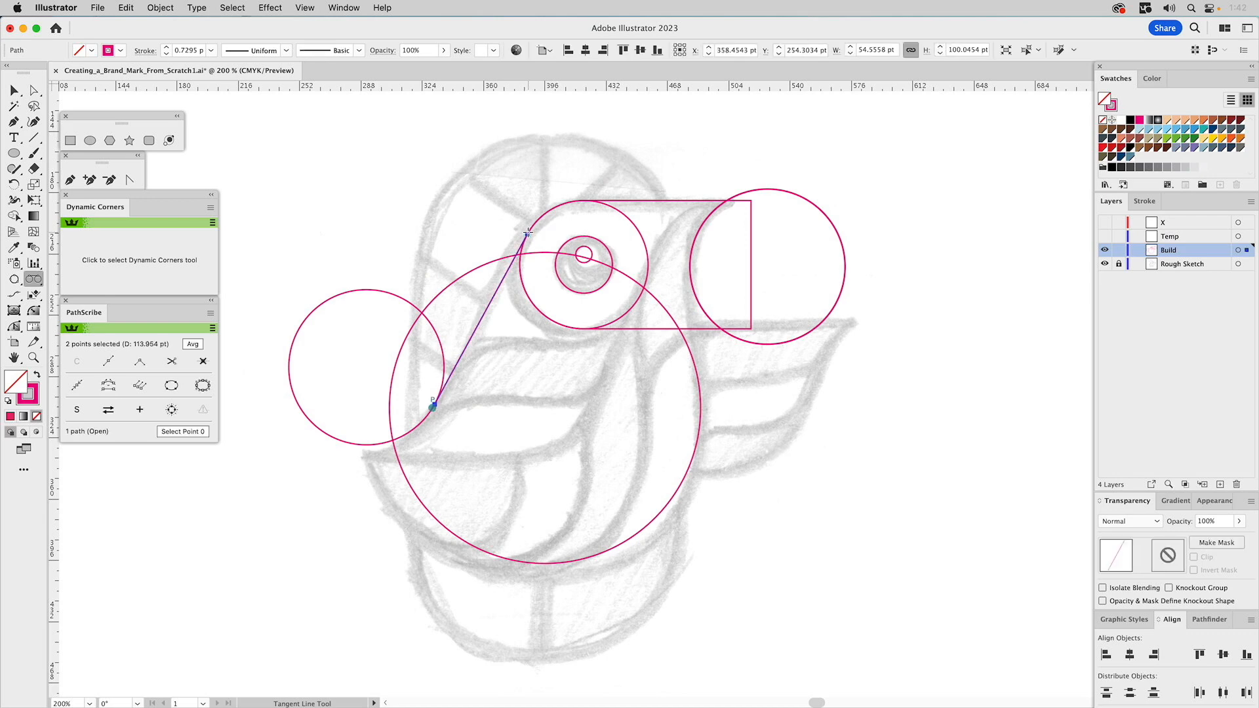
key(v)
Continue the left tangent line with the Pen tool into a closed four-sided shape reaching inside the head and body circles, and deselect it.
click(70, 181)
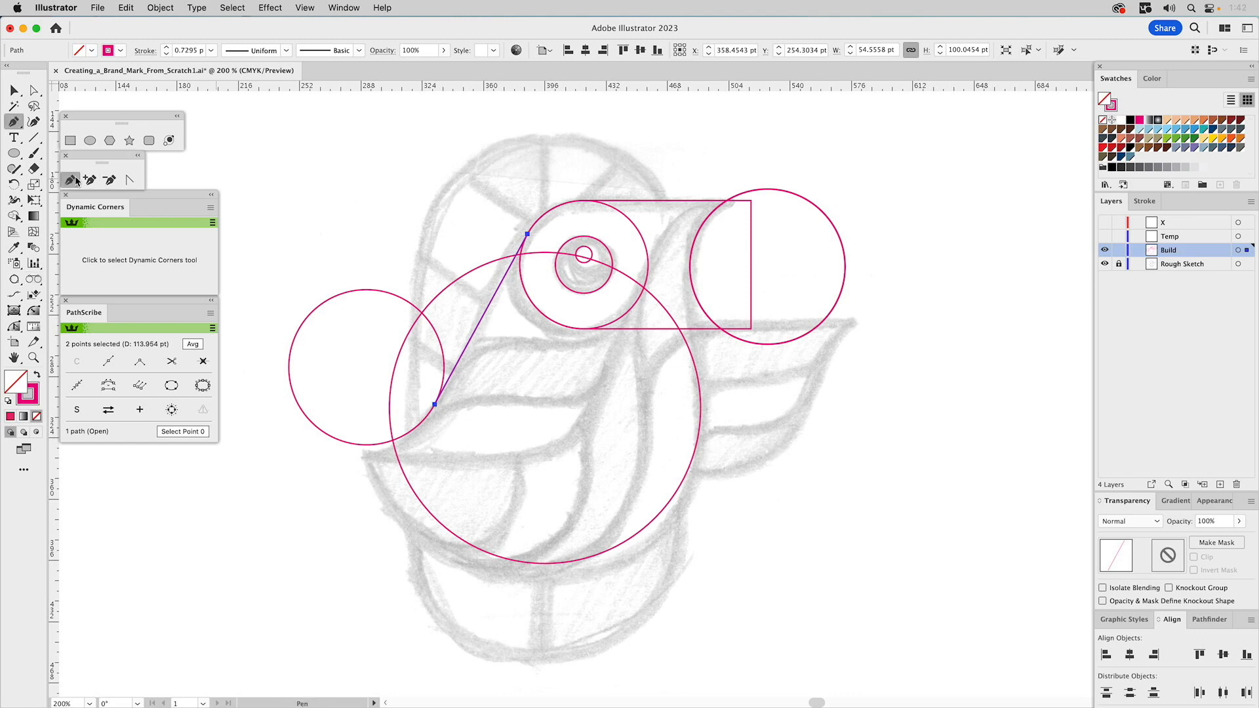
click(529, 235)
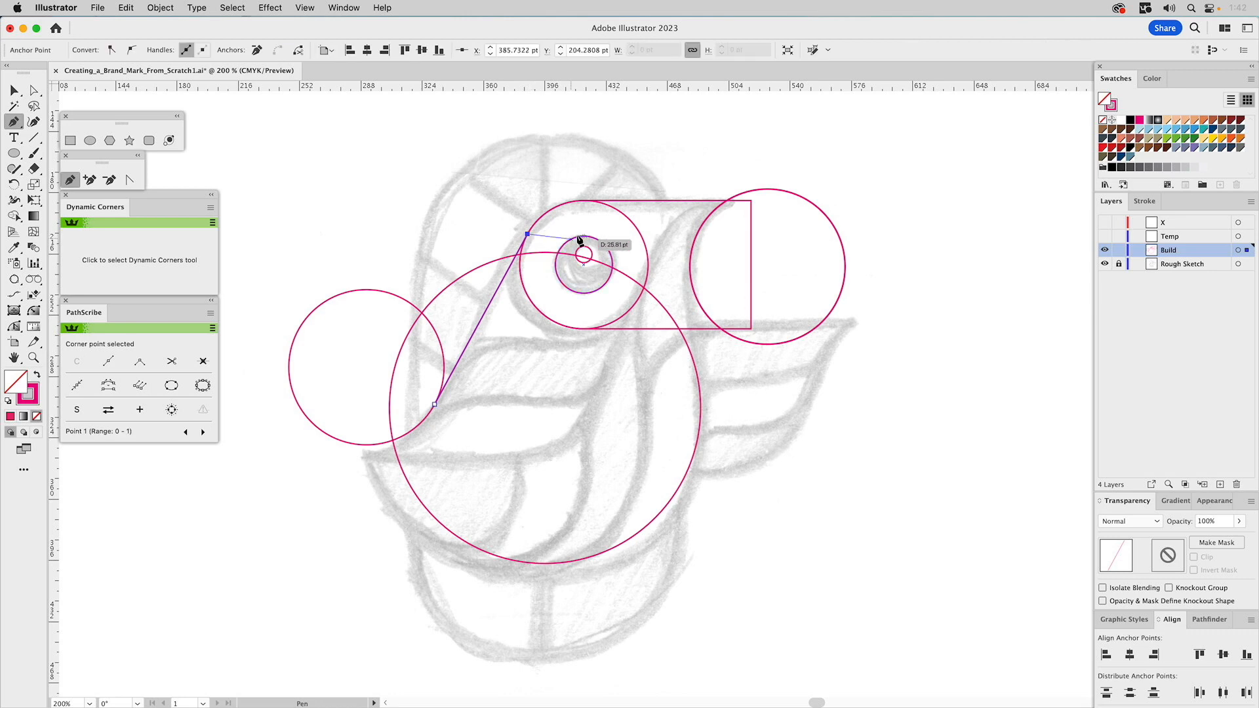
click(609, 236)
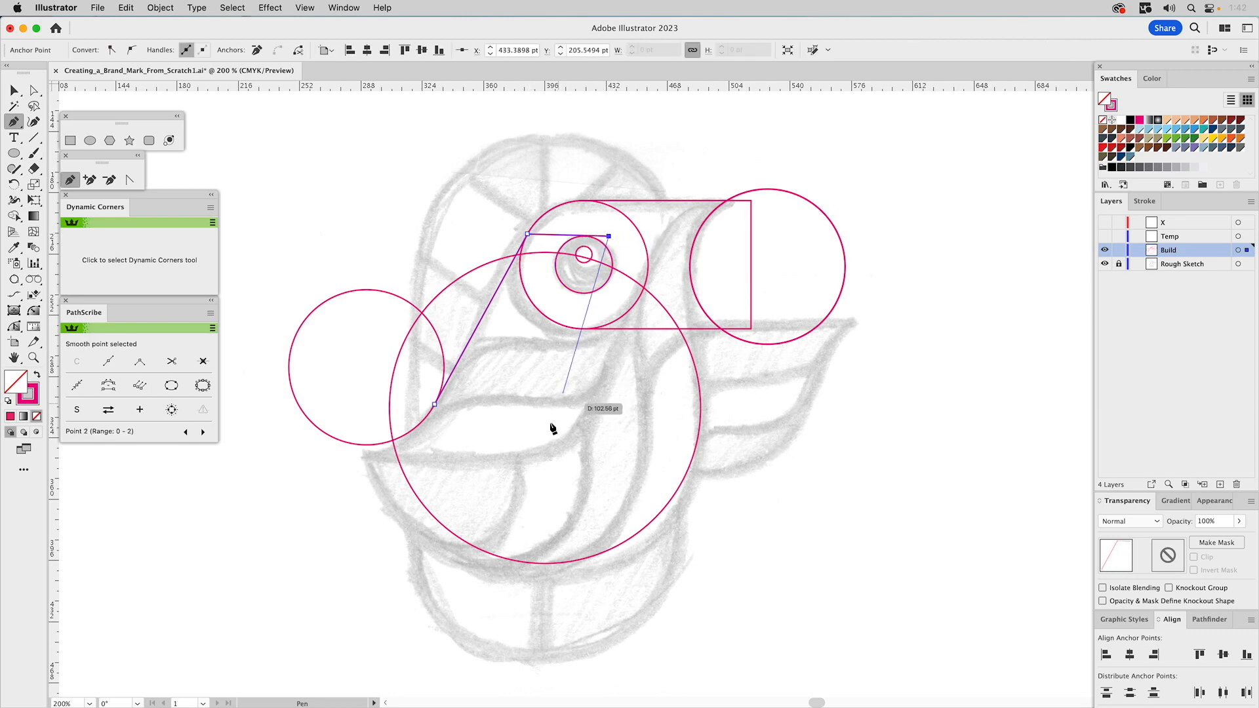
click(533, 434)
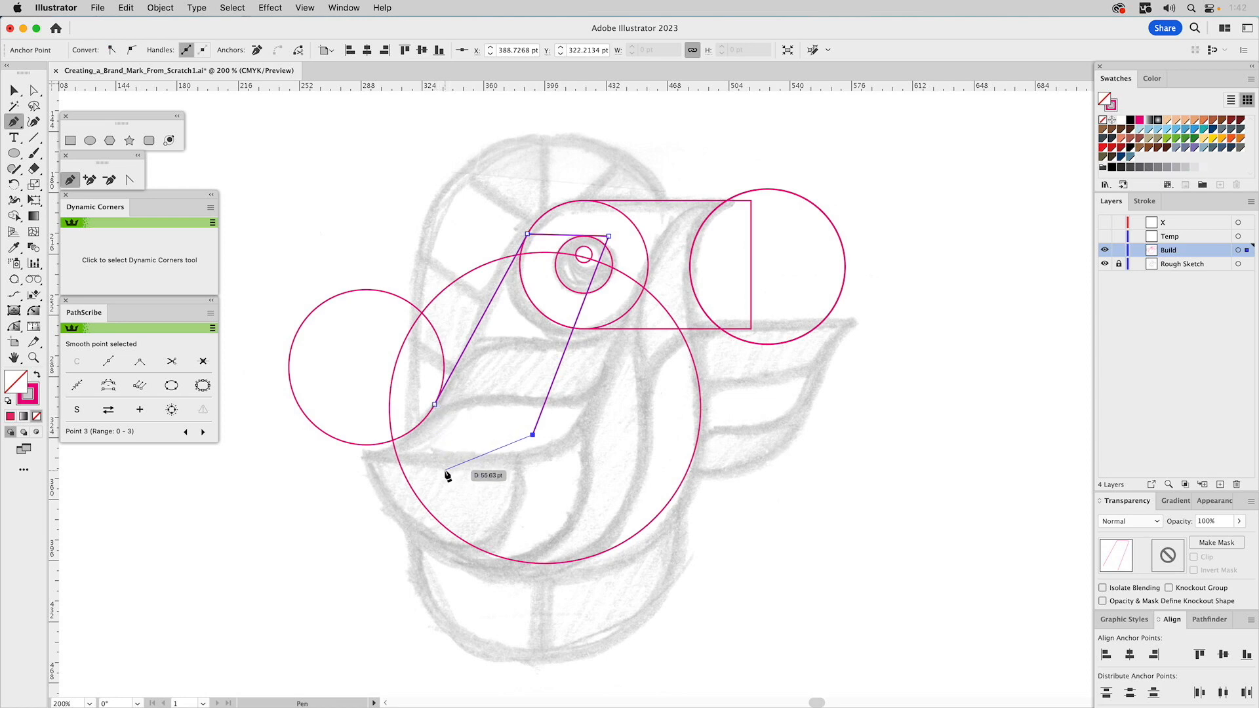
click(435, 406)
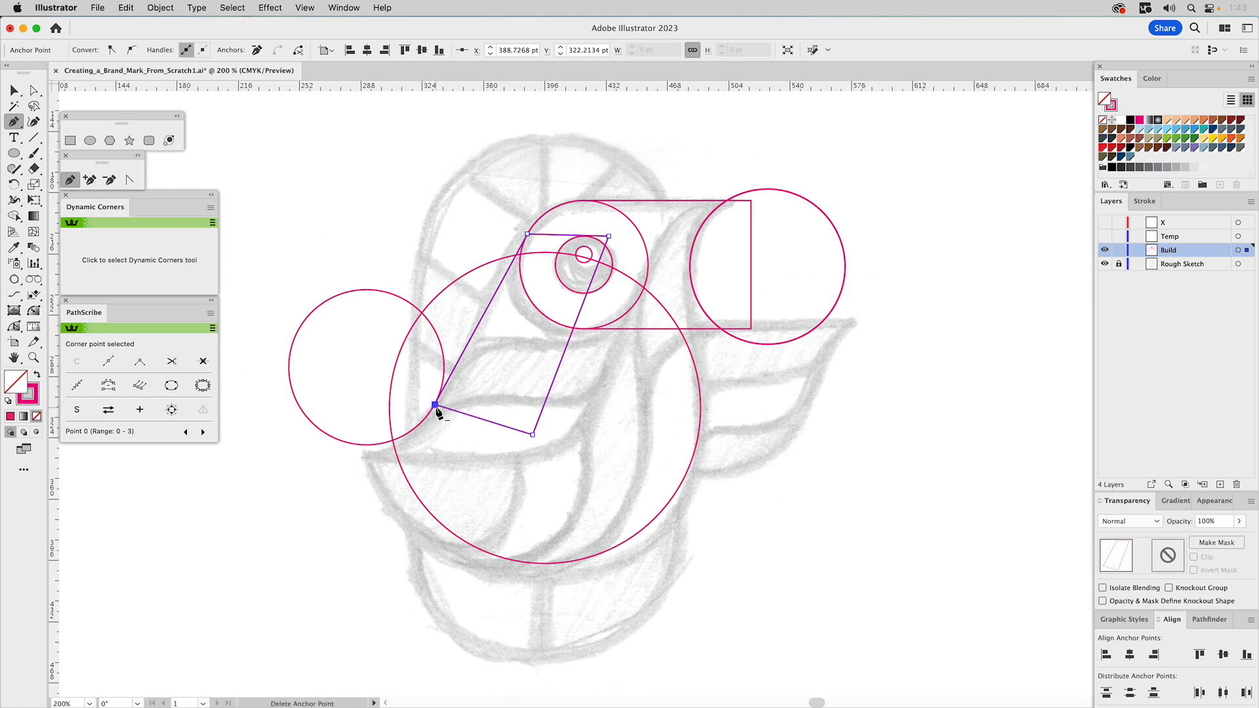
key(v)
click(632, 401)
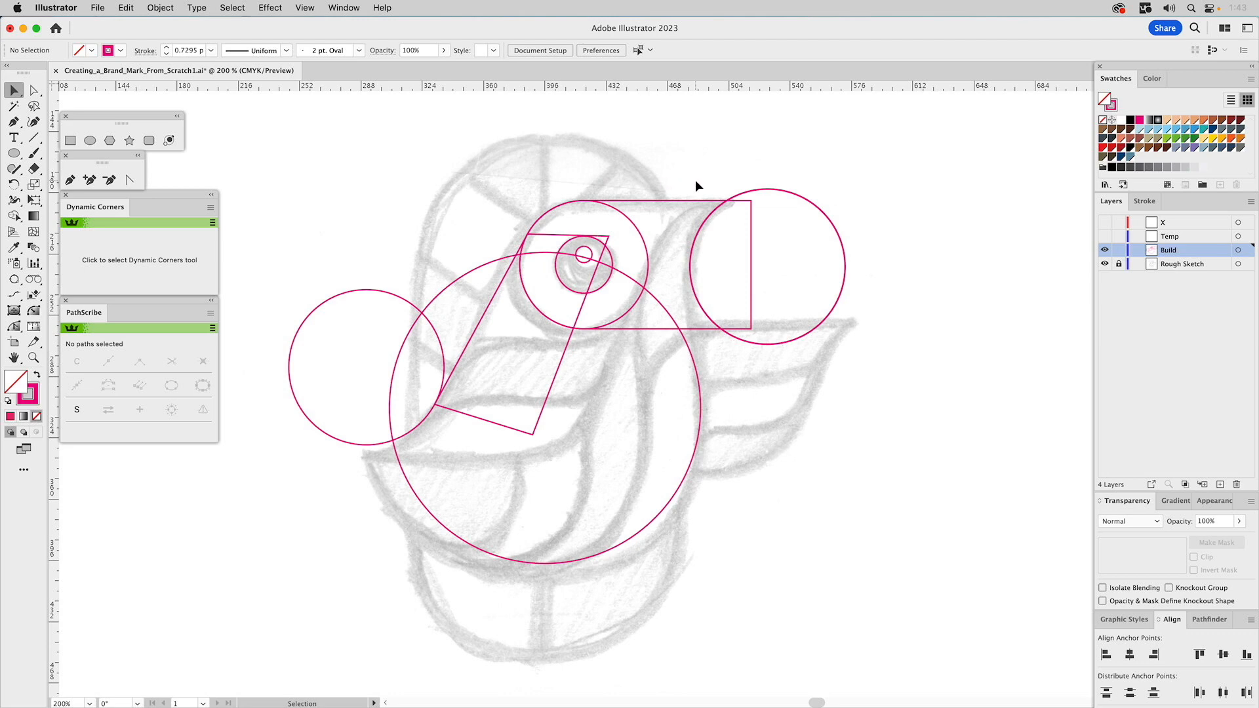
Draw a line about 72 pt long tangent to the right 91 pt circle and the body circle with the Tangent Line tool.
key(super)
click(705, 223)
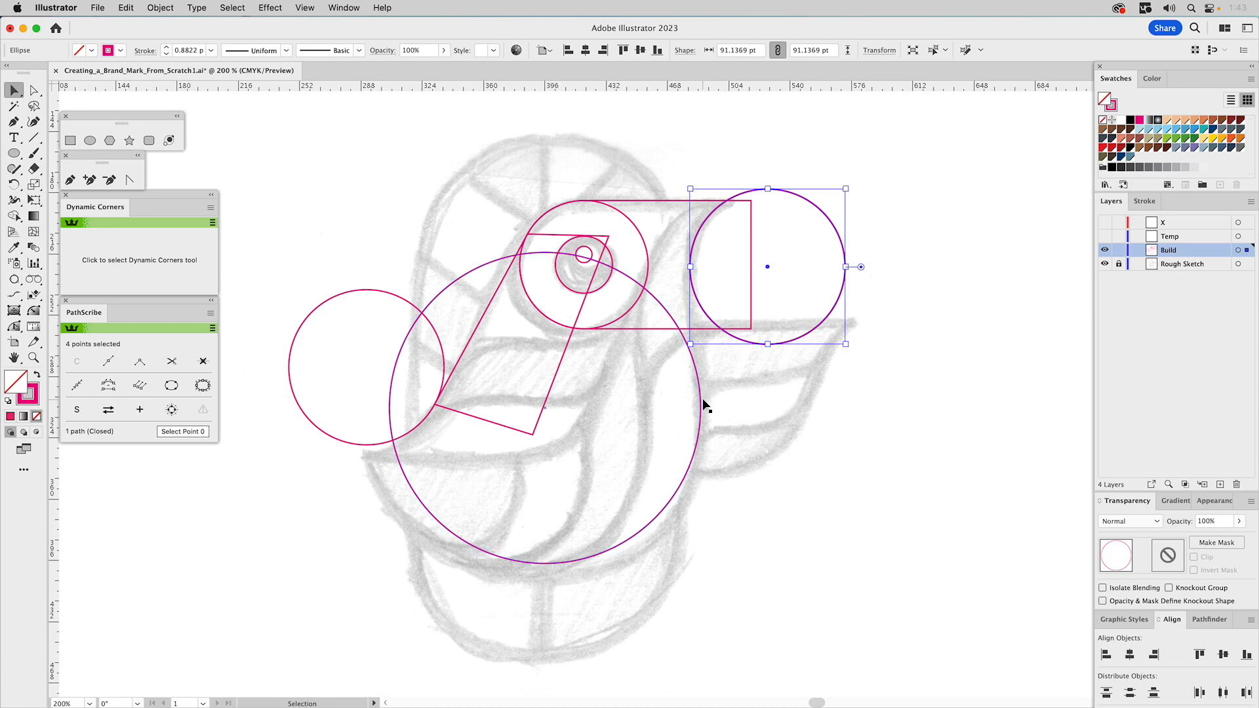
click(33, 278)
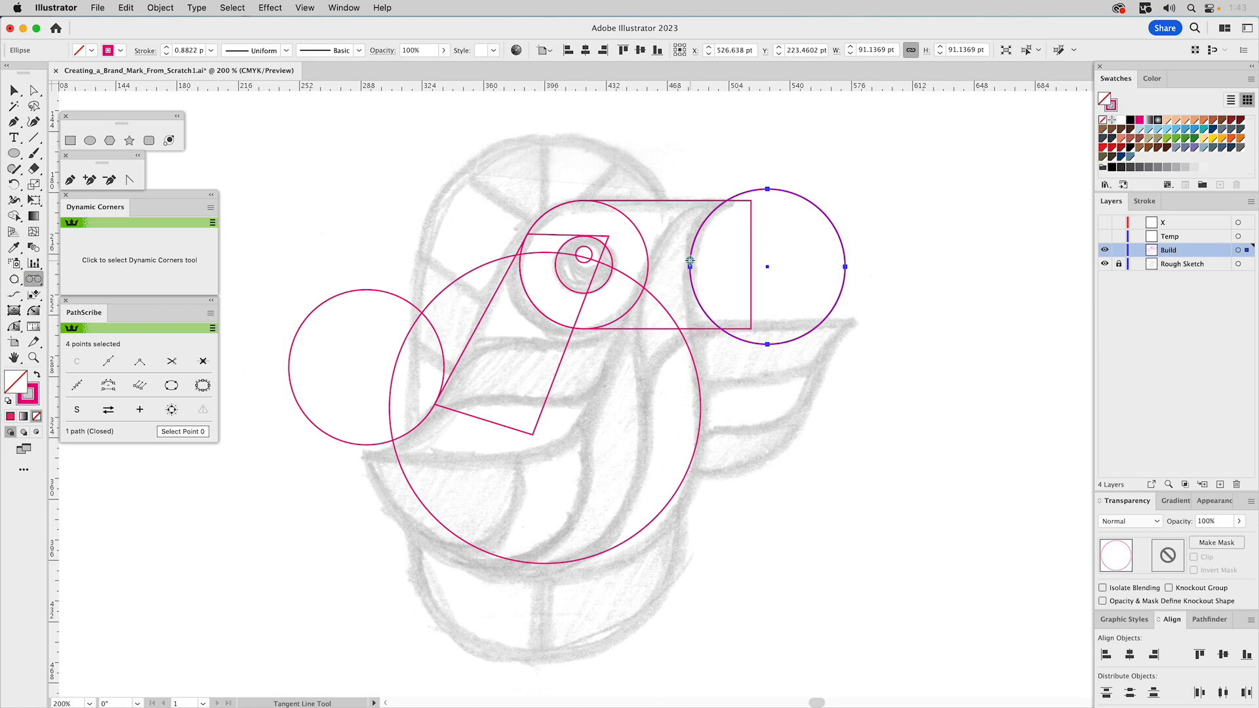
mouse_move(690, 261)
mouse_down()
mouse_move(701, 411)
mouse_move(693, 269)
mouse_up()
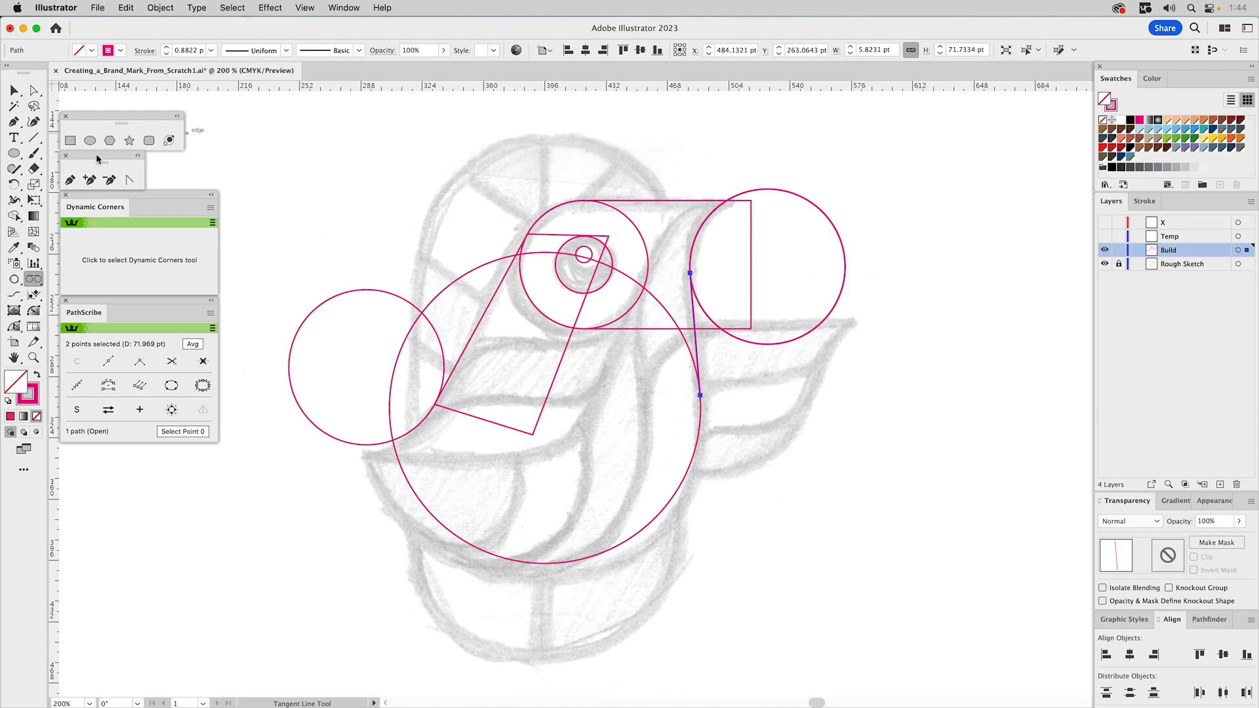
Continue the right tangent line with the Pen tool into a closed four-sided shape overlapping the head and body circles, and deselect it.
click(70, 179)
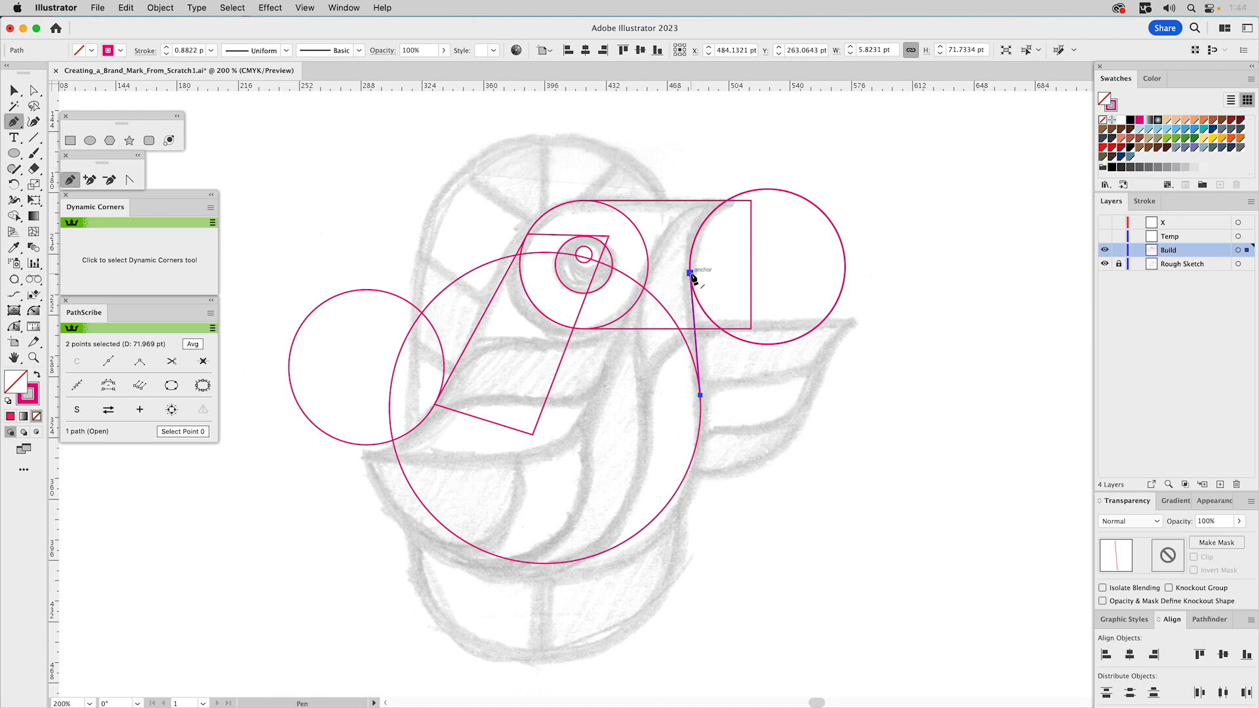
click(690, 272)
drag(640, 272, 634, 352)
click(630, 389)
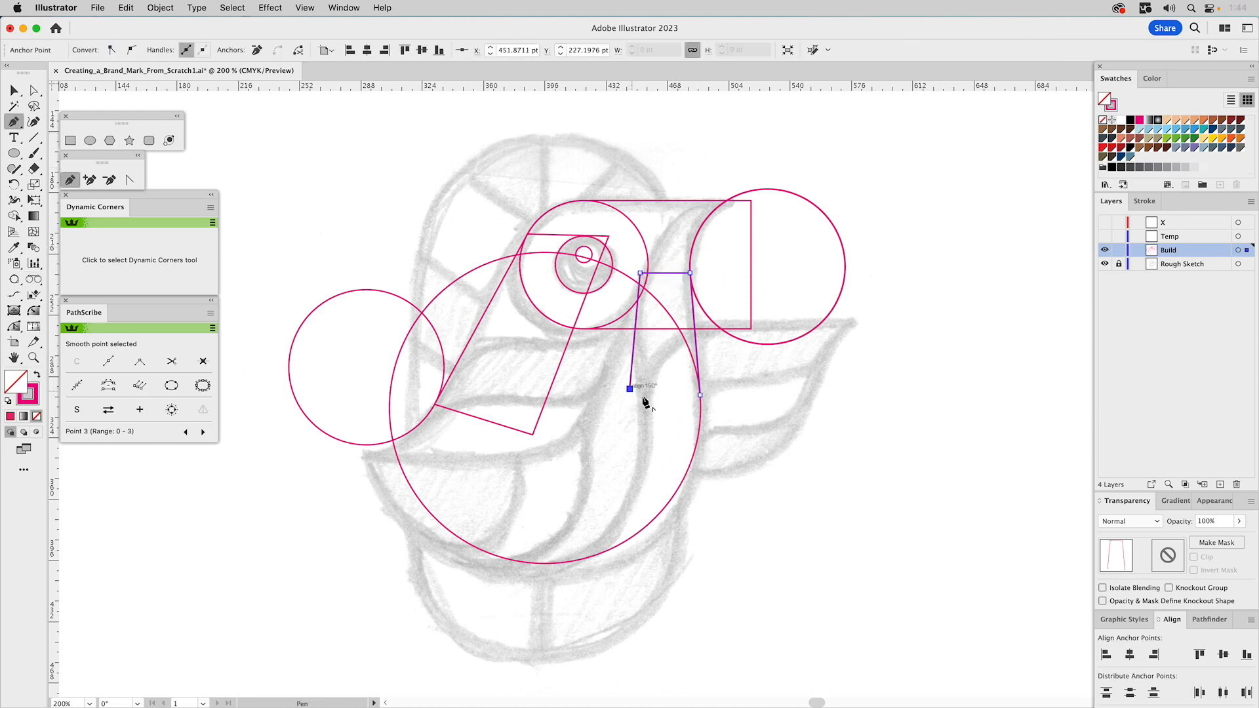
click(700, 395)
key(v)
click(774, 138)
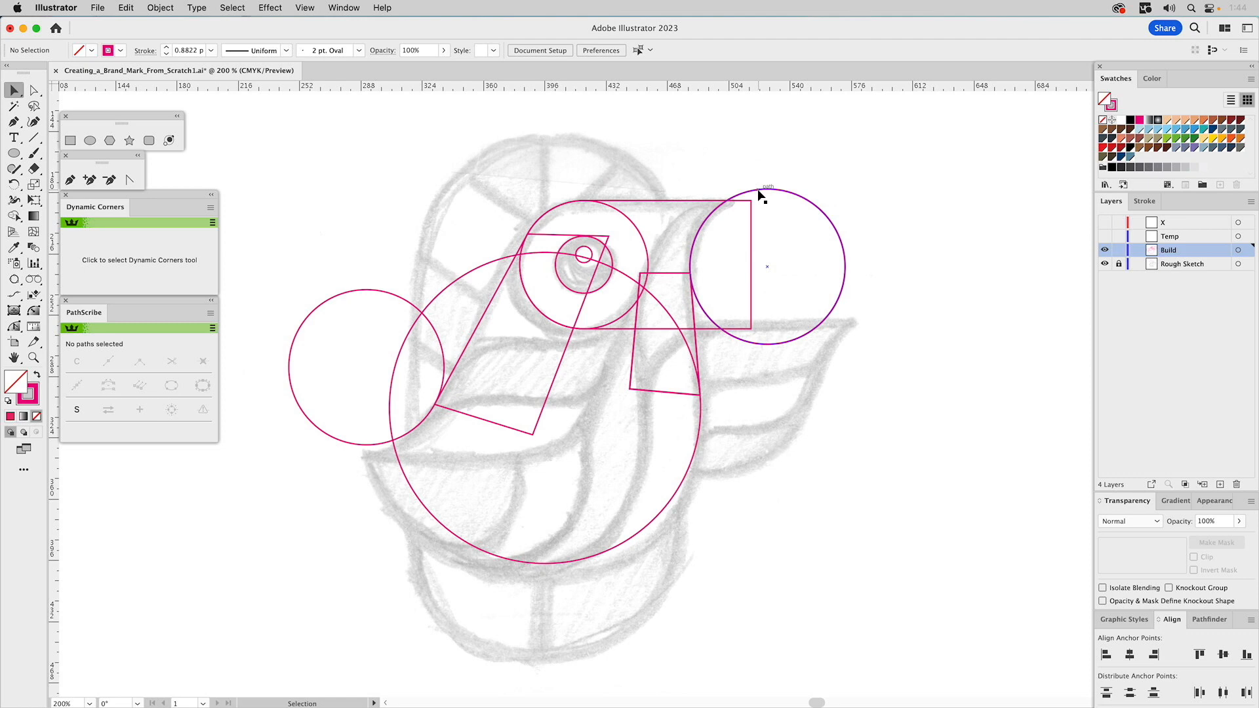
Unite the squared head shape with the left tangent shape using Pathfinder, give the merged path a blue stroke, and deselect it.
click(634, 202)
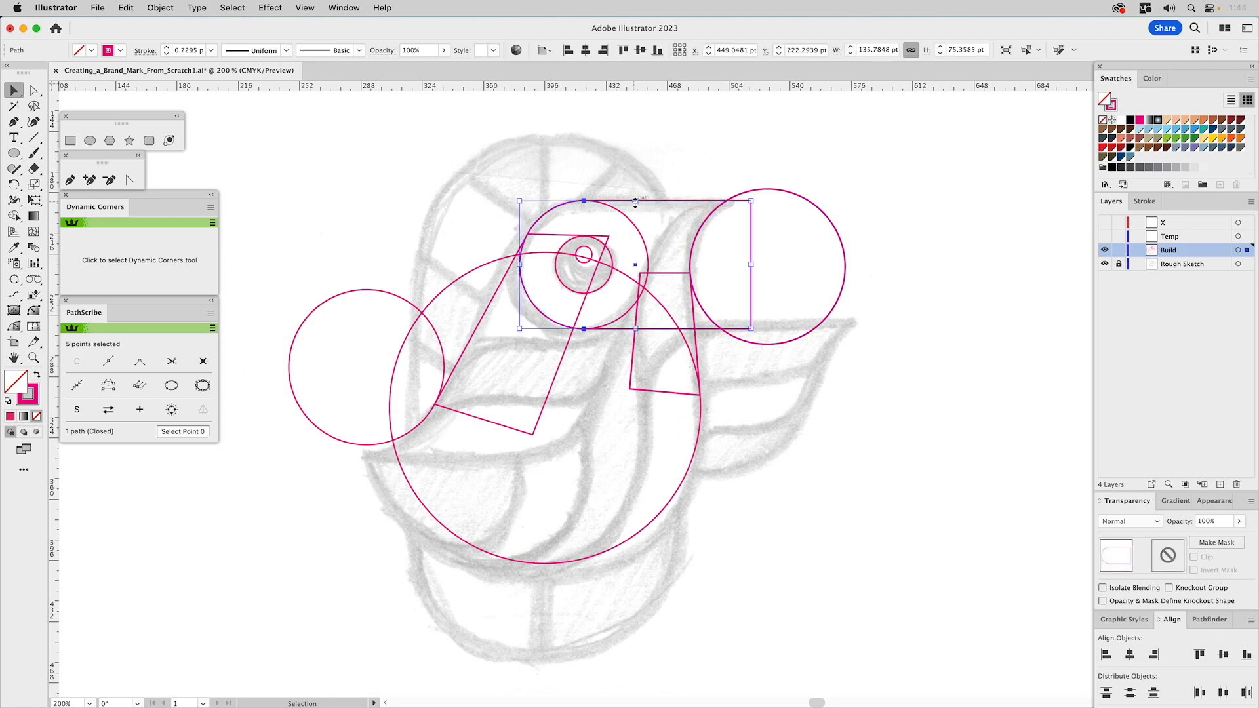
shift+click(549, 235)
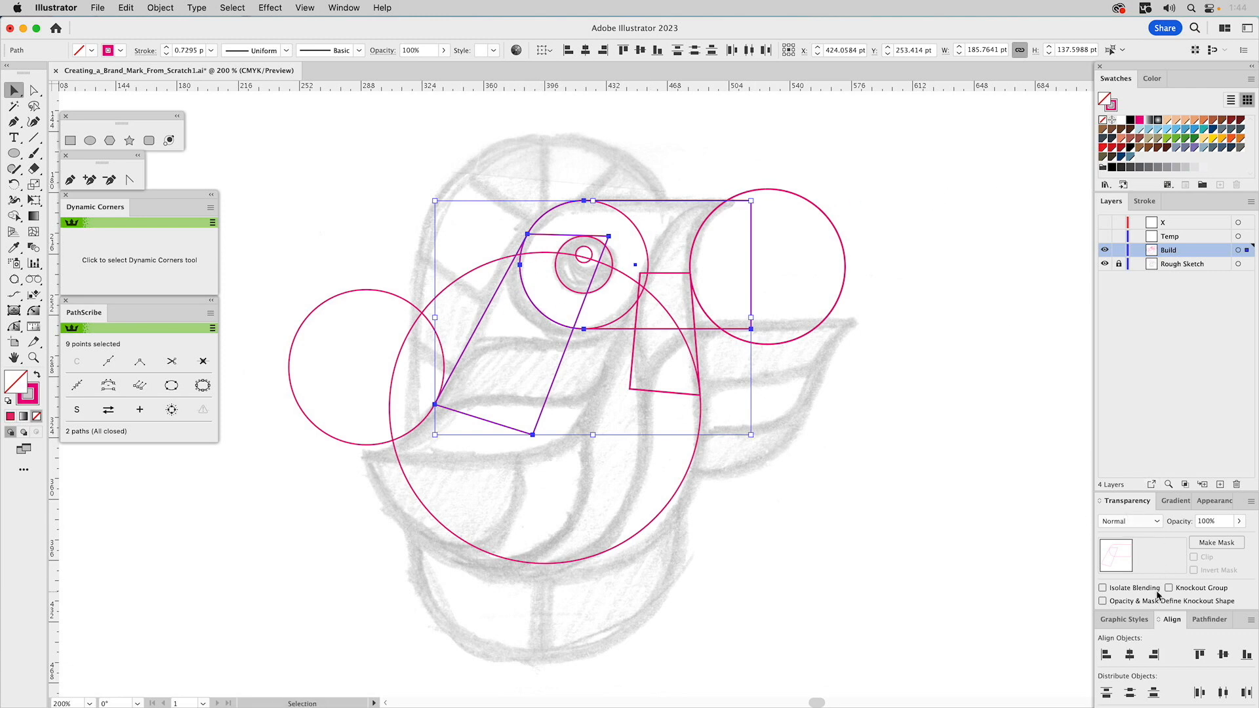
click(1210, 619)
drag(1210, 619, 930, 269)
click(913, 284)
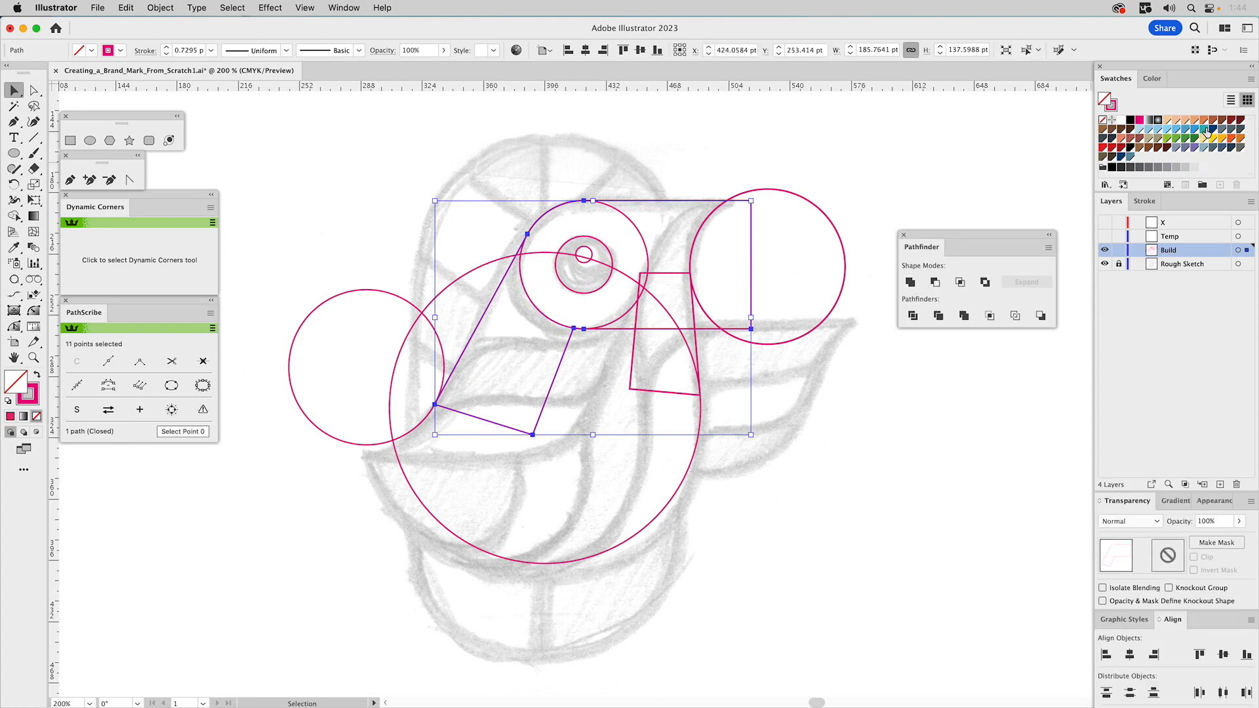
drag(1196, 131, 1113, 102)
click(754, 135)
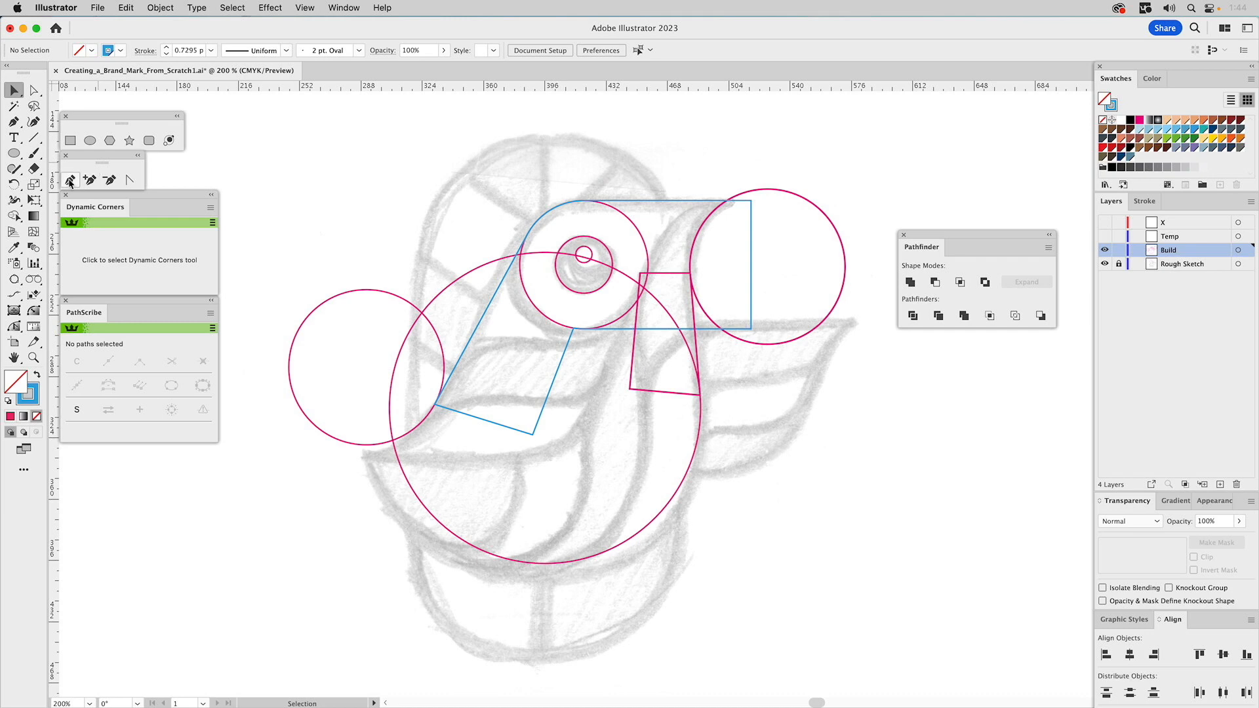
Add two anchor points on the blue shape's lower edge, move the outer one onto the right circle's edge, and raise the corner inside that circle.
click(90, 179)
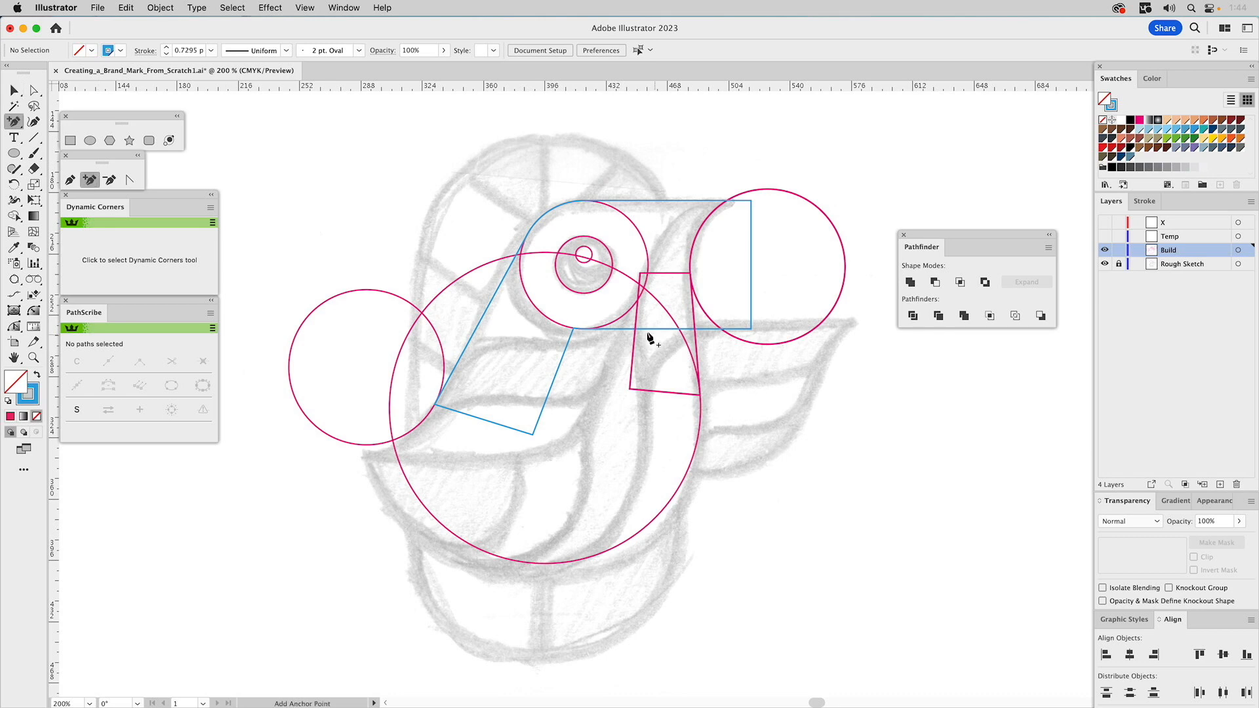
click(682, 329)
click(707, 328)
key(a)
drag(707, 330, 693, 277)
drag(754, 331, 757, 258)
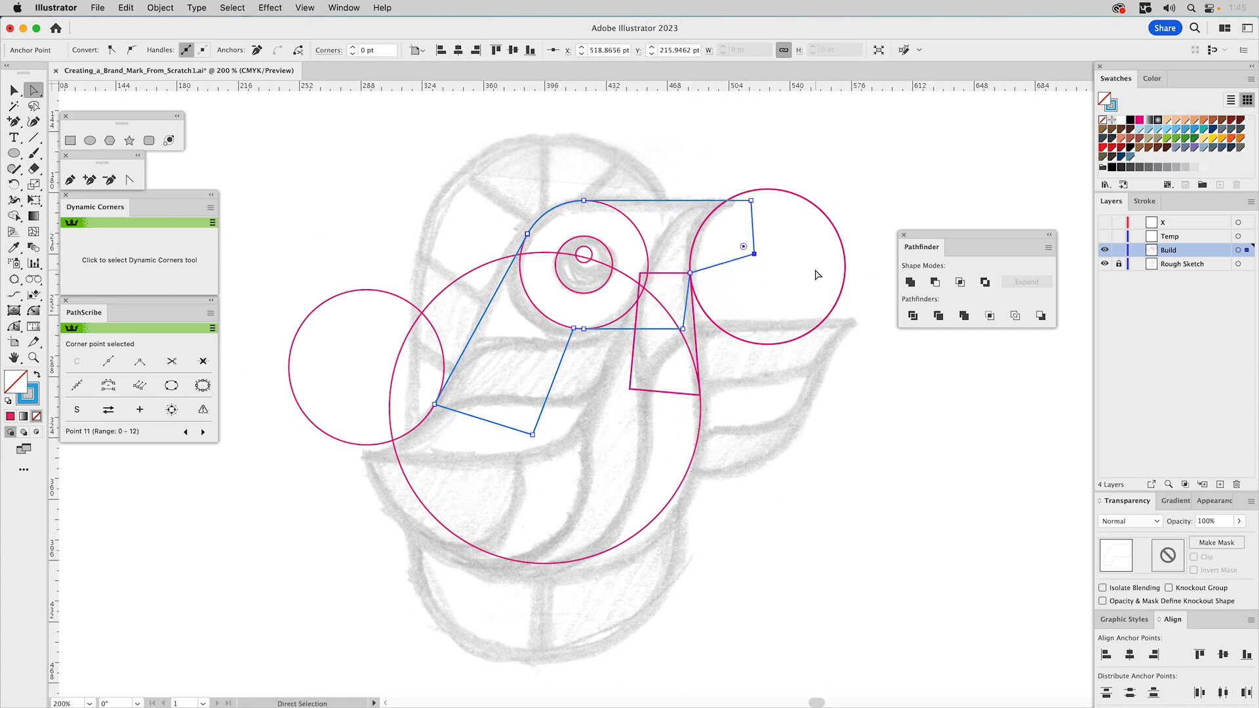
Bring the right 91 pt circle to the front and subtract it from the blue head shape with Minus Front to carve the beak.
key(v)
click(819, 212)
drag(819, 198, 806, 210)
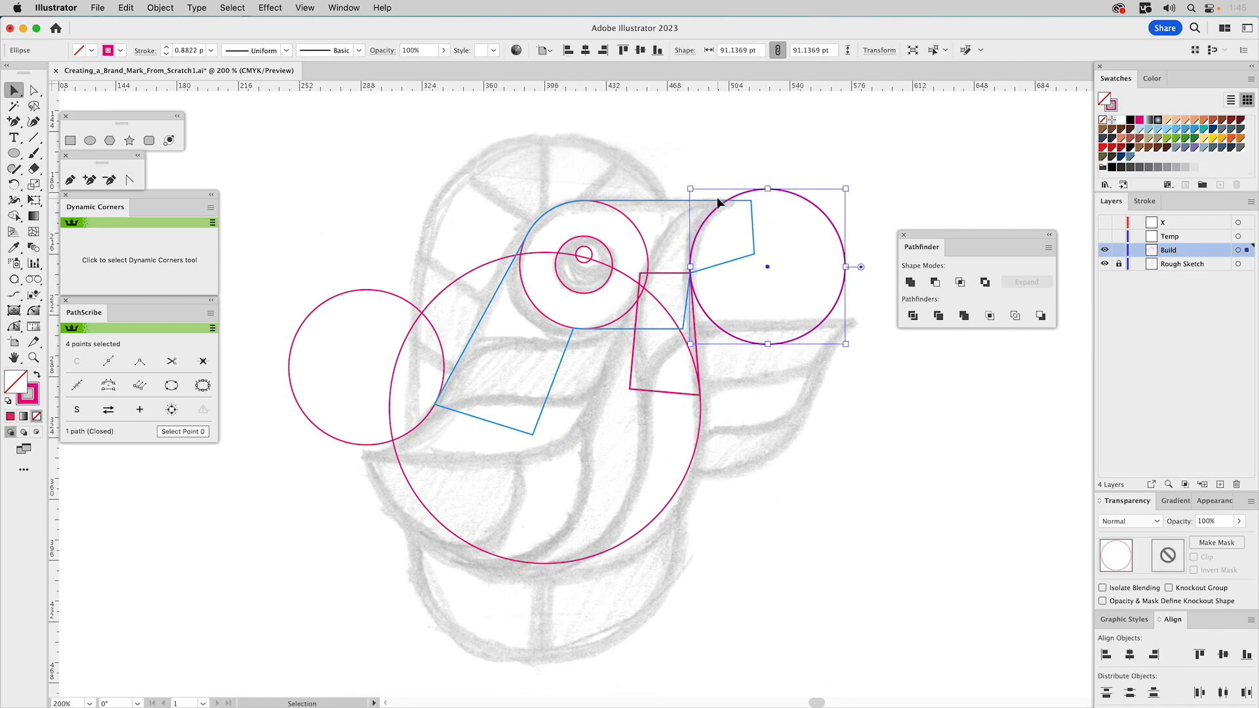
click(159, 8)
mouse_move(163, 42)
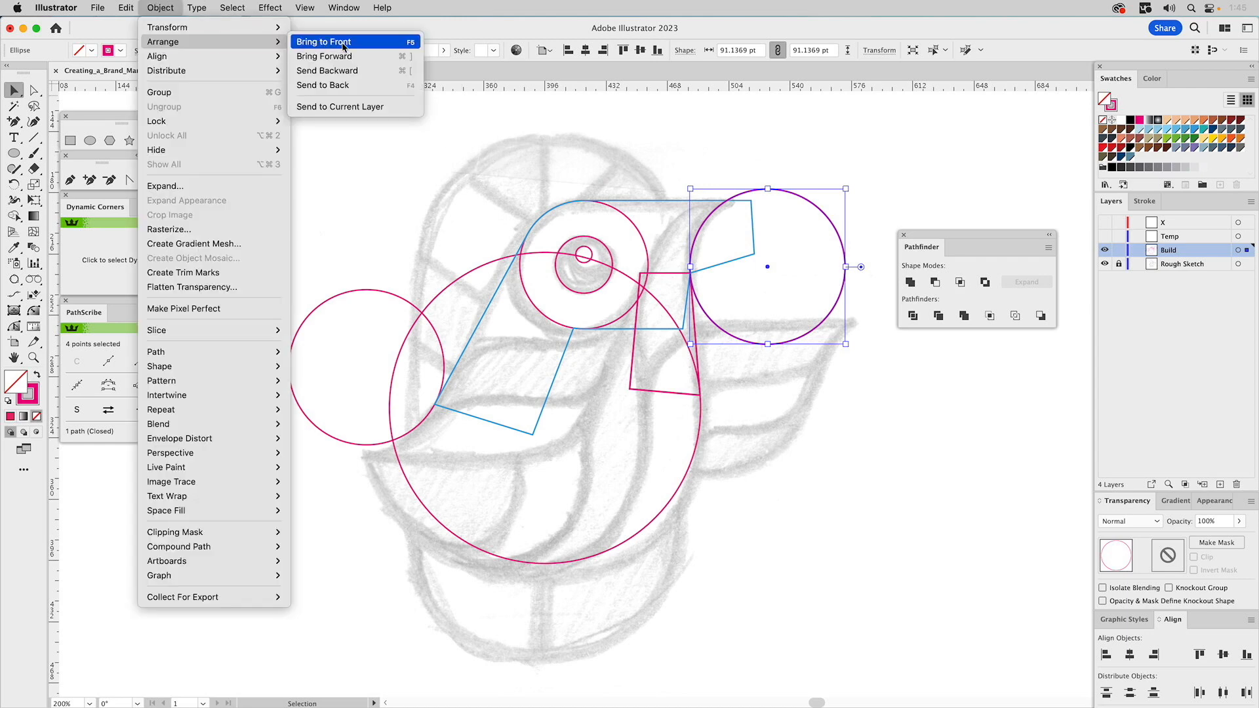
click(781, 164)
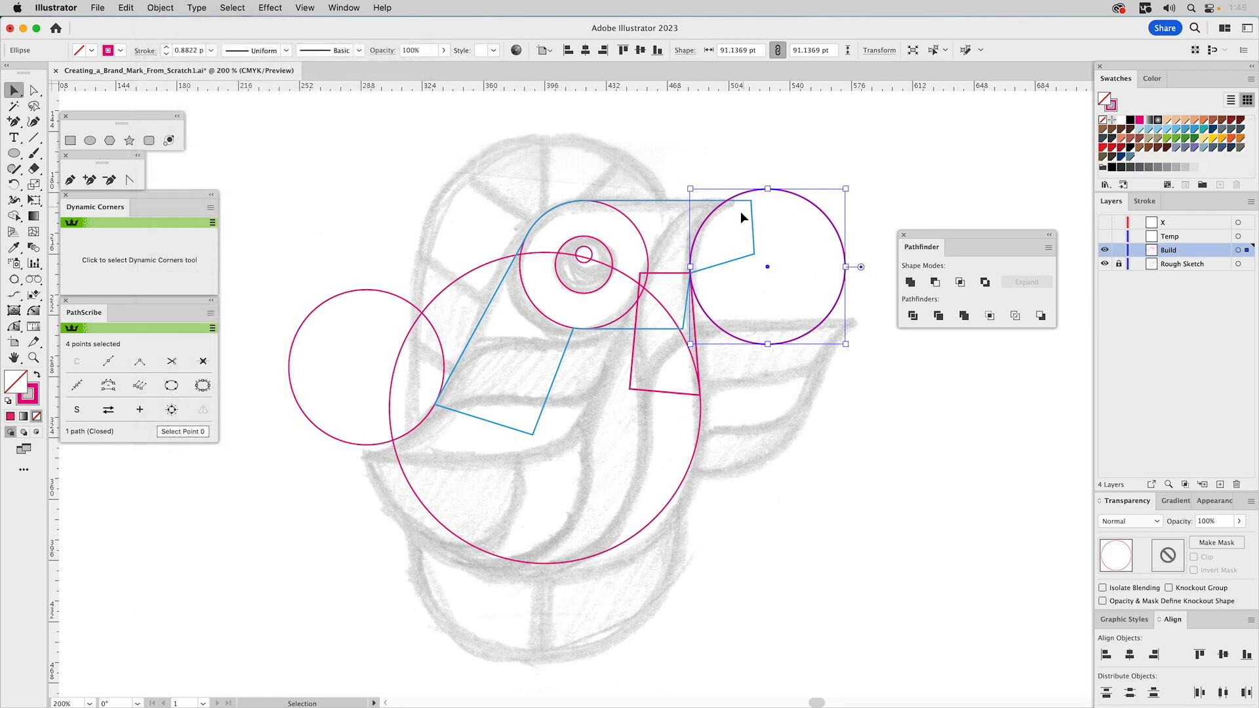
shift+click(754, 223)
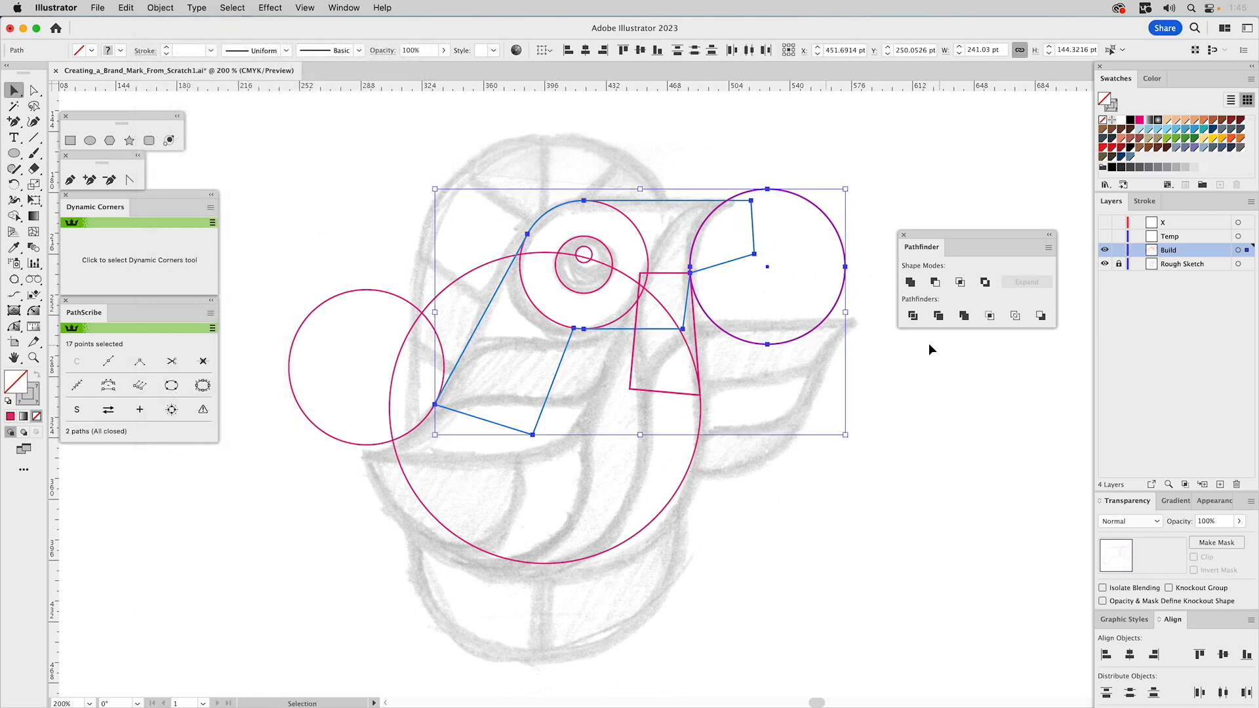
click(936, 287)
click(793, 218)
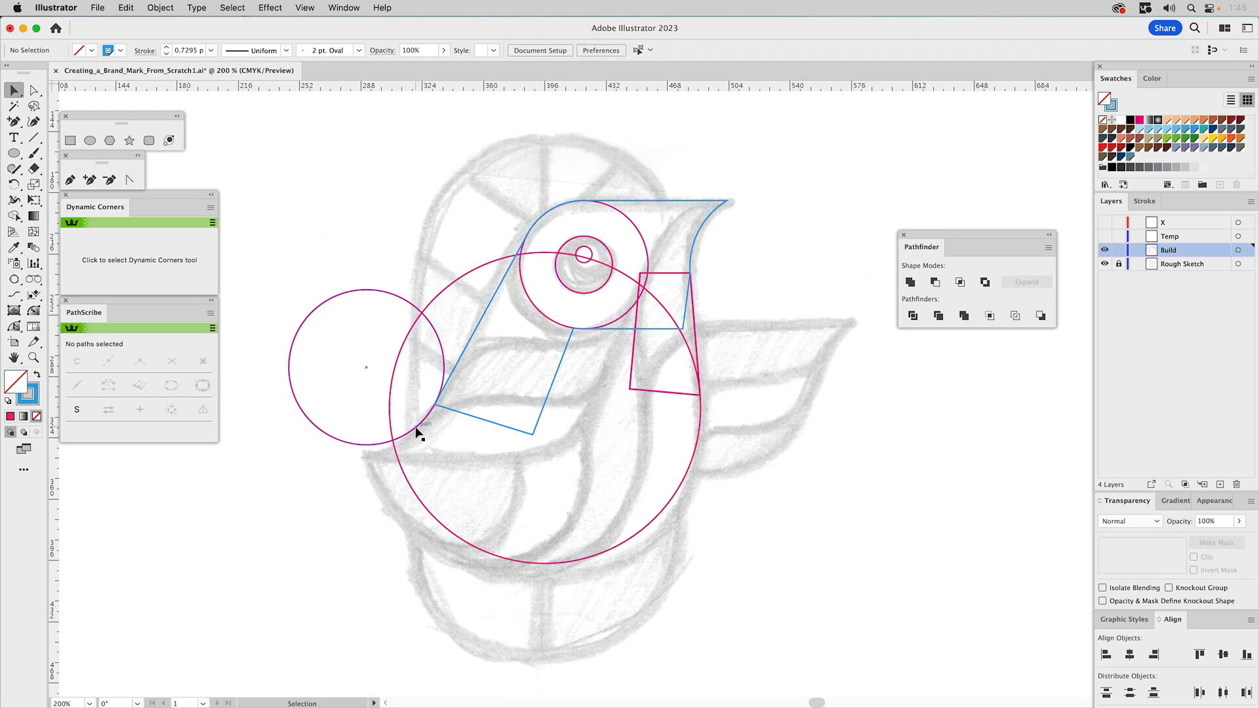
Remove the left circle's outer arc and the body circle's arc inside that circle with the Shape Builder tool.
click(400, 420)
click(391, 423)
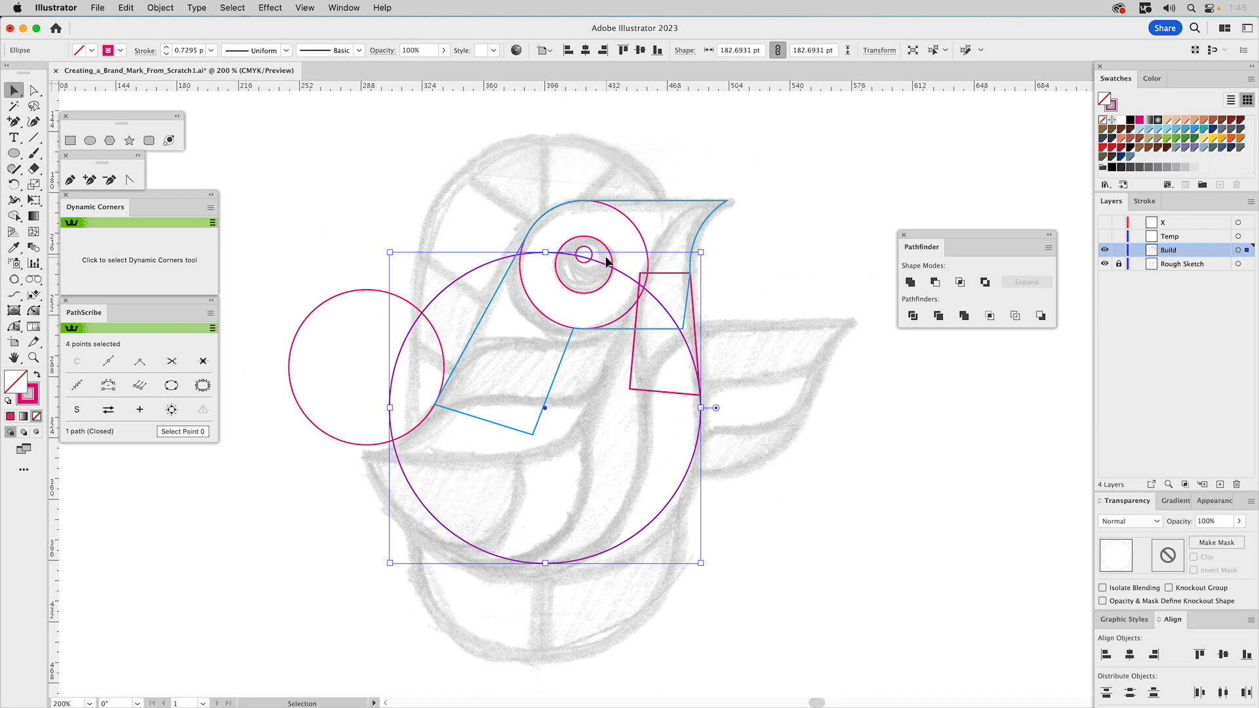
click(410, 434)
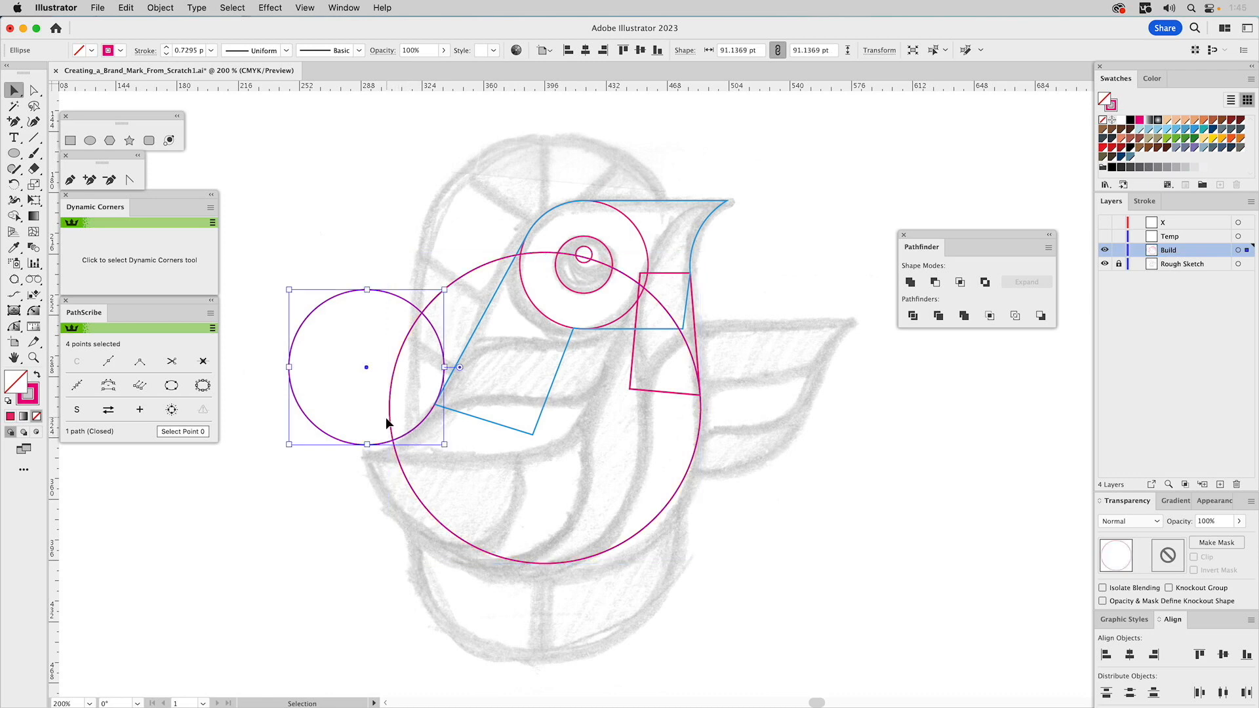
shift+click(391, 419)
key(shift+m)
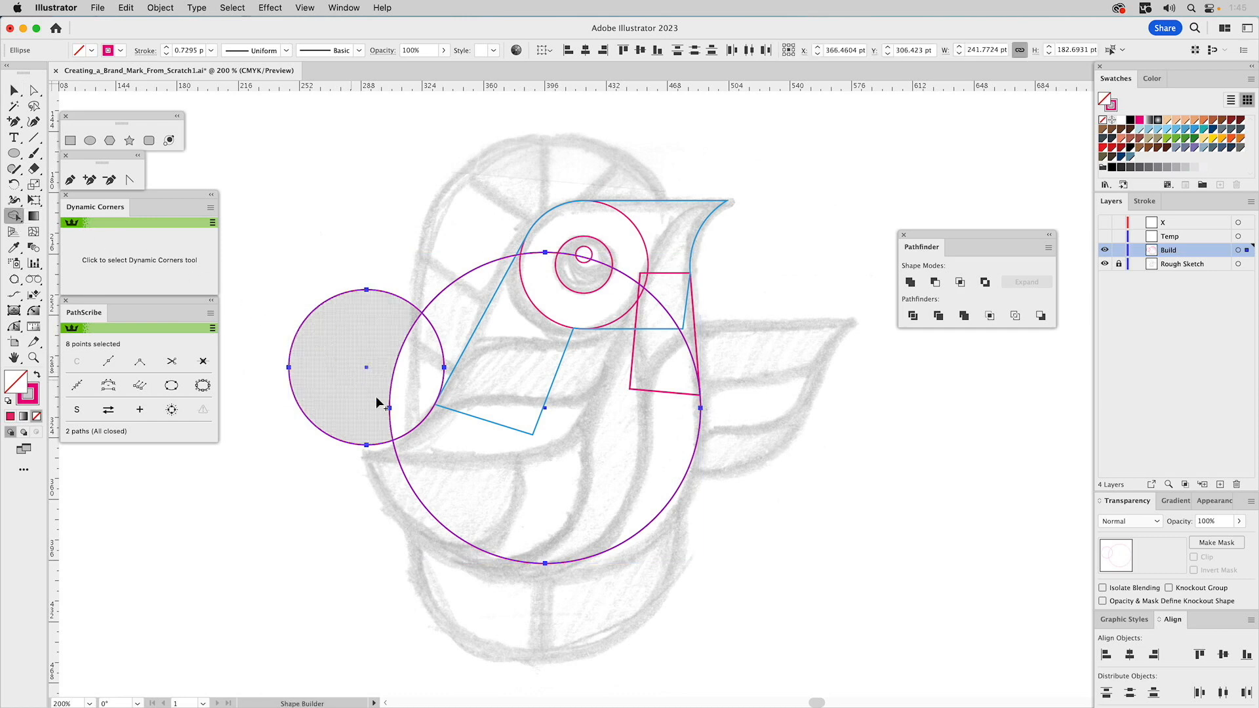
click(379, 440)
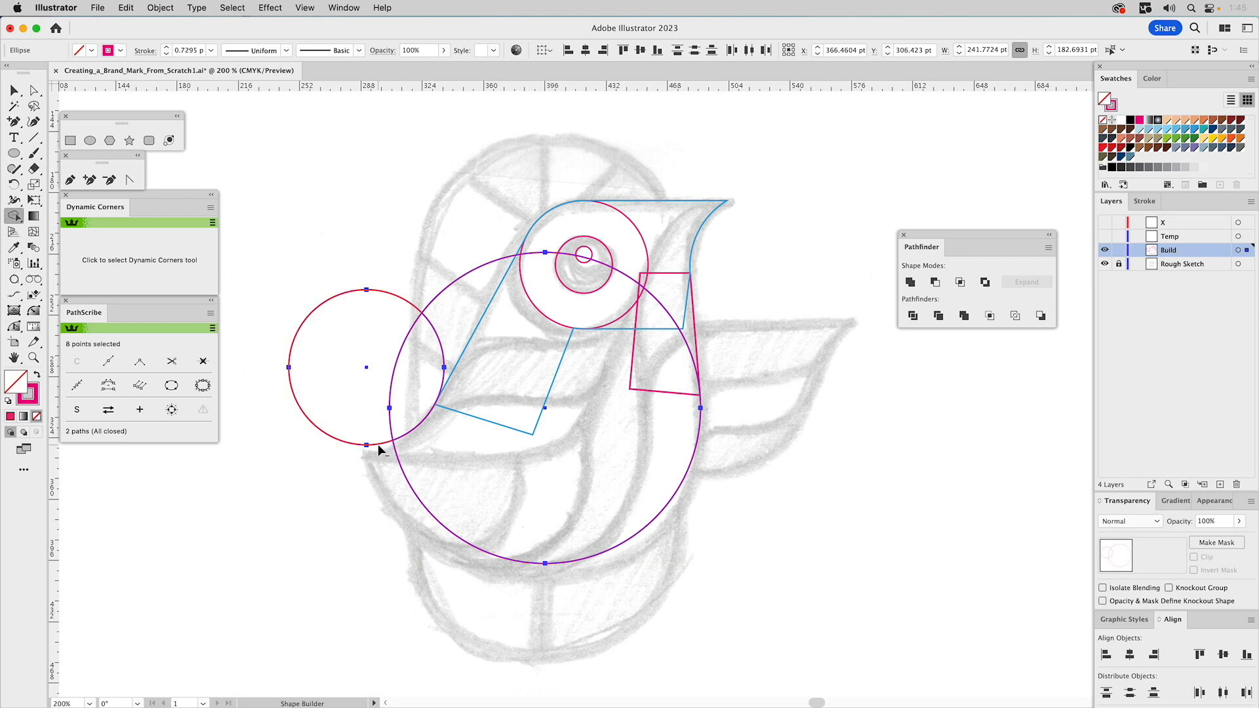
alt+click(378, 444)
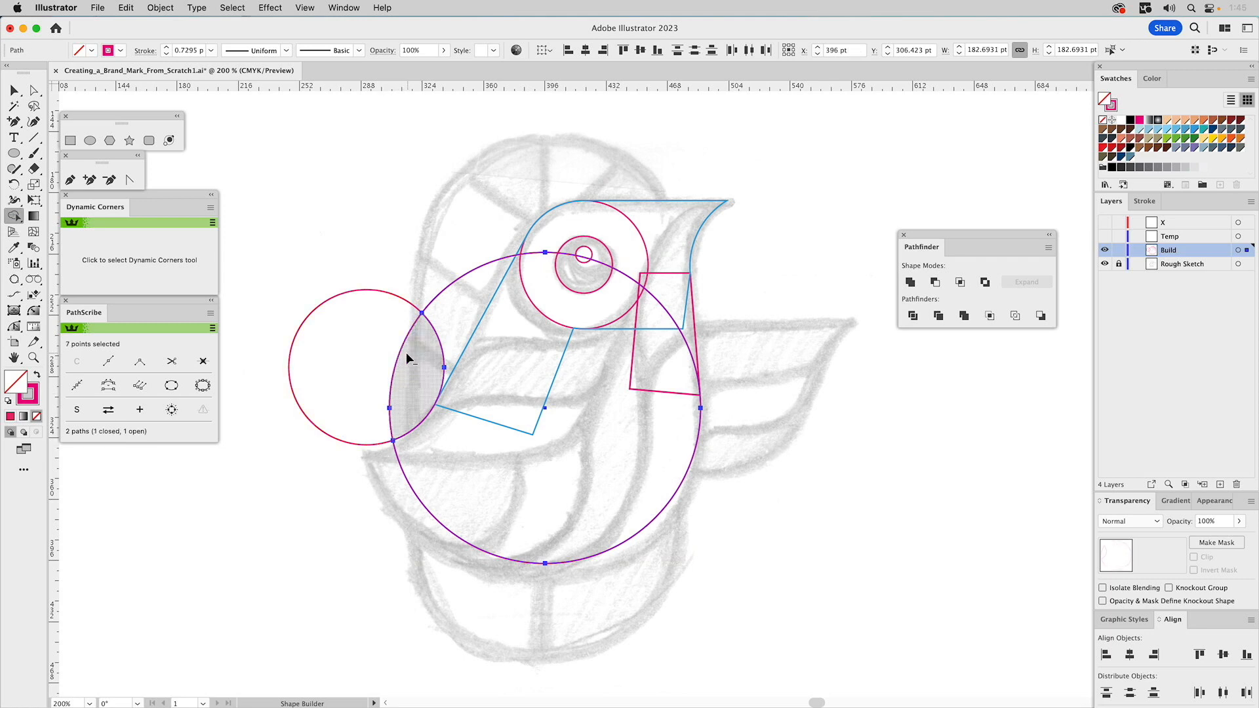
alt+click(389, 416)
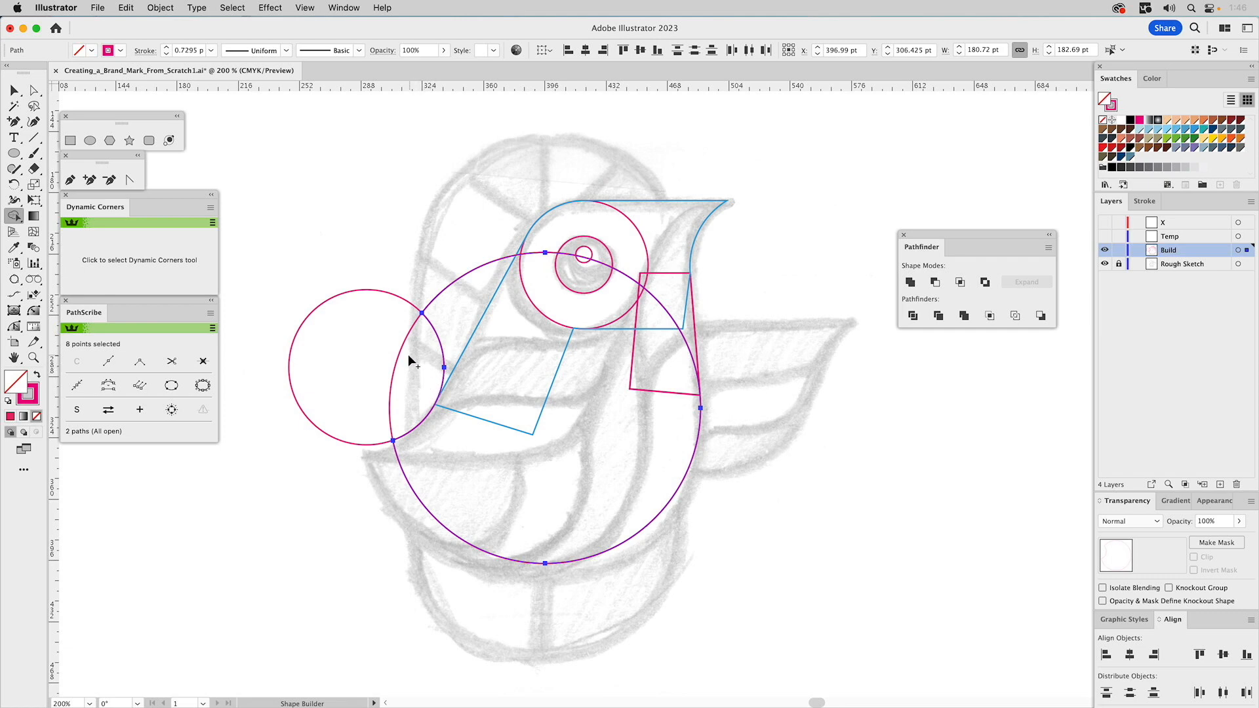
Select the duplicate left circle with the trimmed body path and remove the duplicate's outer arc with the Shape Builder tool.
key(v)
drag(394, 280, 336, 312)
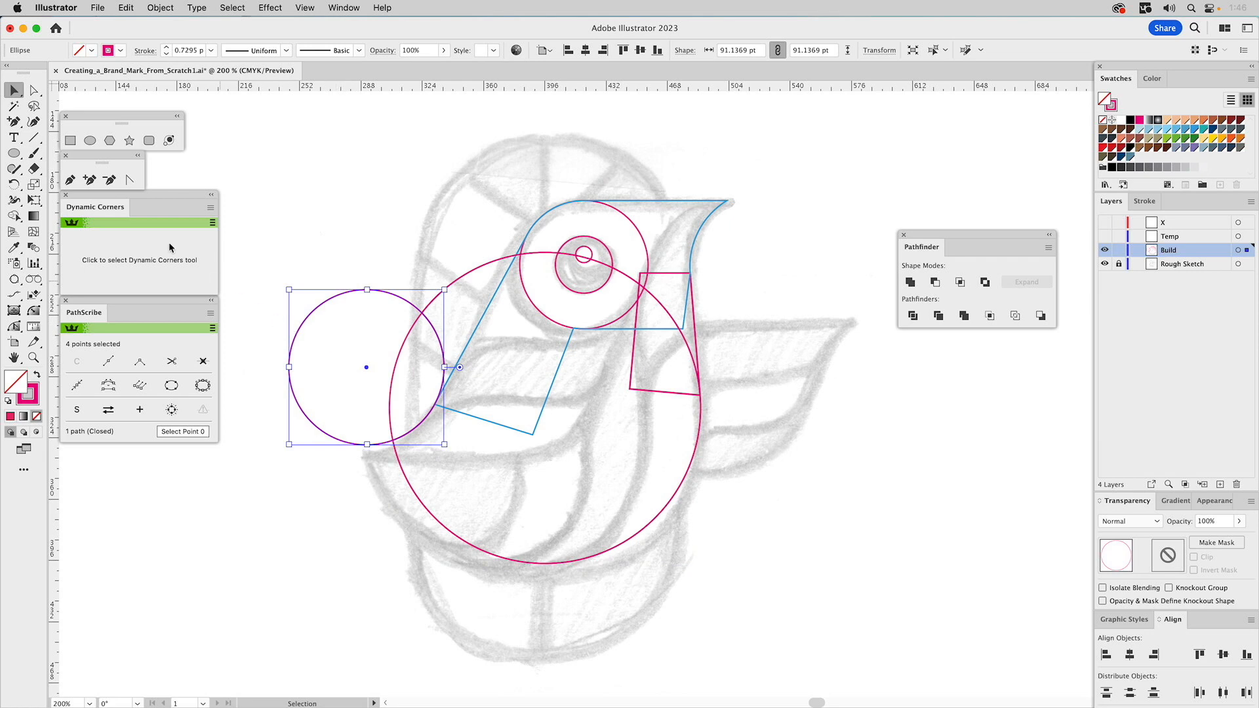
drag(33, 169, 64, 186)
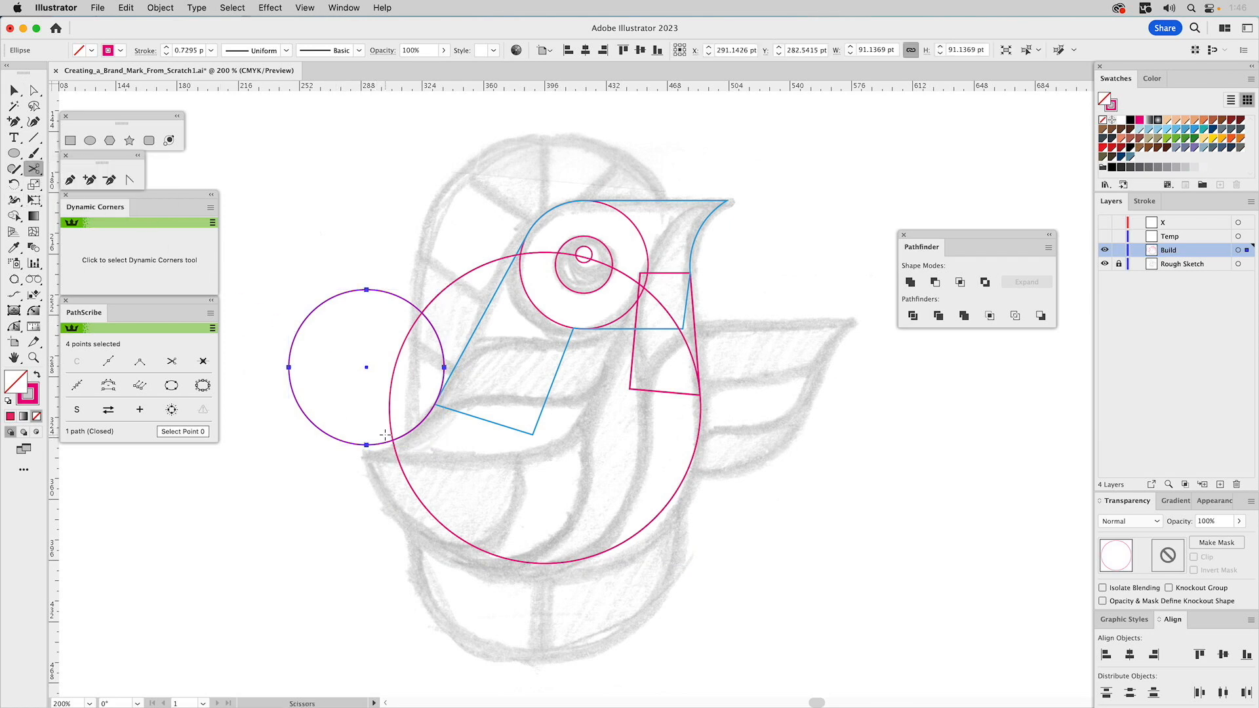
key(v)
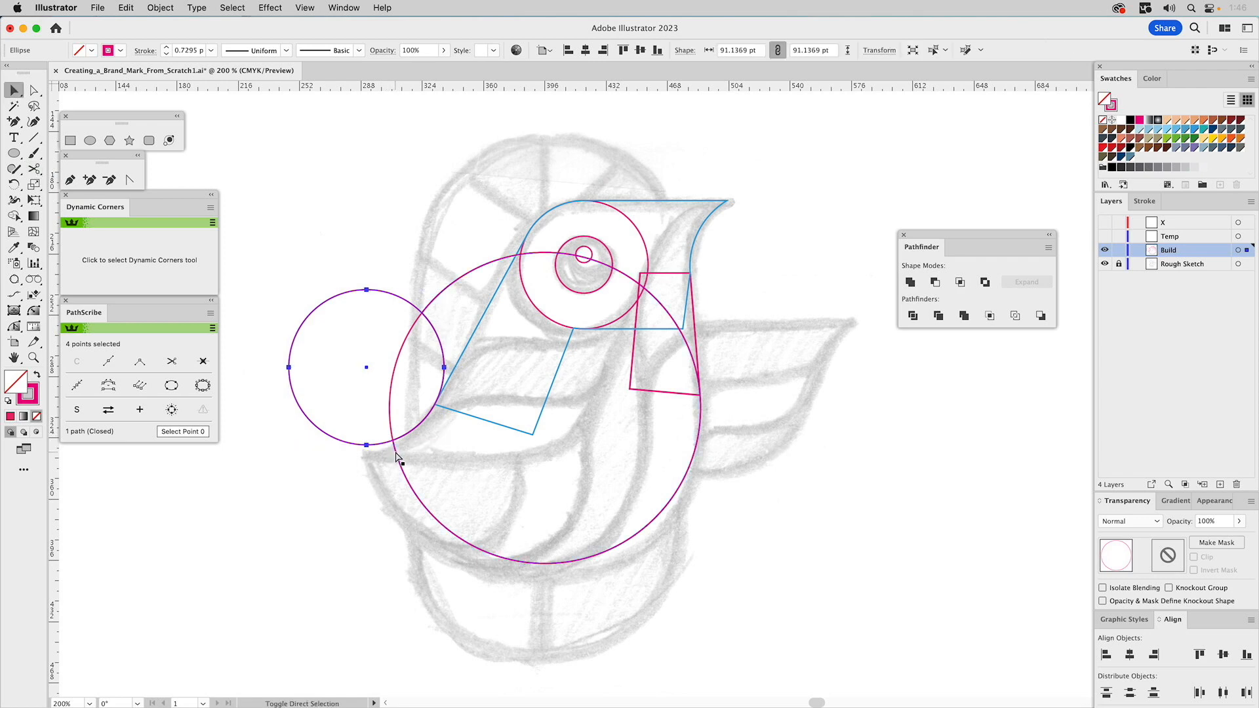
shift+click(395, 454)
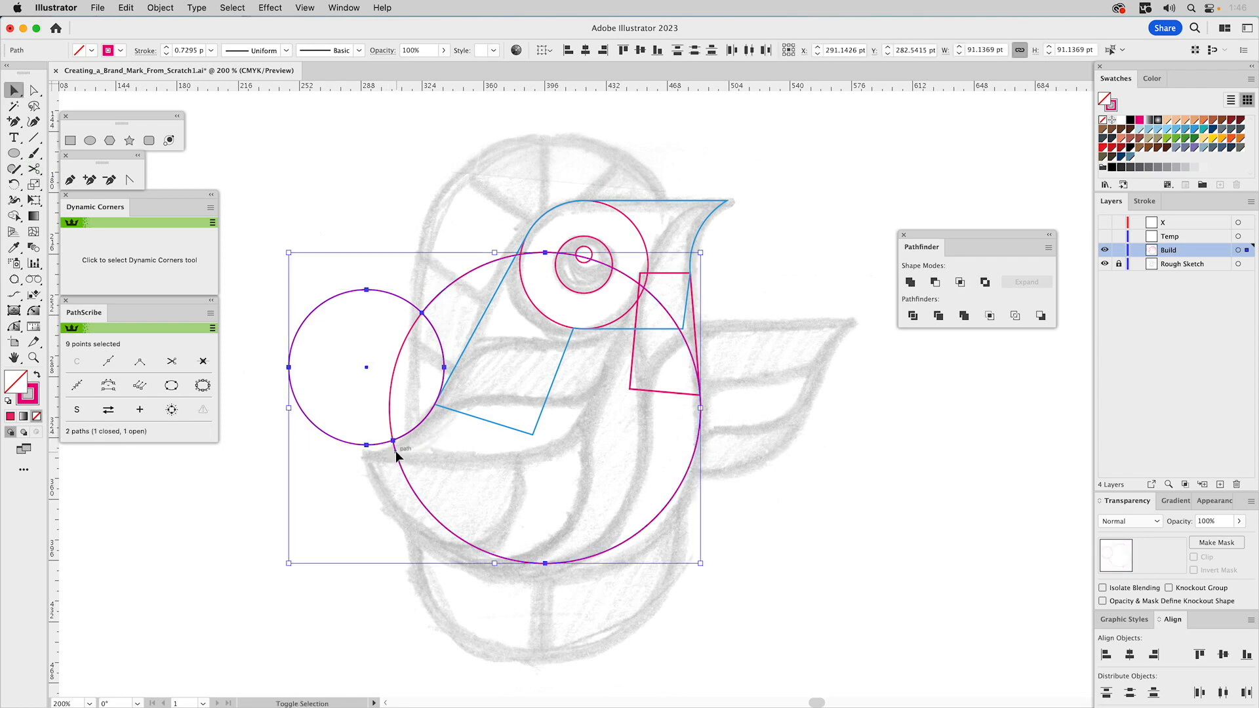
key(shift+m)
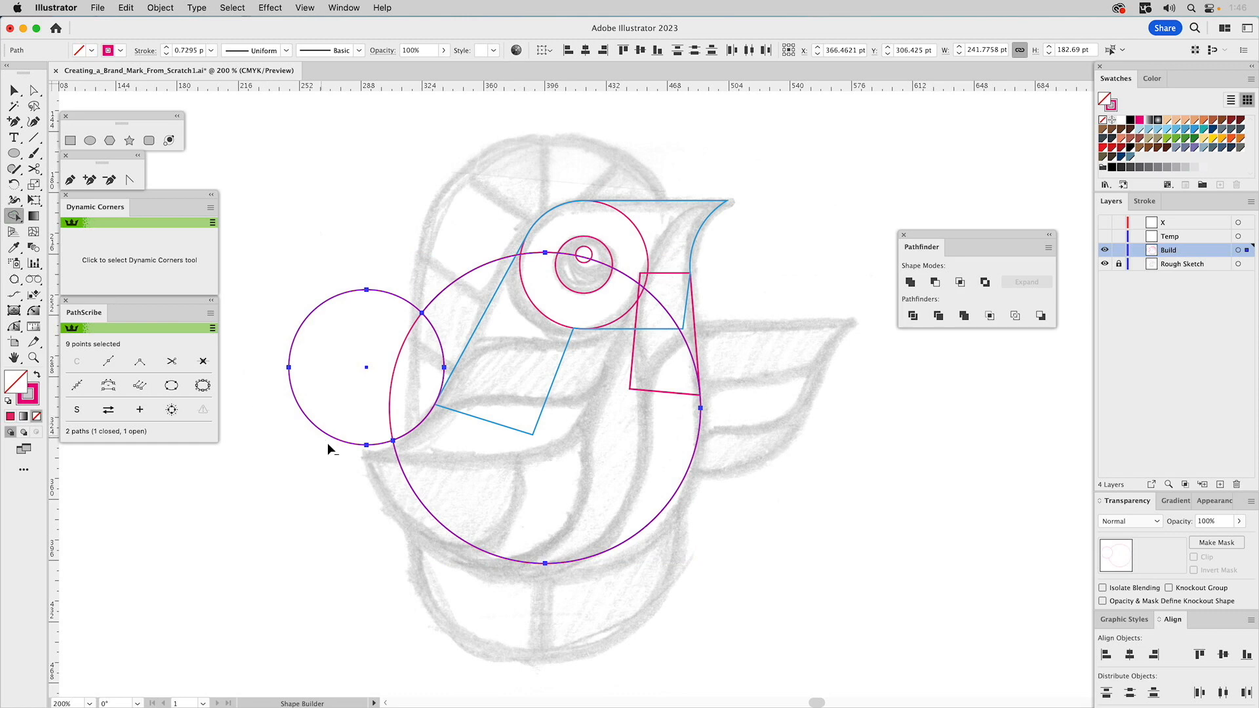
alt+click(379, 444)
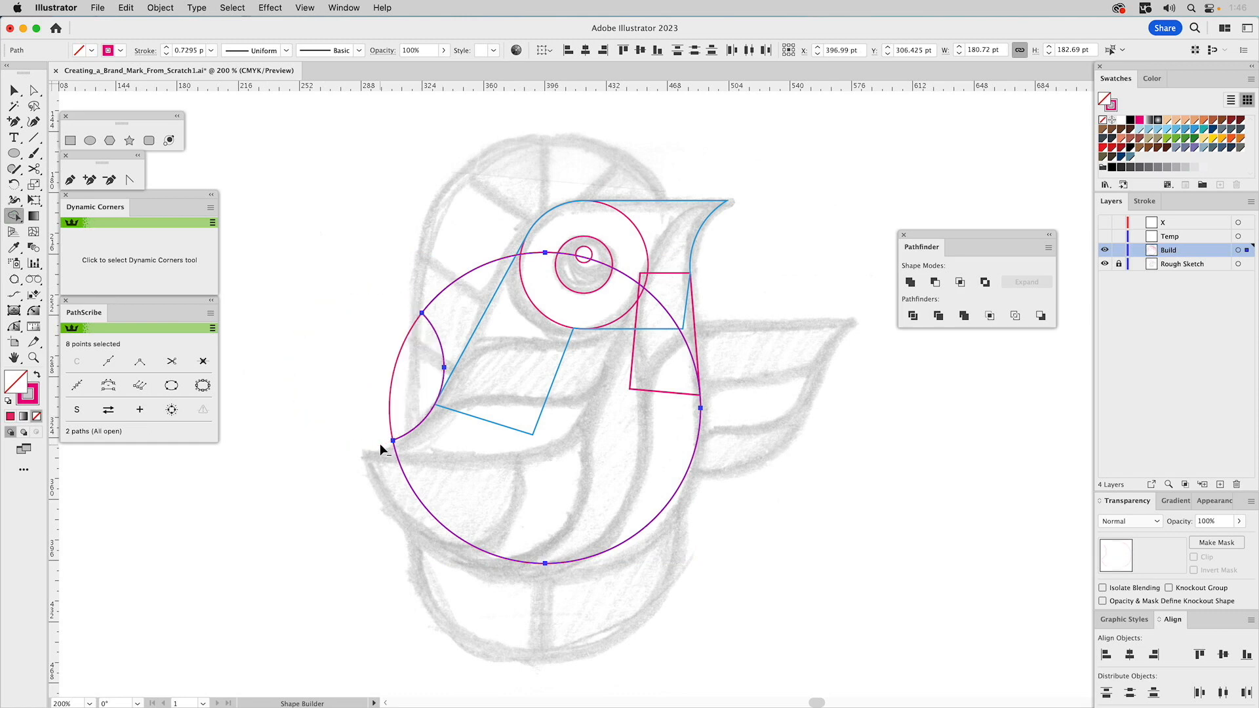
key(v)
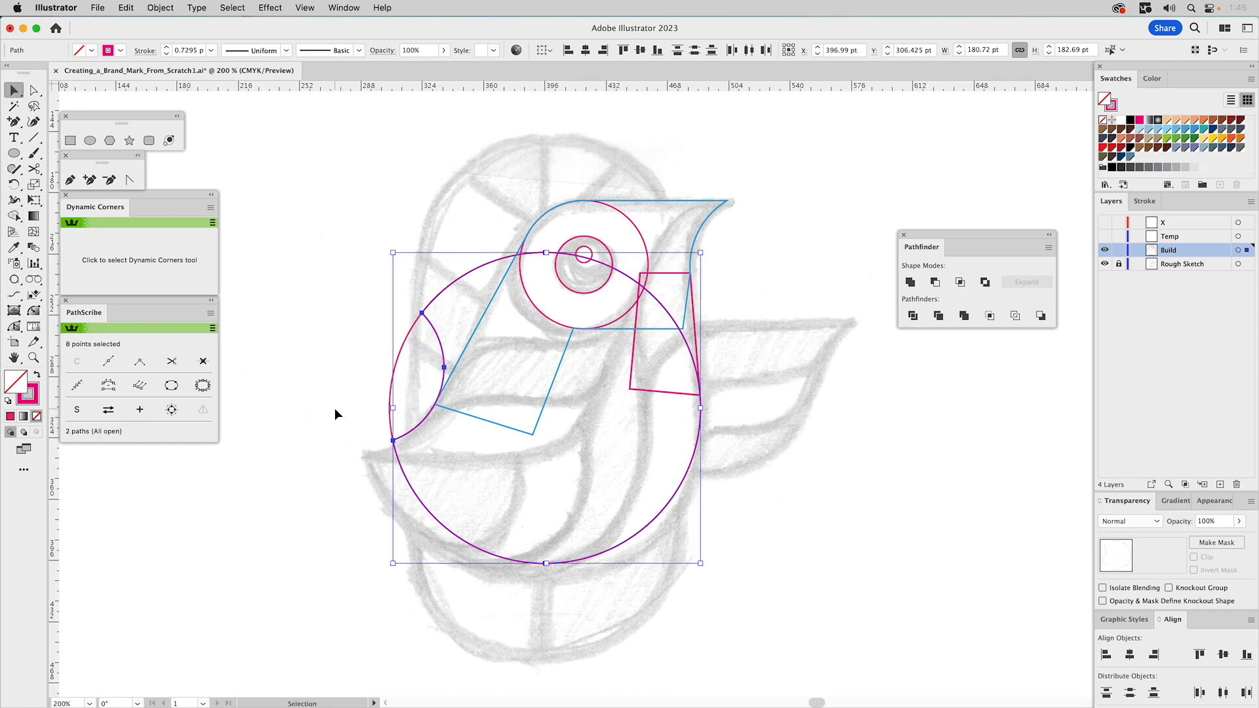
Split the trimmed body path where it meets the right tangent shape, using the Shape Builder tool on both selected paths.
click(399, 458)
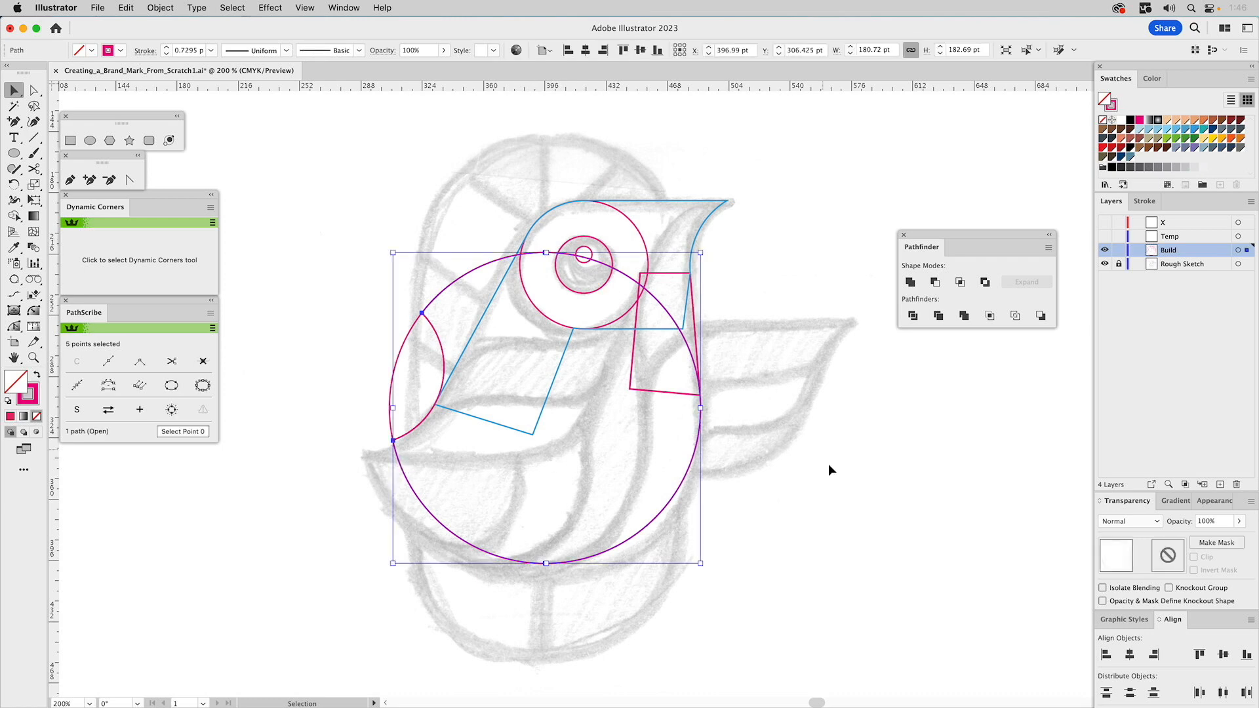
click(34, 358)
drag(651, 358, 749, 467)
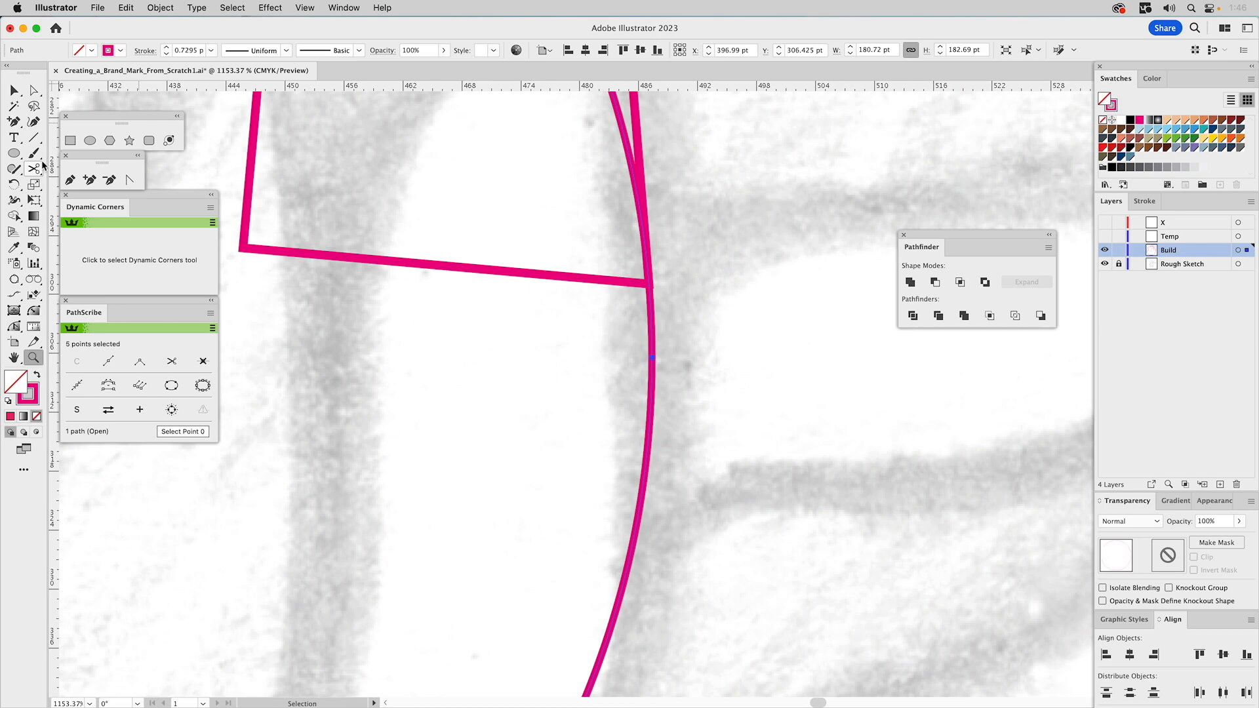
key(v)
shift+click(563, 279)
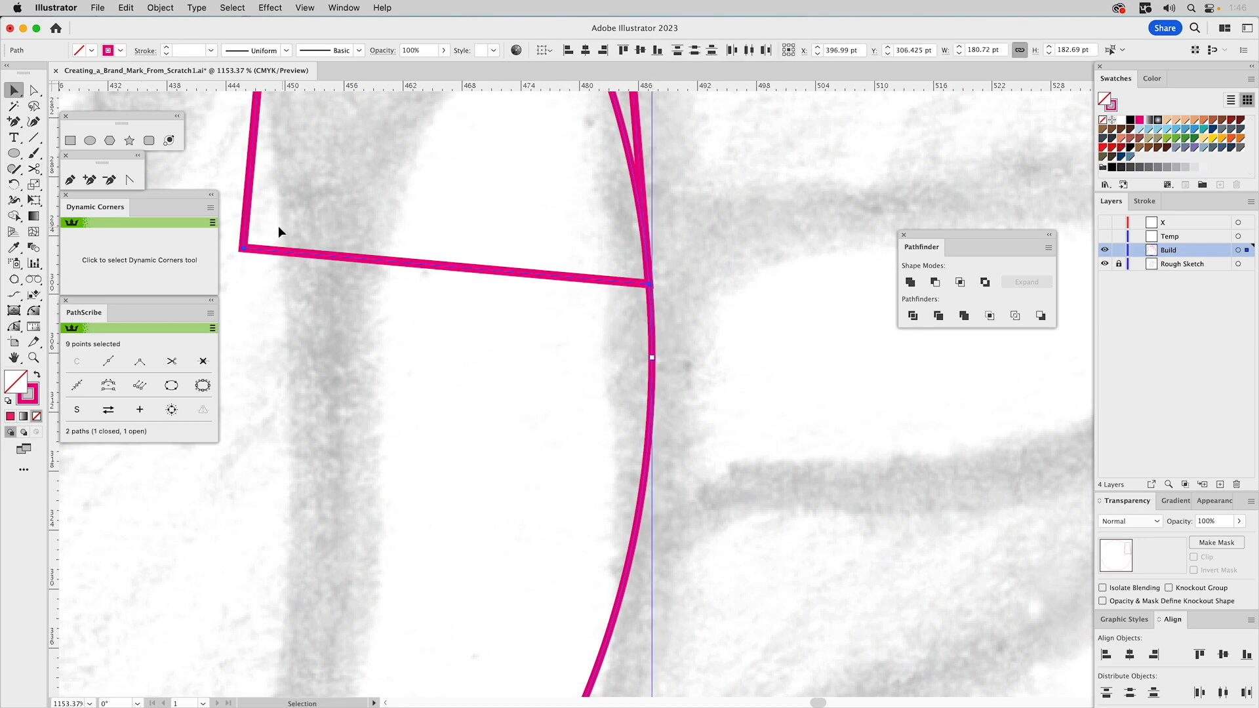
click(13, 215)
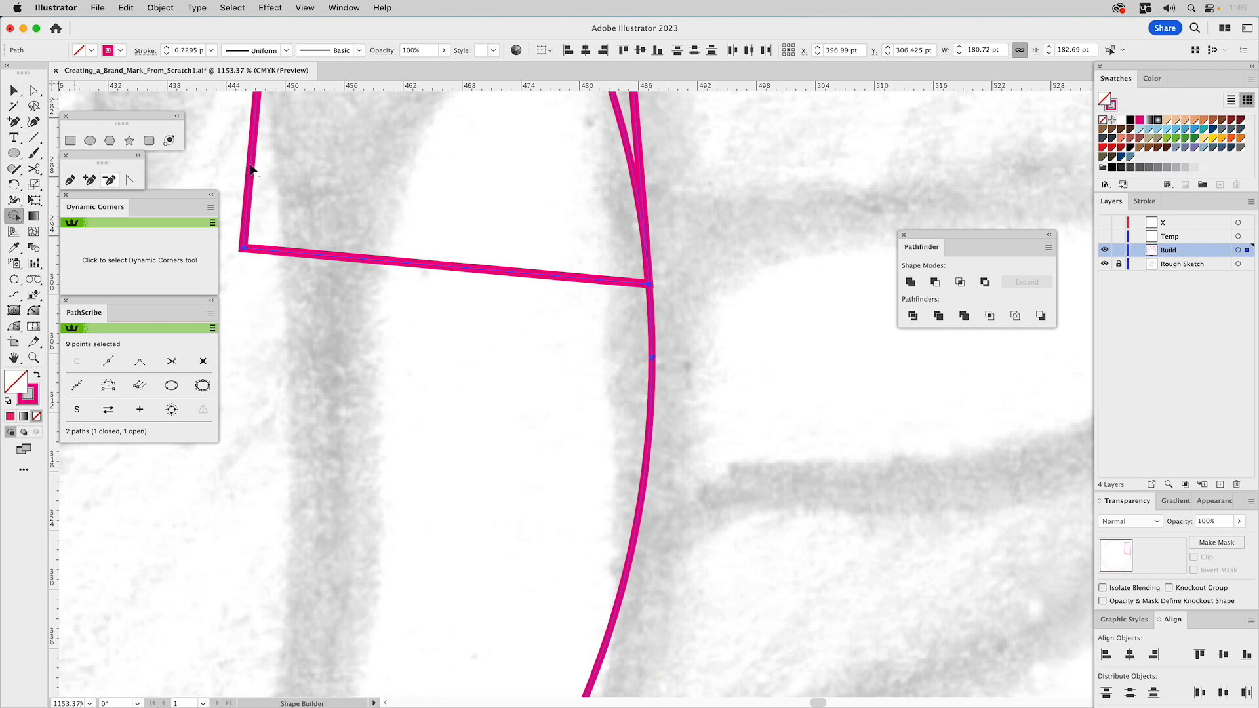
alt+click(622, 128)
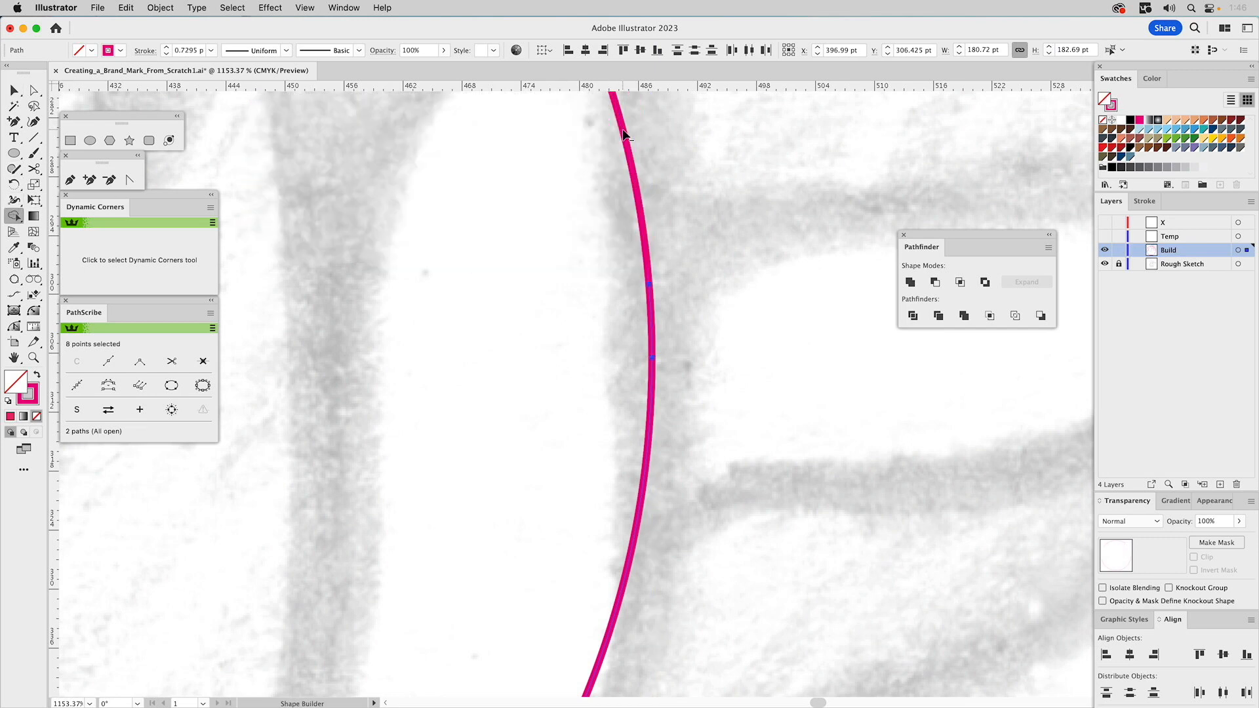
key(super+z)
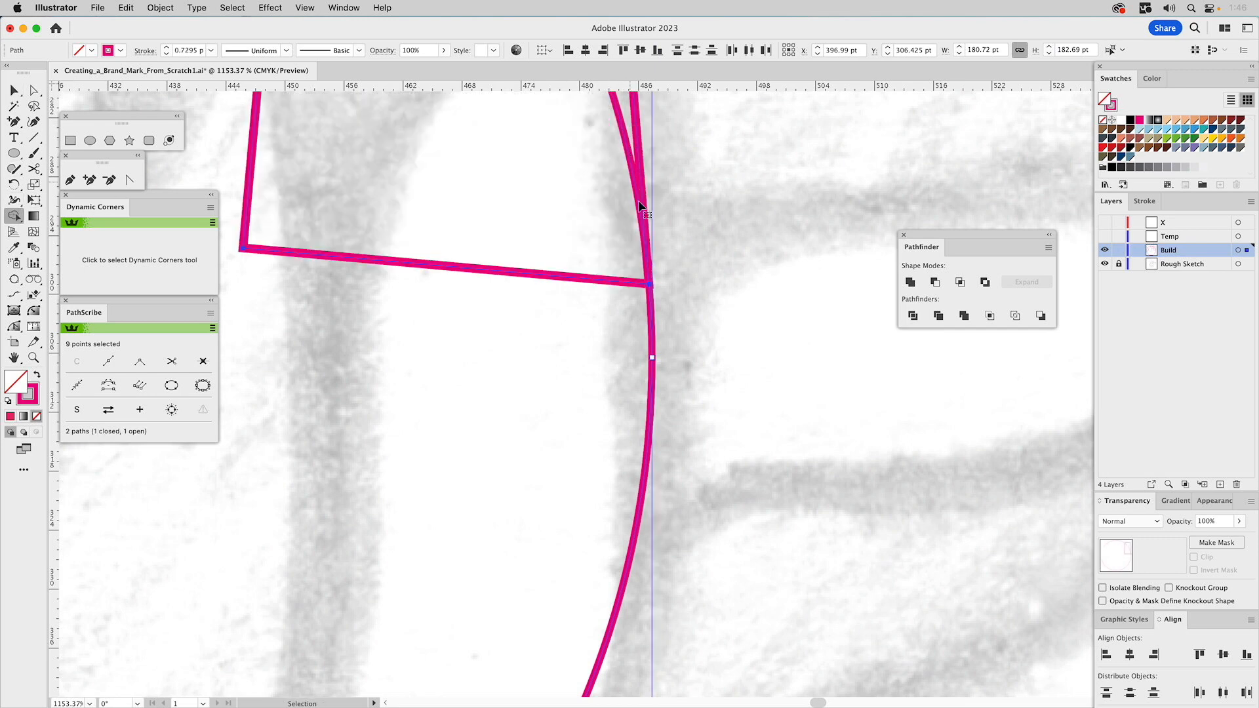
click(623, 132)
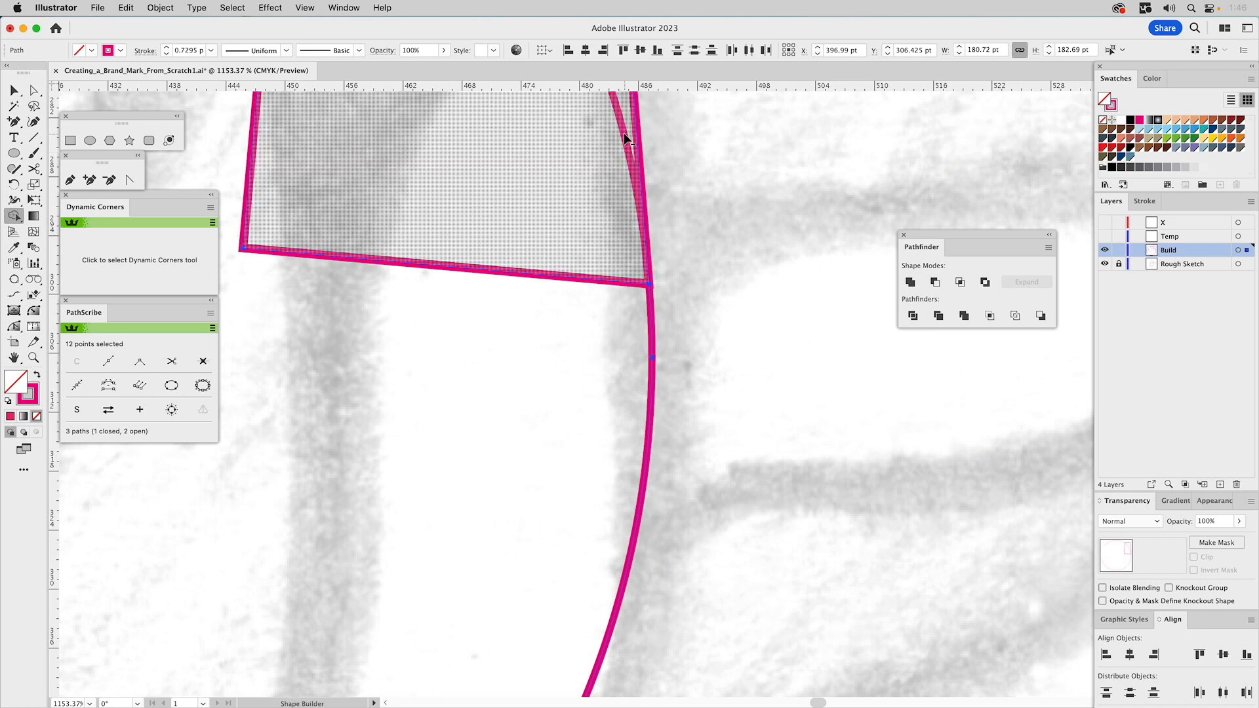
key(v)
click(733, 283)
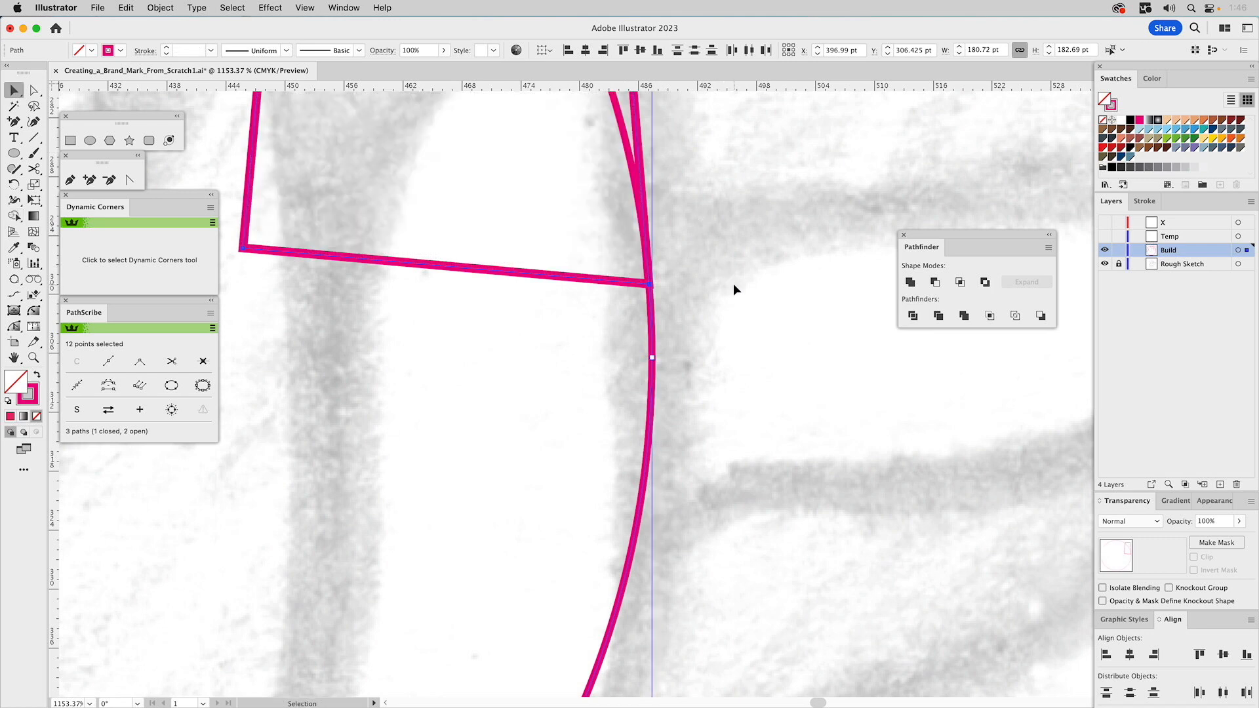
Select the left inner arc together with the trimmed body path and recolor both strokes green.
drag(654, 313, 678, 301)
key(super+0)
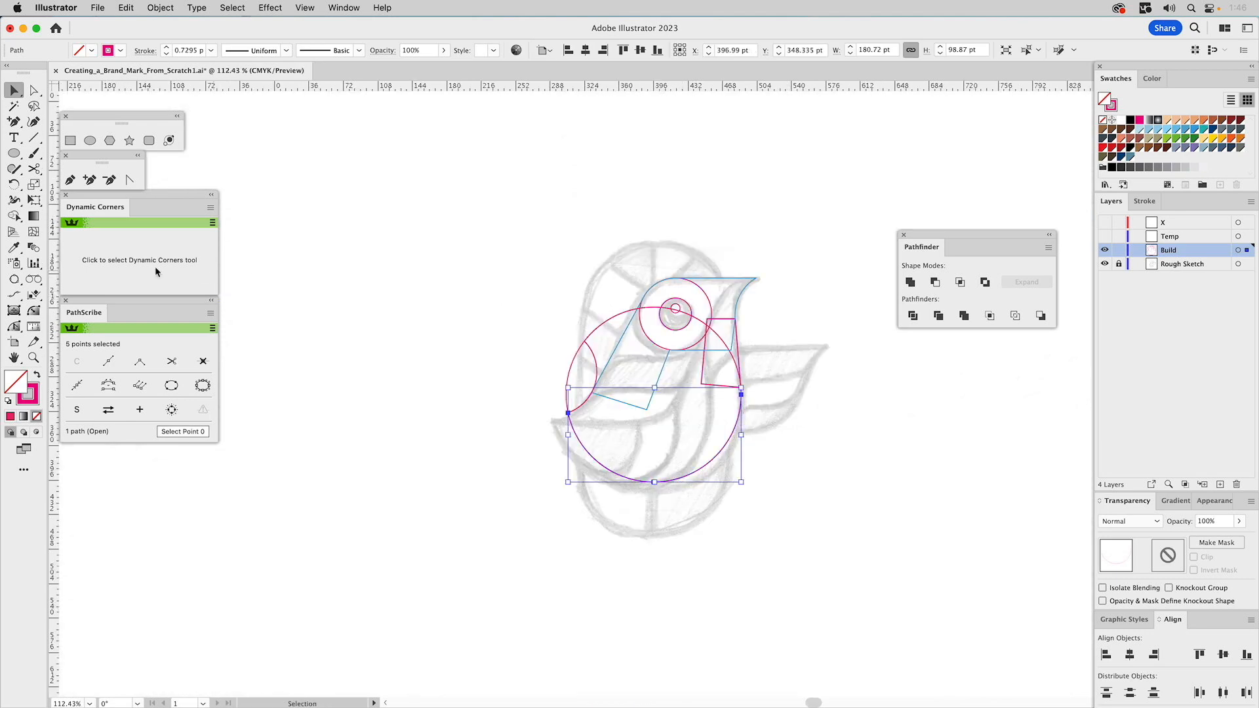
click(33, 357)
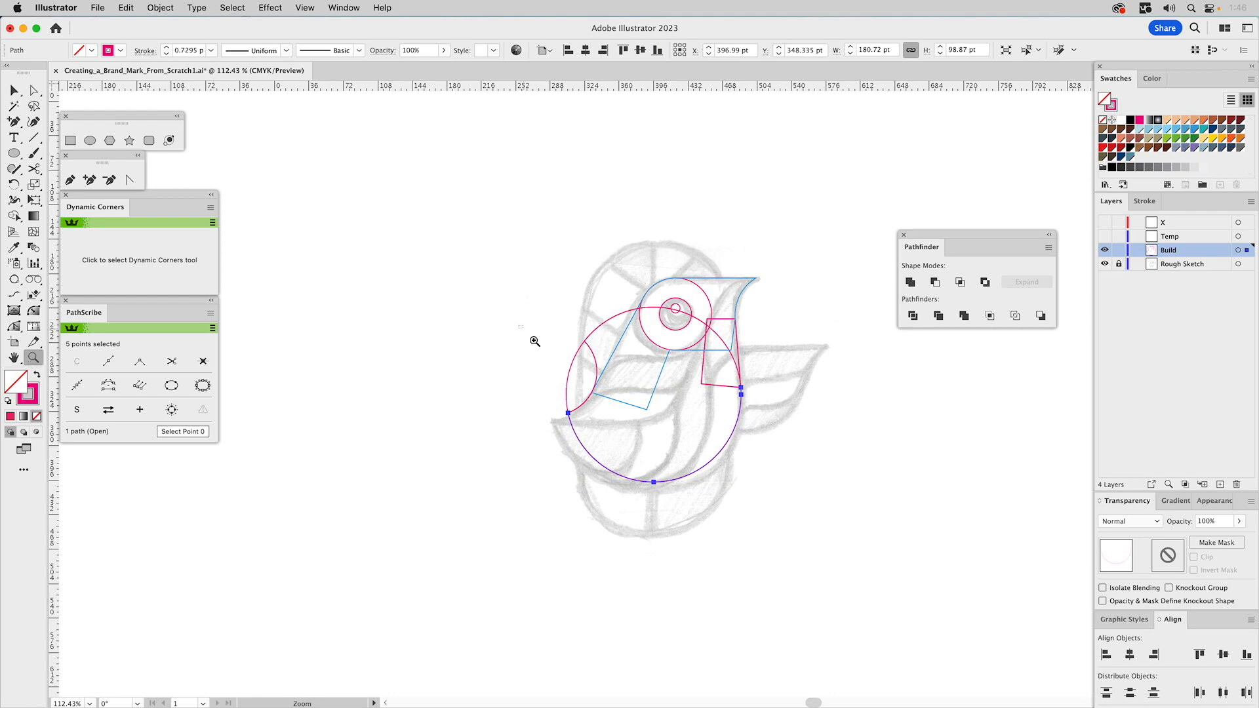
drag(534, 343, 649, 454)
key(v)
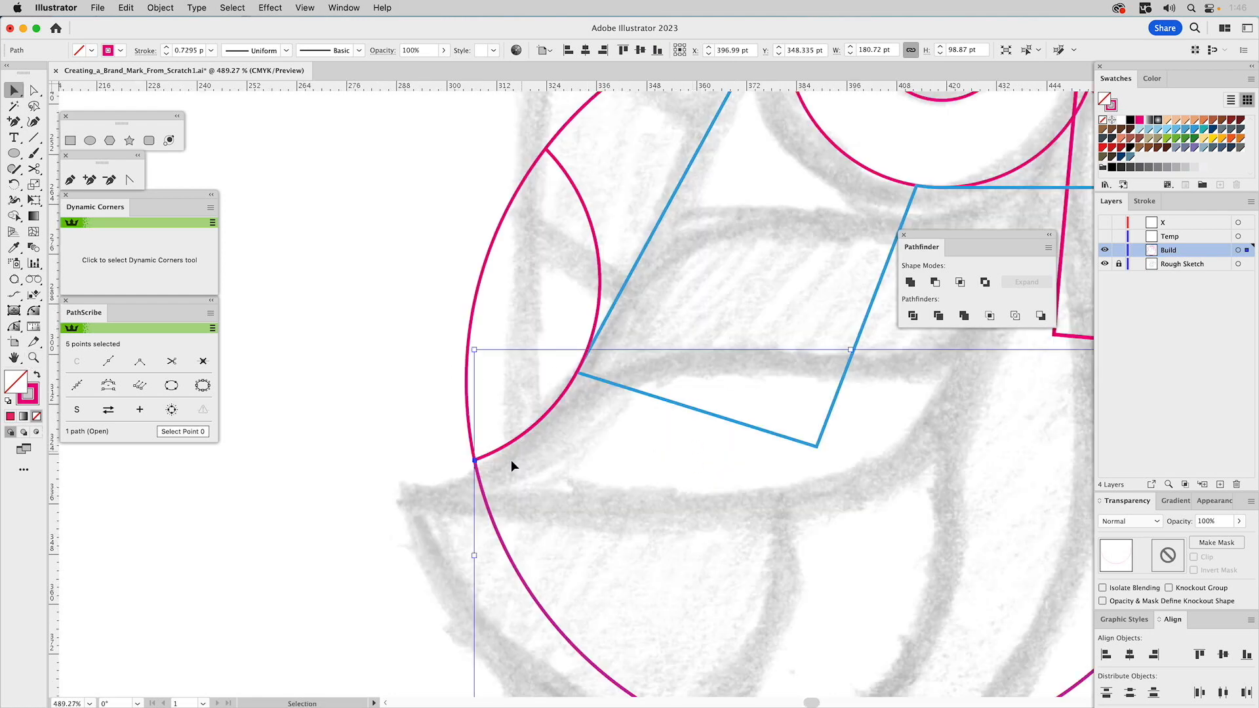
shift+click(519, 439)
scroll(659, 418, right, 10)
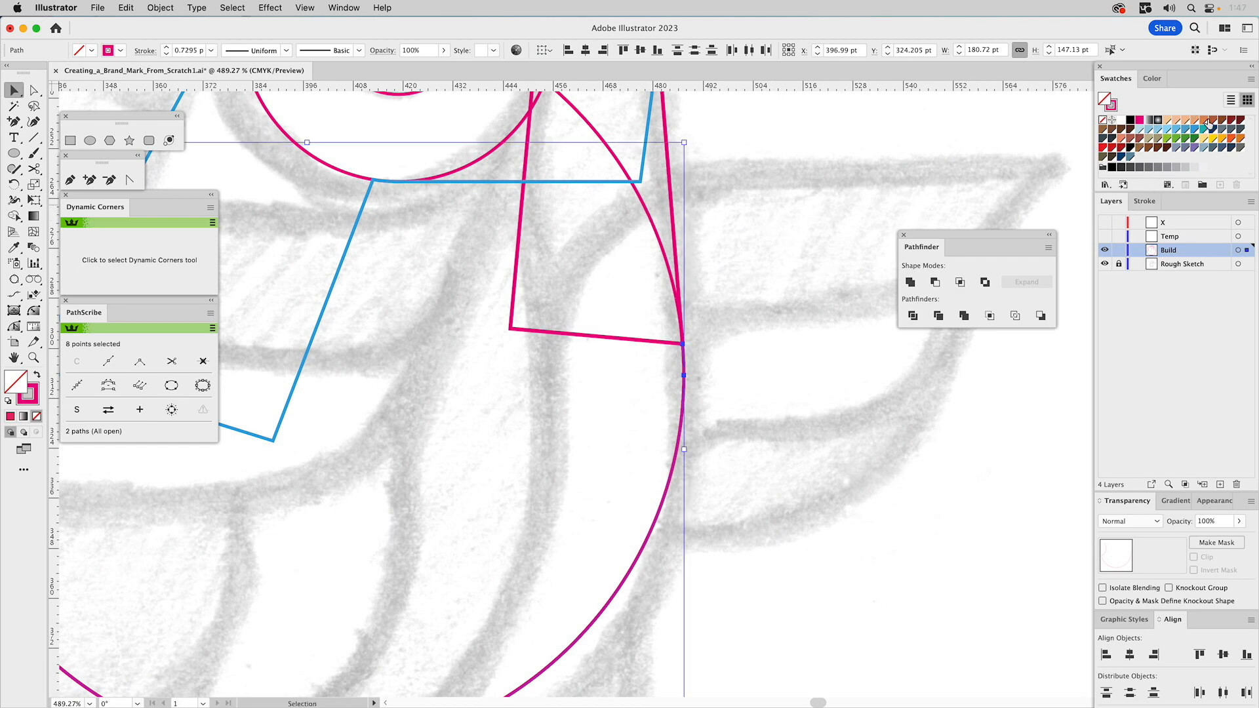
drag(1177, 139, 1113, 102)
scroll(604, 360, left, 7)
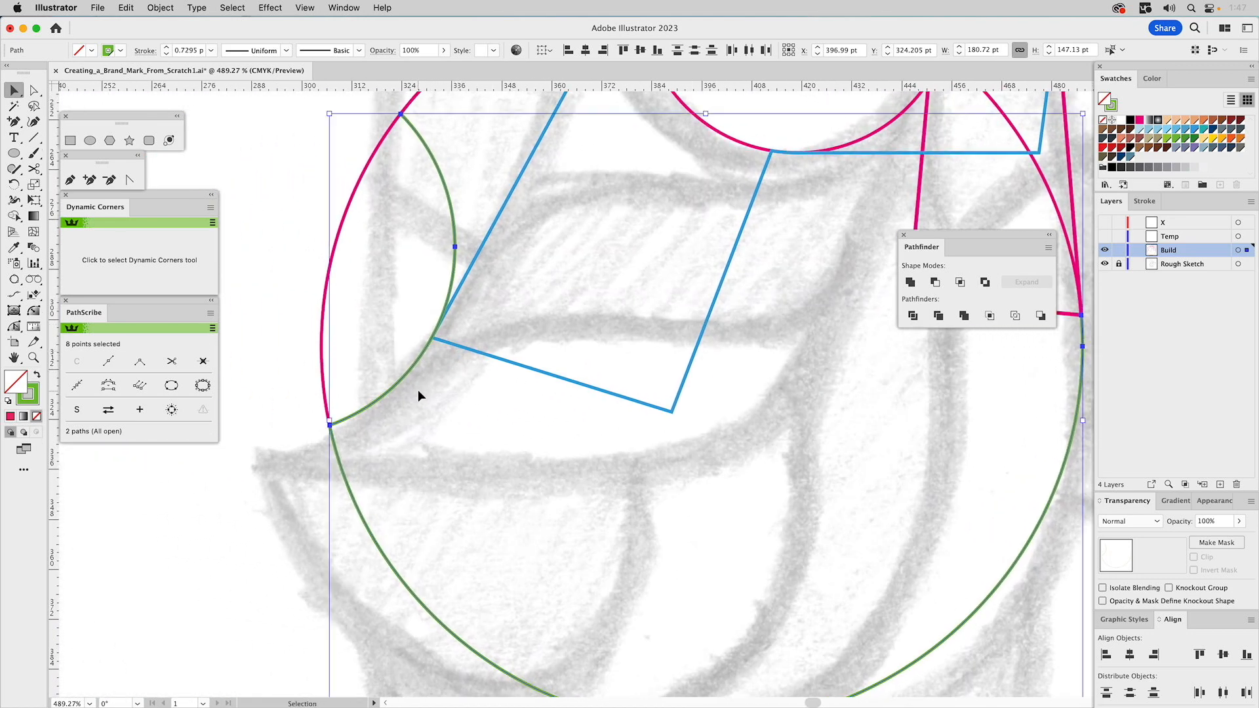
click(418, 391)
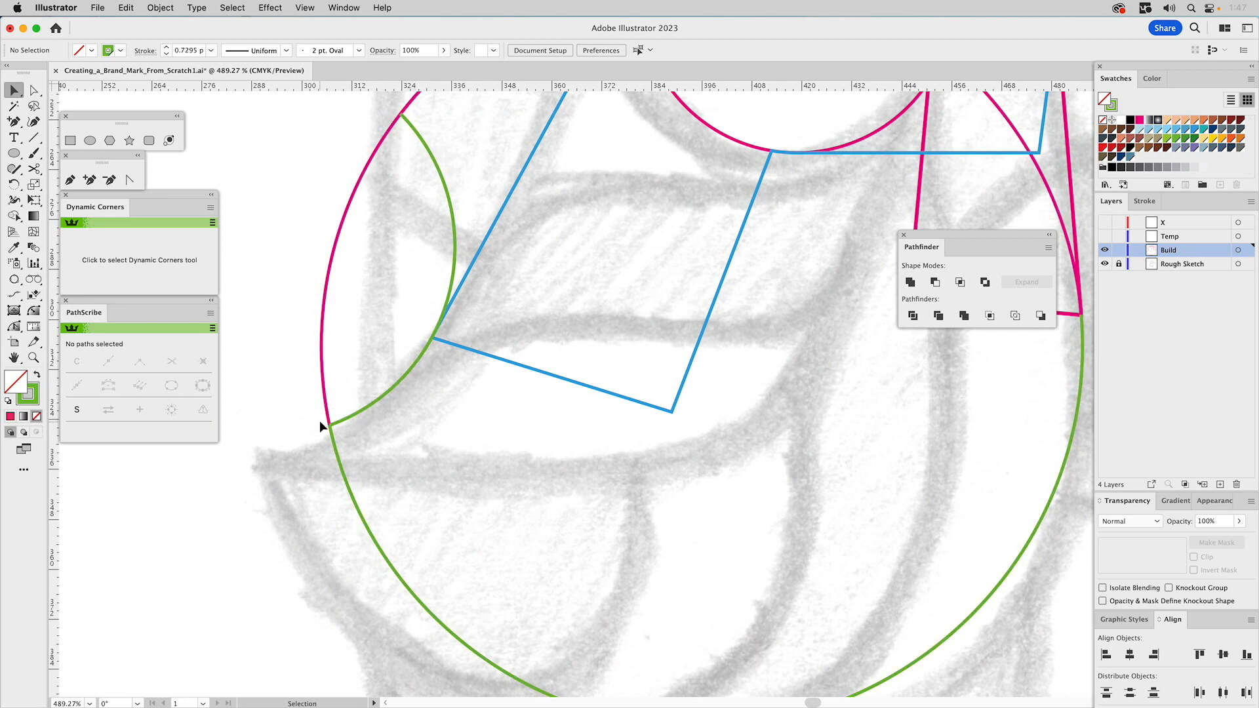
Try to split the green left arc where it meets the blue head shape, using the Shape Builder tool.
click(430, 352)
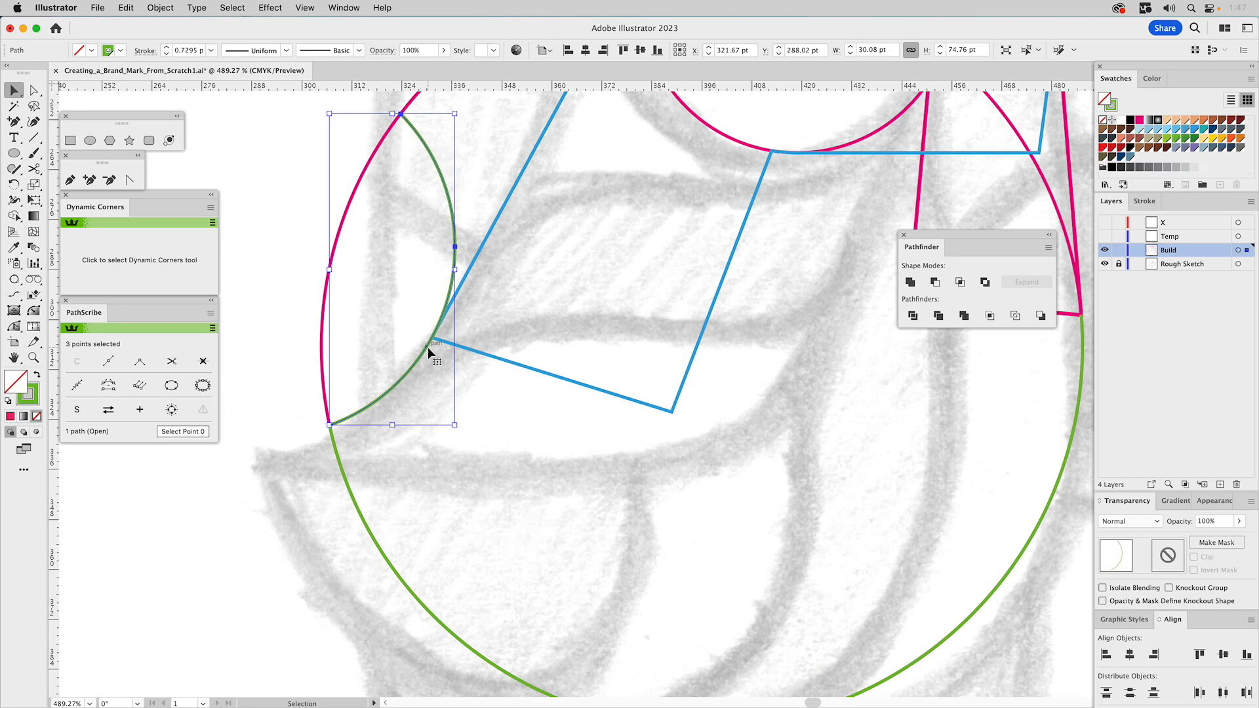
shift+click(471, 350)
click(14, 216)
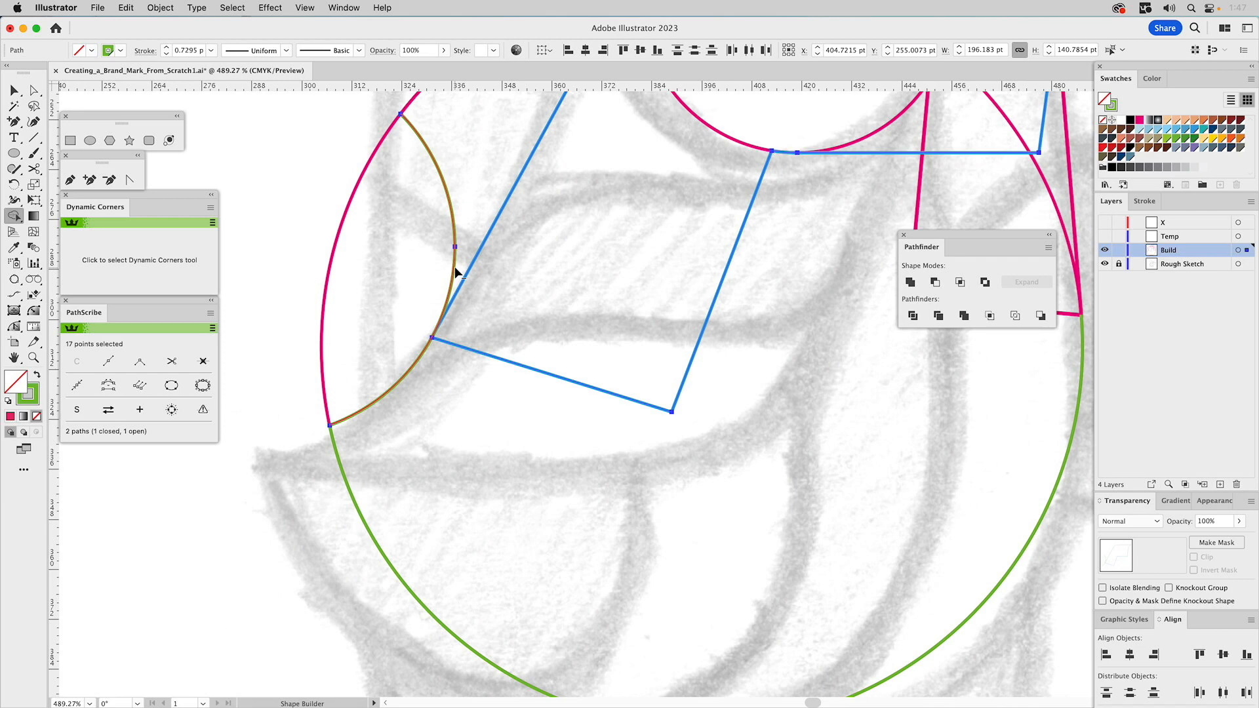
click(455, 272)
key(super+z)
key(v)
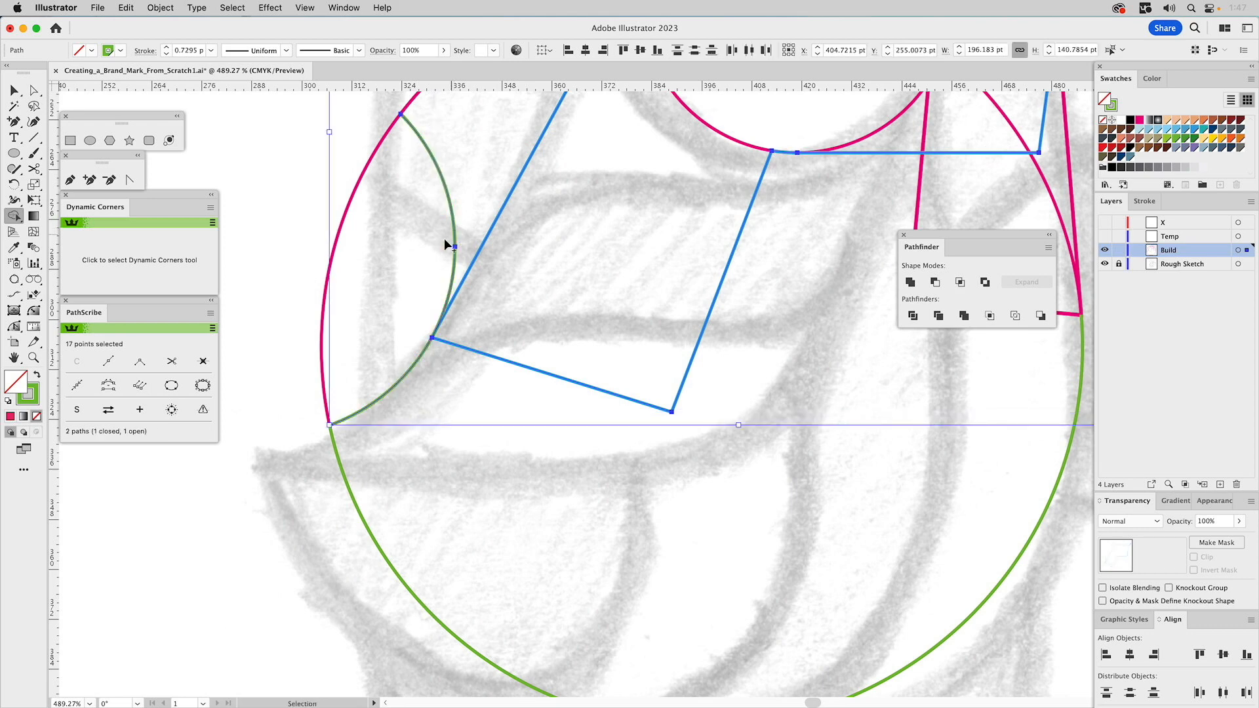
Retry the Shape Builder split of the green left arc, selecting the blue head shape before the arc.
click(408, 254)
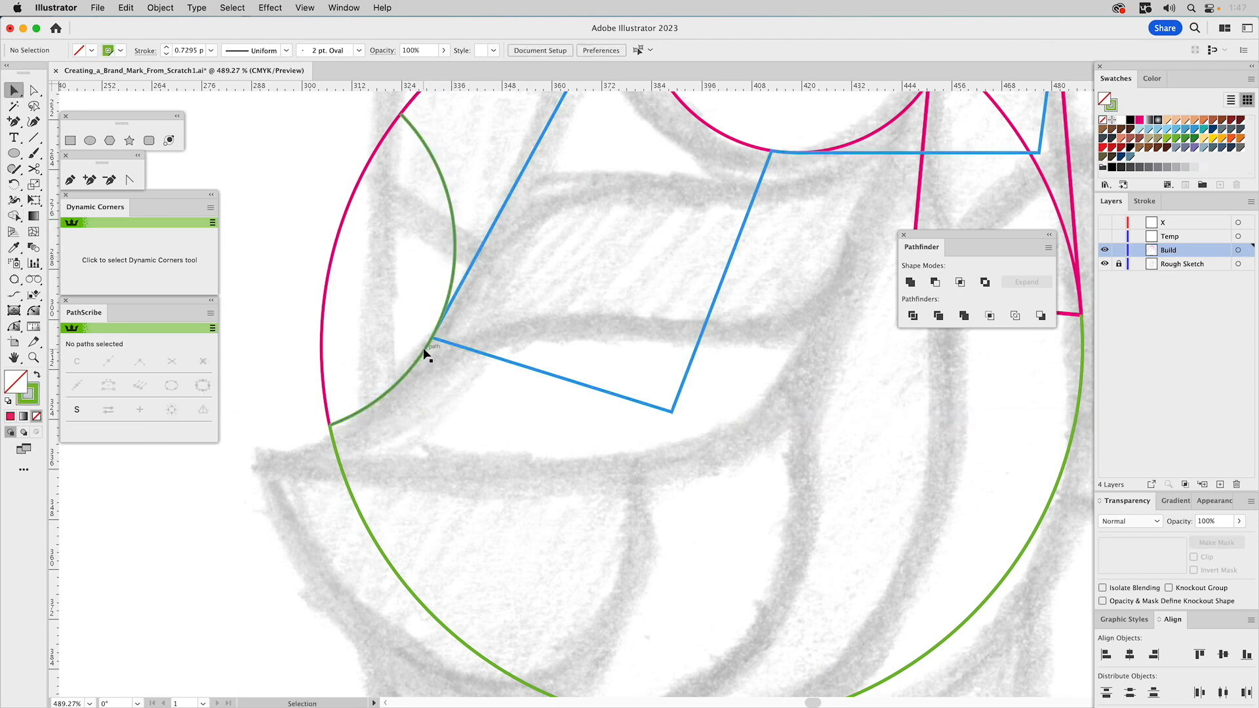
click(452, 344)
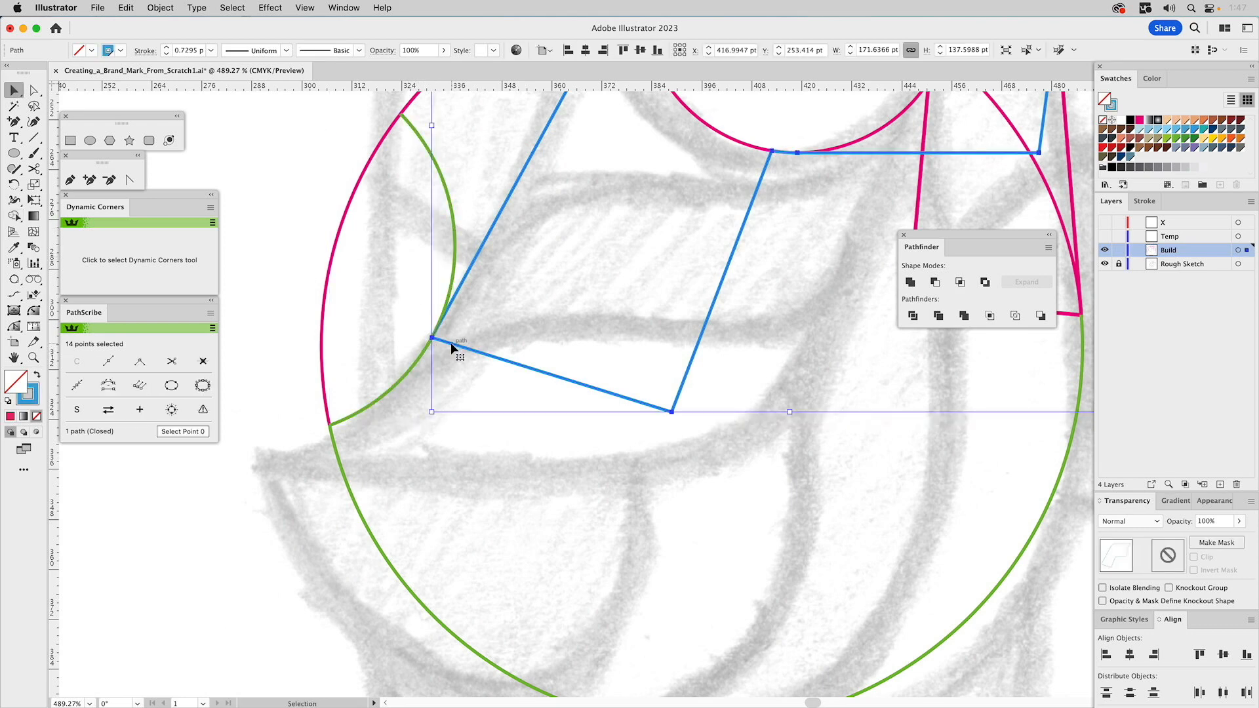
shift+click(421, 360)
click(13, 216)
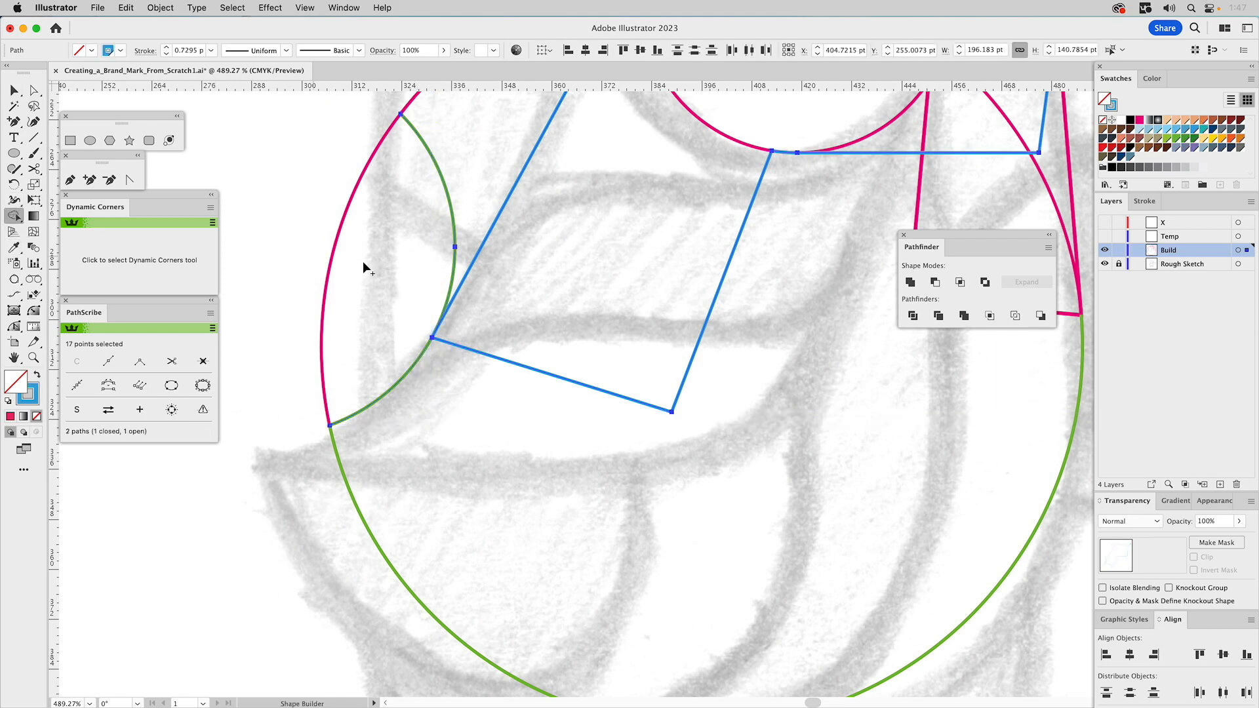
click(455, 269)
shift+click(456, 272)
key(shift+m)
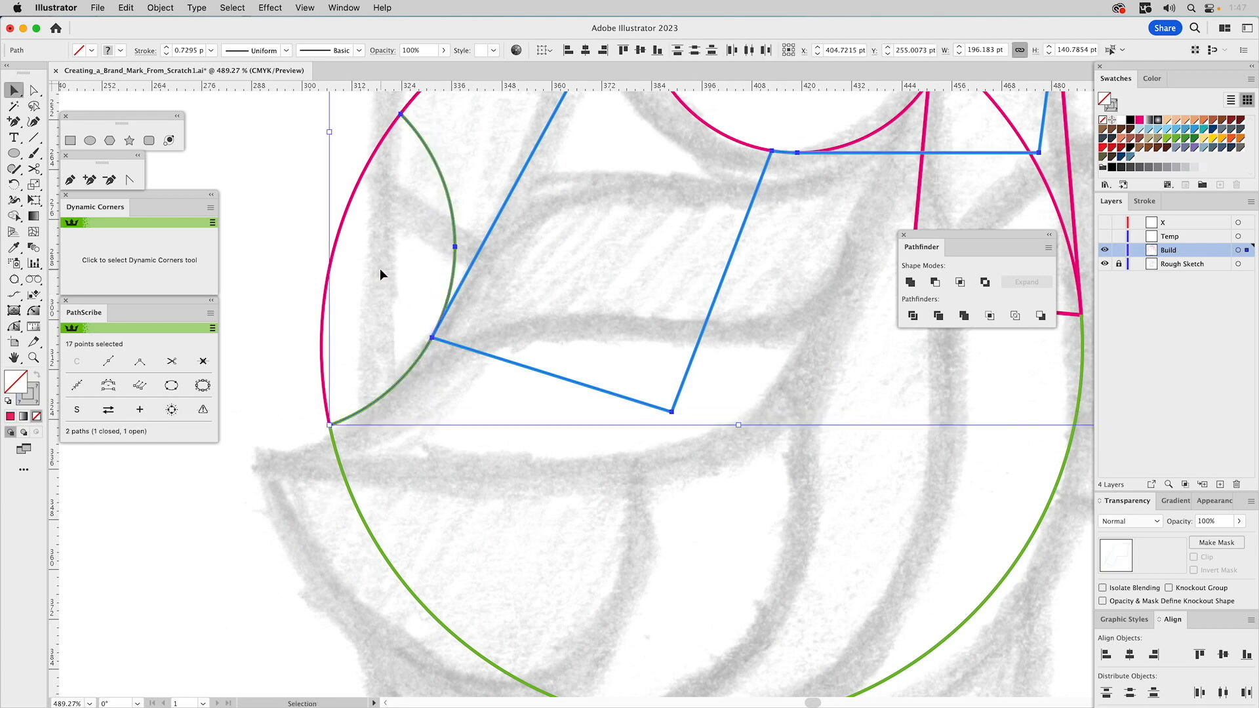
key(v)
click(380, 268)
Cut the green left arc at the blue shape's lower-left corner with the Scissors tool and delete the arc's upper piece.
click(455, 268)
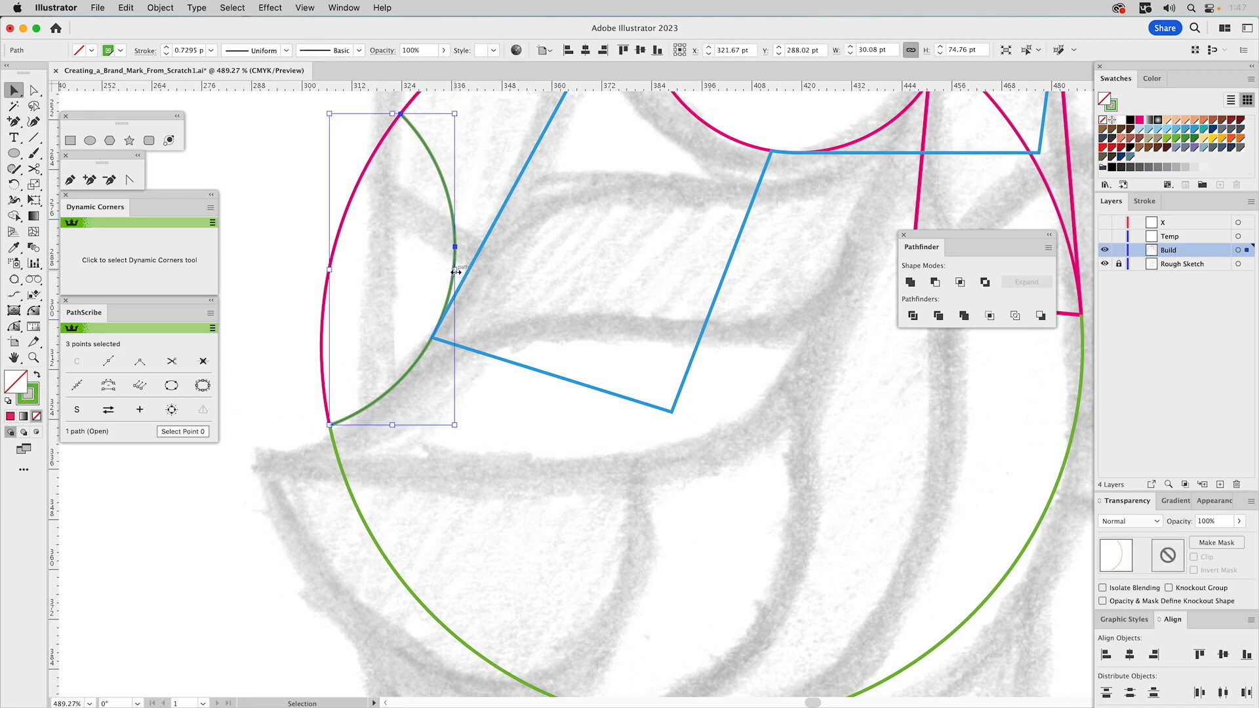
click(33, 358)
drag(393, 289, 517, 397)
click(34, 171)
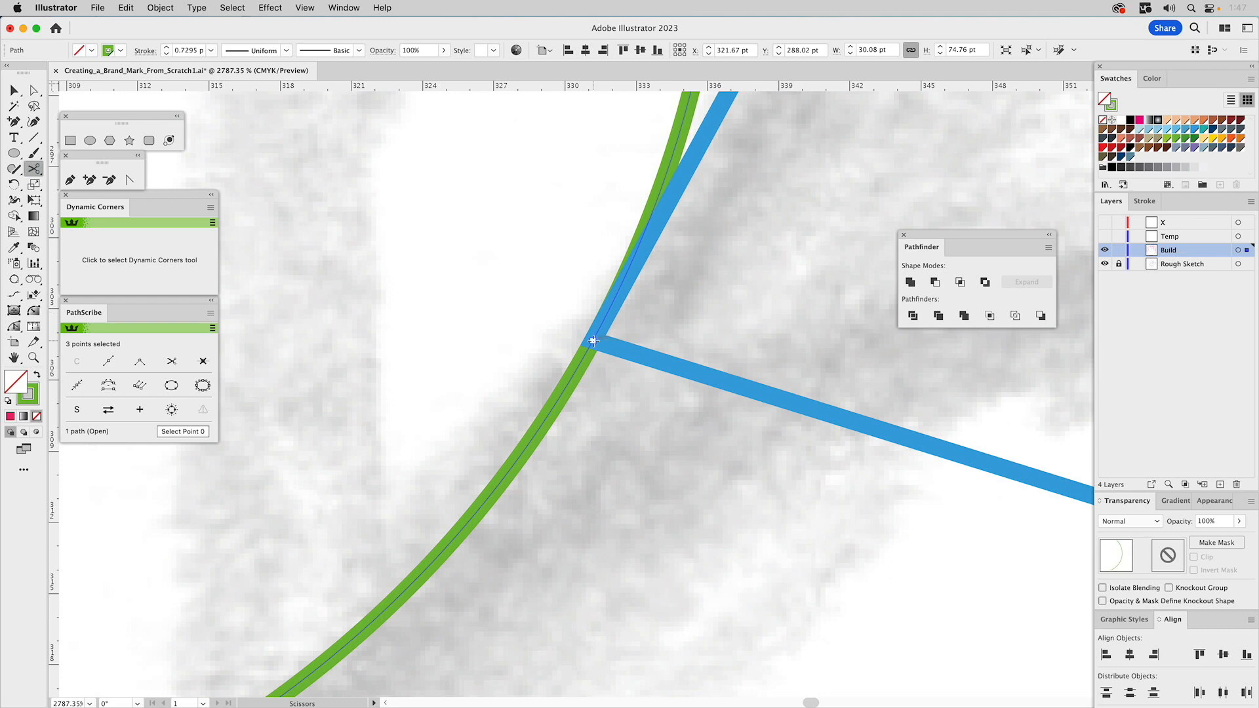
click(592, 340)
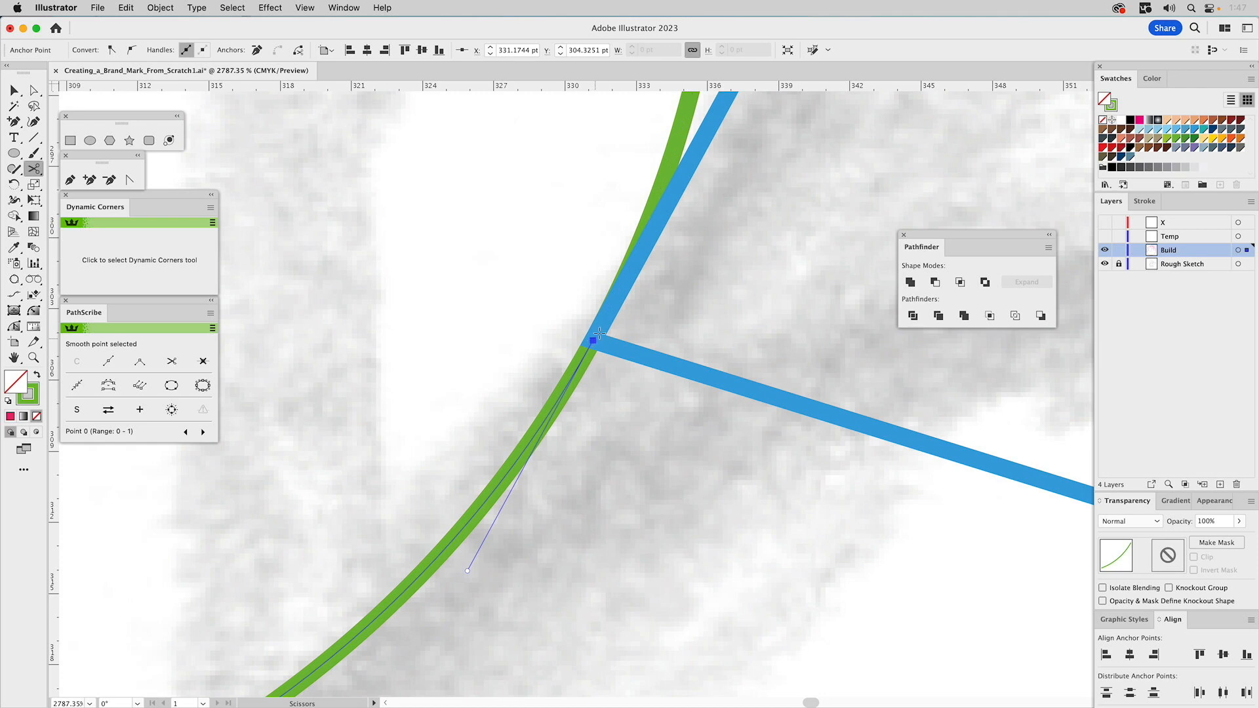
key(a)
click(767, 266)
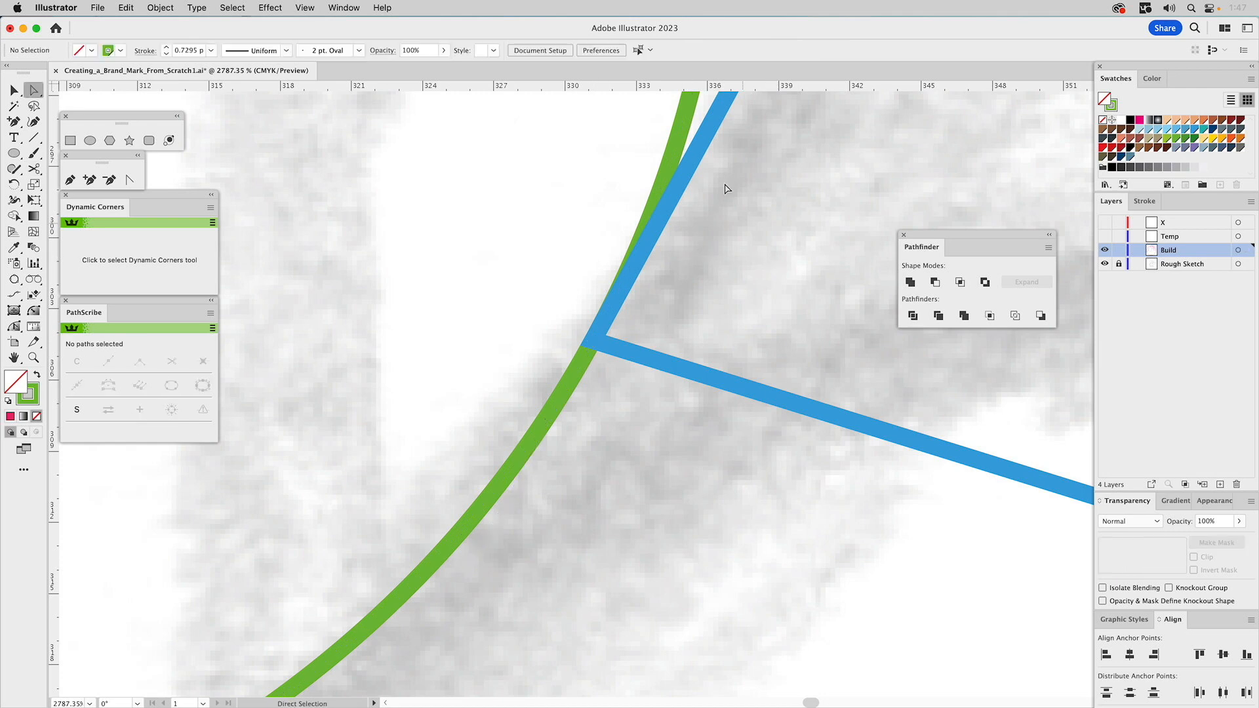
click(682, 137)
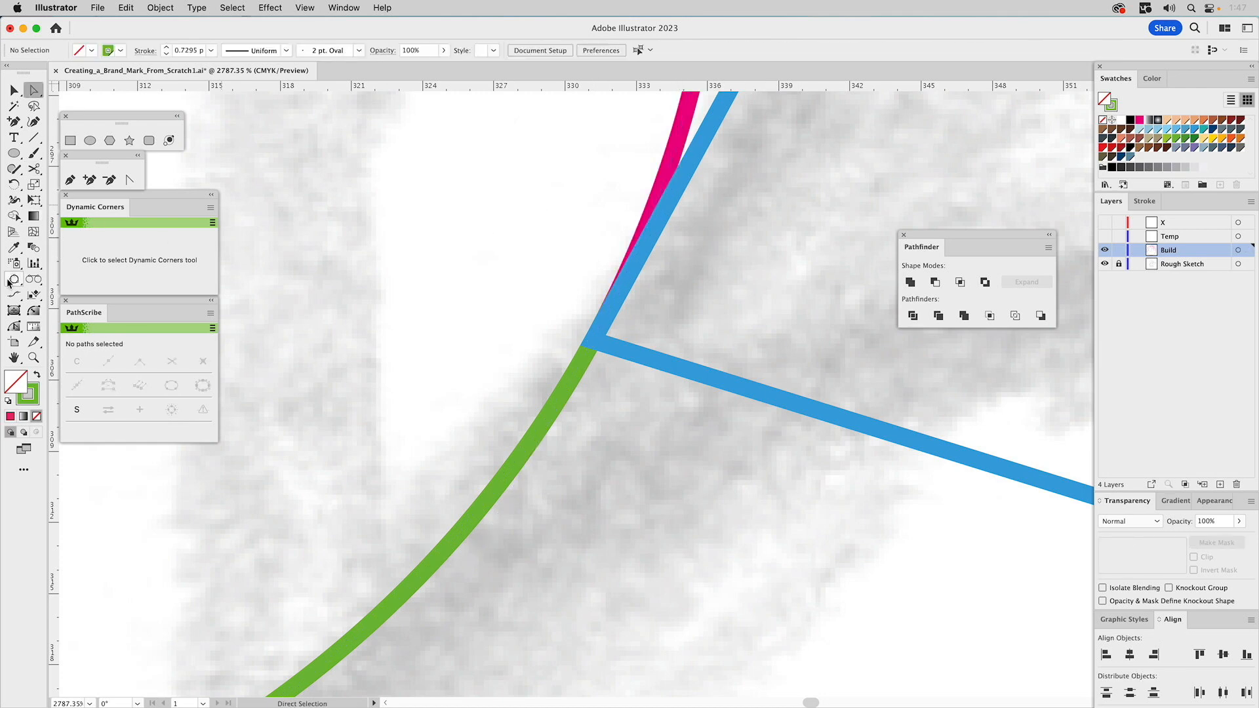
Group the remaining short green arc with the green body path and enter the group's isolation mode.
click(33, 357)
alt+click(602, 514)
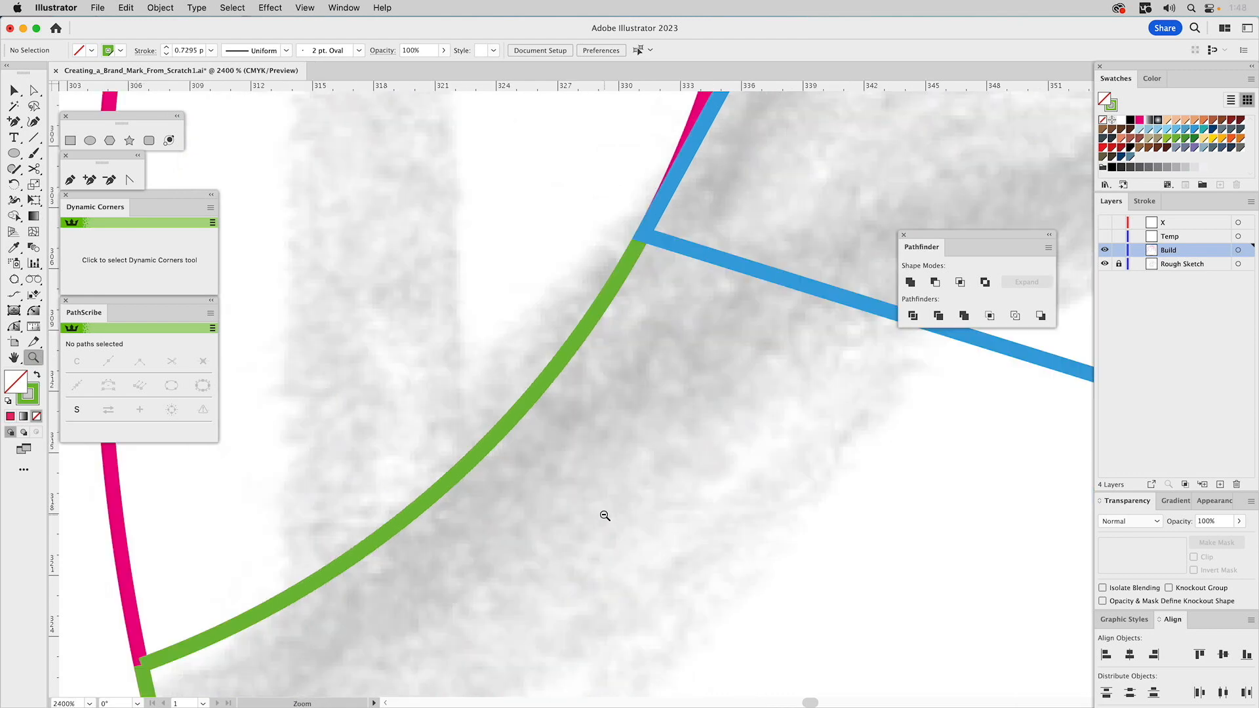
alt+click(604, 505)
alt+click(610, 498)
alt+click(630, 459)
alt+click(650, 415)
drag(750, 348, 442, 440)
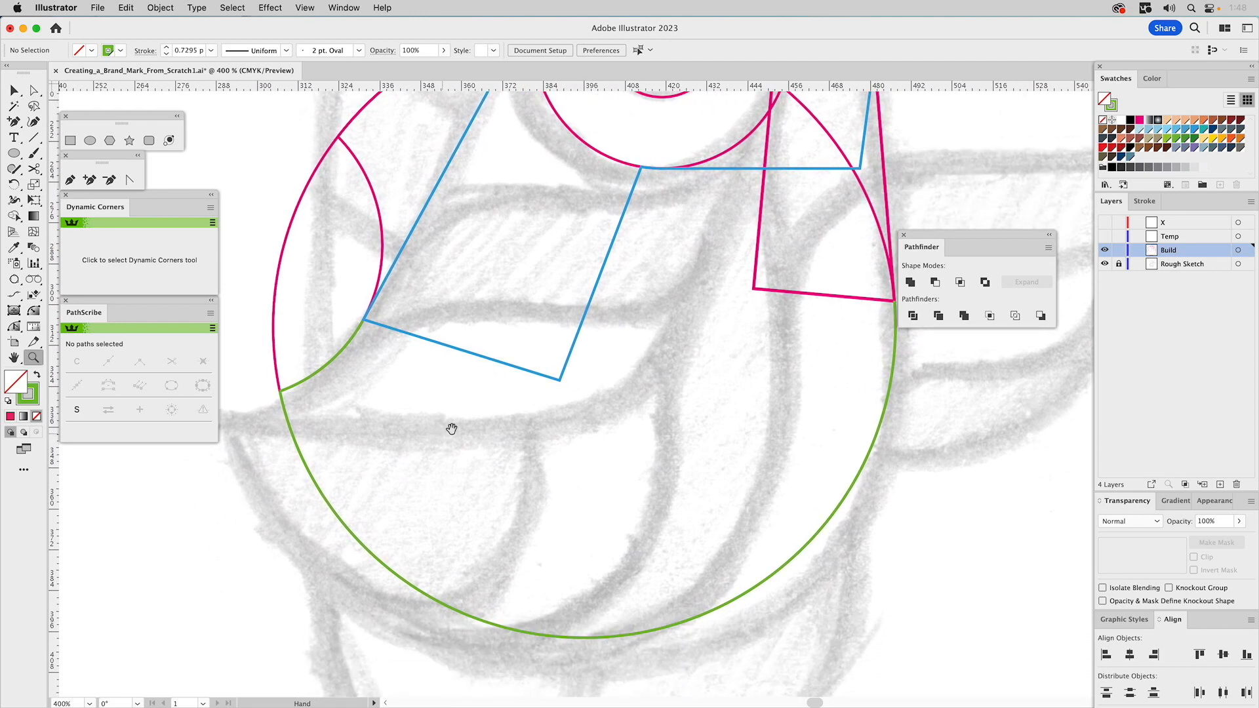
key(c)
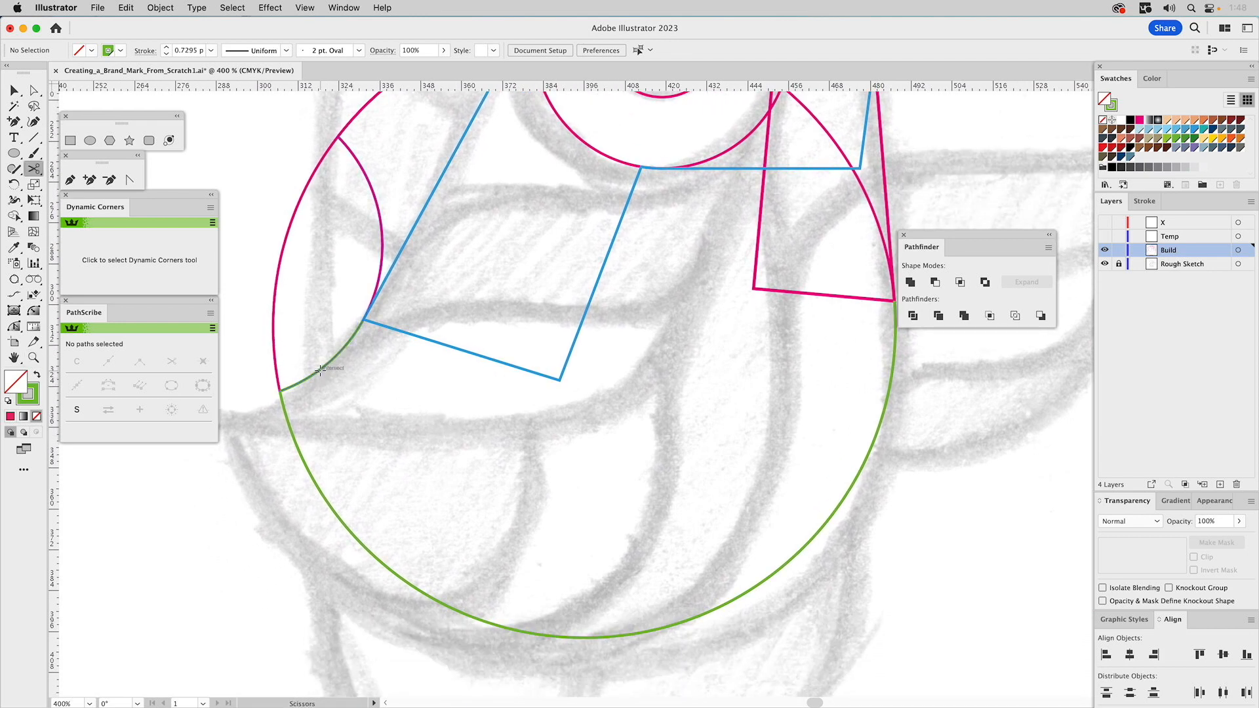
key(v)
click(318, 370)
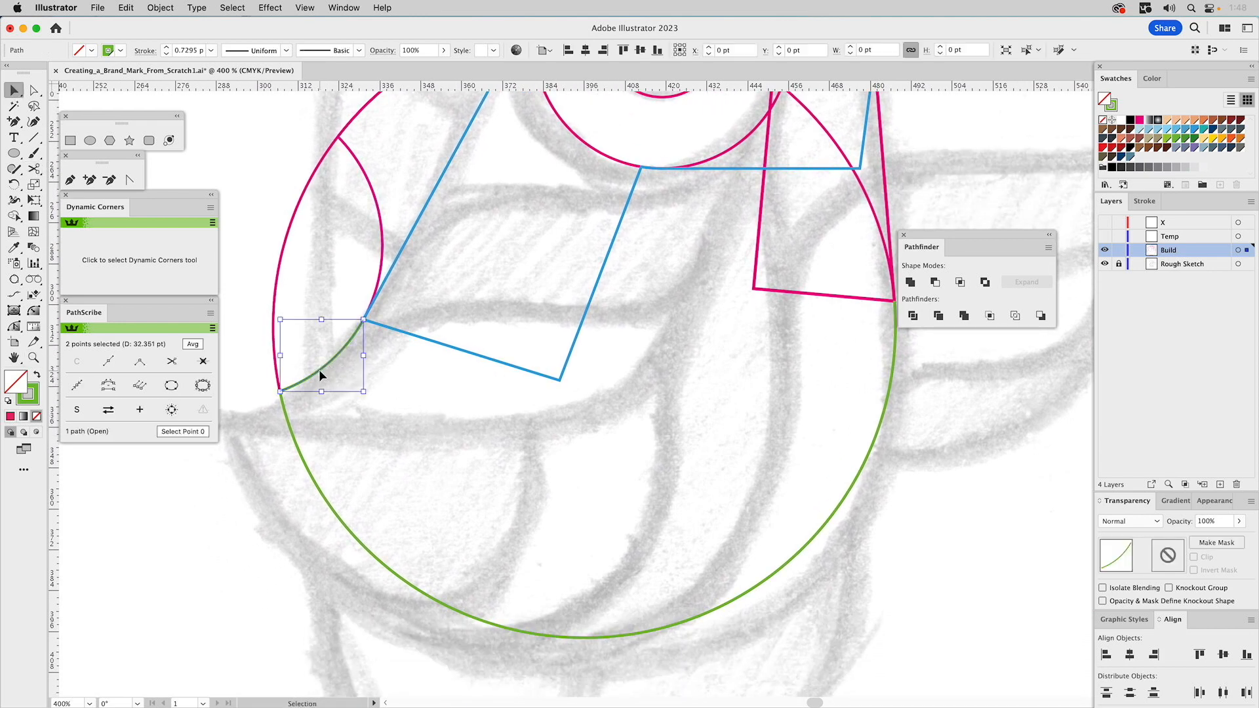
shift+click(289, 422)
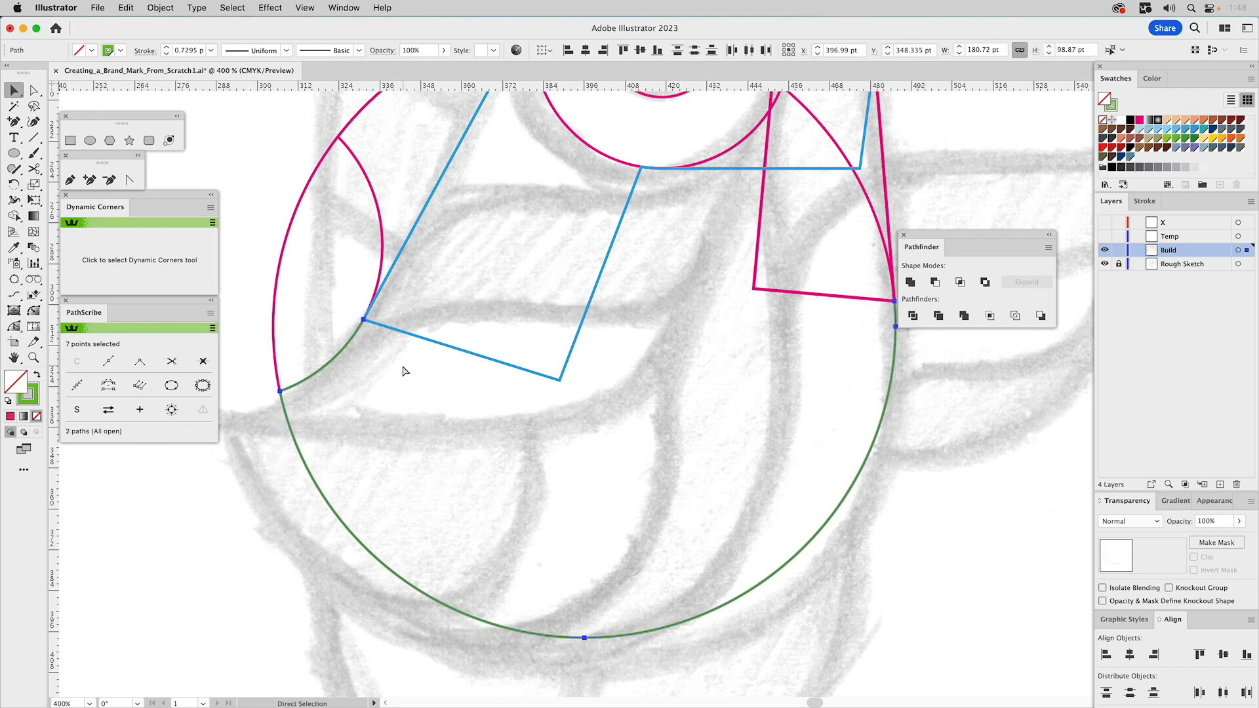
key(super+g)
double_click(340, 352)
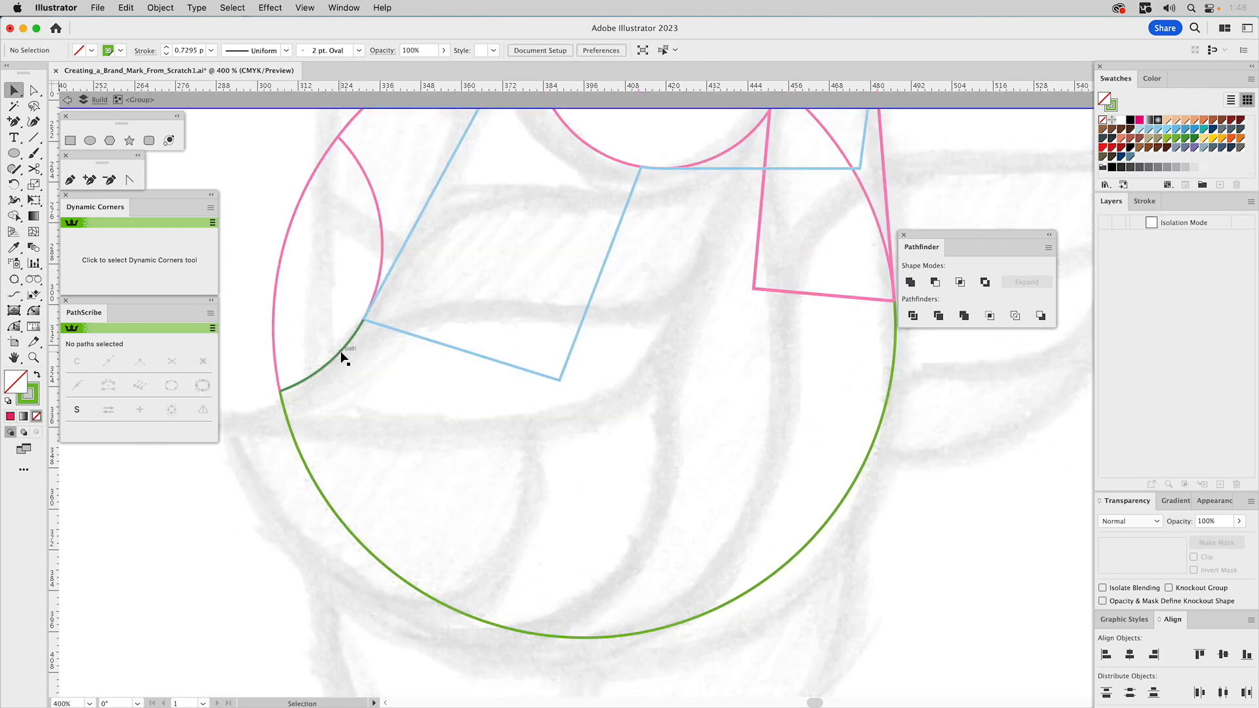
Join the endpoints of the short arc and the body path where they meet at the left.
key(a)
drag(296, 377, 263, 404)
key(v)
key(a)
click(337, 416)
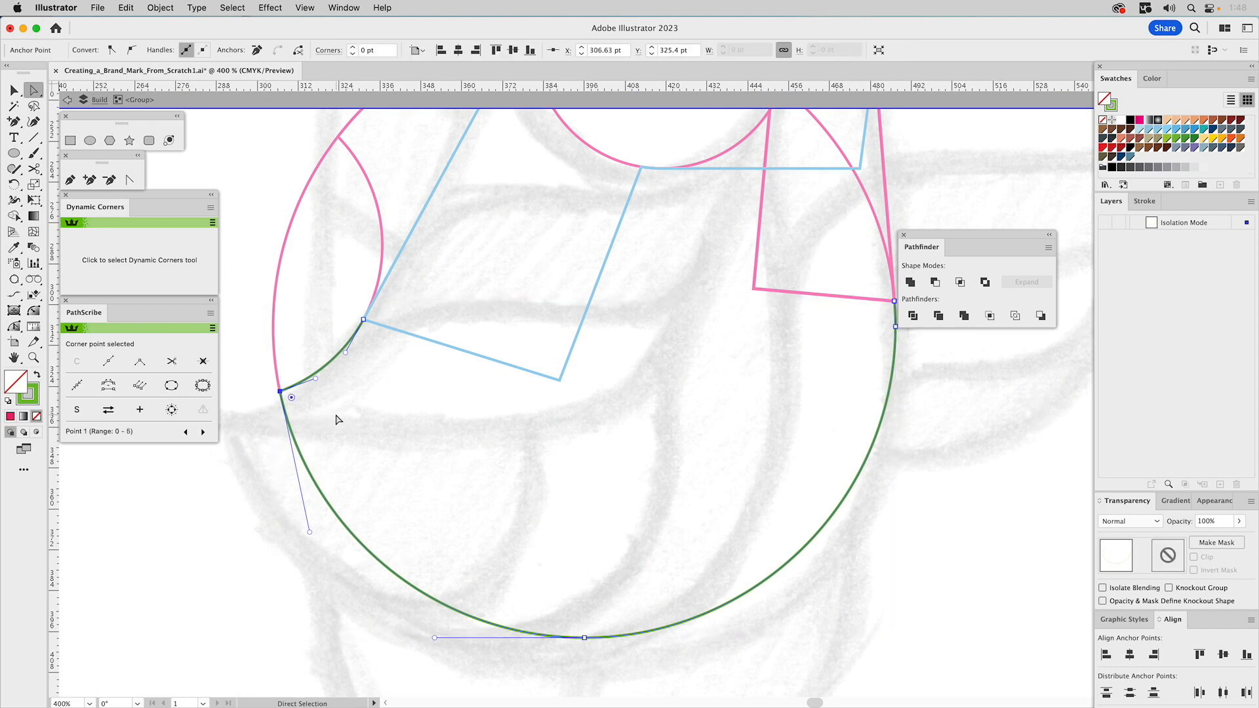
Extend the green path from its upper-left endpoint with straight Pen segments through two points above, ending at its right endpoint.
scroll(708, 427, right, 1)
scroll(709, 427, up, 2)
click(334, 402)
key(p)
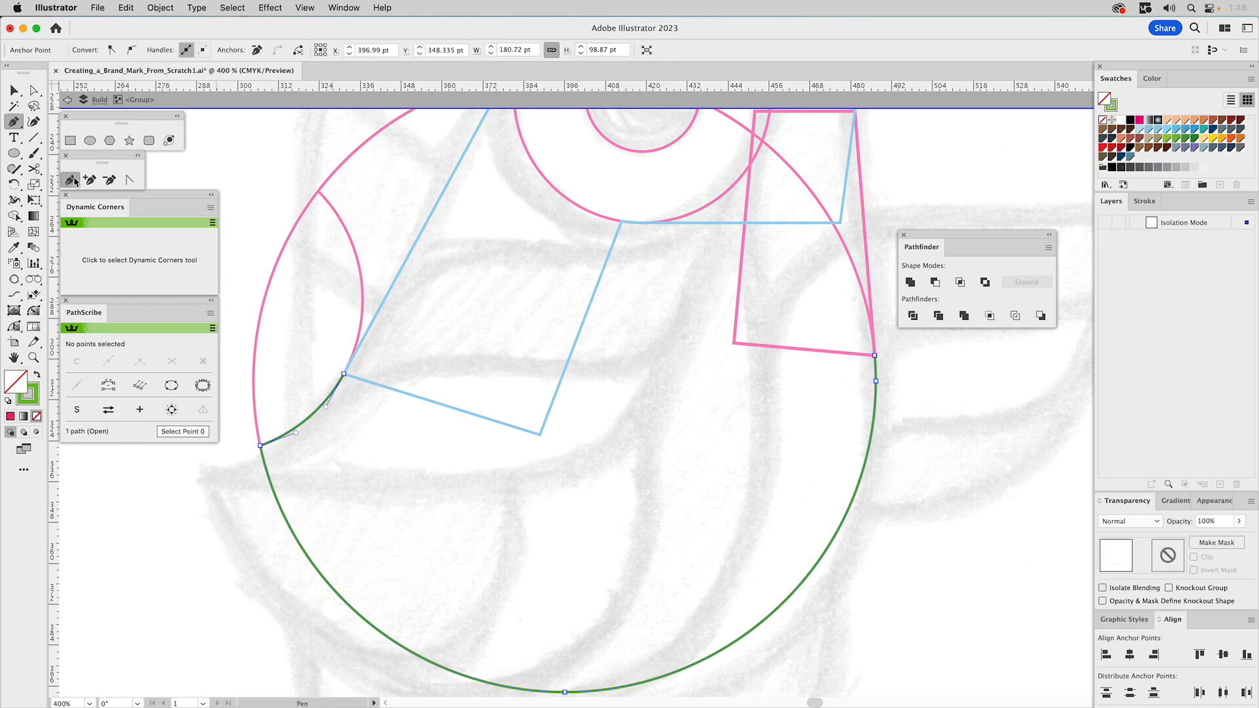
click(344, 374)
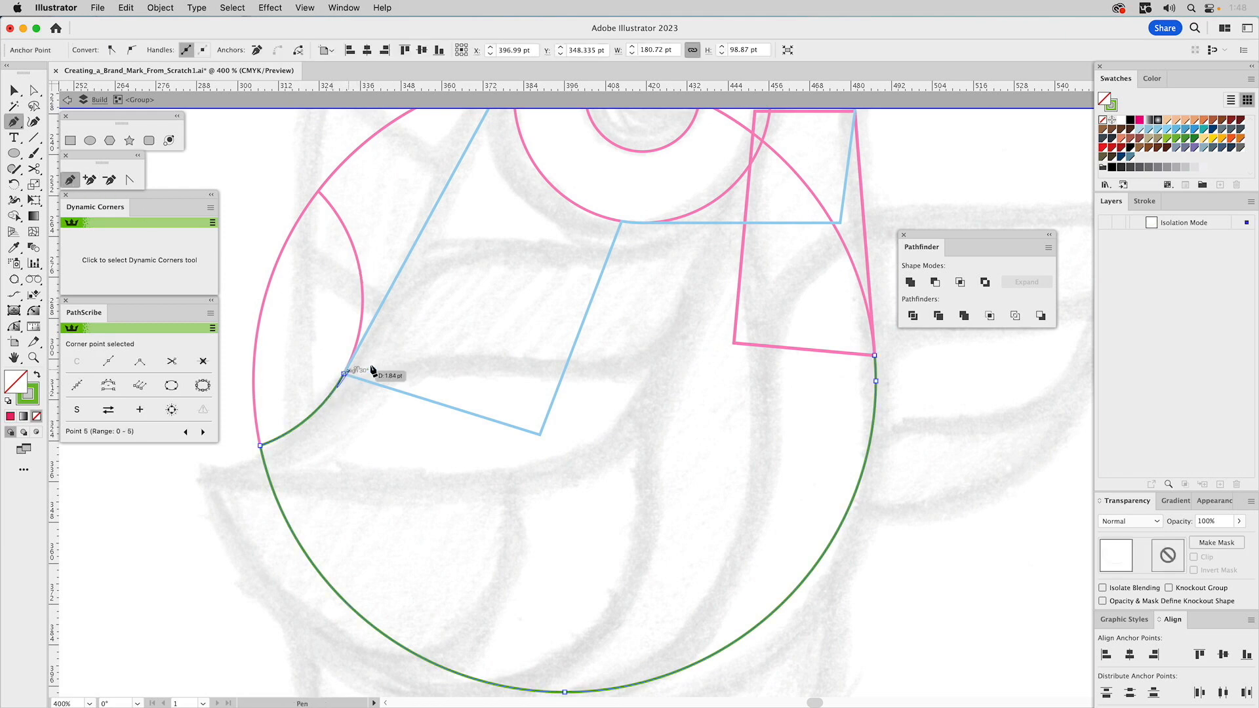
click(479, 322)
click(779, 305)
click(875, 355)
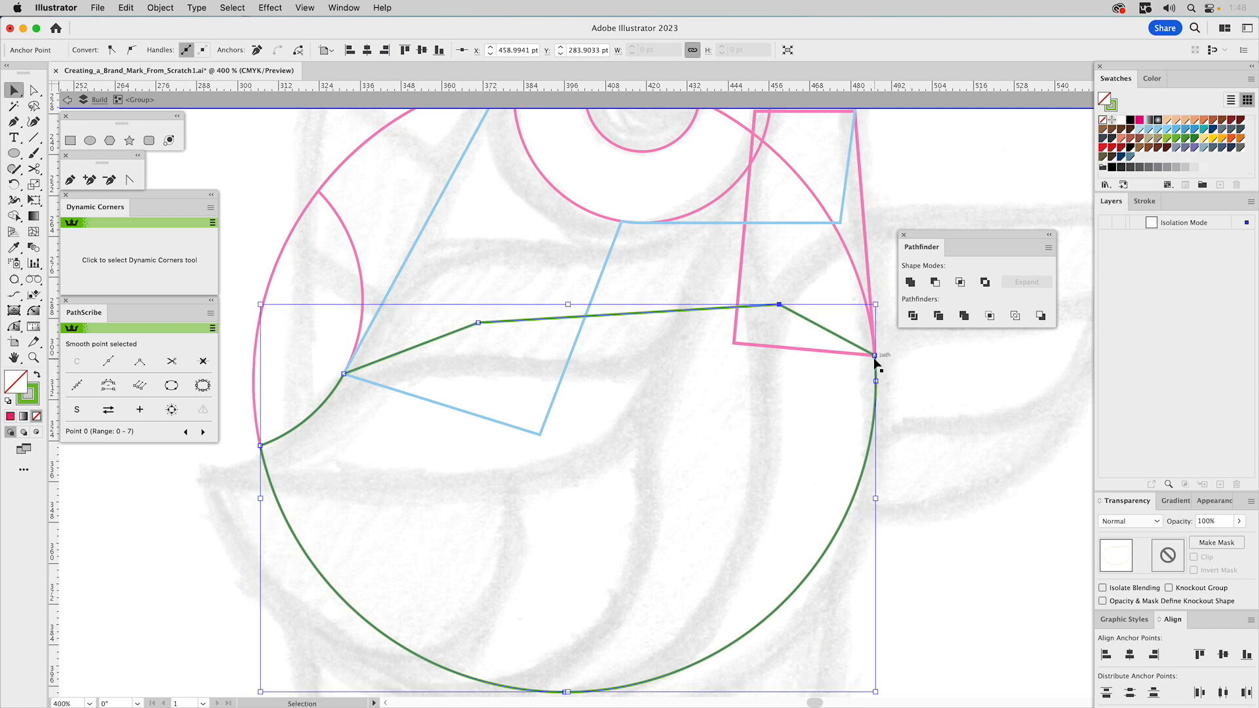
super+click(893, 365)
key(a)
drag(877, 357, 866, 360)
key(super+z)
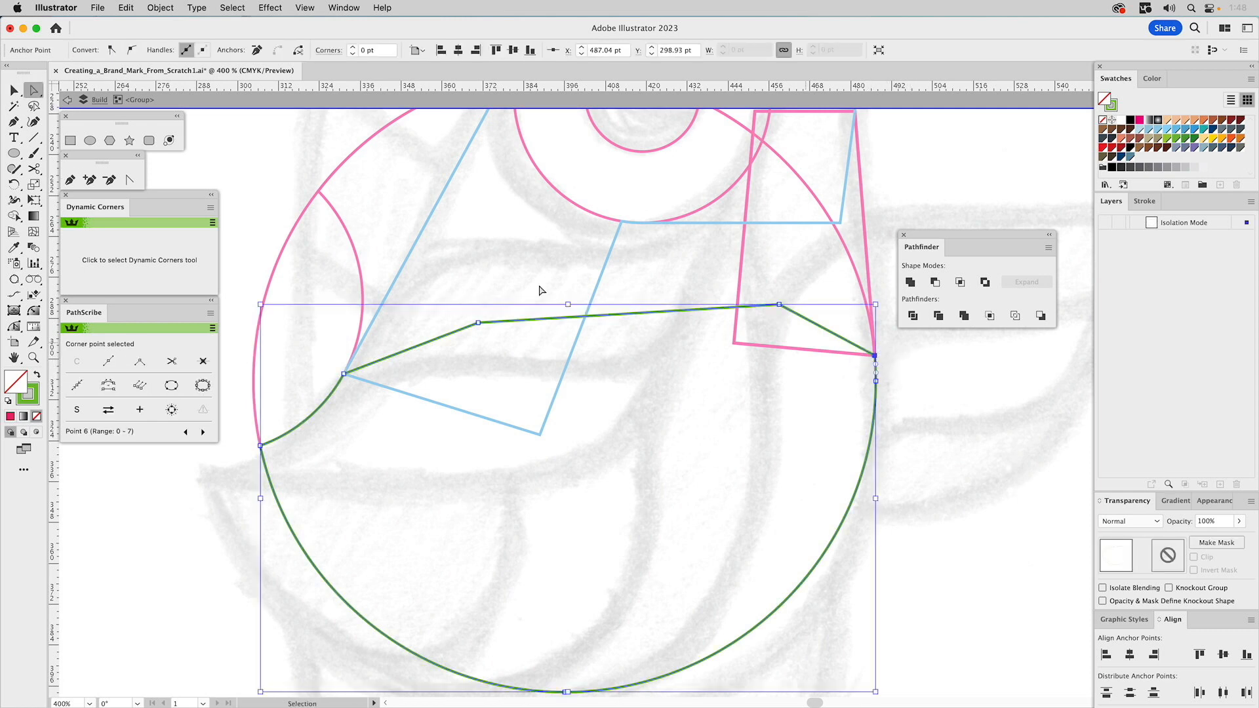
Separate the overlapping points at the green path's right corner, then remove the stray anchor and the smooth anchor just below the corner.
click(34, 359)
drag(801, 290, 896, 455)
key(a)
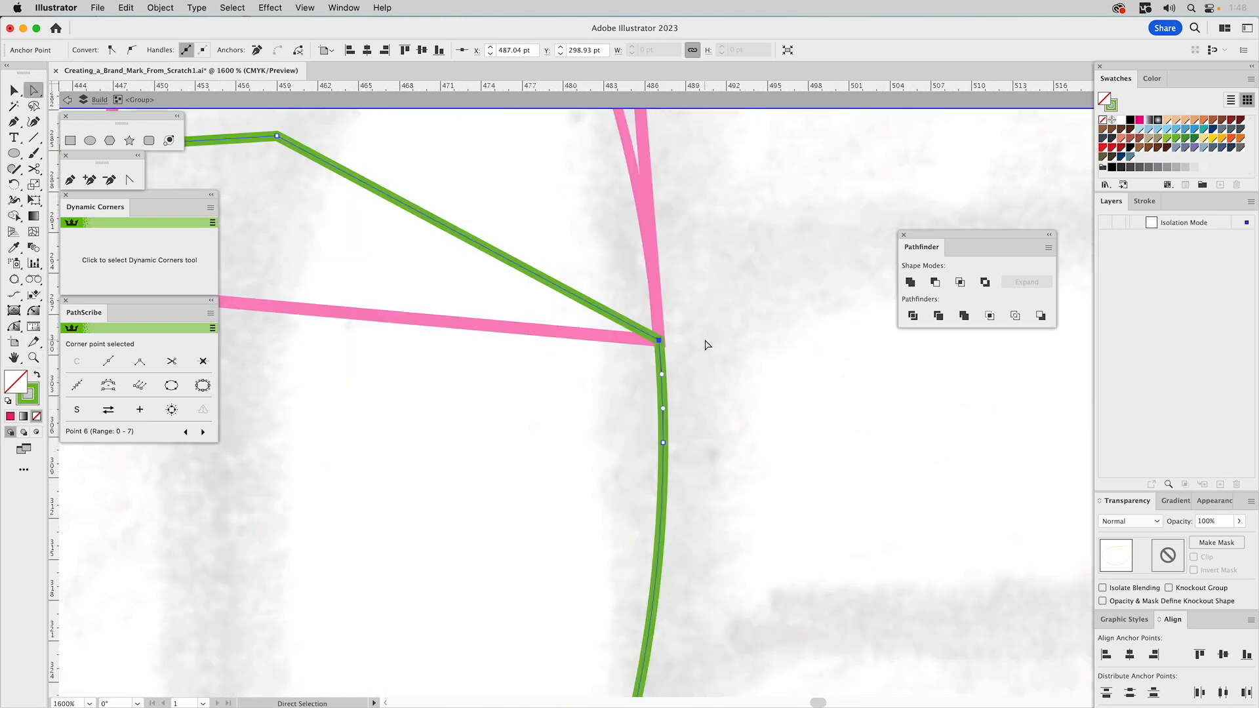
click(707, 344)
drag(659, 341, 629, 324)
click(702, 356)
click(660, 342)
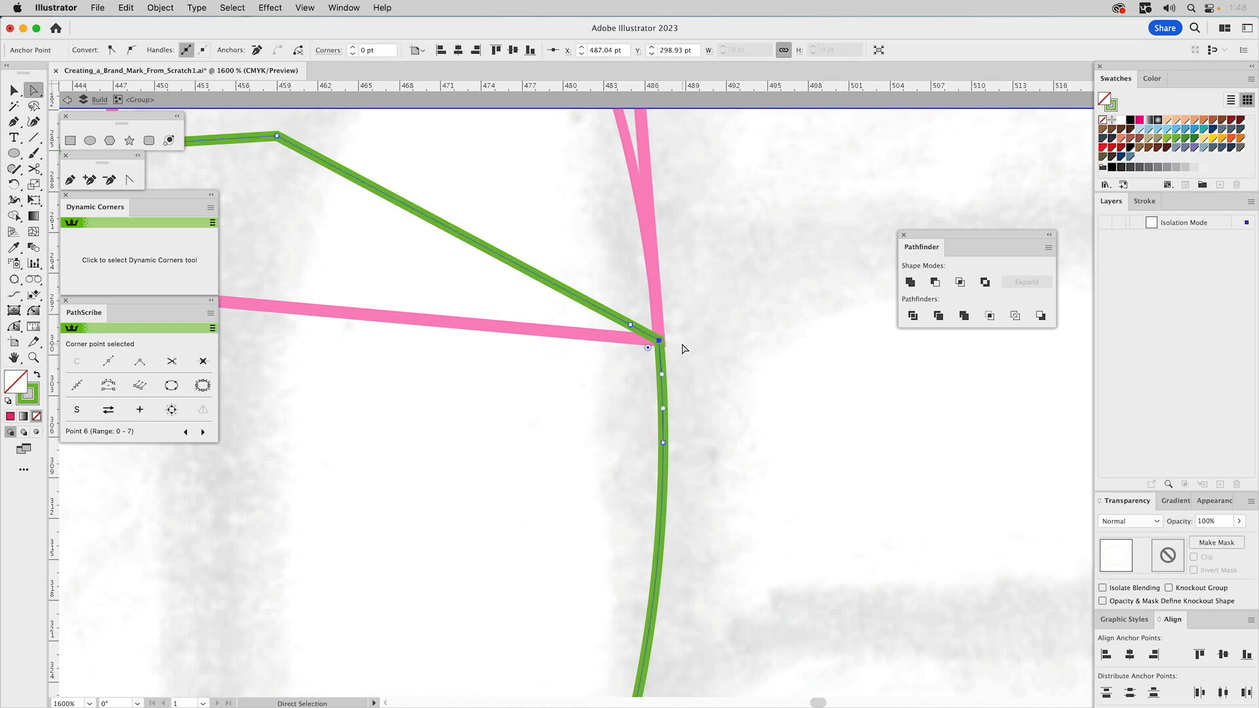
click(633, 325)
mouse_move(635, 329)
mouse_down()
mouse_move(655, 340)
mouse_move(633, 328)
mouse_up()
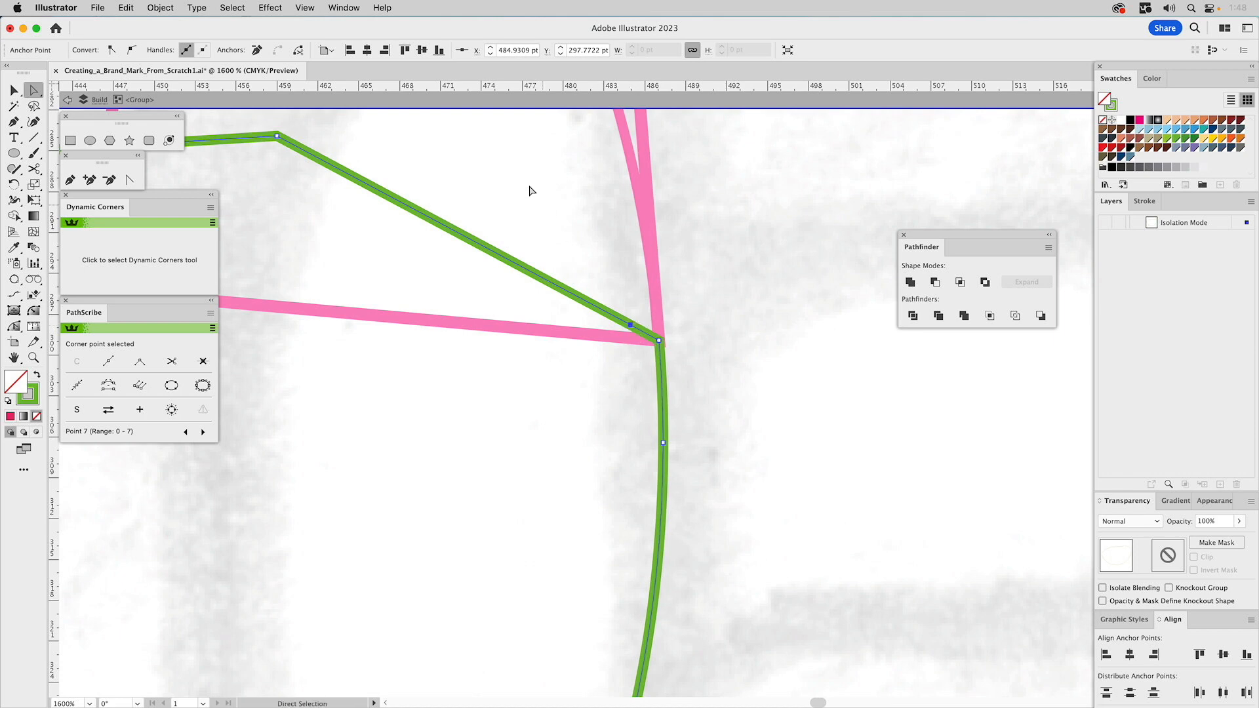
click(278, 51)
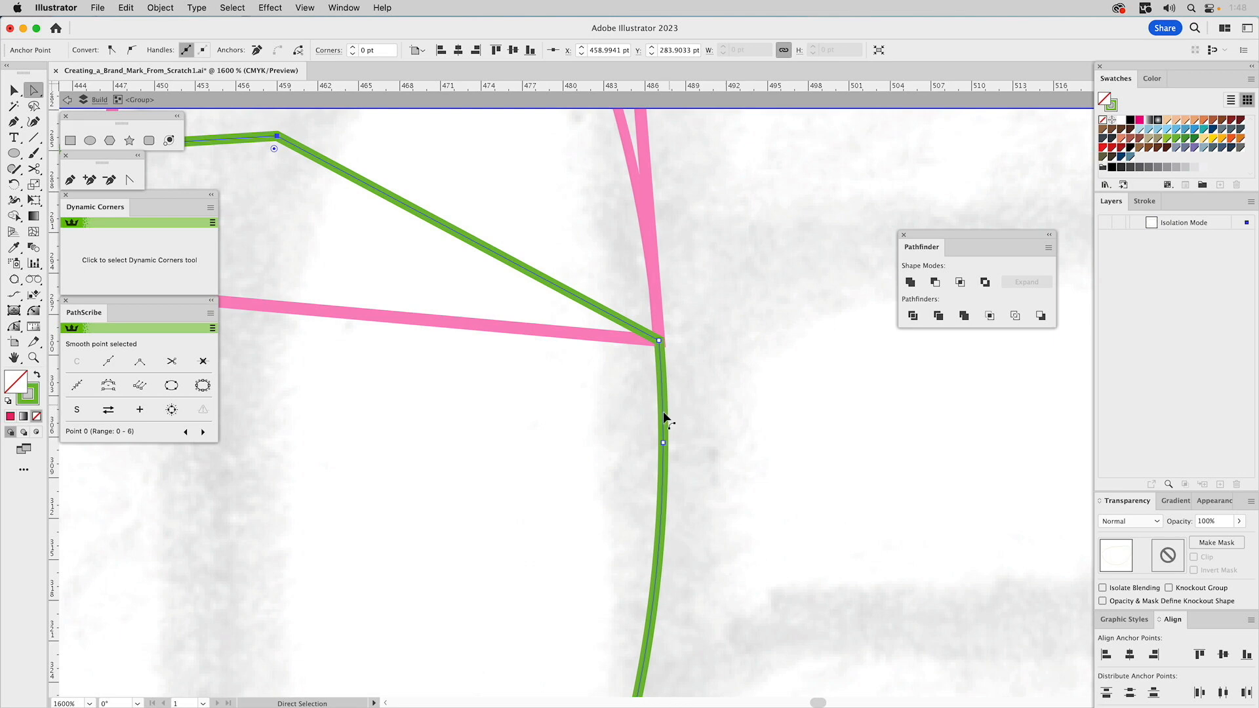
drag(683, 438, 628, 472)
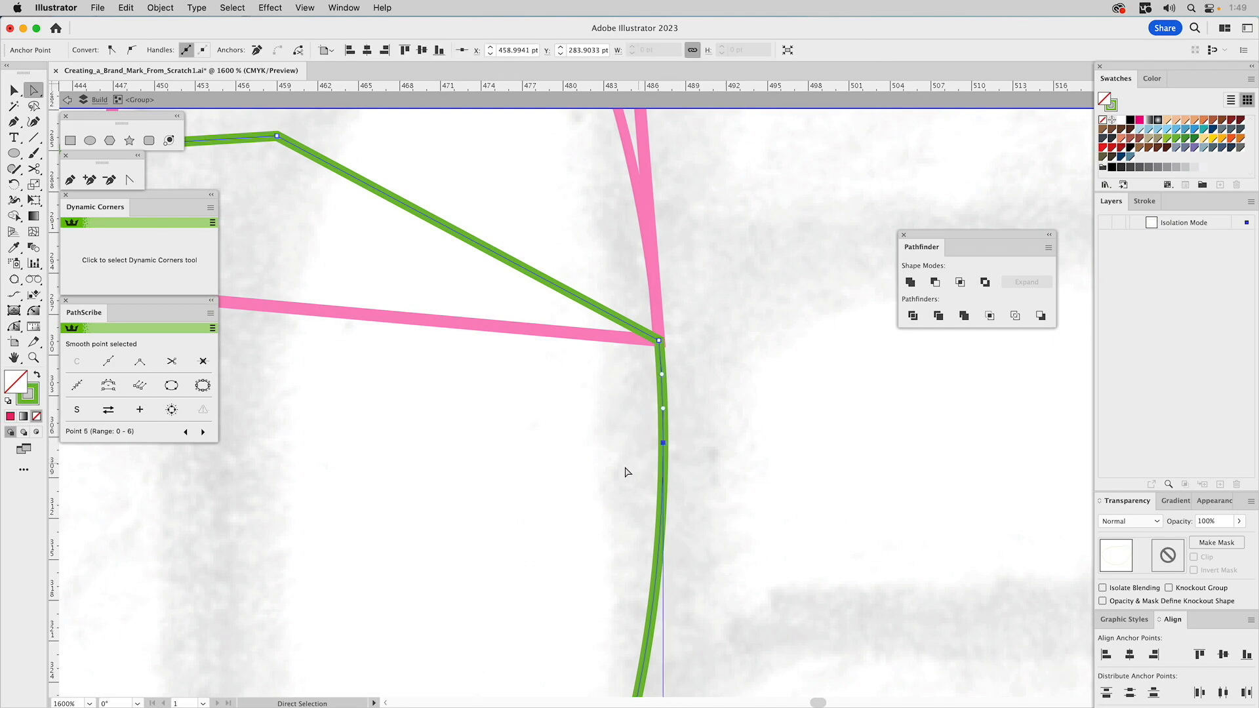
click(259, 52)
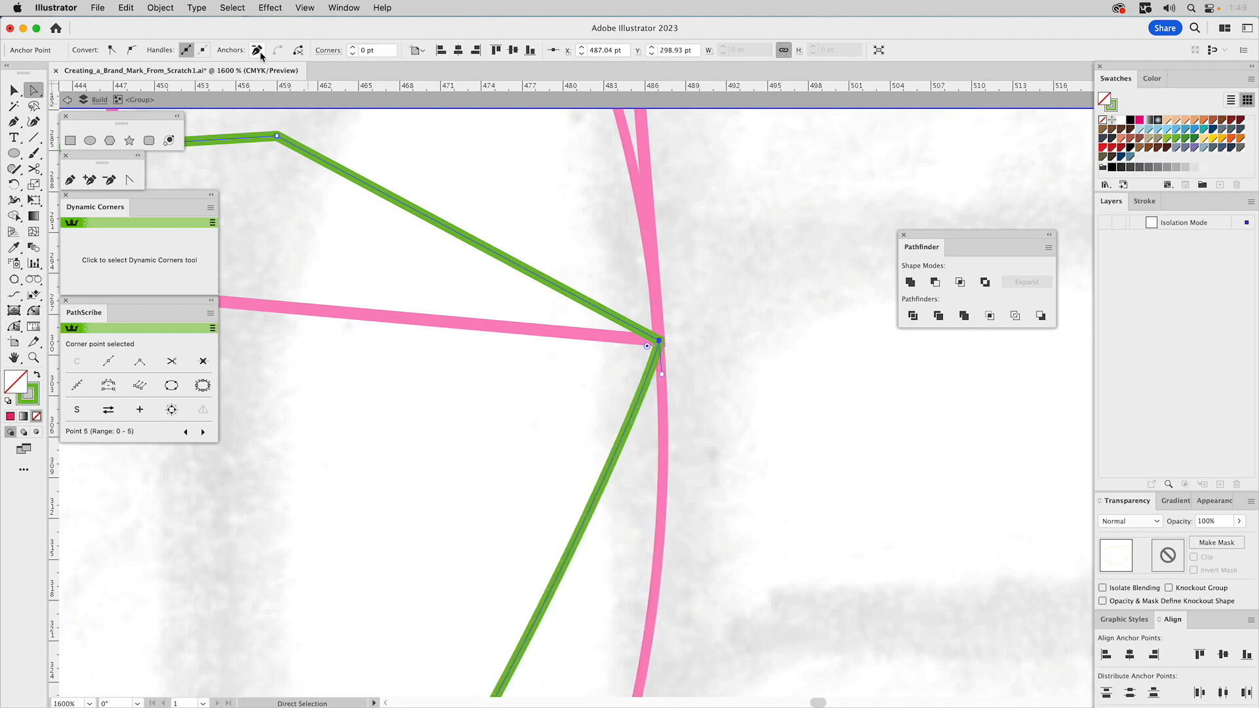
Undo the last anchor removal on the green body path and exit the group's isolation mode.
key(cmd+z)
click(737, 337)
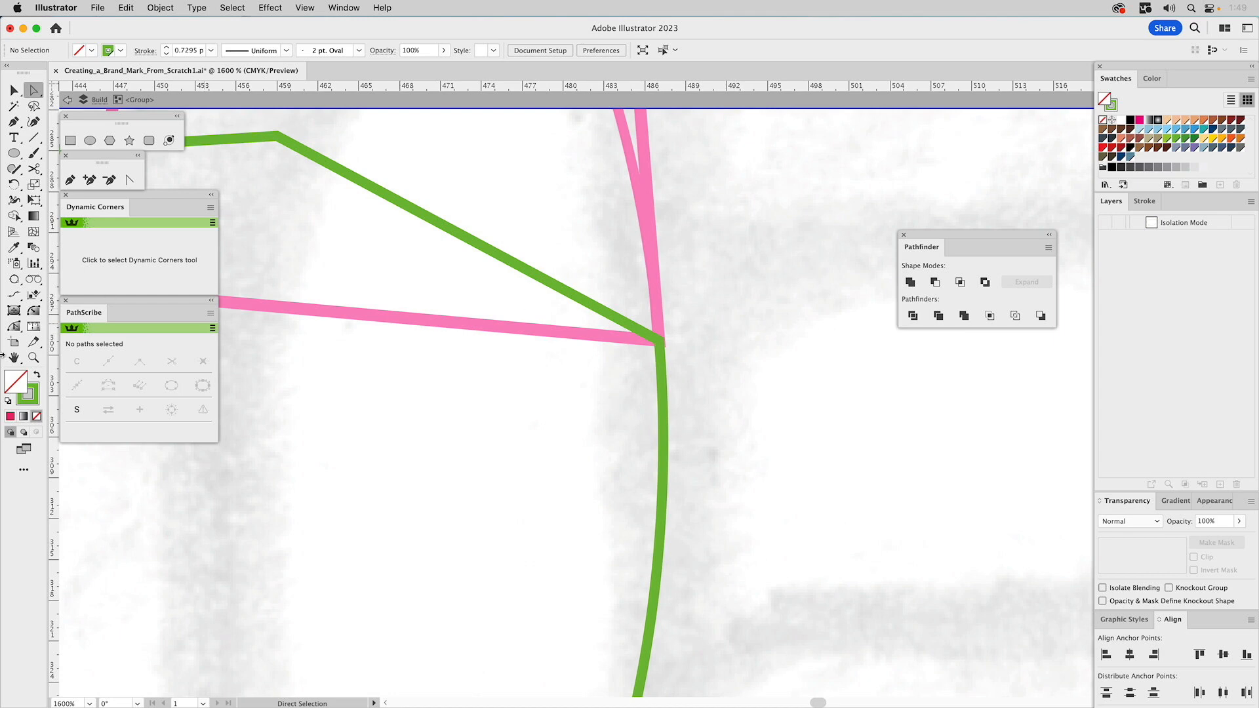
click(34, 358)
alt+click(517, 463)
alt+click(517, 463)
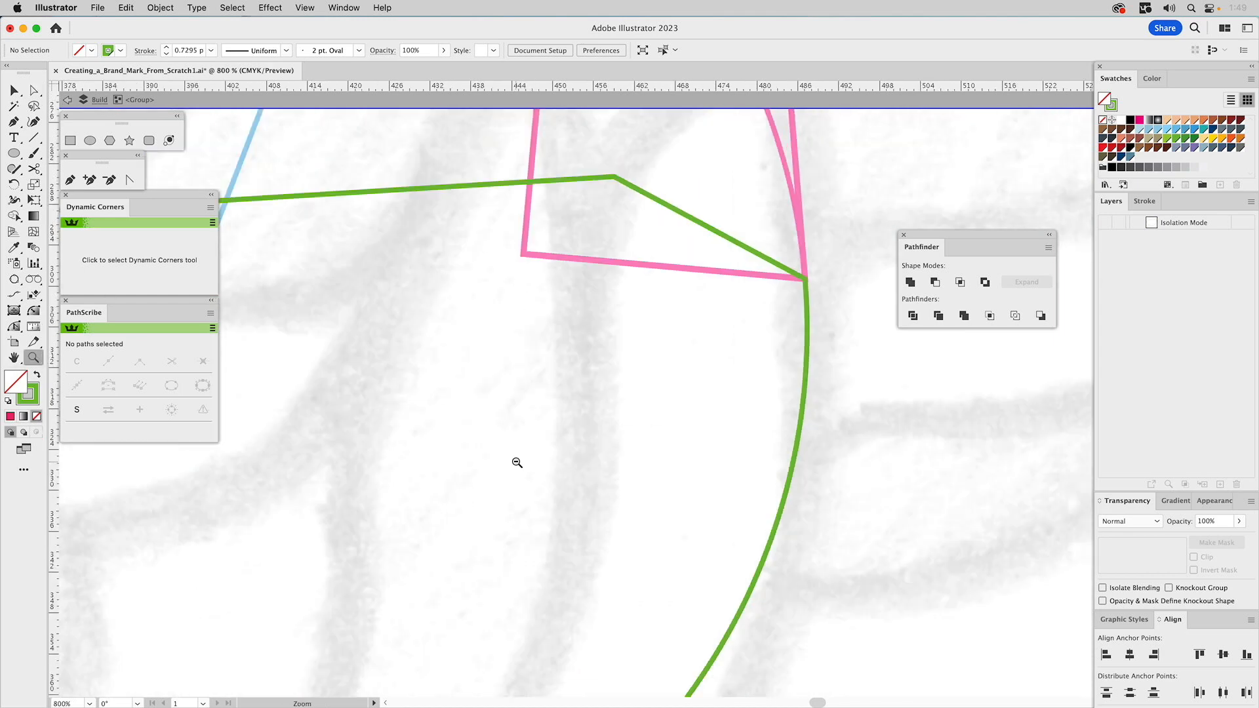
alt+click(517, 463)
alt+click(516, 463)
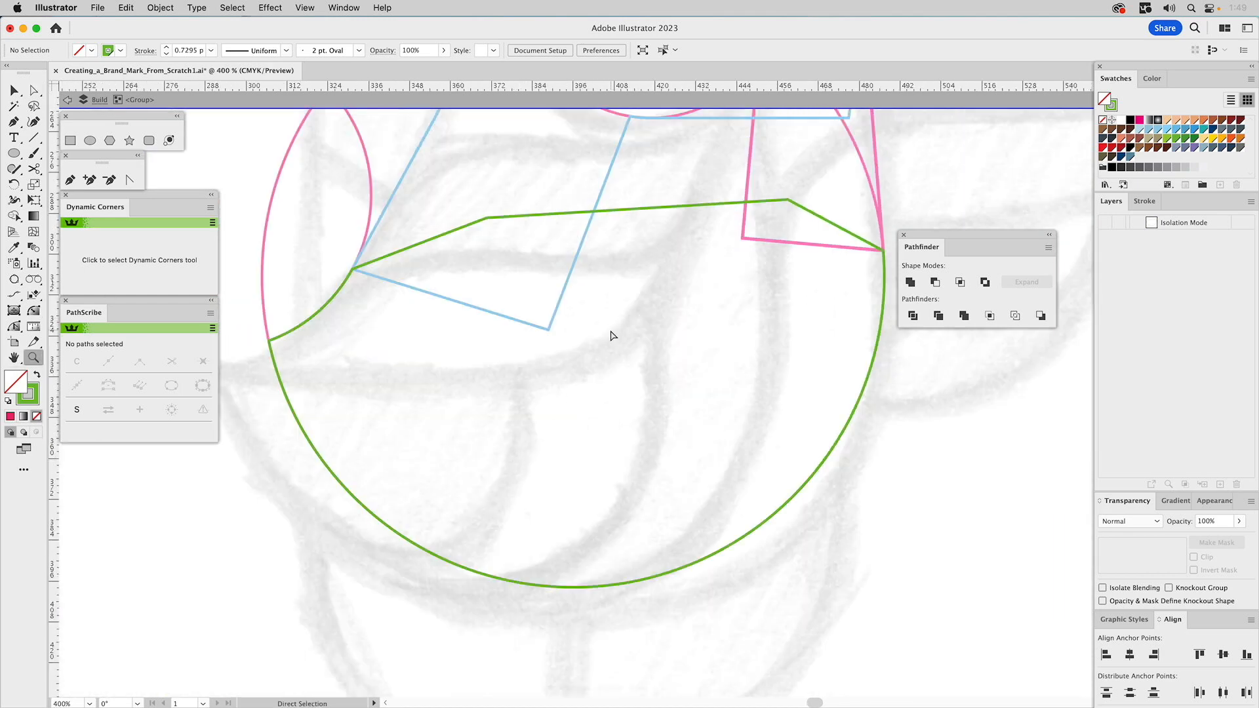
key(cmd+y)
key(cmd+y)
key(v)
key(Escape)
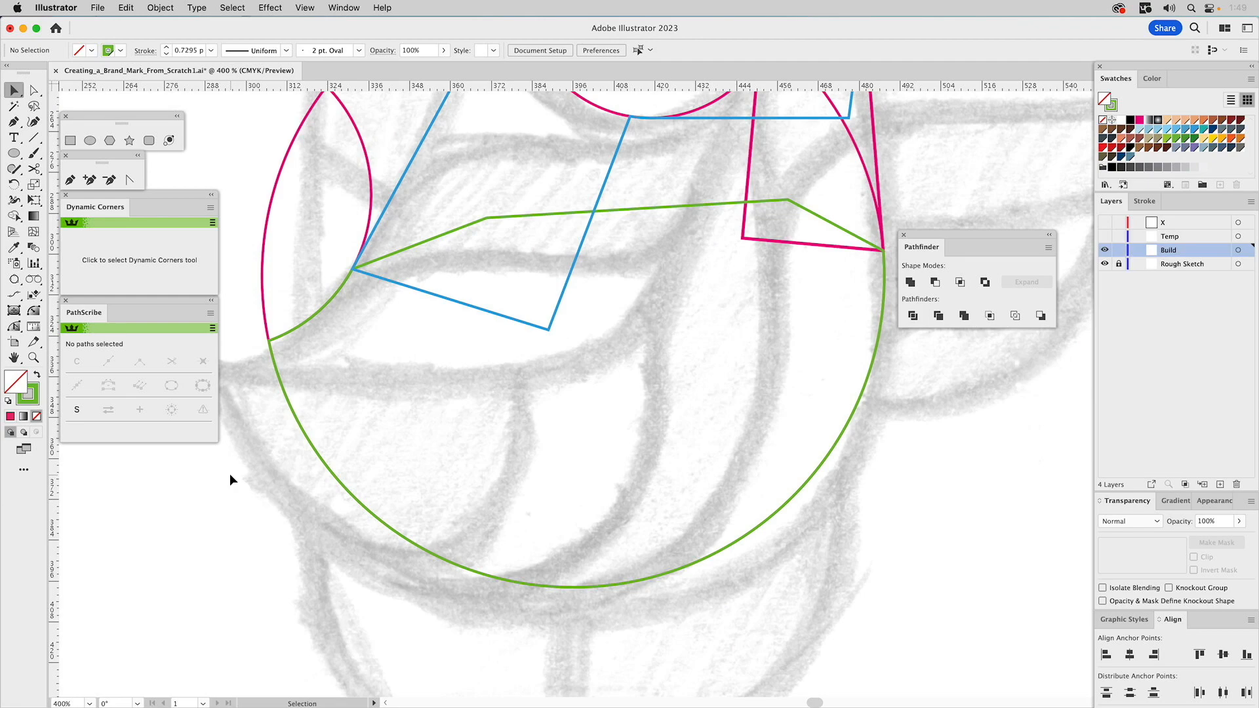
Unite the pink four-sided shape below the beak with the blue head-and-beak shape.
key(cmd+0)
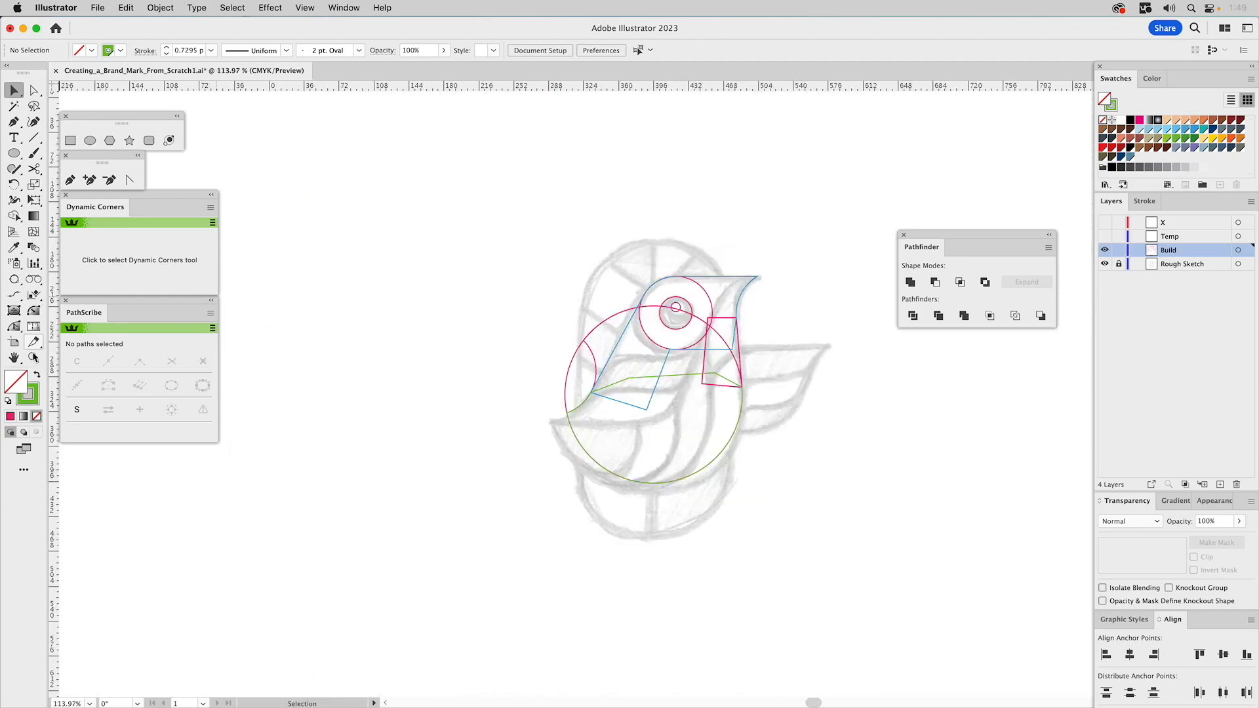
key(z)
drag(553, 256, 820, 515)
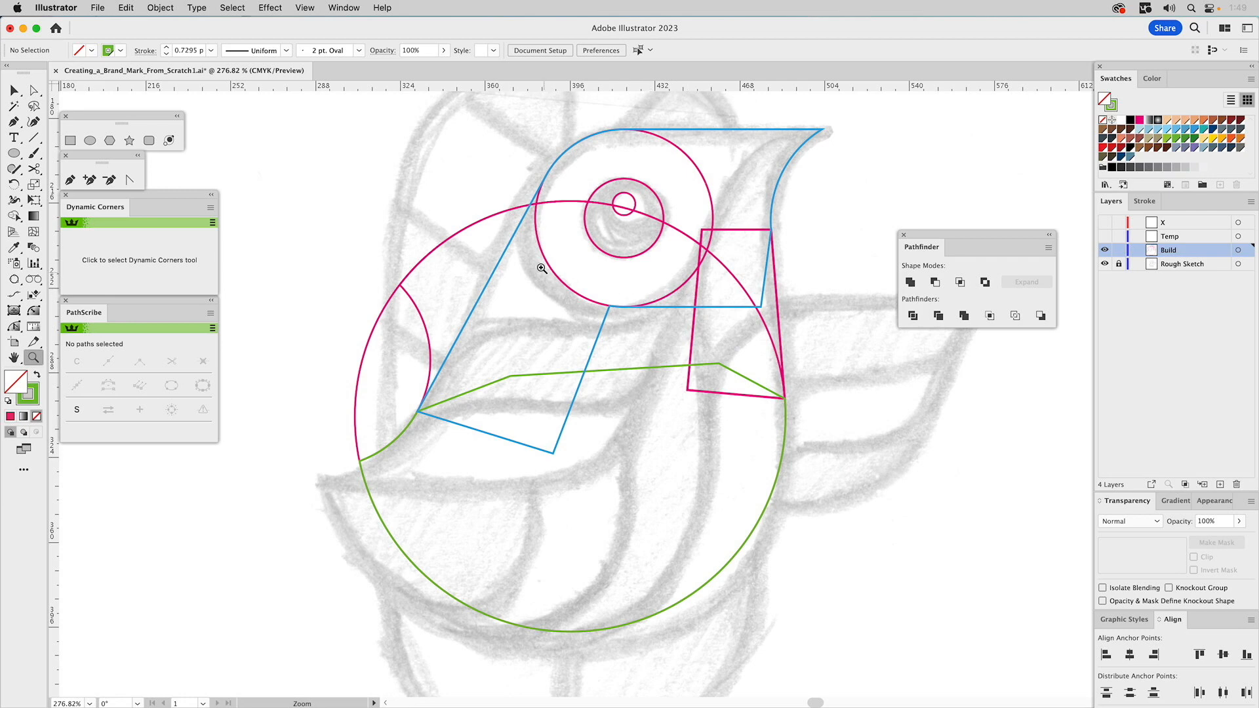
key(v)
click(508, 249)
key(a)
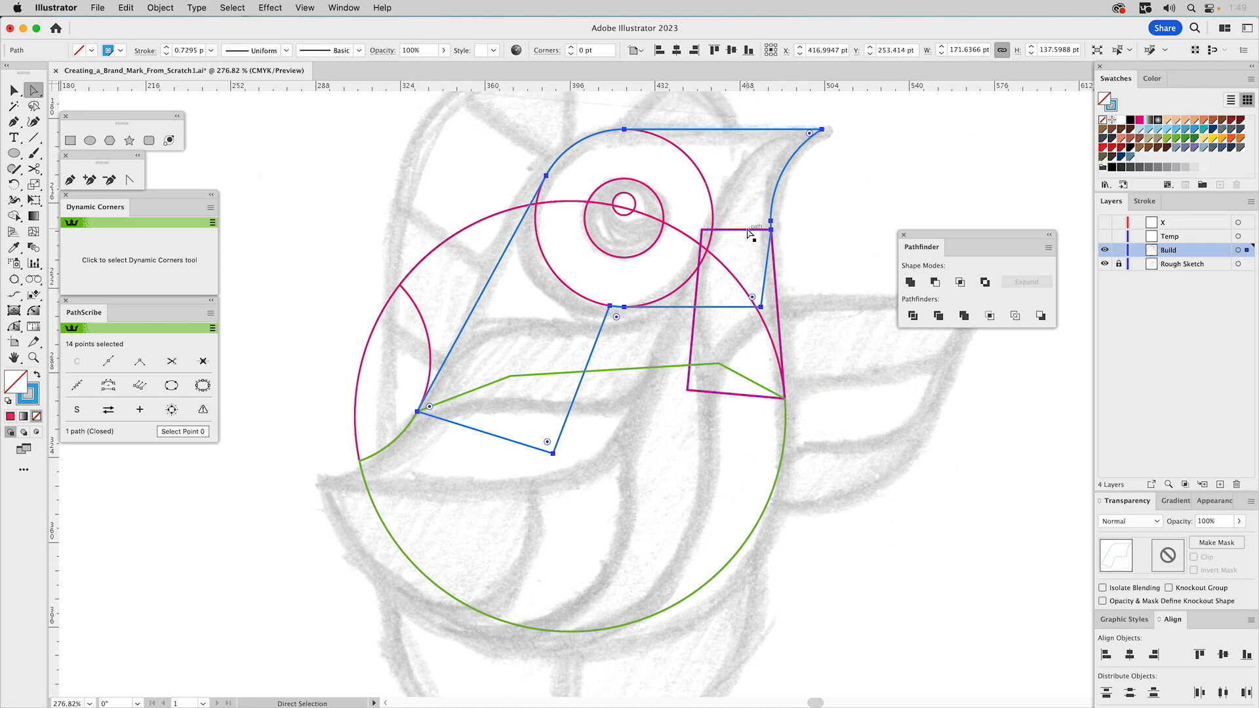
key(v)
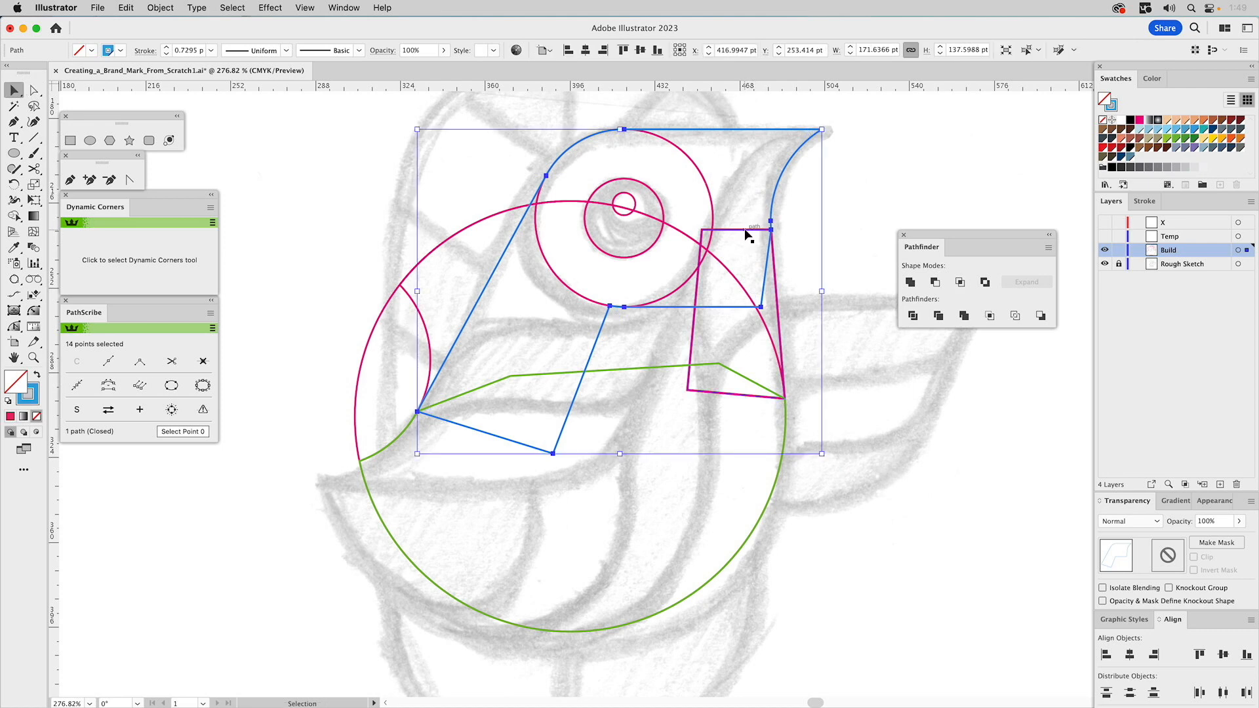
click(743, 230)
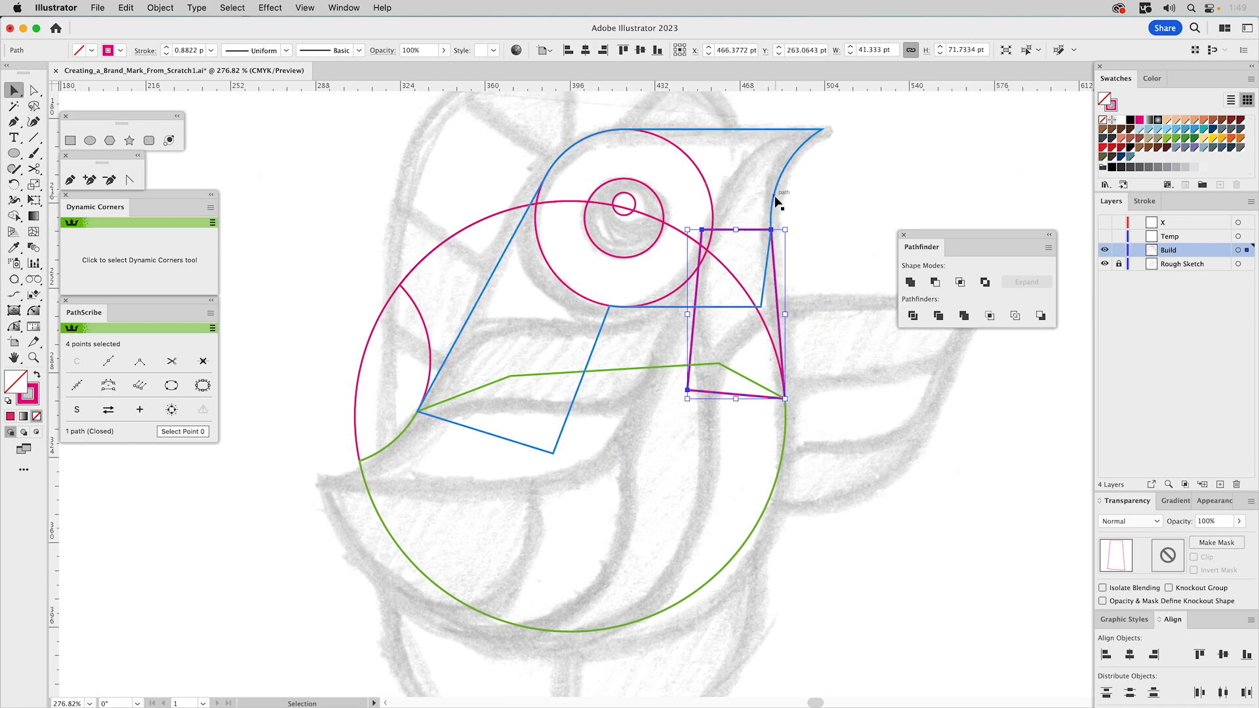
shift+click(772, 207)
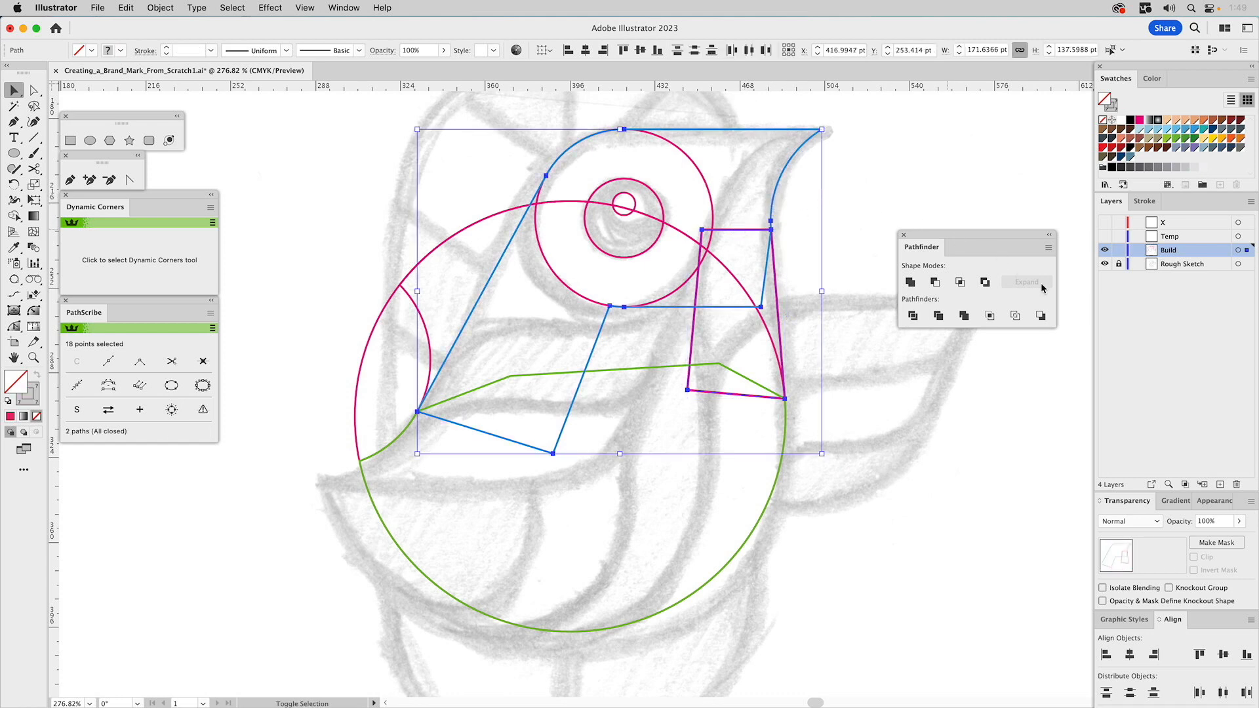
click(910, 282)
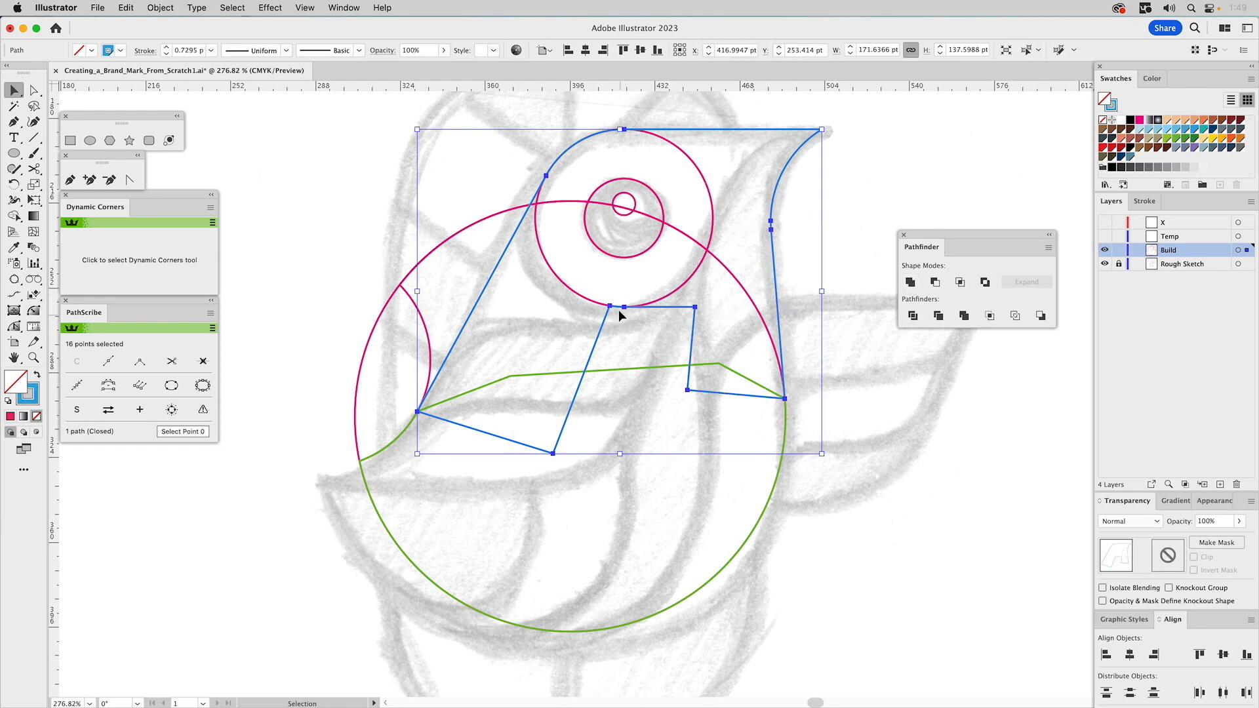
Remove the three anchor points of the blue shape that form the notch along the base of the head circle.
key(a)
drag(605, 301, 630, 313)
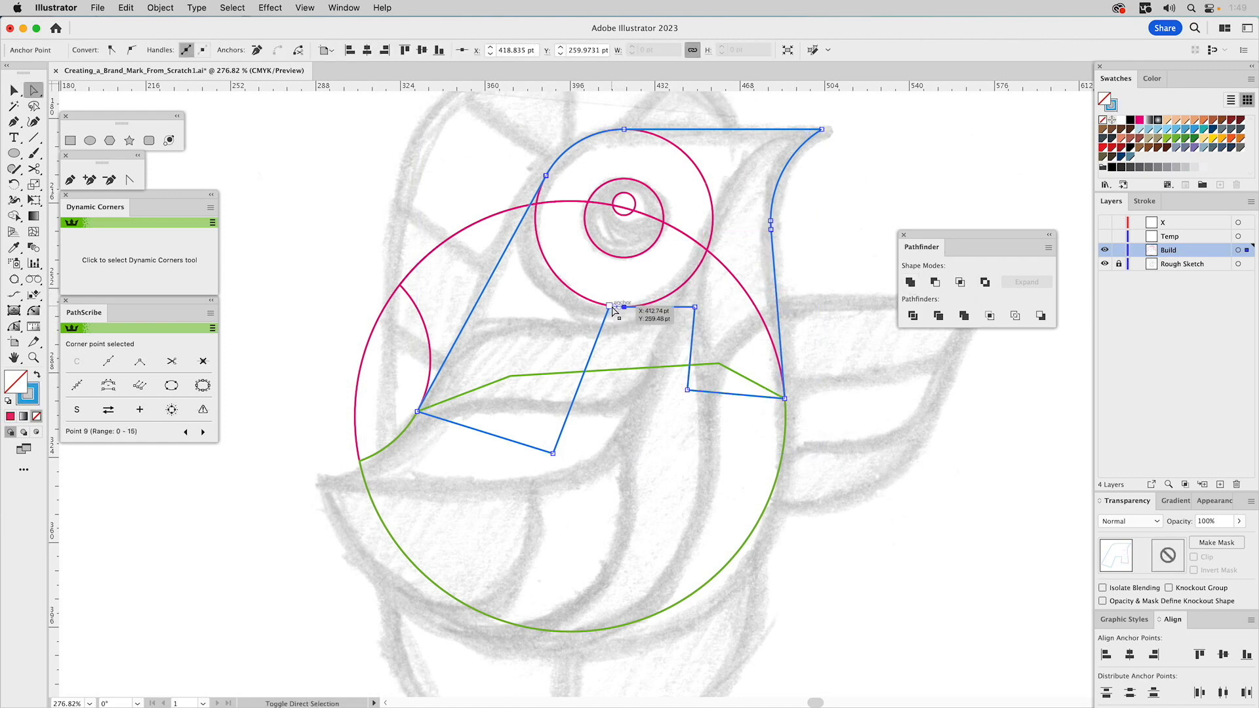
shift+click(695, 306)
click(261, 53)
key(v)
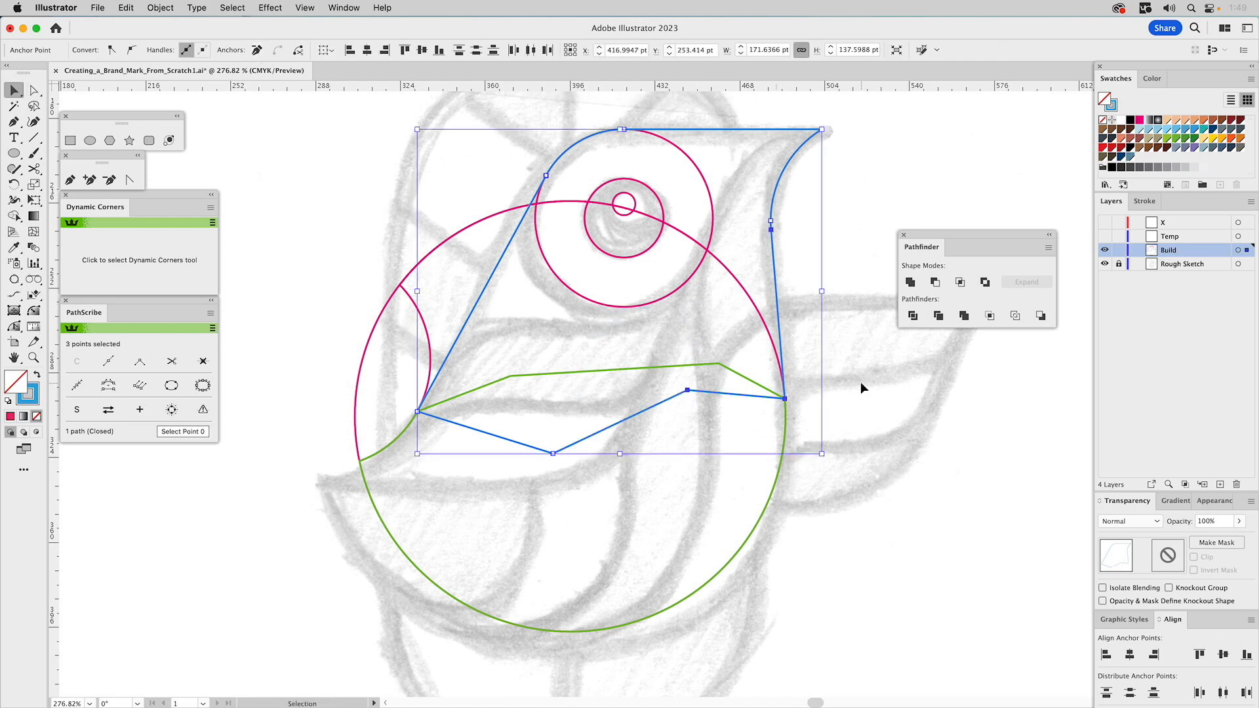
click(860, 382)
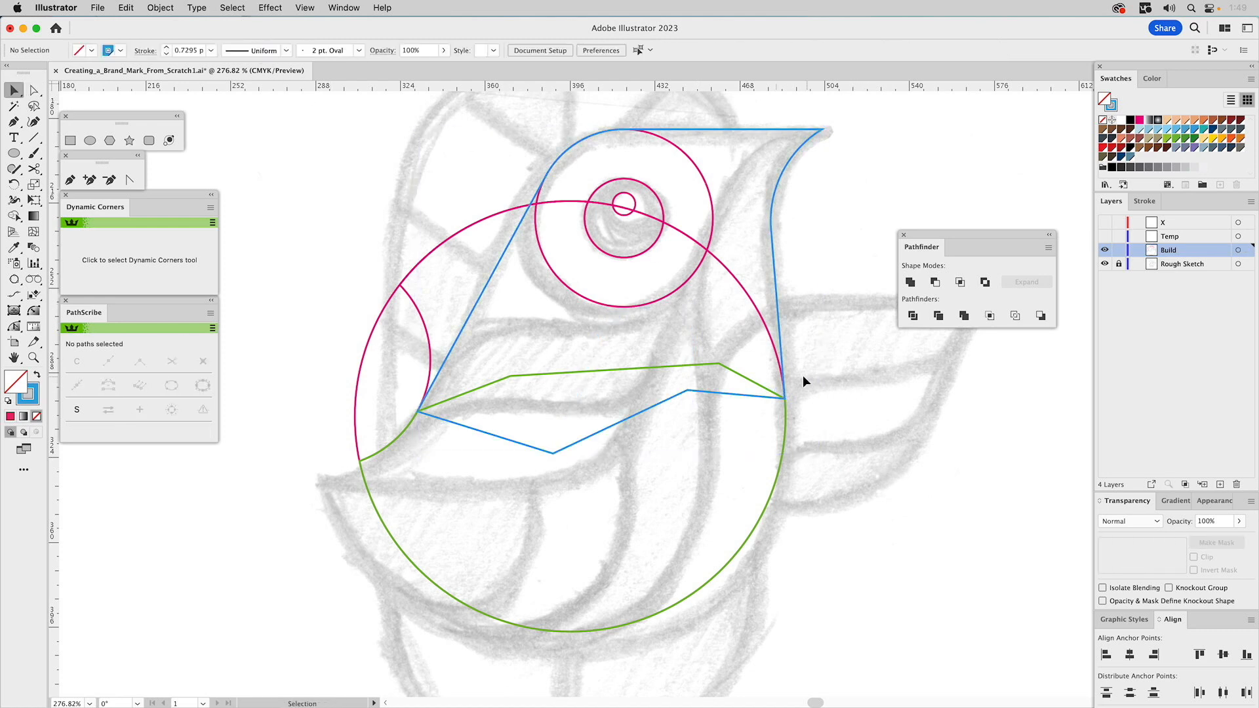
Unite the blue head shape with the green body shape into a single bird outline.
click(734, 373)
shift+click(720, 392)
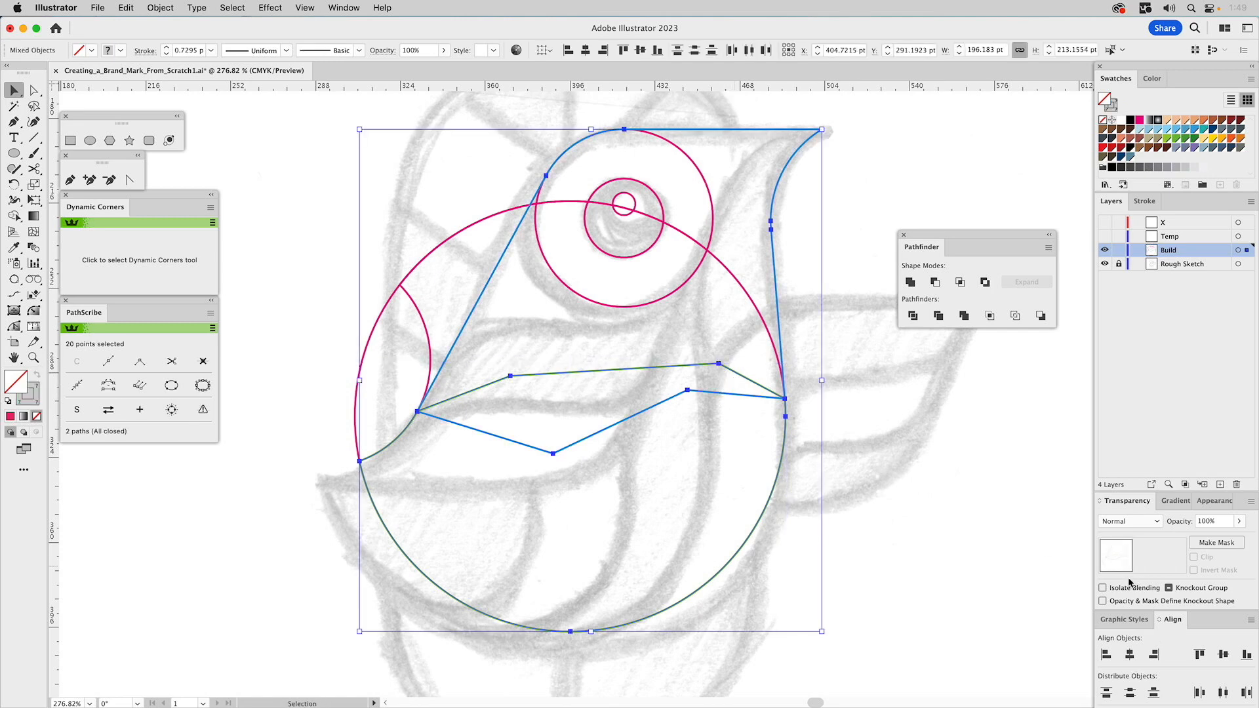
click(911, 283)
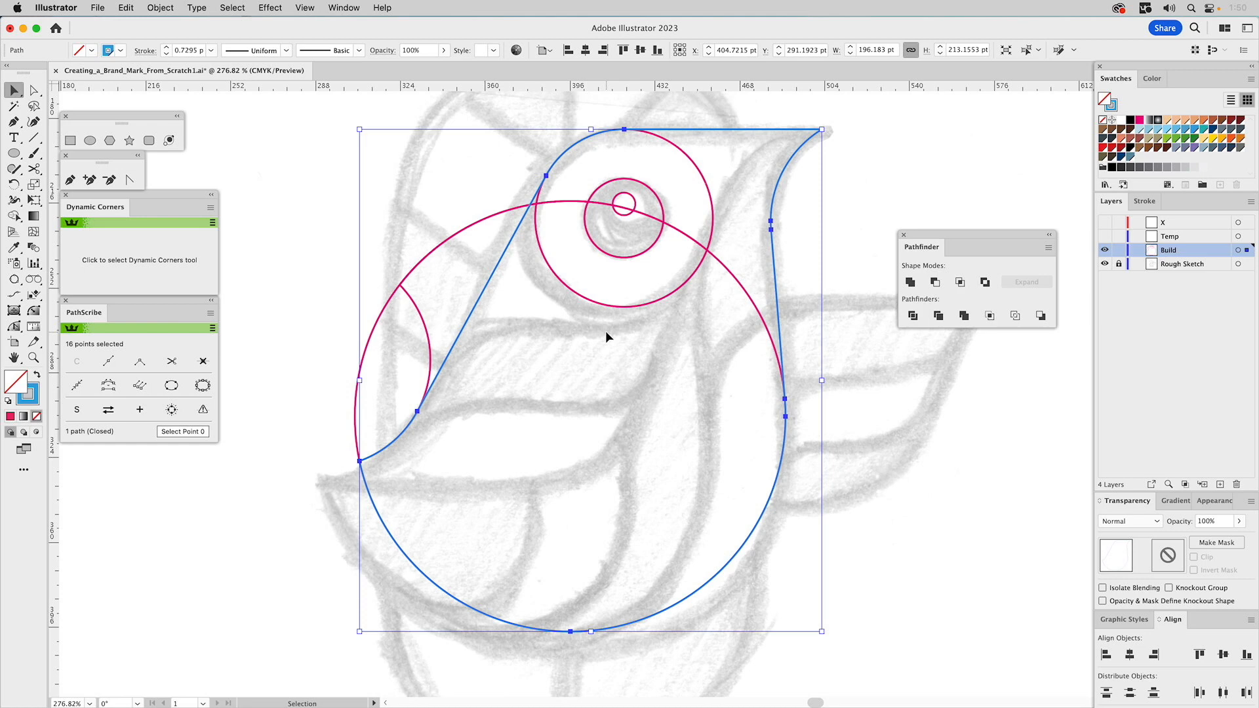
Review the Pathfinder options without changing them, and remove the redundant points from the united bird outline with PathScribe.
click(1049, 248)
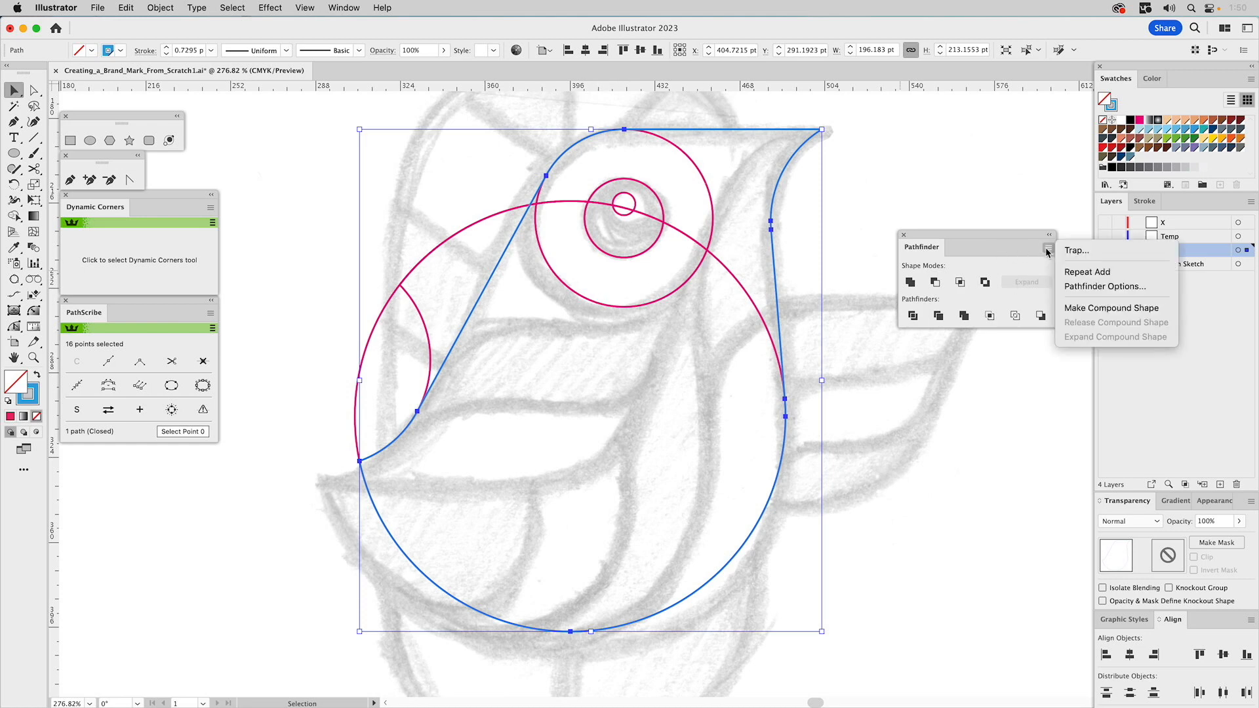
click(1094, 287)
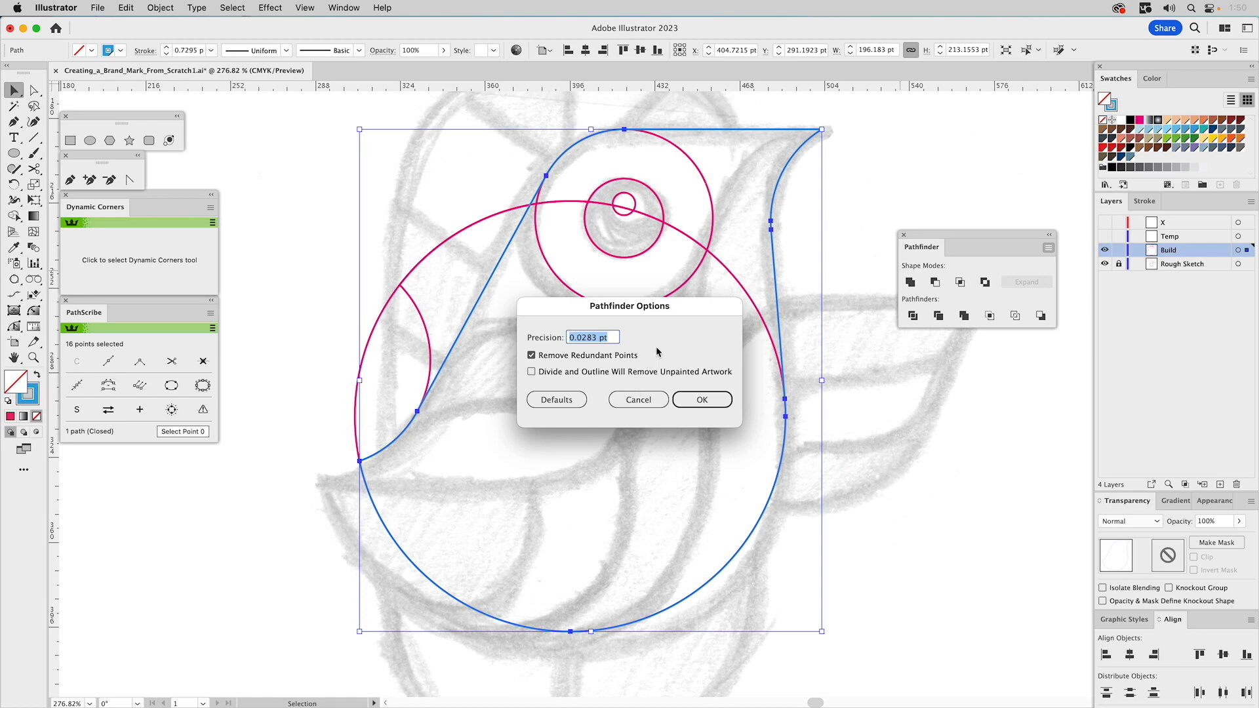
click(639, 400)
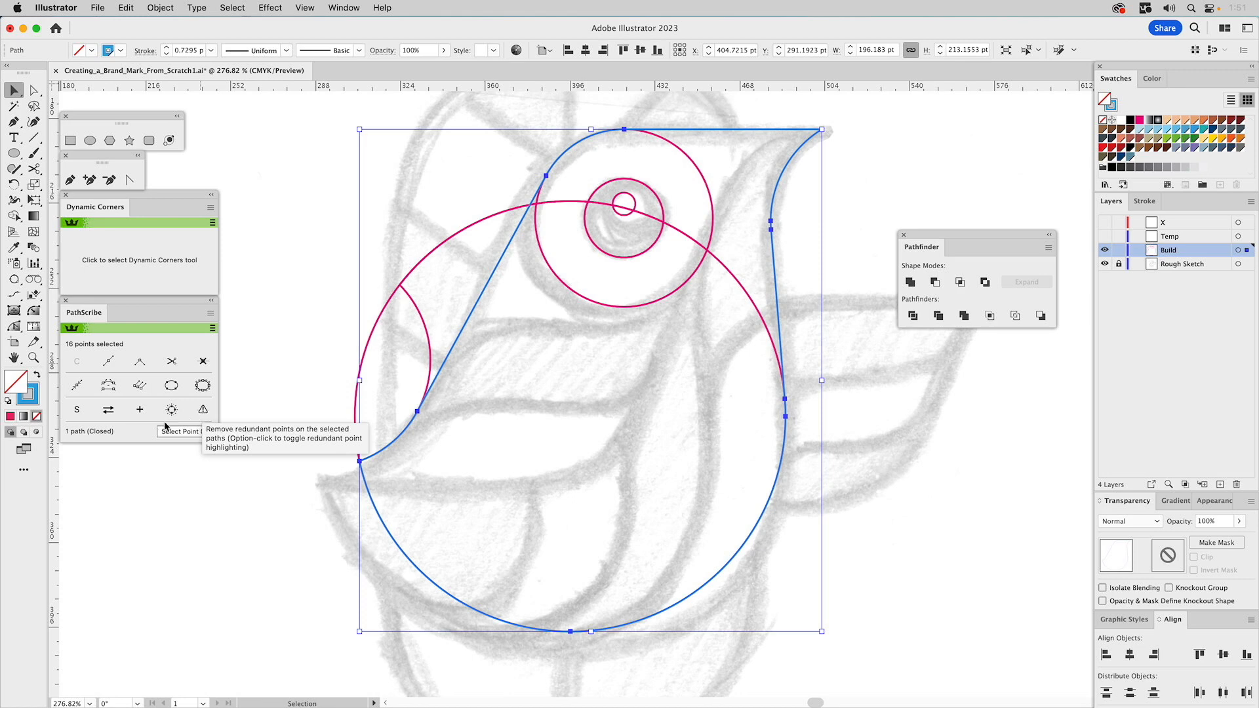
click(205, 411)
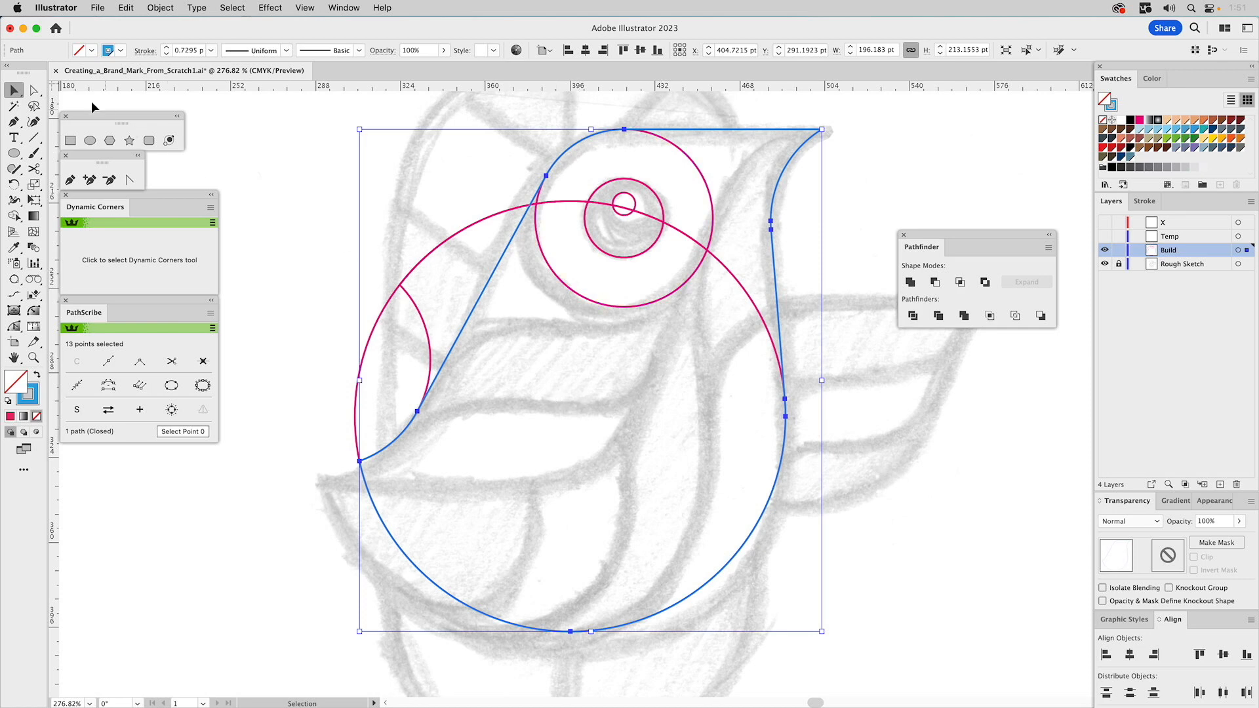
Draw a straight line about 72 pt long over the outline's tangent between beak and body, and move it clear of the bird's right side.
click(34, 137)
key(super+shift+a)
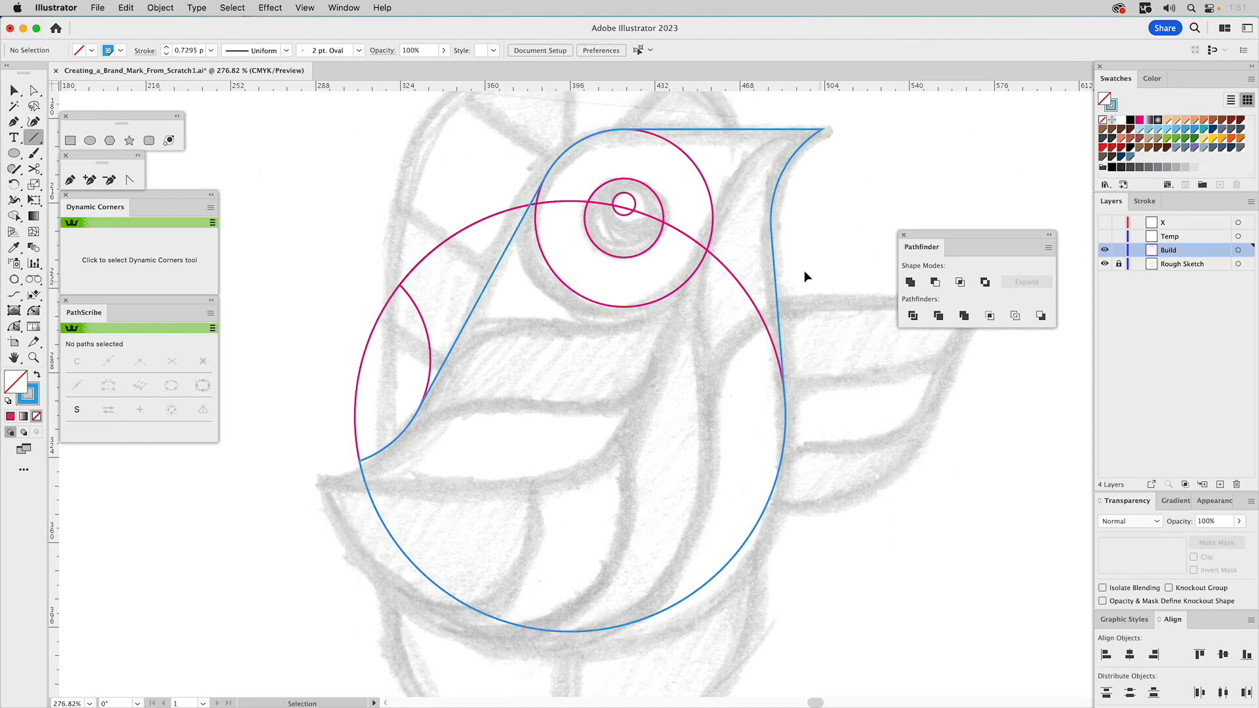
drag(771, 230, 785, 398)
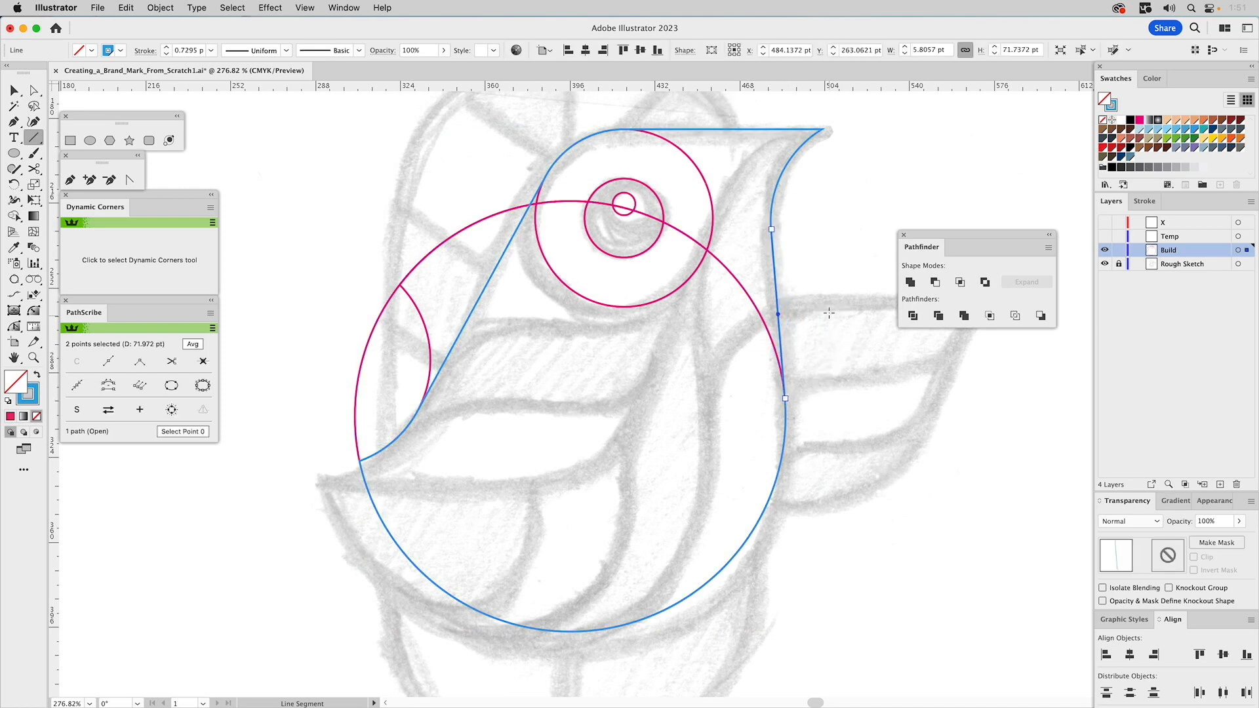
key(v)
click(822, 273)
drag(776, 261, 819, 264)
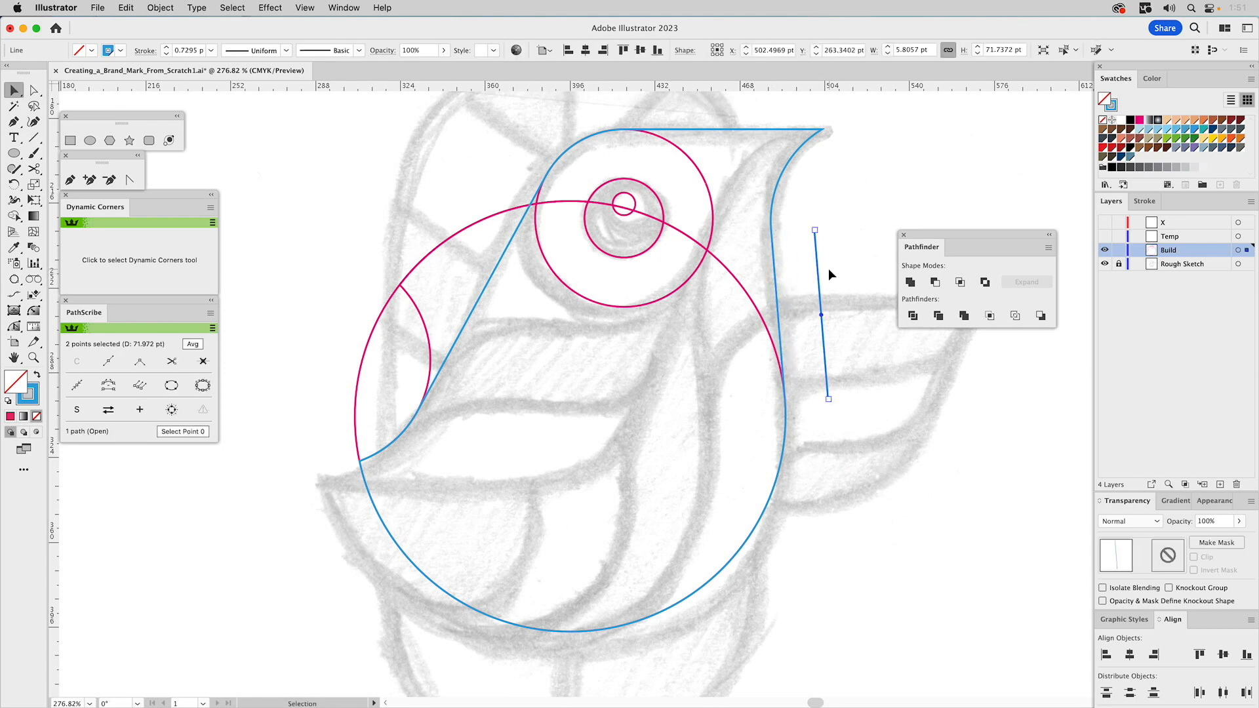
Scale the copied tangent line uniformly to twice its size and match its stroke to the blue outline with the Eyedropper.
click(35, 186)
double_click(35, 185)
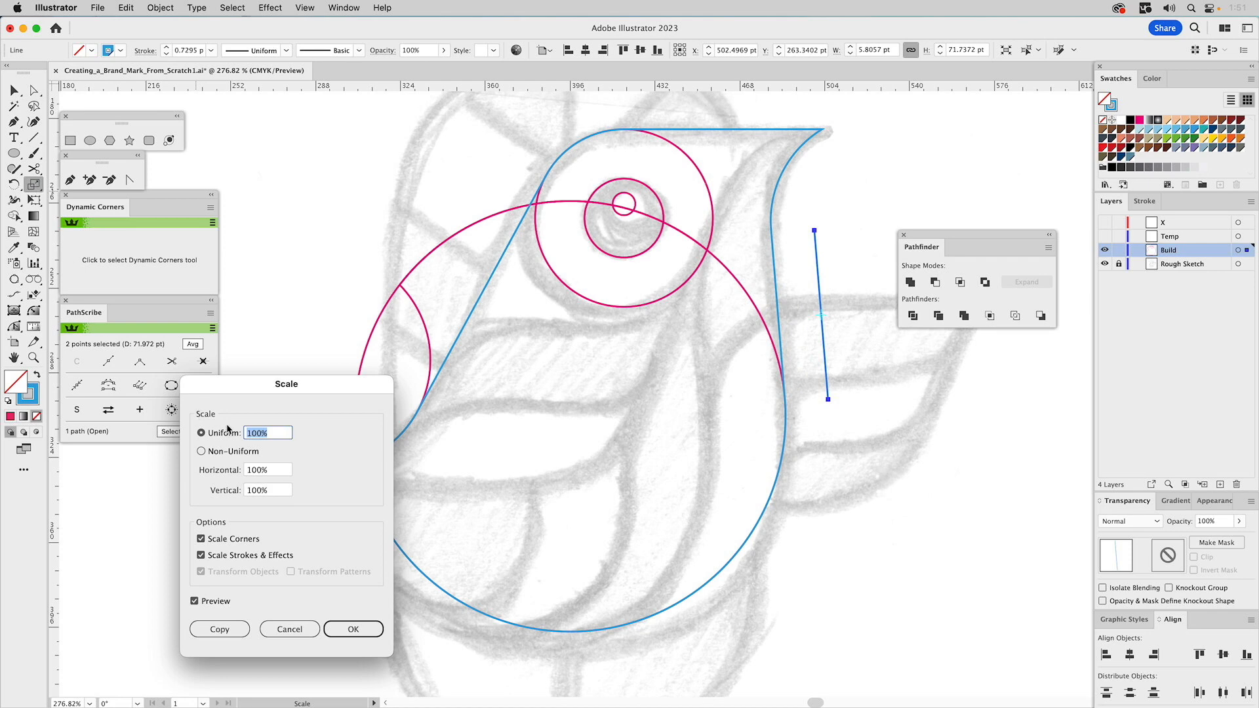
text(10)
click(342, 628)
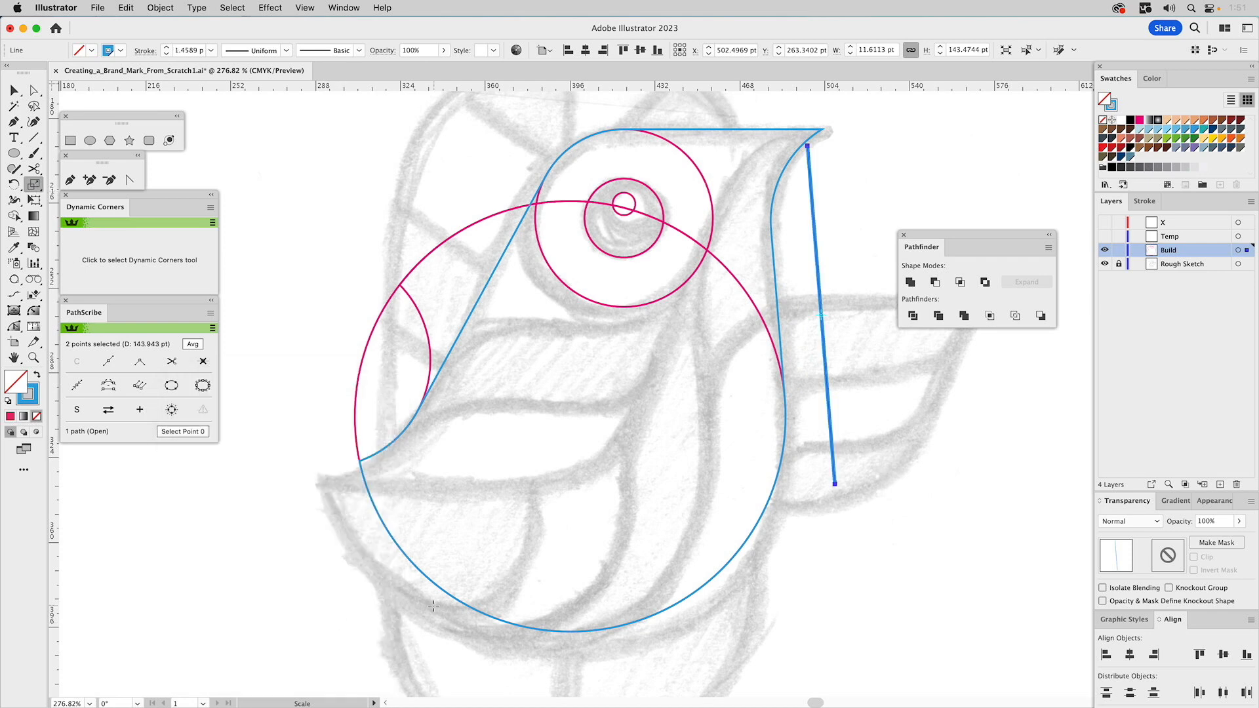
key(i)
click(777, 310)
Move the lengthened line over the bird's body, then set it aside to the right of the bird.
key(v)
click(859, 229)
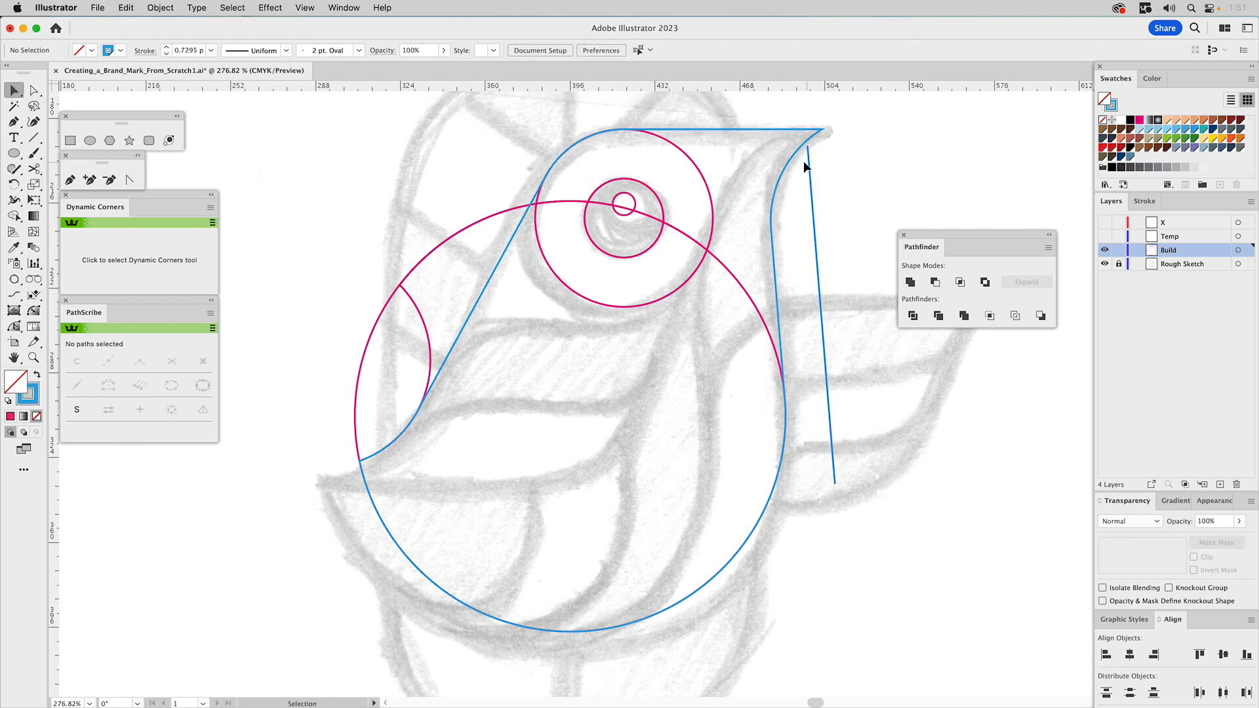
drag(811, 166, 737, 212)
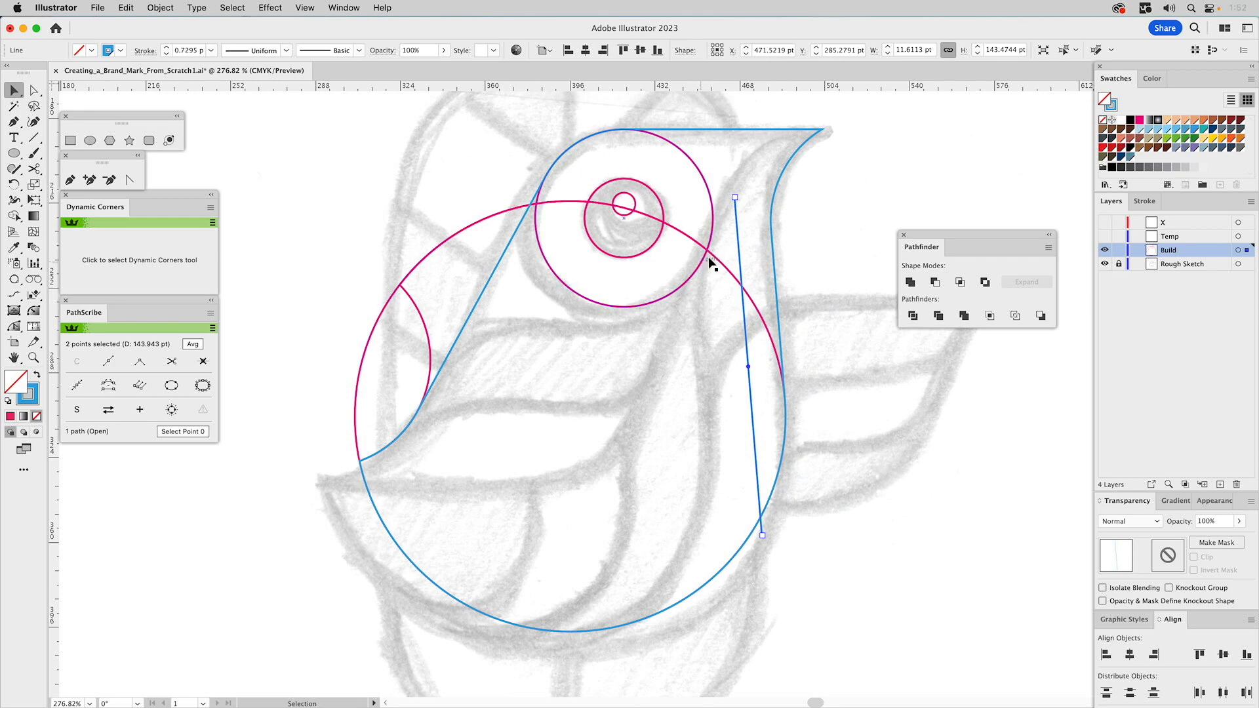
drag(740, 310, 840, 313)
Delete the leftover pink arc fragments that overlap the large body circle on its left side and along its top.
click(725, 267)
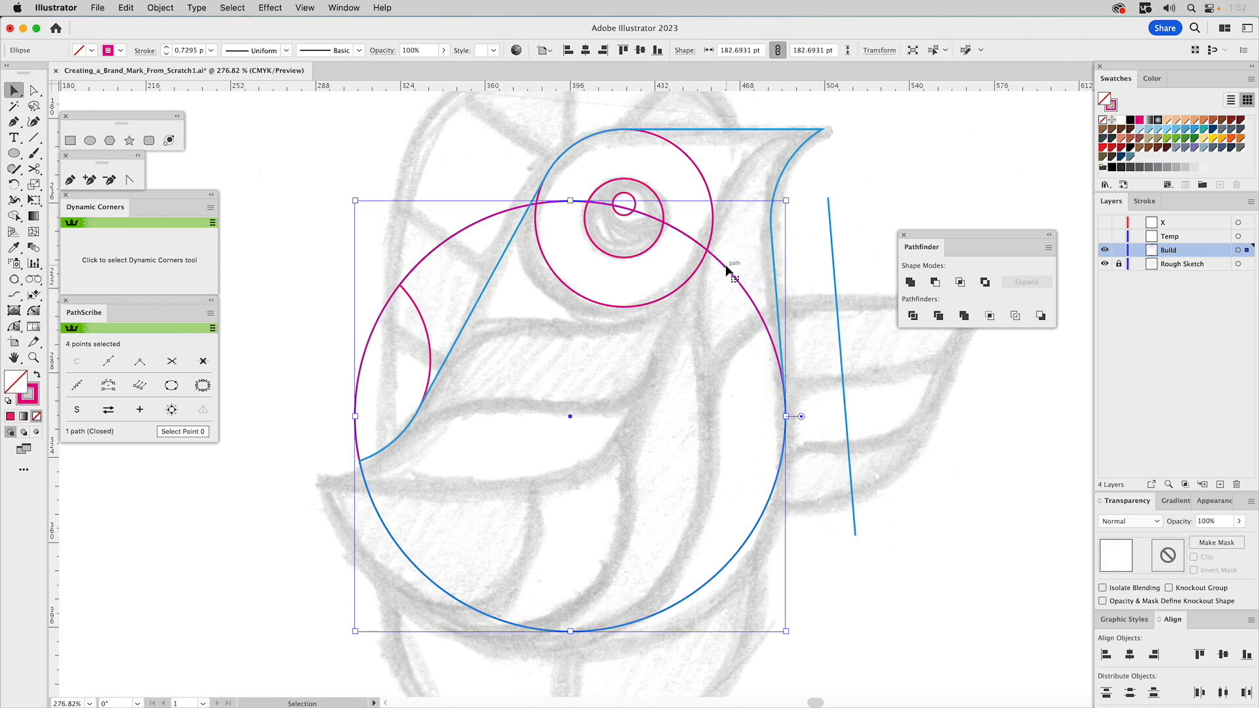
click(415, 303)
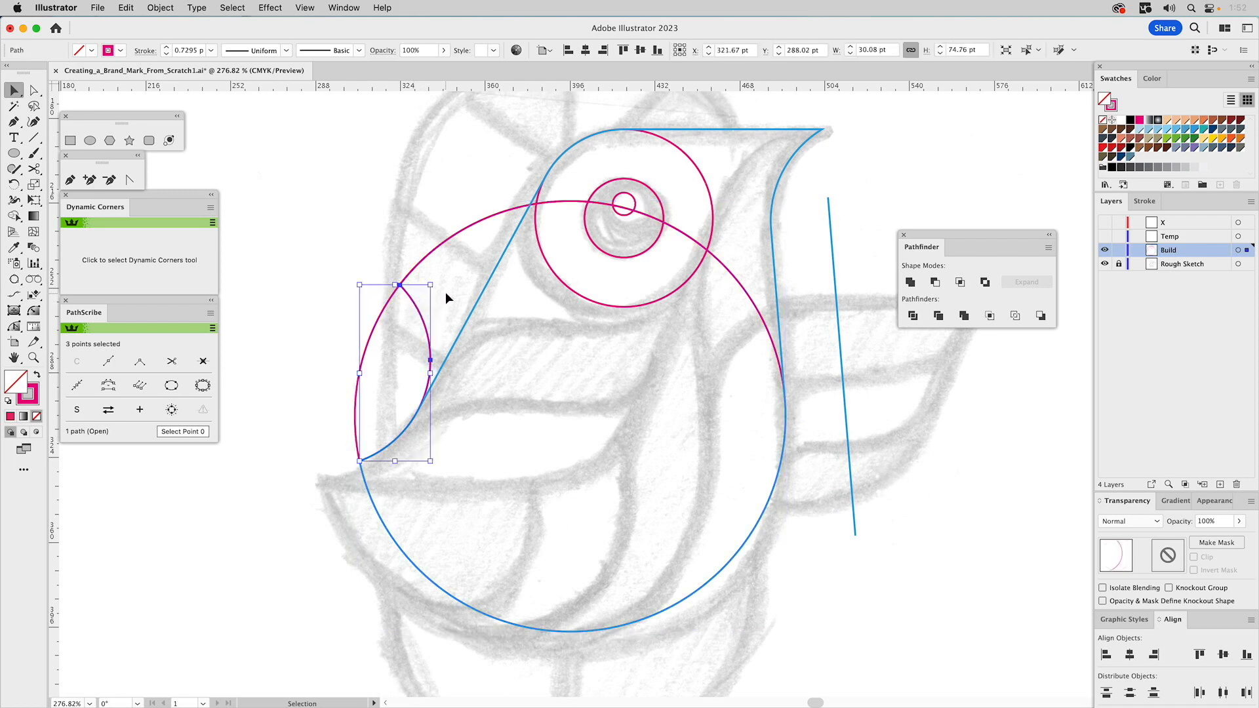
key(Delete)
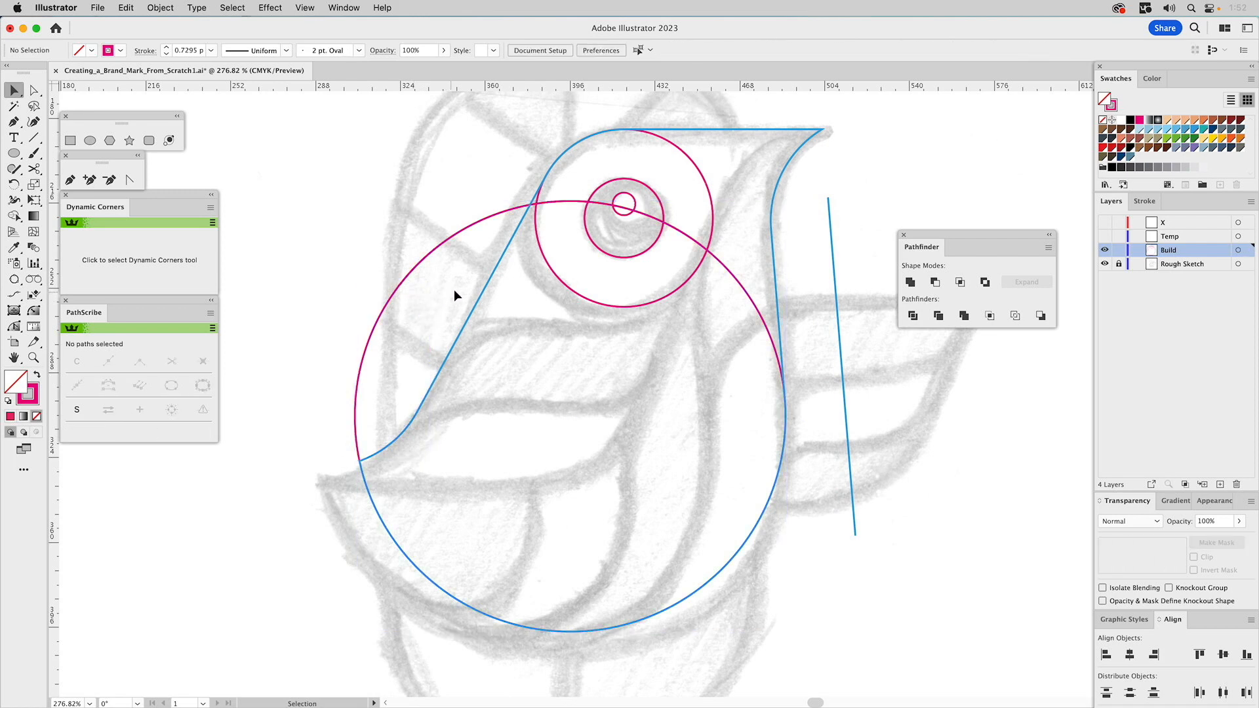
click(480, 223)
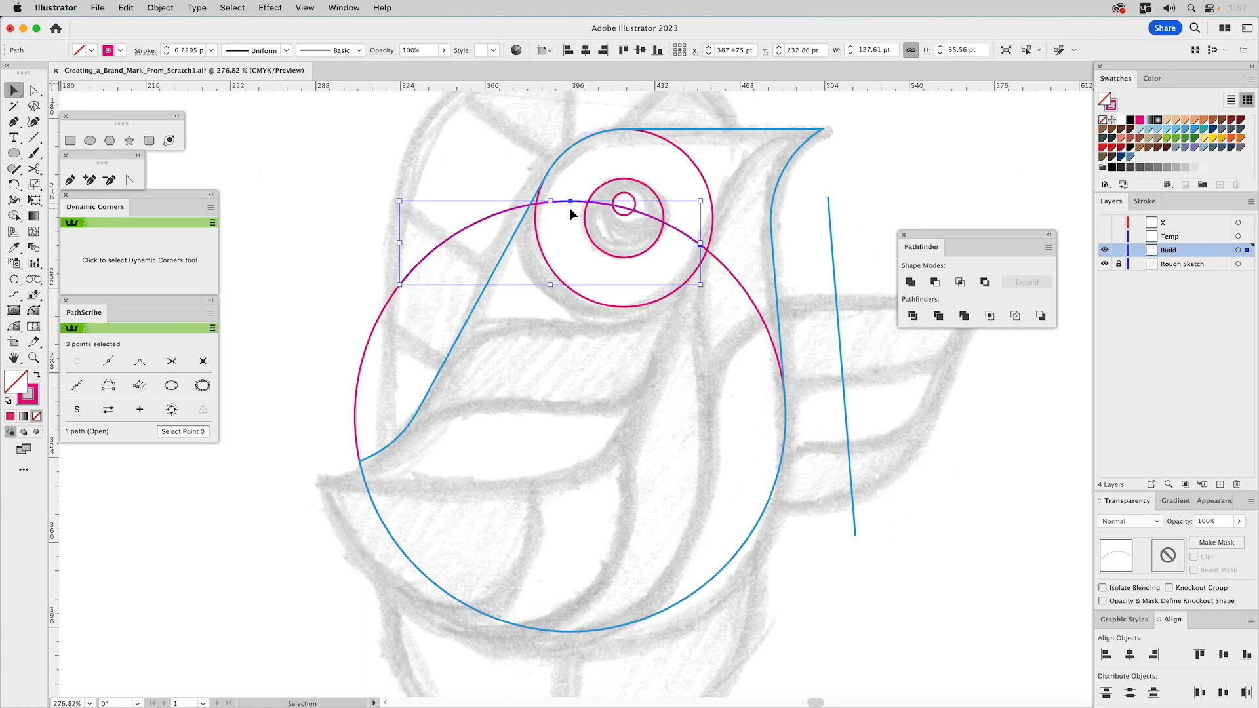
click(449, 251)
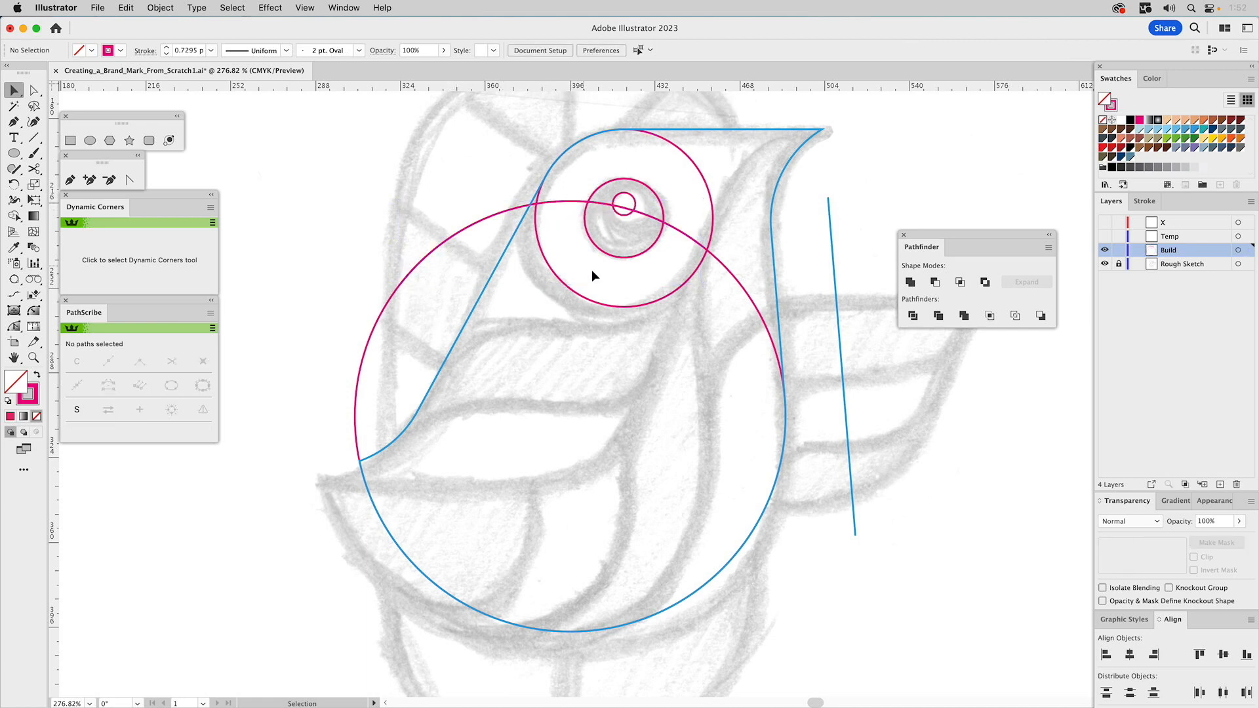
drag(724, 266, 698, 303)
key(super+z)
key(super+z)
key(super+z)
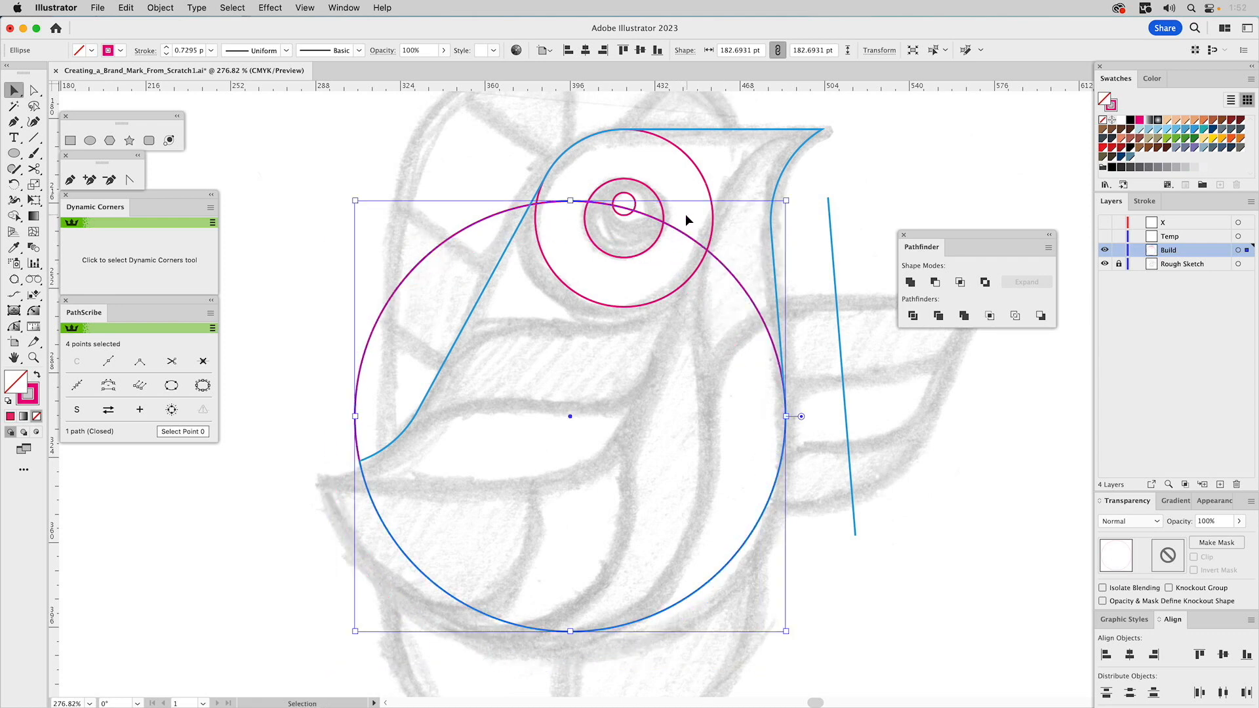
key(super+z)
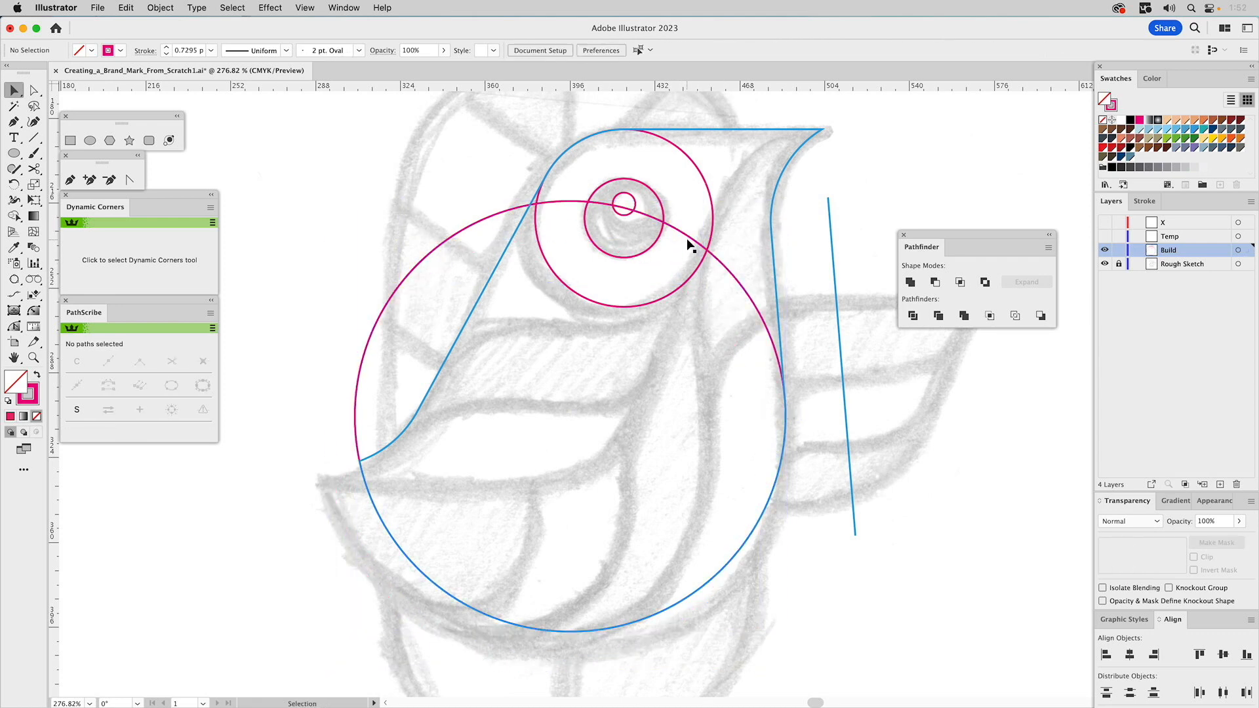
Scale a copy of the body circle to about 121 pt from its base, and draw a vertical tangent line about 131 pt long from the head circle.
click(687, 240)
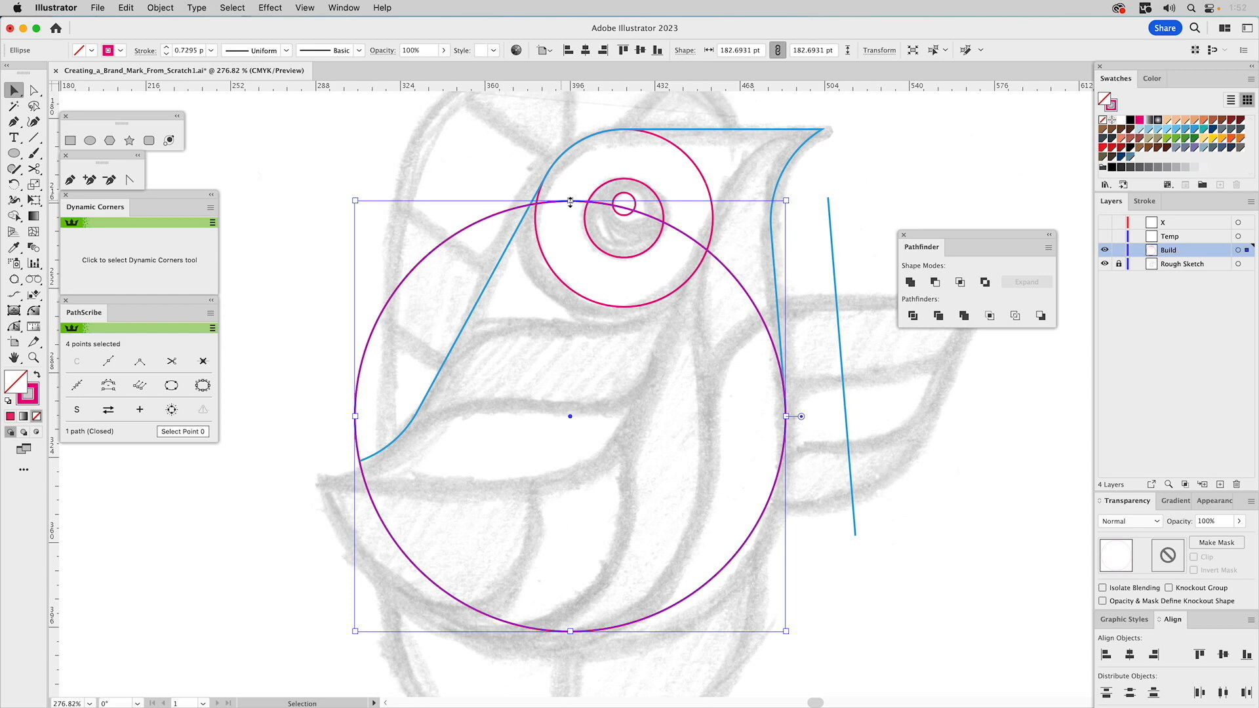
drag(570, 202, 573, 348)
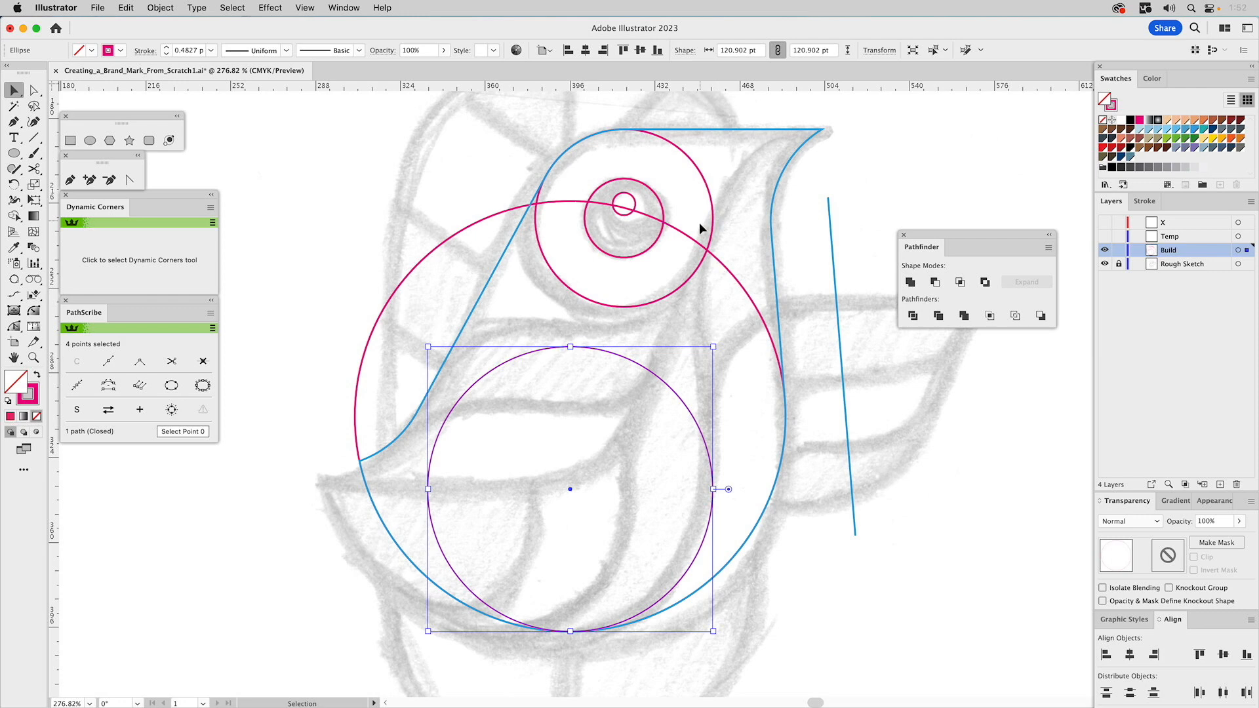
click(32, 137)
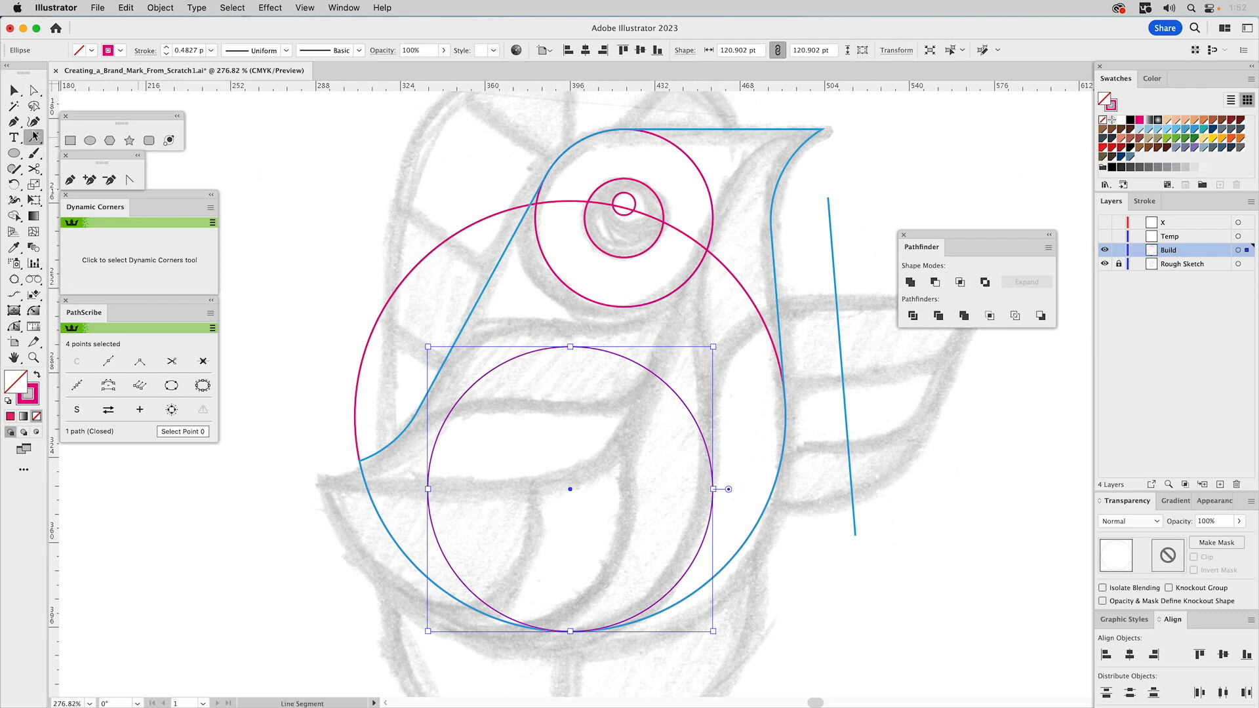
drag(713, 217, 713, 527)
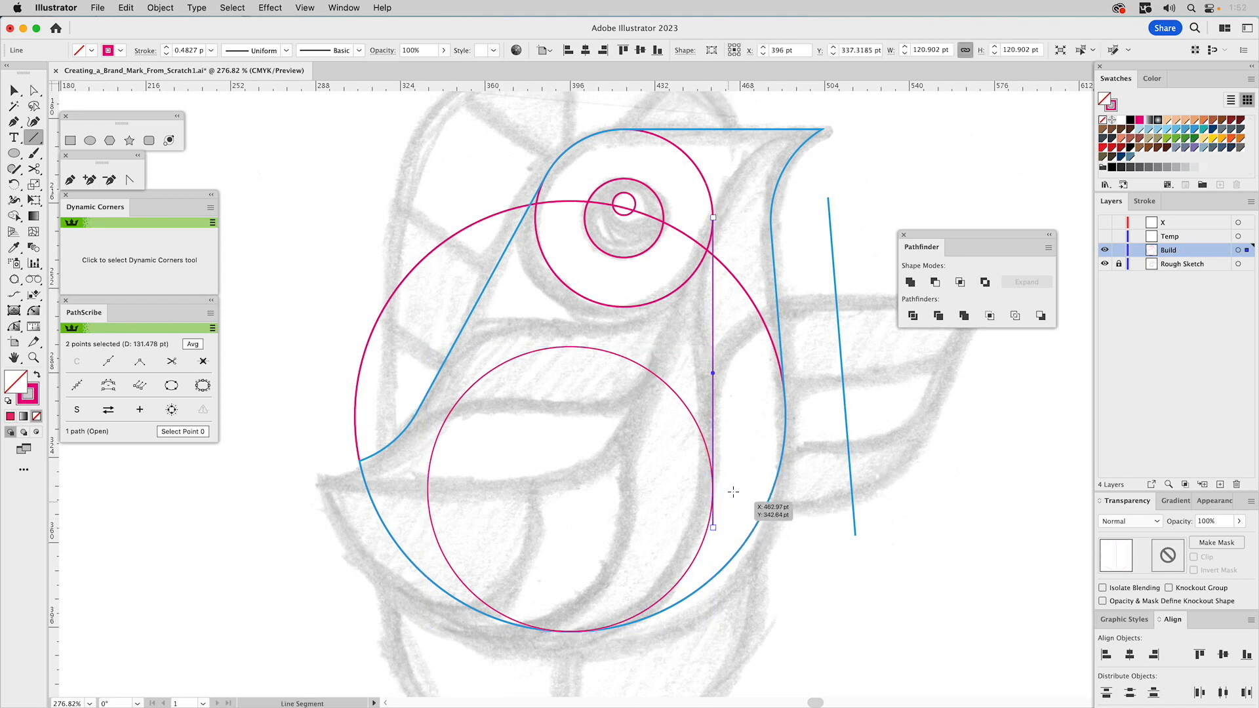
key(v)
click(733, 451)
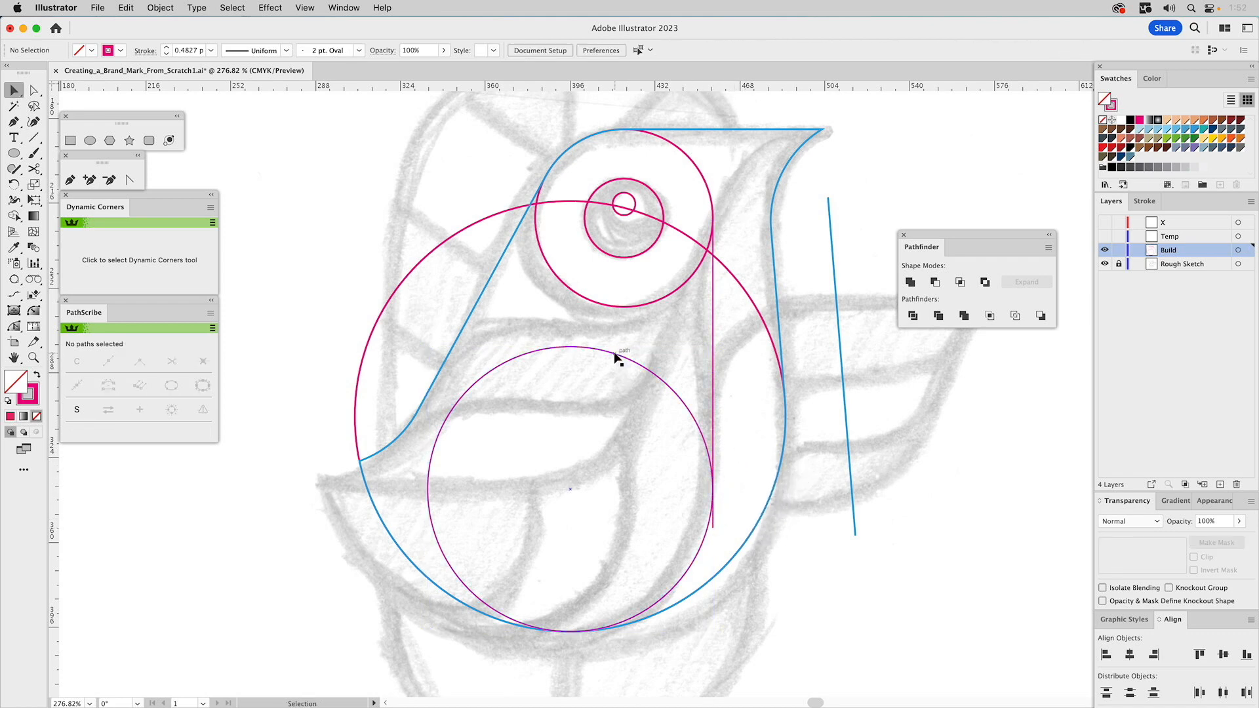
Resize the smaller body circle to about 121 pt so it touches the vertical line and the base of the blue outline.
click(583, 348)
drag(570, 348, 570, 370)
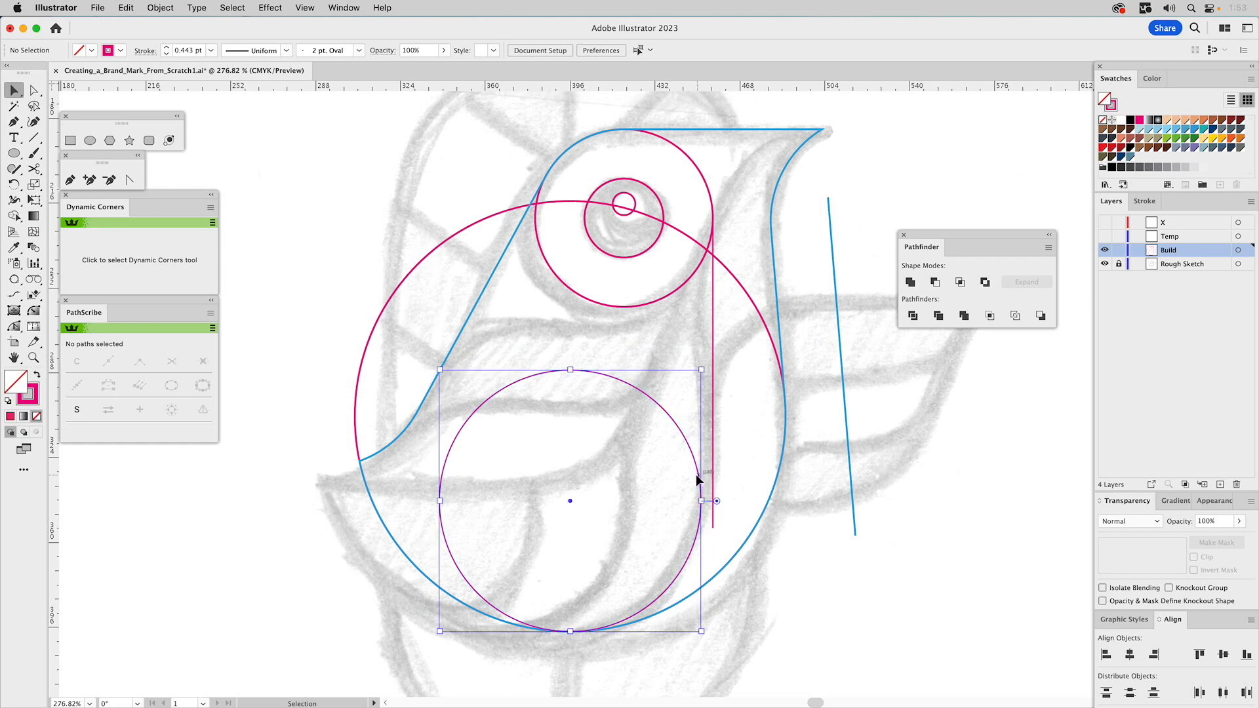
drag(702, 501, 714, 501)
click(588, 616)
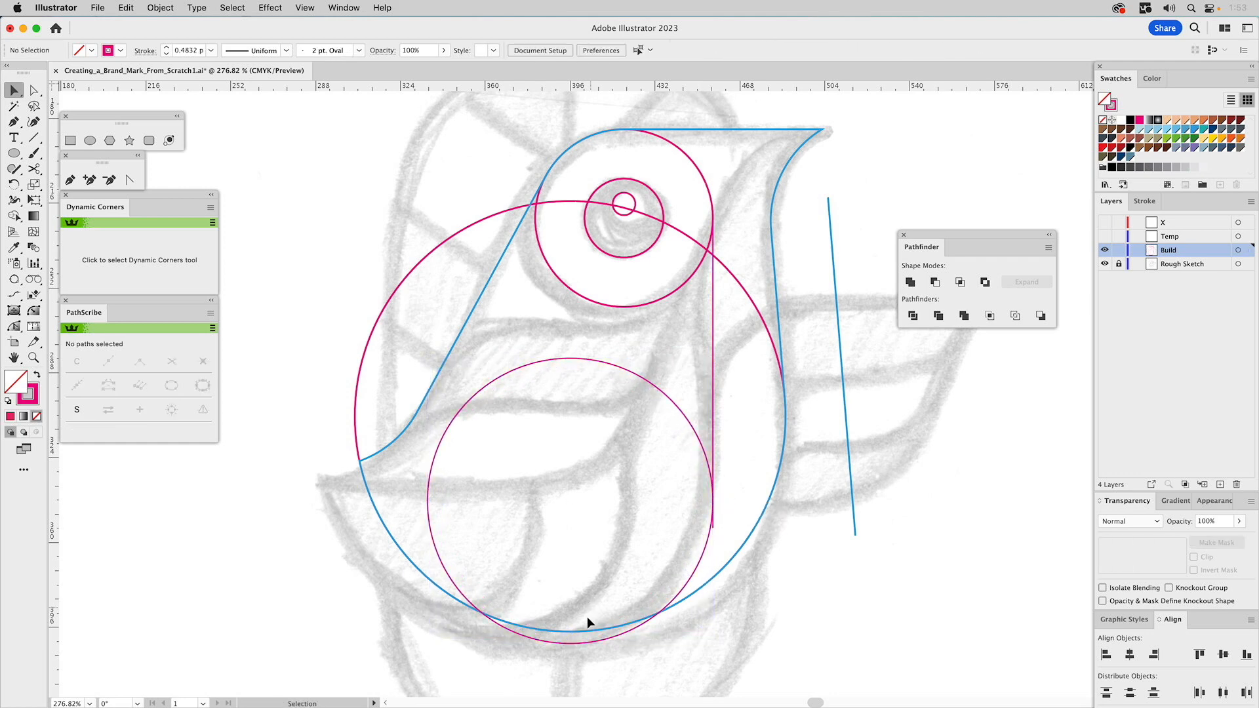
drag(569, 642, 569, 631)
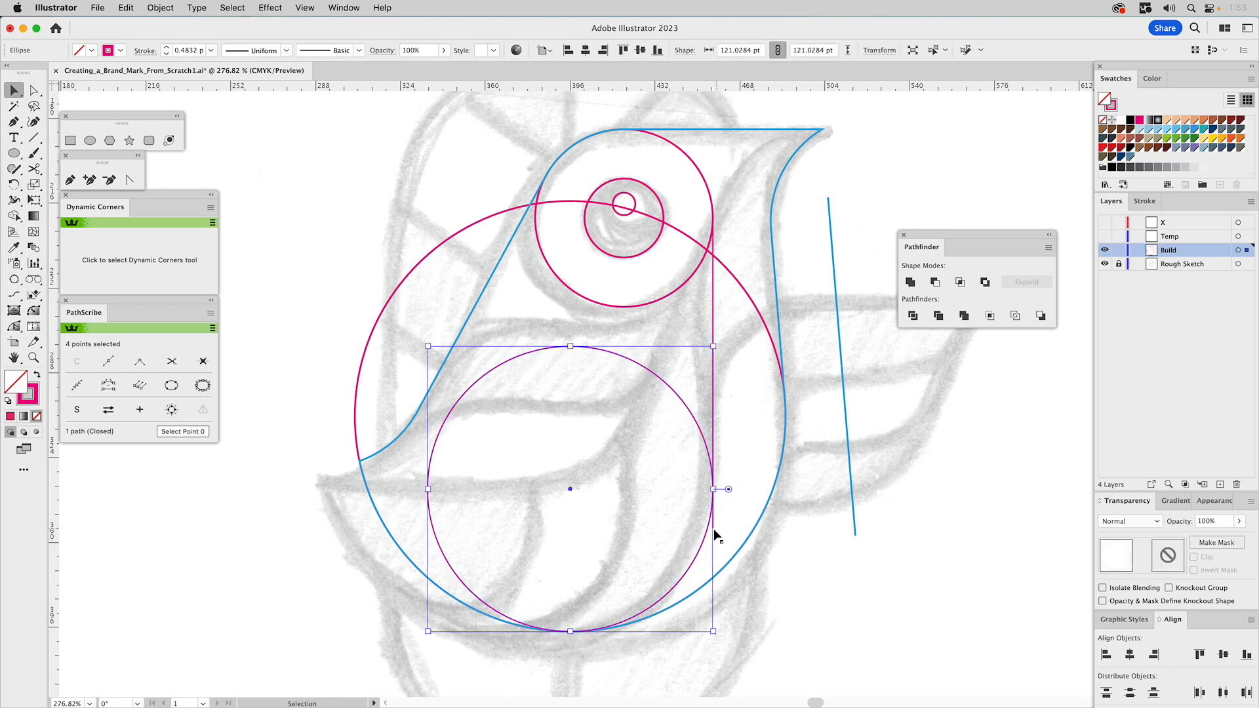
Cut the smaller circle with the Scissors at its right and bottom anchors and delete everything except the lower-right quarter arc.
key(a)
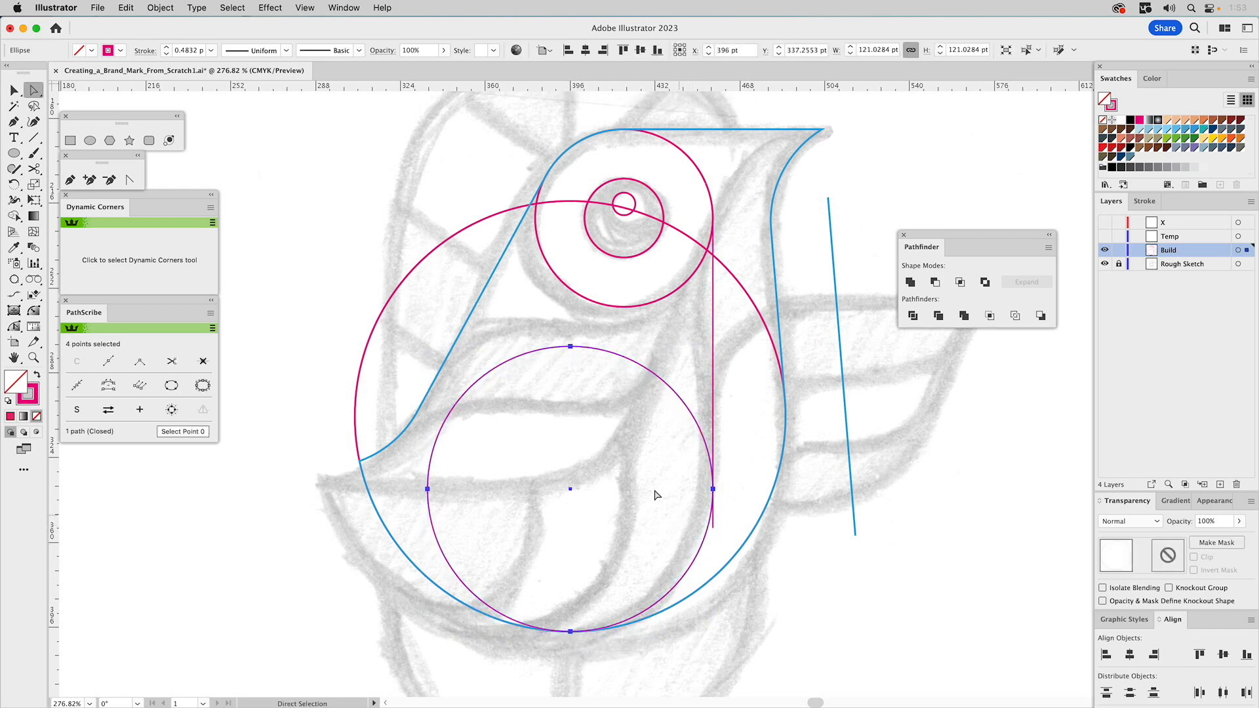
click(36, 170)
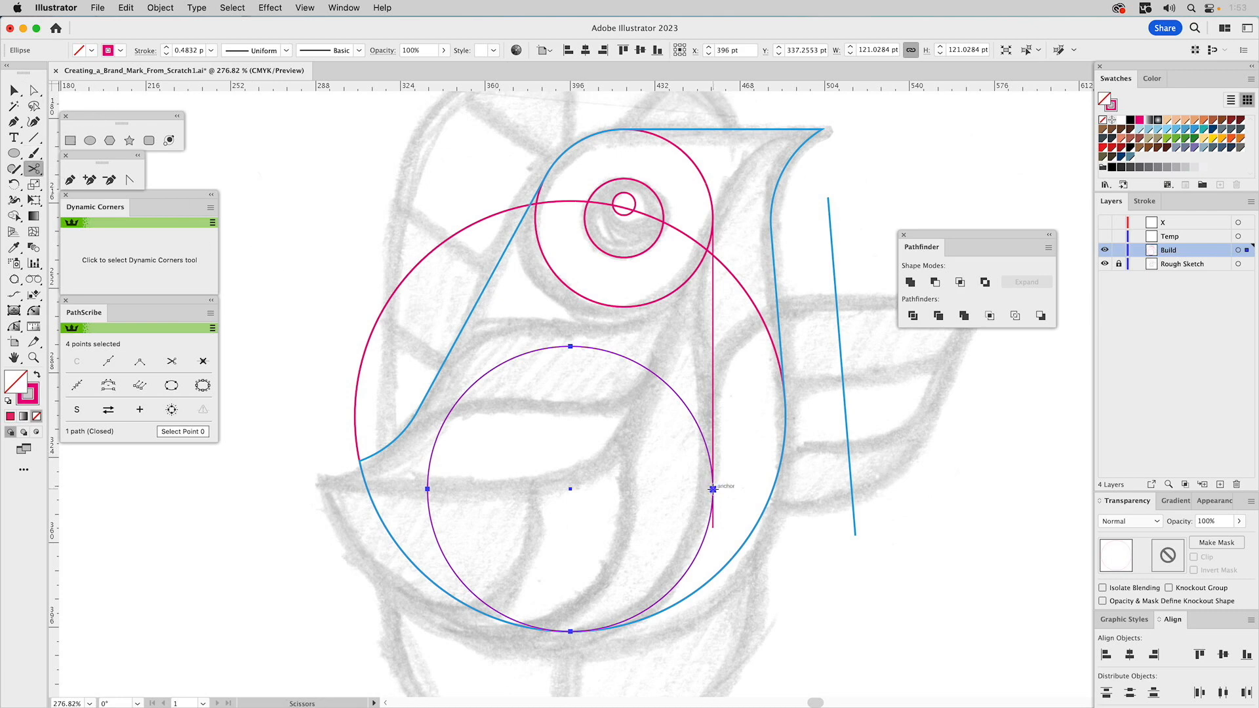
click(713, 488)
click(570, 632)
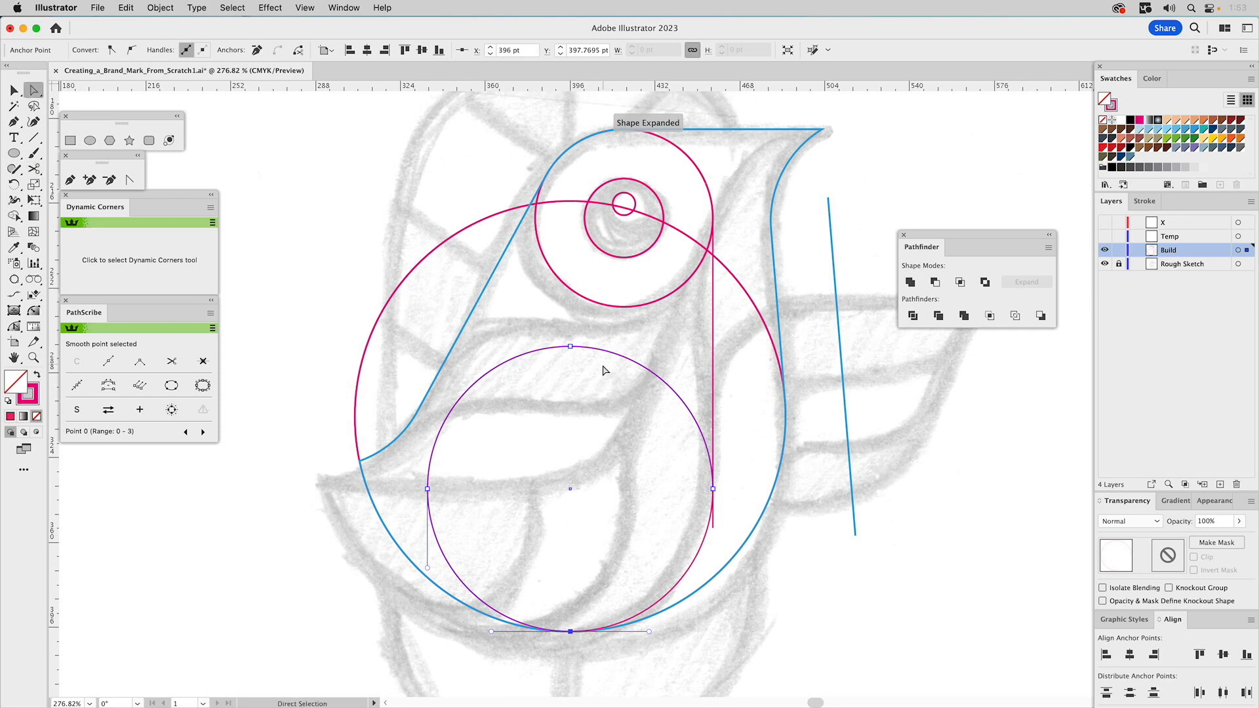
key(a)
key(Delete)
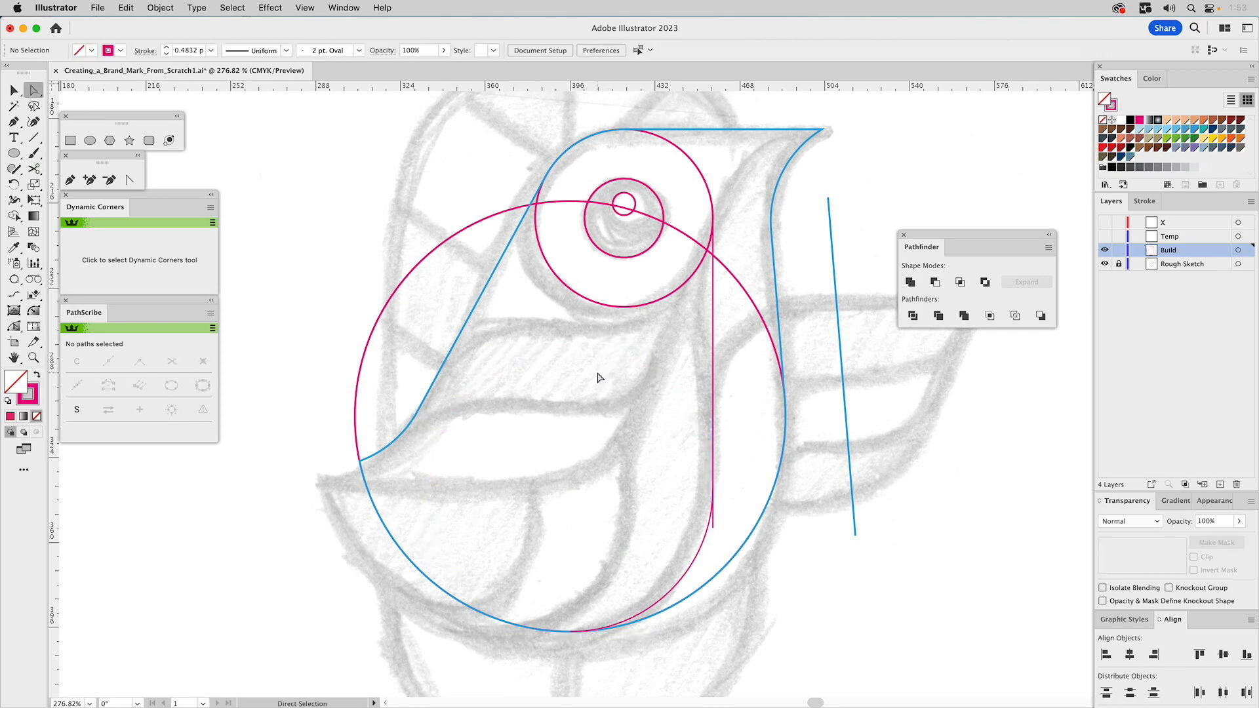
Shorten the vertical line to the upper end of the quarter arc and join the two paths.
drag(714, 527, 700, 498)
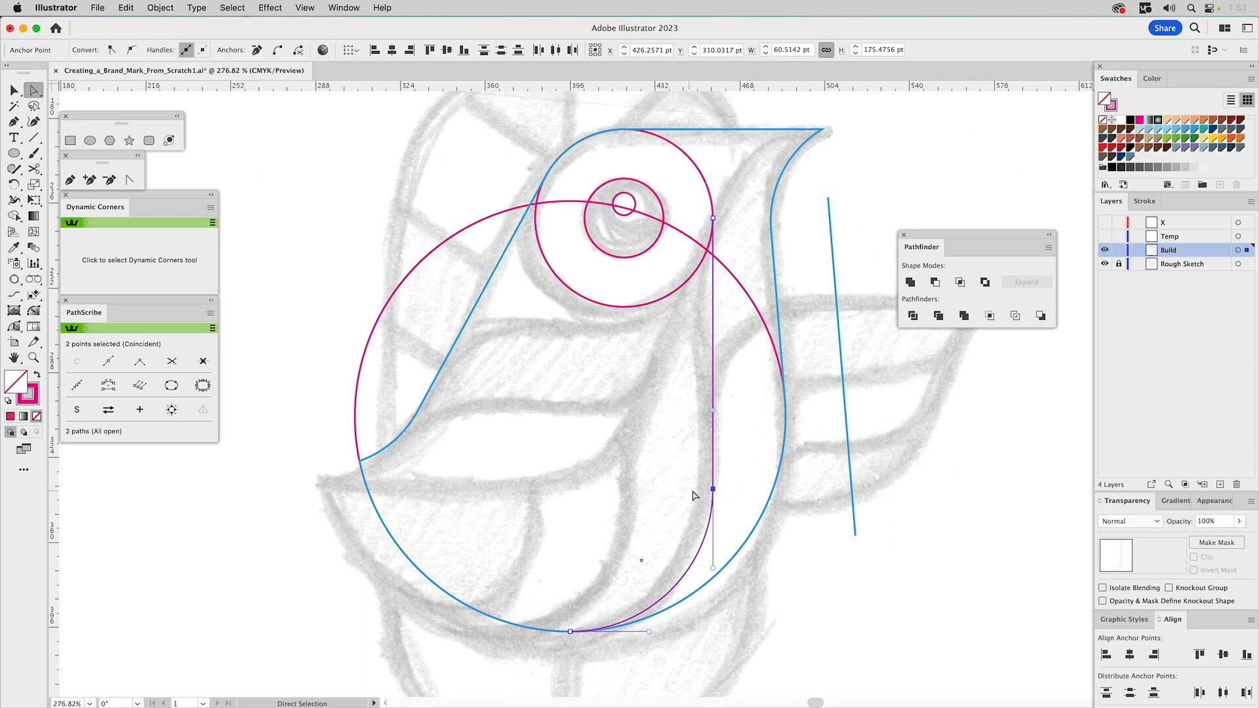
key(super)
key(super+j)
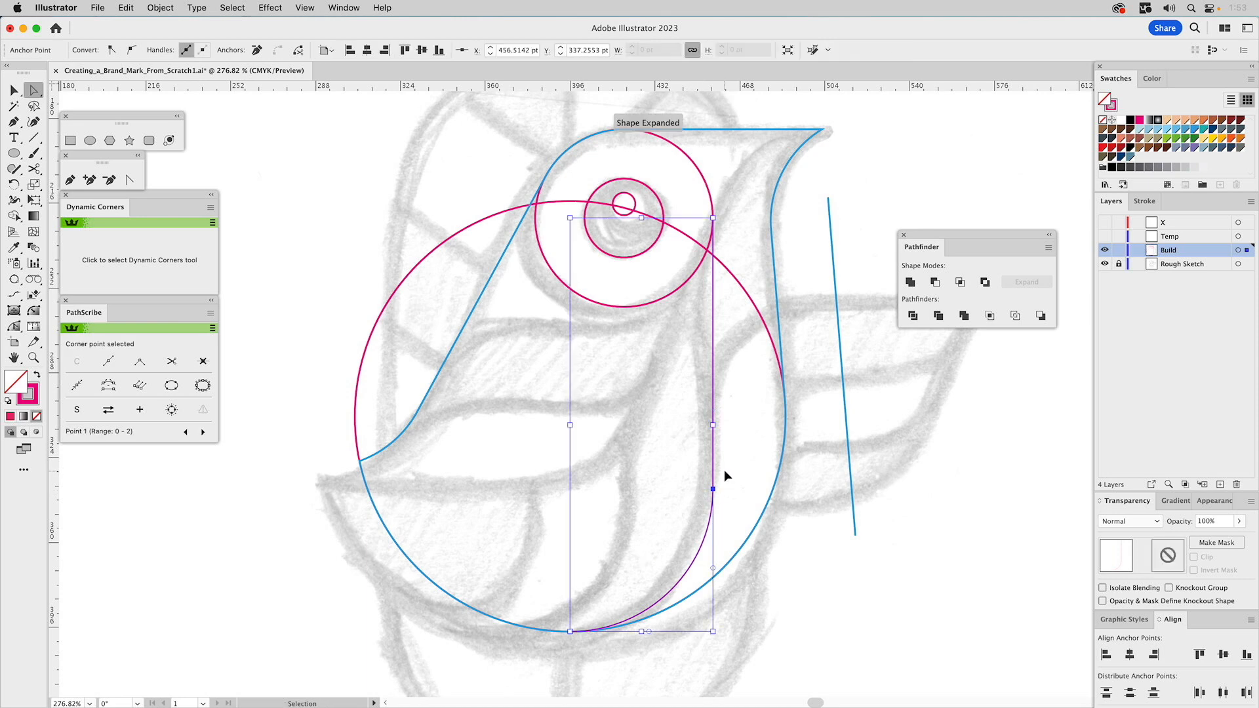
click(727, 475)
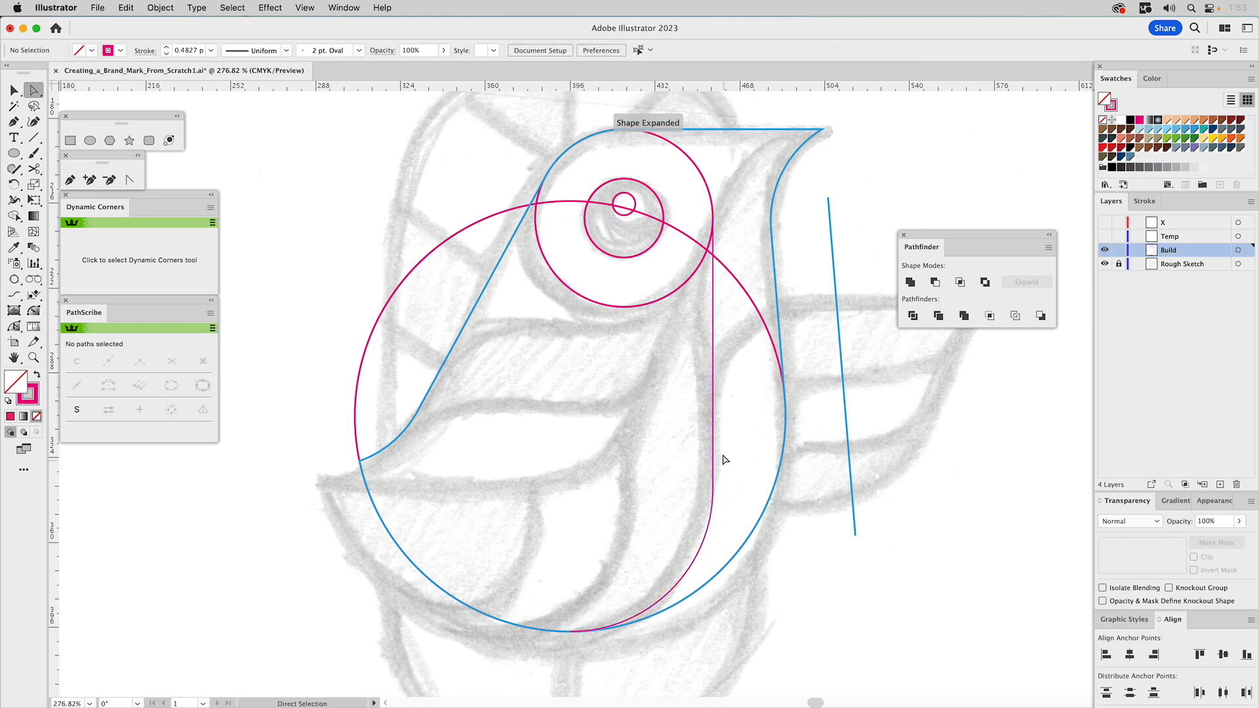
Extend the joined path's upper end to the bird's top edge and continue it with a horizontal Pen segment to the beak tip.
click(715, 281)
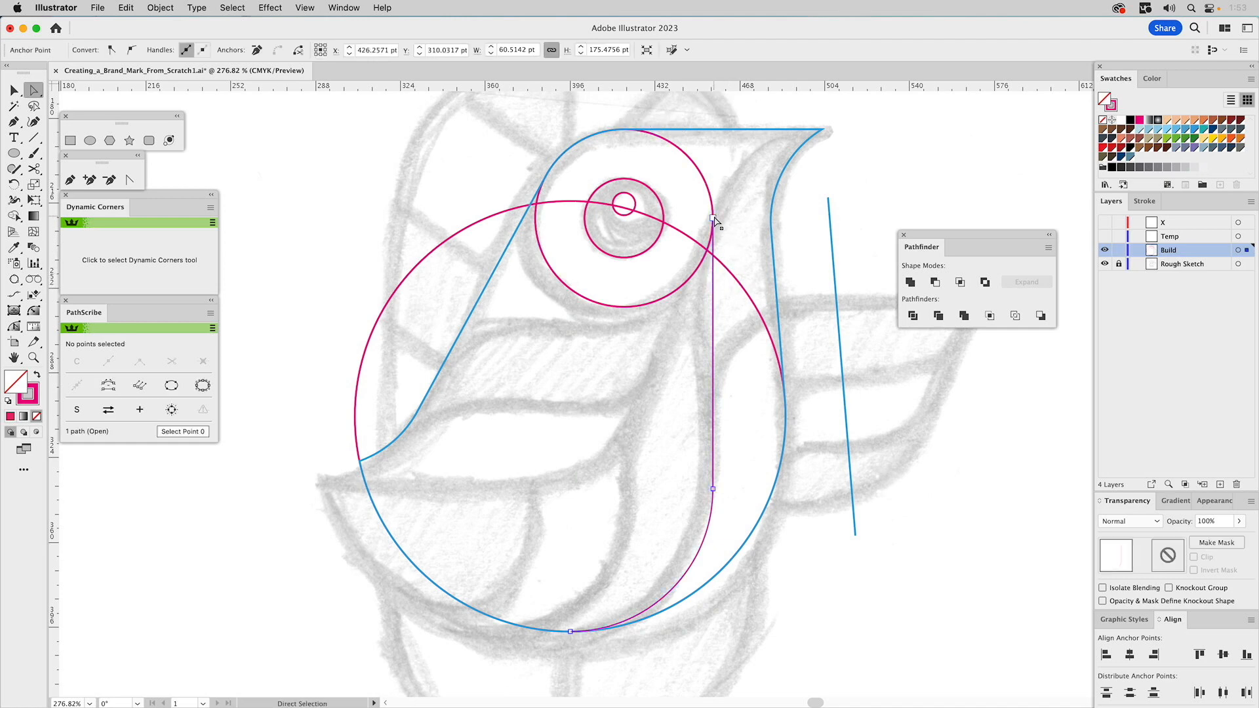
drag(714, 218, 714, 129)
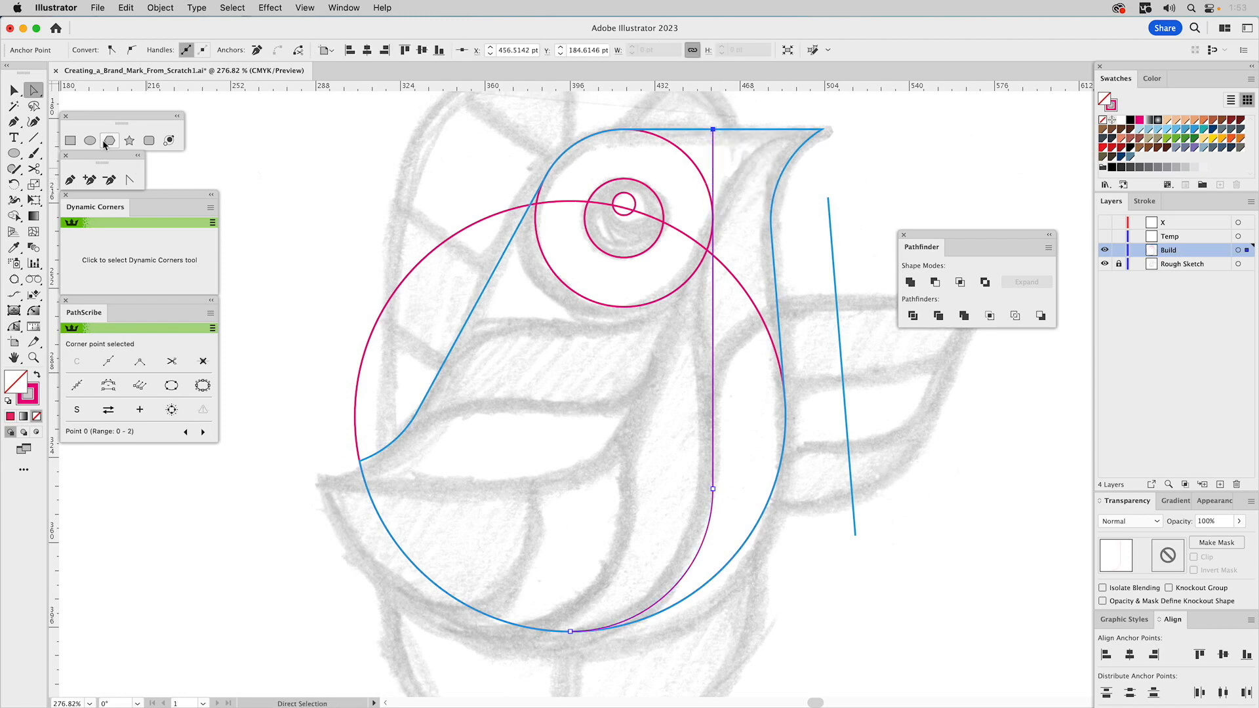
click(74, 178)
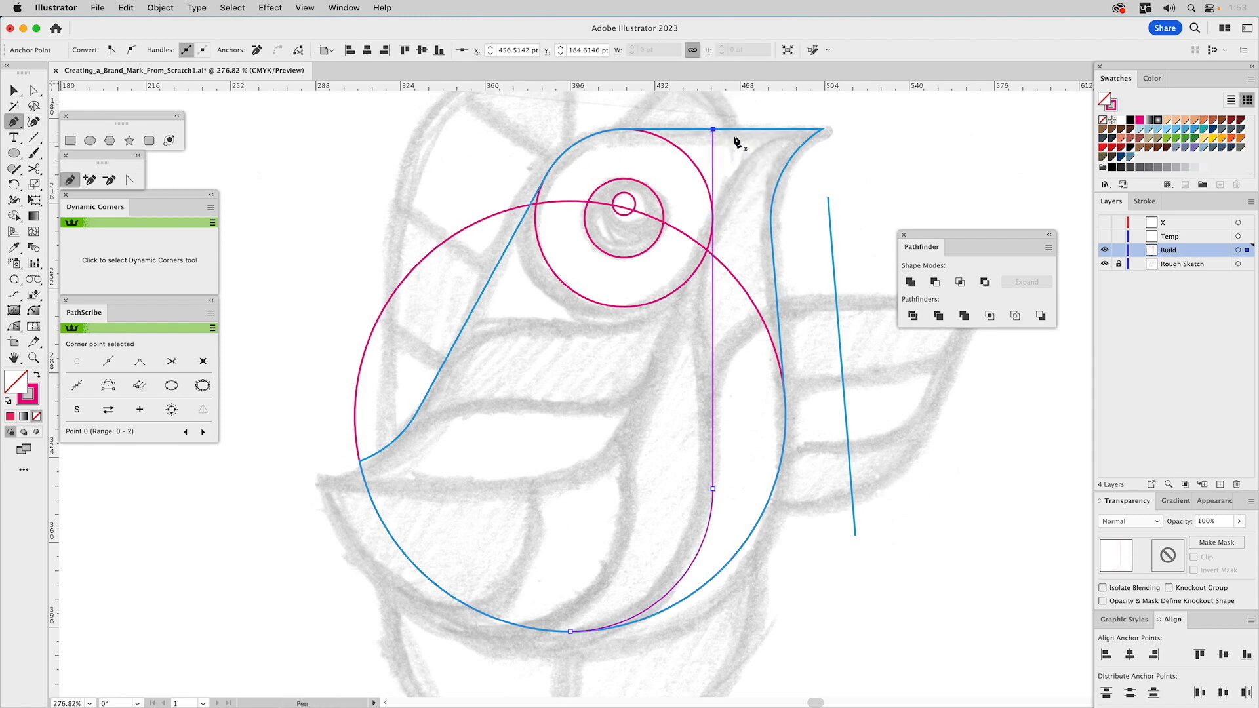
click(714, 130)
click(823, 130)
super+click(846, 160)
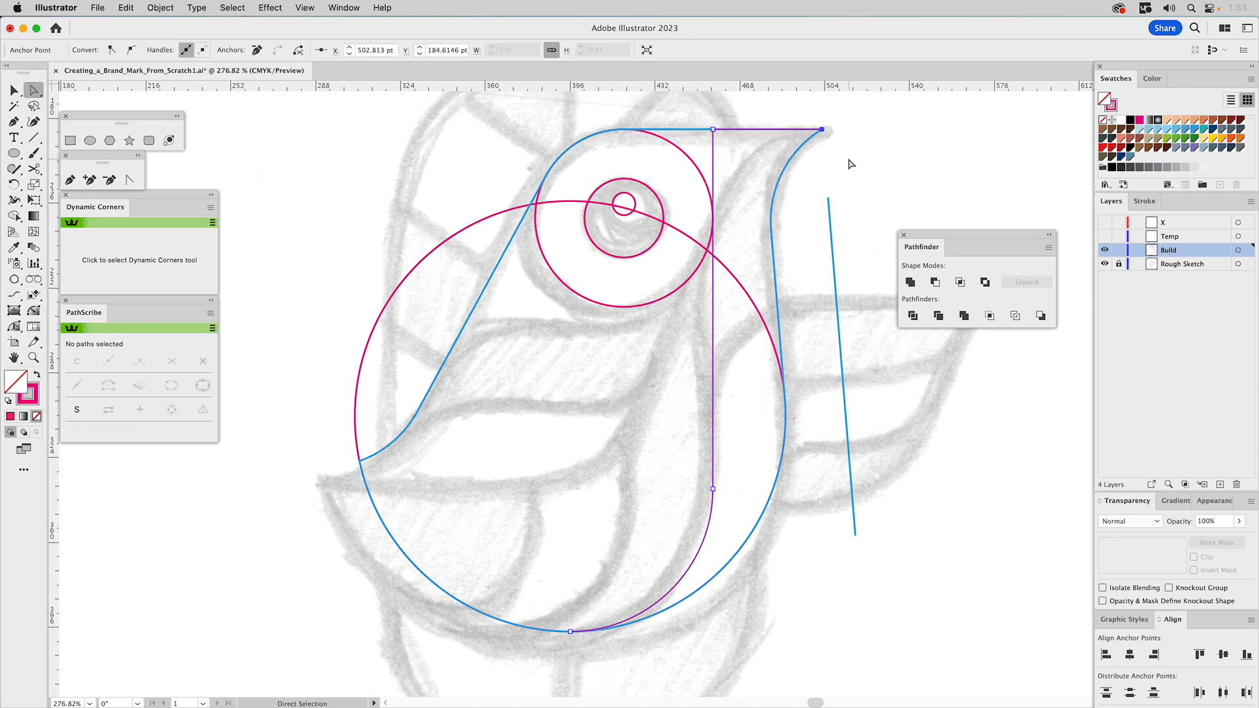
Try rounding the path's upper corner to a radius of about 45 pt towards the beak tip.
click(714, 147)
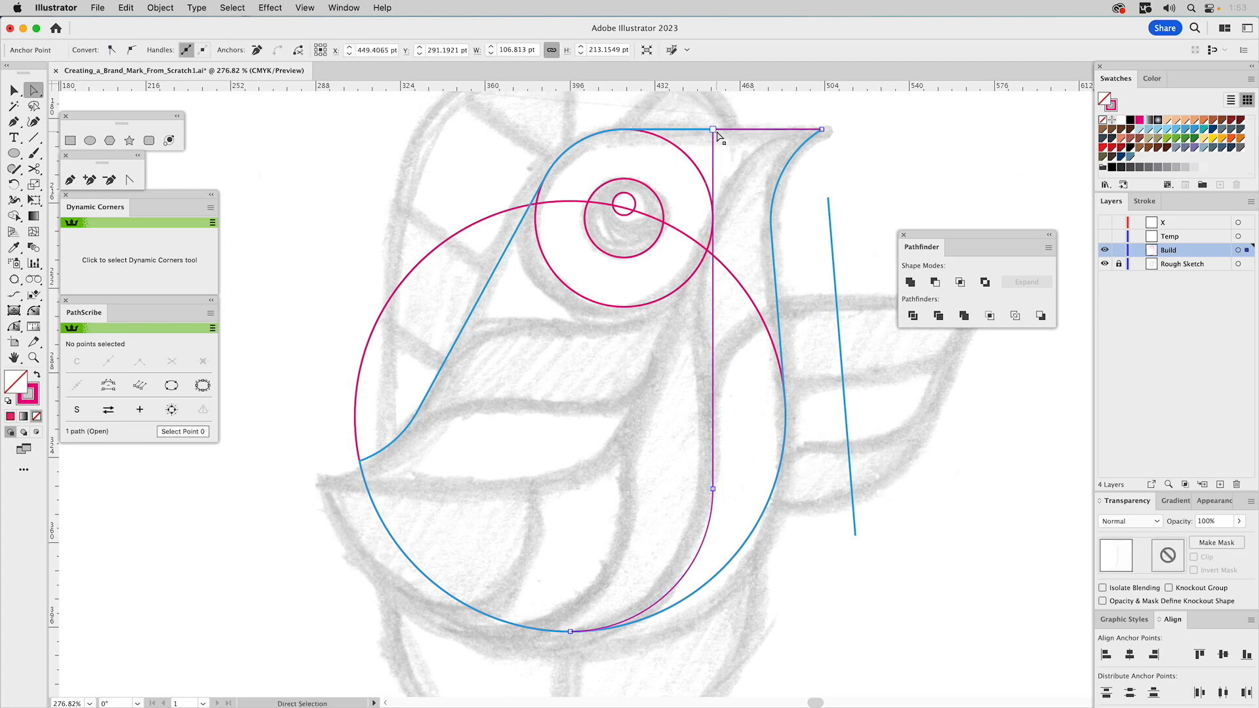
click(715, 131)
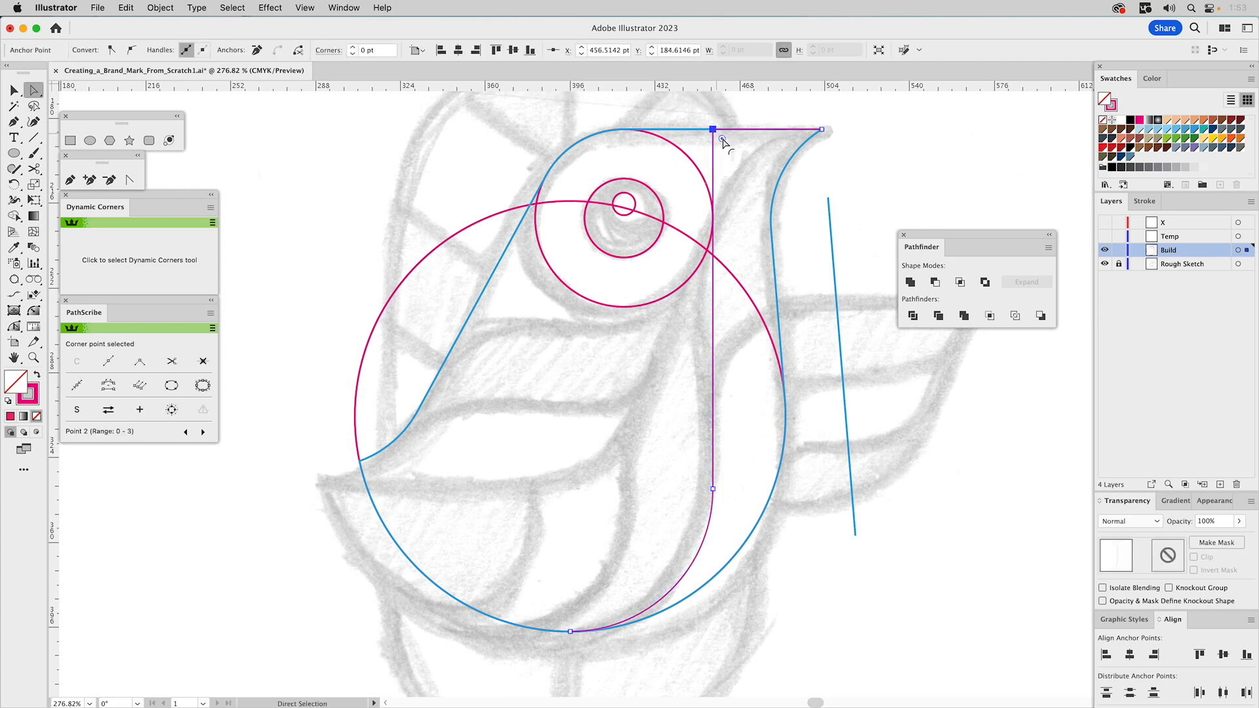
drag(723, 141, 830, 231)
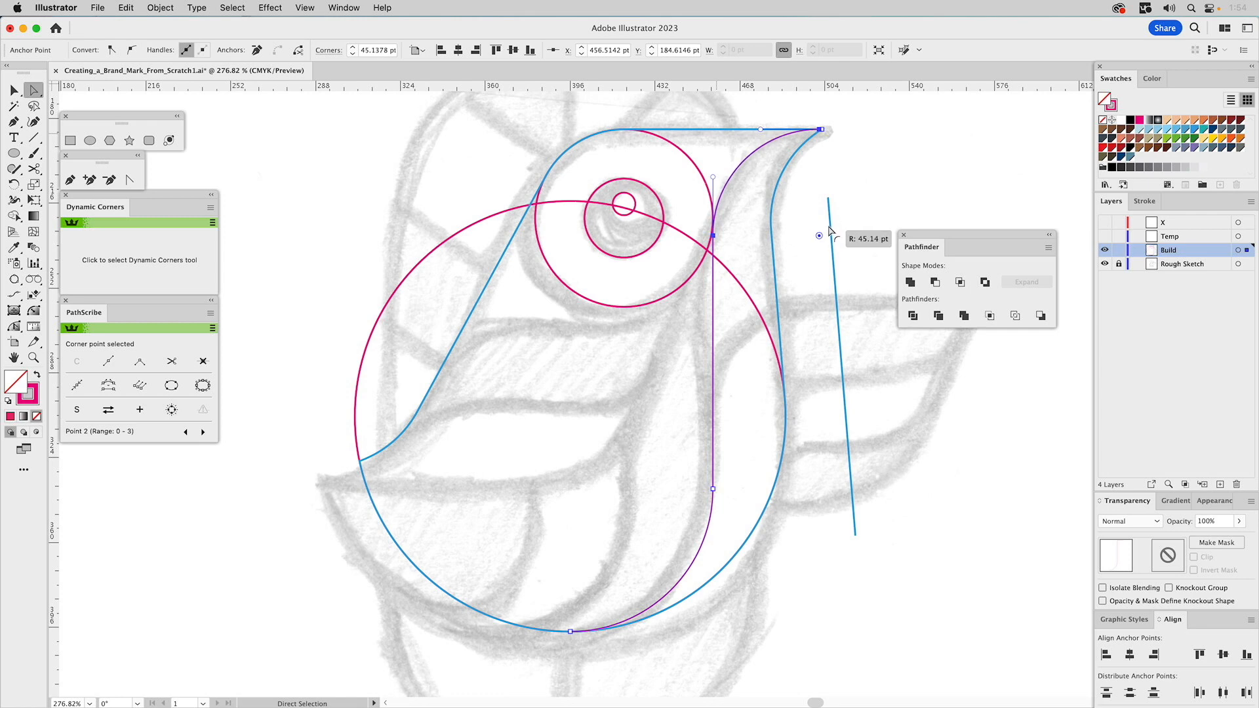
drag(829, 231, 830, 231)
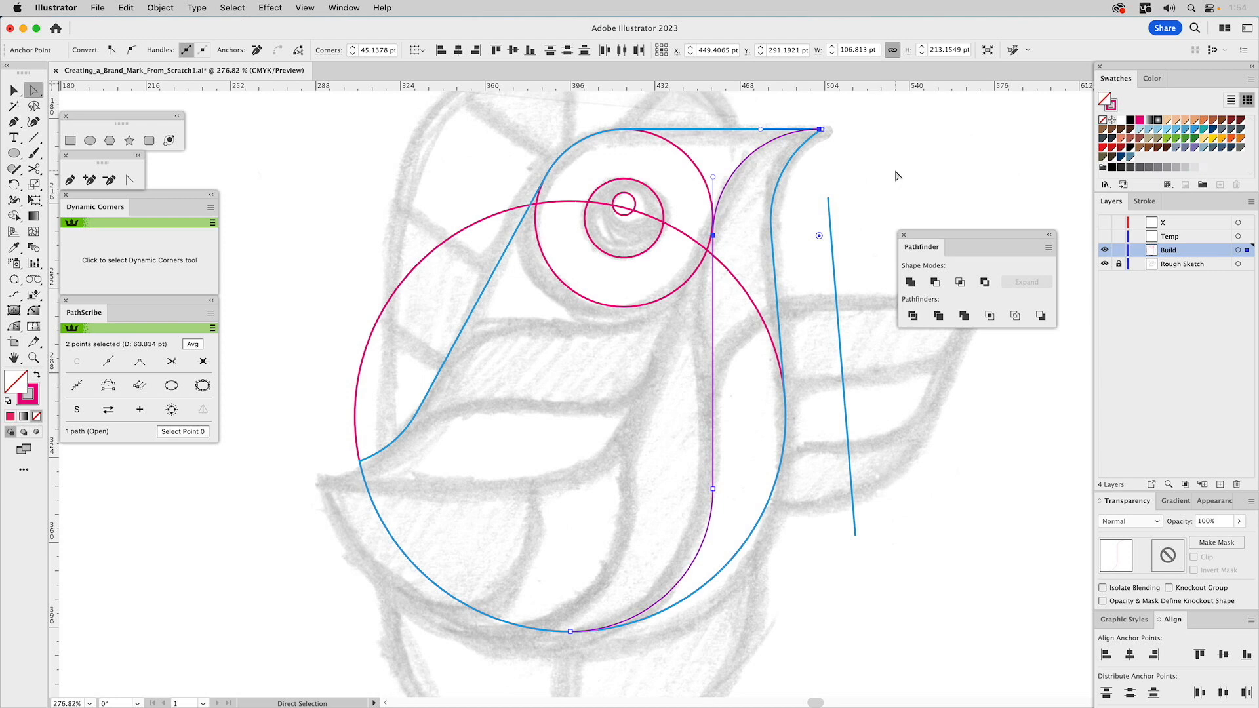
key(super)
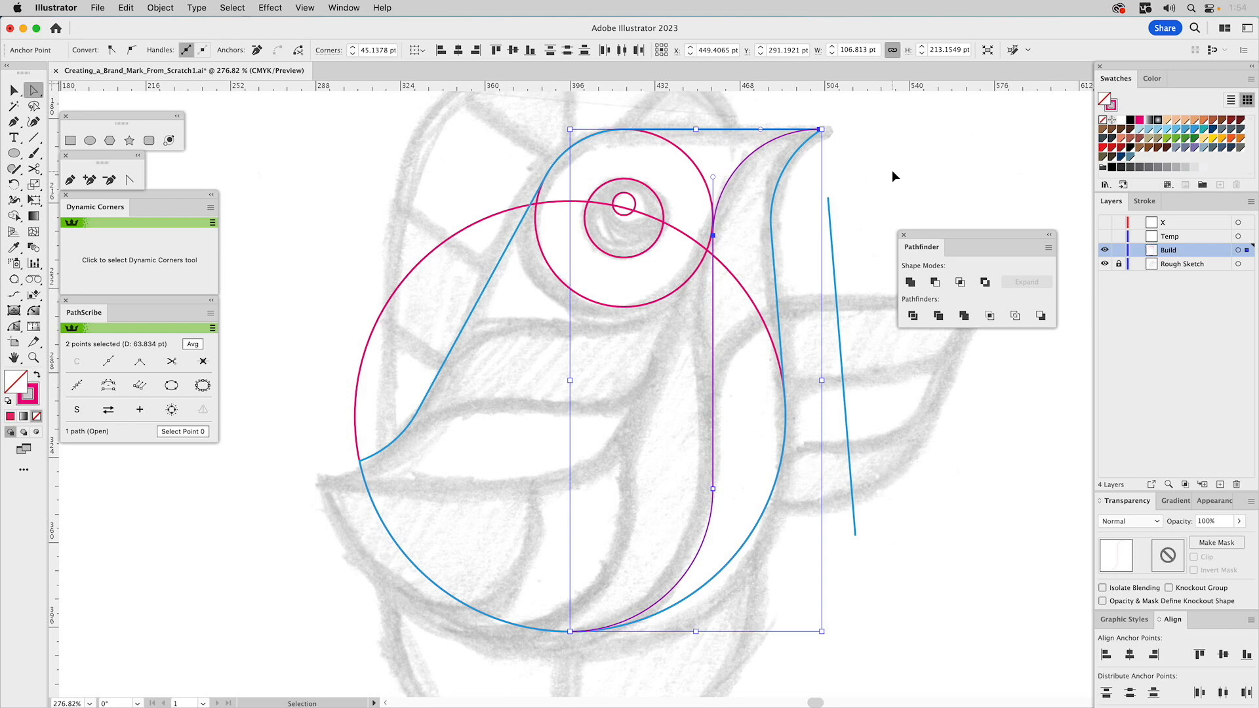
click(852, 155)
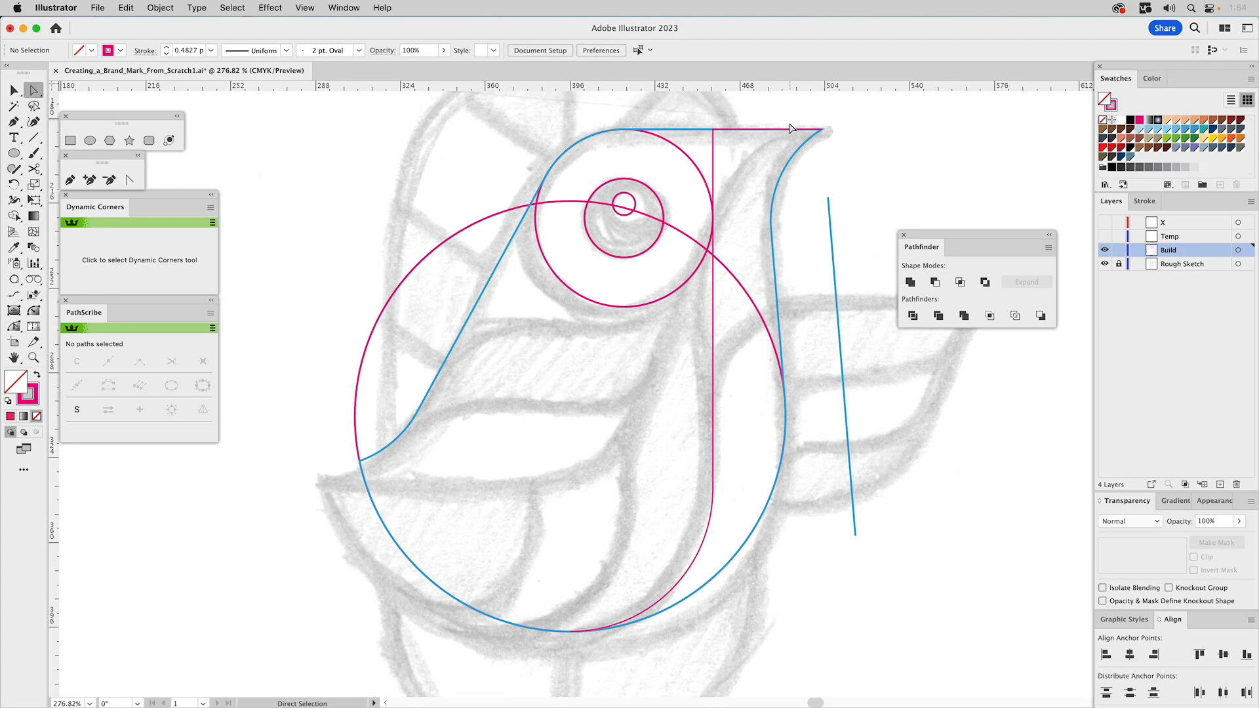
Pull the path's end point back along the top edge from the beak tip to about X 496.6 pt.
click(817, 130)
drag(821, 130, 809, 131)
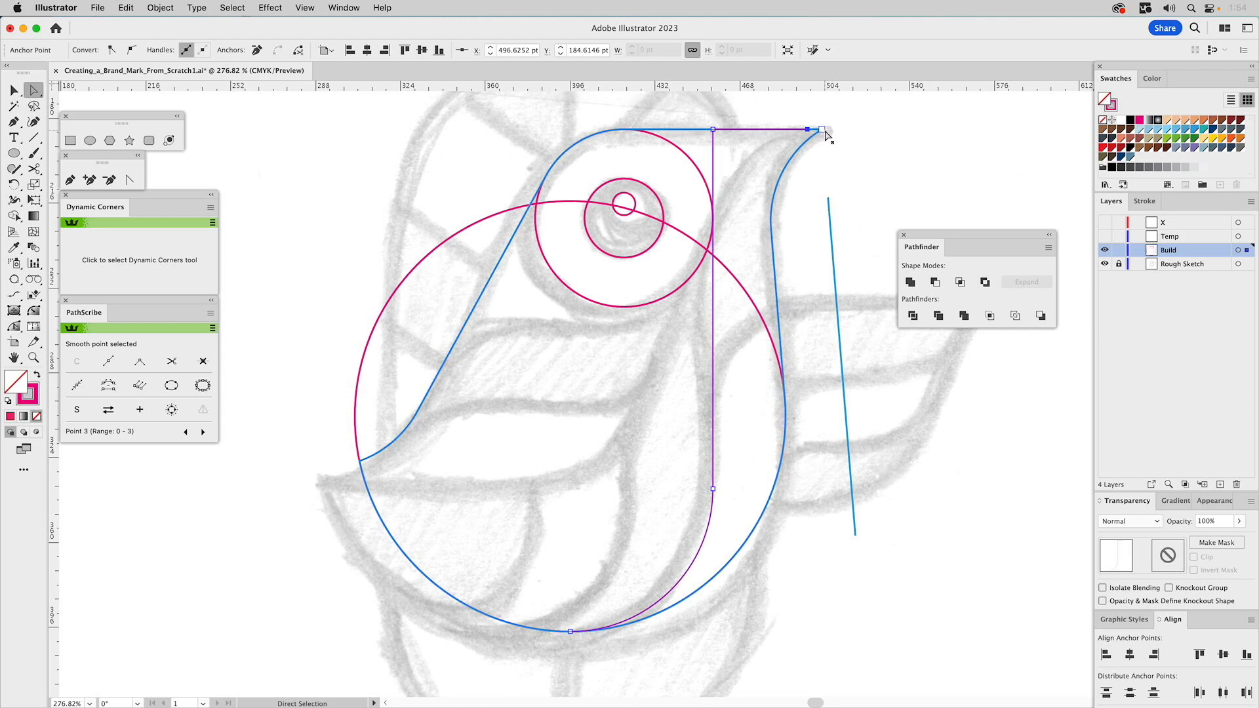
Lower the path's upper corner to about Y 190.8 pt and try rounding it to a radius of about 47 pt.
click(725, 143)
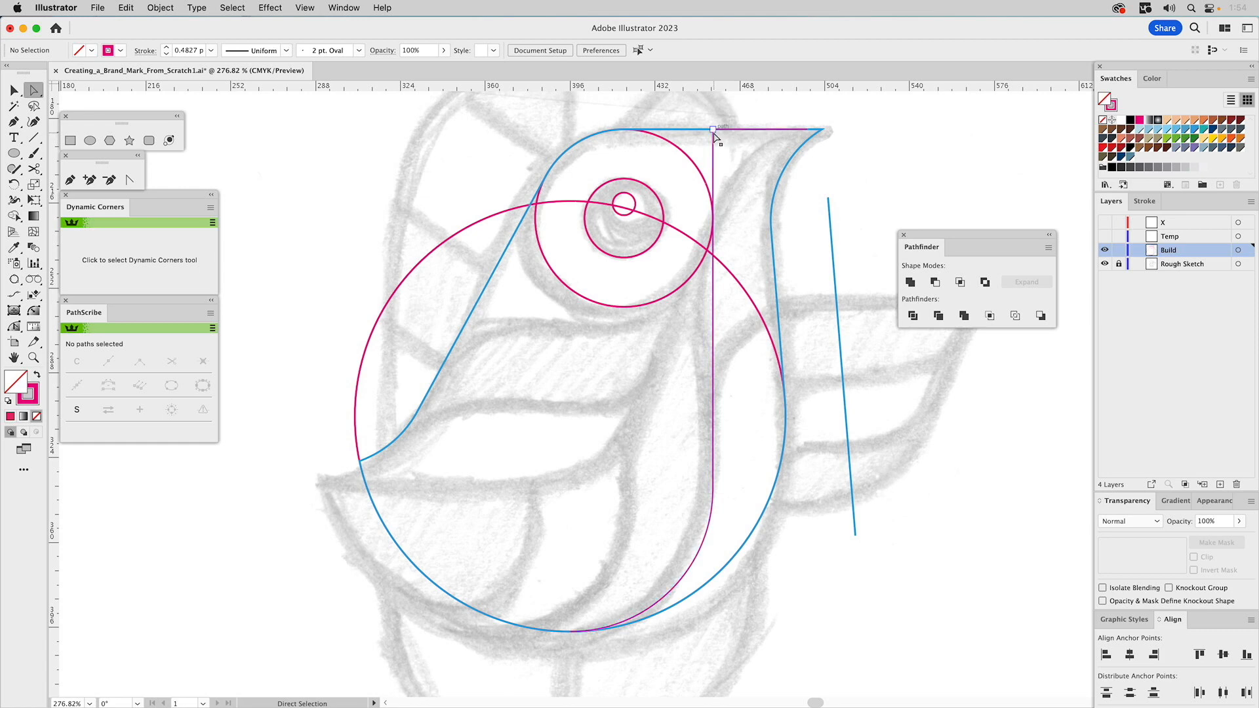
drag(715, 135, 715, 149)
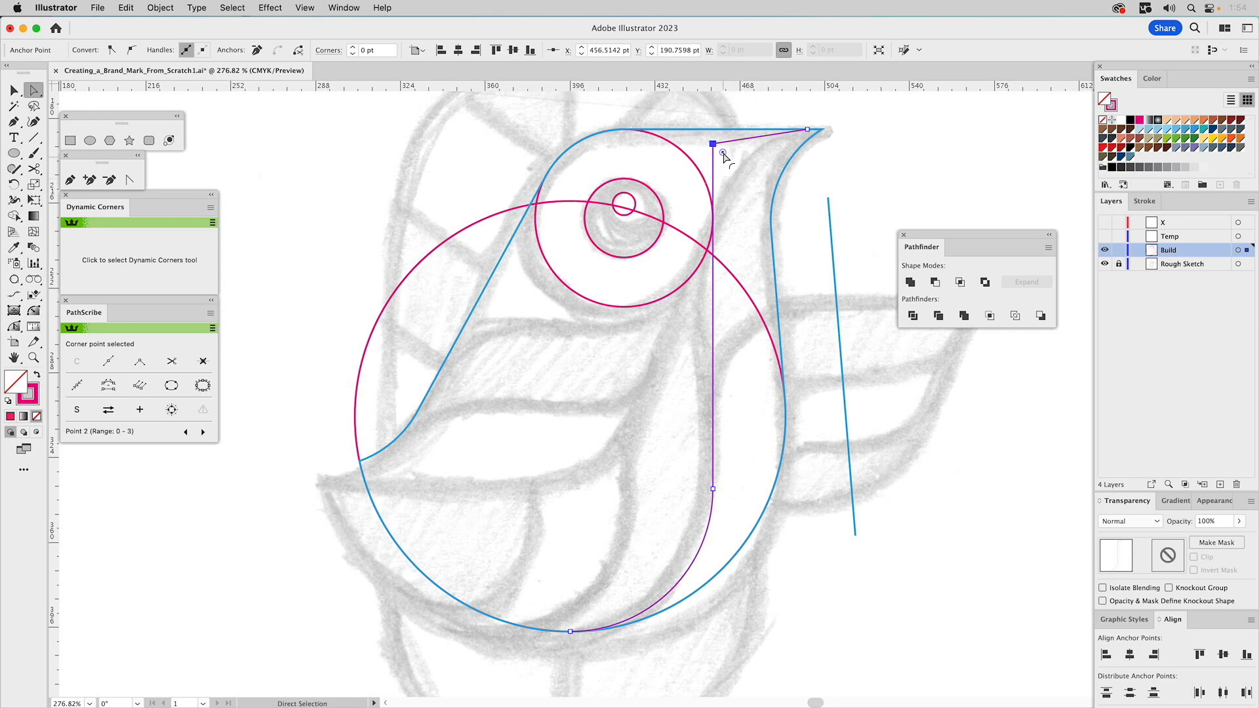
drag(724, 157, 839, 265)
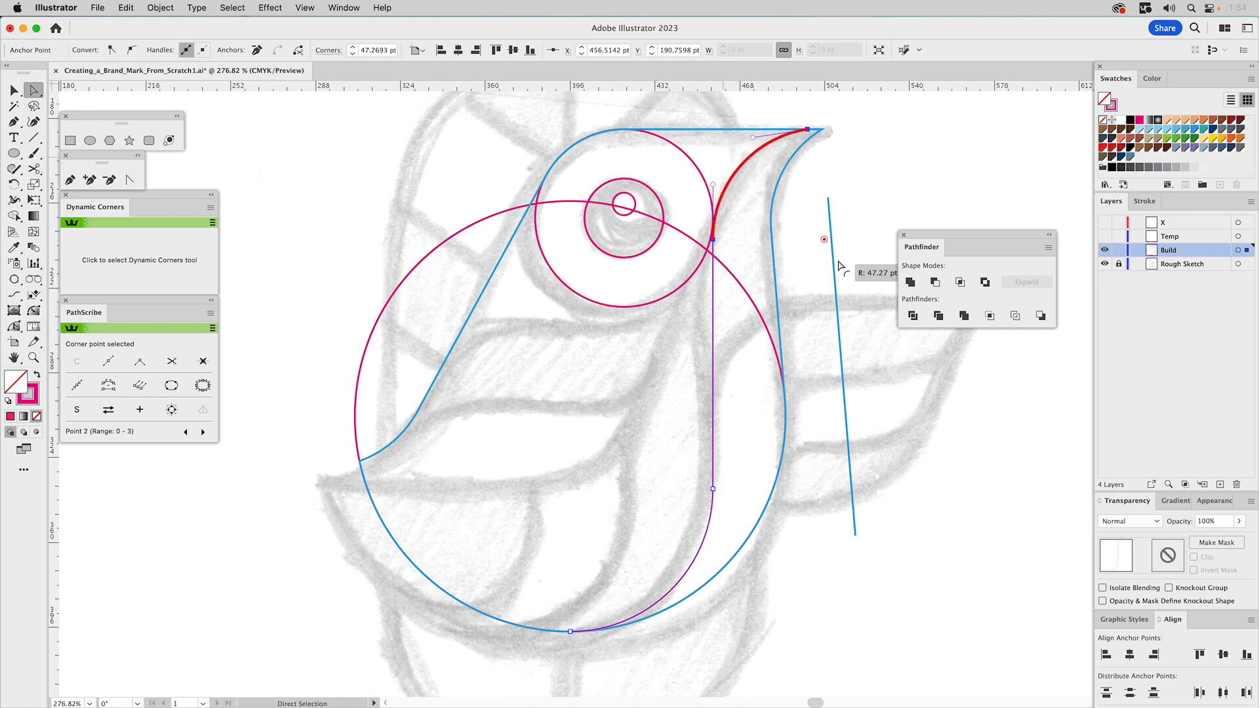
drag(839, 266, 838, 263)
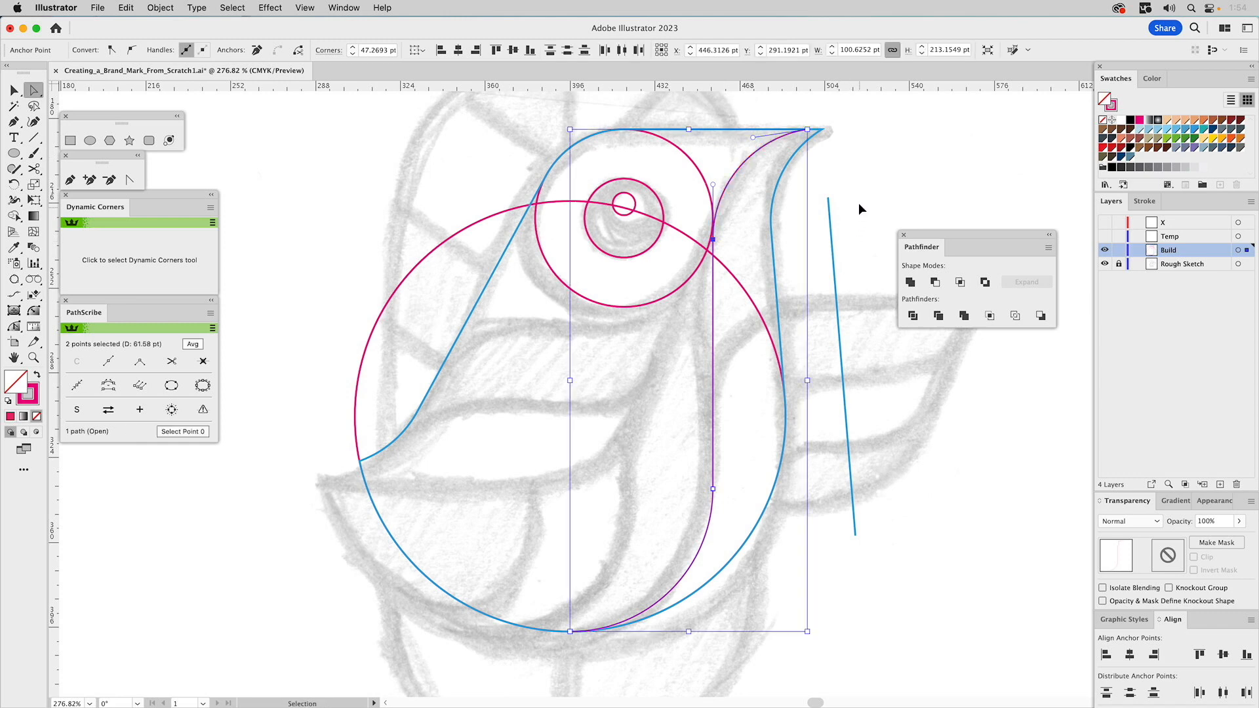
key(ctrl+z)
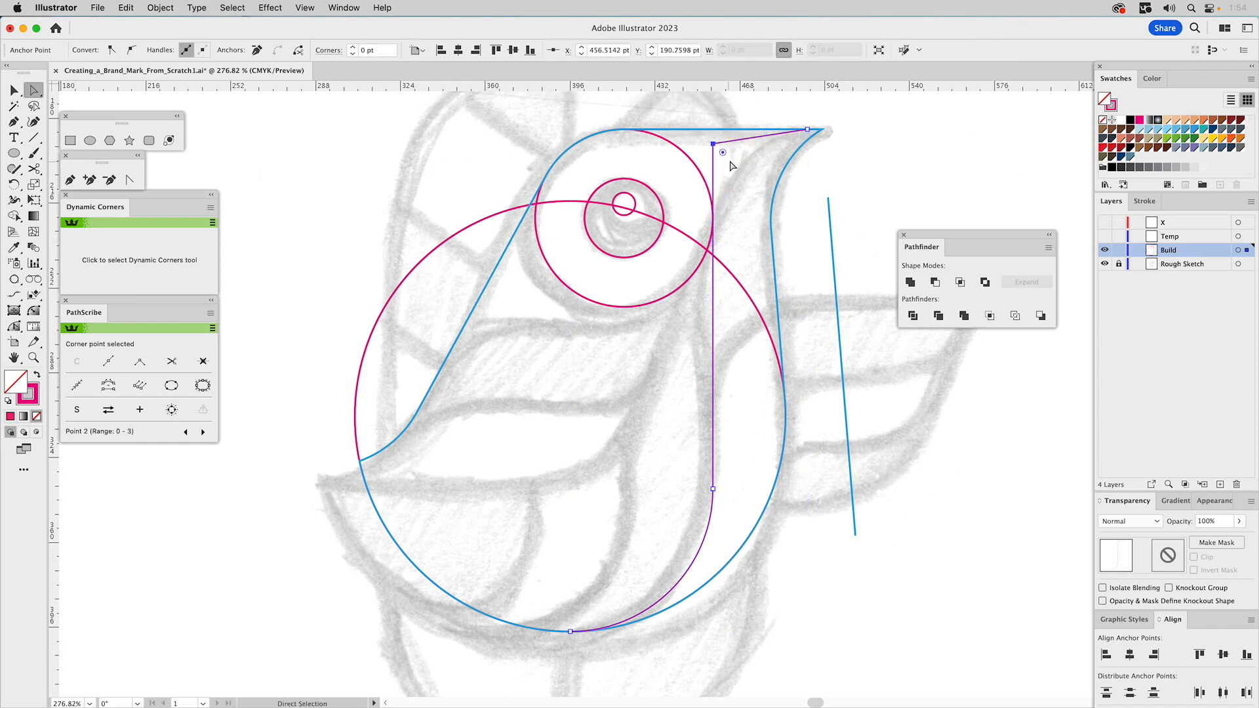
Try rounding the lowered corner with the Dynamic Corners tool, using the Standard method and a radius of about 38.9 pt.
click(31, 313)
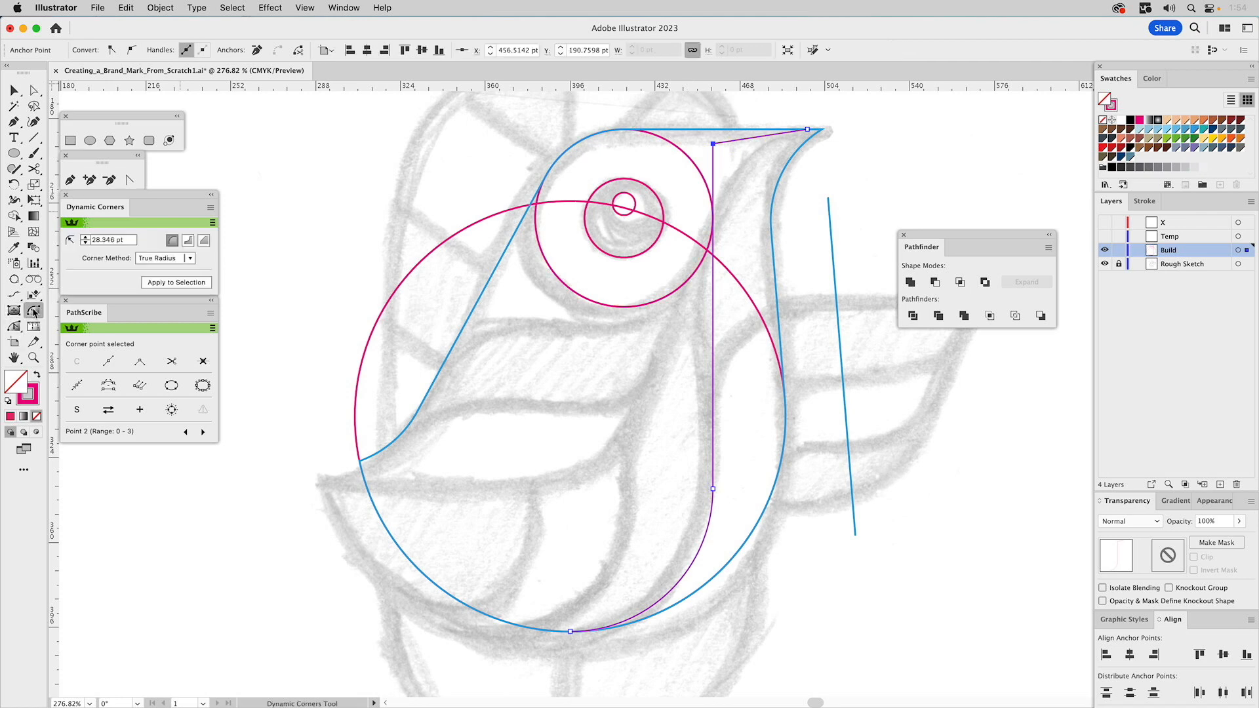
key(ctrl)
click(190, 259)
click(171, 284)
drag(716, 147, 818, 239)
super+click(874, 163)
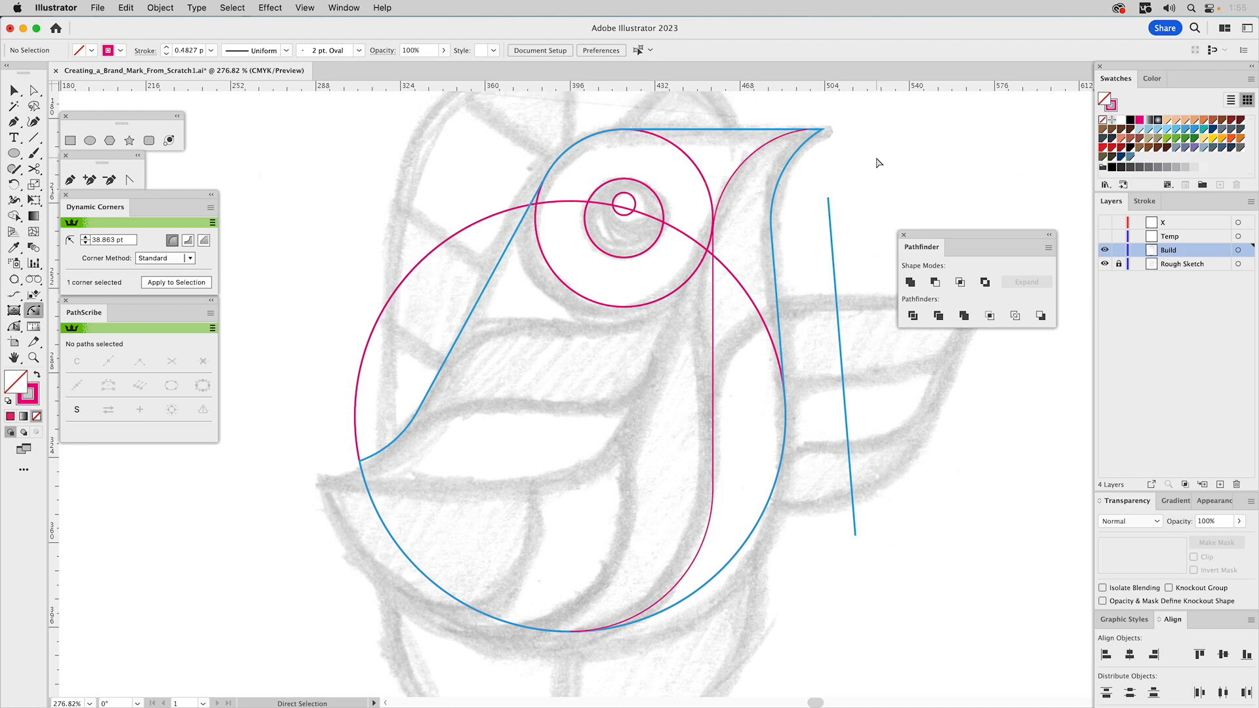
key(super+z)
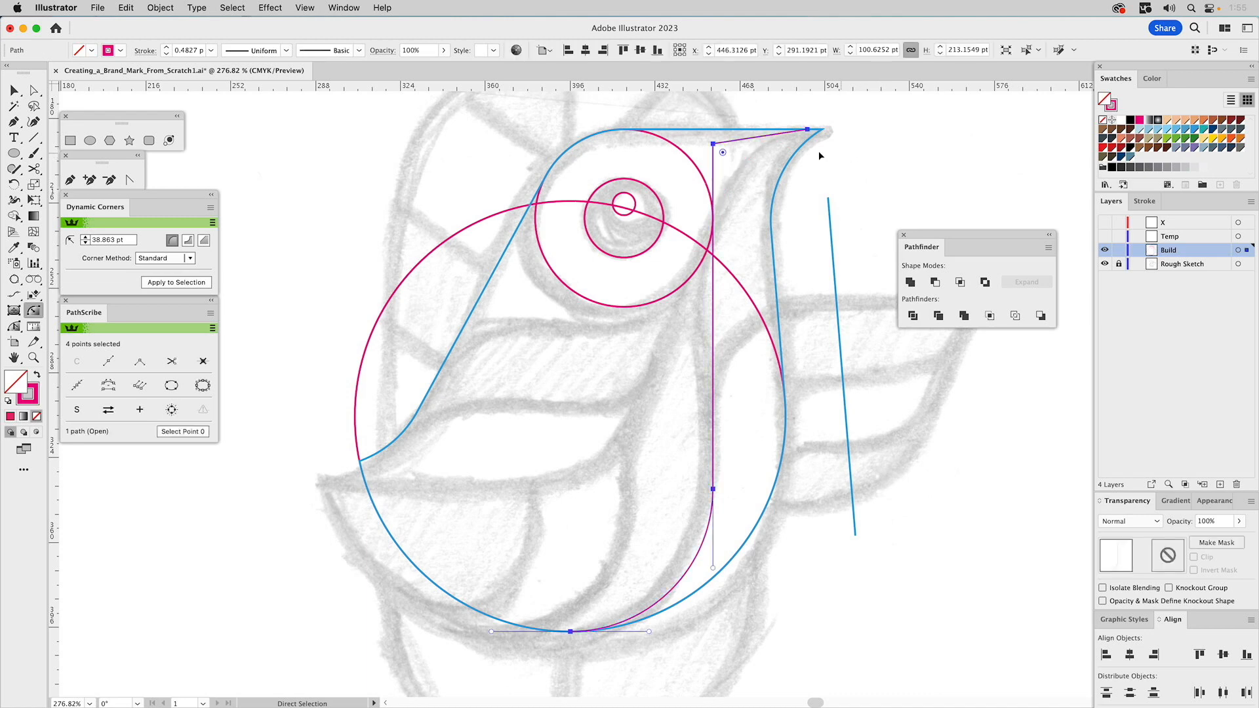
Return the path's upper corner to the level of the bird's horizontal top edge.
key(a)
drag(722, 149, 719, 148)
key(super)
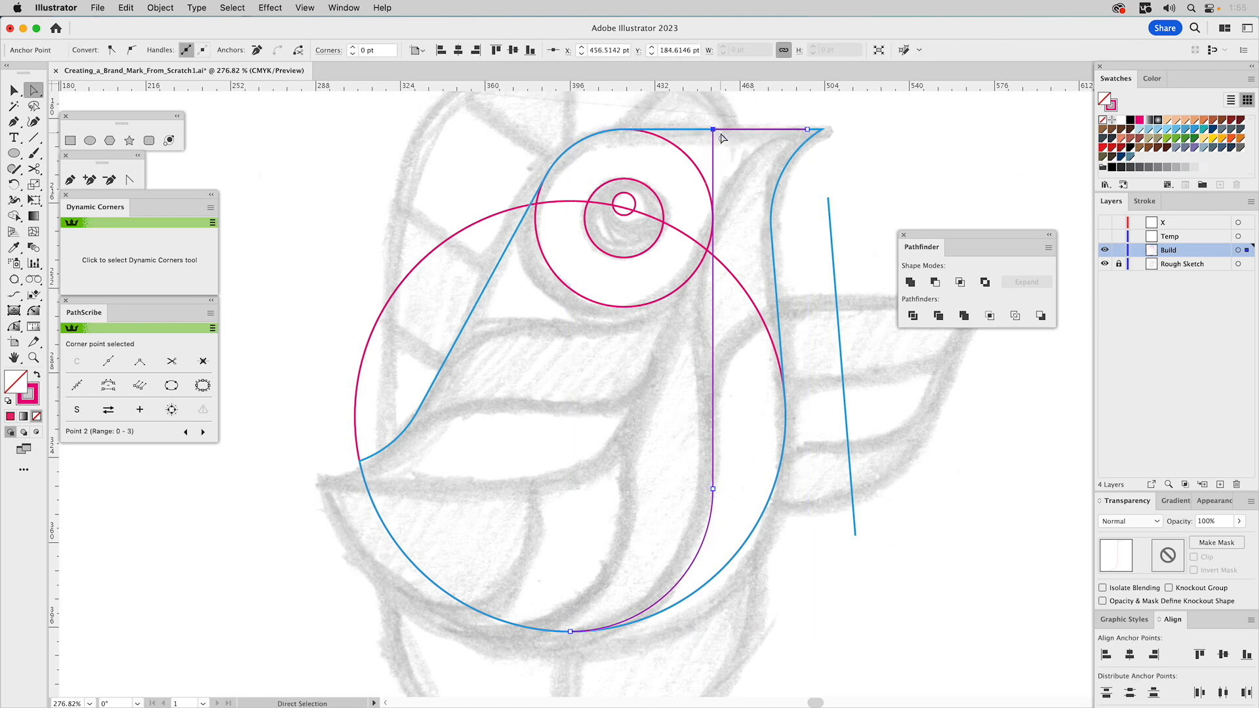
Round the path's upper corner to a radius of about 40.1 pt, and move the Pathfinder panel clear of the sketched wing.
drag(722, 139, 814, 227)
click(850, 154)
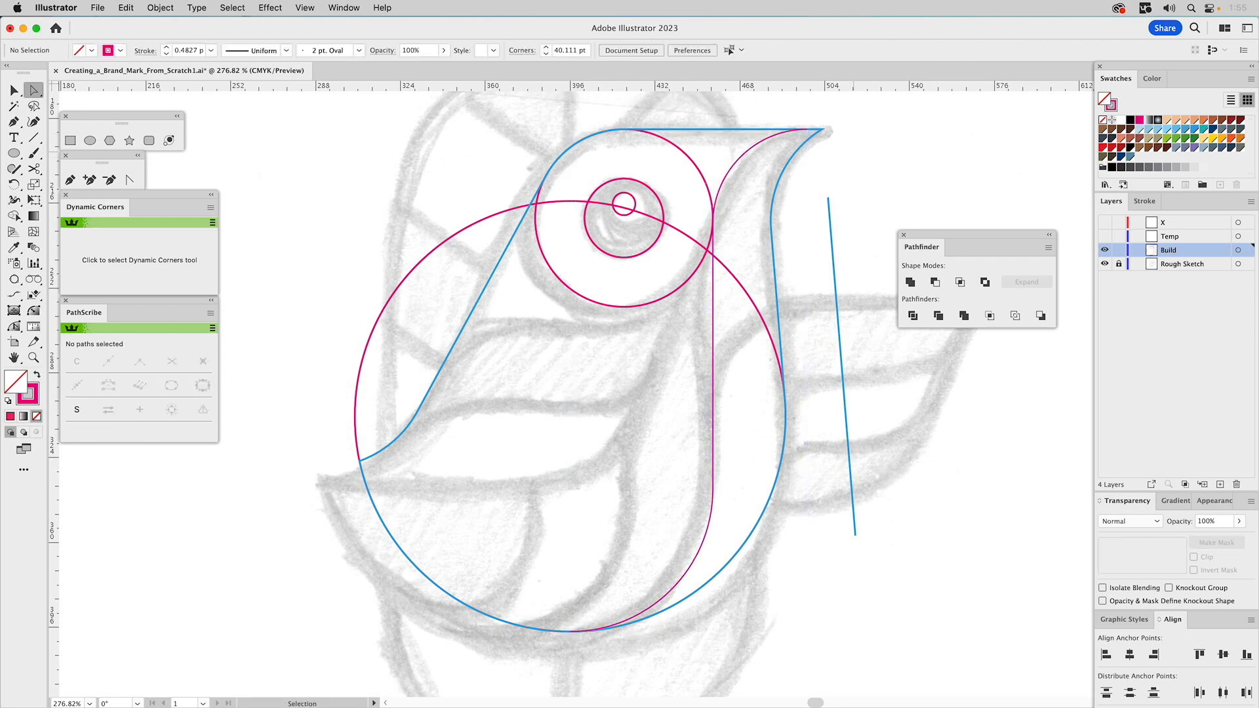
key(a)
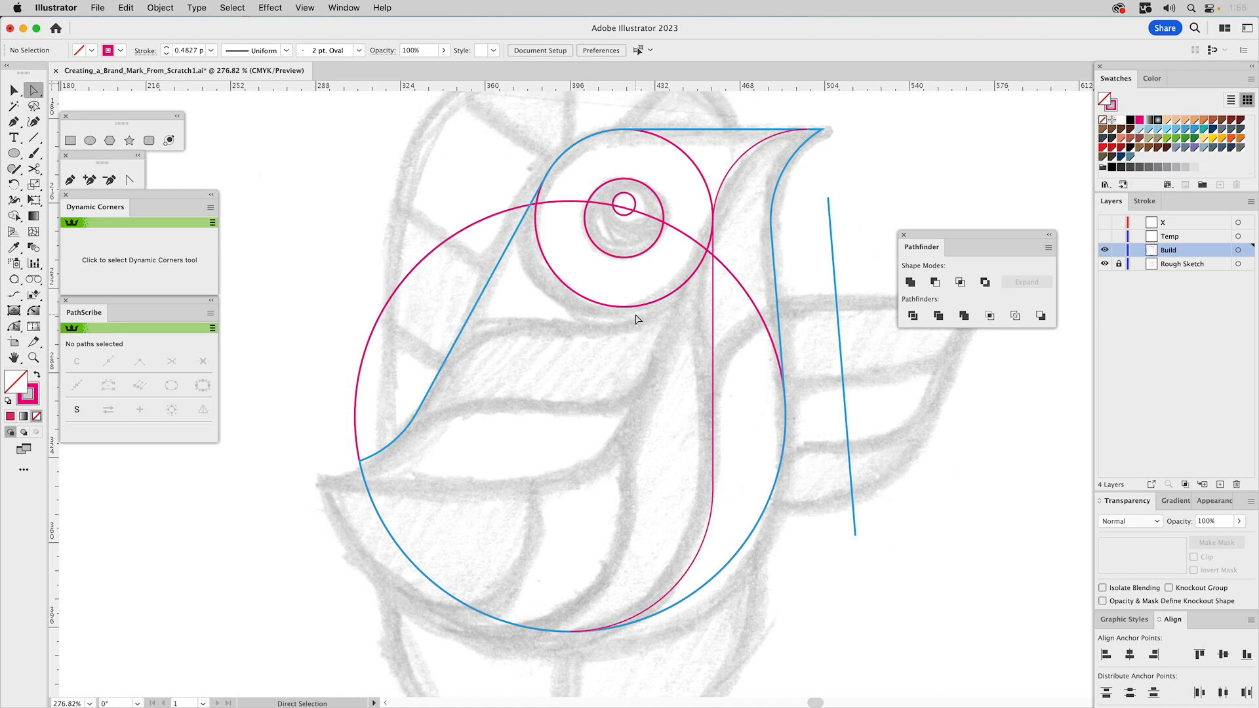
drag(943, 235, 915, 136)
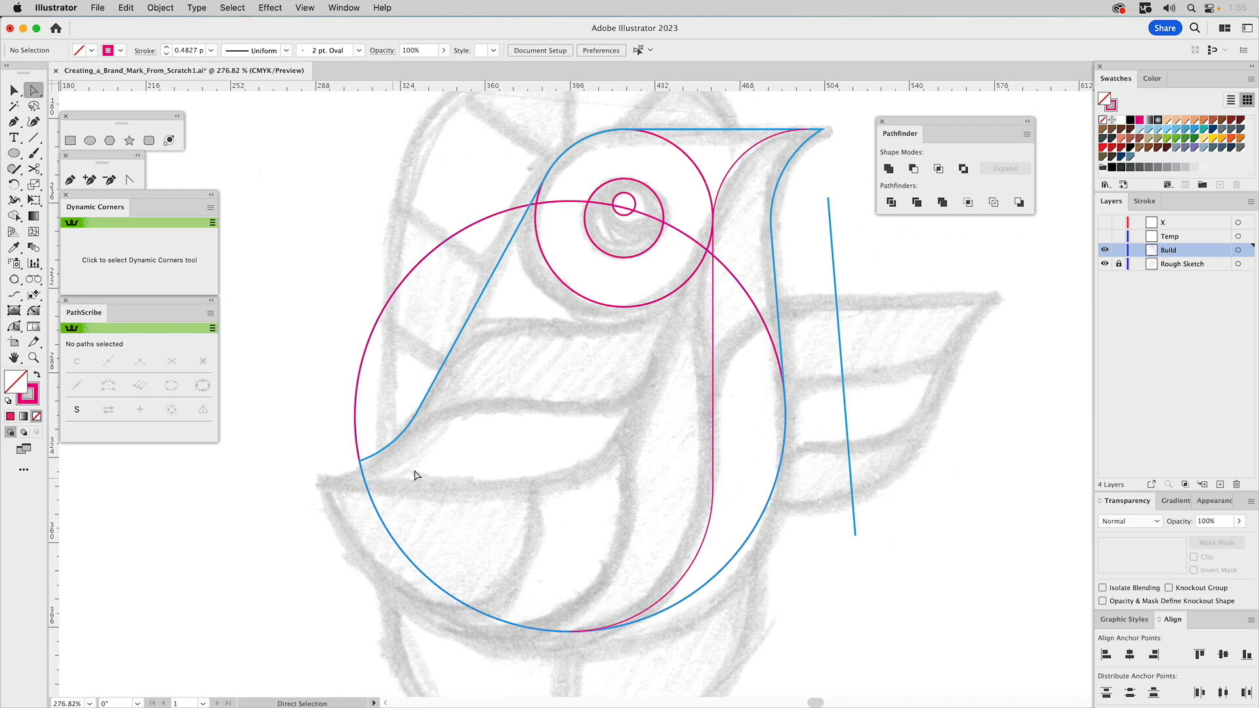
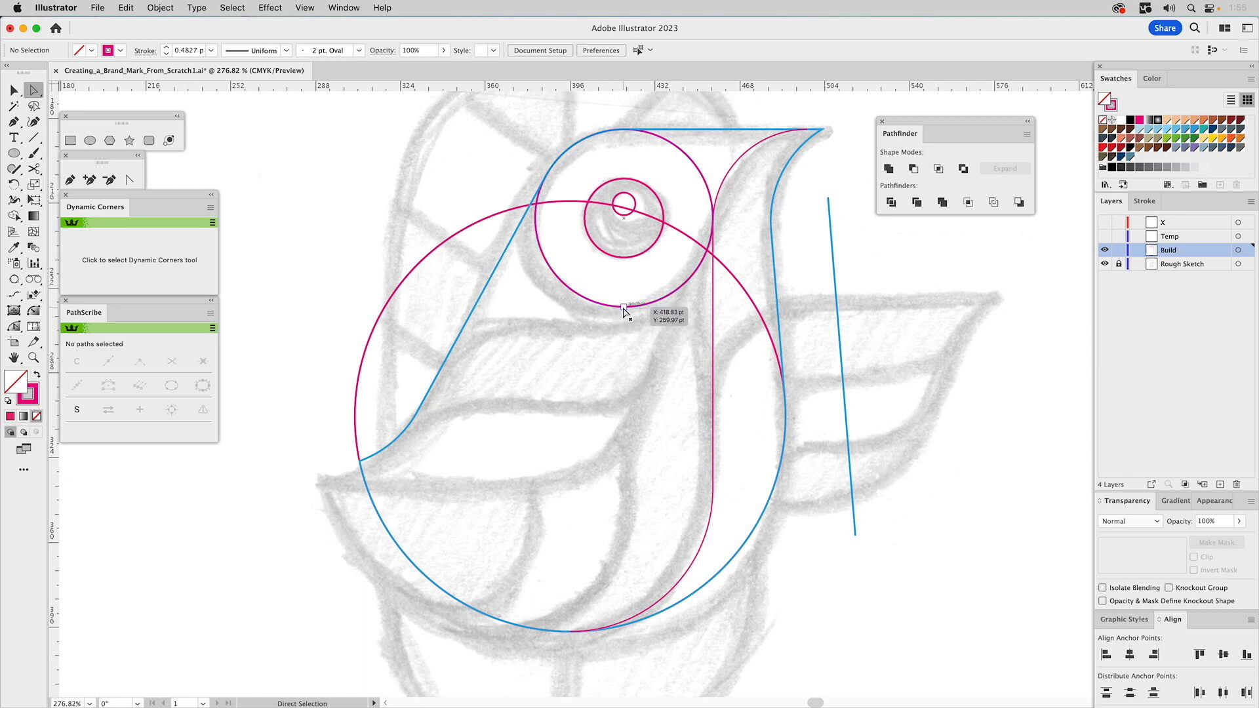
Draw a horizontal line about 149.6 pt long from the head circle's bottom anchor to the sketched wing's upper tip.
click(34, 137)
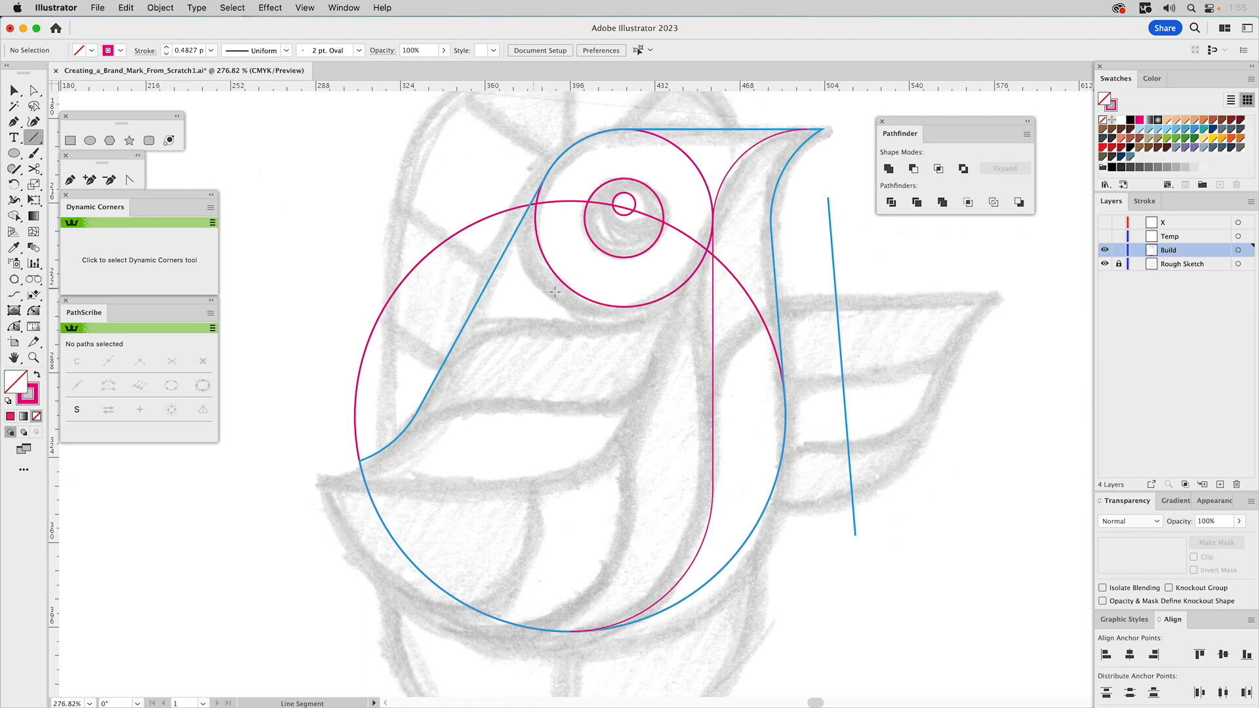
drag(624, 306, 976, 319)
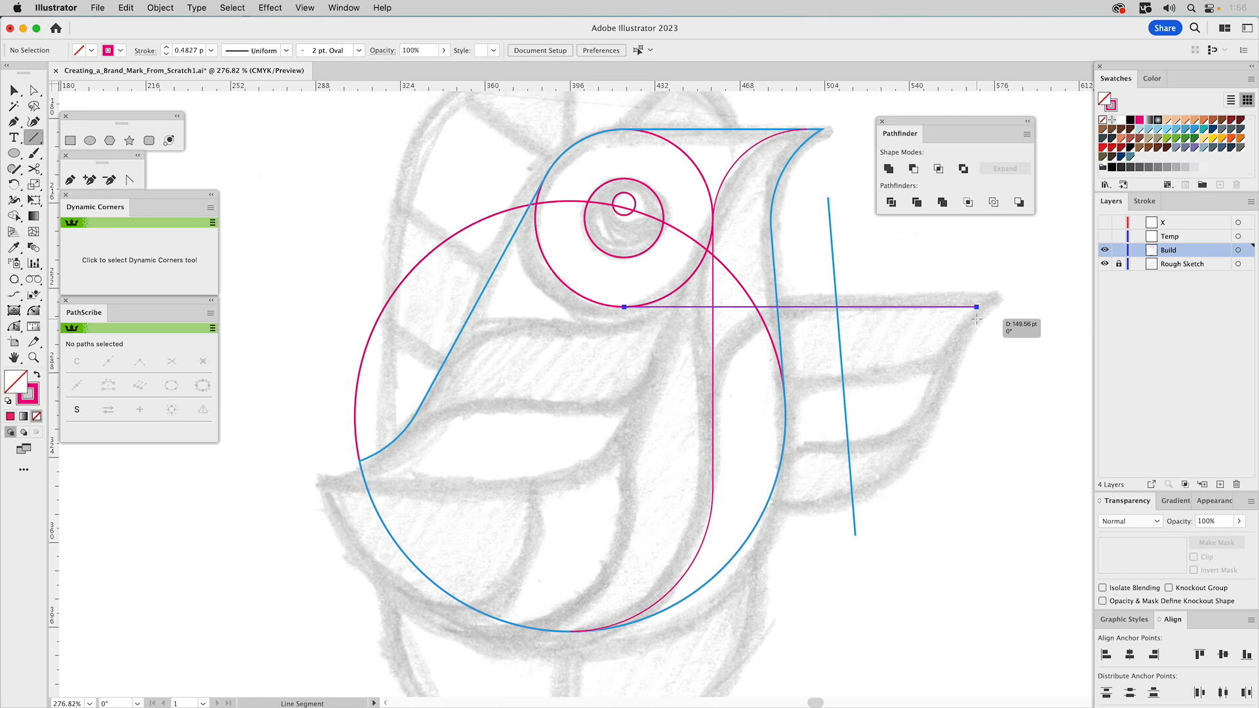
drag(977, 319, 977, 319)
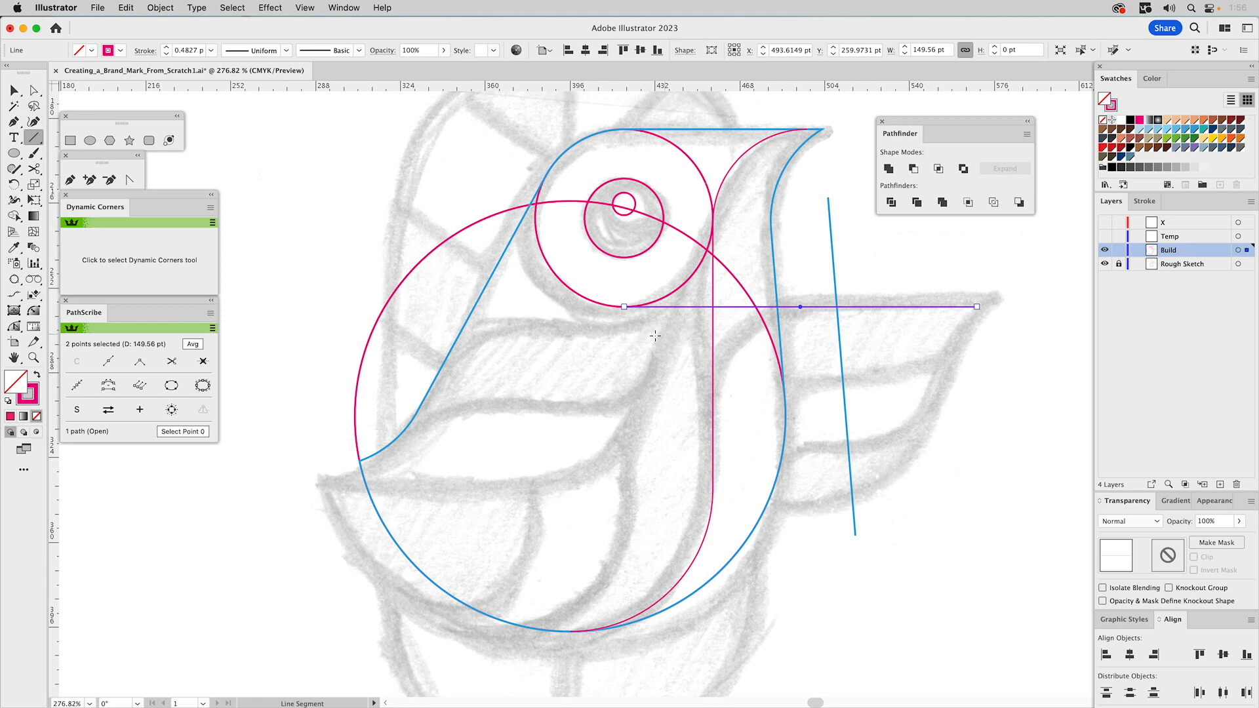
key(super+shift+a)
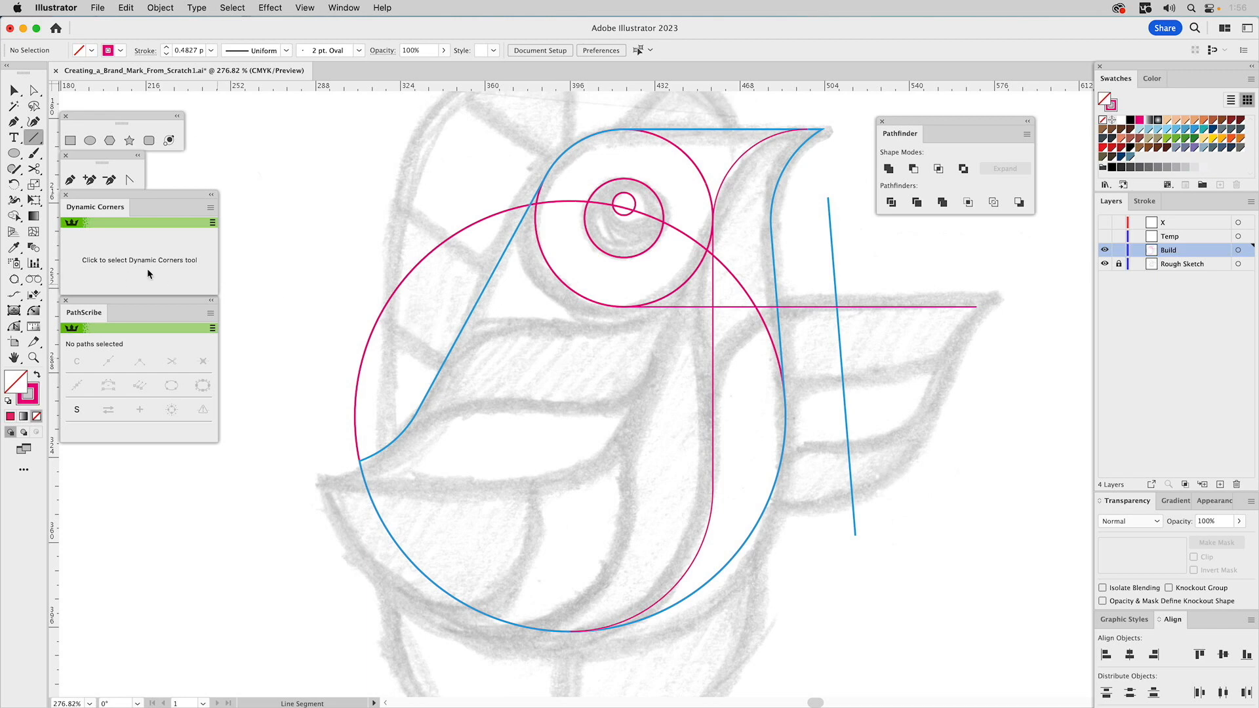
Draw a rectangle about 233.9 by 33.7 pt hanging from the horizontal line, and duplicate it directly beneath itself.
click(70, 140)
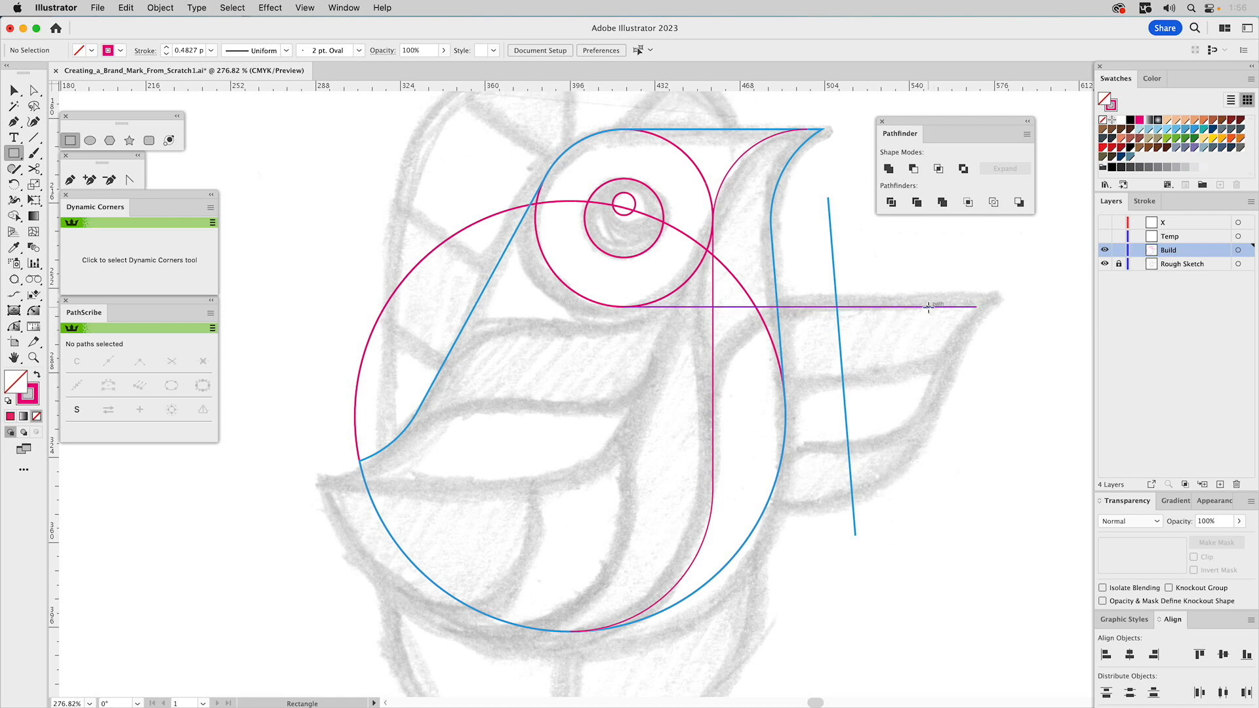
drag(928, 307, 377, 387)
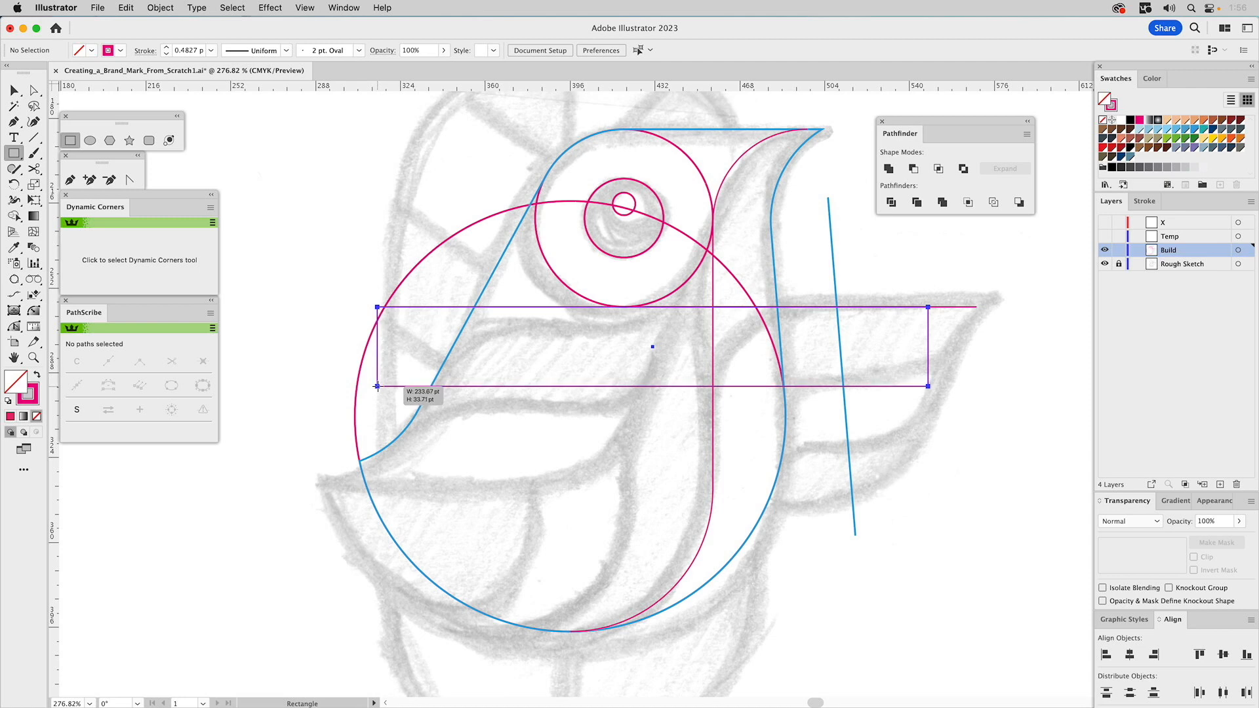
drag(377, 387, 377, 387)
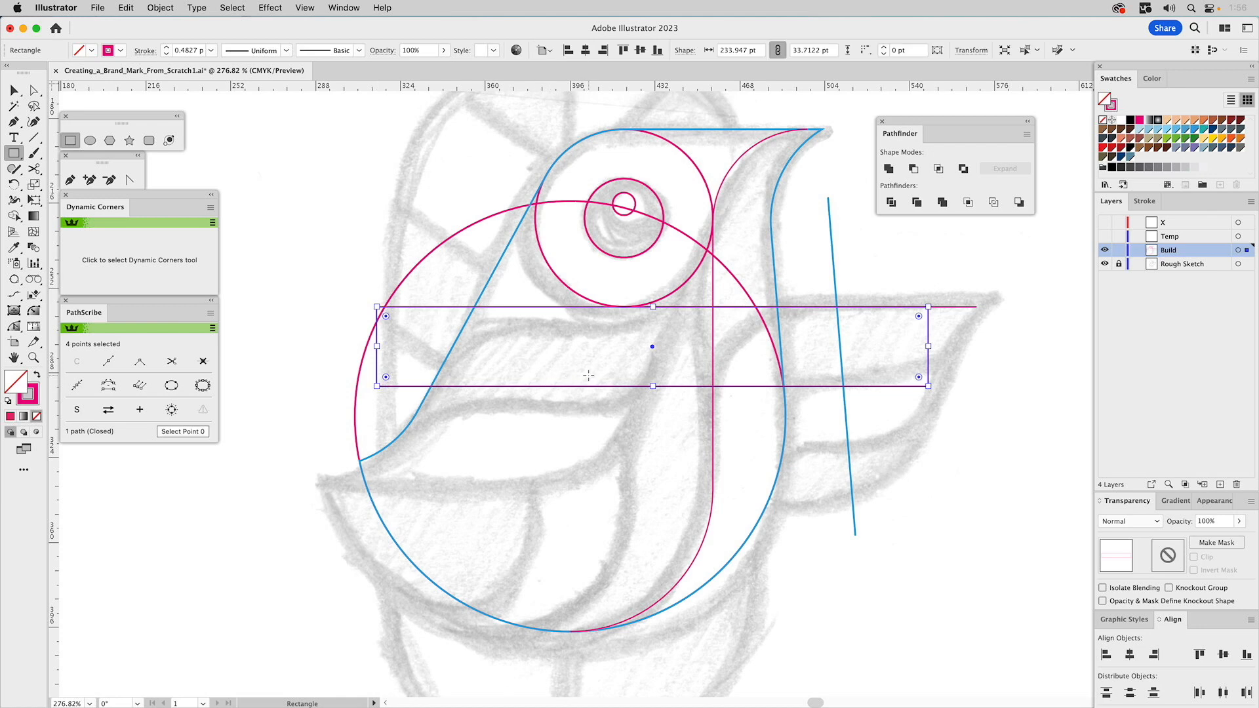
key(v)
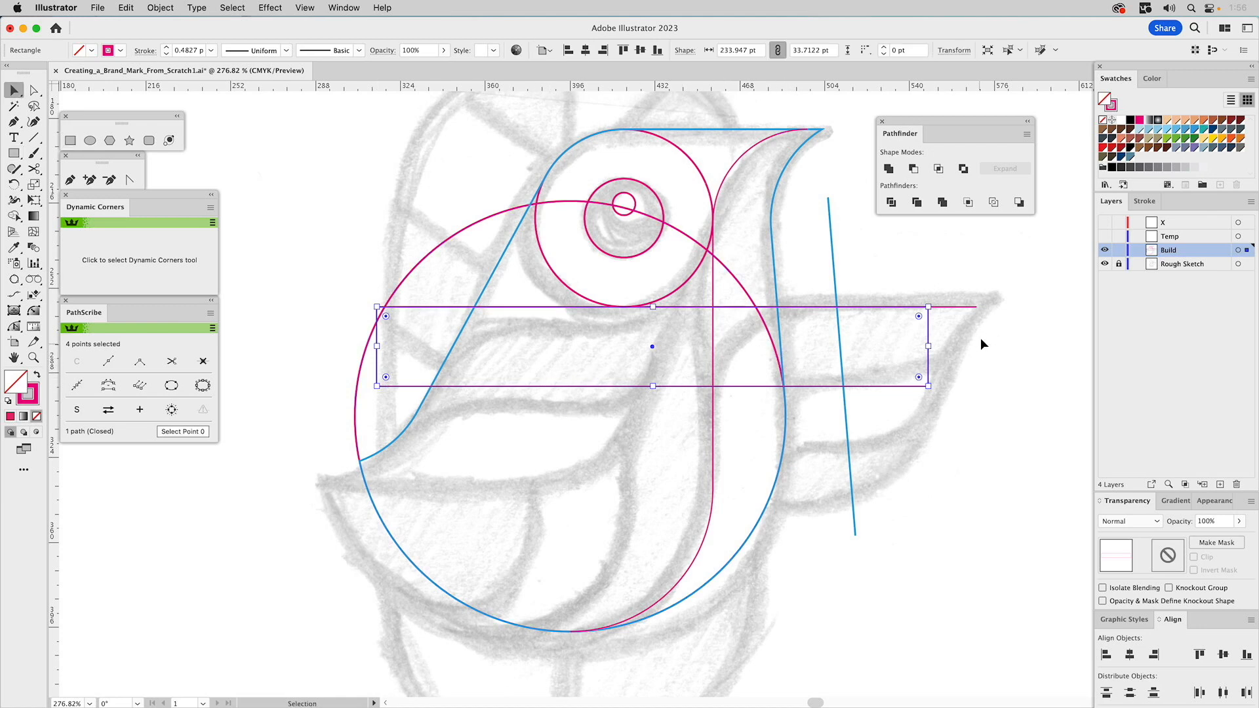
drag(928, 307, 927, 388)
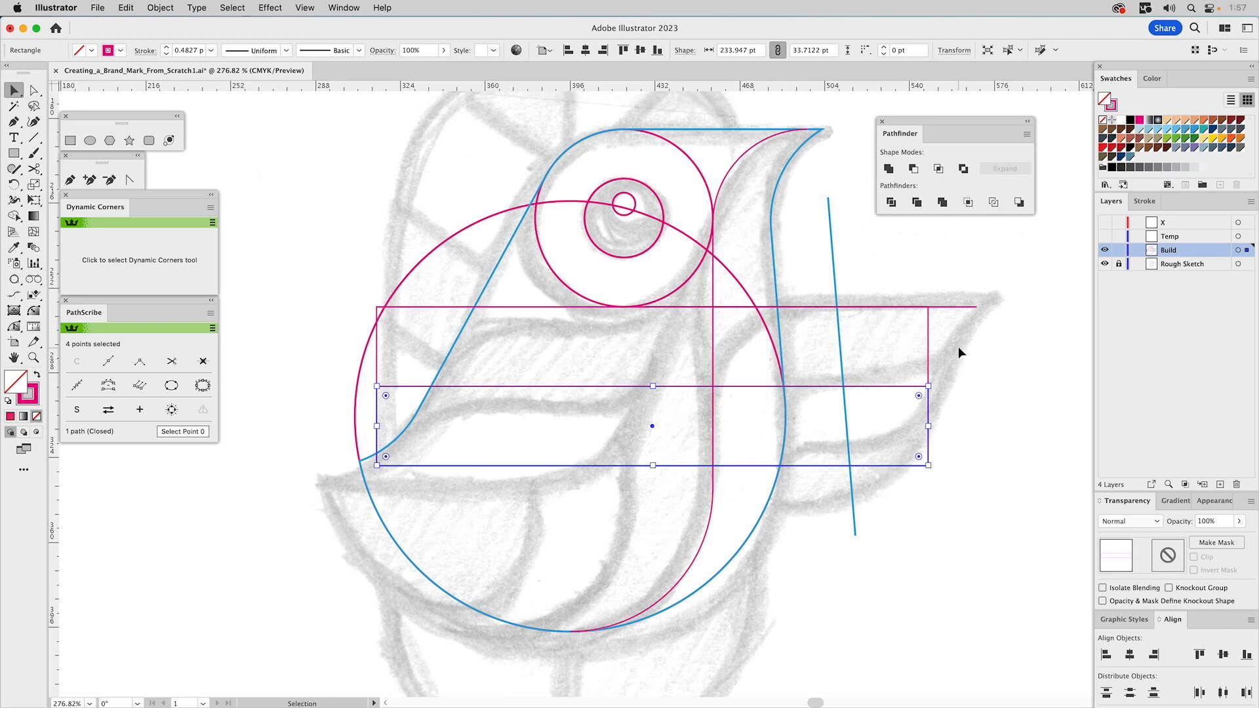
Shift both rectangles left past the body and scale them to about 32.7 pt high each, aligning the lower edge with the tail corner.
click(416, 452)
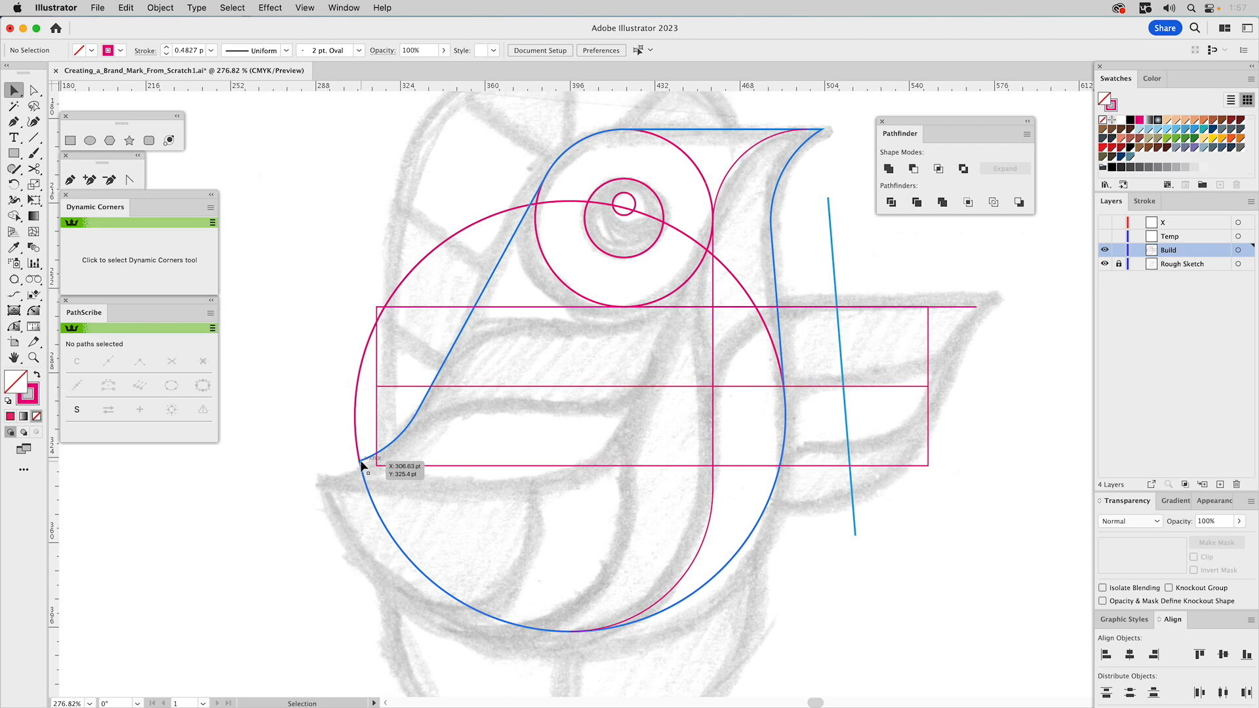
drag(527, 369, 481, 383)
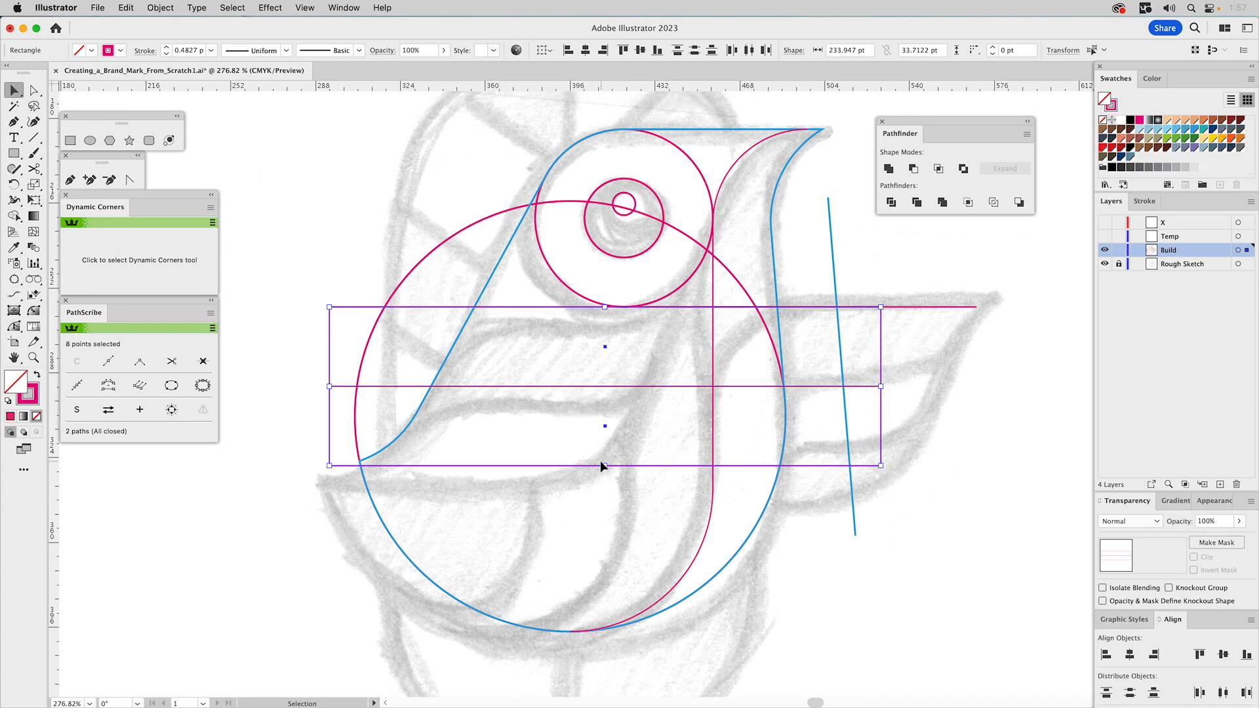
drag(605, 465, 360, 461)
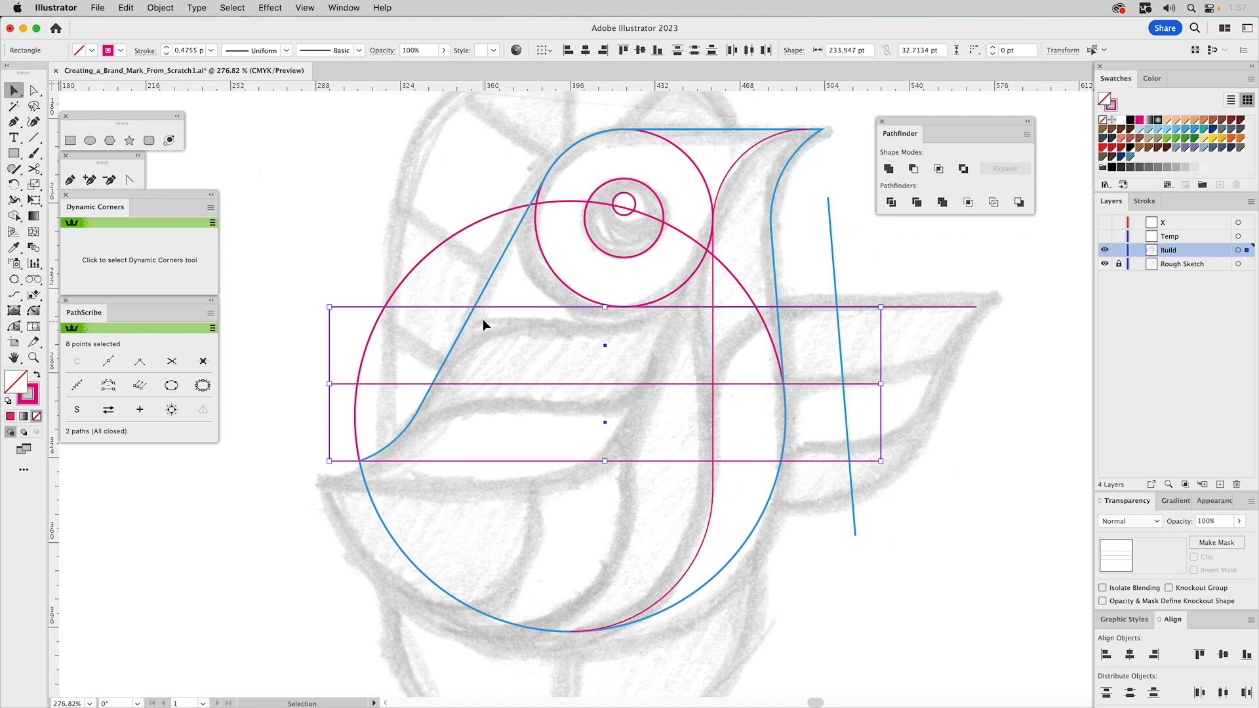
Cut the upper rectangle's top edge at three points and delete the short section between the head circle and the vertical contour line.
click(433, 302)
click(423, 306)
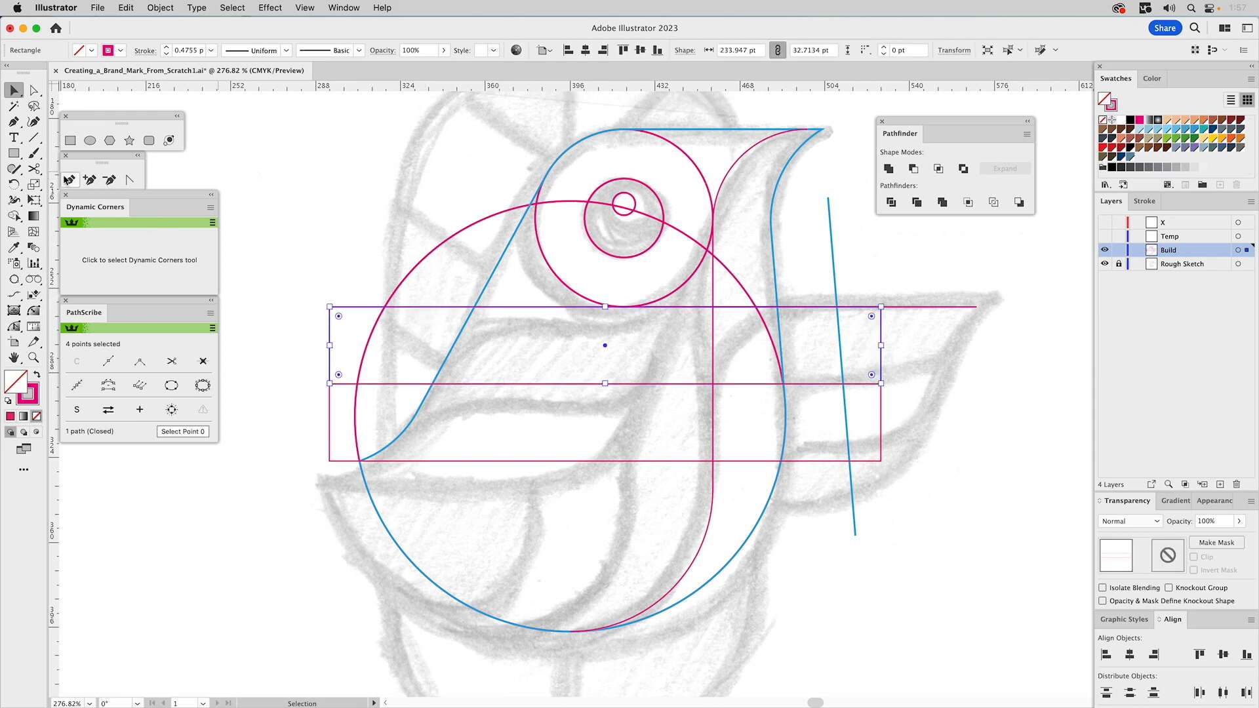
click(34, 170)
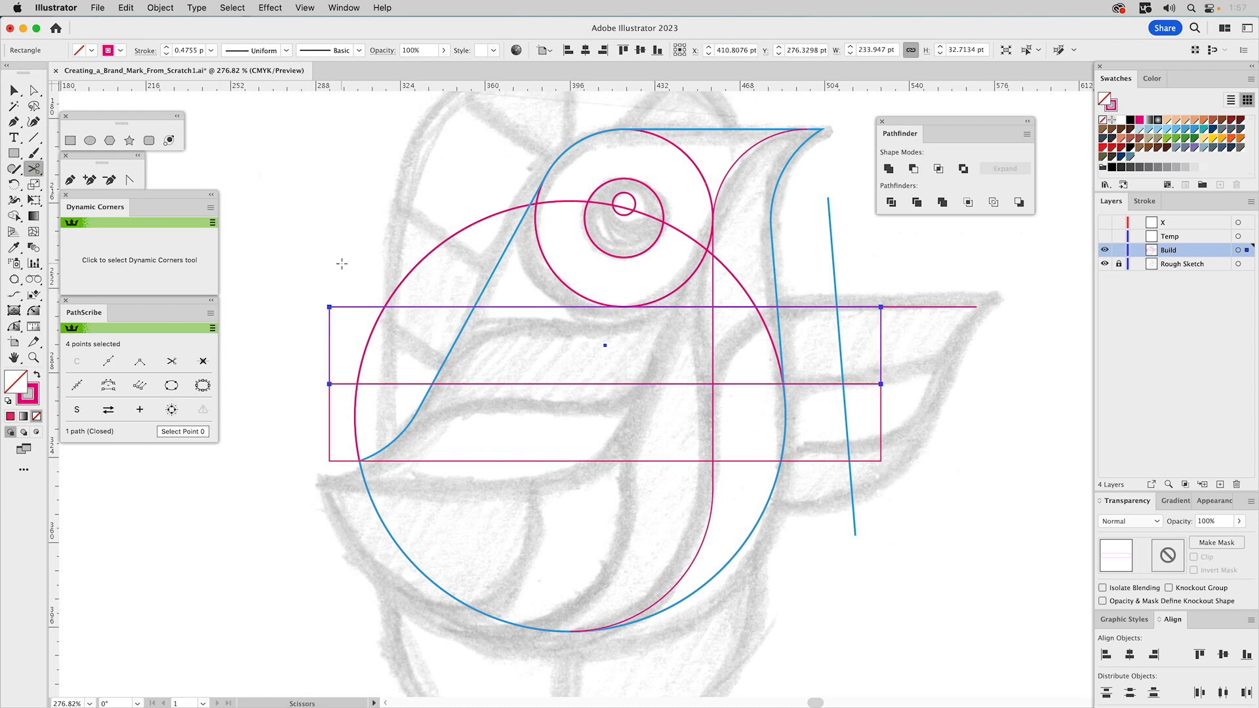
click(458, 307)
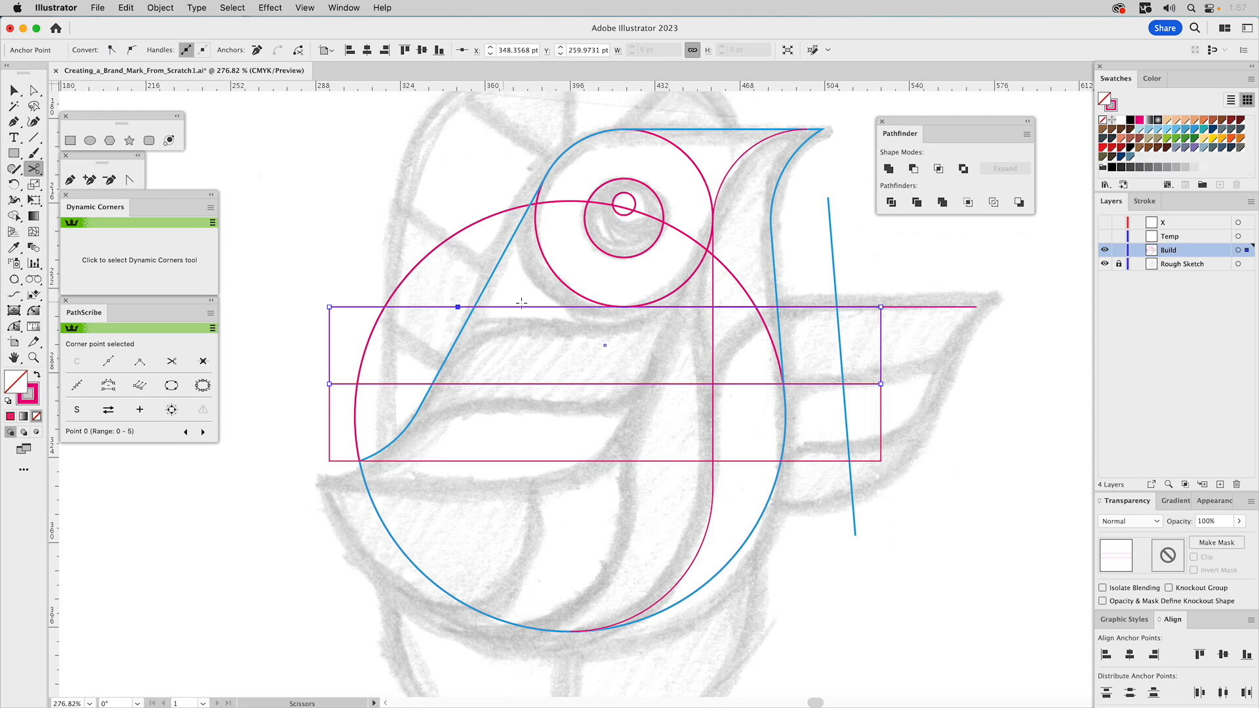
click(657, 306)
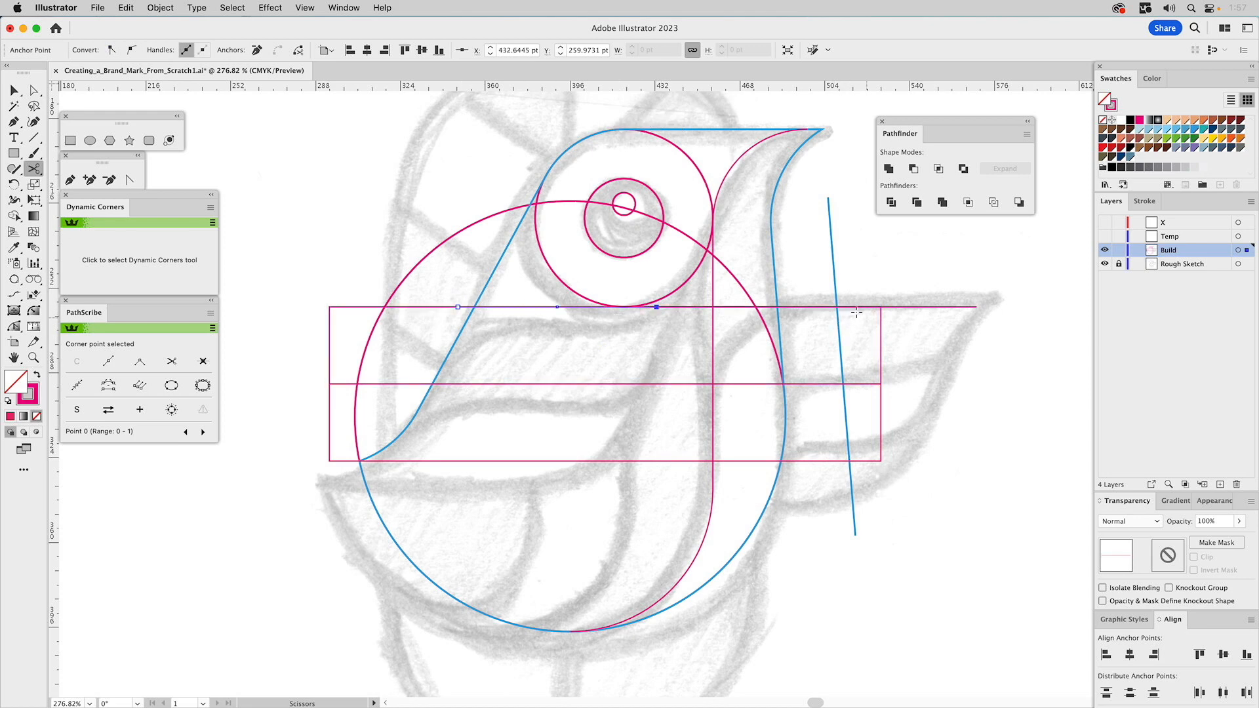
click(703, 307)
key(Delete)
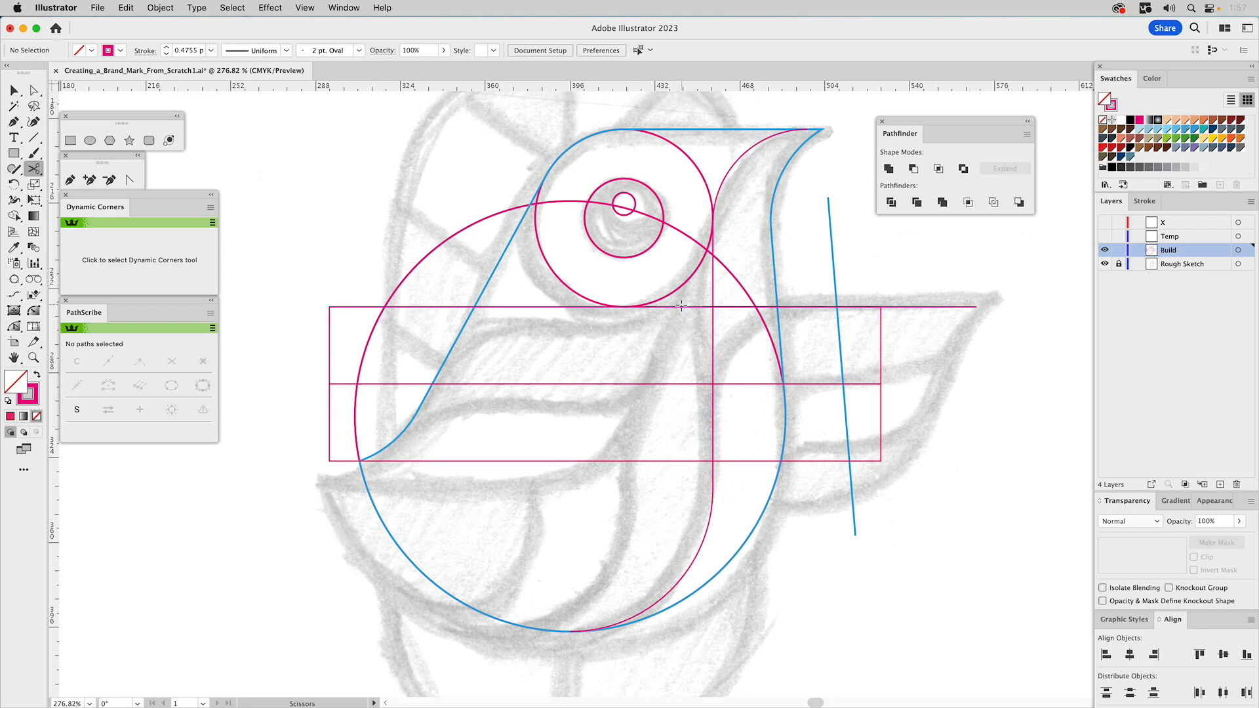
Shorten the wing line to start at the vertical contour, and end the cut segment at the head circle's bottom anchor.
click(682, 306)
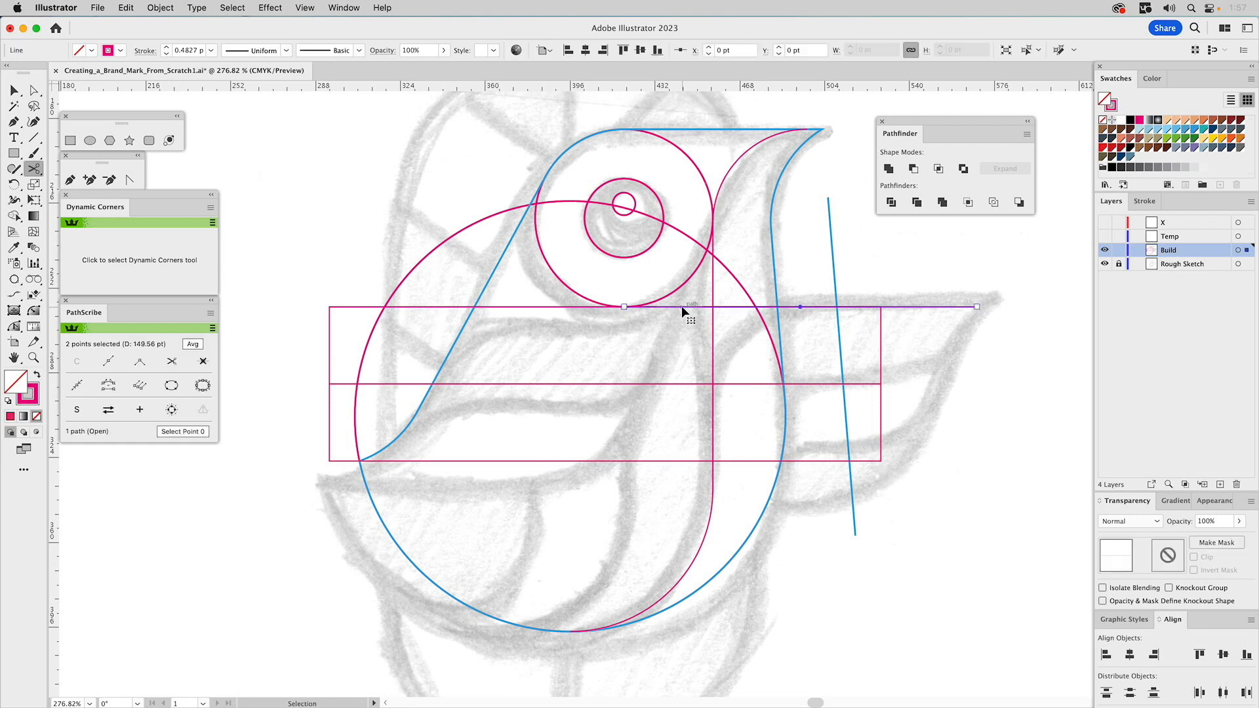
key(a)
click(625, 308)
mouse_move(626, 309)
mouse_down()
mouse_move(714, 309)
mouse_move(636, 305)
mouse_up()
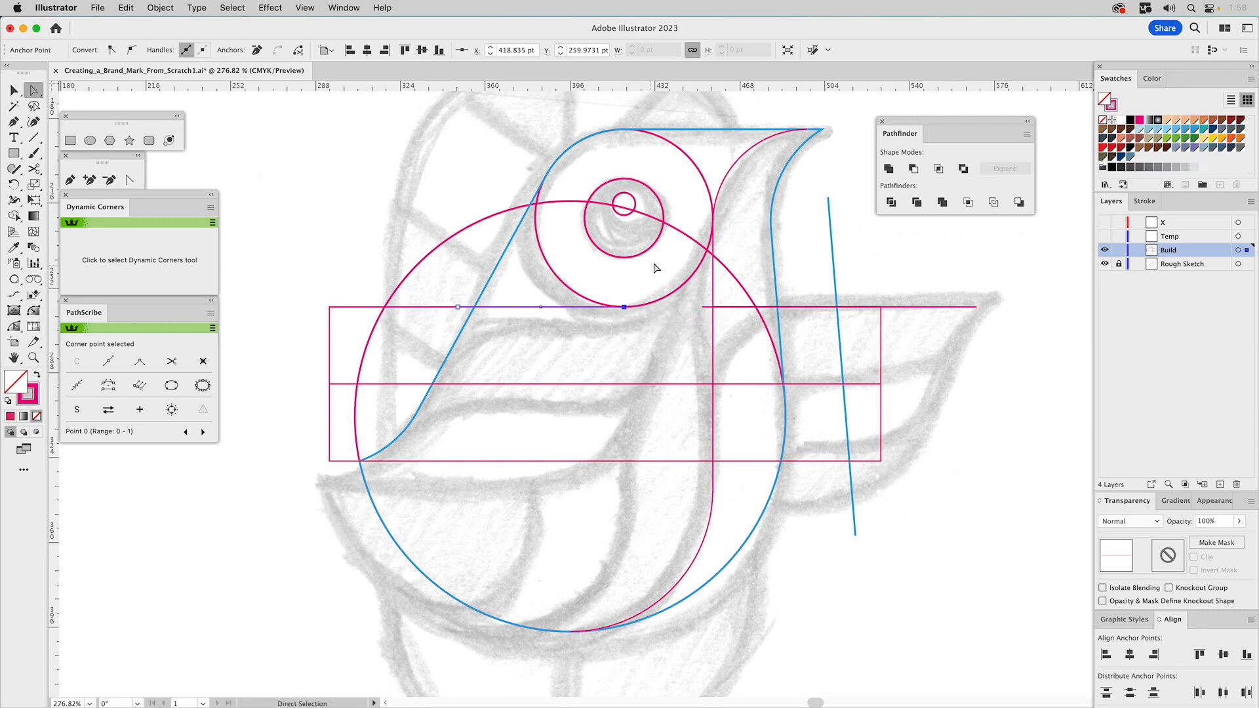
Delete the rest of the upper rectangle, keeping only the short segment cut from its top edge.
click(413, 309)
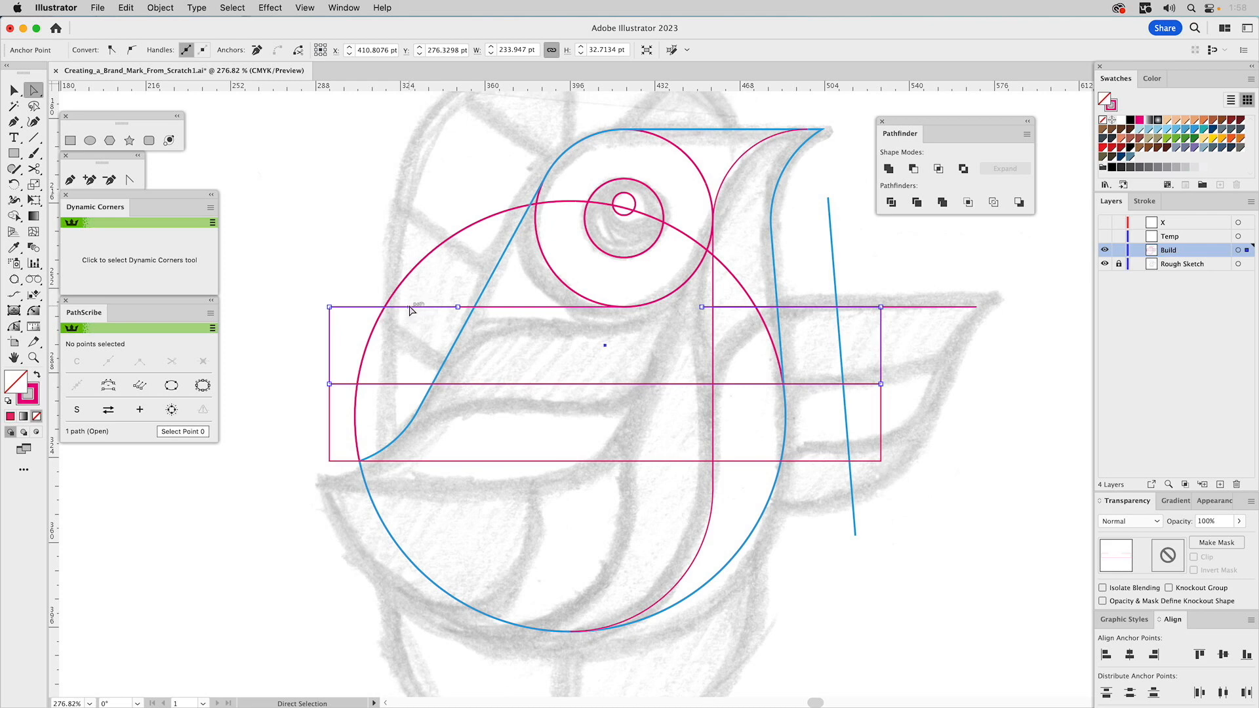
key(BackSpace)
key(BackSpace)
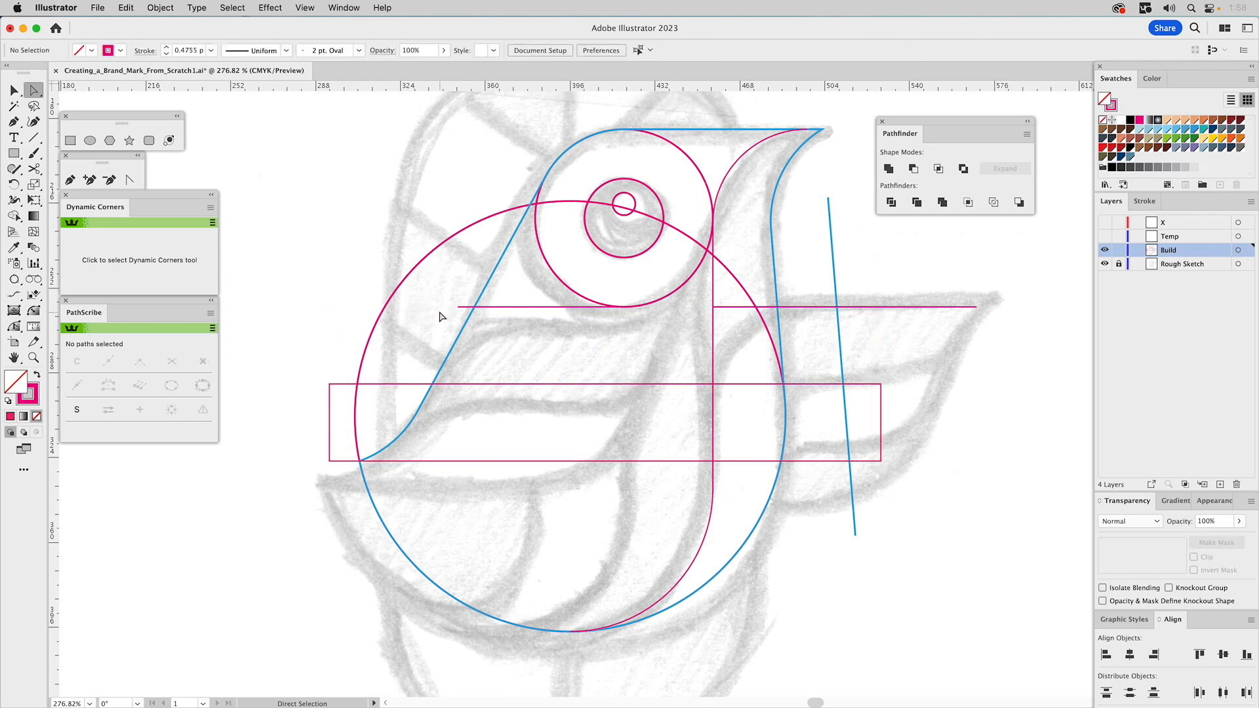
Cut the remaining rectangle's top and bottom edges near the tail and inside the body with the Scissors tool.
click(37, 169)
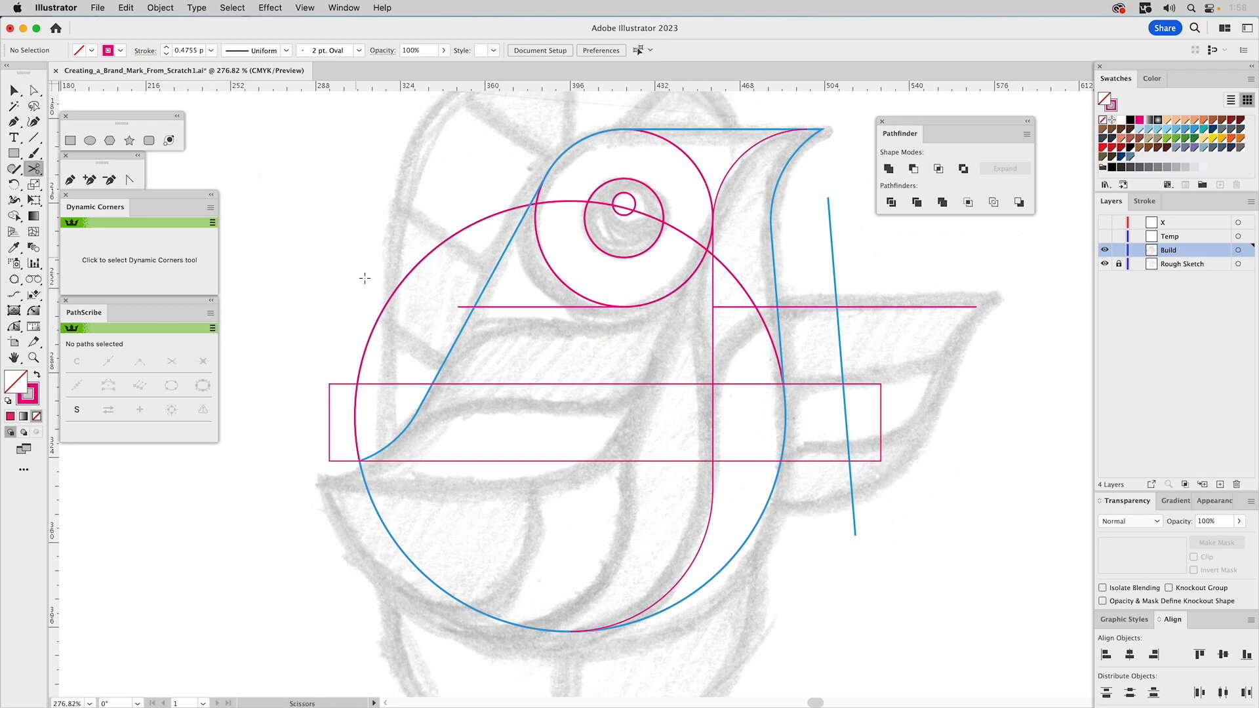
click(347, 461)
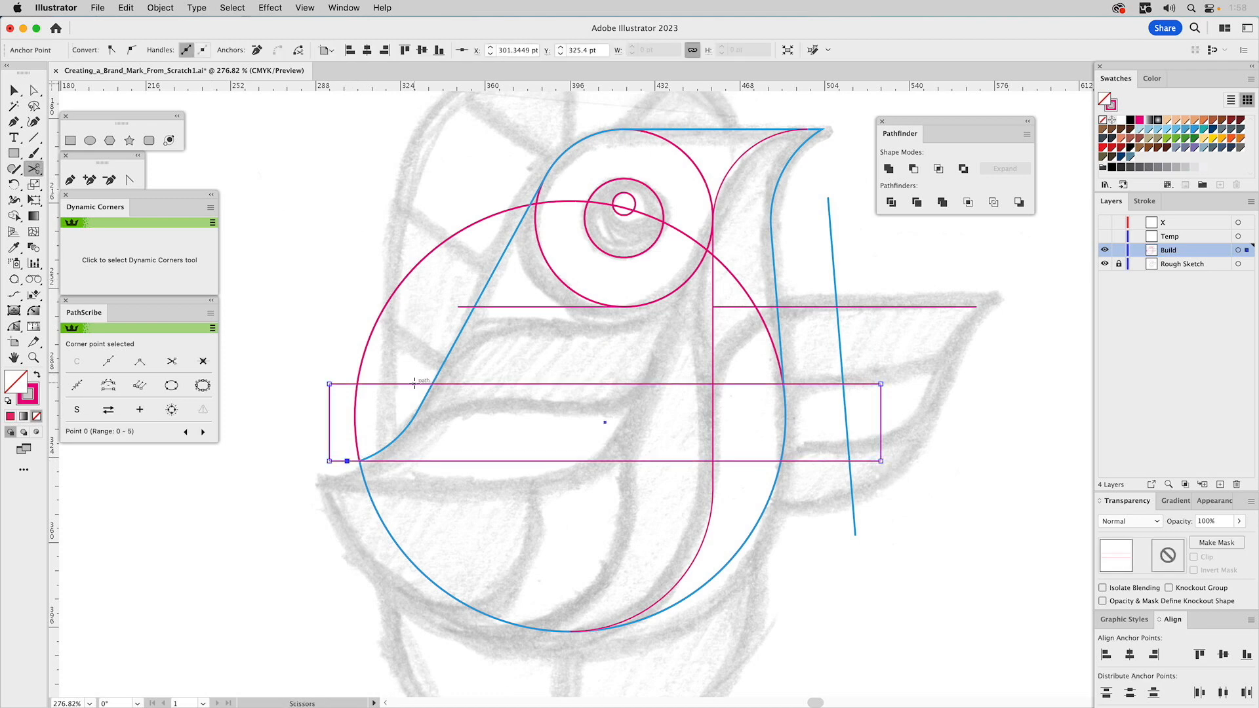
click(413, 384)
click(675, 384)
click(657, 461)
click(791, 384)
key(v)
click(930, 405)
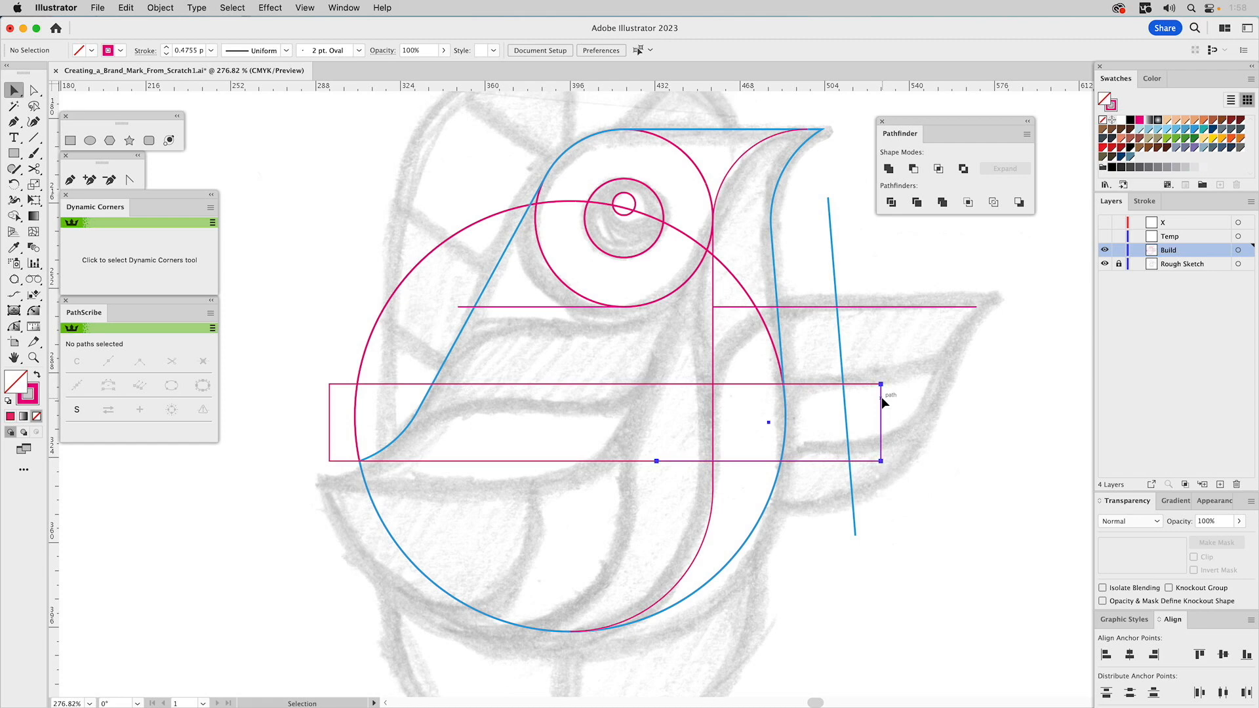
Duplicate the rectangle's cut right-hand piece directly below the original, about 32.7 pt lower.
drag(883, 483, 866, 453)
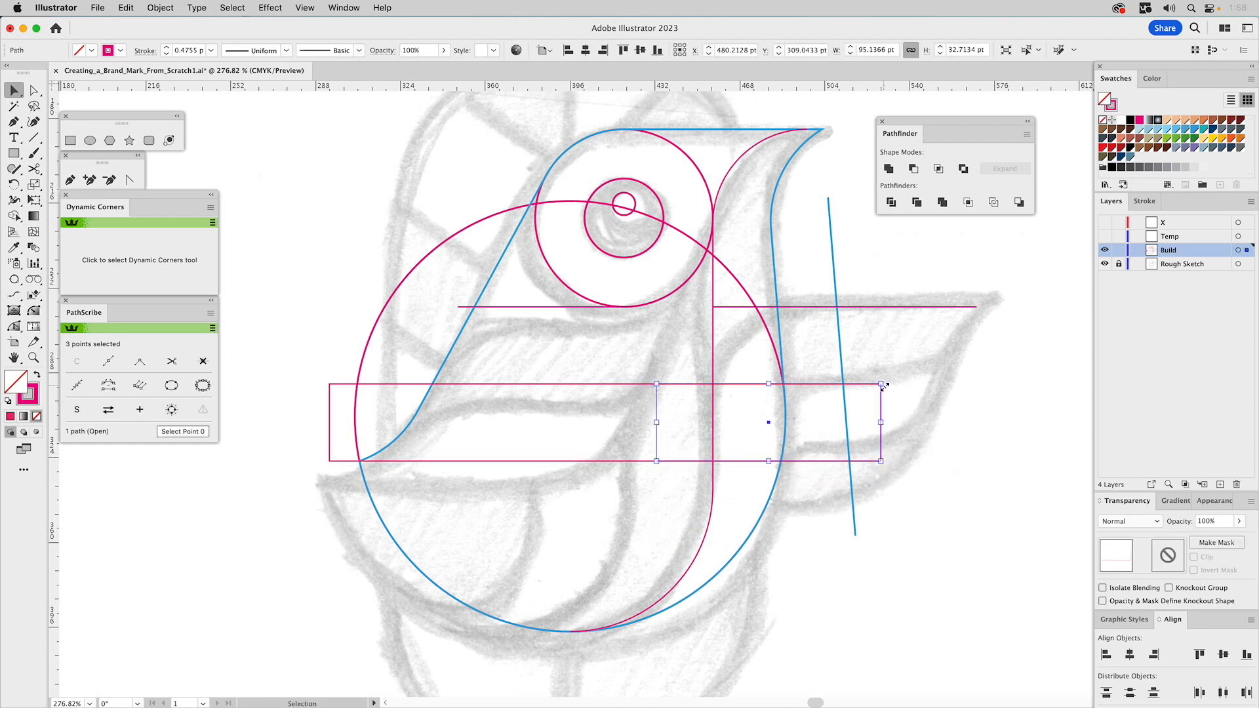
key(a)
drag(882, 388, 881, 468)
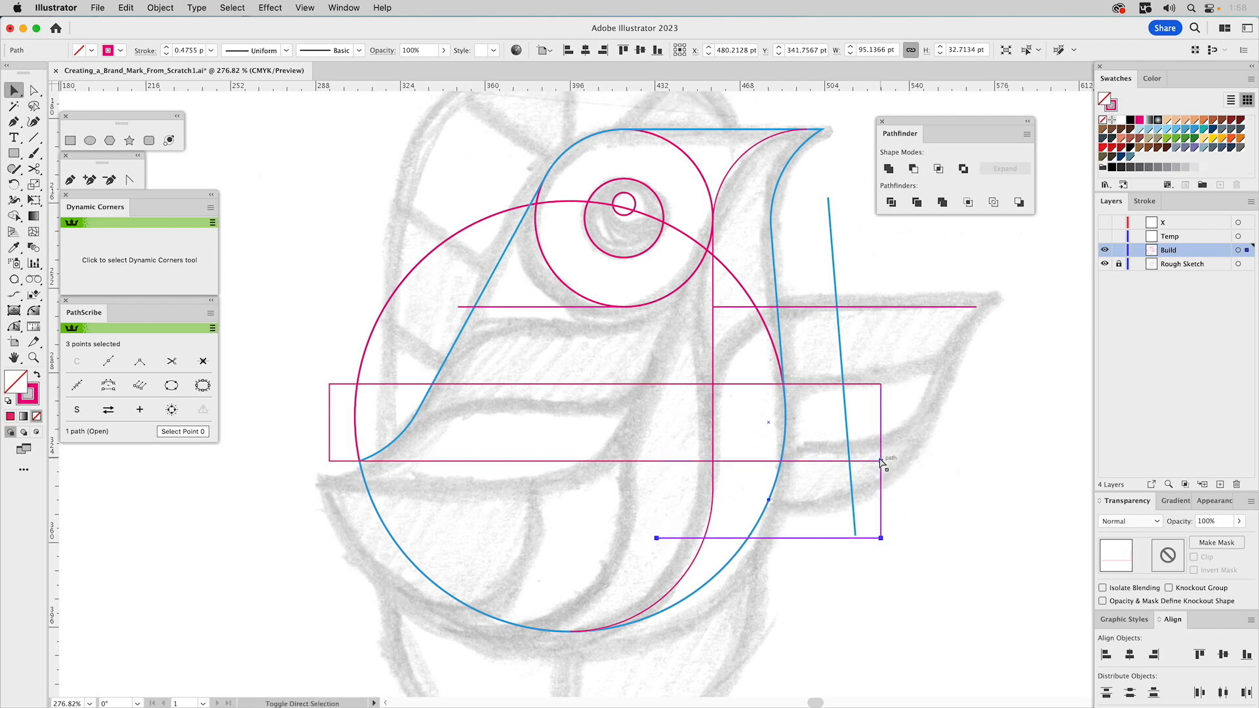
key(v)
key(a)
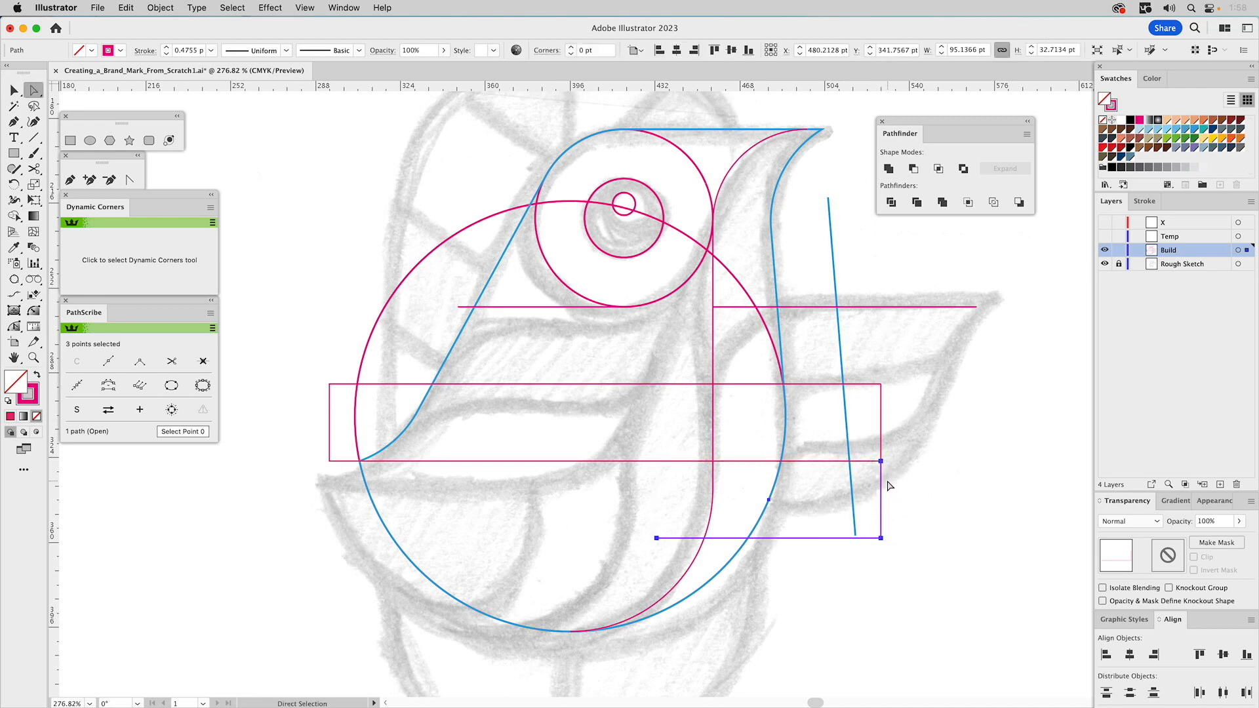
Remove the upper corner anchors from both right-hand pieces to leave horizontal lines, and extend the lower line's right end to about X 546.4 pt.
click(883, 476)
click(881, 462)
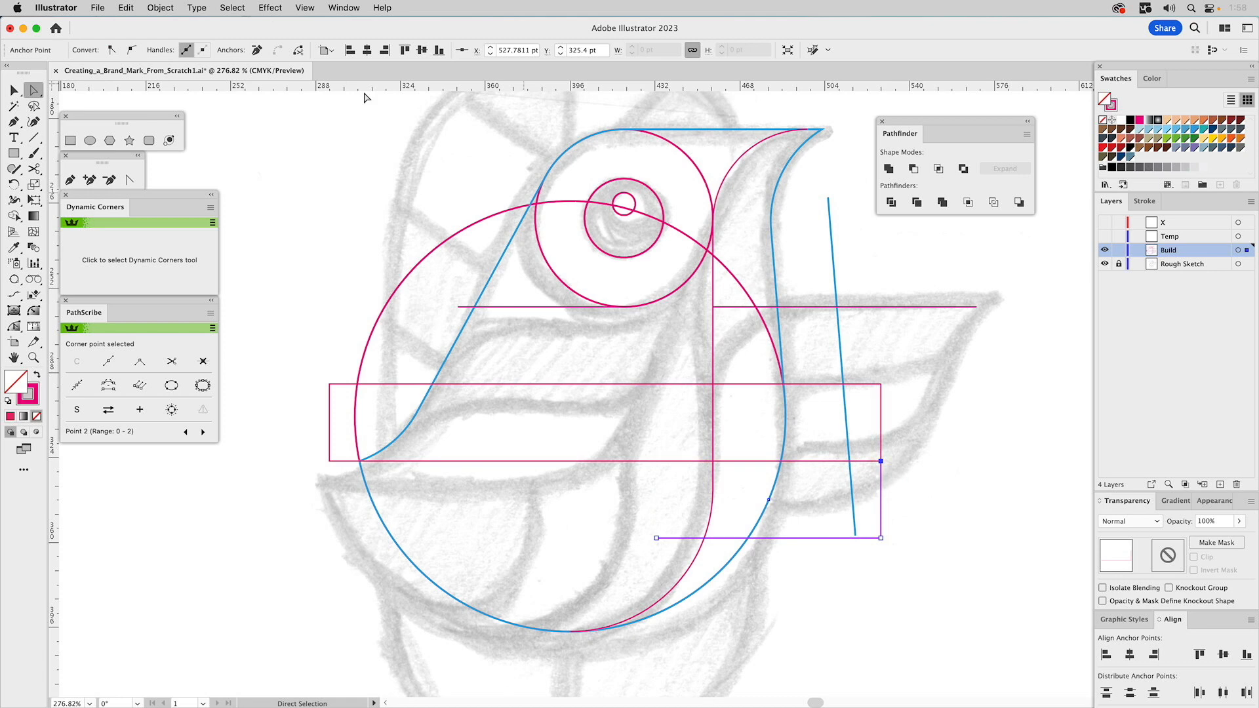
click(258, 51)
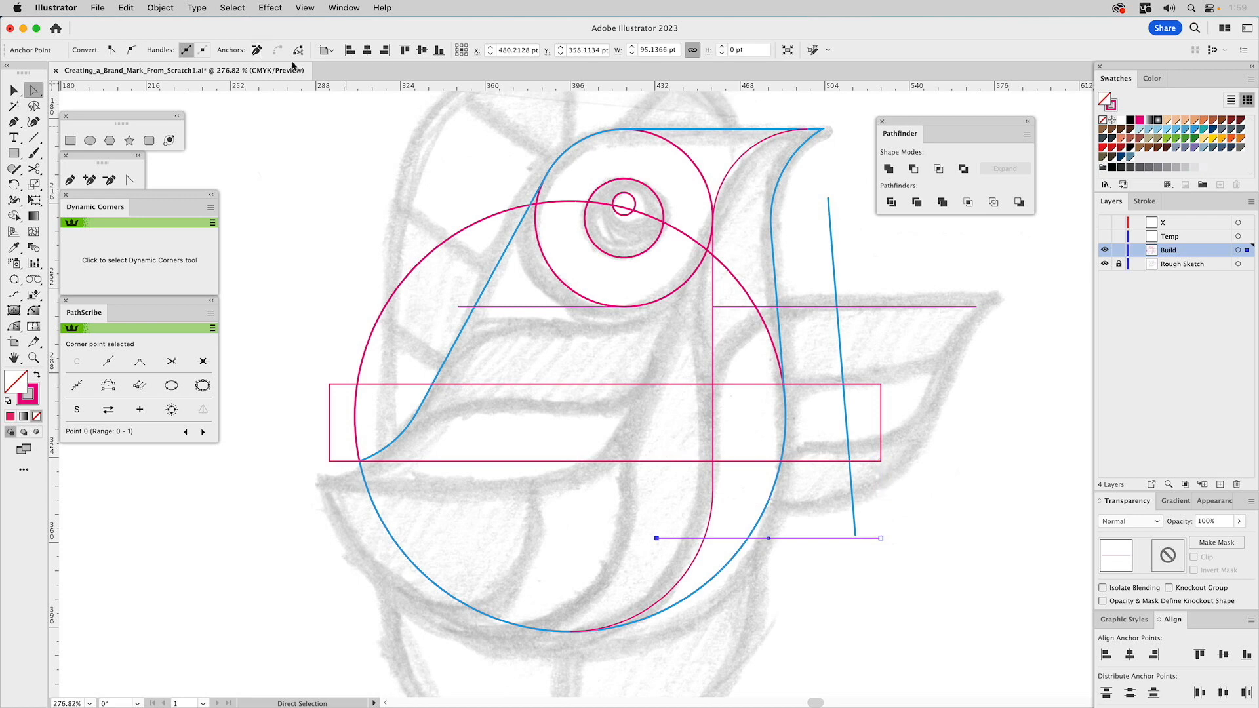
click(924, 495)
drag(882, 541, 925, 538)
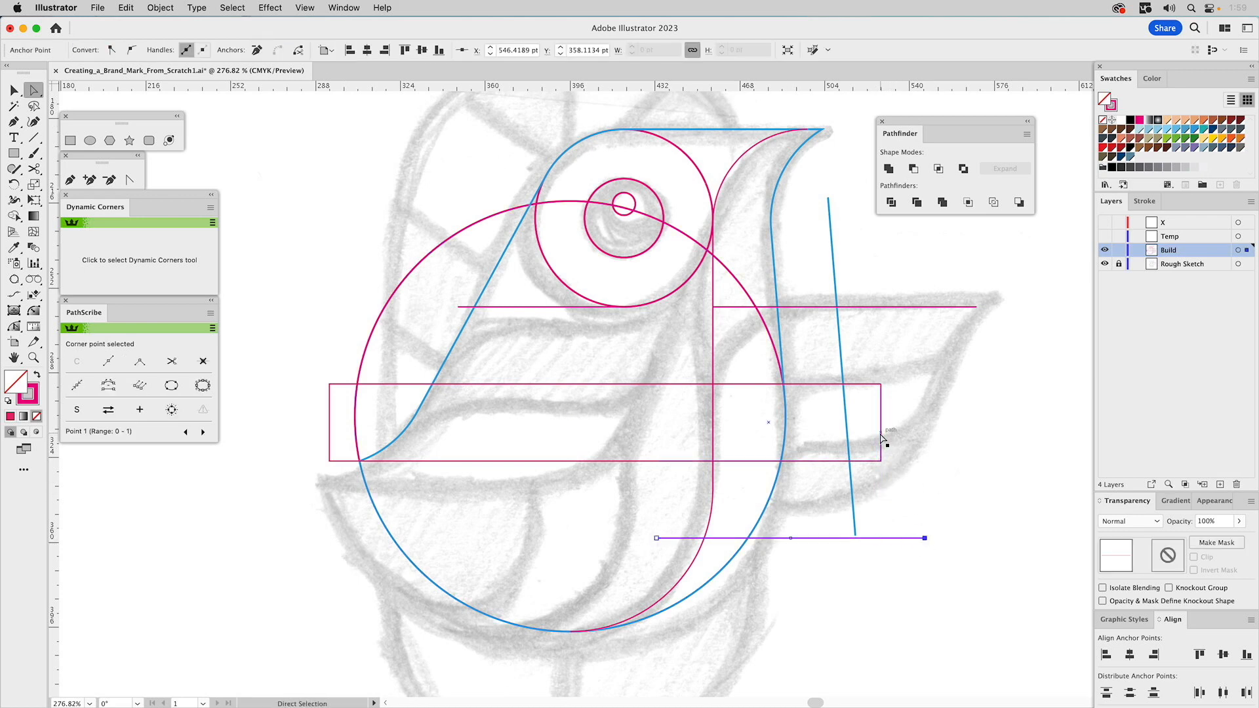
click(880, 385)
click(258, 50)
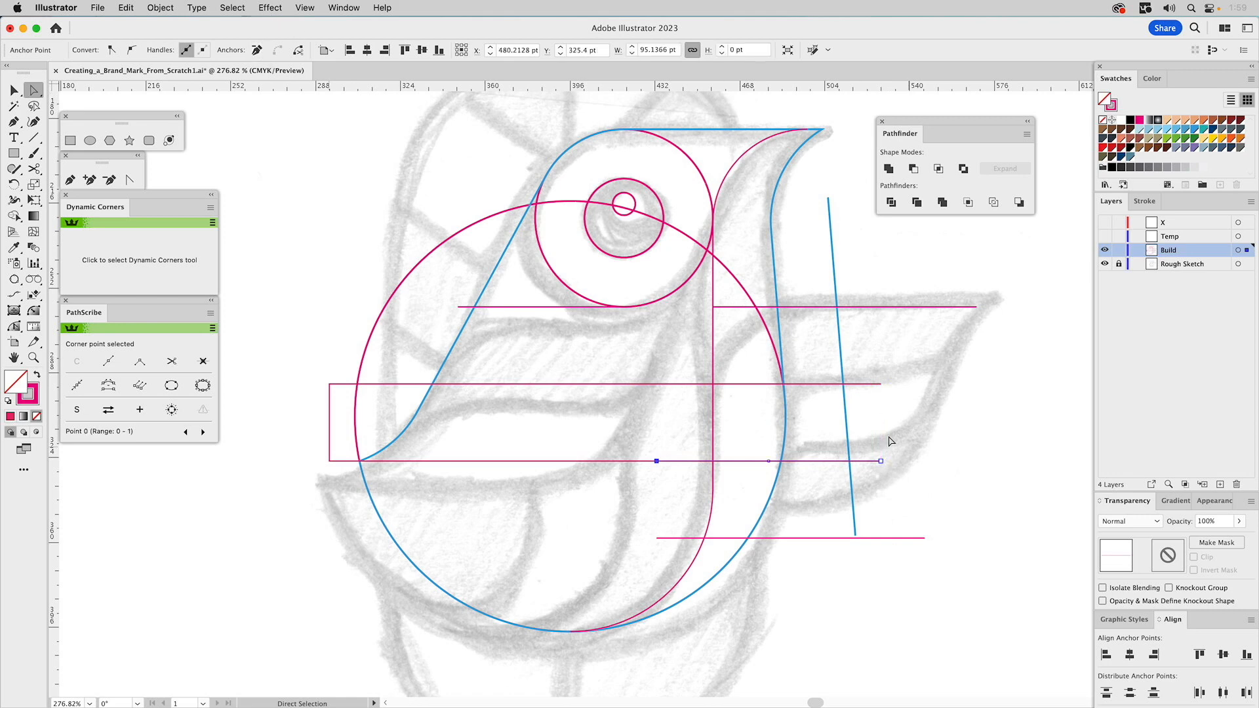
Extend the right ends of the second and third tail guide lines, and shorten the third line's left end to the body outline.
drag(882, 461, 957, 461)
drag(877, 385, 980, 384)
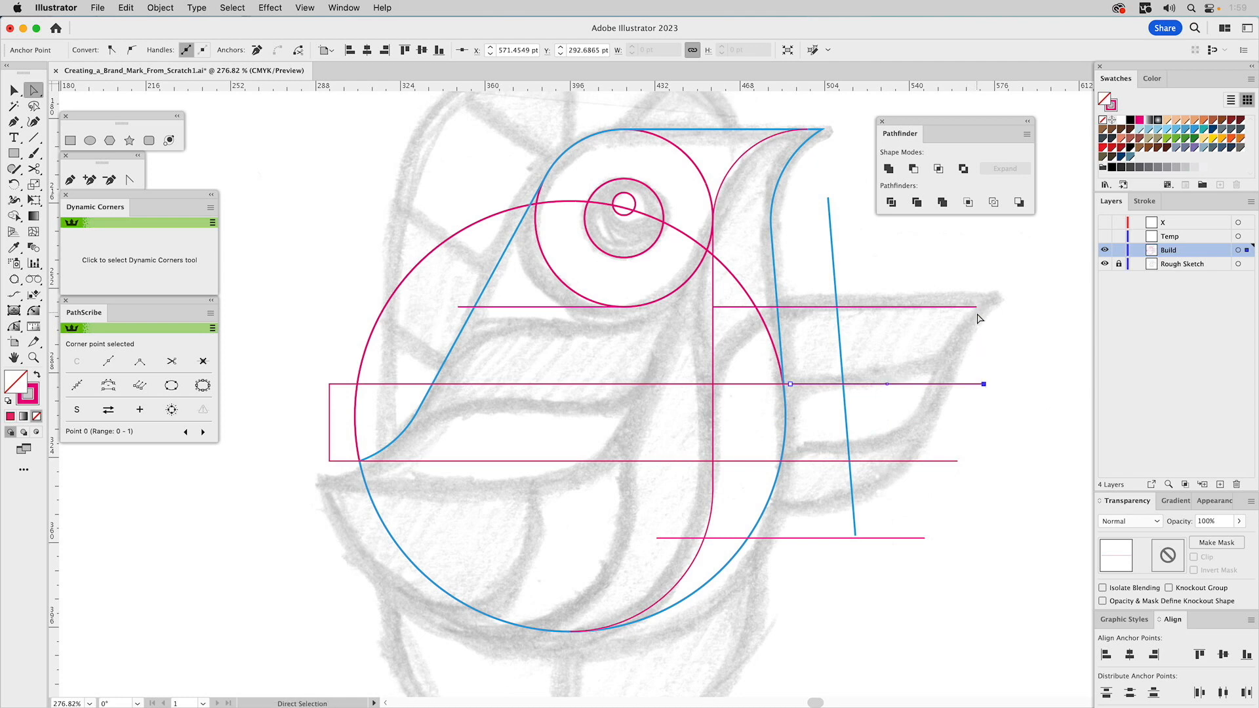
click(745, 462)
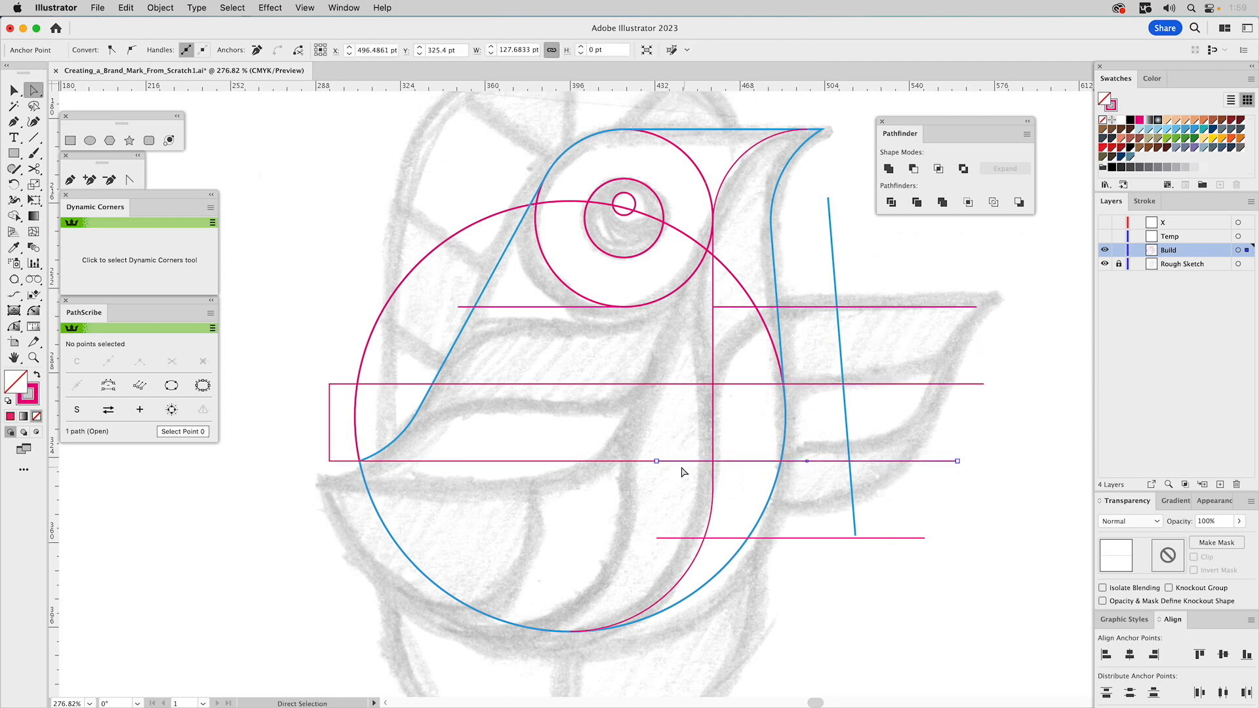
drag(657, 461, 782, 462)
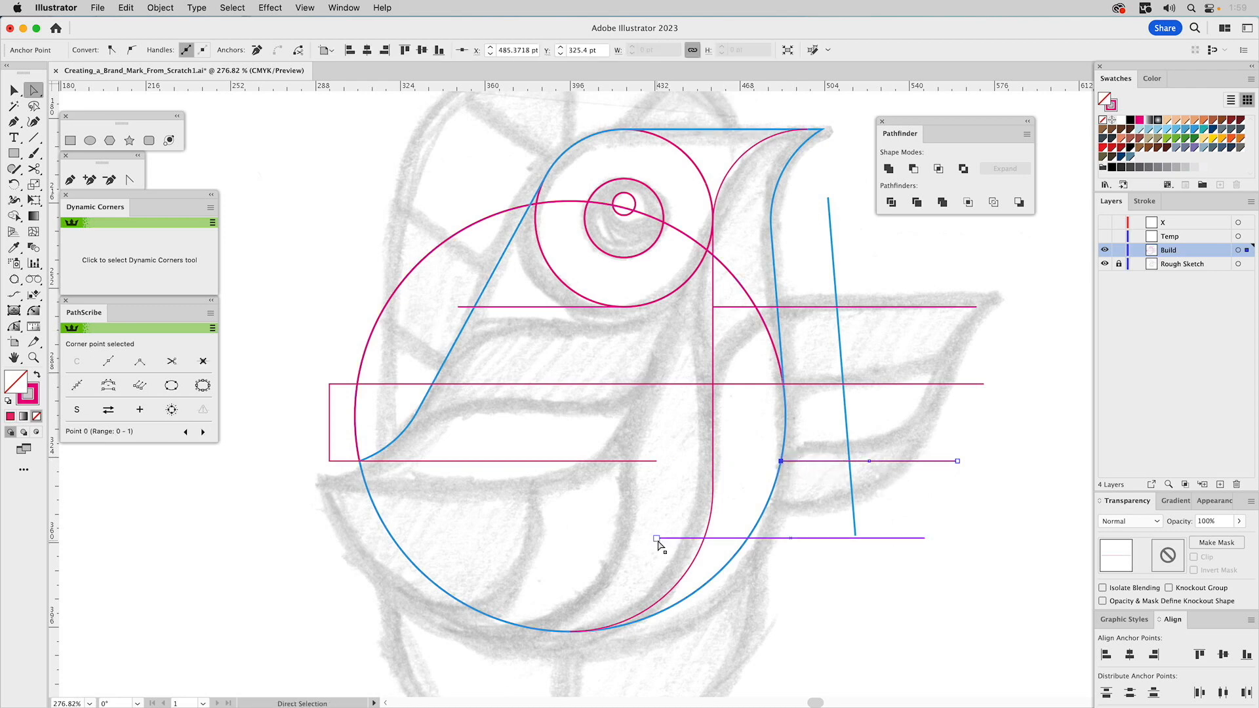
Shorten the lowest tail guide line so its left end meets the body outline at about X 471.3 pt.
drag(660, 539, 741, 537)
key(z)
drag(726, 520, 805, 582)
key(a)
click(457, 274)
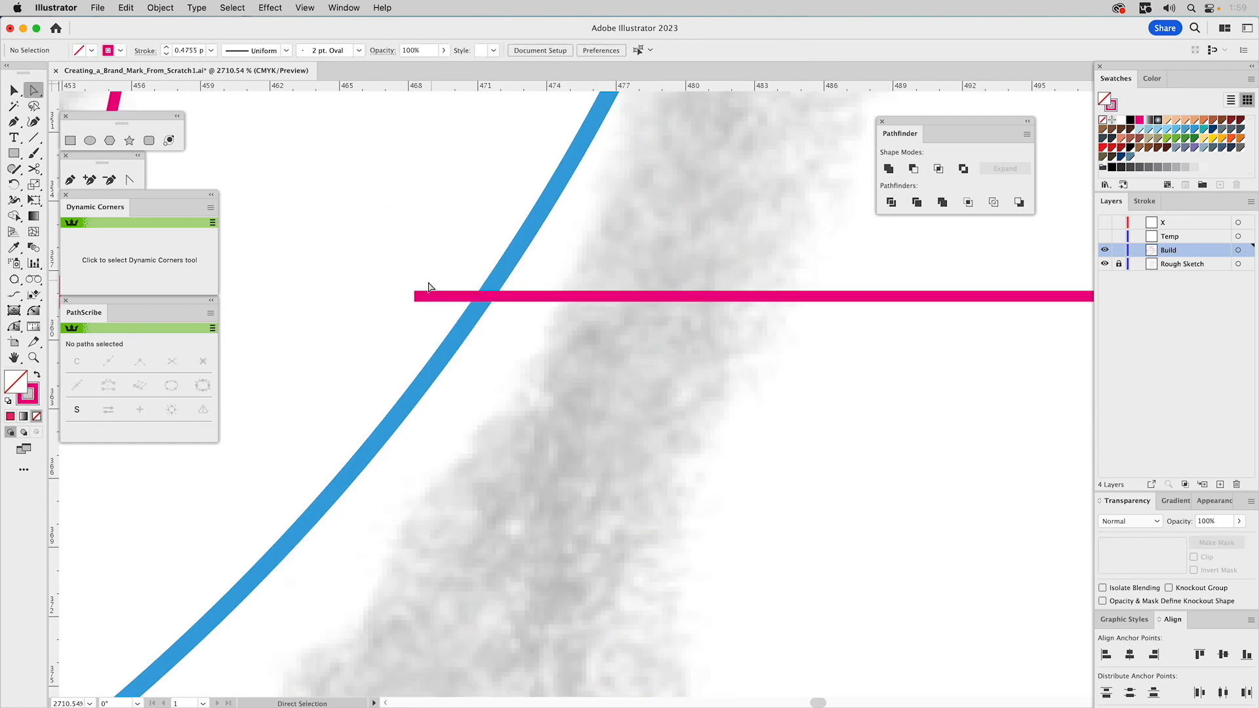
drag(417, 299, 415, 300)
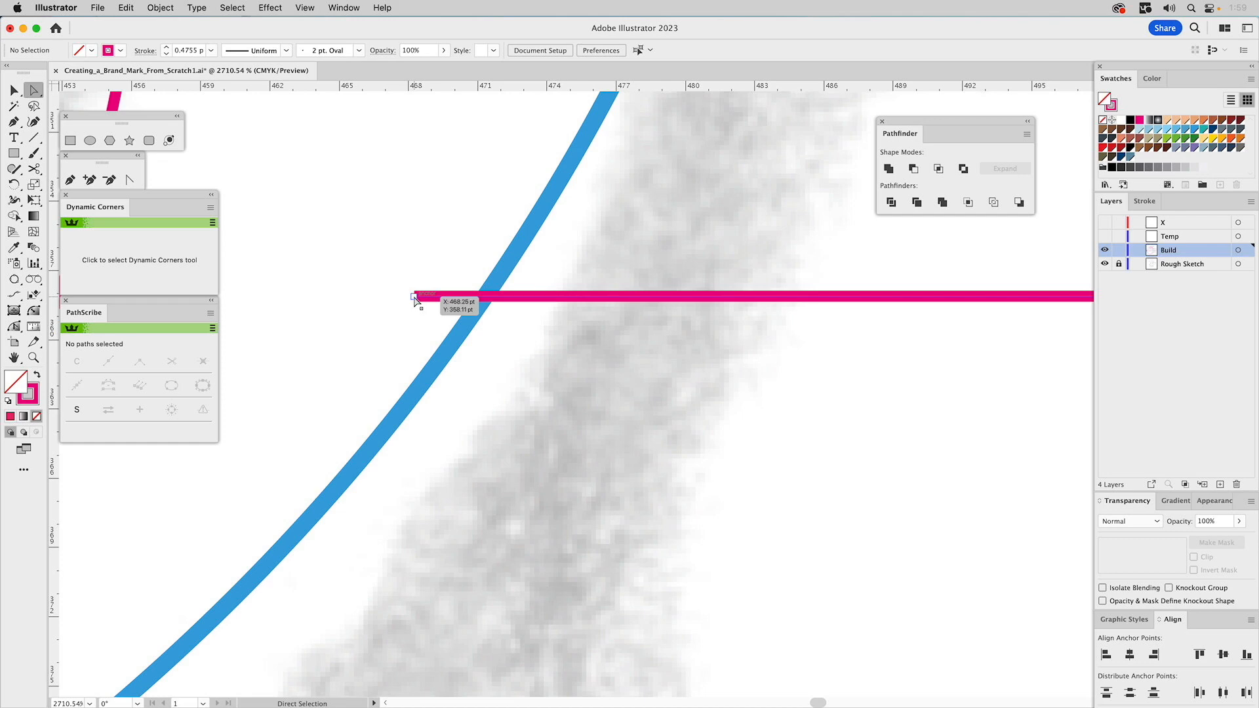
drag(415, 300, 540, 300)
click(553, 280)
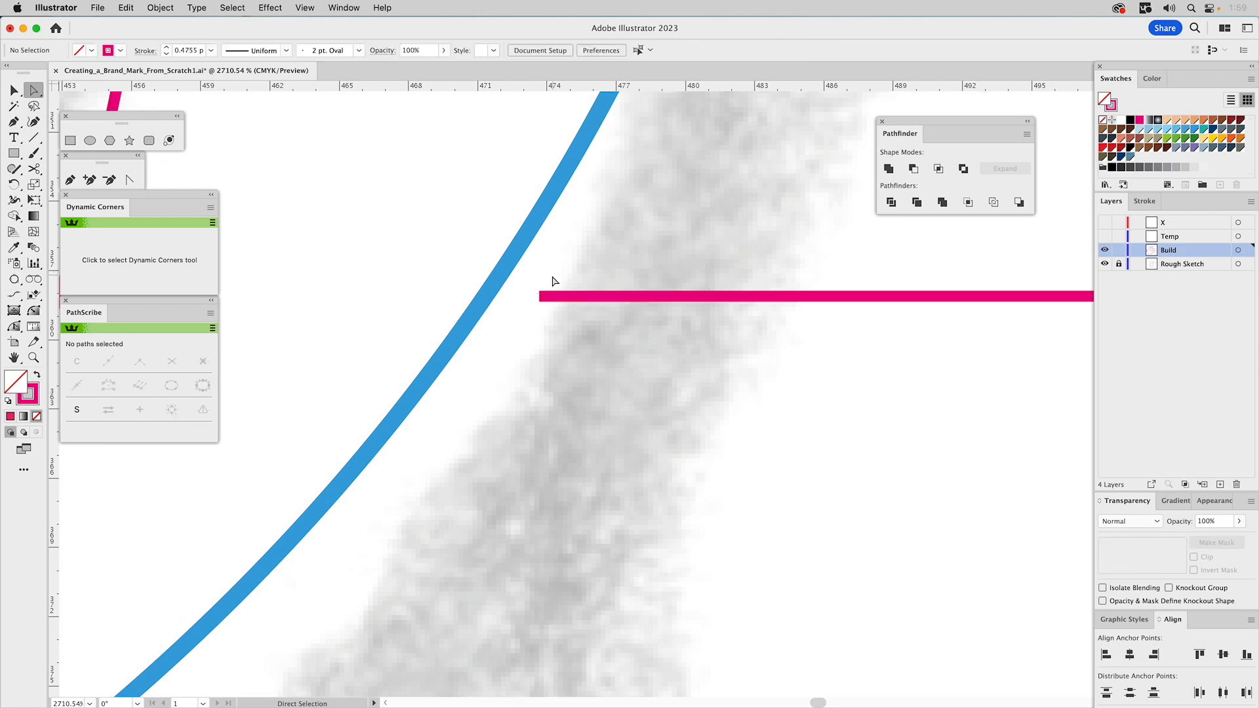
drag(541, 298, 485, 299)
Delete the short middle segment of the second guide line that crosses the body between the wing and tail.
click(34, 358)
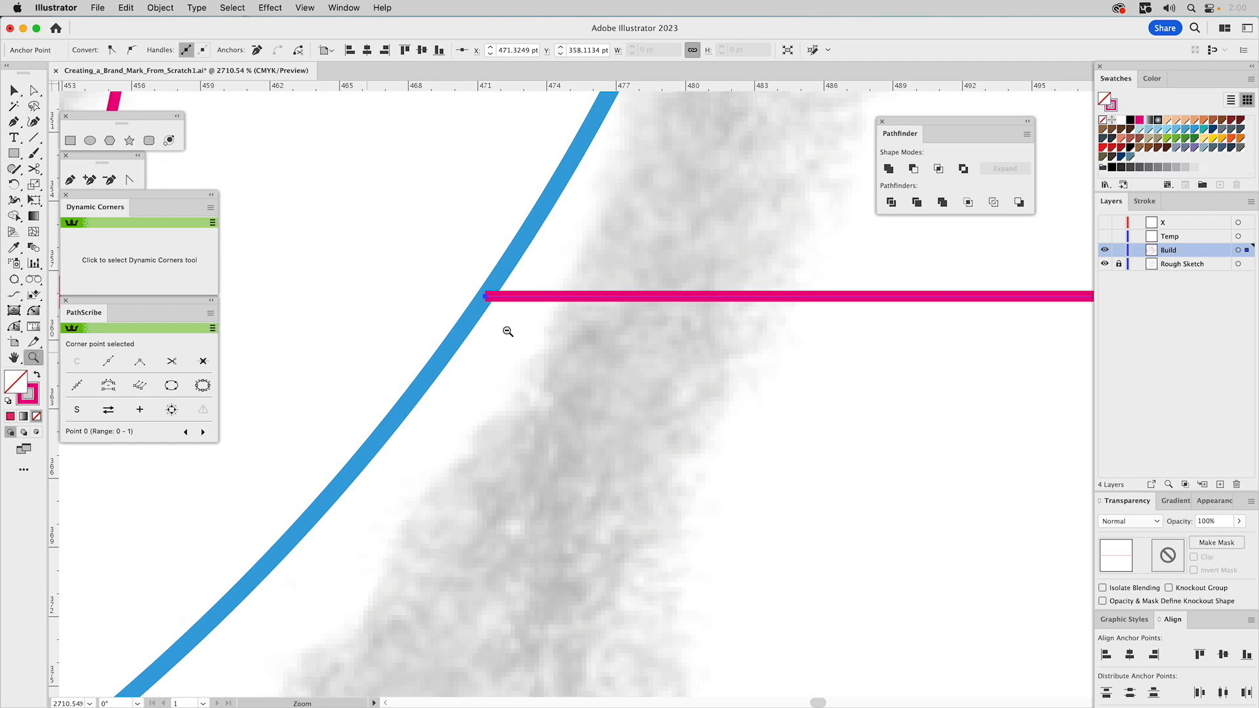
alt+click(663, 305)
alt+click(663, 305)
alt+click(666, 306)
alt+click(668, 307)
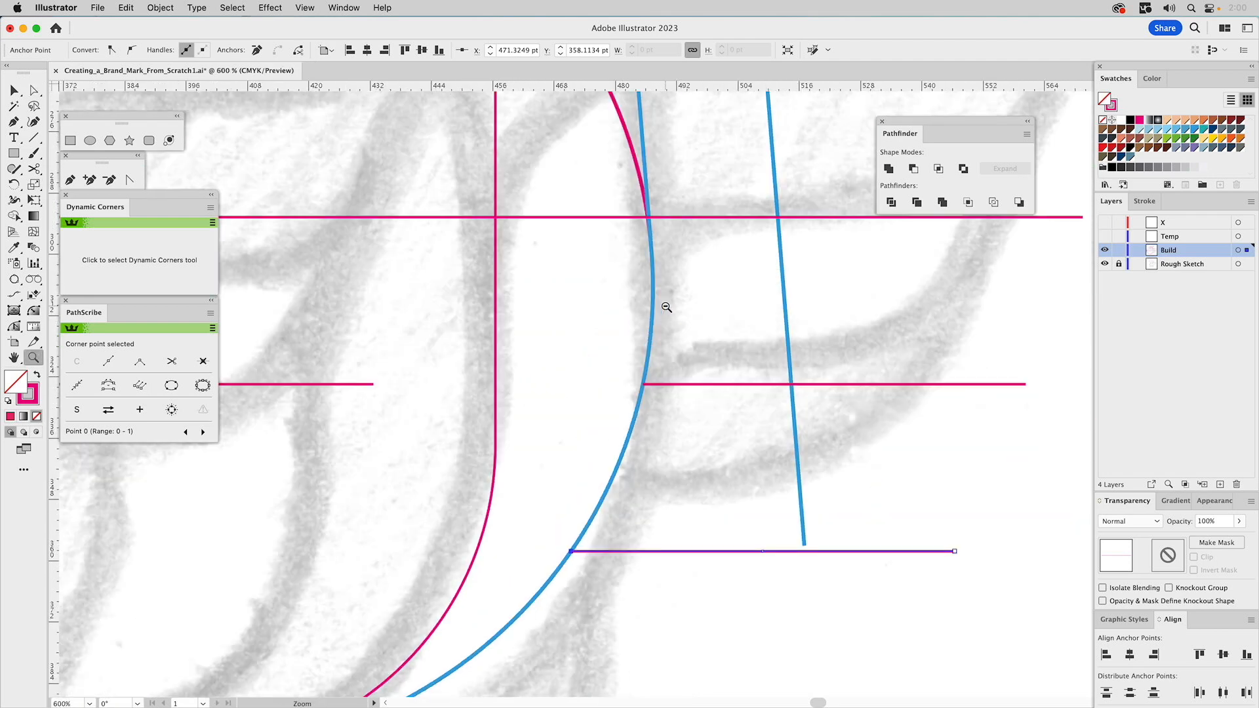
alt+click(666, 307)
alt+click(664, 310)
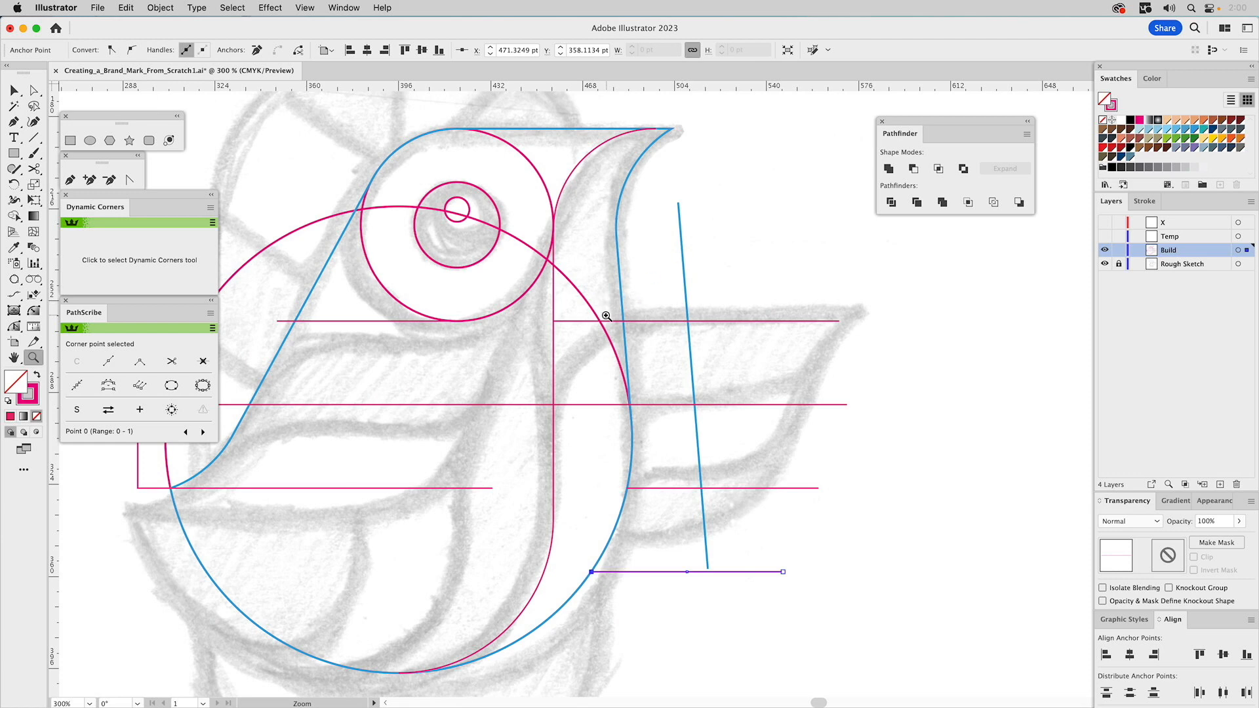
key(a)
click(528, 404)
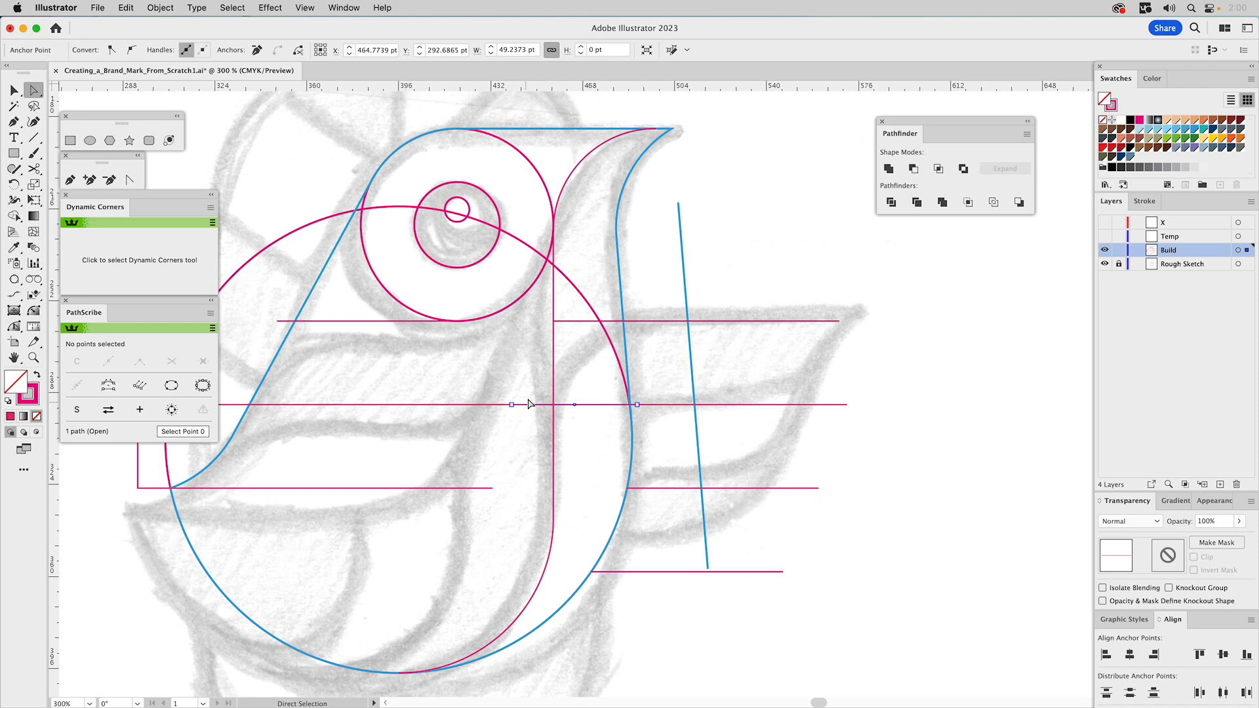
key(Delete)
click(528, 406)
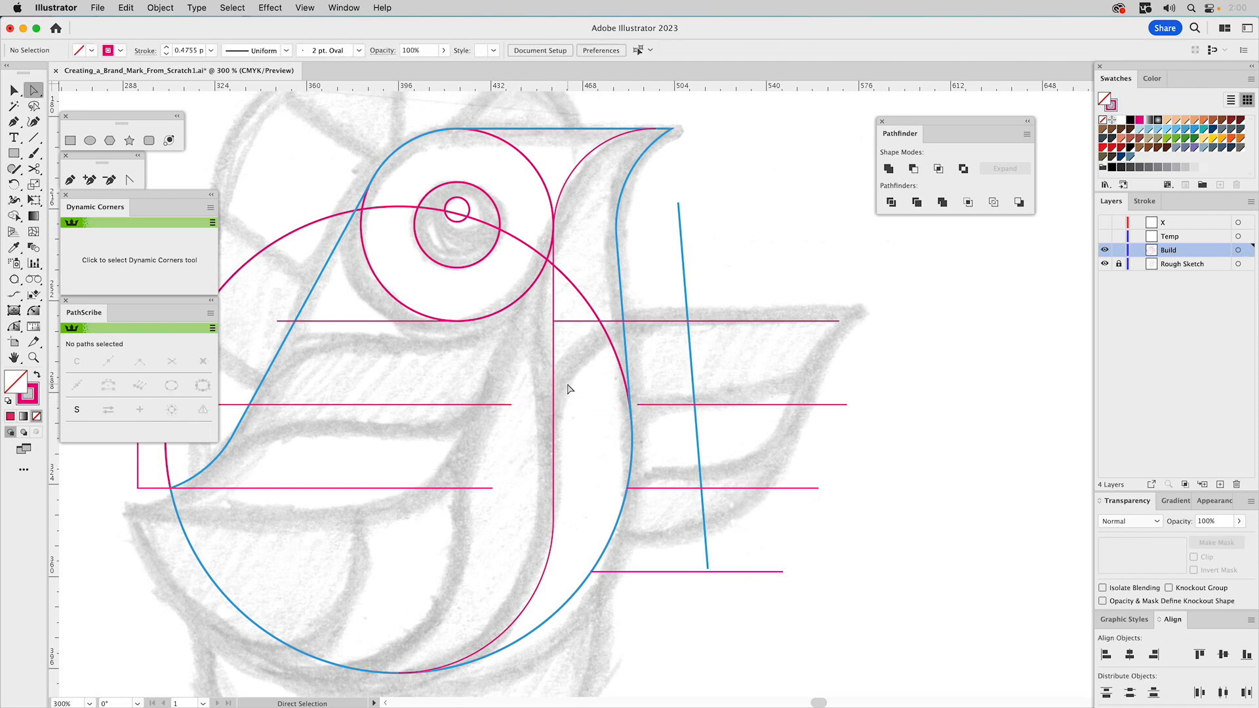
Extend the second tail line's left end to the body outline at about X 486.5 pt.
click(39, 359)
drag(523, 271, 941, 561)
key(a)
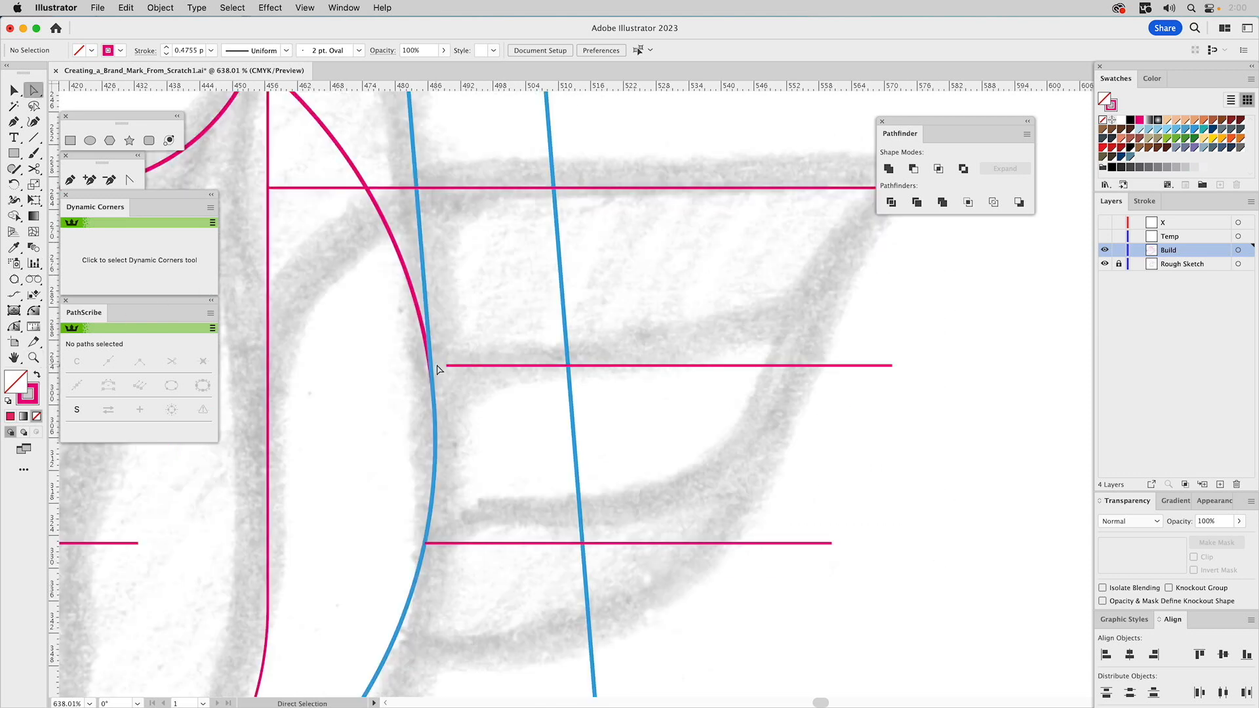
drag(446, 366, 430, 365)
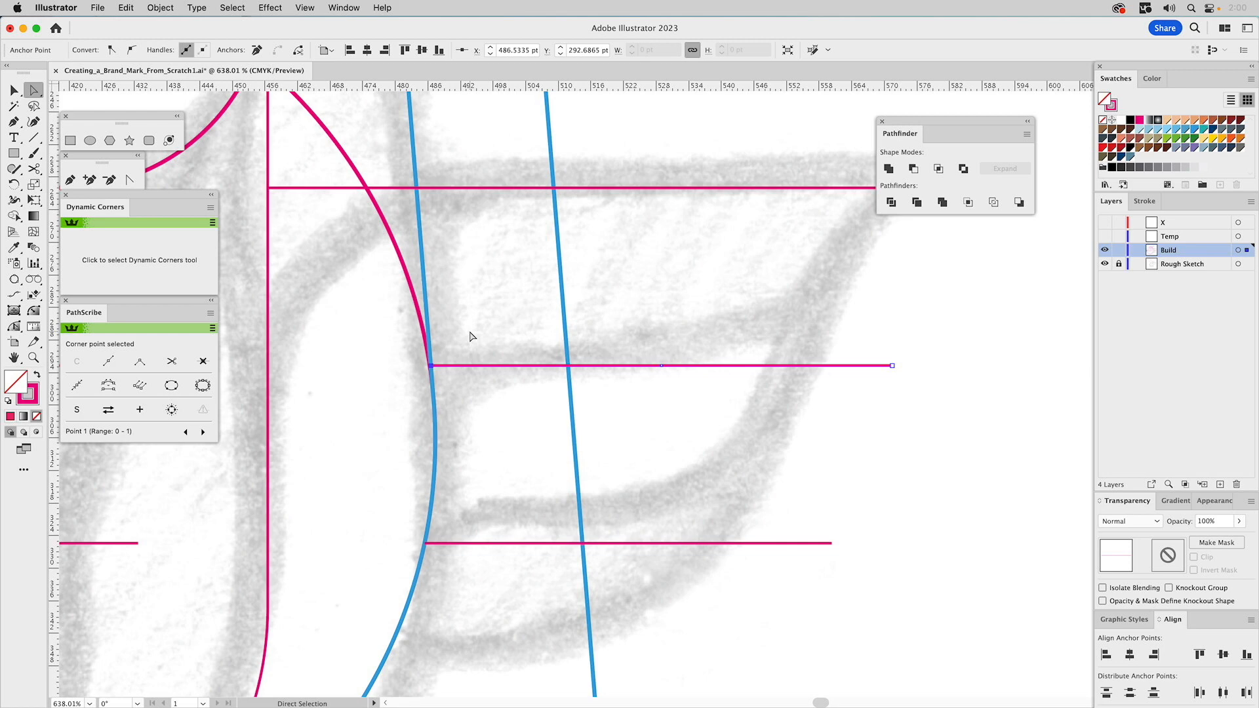
Apply the slanted line's blue stroke to all four horizontal tail lines with the Eyedropper.
click(33, 358)
alt+click(557, 366)
alt+click(563, 369)
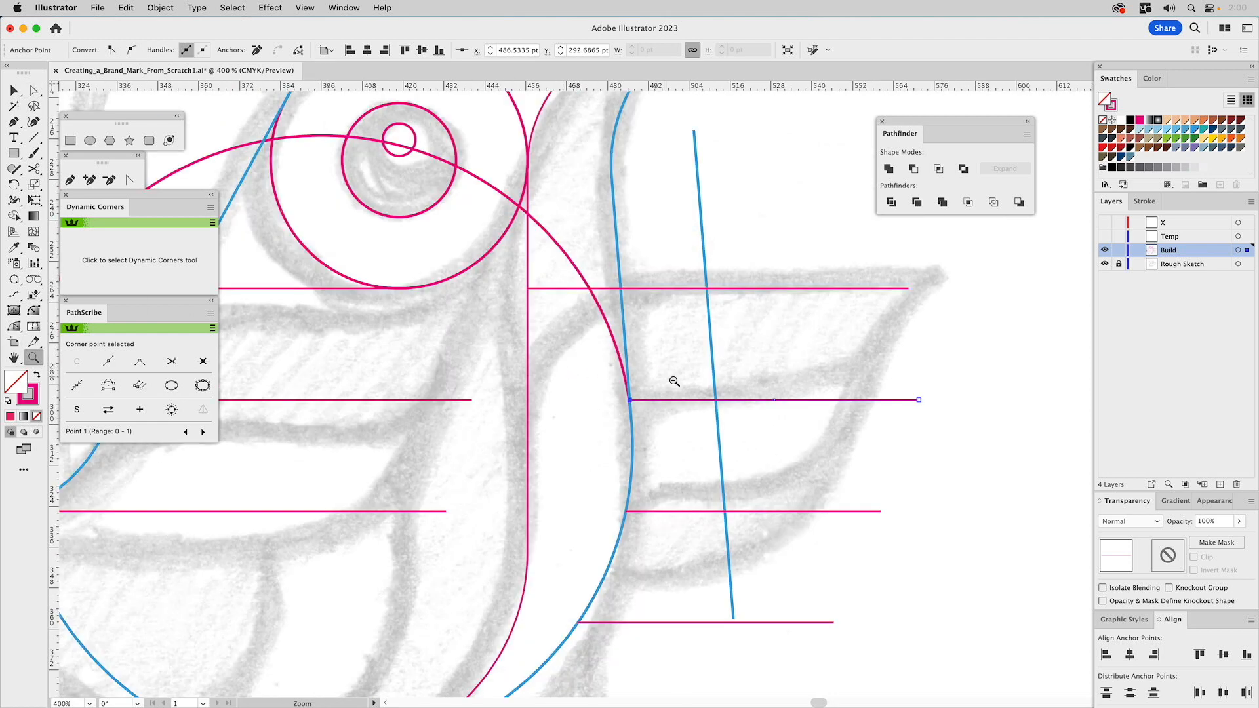
scroll(596, 343, down, 2)
scroll(597, 343, left, 2)
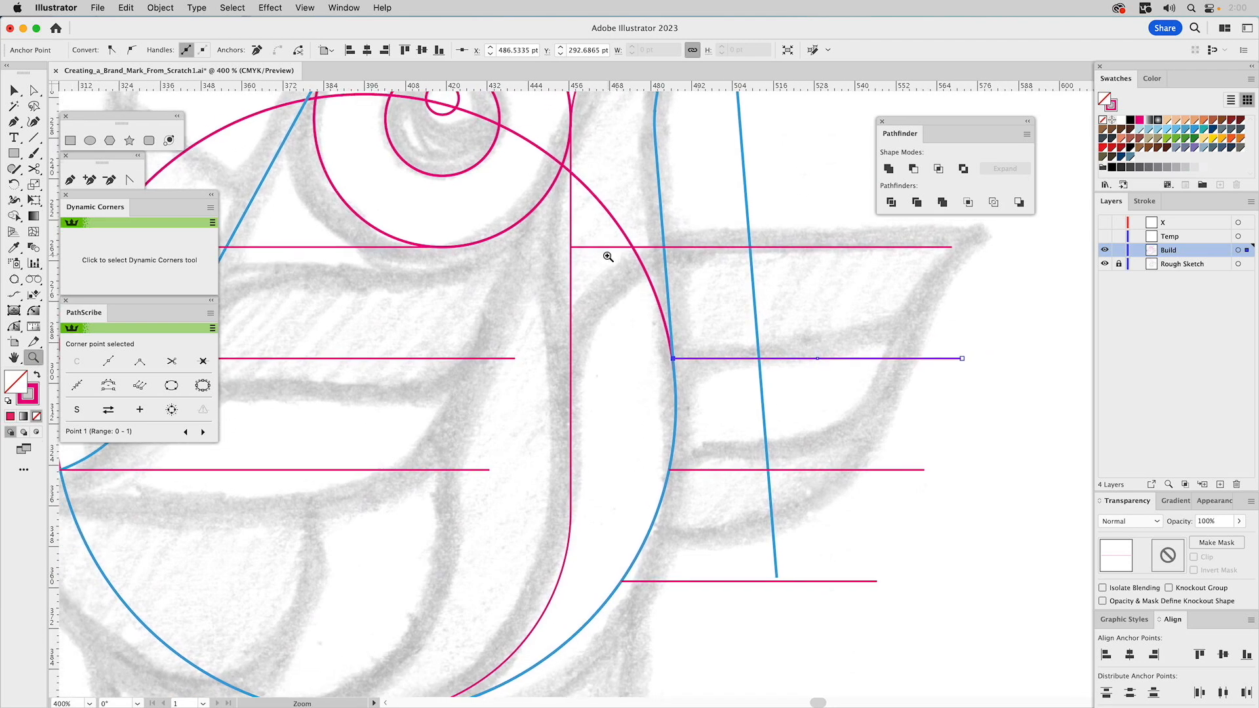
key(a)
drag(835, 356, 885, 612)
shift+click(808, 246)
key(i)
click(754, 277)
key(super+shift+a)
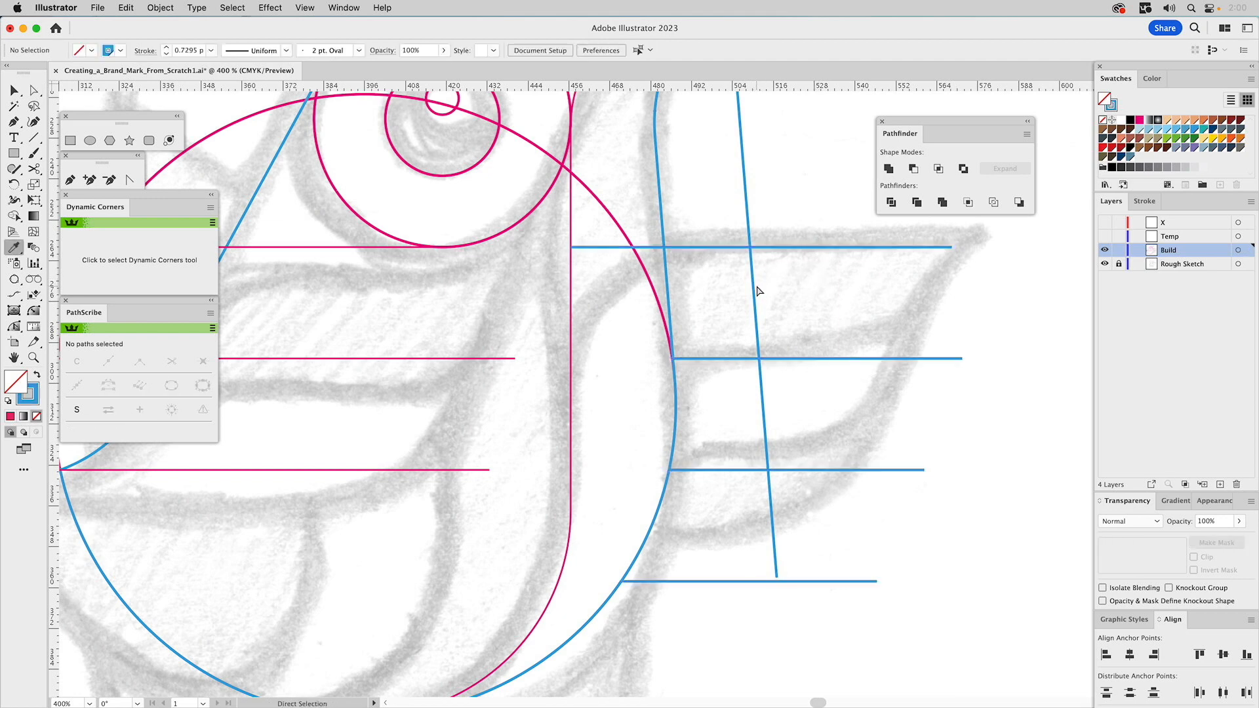
Move the slanted blue line clear of the tail, and continue the top tail line's left end straight down the vertical guide with the Pen tool.
key(v)
drag(754, 292, 1006, 303)
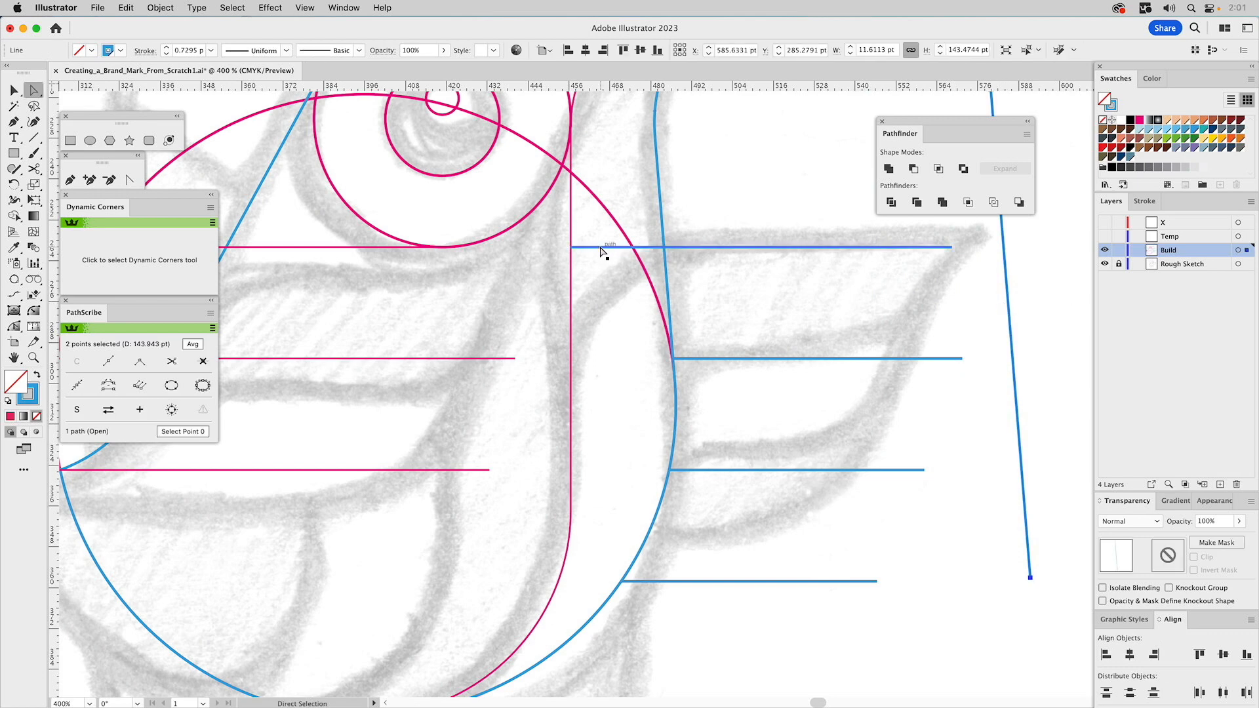
key(a)
click(70, 181)
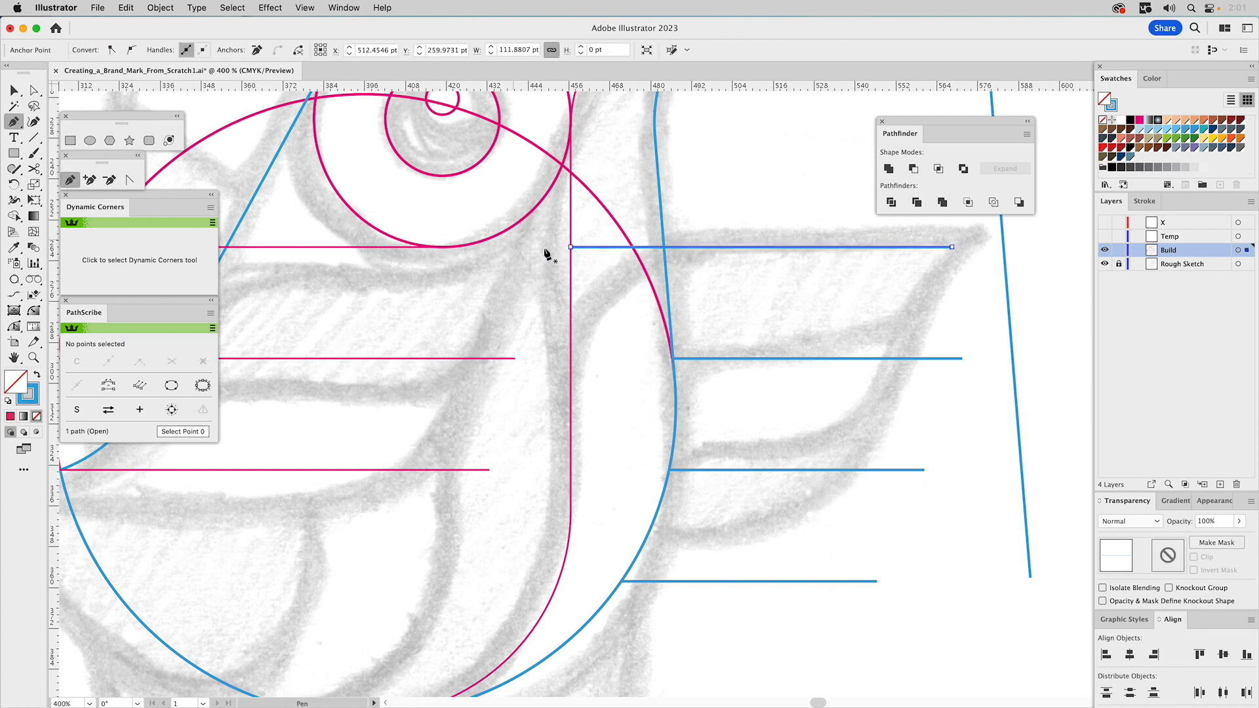
click(571, 247)
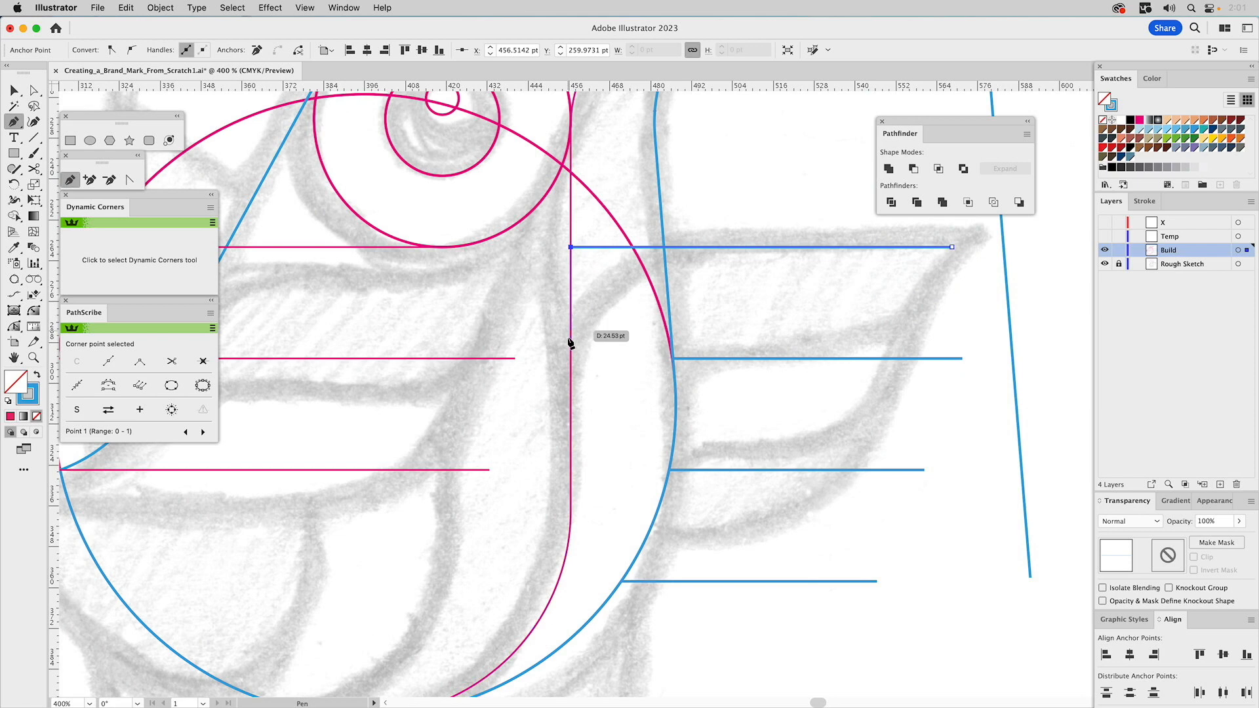
click(570, 380)
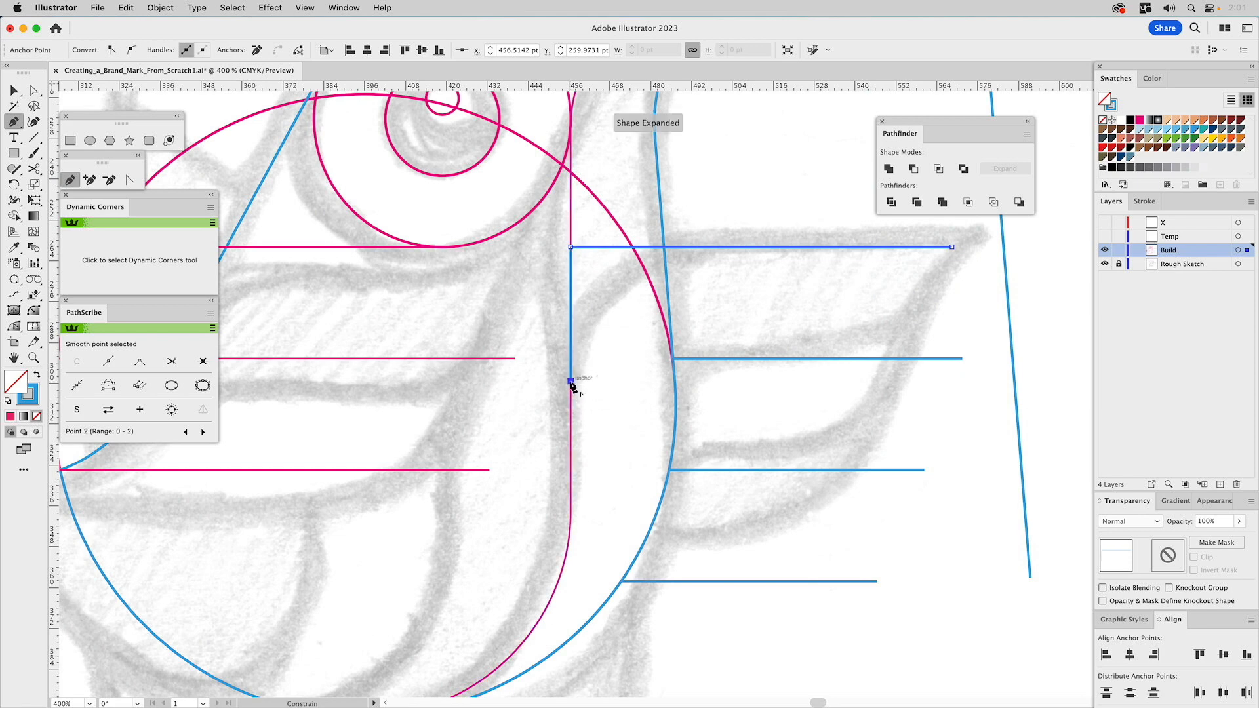
super+click(595, 297)
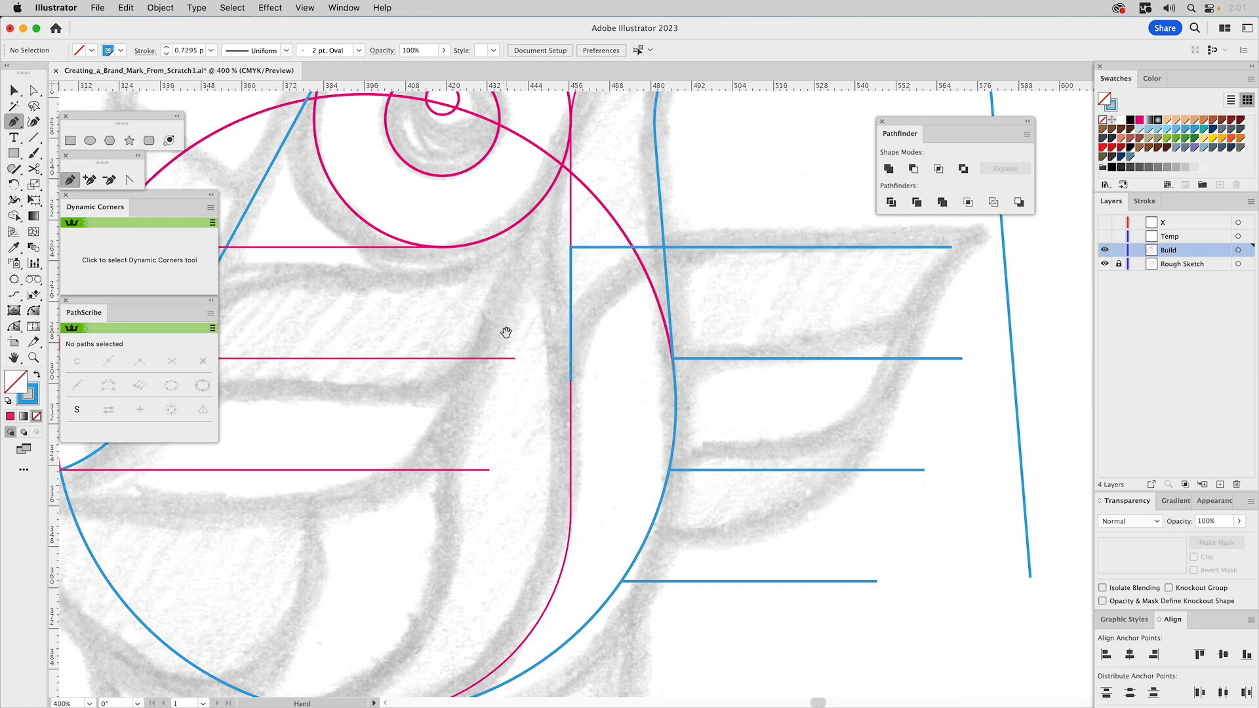
Place a copy of the blue body outline left of the bird at about X 277.7 pt, Y 301.6 pt.
scroll(499, 333, left, 10)
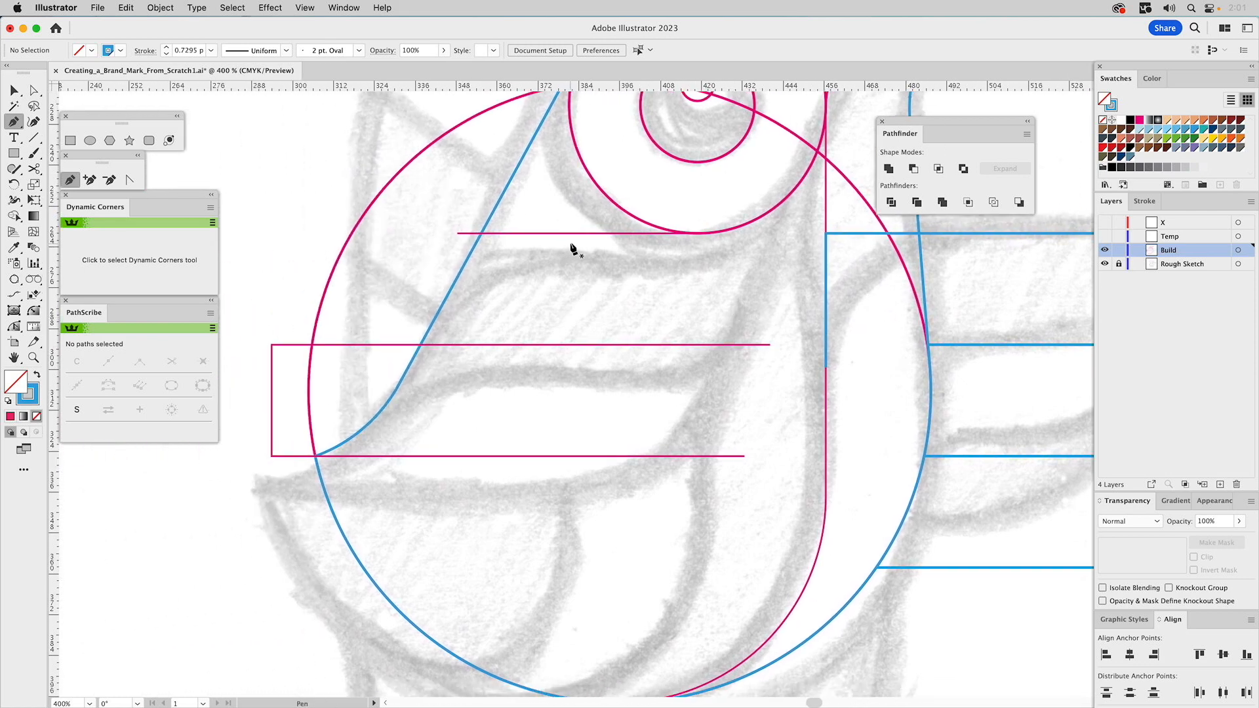
drag(669, 239, 598, 299)
key(z)
alt+click(643, 351)
alt+click(643, 351)
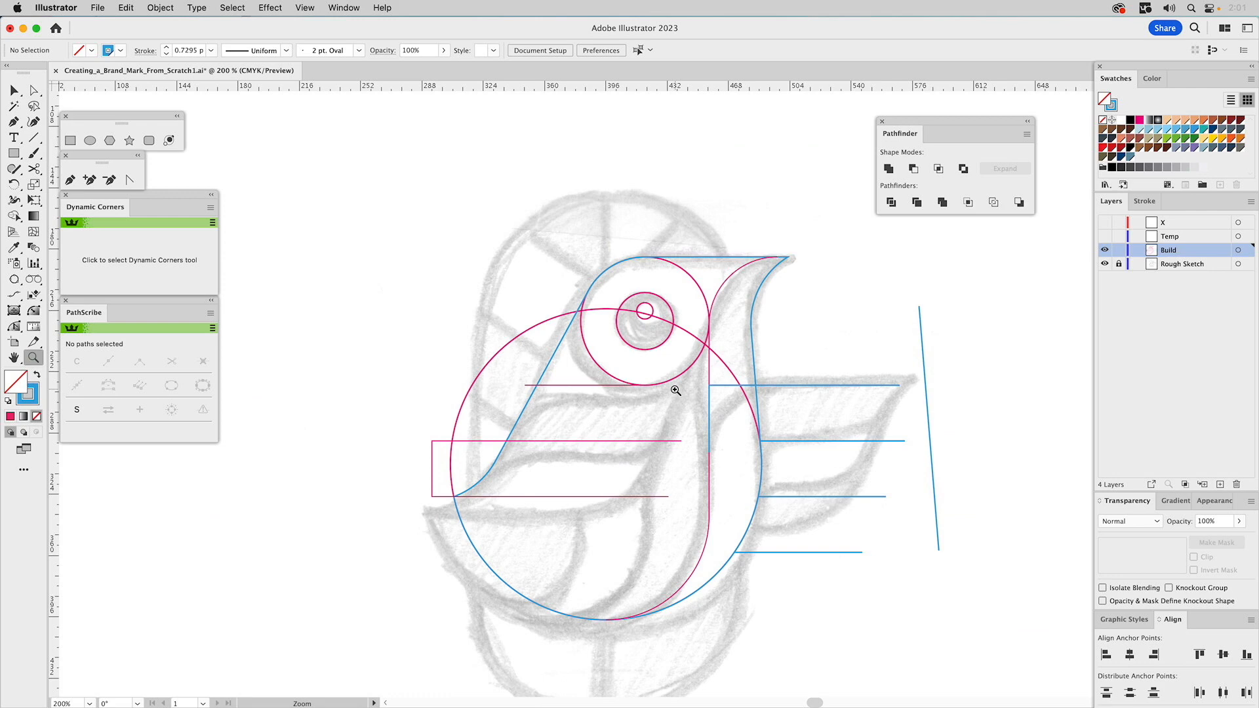
key(v)
click(562, 344)
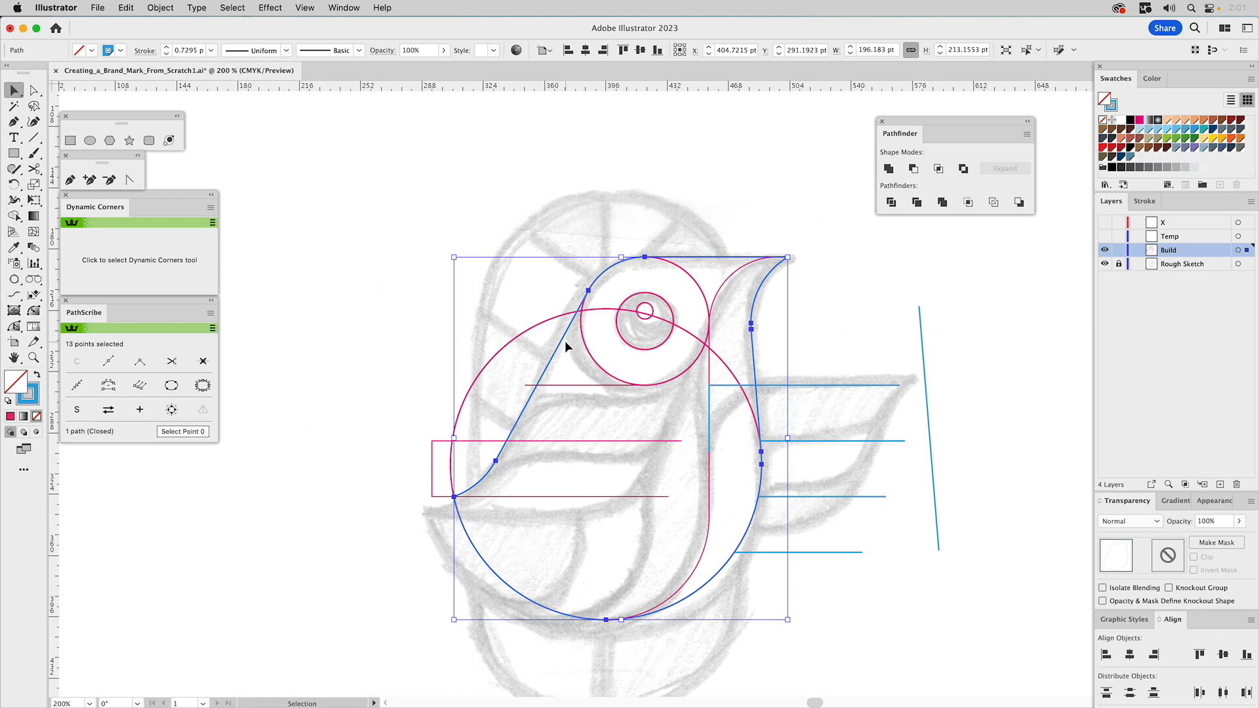
drag(564, 341, 348, 358)
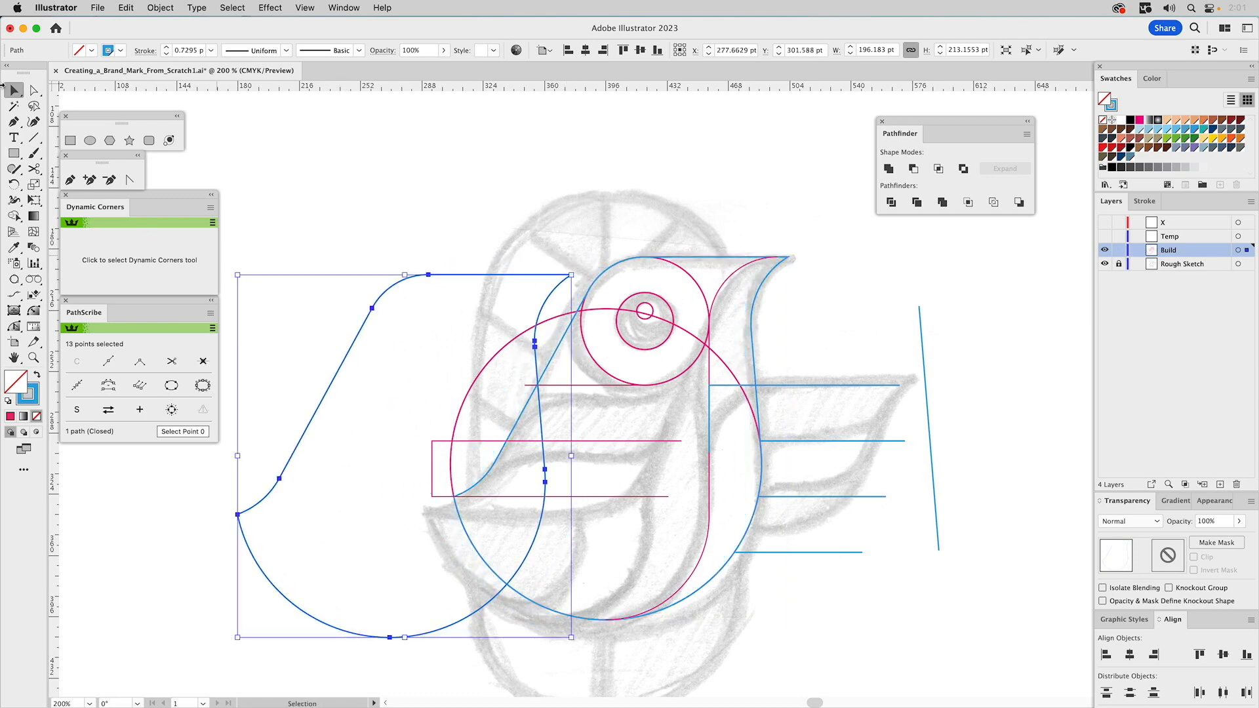
Cut the copied outline at both ends of its straight back edge and delete everything except that diagonal segment.
click(33, 168)
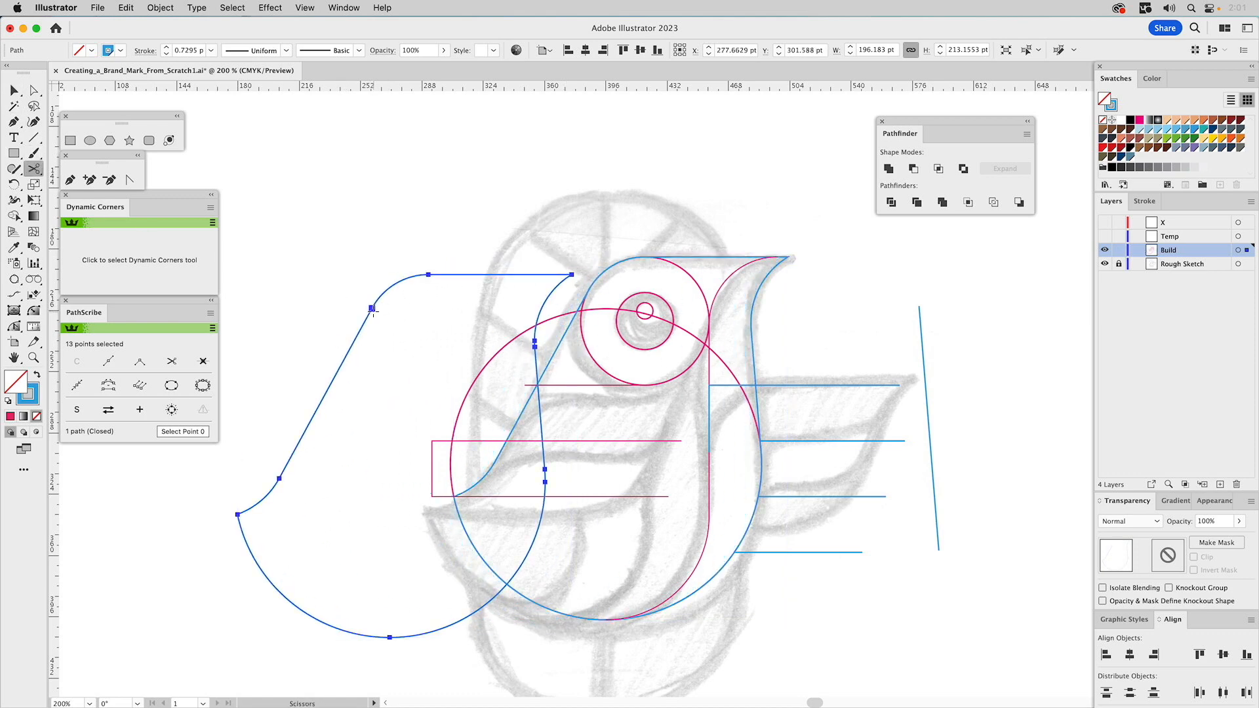
click(373, 309)
click(280, 478)
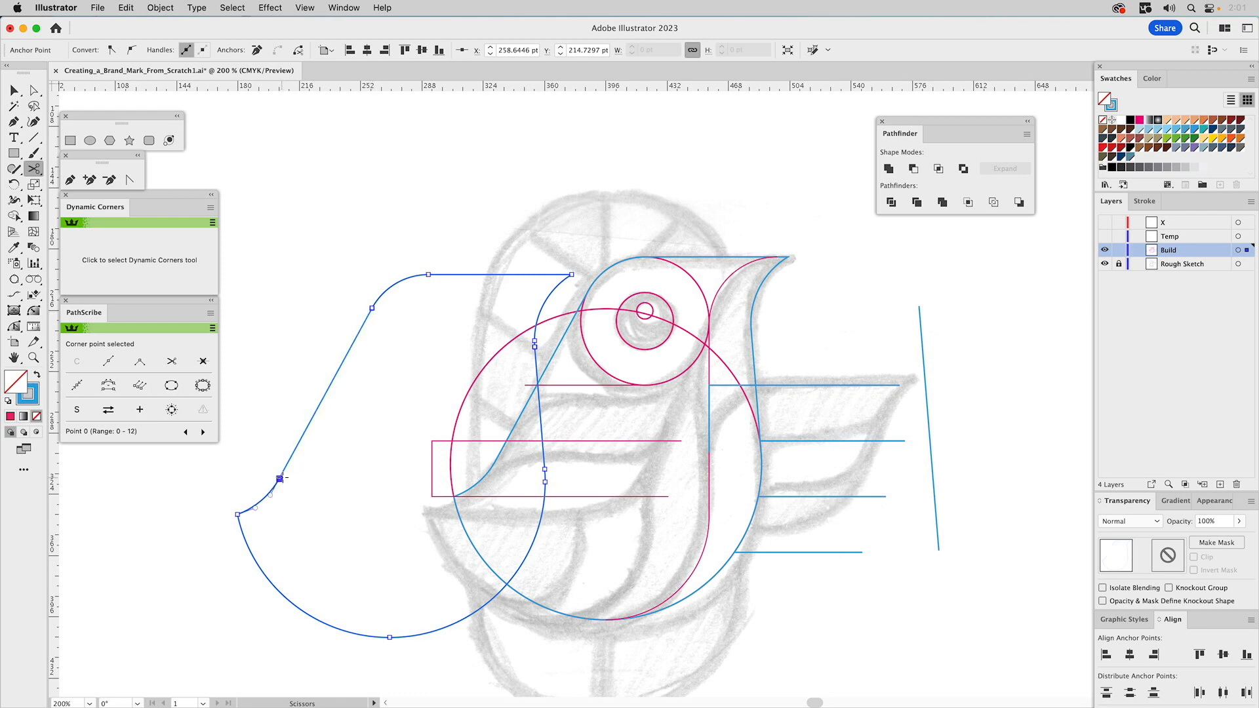
key(a)
click(471, 274)
key(Delete)
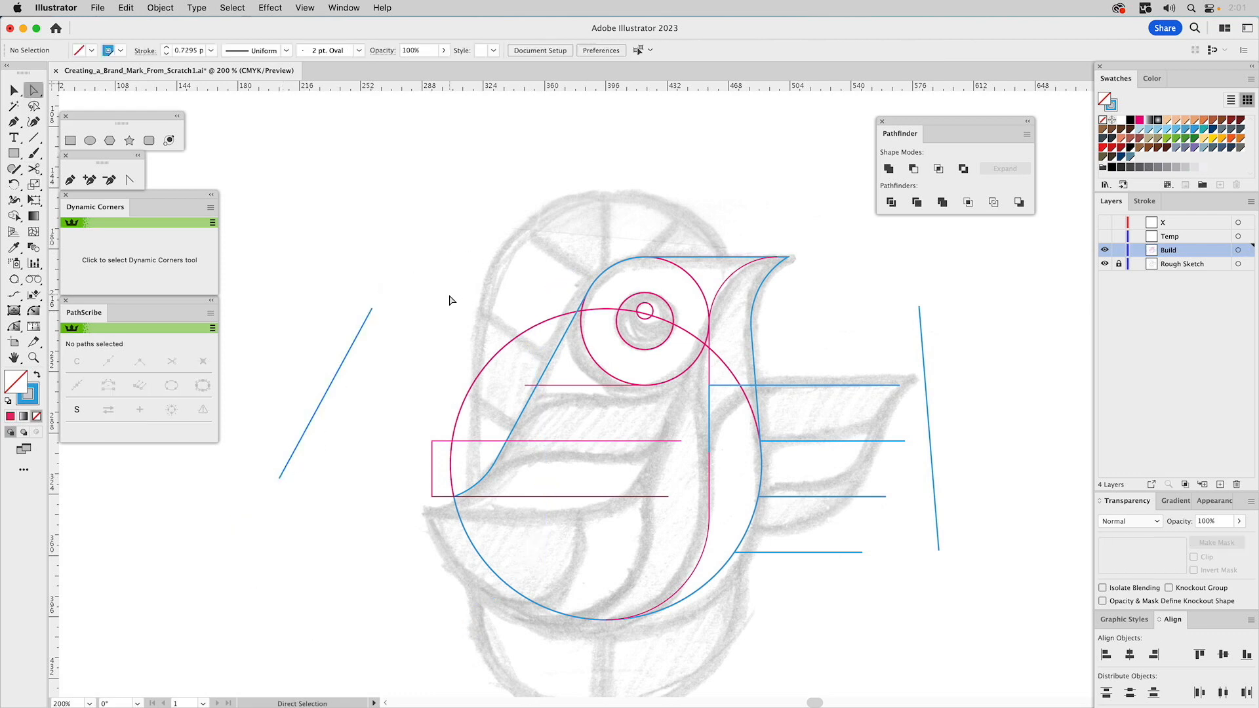
Move the diagonal segment over the wing's inner edge and scale it uniformly to 200%.
key(v)
drag(365, 328, 692, 381)
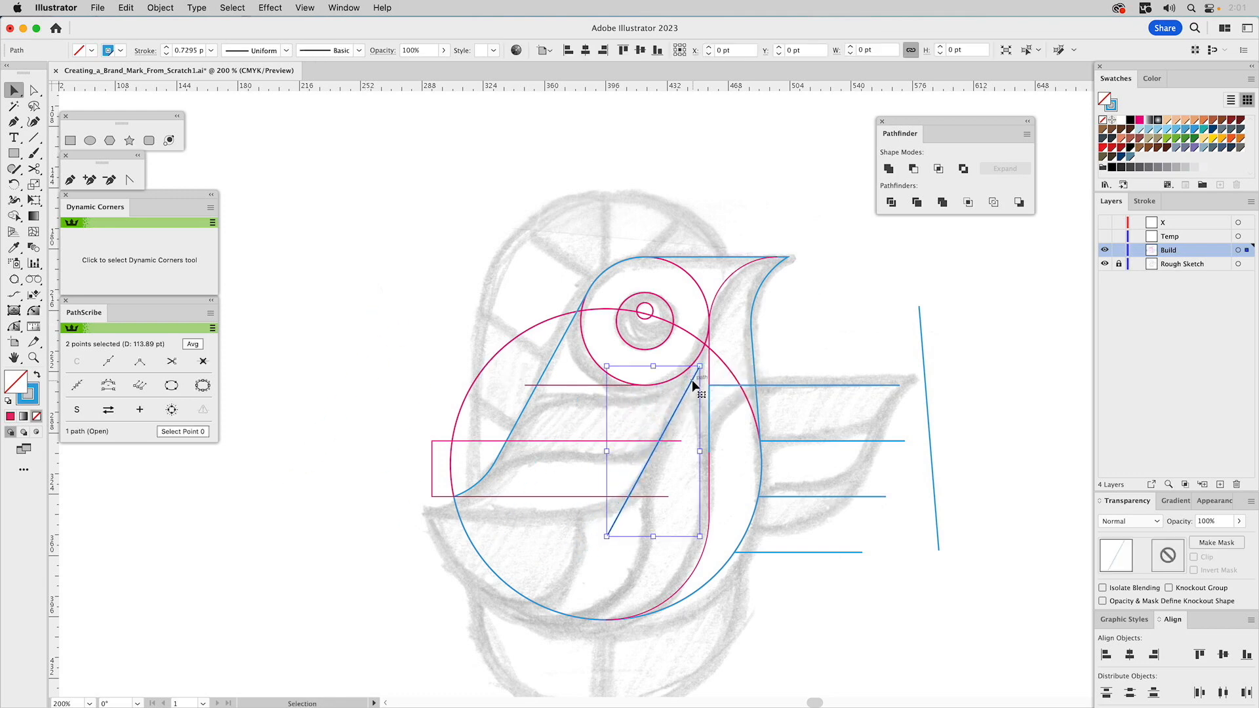
double_click(34, 187)
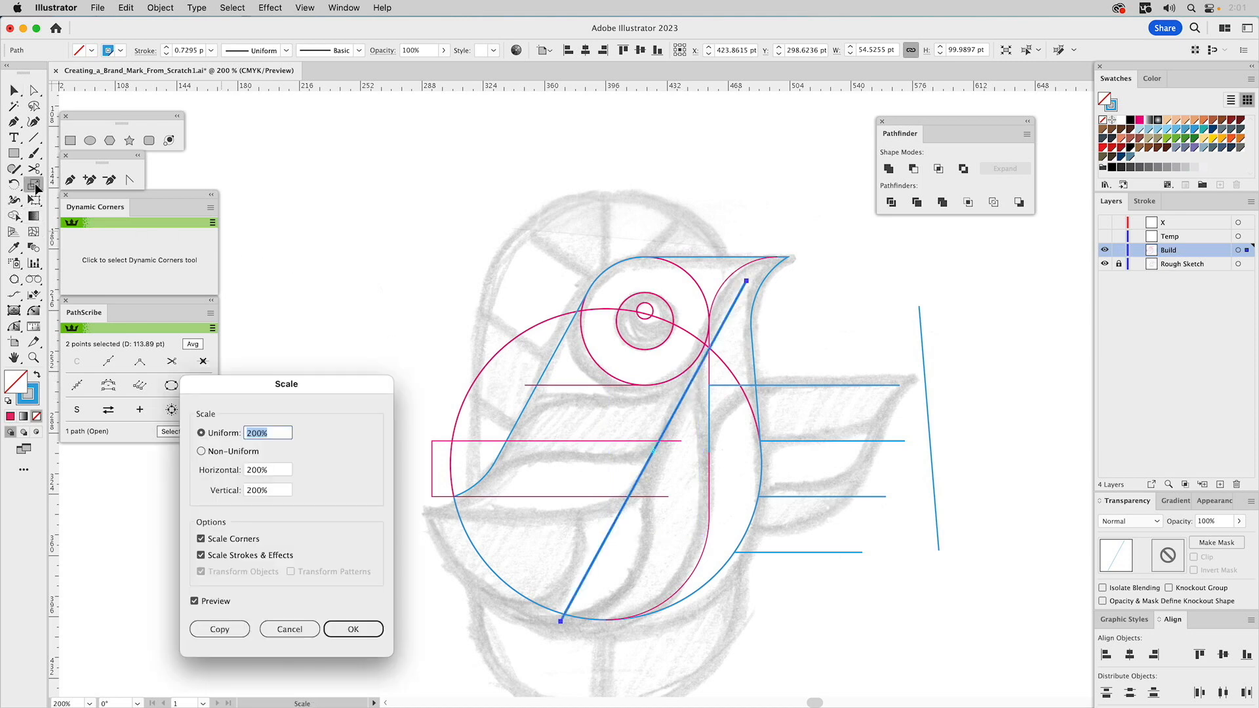
key(Return)
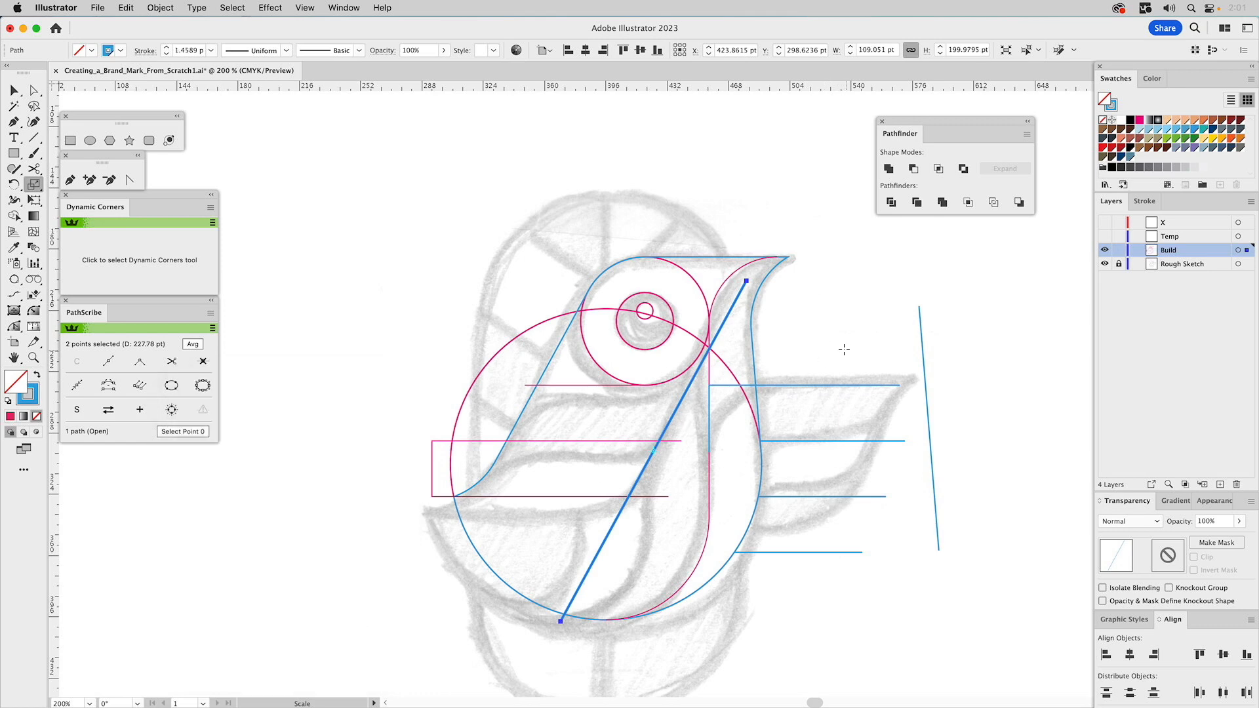
Match the scaled diagonal line's stroke to the blue body outline with the Eyedropper, then deselect it.
key(i)
click(754, 341)
super+click(816, 324)
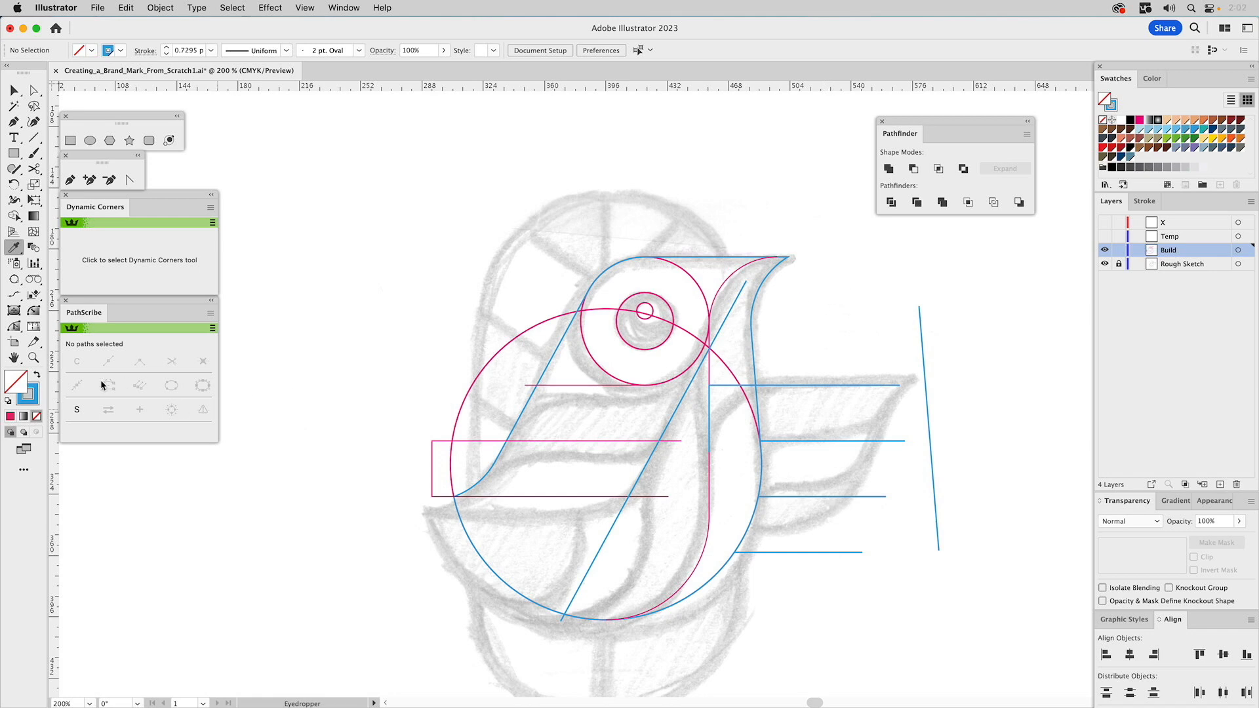
Try to move the diagonal line by eye until it just touches the head circle, checking in outline view.
click(34, 358)
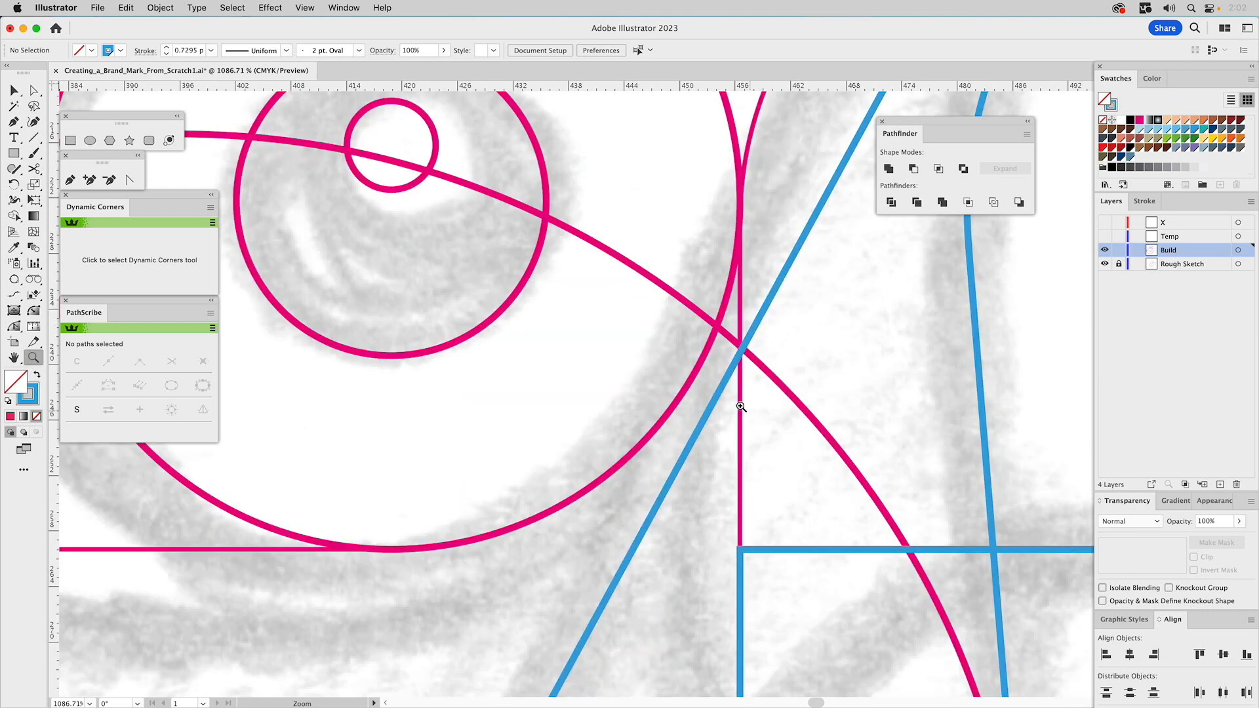
drag(702, 348, 741, 407)
drag(599, 305, 838, 509)
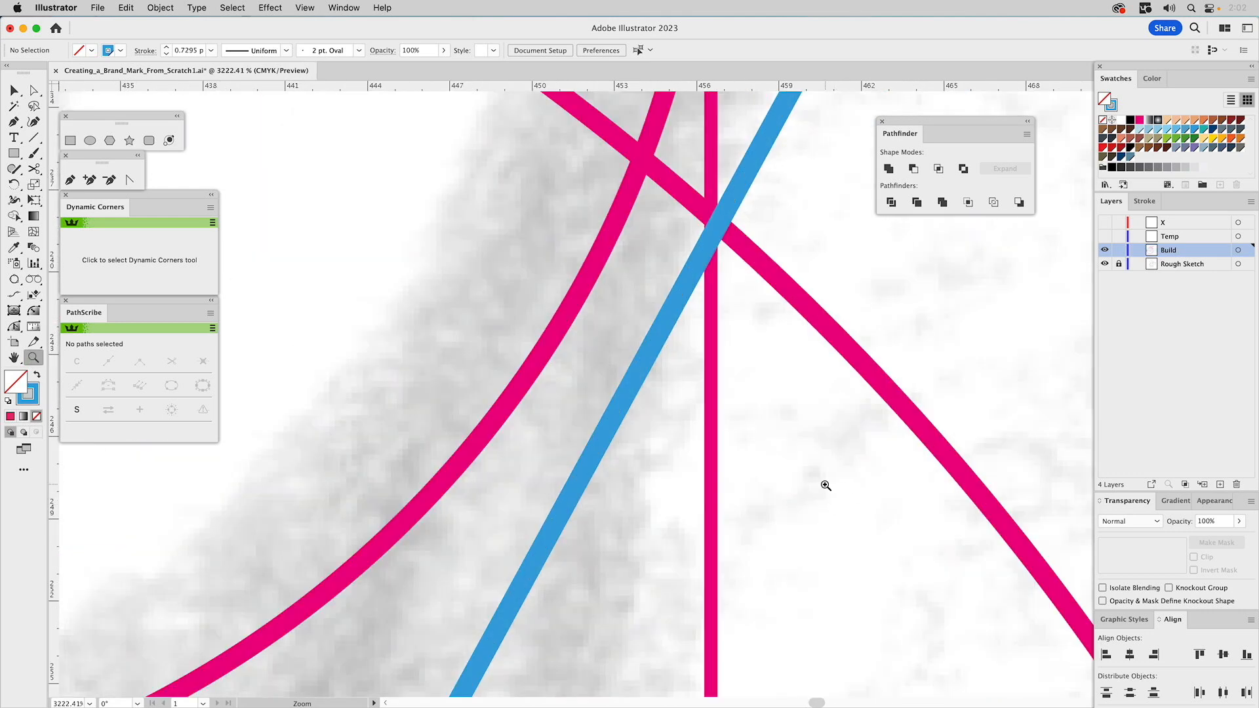
key(super+y)
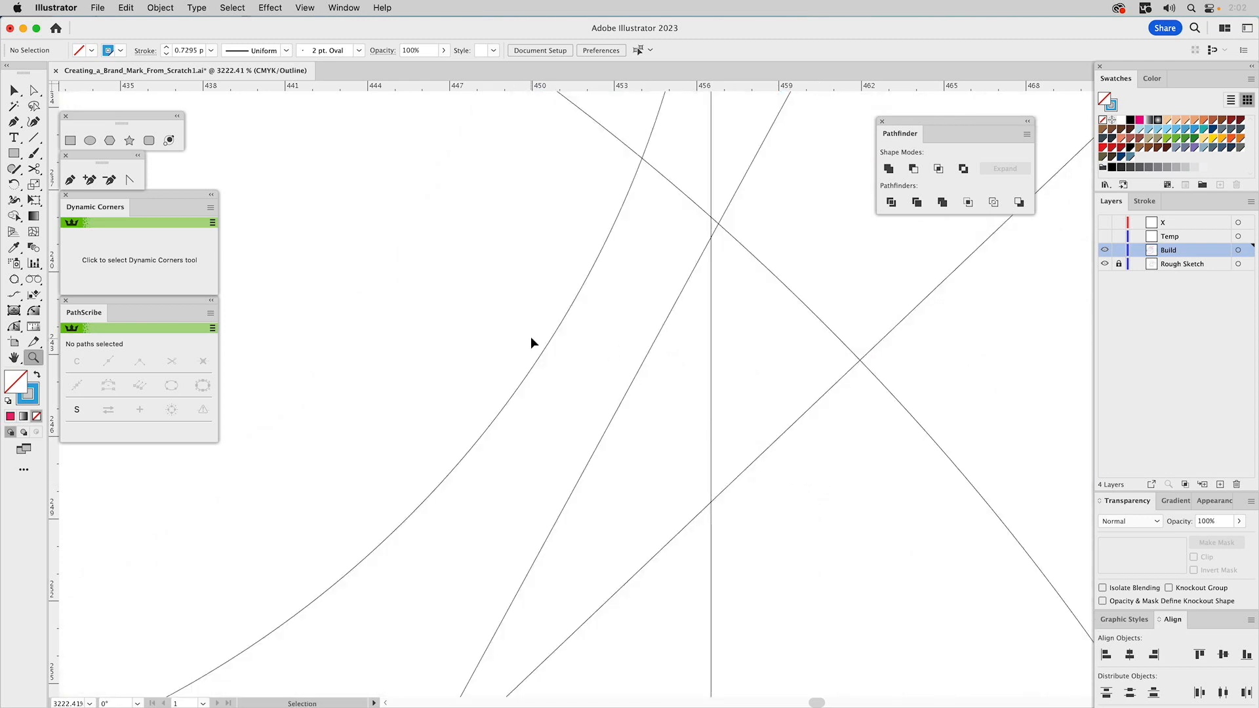
key(v)
drag(699, 266, 595, 246)
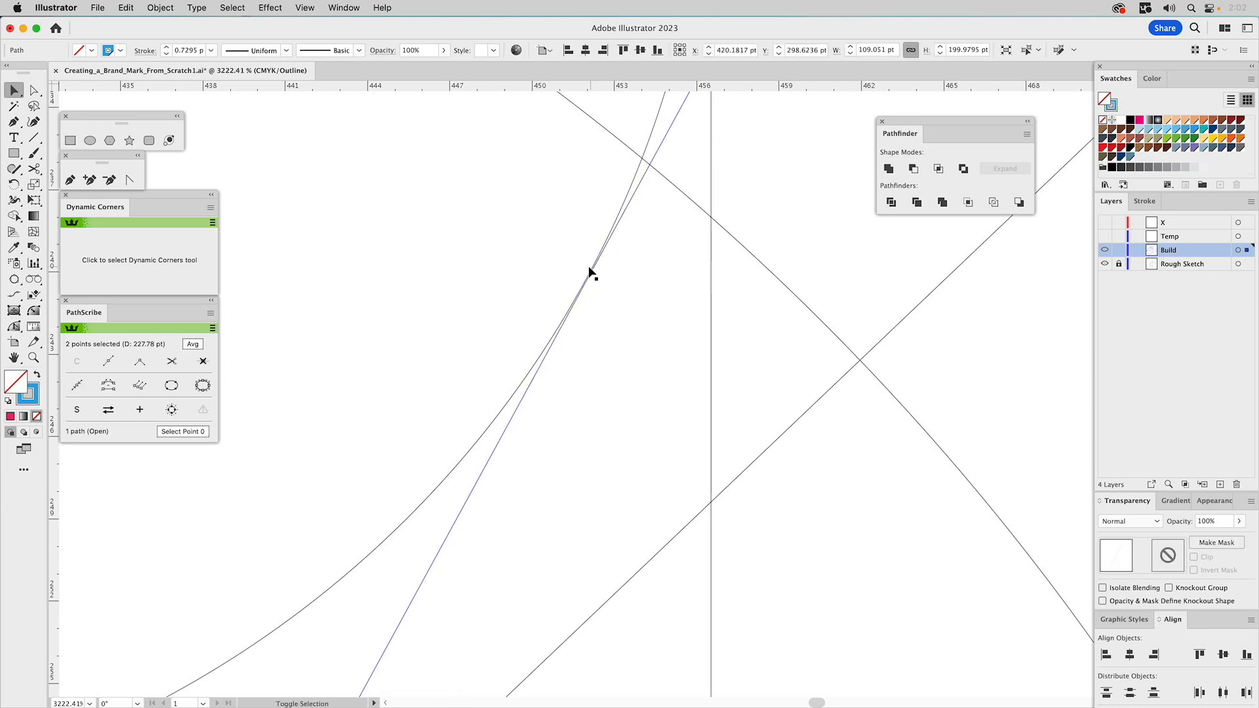
key(super+z)
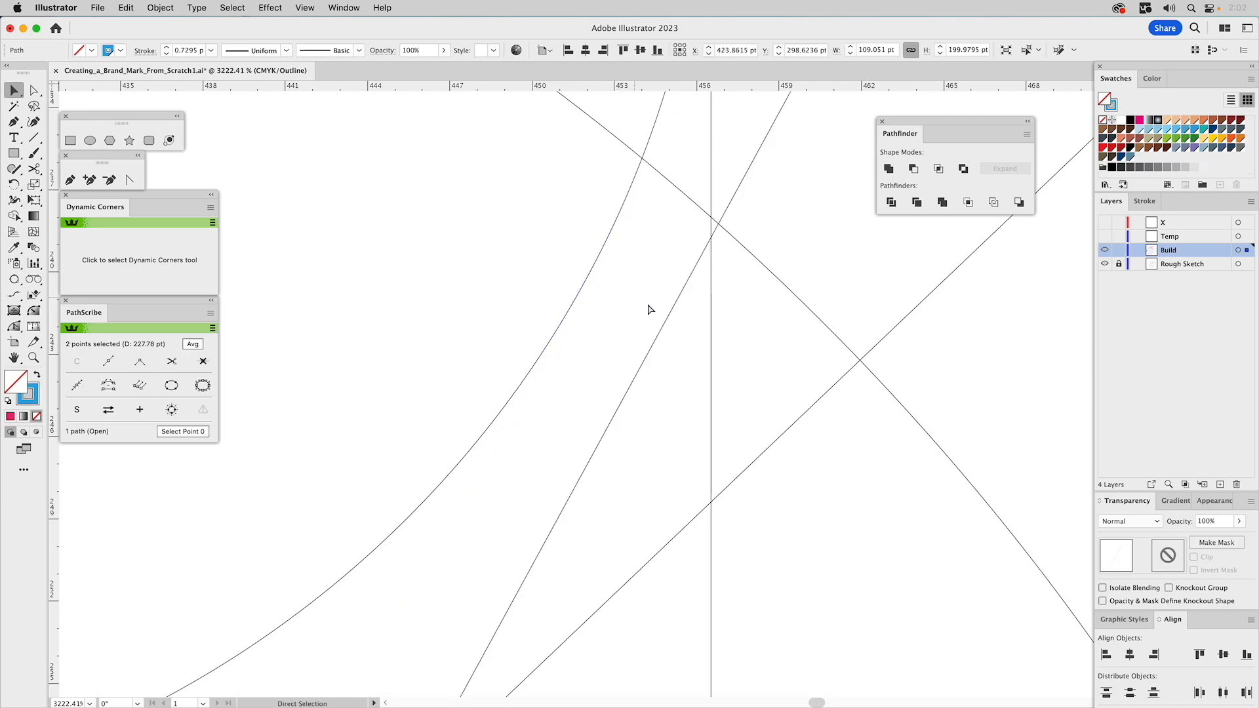
key(super+y)
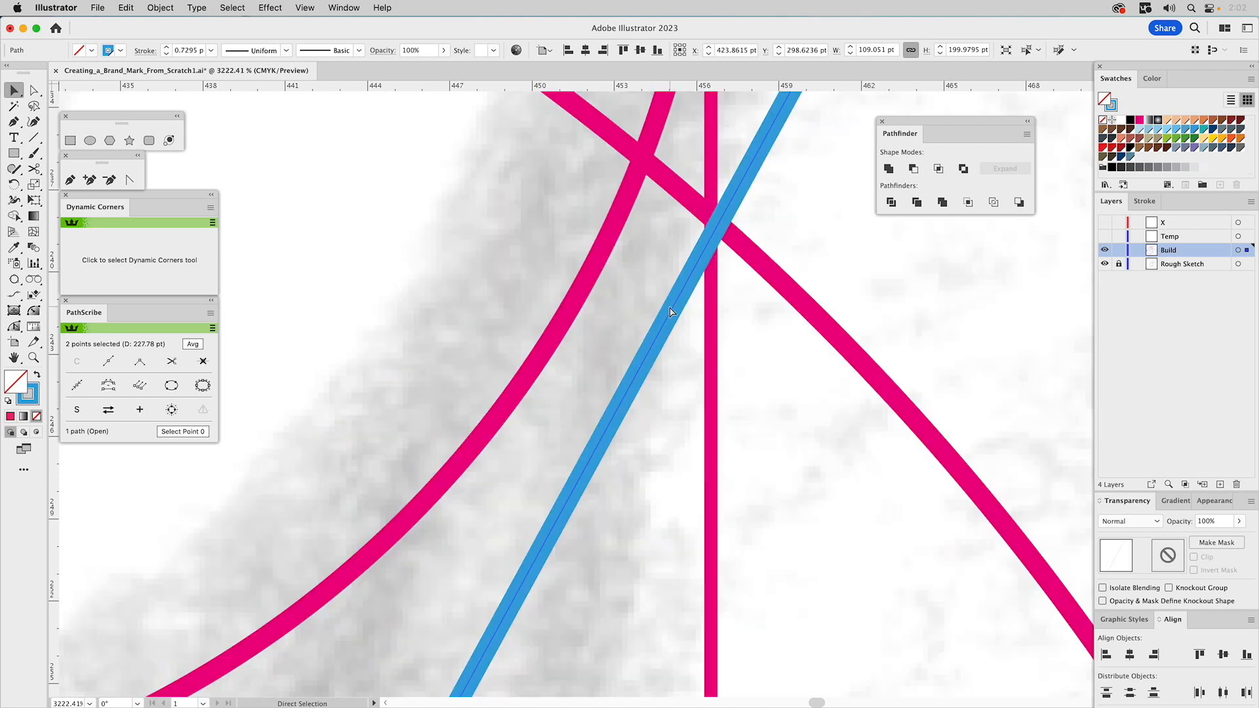
Shift the diagonal line against the lower right side of the head circle with the Snap To Collisions Tool.
key(alt+super+space)
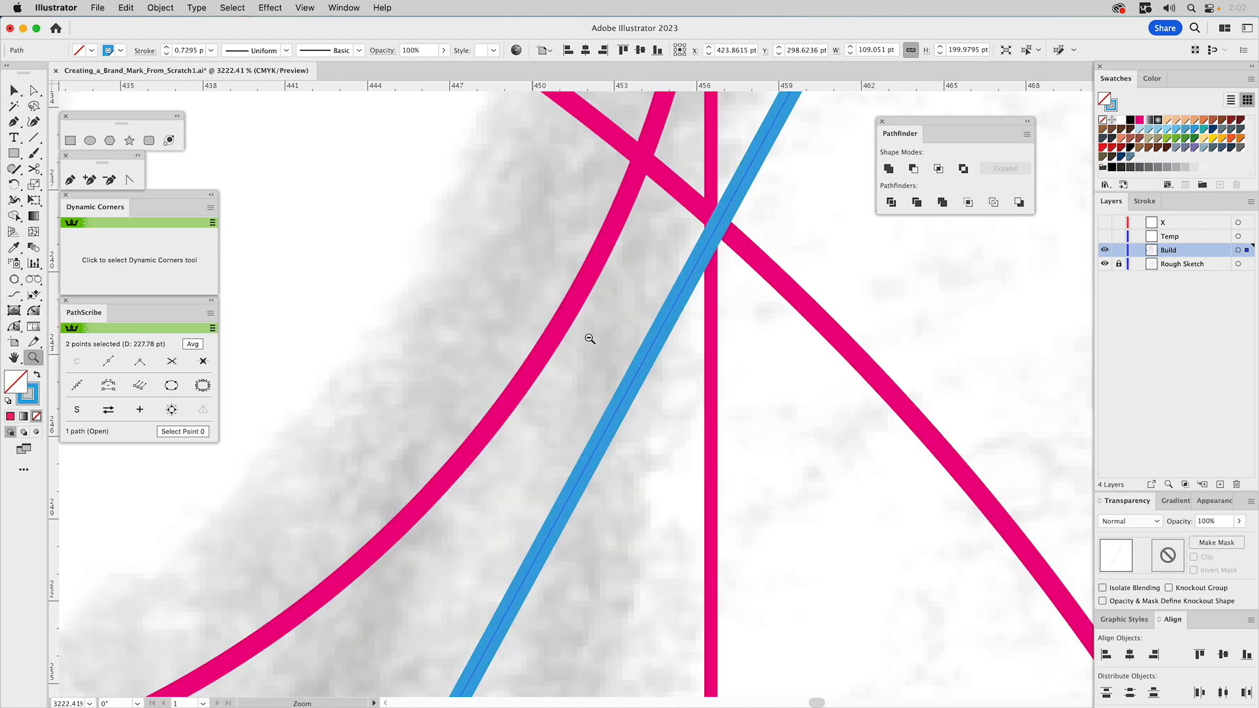
alt+click(590, 338)
alt+click(595, 333)
alt+click(596, 333)
alt+click(599, 335)
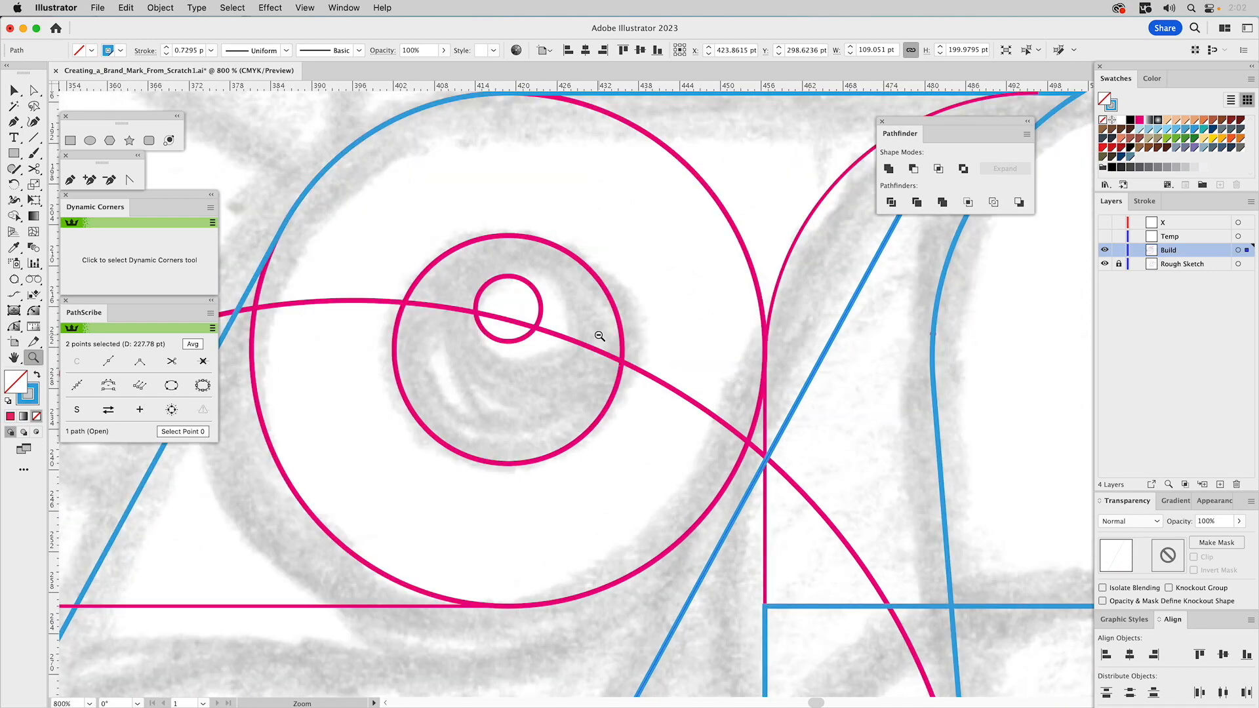
alt+click(598, 336)
alt+click(599, 336)
alt+click(598, 337)
drag(600, 341, 483, 88)
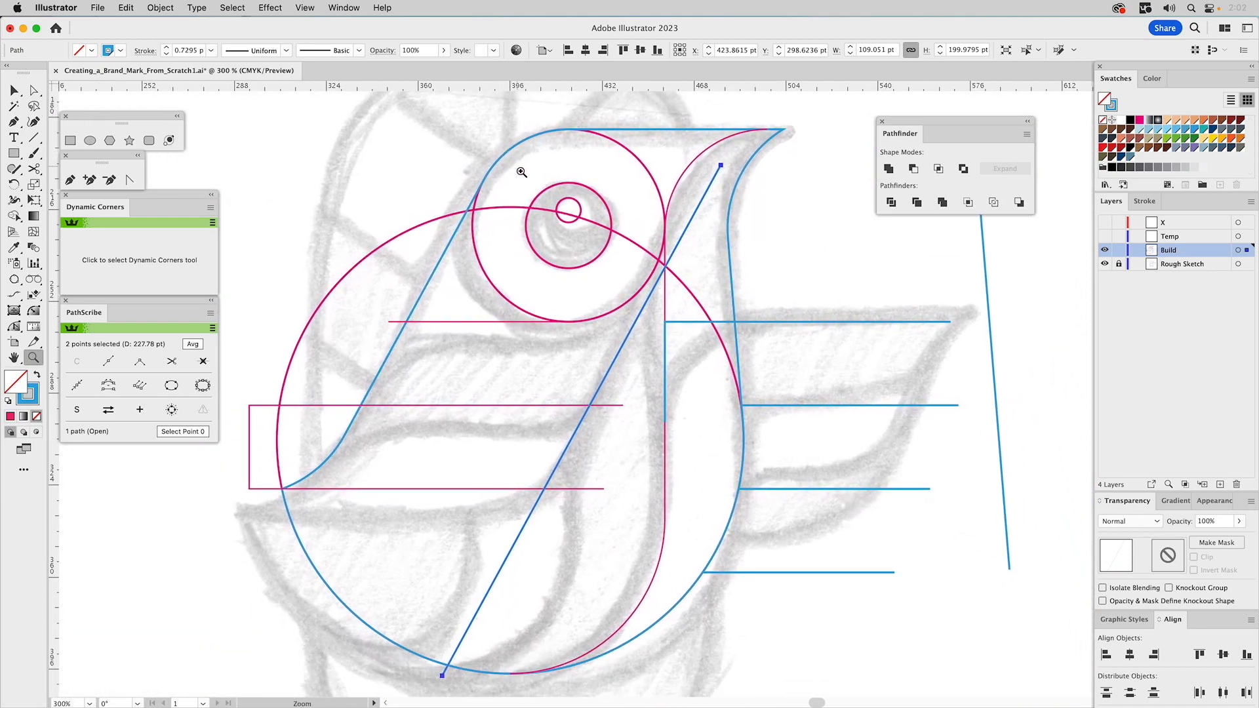
key(v)
click(750, 267)
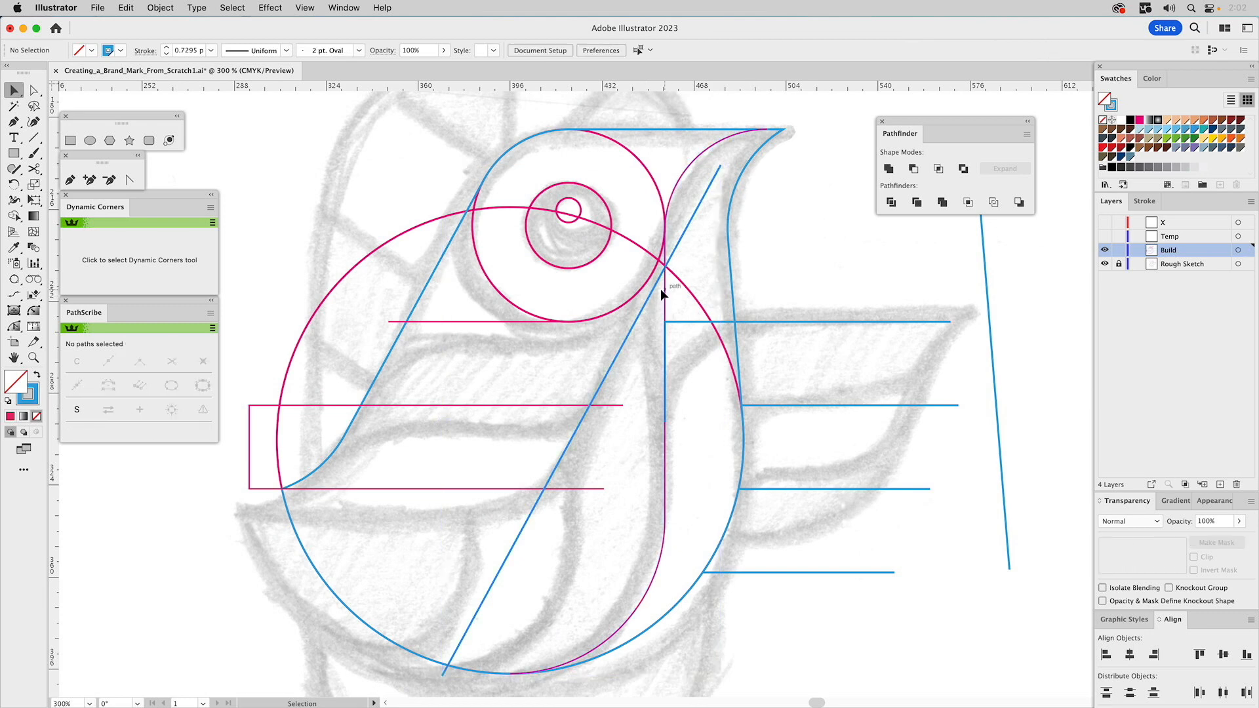
click(652, 295)
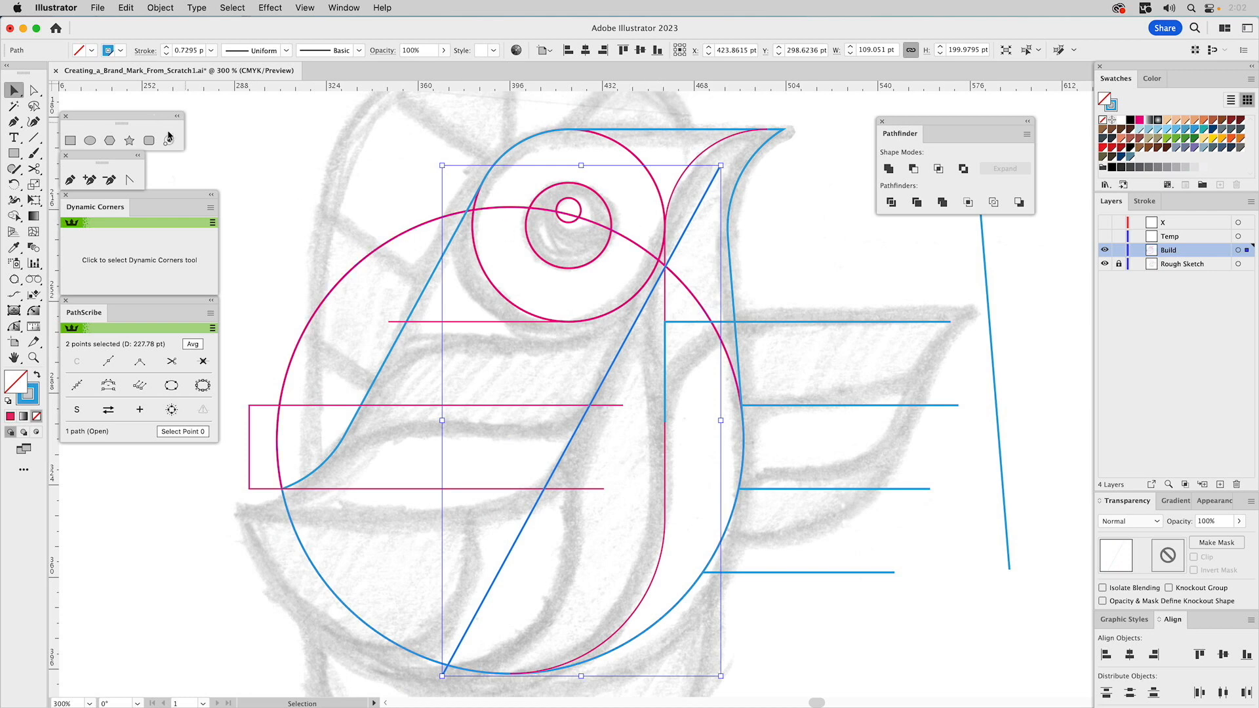
click(15, 94)
click(15, 94)
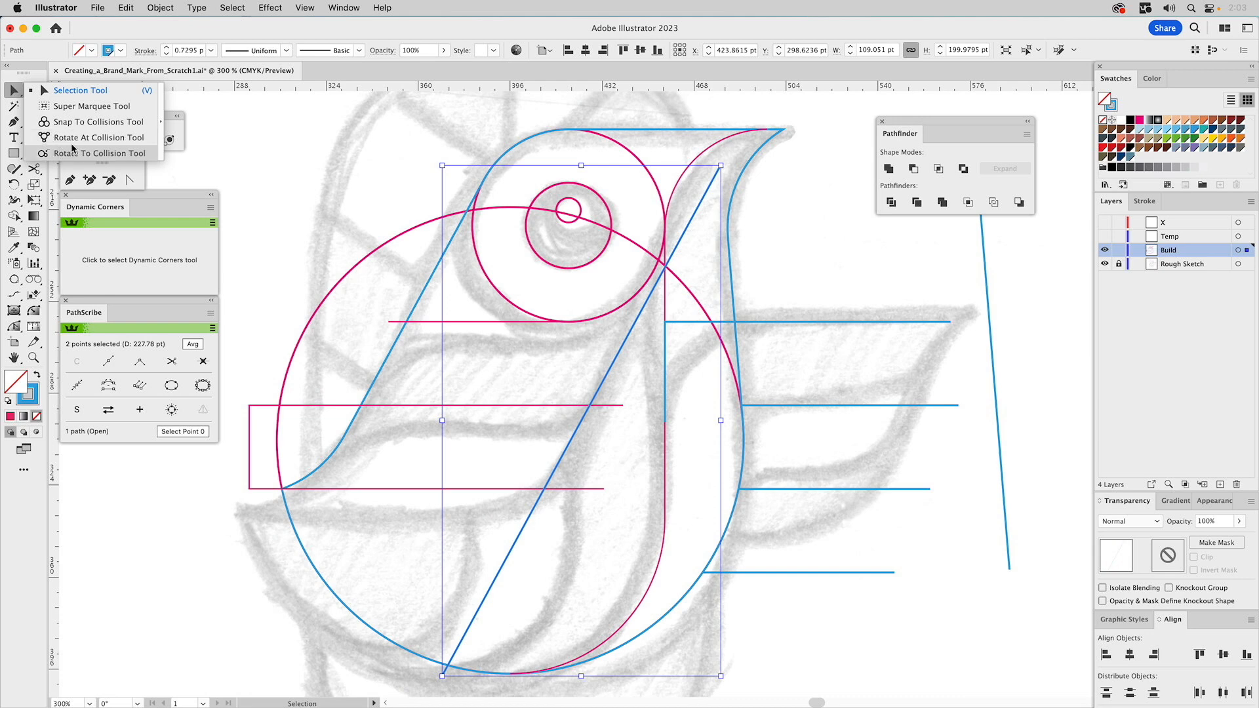
click(72, 122)
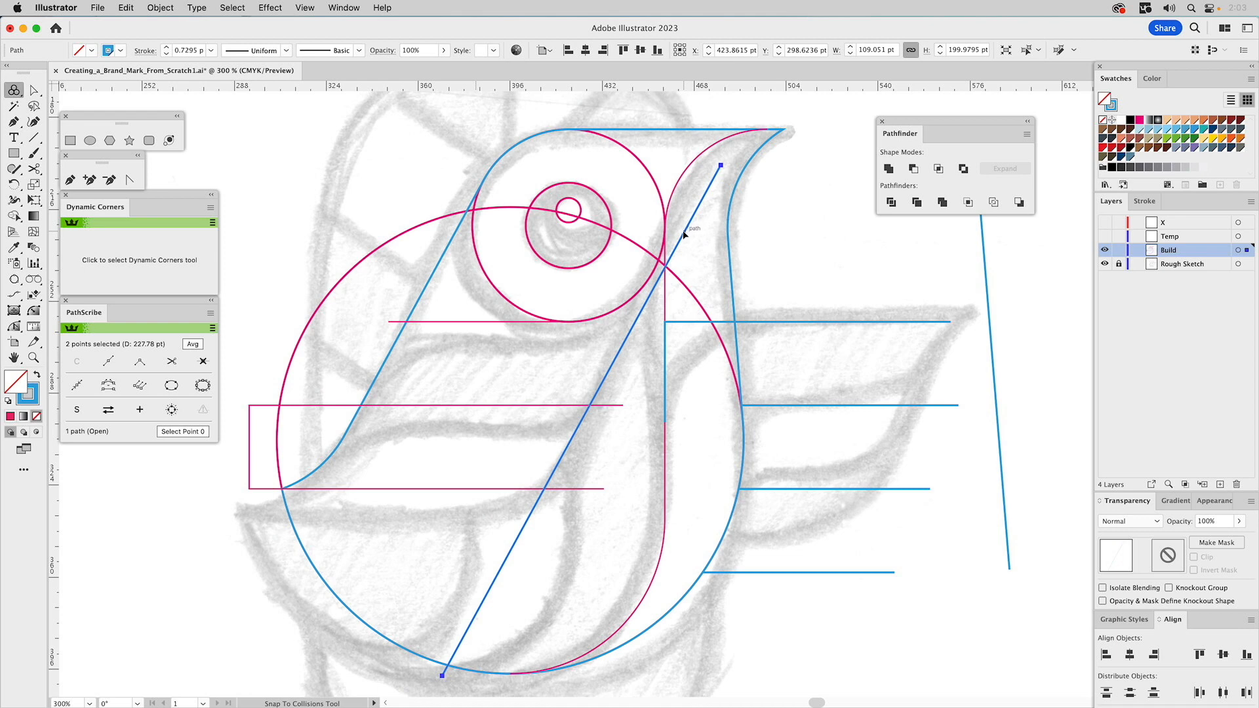
drag(685, 238, 681, 237)
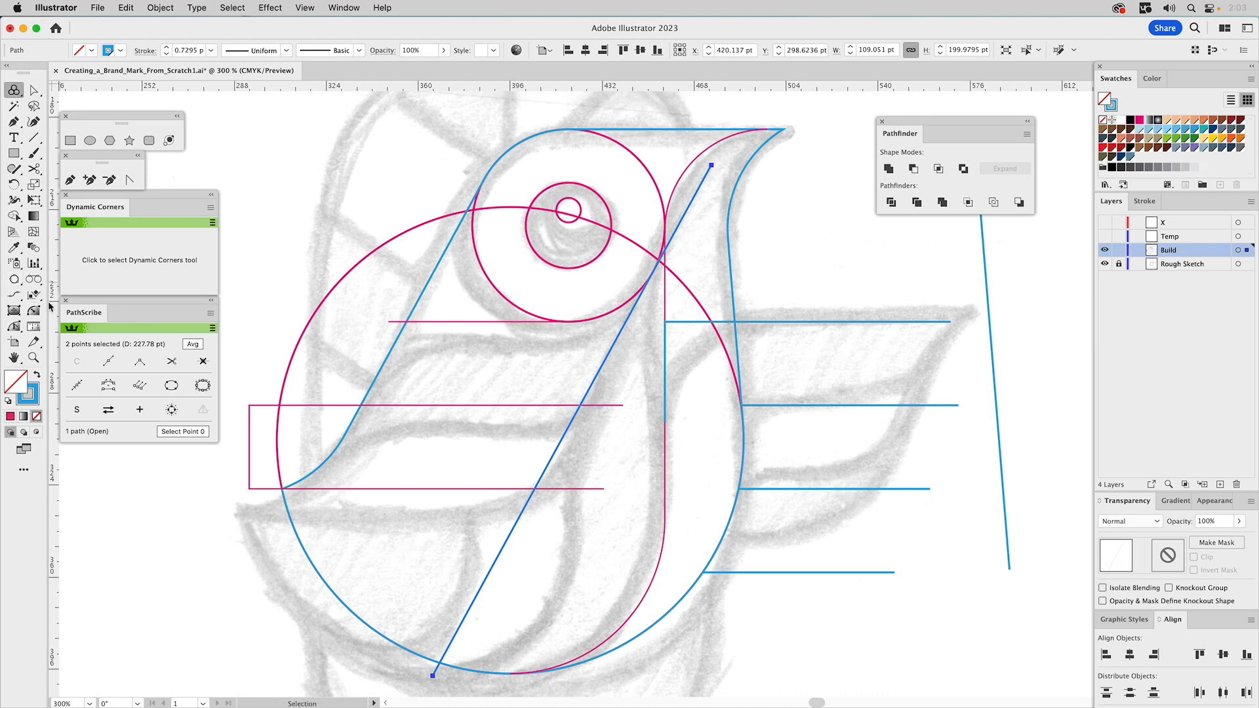
Shorten the diagonal line's upper end down to the point where it touches the head circle, then deselect it.
click(34, 357)
drag(624, 189, 796, 352)
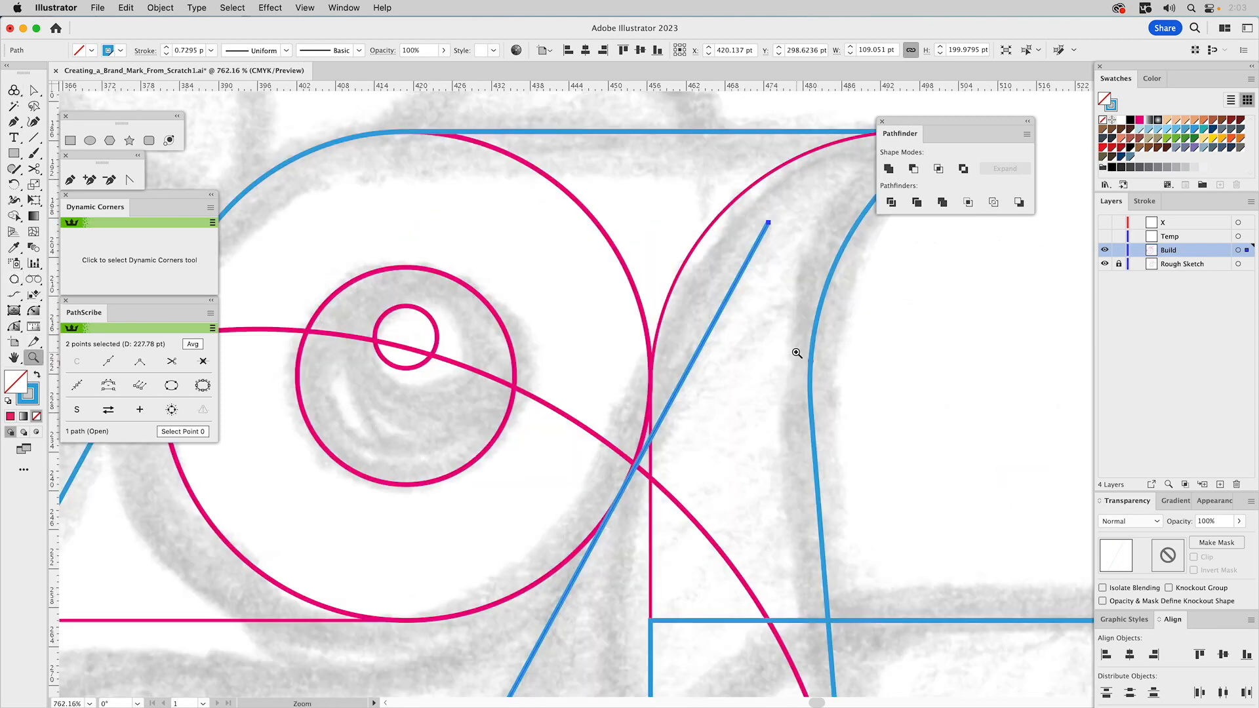
key(v)
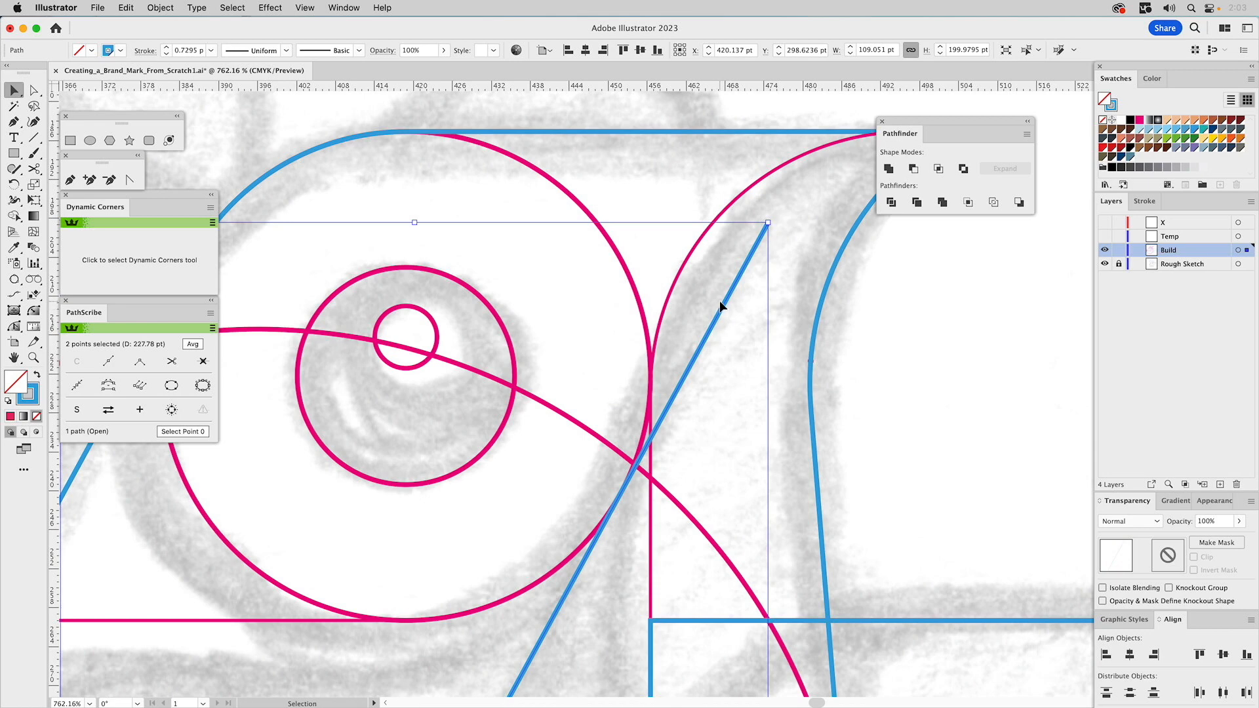
key(a)
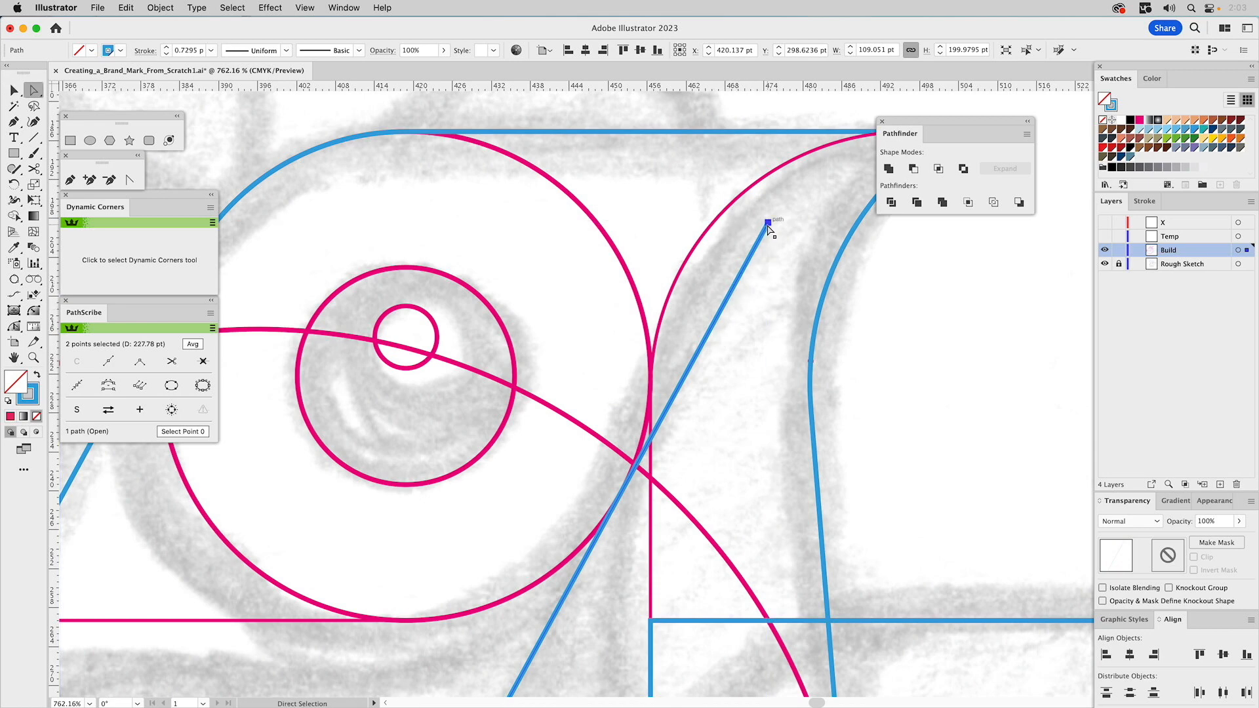
click(768, 224)
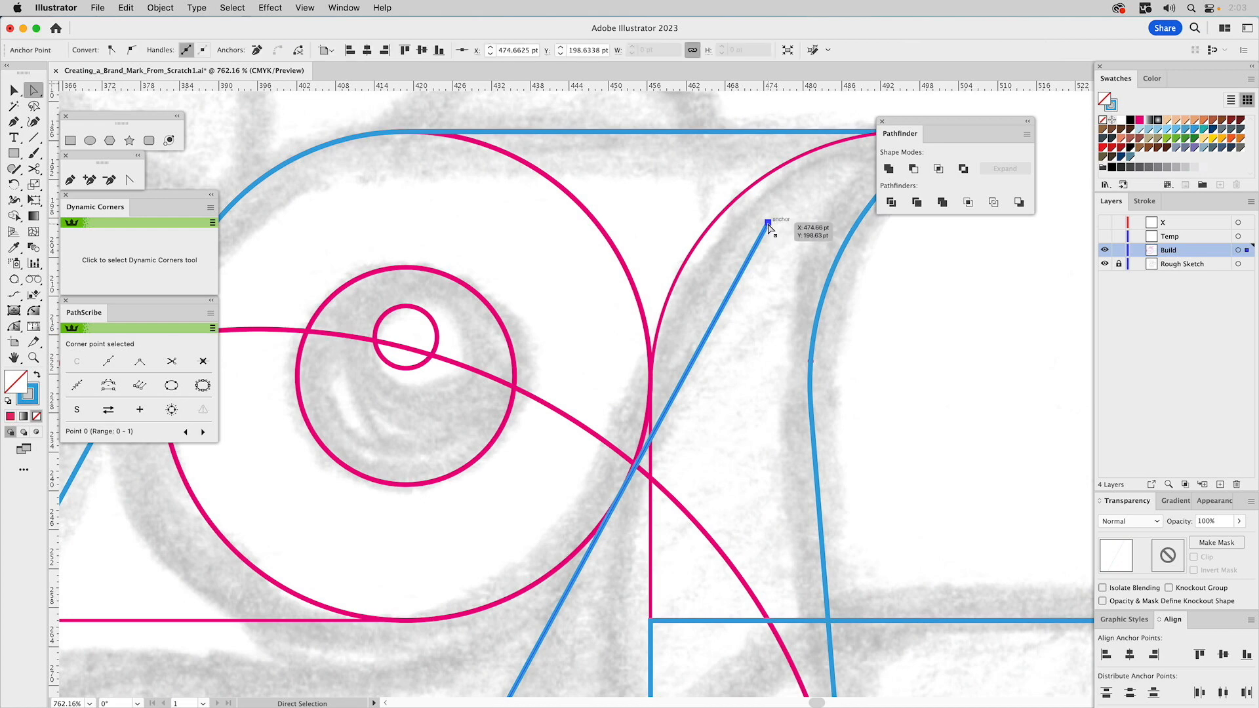
drag(770, 224, 620, 494)
click(700, 470)
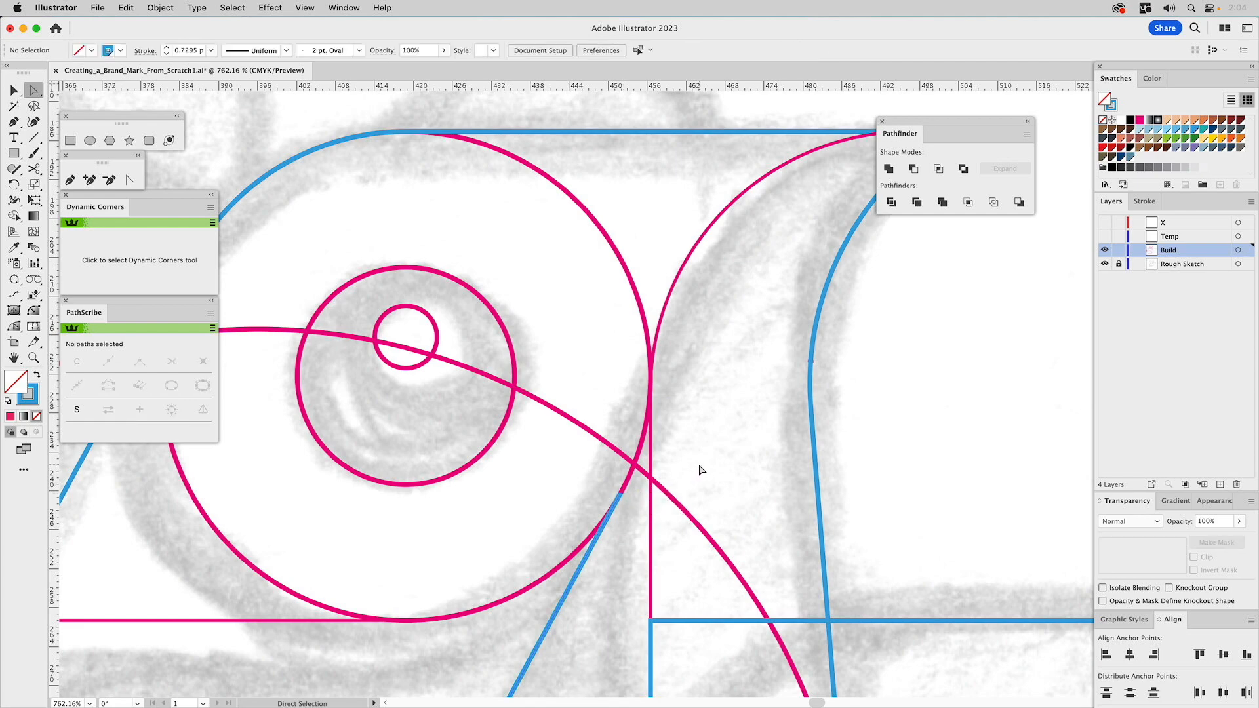
Cut the diagonal line with the Scissors just below the lower horizontal magenta line and delete the part beneath the cut.
drag(552, 558, 662, 209)
click(34, 359)
alt+click(635, 435)
alt+click(635, 432)
alt+click(635, 429)
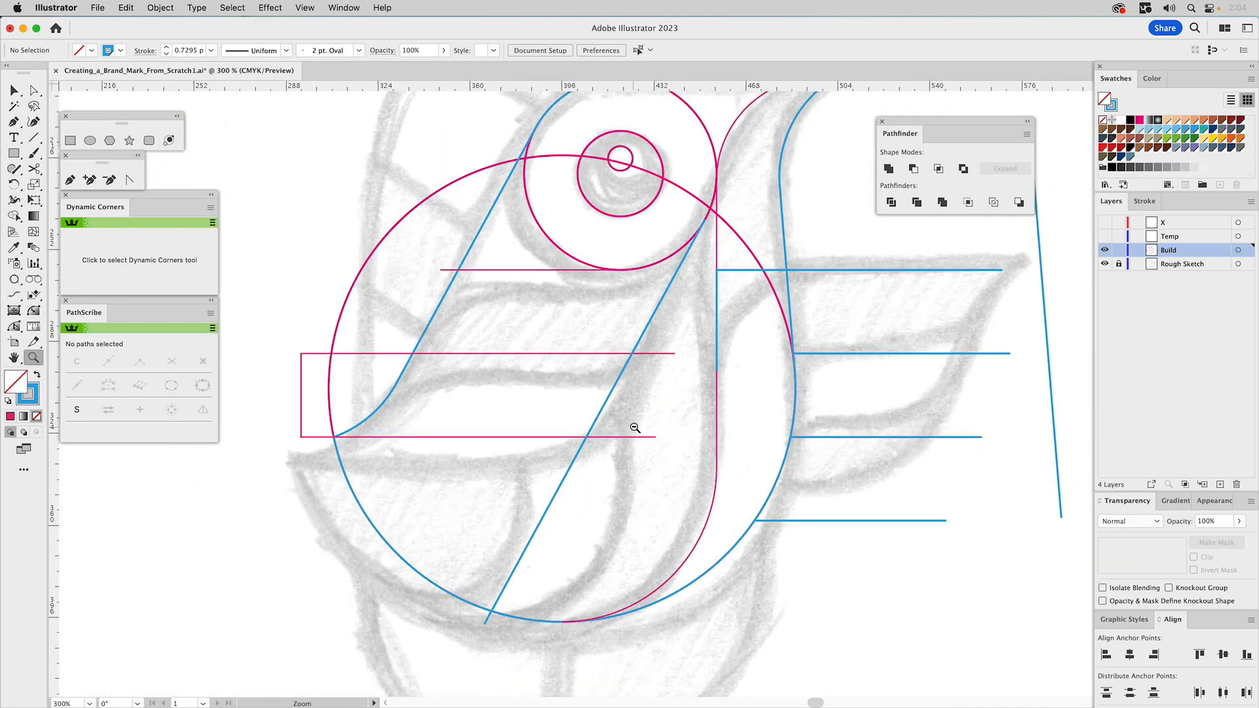
key(a)
click(34, 169)
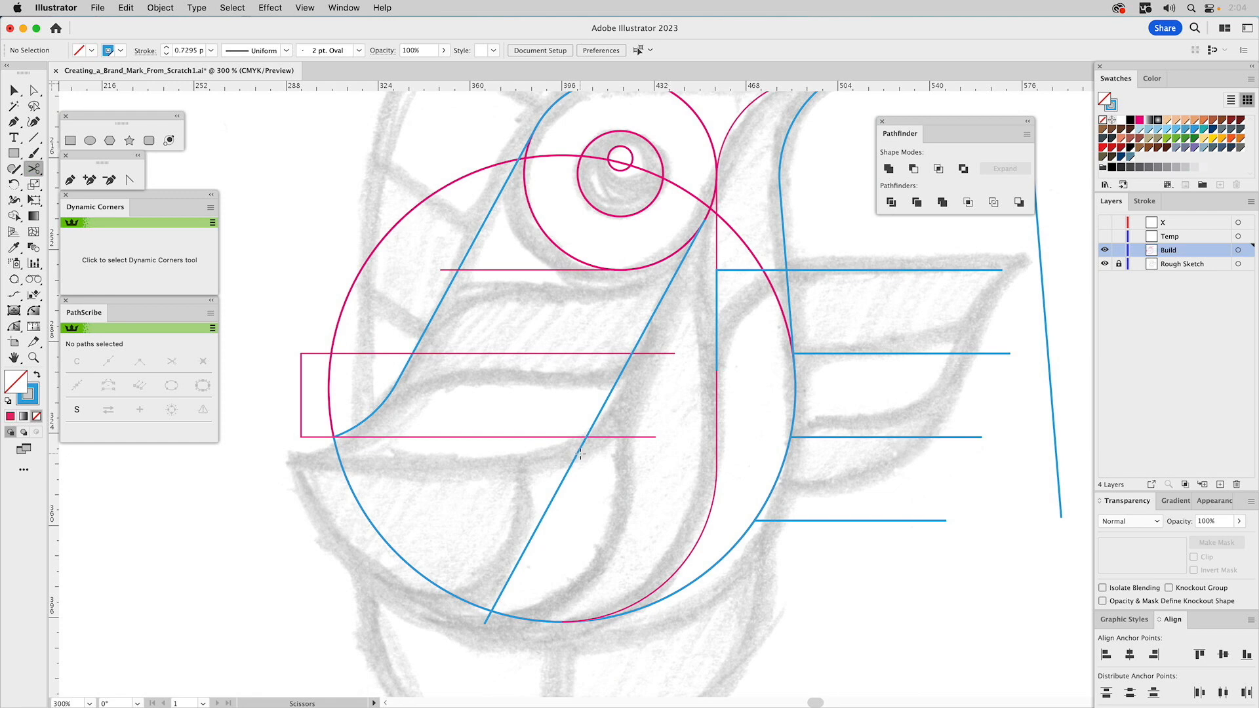
key(a)
click(588, 478)
drag(585, 479, 526, 488)
key(Delete)
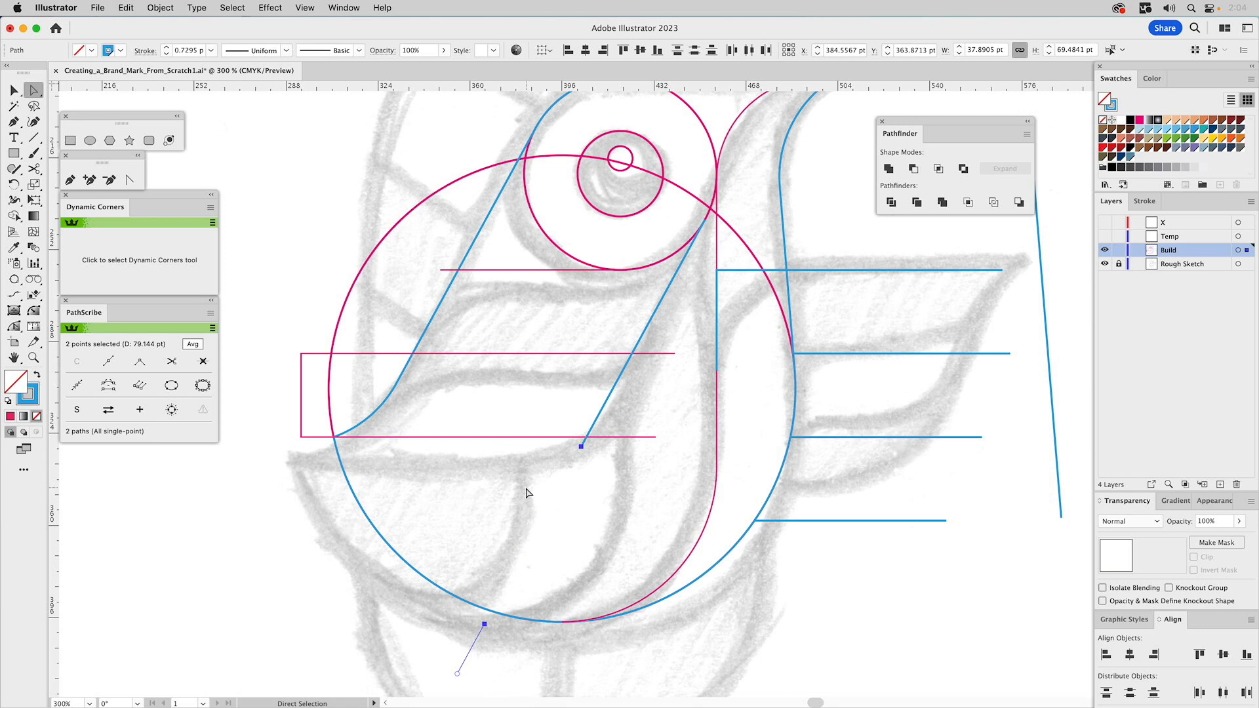
click(526, 492)
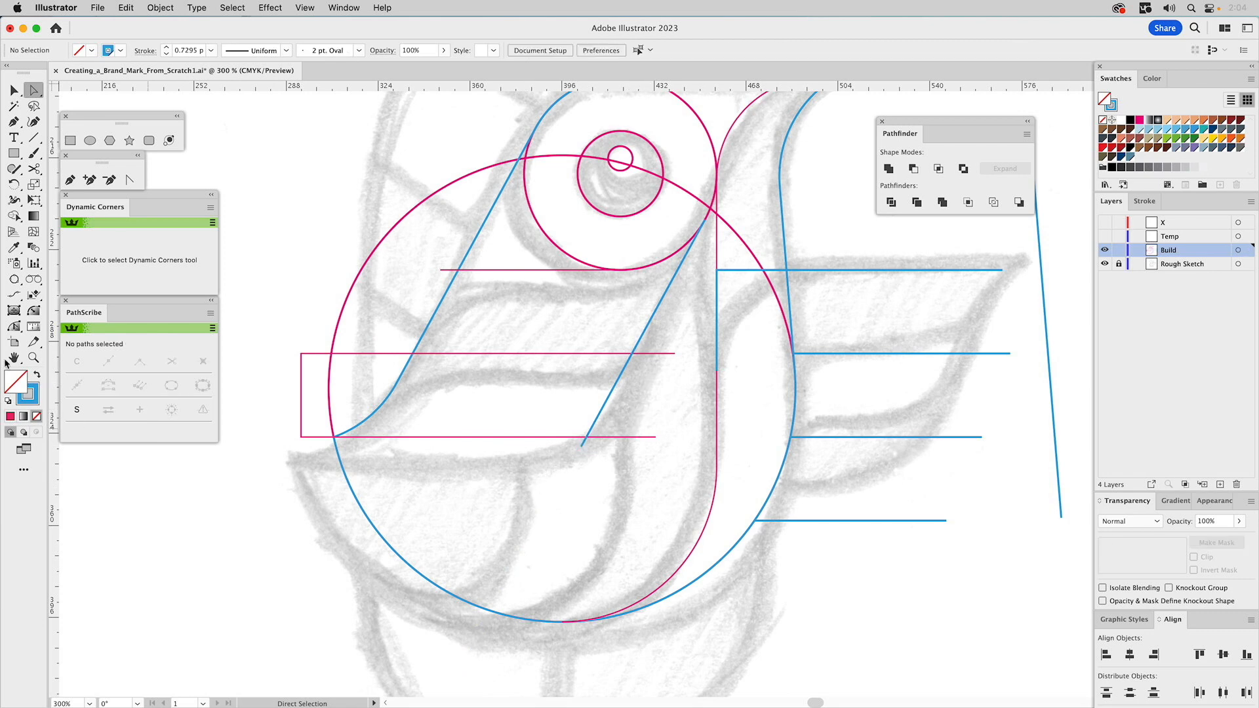
Bring the diagonal's lower end and the lower horizontal line's right end together at their crossing and join them into one path.
click(34, 358)
drag(435, 299, 596, 503)
key(a)
click(587, 519)
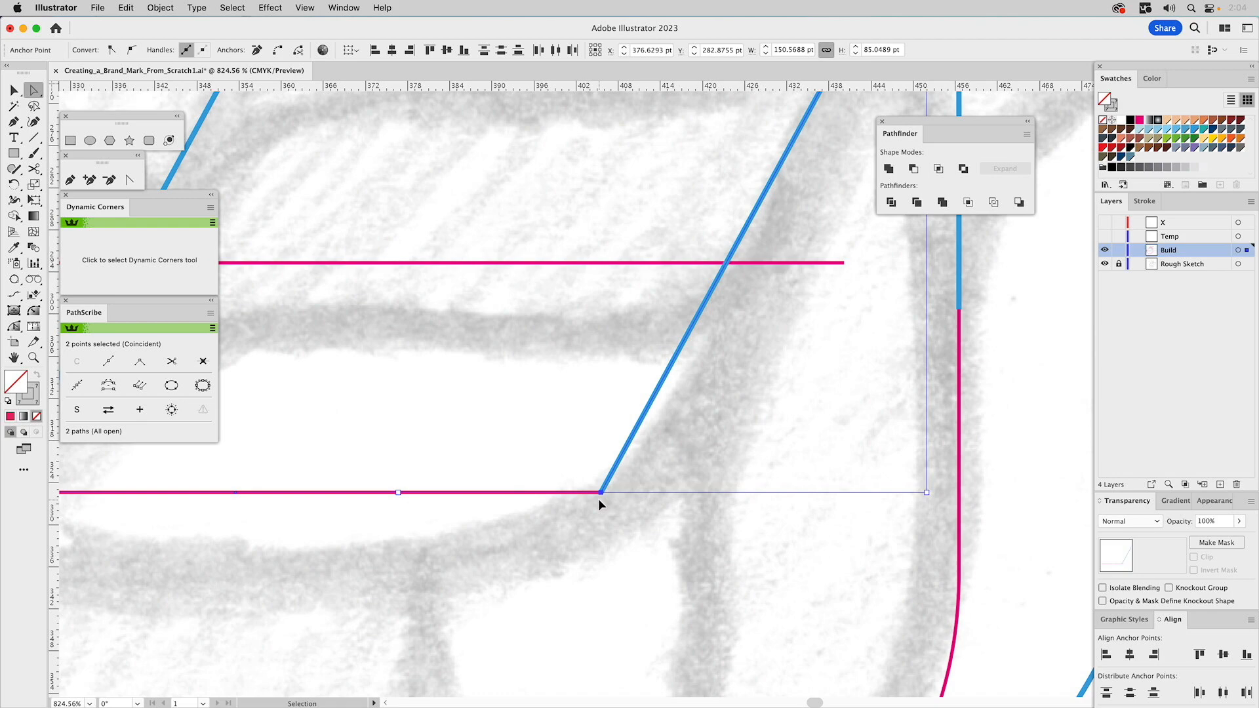
key(ctrl+j)
Delete the leftover magenta bracket connecting the two horizontal wing lines outside the body's left edge.
scroll(573, 421, left, 7)
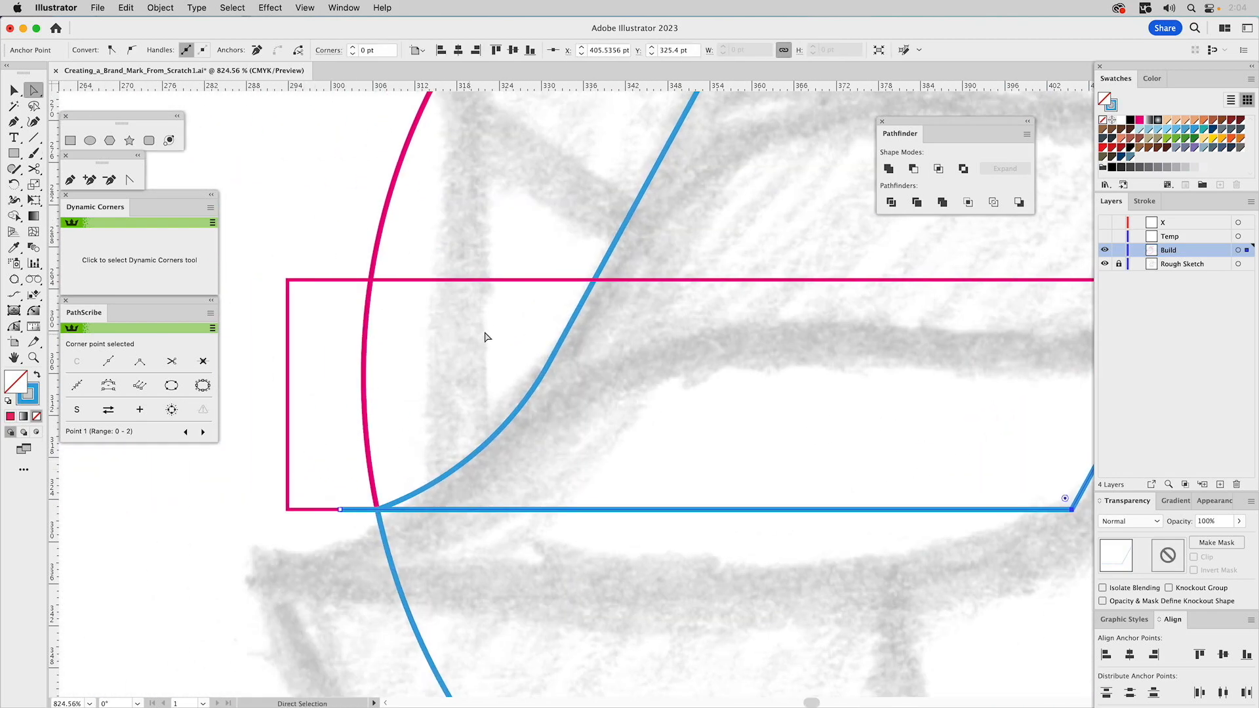
scroll(485, 337, right, 4)
scroll(485, 337, up, 2)
click(468, 352)
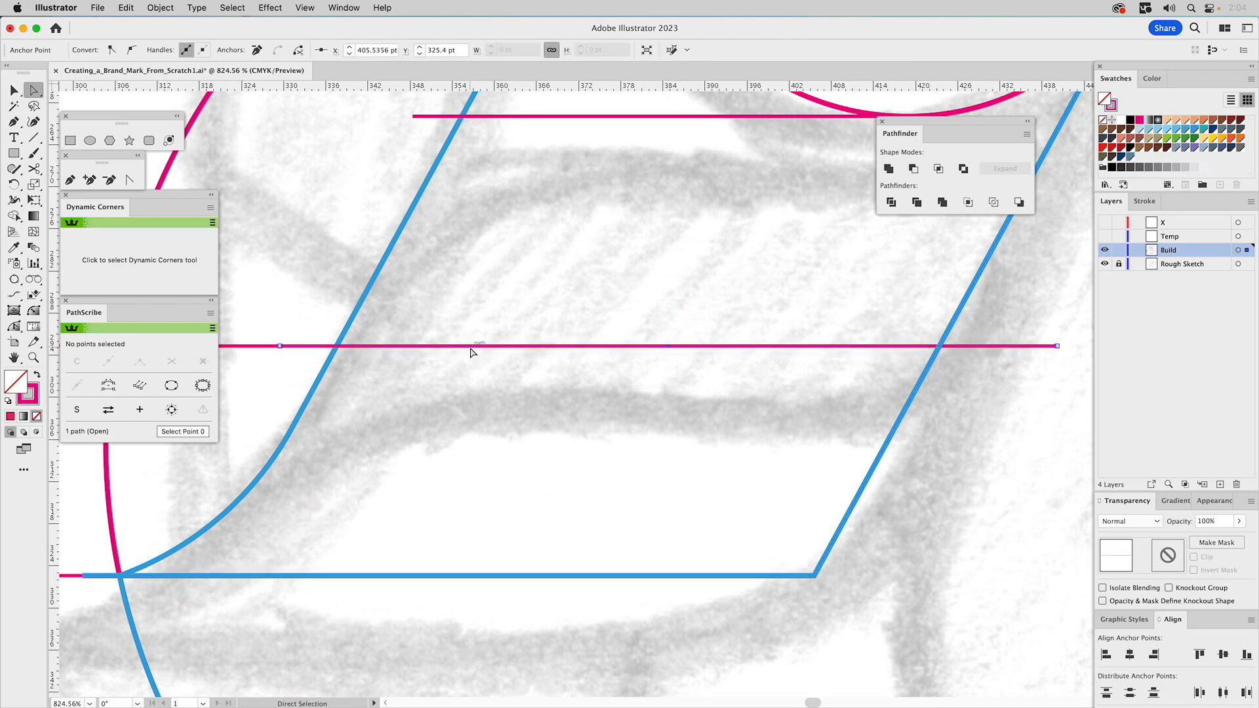
drag(244, 331, 595, 341)
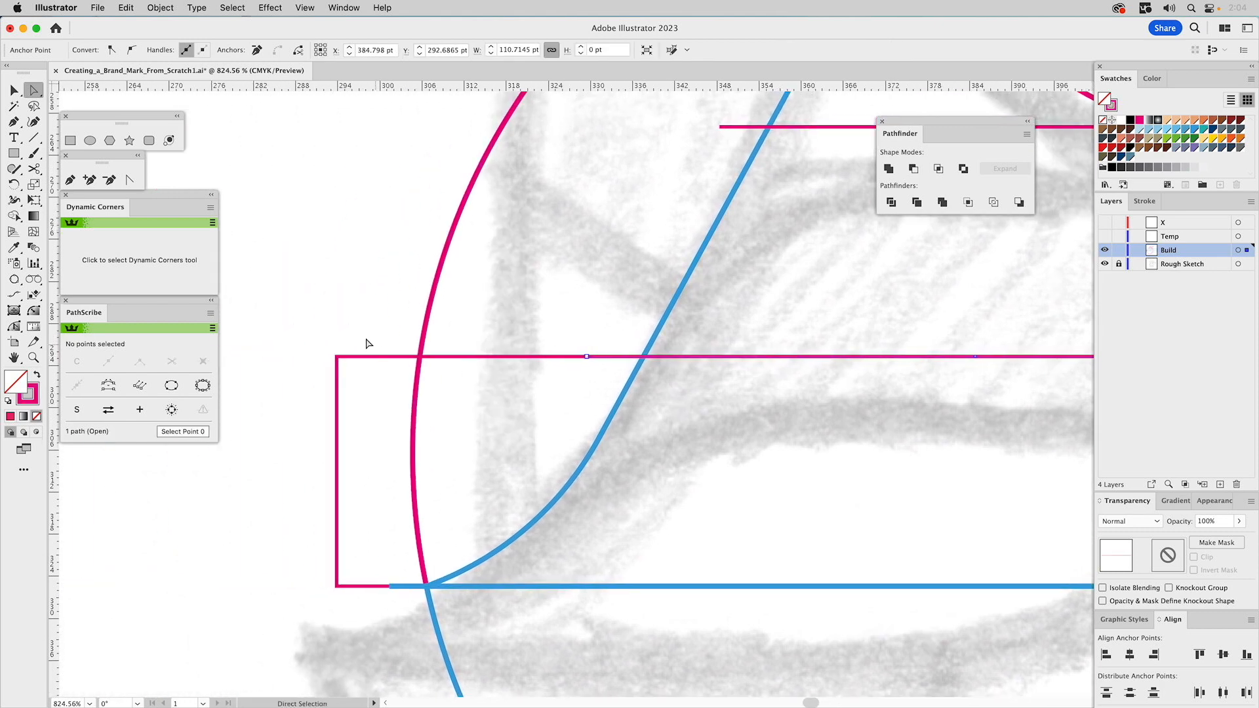
drag(366, 343, 301, 383)
key(Delete)
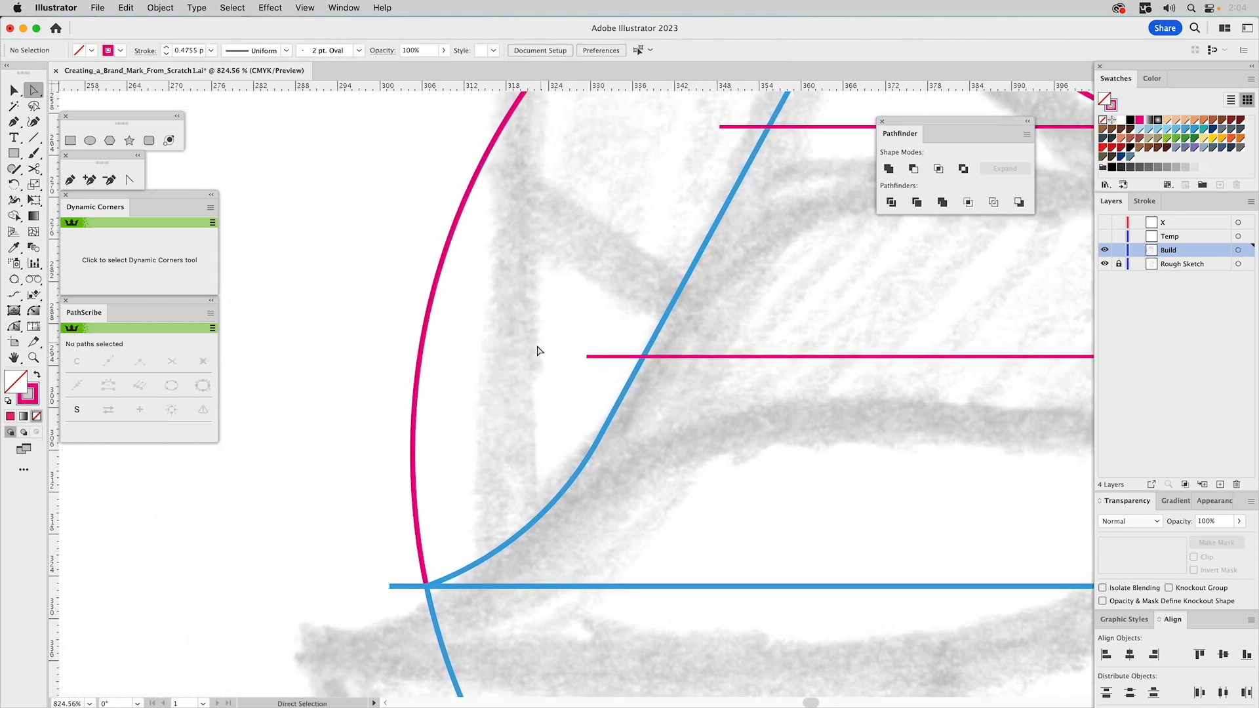
Trim the left ends of both horizontal wing lines to the blue body outline, ending the upper one at about X 337.5 pt.
drag(398, 585, 427, 586)
drag(590, 357, 634, 356)
key(z)
drag(582, 316, 751, 441)
key(a)
drag(492, 298, 533, 298)
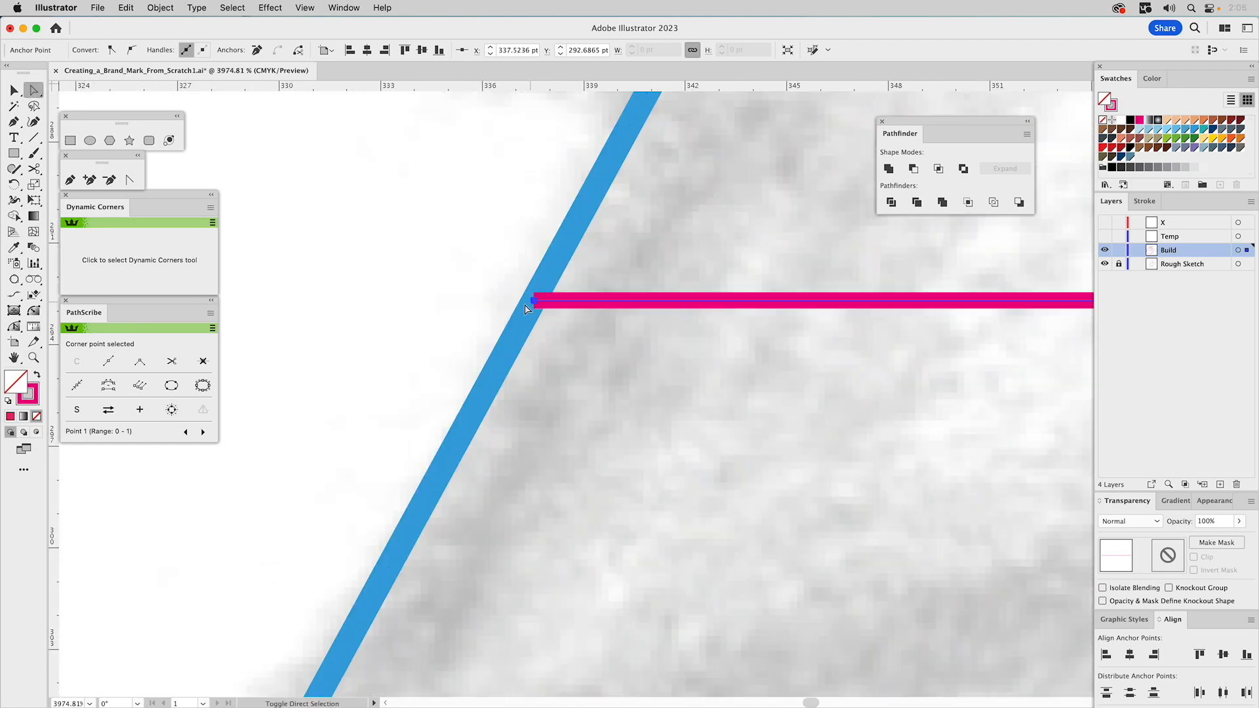
Shorten the upper magenta horizontal line so its left endpoint sits on the left slanted blue edge.
click(38, 356)
alt+click(623, 350)
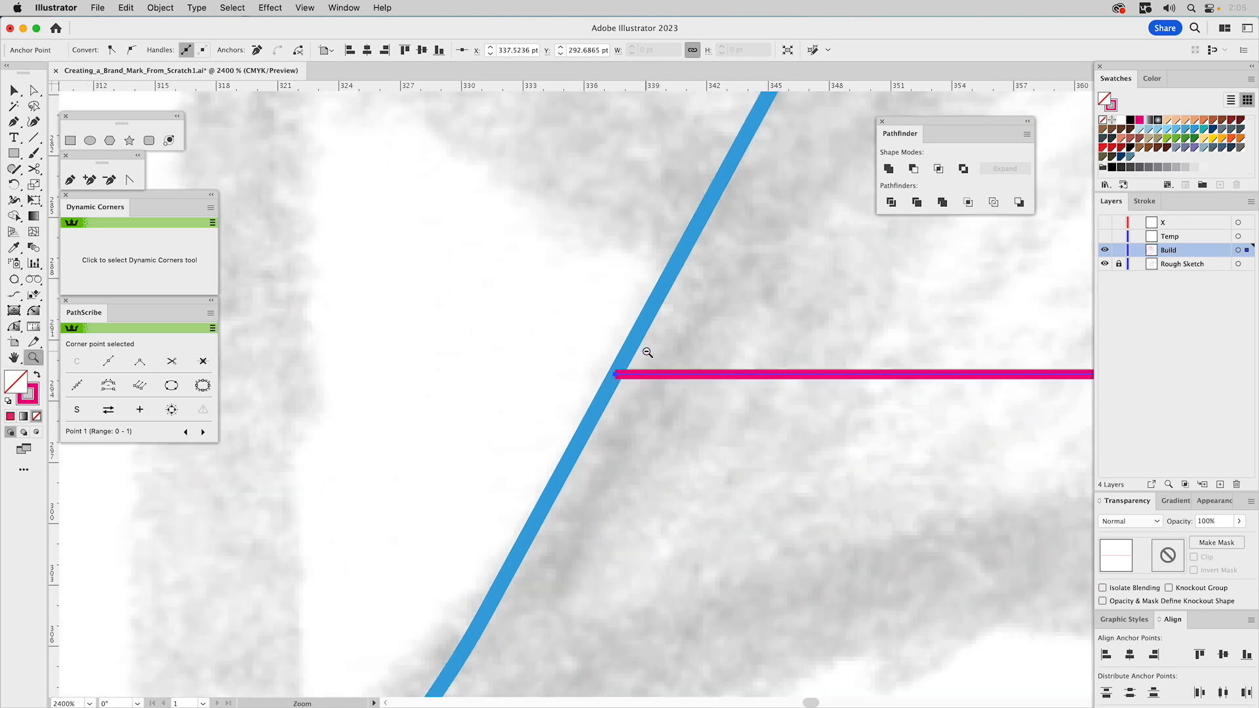
alt+click(646, 351)
alt+click(658, 353)
alt+click(660, 353)
alt+click(700, 289)
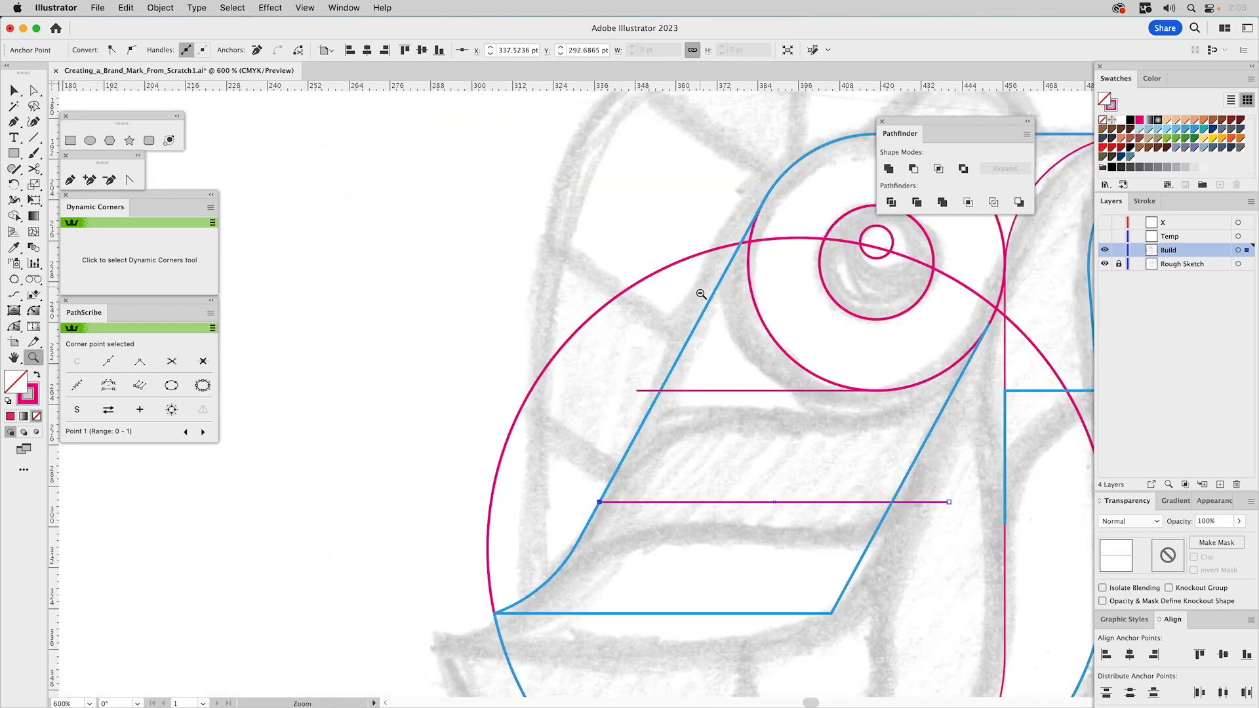
drag(610, 317, 773, 483)
key(a)
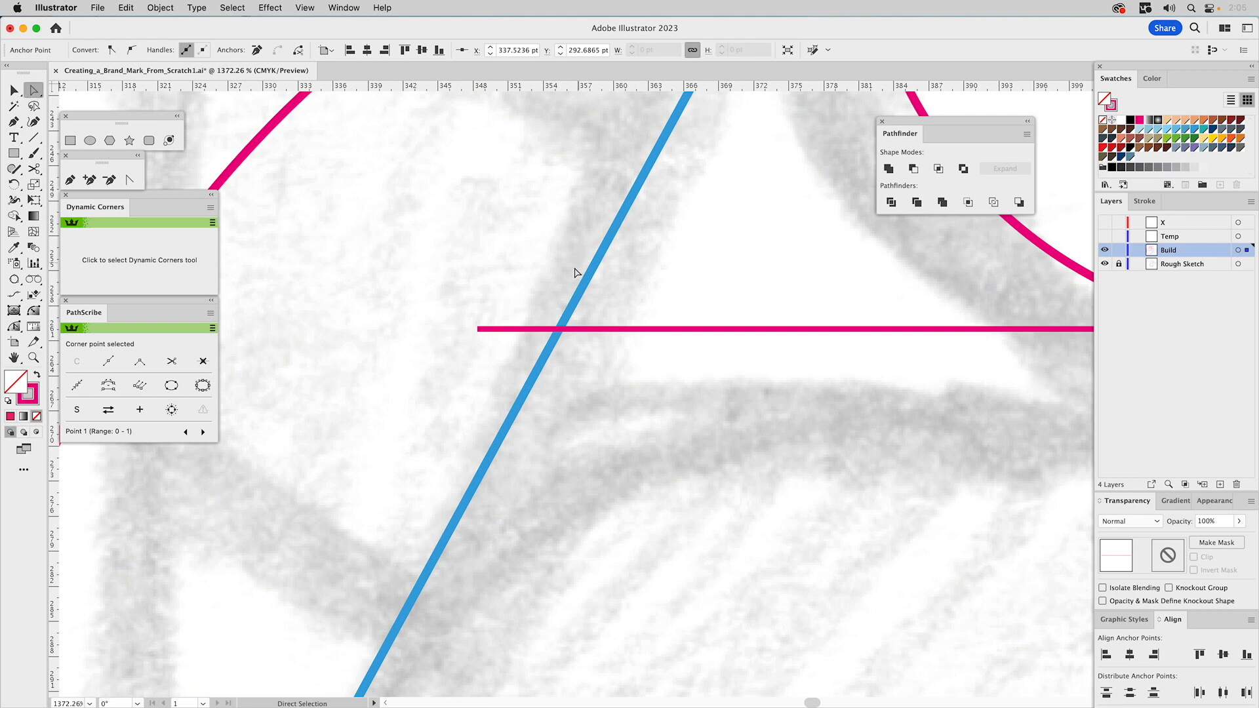
drag(479, 330, 559, 329)
Shorten the lower magenta horizontal line so its right endpoint meets the right slanted blue edge.
key(z)
alt+click(838, 484)
alt+click(824, 471)
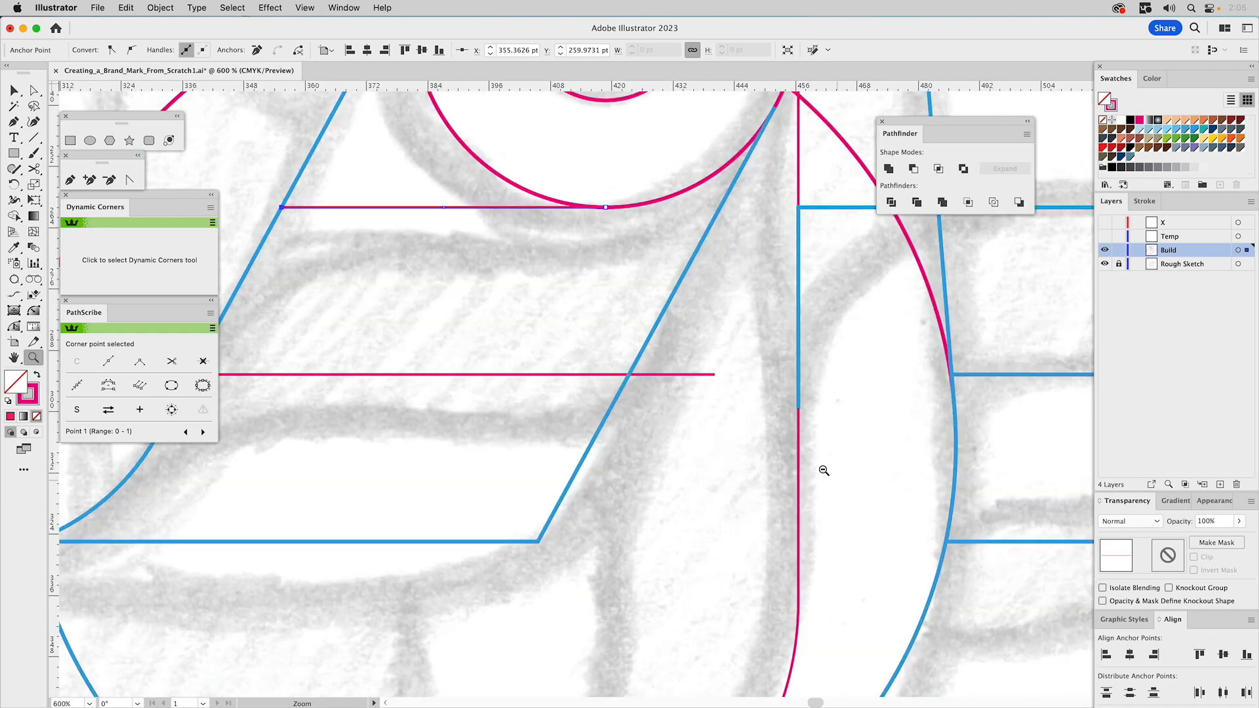
key(a)
drag(715, 374, 628, 374)
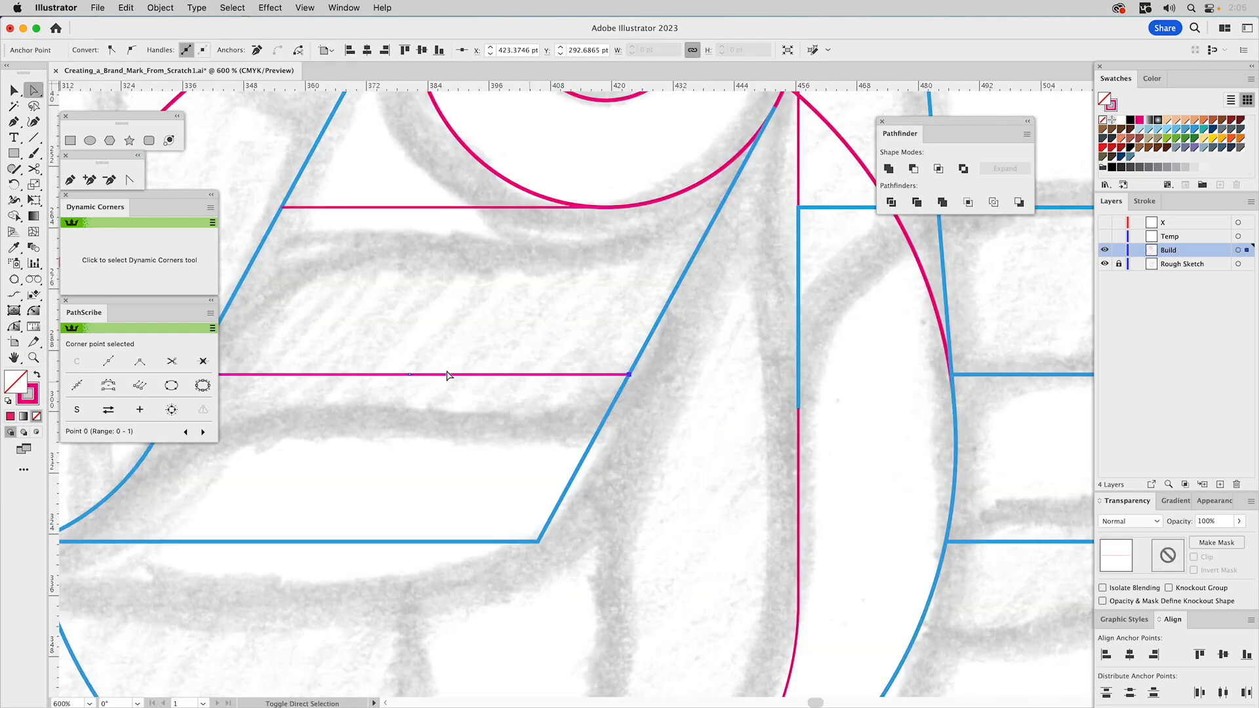
Extend the upper magenta line from its left endpoint about 18.38 pt down along the left slanted blue edge with the Pen tool.
click(34, 358)
alt+click(680, 437)
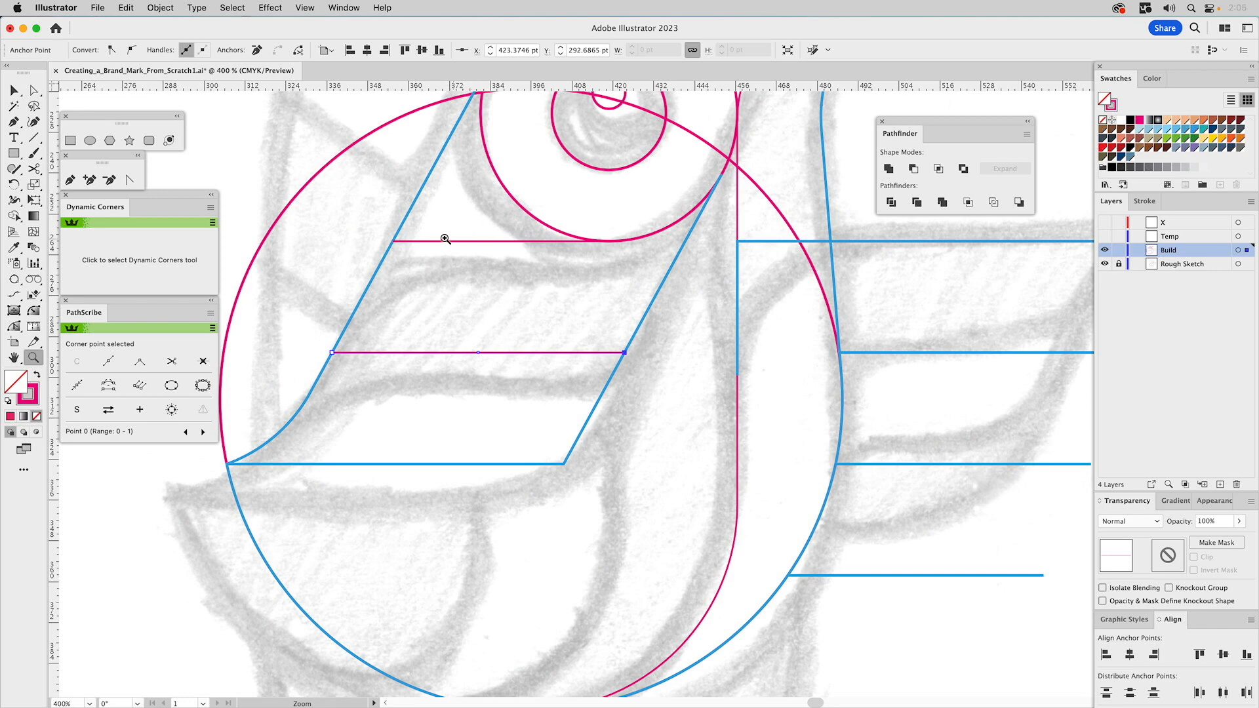
super+click(416, 243)
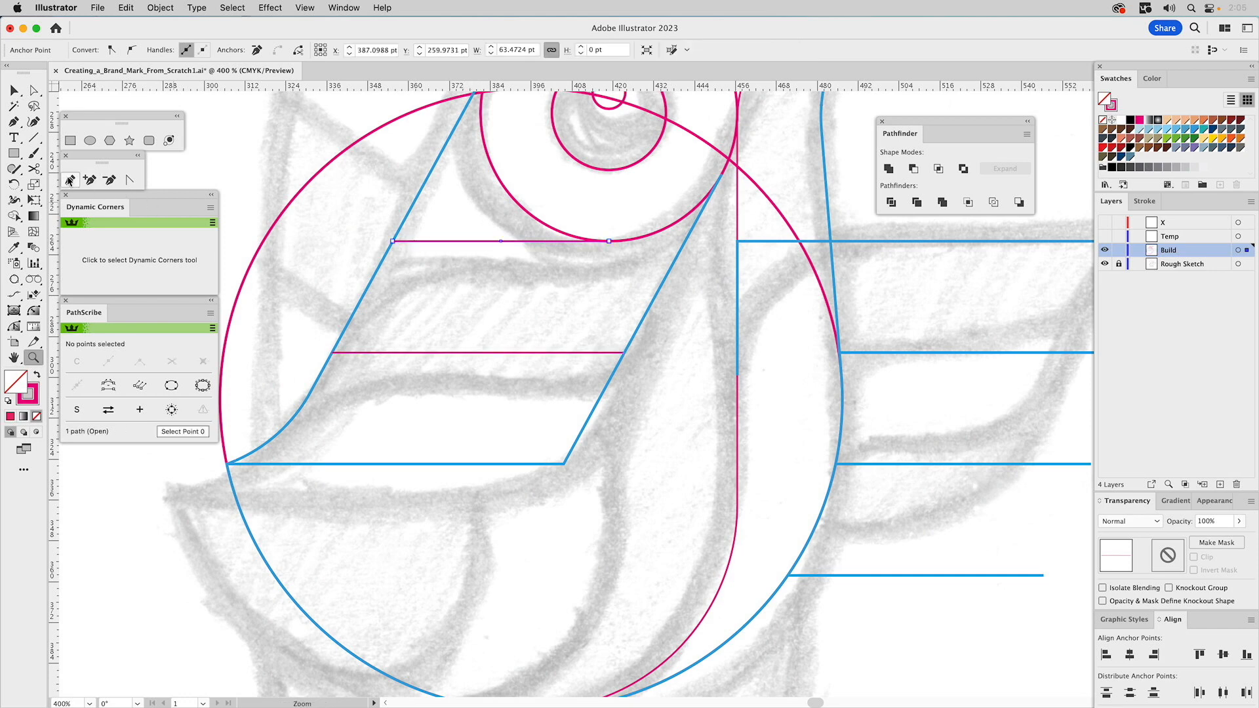
click(70, 179)
click(393, 242)
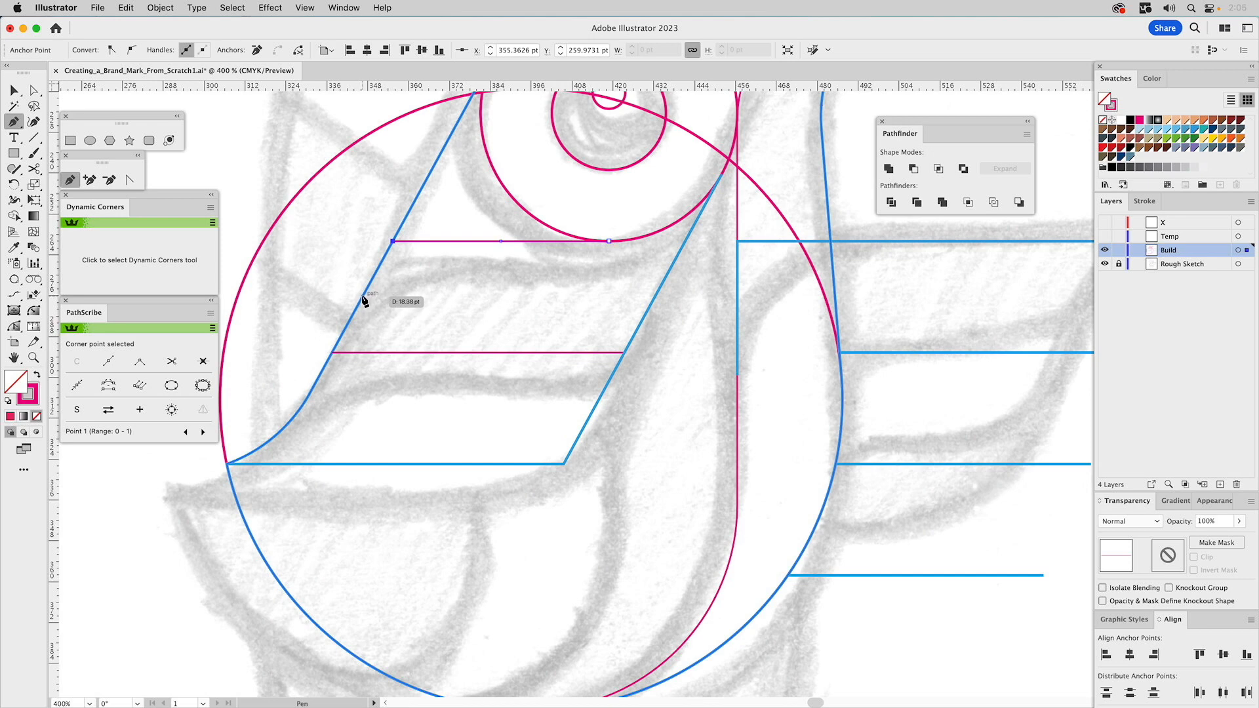
drag(362, 297, 423, 331)
key(super)
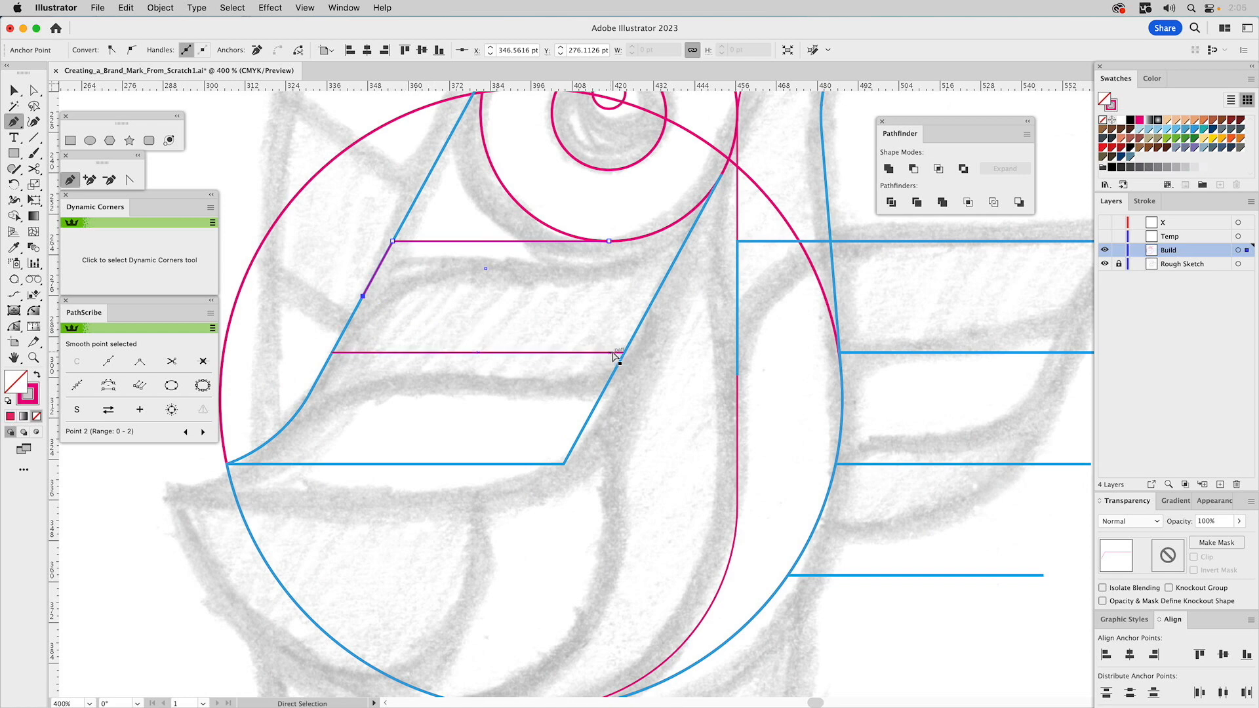
super+click(597, 338)
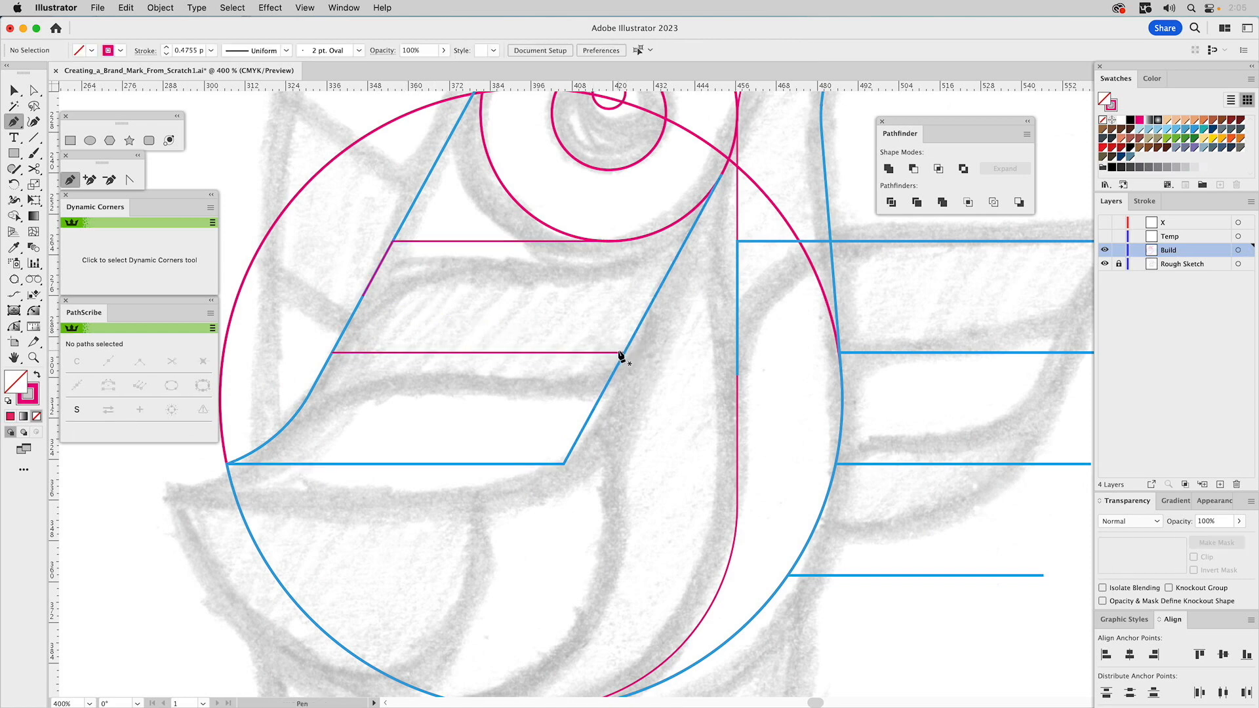
Try to extend the lower magenta line from its right endpoint up along the right slanted blue edge.
super+click(622, 353)
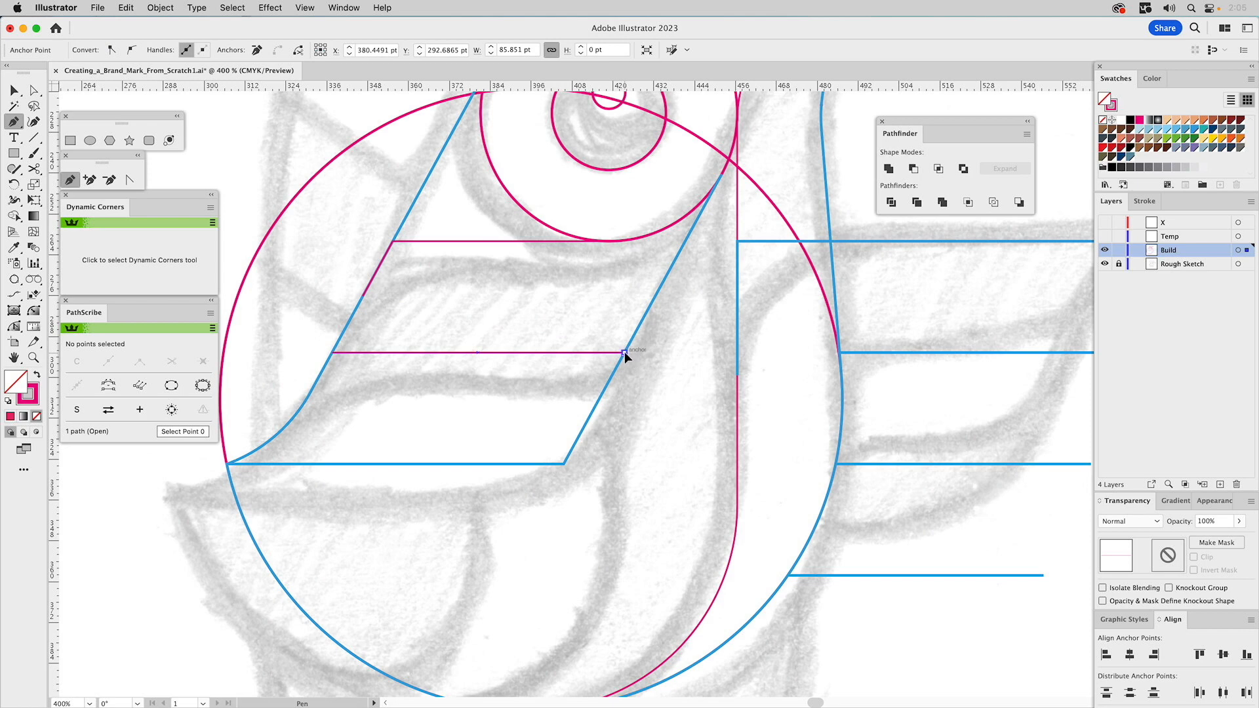
click(624, 352)
click(663, 282)
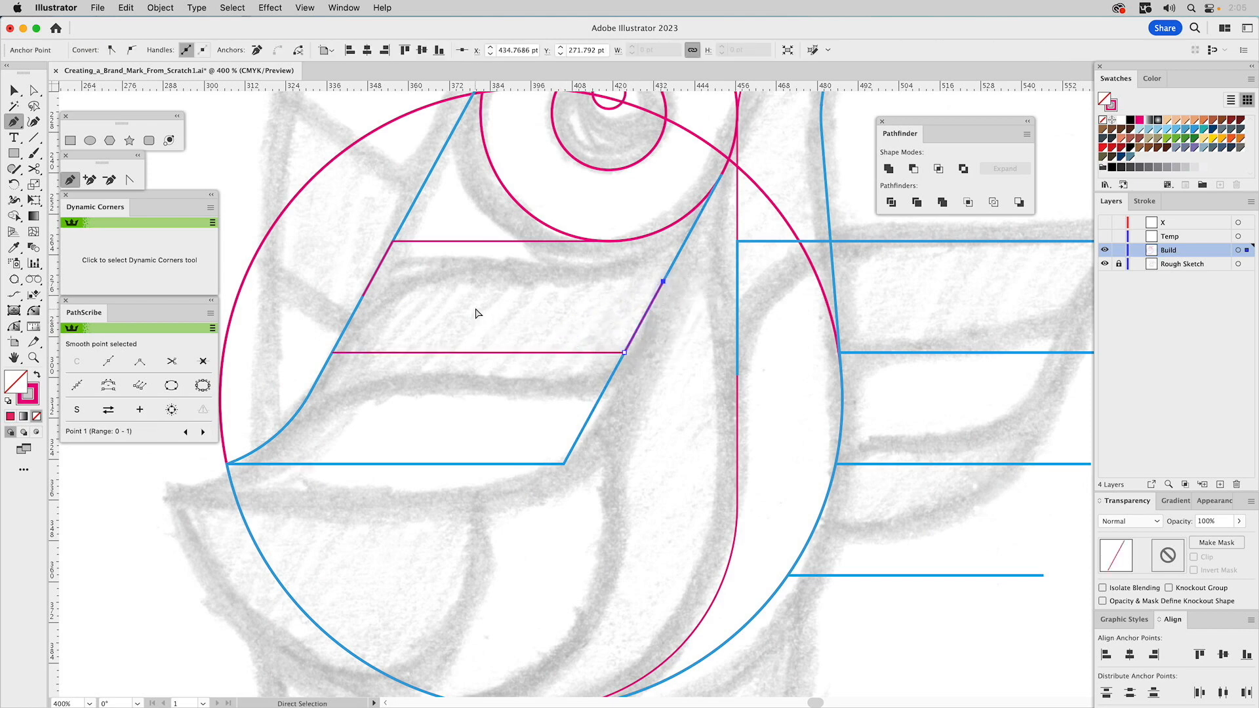
super+click(401, 326)
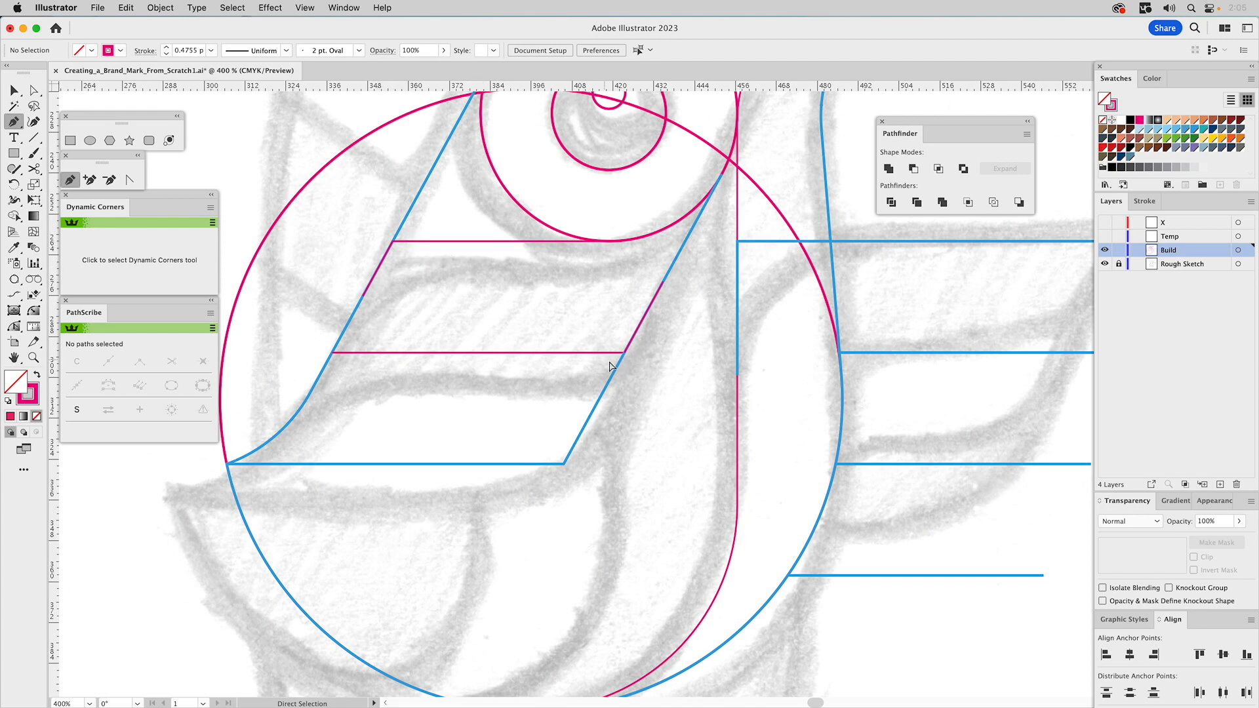
Extend the lower magenta line from its left endpoint down along the slanted blue edge to where that edge starts curving.
click(331, 354)
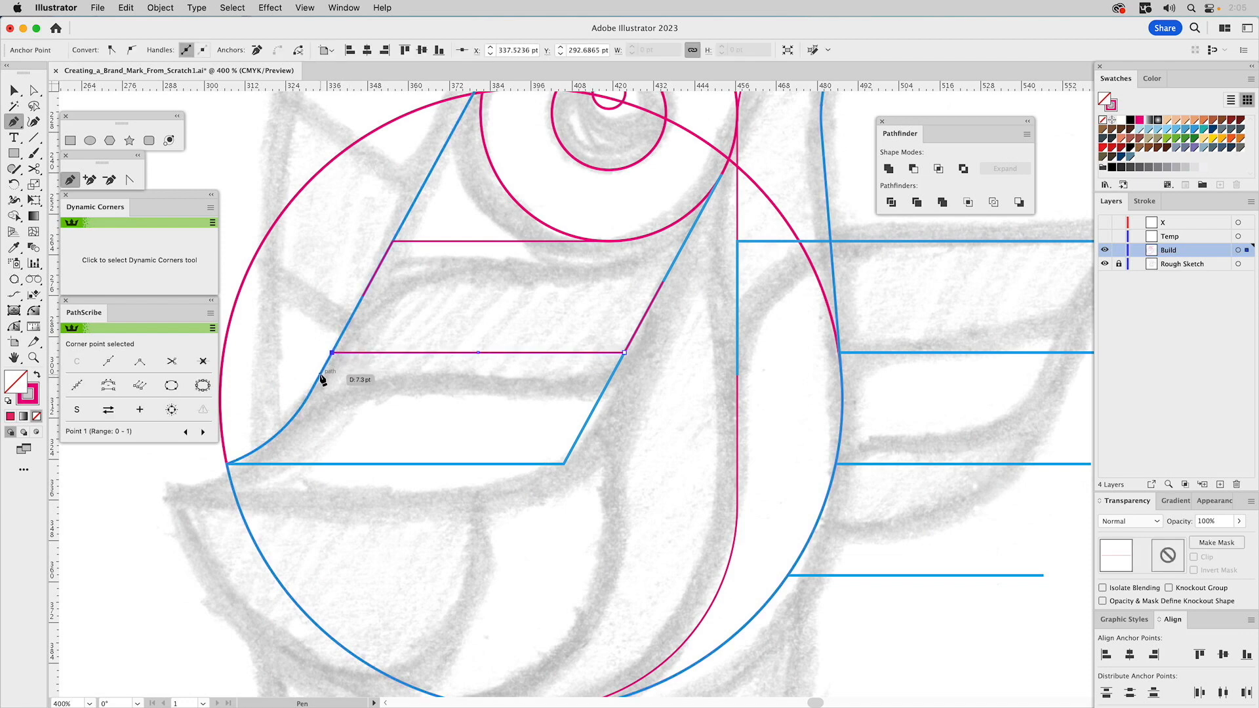
click(311, 393)
key(super+shift+a)
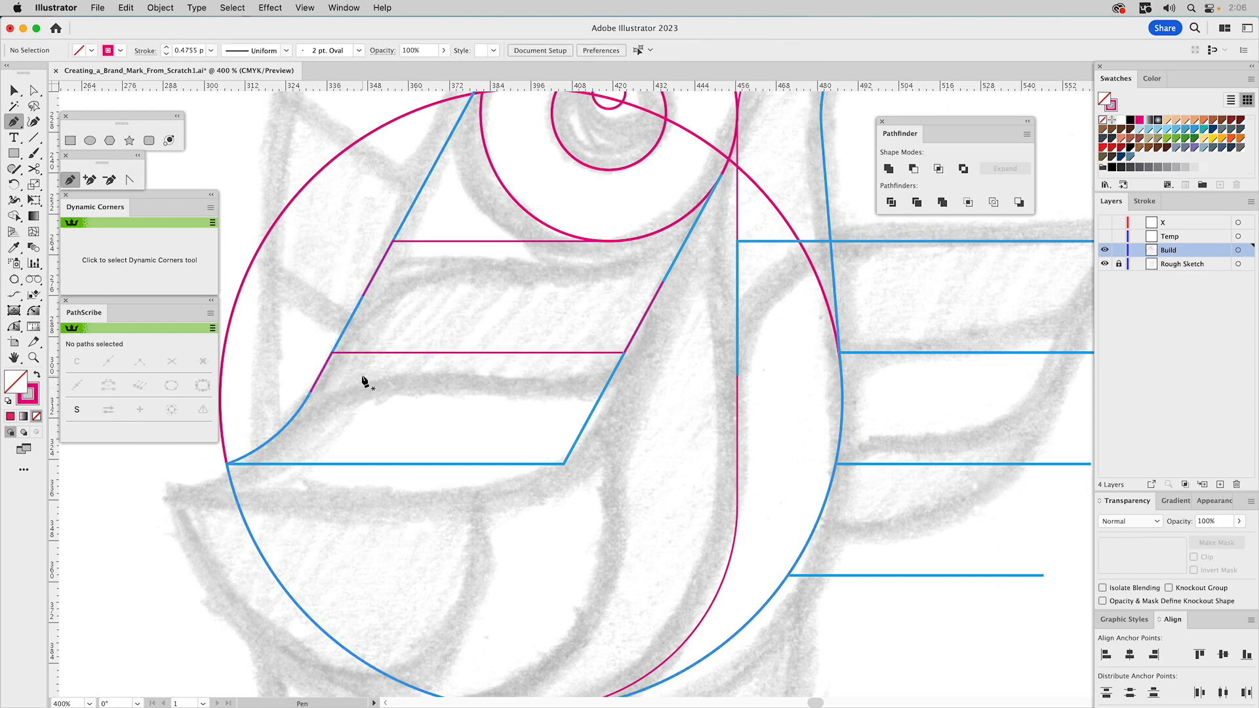
Remove the separate magenta segment that runs up the right slanted blue edge from the lower line's right endpoint.
key(v)
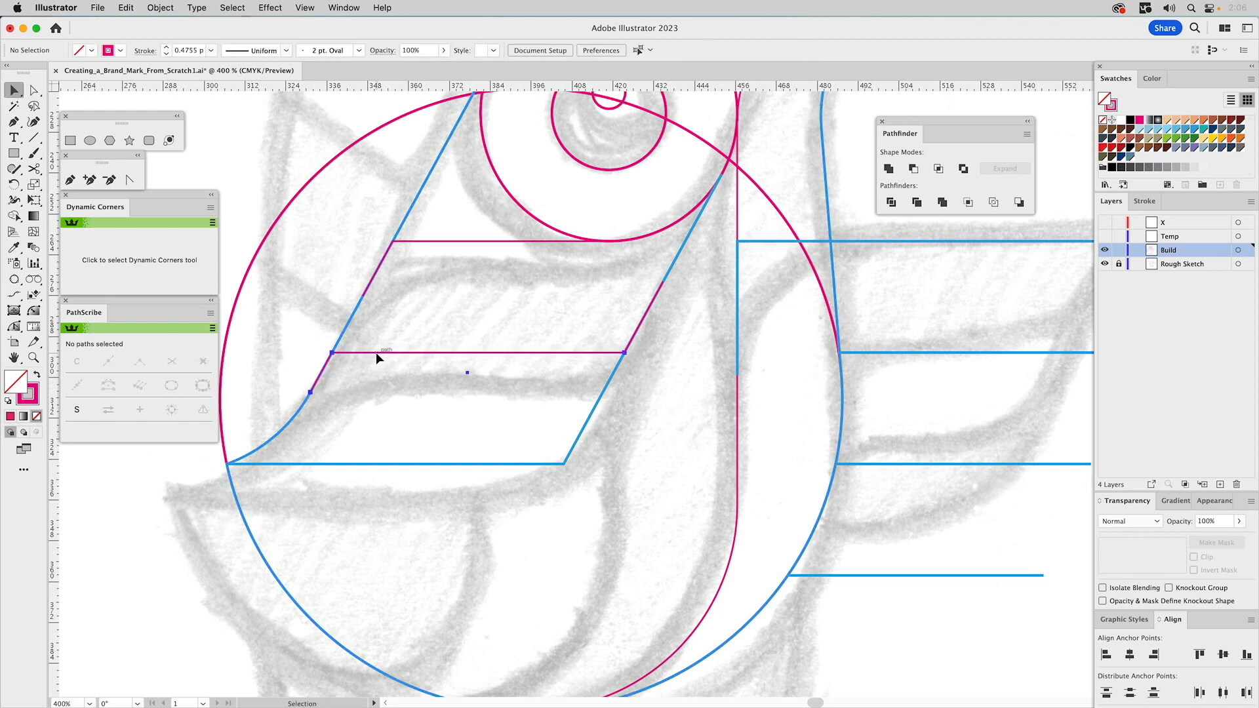
click(376, 354)
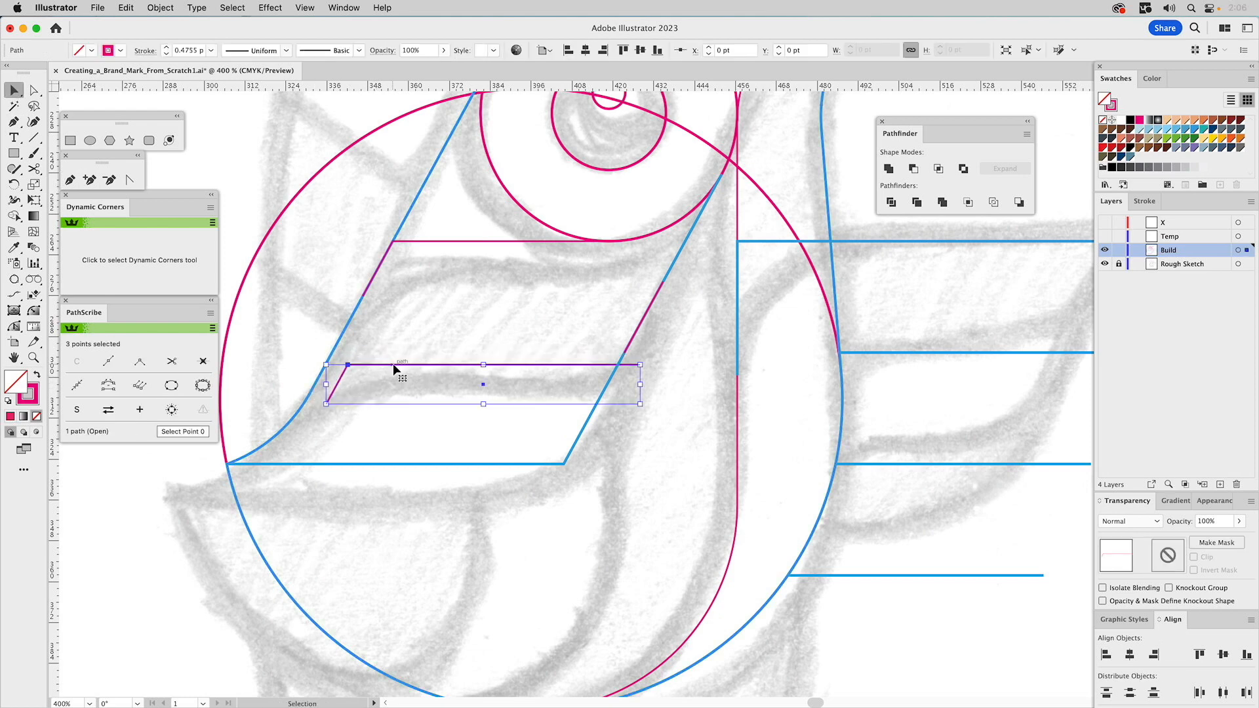
click(454, 242)
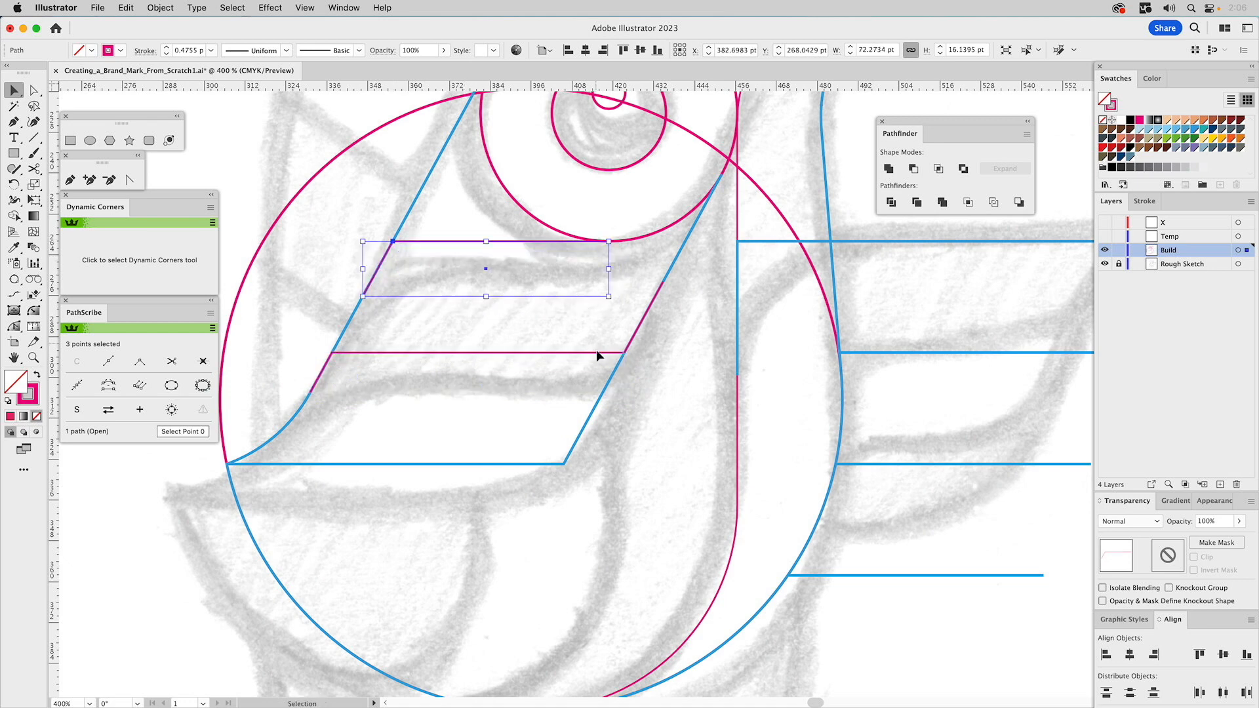
key(a)
drag(282, 397, 649, 349)
key(v)
key(super+shift+a)
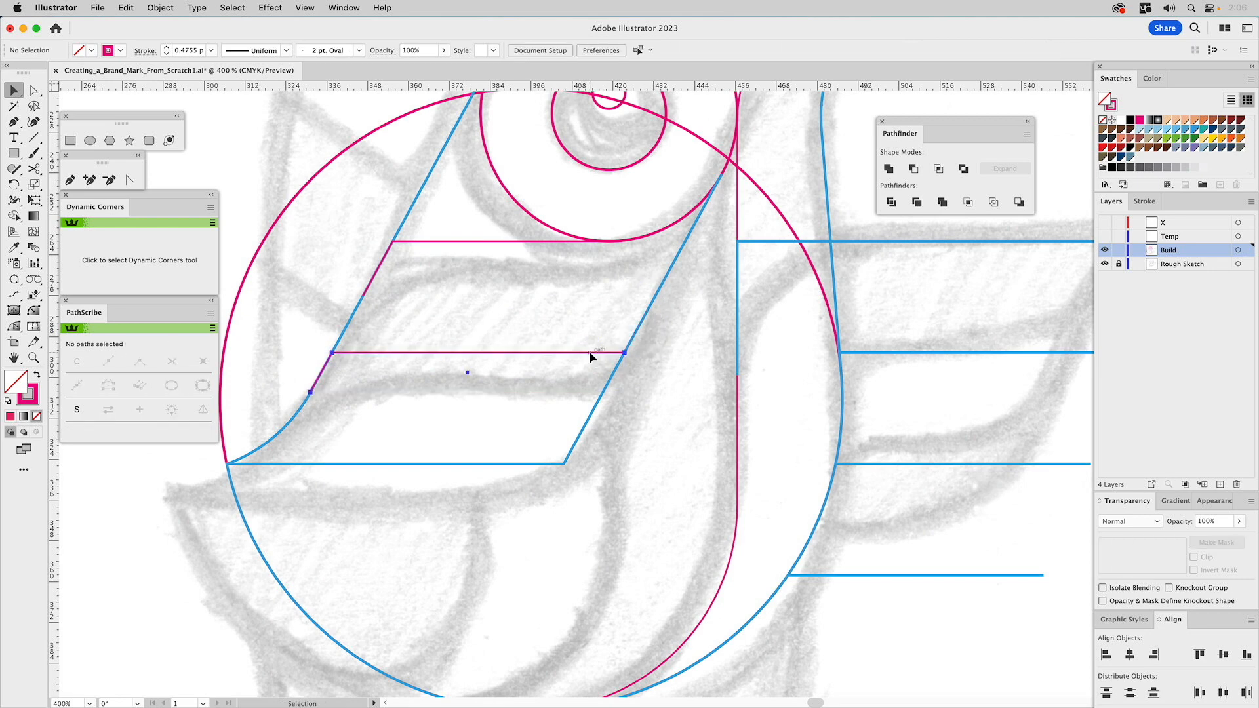
Extend the selected lower magenta path from its right endpoint up along the right slanted blue edge with the Pen tool.
click(593, 357)
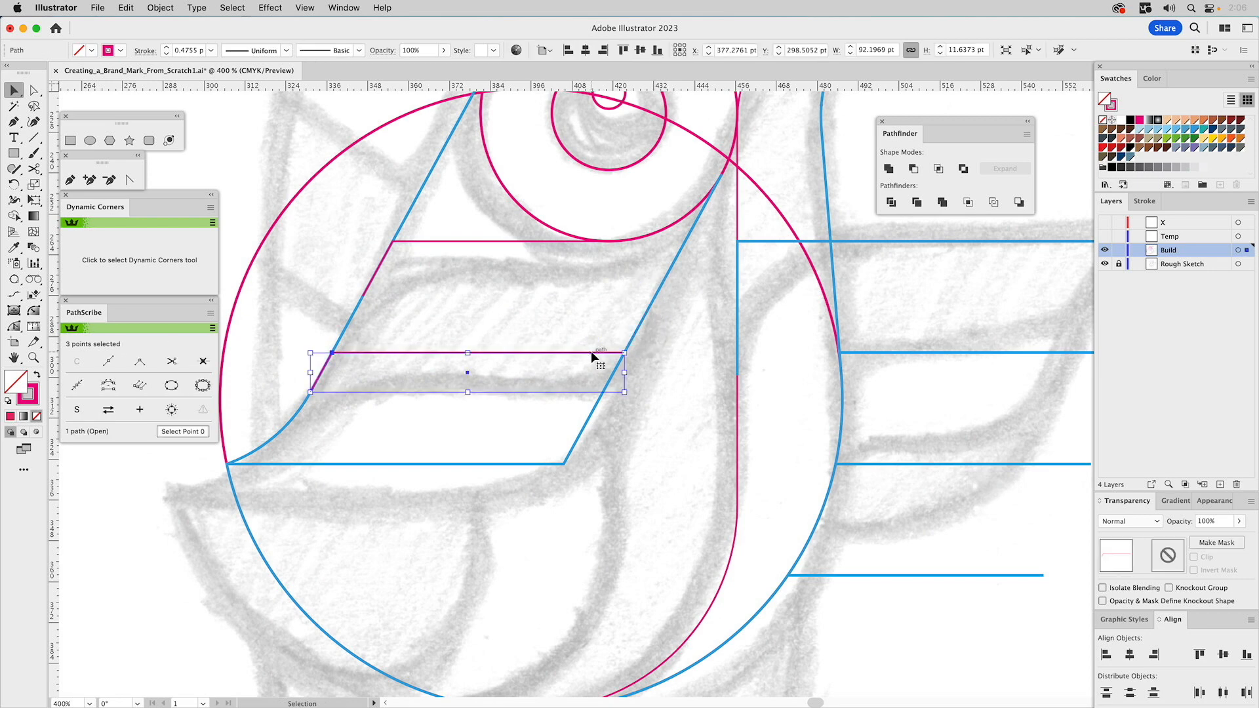
click(68, 181)
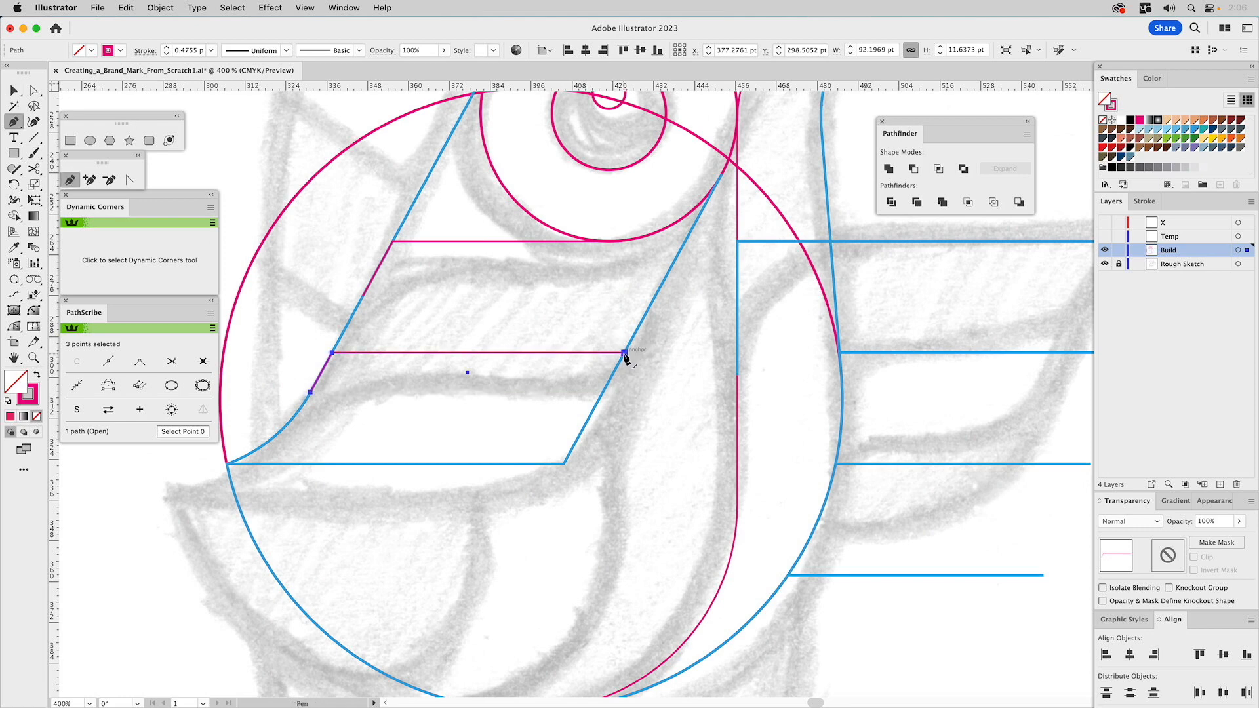
click(625, 353)
click(665, 287)
super+click(576, 304)
key(a)
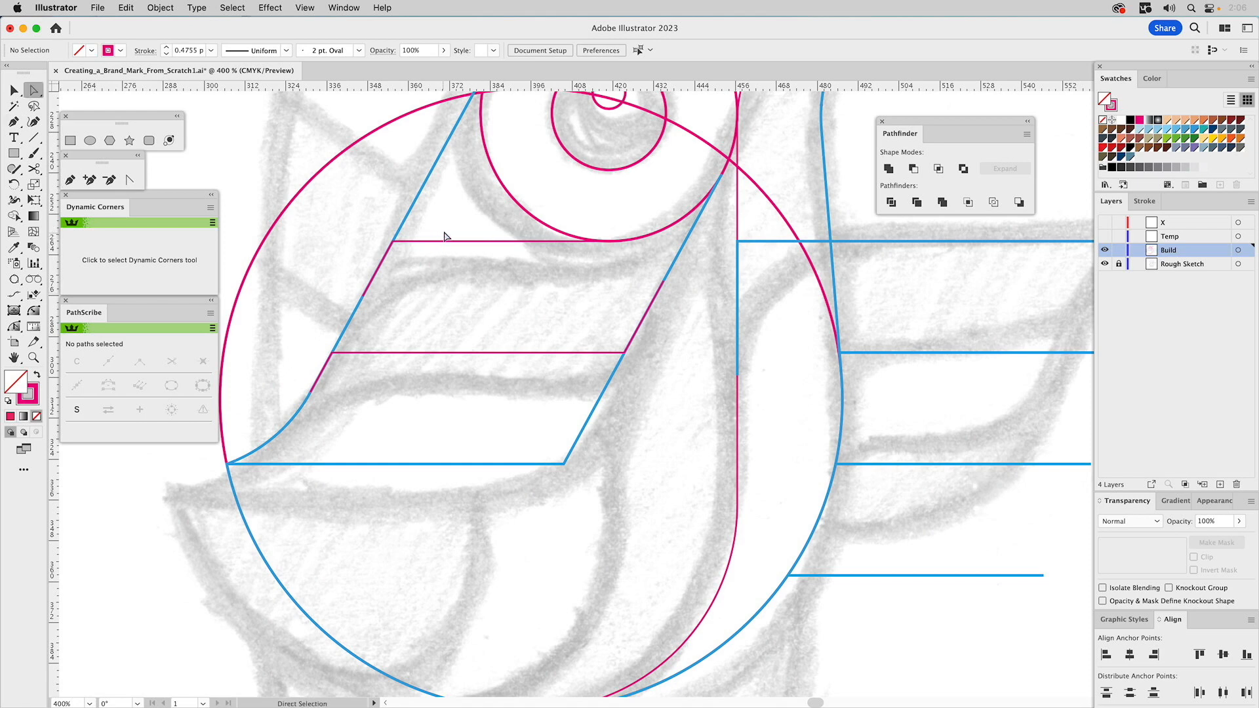
Try rounding the upper magenta path's left corner by about 26.77 pt with its live corner widget, and undo it.
click(446, 241)
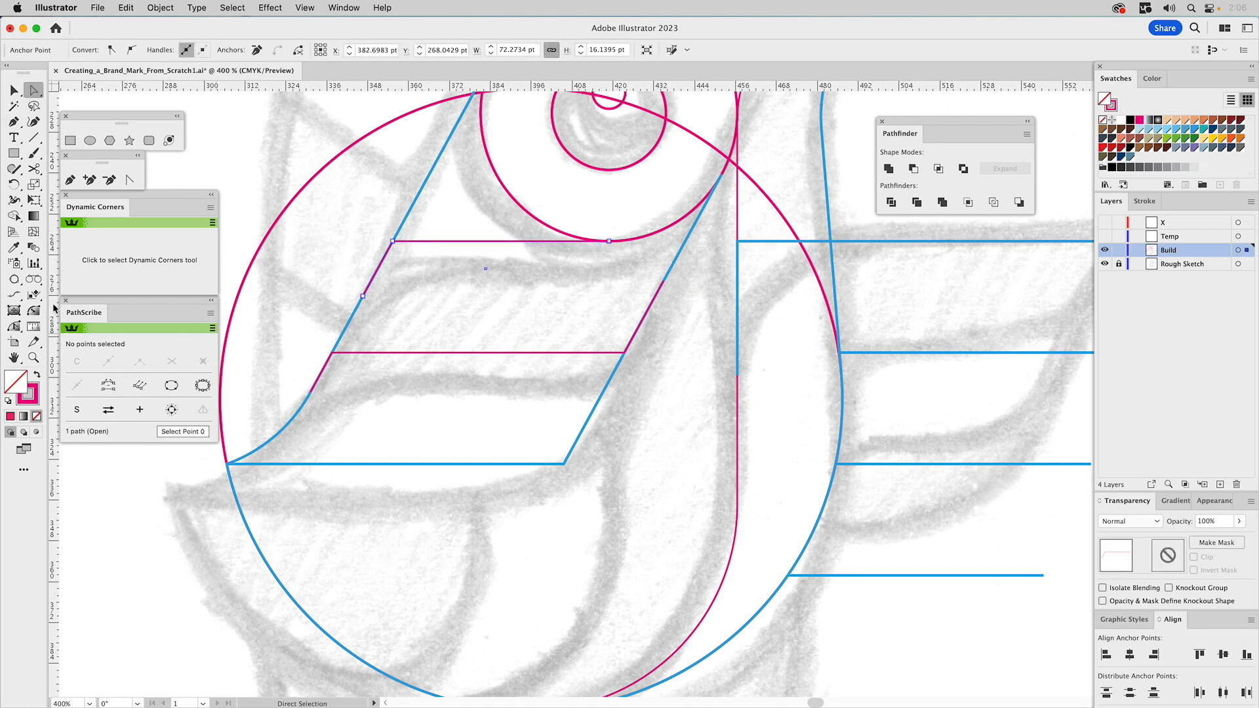
click(34, 313)
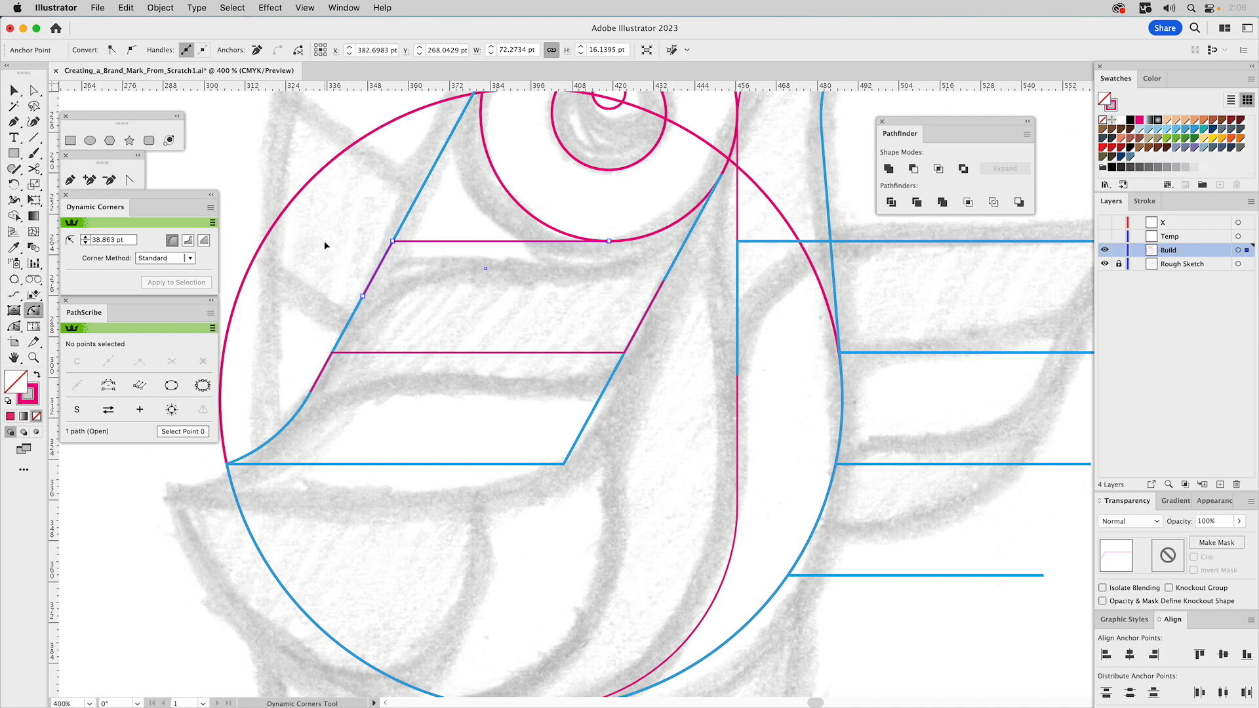
key(a)
click(425, 229)
click(413, 246)
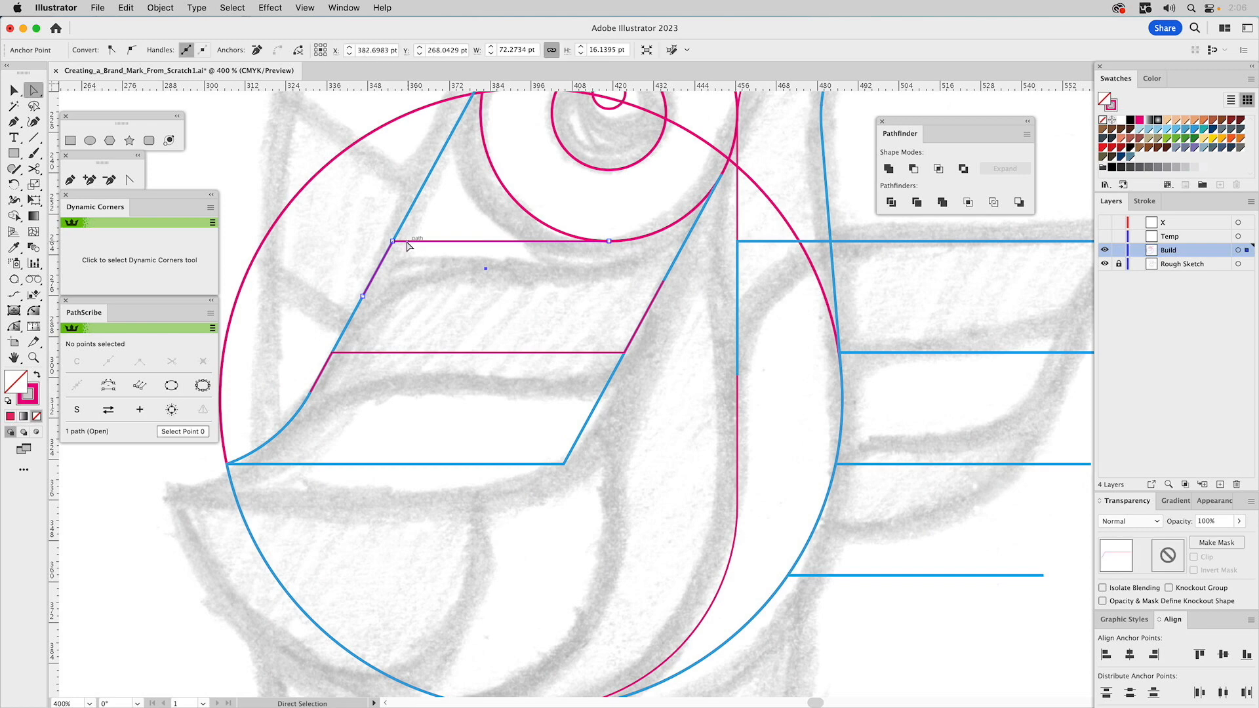
click(394, 242)
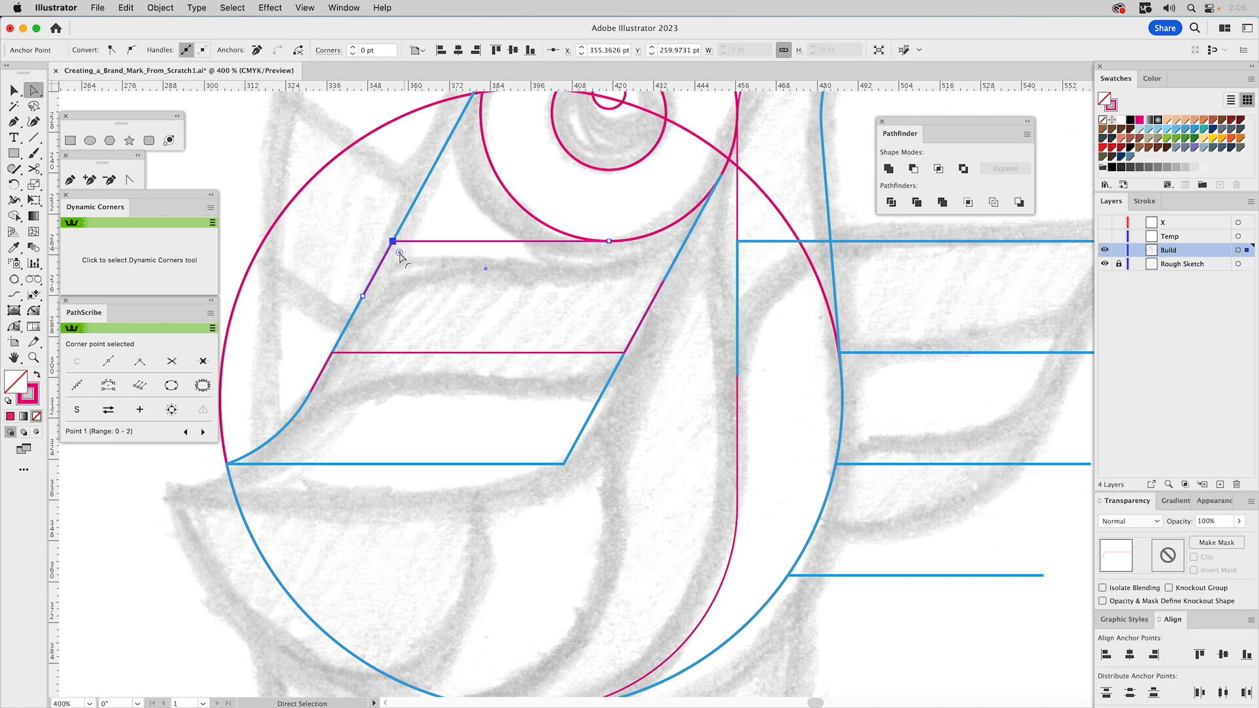
drag(400, 253, 448, 333)
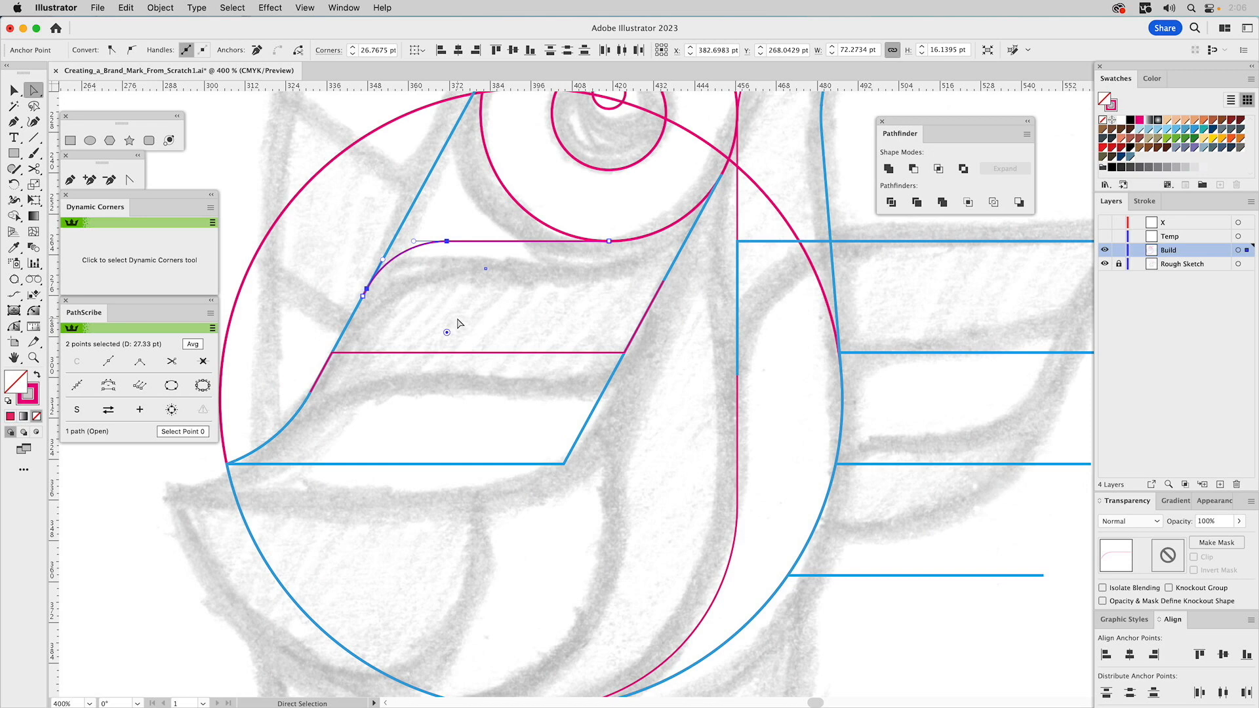
key(super)
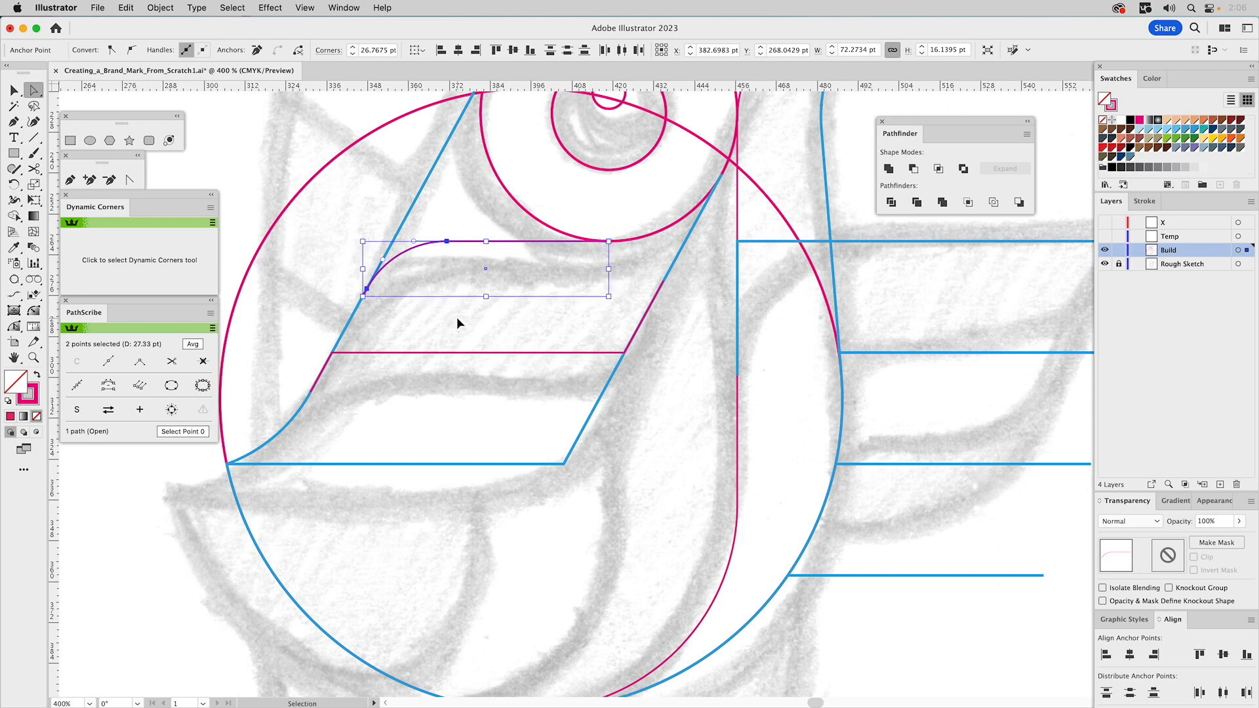
key(super+z)
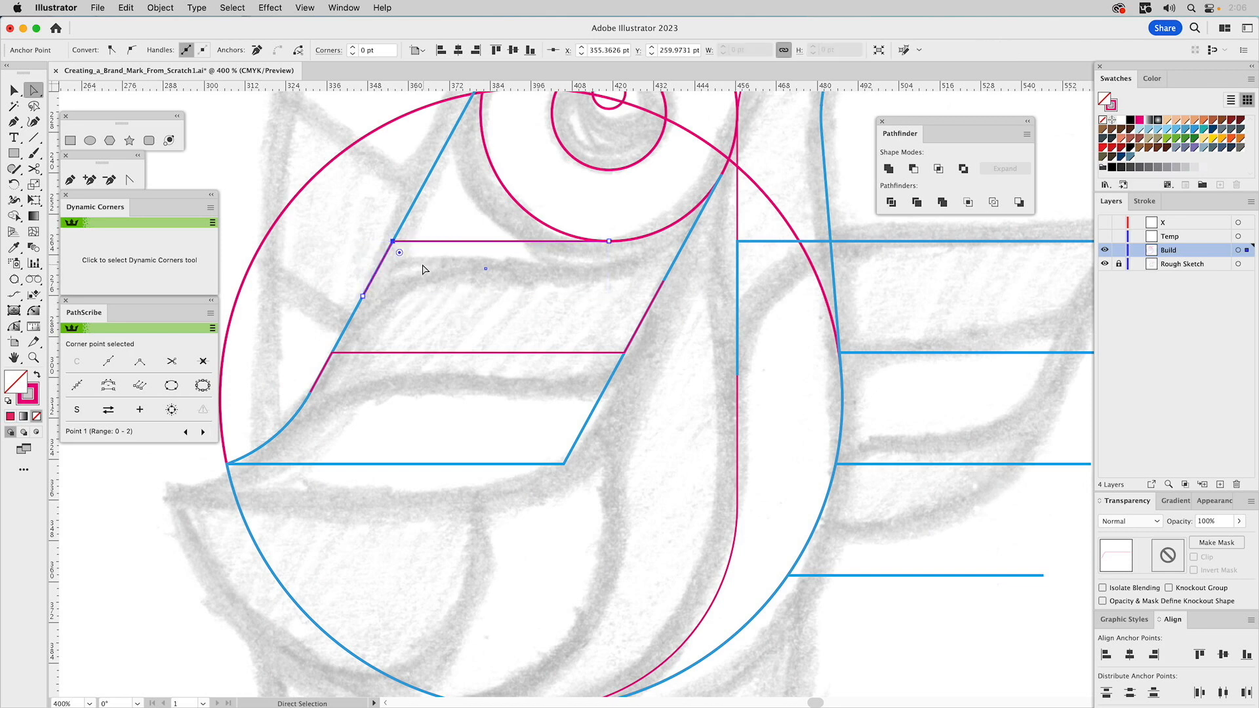
Try rounding the lower magenta path's right corner with its live corner widget, and undo the changes.
shift+click(623, 353)
drag(619, 342, 584, 269)
key(super+z)
key(super+z)
key(super+z)
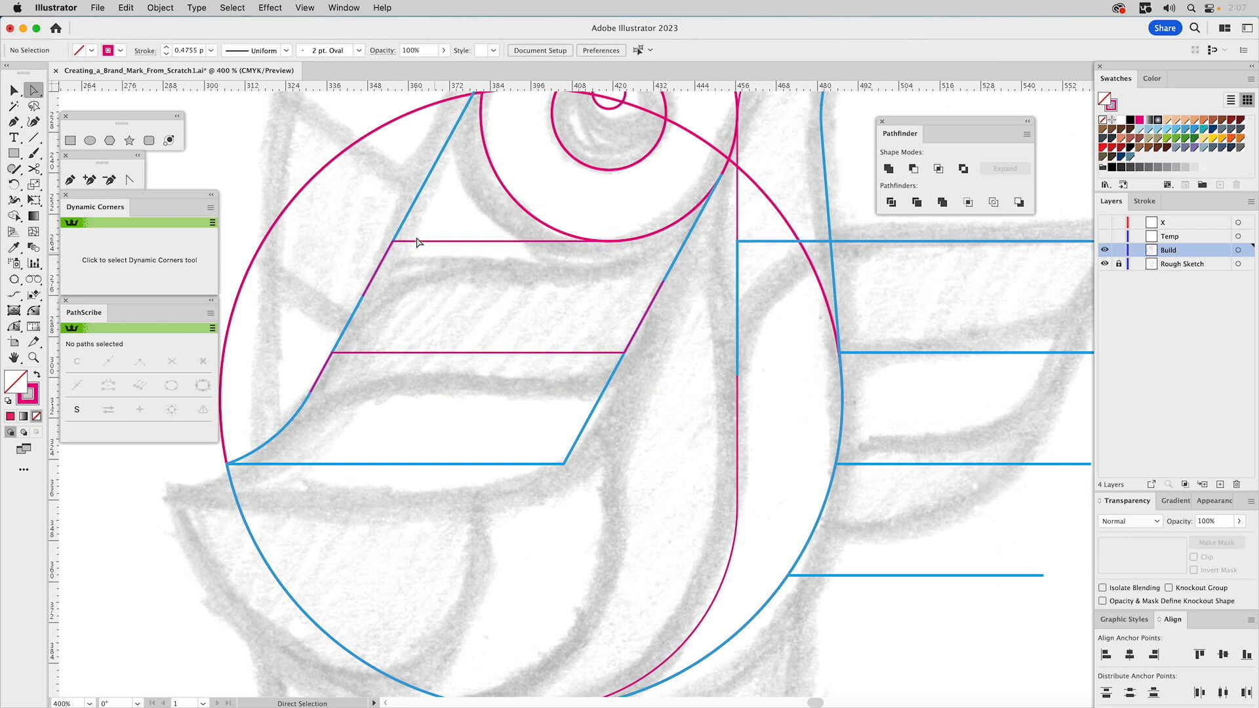
Round the upper path's left corner and the lower path's right corner at 18.383 pt with the Dynamic Corners tool.
click(393, 241)
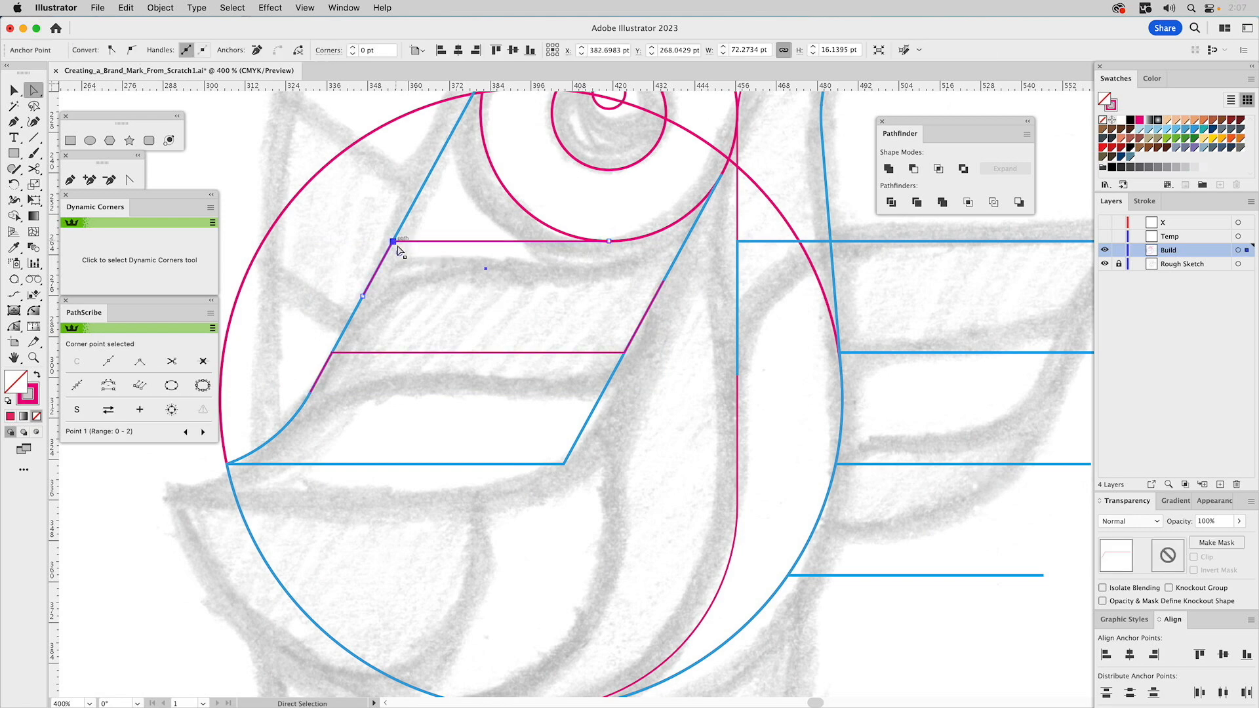
click(36, 313)
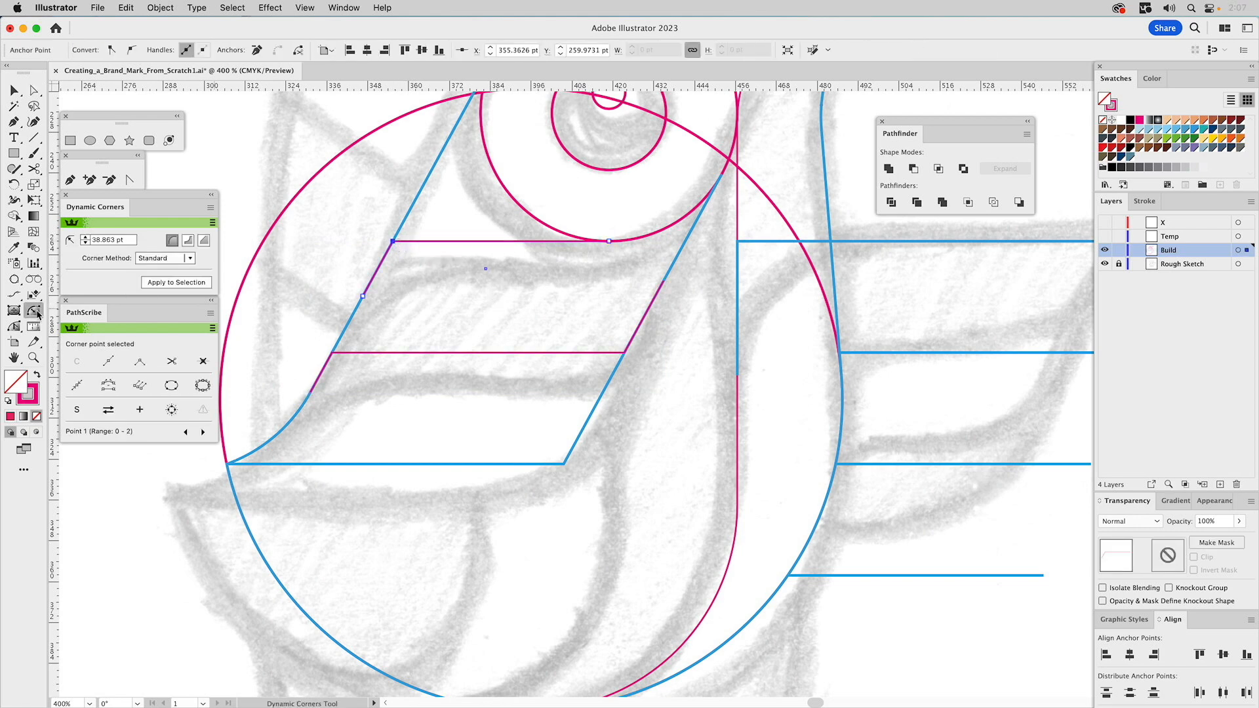
super+click(368, 240)
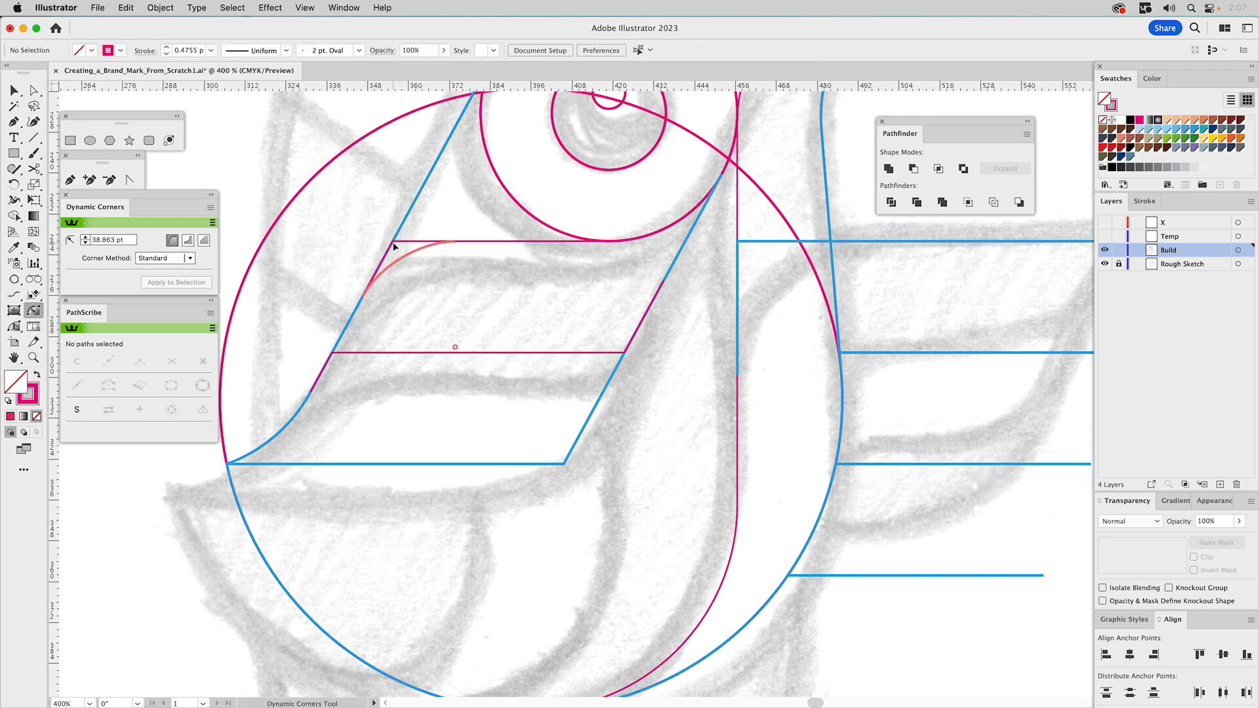
drag(394, 244, 480, 348)
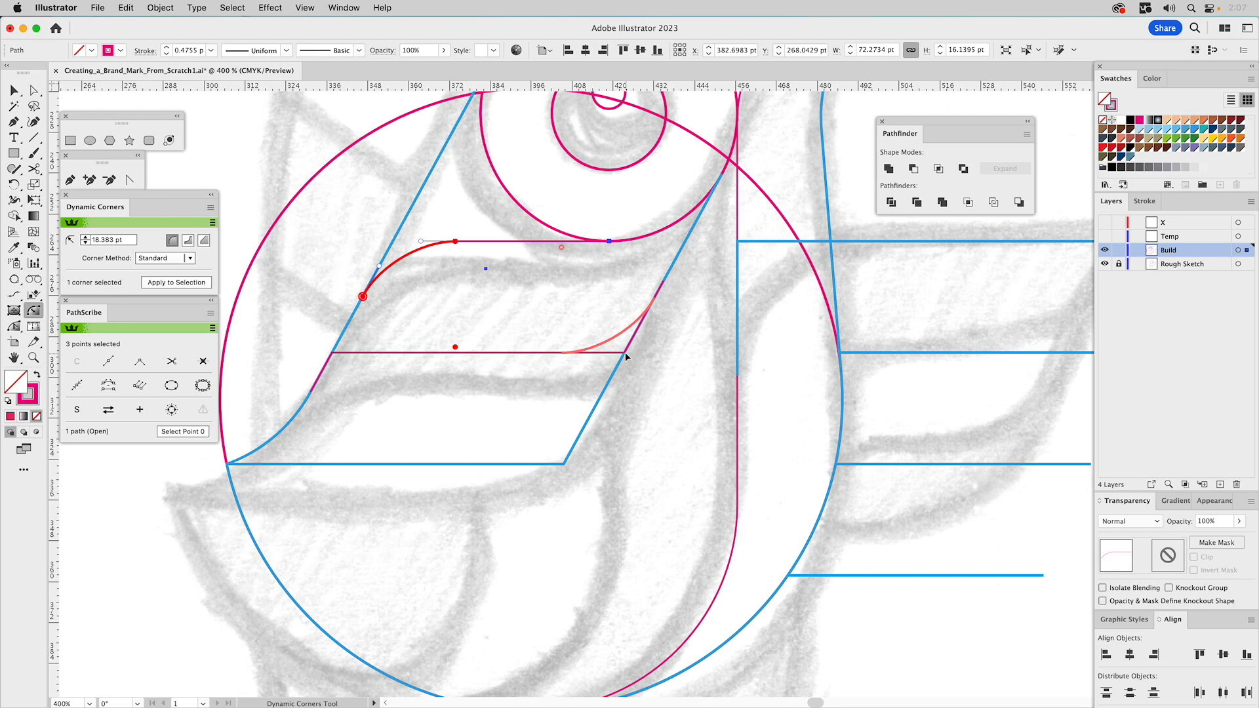
super+click(565, 308)
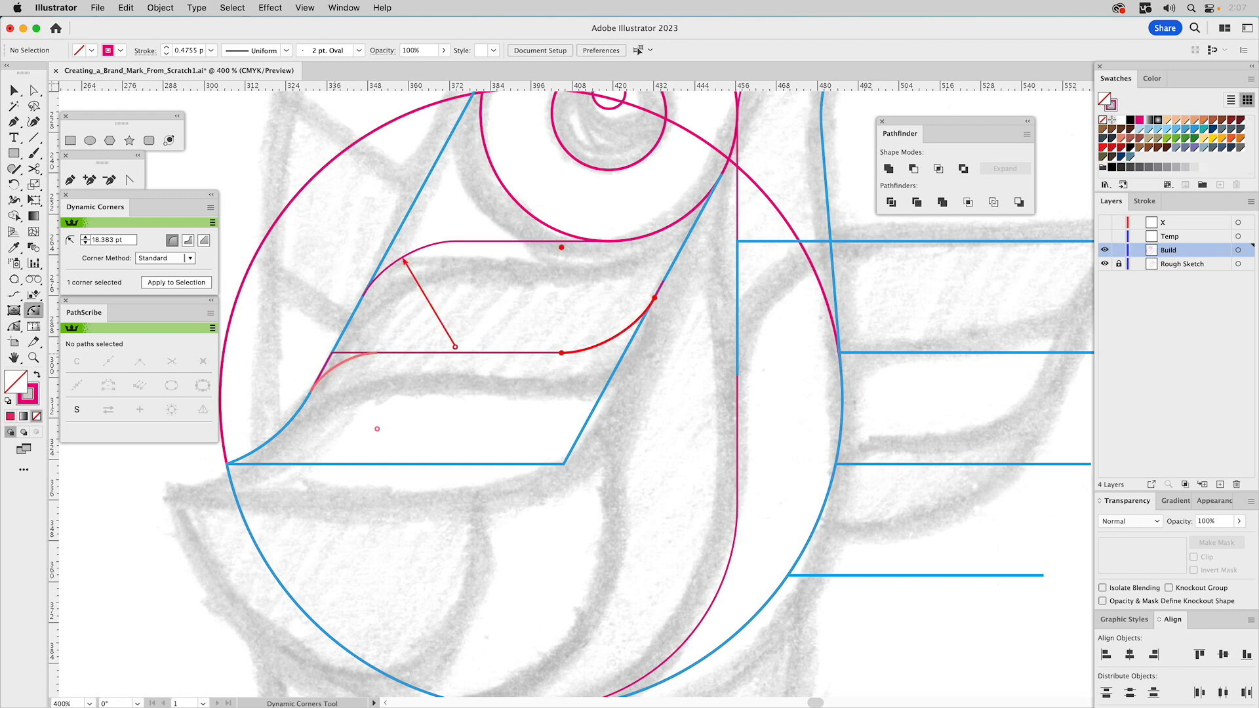
Round the lower magenta path's left corner at 11.489 pt and the blue path's lower-right corner at 18.383 pt with the Dynamic Corners tool.
drag(335, 358, 376, 415)
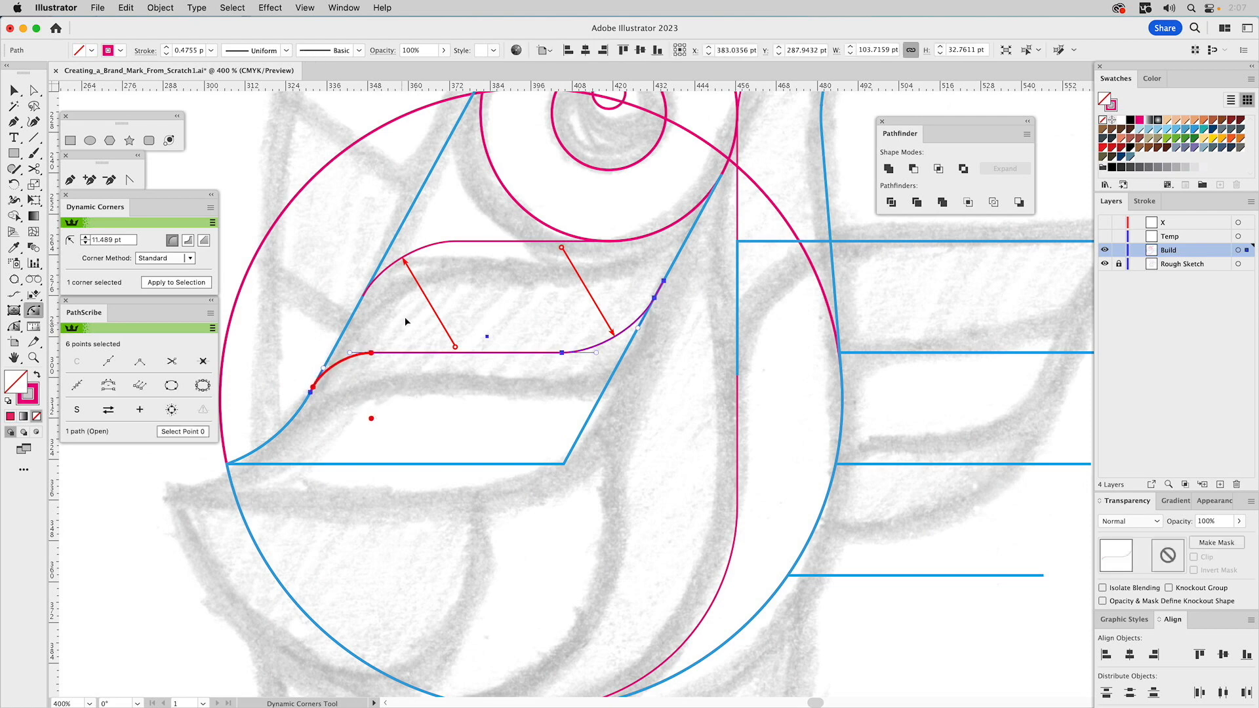
click(399, 312)
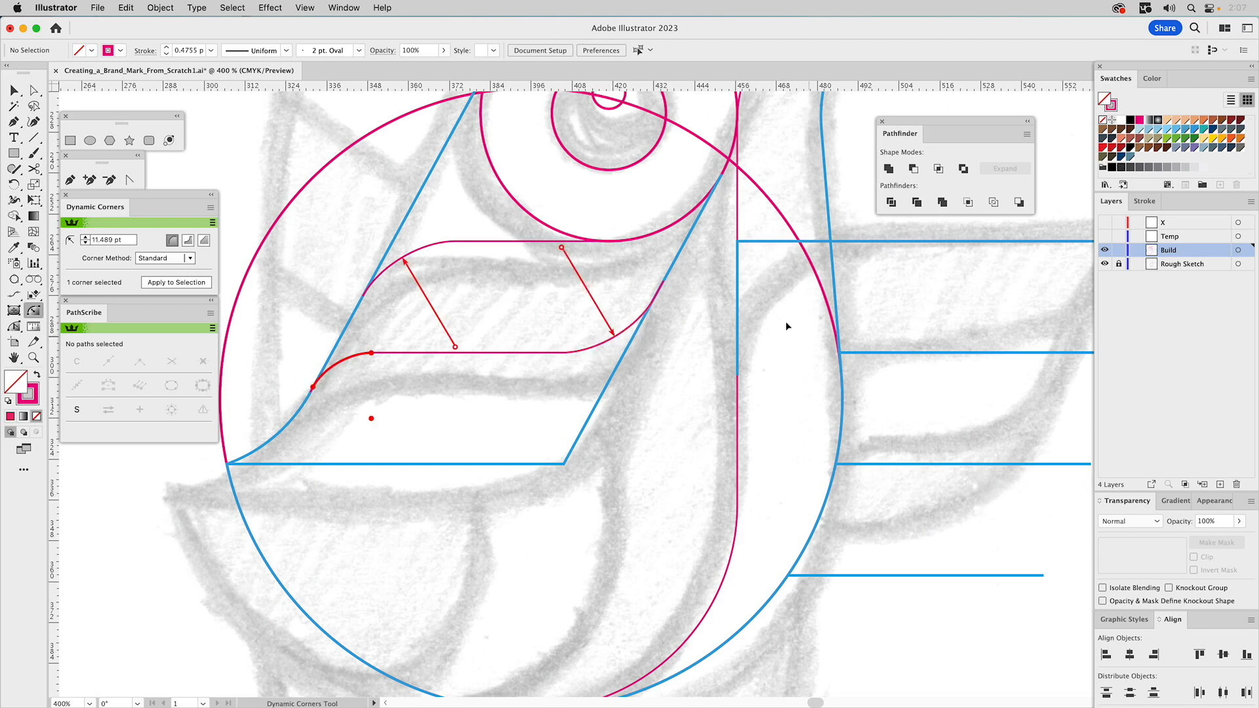
click(593, 351)
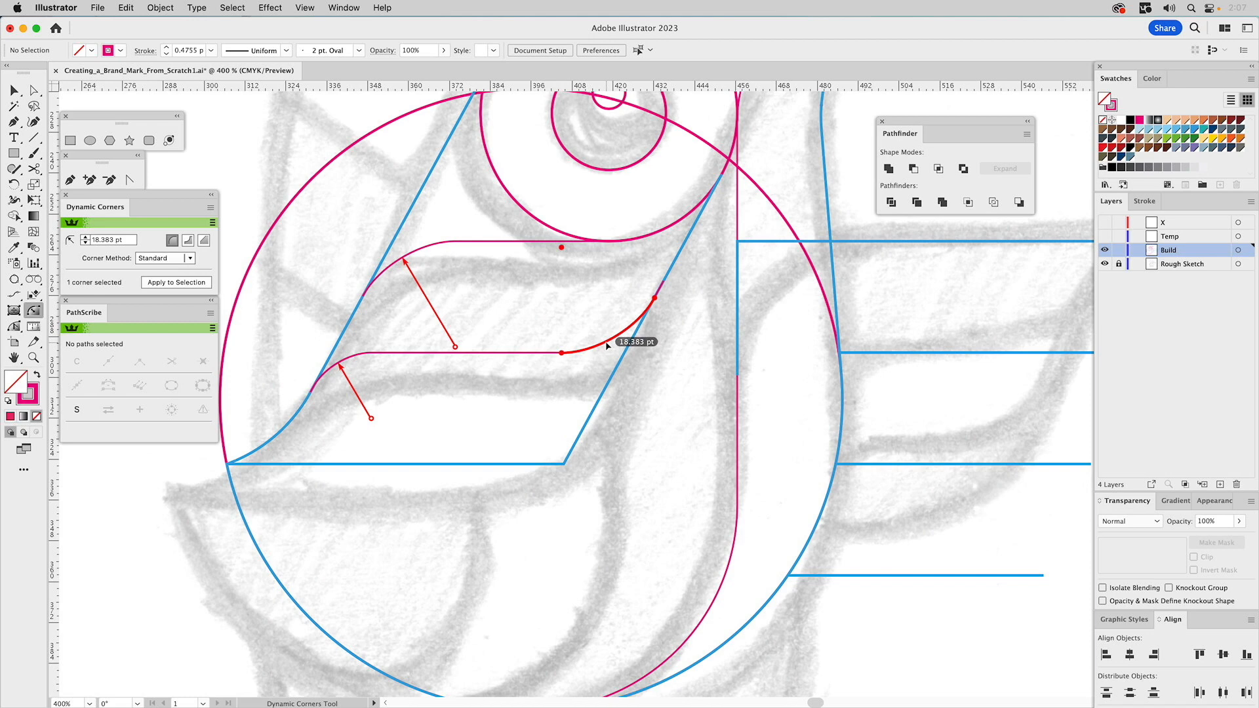
click(565, 463)
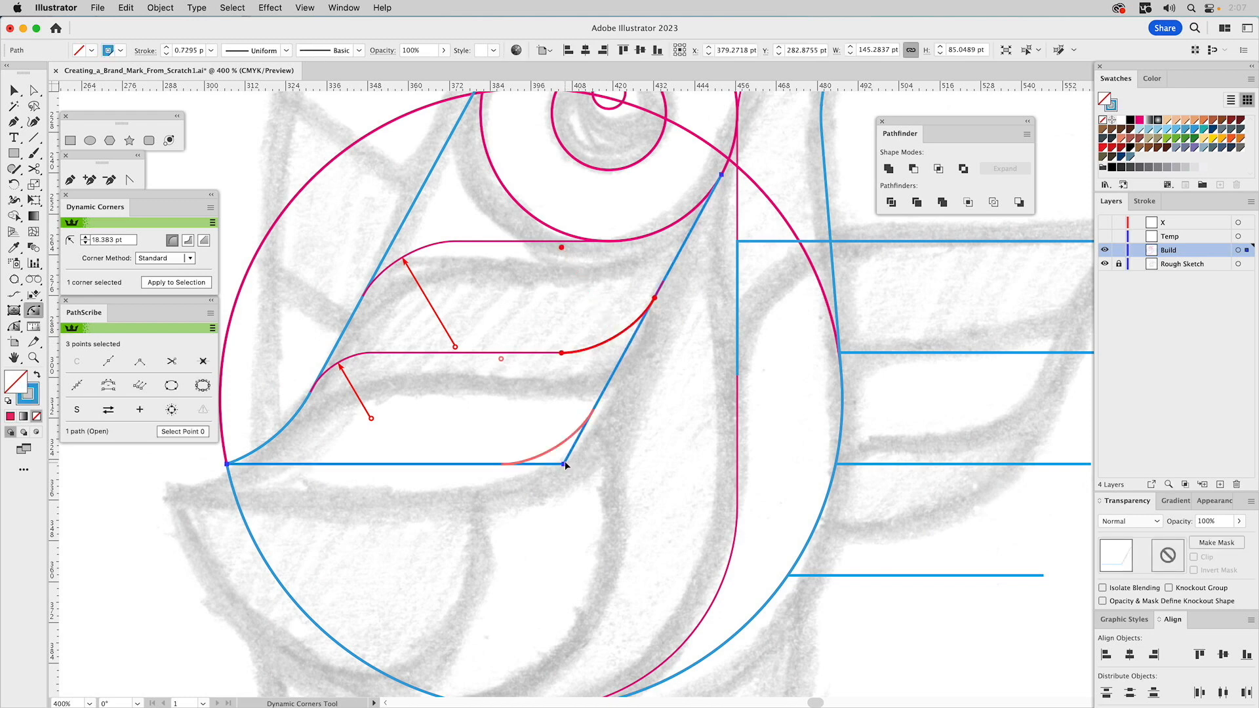
click(562, 463)
key(a)
click(652, 460)
Round the upper-left corner of the blue wing path to about 37.28 pt with its live corner widget.
key(z)
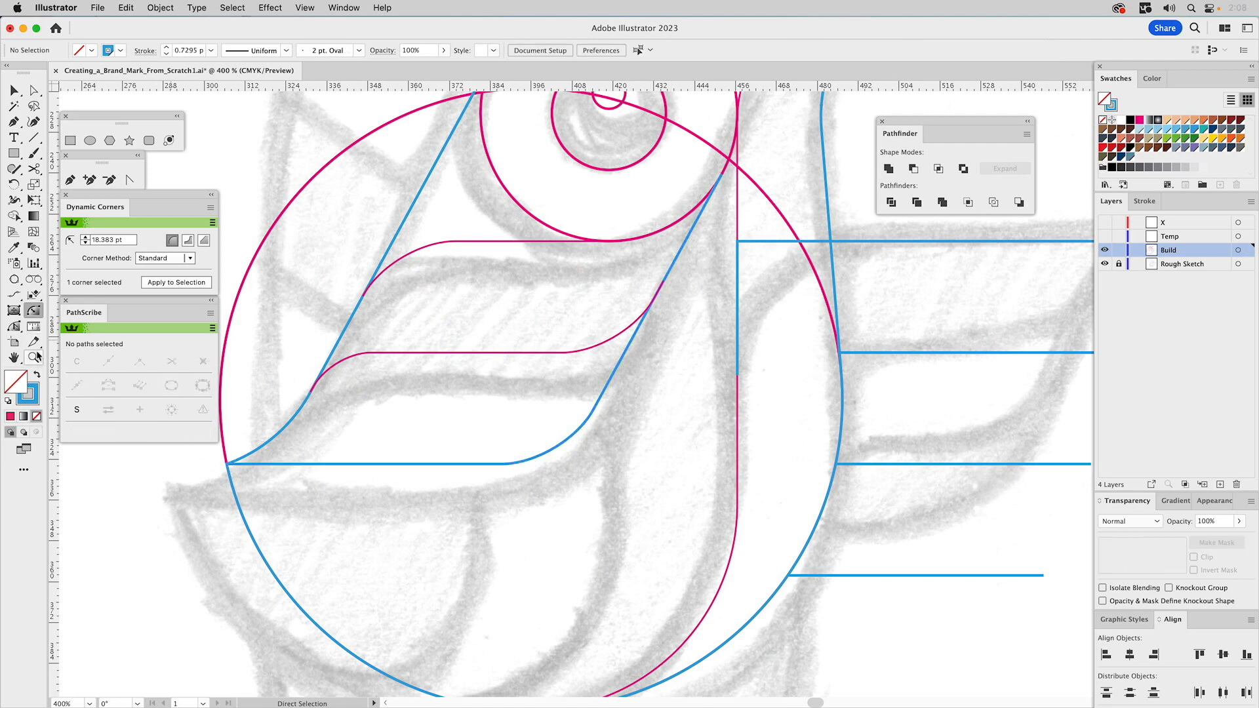
alt+click(626, 355)
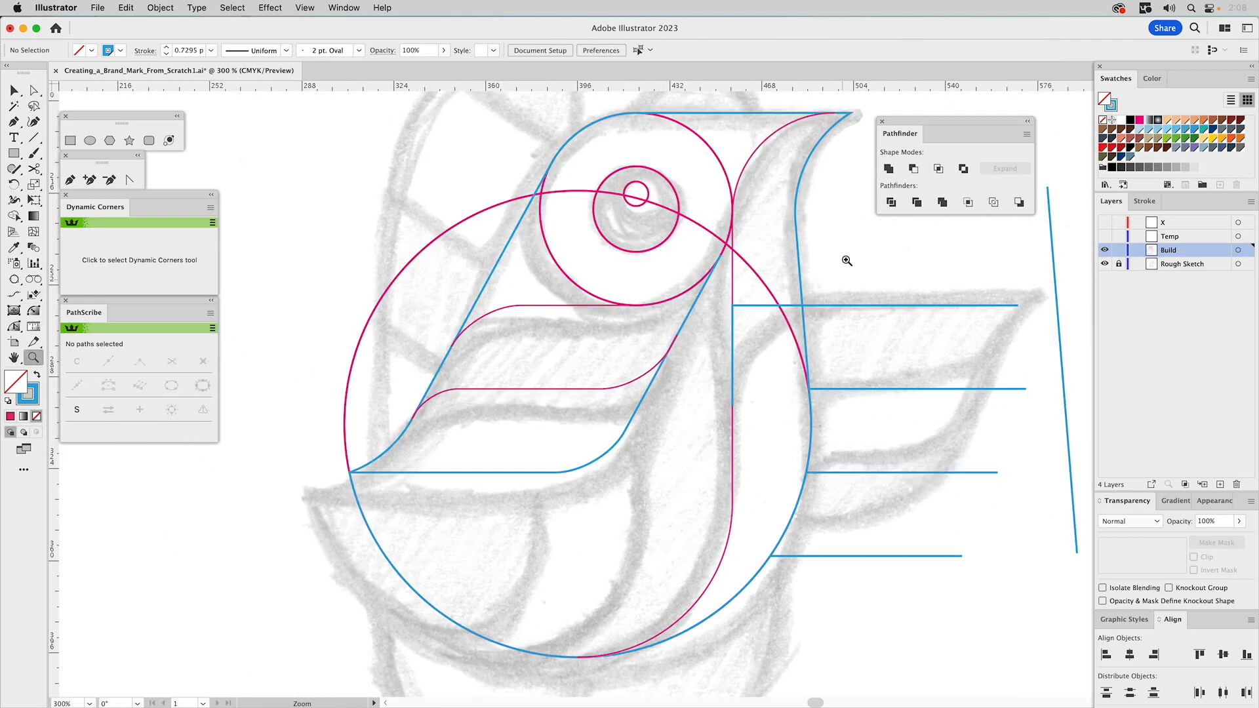
key(v)
scroll(958, 226, right, 5)
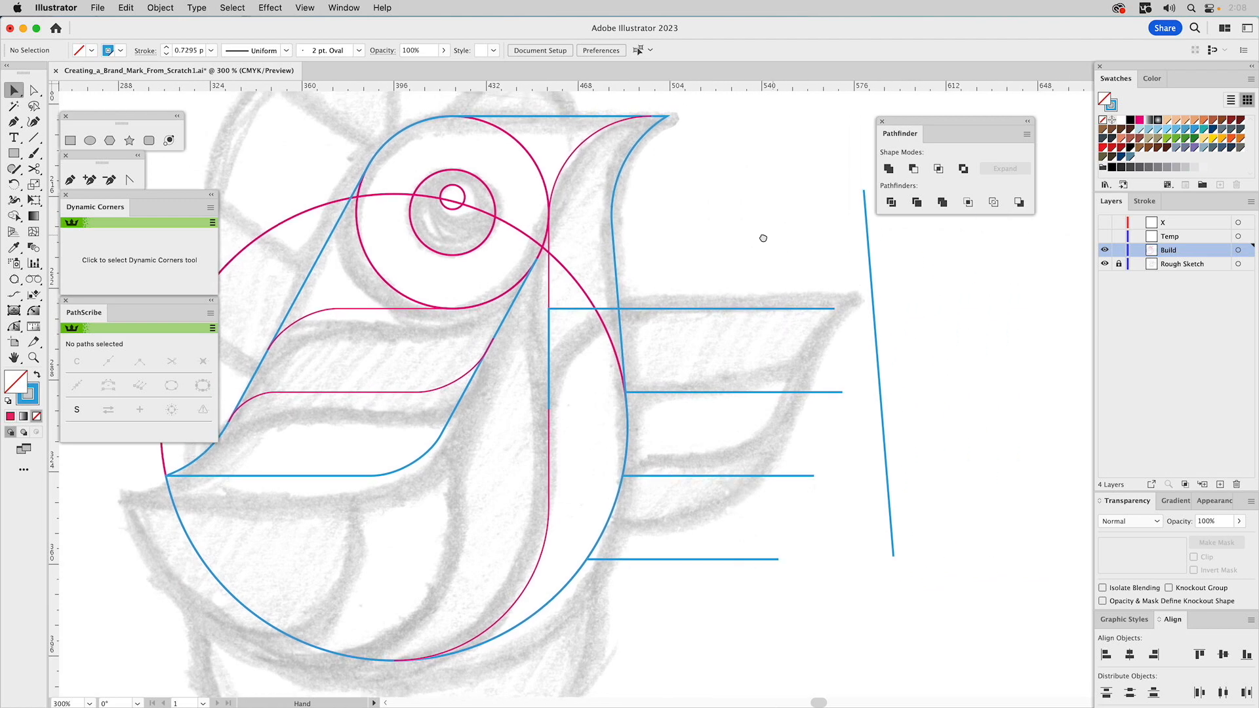
click(34, 311)
key(a)
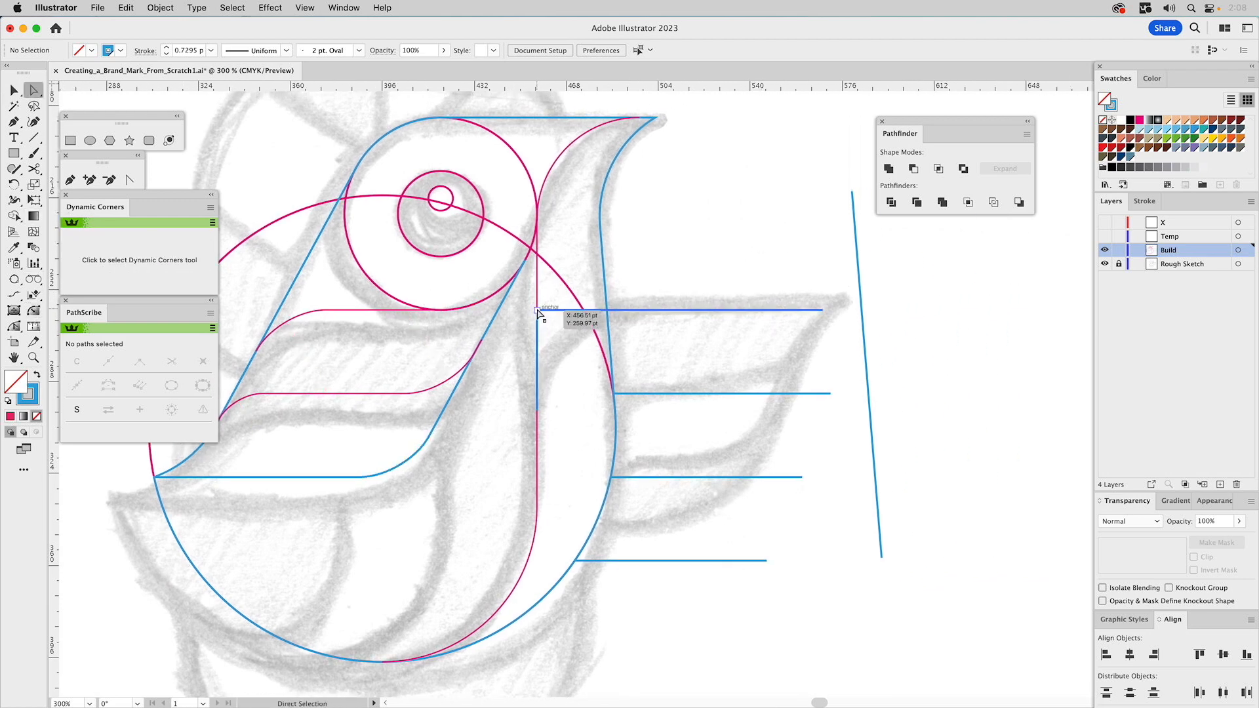
click(538, 310)
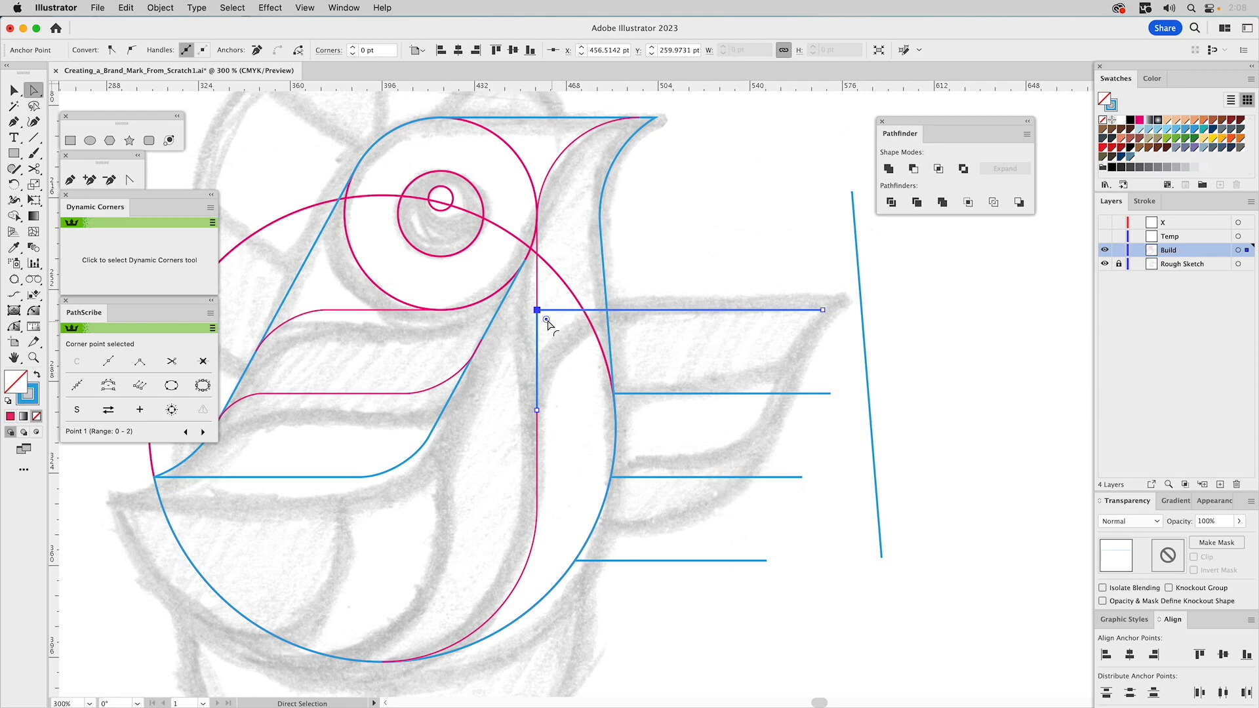
drag(547, 319, 634, 407)
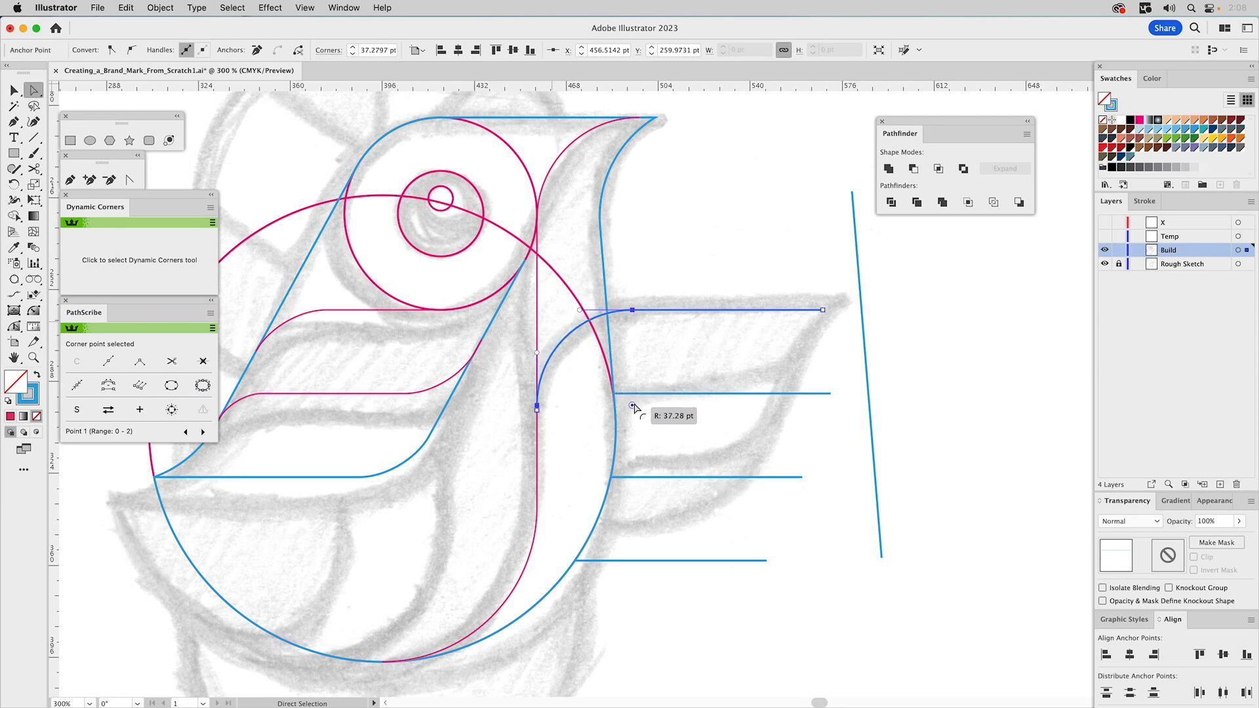
click(674, 241)
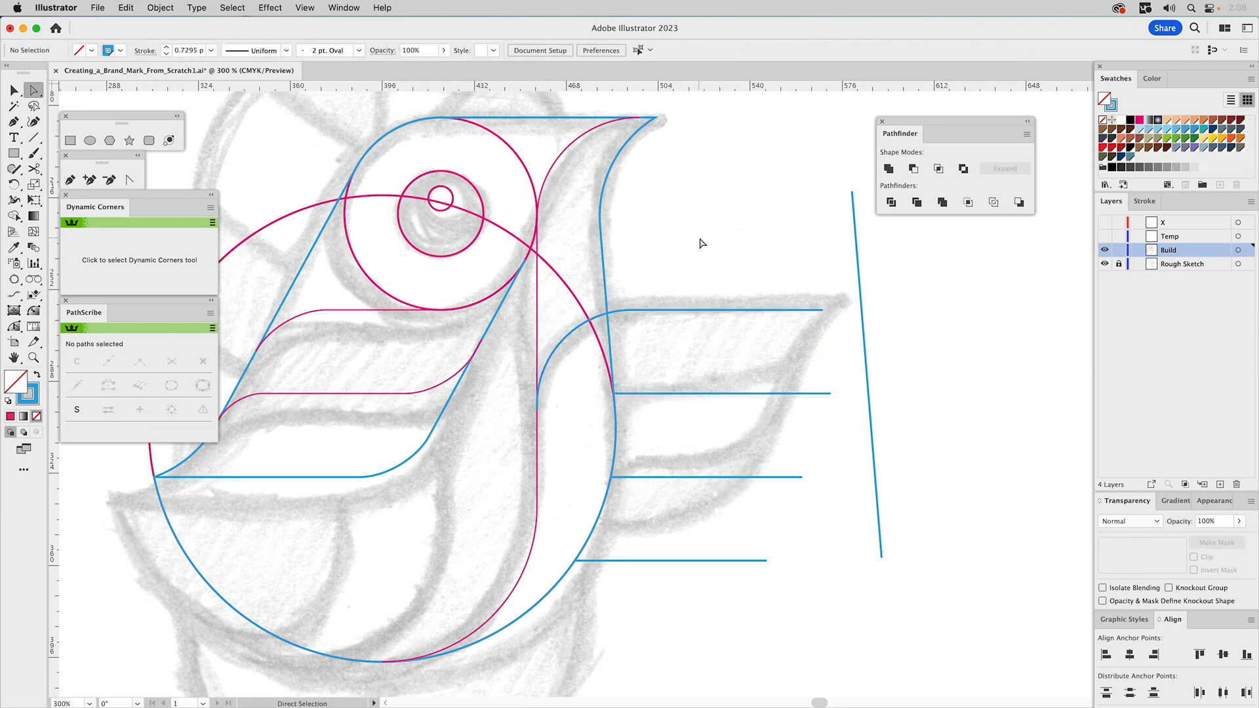
Draw a straight line about 88 pt long along the body's left slanted blue edge with the Line Segment tool.
key(v)
click(506, 303)
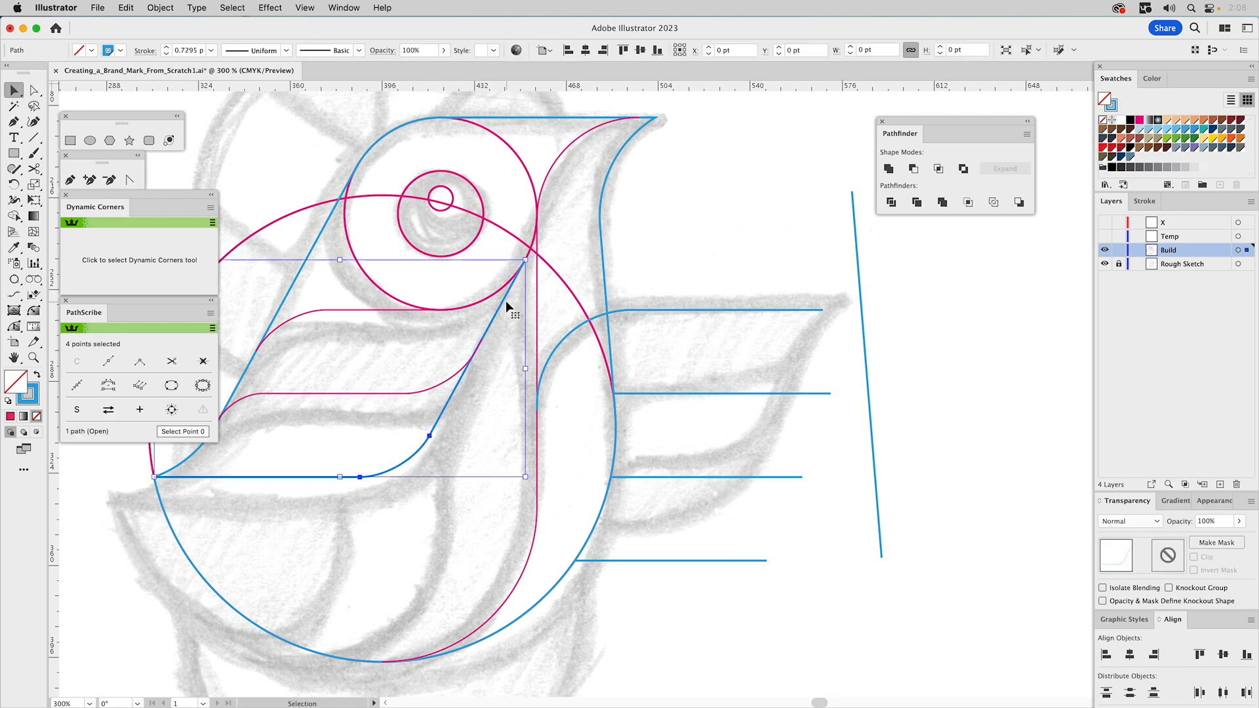
click(328, 225)
click(33, 137)
super+click(278, 156)
drag(281, 160, 458, 164)
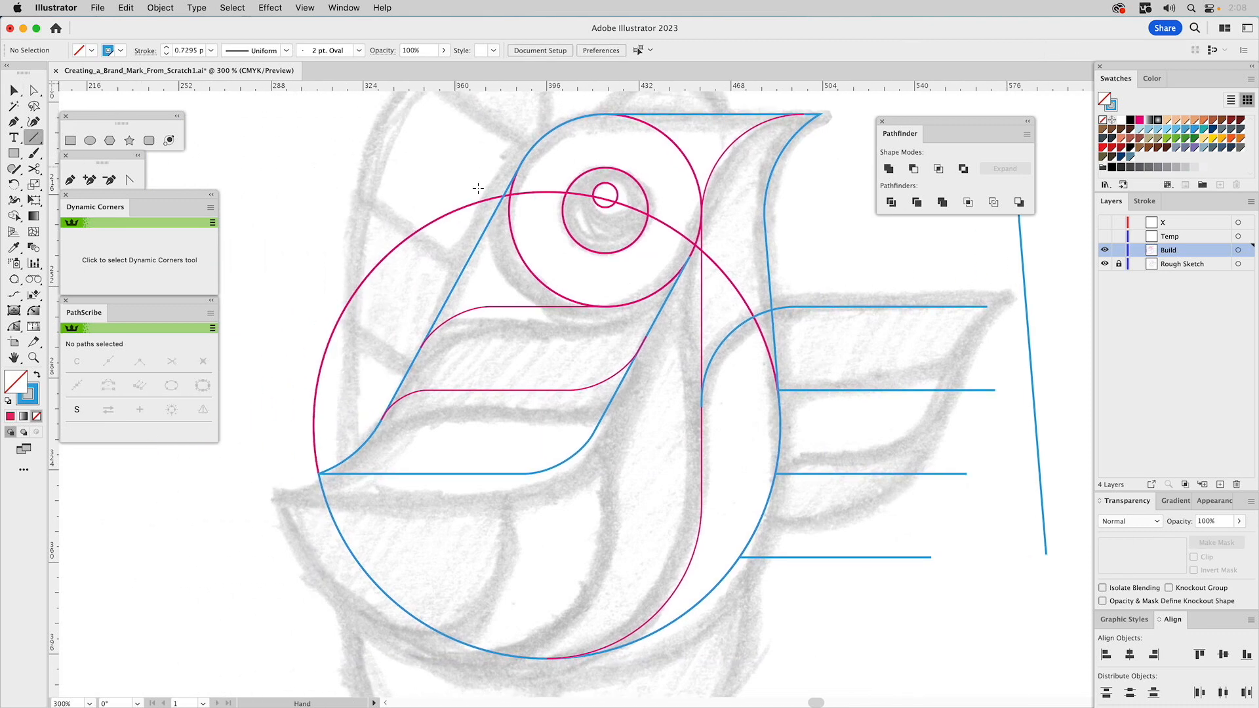
drag(501, 202, 392, 400)
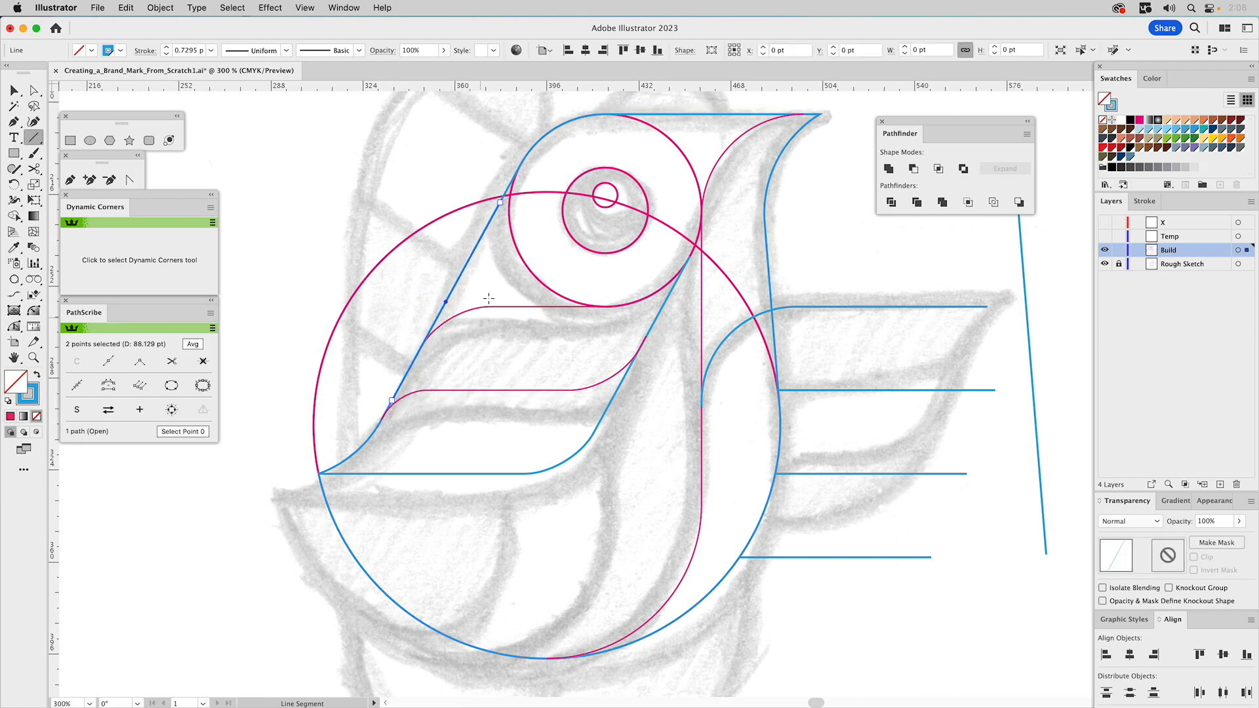
Move the new slanted line over to the right edge of the sketched wing.
key(v)
click(454, 250)
mouse_move(483, 251)
mouse_down()
mouse_move(903, 372)
mouse_move(969, 378)
mouse_up()
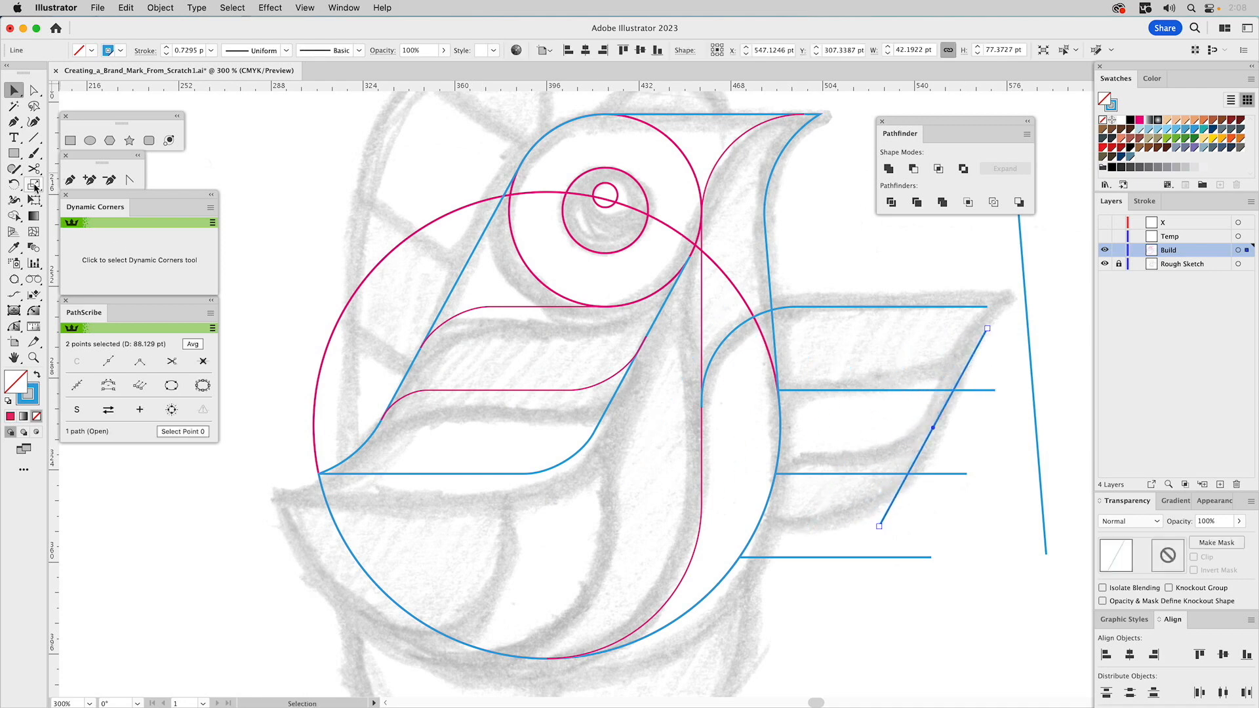
Scale the slanted line to double its length and match its stroke to the wing's top line with the Eyedropper.
double_click(37, 188)
click(353, 629)
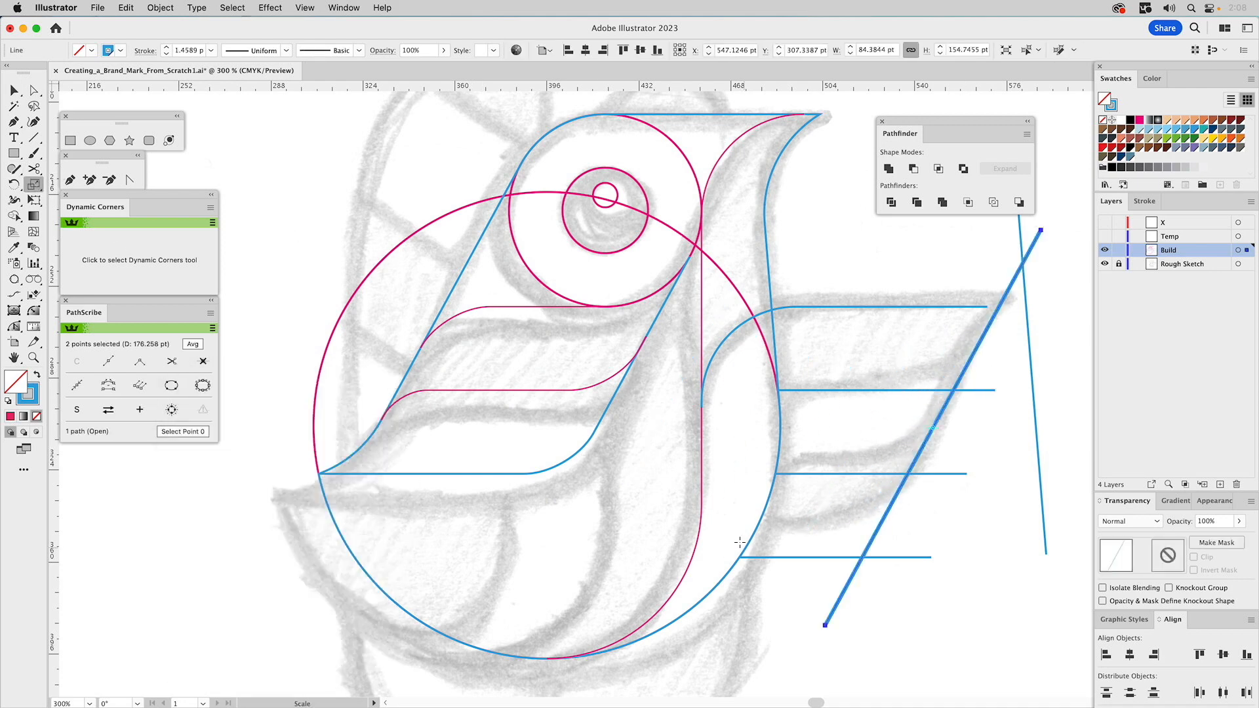
key(i)
click(924, 303)
key(super+shift+a)
key(a)
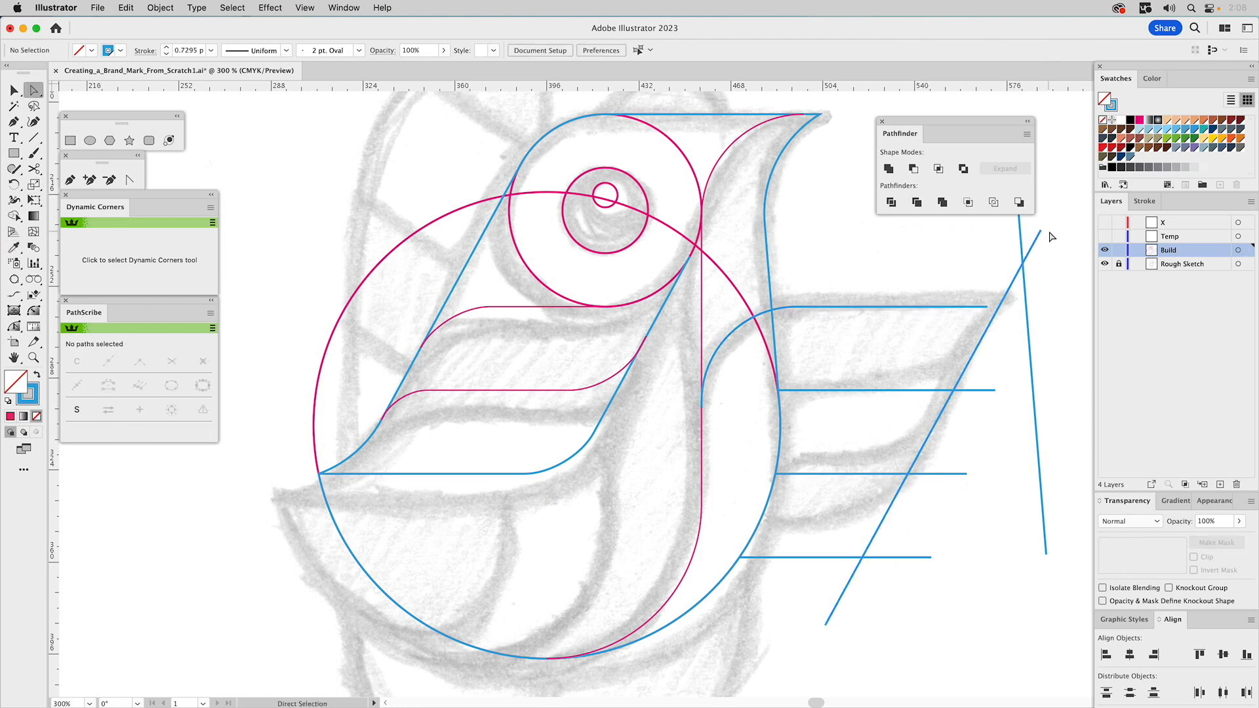
Move the slanted line so its upper endpoint snaps to the right end of the wing's top line.
key(v)
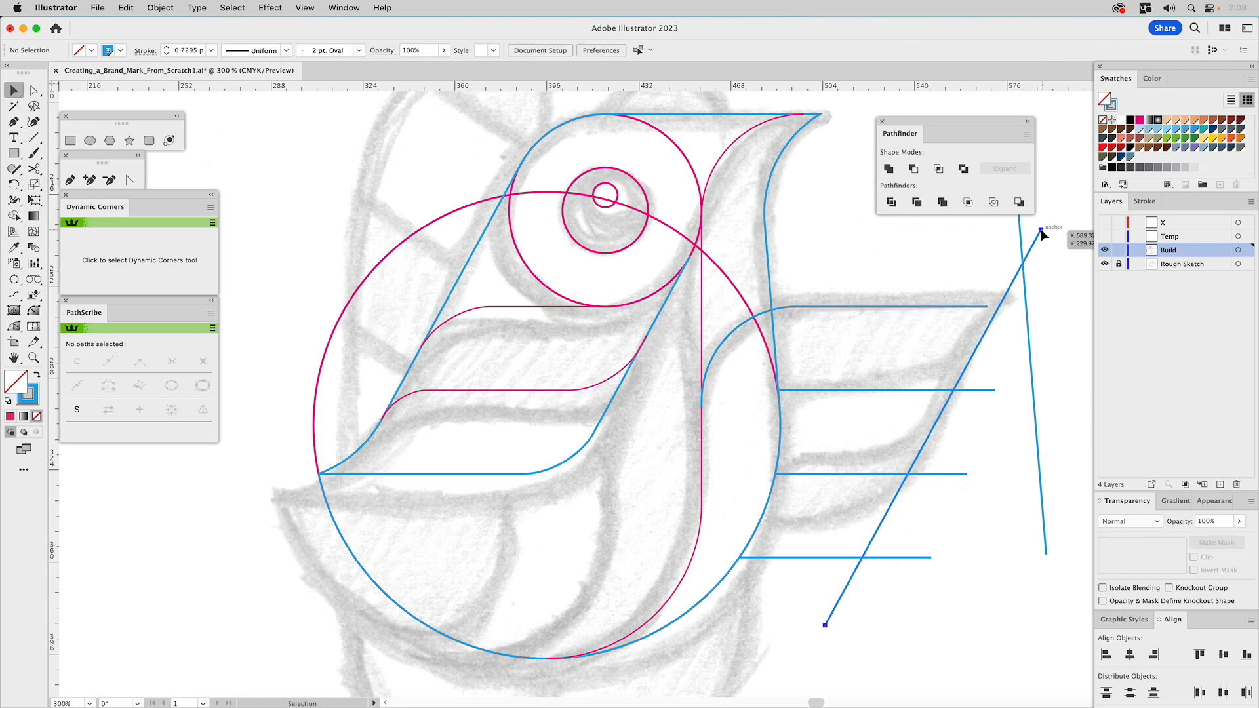
drag(1041, 230, 994, 309)
drag(1010, 375, 863, 269)
Shorten the slanted line and the wing's bottom horizontal line so both end at their intersection.
key(a)
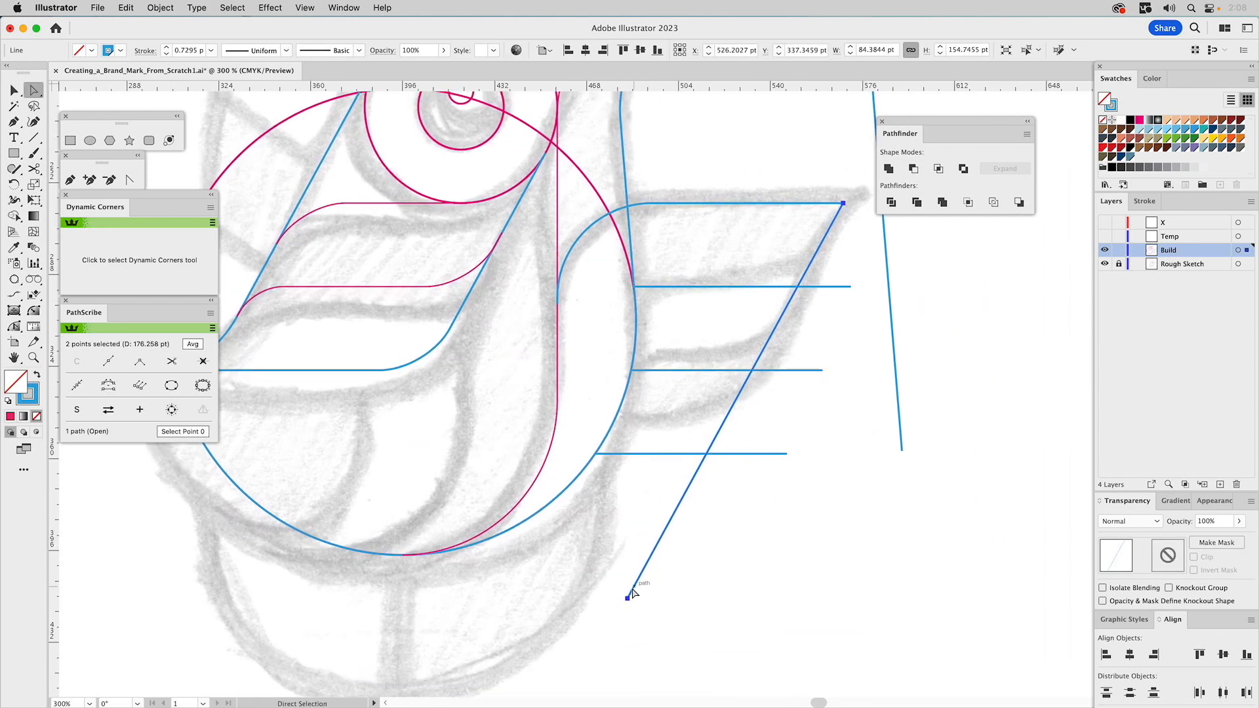
drag(629, 598, 706, 454)
drag(787, 454, 700, 472)
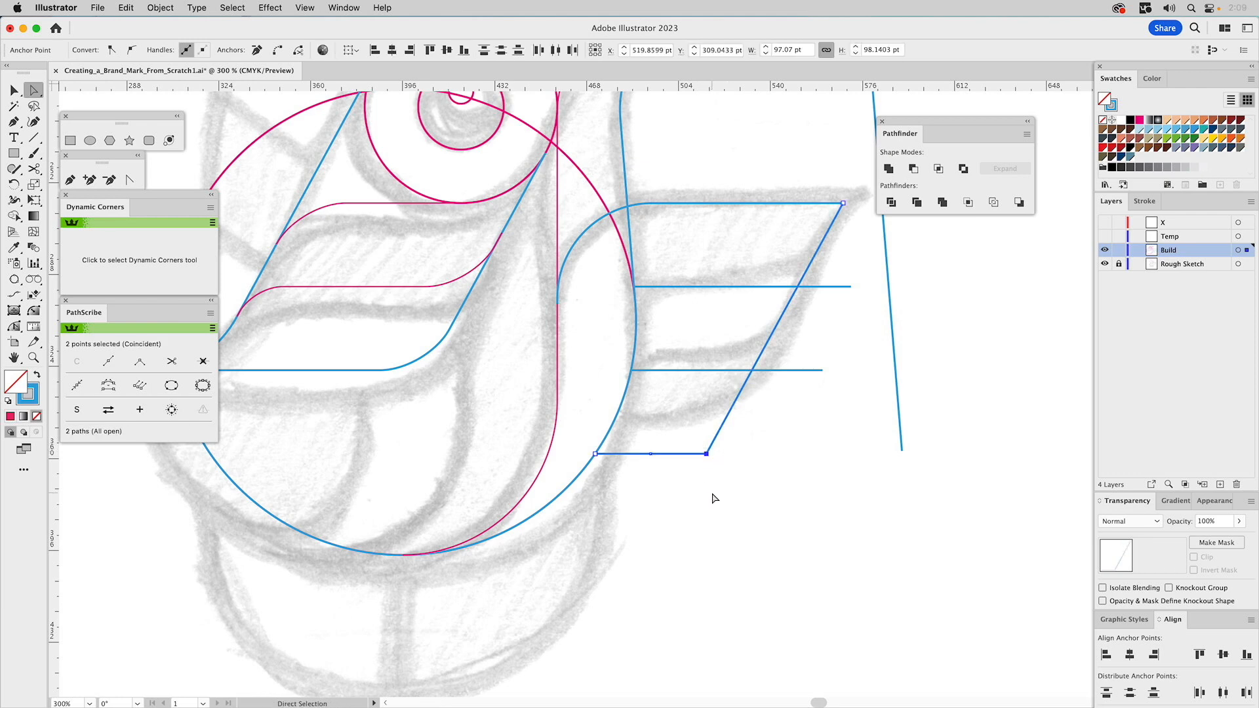
Join the slanted line to the wing's bottom and top lines at their coincident endpoints.
key(super+j)
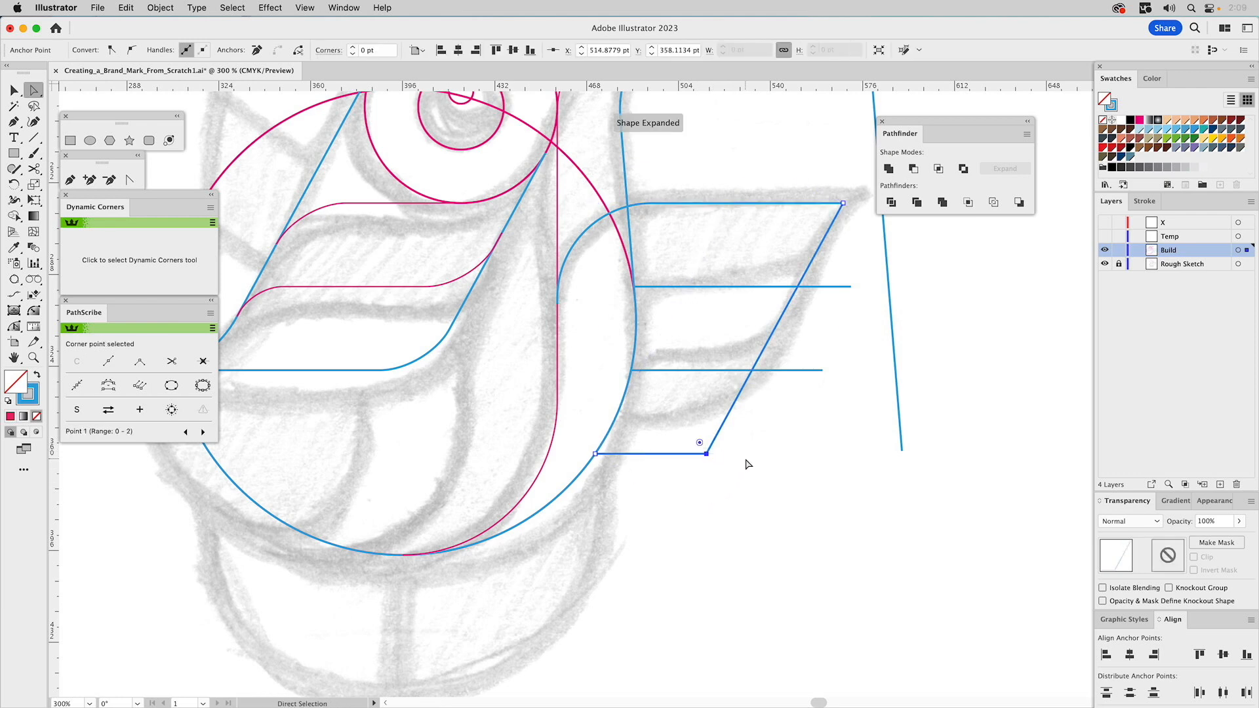
drag(863, 187, 830, 226)
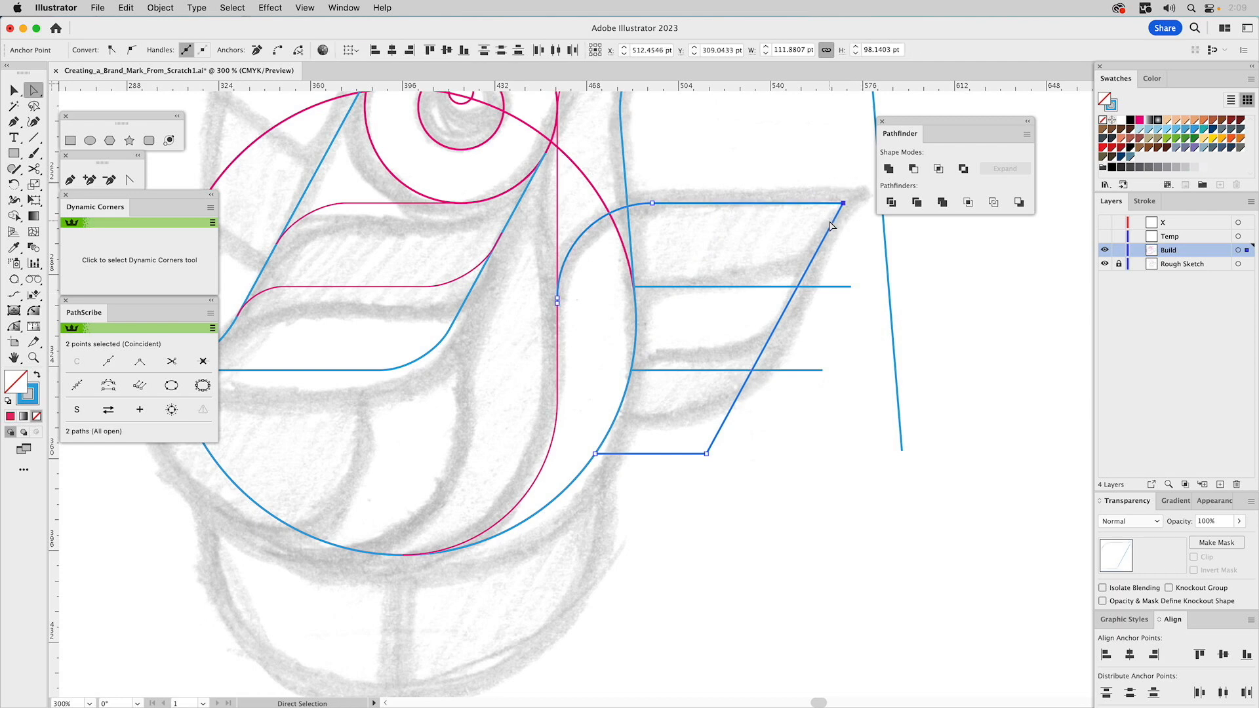
key(super)
key(super+j)
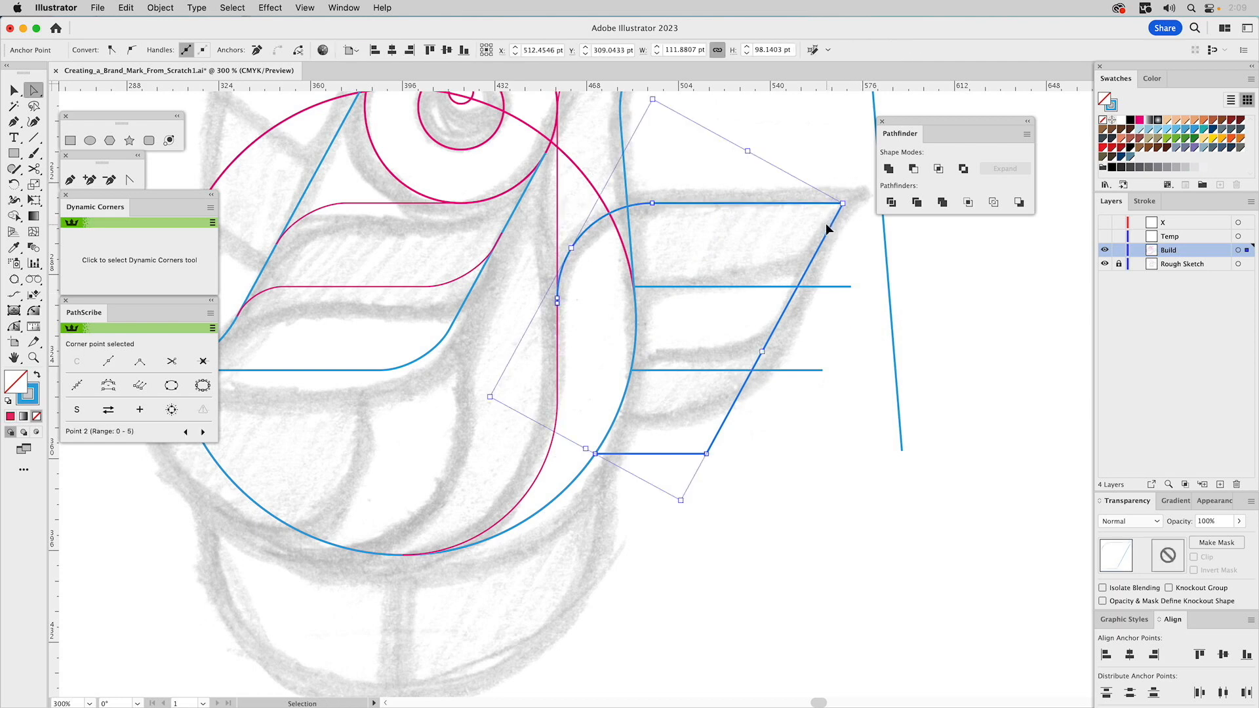
key(super+shift+a)
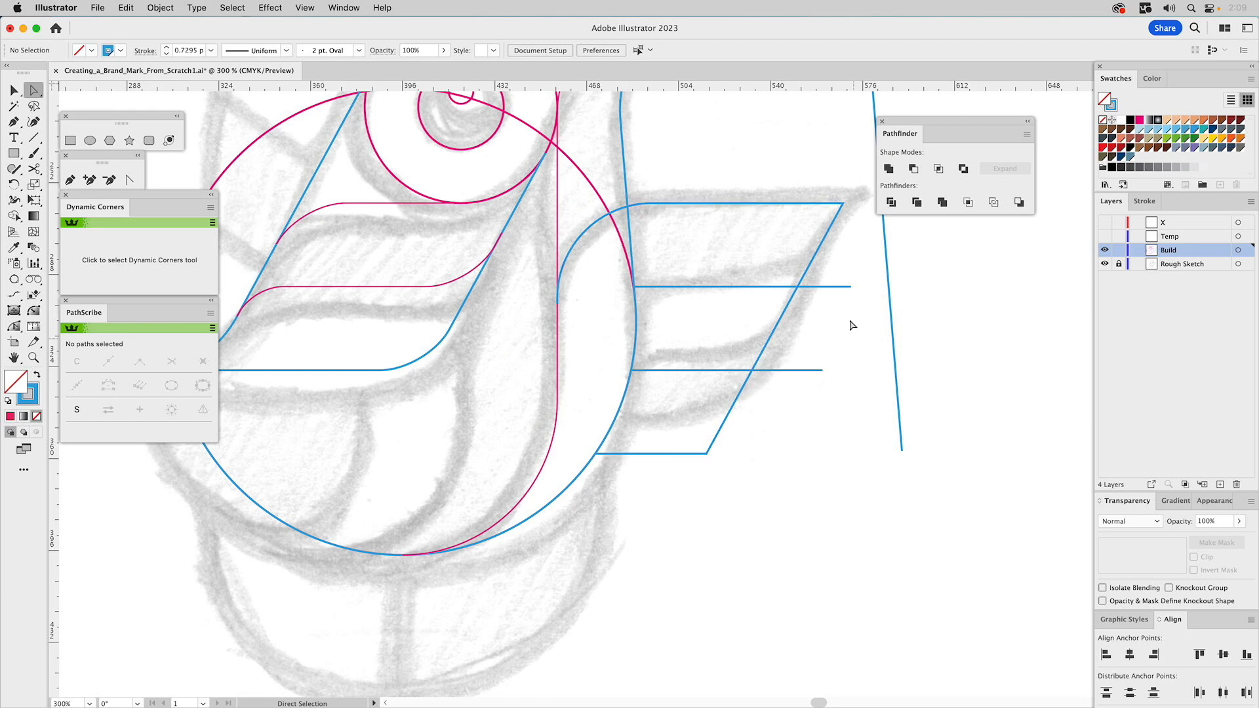
Shorten the wing's upper inner horizontal line from its right end back toward the slanted edge.
drag(852, 287, 791, 288)
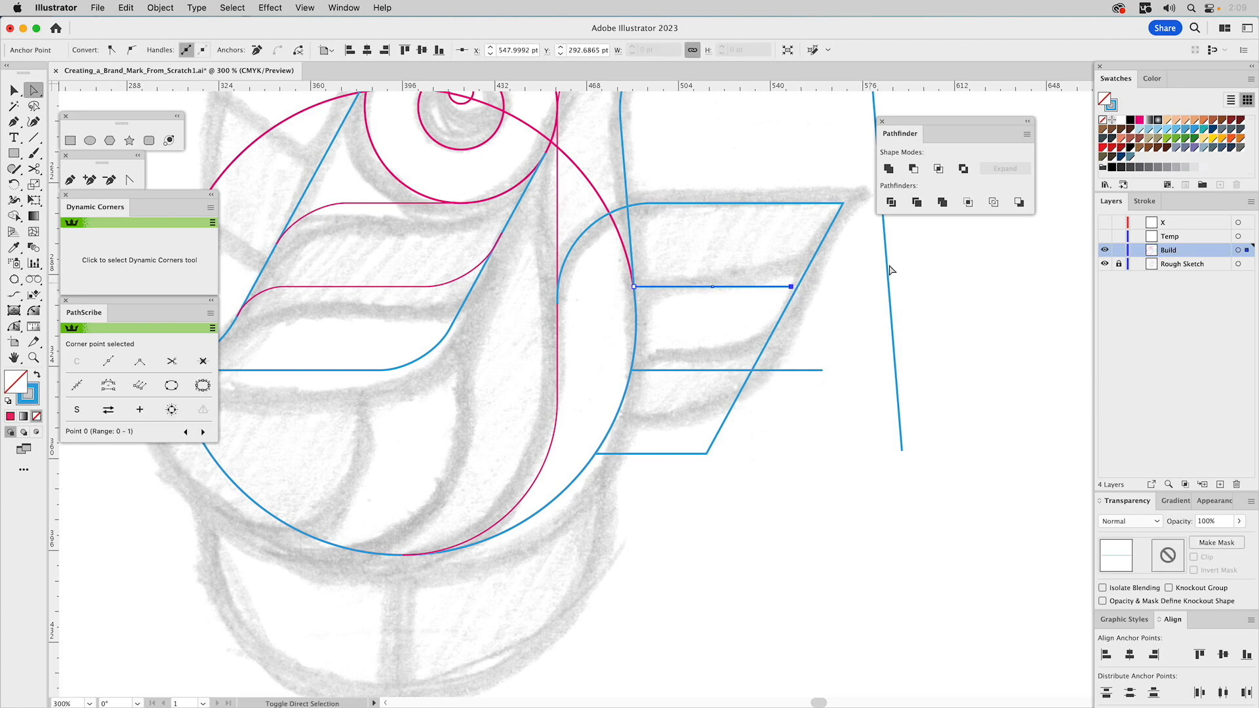
click(33, 358)
drag(664, 177, 912, 421)
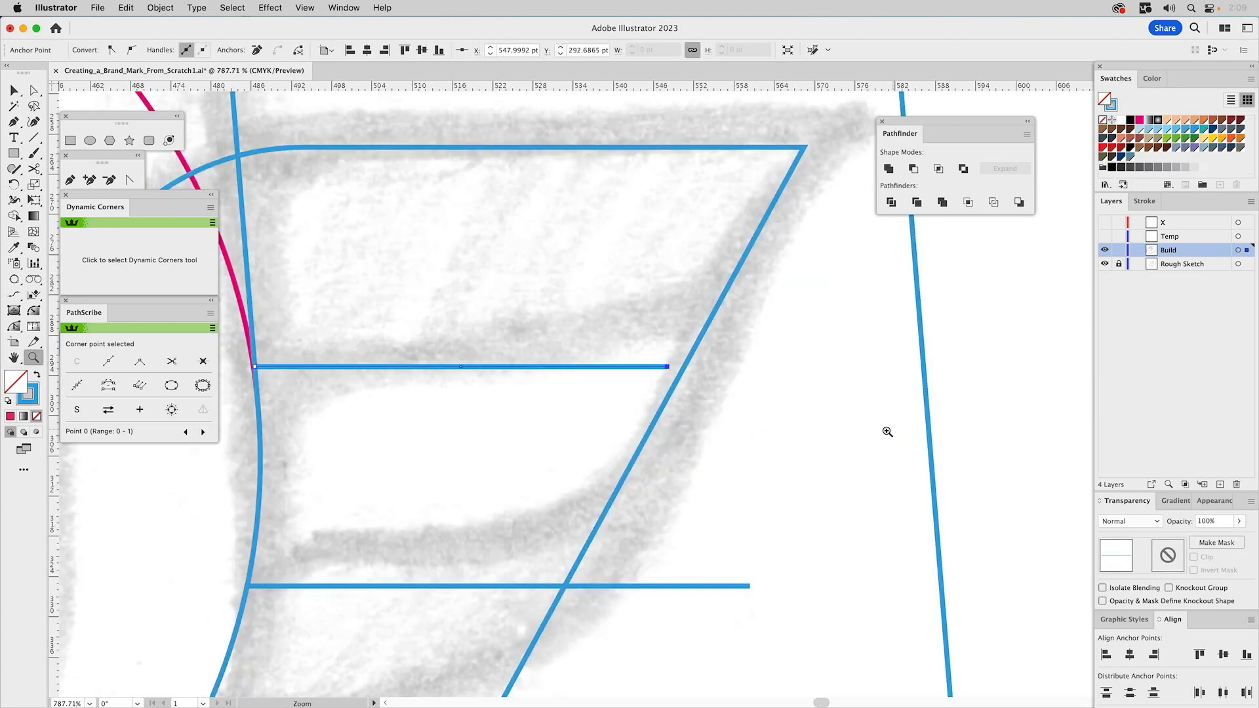
key(a)
click(686, 382)
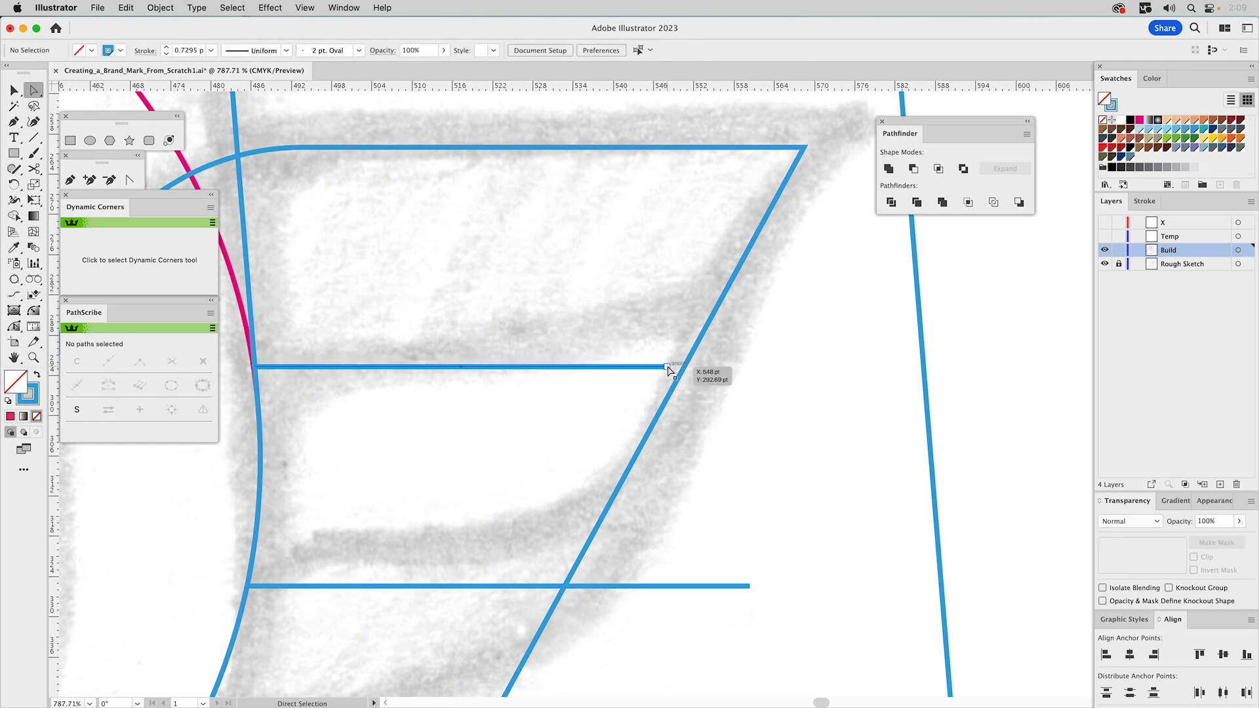
Recolor the wing's two inner horizontal lines magenta by sampling the large circle's stroke with the Eyedropper.
drag(436, 348, 356, 626)
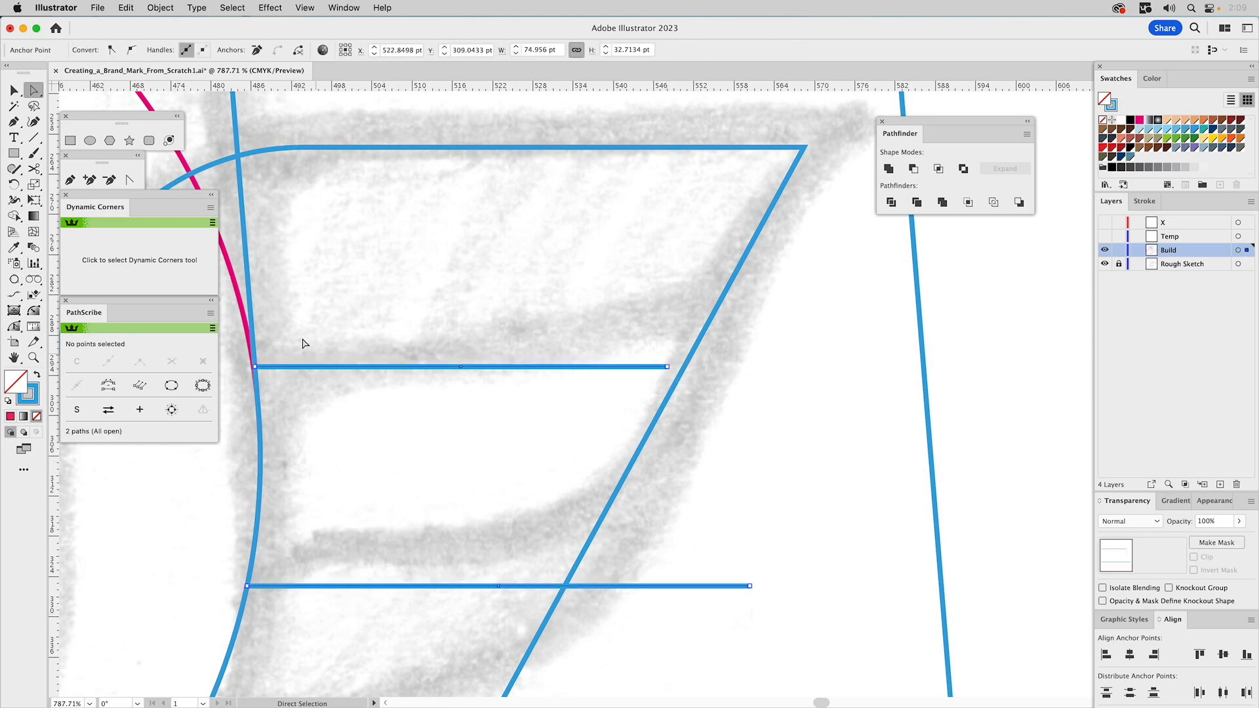
key(i)
click(237, 281)
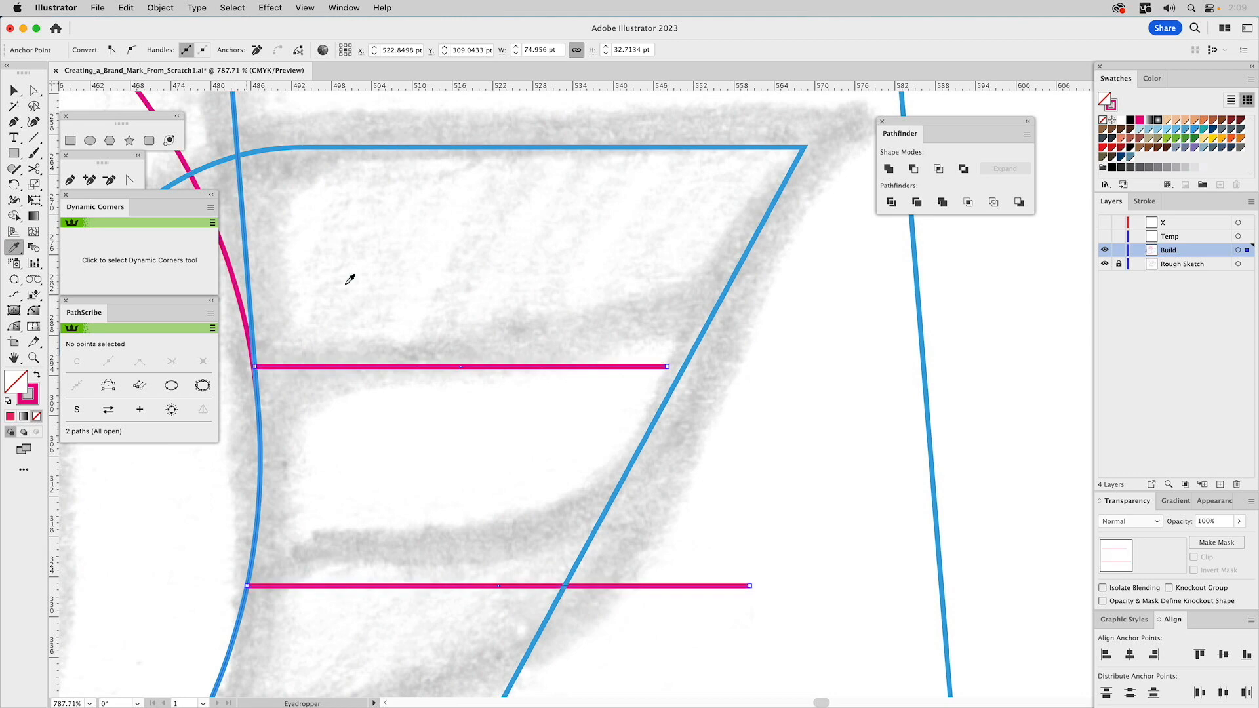
super+click(577, 295)
key(a)
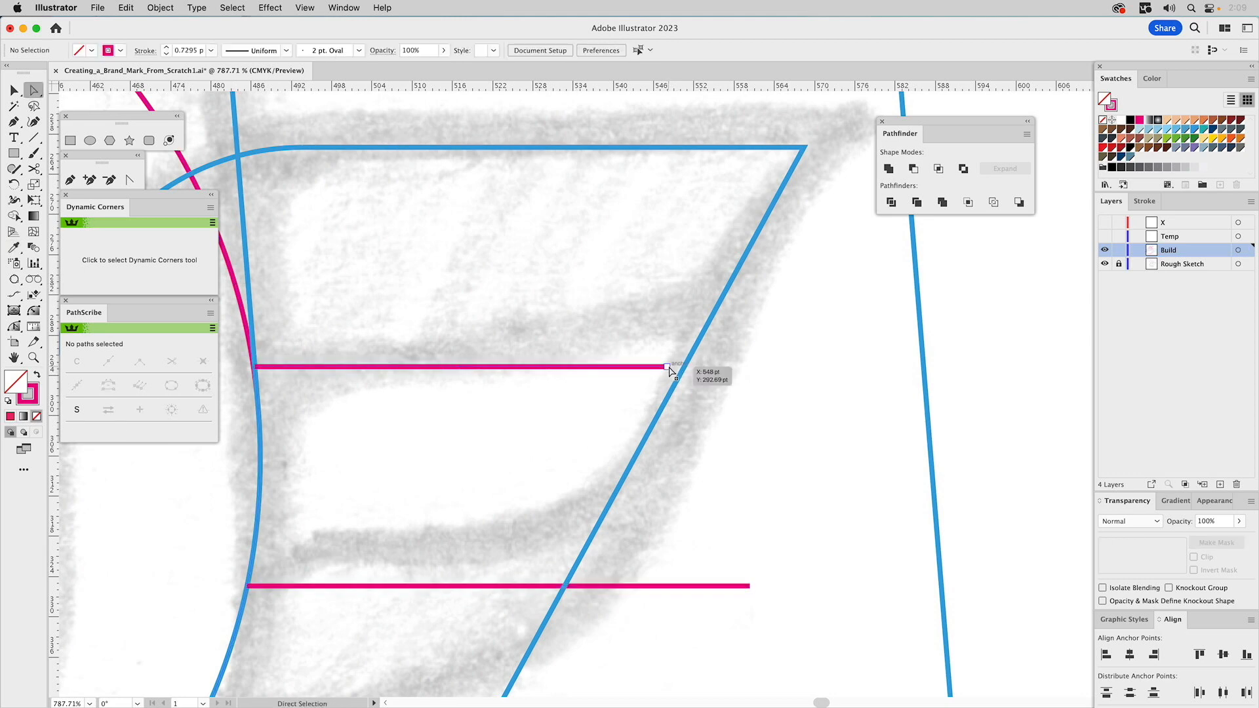
Snap the right endpoints of both magenta wing lines onto the slanted blue edge.
key(v)
drag(468, 301, 346, 643)
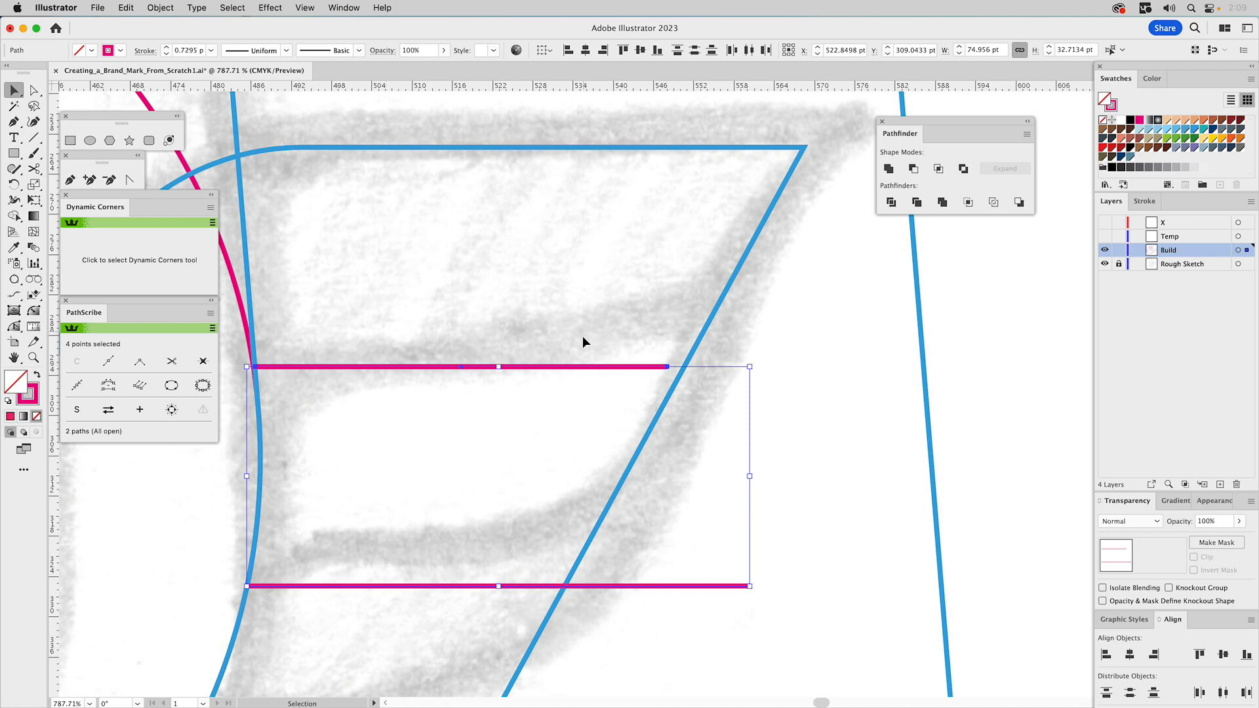
key(a)
drag(668, 366, 685, 367)
drag(751, 586, 565, 588)
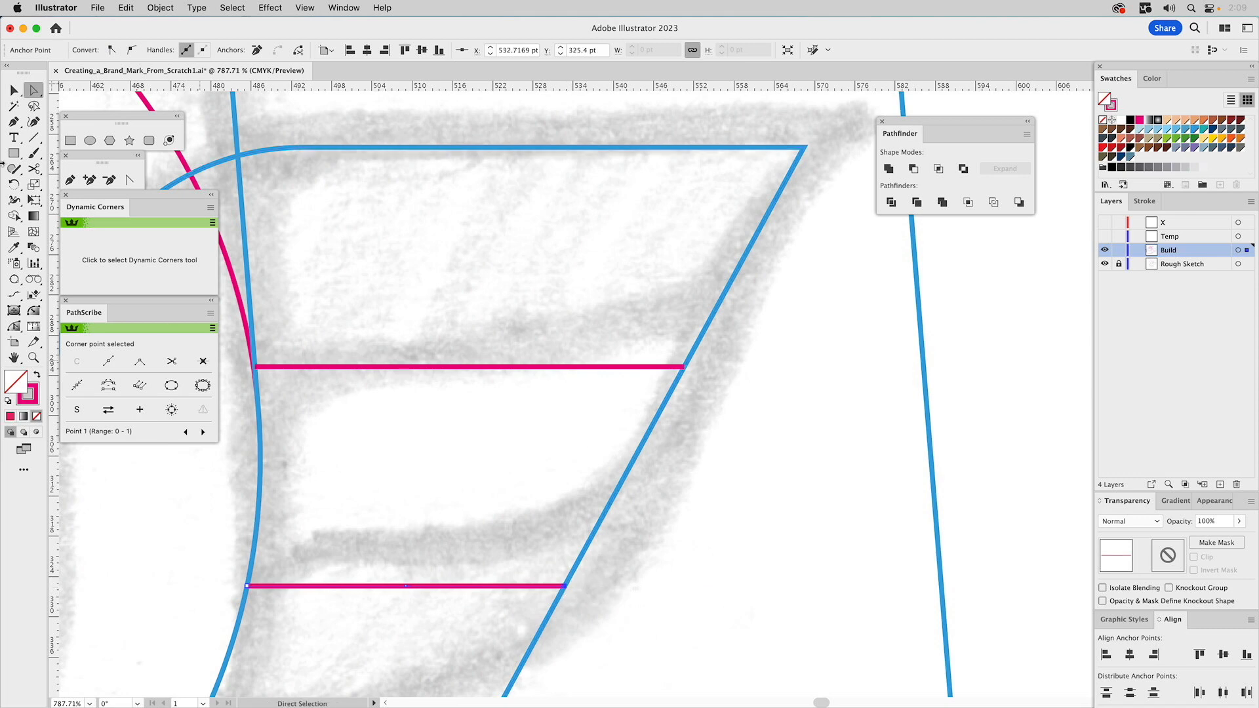
Extend the upper magenta wing line from its right endpoint up along the slanted blue edge with the Pen tool.
click(71, 180)
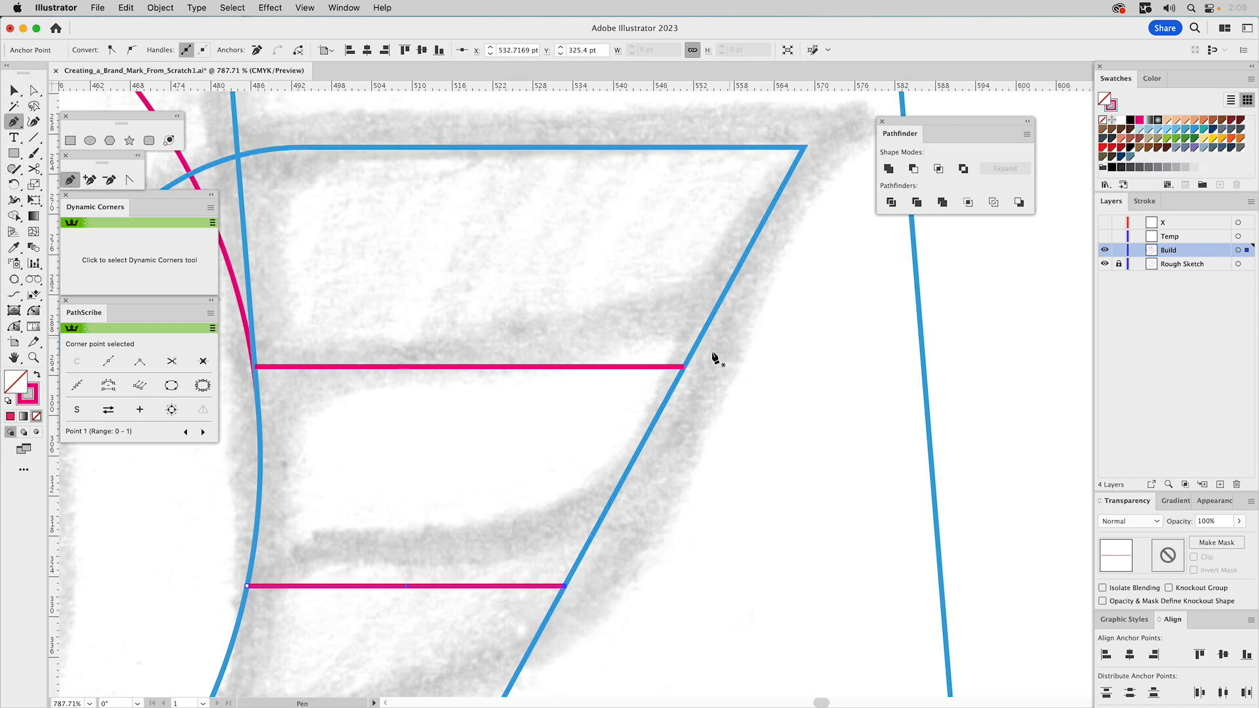
click(684, 366)
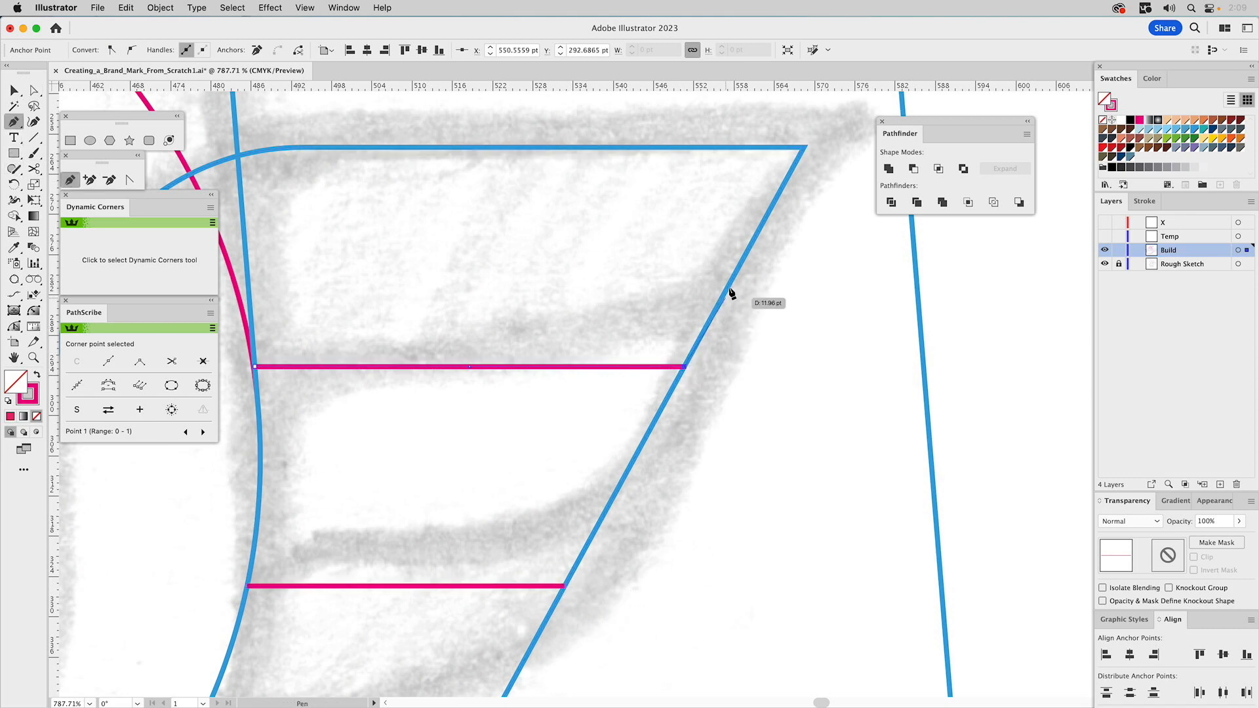
click(759, 231)
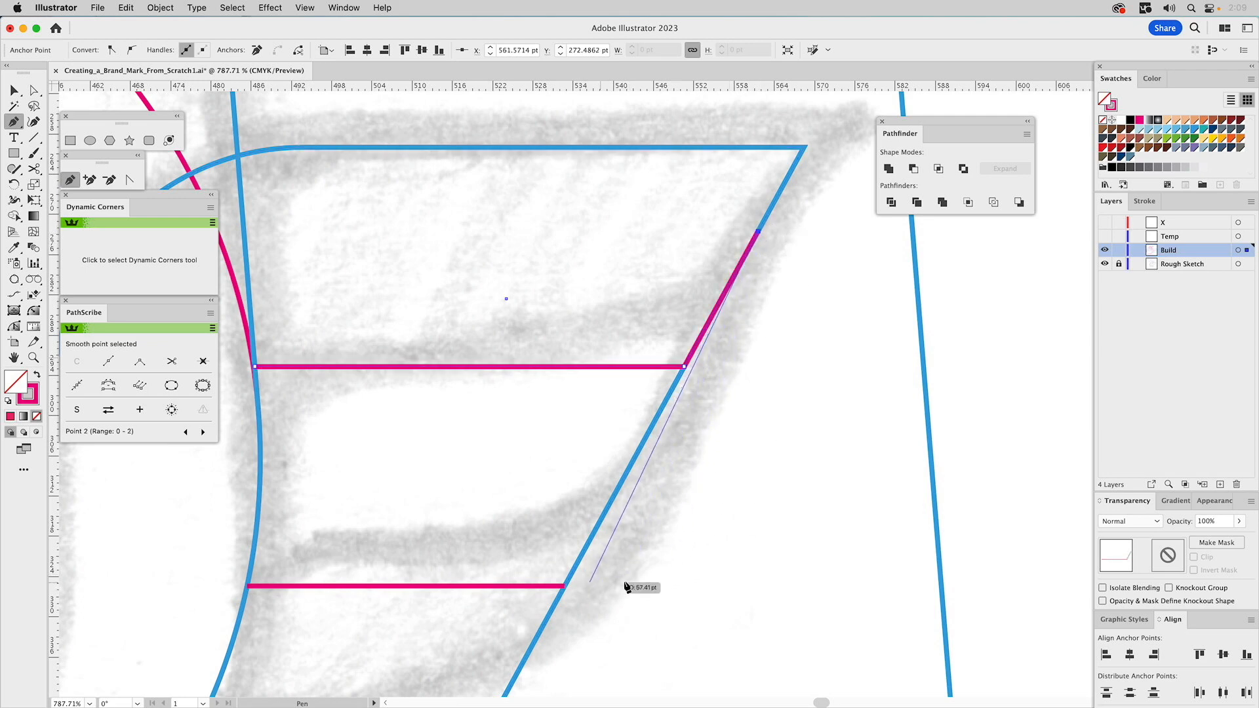
Extend the lower magenta wing line from its right endpoint up along the slanted blue edge with the Pen tool.
super+click(590, 603)
click(564, 585)
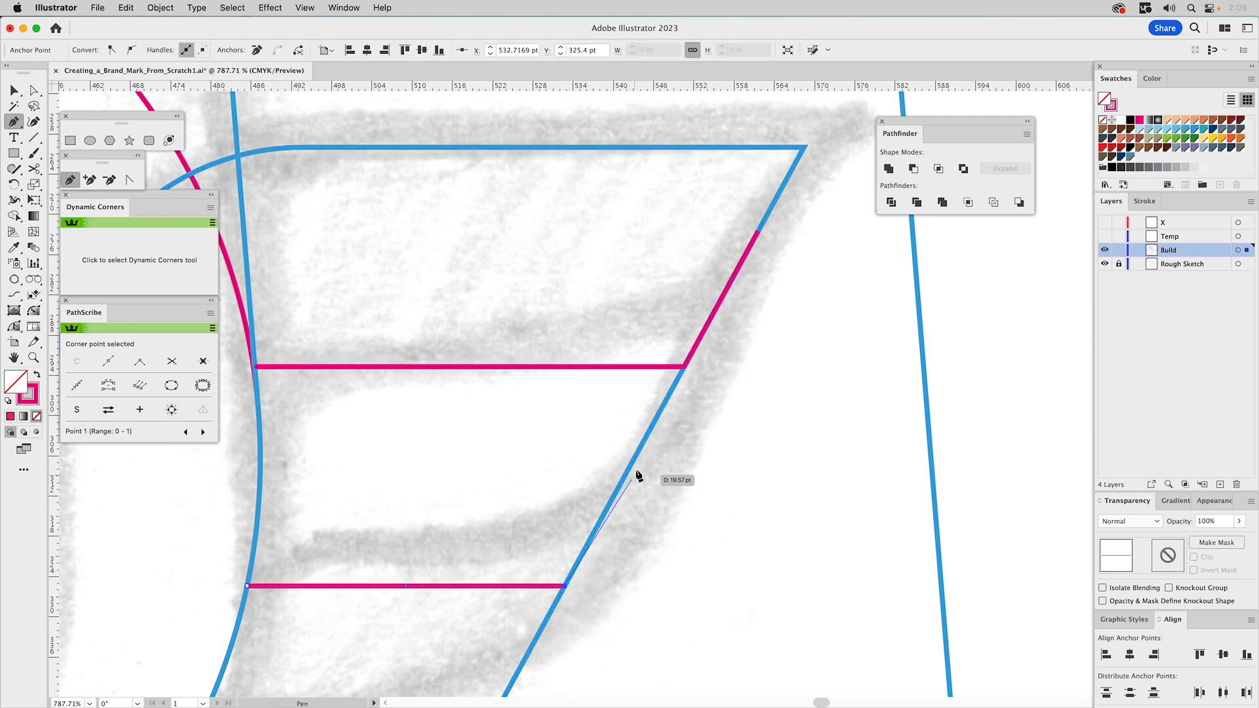
click(640, 453)
super+click(659, 488)
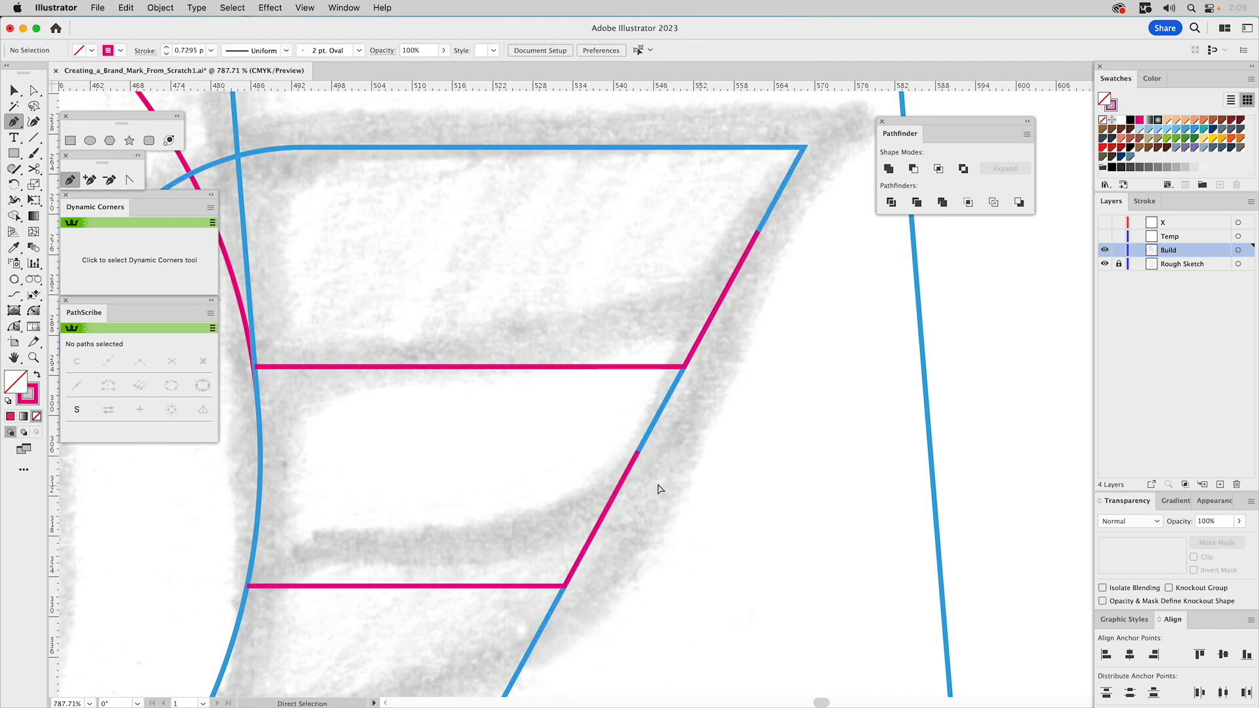
Round the right corners of the wing's two magenta lines and its lower blue edge to 18.383 pt with Dynamic Corners.
click(33, 358)
alt+click(516, 398)
alt+click(544, 405)
alt+click(656, 408)
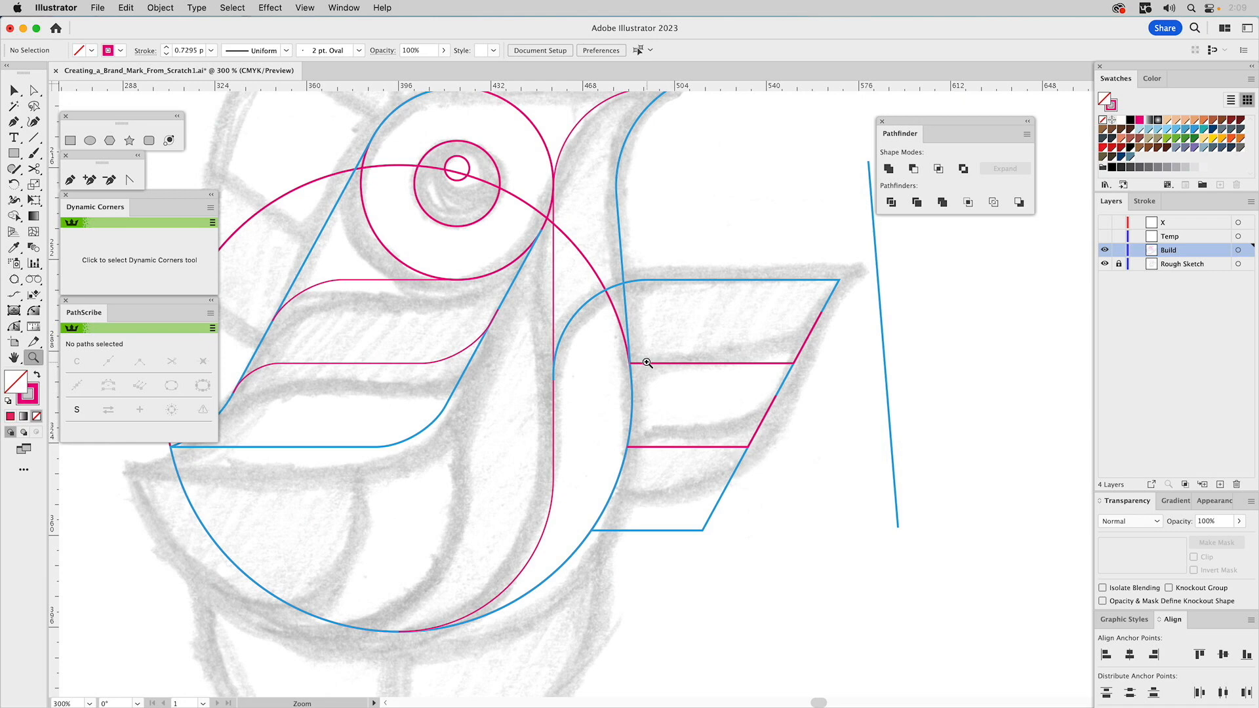
click(118, 262)
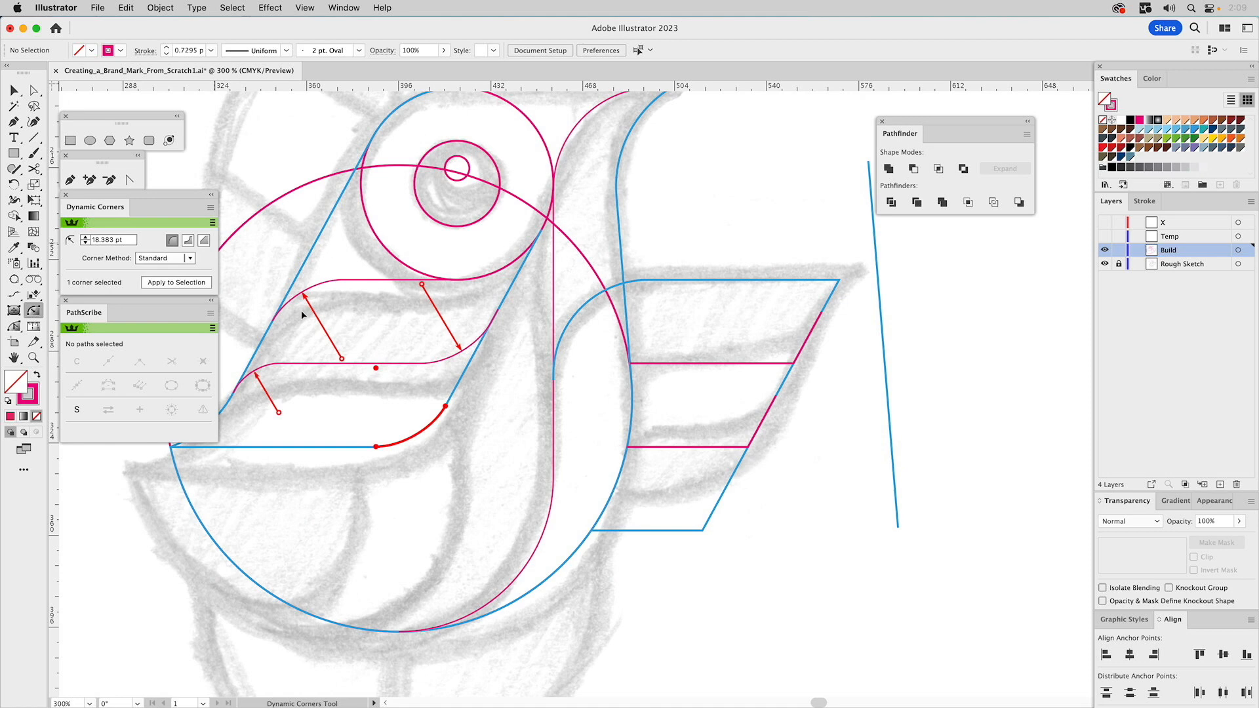
click(458, 348)
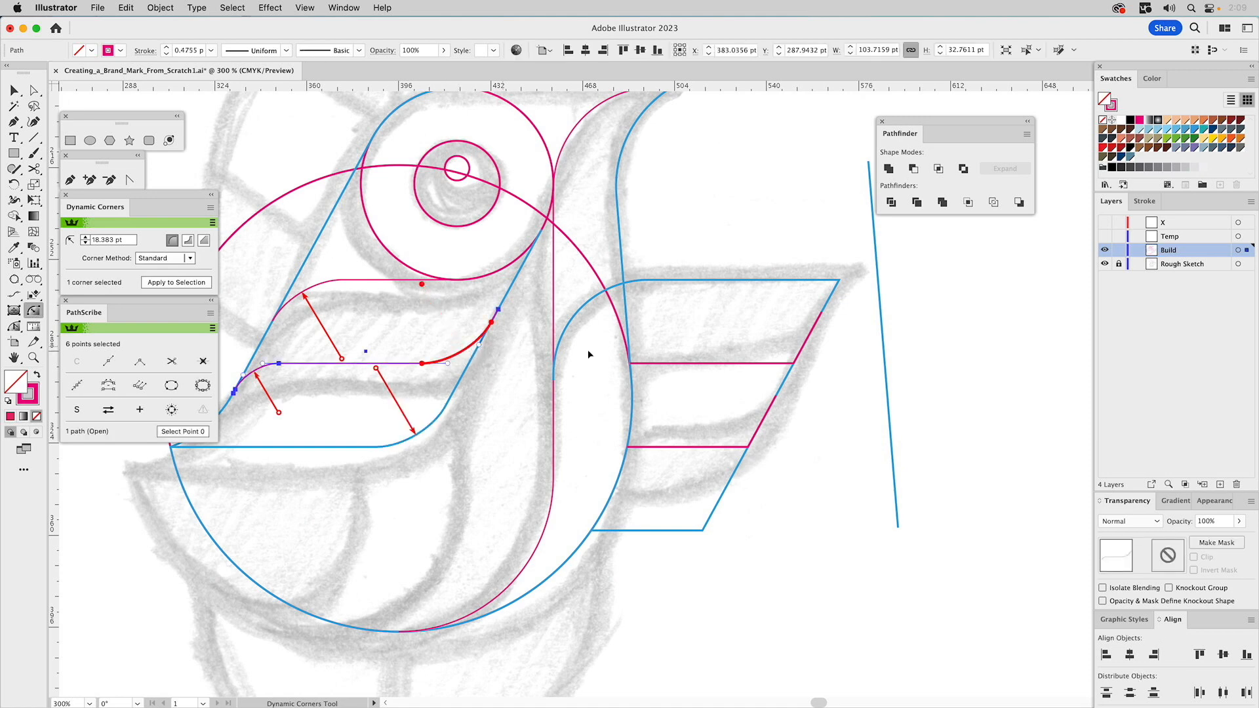
shift+click(794, 369)
shift+click(760, 423)
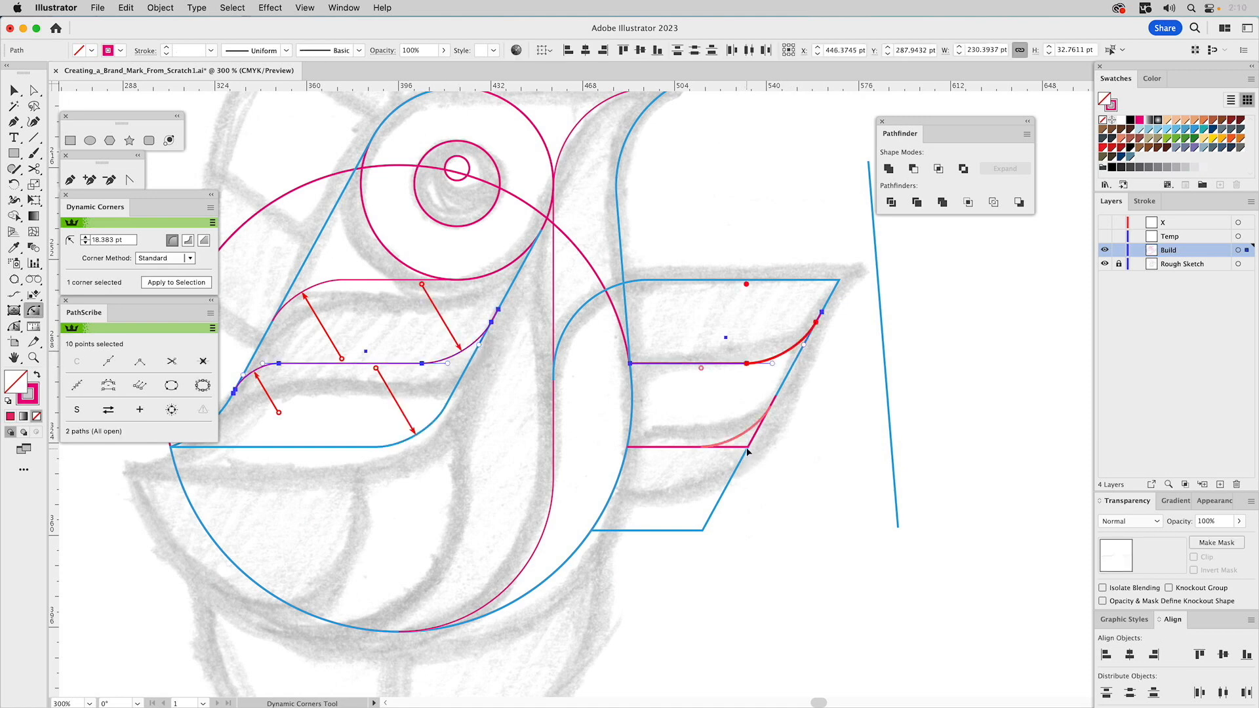
click(703, 530)
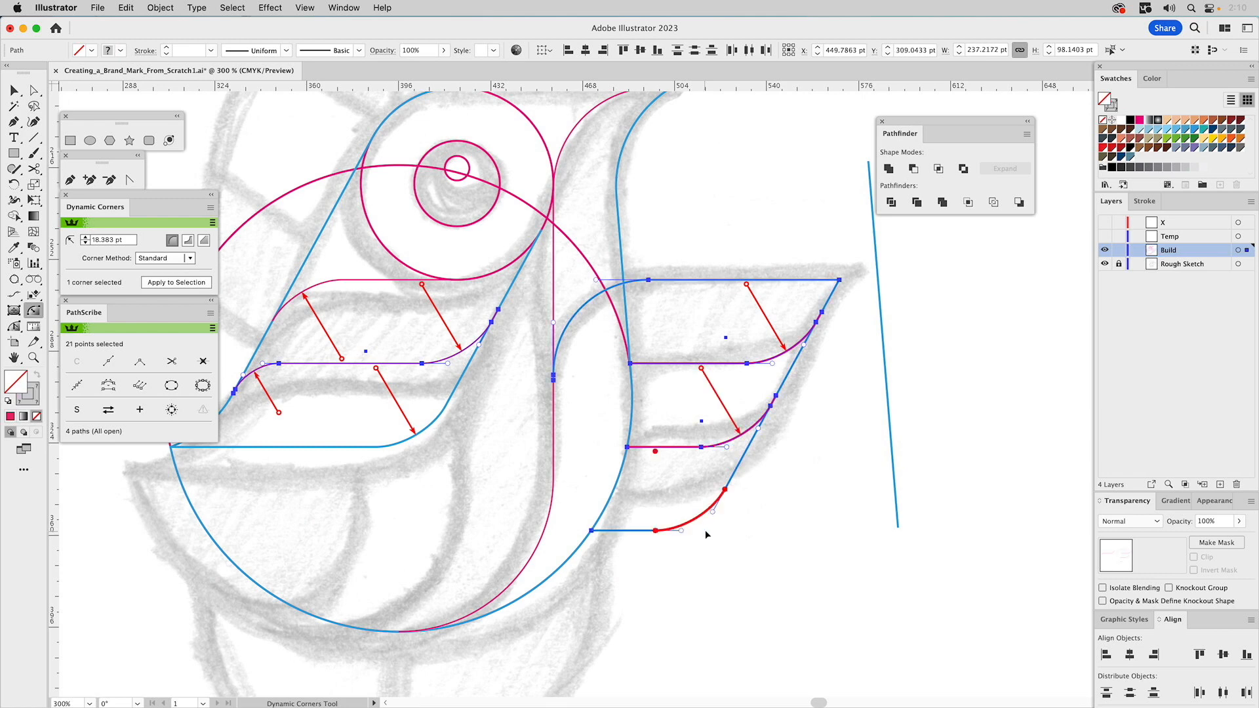
super+click(840, 515)
Shift the wing's right-side anchor points horizontally outward toward the sketched wing tip, leaving the upper edge's curve anchor out of the selection.
key(space)
drag(826, 509, 917, 511)
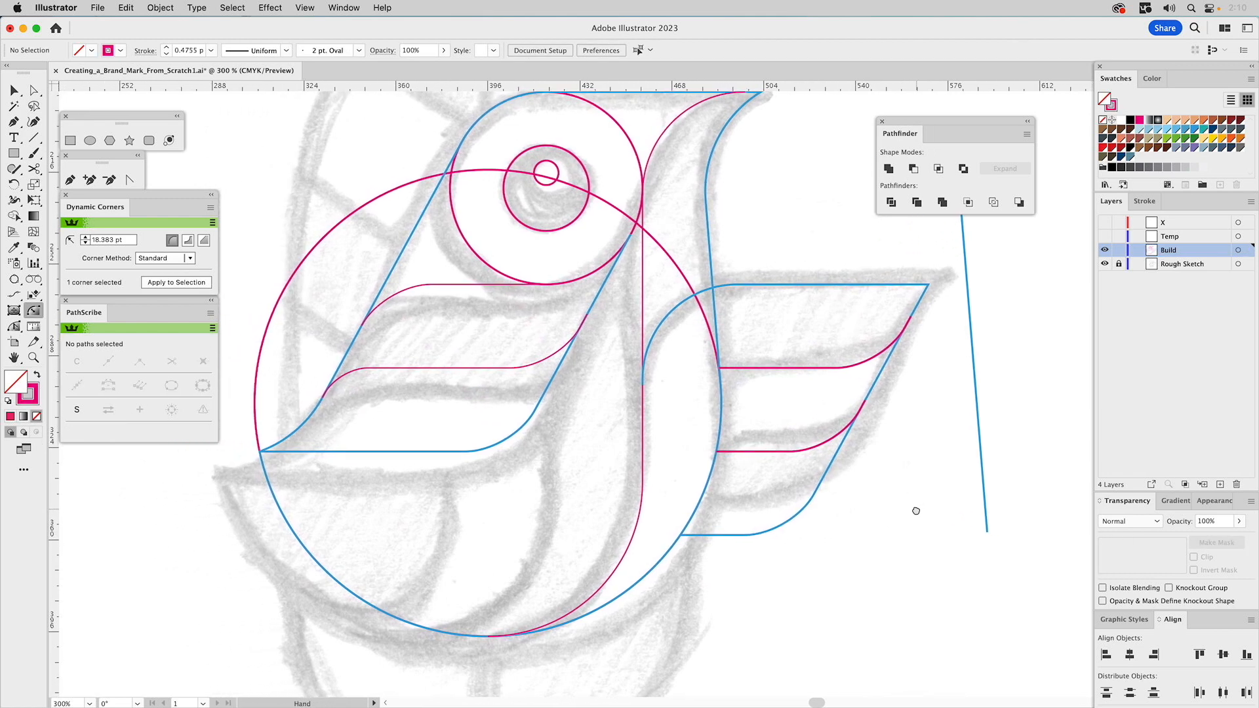
drag(915, 511, 788, 504)
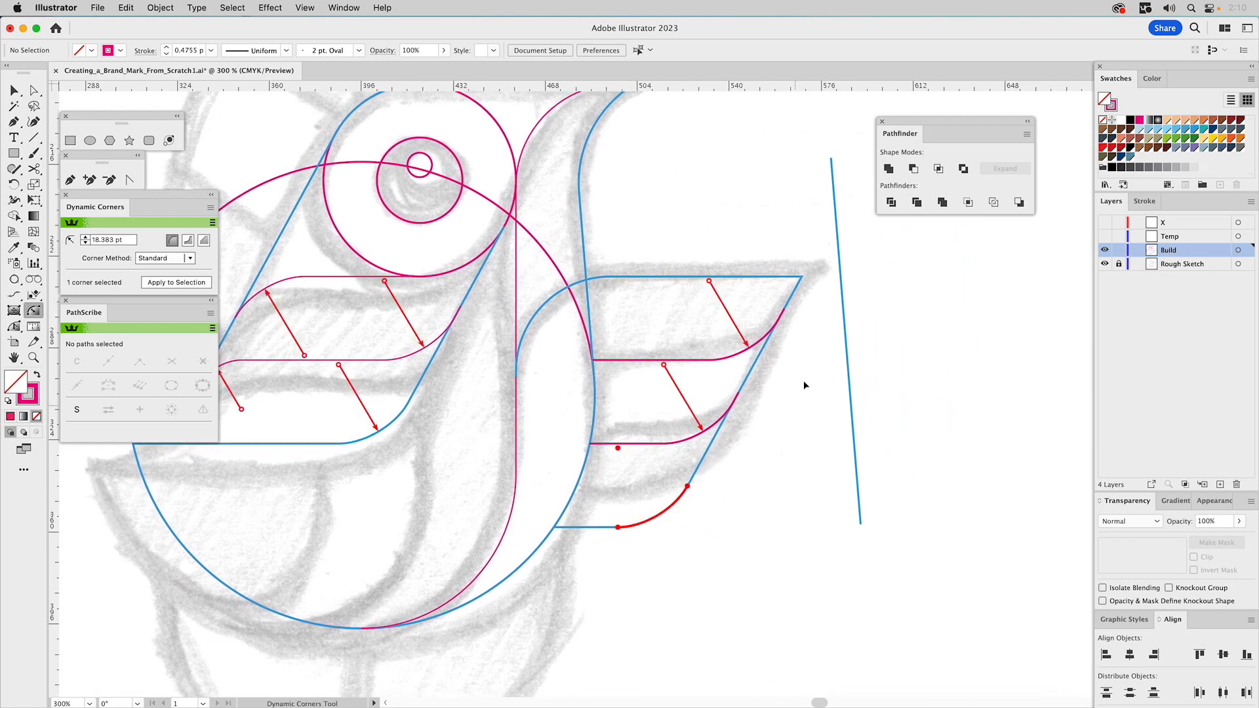
key(a)
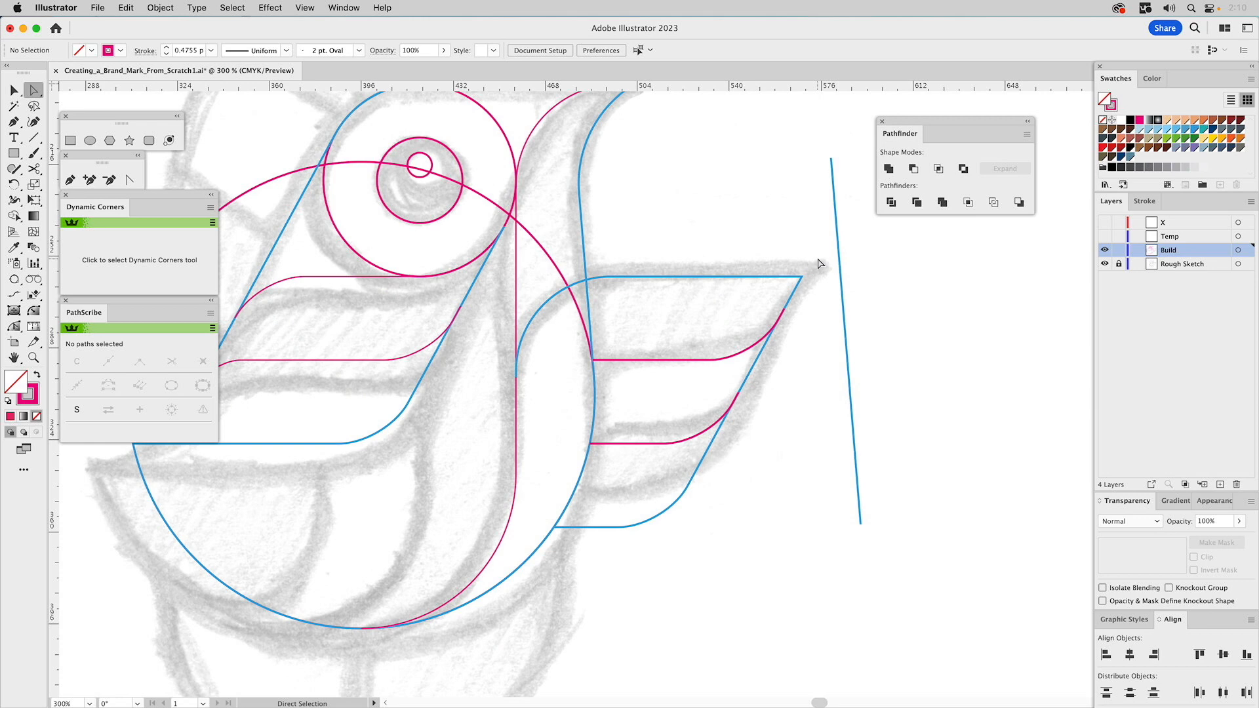
drag(817, 260, 611, 545)
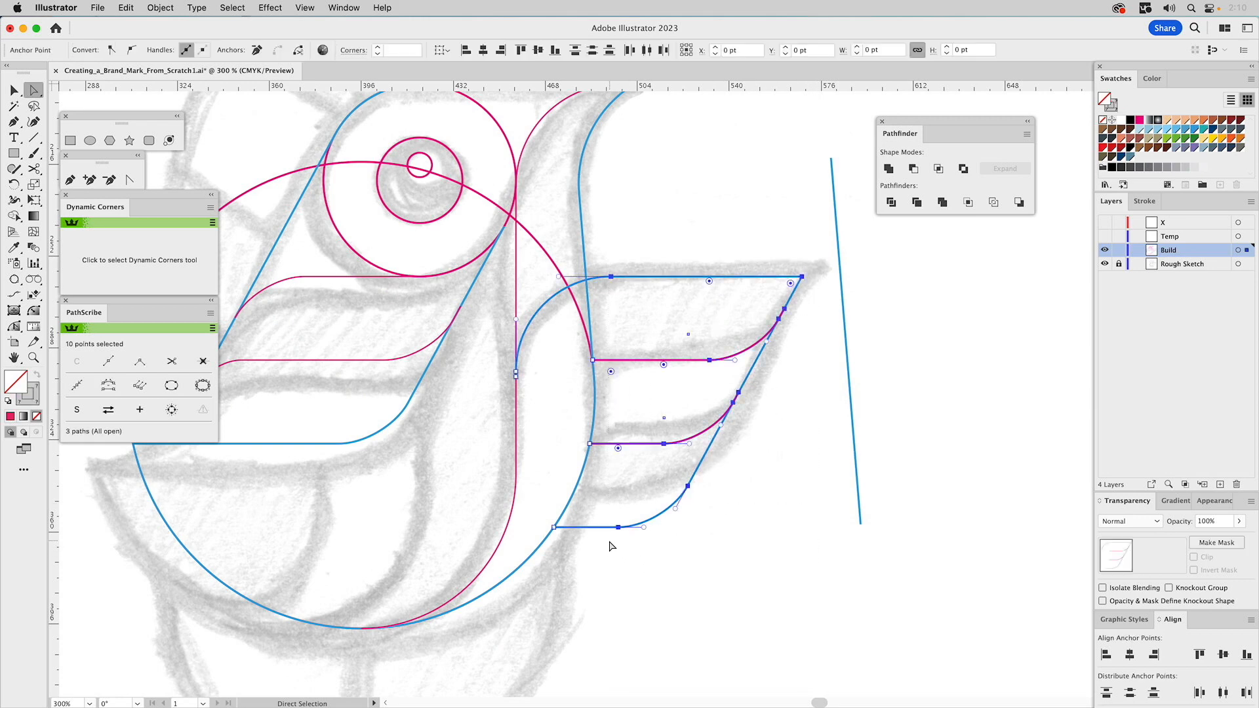
shift+click(611, 277)
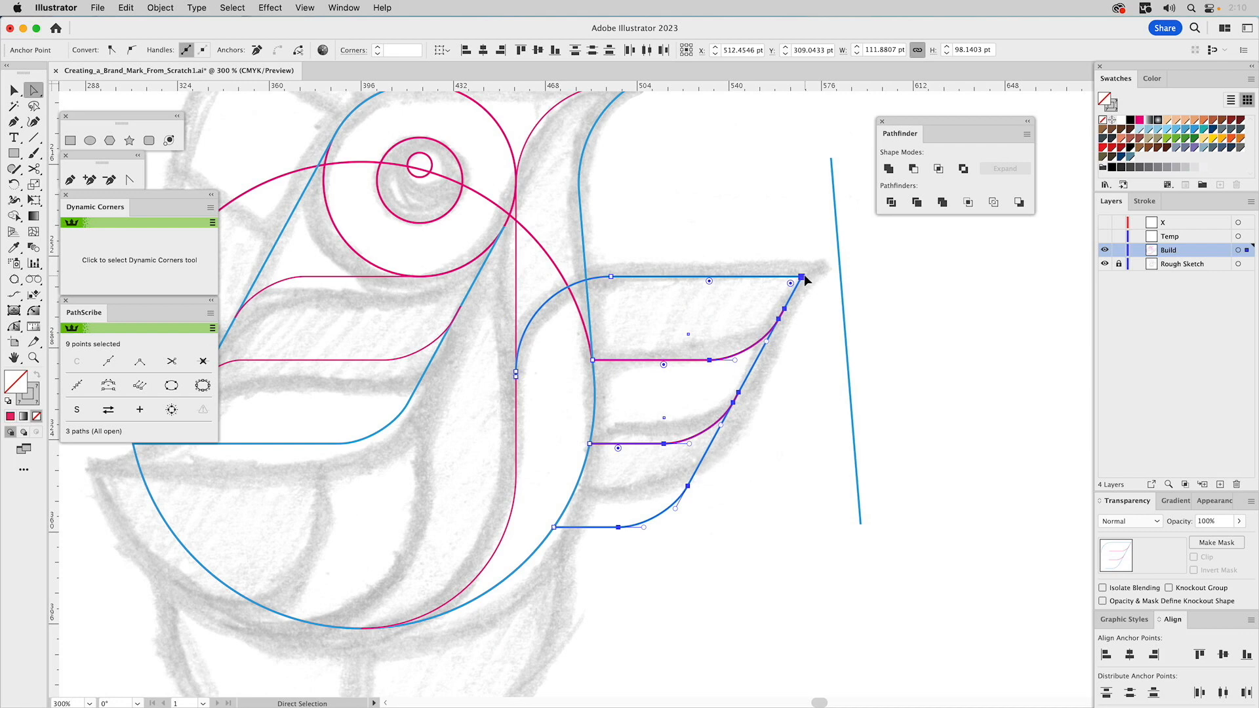
drag(803, 277, 816, 277)
click(800, 420)
drag(795, 371, 829, 397)
Delete the stray slanted blue line to the right of the wing.
click(34, 357)
alt+click(472, 336)
drag(697, 374, 665, 336)
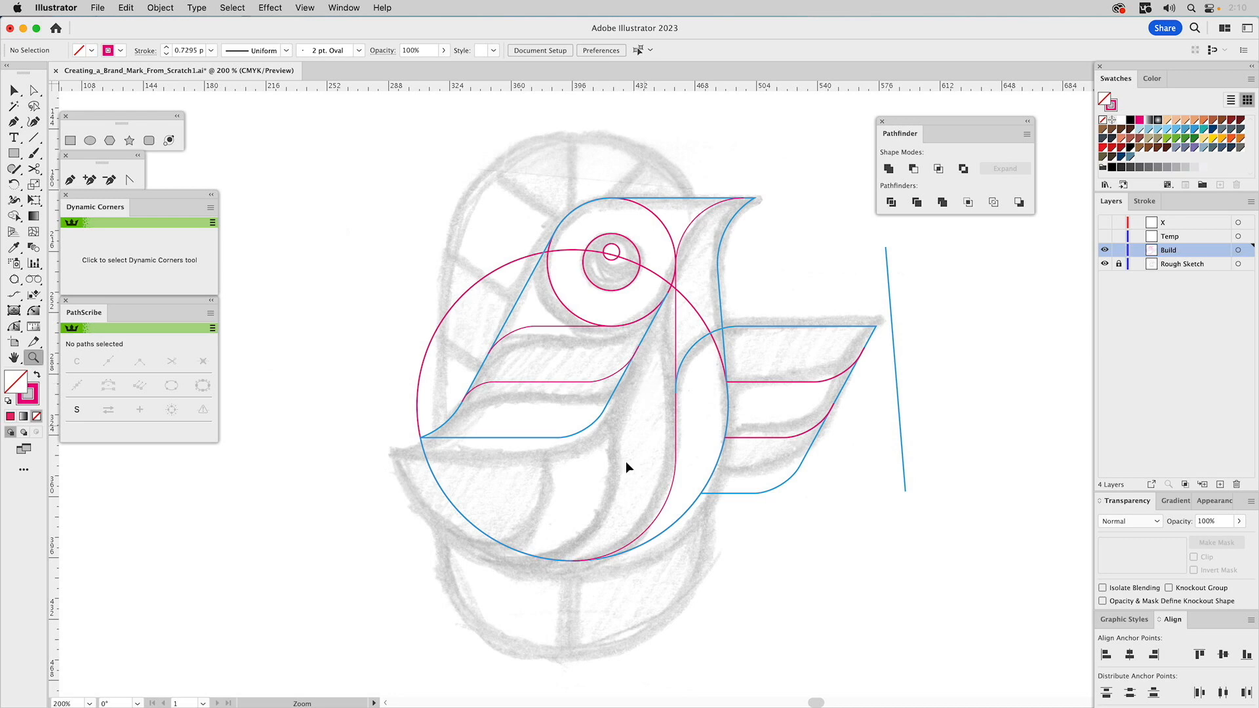
key(v)
drag(867, 240, 918, 276)
key(Delete)
Draw a horizontal magenta line about 147 pt long matching the large circle's stroke and snap it onto the wing's upper edge.
click(33, 137)
super+click(695, 312)
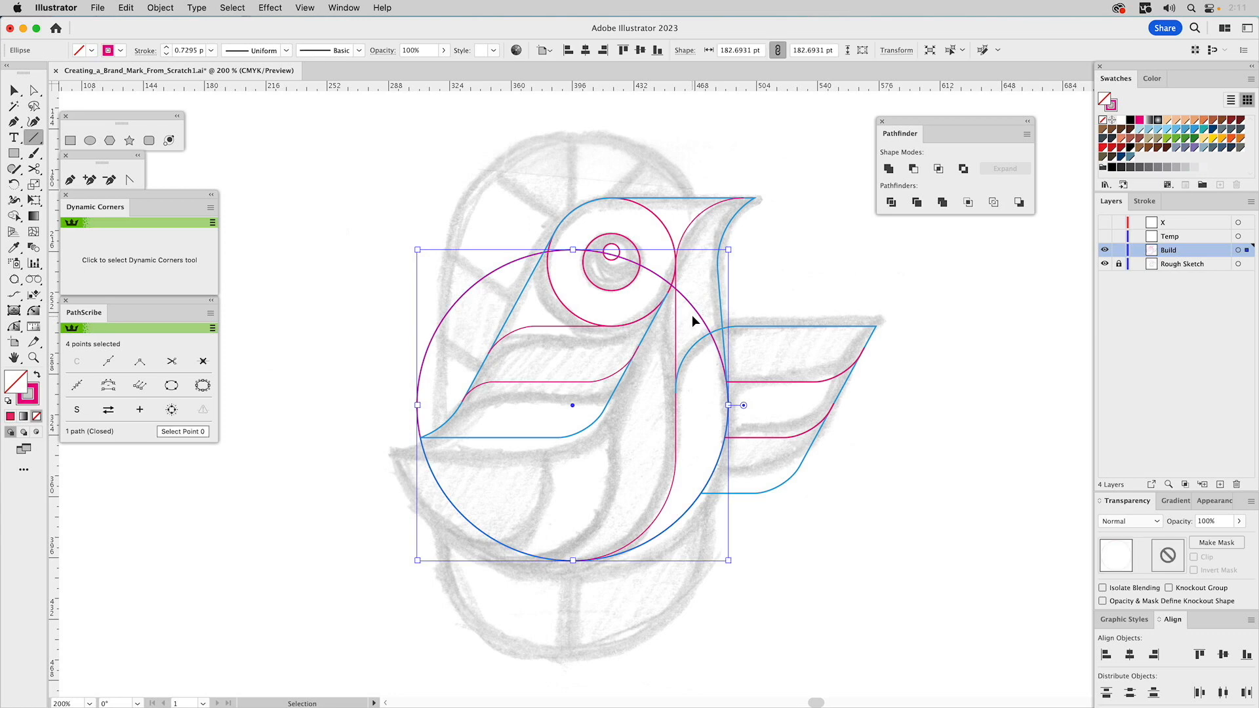
drag(771, 300, 1026, 295)
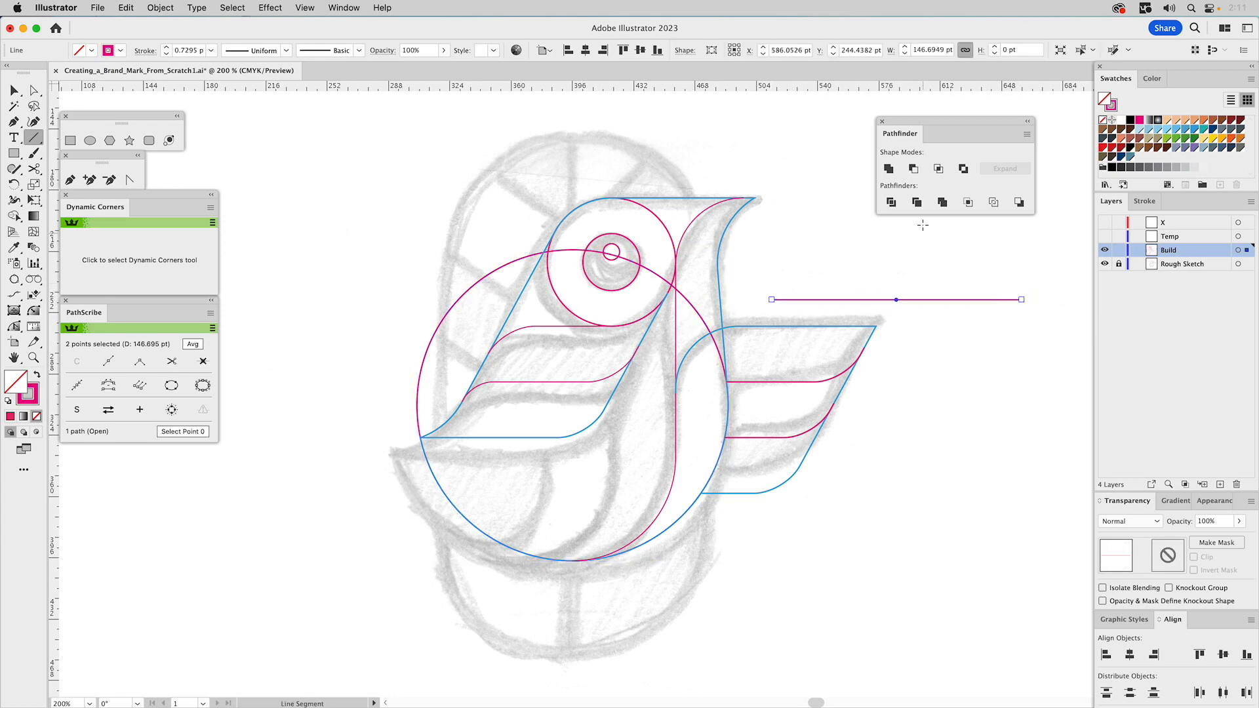
key(v)
click(817, 243)
drag(772, 302, 760, 324)
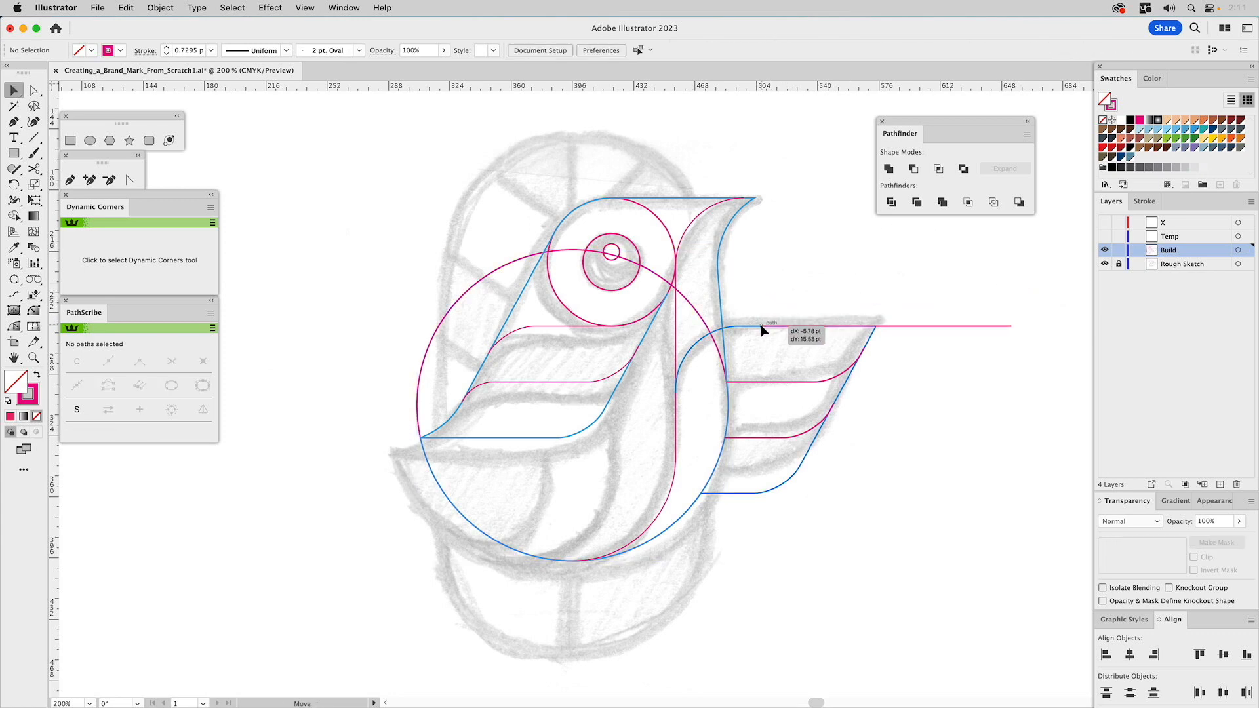
Duplicate the horizontal line downward so that copies sit on each of the wing's two inner magenta lines.
click(817, 283)
drag(759, 329, 761, 385)
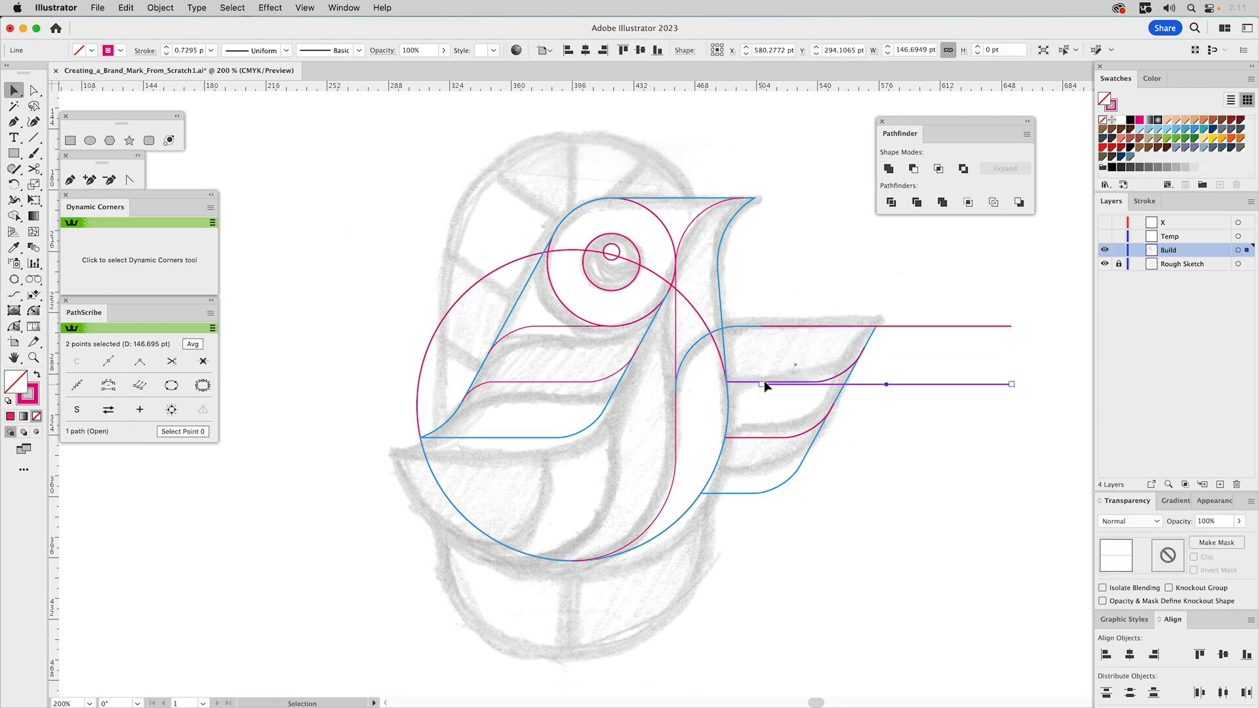
drag(900, 385, 896, 418)
drag(762, 418, 764, 382)
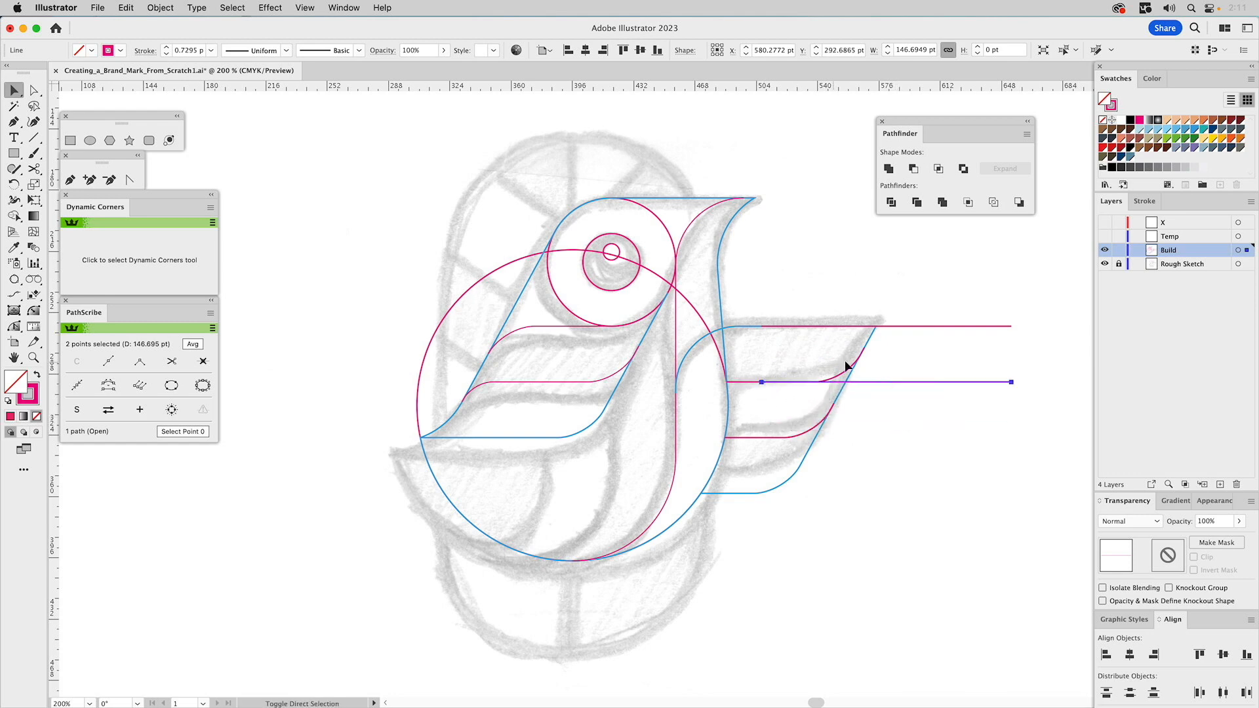
shift+click(929, 325)
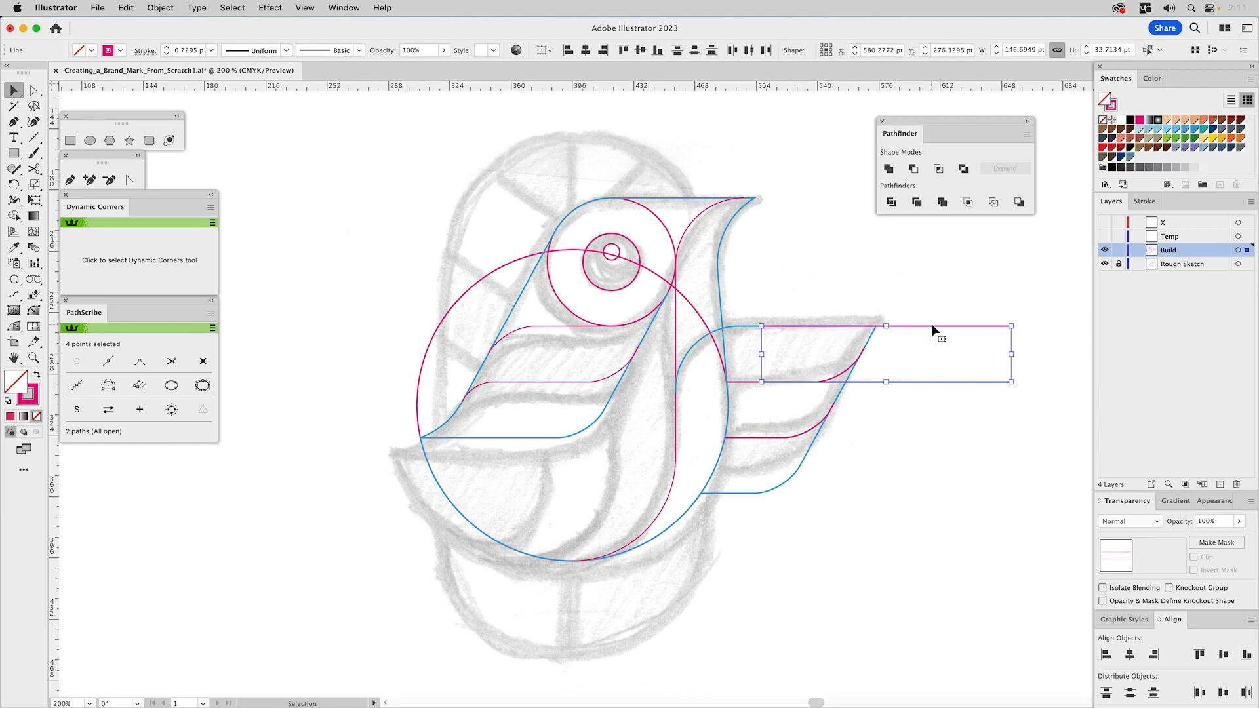
key(a)
drag(1012, 326, 1012, 382)
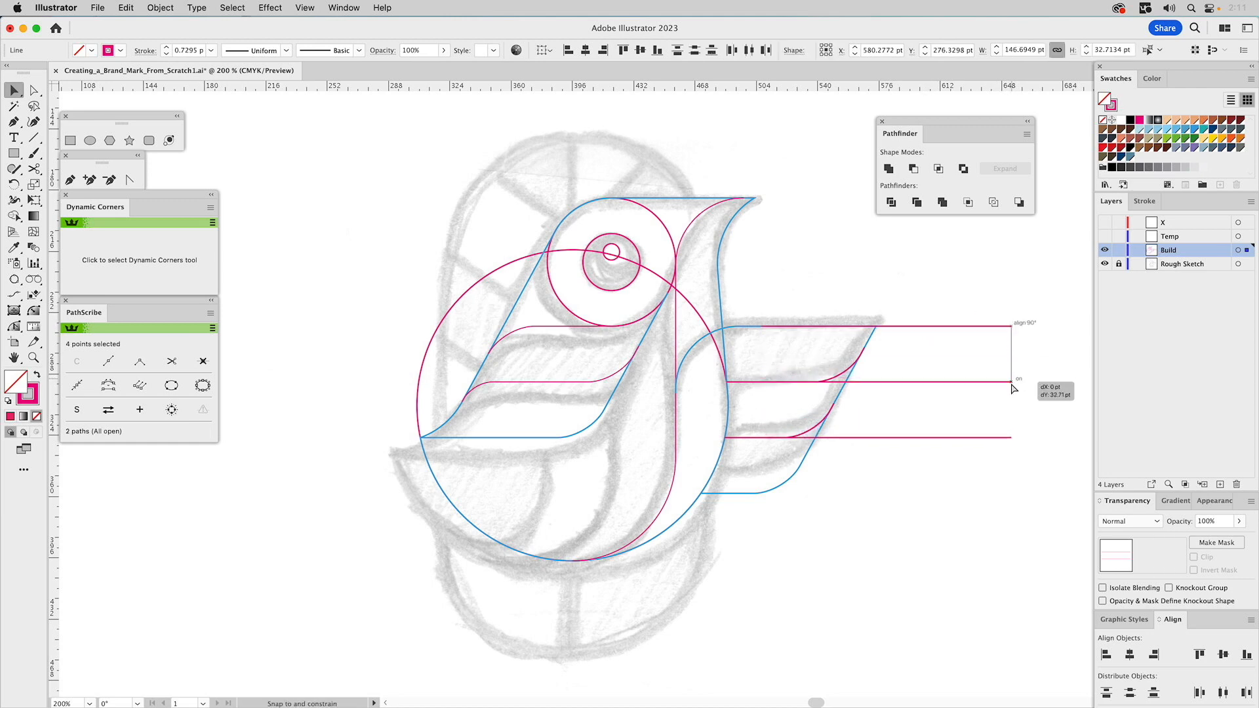
Rotate the three horizontal lines to vertical and snap the rightmost one onto the body's vertical magenta line.
click(942, 460)
drag(959, 318, 913, 493)
drag(1018, 323, 984, 515)
key(a)
drag(944, 258, 676, 433)
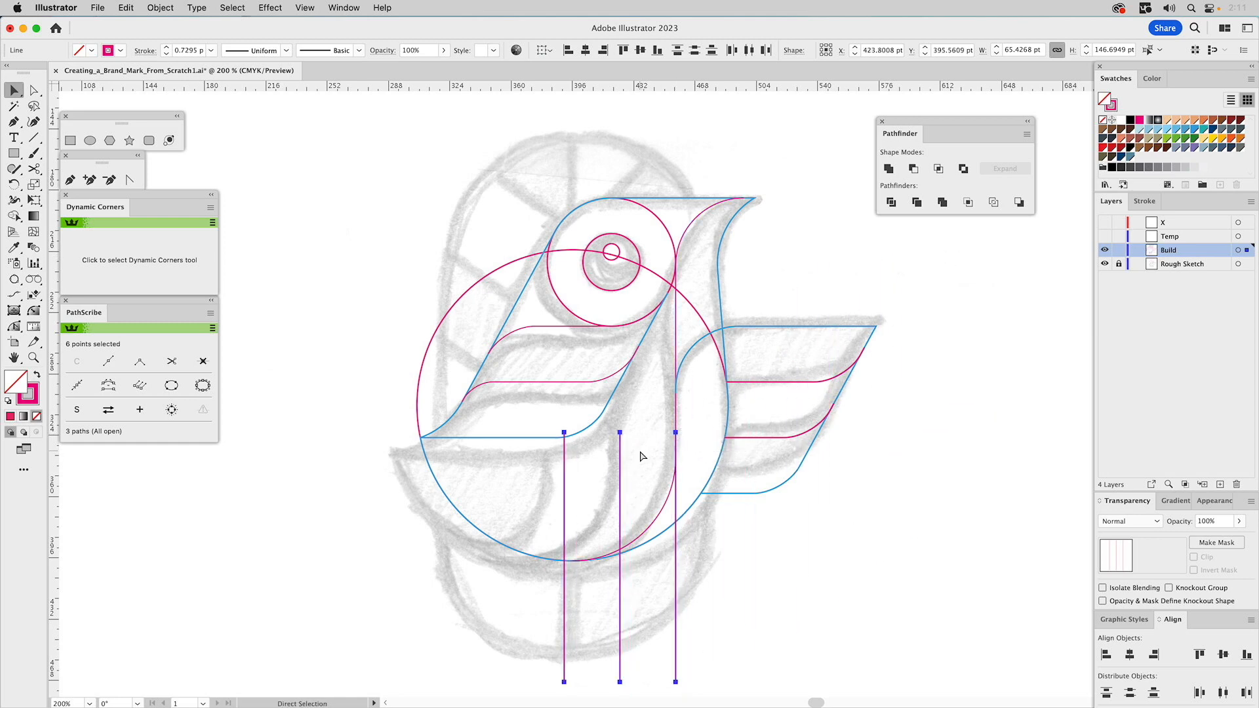
Delete the rightmost of the three vertical lines, the one overlapping the body's magenta line.
key(v)
click(734, 559)
click(675, 598)
key(Delete)
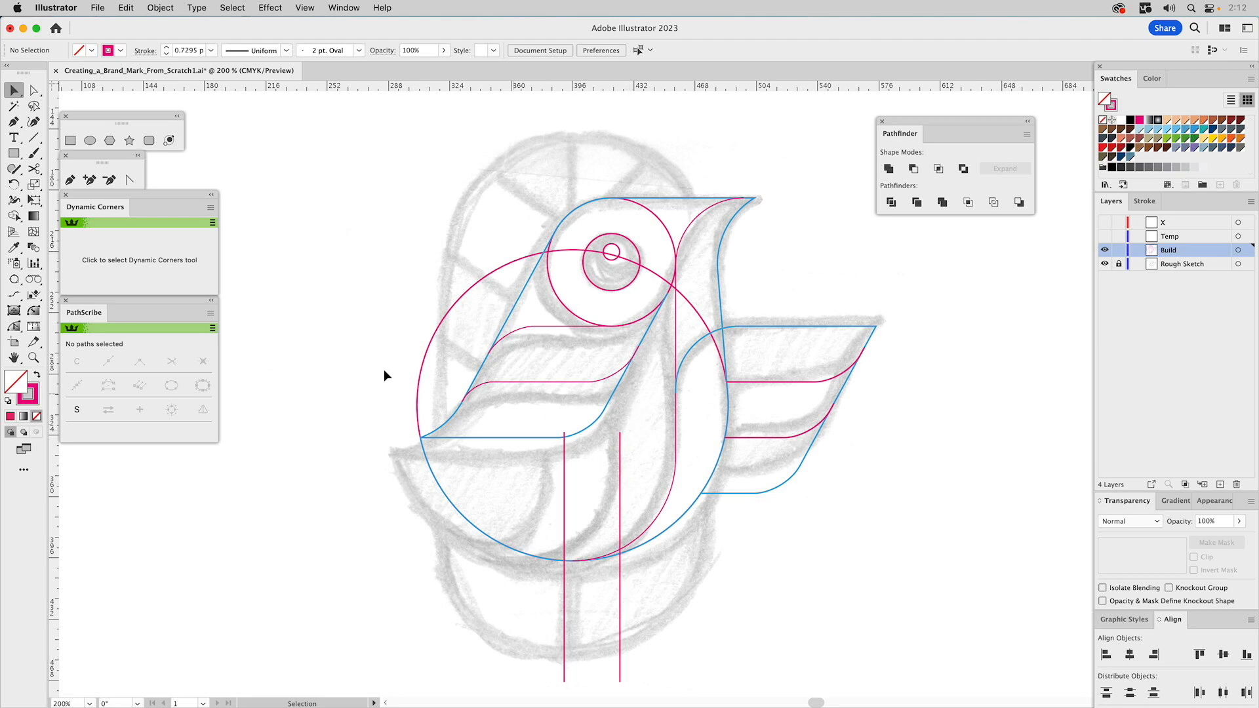
Move the right vertical line straight up until its upper end snaps onto the slanted blue edge.
click(34, 357)
drag(477, 346, 708, 583)
key(v)
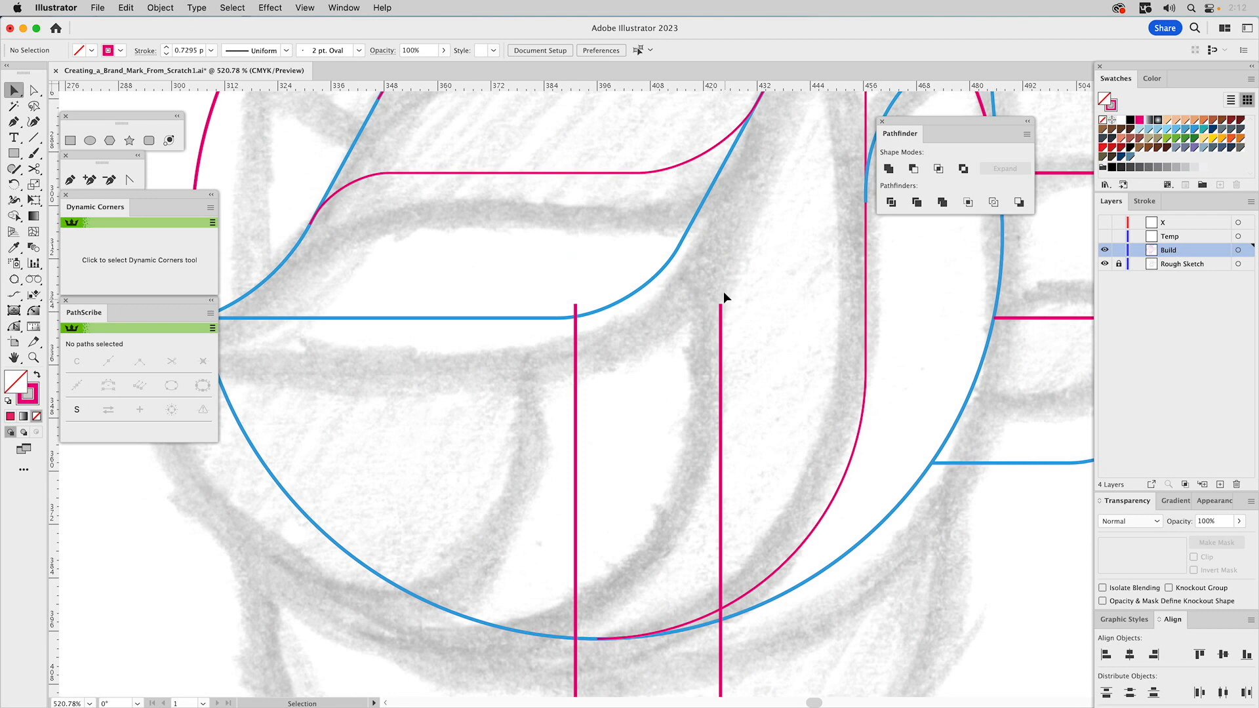
drag(720, 305, 720, 176)
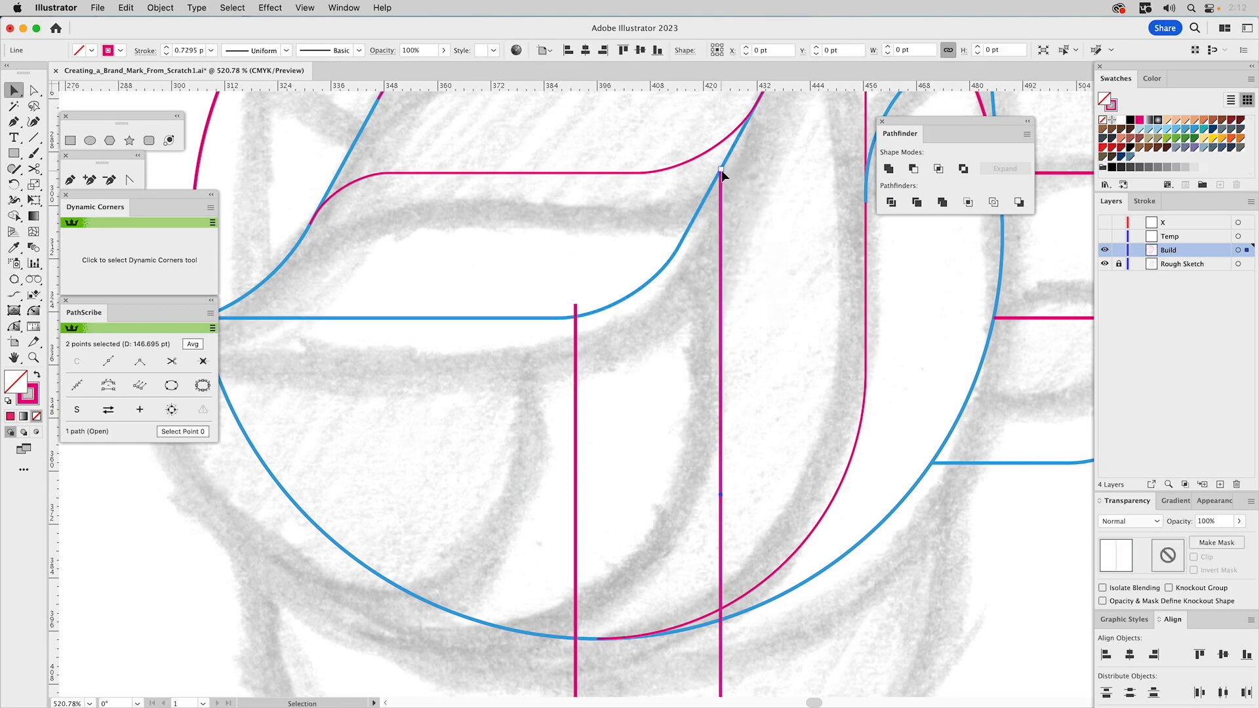
key(a)
mouse_move(576, 304)
mouse_down()
mouse_move(579, 321)
mouse_move(576, 303)
mouse_up()
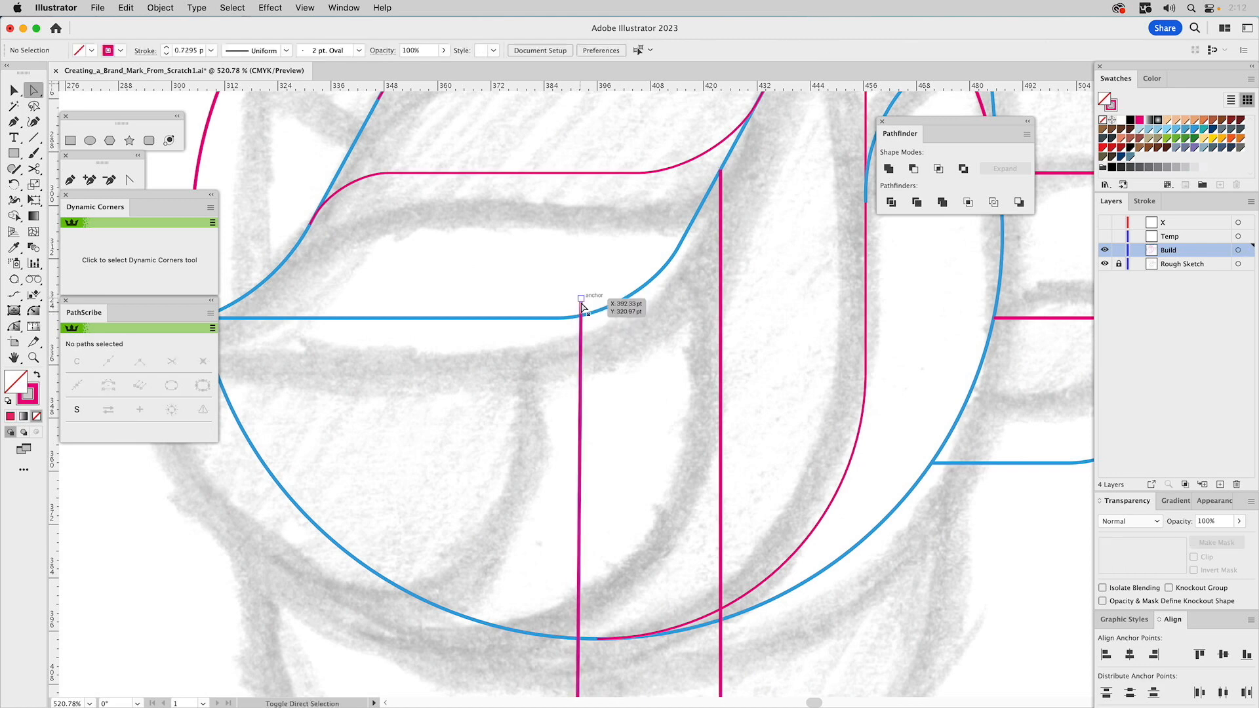
click(577, 298)
click(577, 295)
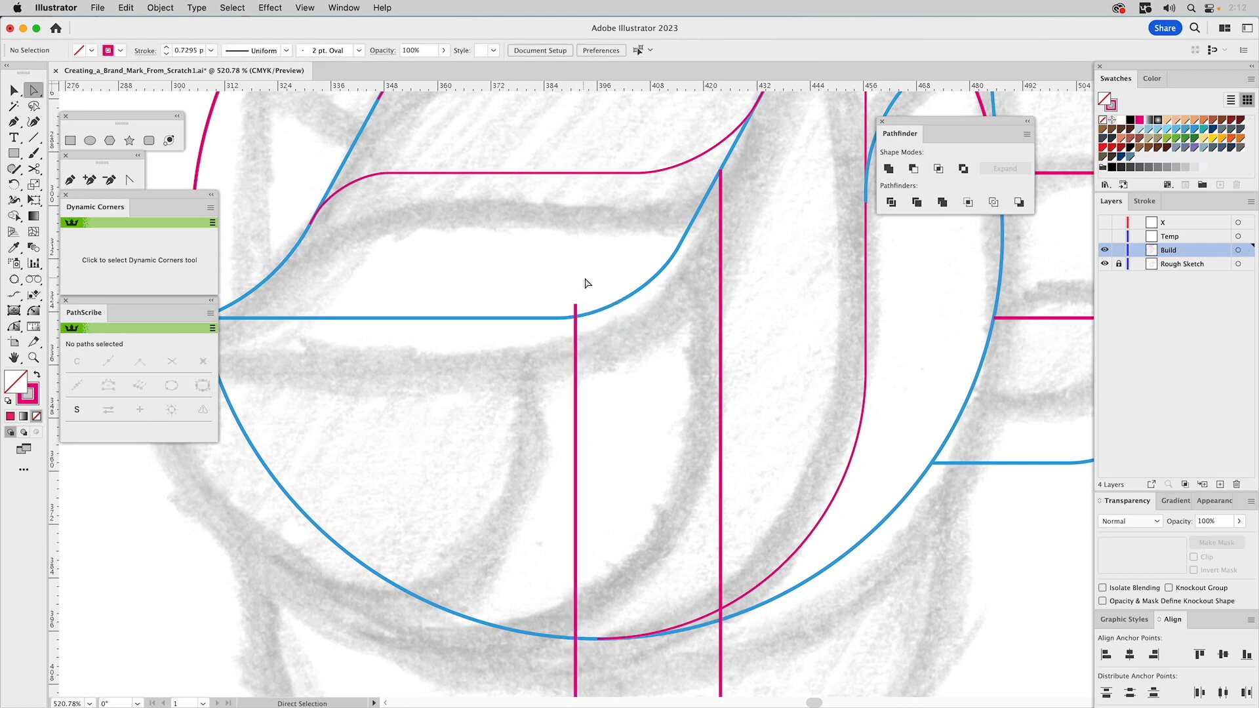
Move the left vertical line straight down so its upper end snaps onto the blue body edge where the curve starts.
key(v)
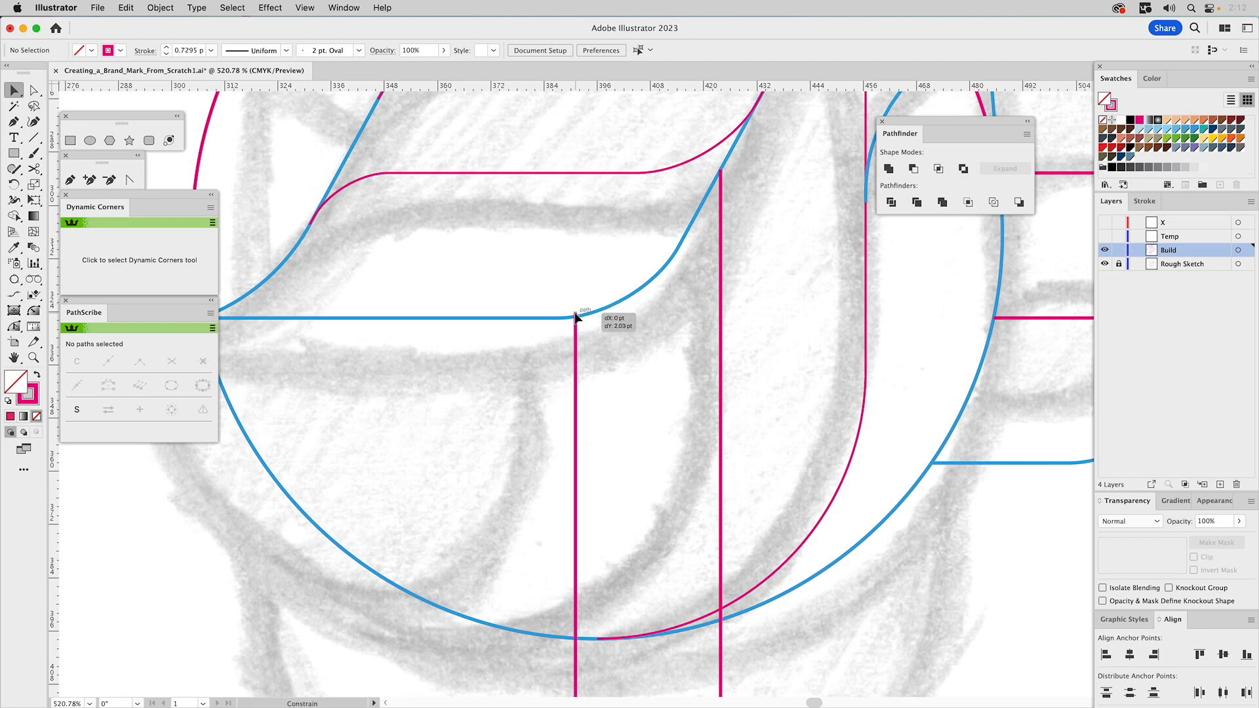
click(576, 319)
click(584, 285)
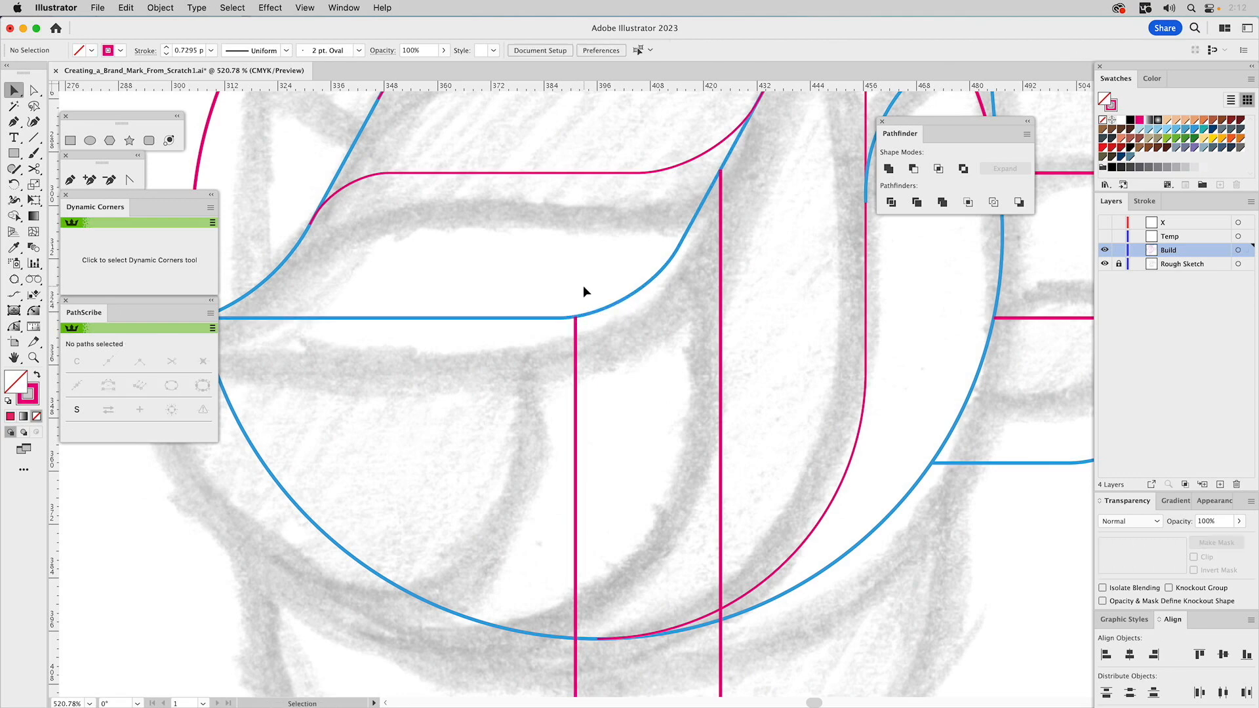
Shorten both vertical lines from their lower ends to just below the bottom of the large blue circle.
drag(672, 498, 621, 236)
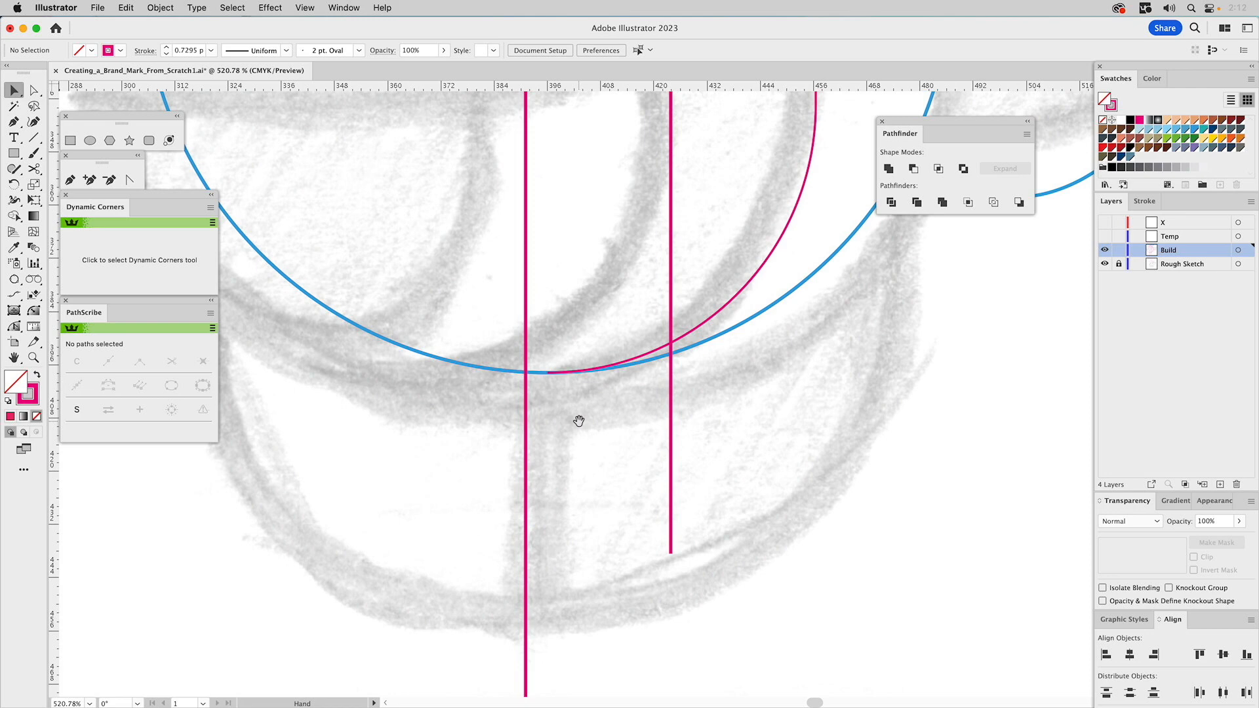
drag(576, 422, 588, 346)
key(a)
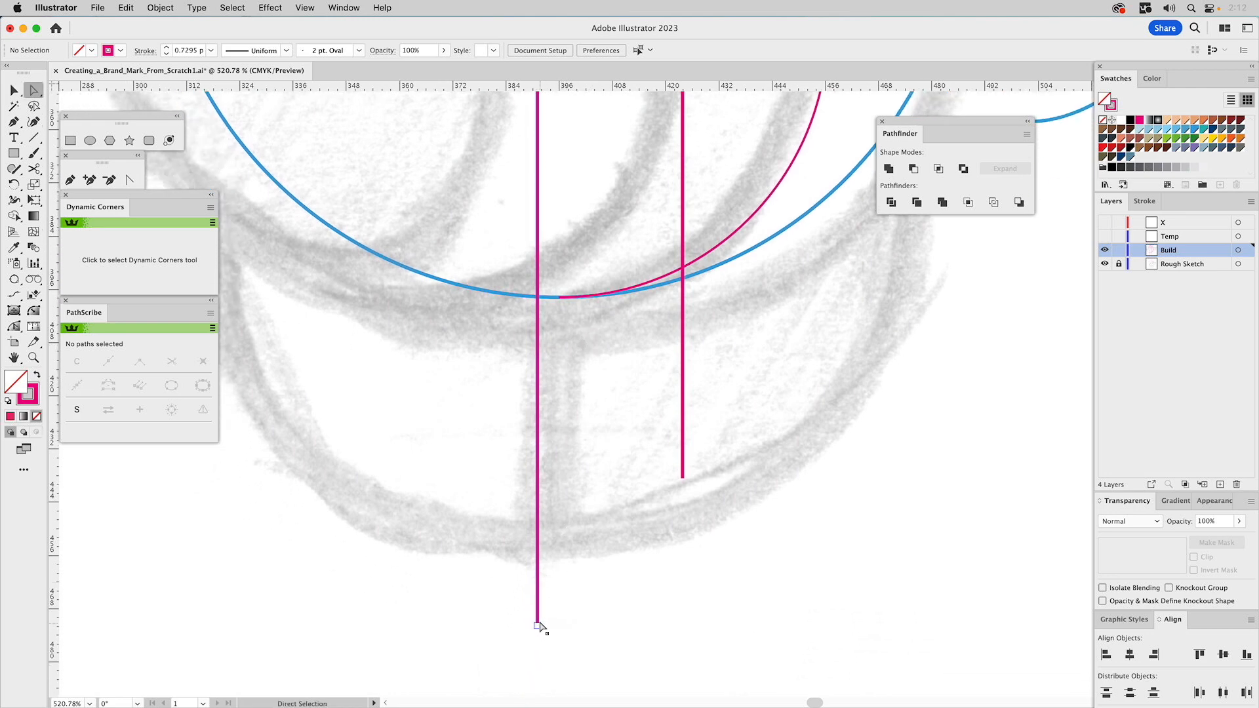
click(537, 626)
drag(537, 625, 538, 320)
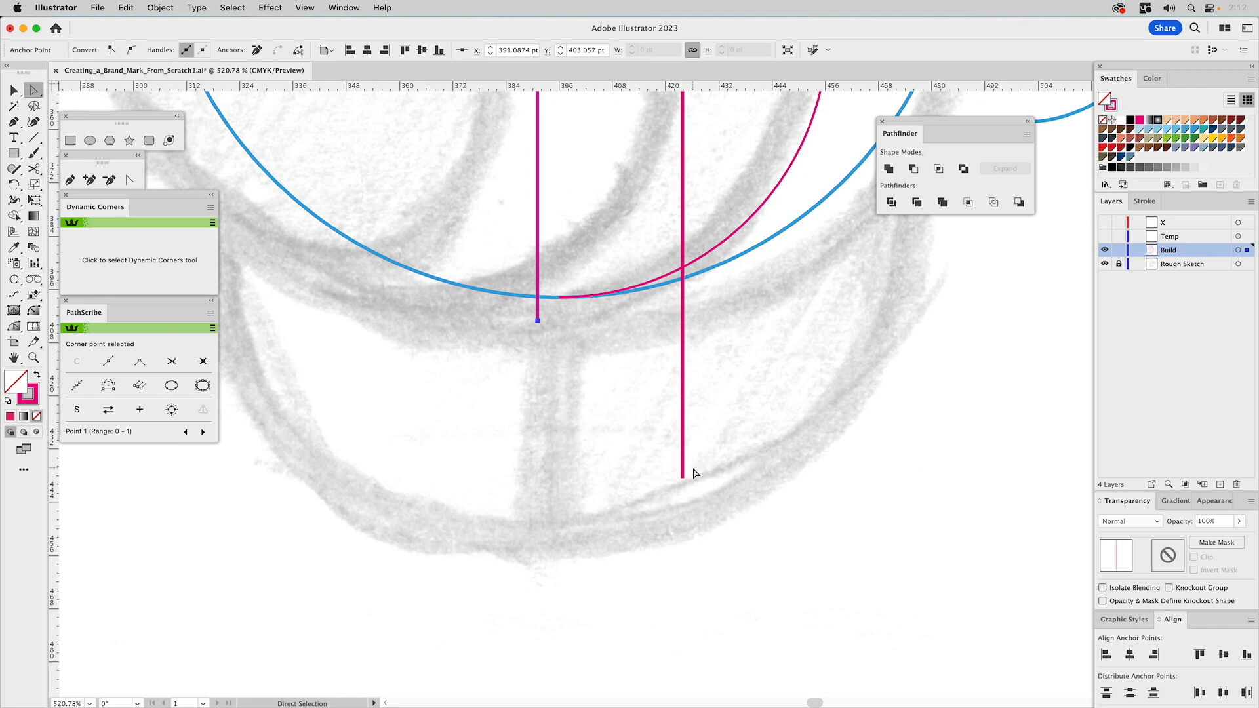
drag(687, 478, 686, 369)
key(v)
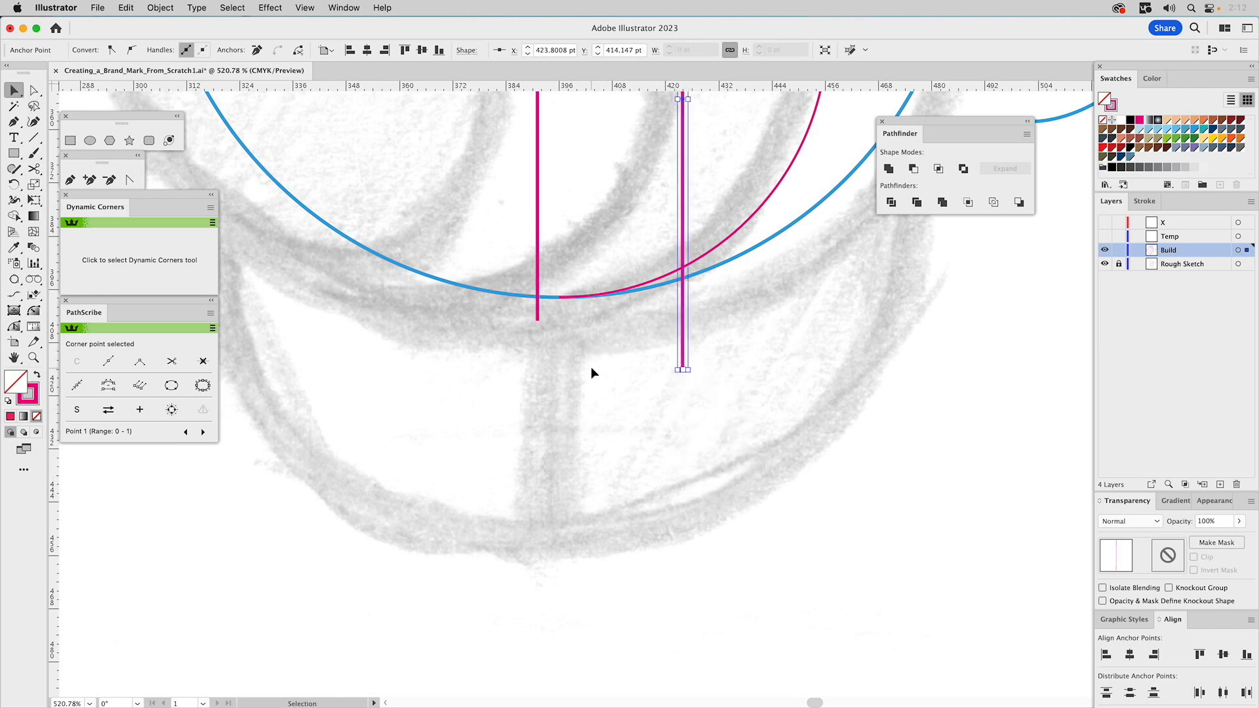
click(592, 367)
Recolor the strokes of both vertical lines dark green.
drag(594, 352, 622, 600)
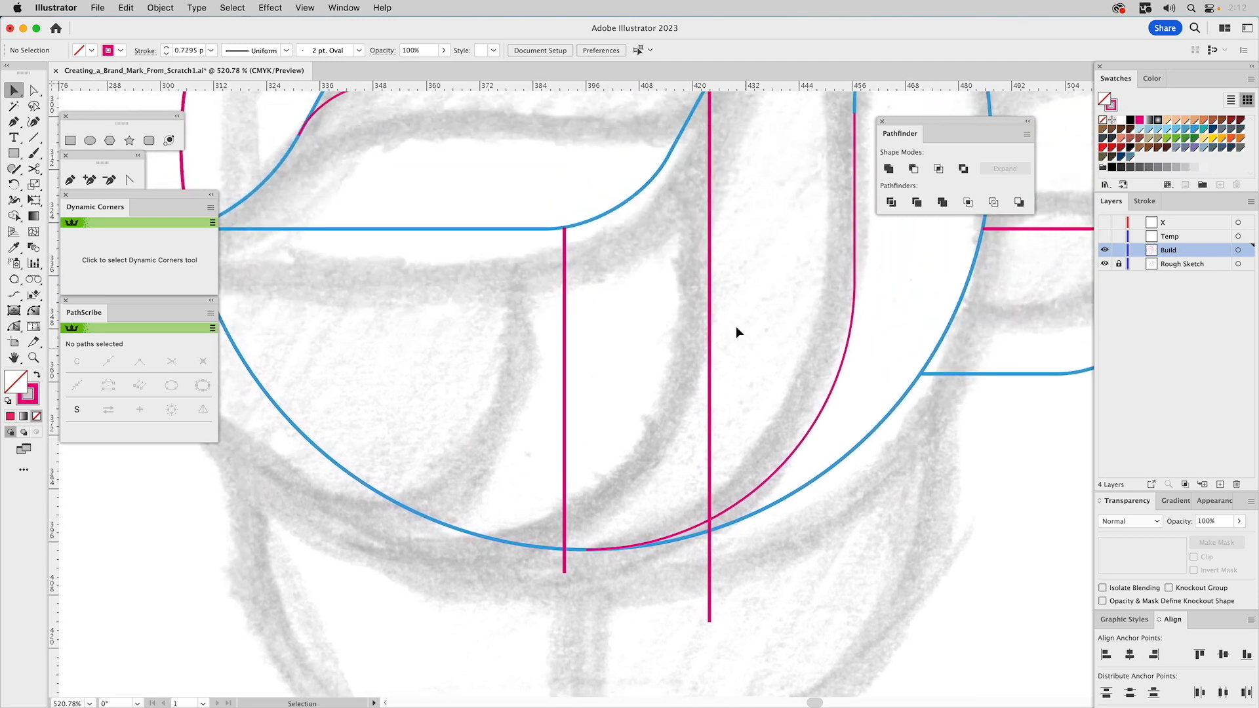
drag(617, 346, 533, 364)
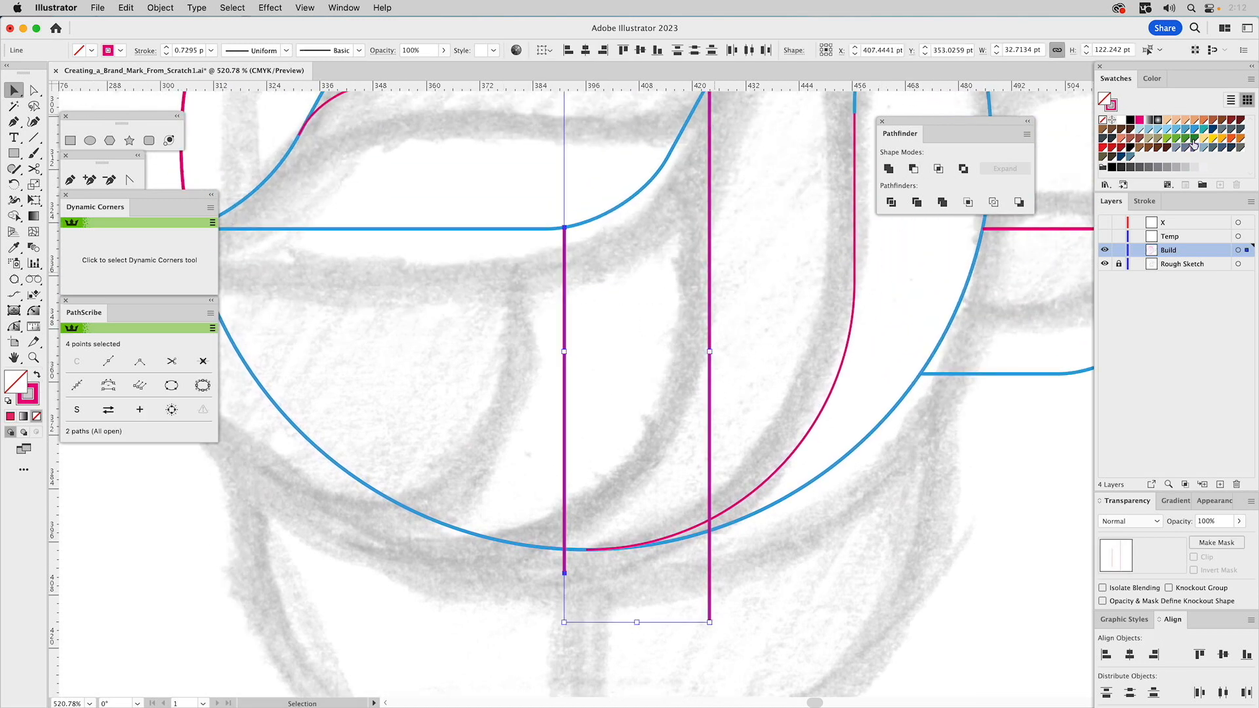
drag(1194, 140, 1115, 106)
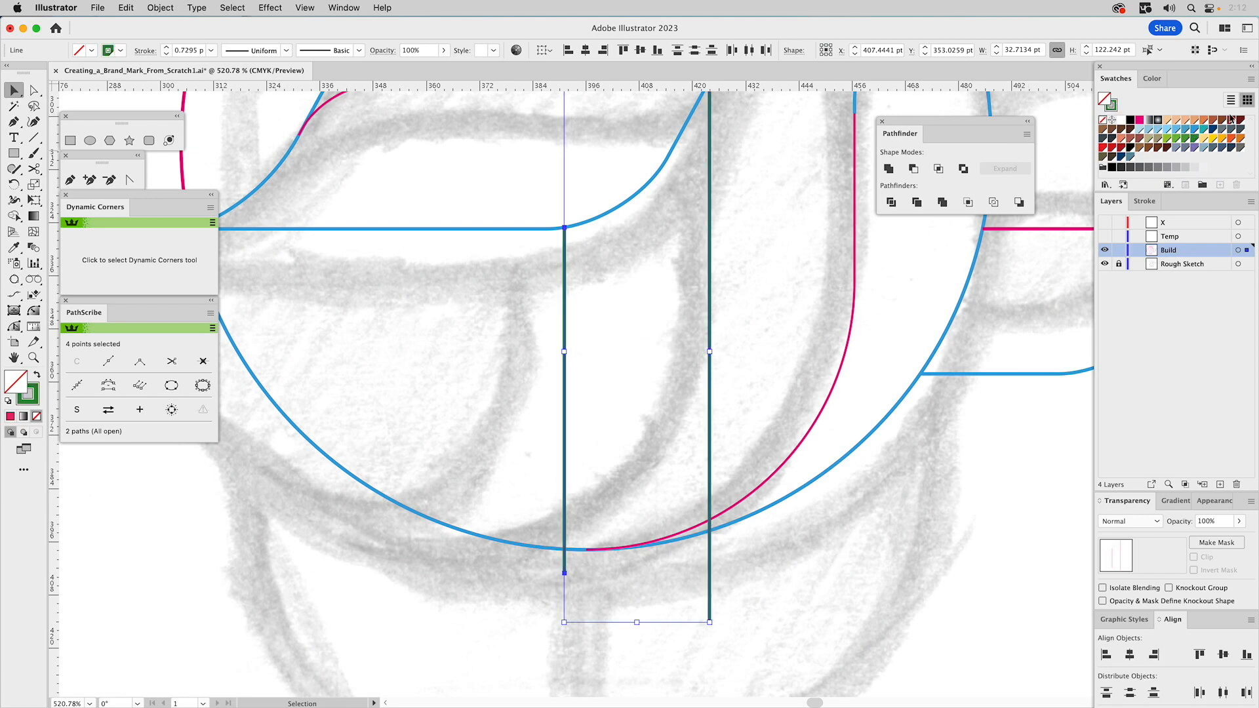
Recolor both vertical lines bright green, and match the closed blue body outline's stroke to the magenta circle.
drag(1174, 139, 1115, 103)
click(600, 336)
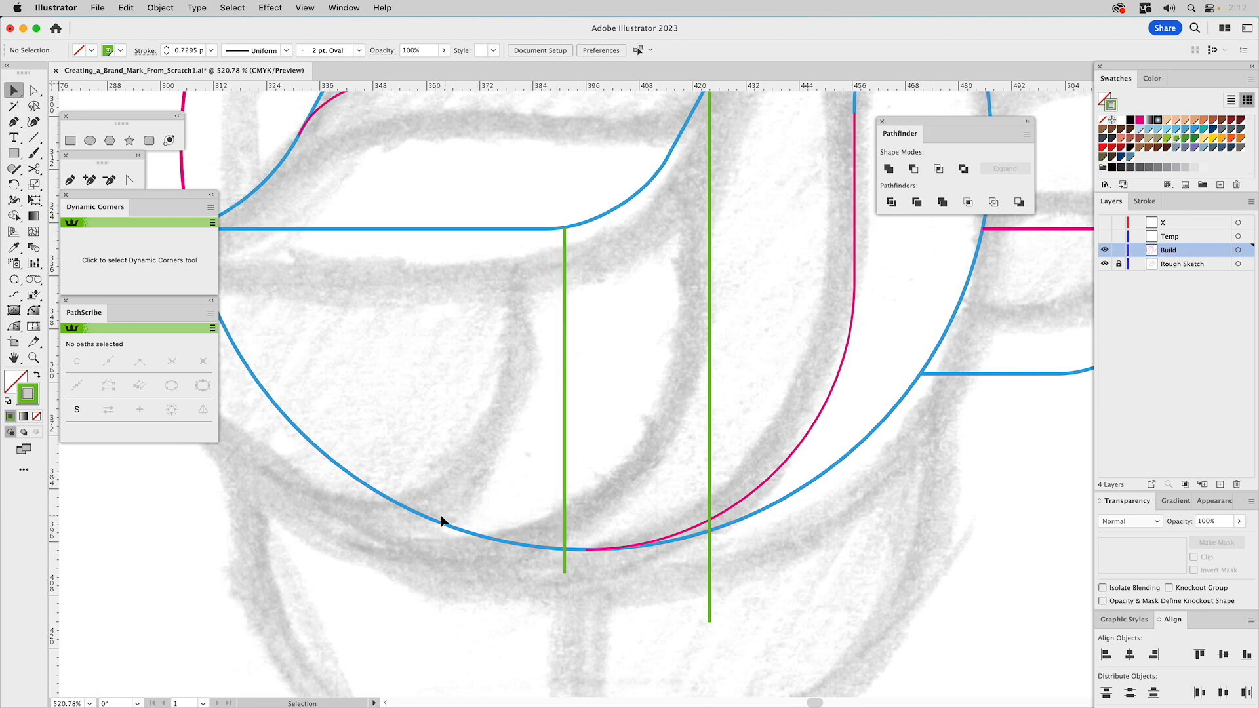
click(386, 493)
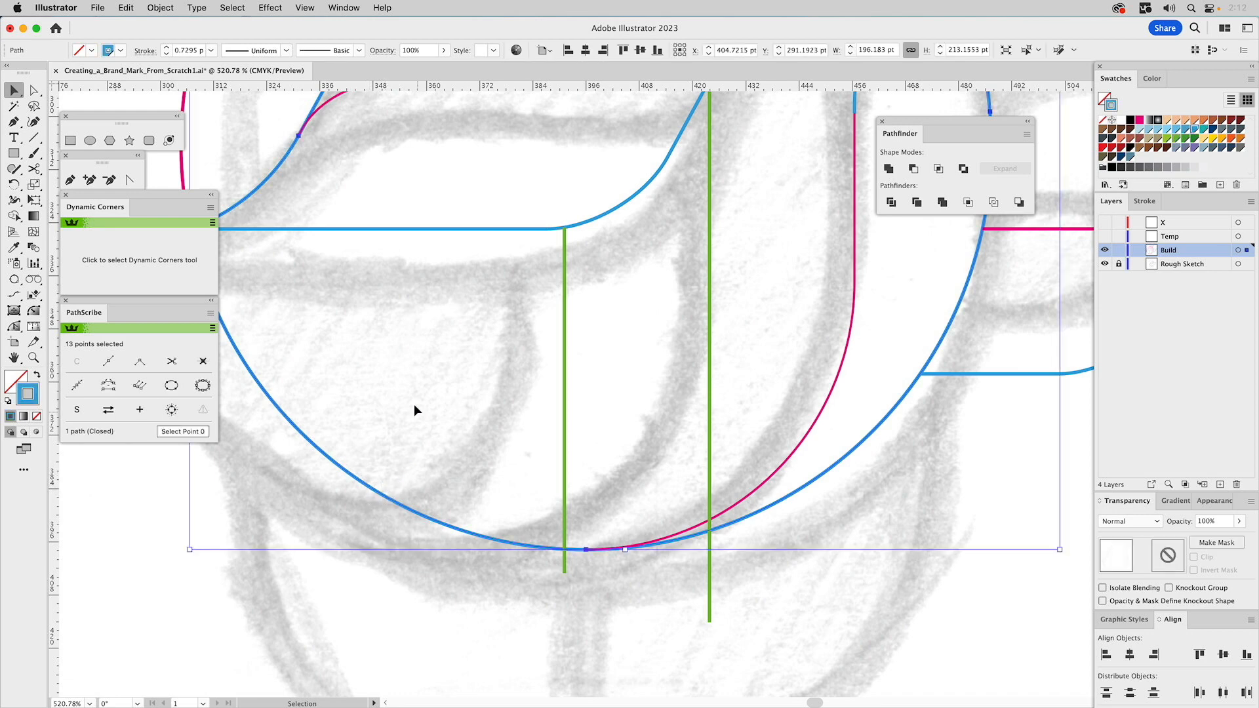
scroll(417, 407, left, 5)
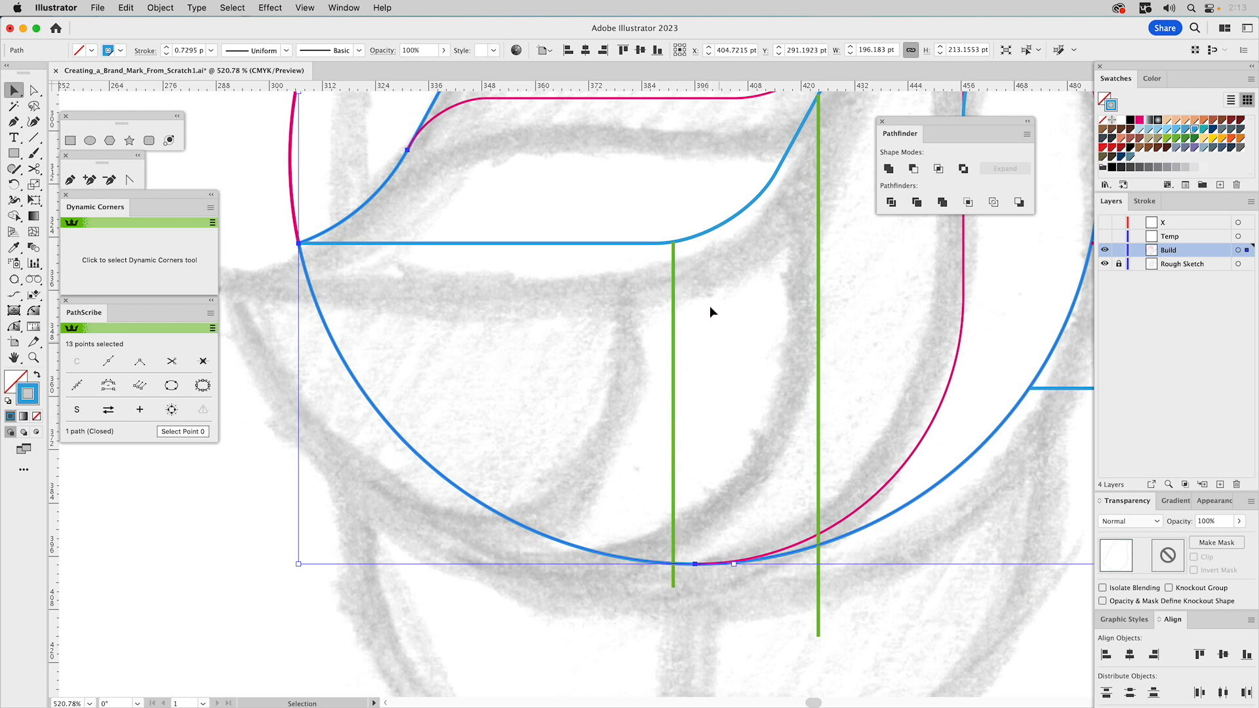
click(449, 191)
click(383, 191)
key(i)
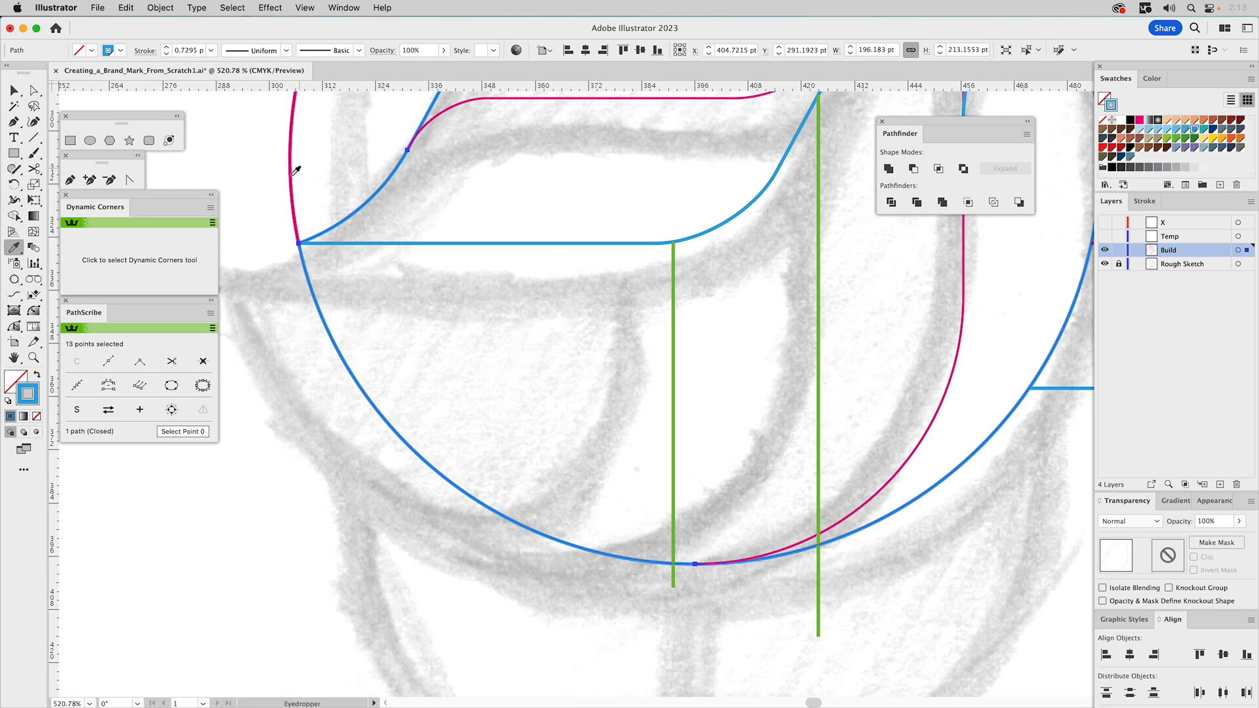
click(292, 174)
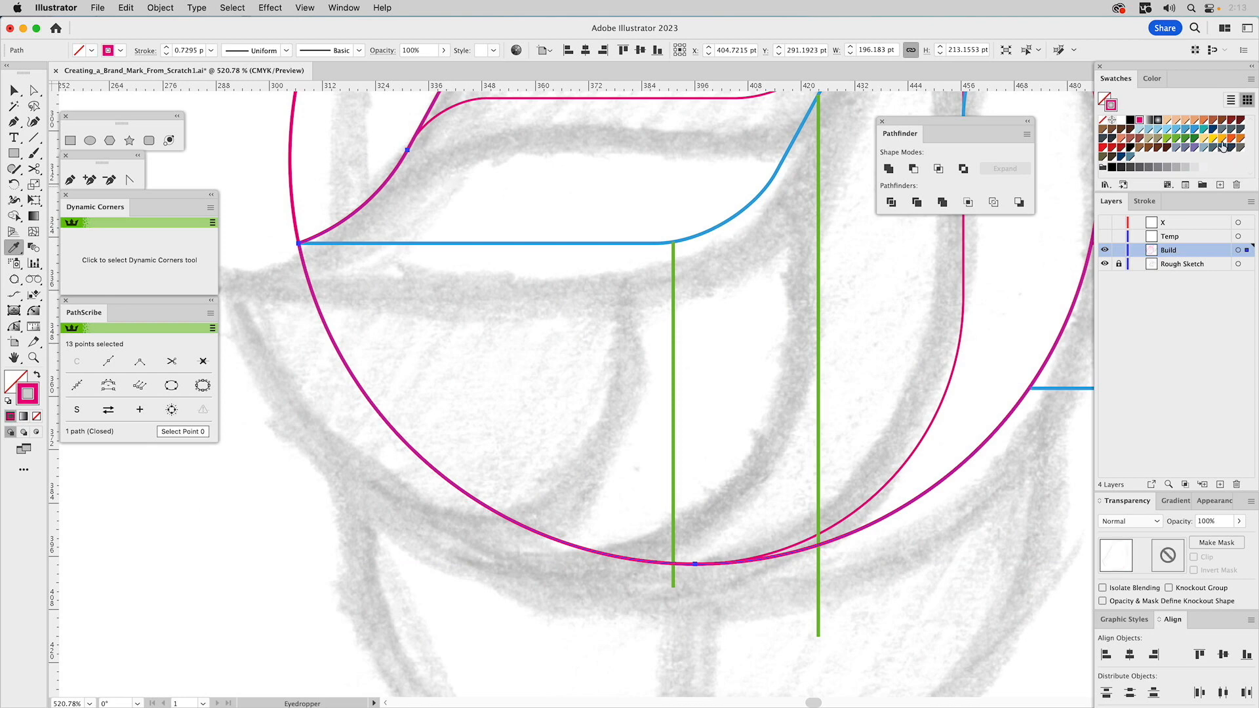
Recolor an in-place copy of the body outline green and cut it down to the lower-left arc ending at the bottom anchor point.
click(1177, 139)
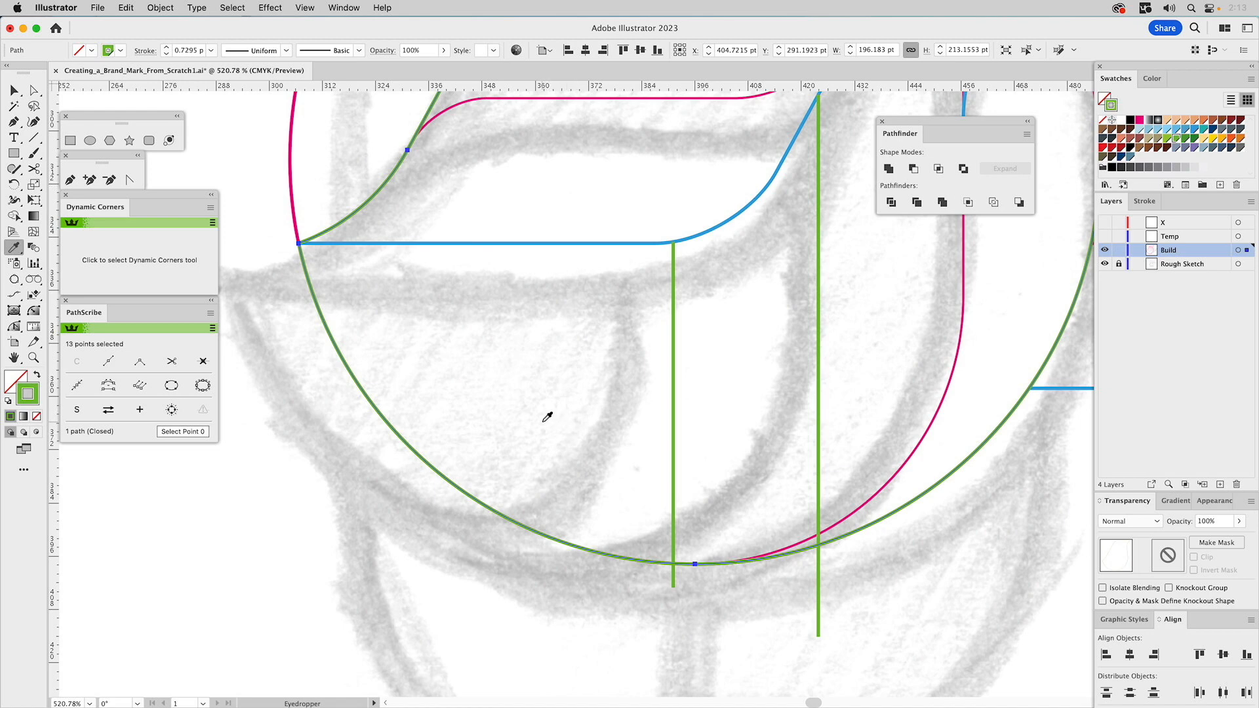
key(c)
click(427, 462)
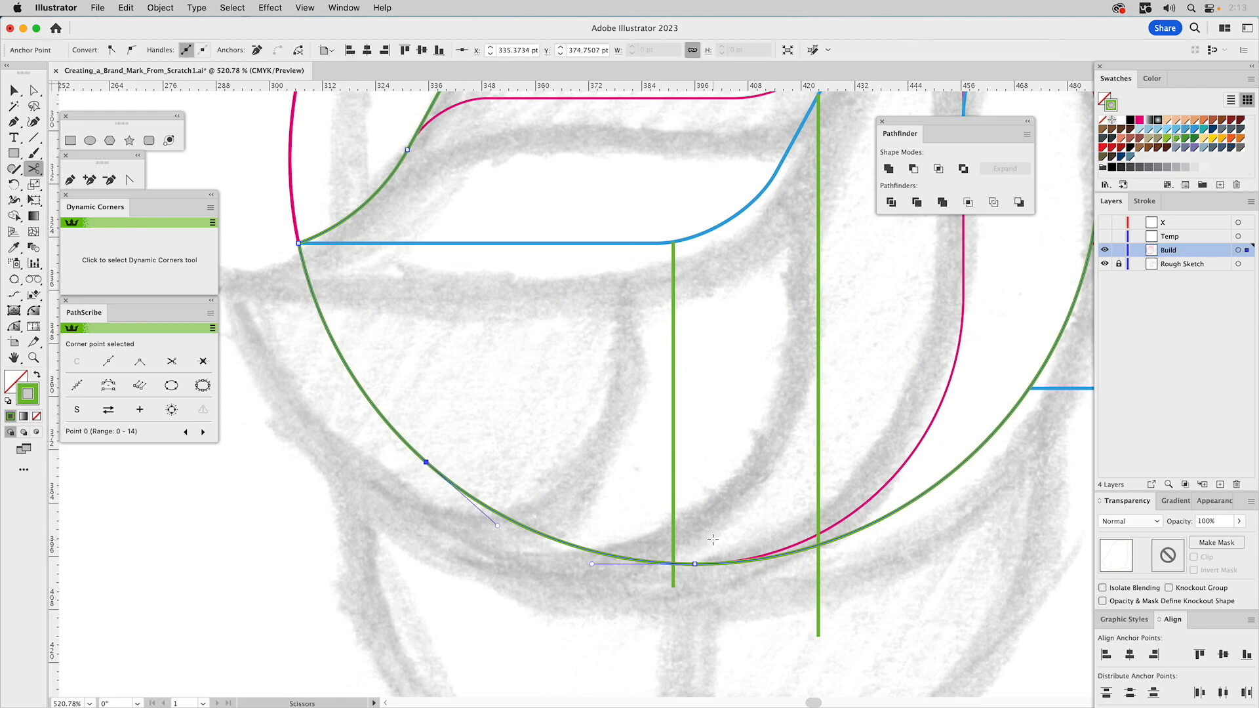
key(super+shift+a)
key(a)
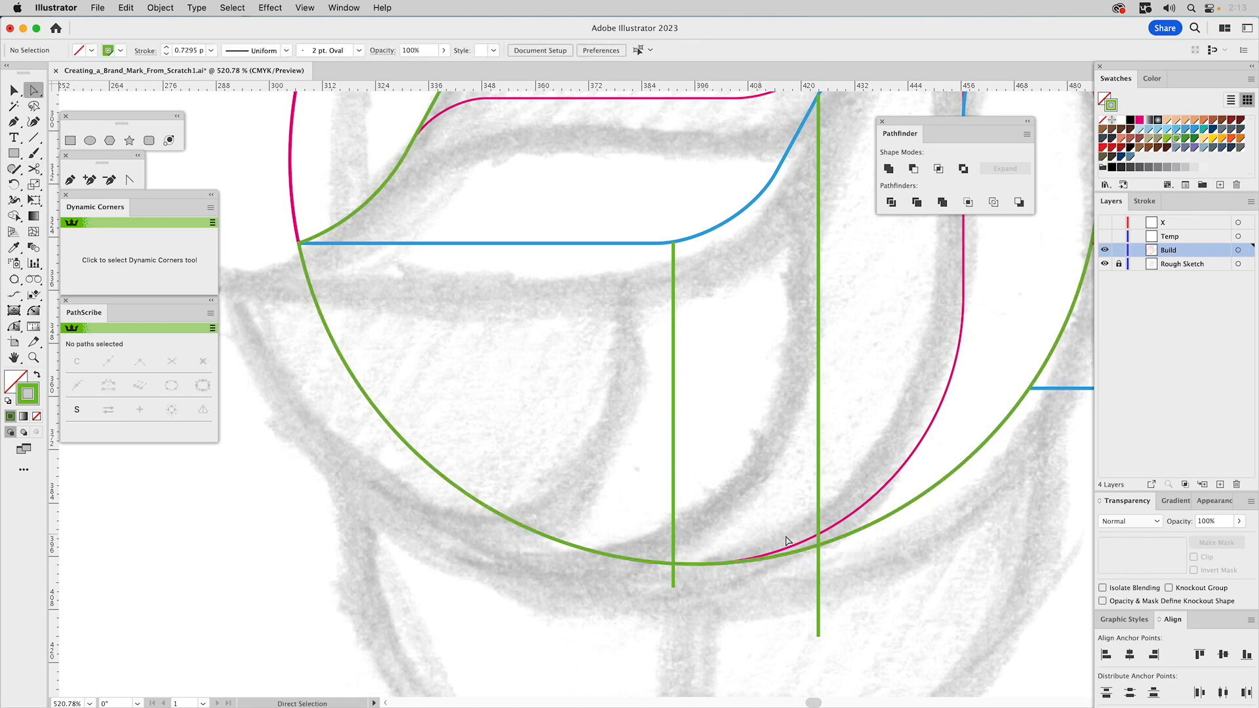
click(873, 530)
click(872, 534)
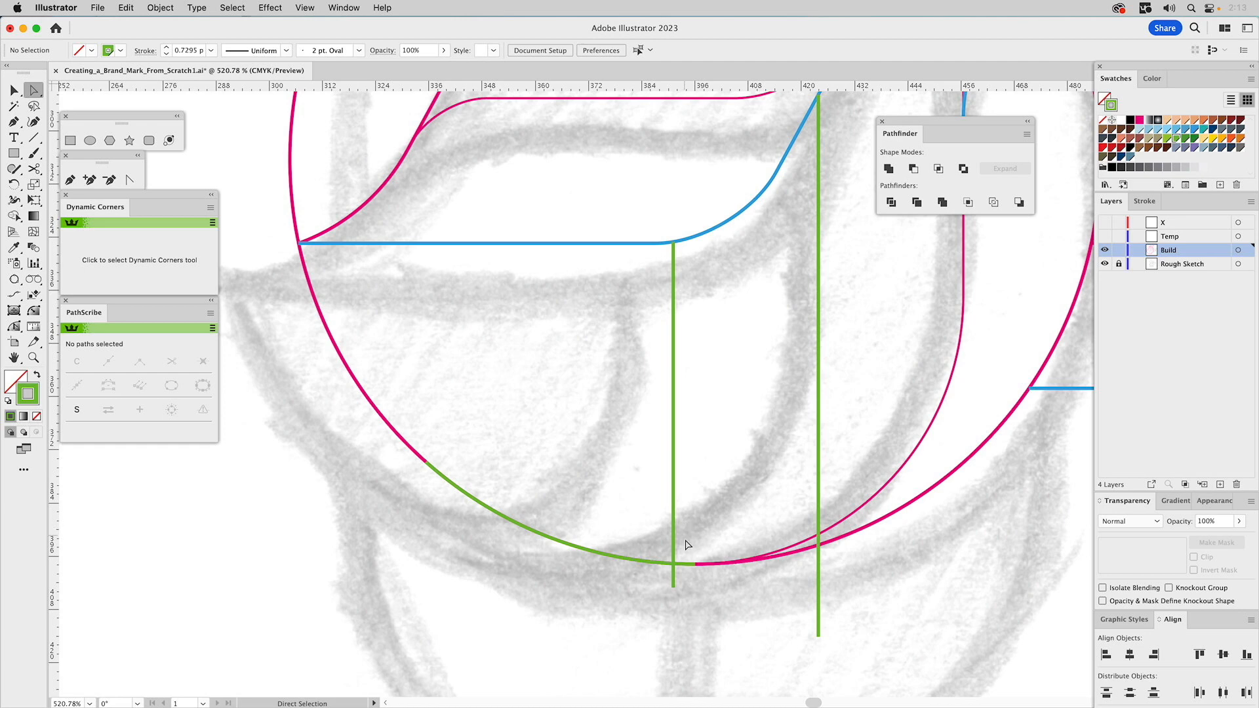
Connect the left vertical line and the green arc at both pairs of ends with straight segments to form one closed path.
key(v)
click(674, 355)
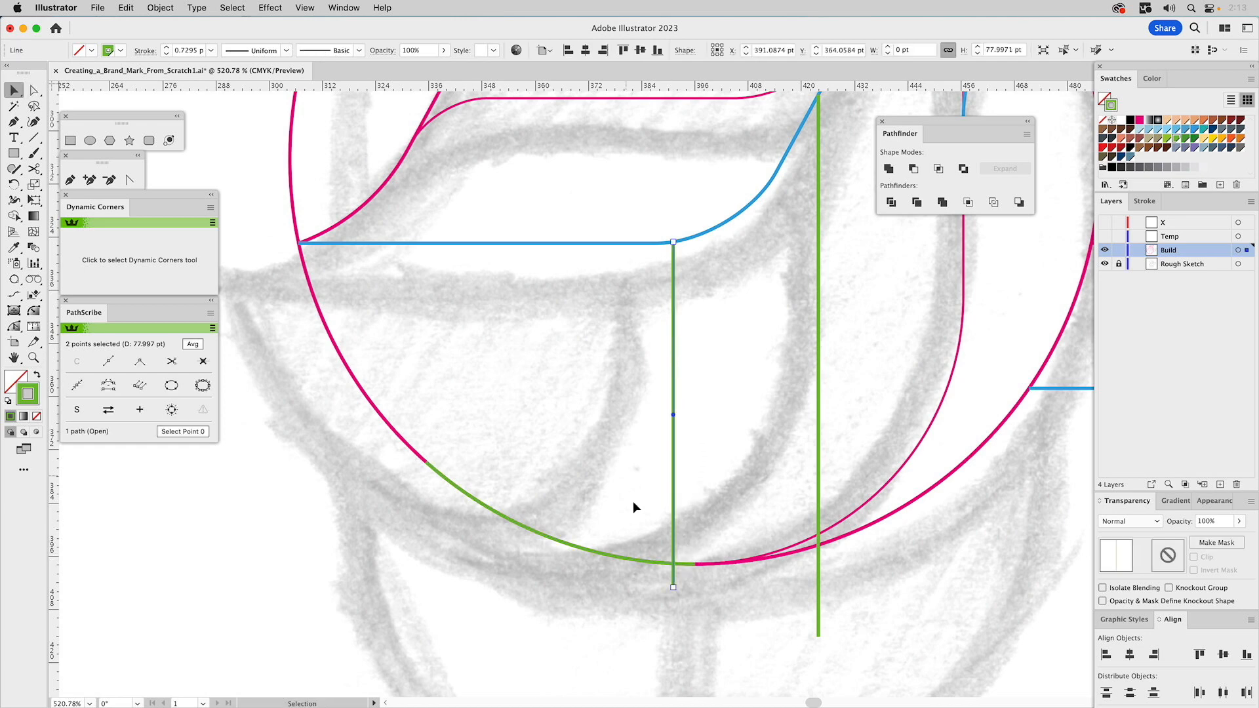
shift+click(564, 546)
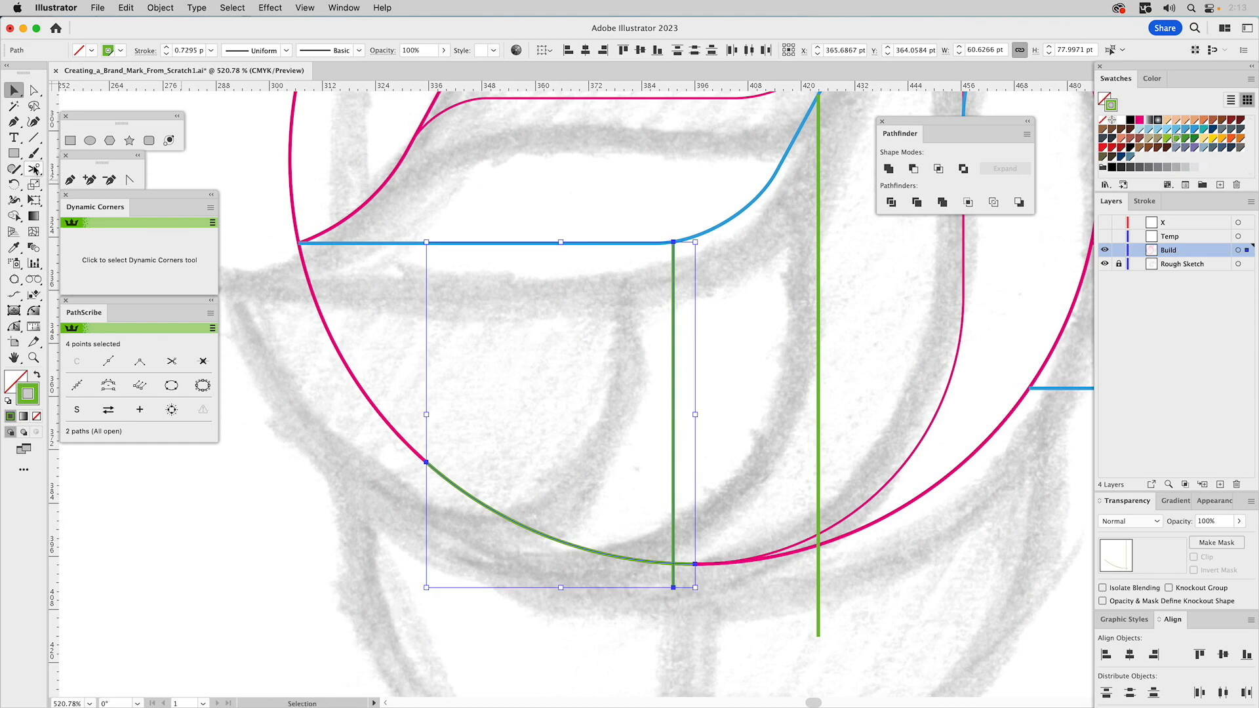
click(71, 180)
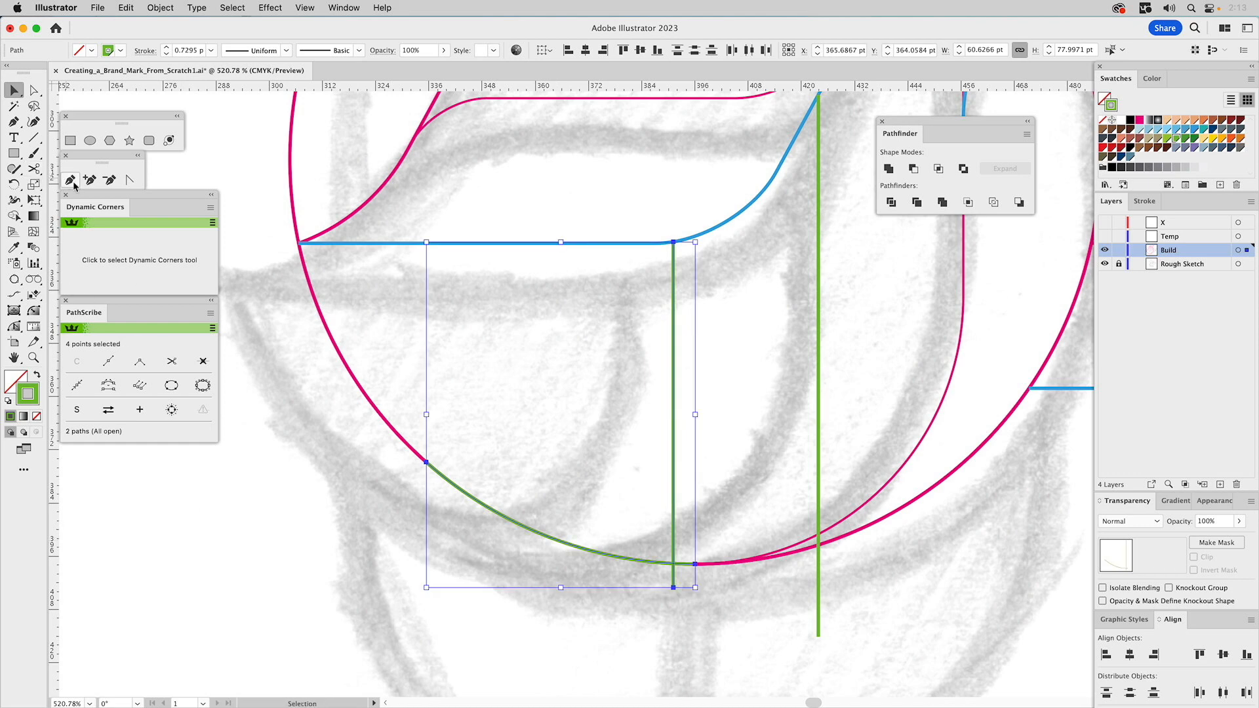
click(673, 588)
click(696, 564)
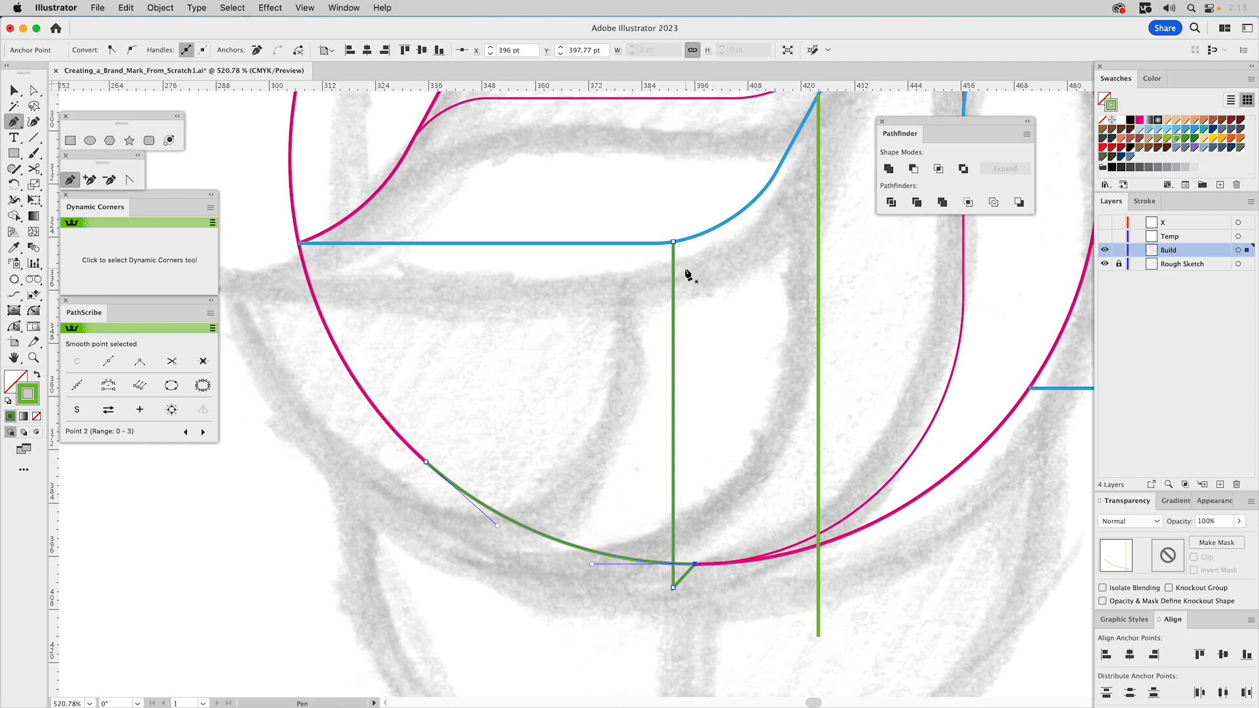
click(674, 244)
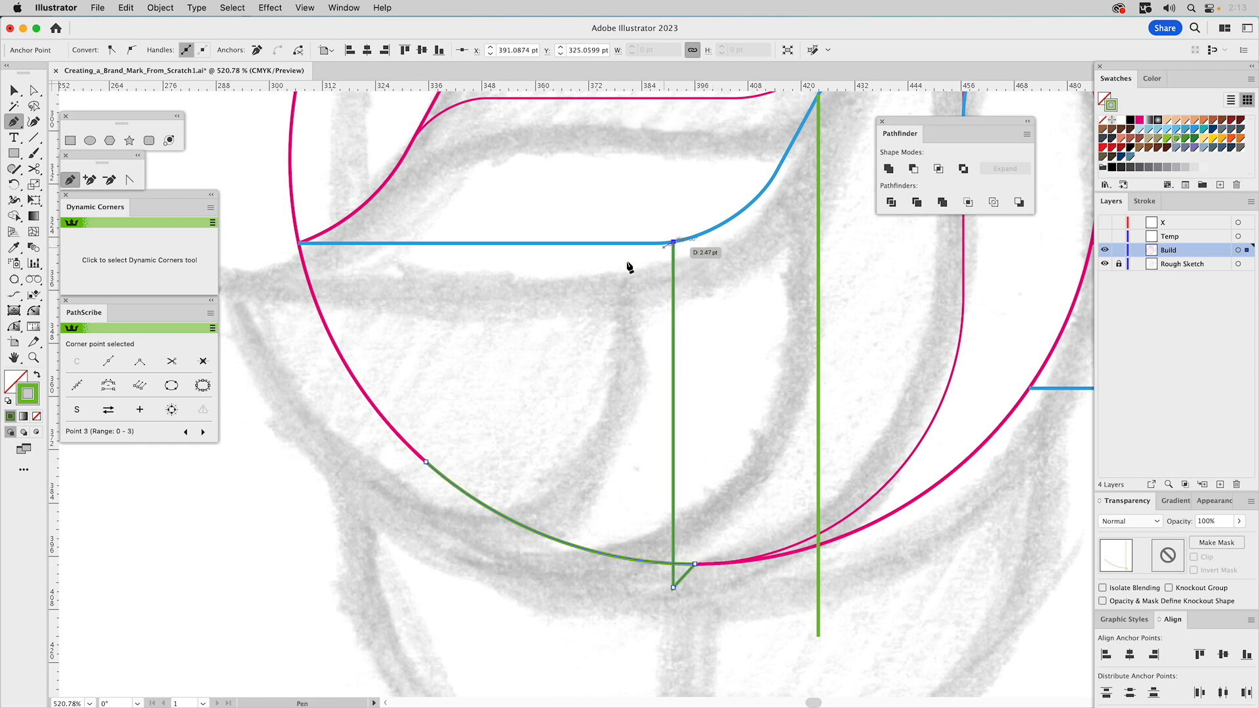
click(427, 463)
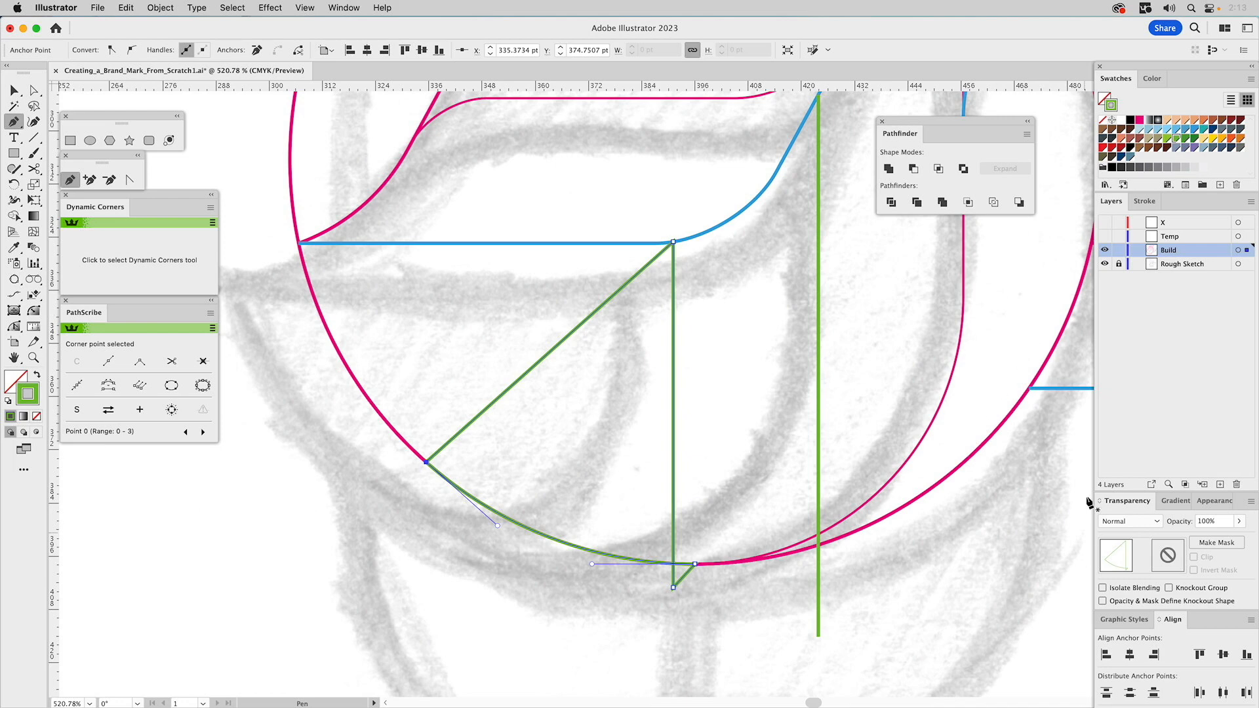
Split the closed shape where the vertical line crosses the arc, and delete the small triangle beyond the crossing.
key(a)
click(694, 591)
drag(694, 589, 655, 601)
key(Delete)
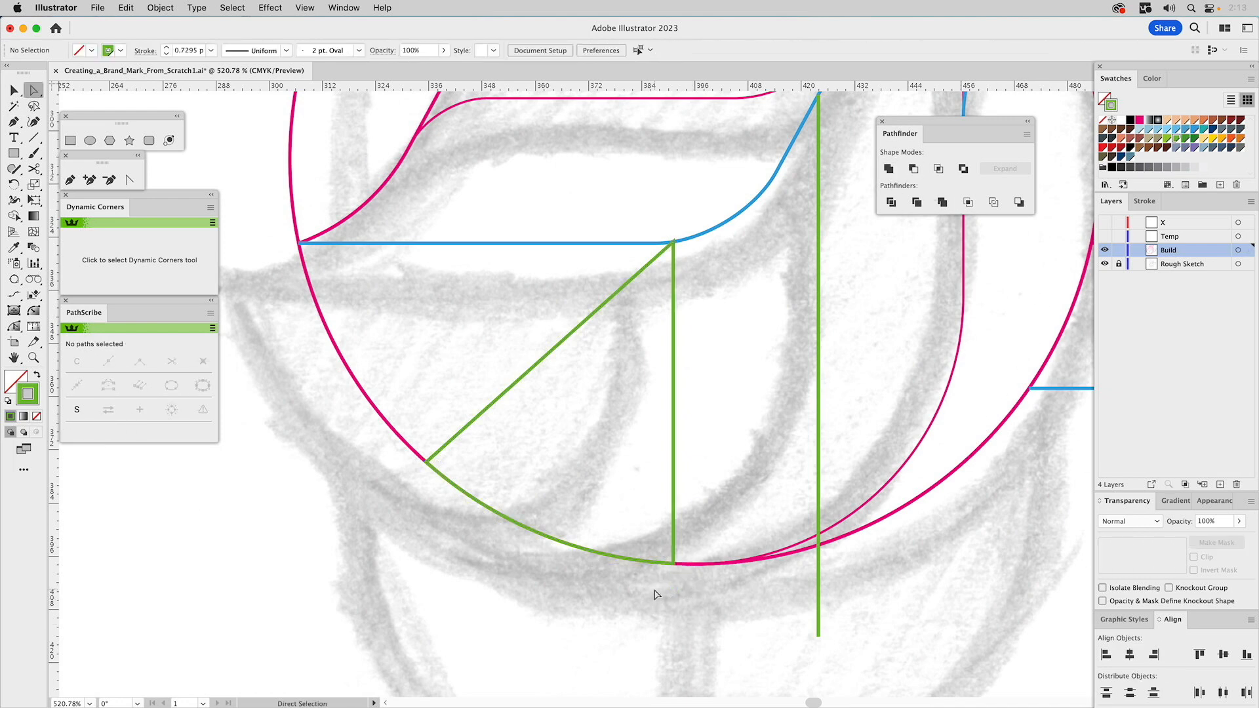
Cut the green shape at both ends of its diagonal segment and delete the diagonal, keeping the vertical line and arc.
click(557, 349)
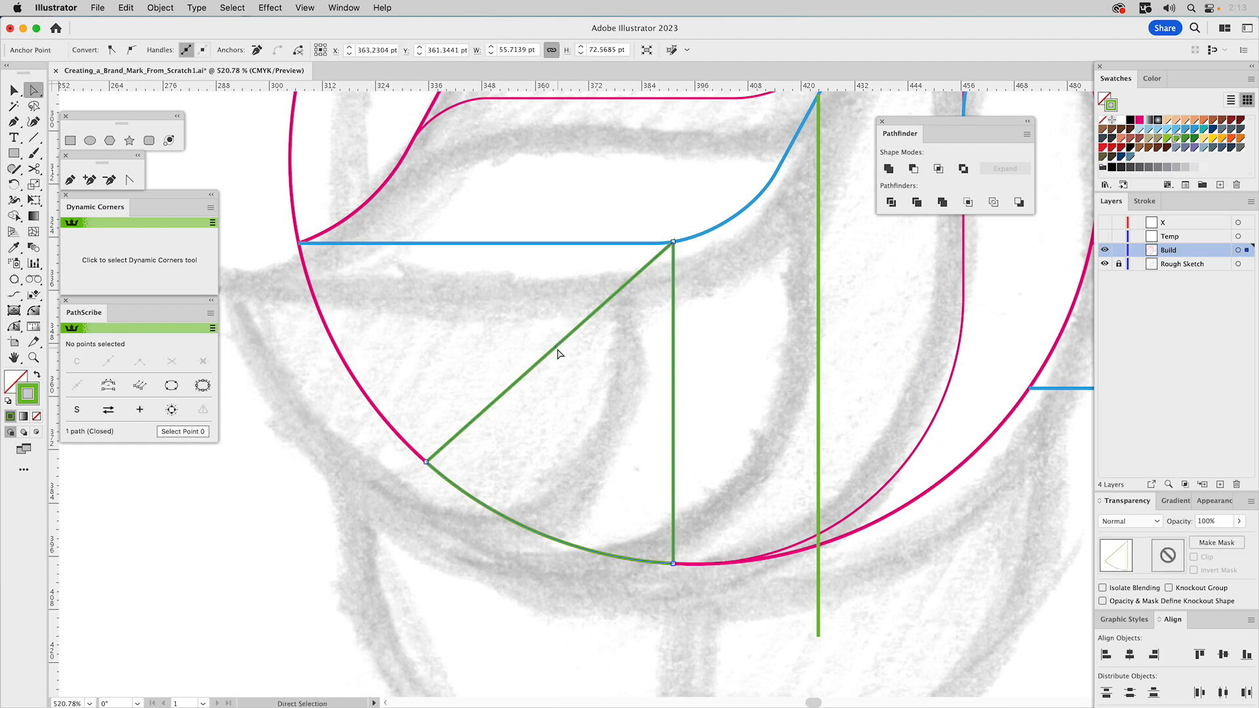
key(c)
click(426, 462)
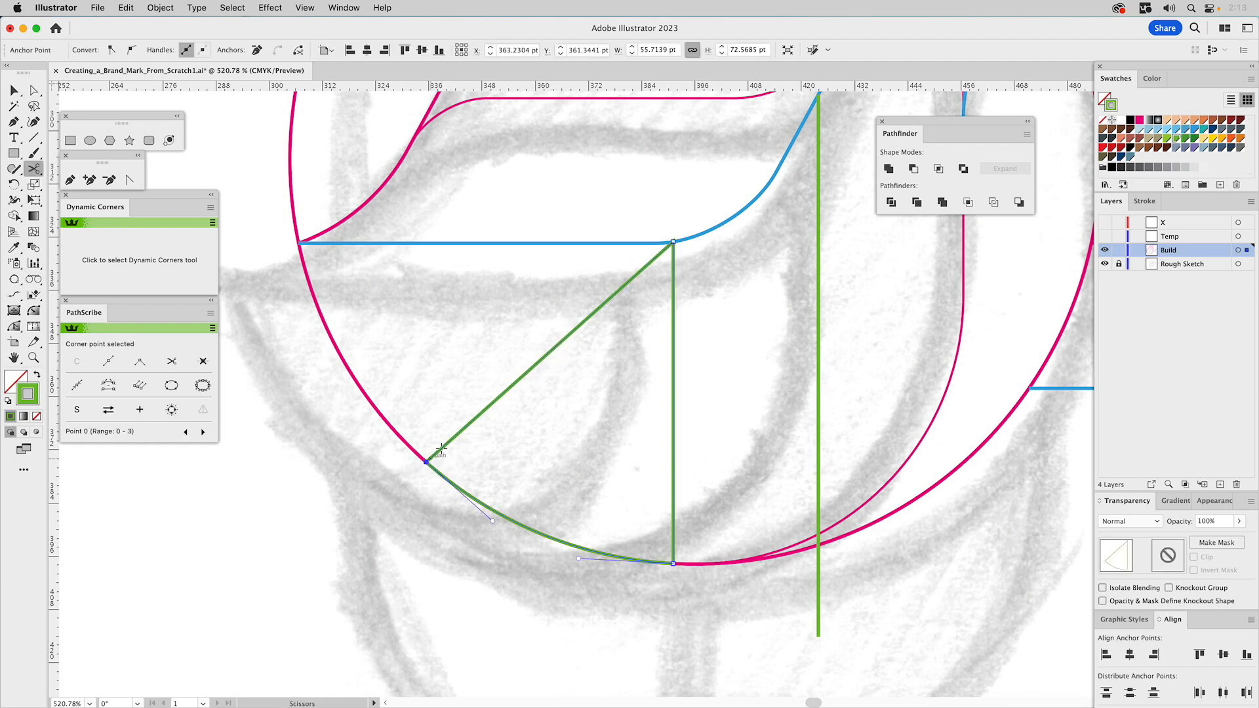
click(673, 241)
key(a)
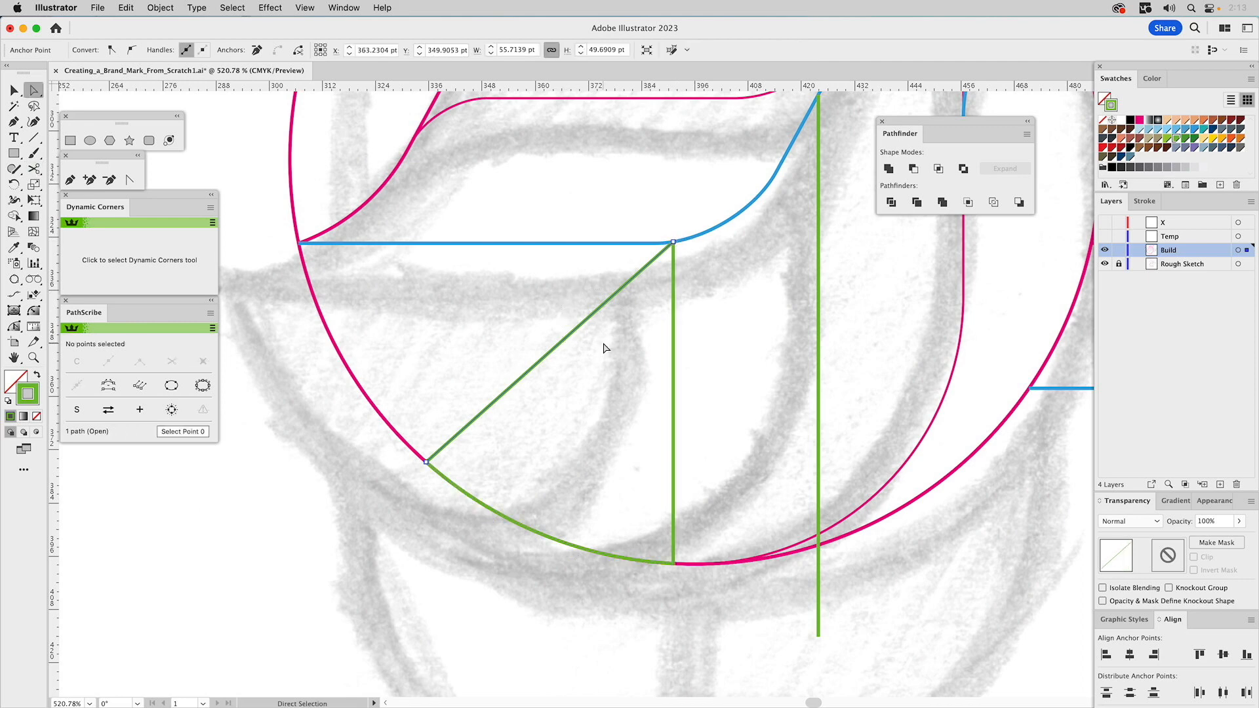
key(Delete)
click(603, 350)
key(v)
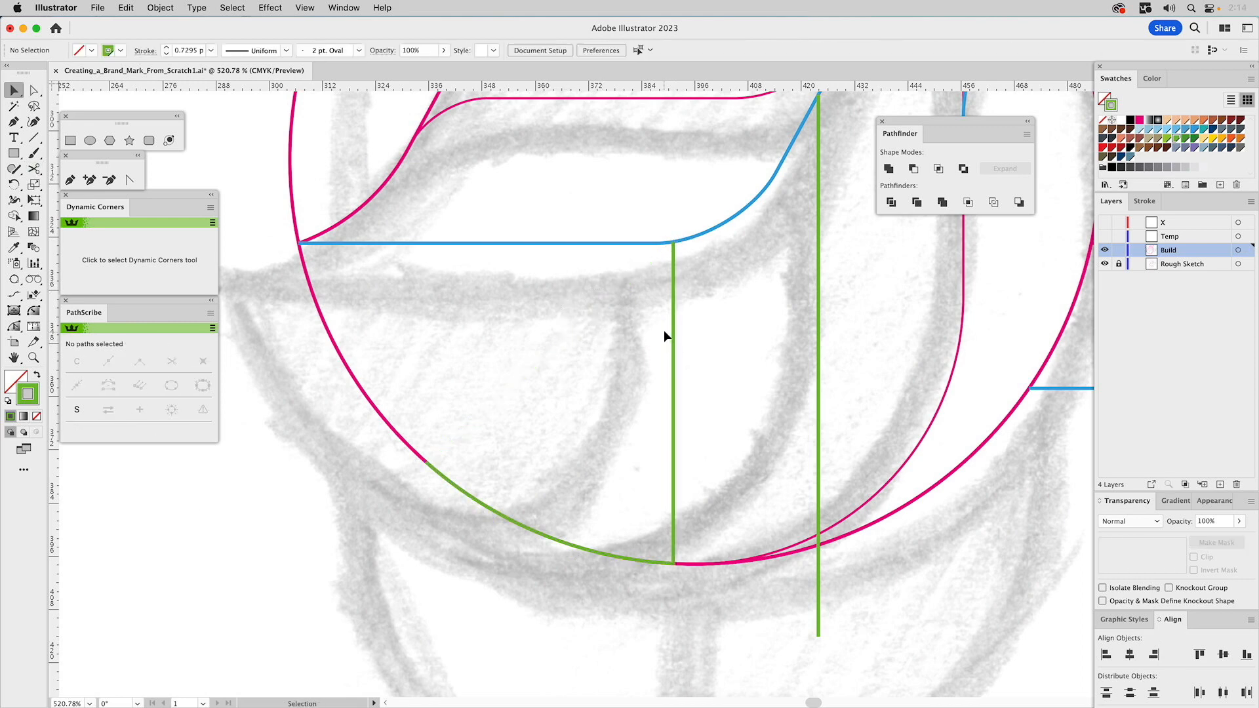
Round the corner between the green vertical line and arc with Dynamic Corners, using the Standard method and a 33.483 pt radius.
drag(677, 321, 605, 377)
key(ctrl+z)
key(a)
key(v)
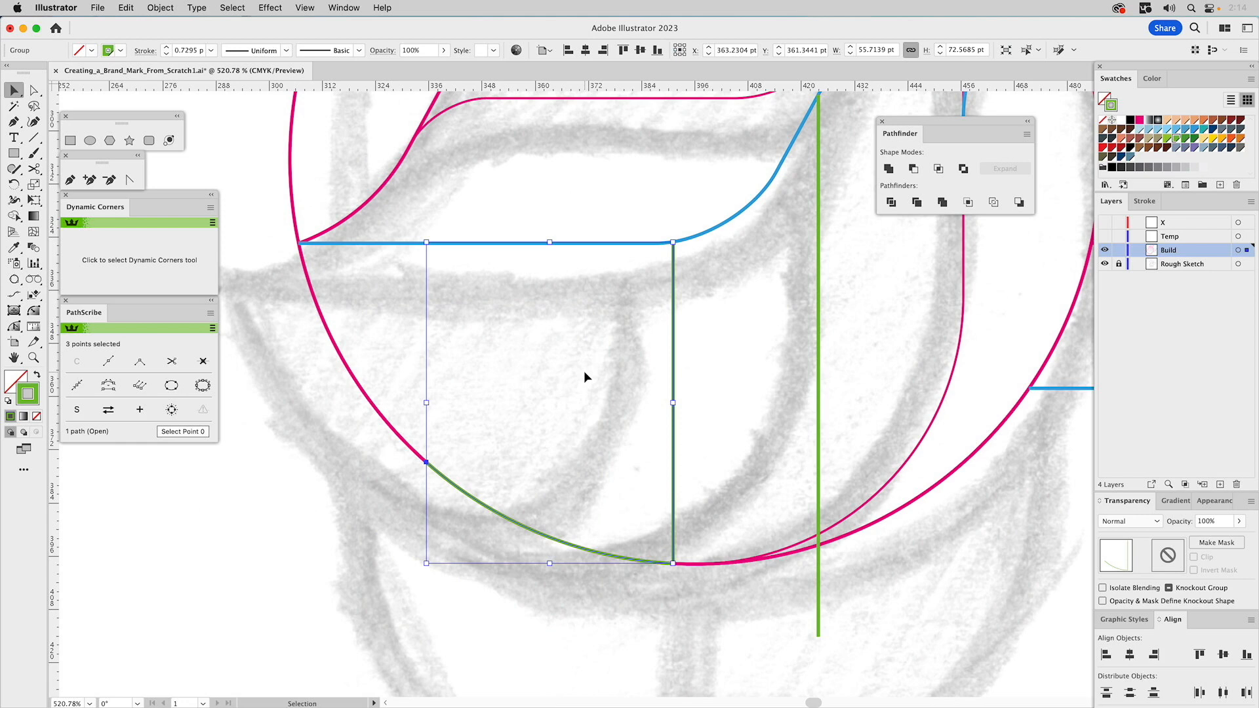
click(34, 312)
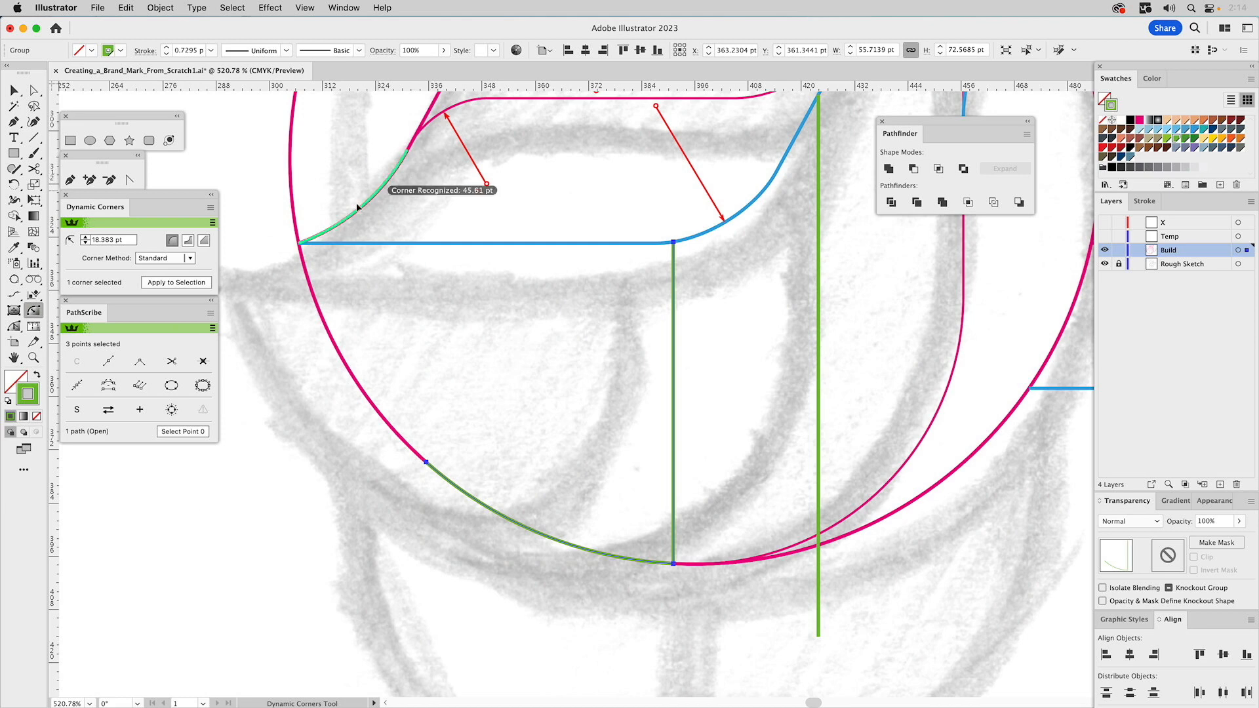
click(190, 258)
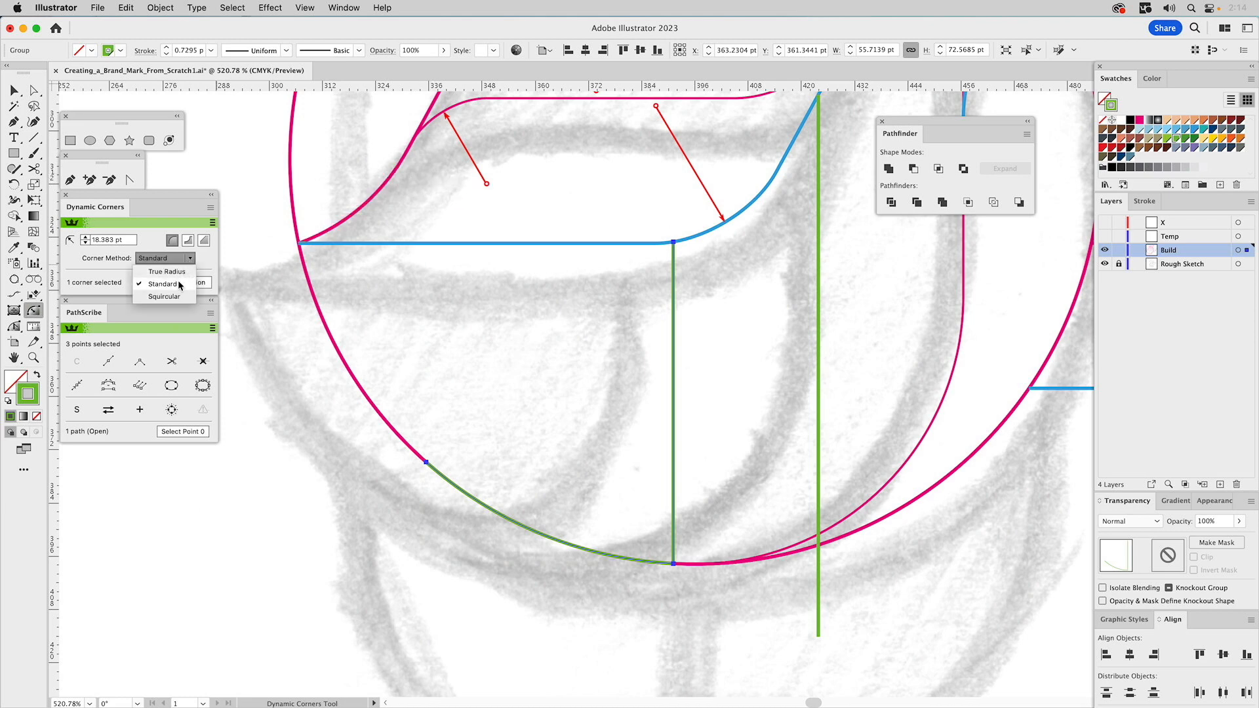
click(179, 284)
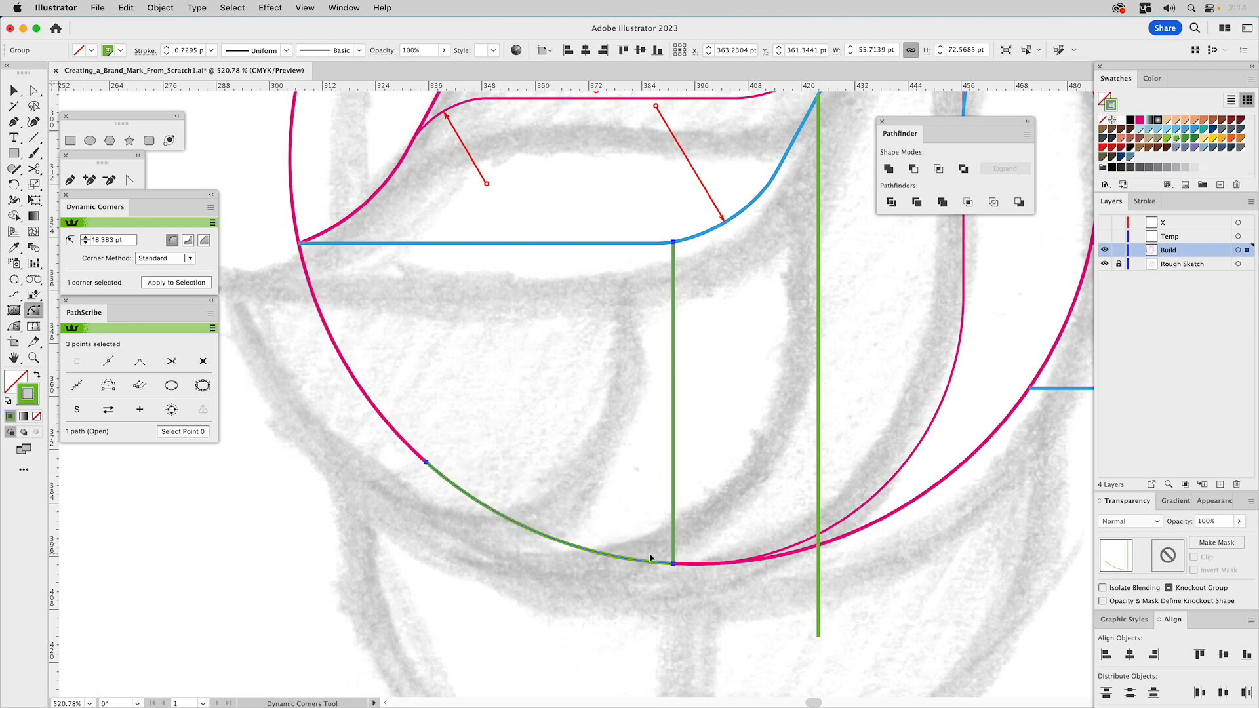
mouse_move(675, 564)
drag(675, 565, 510, 269)
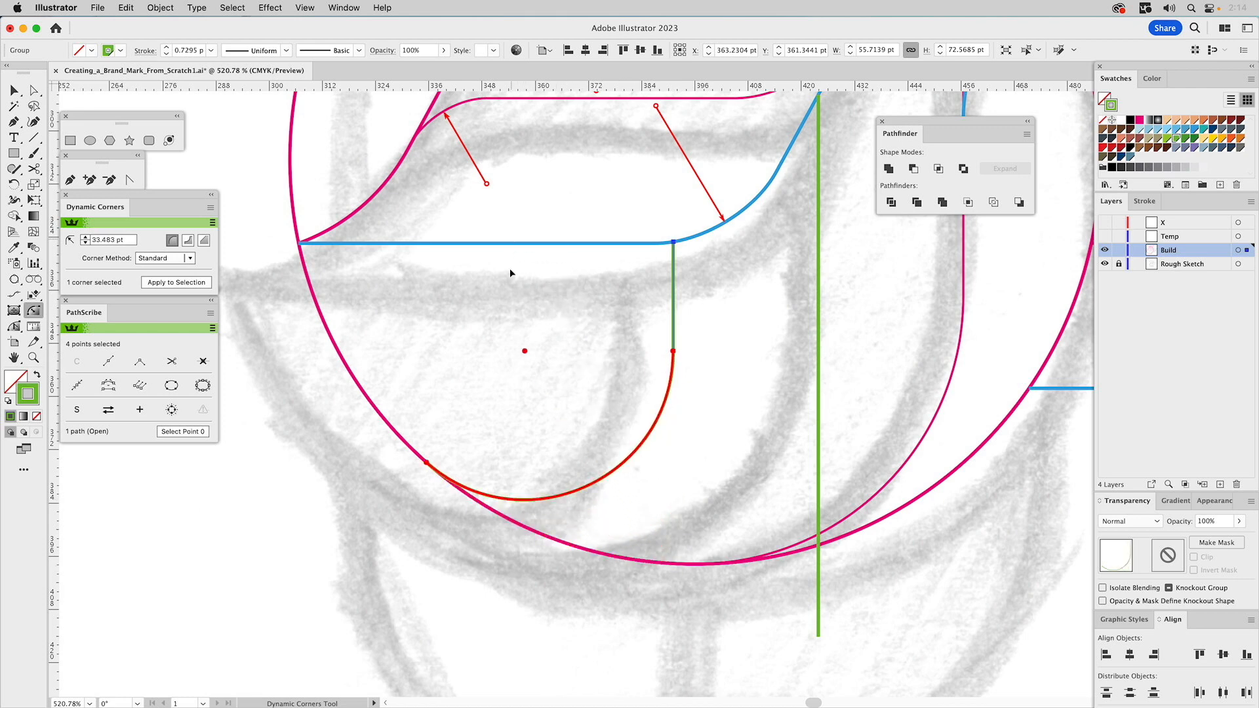
click(536, 353)
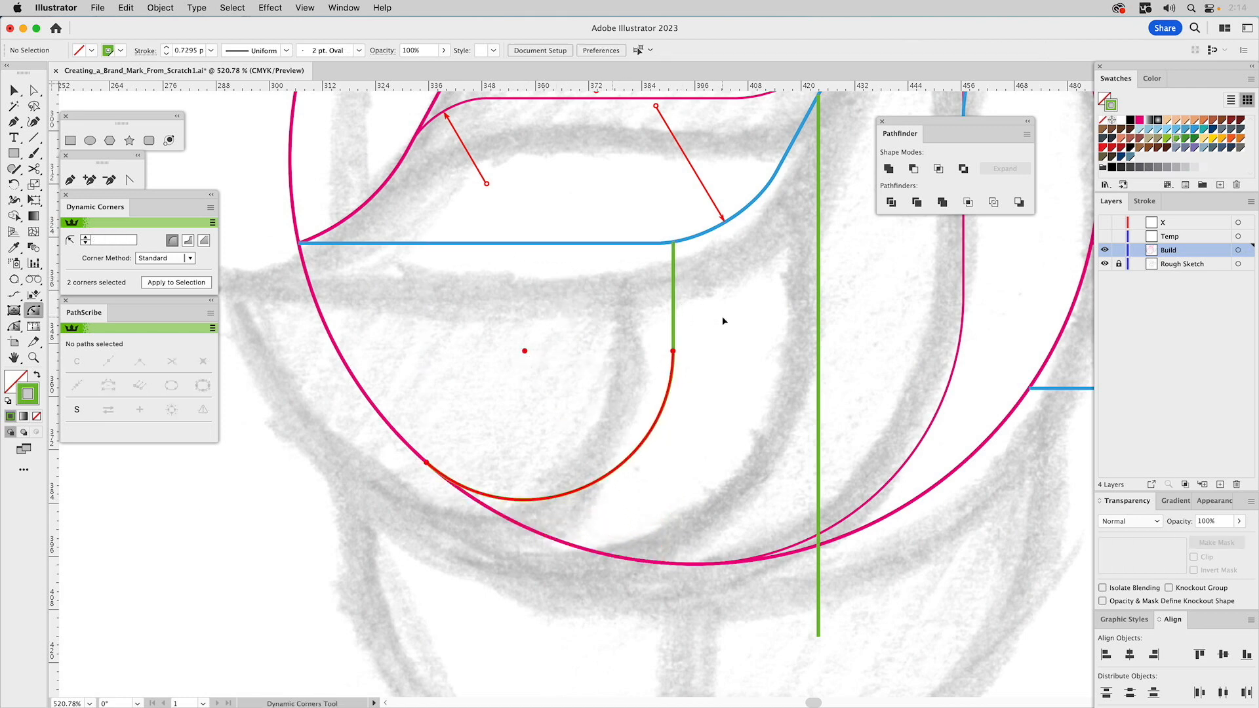
key(v)
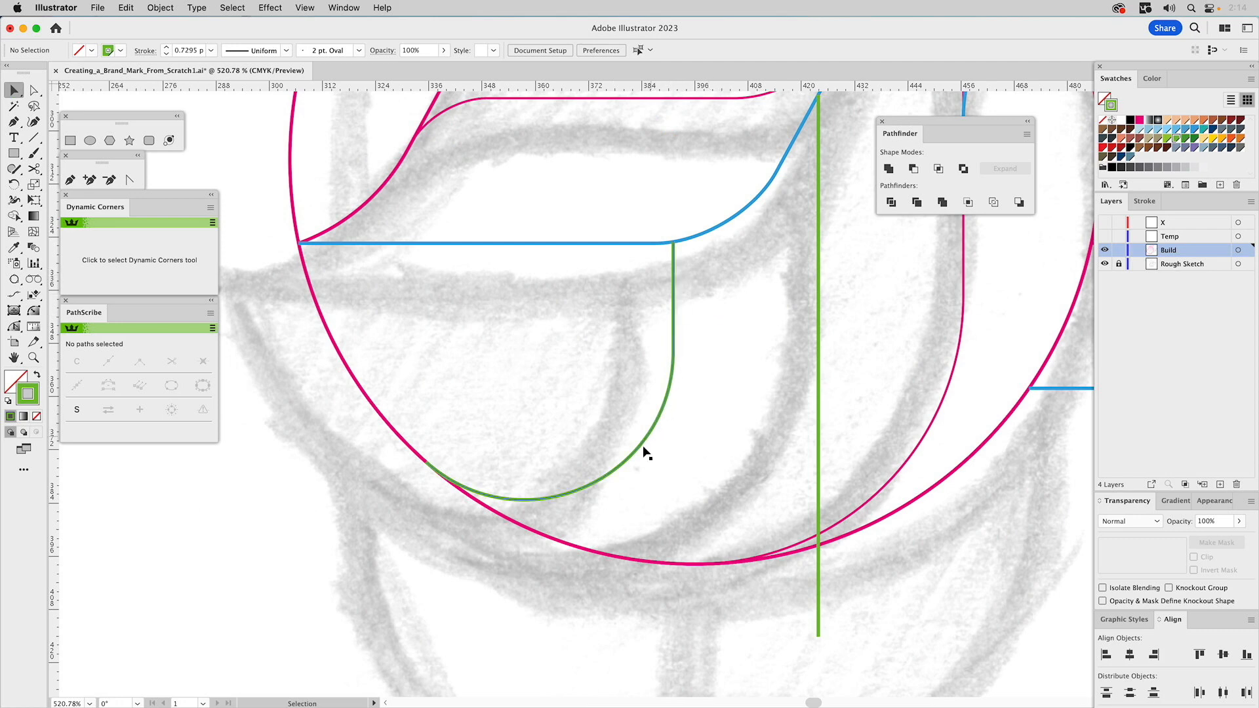
drag(675, 422, 463, 413)
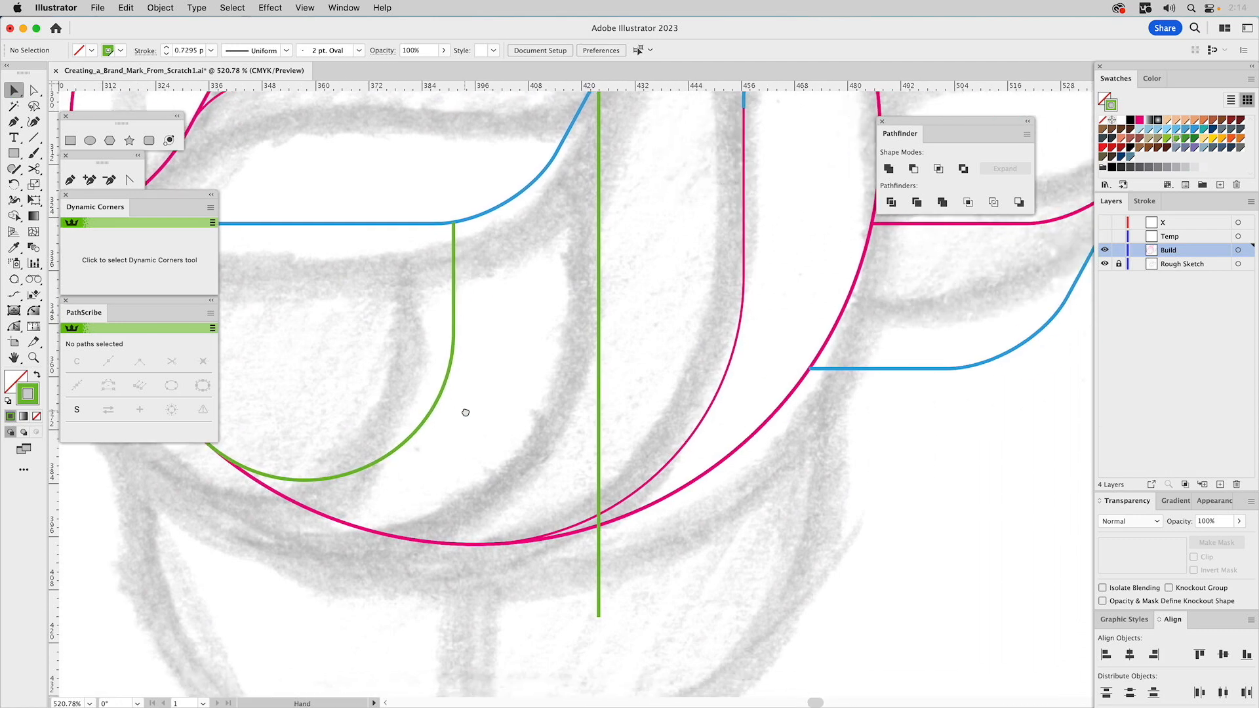
drag(498, 514, 618, 477)
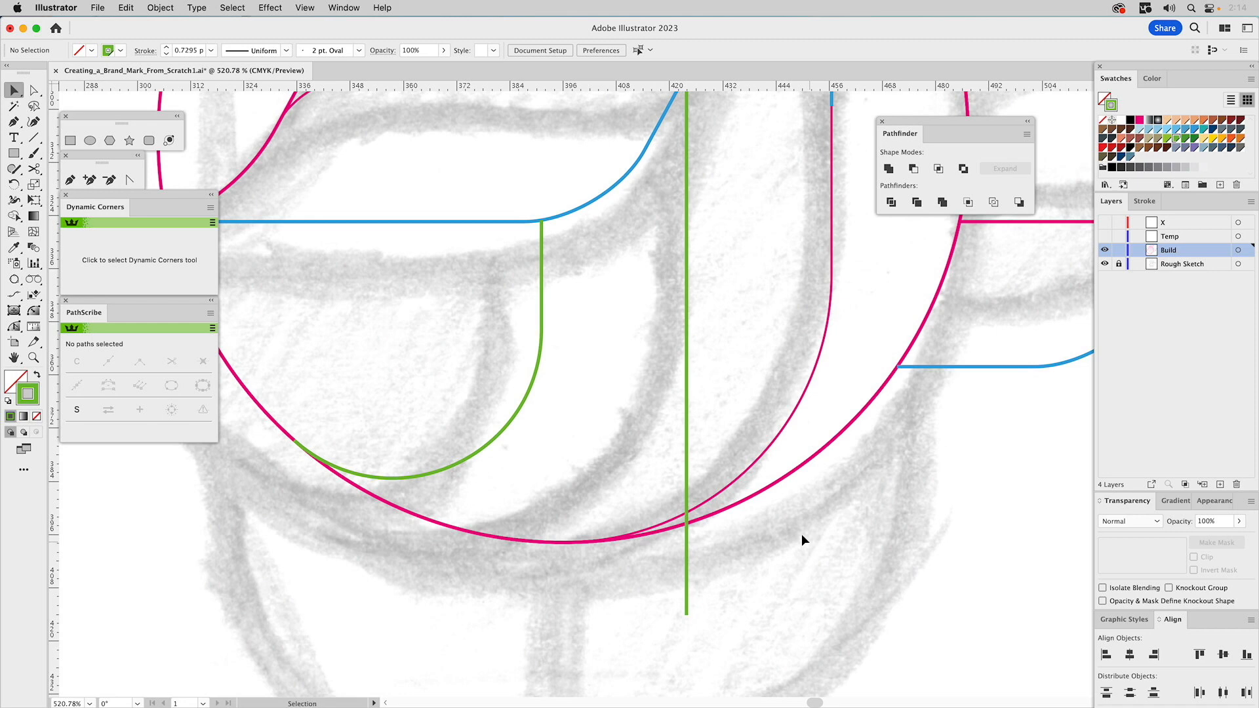
click(754, 500)
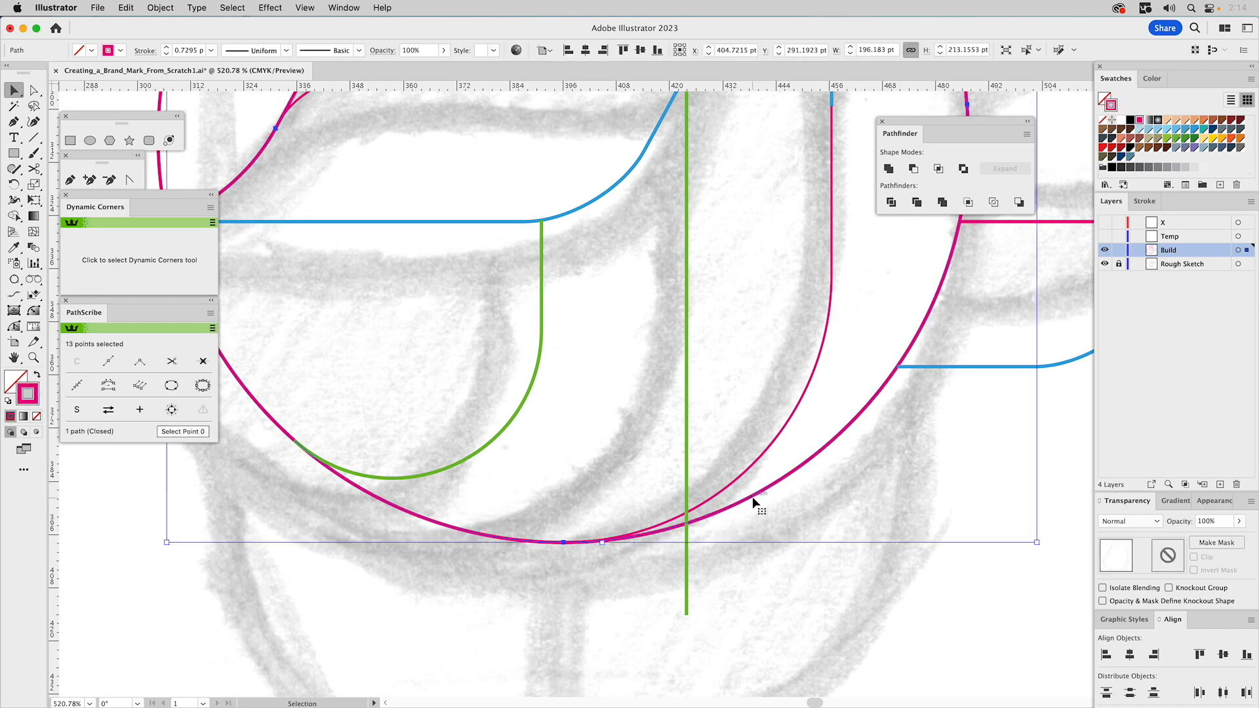
drag(556, 402, 649, 410)
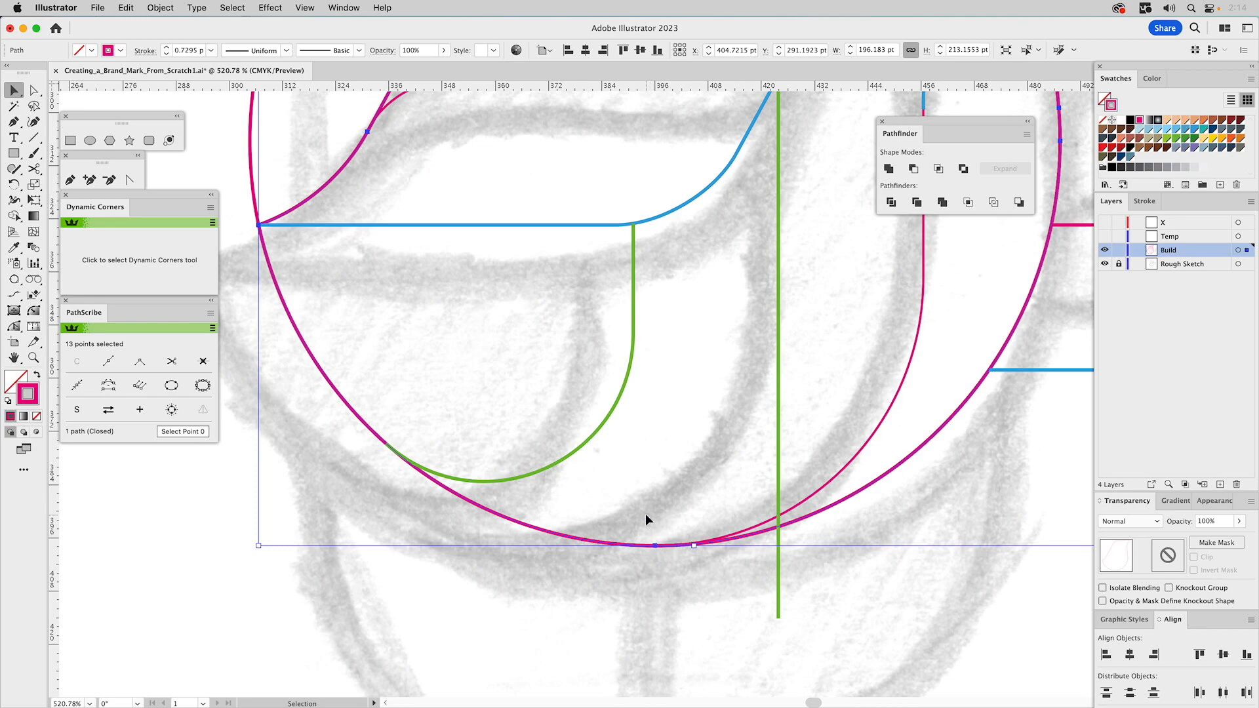
click(498, 339)
Match the large circle's stroke to the green rounded path, and rotate the circle counterclockwise until its leftmost anchor sits farther down the lower-left curve.
click(251, 150)
drag(362, 164, 427, 276)
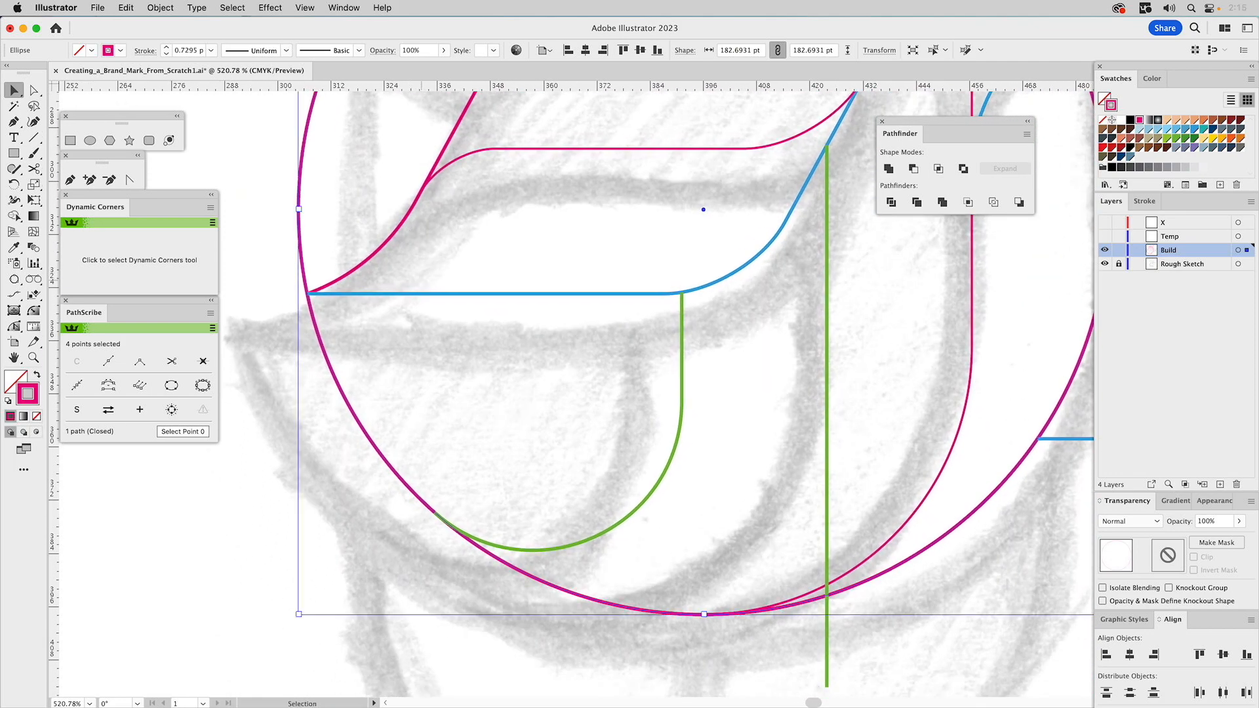
key(i)
click(684, 413)
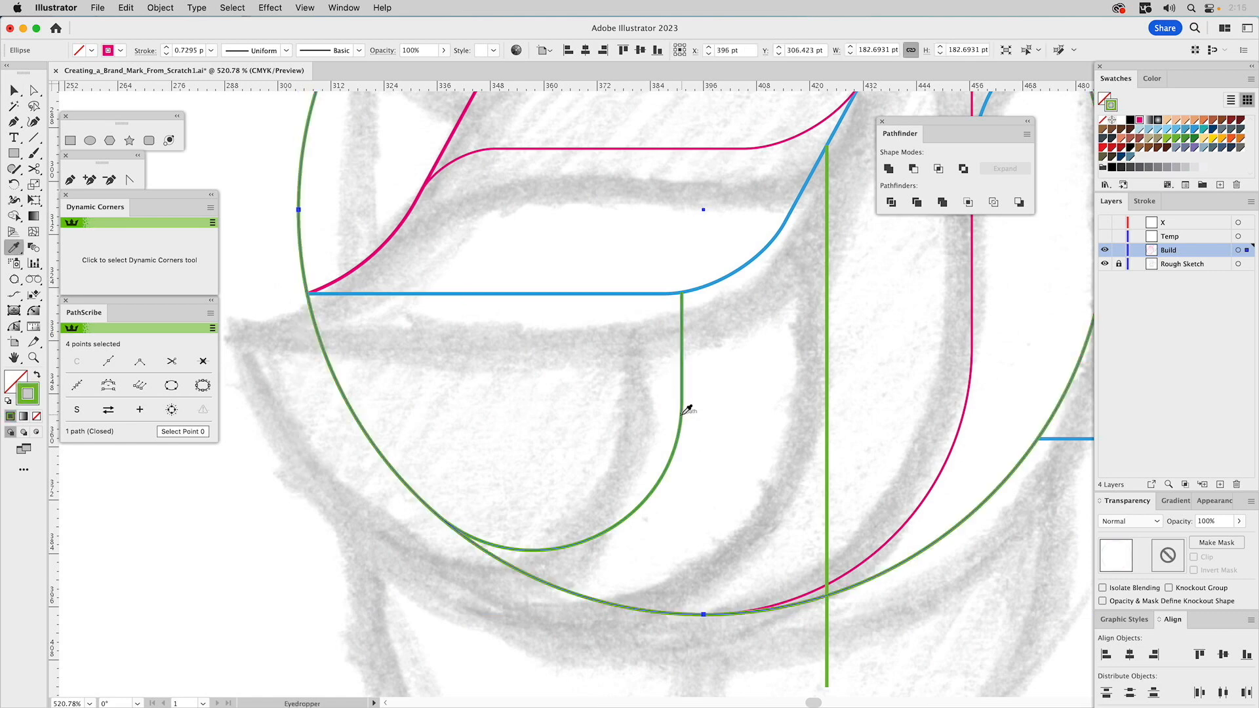
key(v)
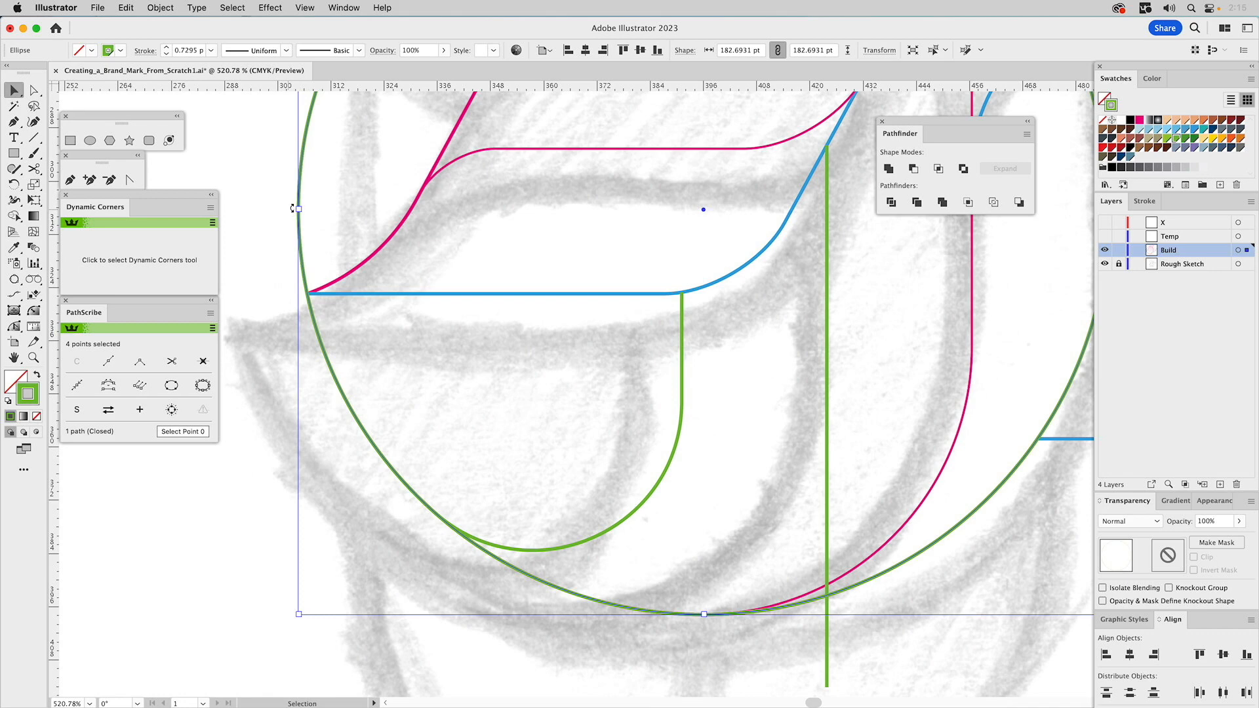
drag(293, 209, 329, 399)
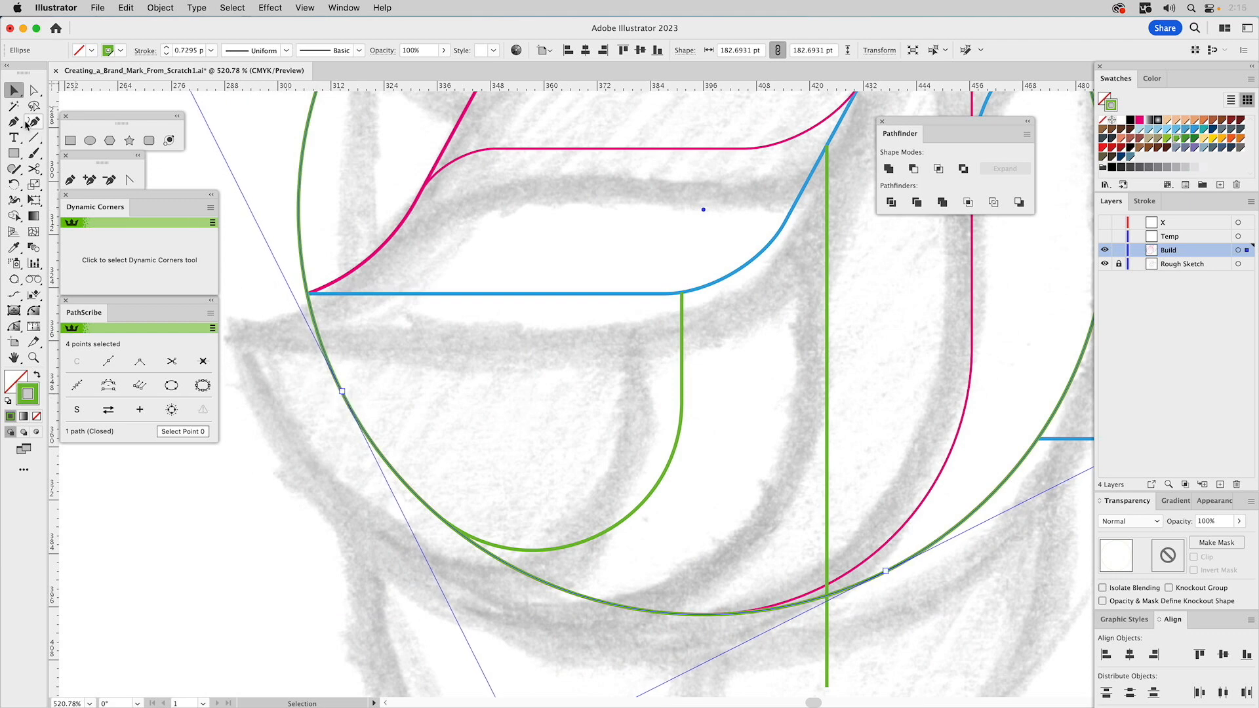
Cut the green circle on its lower-left curve and just right of the long vertical line, and delete all but the bottom arc.
click(34, 169)
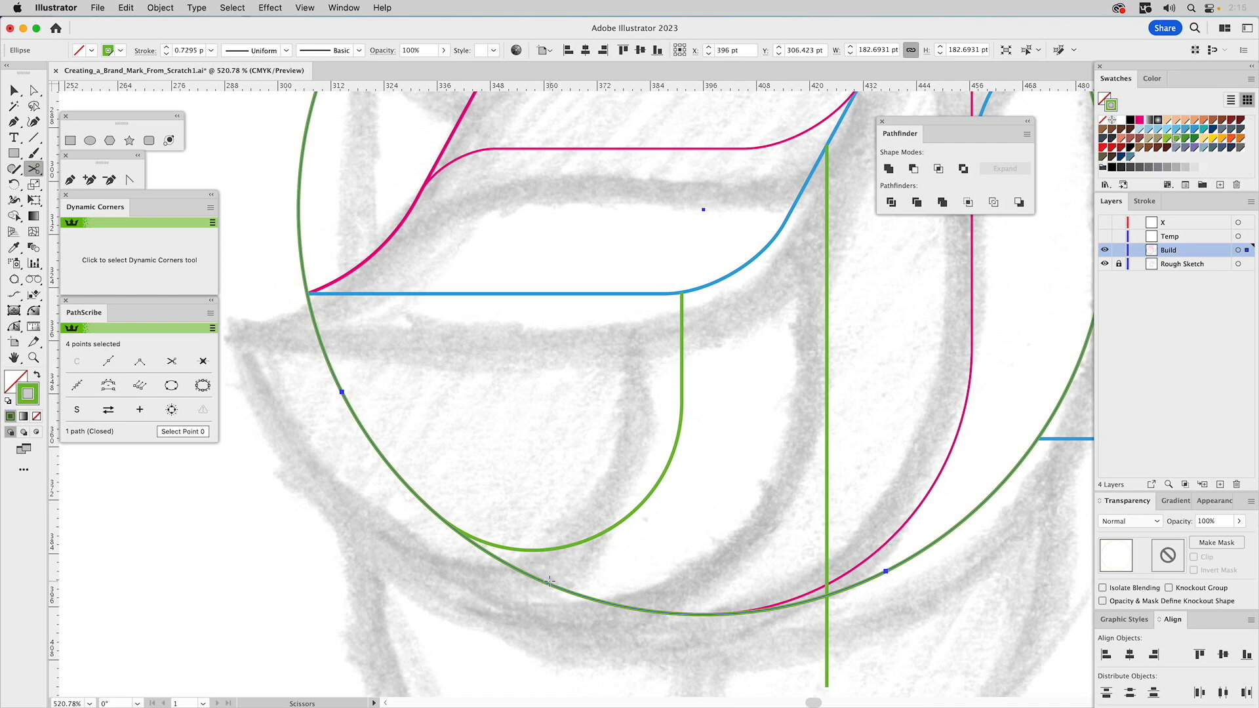
click(530, 575)
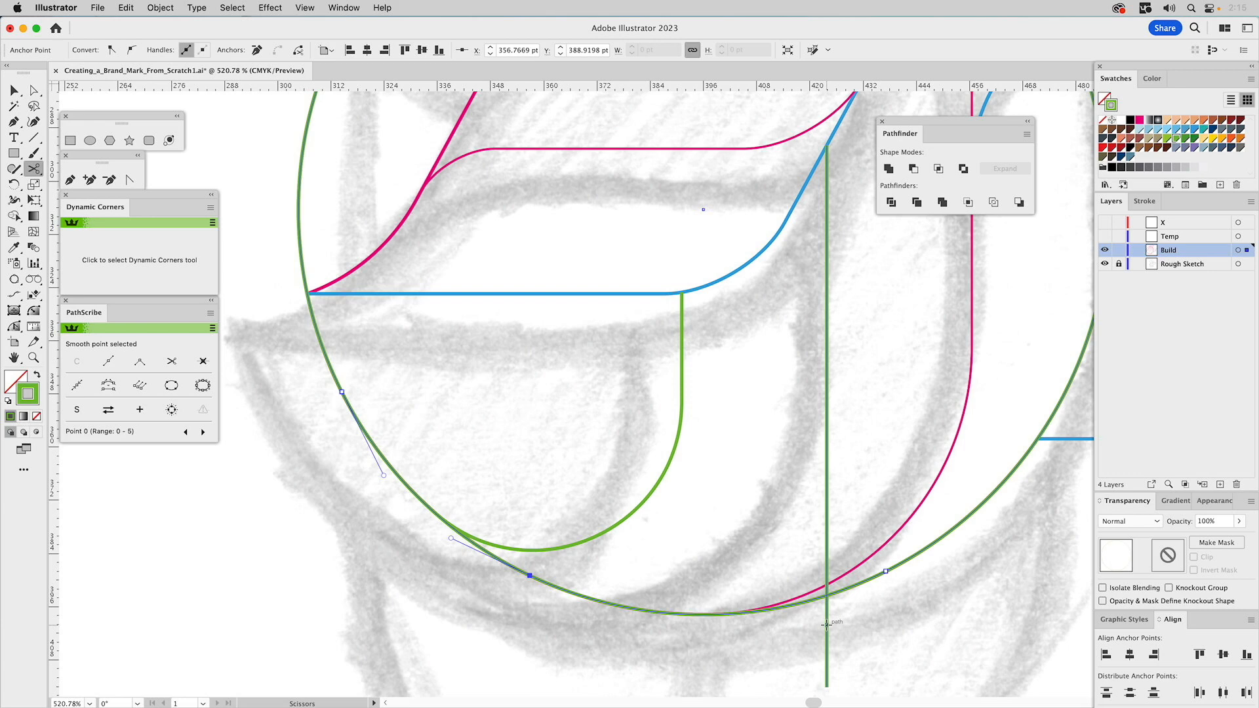
click(865, 582)
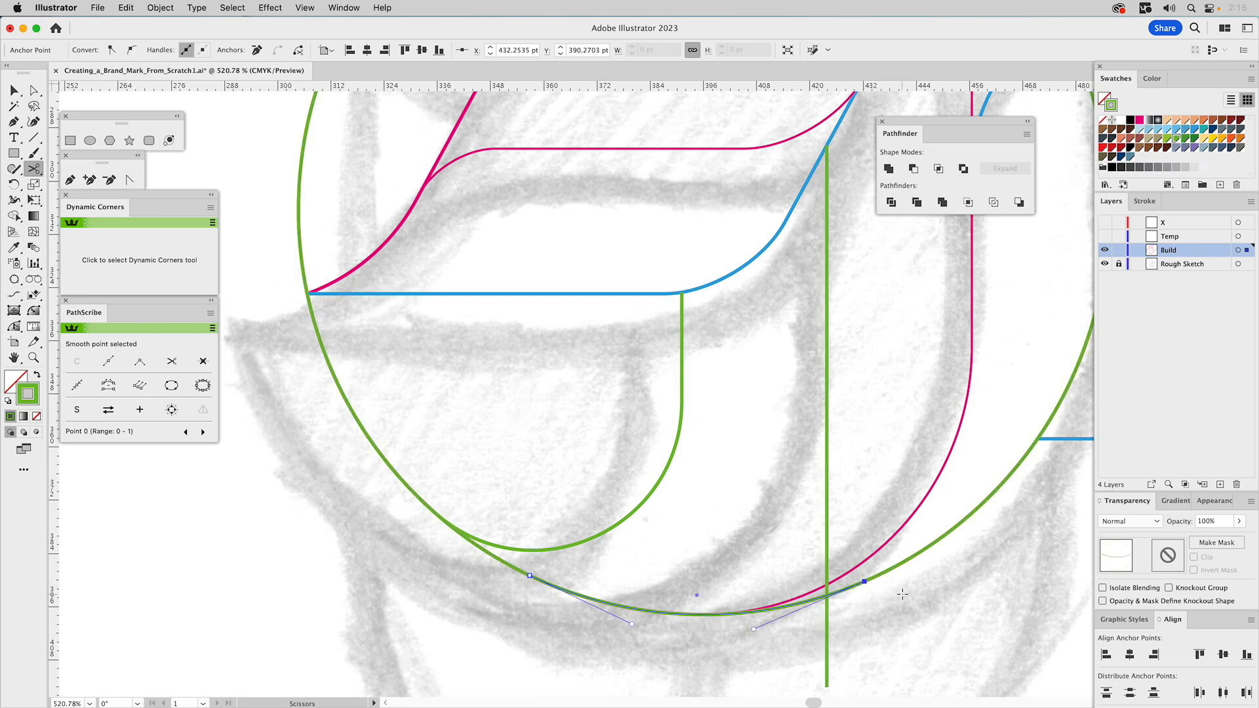
key(v)
click(923, 552)
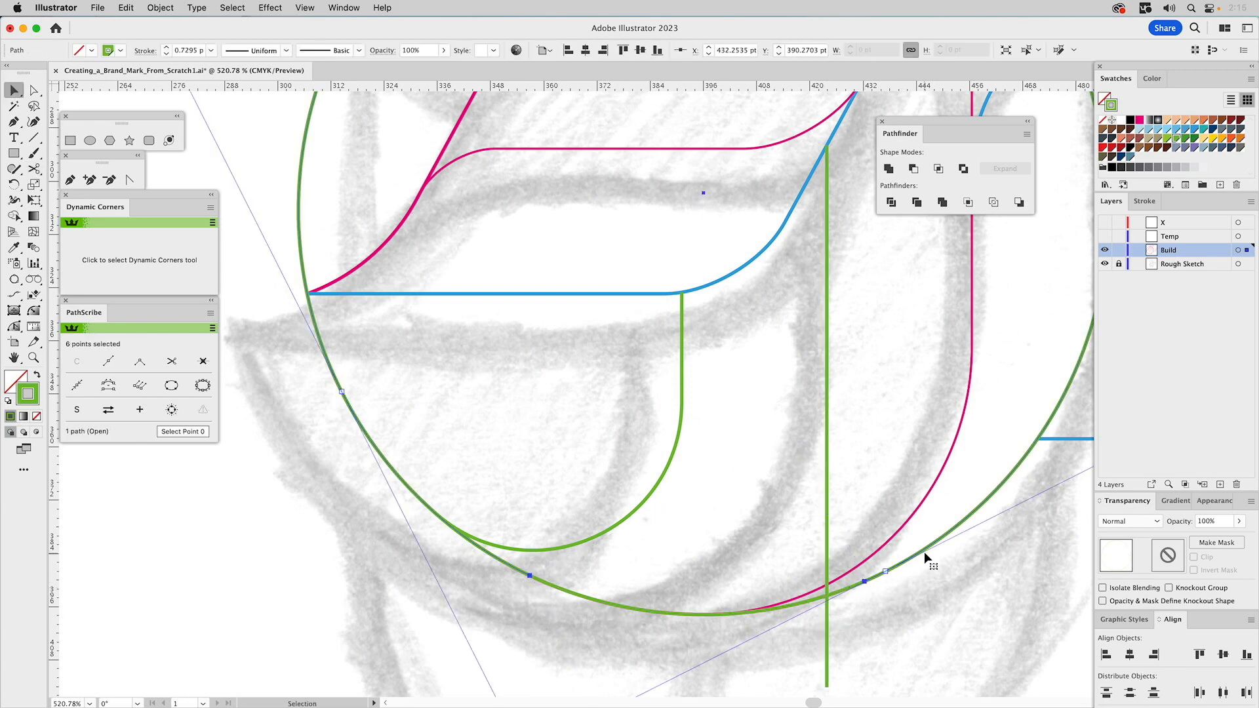
key(Delete)
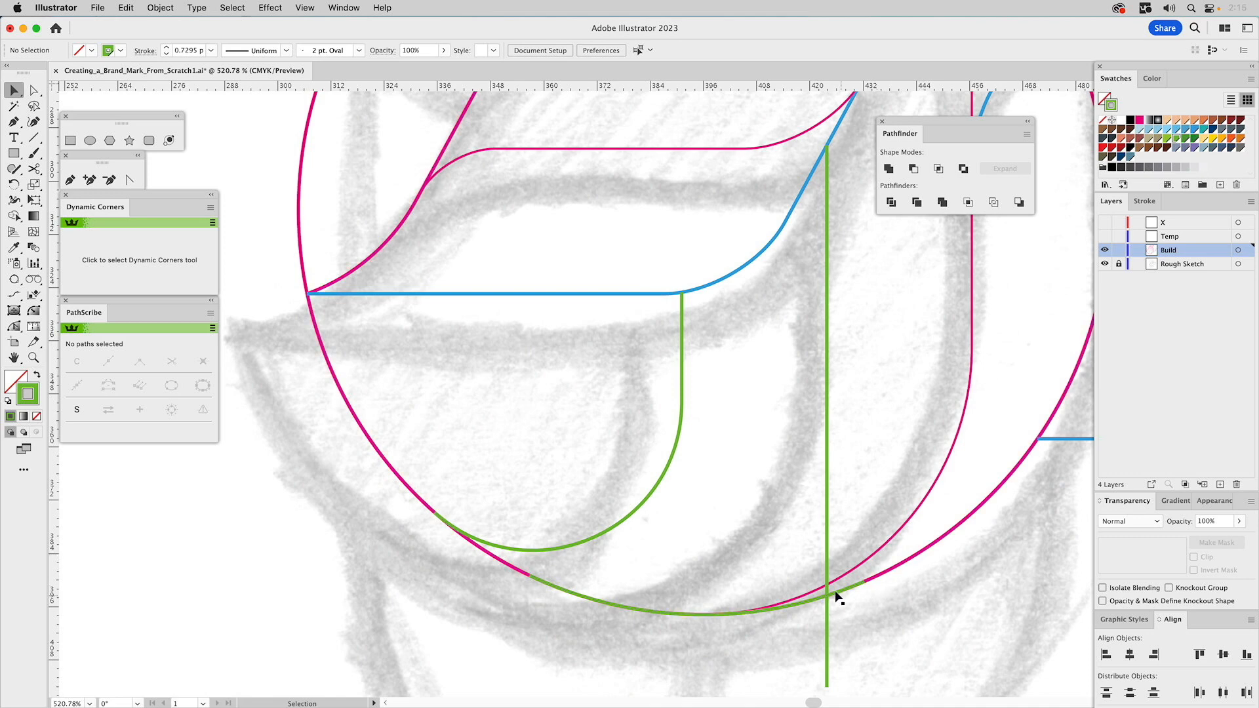
Join the bottom arc and long vertical line into a closed green shape with the Pen tool, and remove the small triangle beyond their crossing.
click(70, 179)
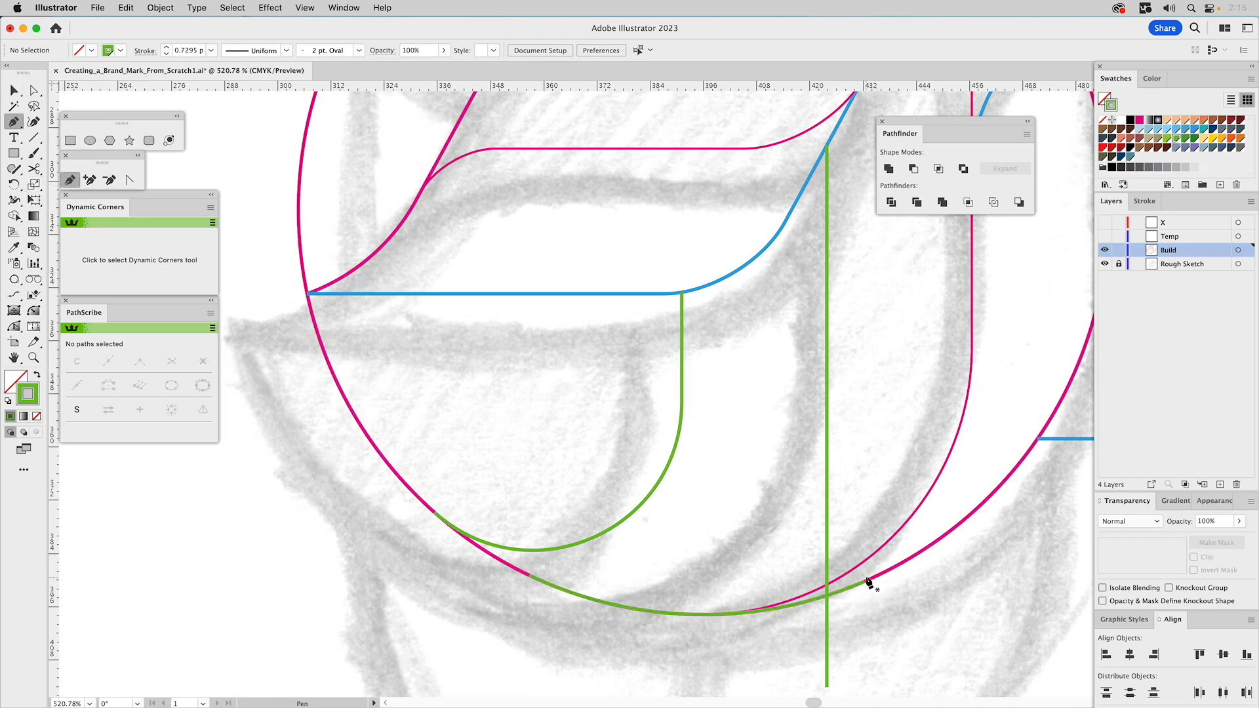
click(865, 581)
click(827, 687)
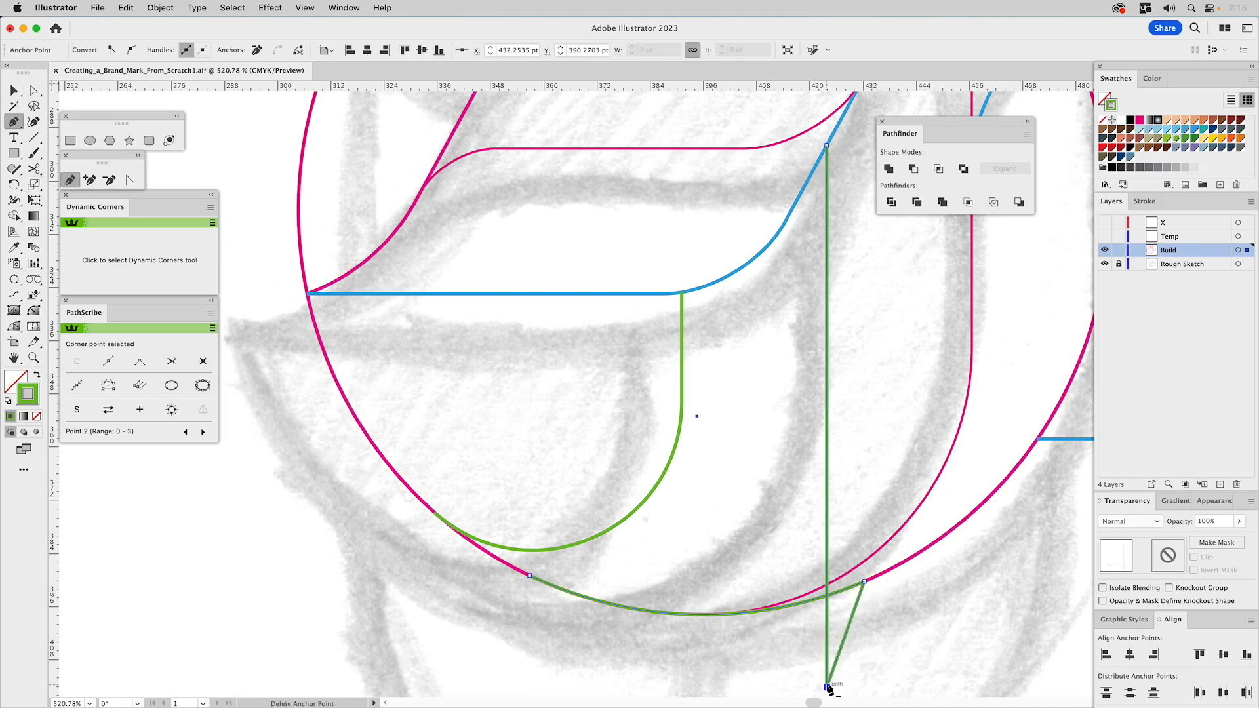
drag(530, 575, 661, 540)
click(666, 537)
click(827, 146)
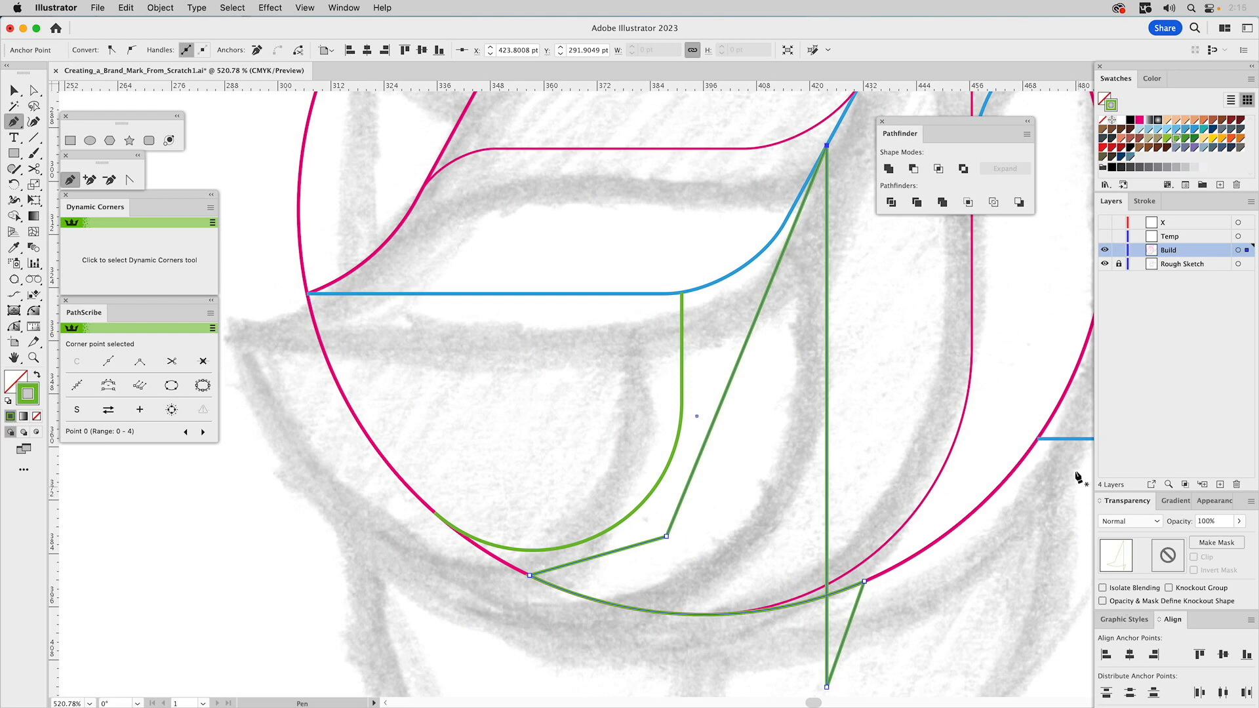
key(a)
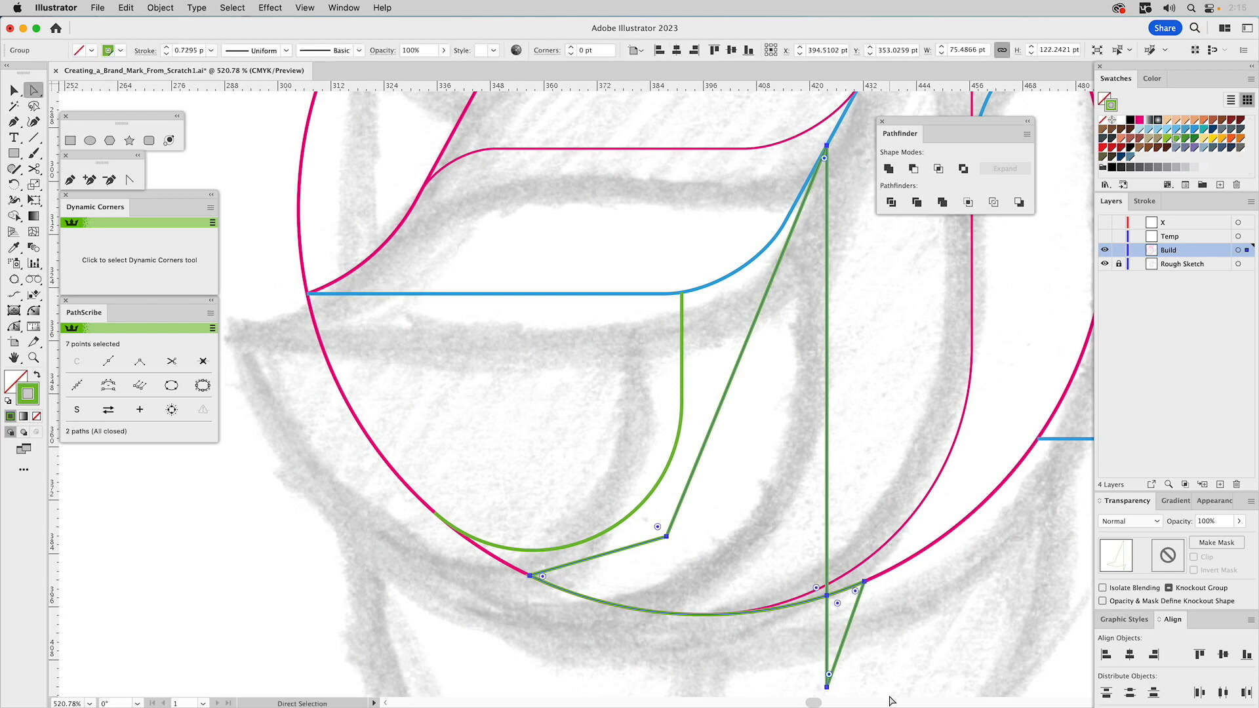
click(795, 679)
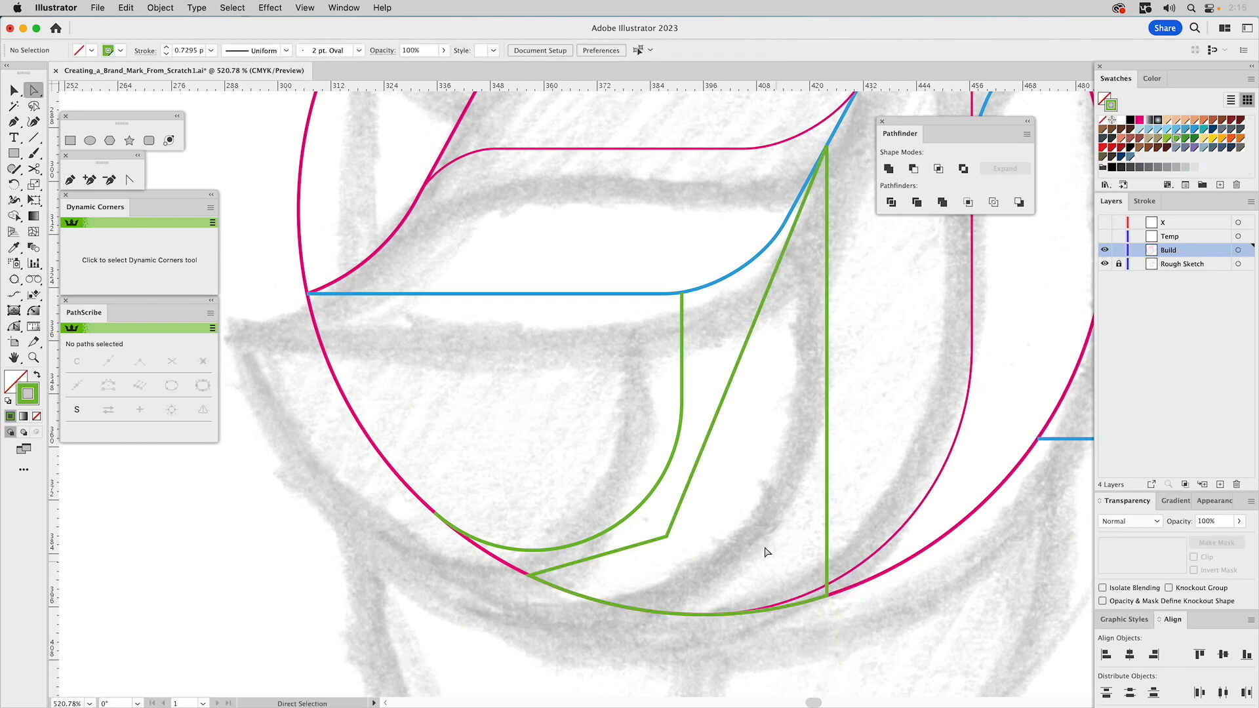
Cut the closed green shape at the arc's left end and the vertical line's top end, and delete the connecting segments between them.
key(c)
click(530, 575)
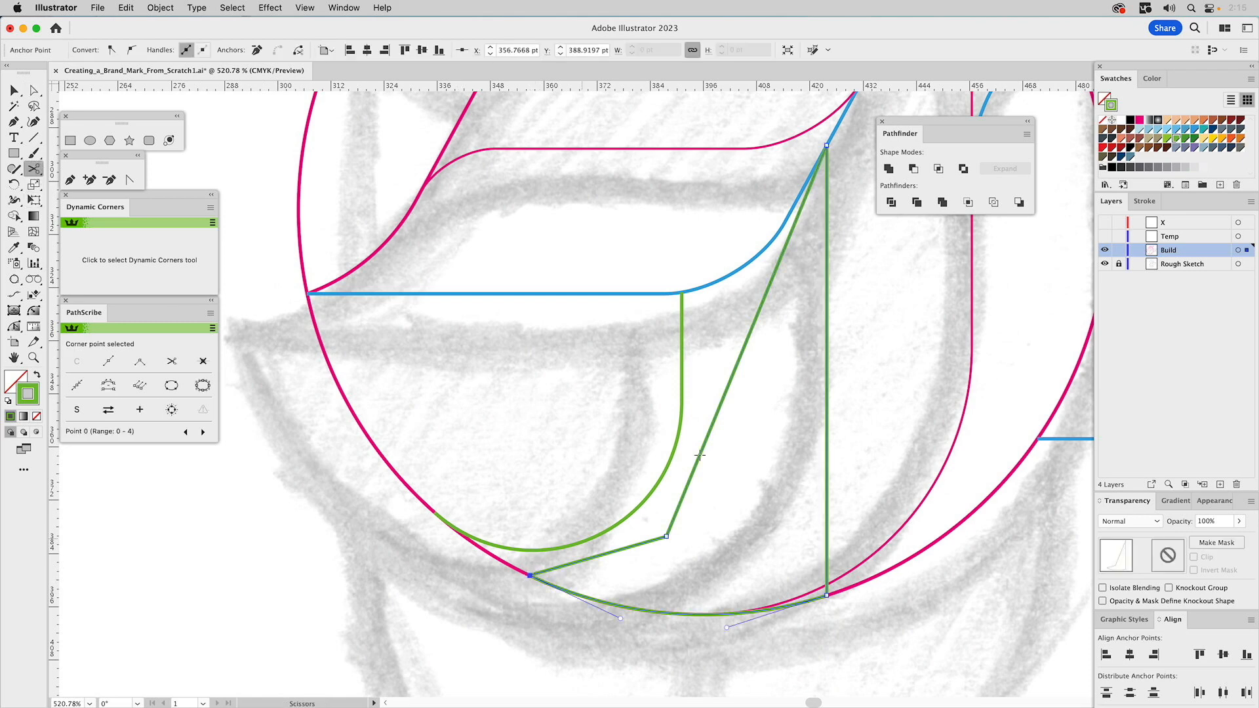
click(824, 140)
key(a)
key(Delete)
key(Delete)
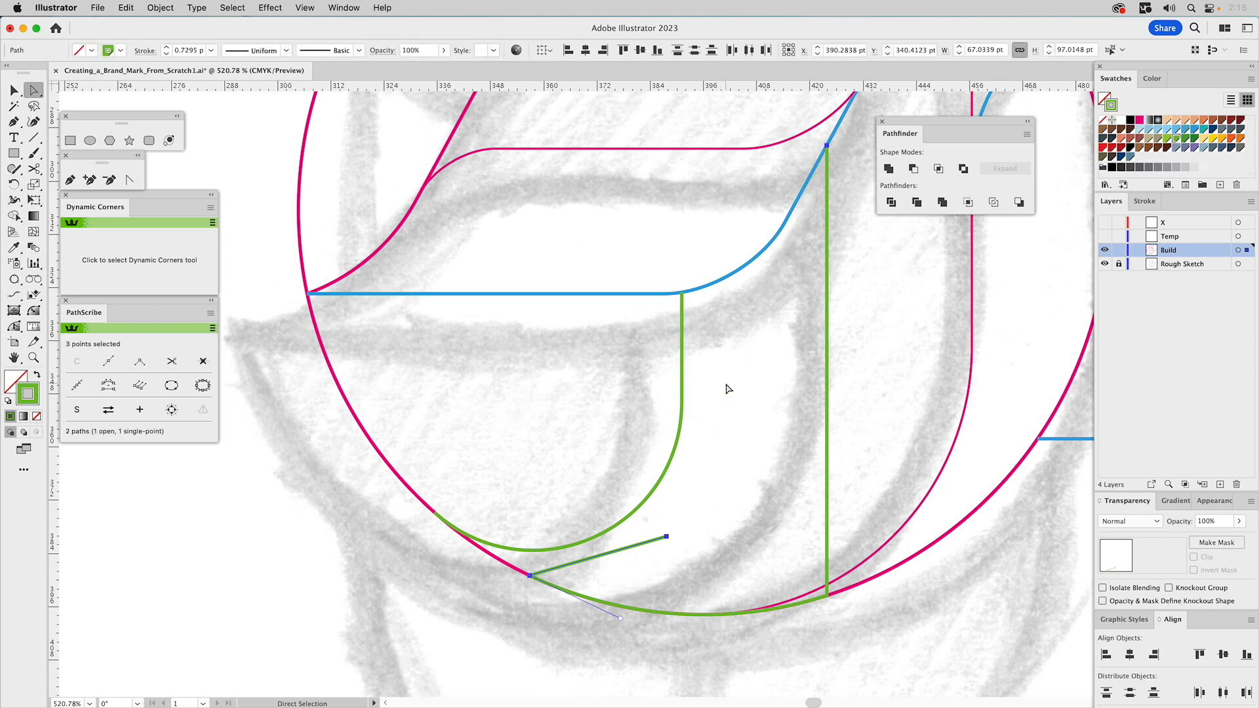
Round the corner between the long green vertical line and the bottom arc with Dynamic Corners, using the Standard corner method.
drag(829, 525, 845, 557)
key(super+z)
key(a)
click(34, 310)
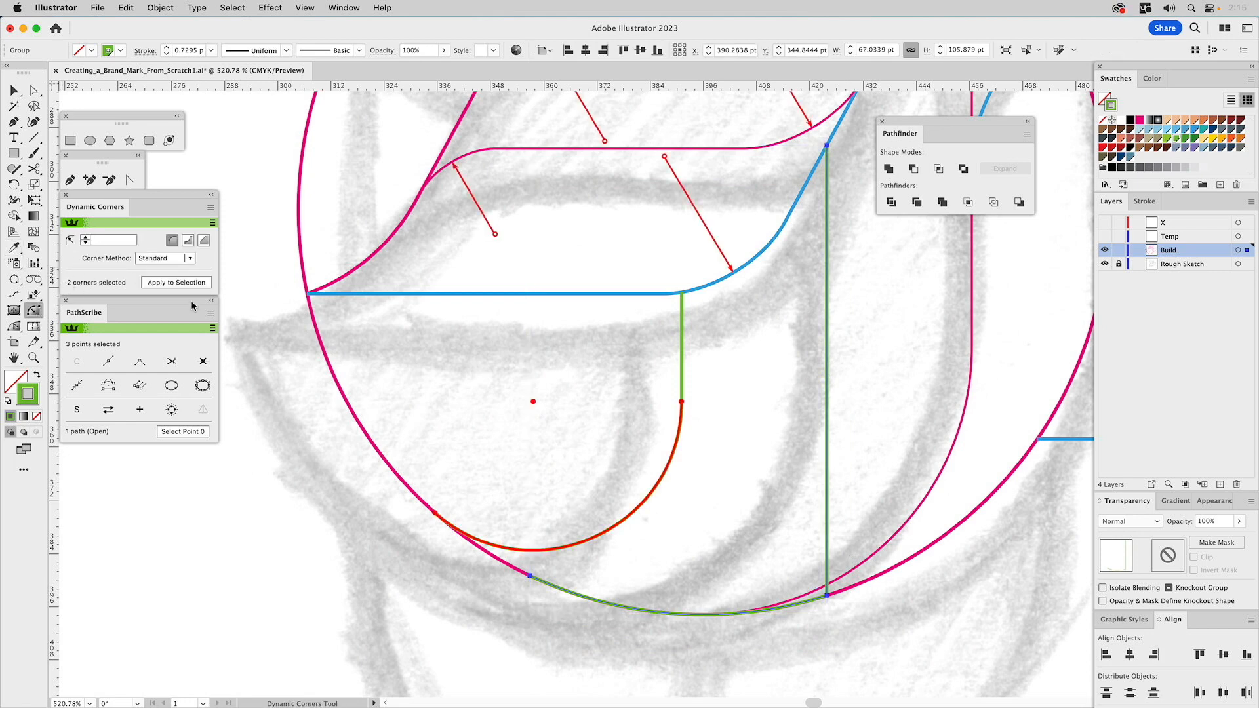
drag(829, 597, 612, 320)
key(v)
click(869, 330)
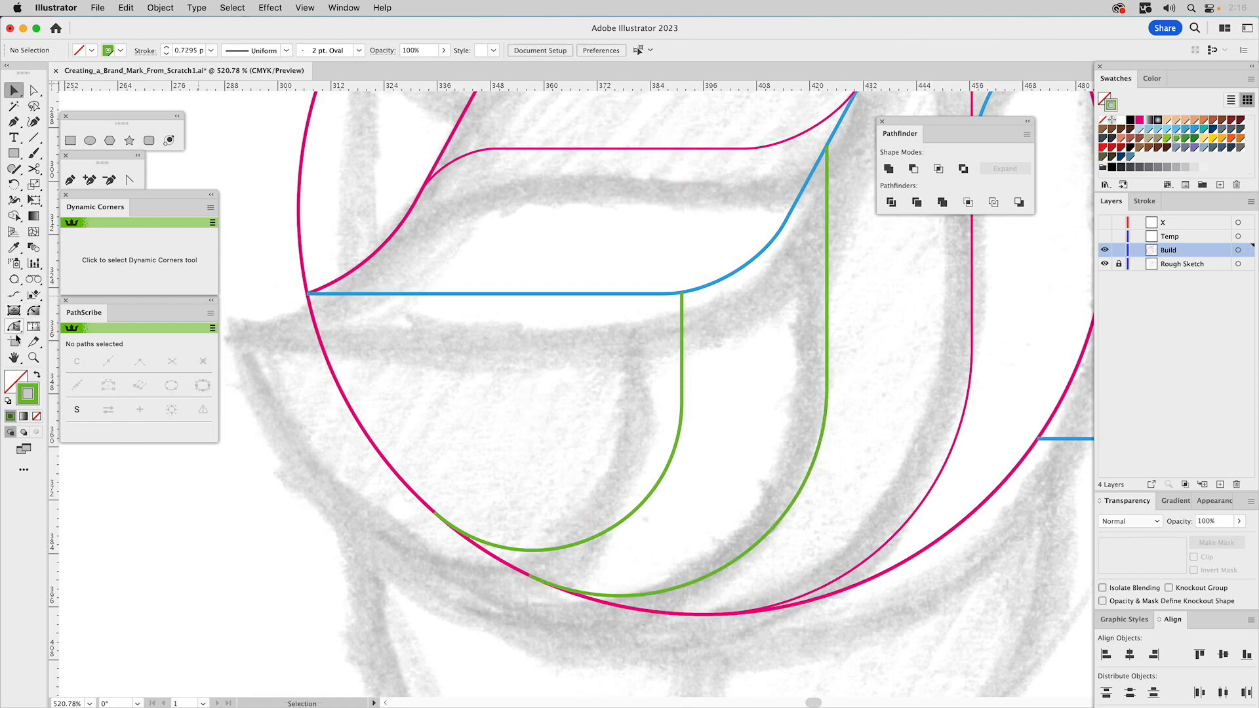
Select all the bird's build paths and match their strokes to the magenta line at the top of the head.
click(34, 358)
alt+click(641, 326)
alt+click(643, 326)
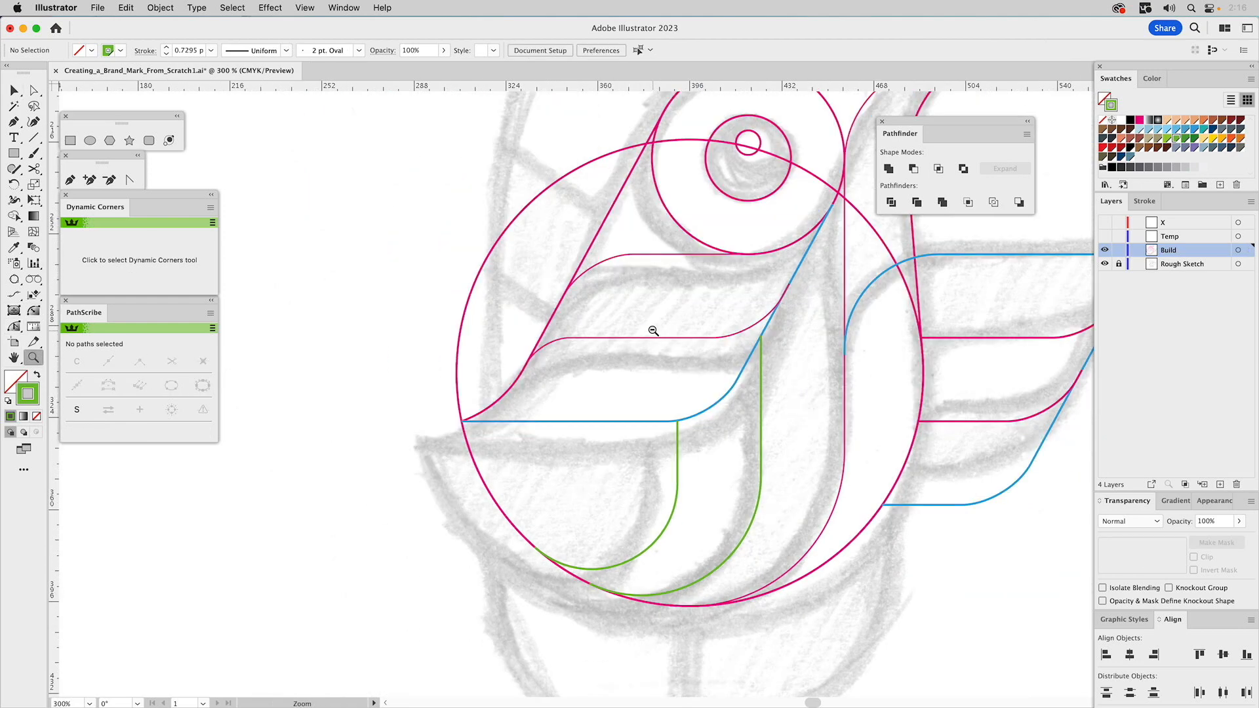
alt+click(652, 332)
alt+click(652, 333)
key(v)
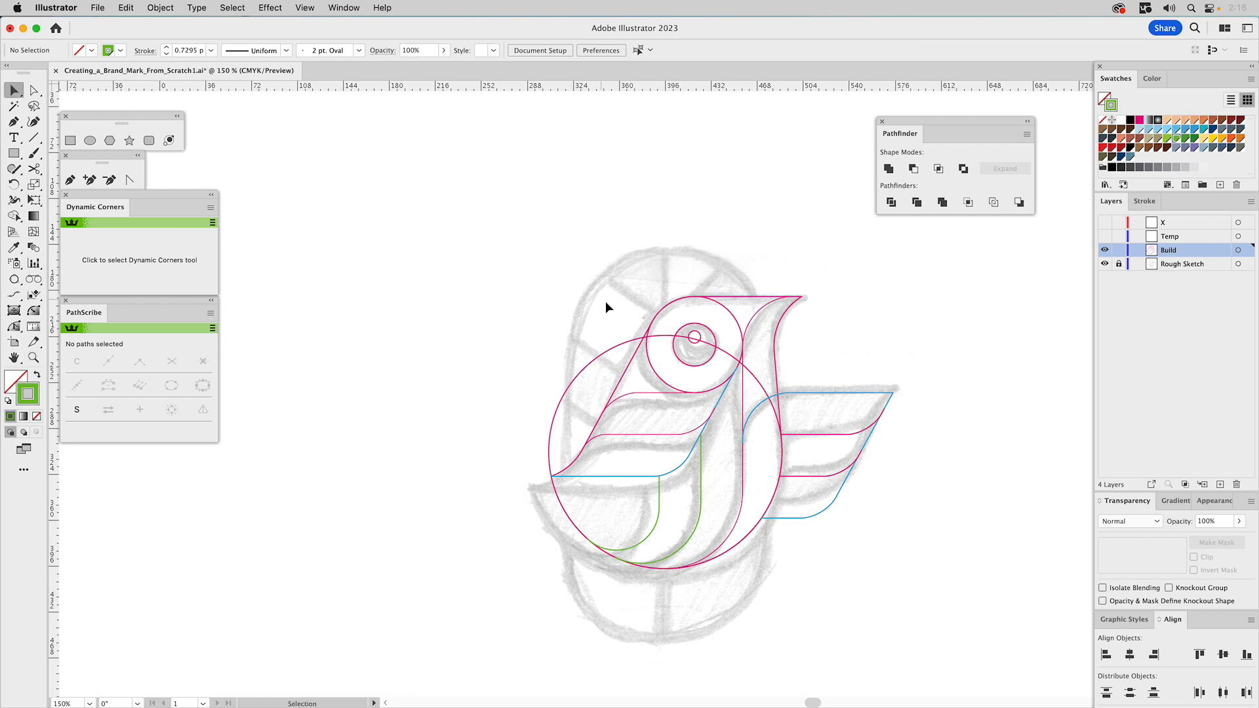
drag(530, 269, 947, 604)
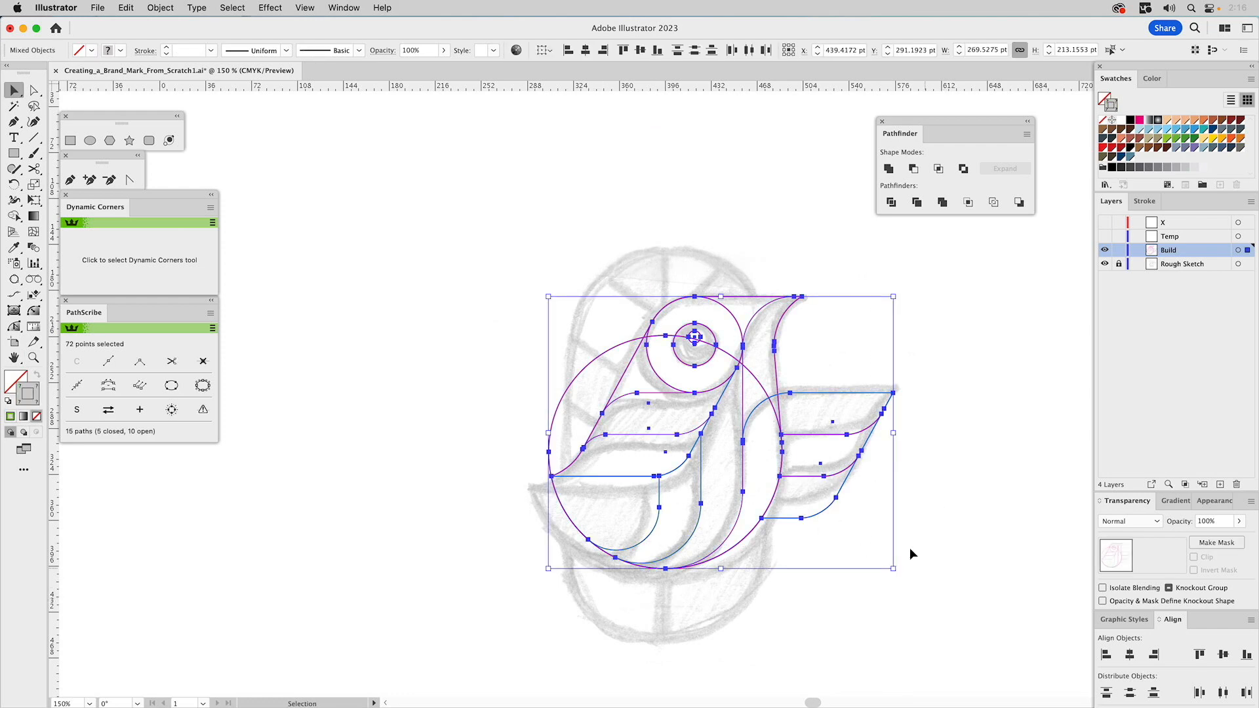
key(i)
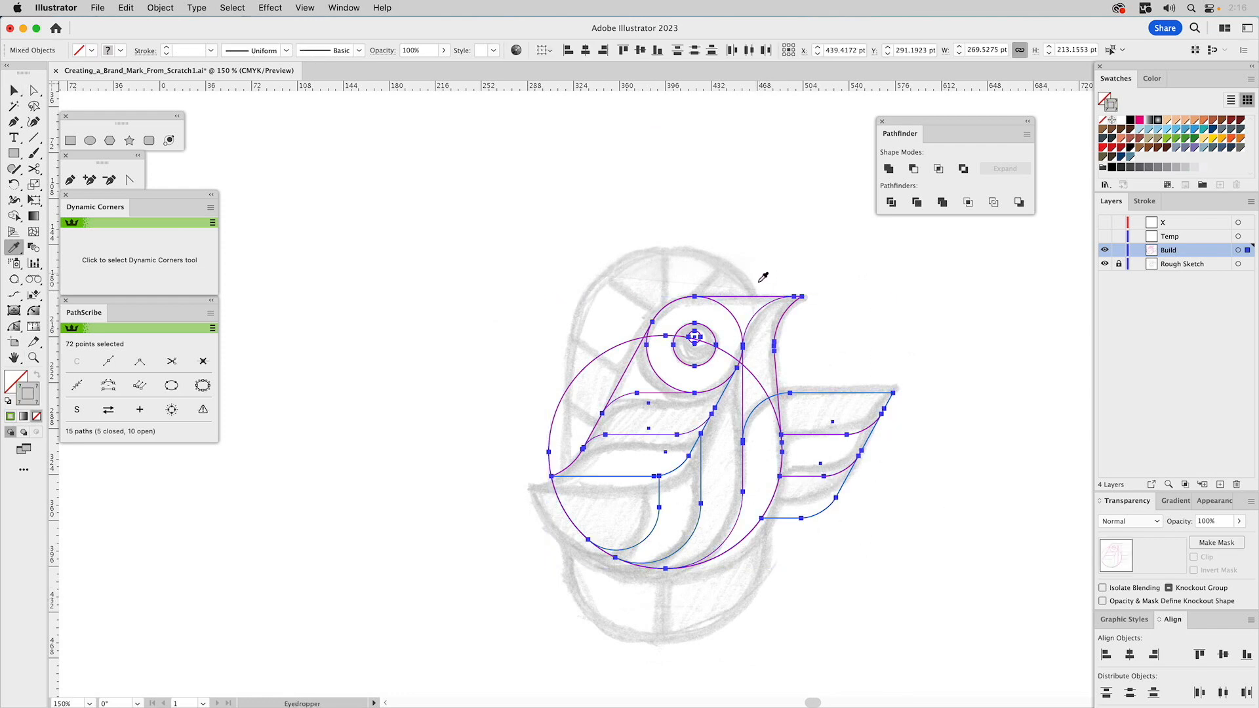
click(721, 297)
key(super+shift+a)
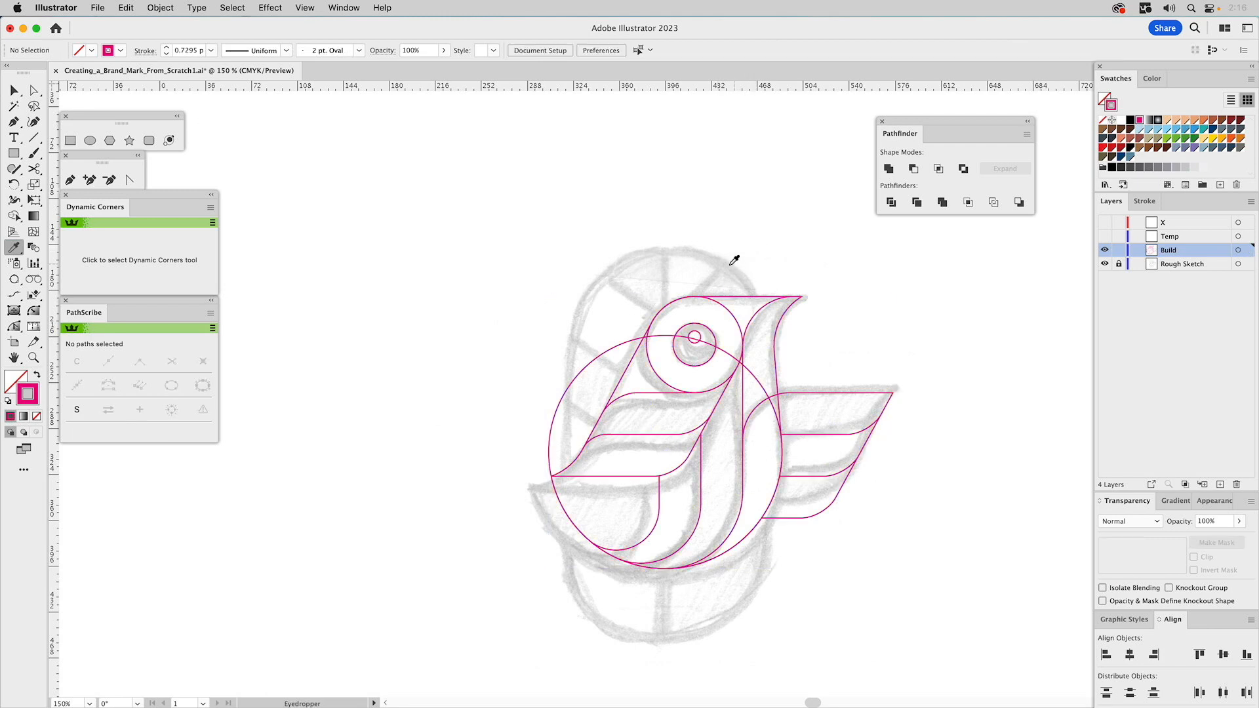
key(v)
click(612, 347)
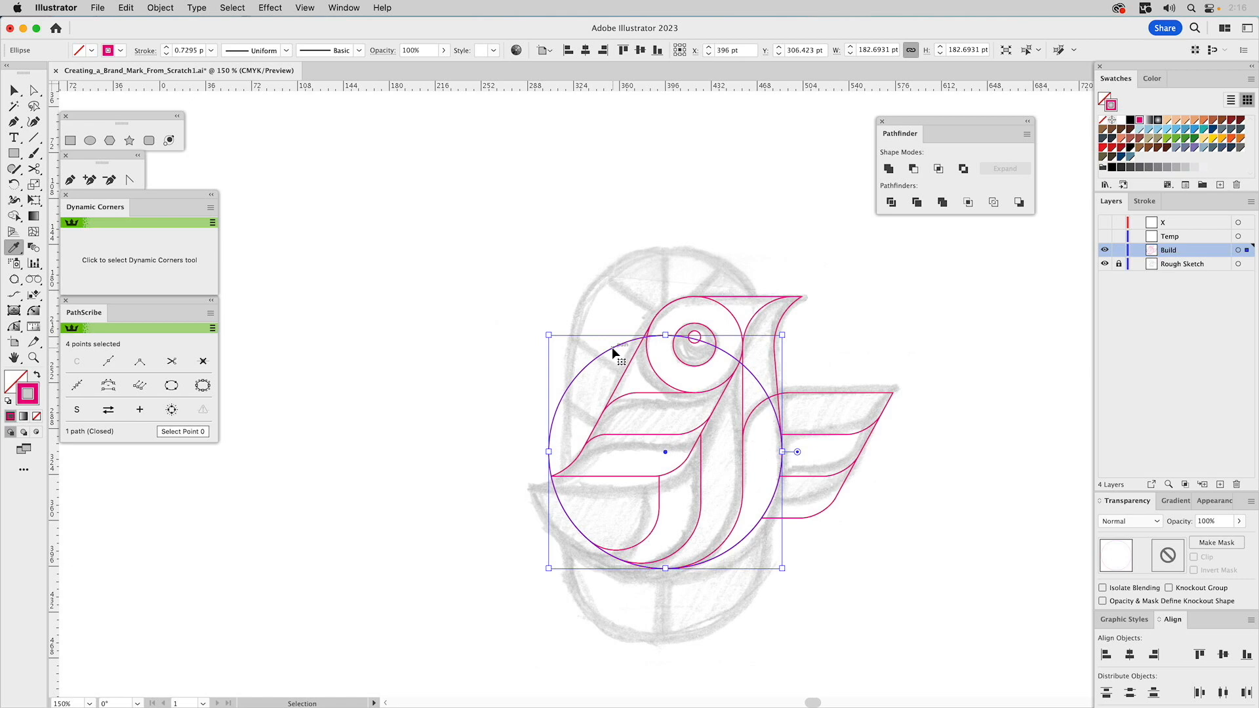
key(i)
key(v)
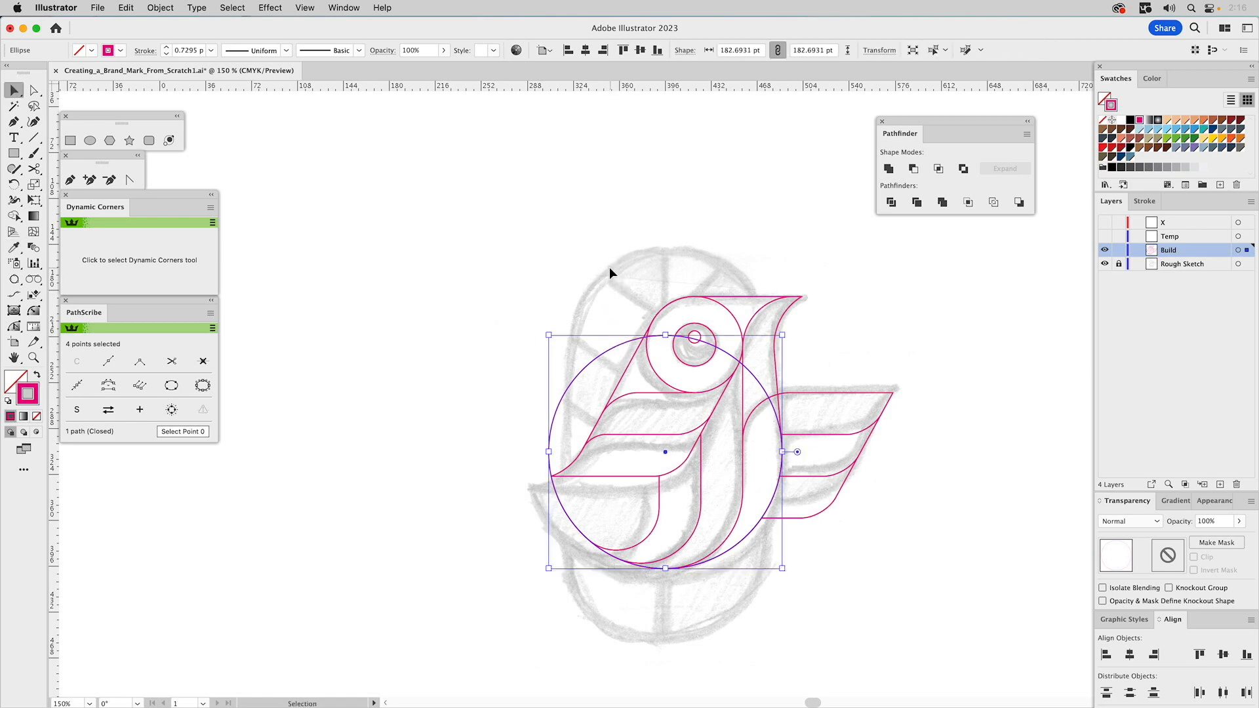
click(610, 267)
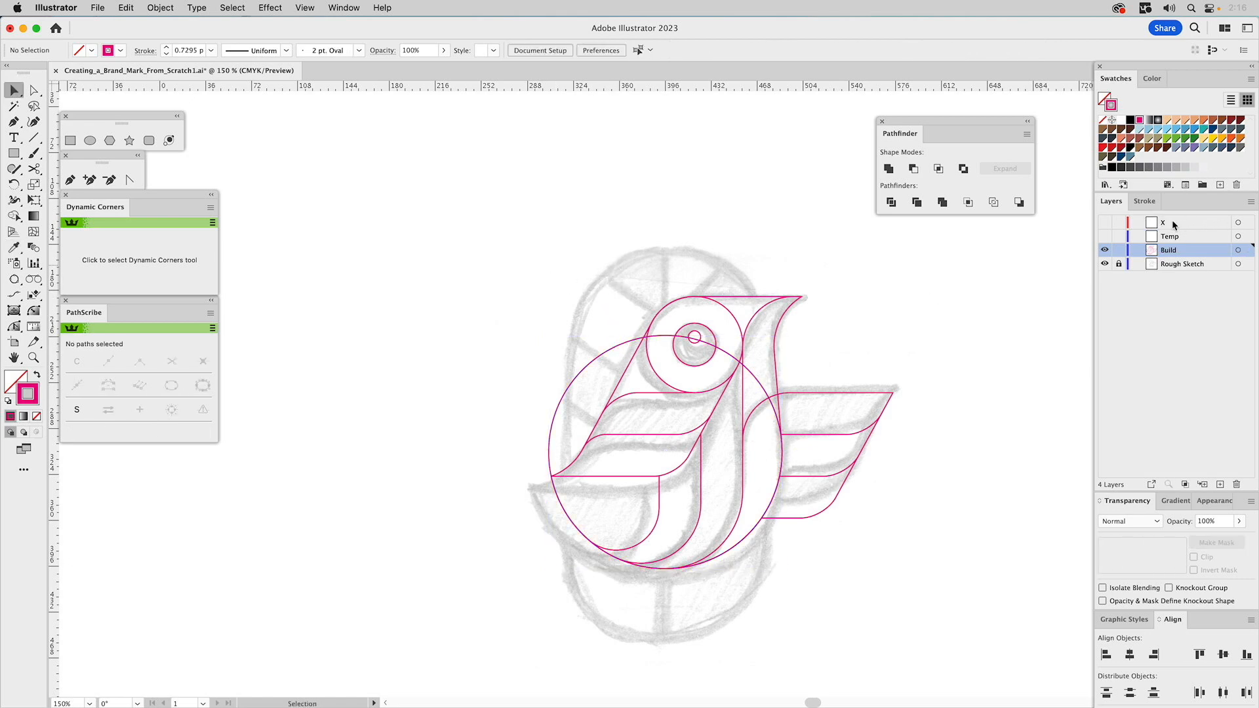
Place a grouped backup copy of all the bird's build paths on the hidden X layer.
drag(465, 264, 924, 619)
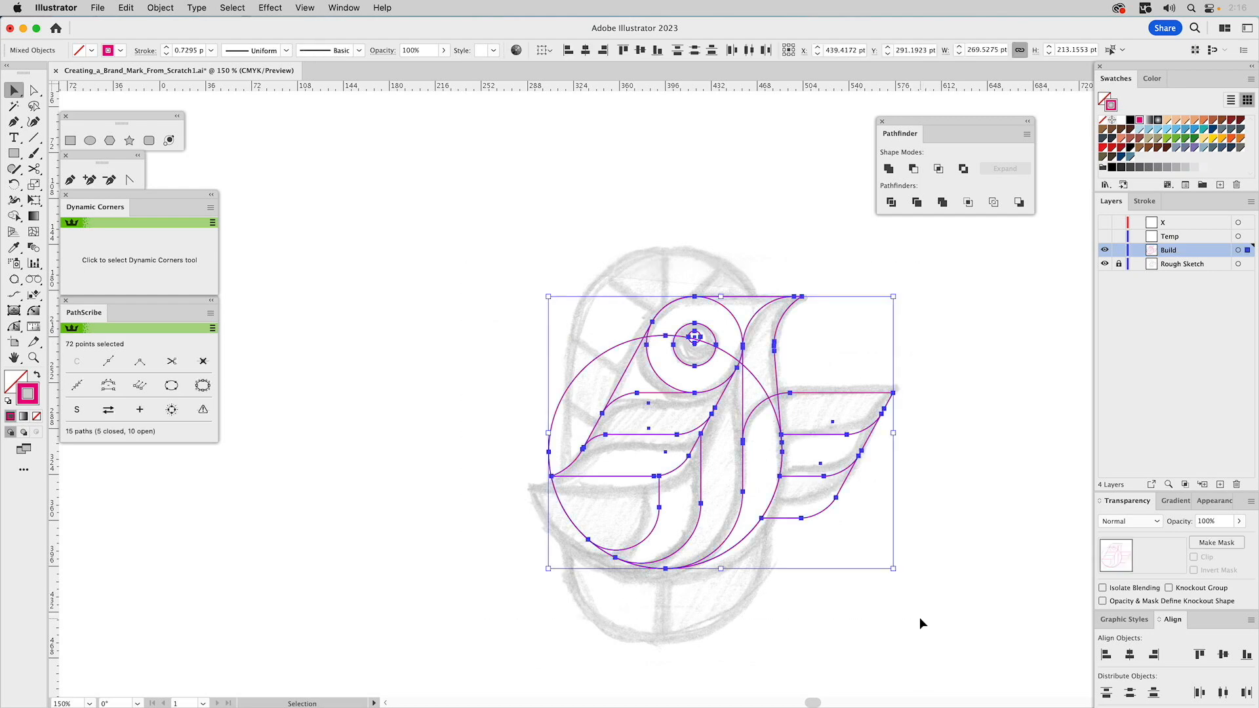
key(super+g)
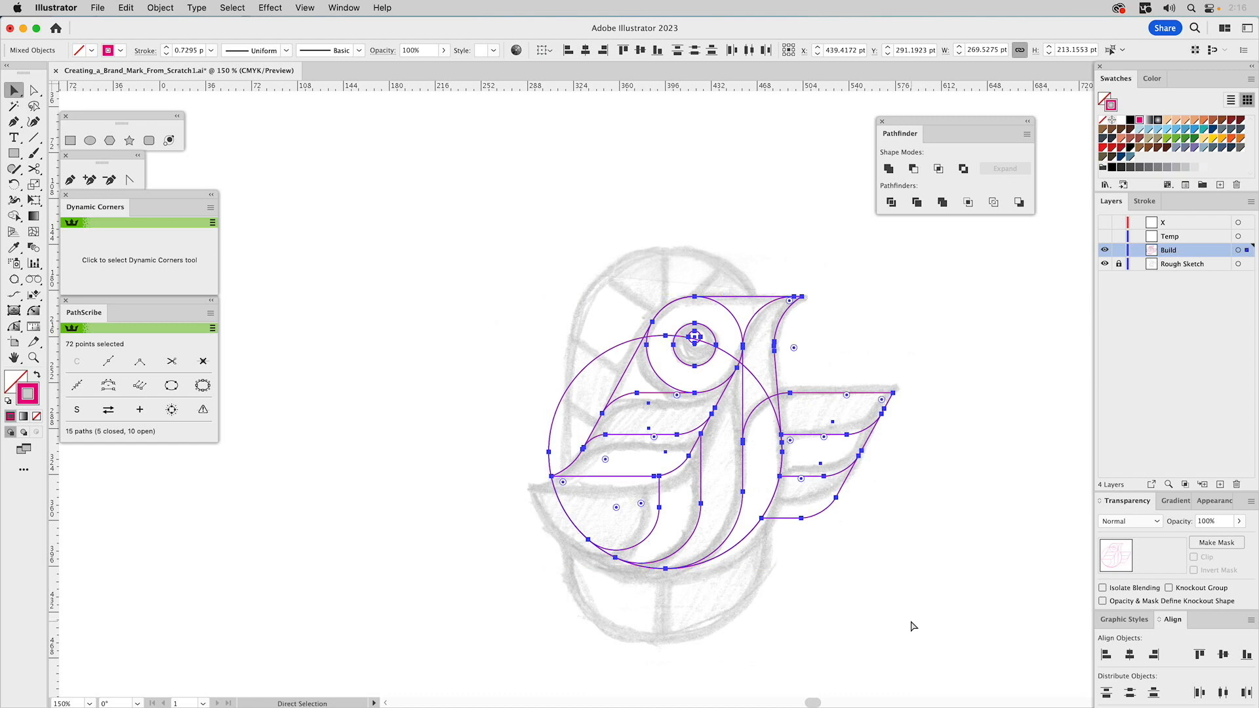
mouse_move(791, 316)
mouse_down()
mouse_move(846, 323)
mouse_move(791, 316)
mouse_up()
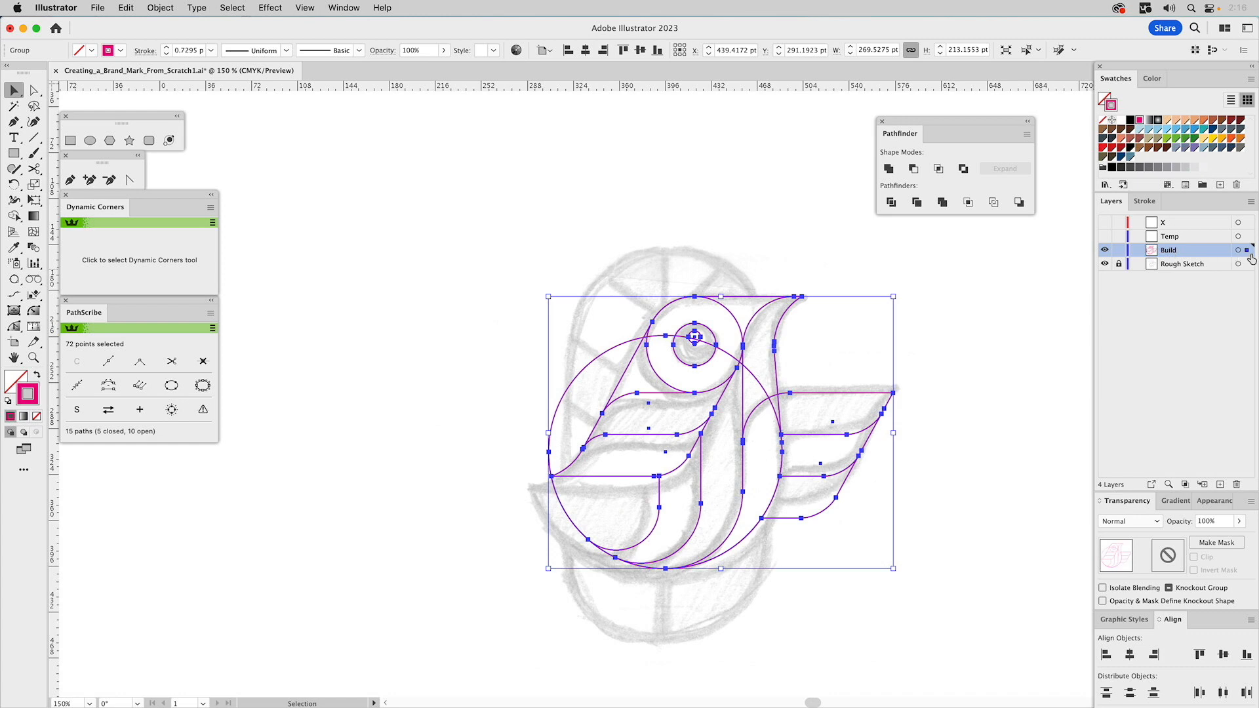
click(1245, 222)
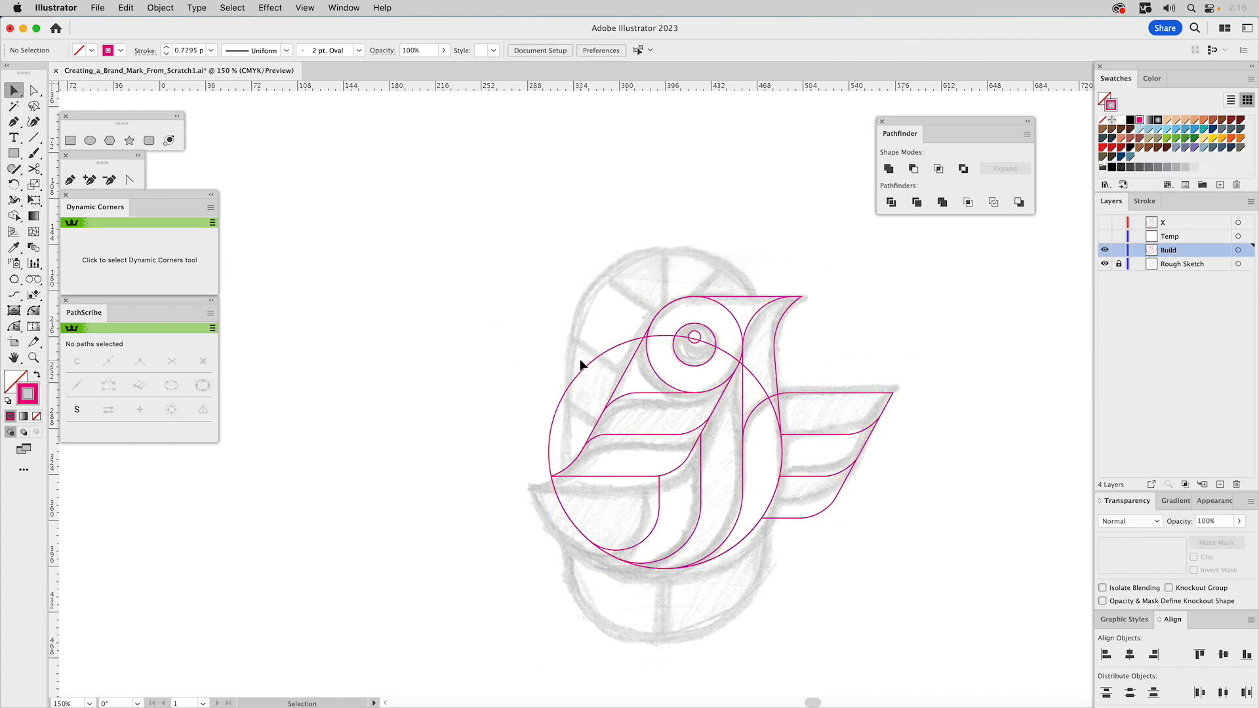
Select the bird's outer silhouette together with the large body circle and activate the Shape Builder tool.
click(34, 357)
drag(498, 210, 946, 564)
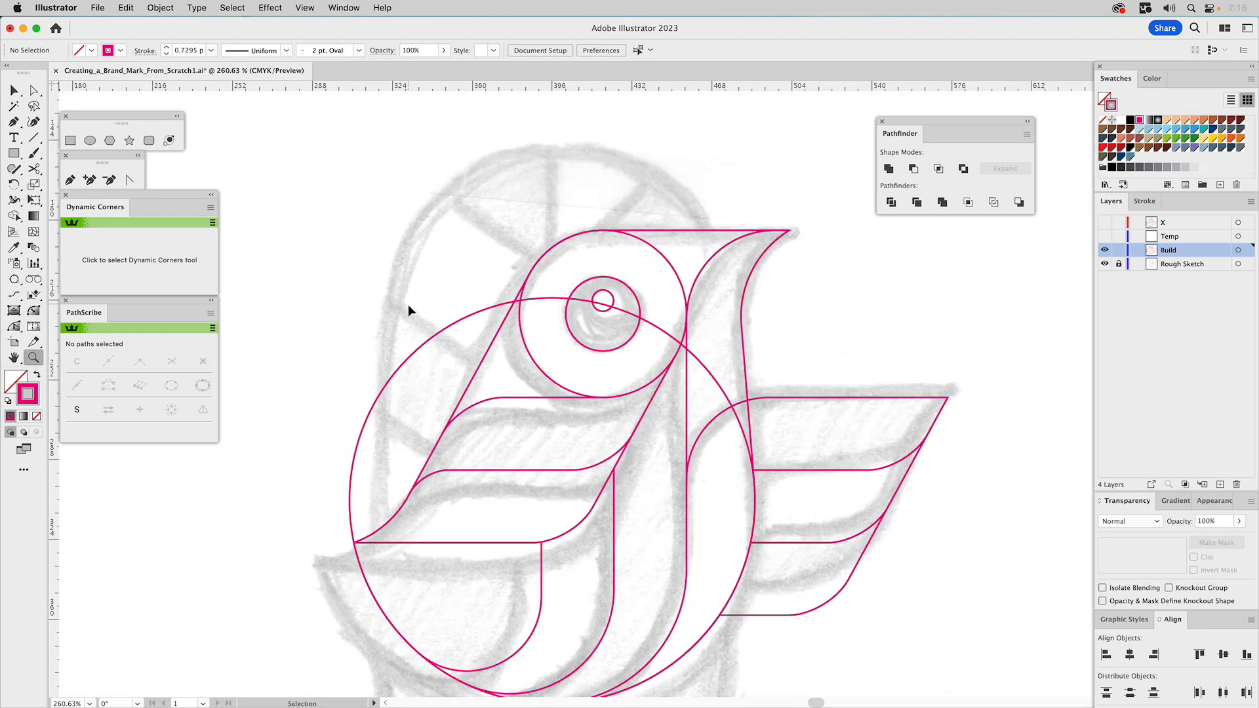
super+click(425, 336)
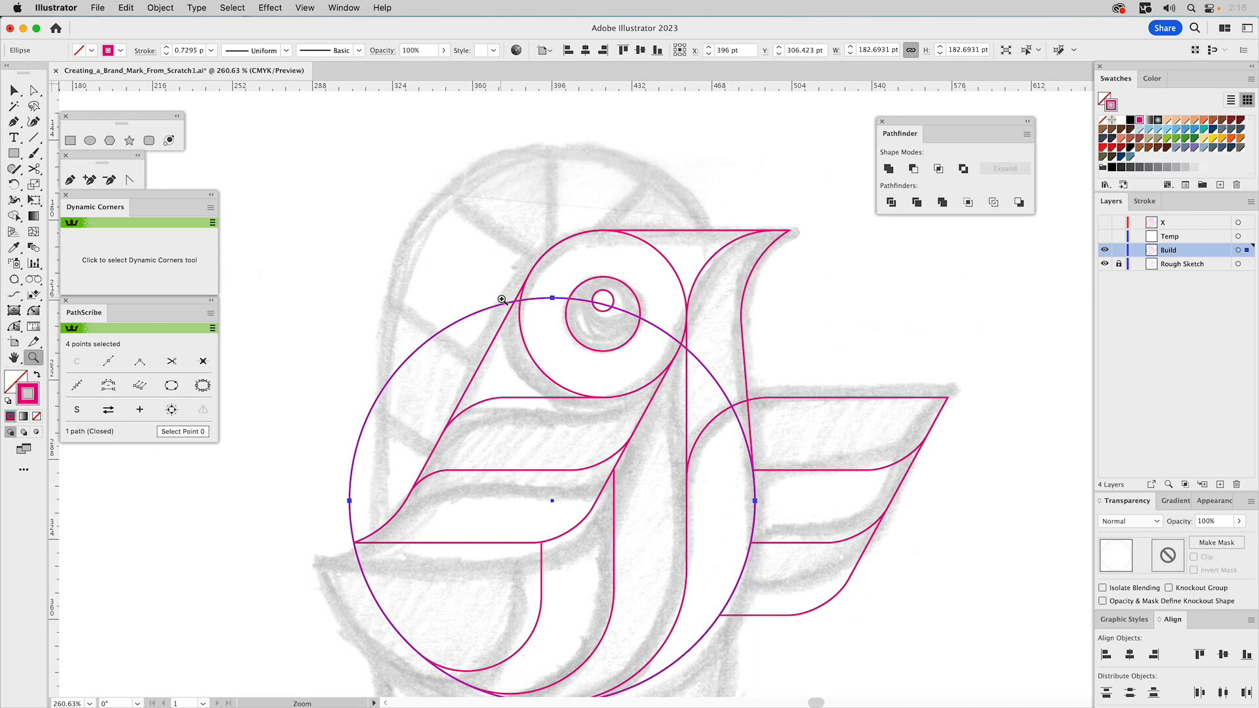
key(v)
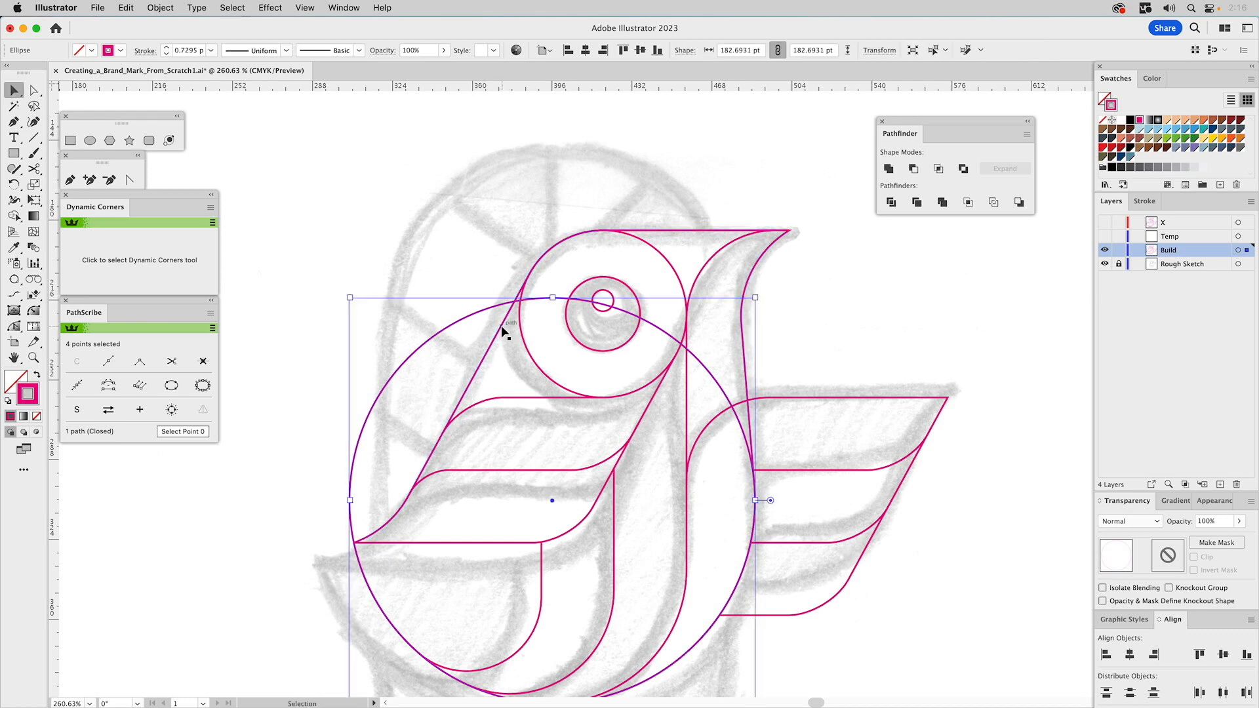
click(502, 326)
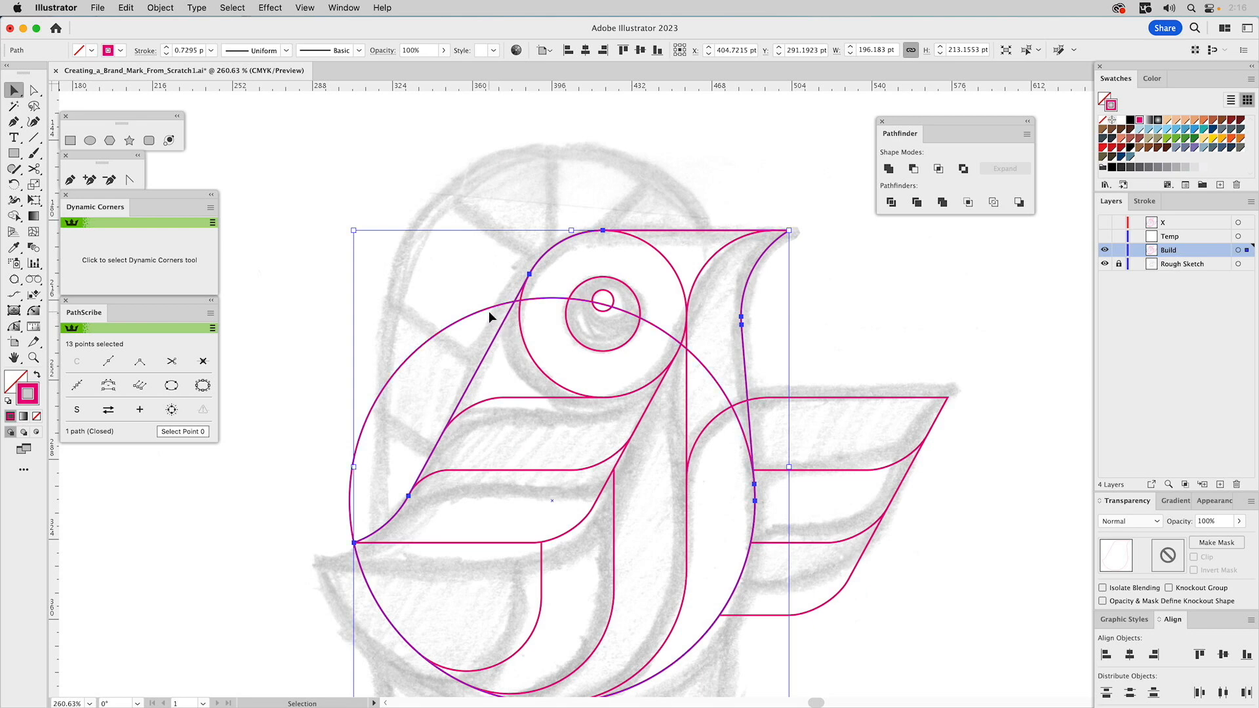
shift+click(484, 309)
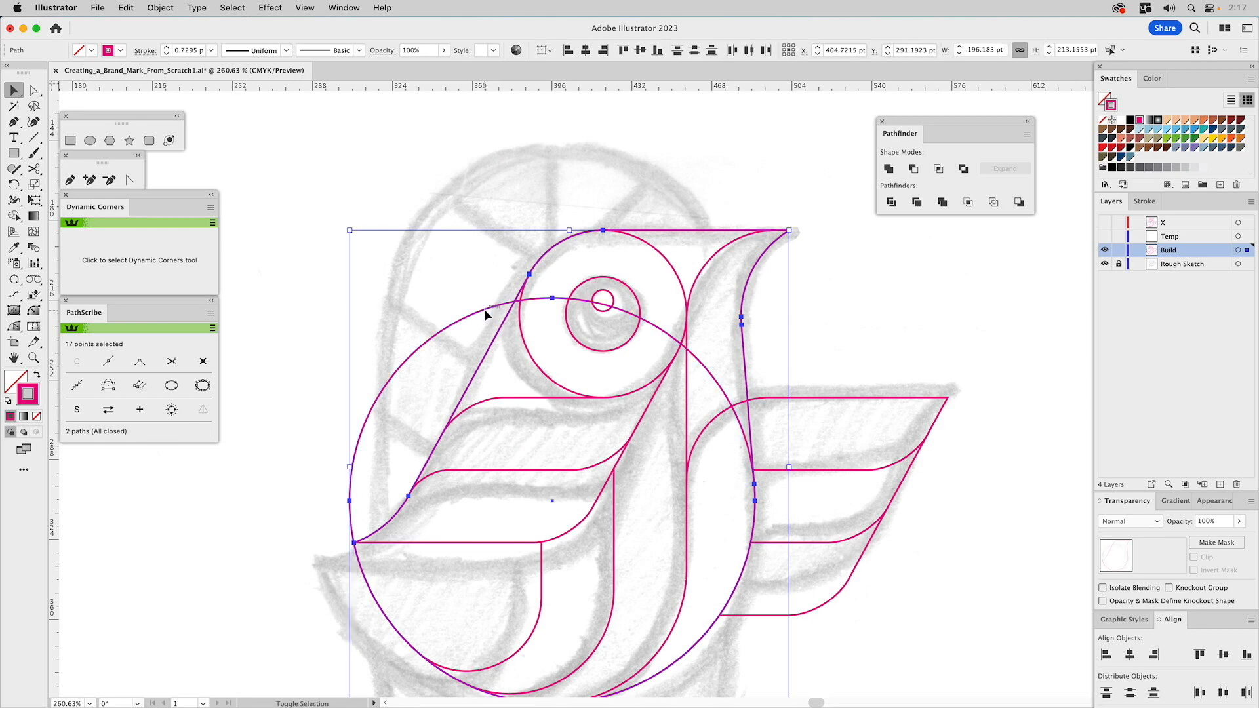
click(15, 214)
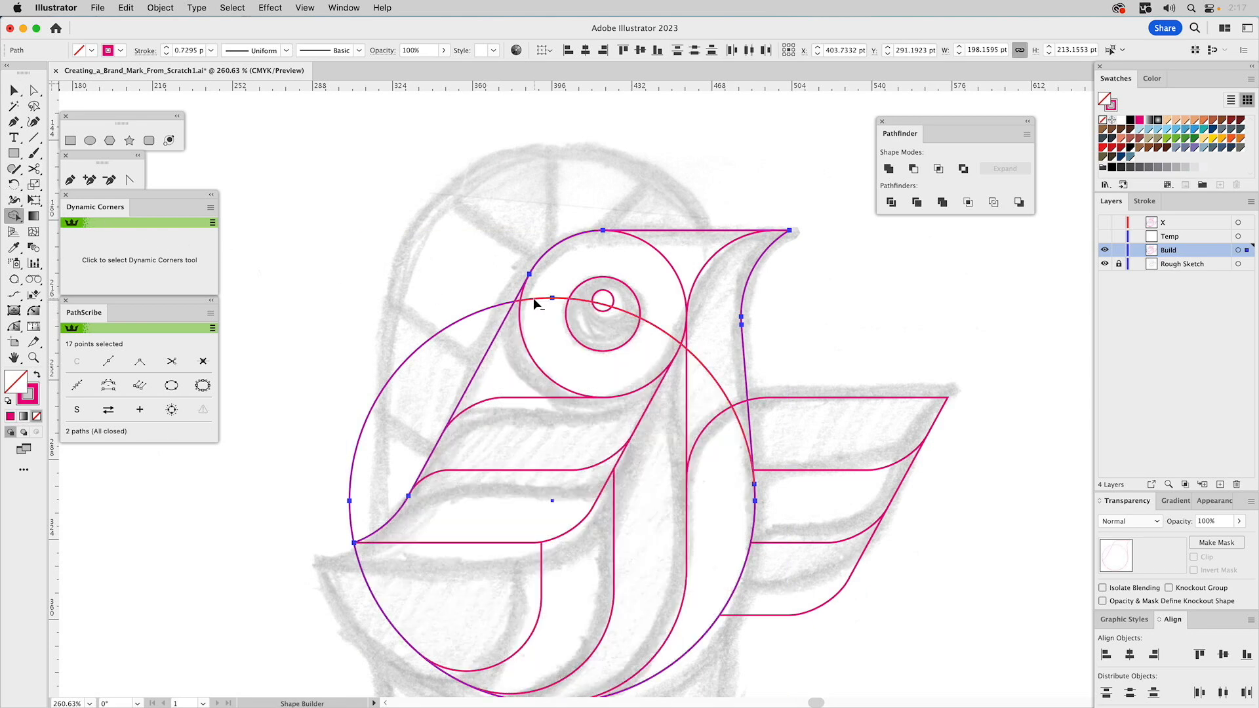
Try to remove the body circle's arc across the head with Shape Builder, and undo the trim.
key(super)
key(alt)
alt+click(538, 303)
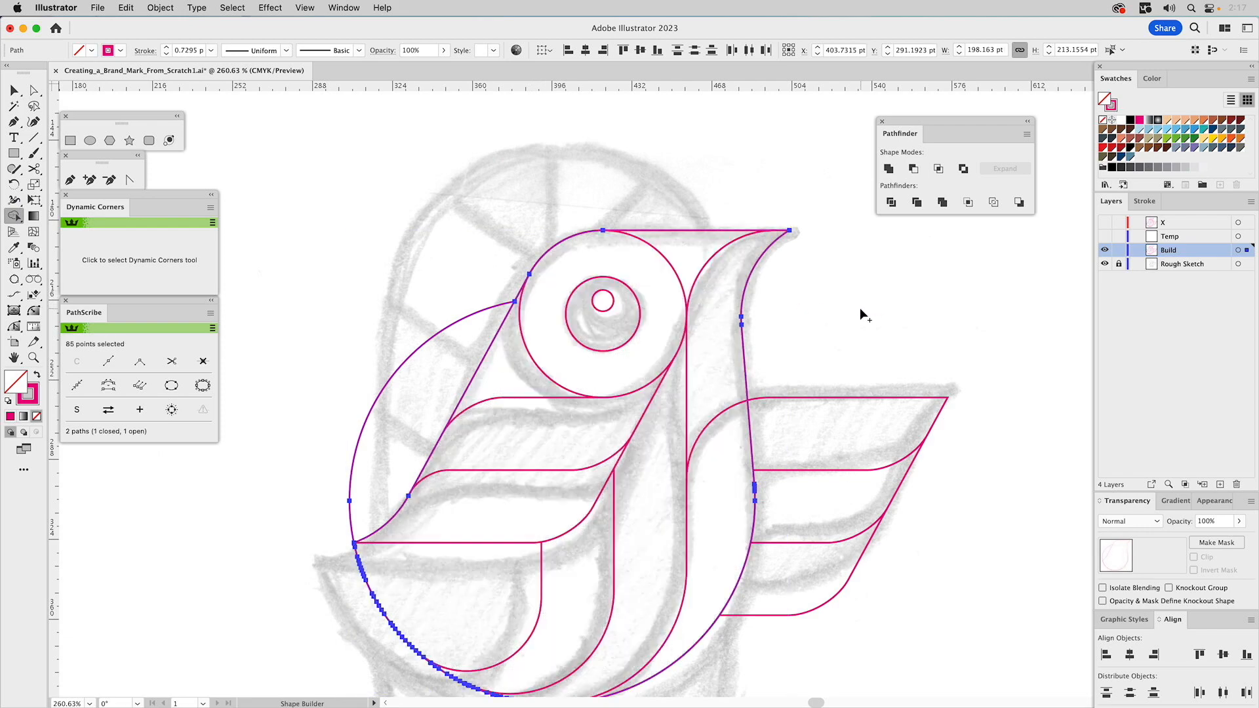
mouse_move(720, 354)
mouse_down()
mouse_move(529, 440)
mouse_move(465, 406)
mouse_move(514, 278)
mouse_move(521, 522)
mouse_move(417, 458)
mouse_move(527, 566)
mouse_move(478, 563)
mouse_up()
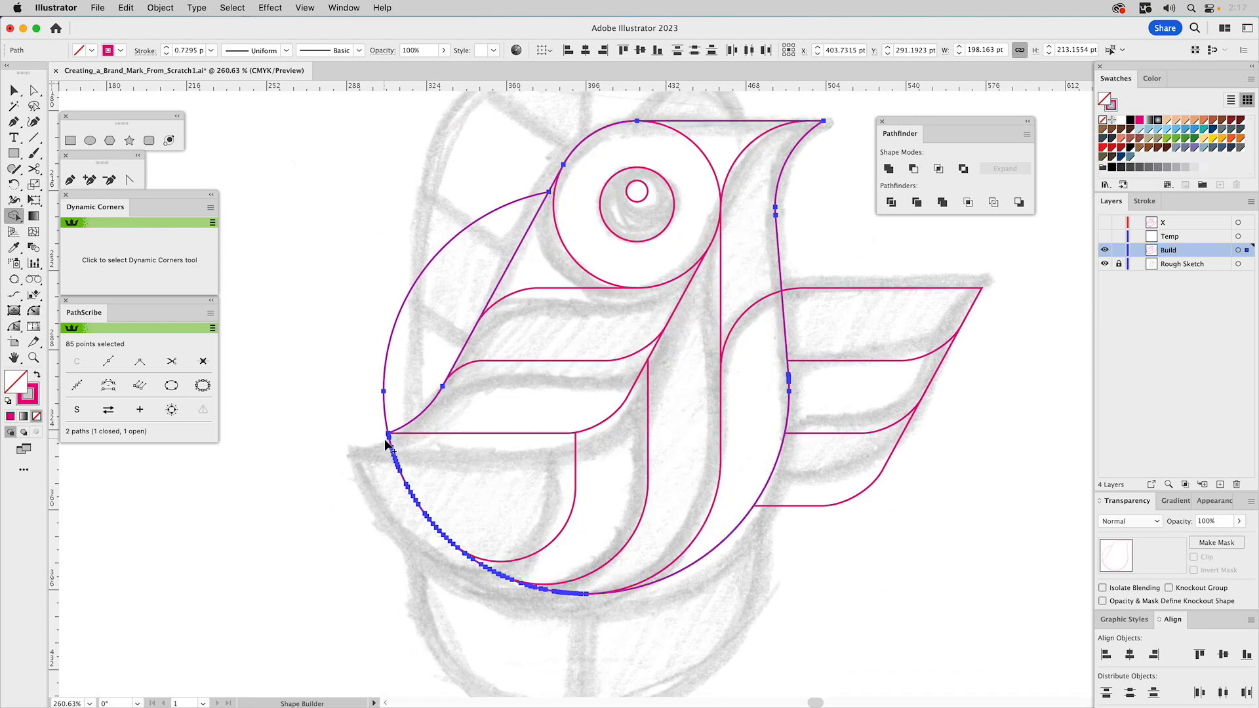
key(super+z)
key(super+z)
key(super+z)
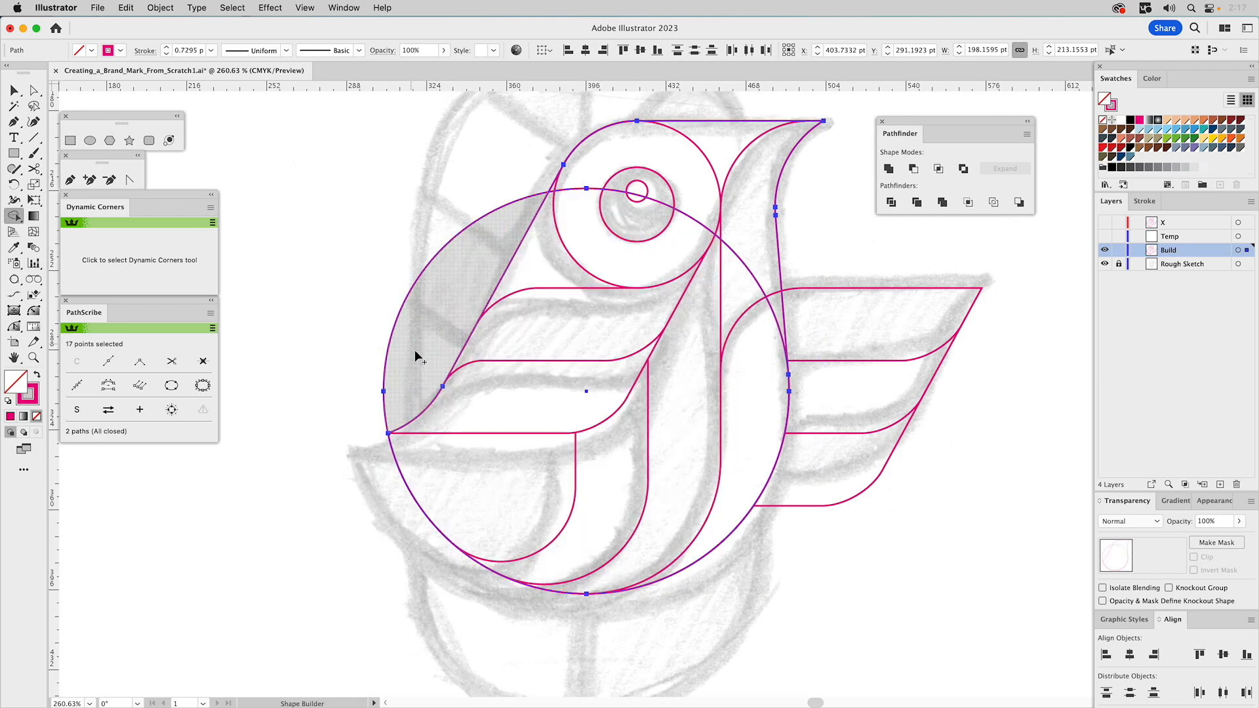
Cut the large body circle with the Scissors tool near the head outline and where it meets the lower-left feather tip.
key(v)
click(357, 256)
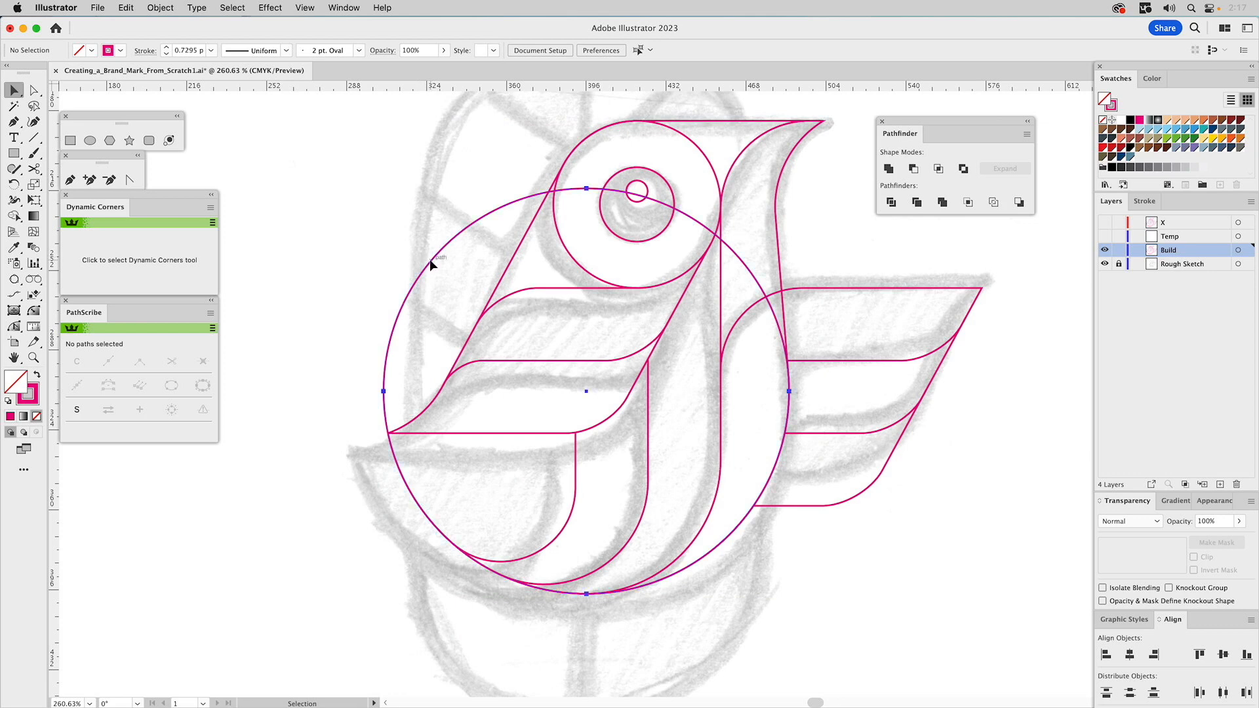
click(431, 263)
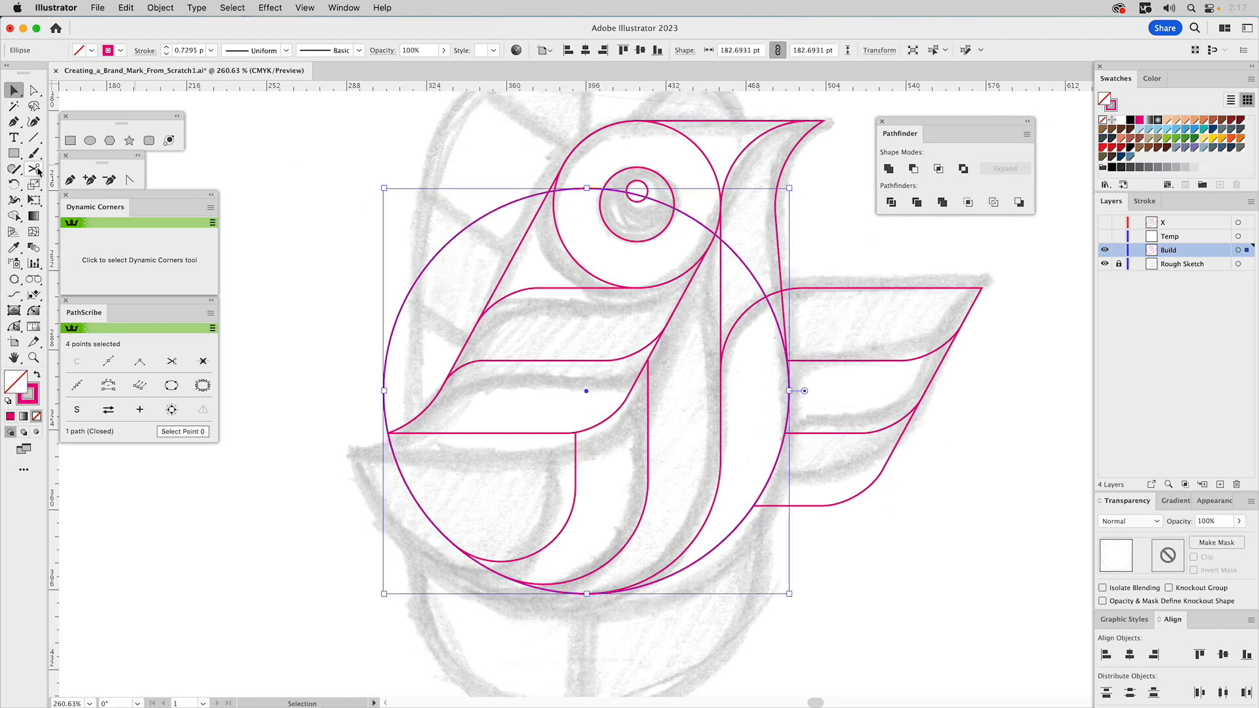
click(35, 169)
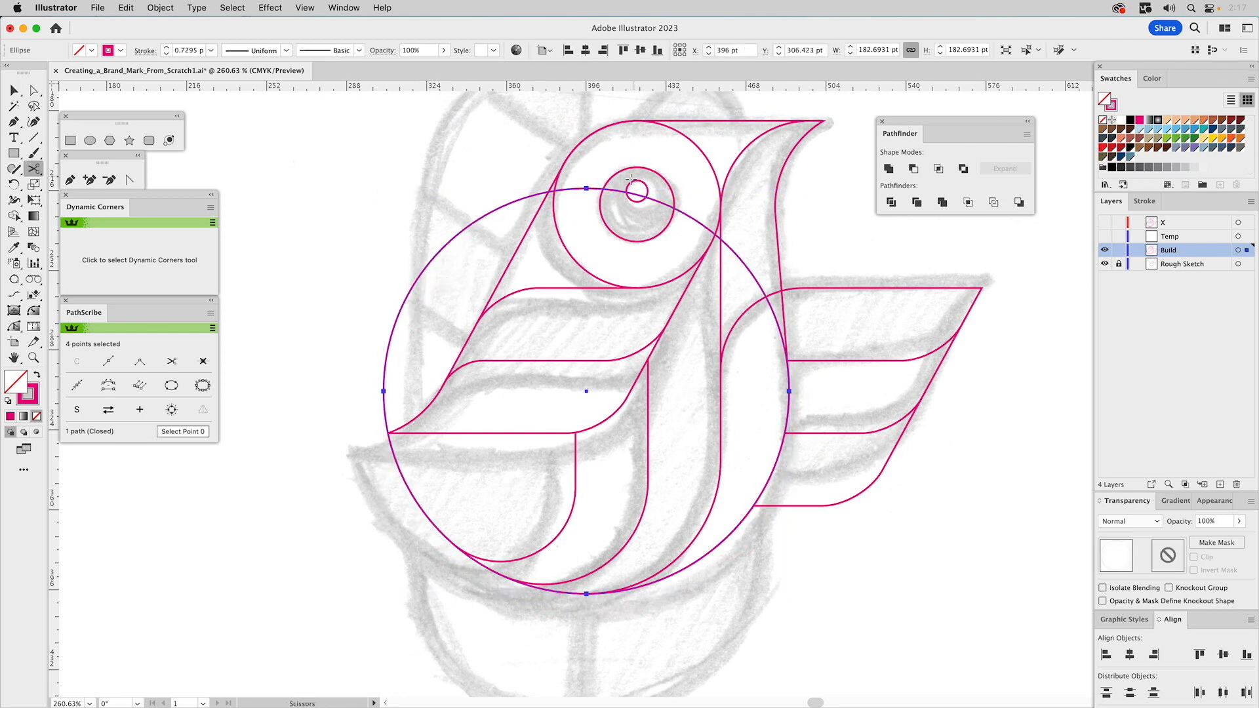
click(565, 190)
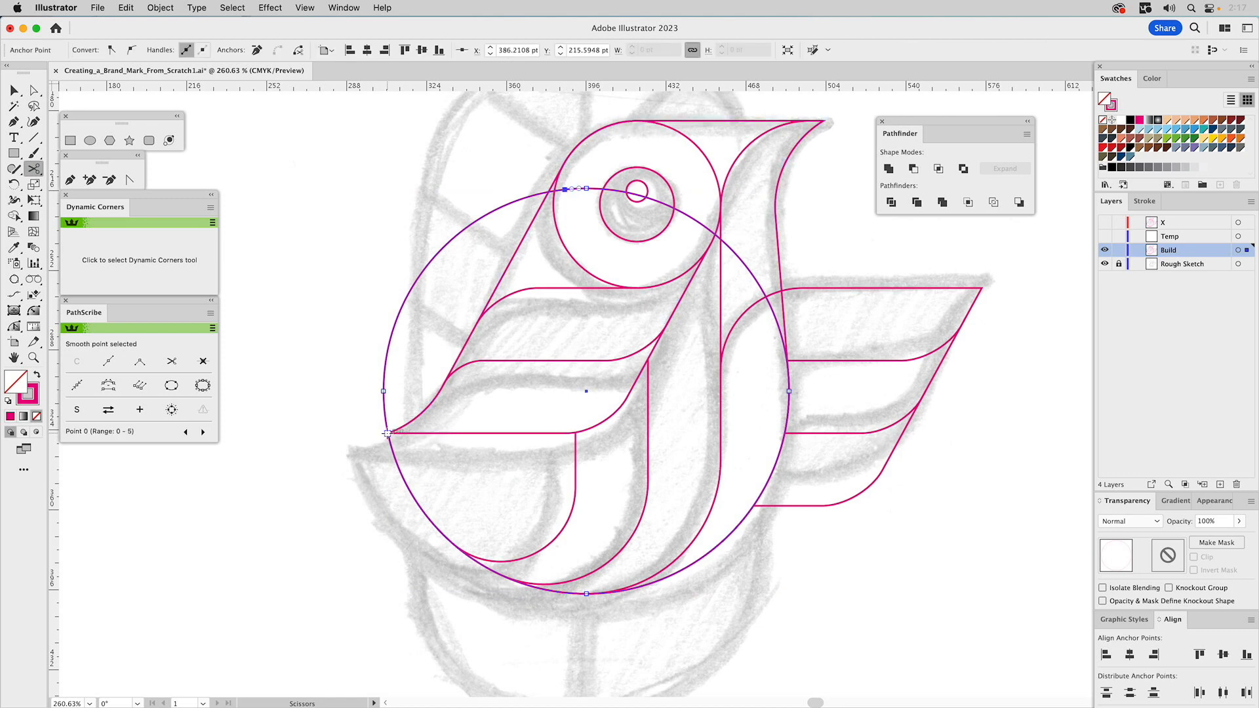
key(z)
drag(357, 388, 471, 472)
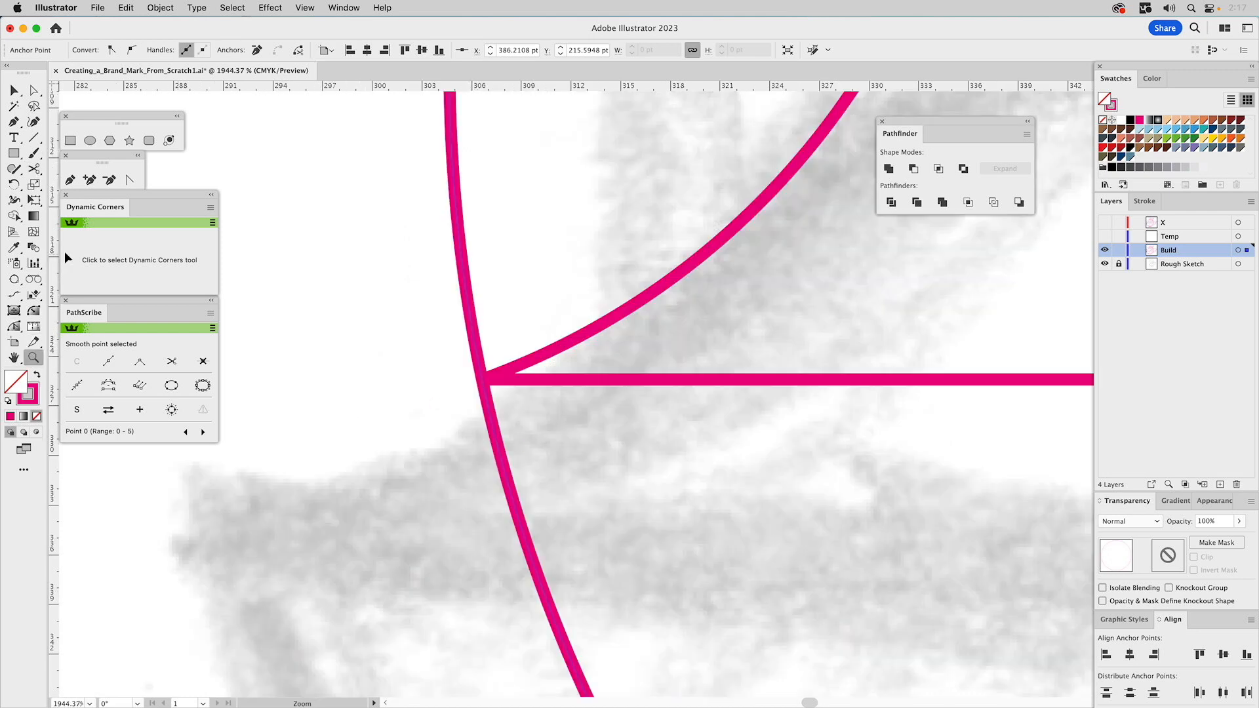
click(34, 168)
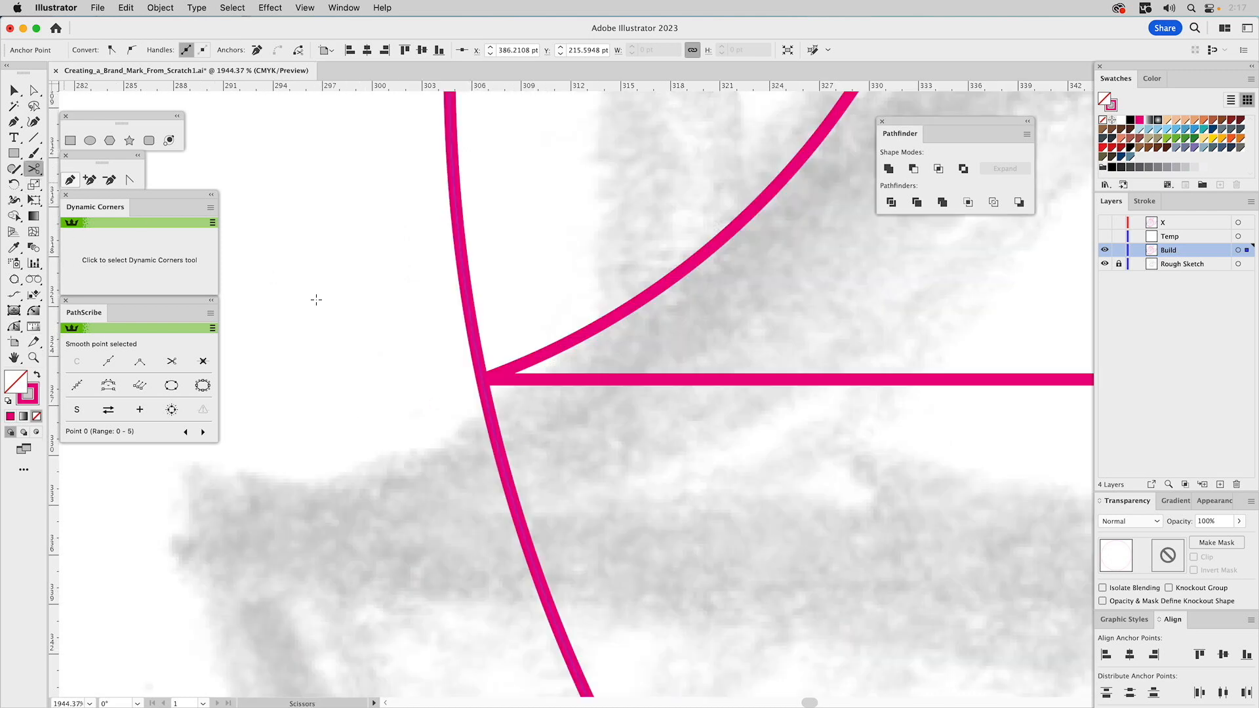
click(482, 380)
key(a)
key(super+shift+a)
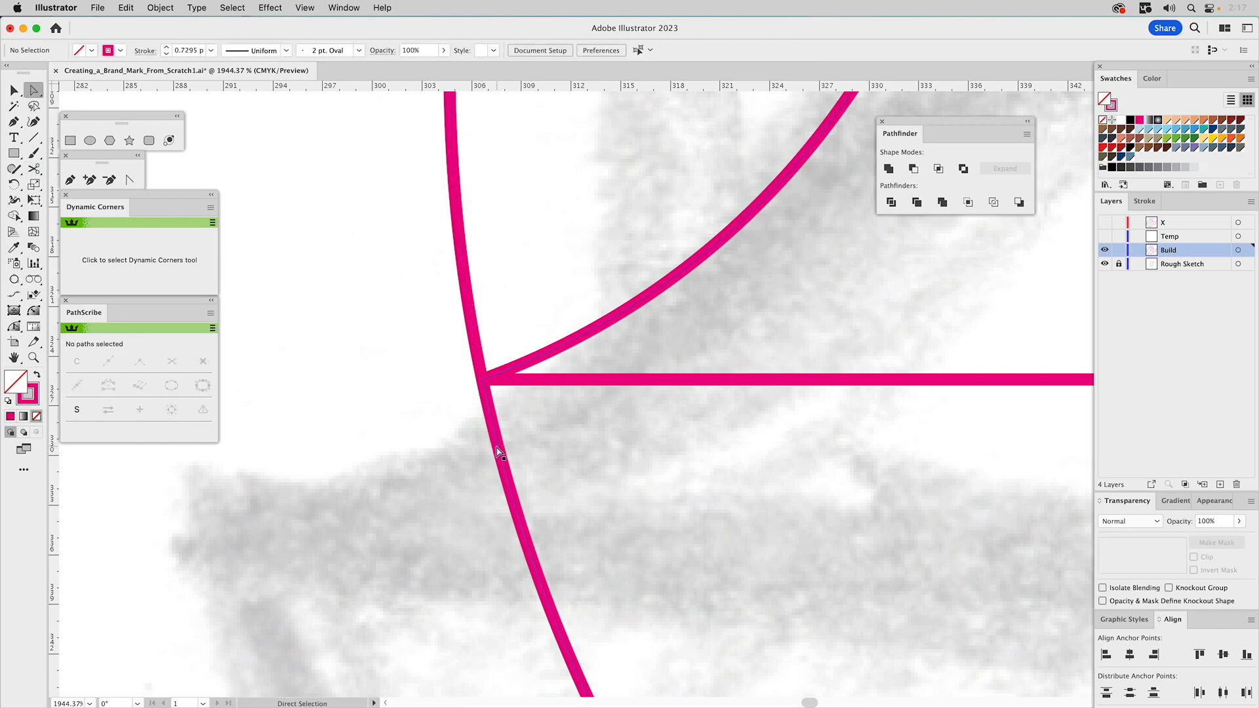
Select and delete the cut circle section that crosses the head and doubles the silhouette, keeping the arc from head to feather tip.
click(500, 451)
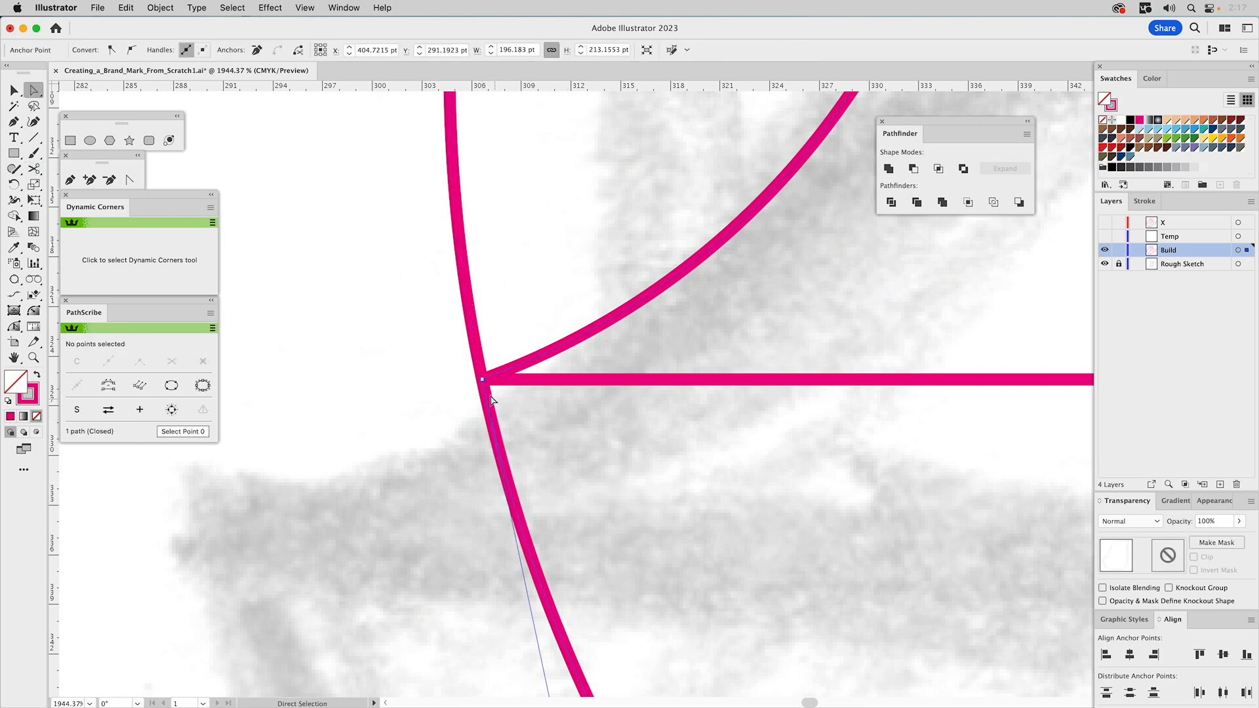
key(v)
click(558, 428)
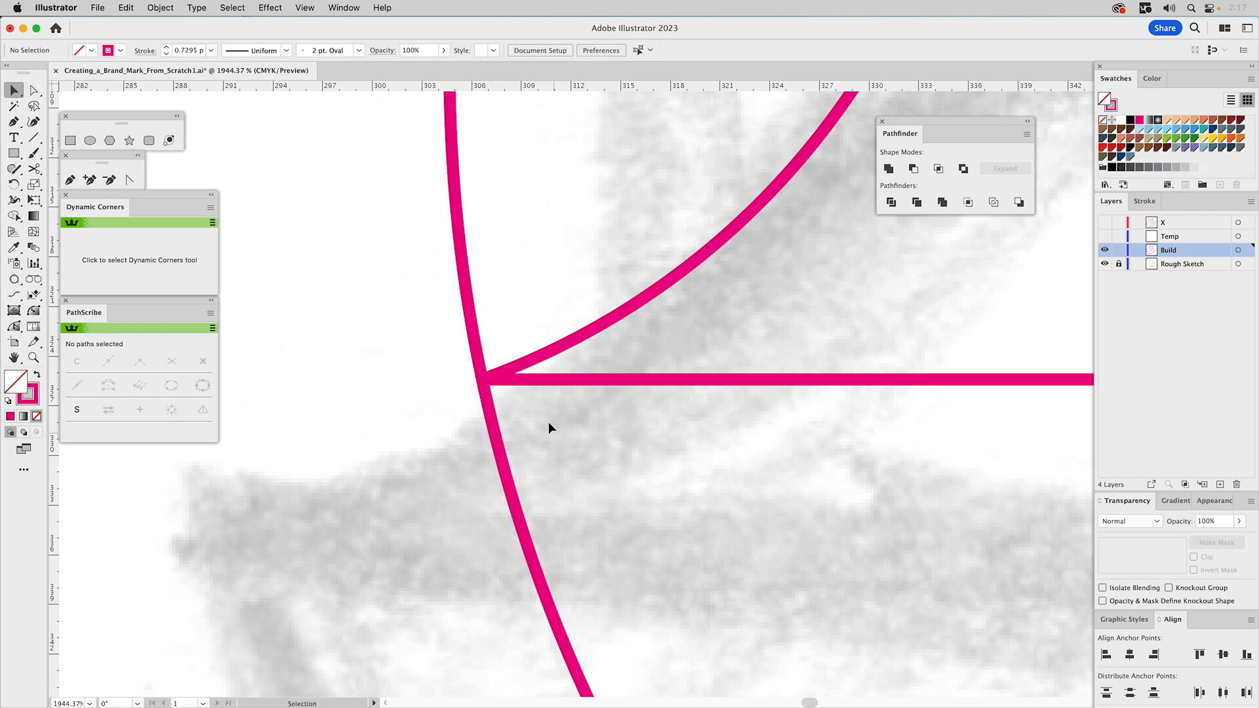
click(36, 356)
alt+click(560, 435)
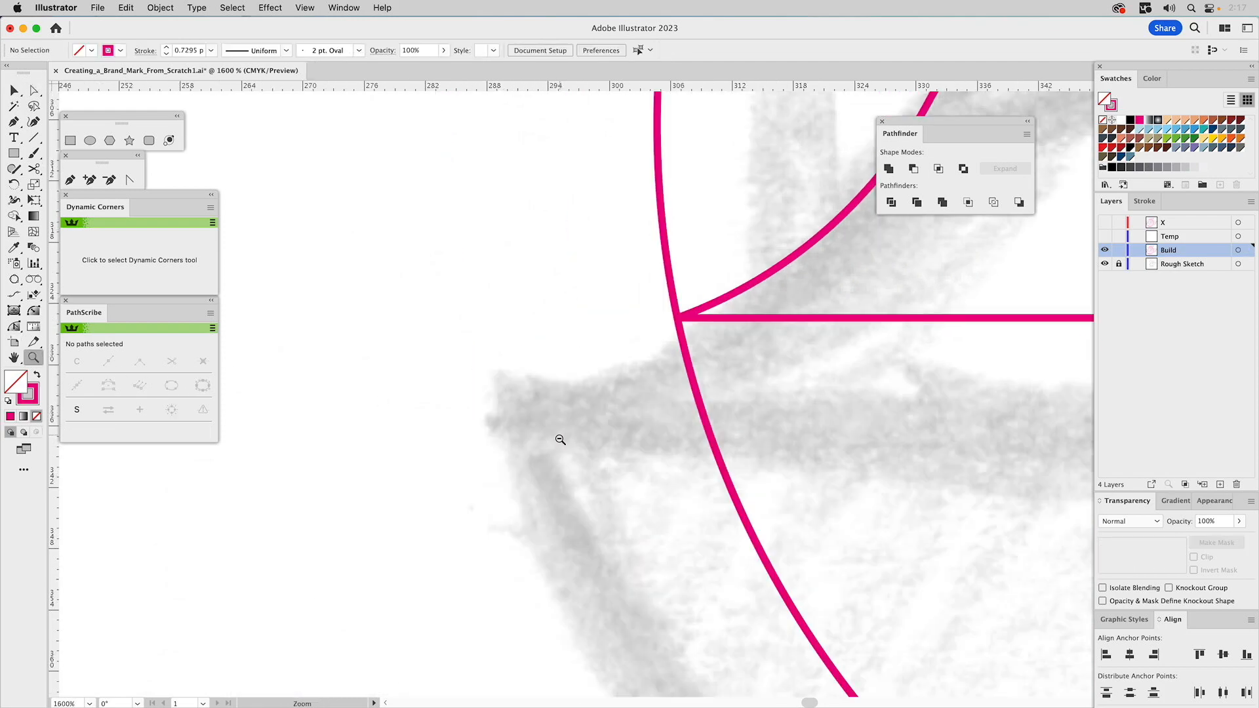
scroll(759, 373, right, 10)
scroll(759, 373, up, 3)
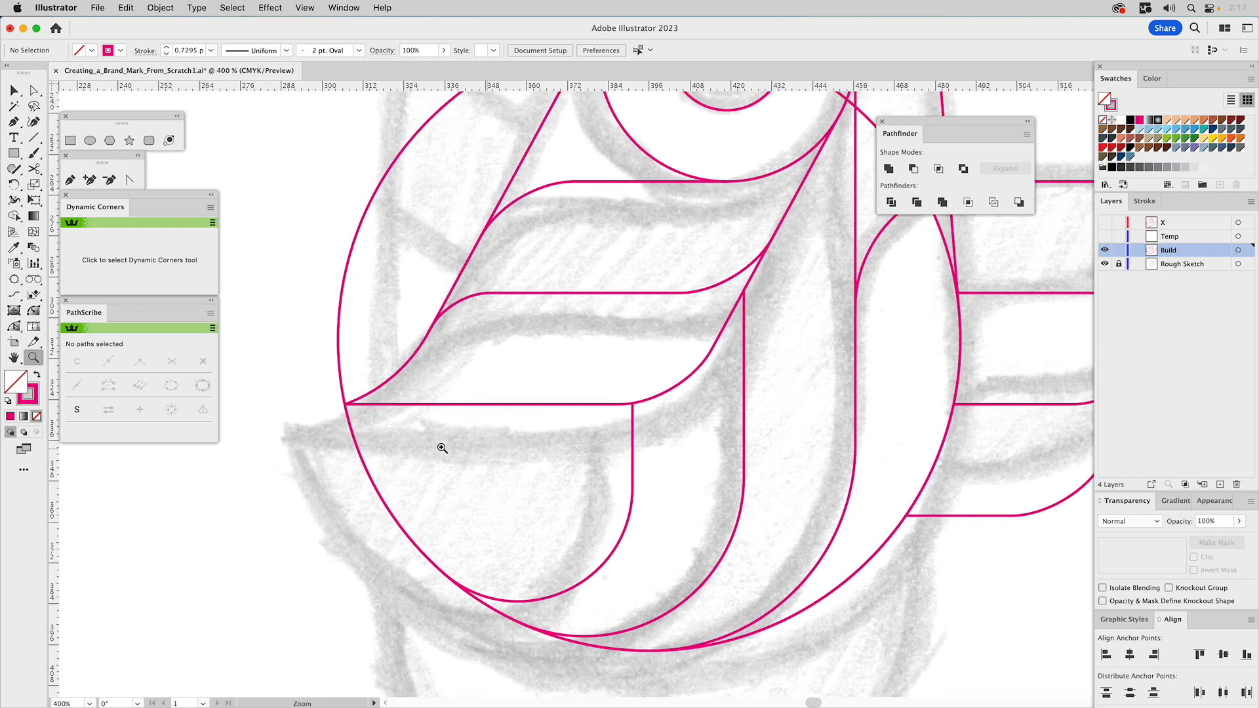
key(v)
drag(332, 466, 342, 442)
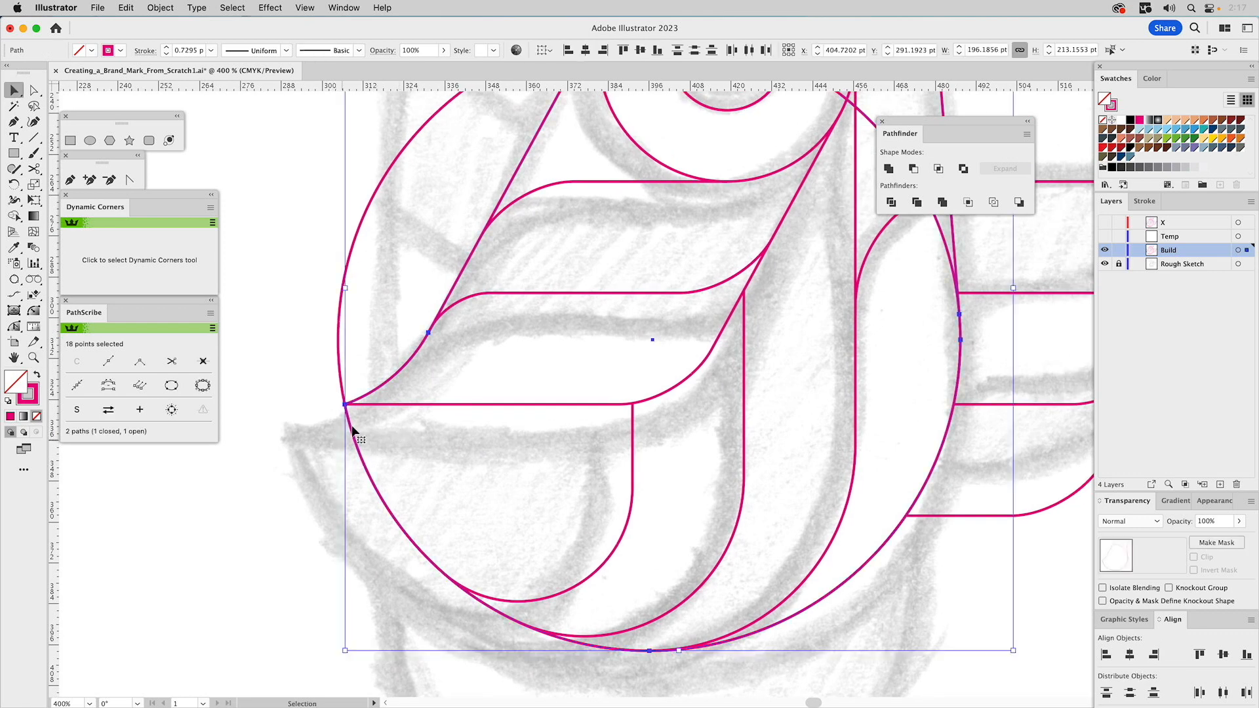
shift+click(452, 293)
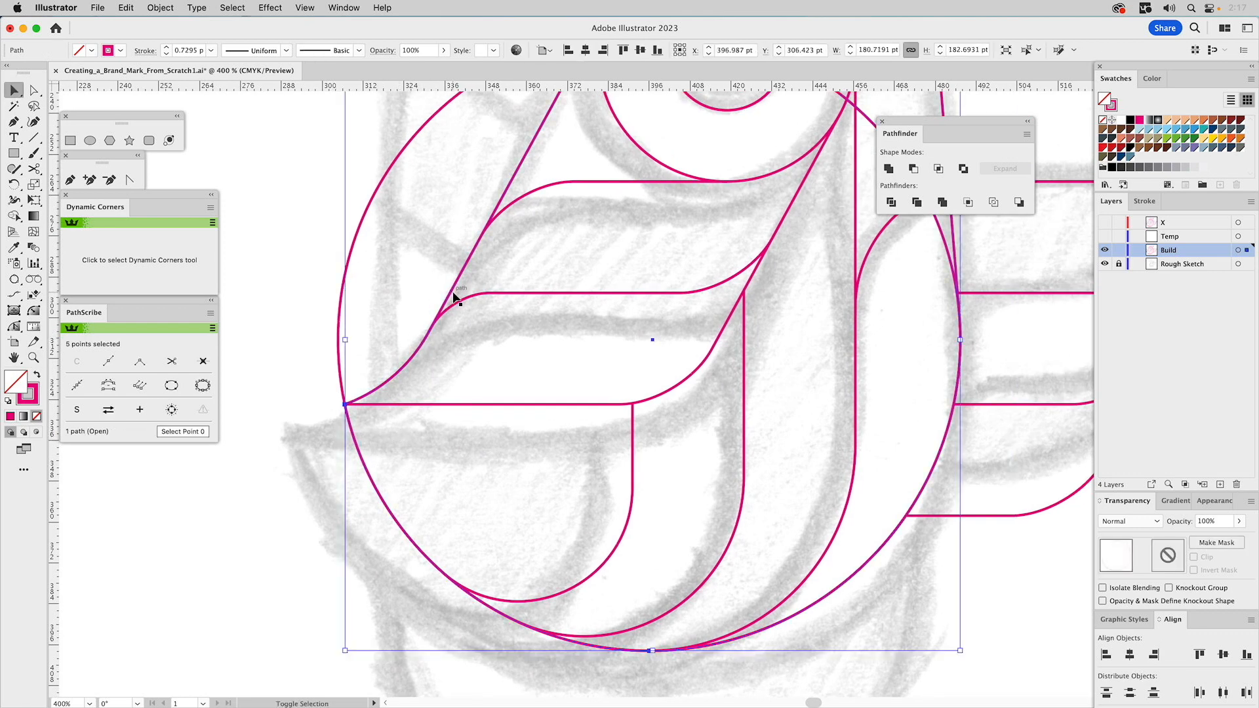
scroll(627, 328, up, 5)
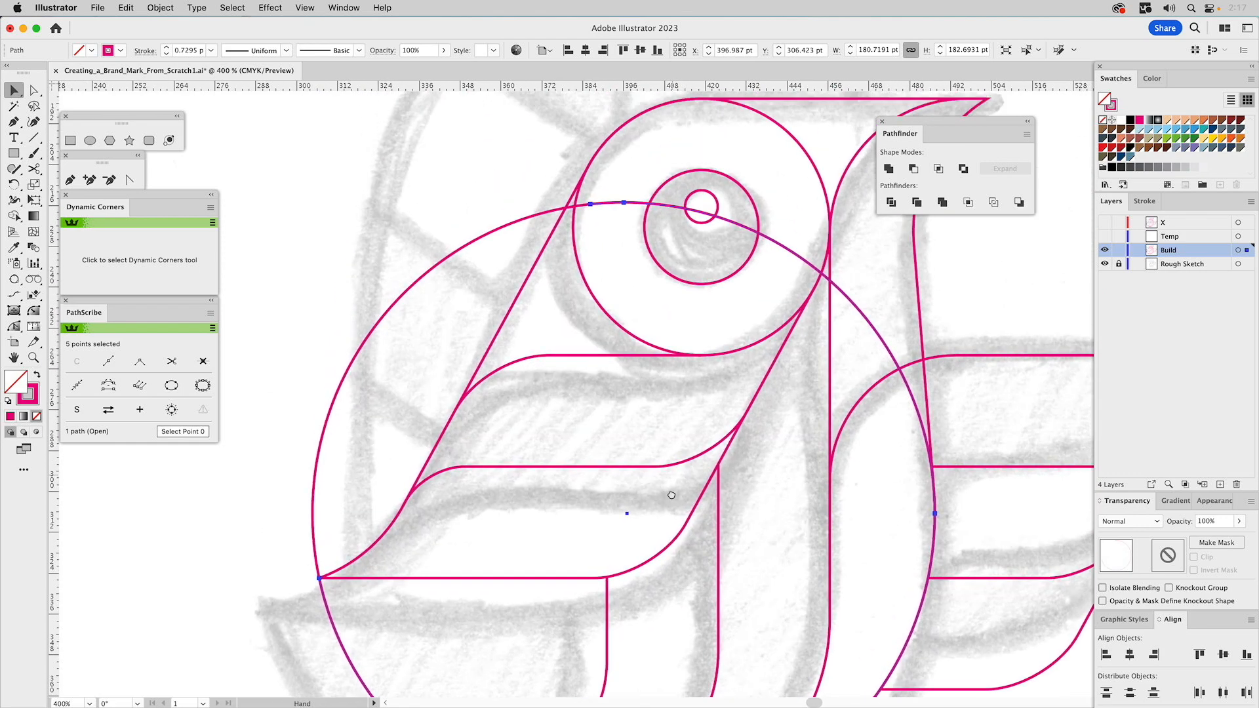
click(648, 337)
drag(549, 260, 590, 177)
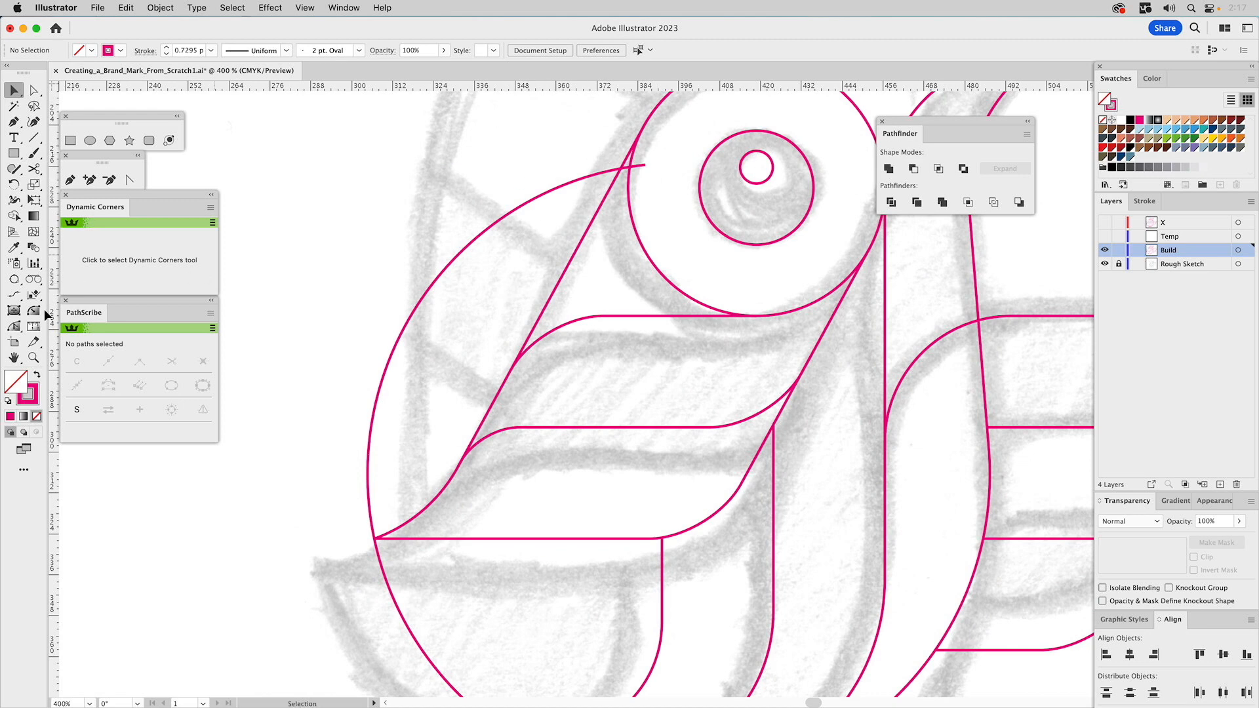
Trim the remaining arc's overhang past the head's slanted outline with Shape Builder so it ends on that line.
click(33, 357)
drag(605, 172, 688, 335)
key(v)
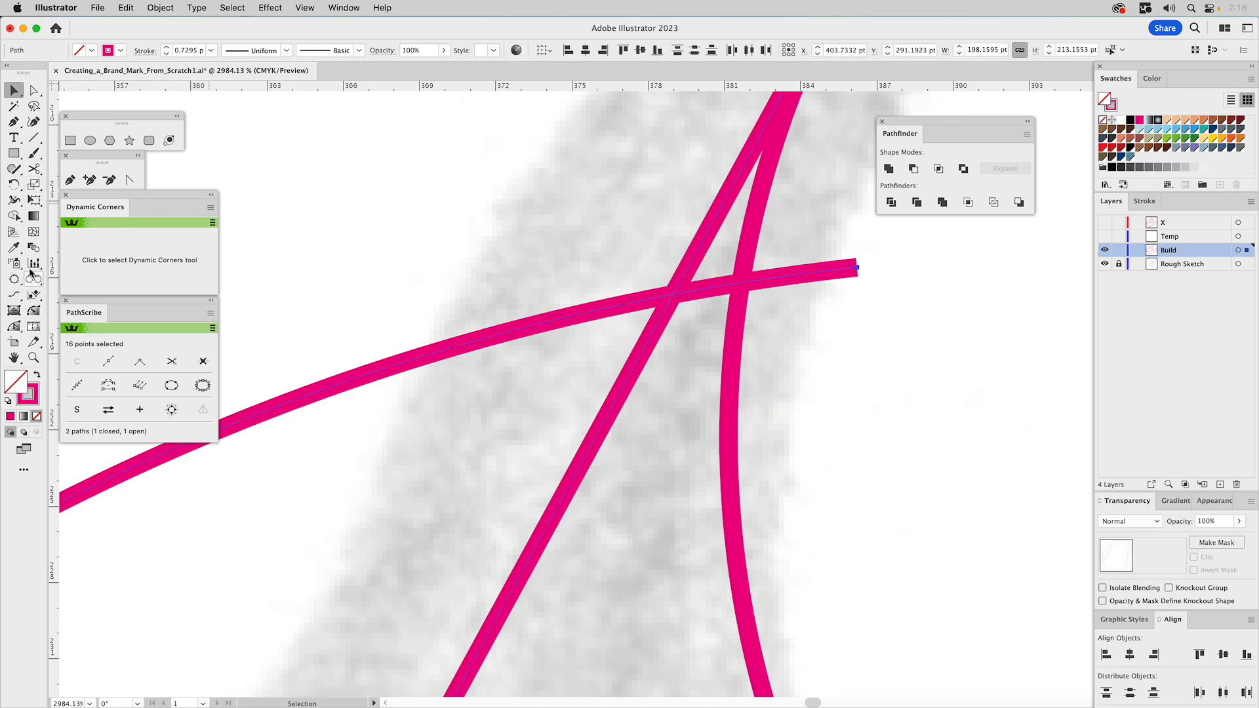
click(13, 216)
alt+click(716, 286)
key(v)
click(568, 192)
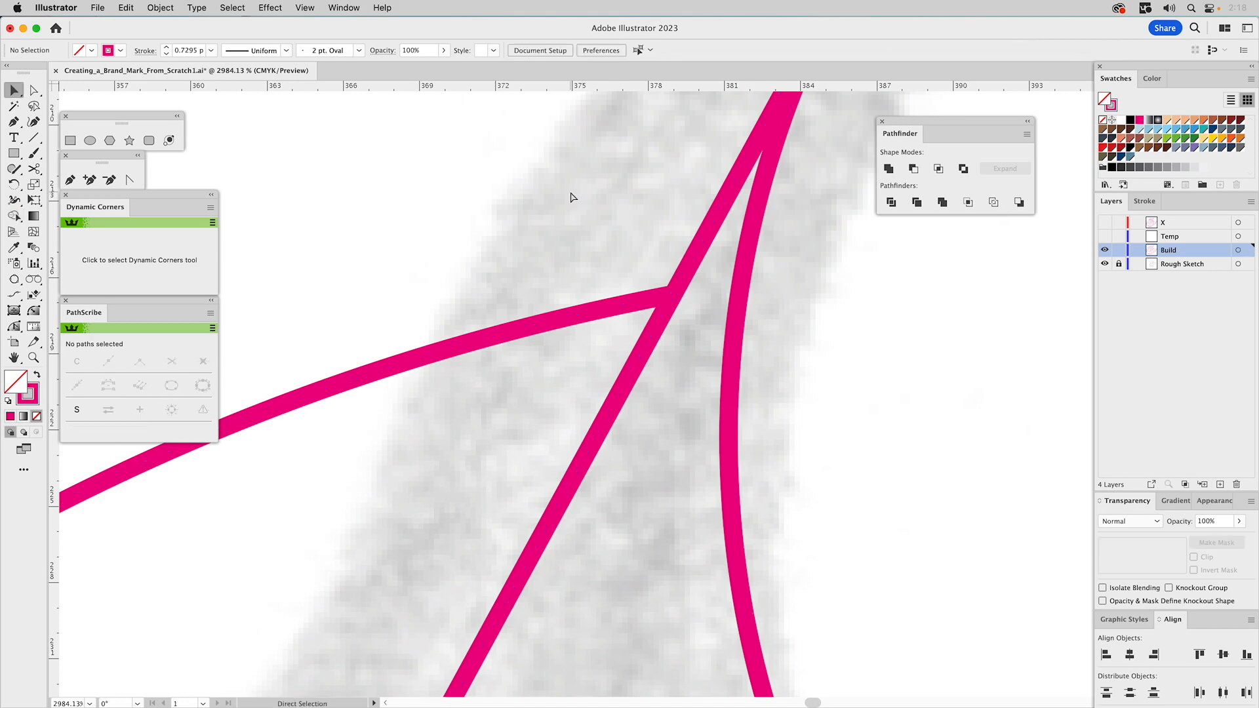
Duplicate the Build layer, rename the copy Weight, and hide the original Build and Rough Sketch layers.
key(super+0)
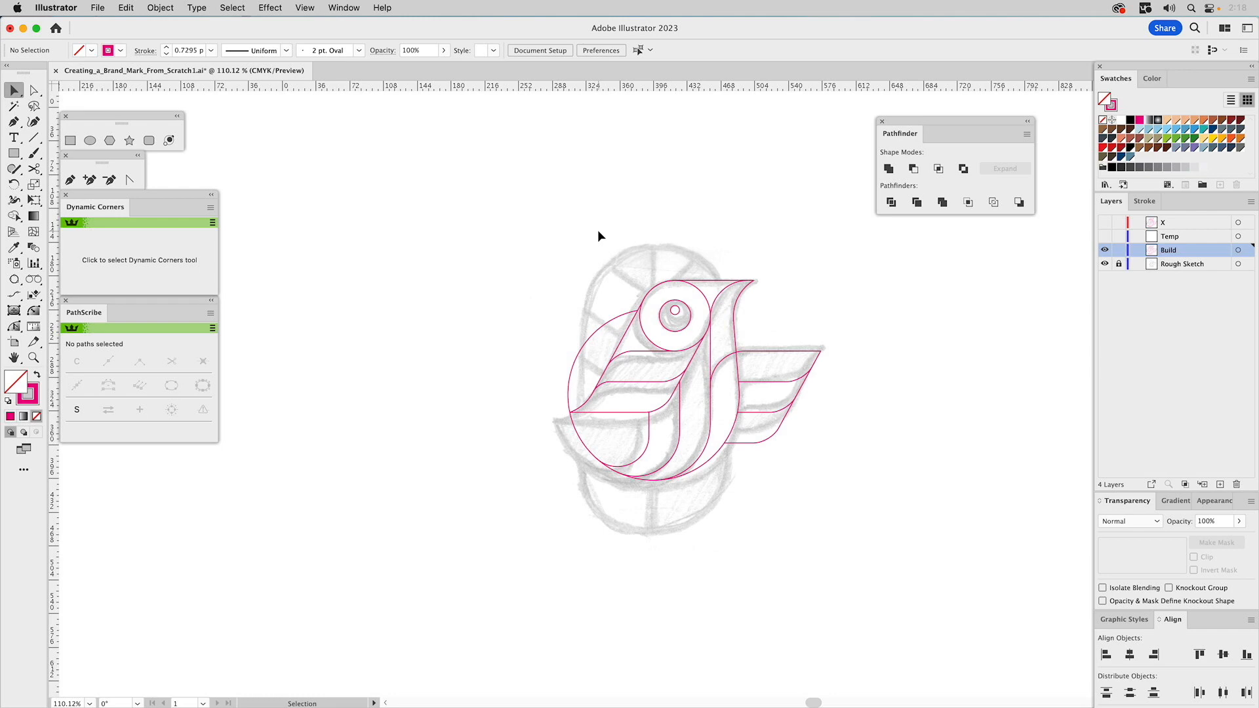
click(34, 357)
drag(515, 233, 866, 524)
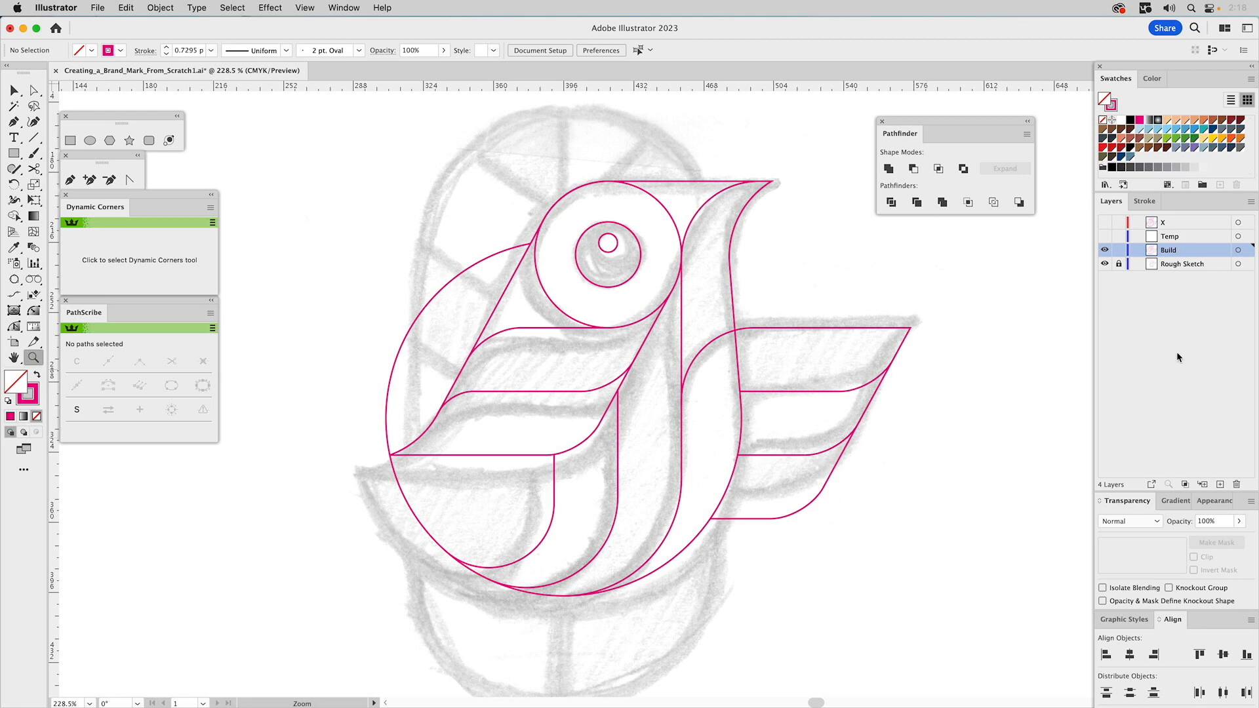
click(1251, 202)
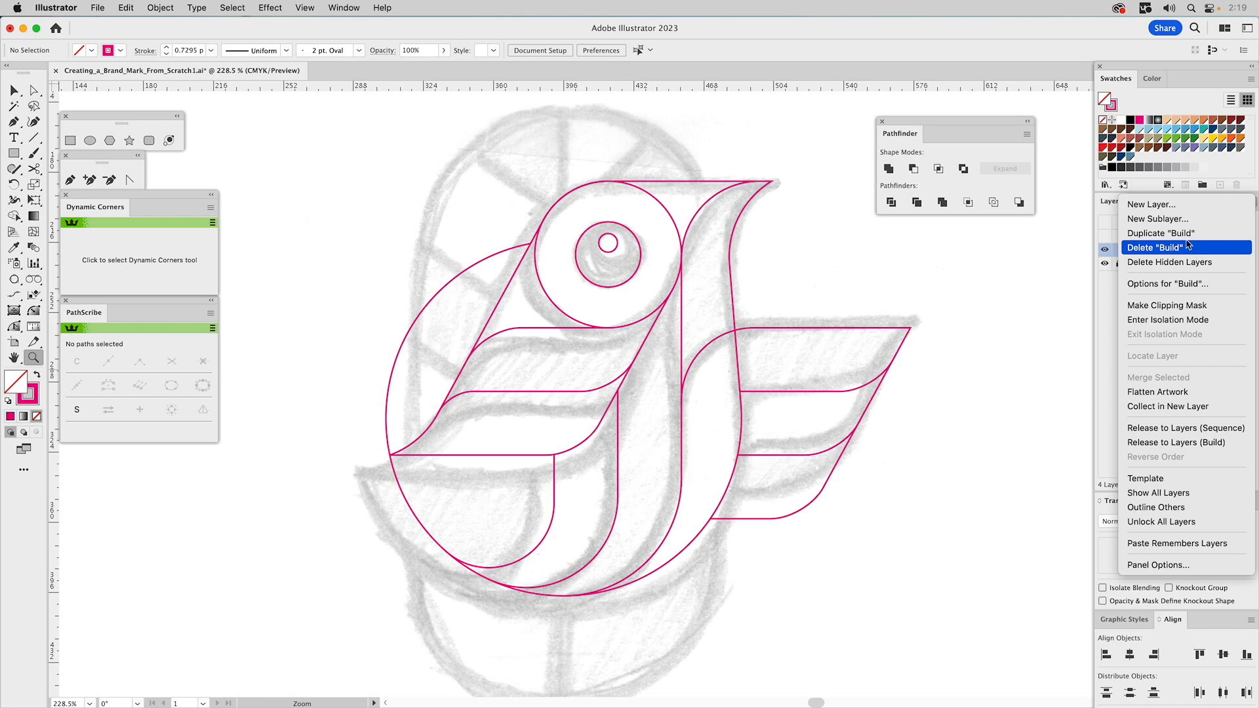
click(1187, 234)
click(1106, 263)
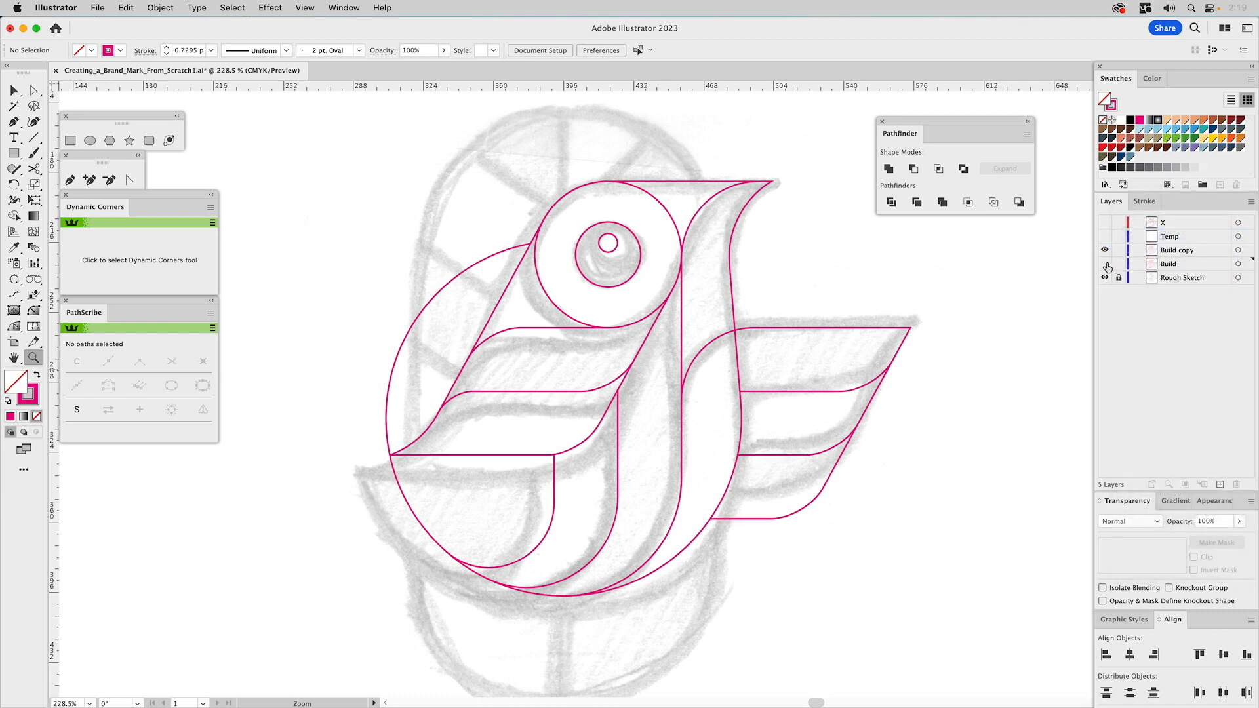
double_click(1177, 251)
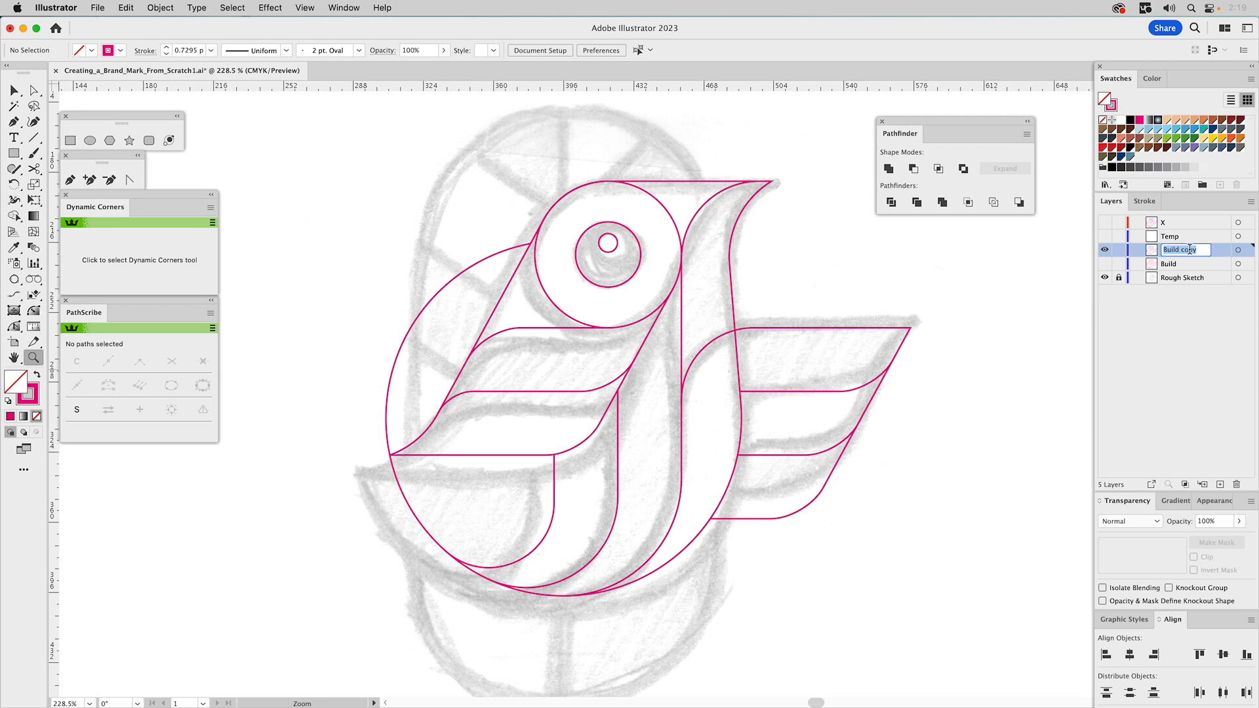
text(Weight)
key(Return)
key(v)
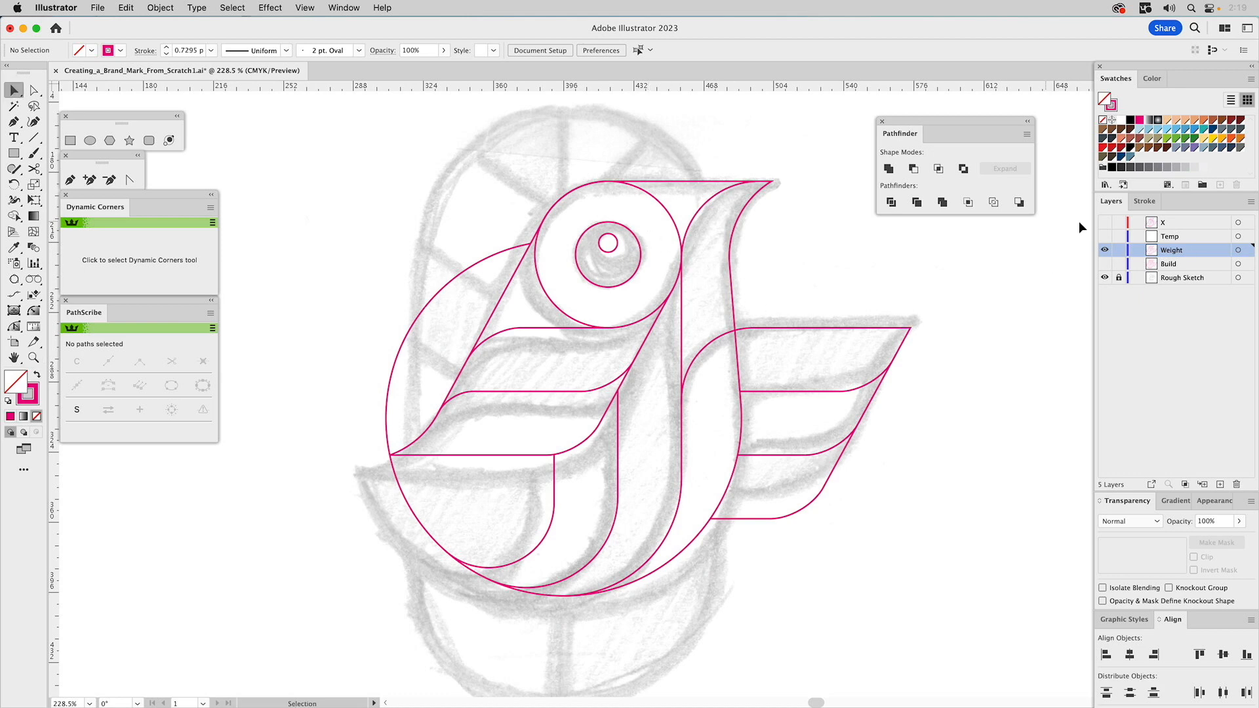
click(1104, 277)
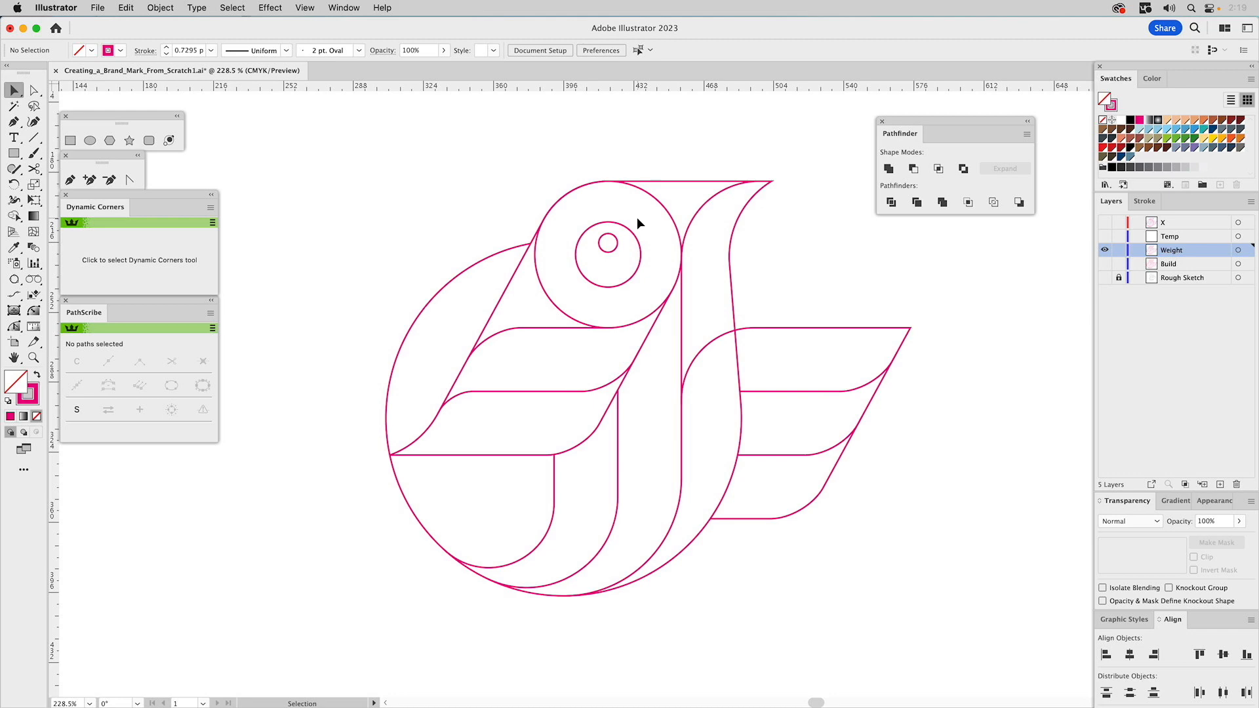
Give the bird's eye circle a solid magenta fill and no stroke.
click(640, 250)
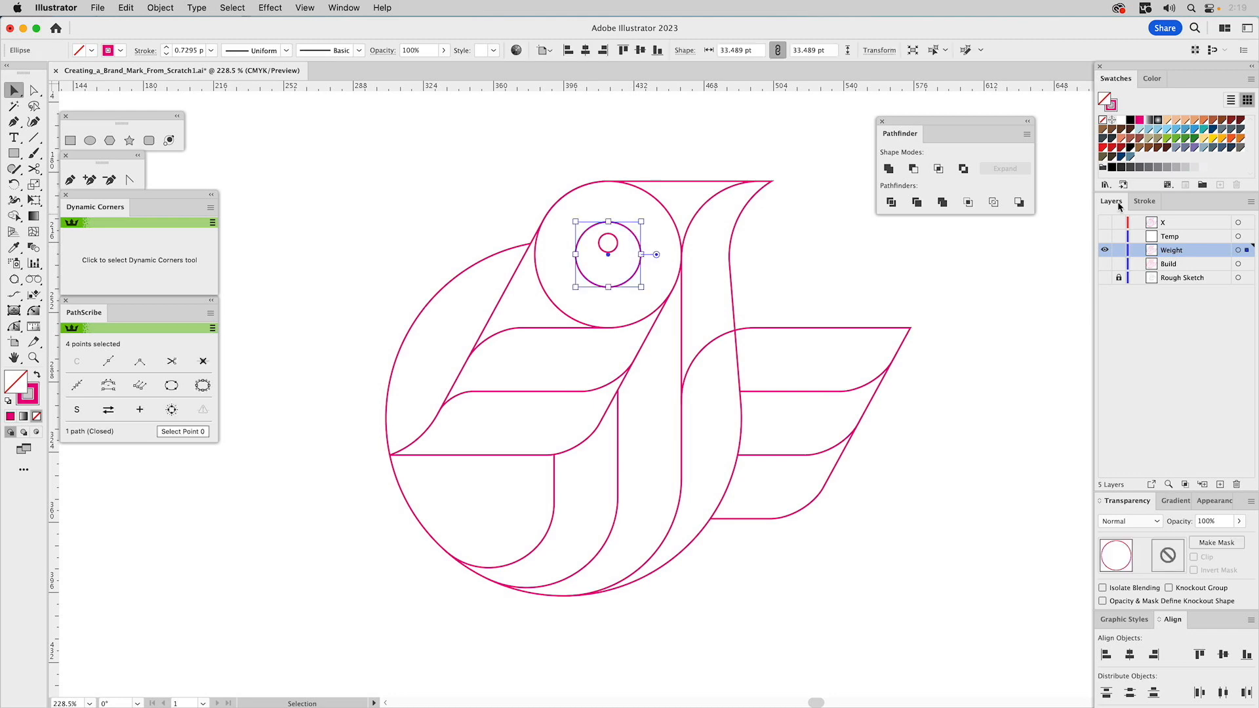
drag(1141, 125, 1111, 103)
click(1111, 105)
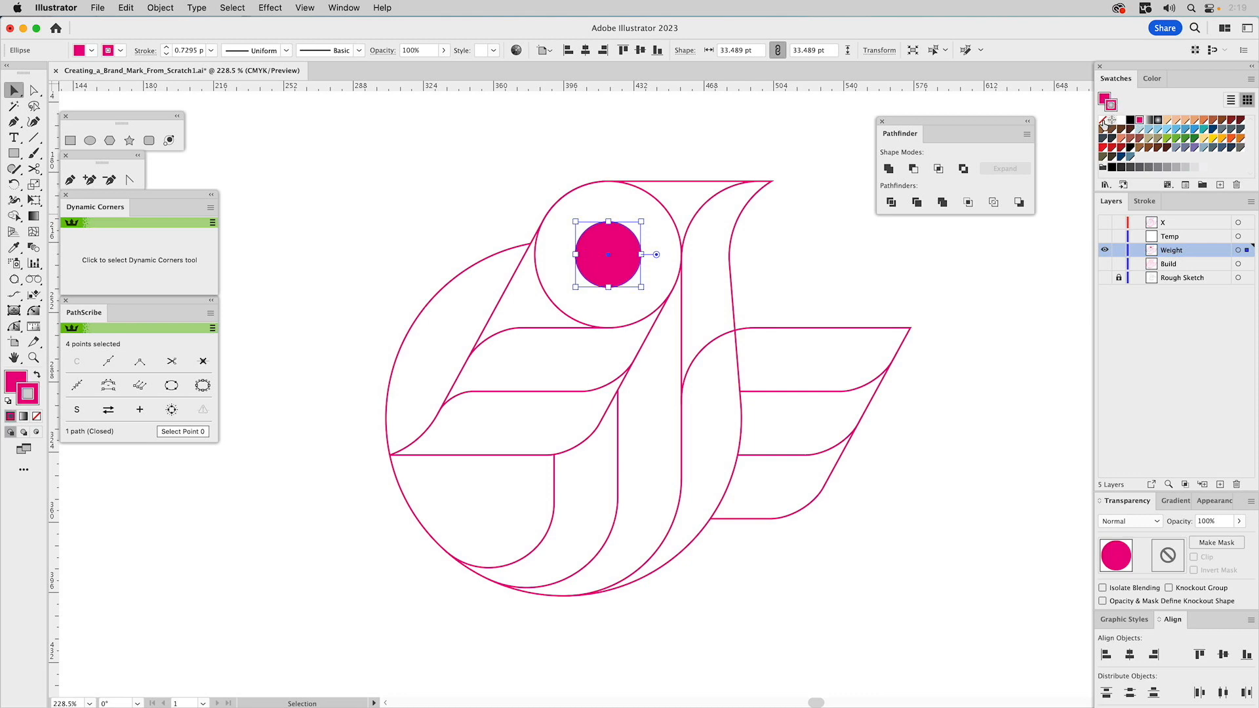
click(1103, 120)
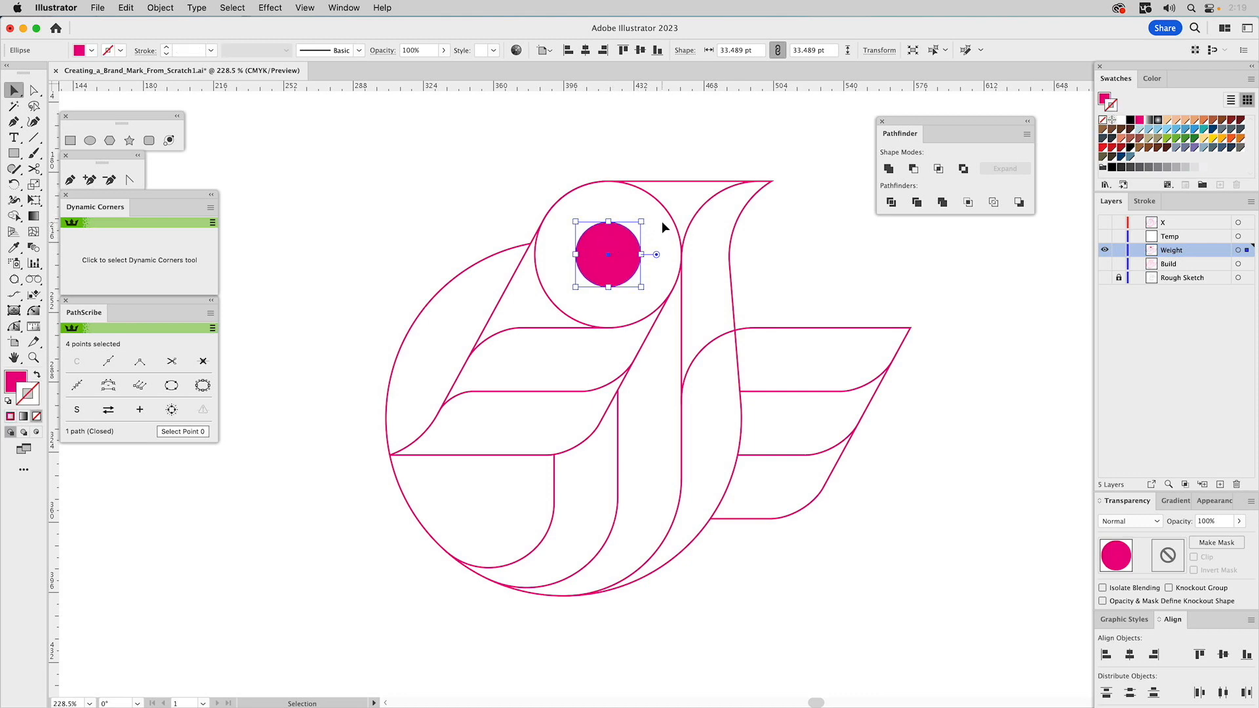
Give the small highlight circle inside the eye a white fill and no stroke.
click(628, 202)
click(609, 236)
click(609, 233)
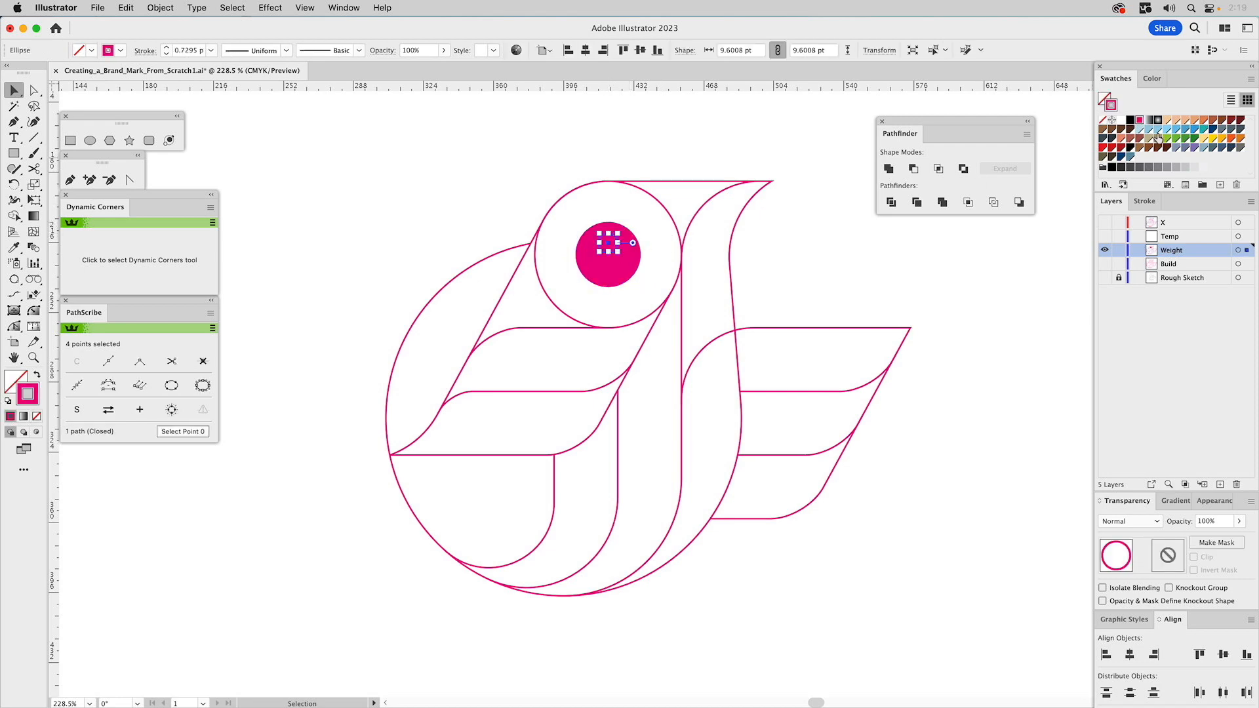
click(1104, 120)
click(1104, 100)
click(1121, 120)
click(821, 238)
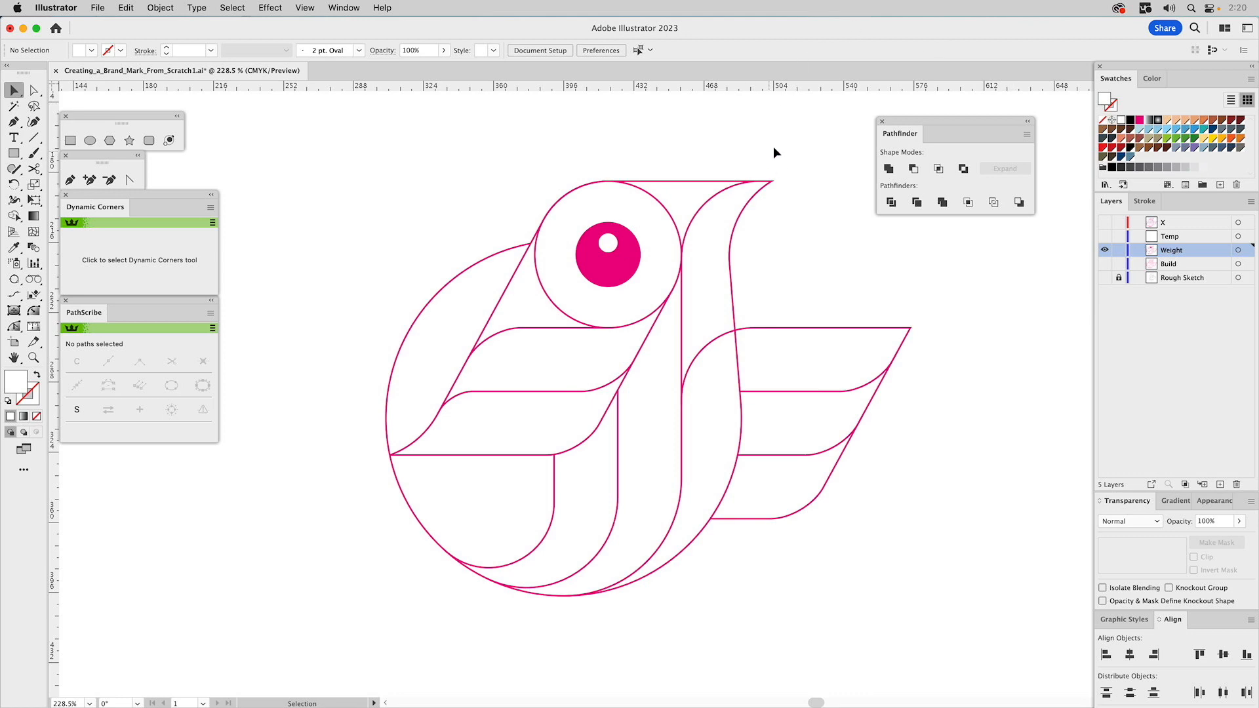
Select all the bird's paths except the filled eye and its highlight, and set their stroke weight to 9 pt.
drag(805, 150, 277, 651)
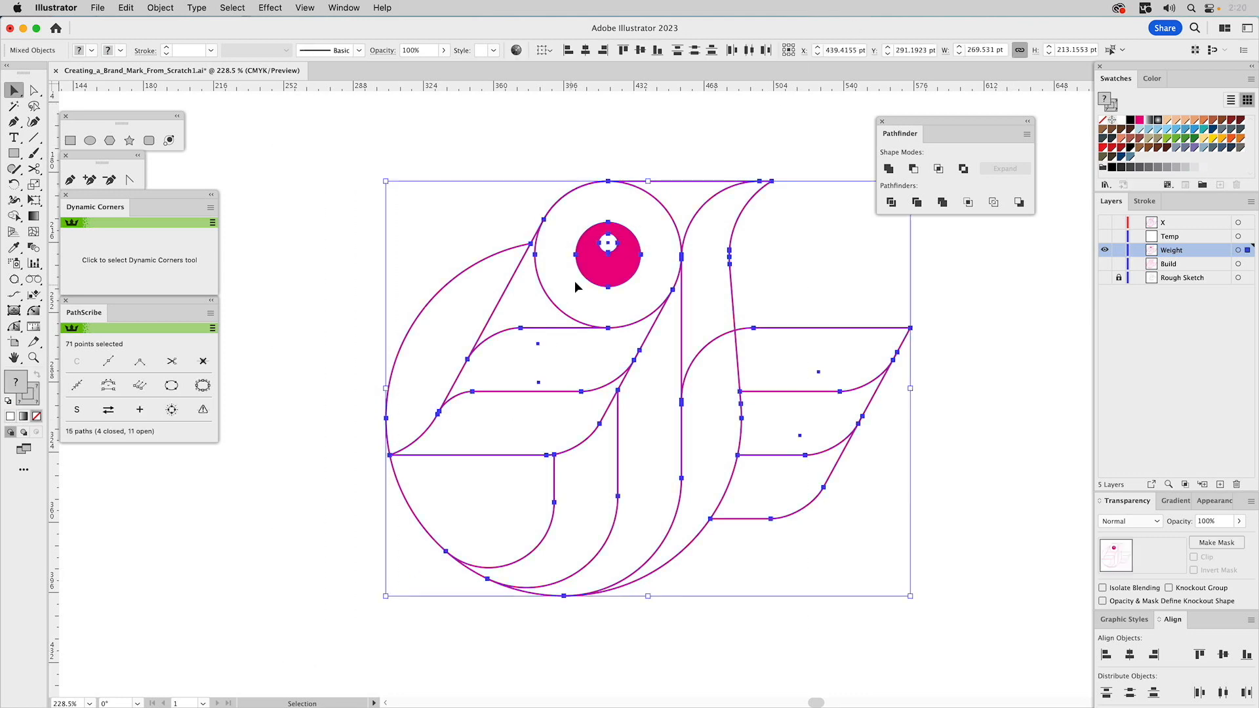
shift+click(627, 260)
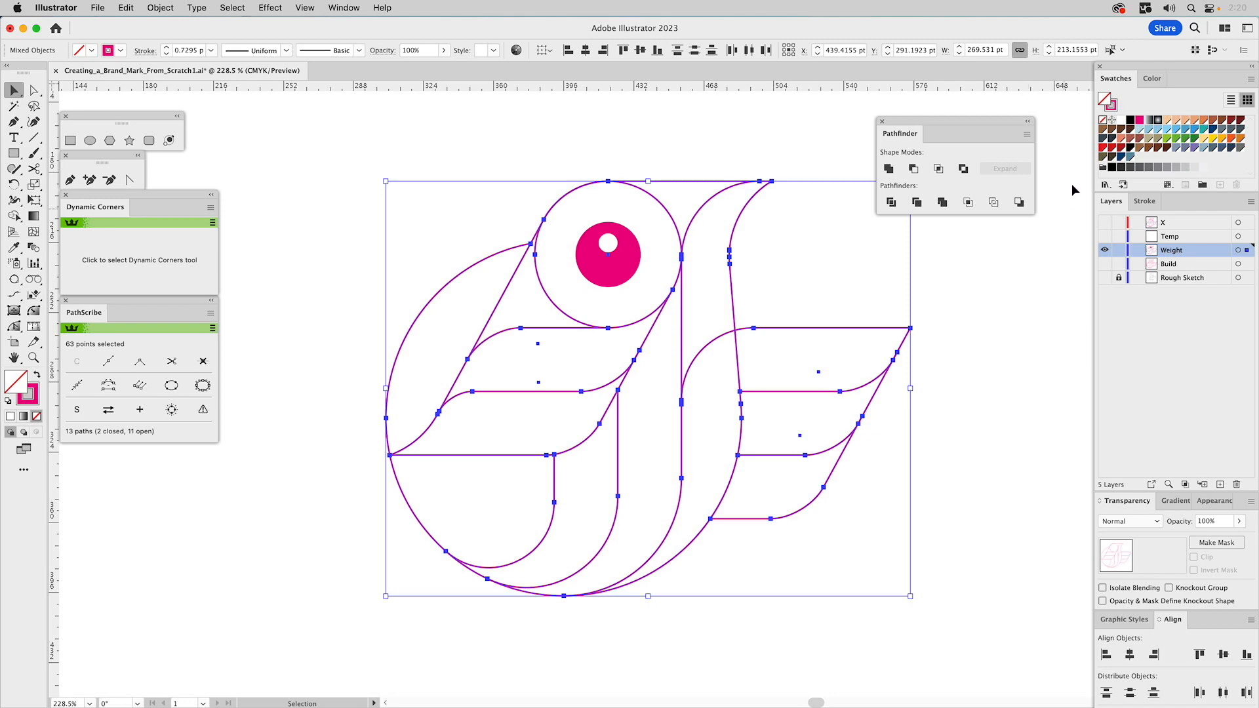
click(1152, 202)
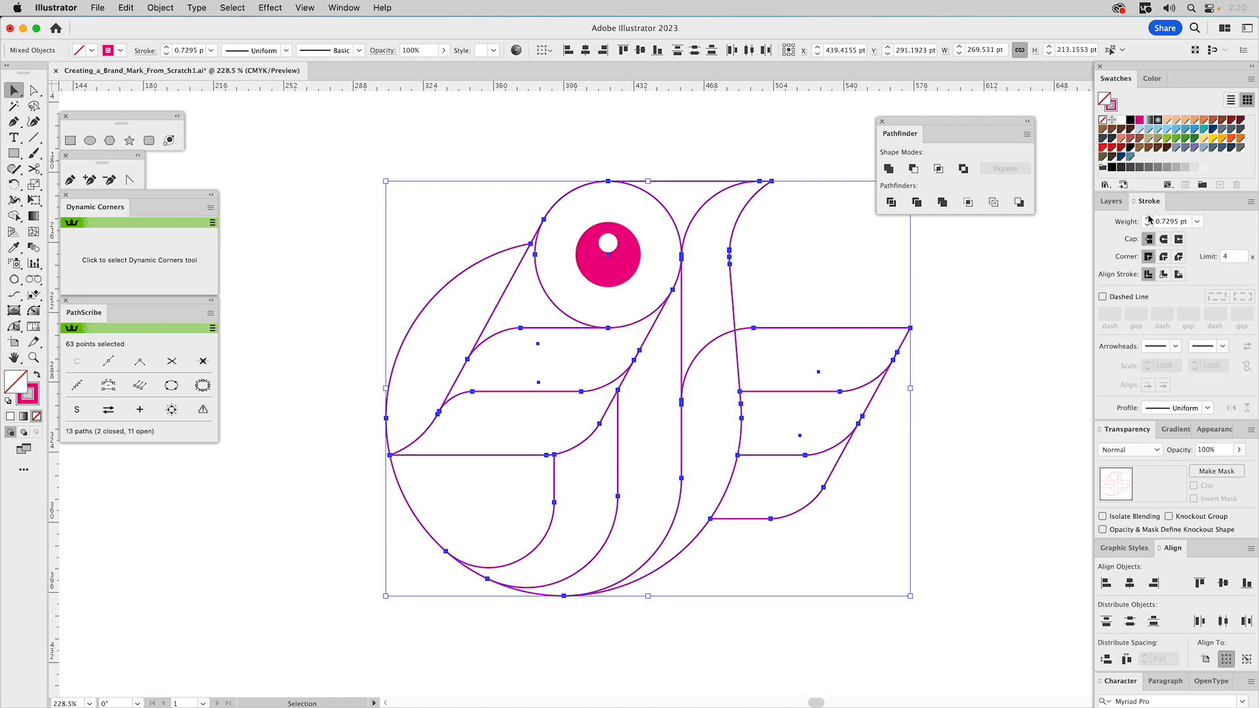
click(1147, 219)
click(1147, 220)
click(1147, 220)
click(1147, 220)
click(1147, 220)
click(1148, 220)
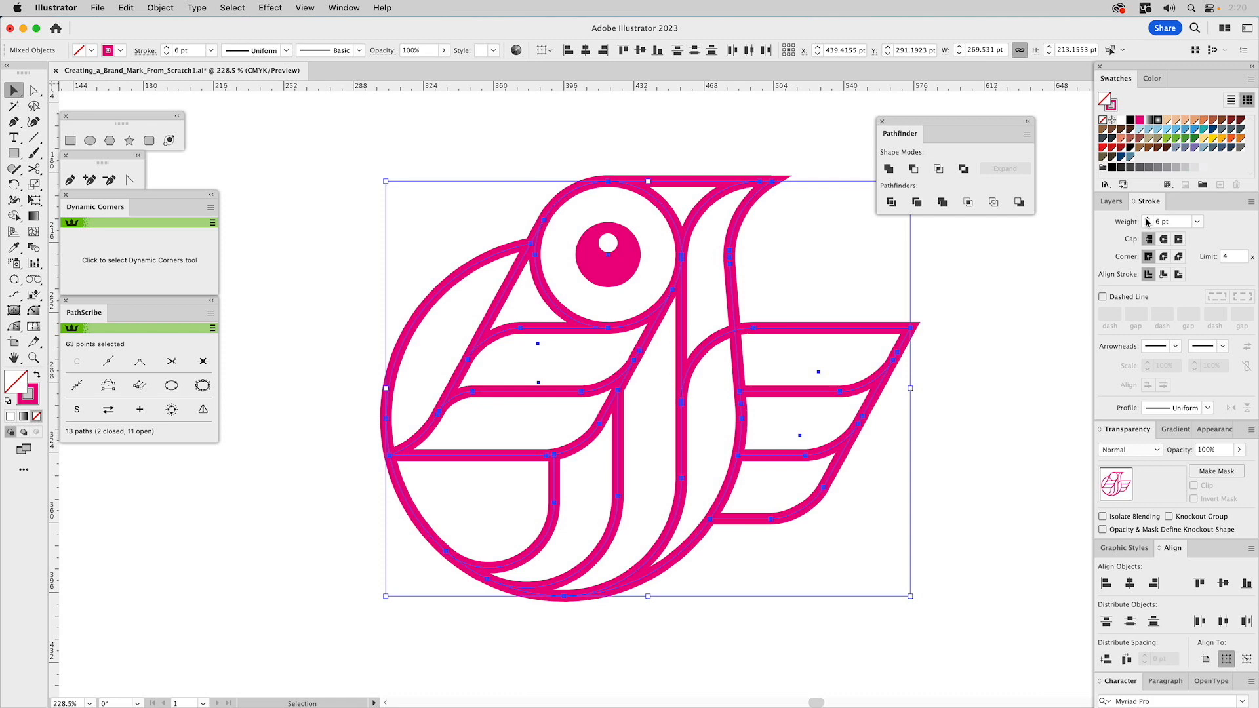
click(1147, 220)
click(1147, 220)
click(1147, 220)
click(1148, 225)
click(1147, 219)
click(1148, 219)
click(1147, 219)
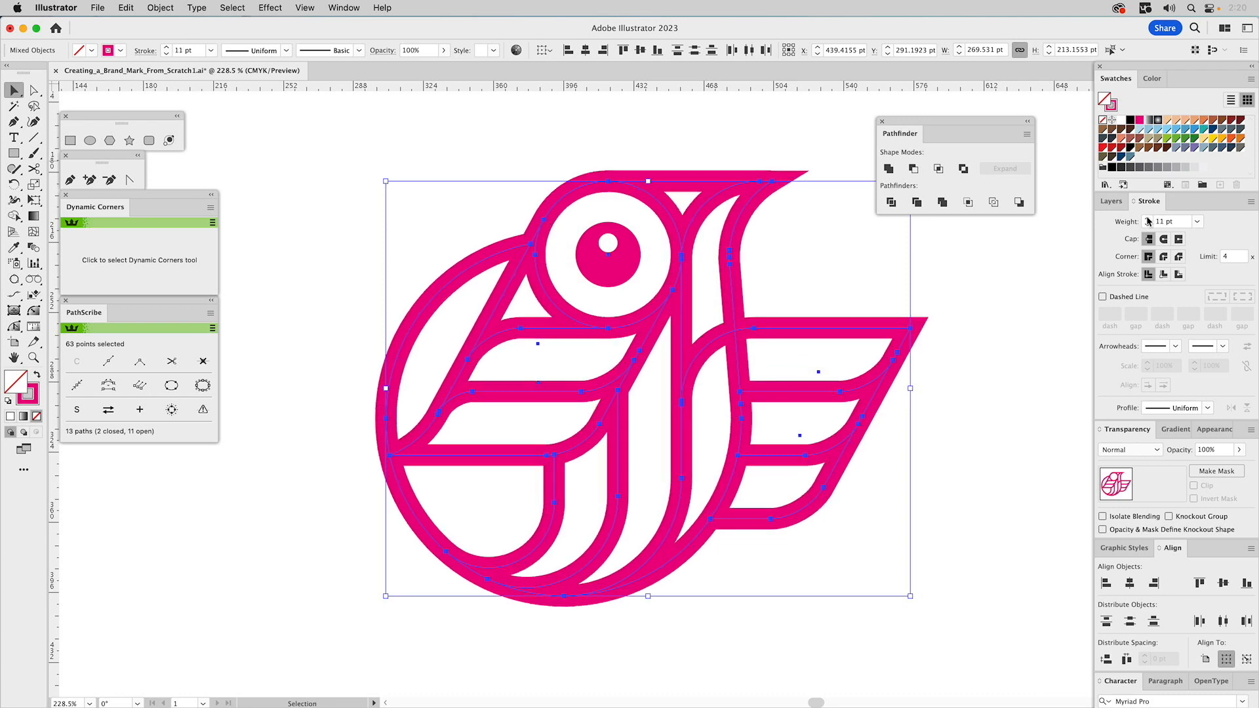
click(1148, 226)
click(1148, 226)
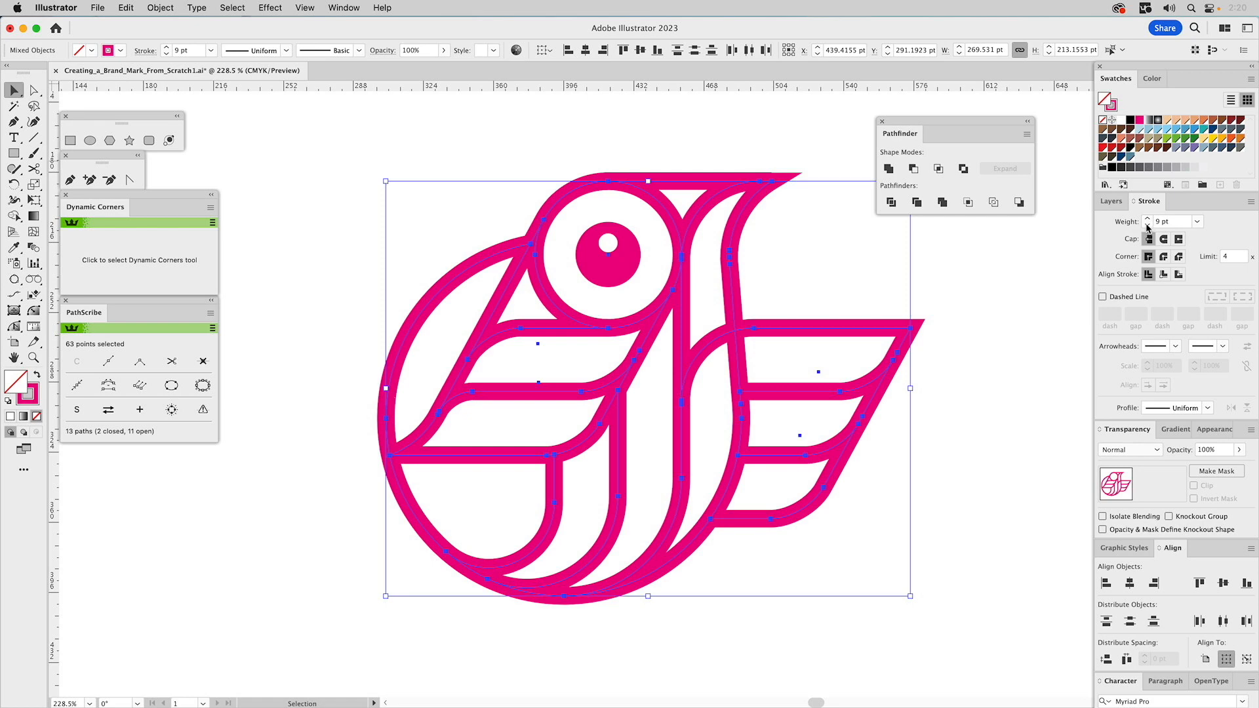
Examine the join between the crest's inward curve and the straight back edge of the body outline, up close and in outline view.
click(785, 256)
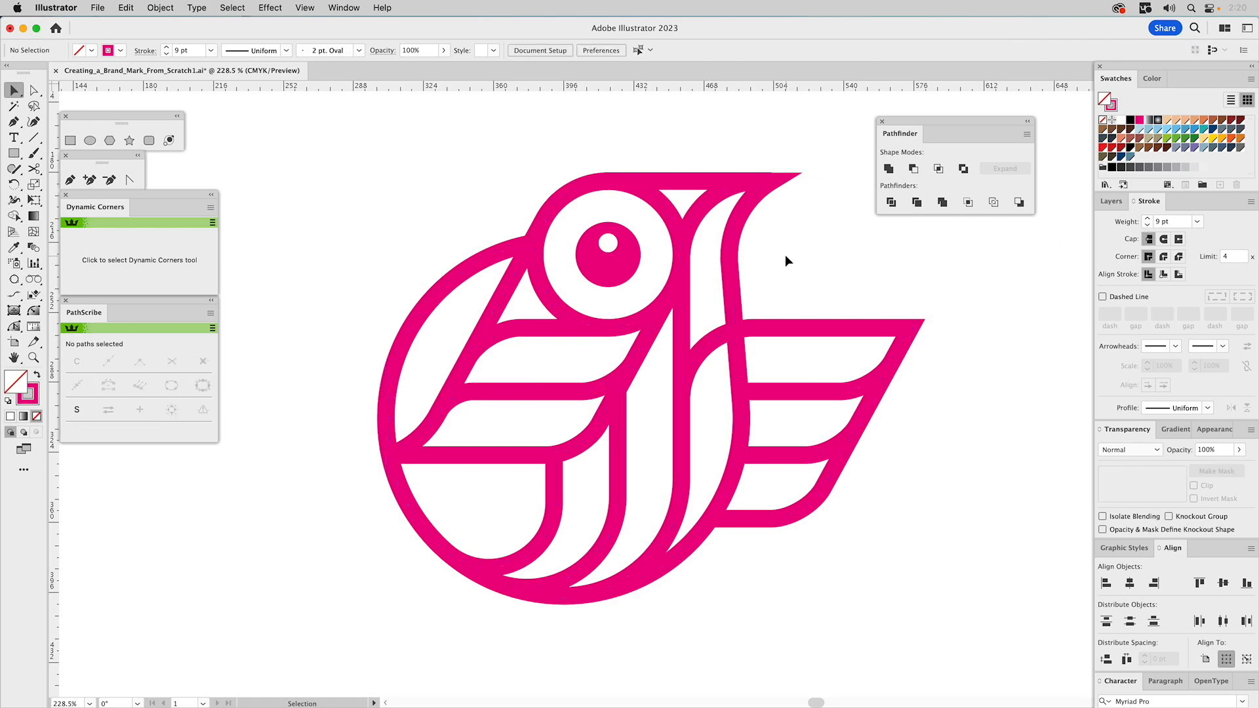
click(731, 256)
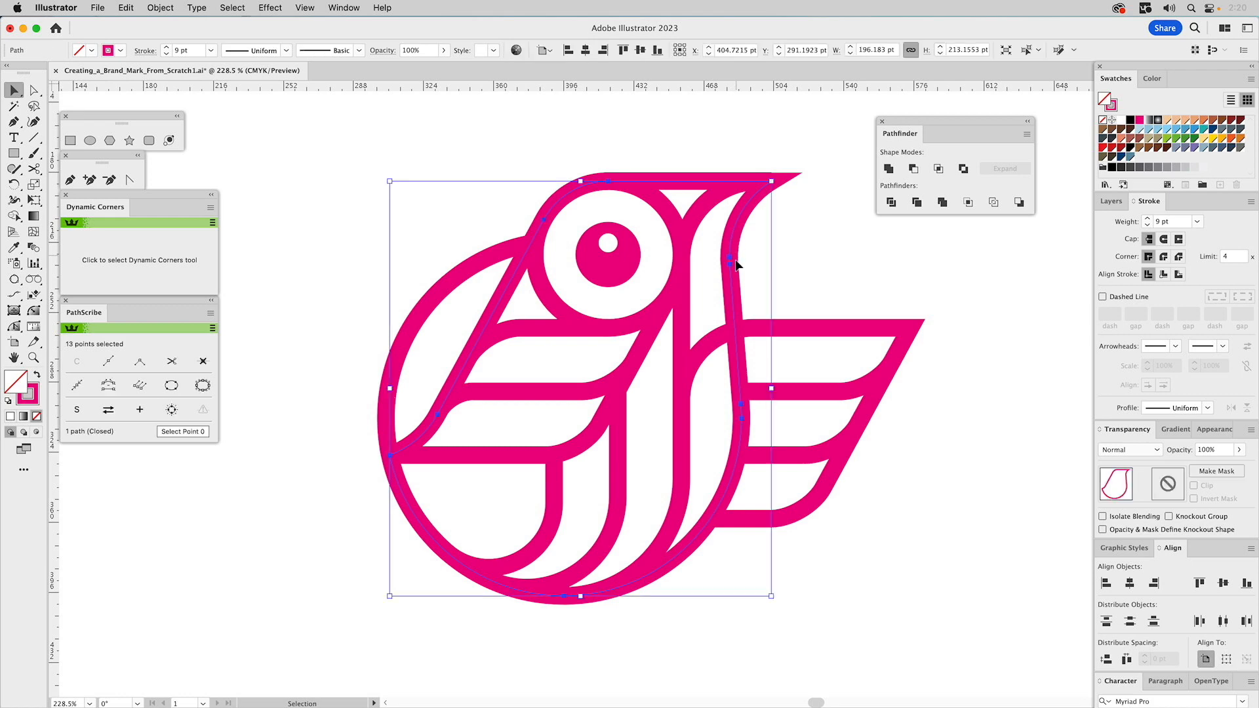
click(745, 257)
key(a)
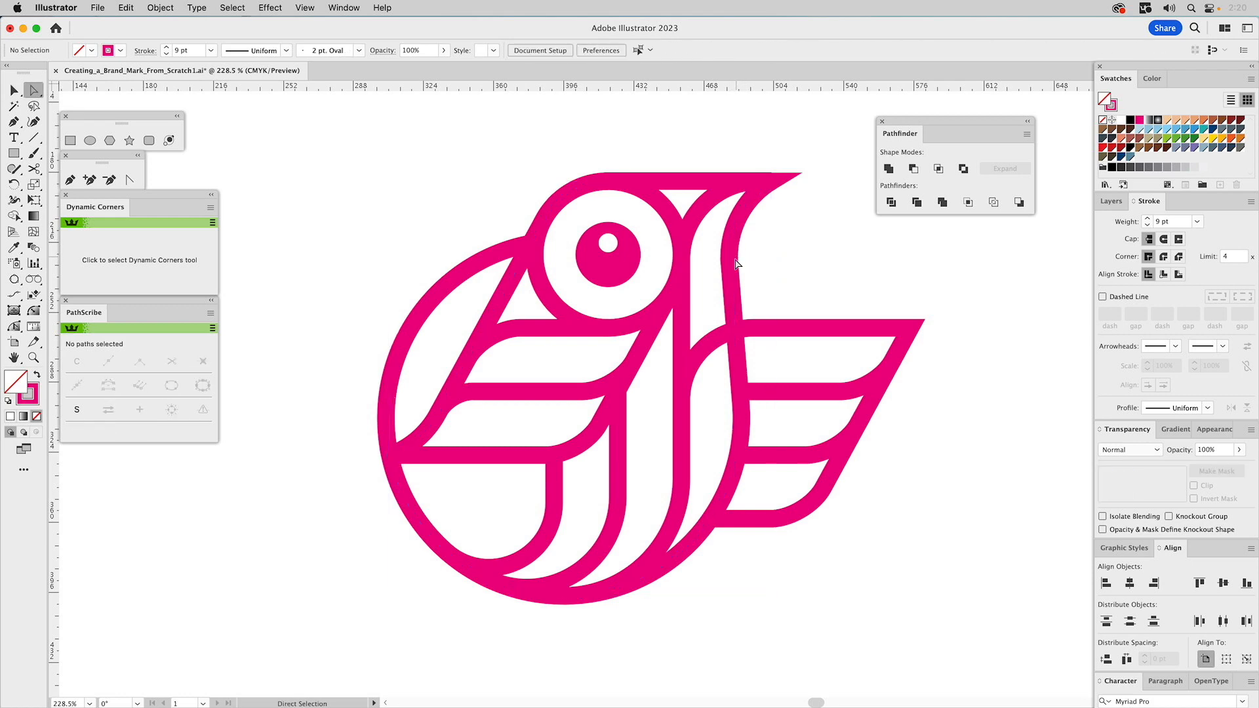
click(733, 293)
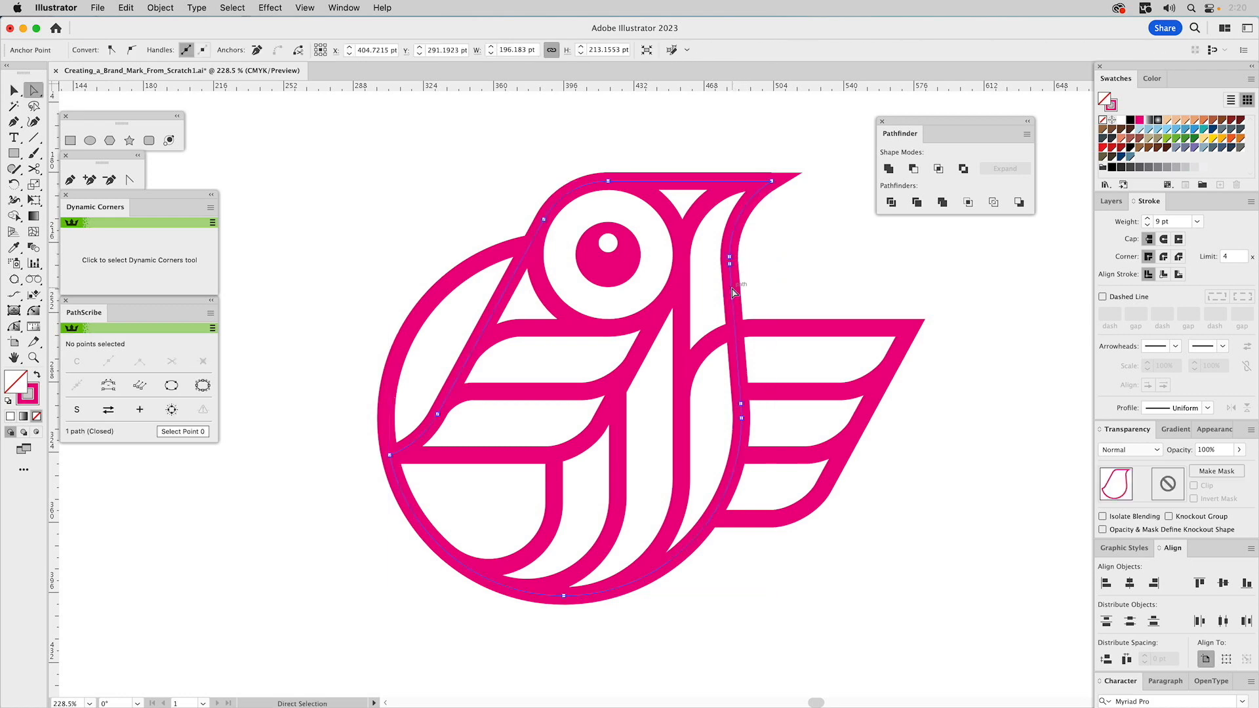
click(731, 261)
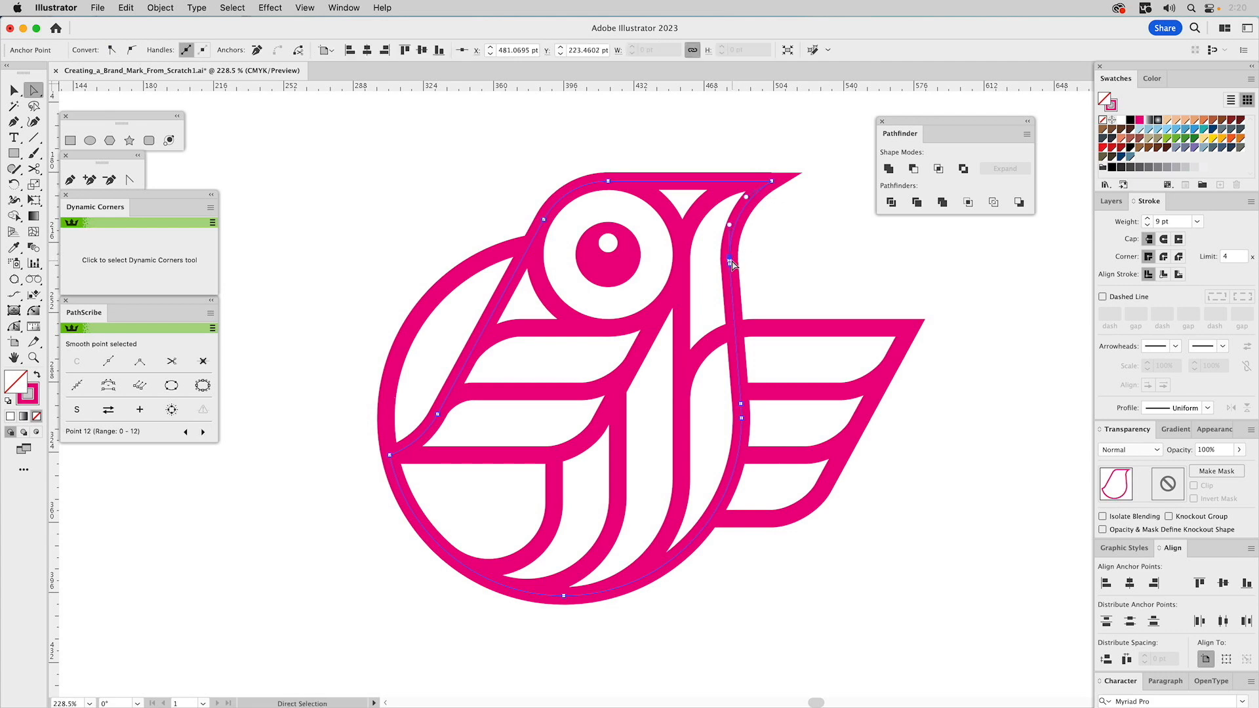
click(787, 270)
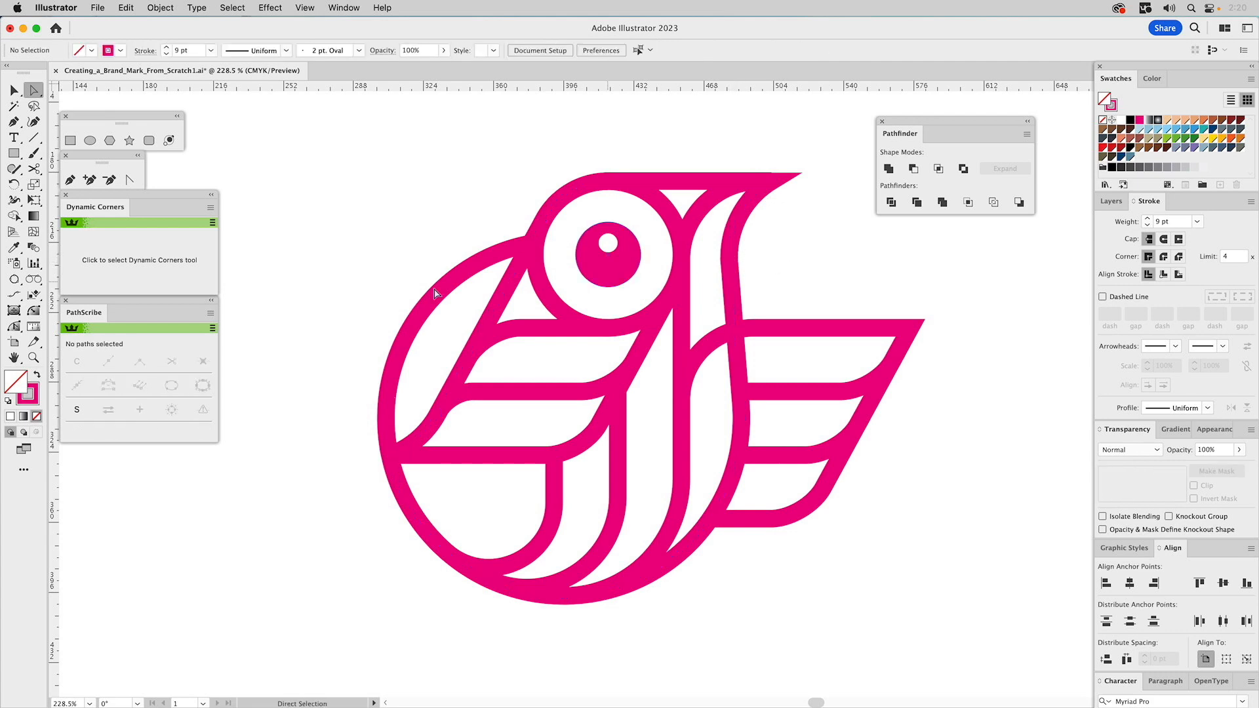
click(34, 357)
drag(678, 216, 832, 331)
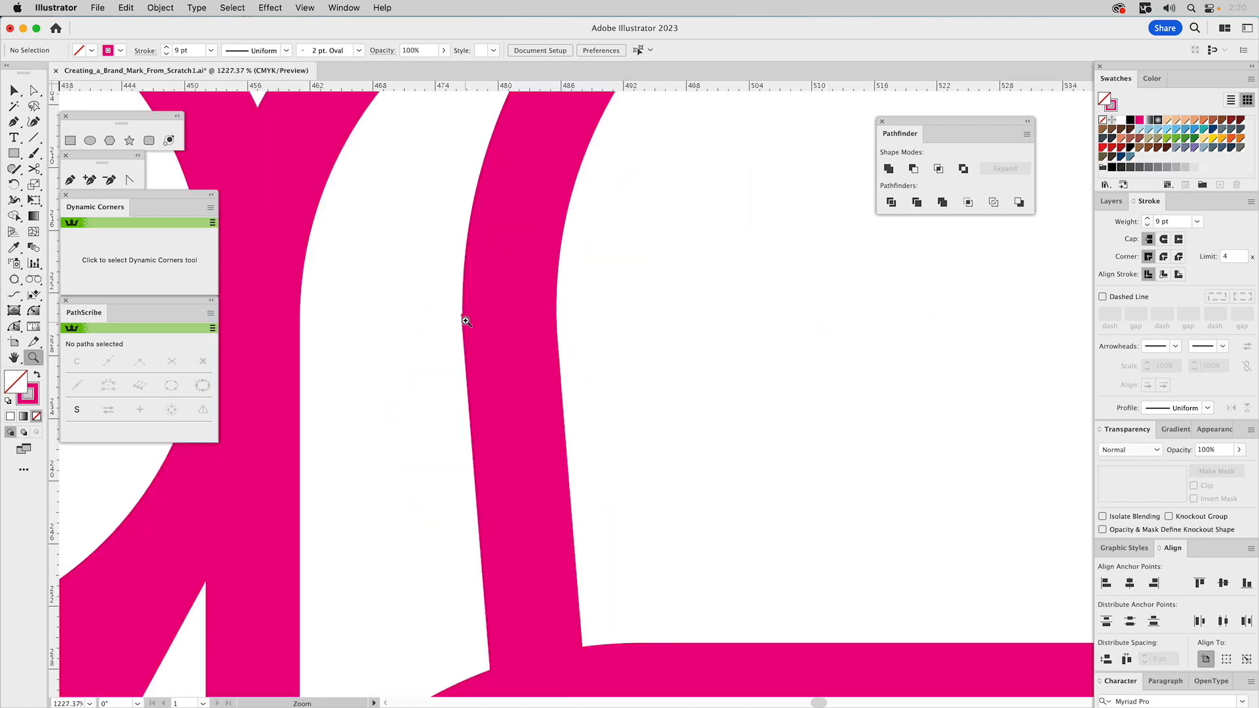
drag(551, 340, 705, 318)
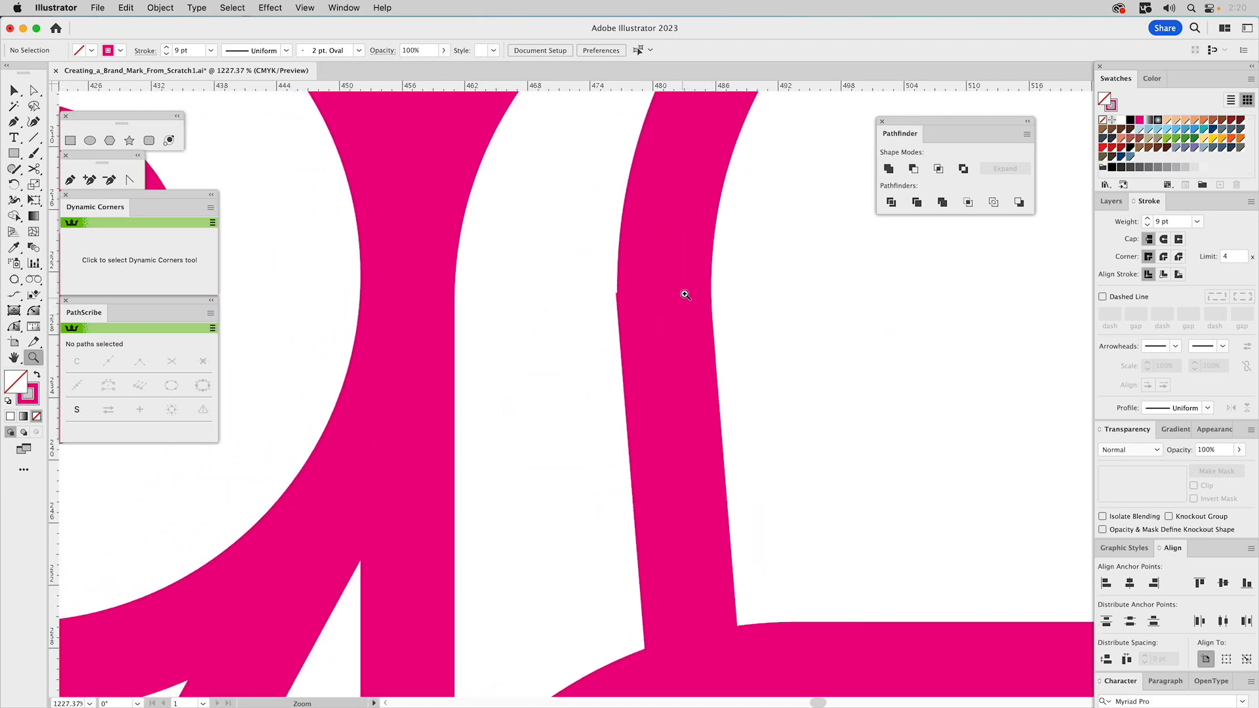
key(super+y)
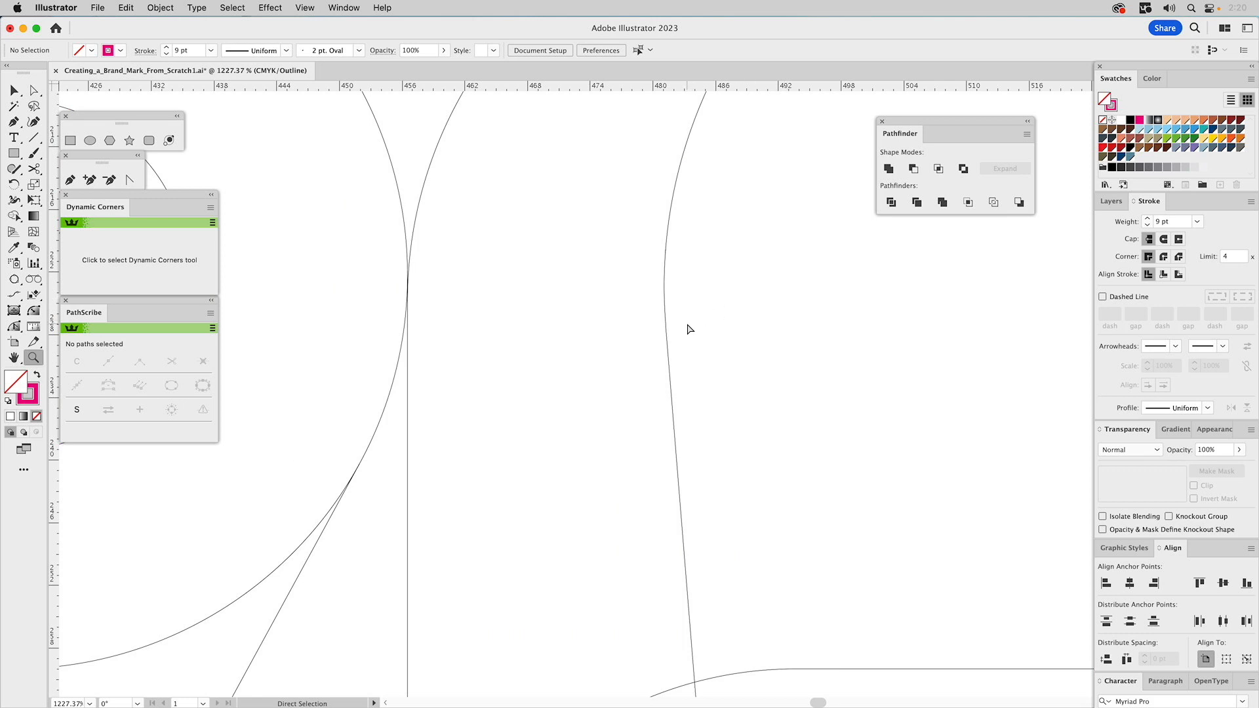
click(685, 333)
click(661, 335)
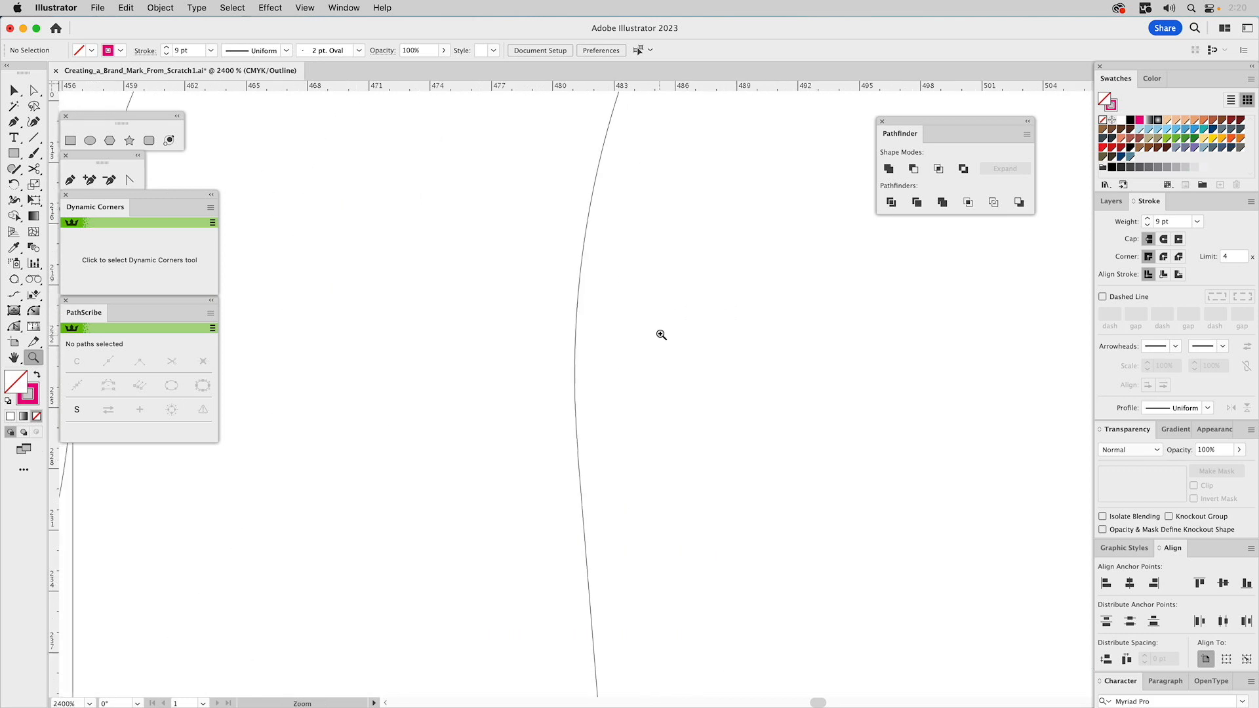
Pull the overlapping corner anchor point off the join below the crest curve, delete it, and return to preview mode.
key(a)
drag(599, 478, 568, 504)
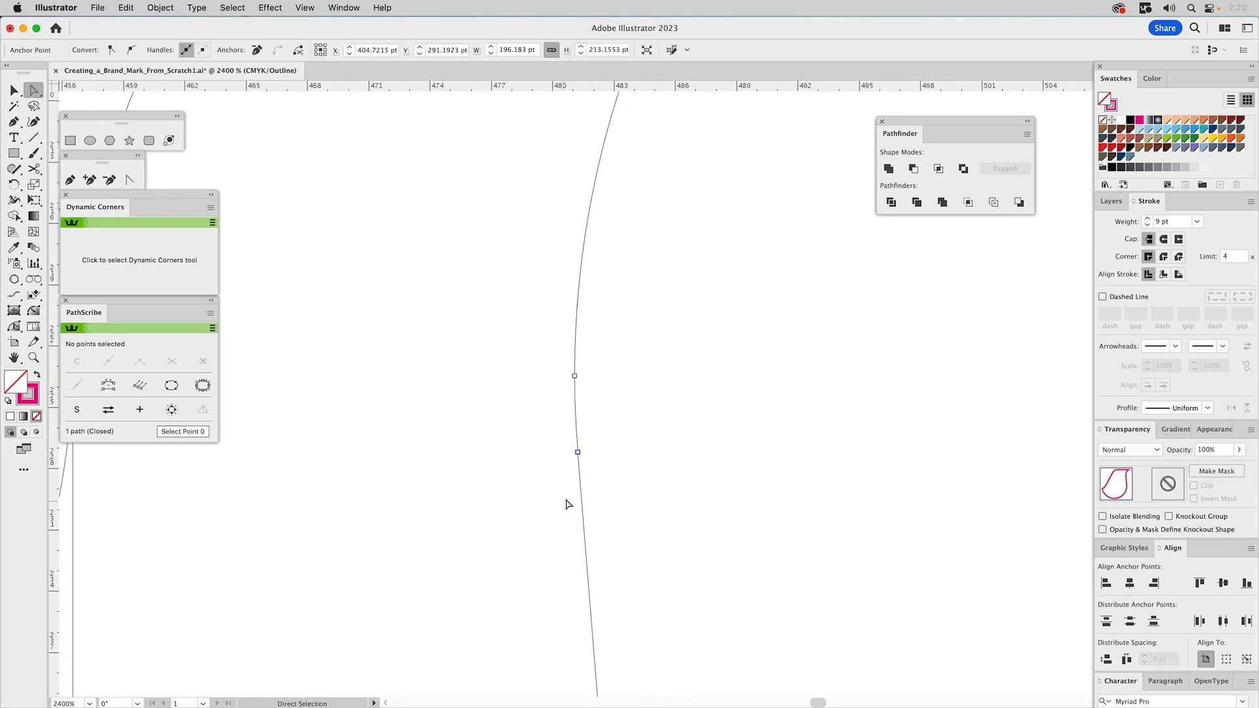
click(578, 453)
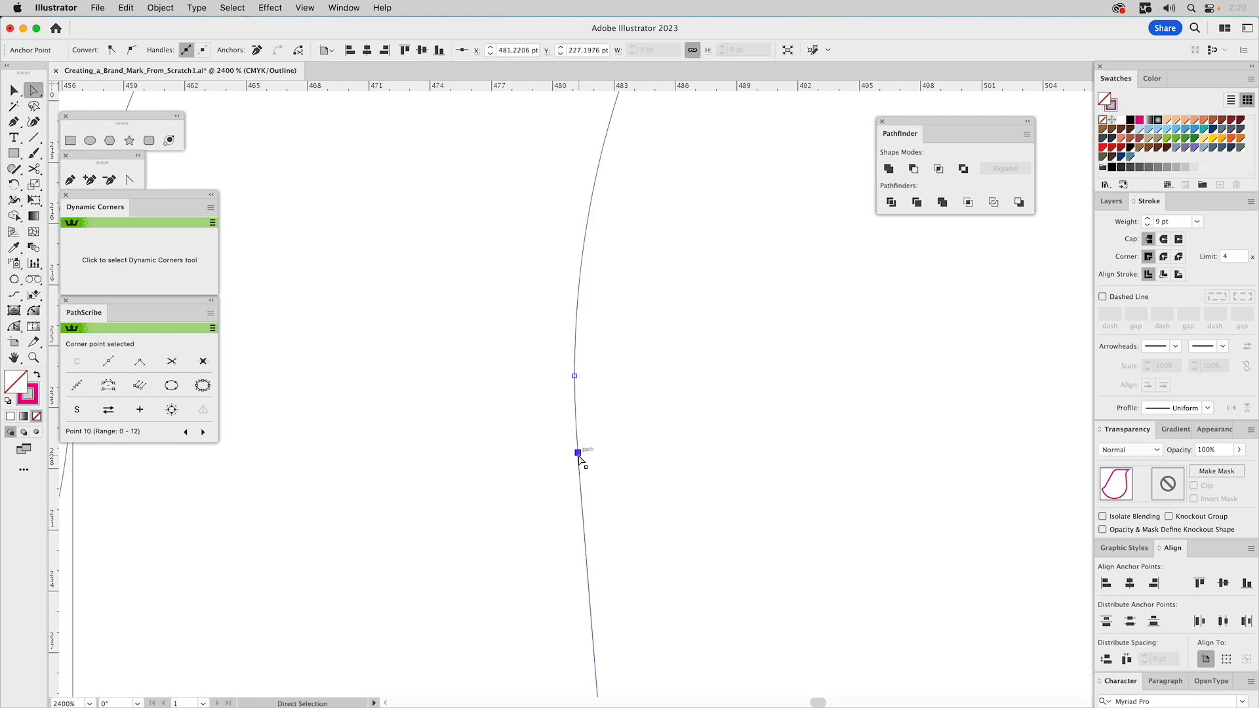
drag(579, 456, 581, 480)
drag(580, 481, 579, 481)
click(587, 477)
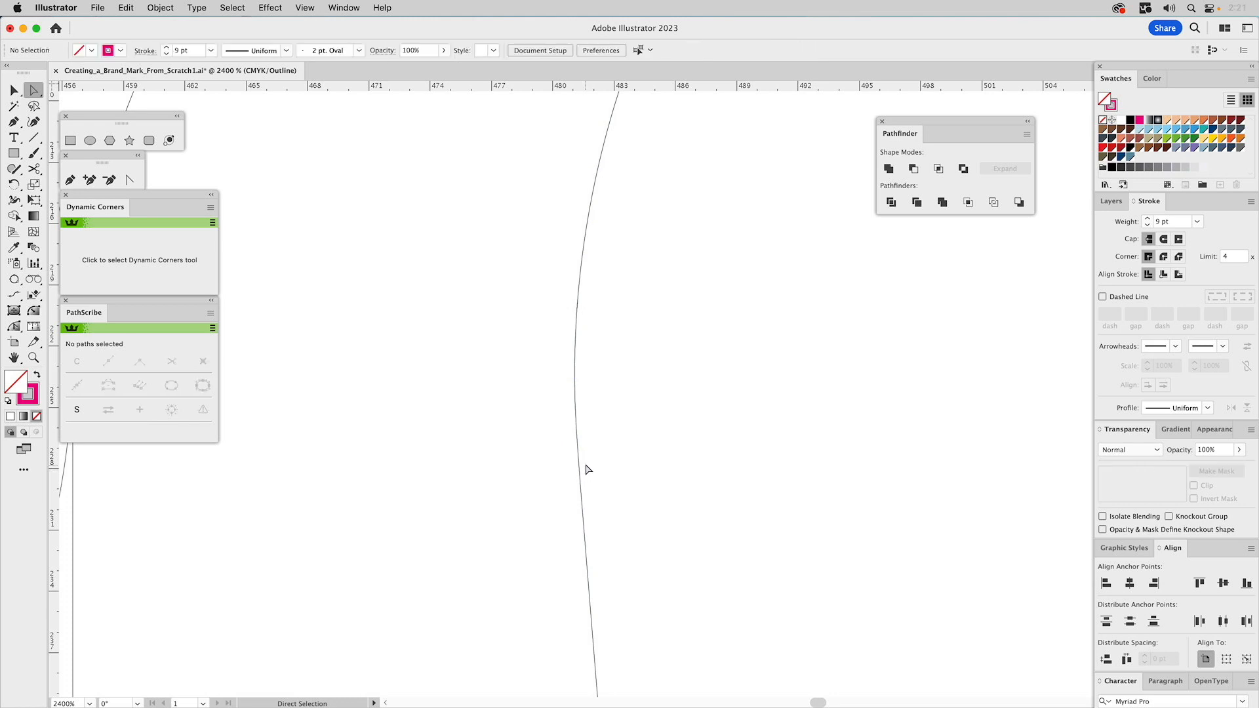
drag(579, 453, 579, 452)
click(580, 481)
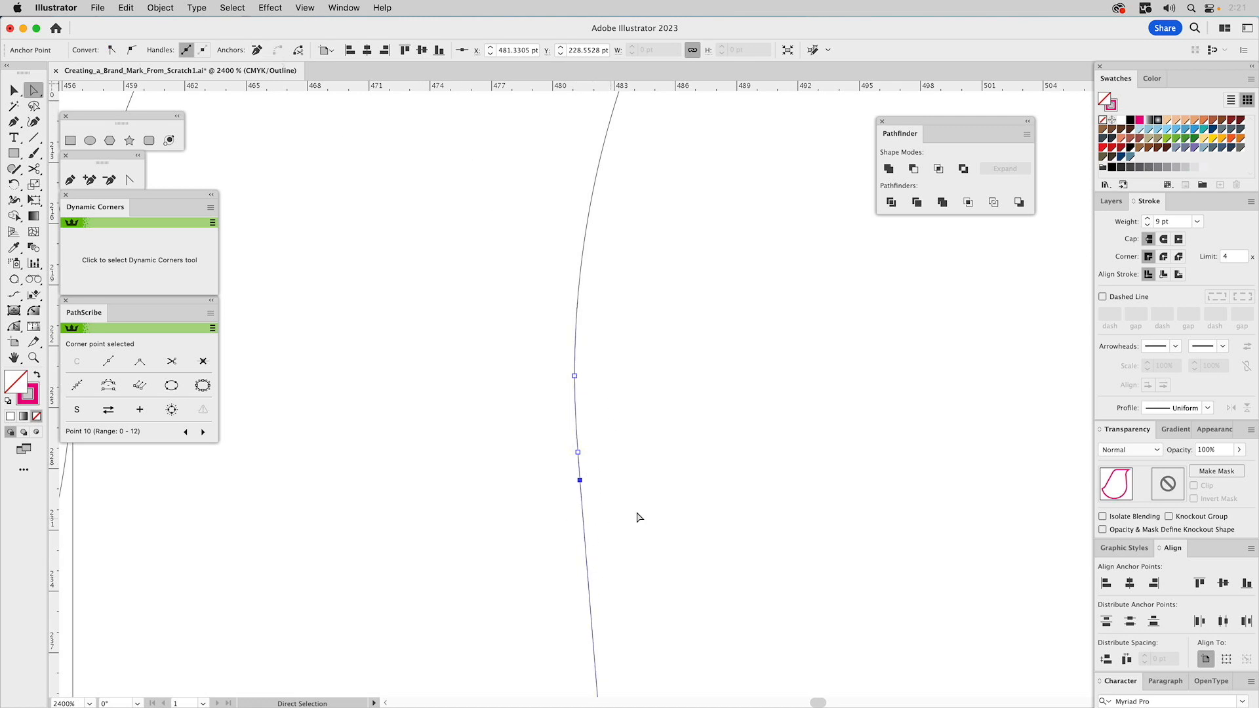
click(257, 50)
click(705, 477)
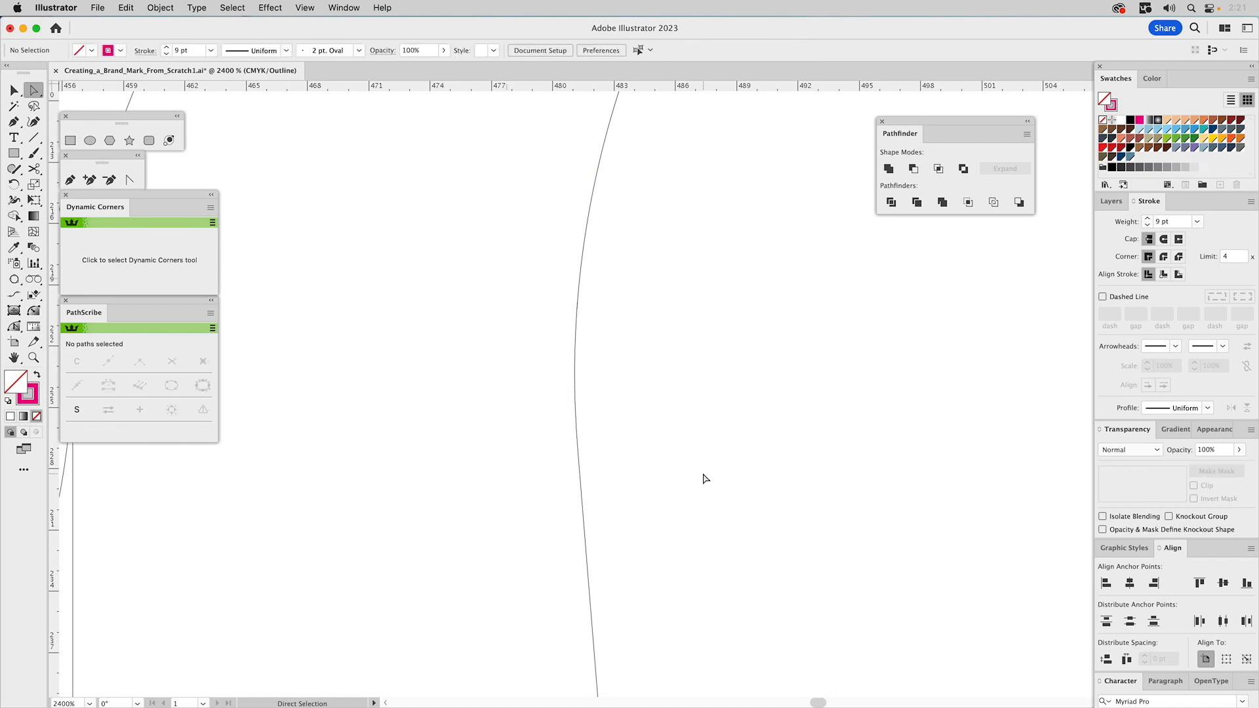
key(super+y)
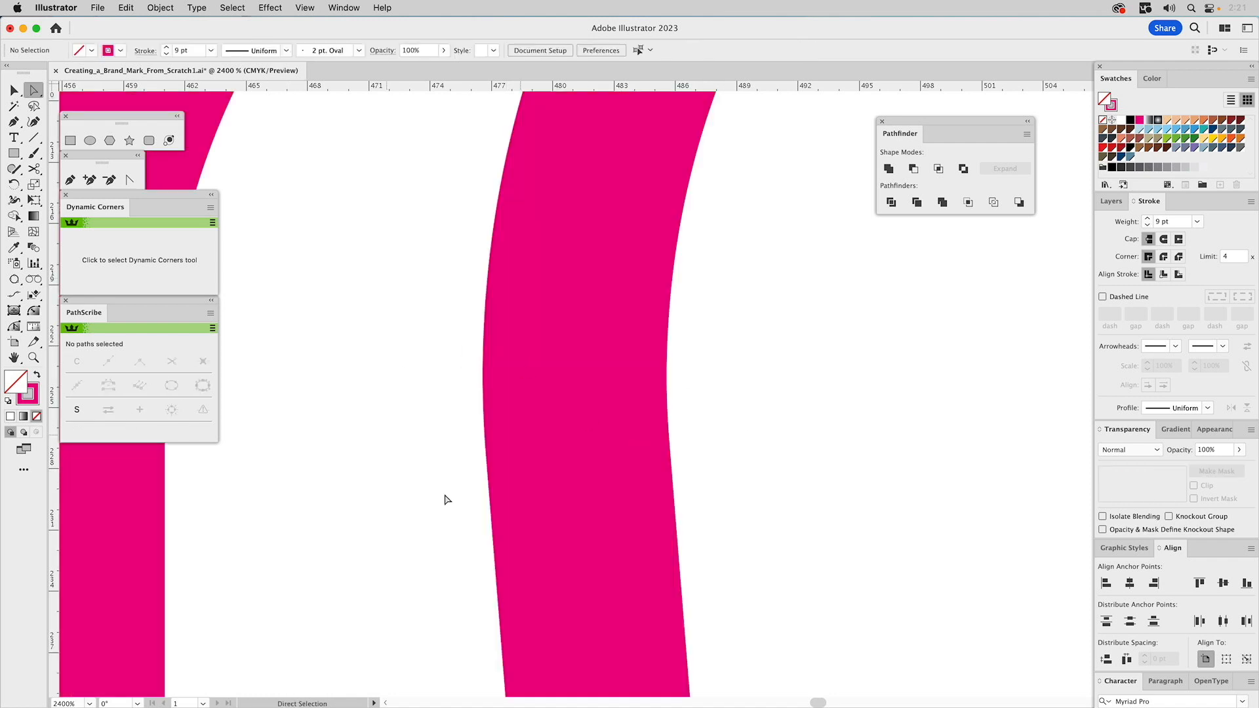
Examine the anchor points at the crest's pointed tip, where the inner neck curve meets the body outline.
click(33, 358)
alt+click(553, 418)
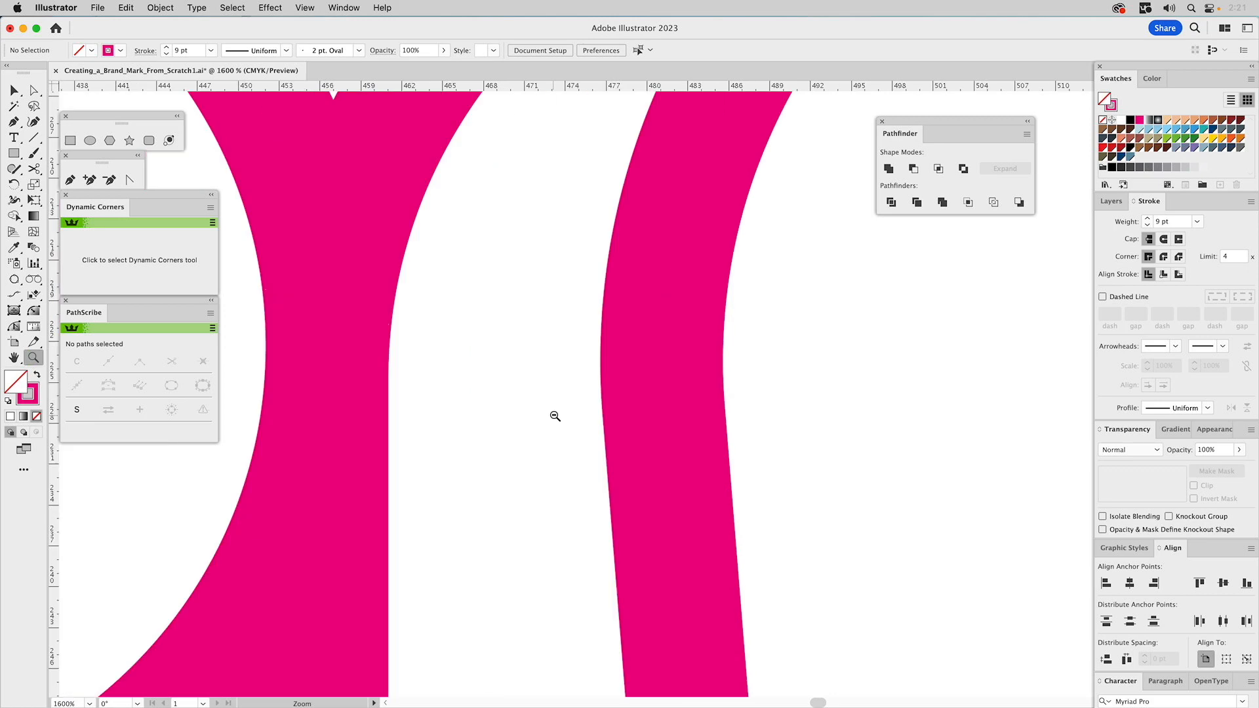
alt+click(554, 417)
alt+click(553, 417)
alt+click(630, 416)
alt+click(640, 414)
alt+click(641, 412)
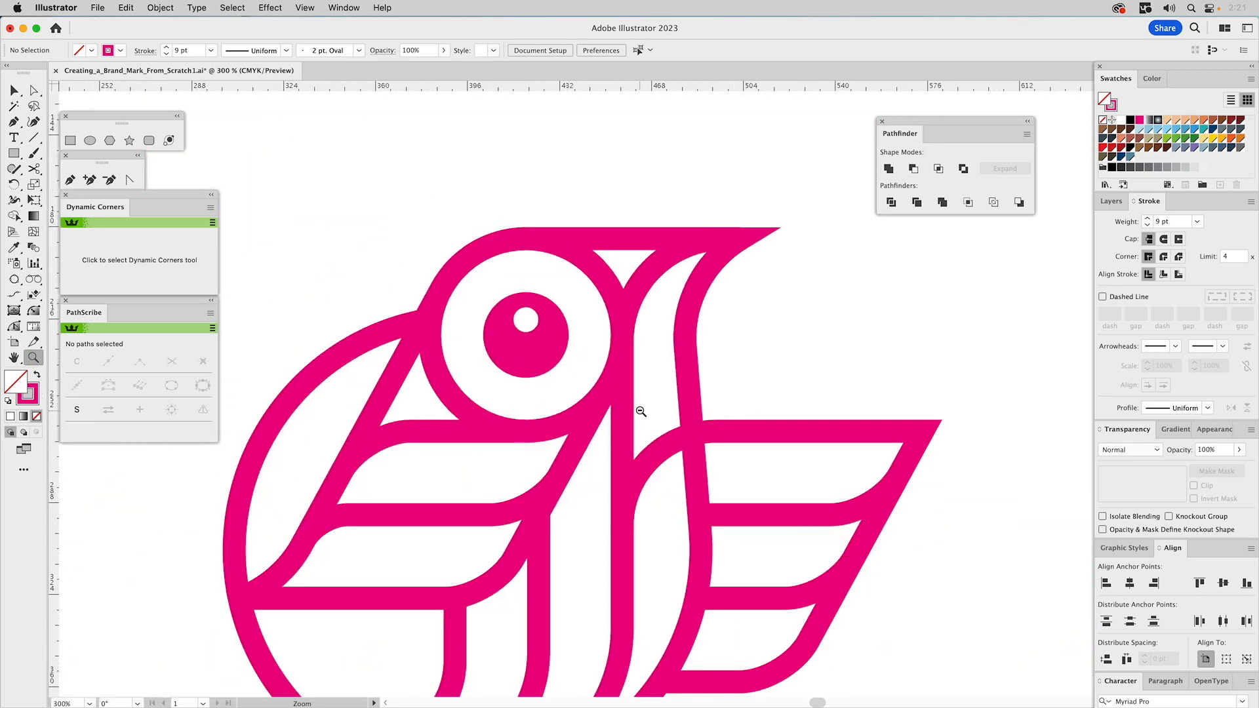
alt+click(641, 412)
click(675, 368)
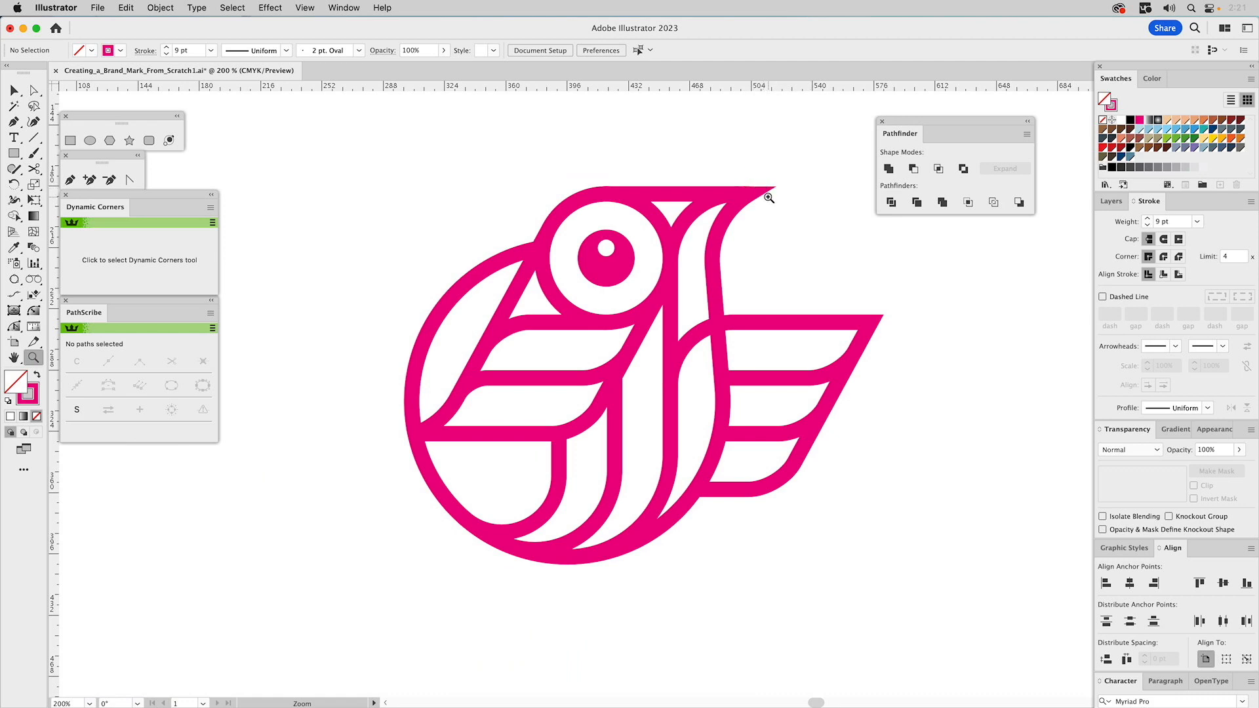
key(a)
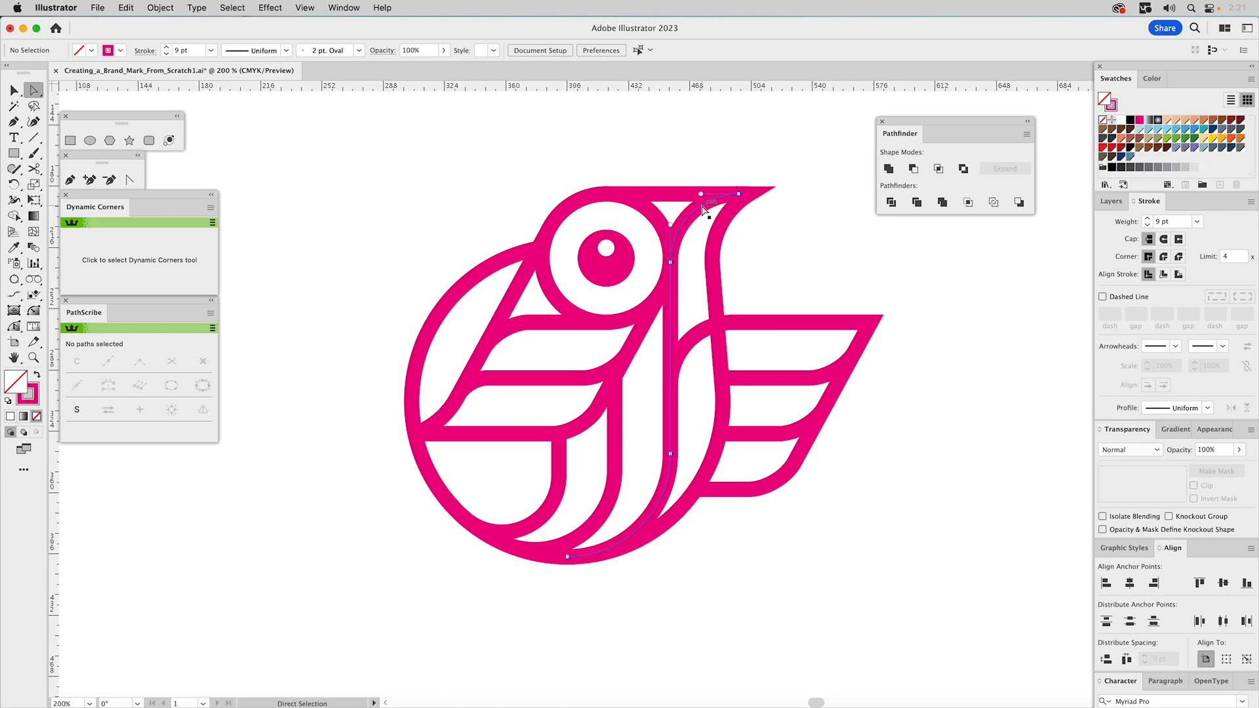
click(703, 210)
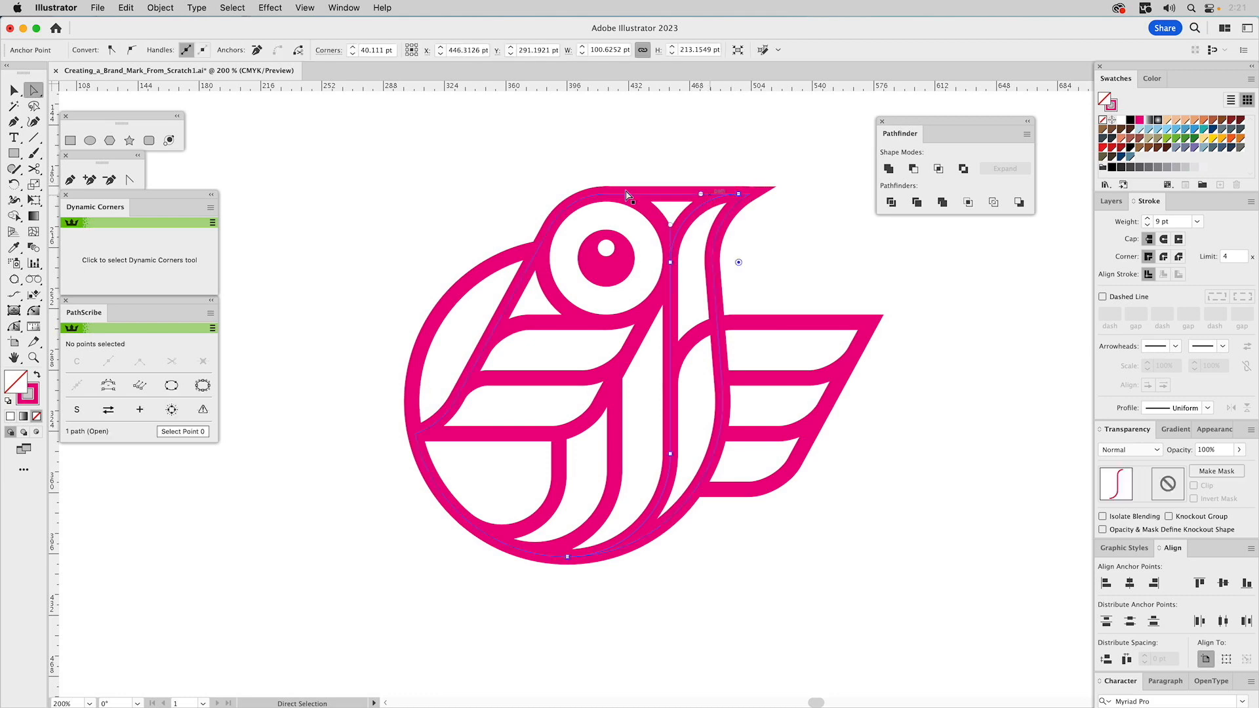
key(z)
drag(708, 156, 800, 240)
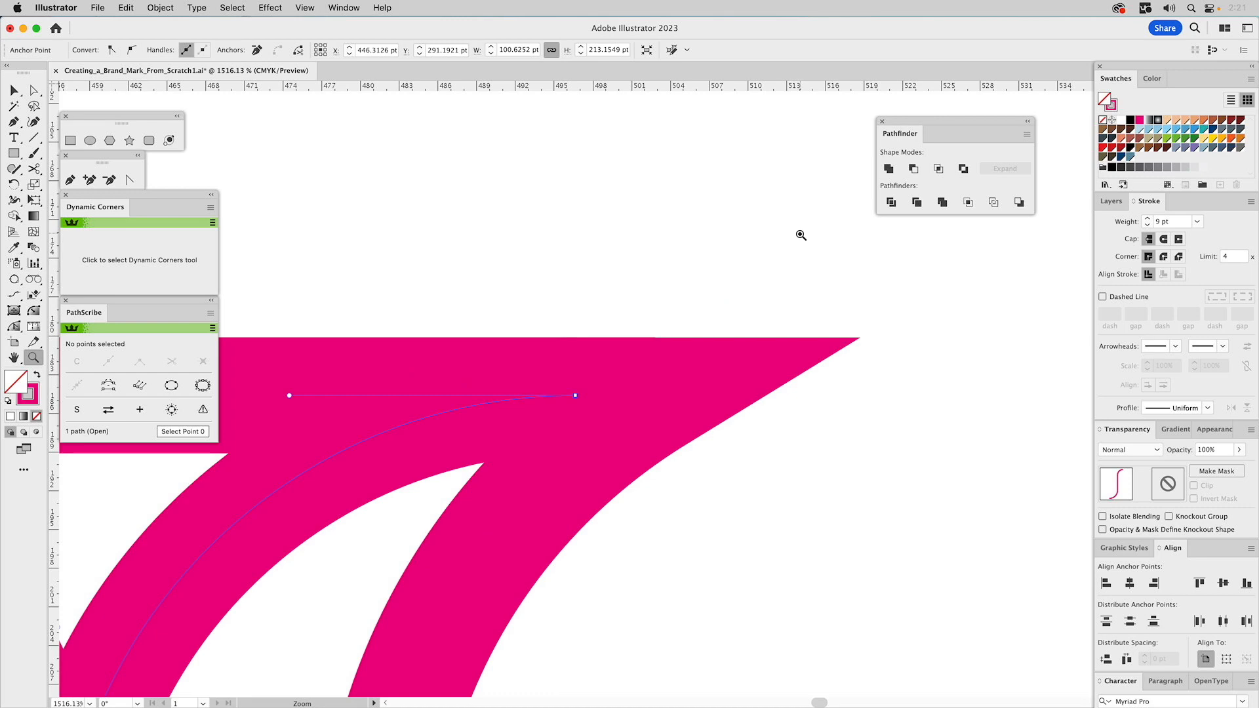
key(super)
drag(576, 397, 643, 400)
click(653, 398)
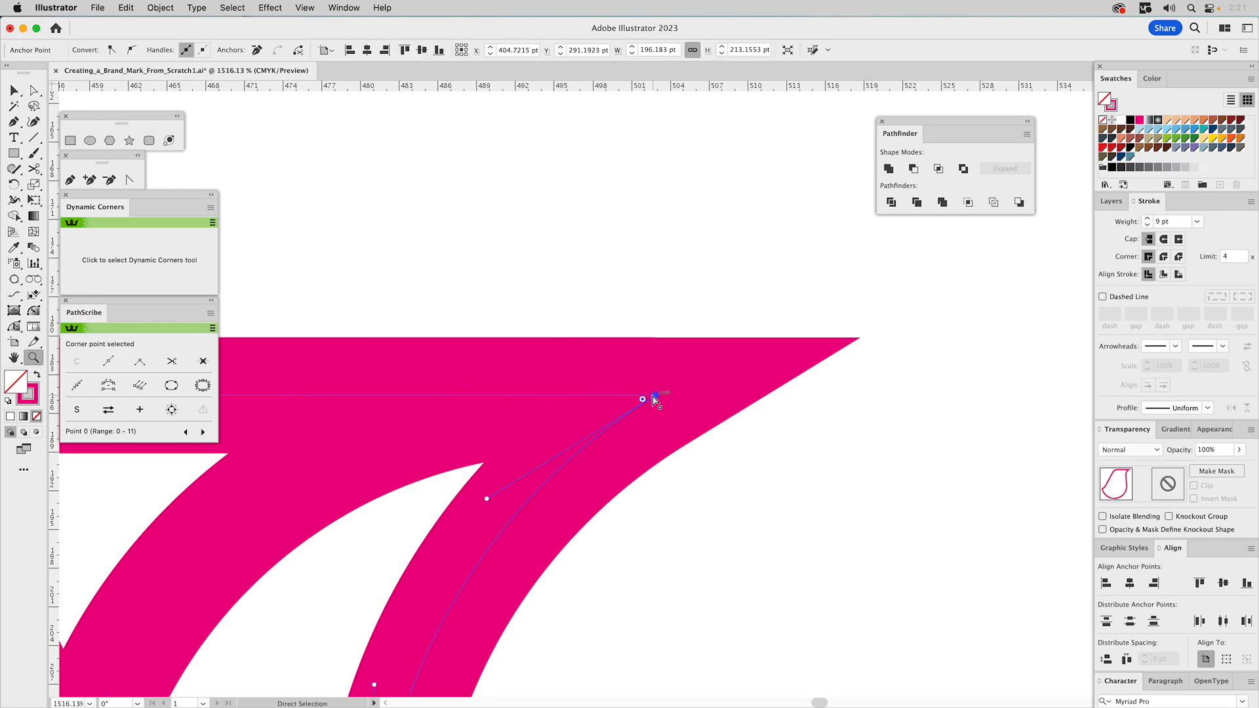
click(653, 315)
Review the whole bird mark, checking the crest and inner neck paths against the rest of the linework.
click(33, 357)
alt+click(537, 409)
alt+click(559, 403)
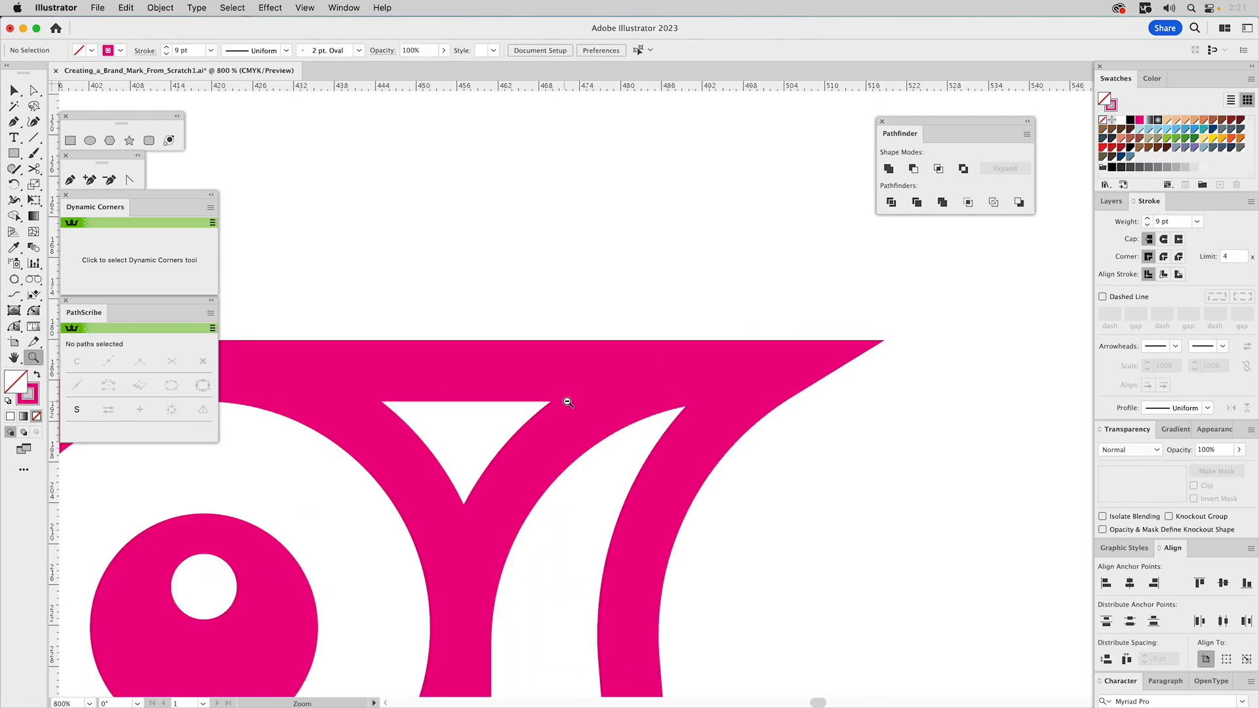
alt+click(572, 400)
alt+click(576, 398)
alt+click(576, 399)
alt+click(721, 479)
drag(726, 481, 731, 383)
key(v)
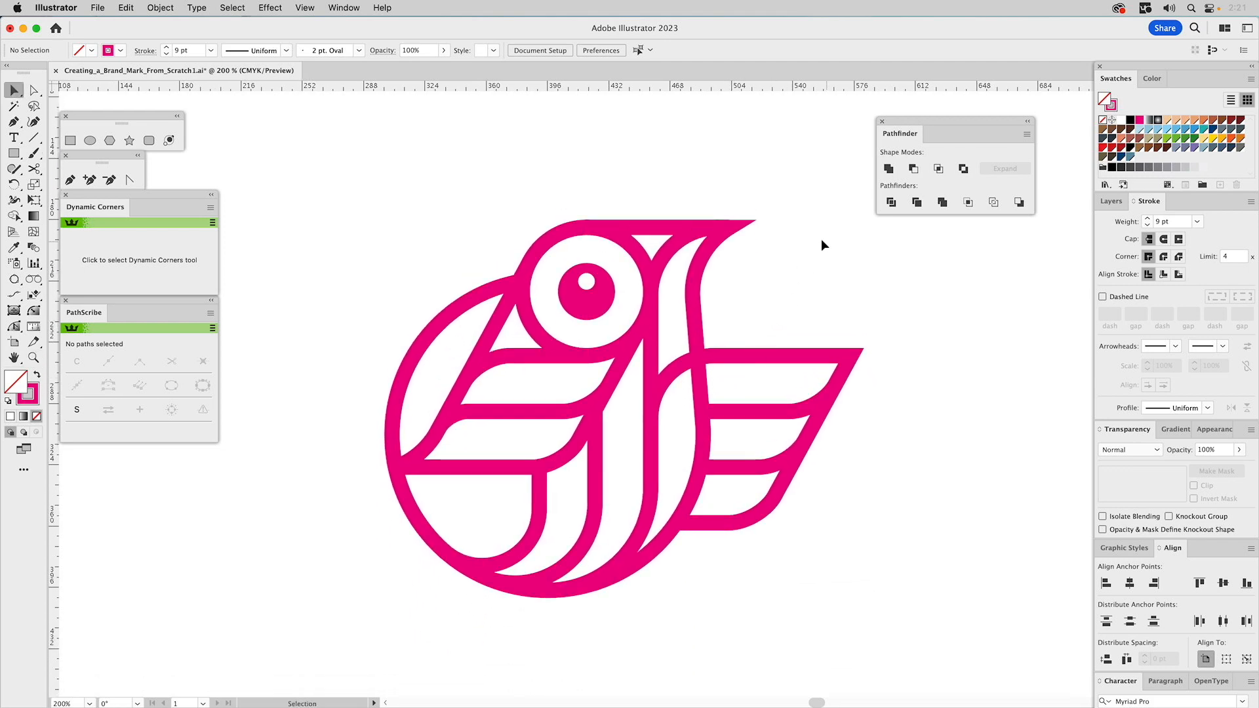
click(716, 235)
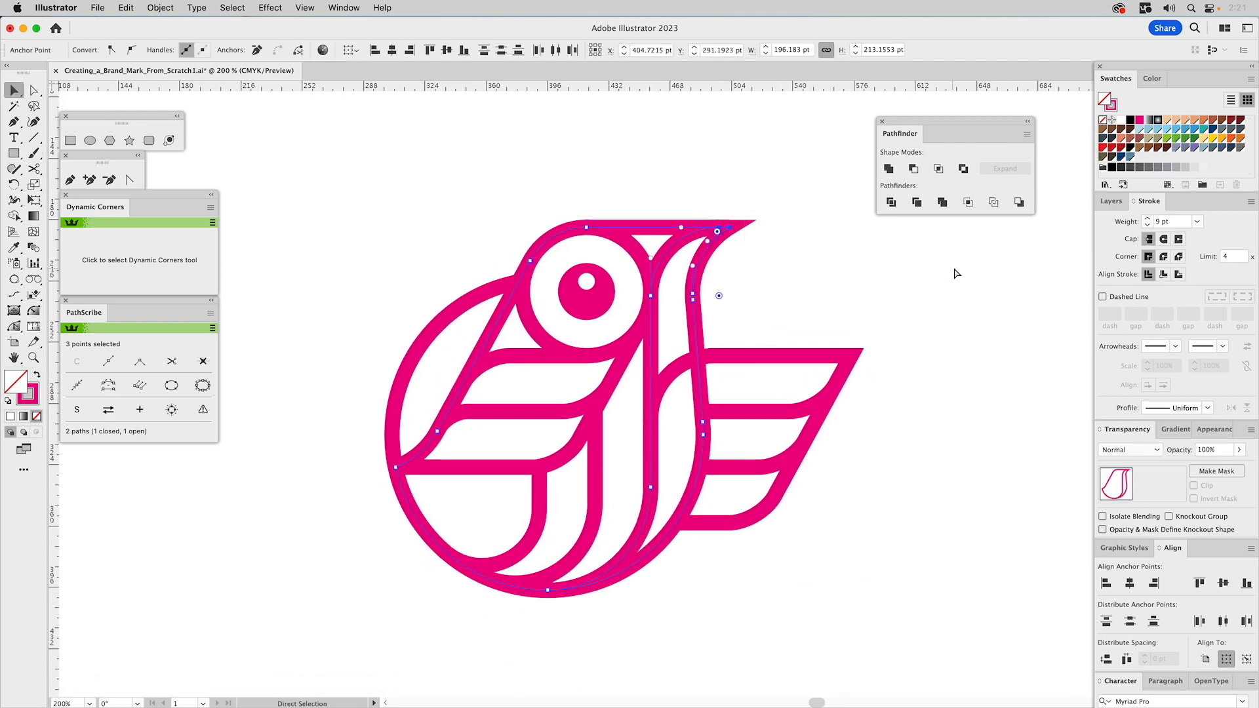
click(869, 274)
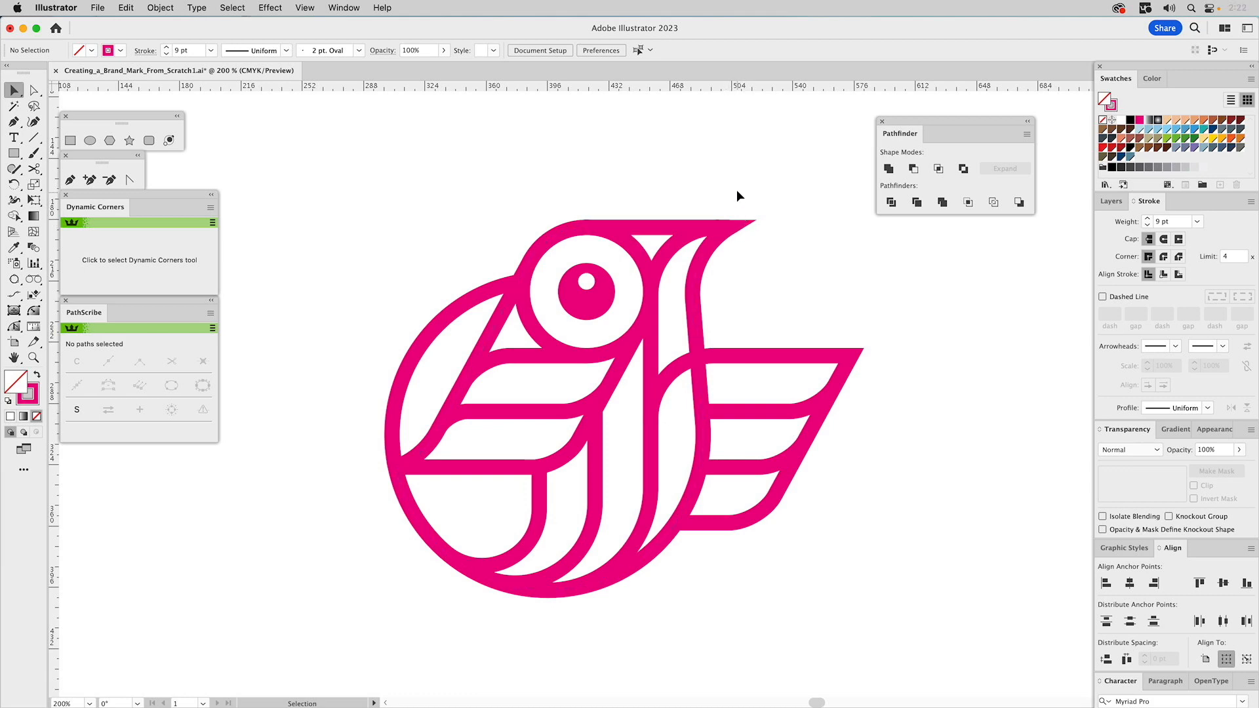
Duplicate the Weight layer, rename the copy Coloring, and hide the original Weight layer.
click(1113, 203)
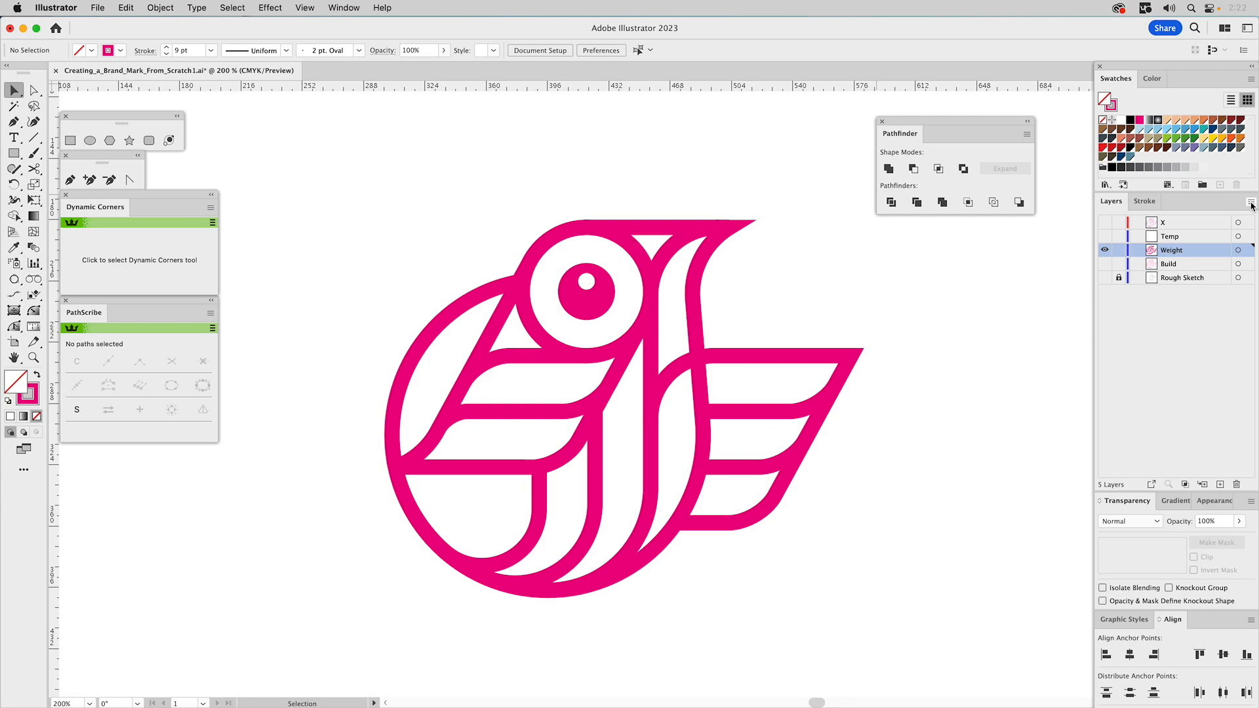
click(1251, 203)
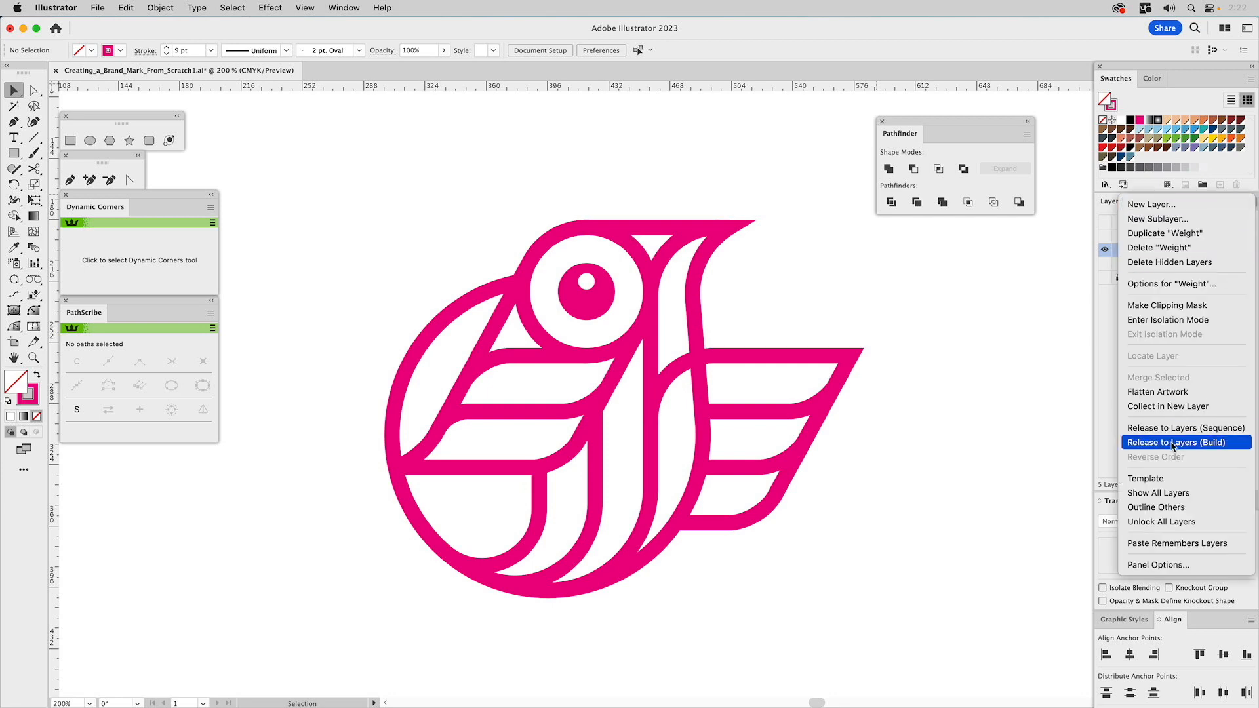
click(1149, 235)
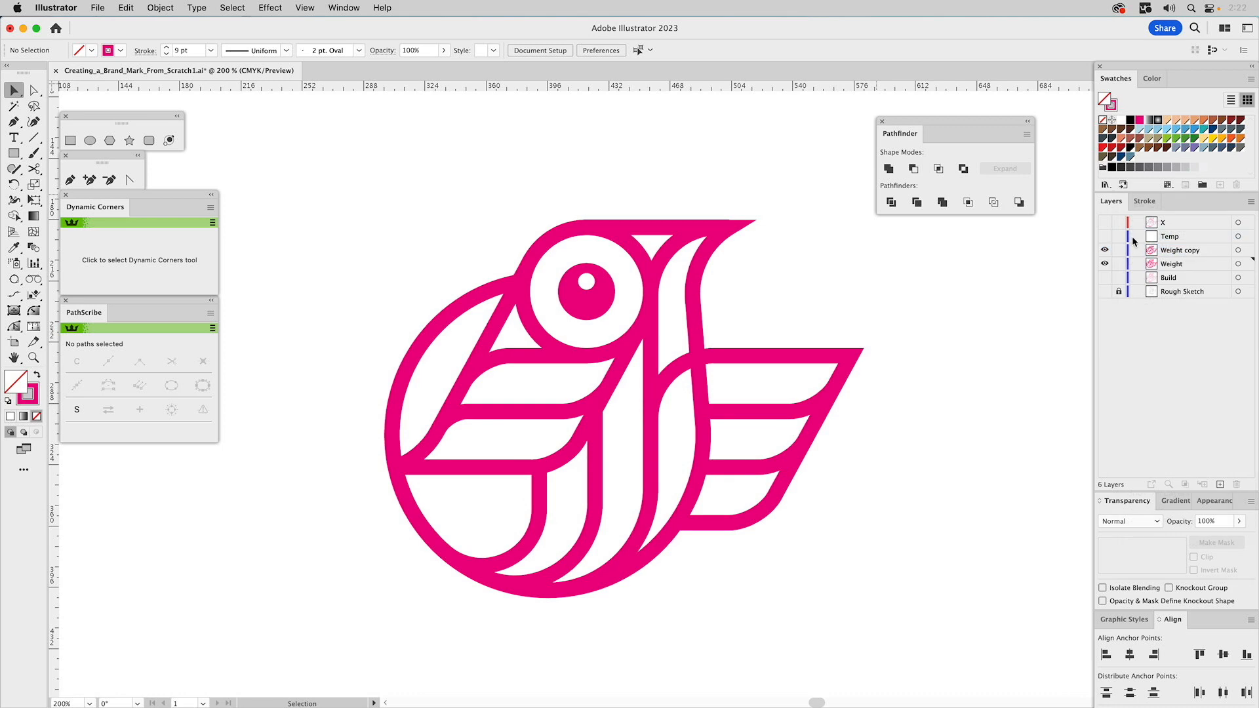
double_click(1167, 249)
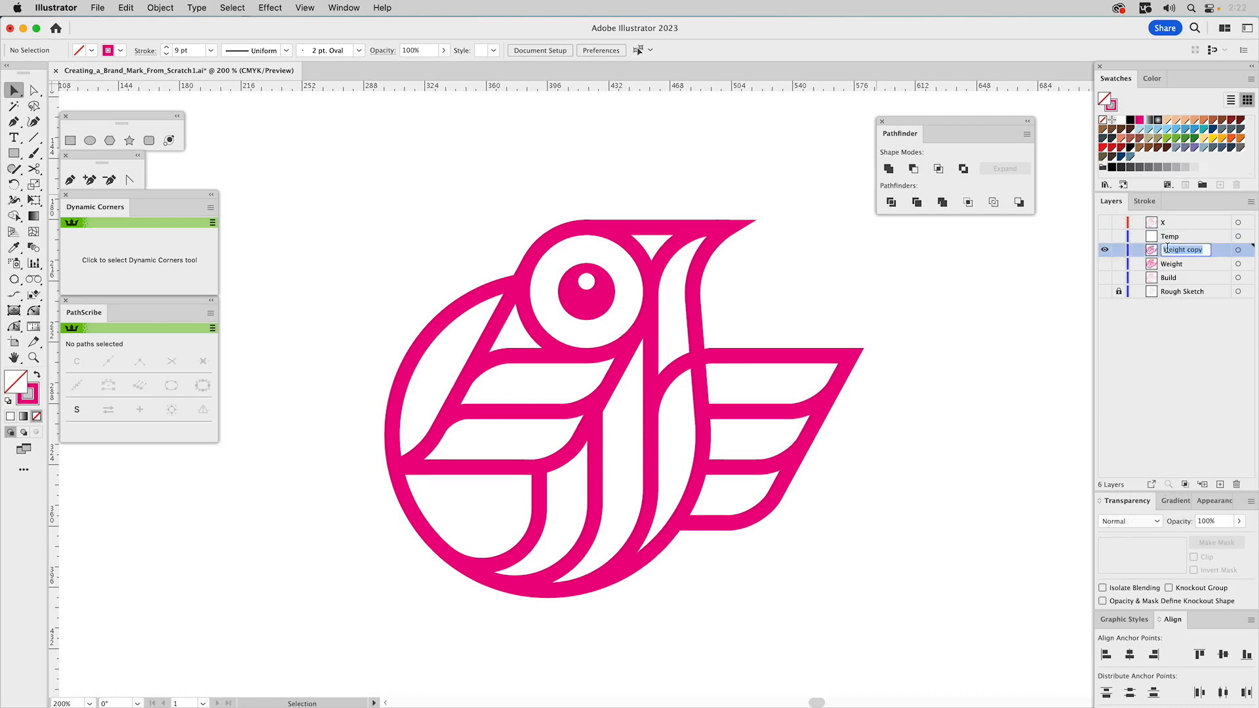
text(Coloring)
key(Return)
Select all the bird artwork on the Coloring layer and check its paths in outline view before returning to preview.
key(super+a)
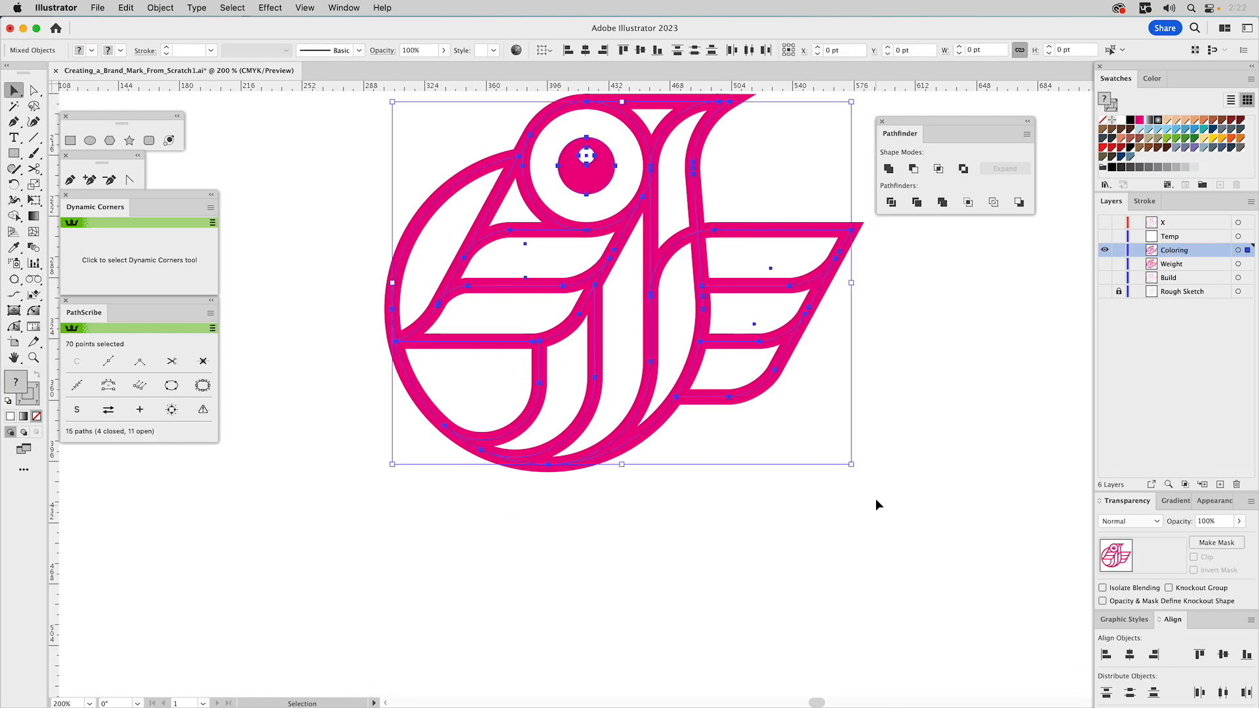
drag(883, 592, 890, 578)
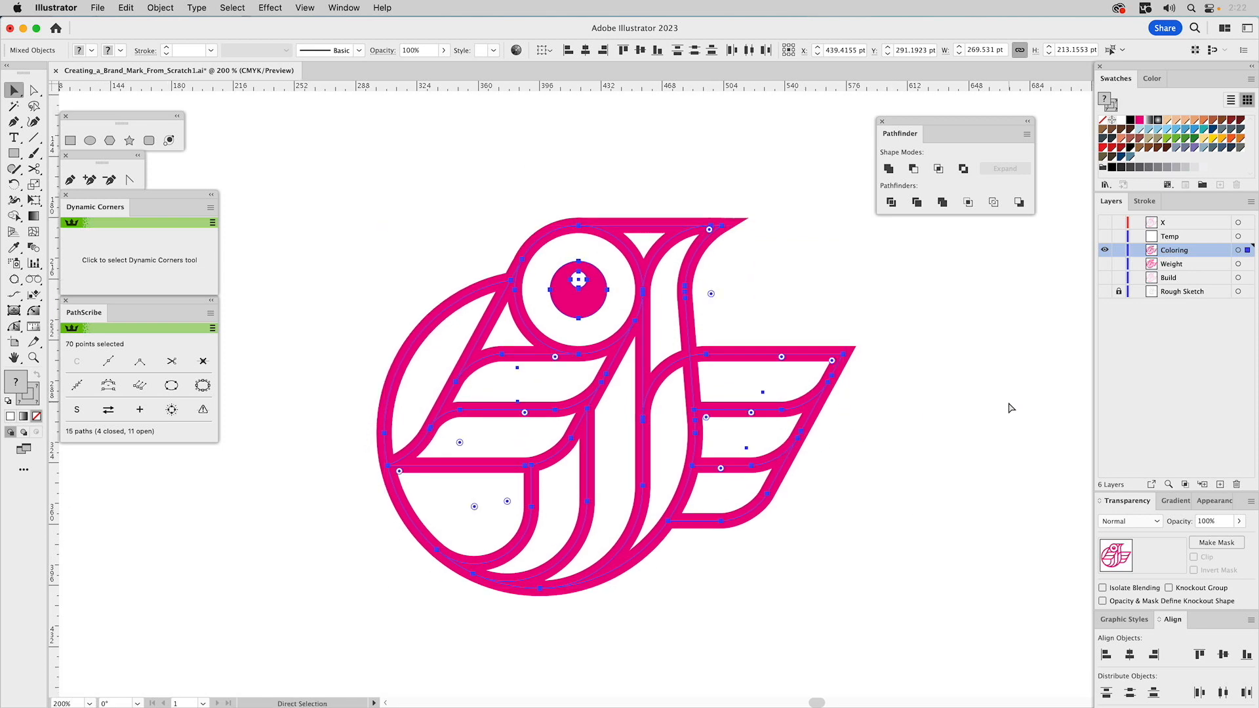
key(super+y)
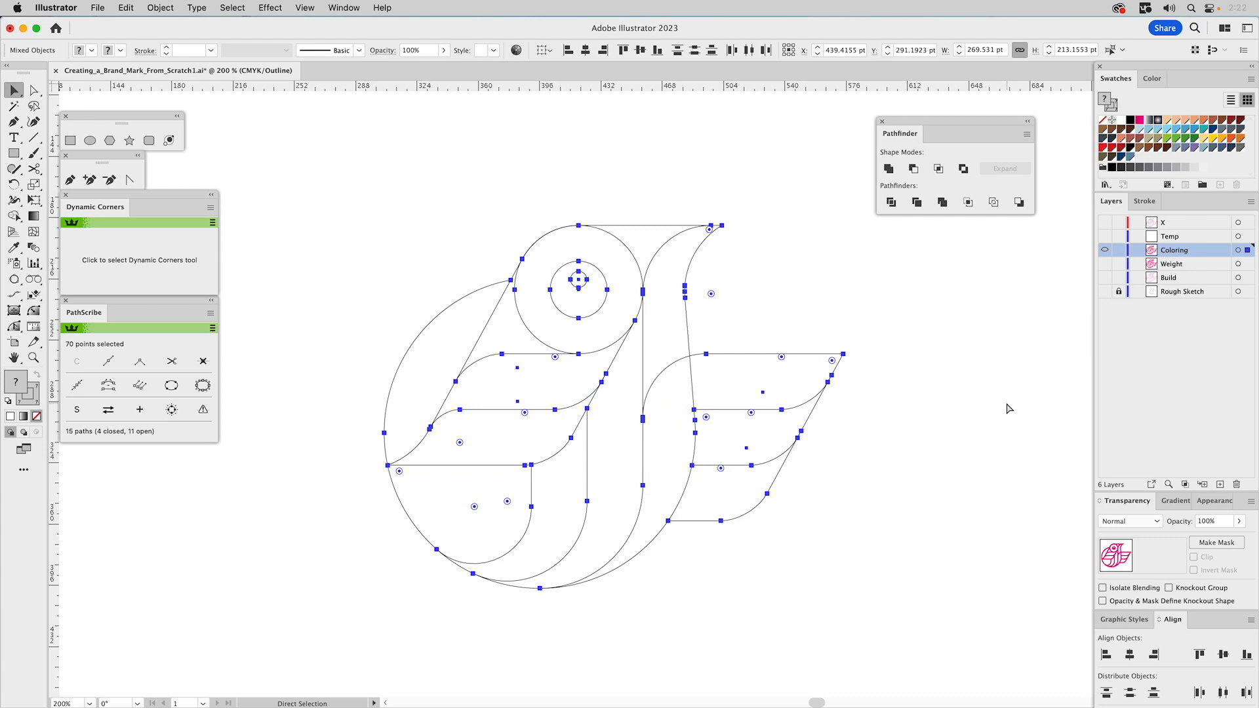
key(super+y)
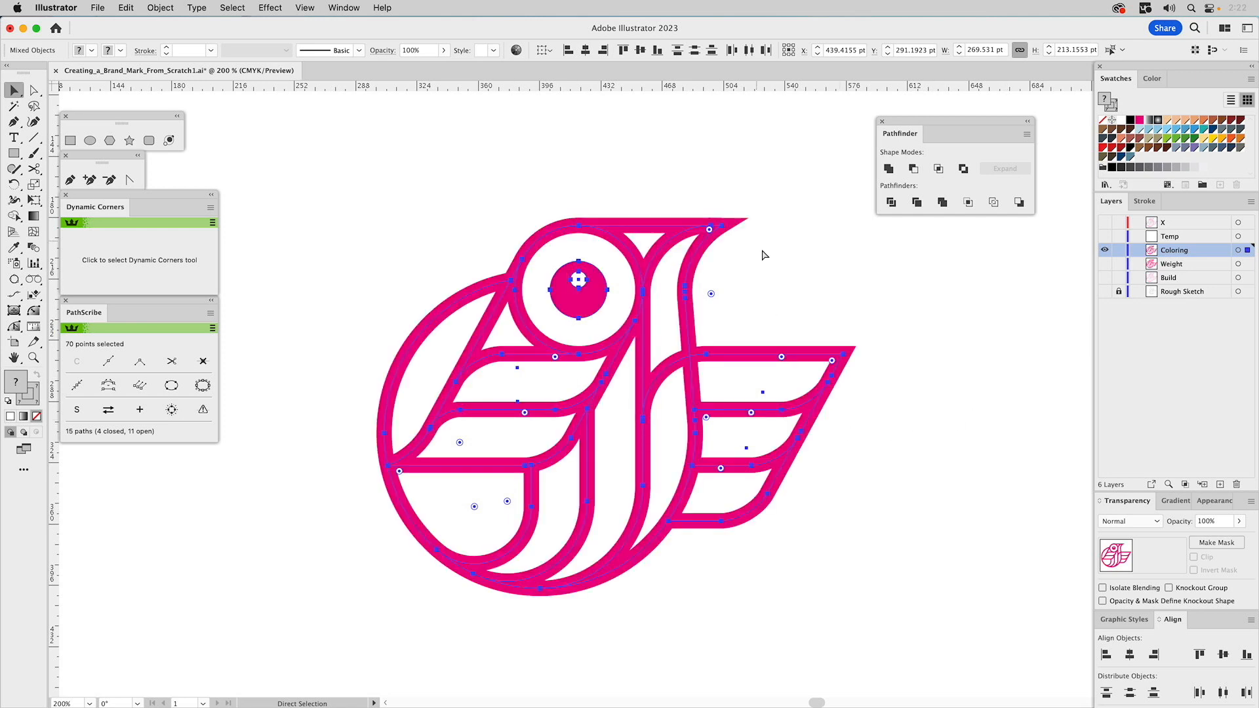
Outline the strokes of all the bird linework on the Coloring layer, leaving out the eye's pupil and highlight.
click(812, 296)
key(b)
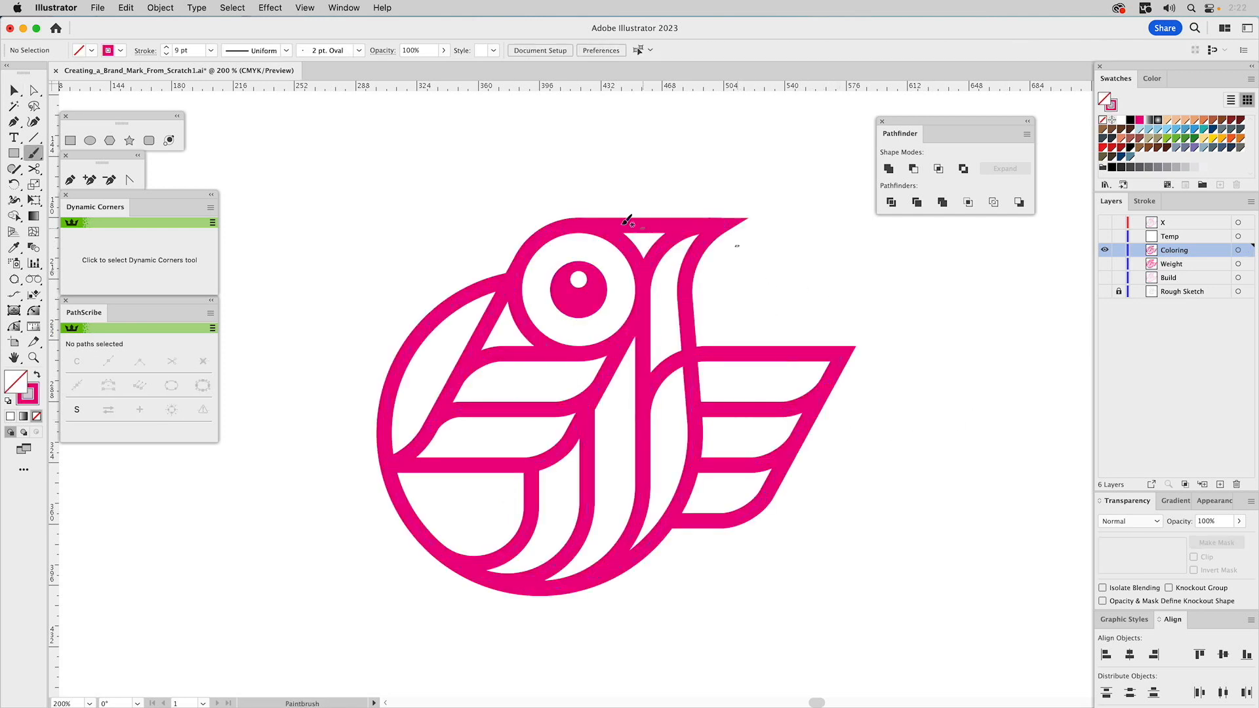
key(v)
drag(330, 177, 914, 656)
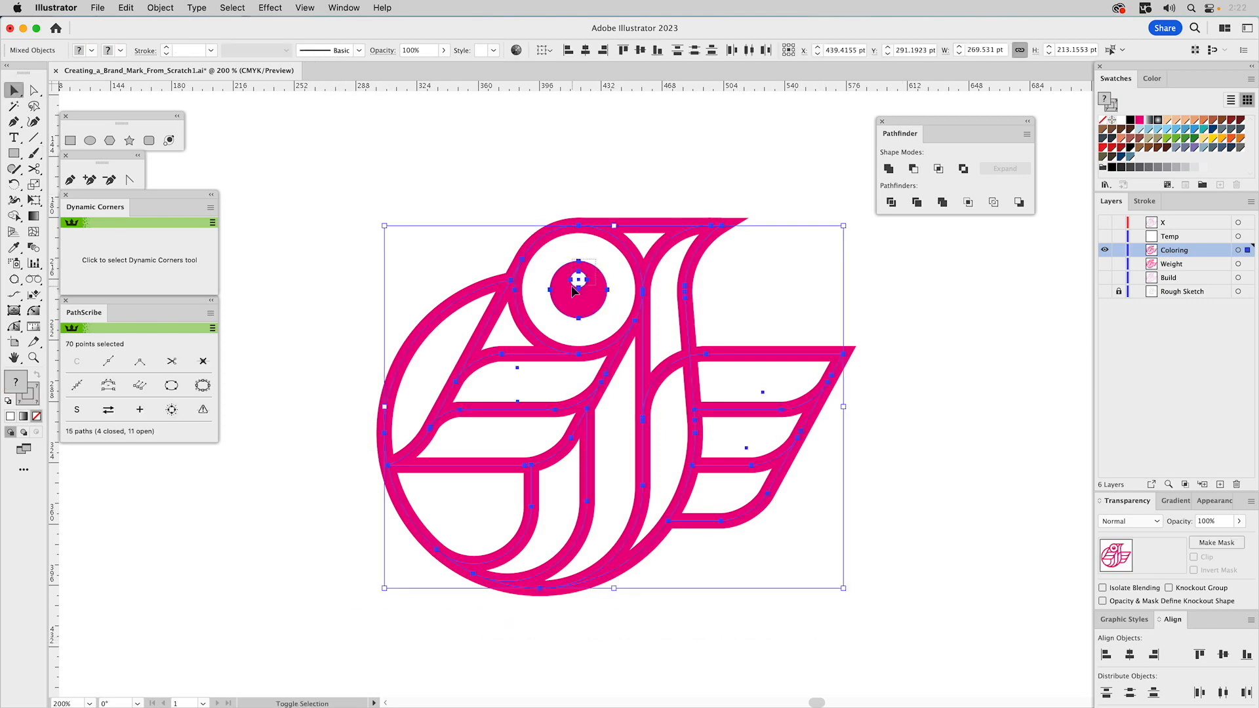
shift+click(583, 269)
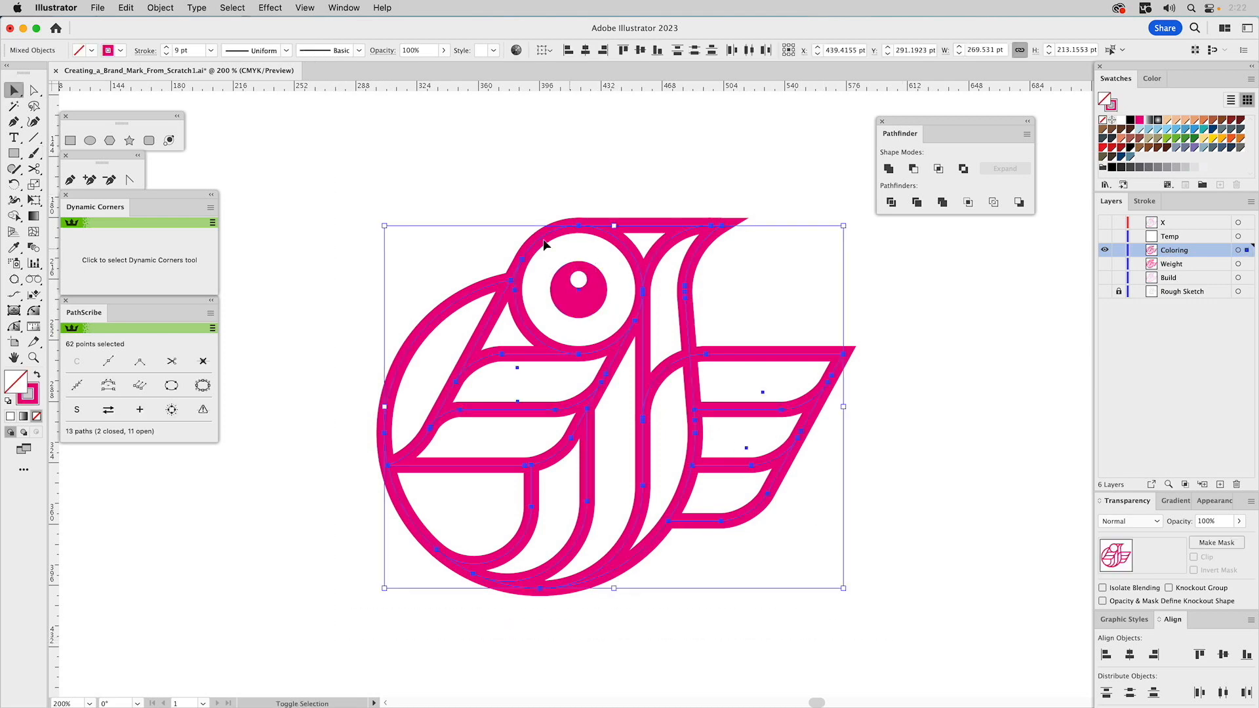
click(160, 7)
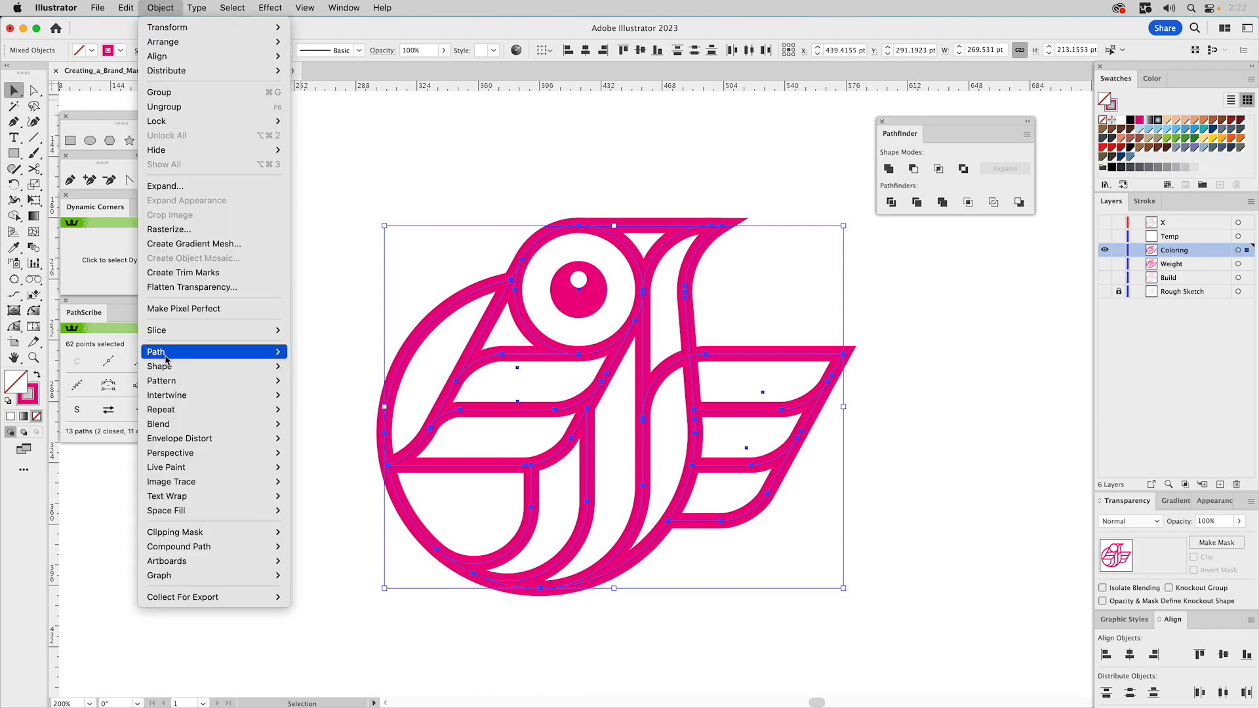
mouse_move(167, 353)
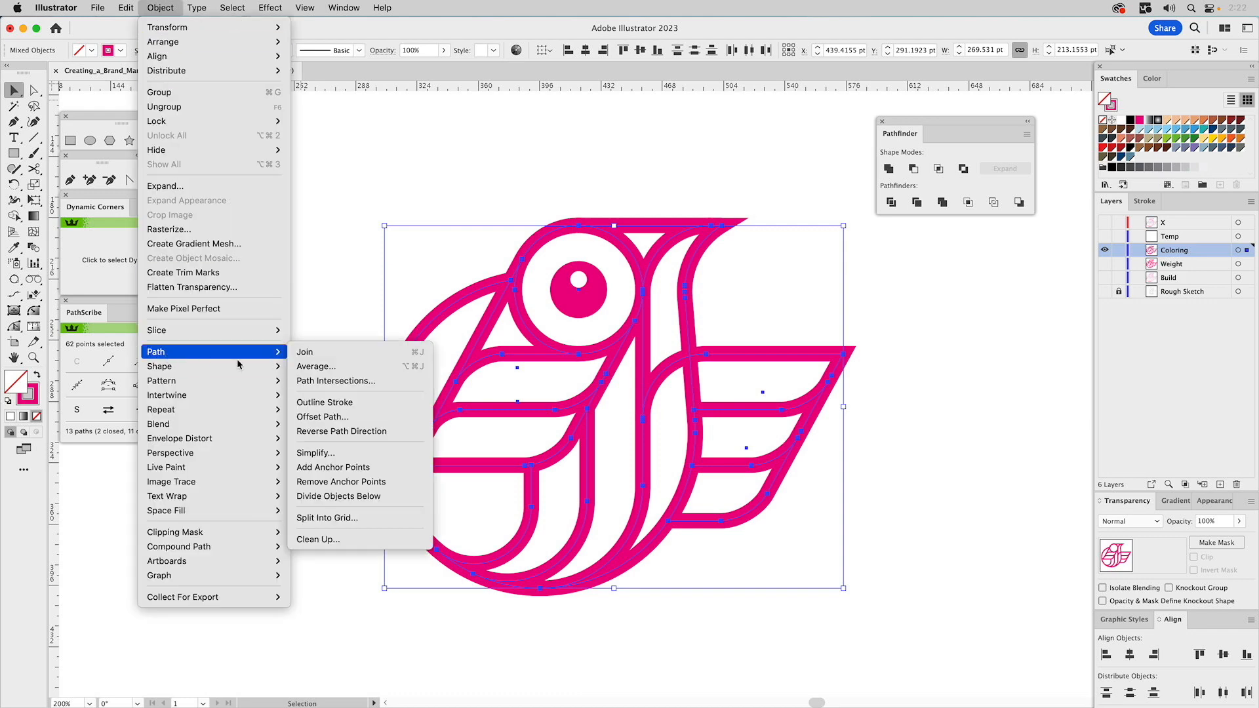
click(336, 403)
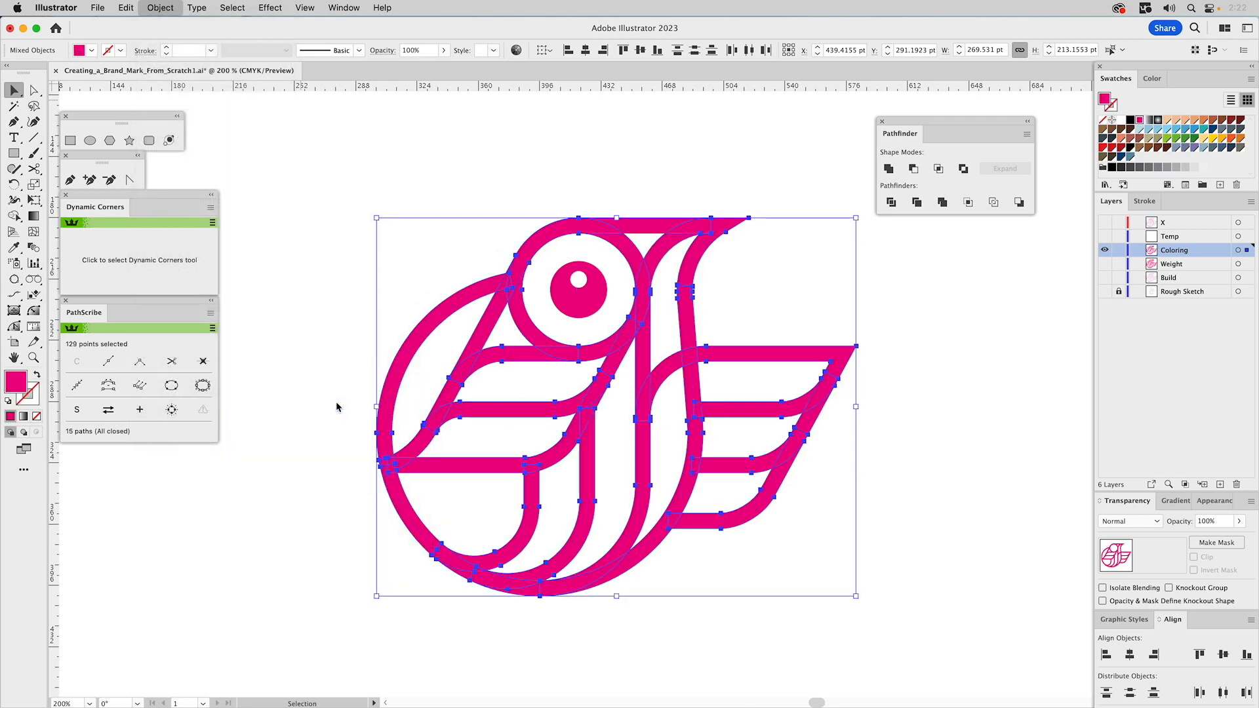
Fill the ring around the eye with teal and the long inner neck curve with yellow-orange.
click(774, 277)
click(626, 243)
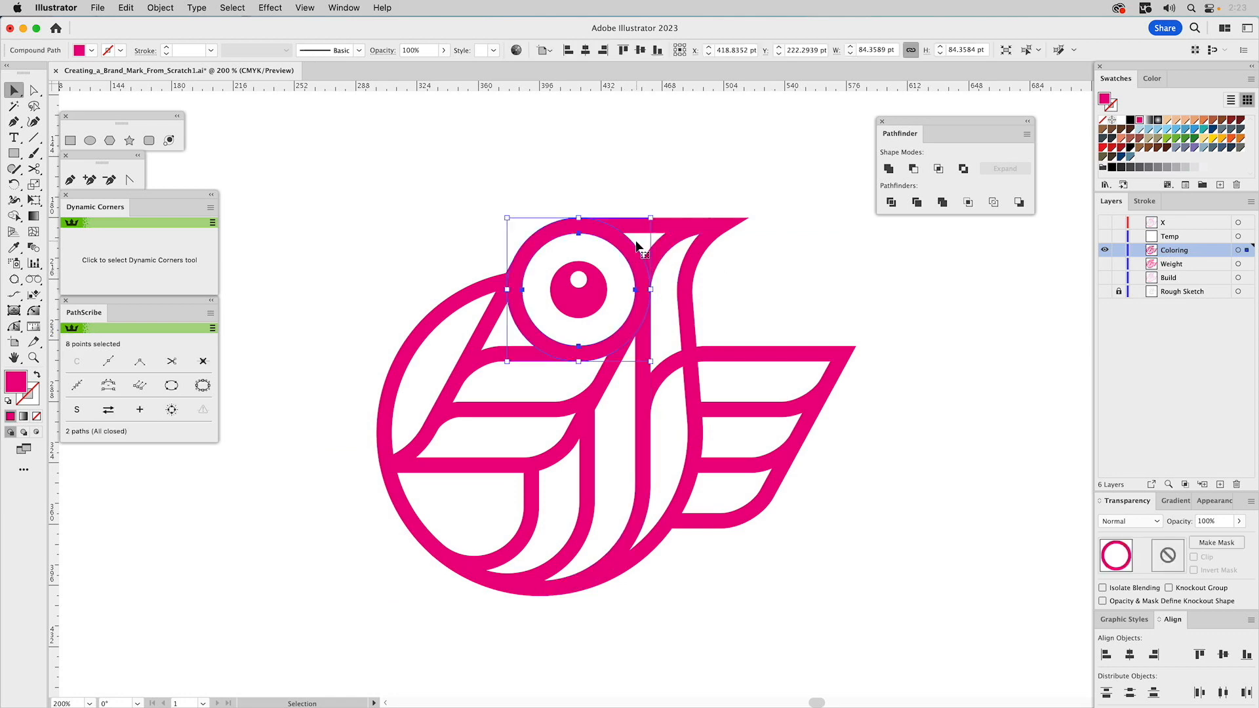
click(1204, 130)
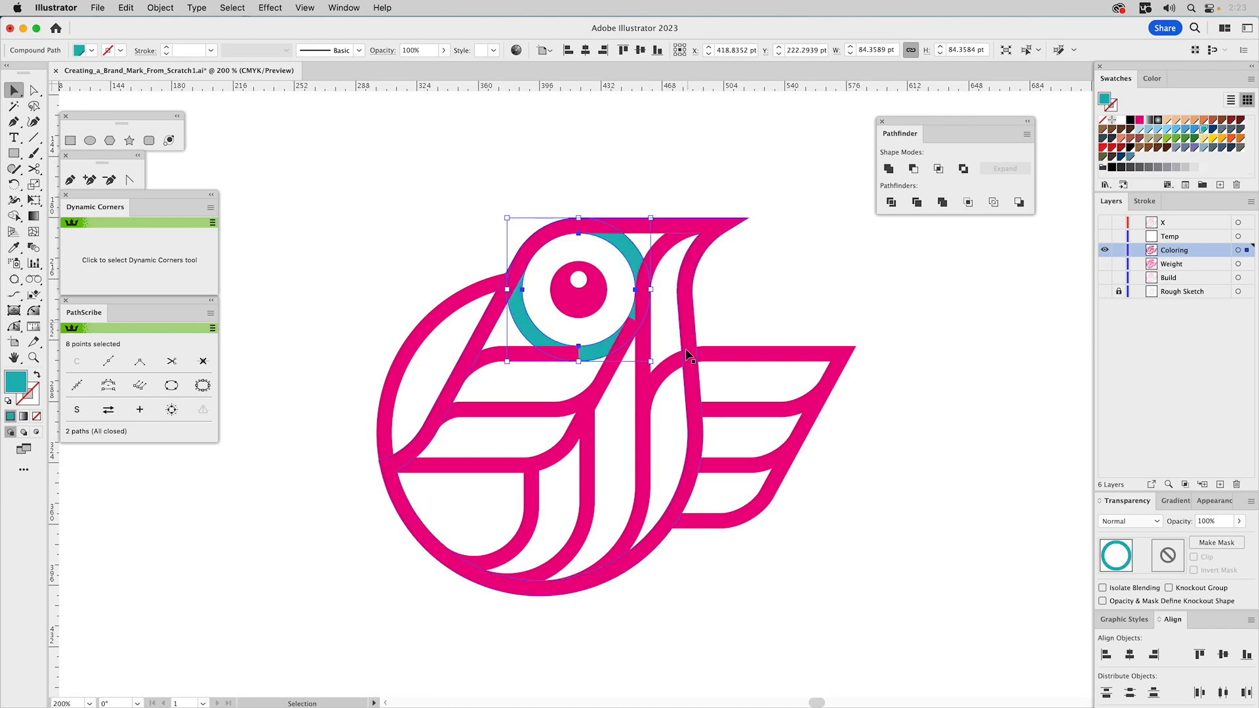
click(640, 369)
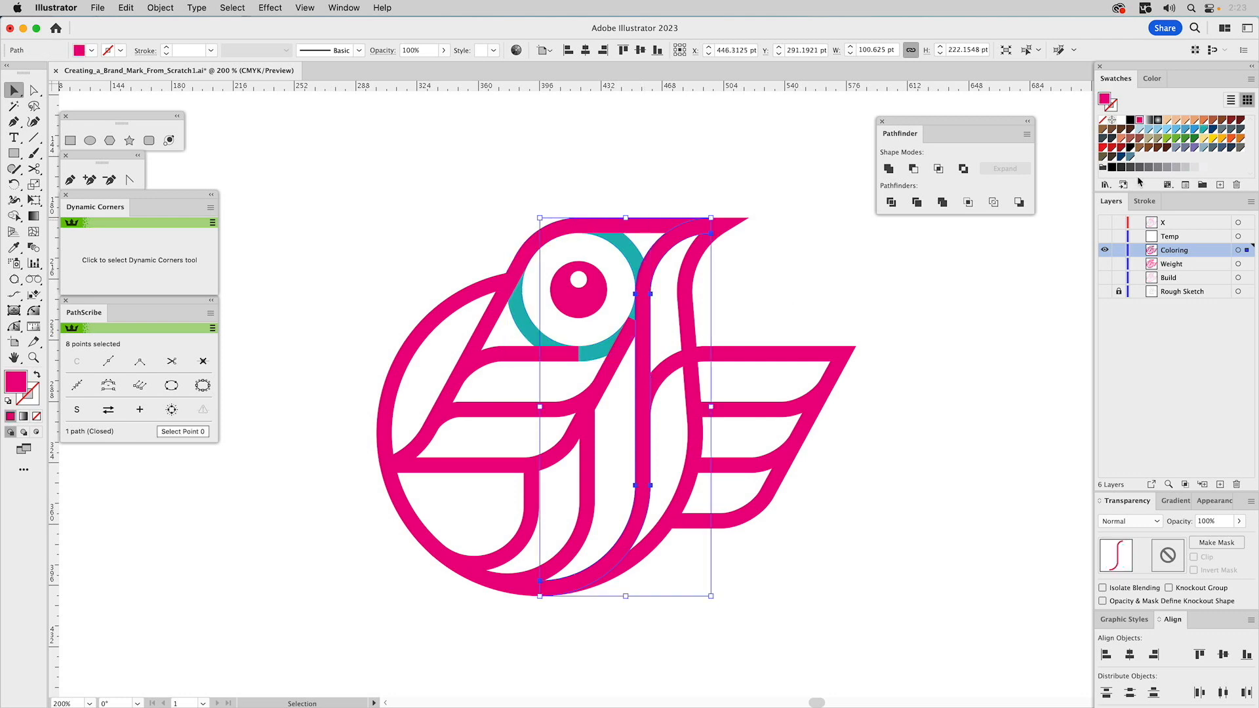
click(1223, 138)
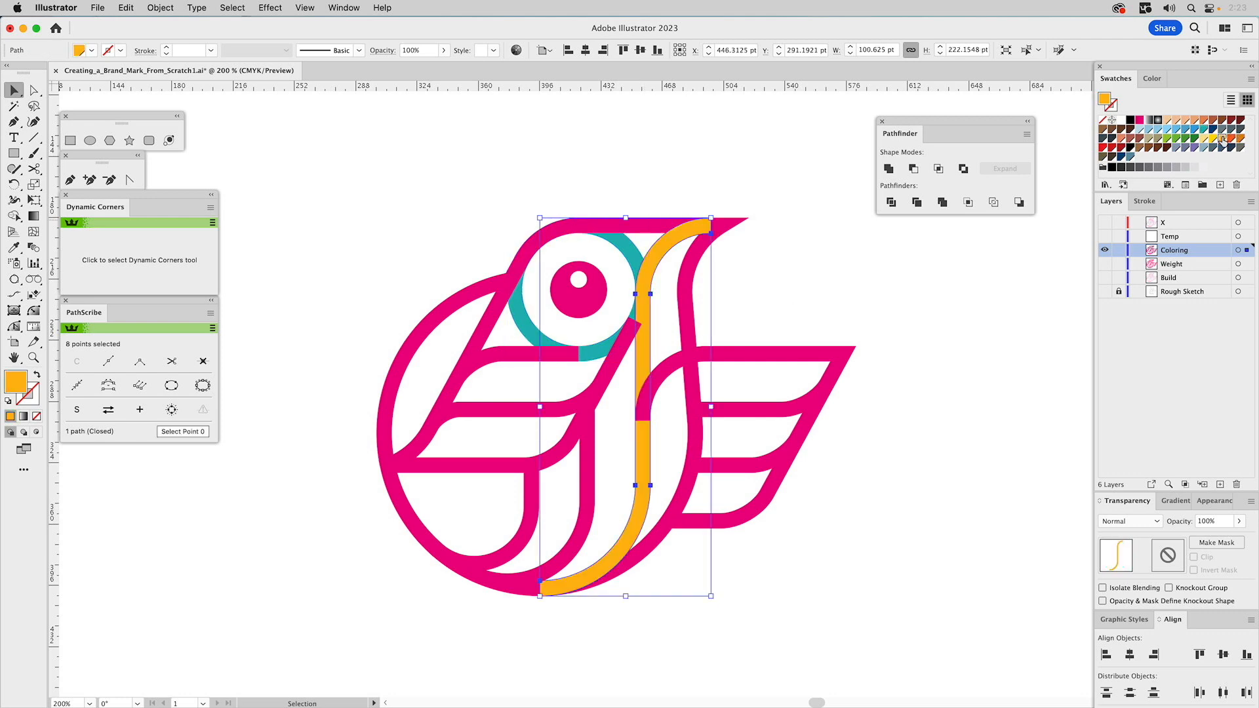
Fill the four inner feather lines, two on the wing and two on the tail, with green.
click(831, 231)
click(568, 410)
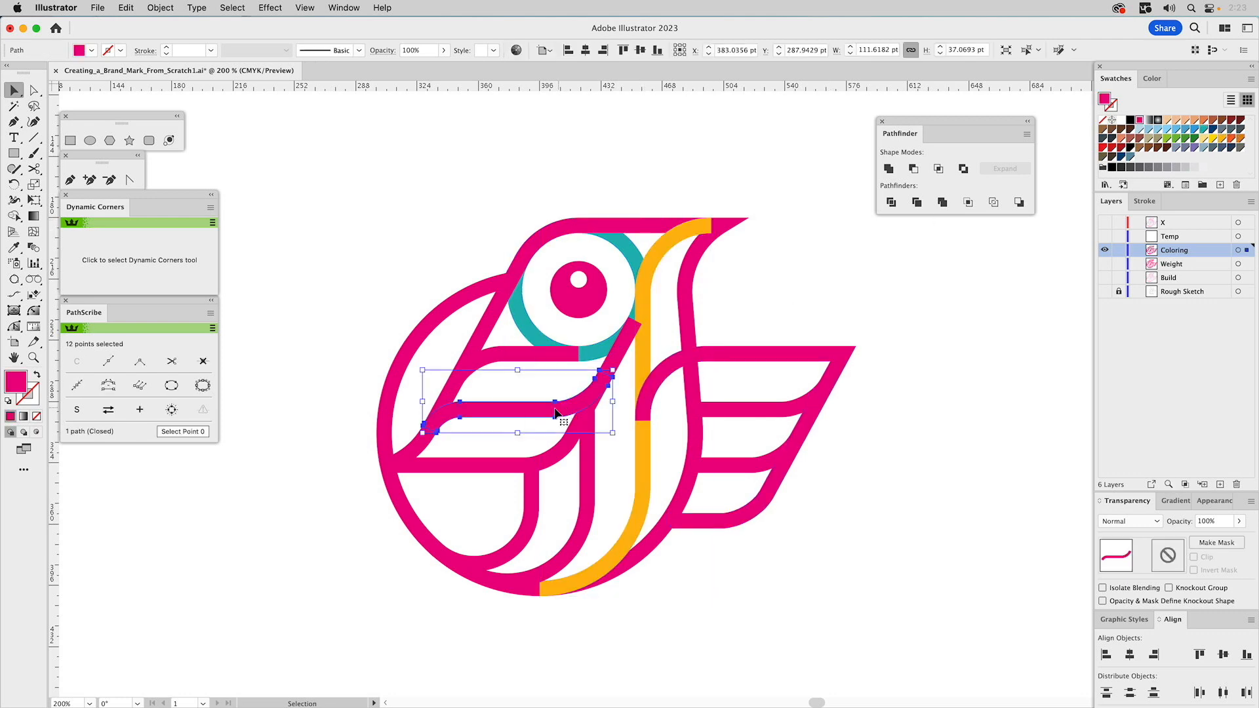
shift+click(780, 417)
shift+click(747, 463)
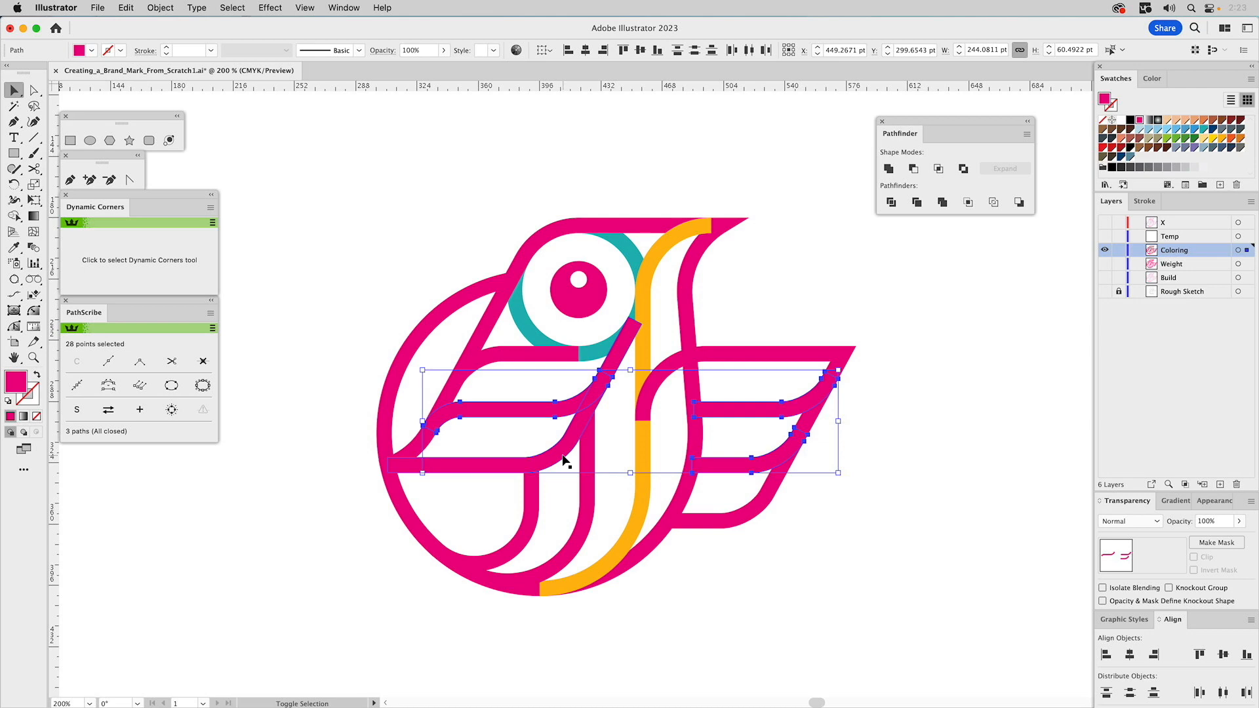
shift+click(493, 362)
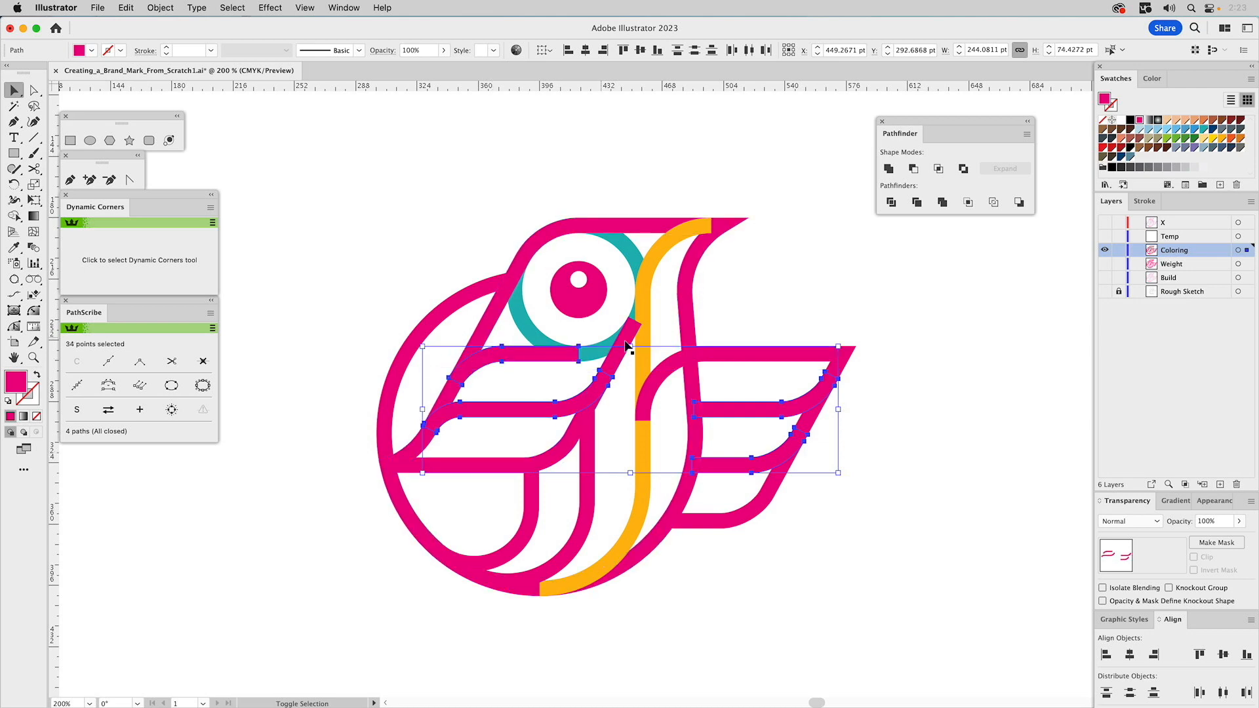
click(1177, 136)
click(762, 269)
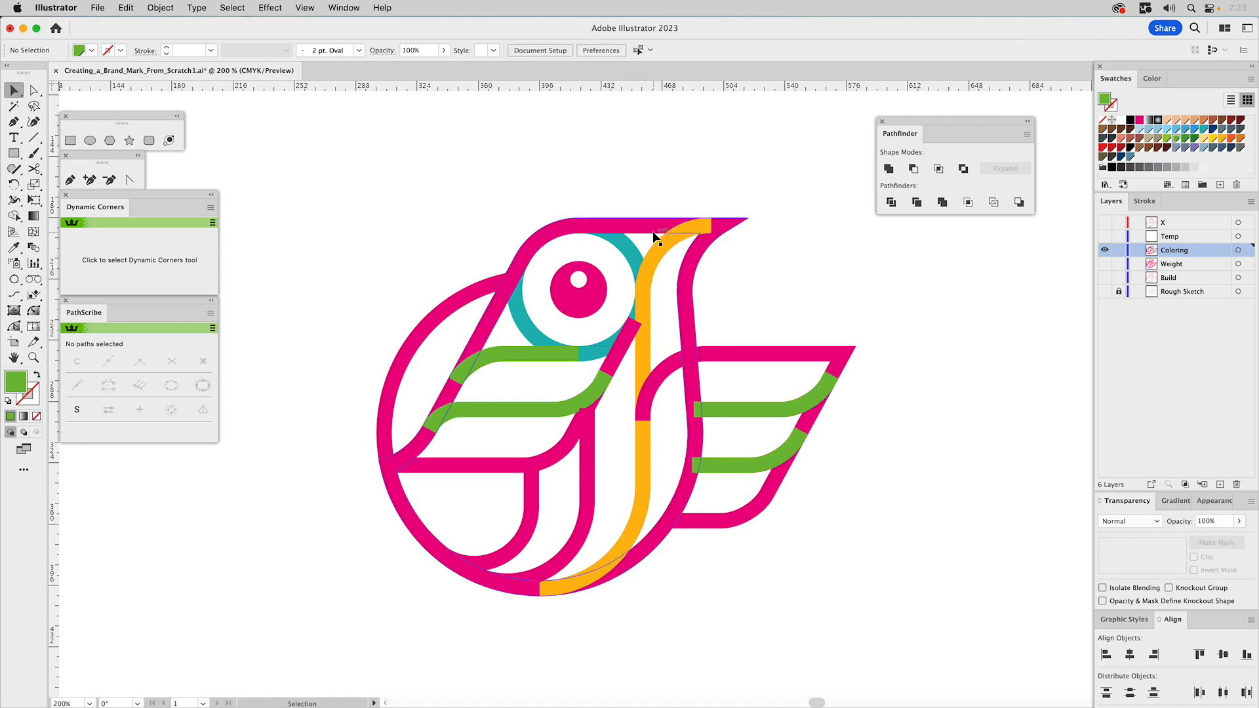
Try to unite all the outlined bird shapes except the eye's pupil and highlight into one shape.
drag(322, 194, 900, 612)
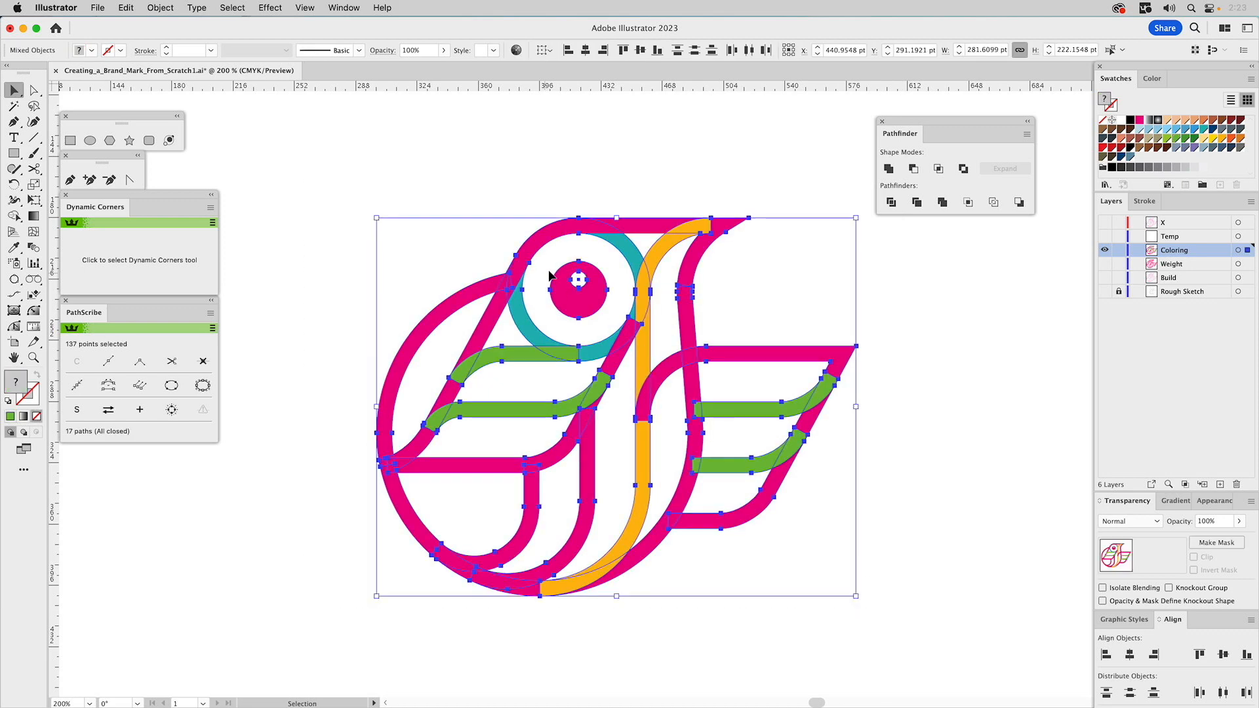
shift+click(588, 283)
shift+click(591, 282)
click(888, 169)
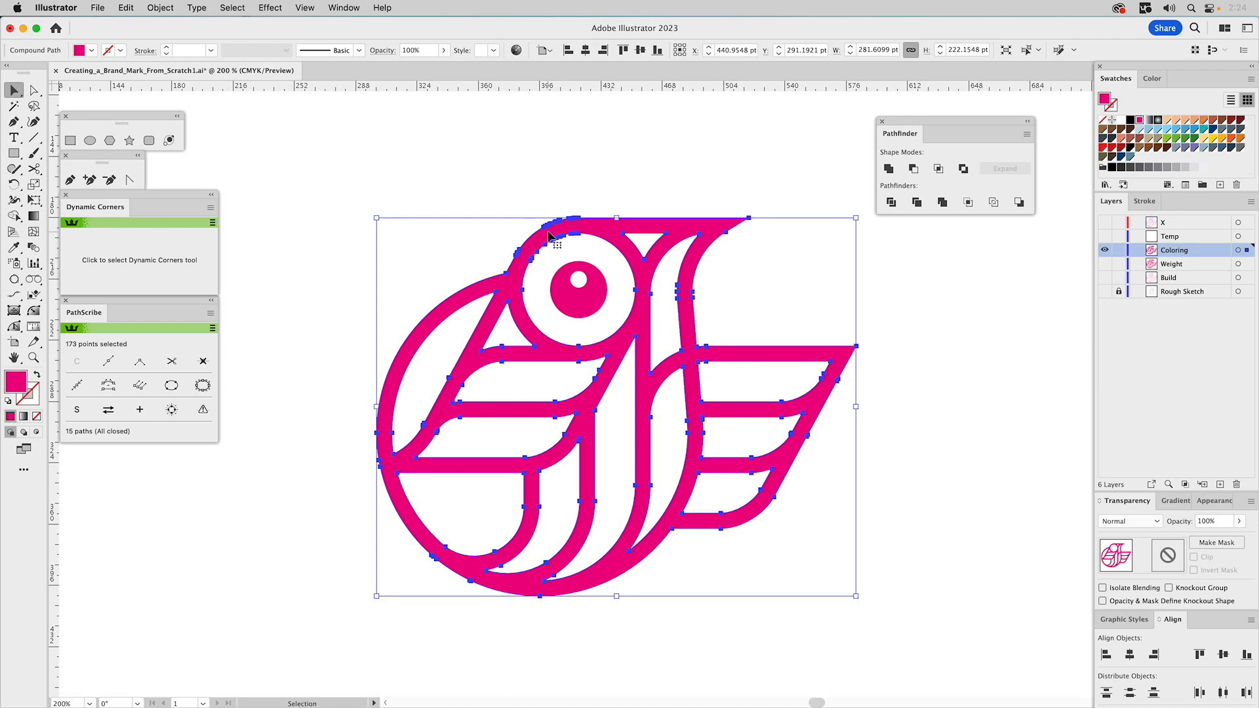
key(a)
key(v)
key(ctrl+alt+3)
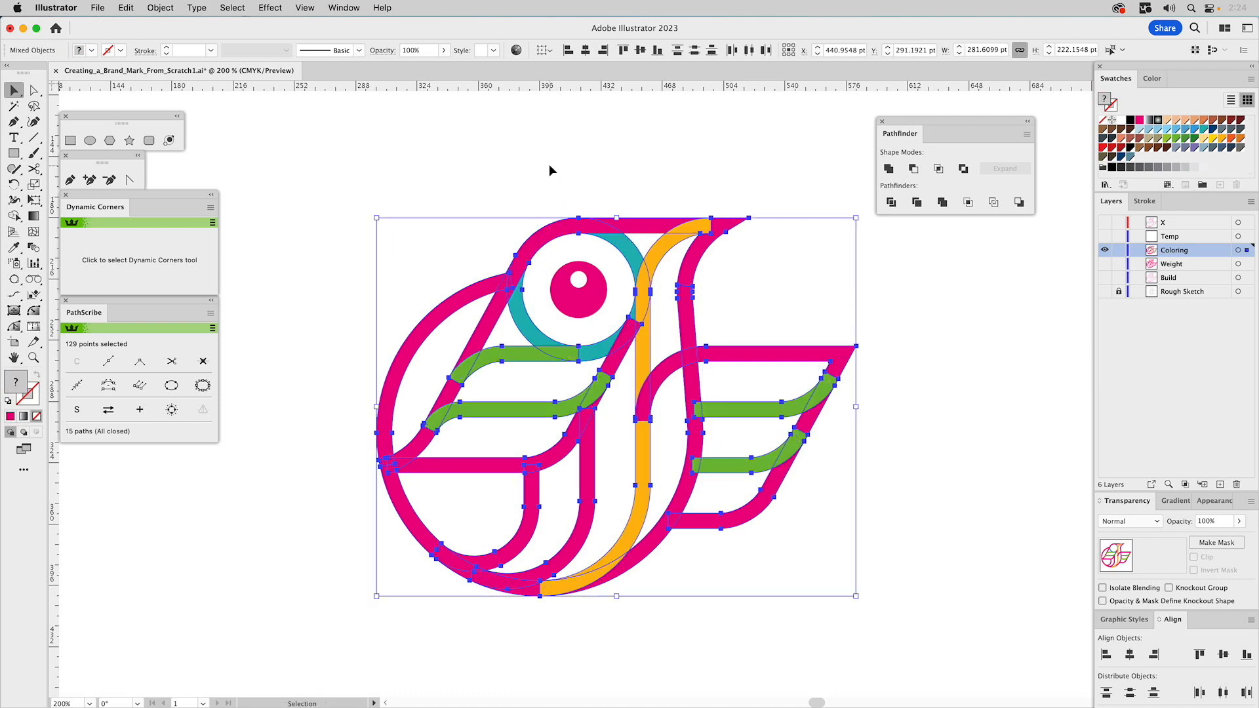
click(551, 165)
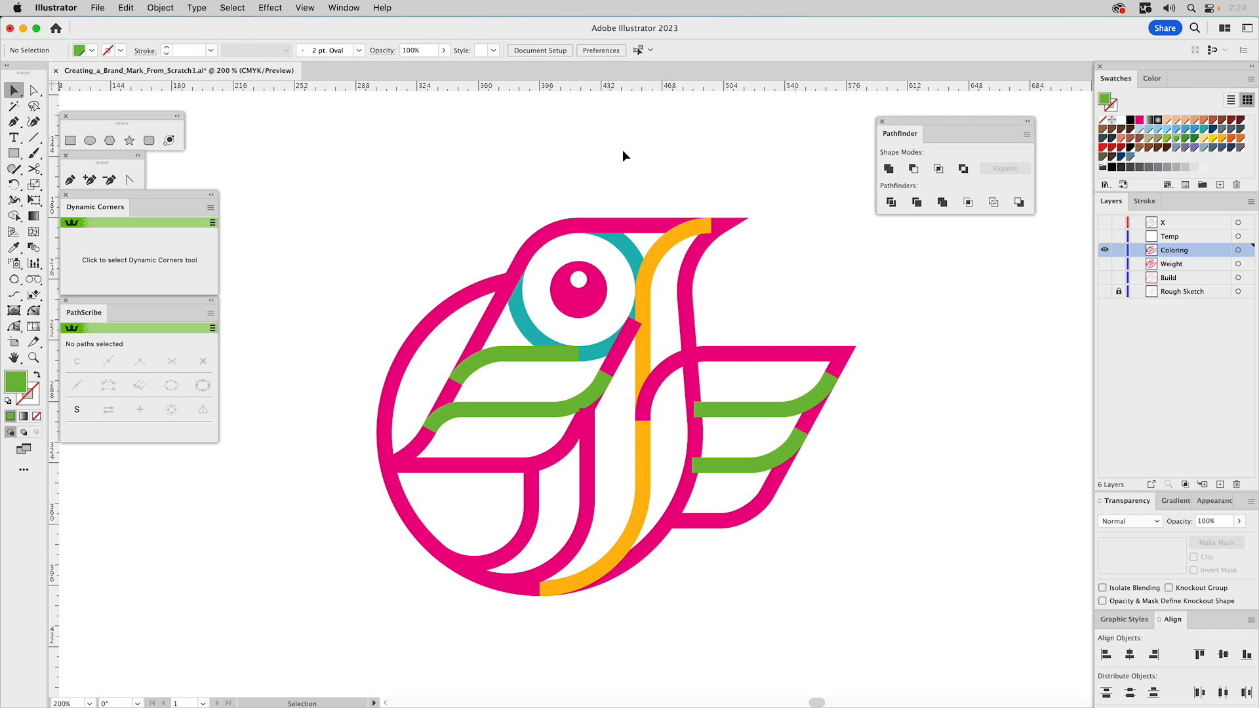
Place a copy of the body outline about 2.3 pt left and 4.2 pt above the original and fill it with tan.
click(646, 230)
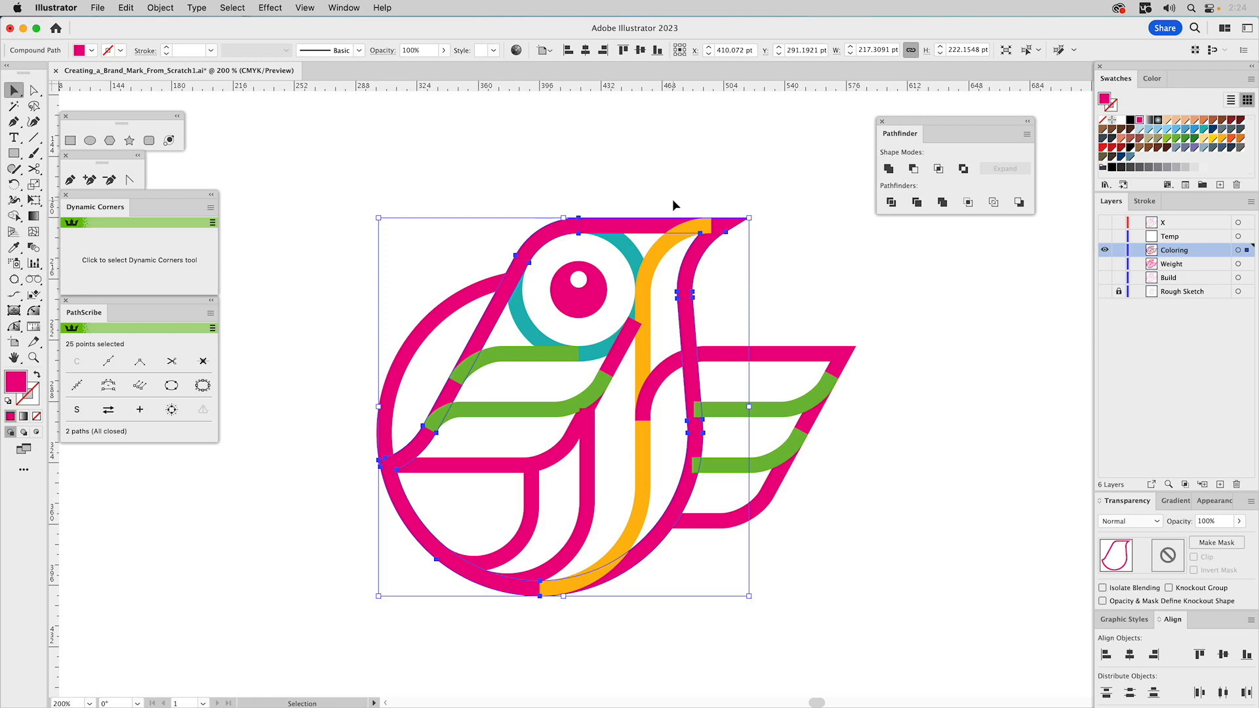
key(a)
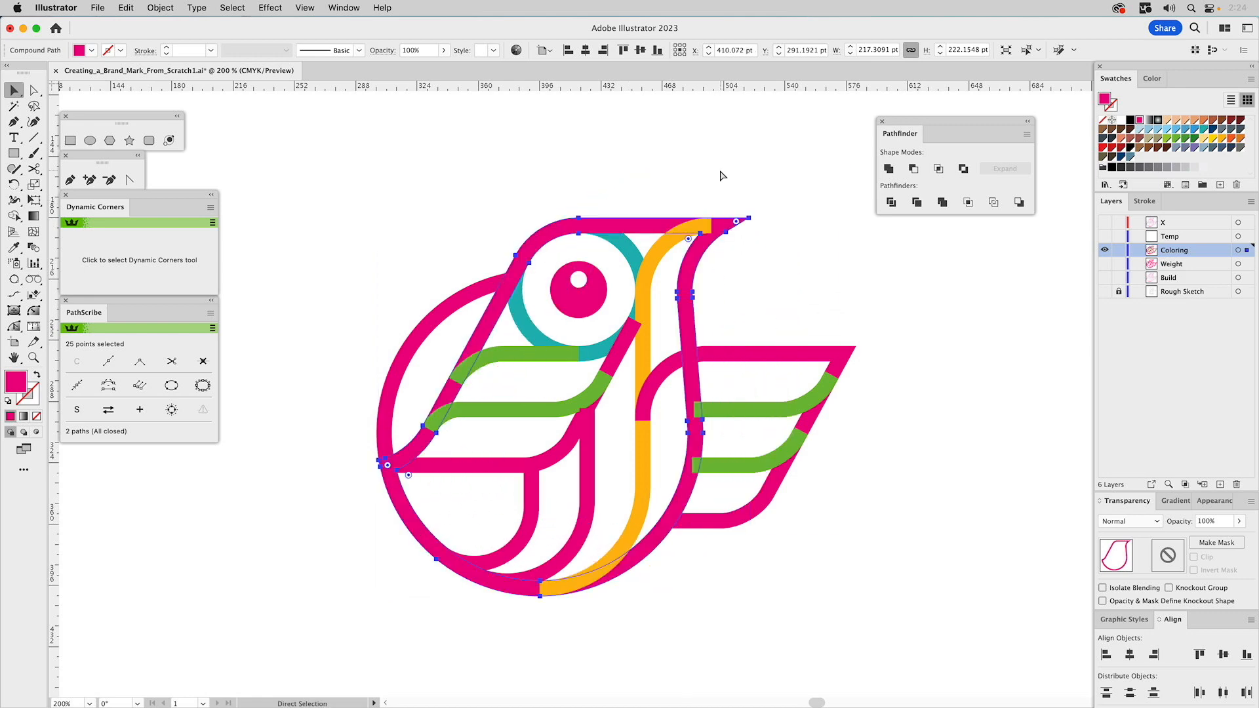
key(v)
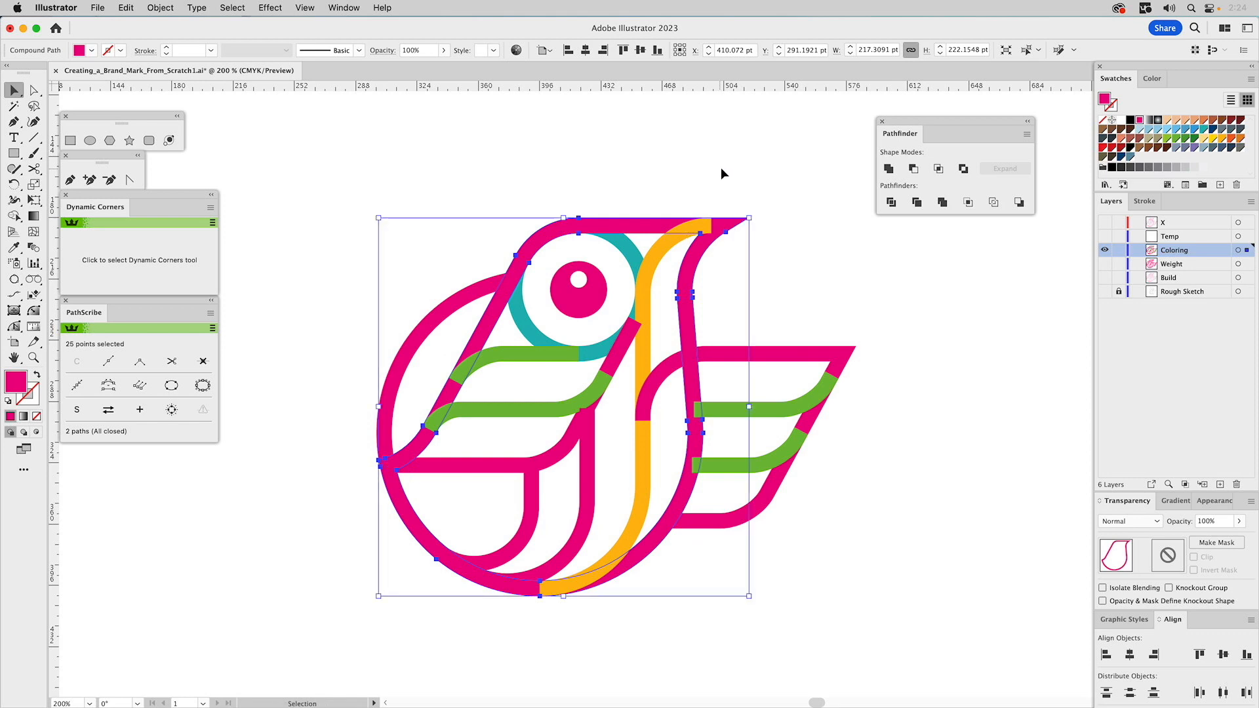
click(715, 159)
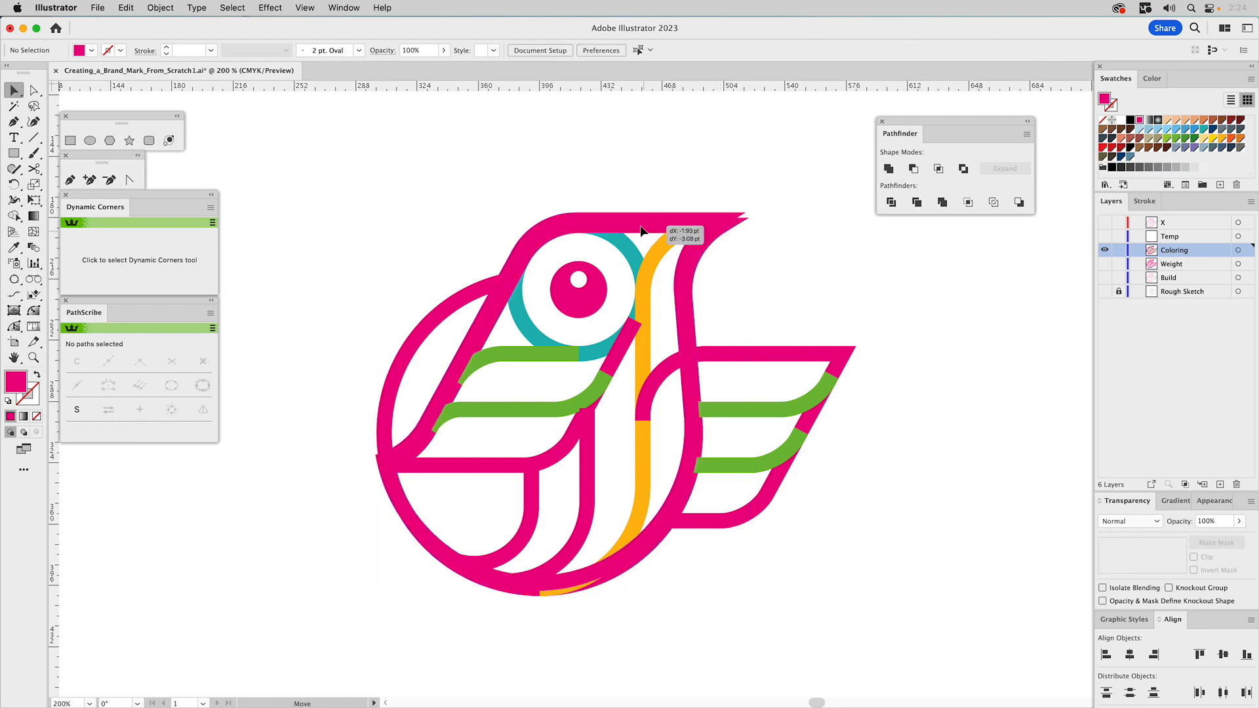
click(673, 231)
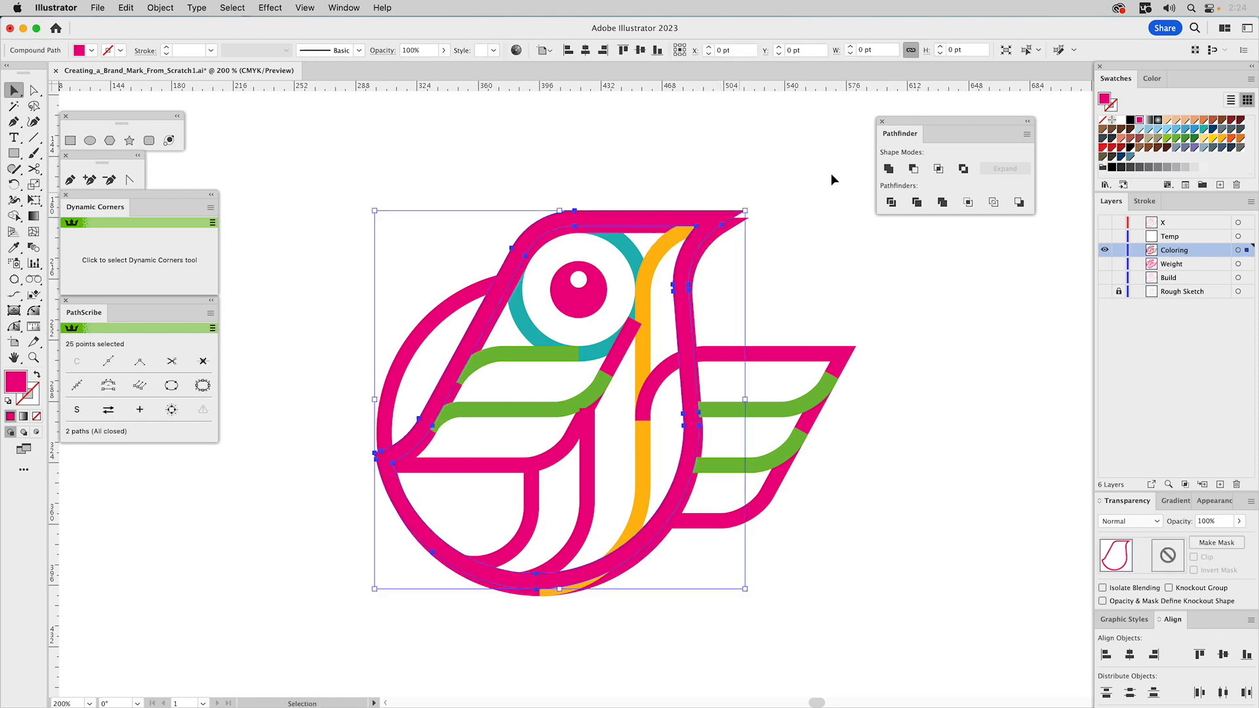
click(1158, 139)
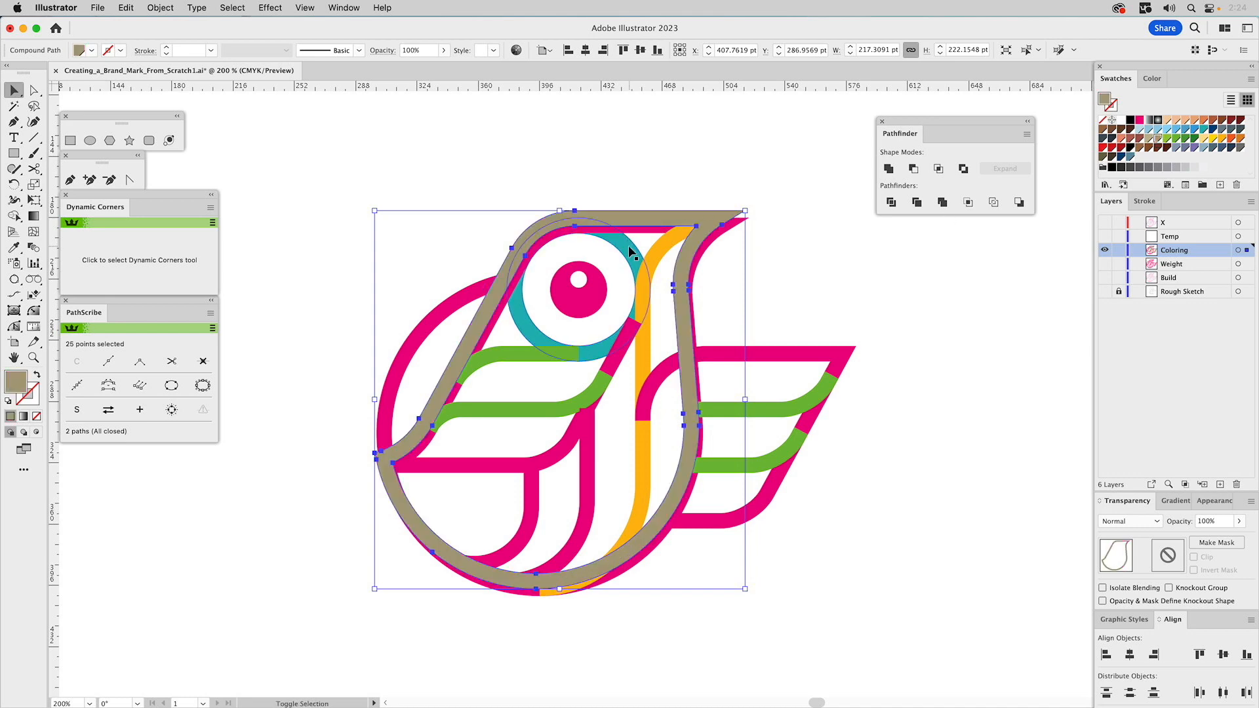
Trim the teal eye ring by subtracting the tan body copy from it with Minus Front.
shift+click(630, 248)
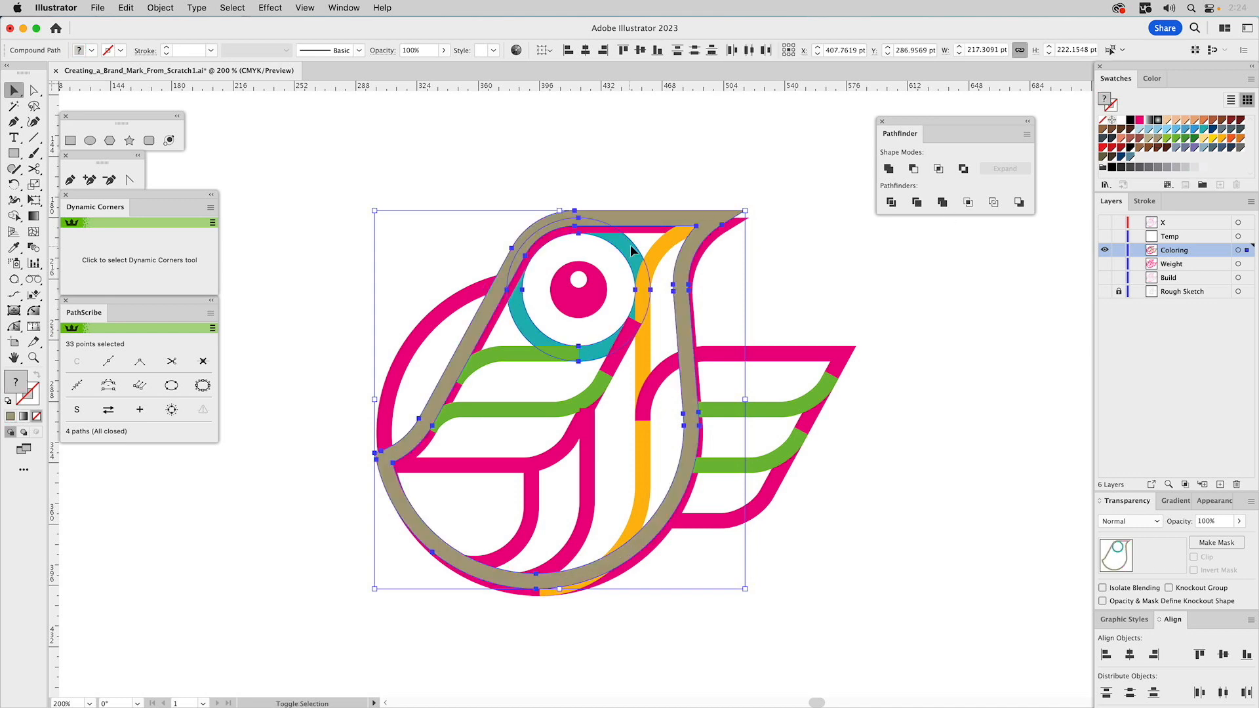
click(914, 169)
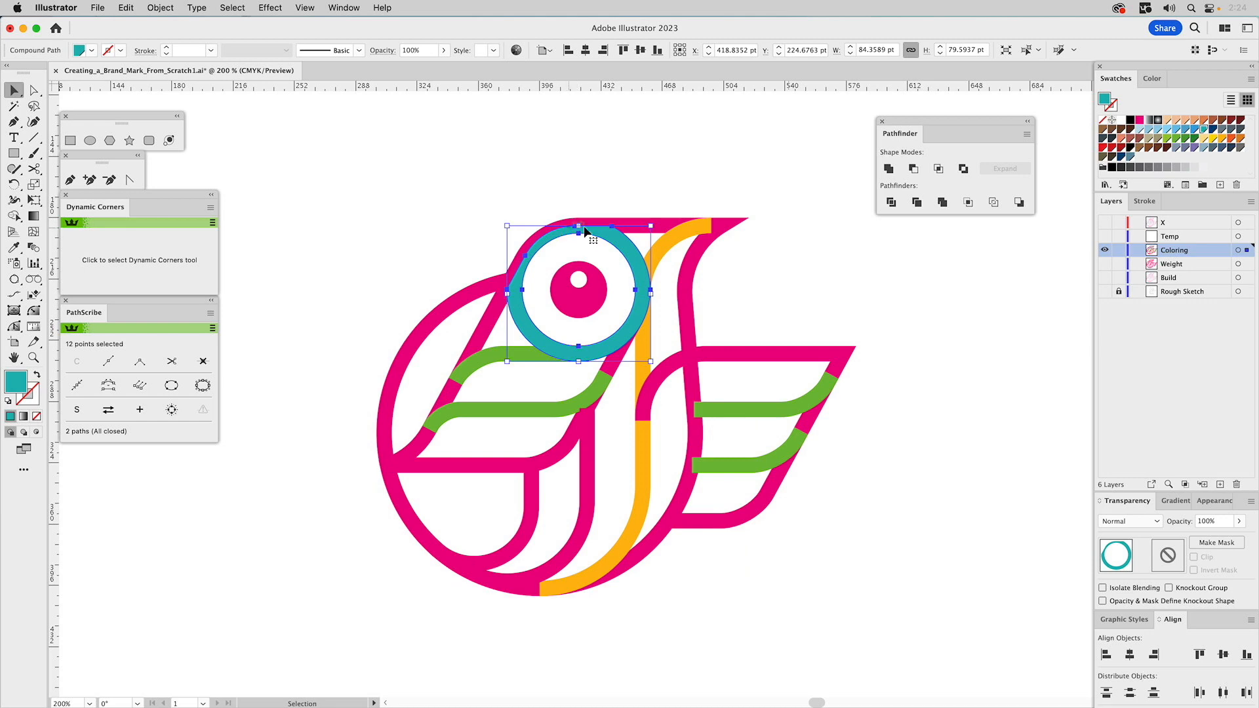
click(595, 194)
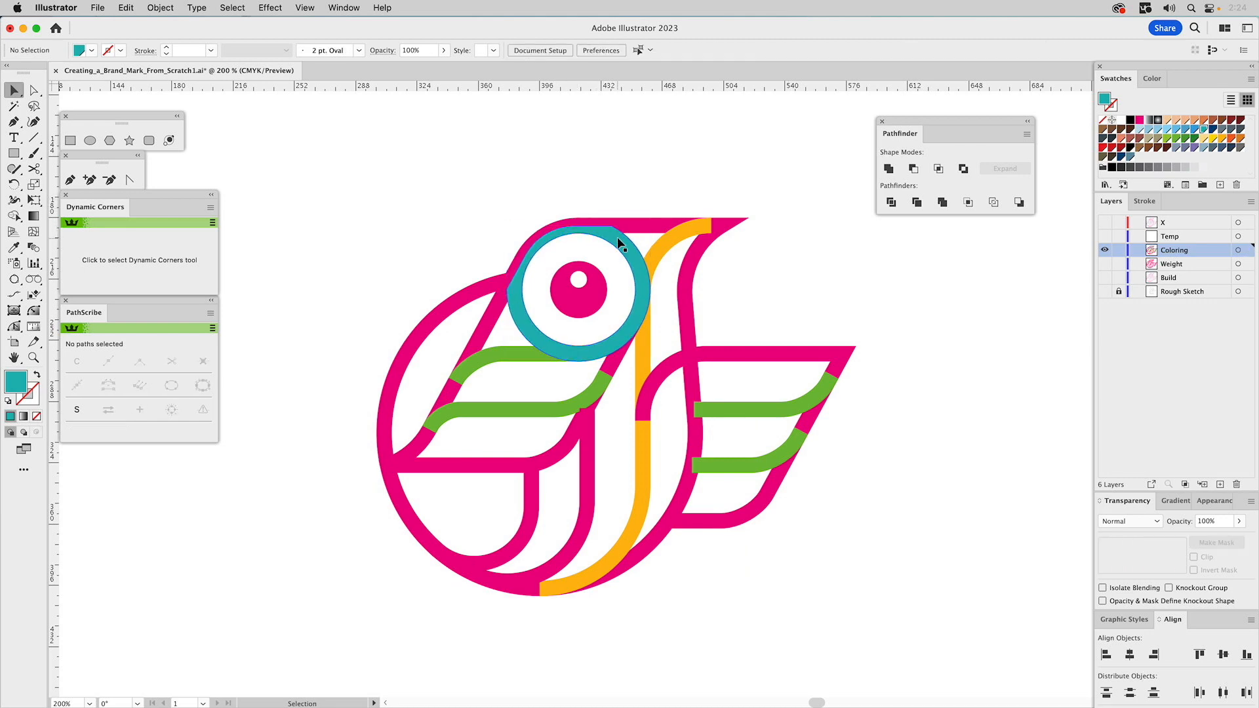
click(619, 244)
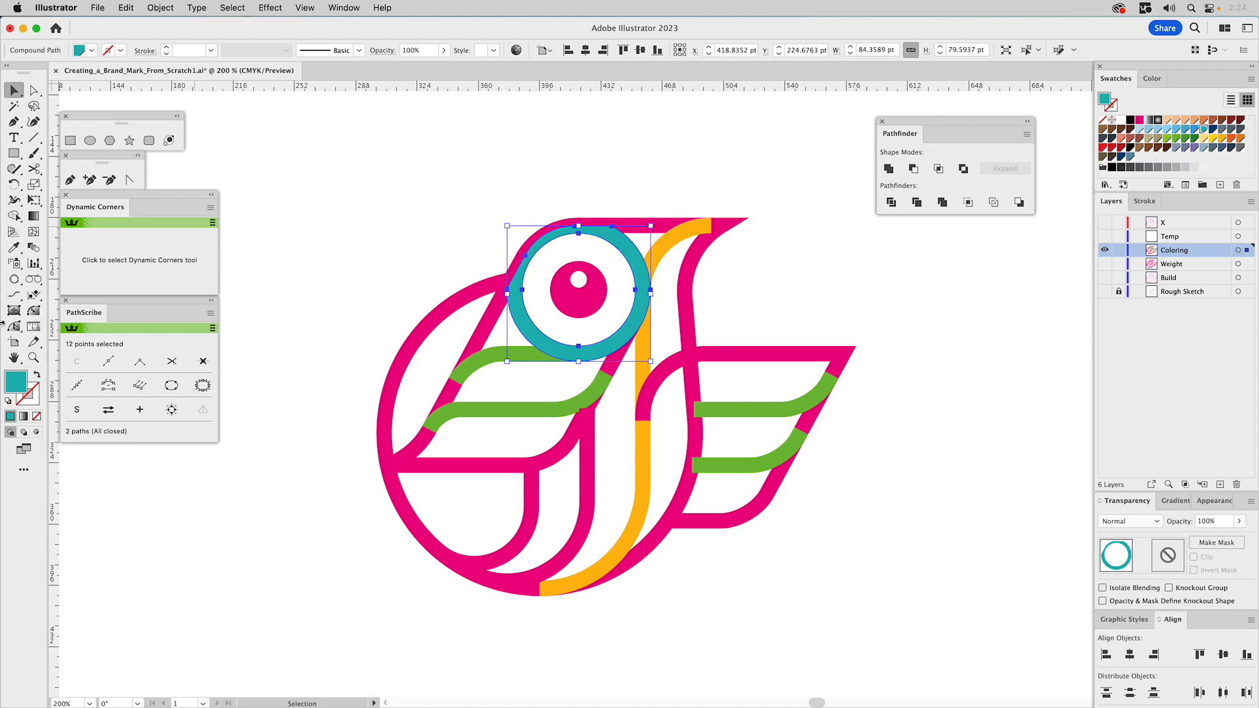
Draw a closed straight-sided shape with the Pen tool, following the teal ring's upper-left edge and crossing the inside of the eye circle.
click(31, 360)
drag(417, 176, 725, 364)
super+click(415, 508)
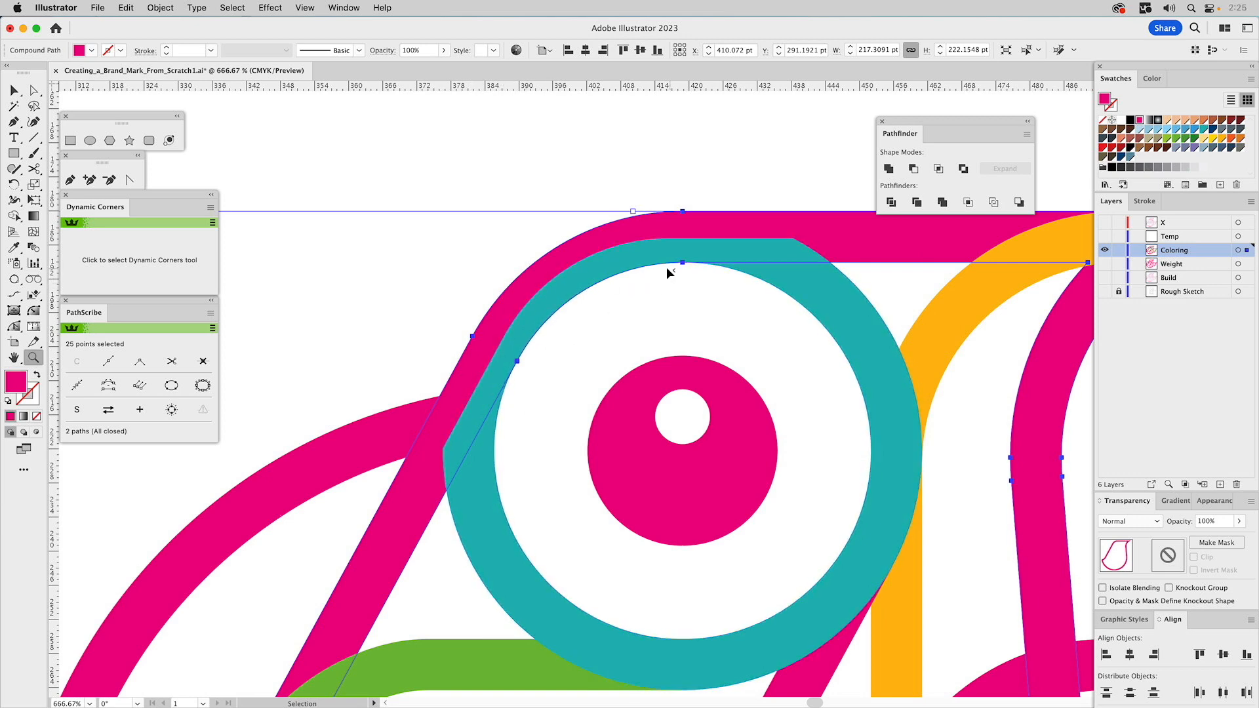
click(70, 179)
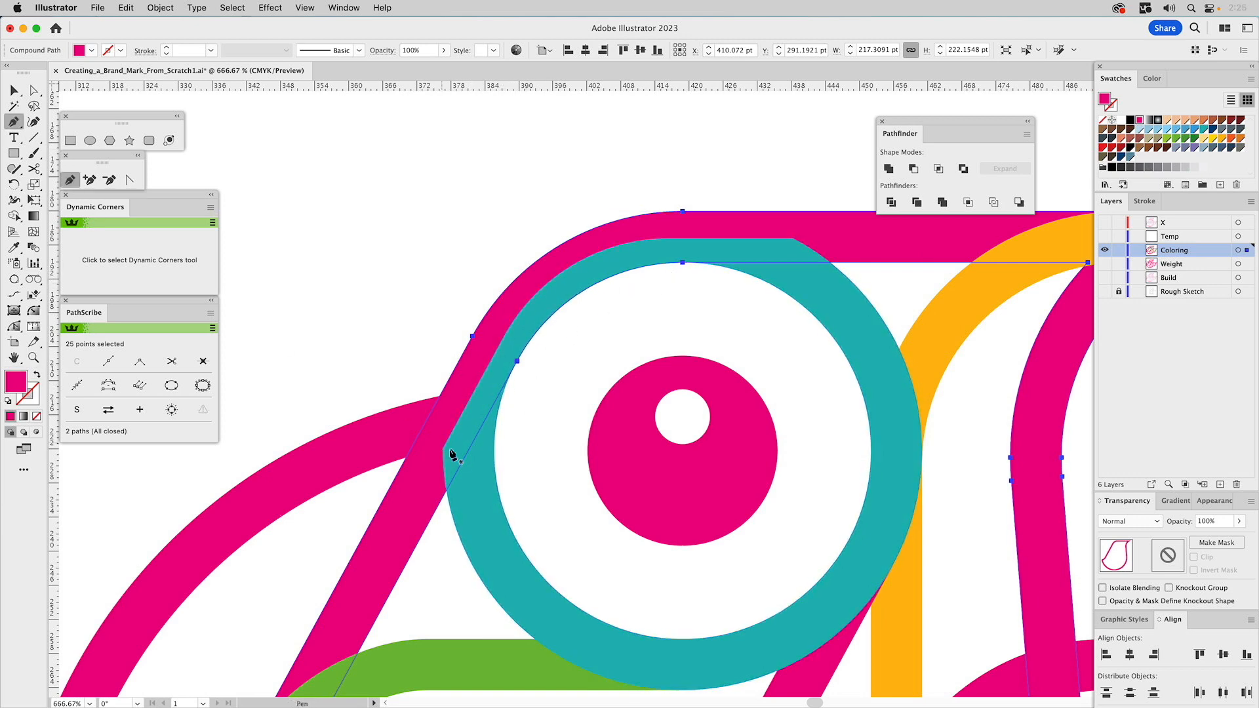
click(477, 473)
click(472, 418)
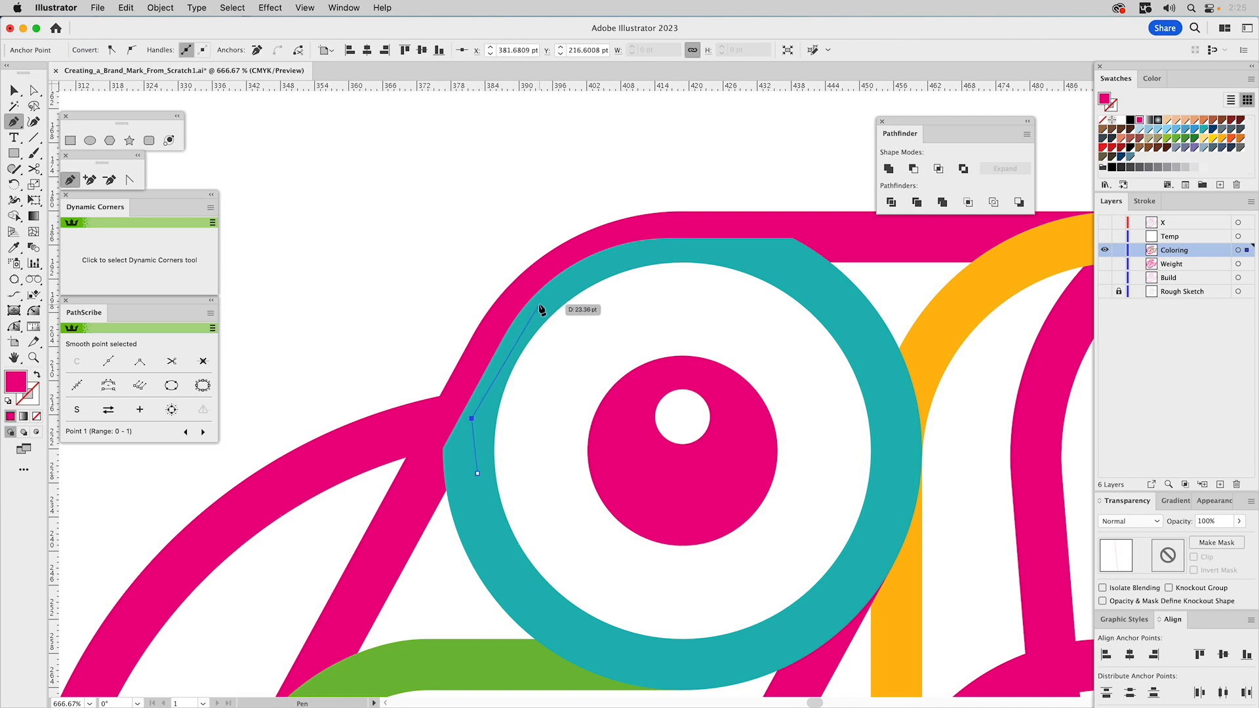
drag(538, 303, 580, 283)
click(616, 254)
click(676, 244)
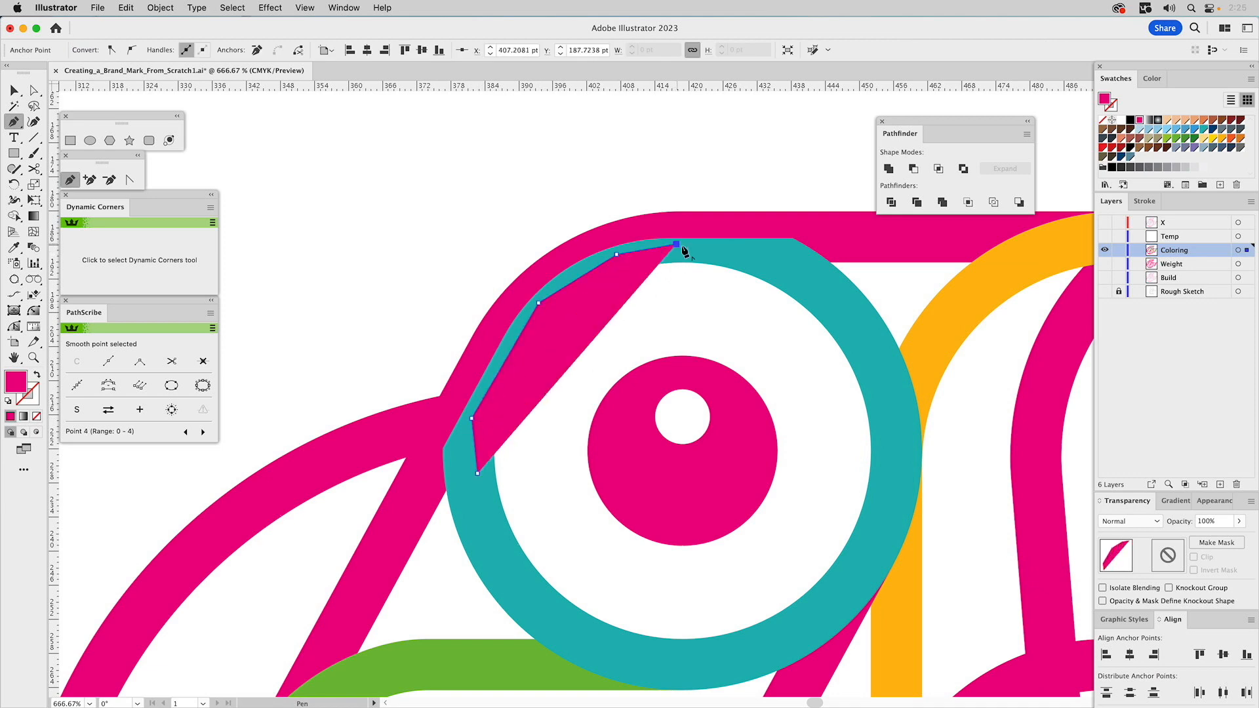
click(766, 249)
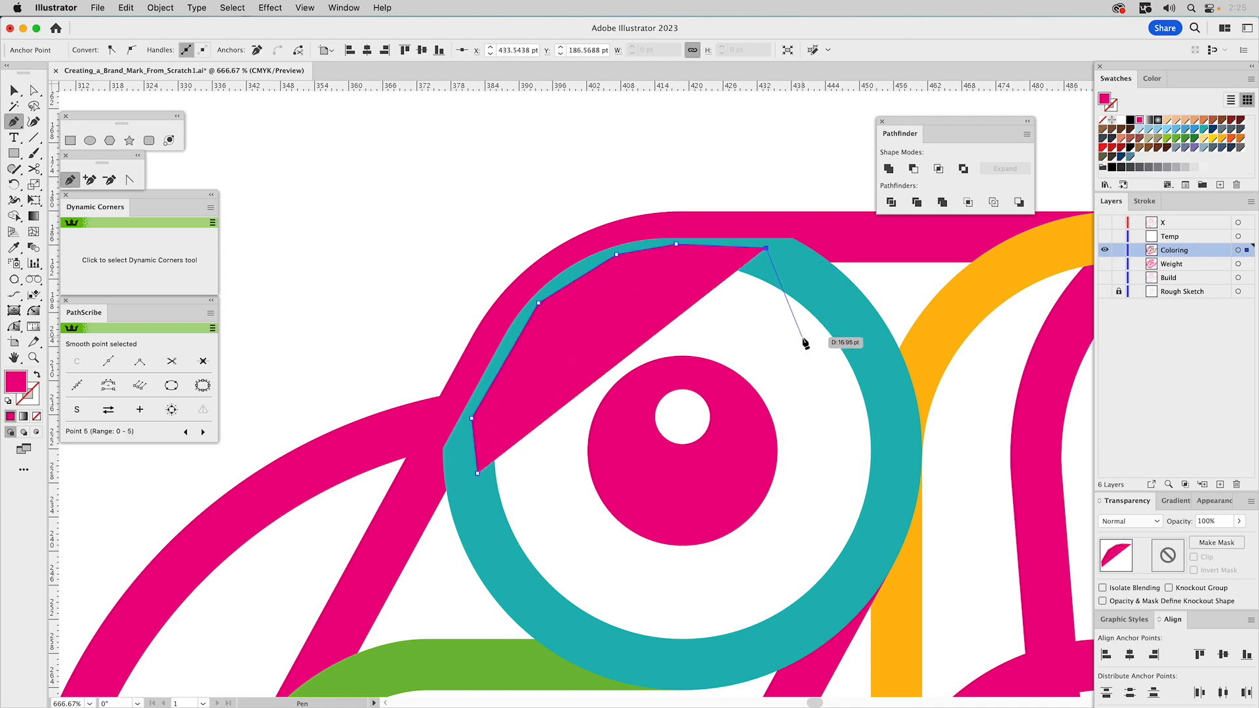
click(804, 338)
click(477, 472)
Close the straight-sided Pen shape across the eye and subtract it from the pink body outline with Minus Front.
key(v)
click(671, 136)
click(691, 292)
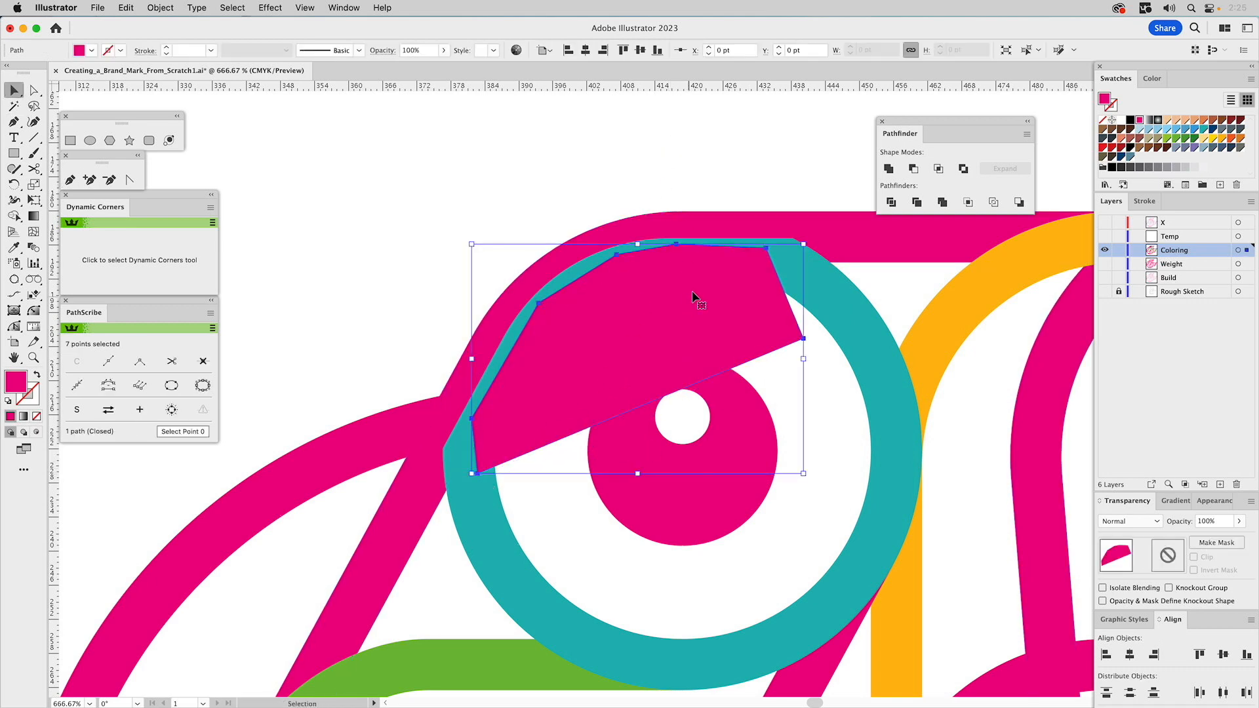
shift+click(738, 223)
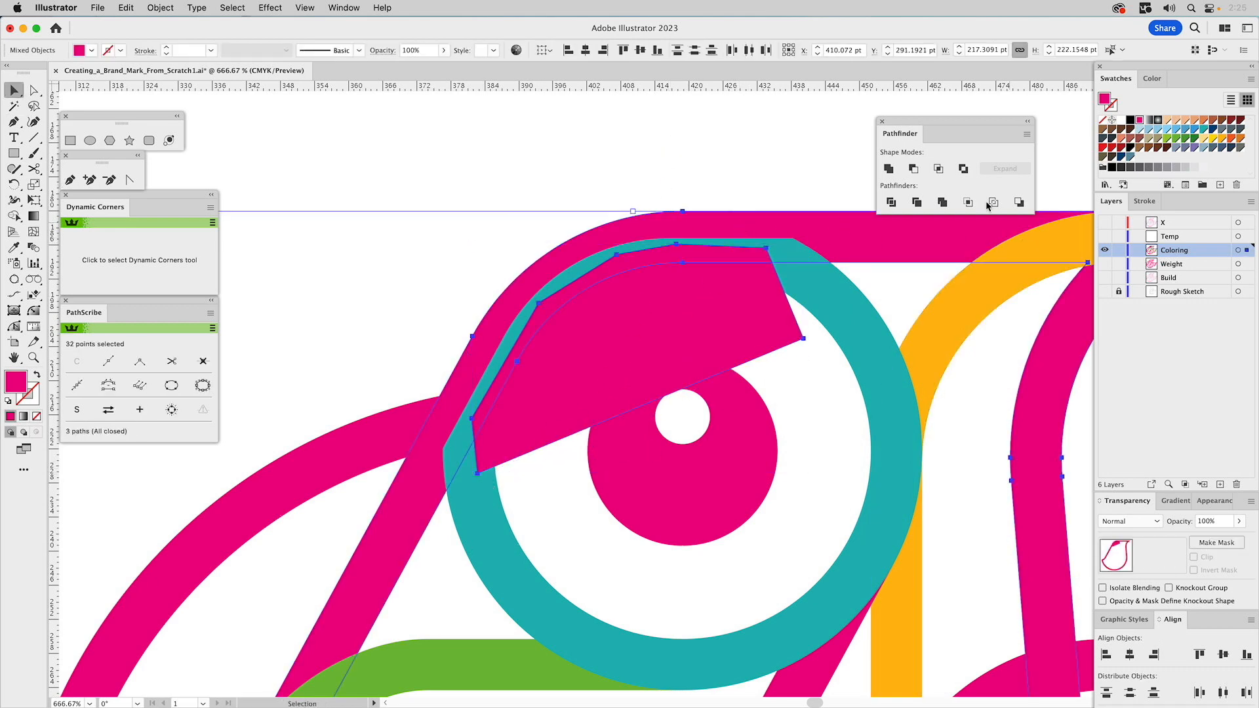
click(914, 169)
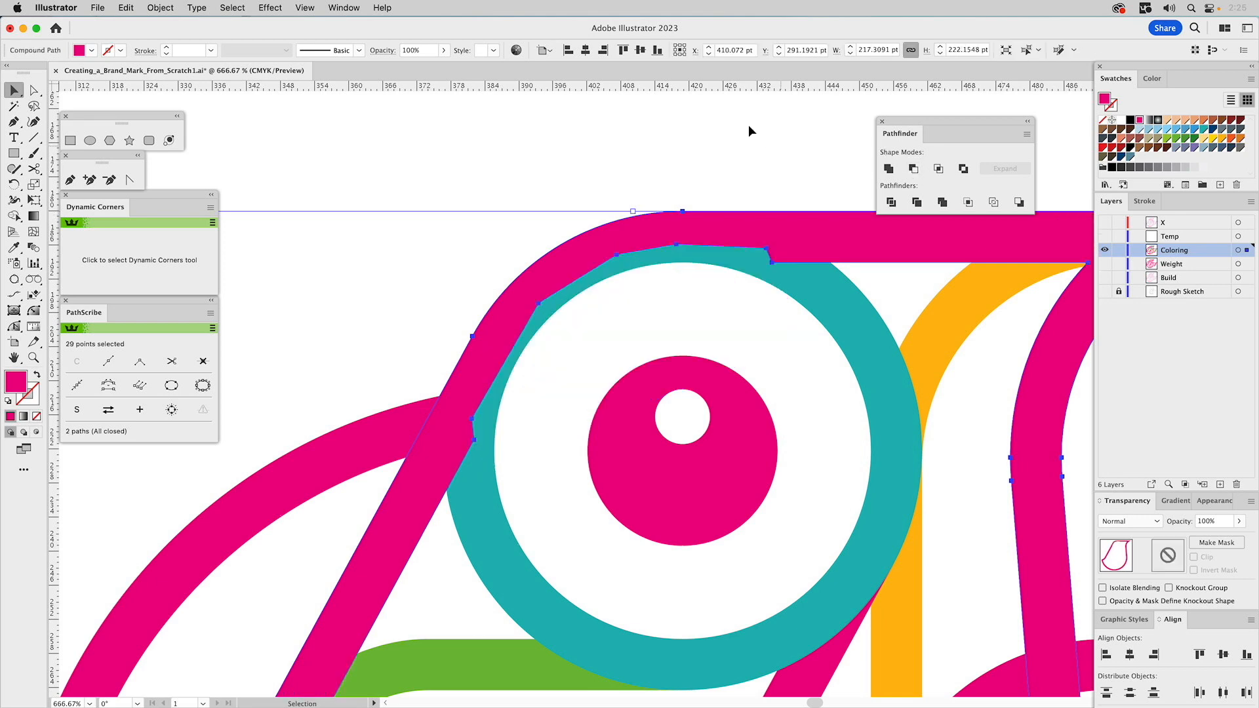
click(715, 137)
Draw an ellipse about 39.4 by 38.5 pt inside the eye ring's right side and subtract it from the yellow stroke with Minus Front.
drag(819, 374, 753, 301)
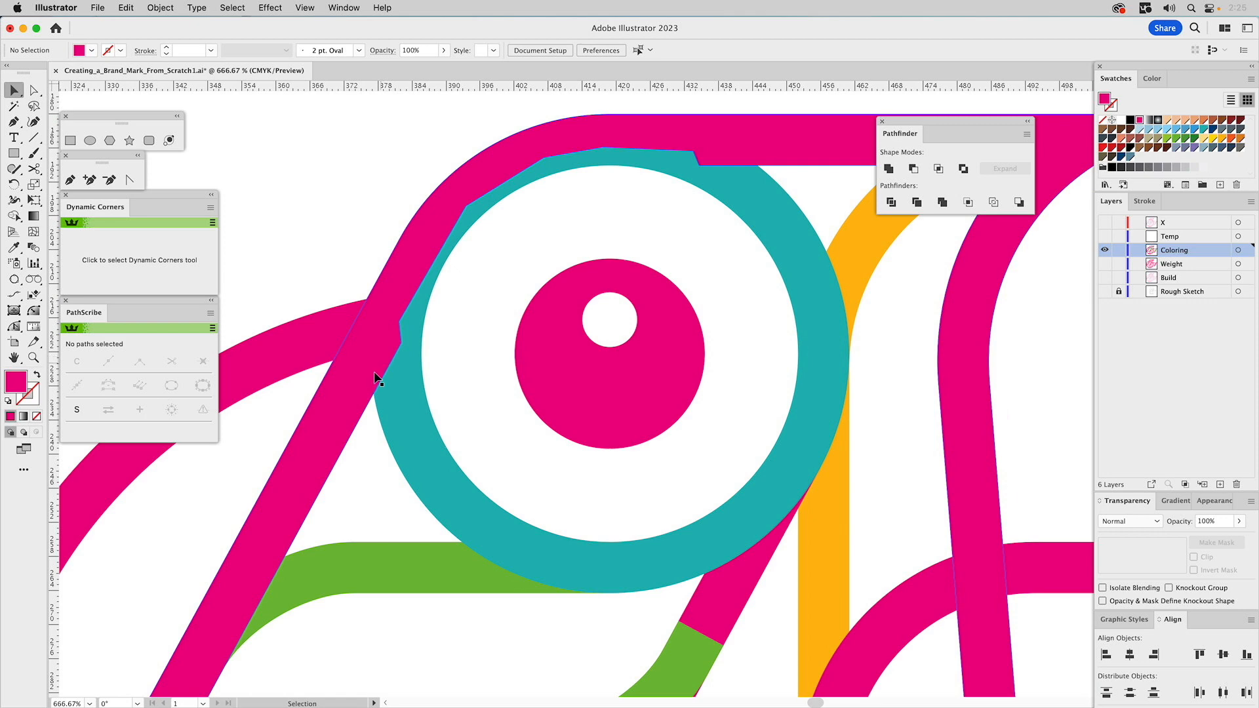
click(321, 333)
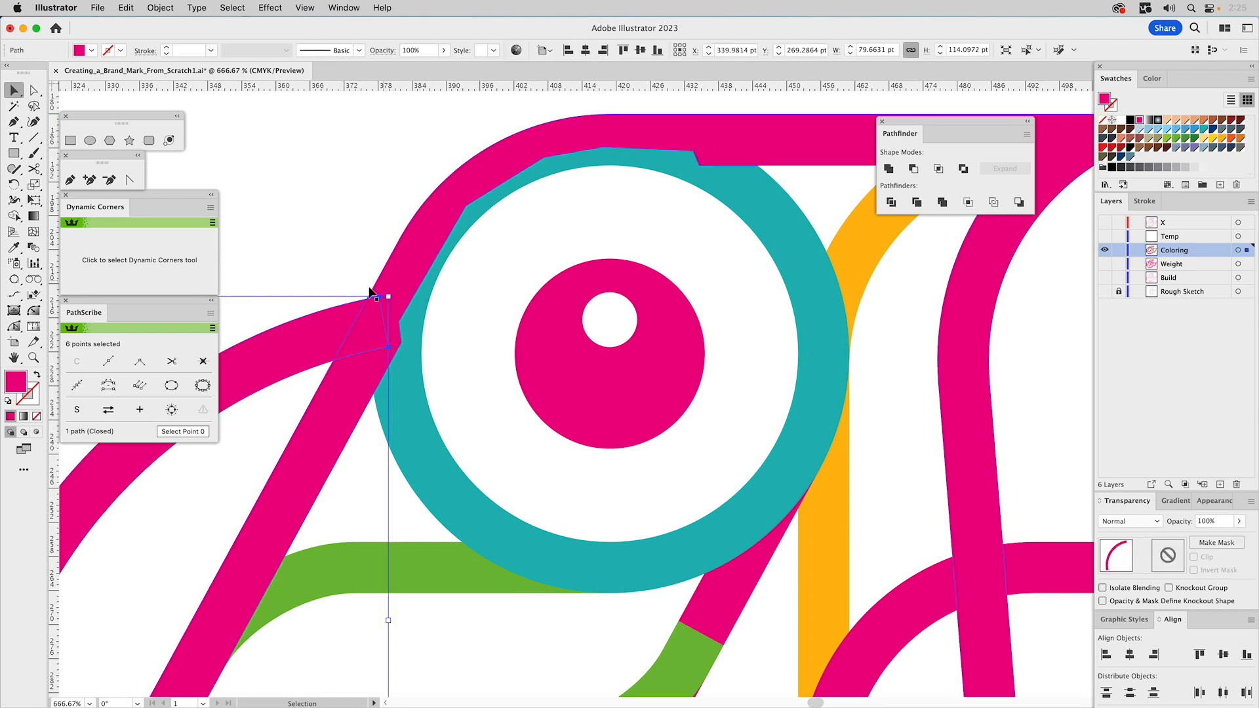
drag(857, 253, 648, 278)
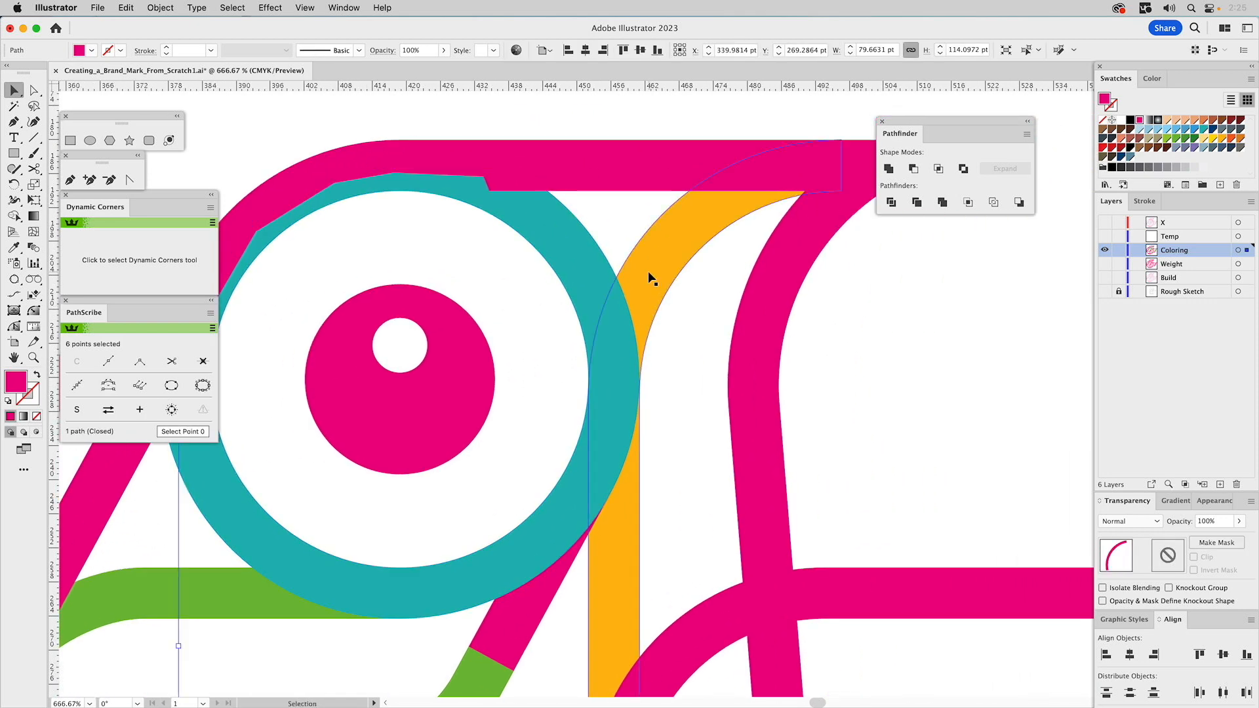
click(649, 278)
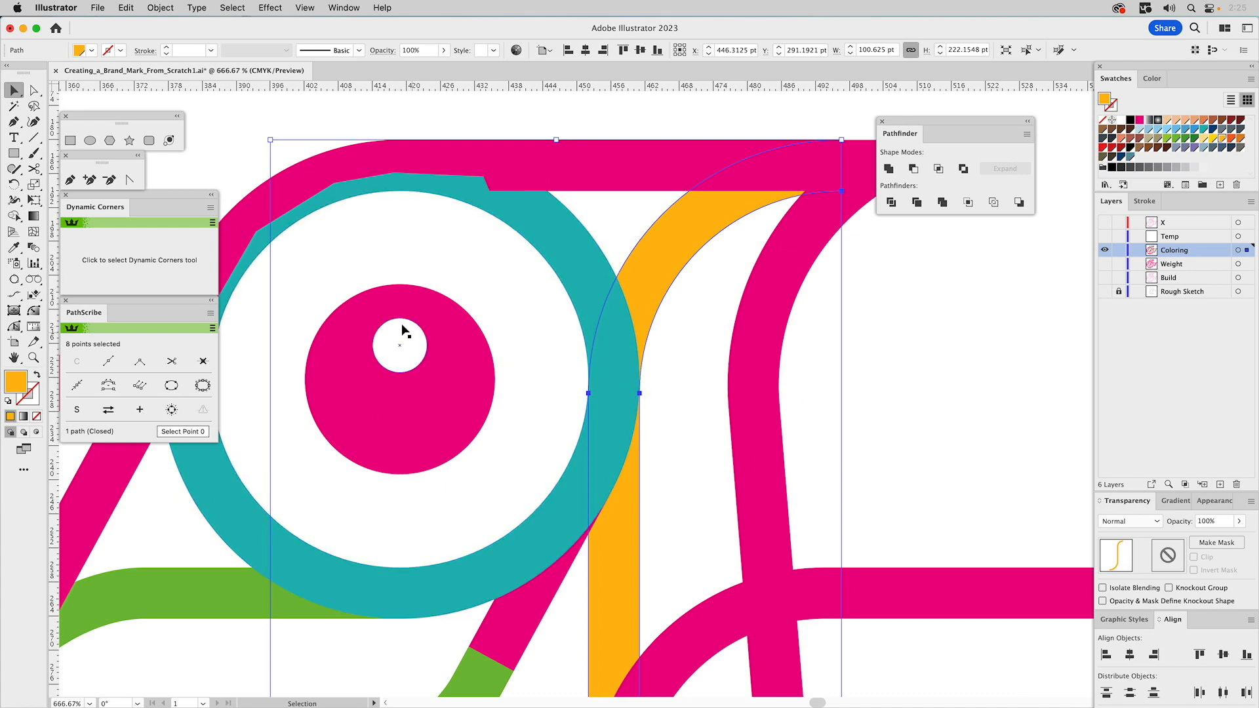
click(90, 141)
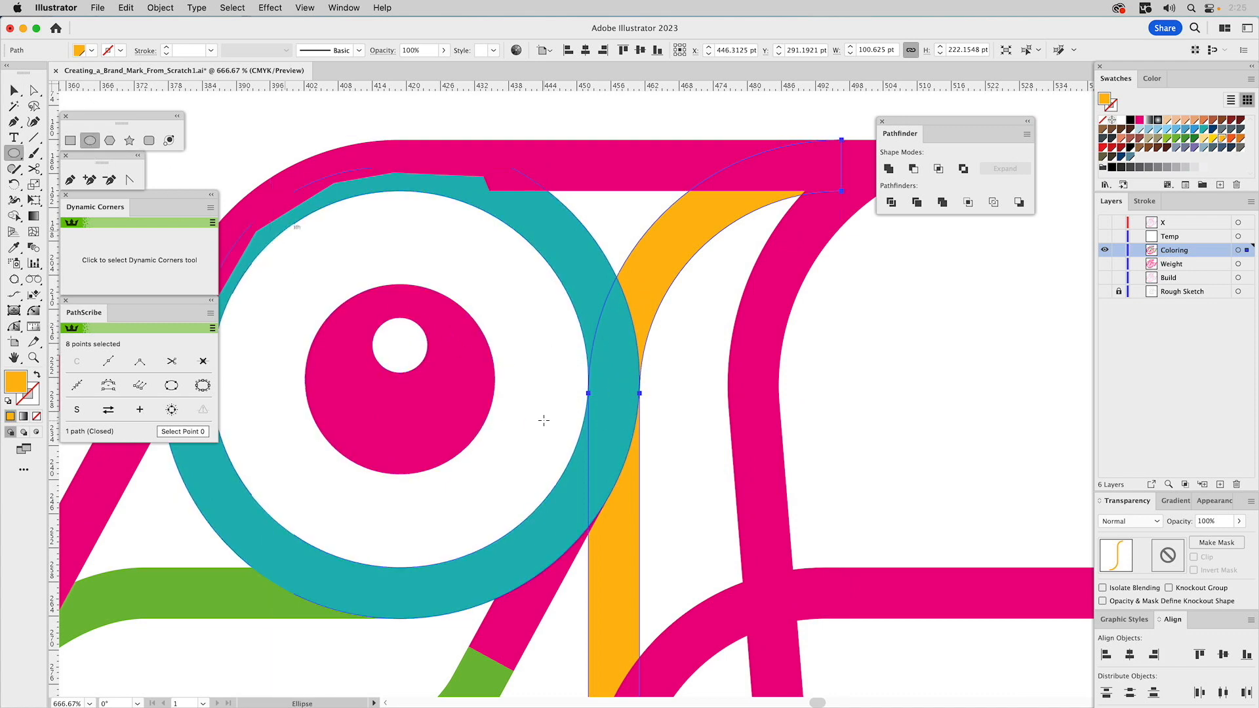
drag(500, 385, 613, 488)
key(v)
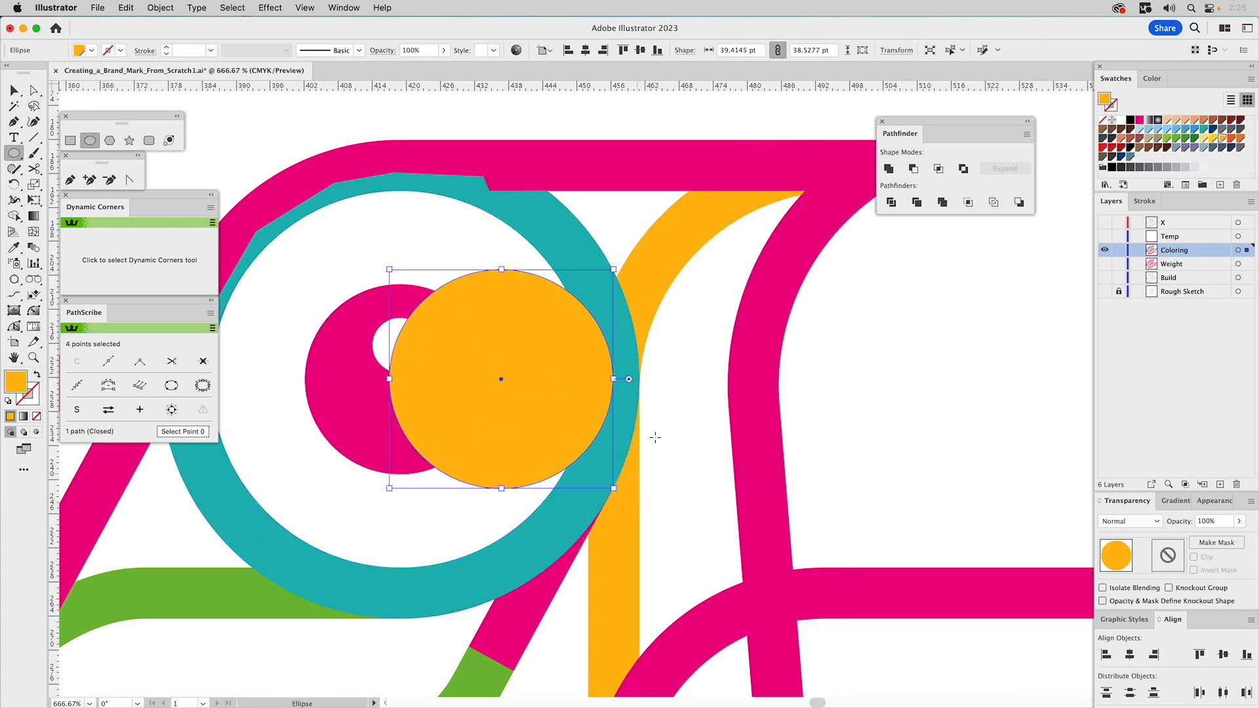
shift+click(643, 269)
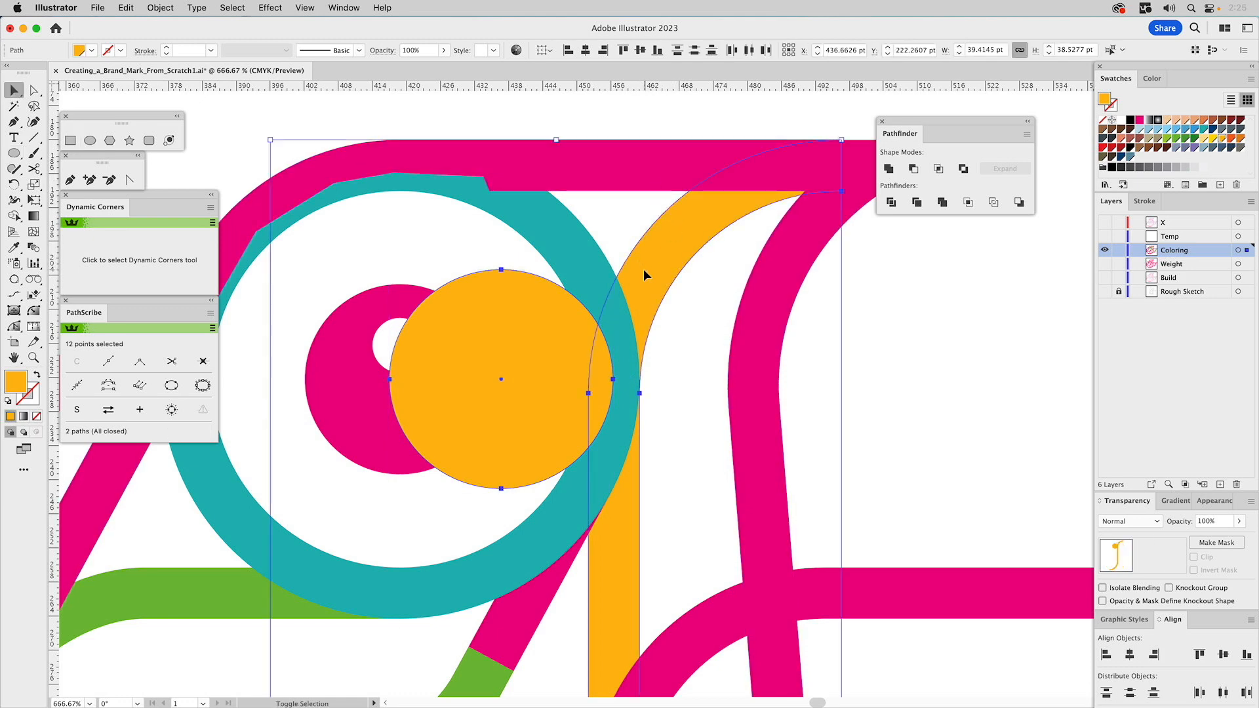
click(914, 169)
Draw a rectangle over the upper half of the yellow stroke's top end and subtract it from that stroke with Minus Front.
drag(872, 315, 745, 365)
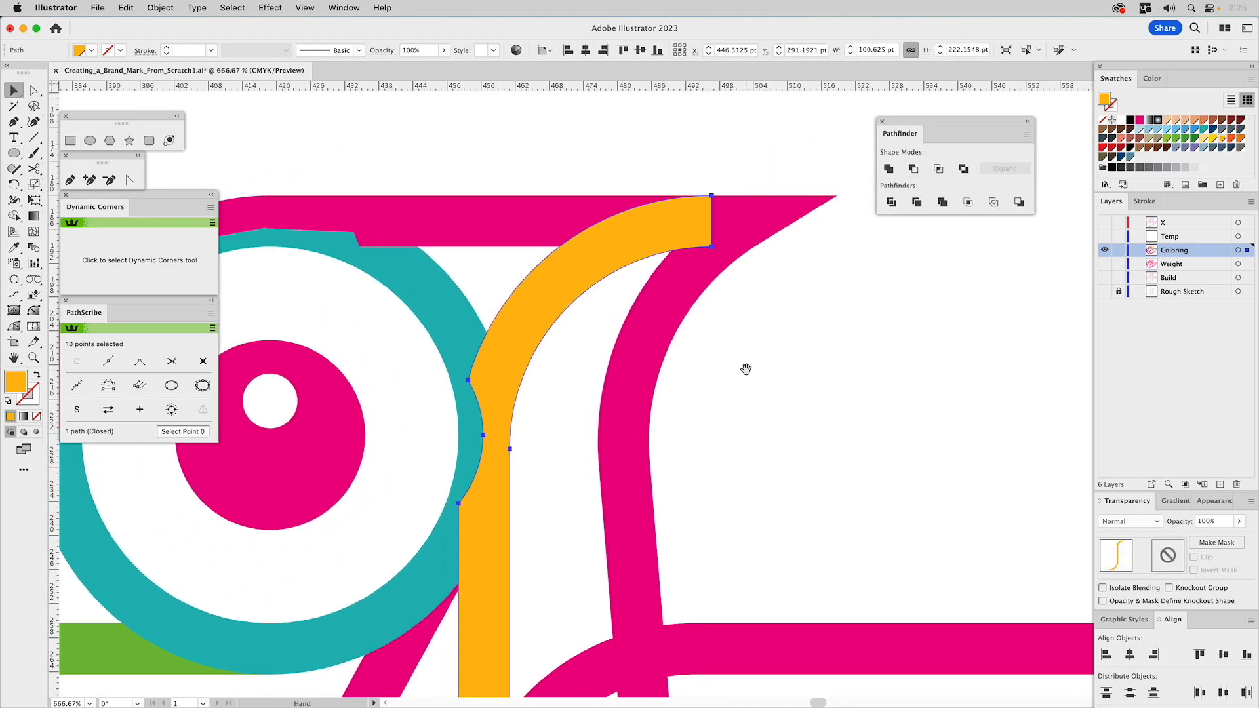
click(71, 140)
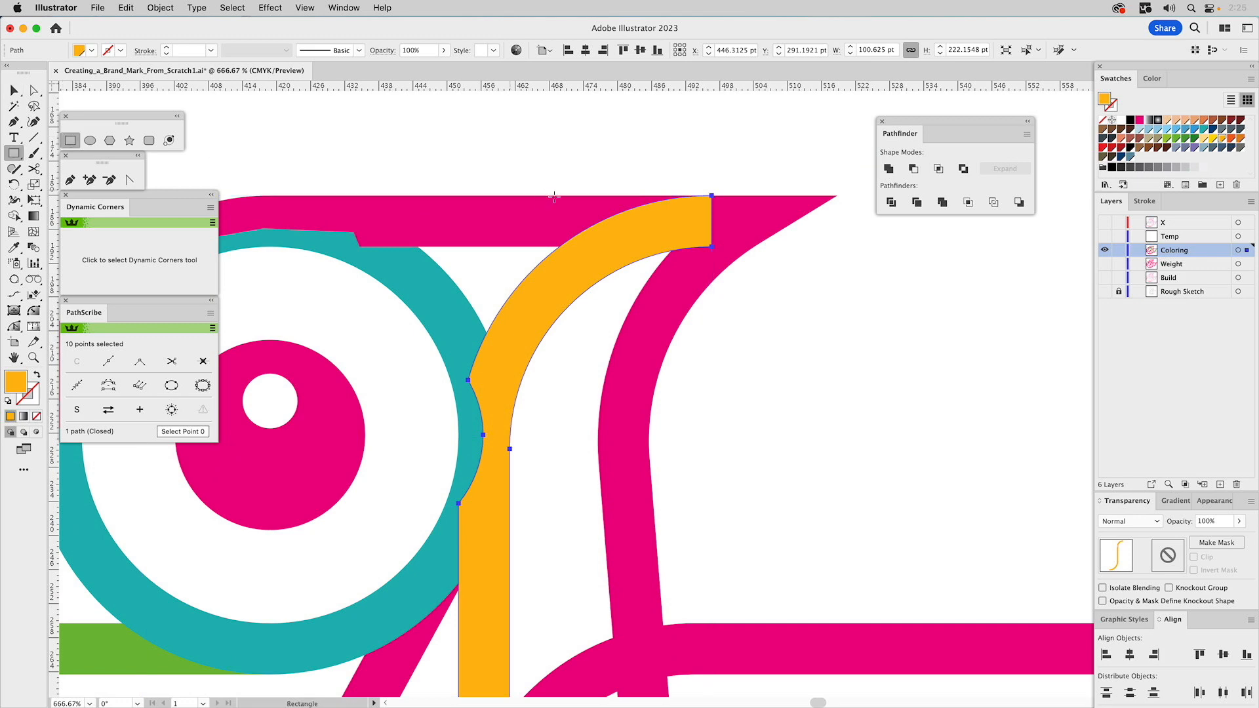
drag(551, 139, 755, 227)
key(v)
shift+click(596, 255)
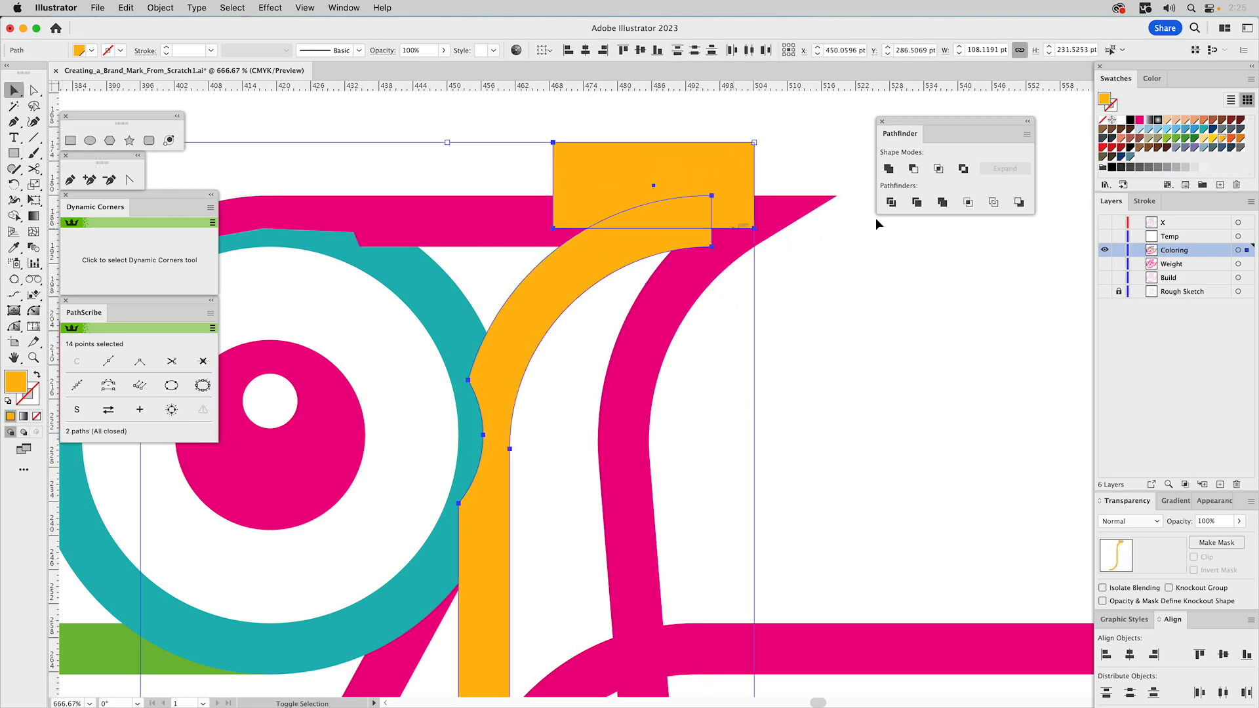
click(913, 169)
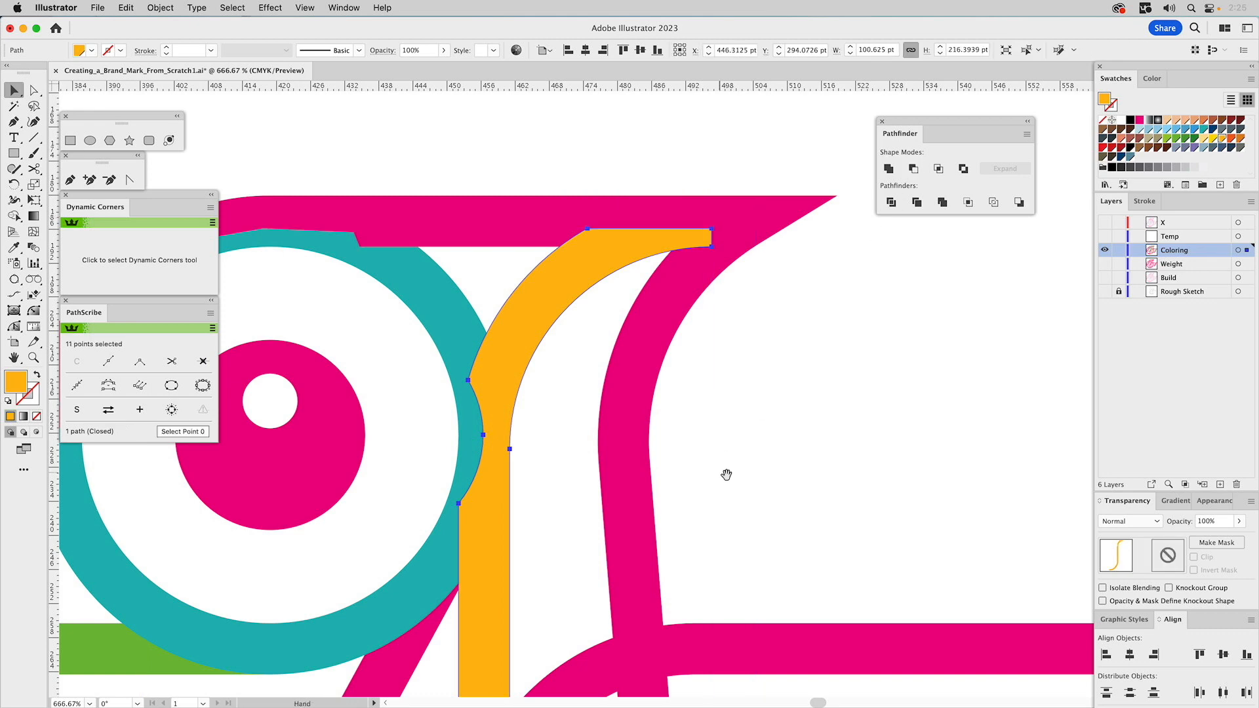
Draw a rectangle over the left half of the pink wing outline's end on the yellow stroke and subtract it from the outline with Minus Front.
scroll(717, 475, down, 10)
drag(784, 226, 664, 249)
click(532, 261)
key(m)
drag(399, 230, 475, 443)
key(v)
shift+click(528, 260)
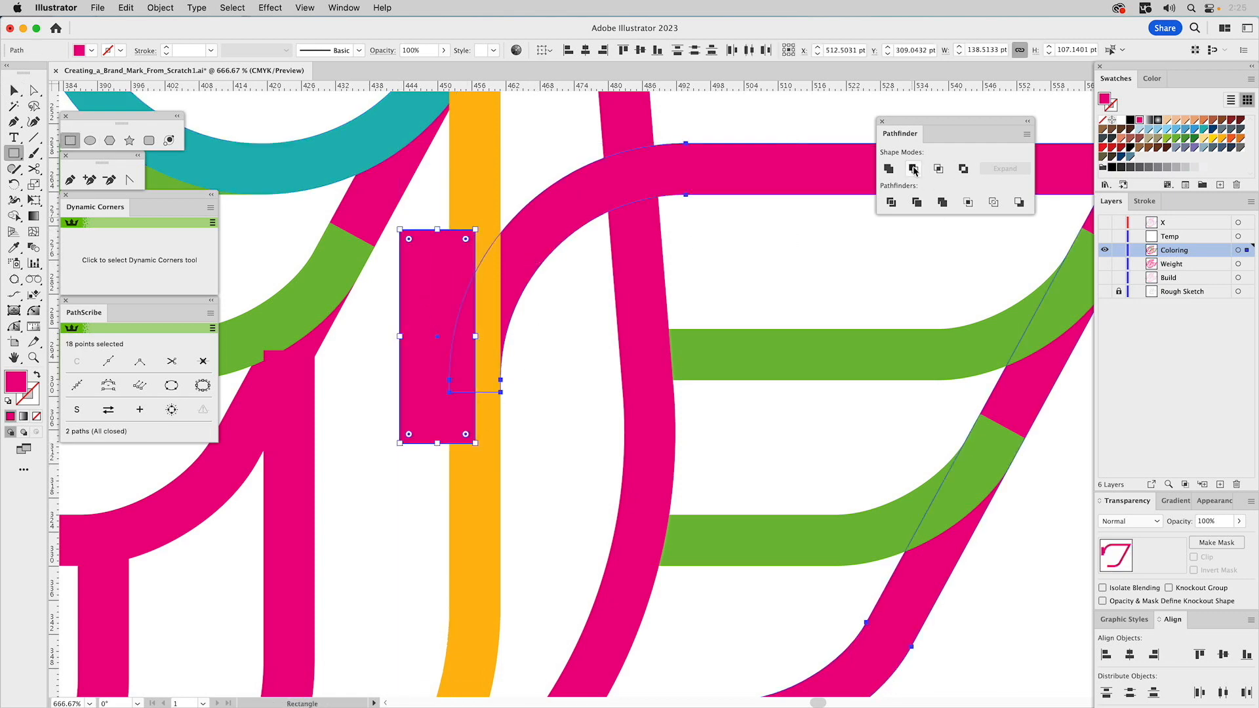
click(913, 169)
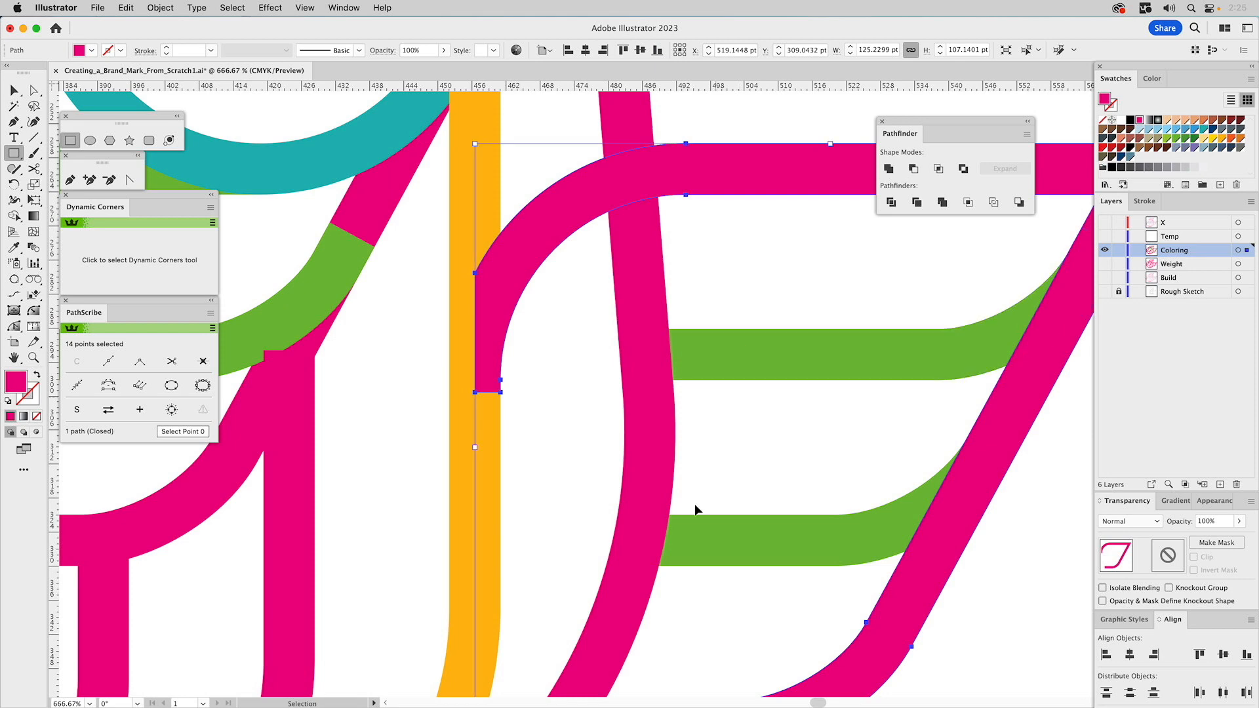
Draw a closed four-sided Pen shape from the middle of the wing's slanted pink edge outward, crossing the green stroke ends, and fill it with light blue.
drag(940, 447, 666, 366)
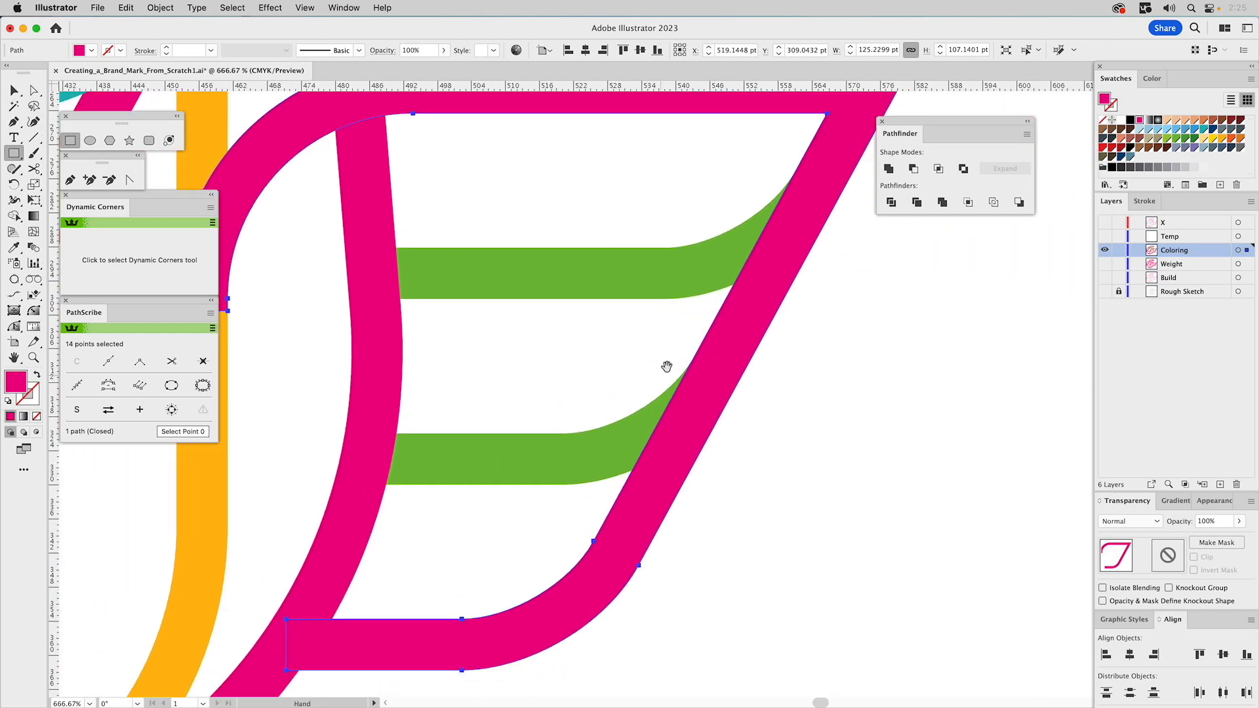
click(77, 178)
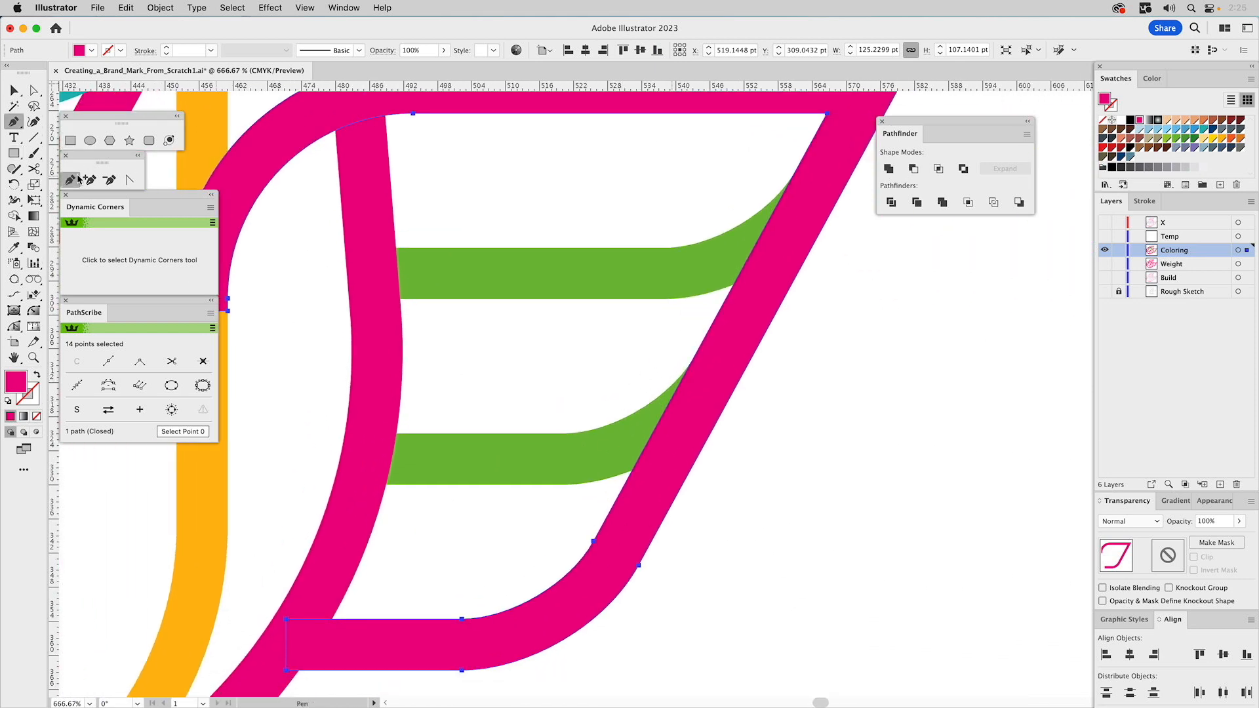
drag(825, 322, 801, 352)
click(822, 156)
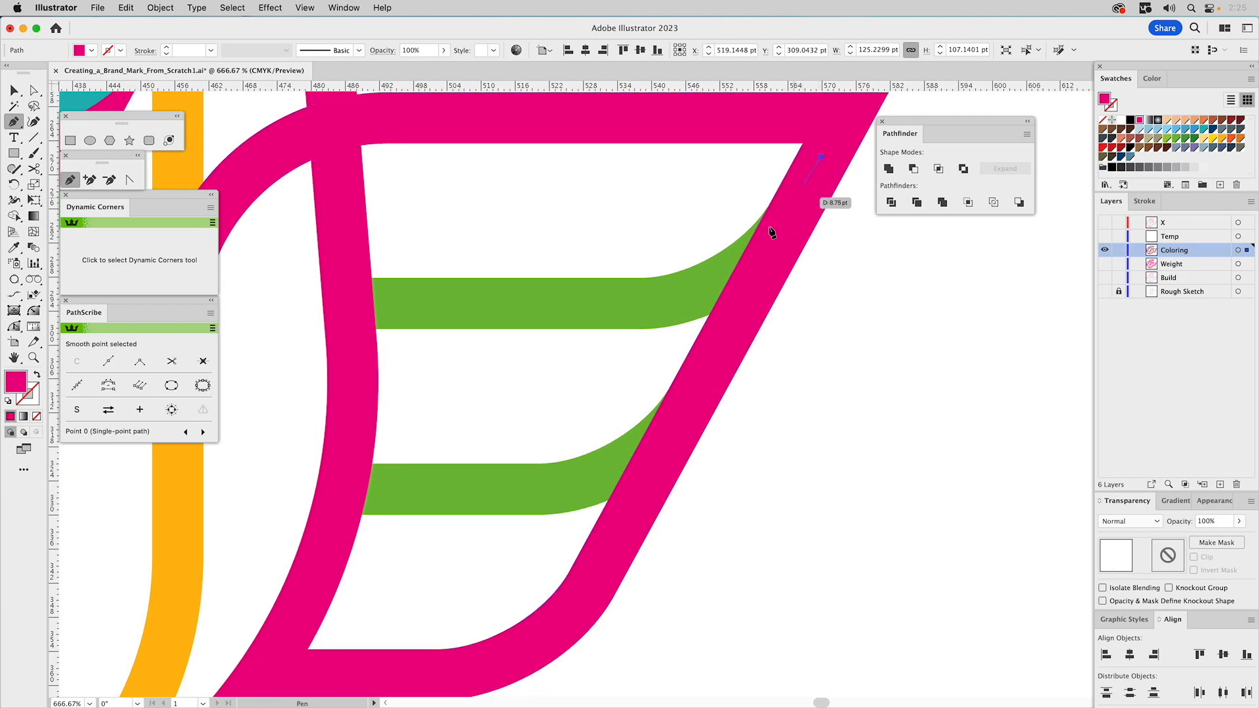
drag(607, 549, 648, 568)
click(825, 585)
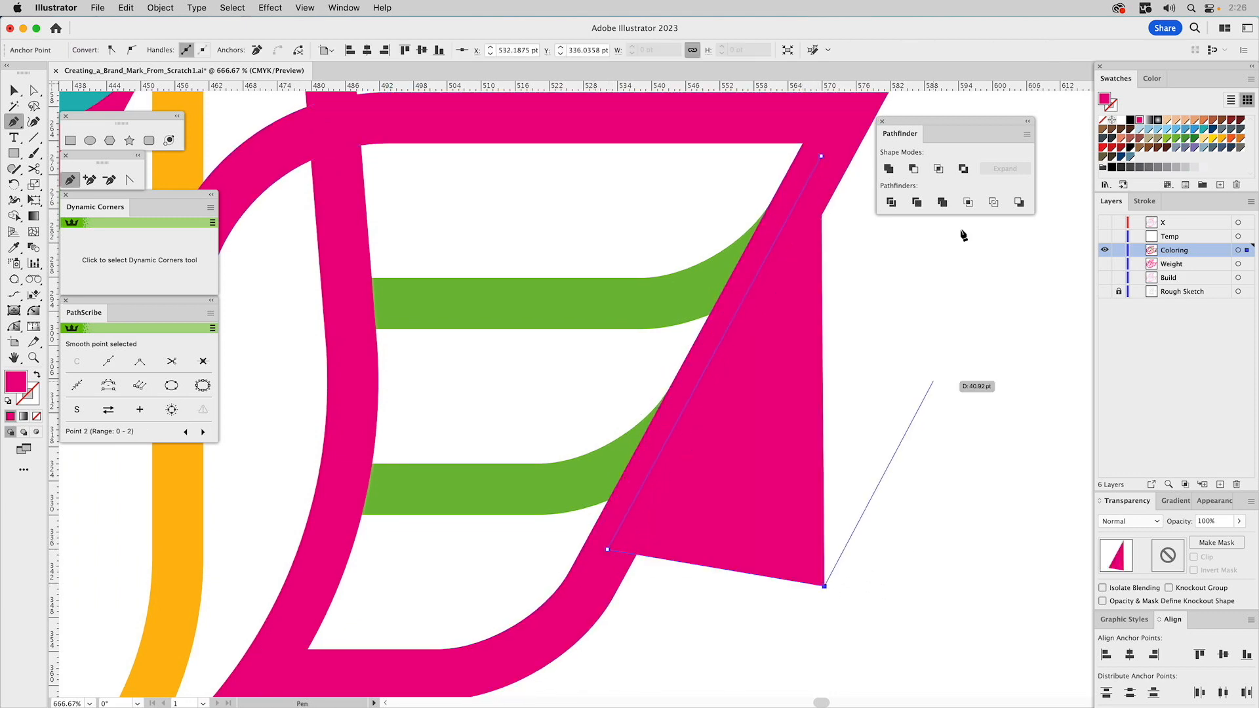
click(1007, 254)
click(822, 157)
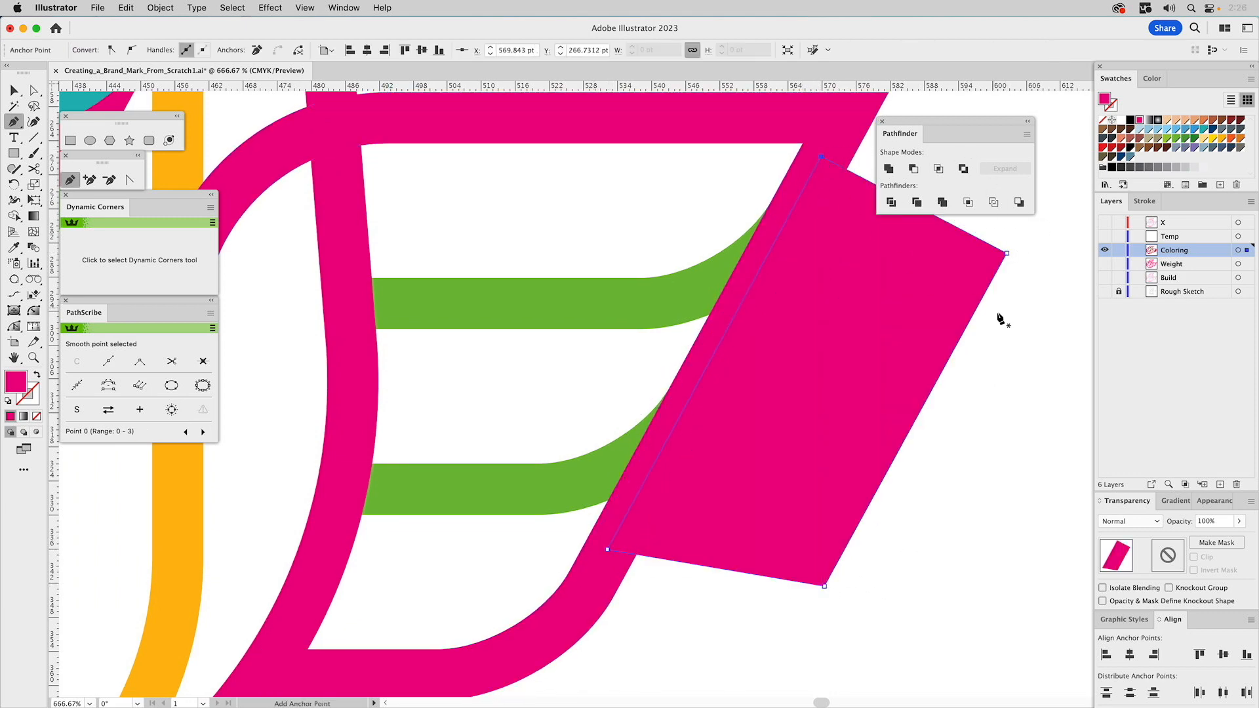
key(v)
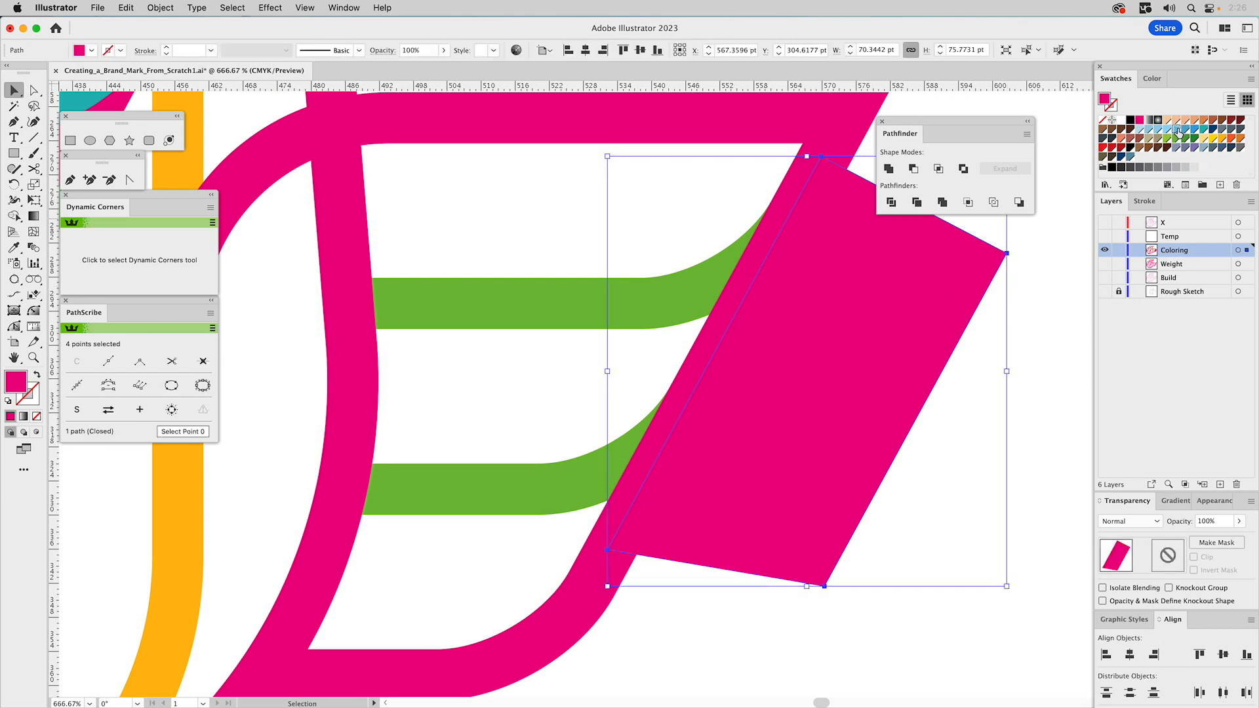
click(1179, 132)
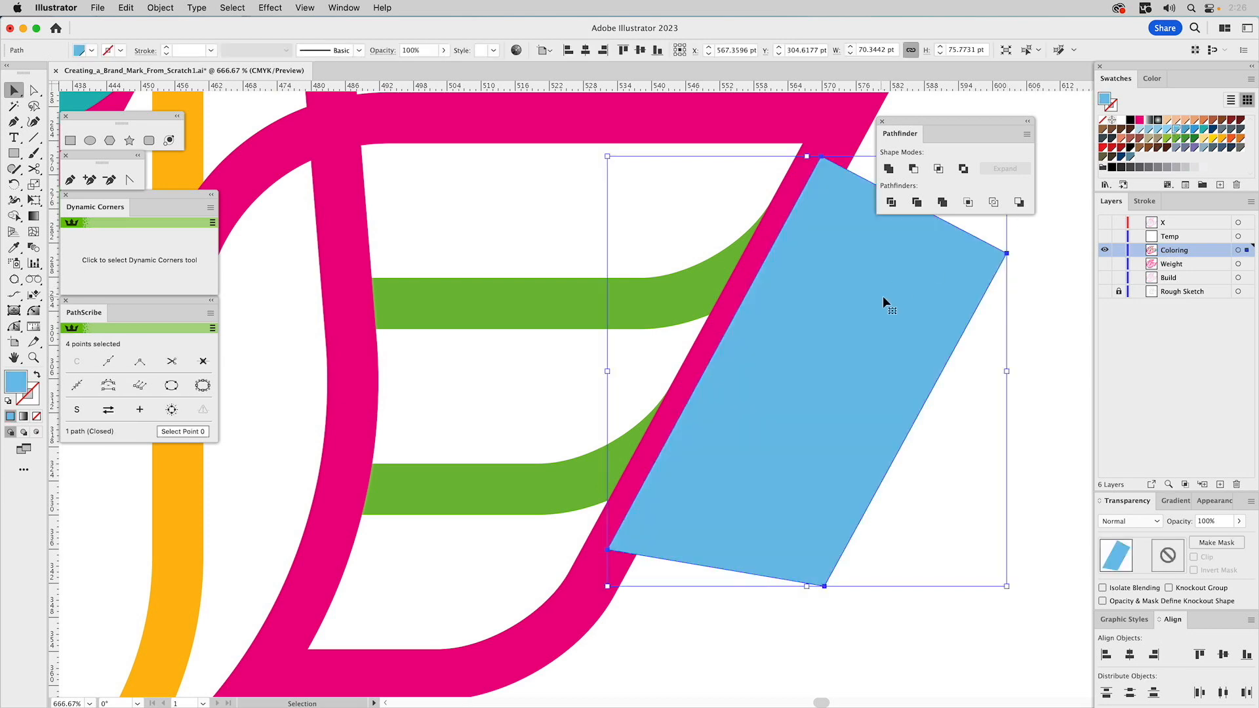
Select the upper green wing stroke together with the light blue shape.
shift+click(657, 301)
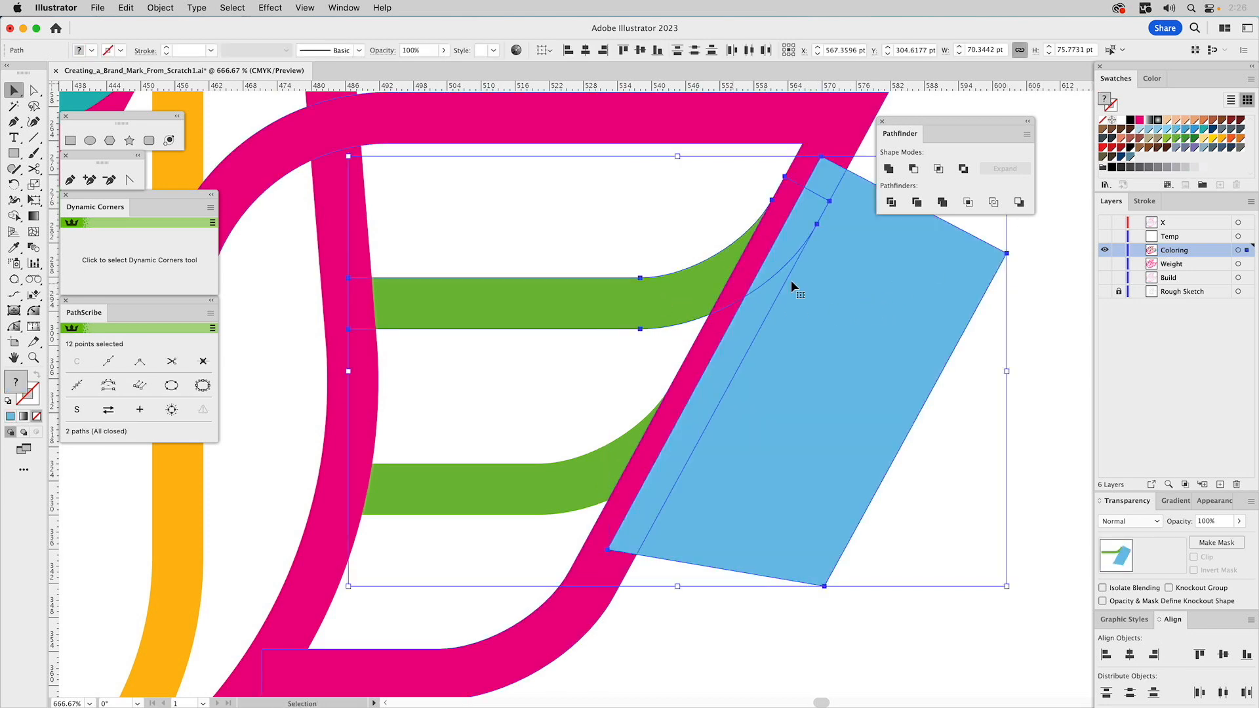
Trim the ends of the upper and lower green bands with the blue cutting shape using Minus Front.
click(913, 168)
click(732, 387)
shift+click(554, 479)
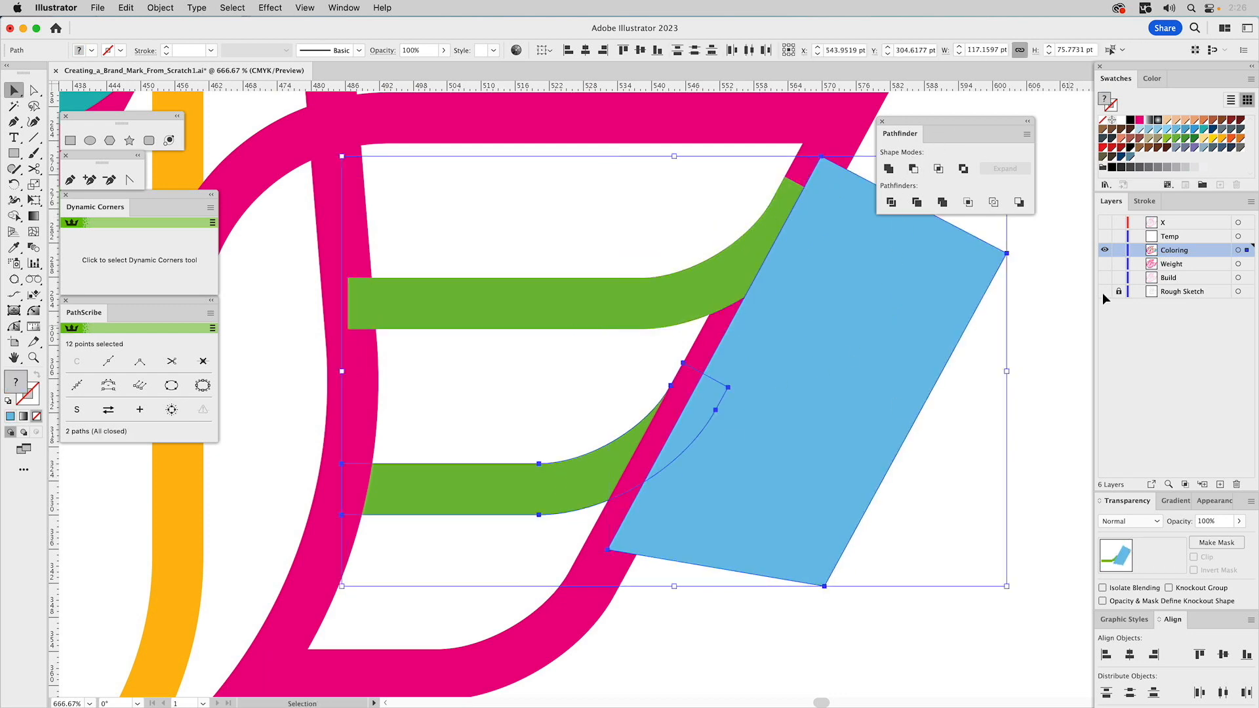
click(913, 169)
Draw a rectangle about 62 by 14 pt over the lower tip of the orange band and subtract it with Minus Front.
drag(756, 348, 1091, 258)
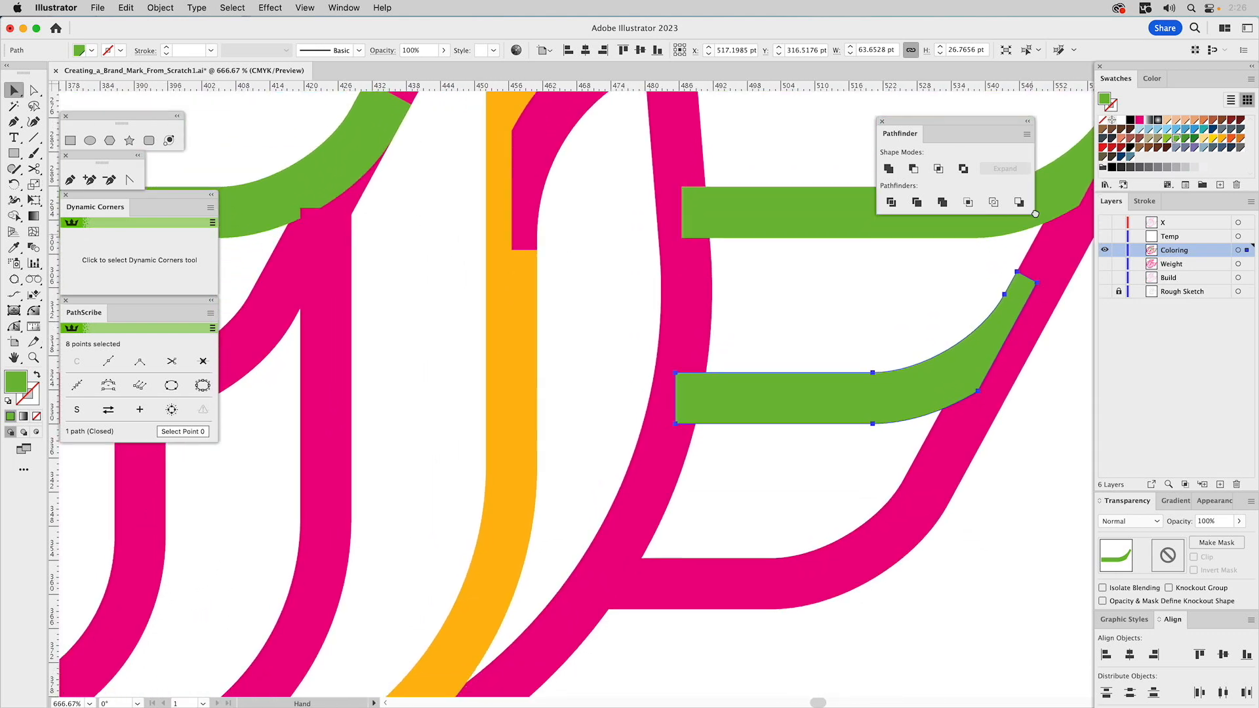
drag(1033, 229, 1044, 150)
drag(655, 293, 884, 96)
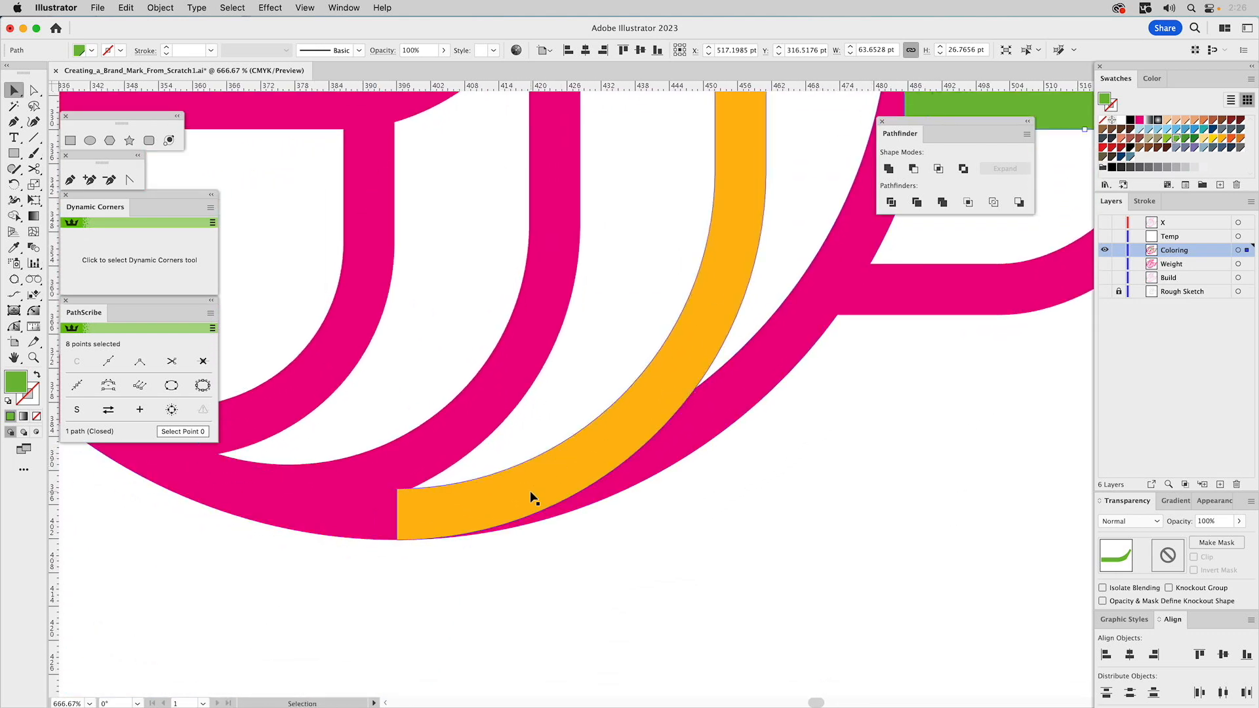
click(70, 140)
drag(284, 589, 635, 509)
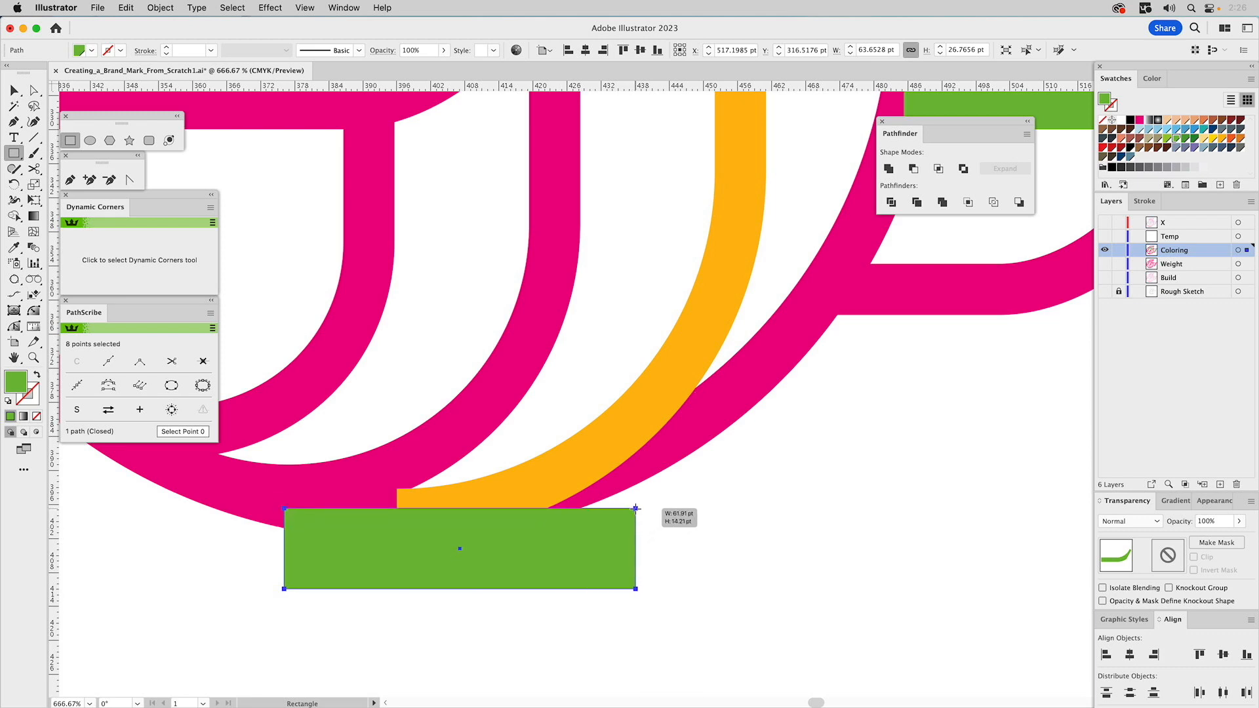
shift+super+click(577, 478)
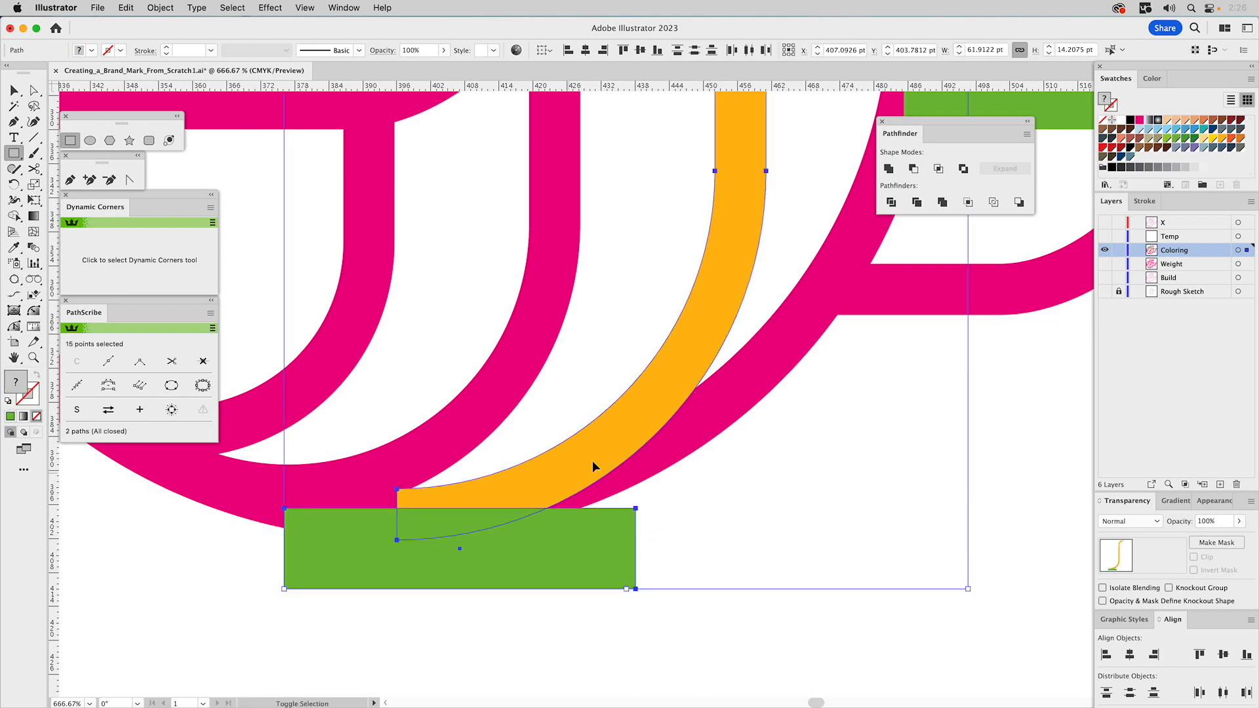
click(914, 169)
Draw a circle inside the teal eye ring overlapping the green band beneath it, and subtract the circle from that band.
mouse_move(610, 278)
mouse_down()
mouse_move(619, 548)
mouse_move(581, 650)
mouse_up()
mouse_move(765, 234)
mouse_down()
mouse_move(607, 688)
mouse_move(970, 506)
mouse_move(890, 626)
mouse_move(909, 594)
mouse_up()
click(451, 483)
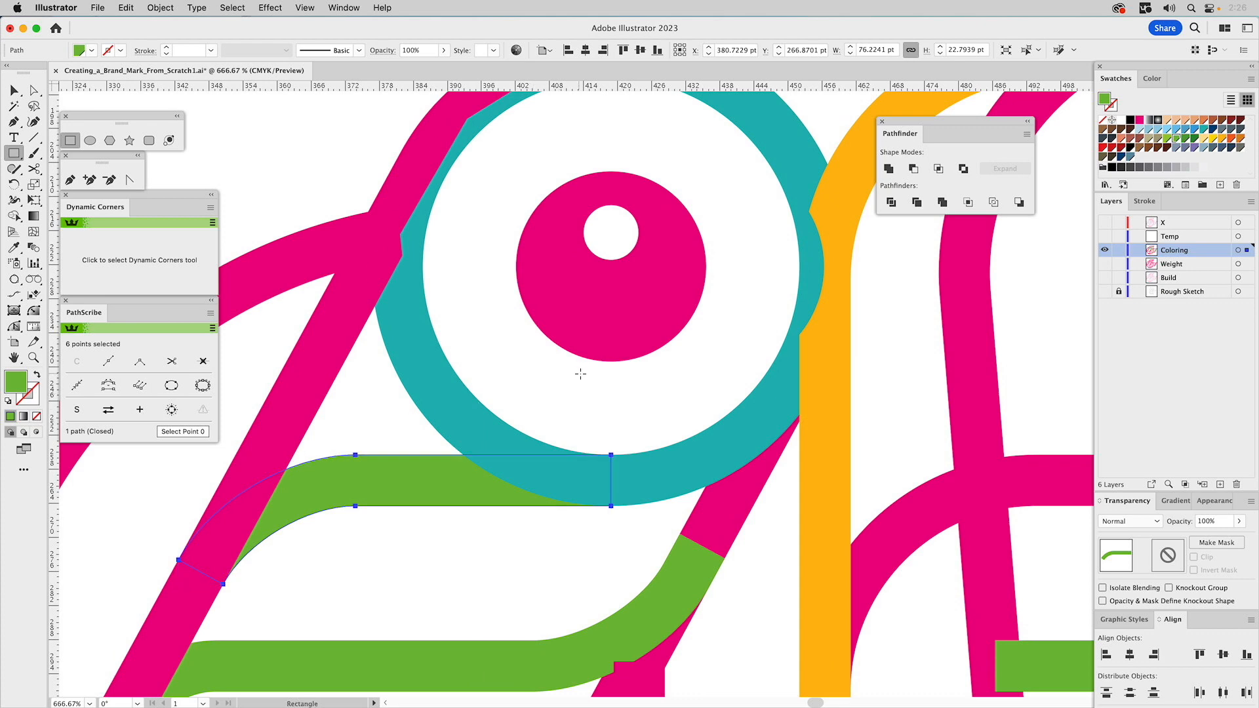
click(91, 139)
drag(615, 327, 746, 490)
key(v)
shift+click(411, 471)
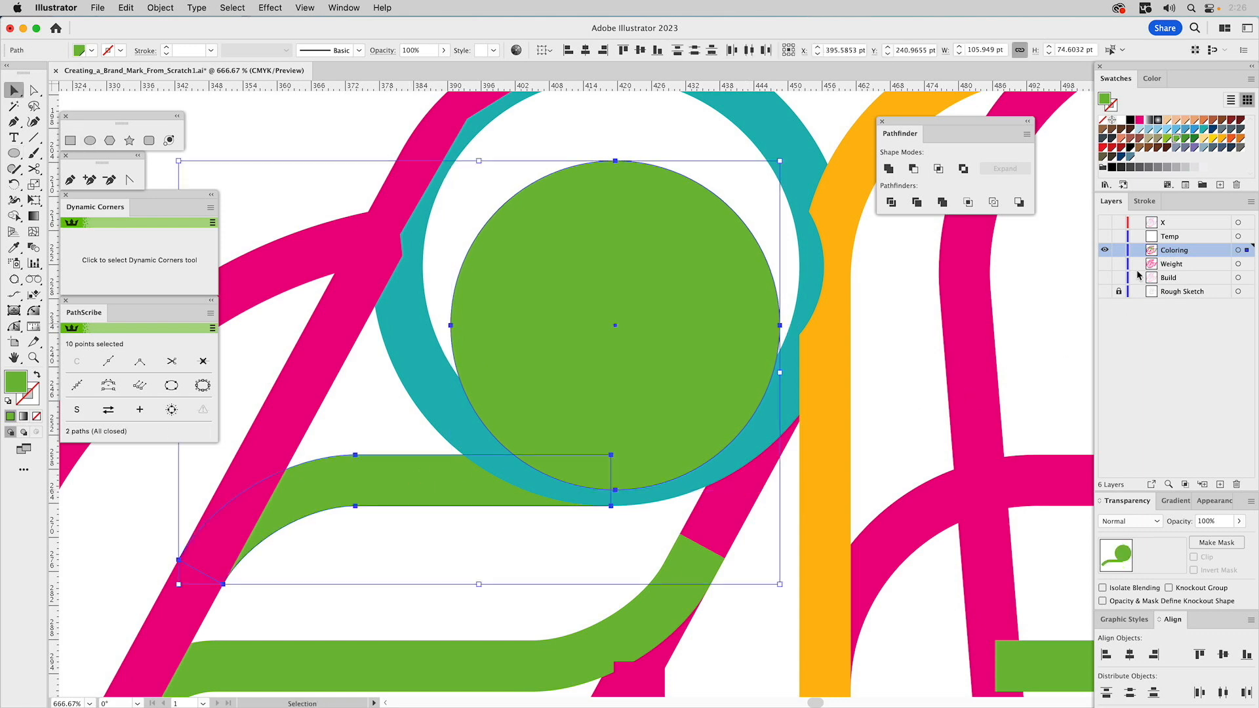
click(911, 169)
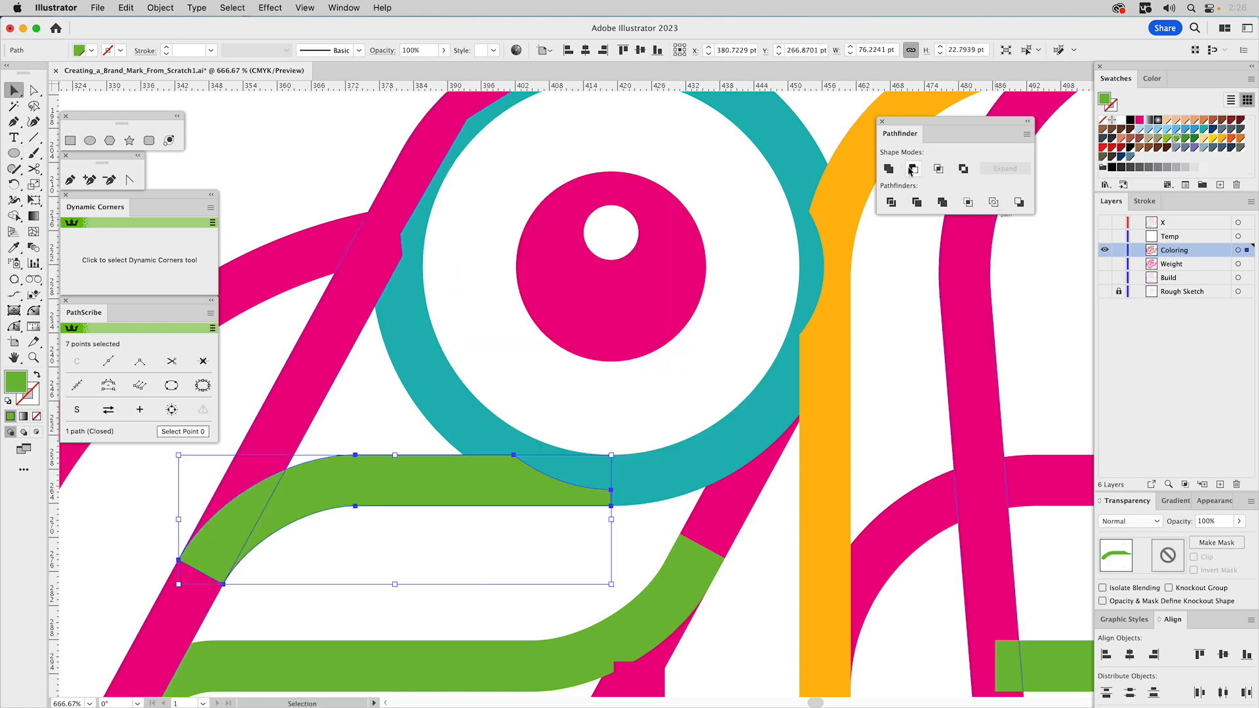
Draw a slanted four-sided cutter about 49 by 70 pt along the diagonal pink band with the Pen tool and fill it light blue.
drag(697, 402, 686, 256)
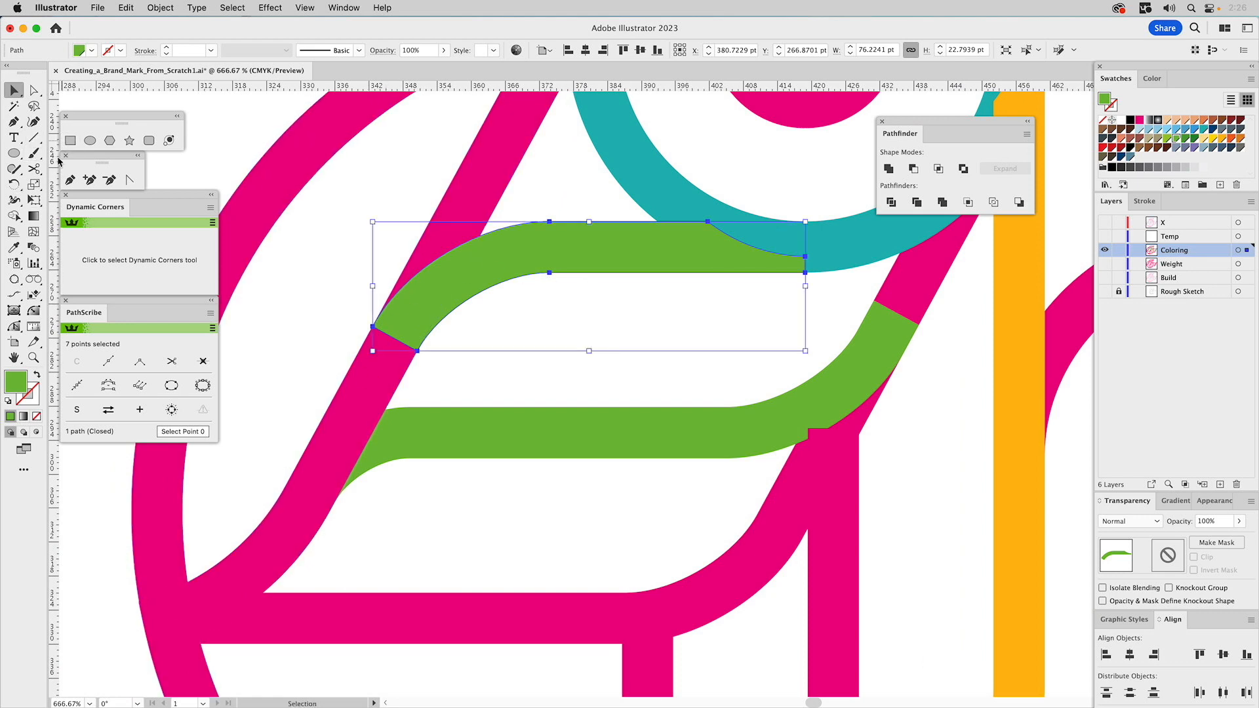
click(68, 180)
click(479, 204)
drag(278, 548, 204, 500)
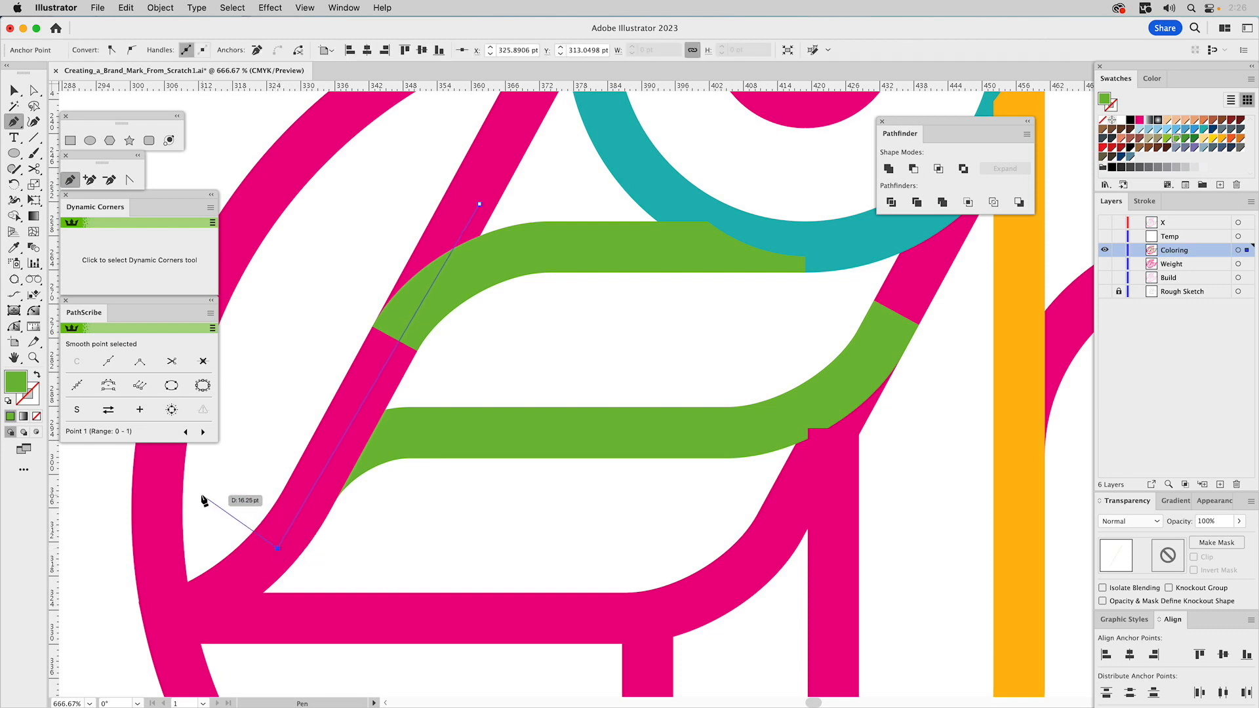
click(201, 497)
click(399, 152)
click(480, 204)
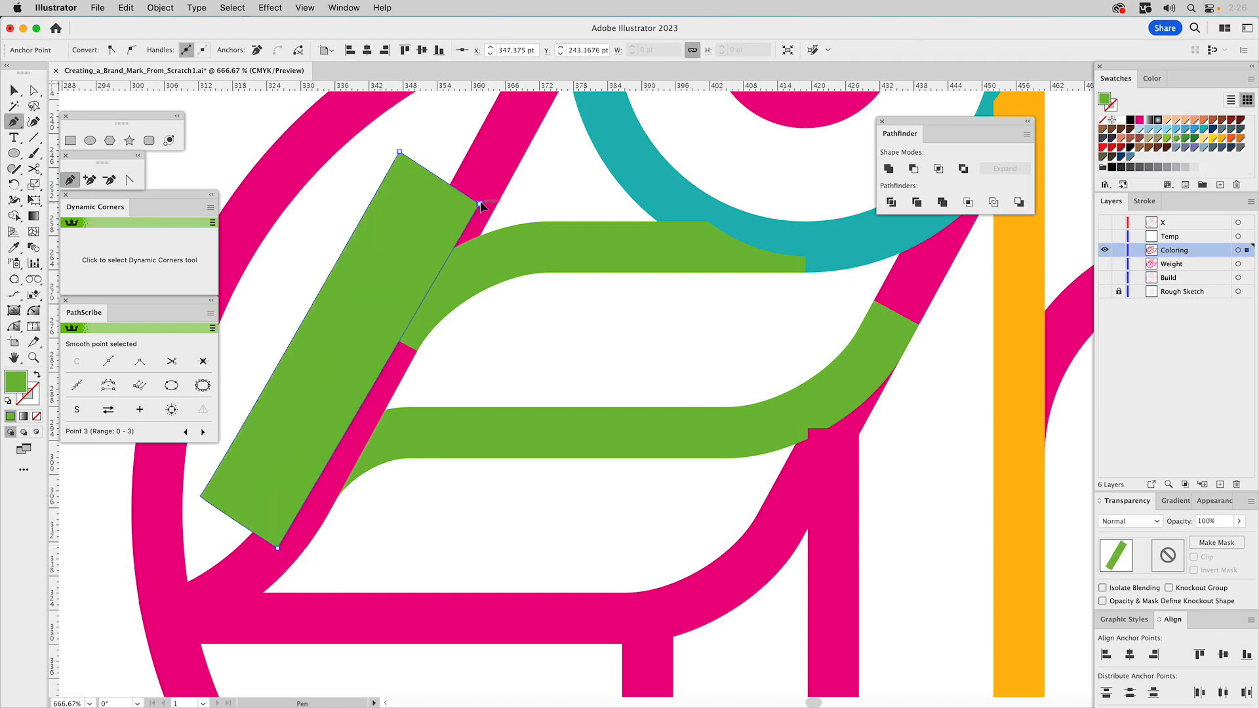
key(v)
click(387, 223)
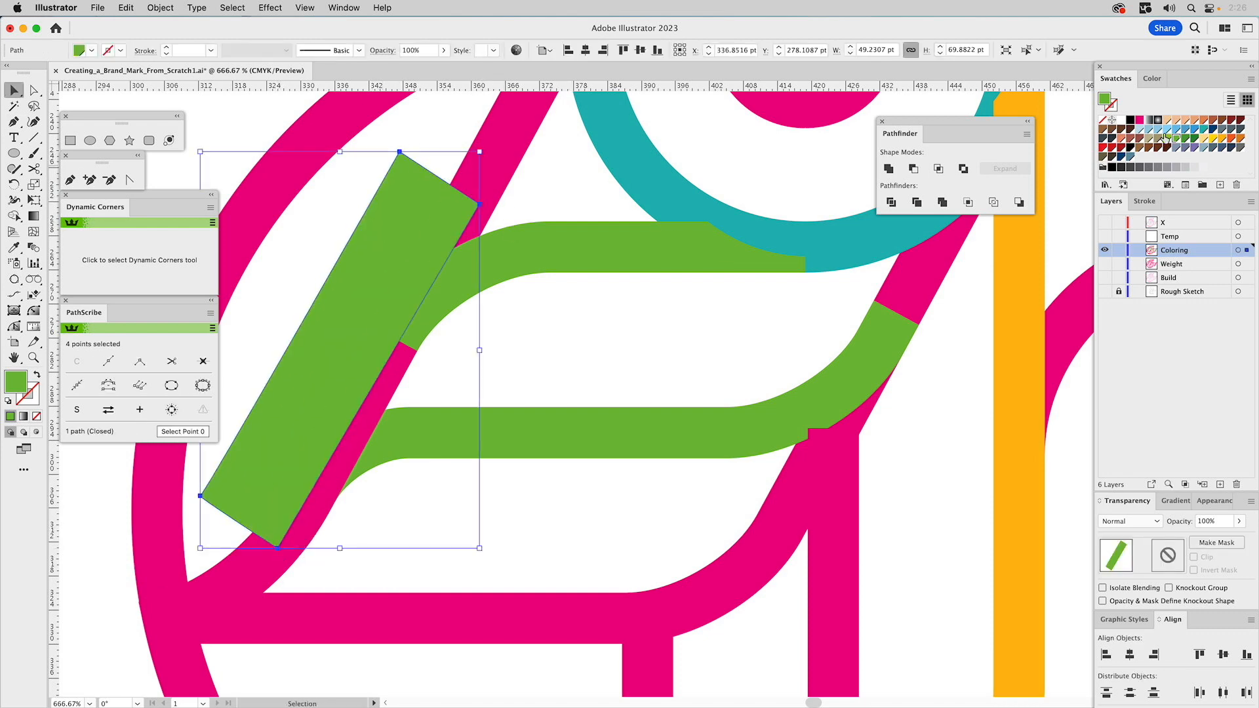
click(1177, 133)
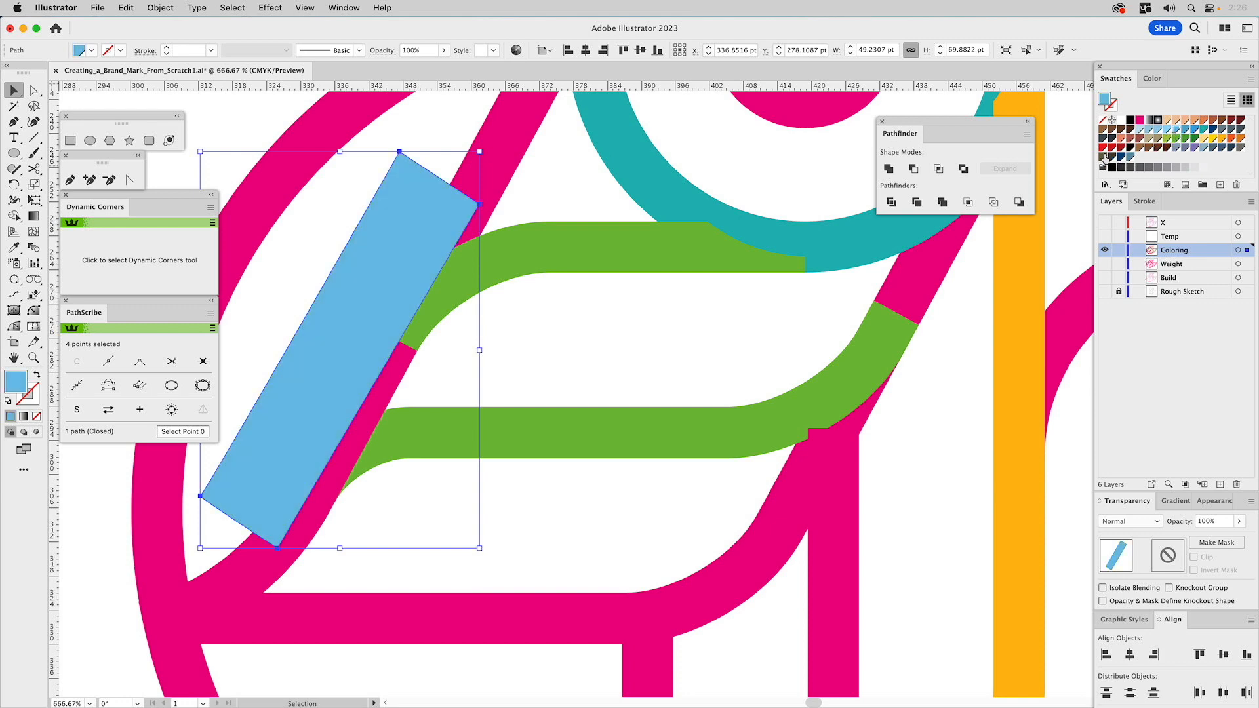
Subtract the slanted blue cutter from the diagonal-side ends of both green bands with Minus Front.
shift+click(526, 255)
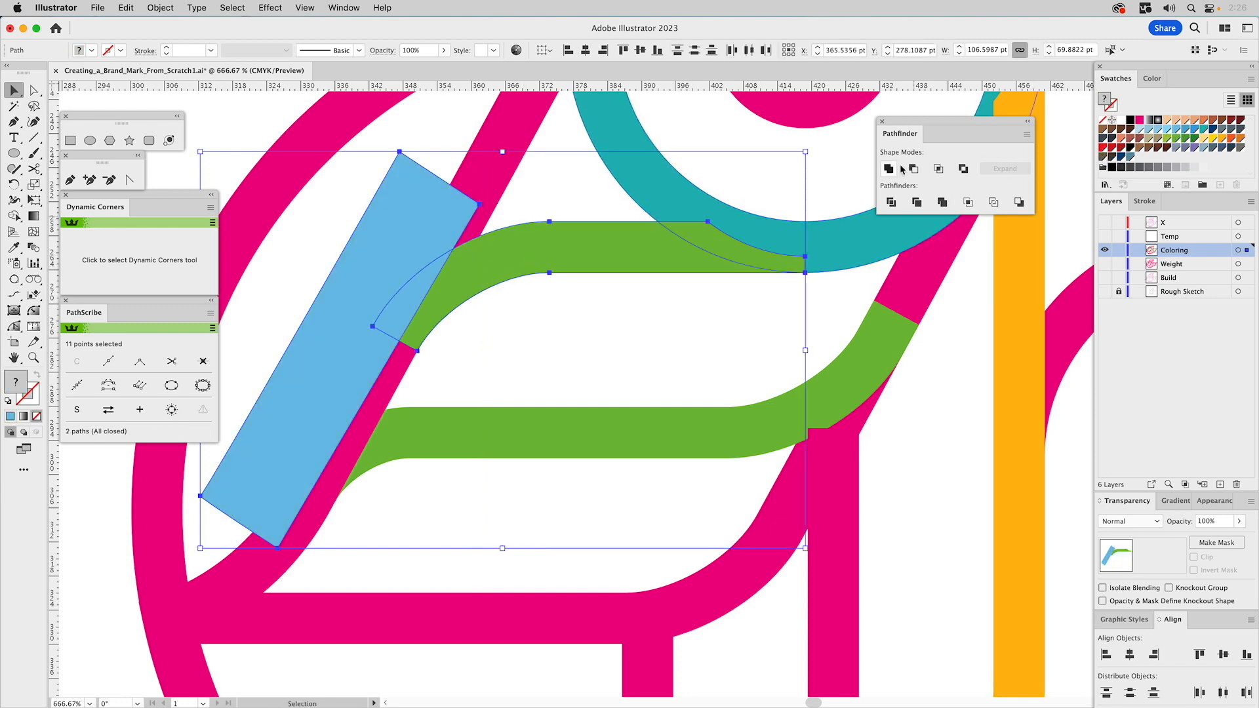
shift+click(399, 341)
click(383, 383)
shift+click(412, 415)
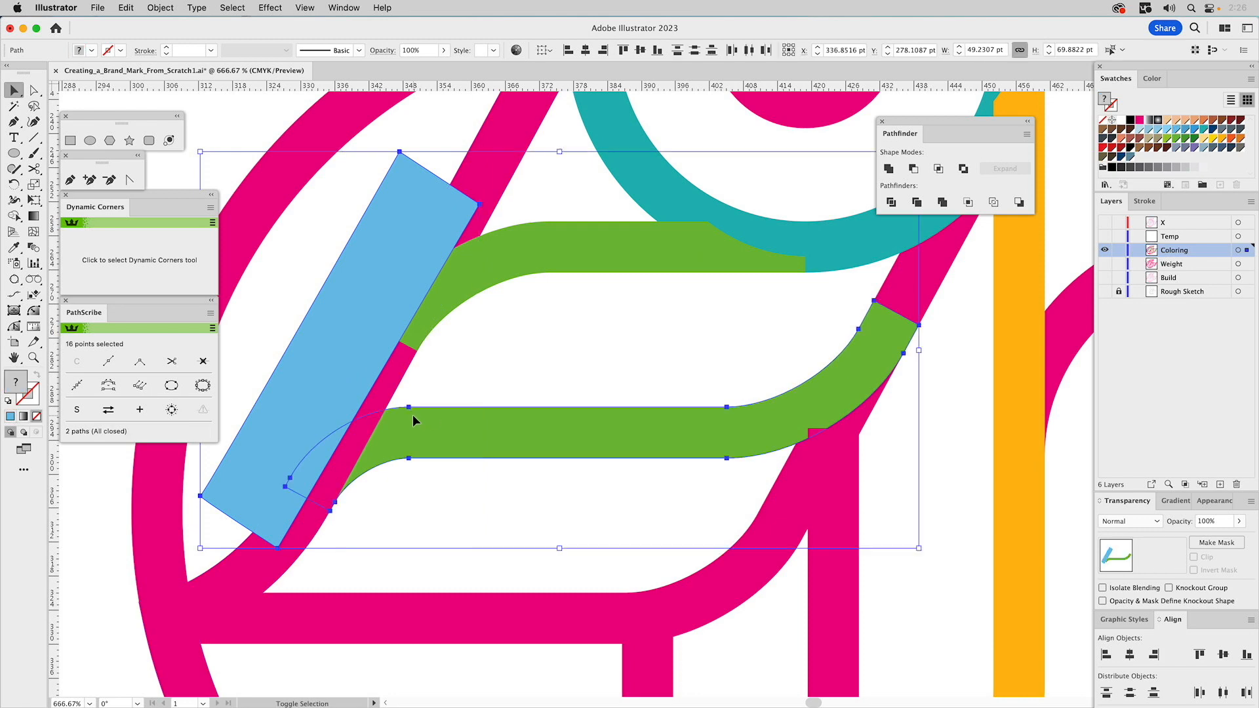
click(914, 169)
Draw a closed five-point cutter with the Pen tool over the lower end of the outer pink curve where the bands meet.
drag(611, 345, 602, 158)
drag(364, 383, 527, 410)
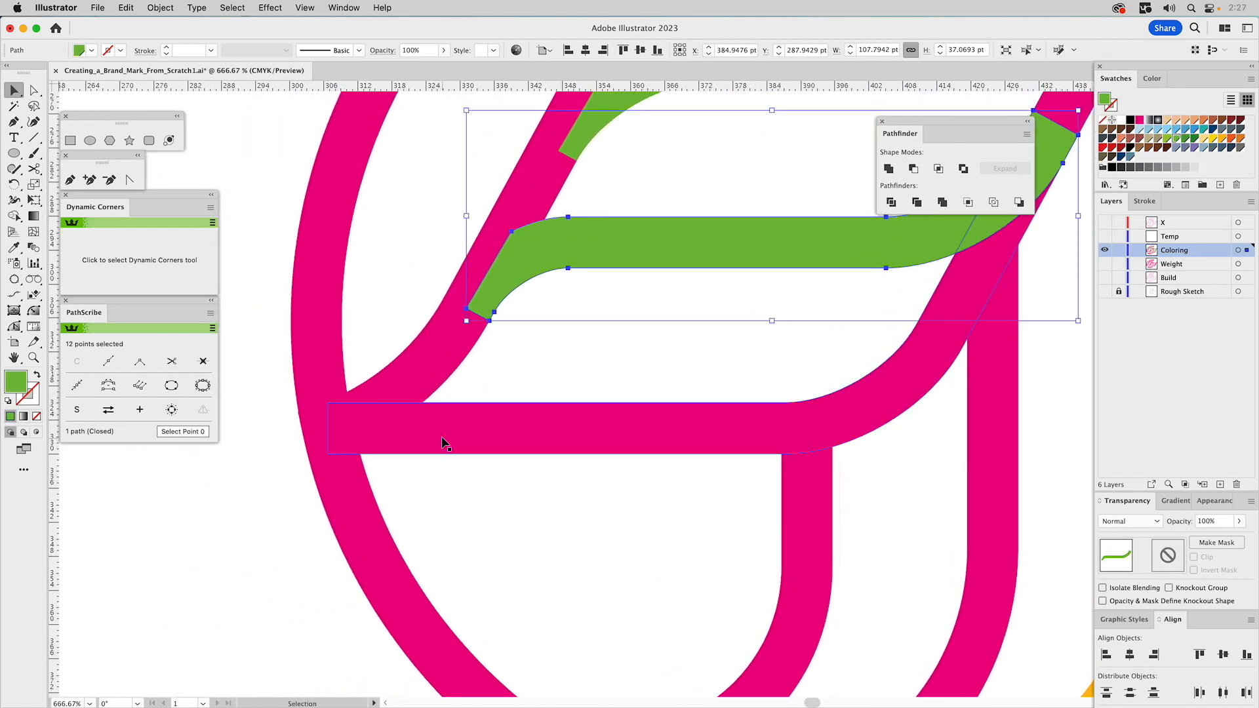
click(446, 444)
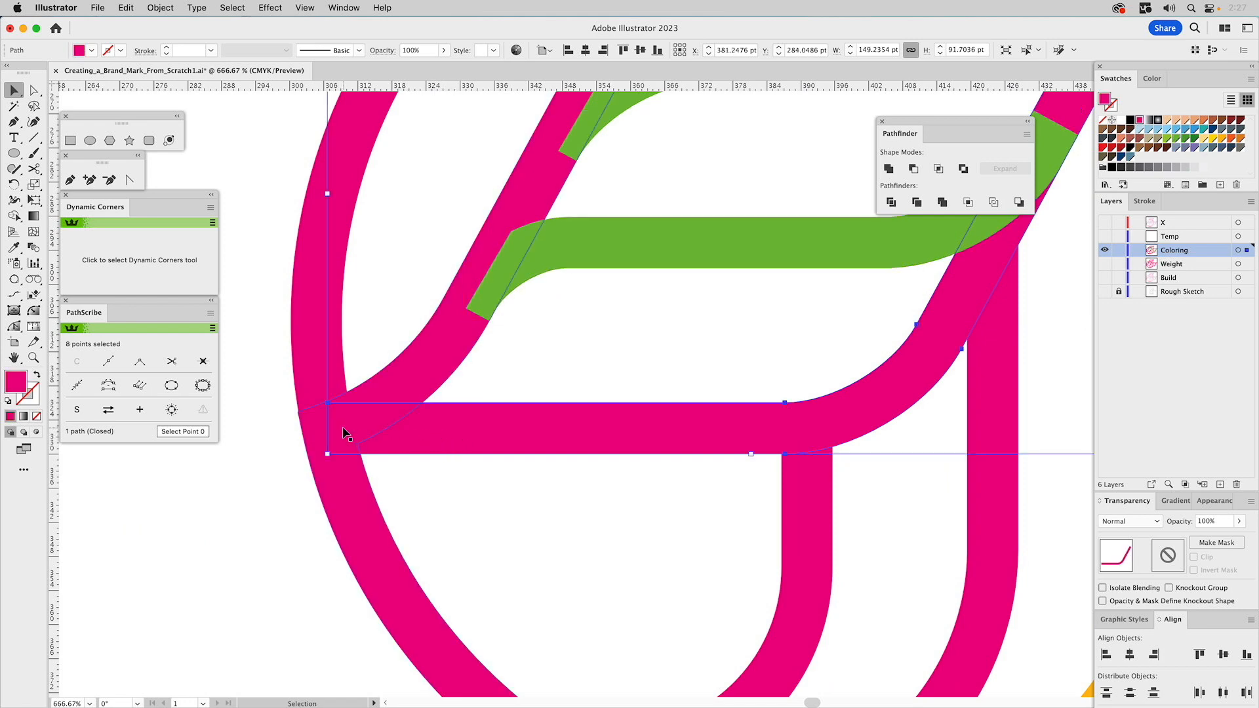
click(390, 392)
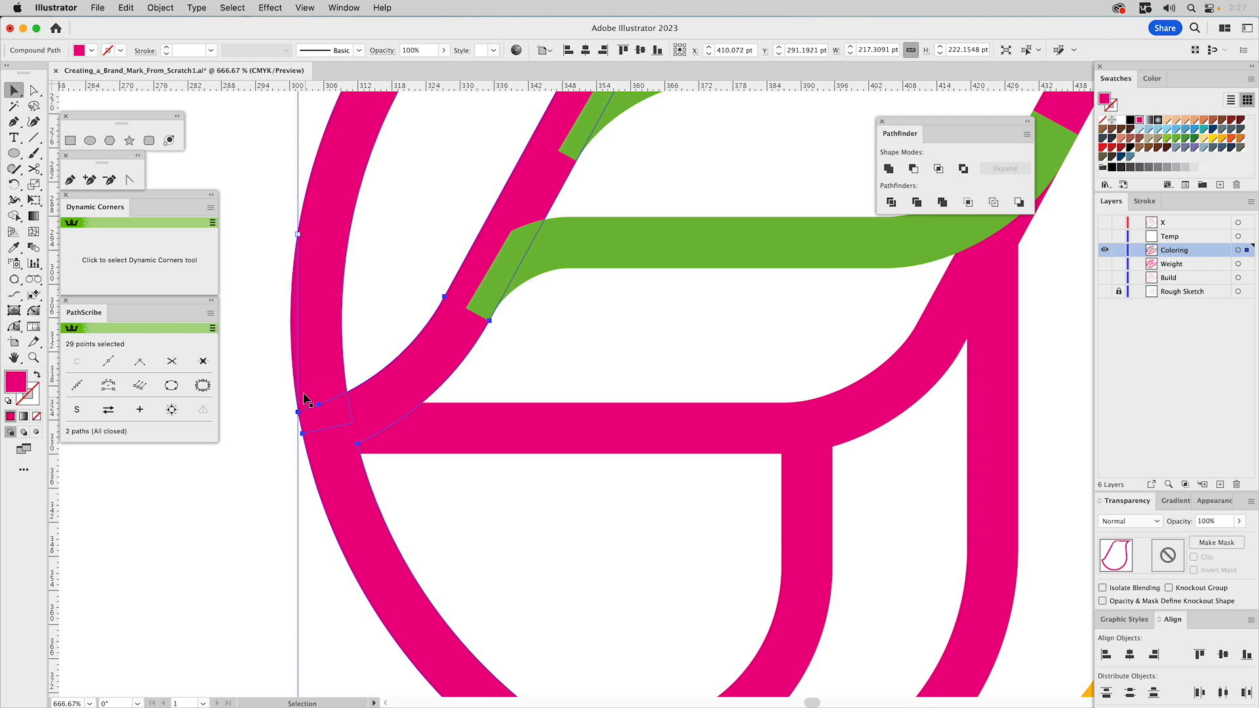
click(324, 381)
click(70, 179)
drag(266, 368, 299, 413)
click(298, 413)
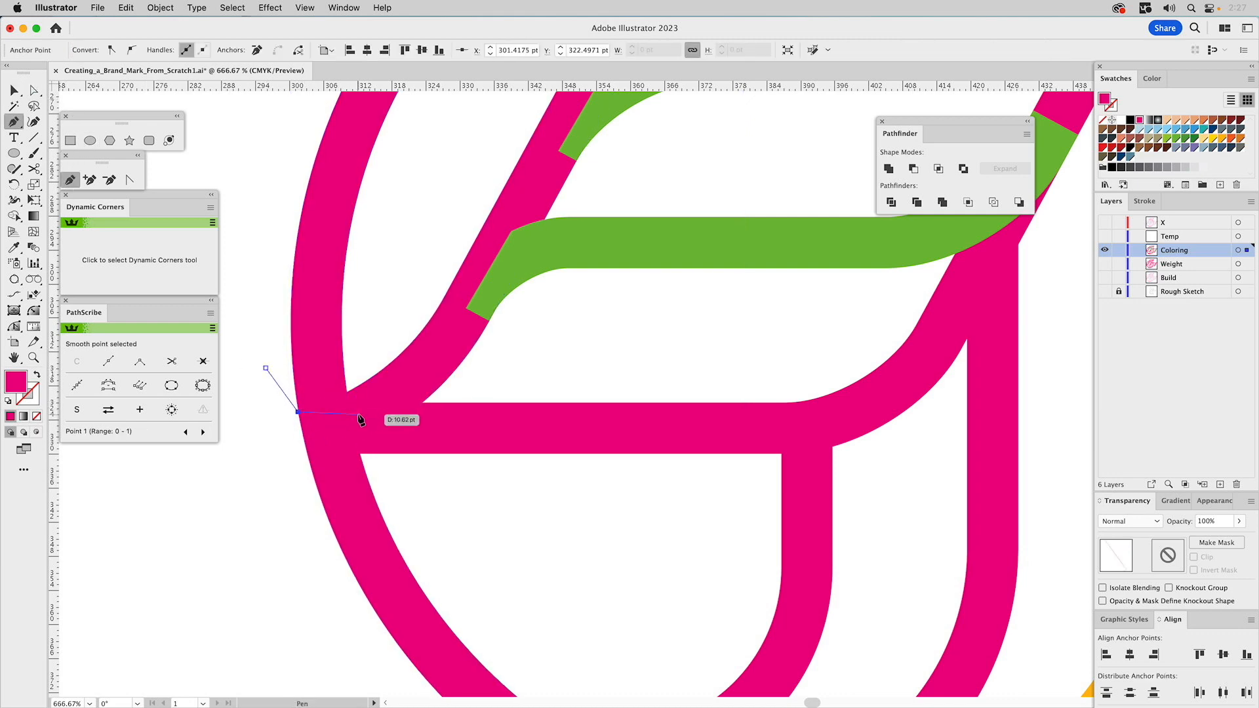
click(352, 415)
click(336, 473)
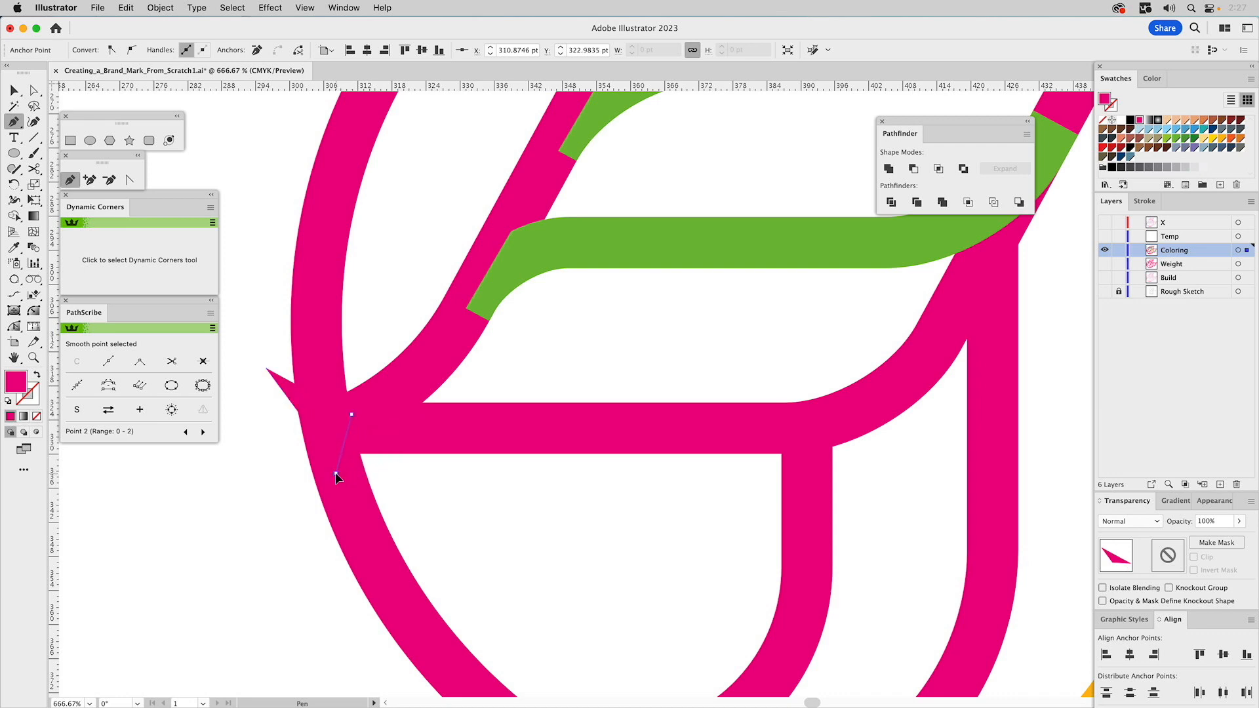
click(244, 475)
click(263, 367)
Subtract the five-point cutter from the outer pink curve with Minus Front.
key(v)
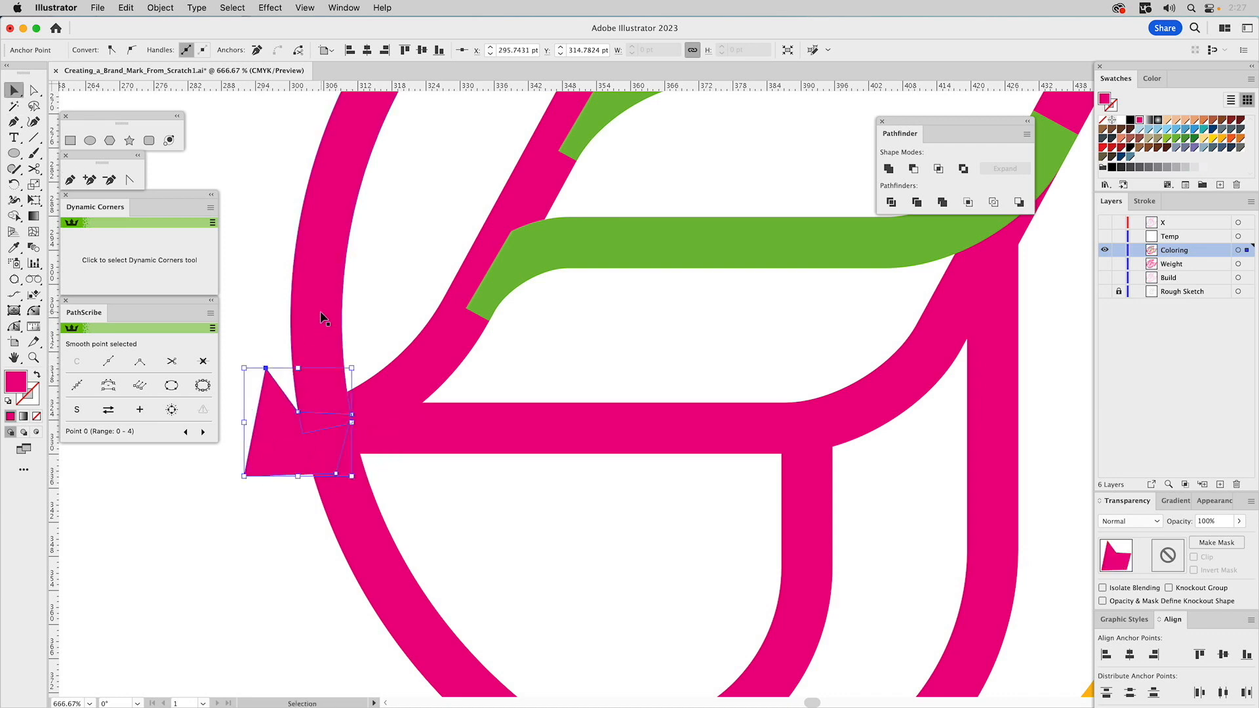
shift+click(321, 315)
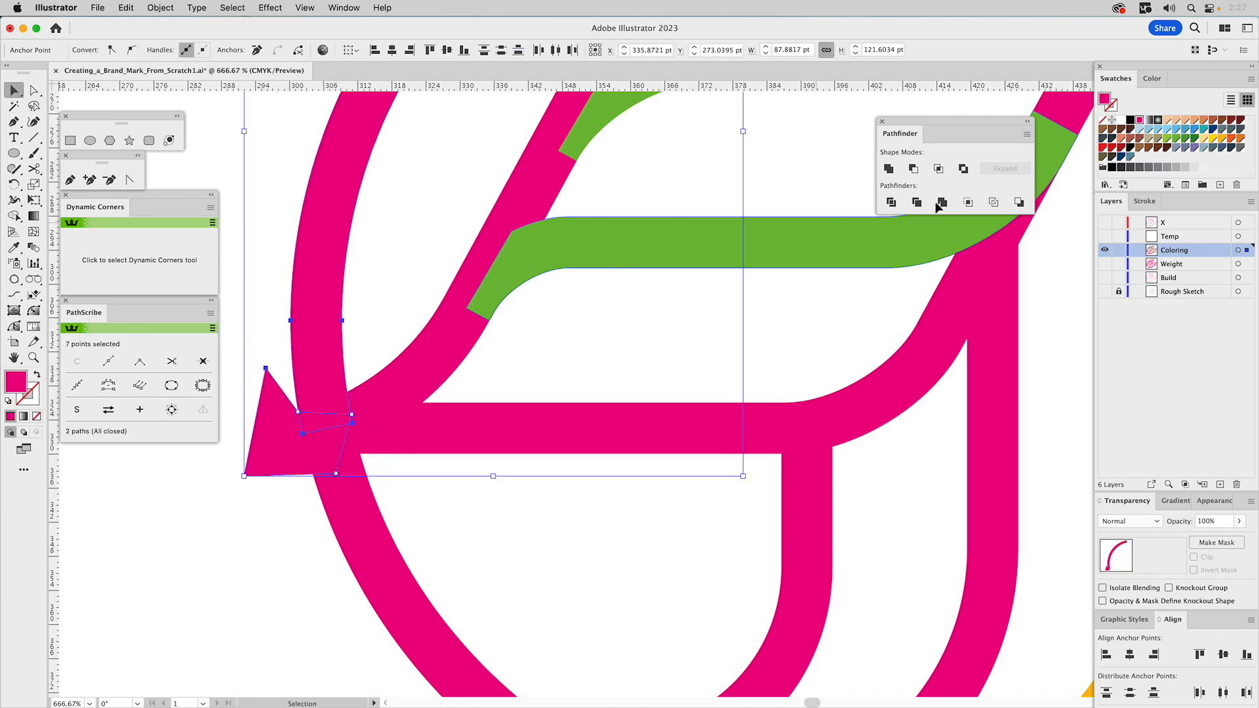
click(913, 169)
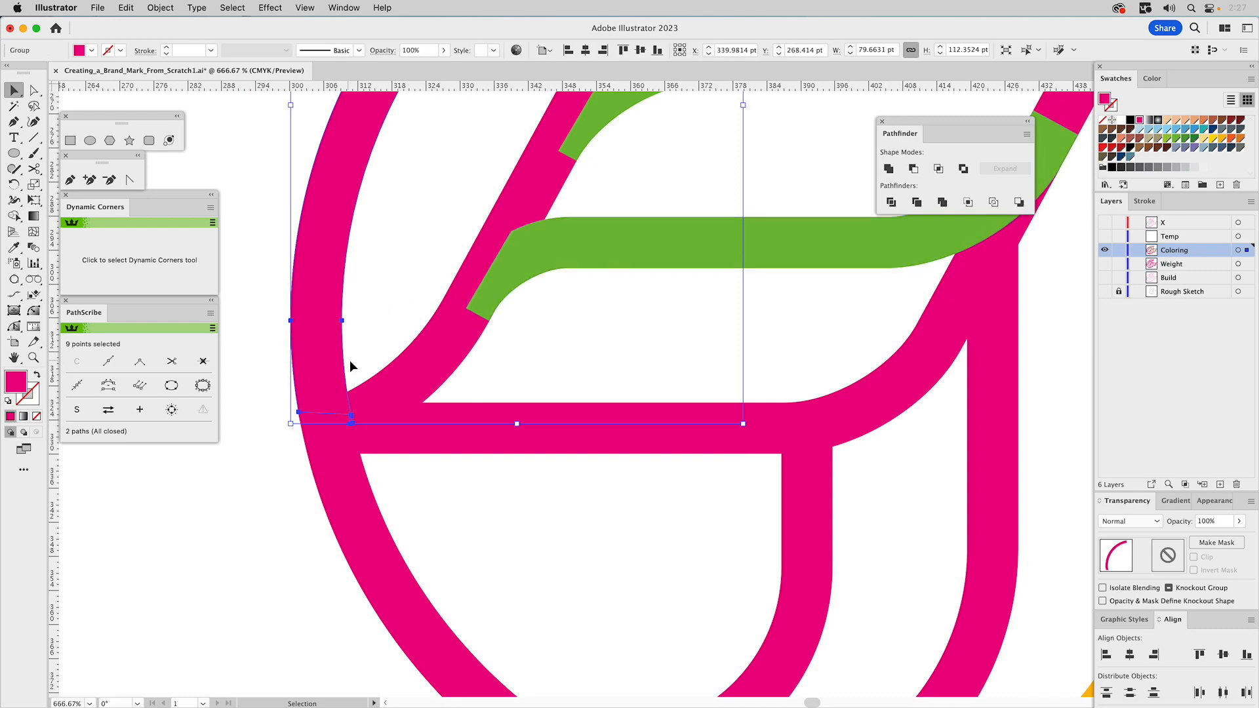
Isolate the trimmed outer curve's group, delete the tiny leftover sliver at its end, and exit isolation.
click(368, 345)
click(338, 373)
double_click(338, 373)
click(352, 421)
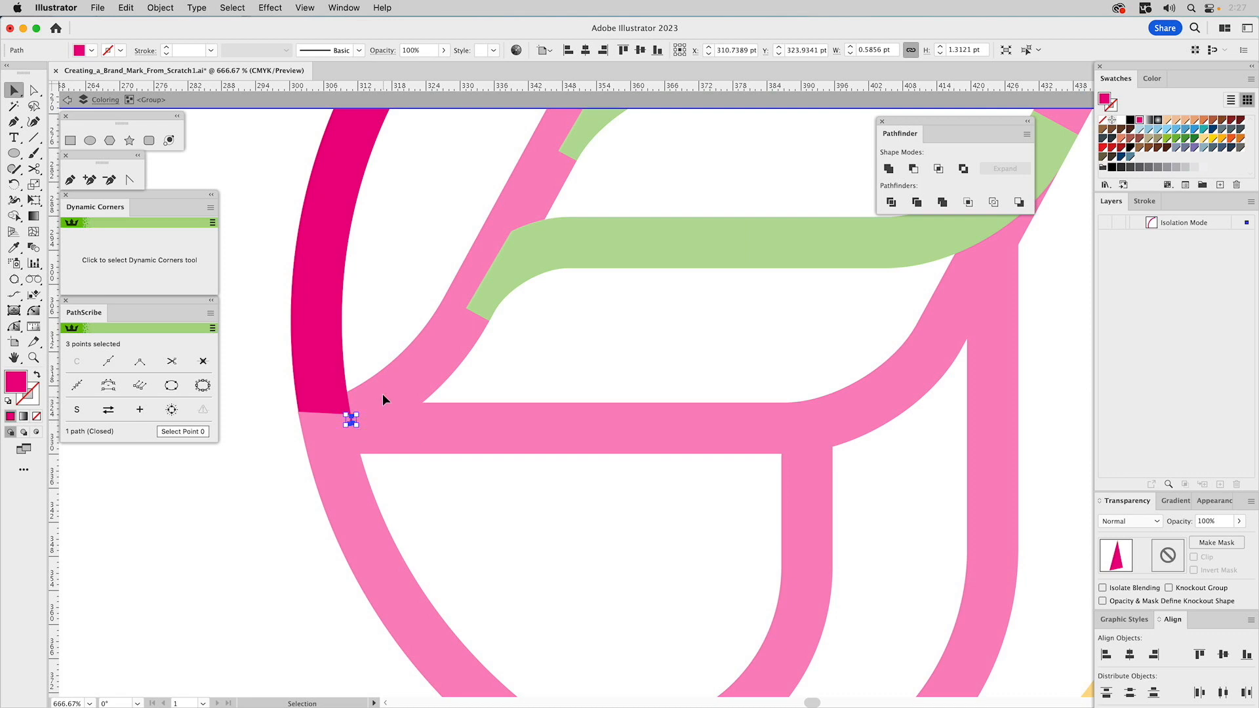
double_click(376, 325)
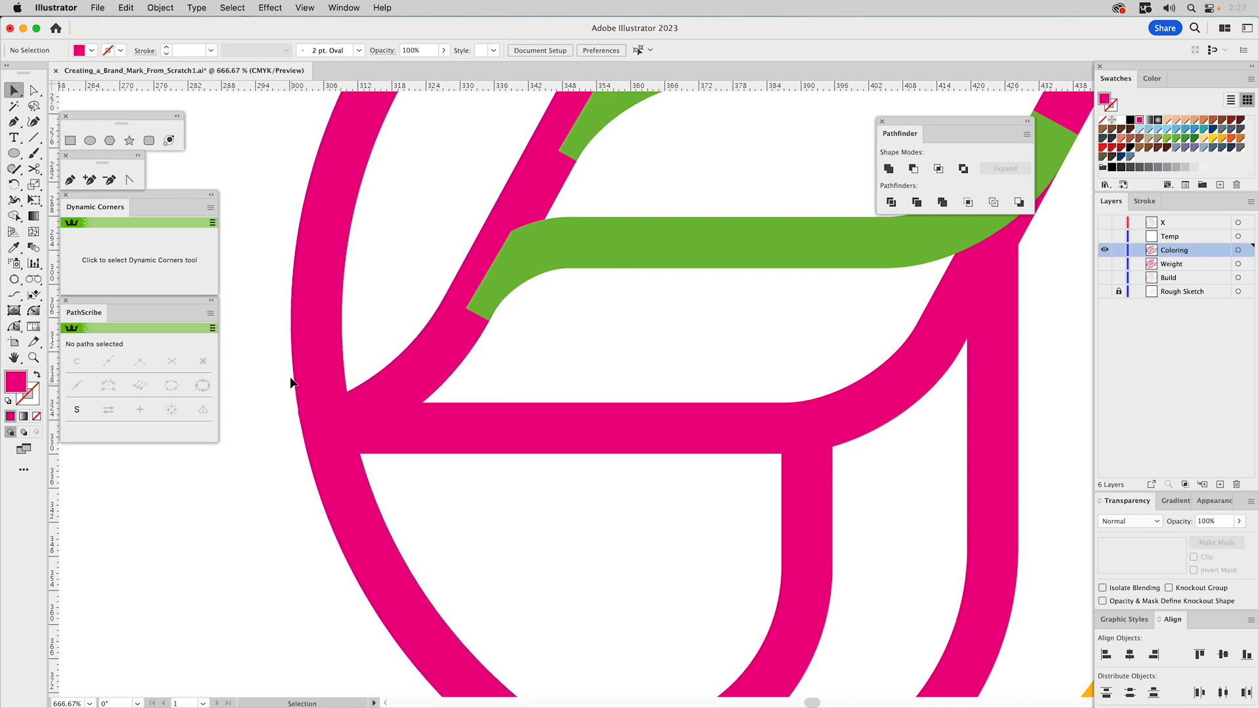
Draw a closed six-point cutter about 89 by 47 pt over the lower outer pink curve with the Pen tool and fill it light blue.
scroll(667, 332, down, 10)
scroll(666, 332, right, 5)
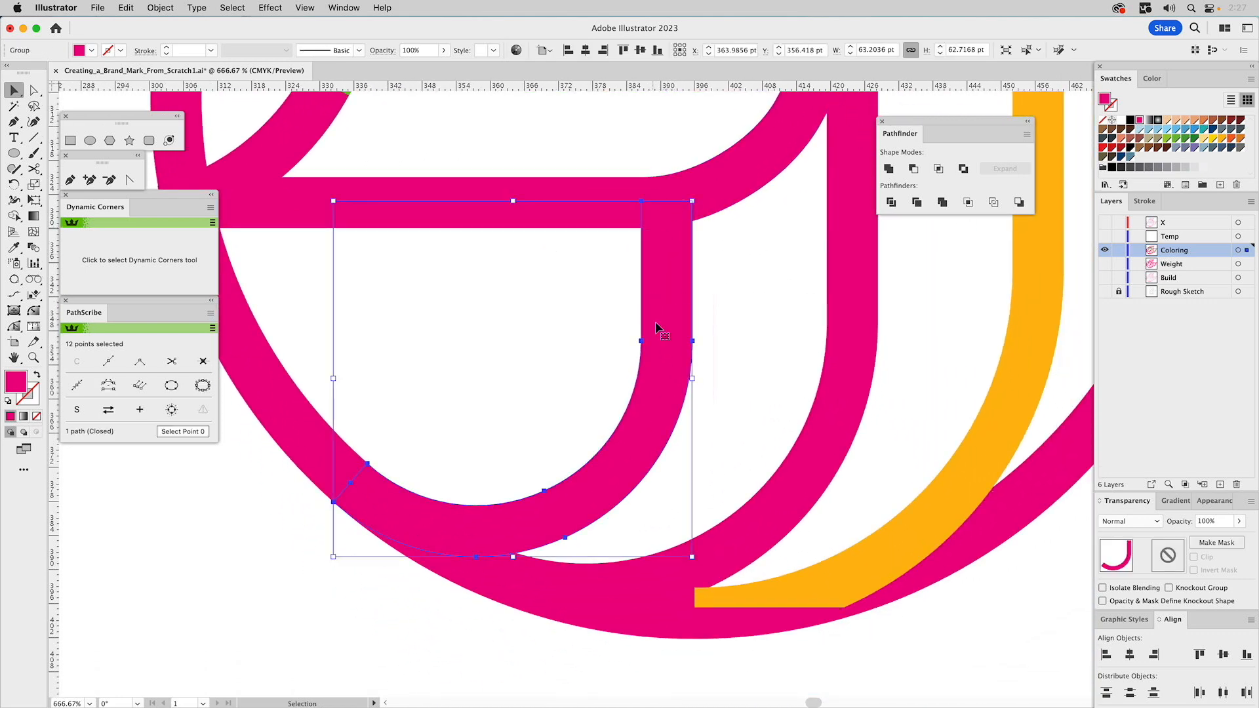
click(727, 545)
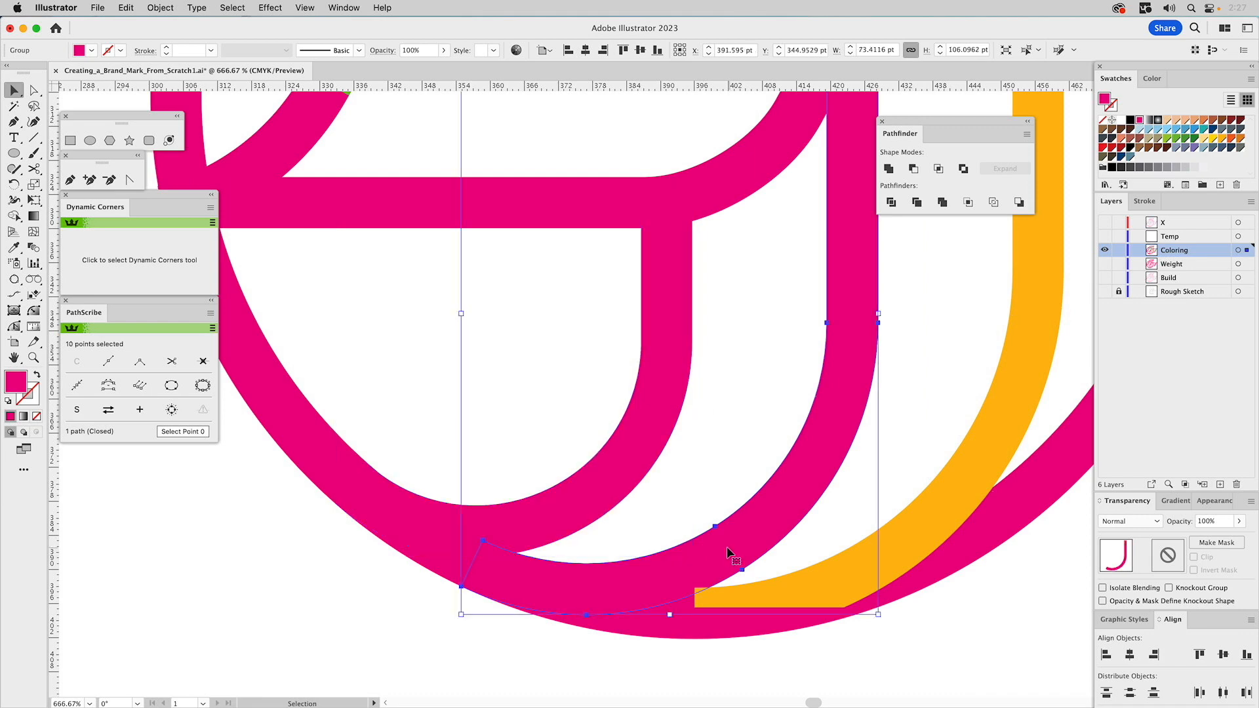
click(70, 180)
click(286, 417)
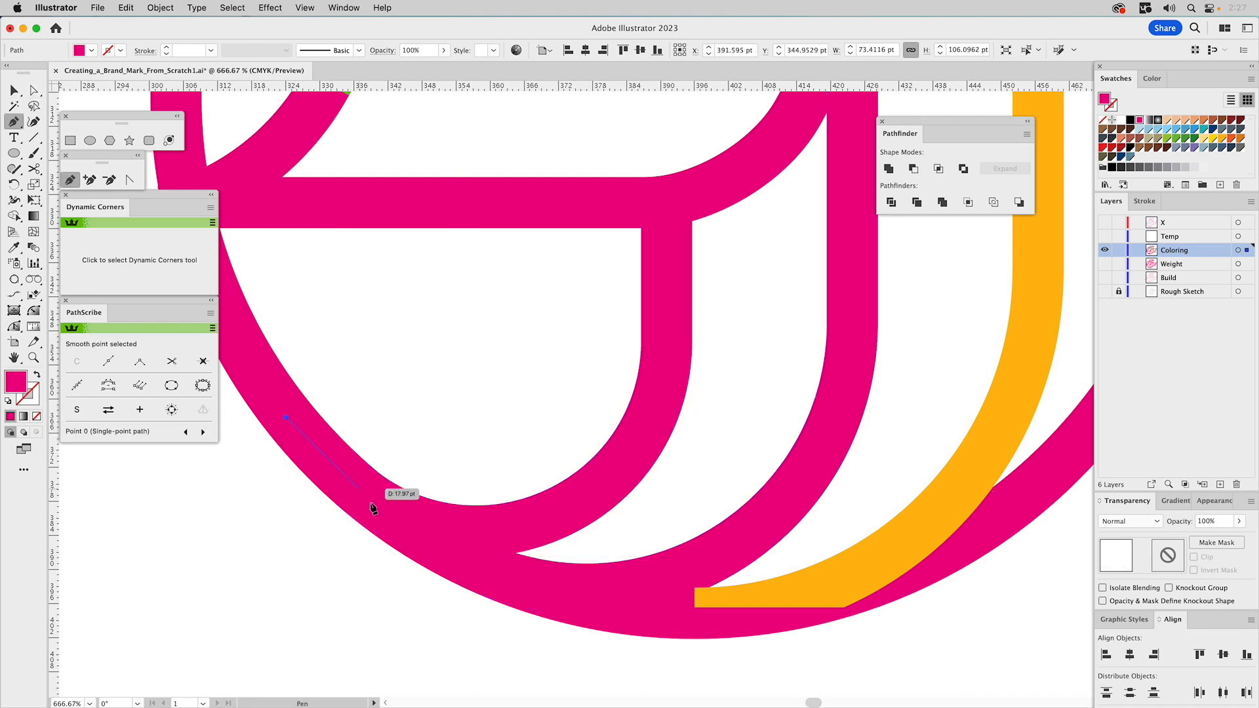
click(410, 527)
click(558, 591)
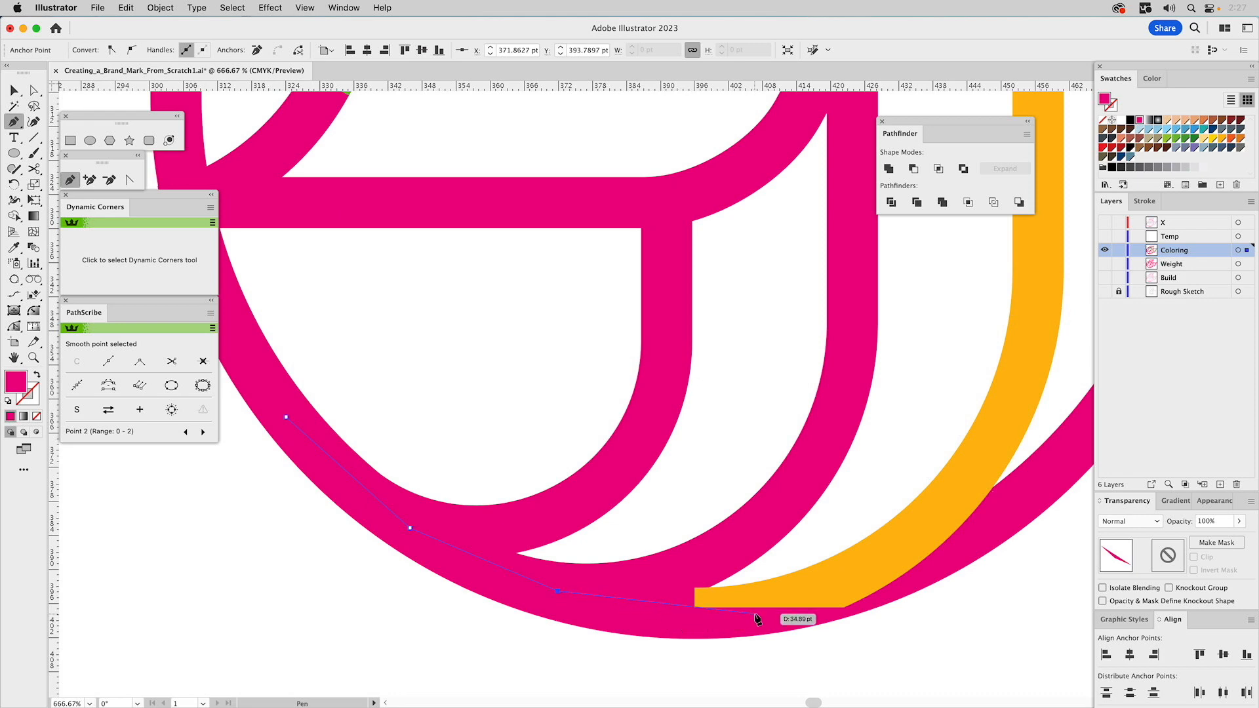
click(755, 613)
click(729, 684)
click(252, 637)
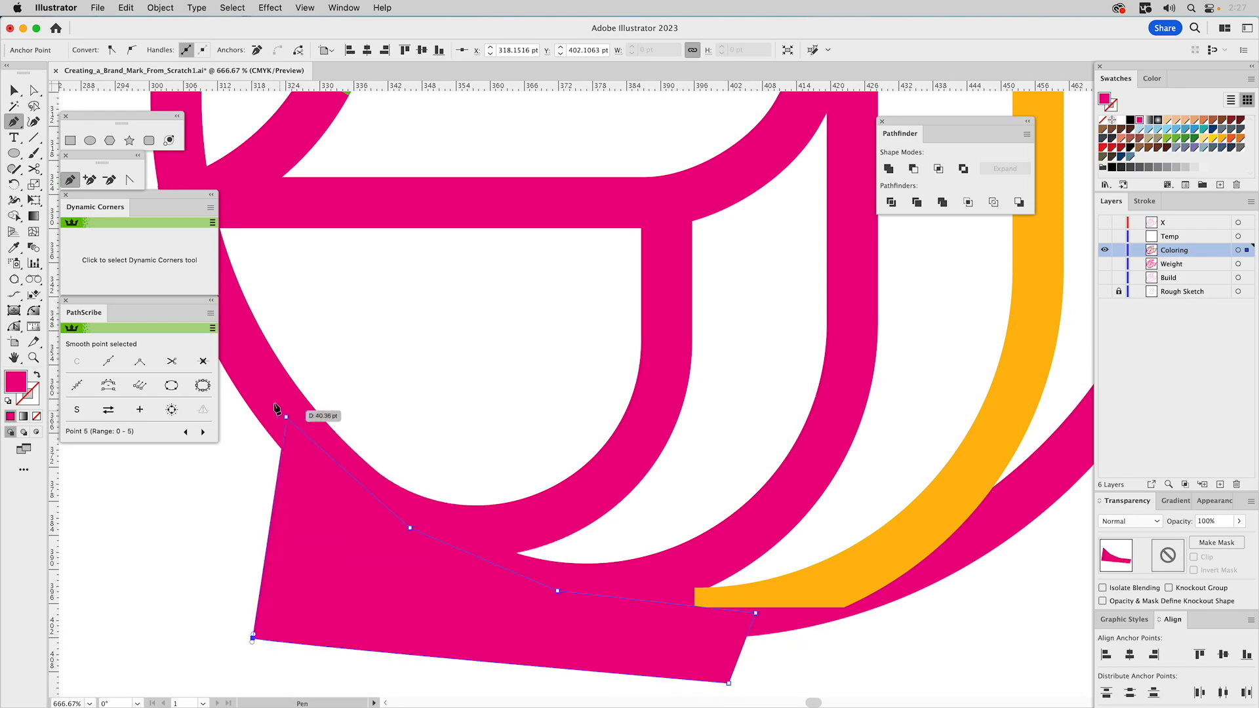
click(286, 417)
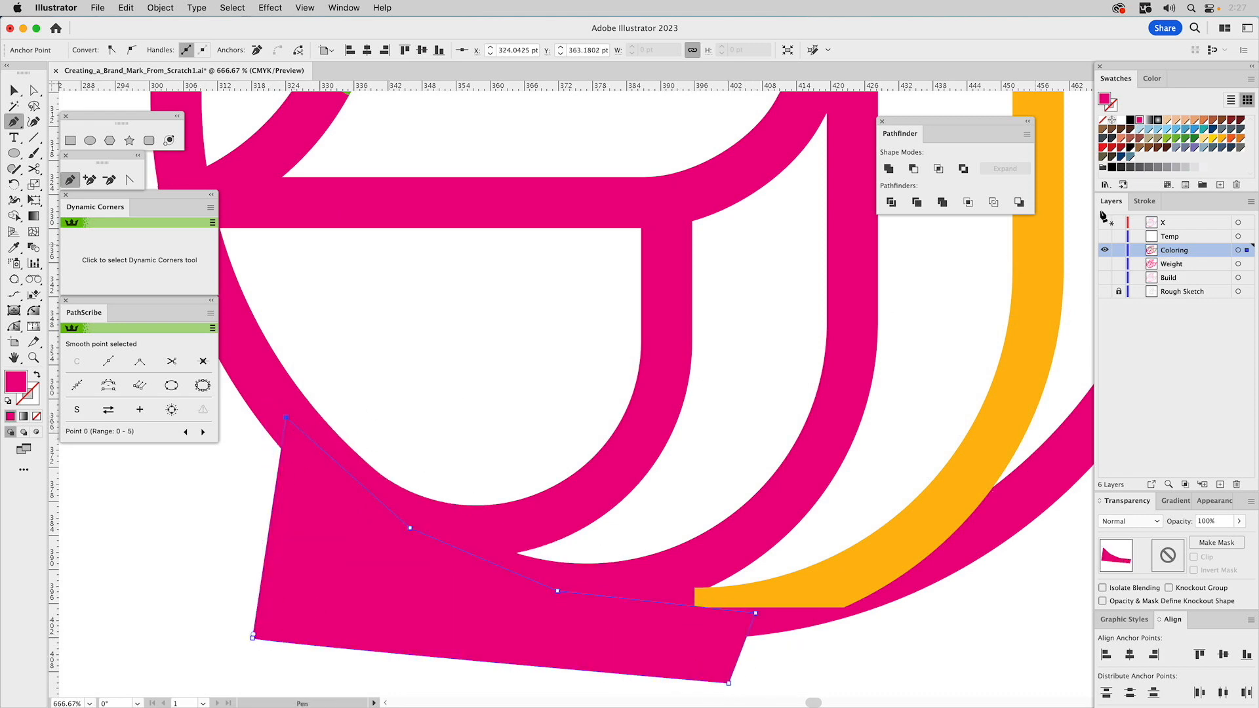
click(1177, 129)
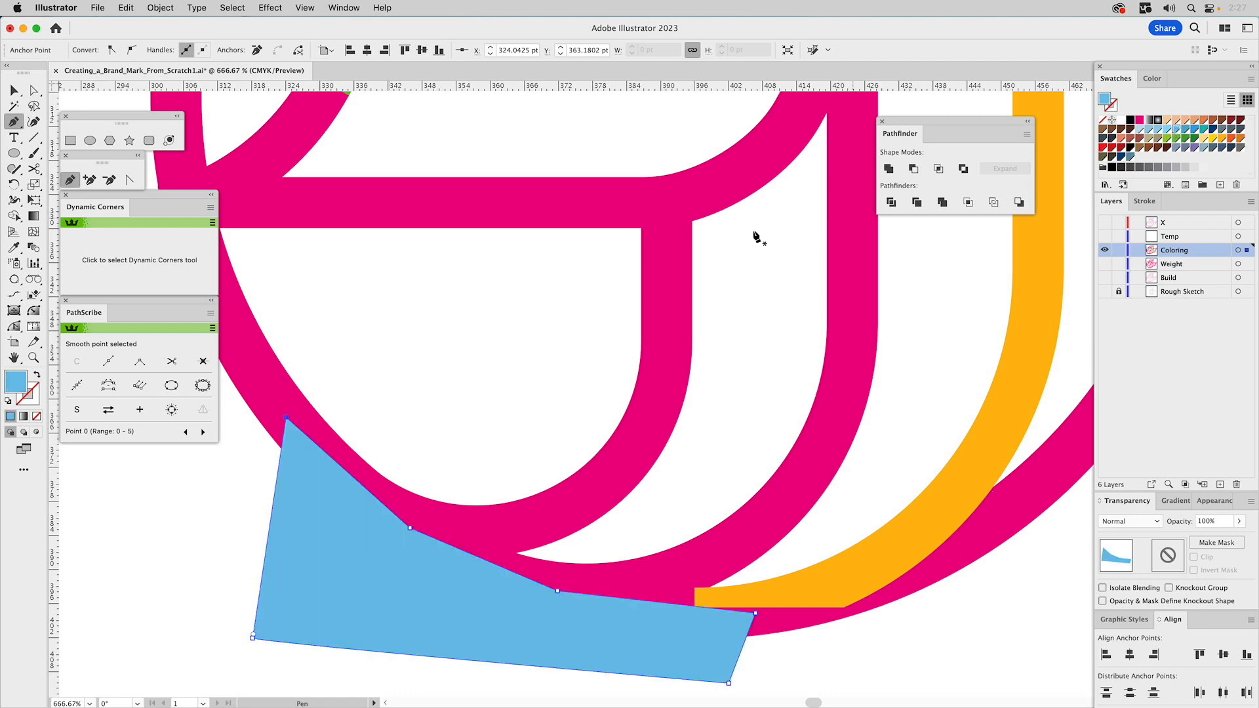
Subtract the six-point blue cutter from the lower ends of the two inner curved pink bands with Minus Front.
key(v)
click(549, 363)
click(372, 564)
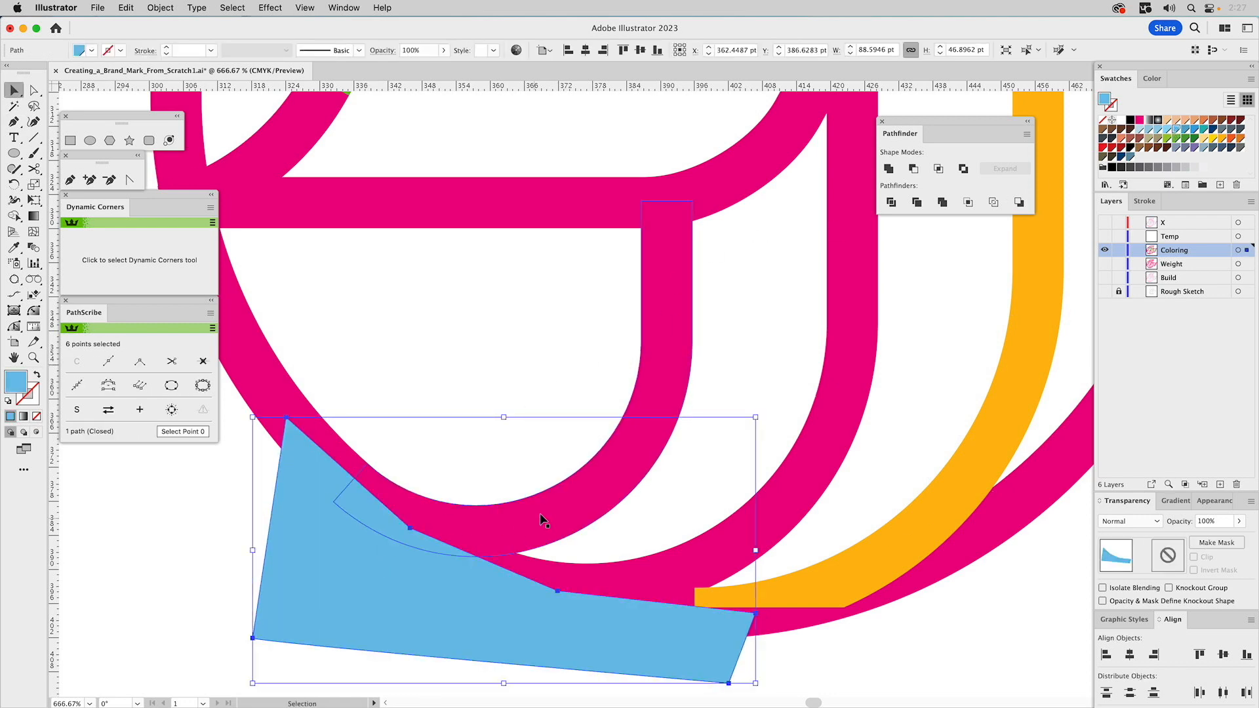
shift+click(635, 473)
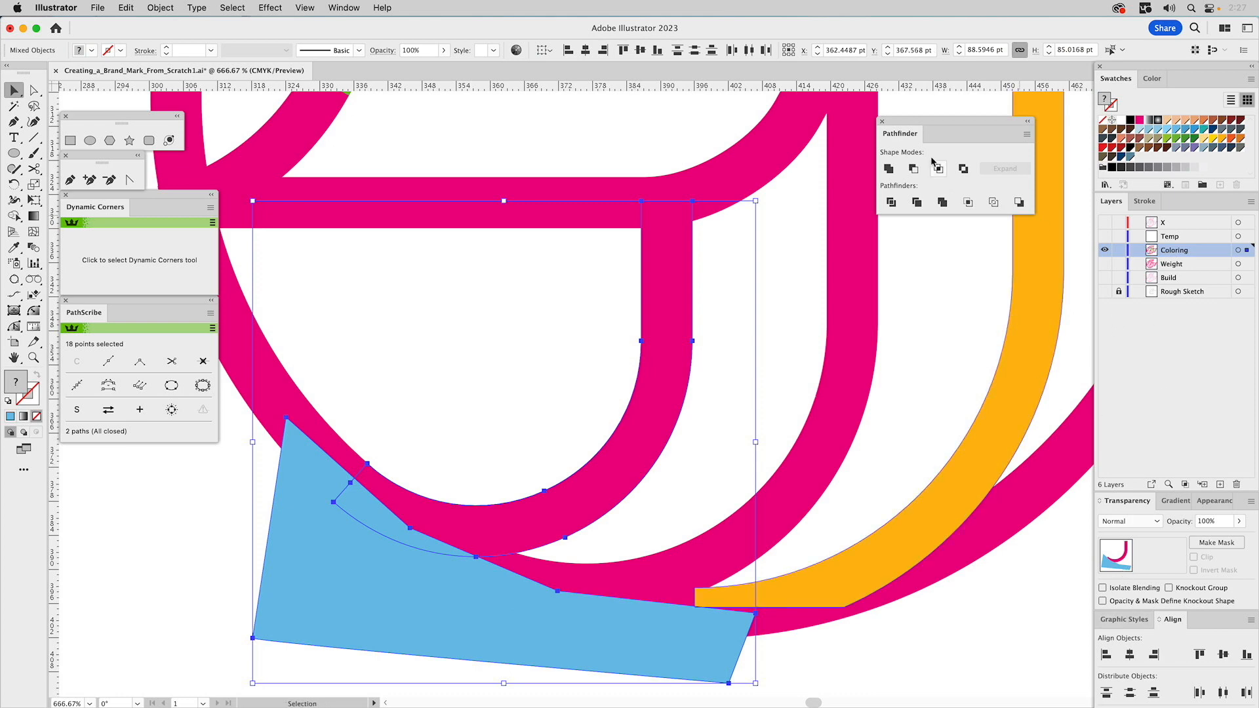
click(914, 169)
click(460, 597)
shift+click(741, 539)
click(914, 169)
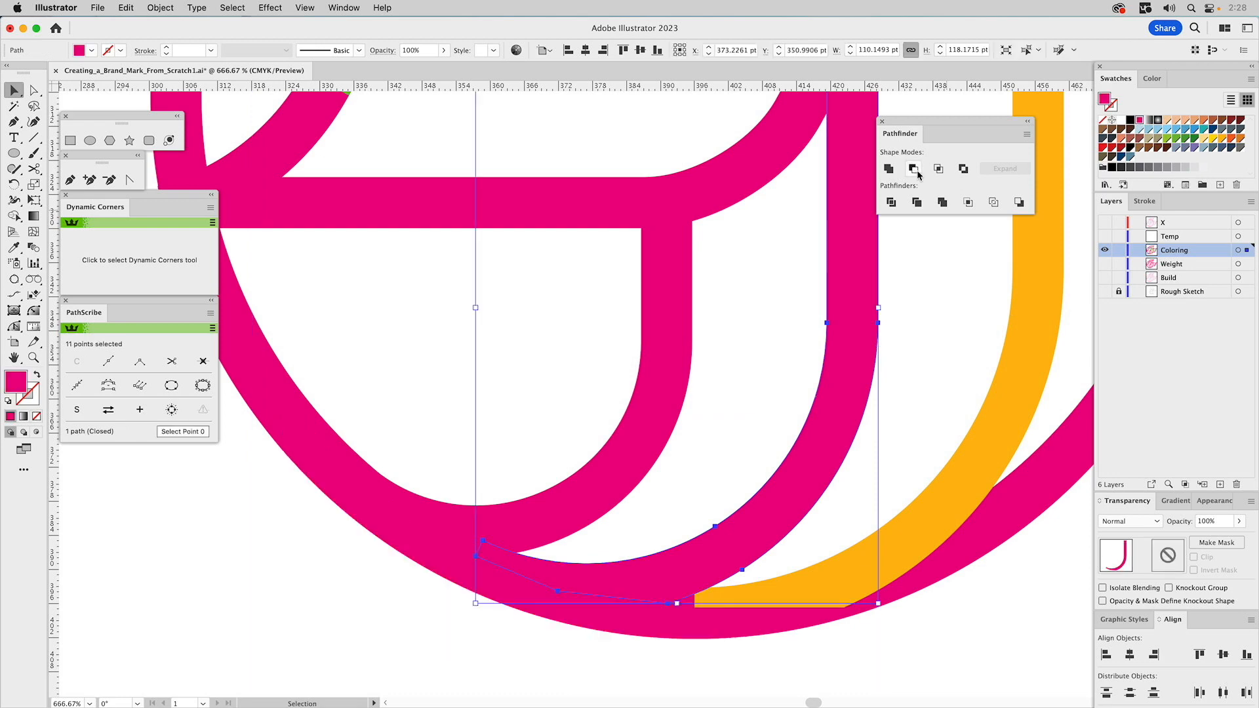
Examine the trimmed band joins around the lower curves, the eye ring and the wing, and deselect the trimmed band.
scroll(807, 230, up, 5)
scroll(807, 229, right, 2)
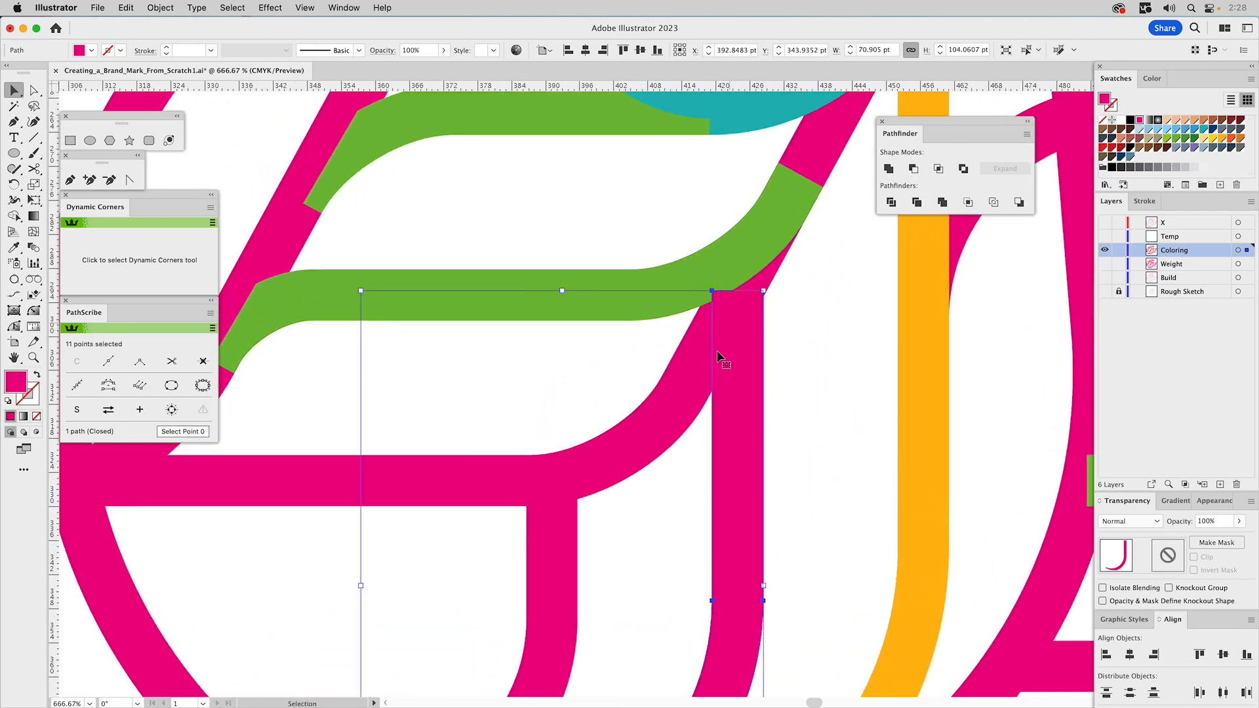
scroll(725, 469, up, 6)
scroll(725, 470, right, 2)
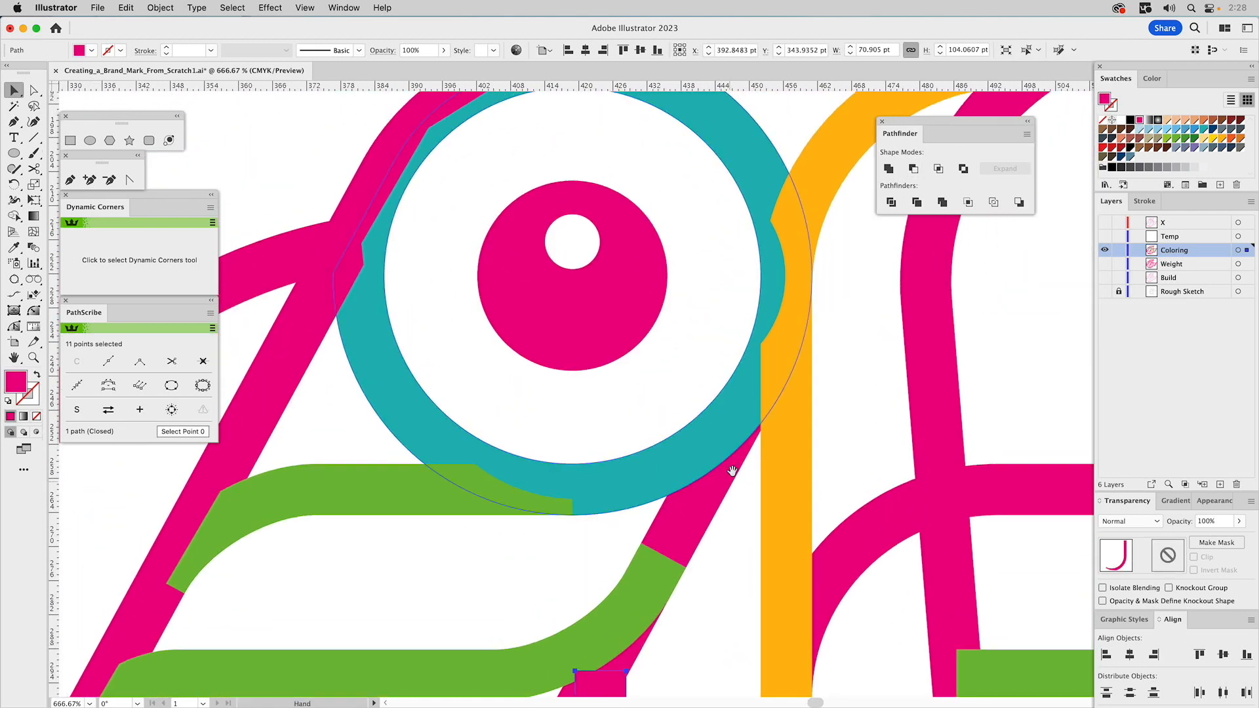
drag(641, 410, 340, 553)
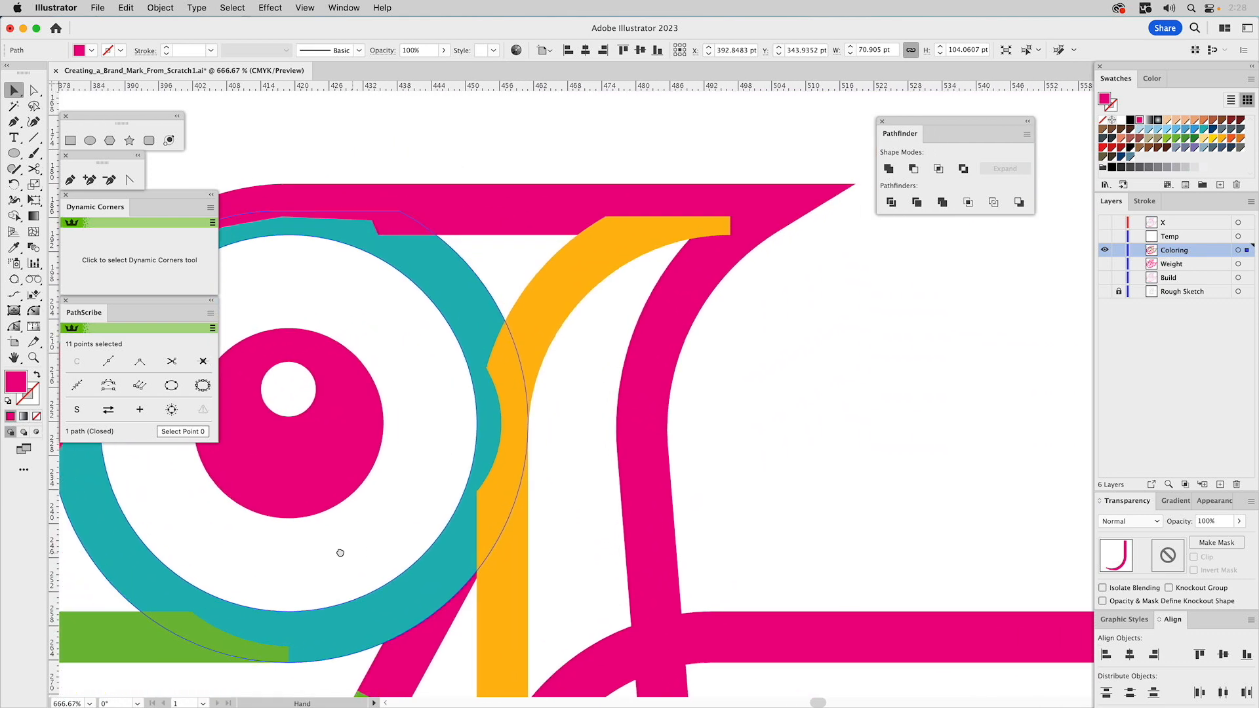
scroll(341, 553, down, 10)
scroll(346, 483, left, 1)
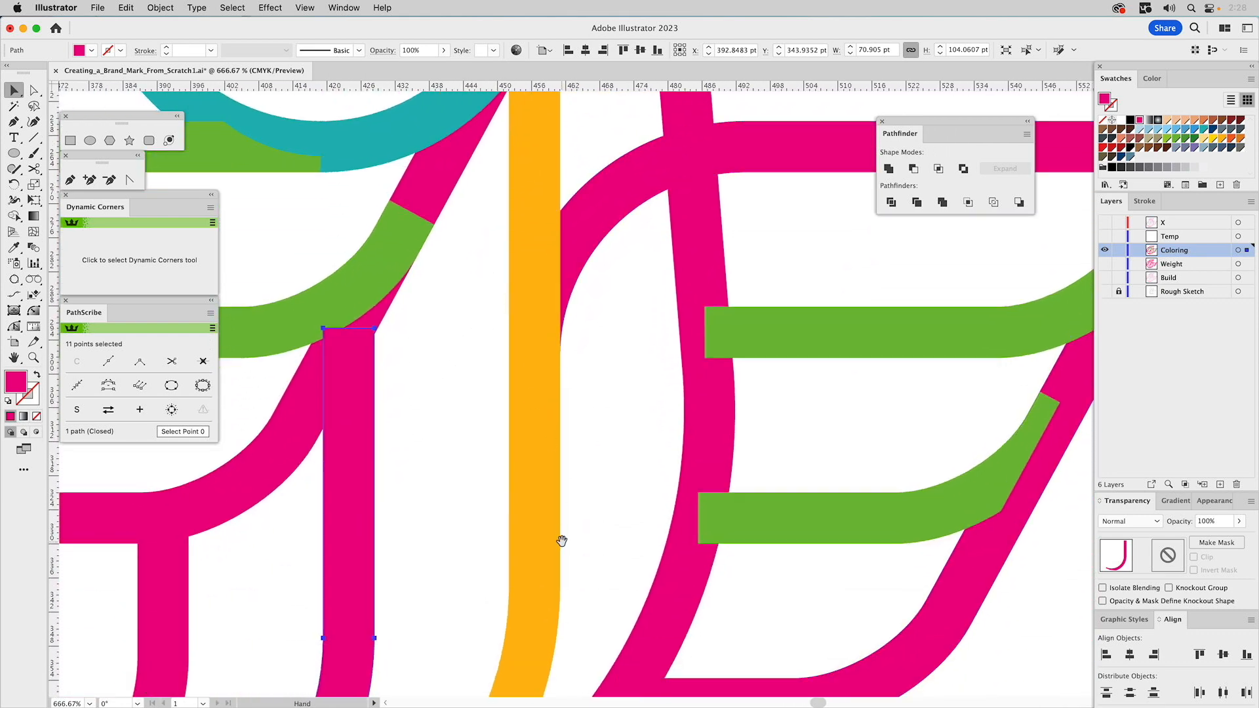
scroll(562, 540, down, 6)
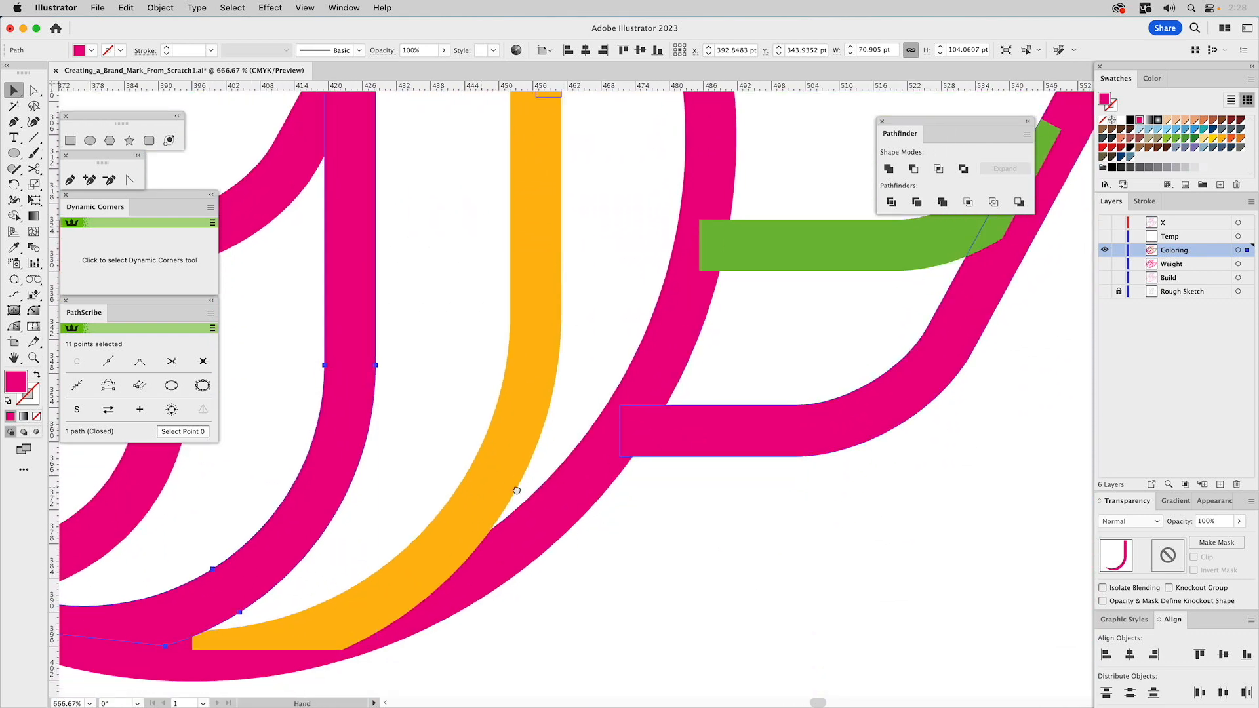
scroll(517, 490, down, 10)
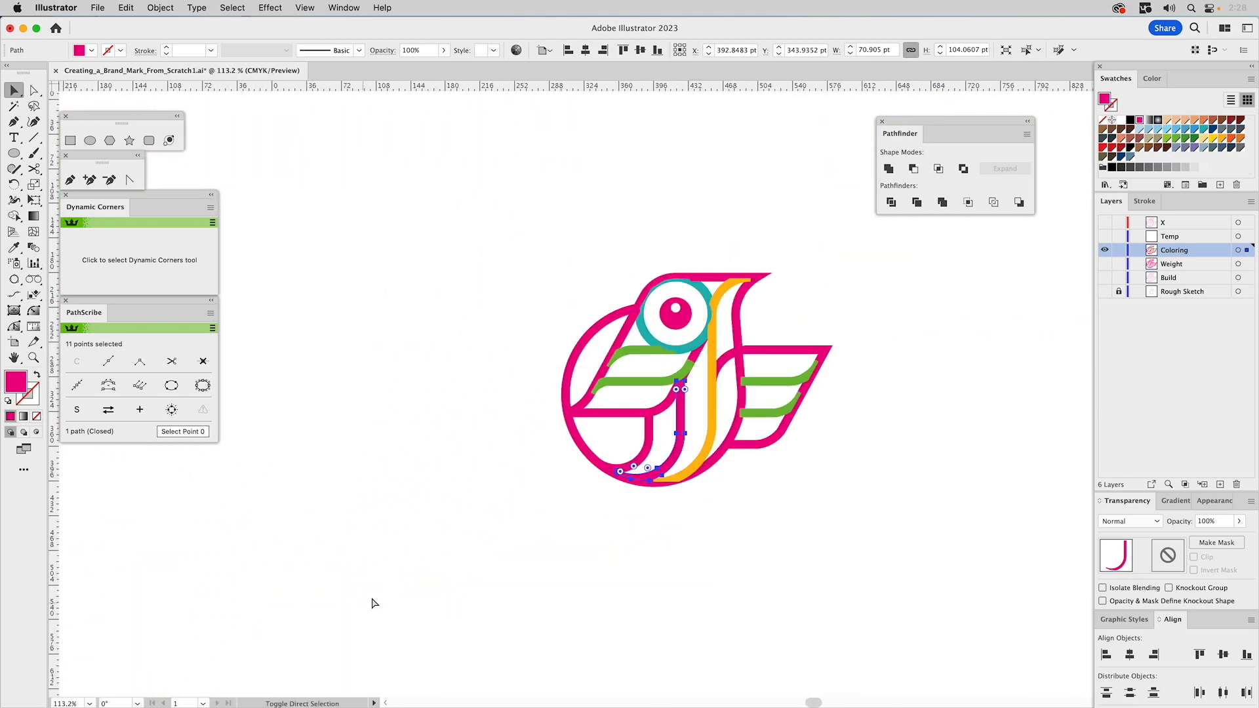
click(816, 301)
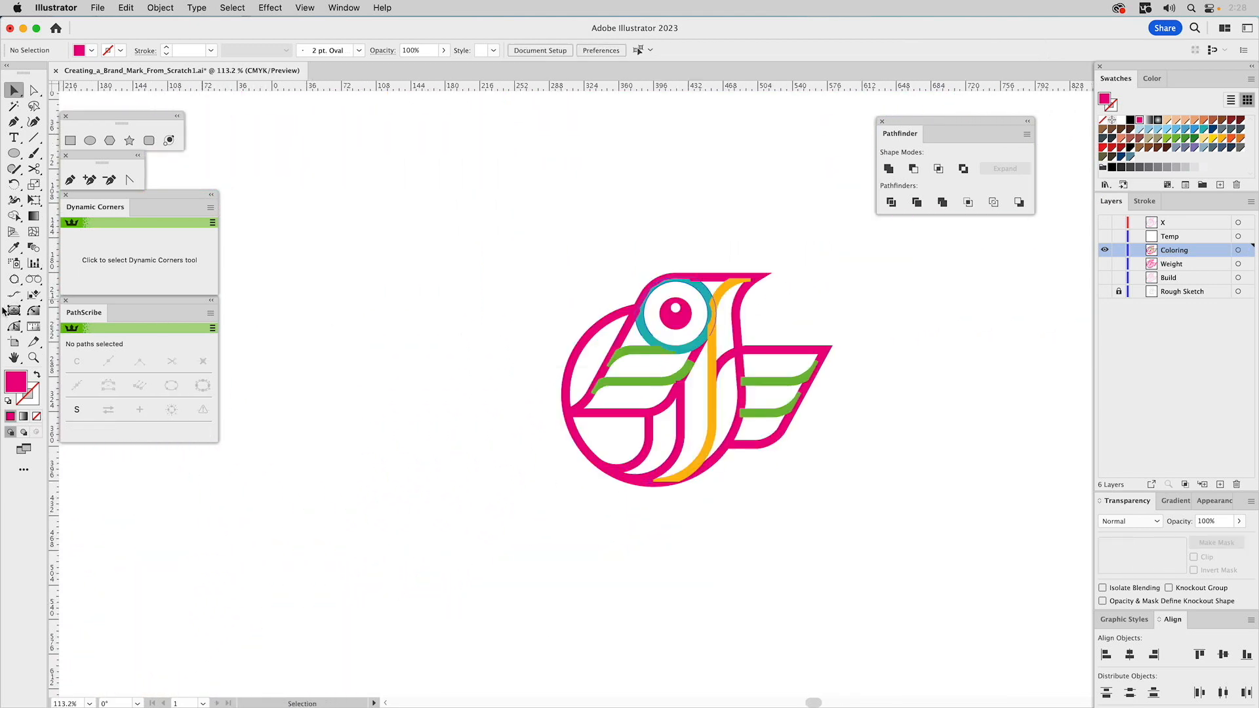
Fill the large outer pink curve on the left side of the bird with the orange swatch and deselect it.
click(33, 358)
drag(512, 246, 947, 562)
super+click(439, 216)
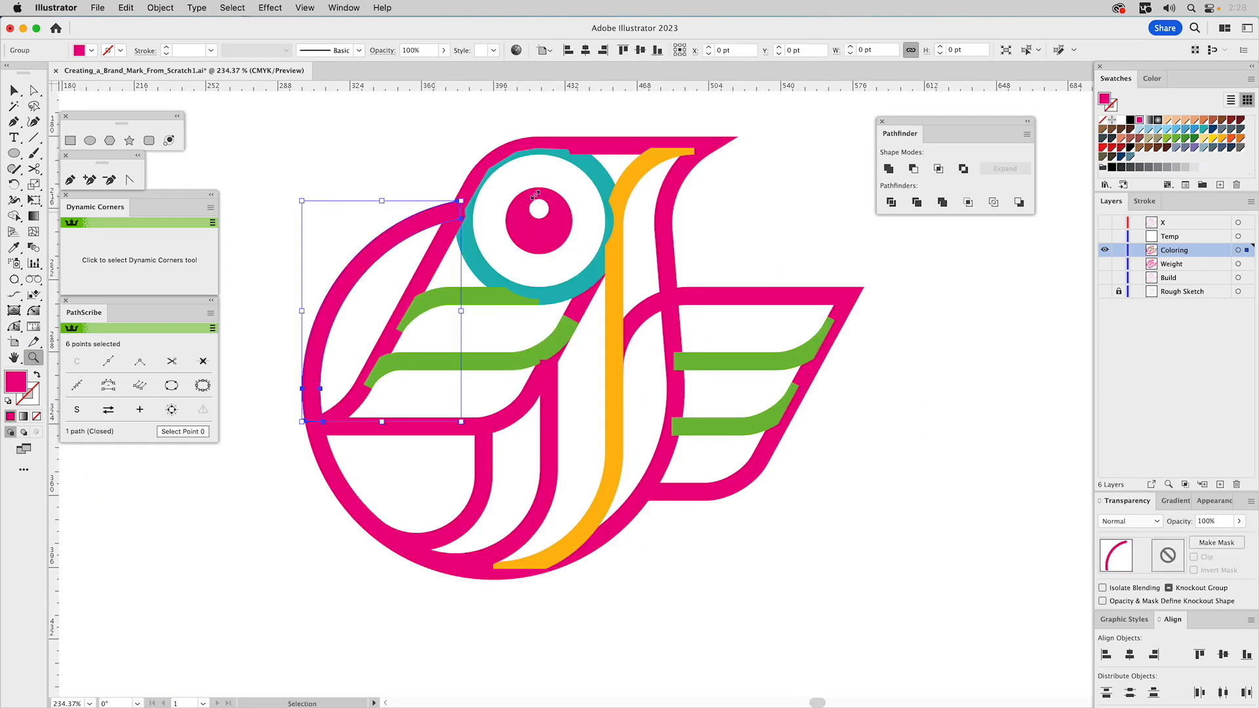
click(1222, 140)
key(super)
super+click(318, 147)
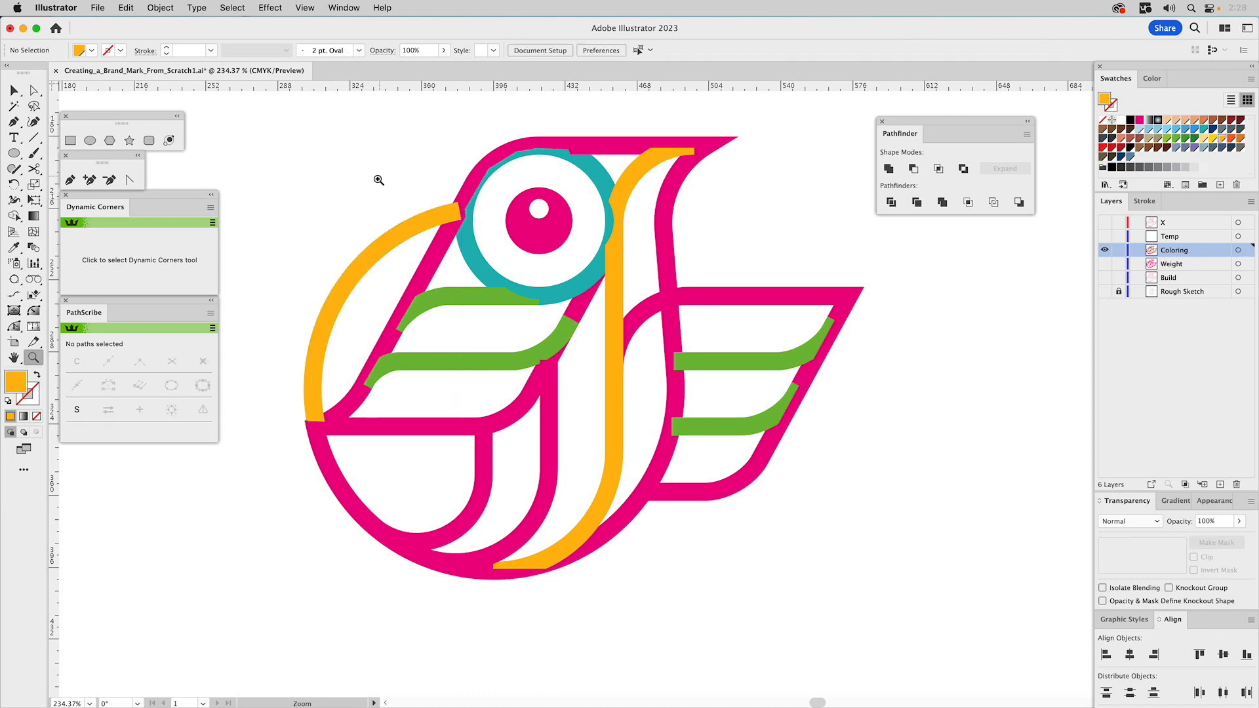
key(super)
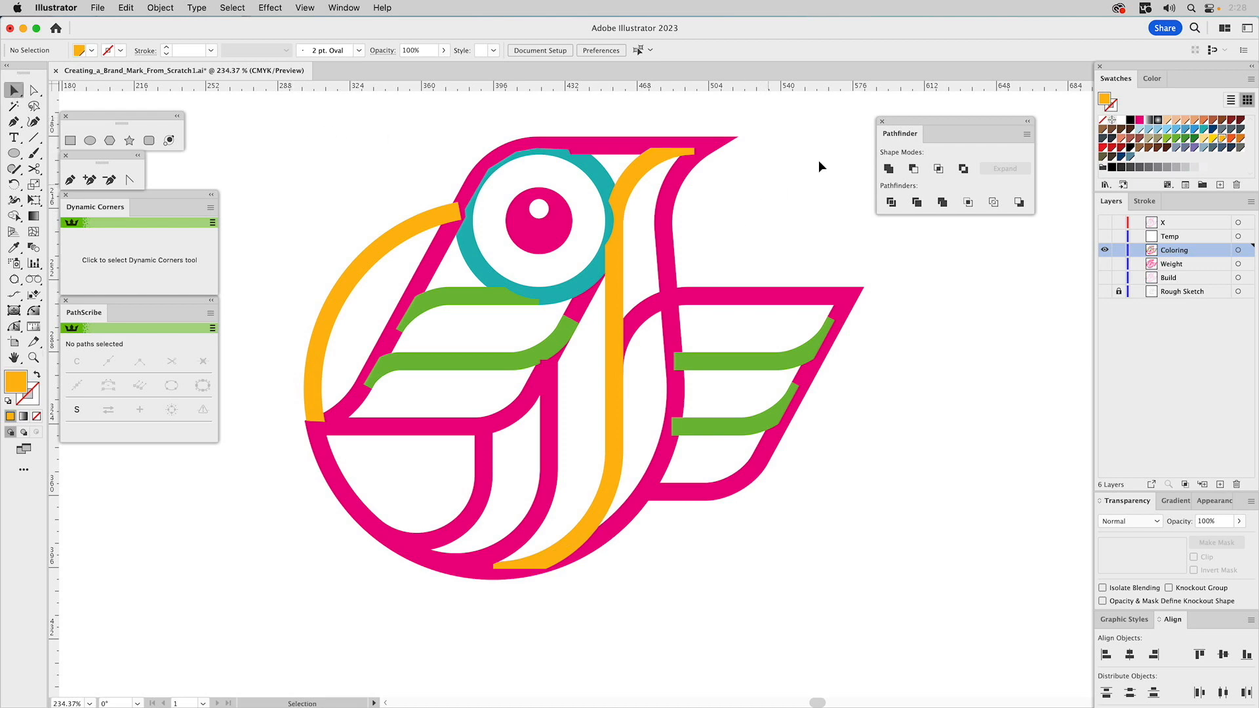
Group all the pieces of the coloured mark and copy the group from the Coloring layer to the X layer.
drag(272, 118, 855, 632)
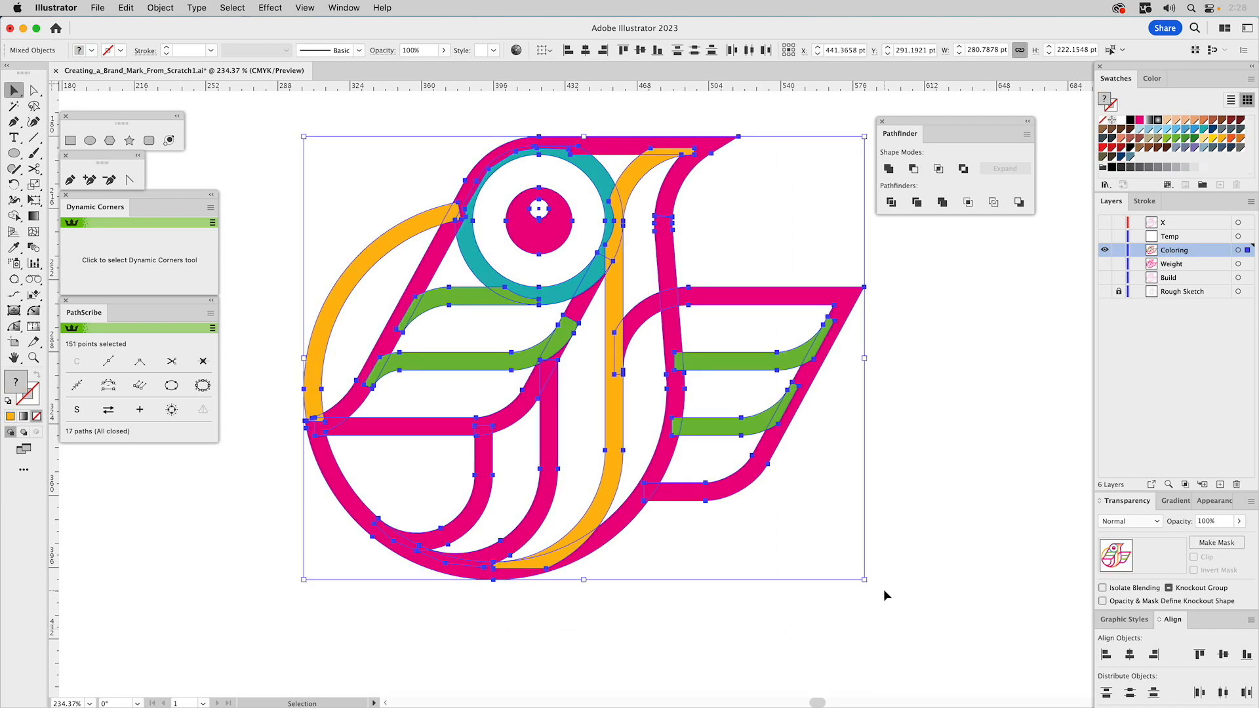
key(super+g)
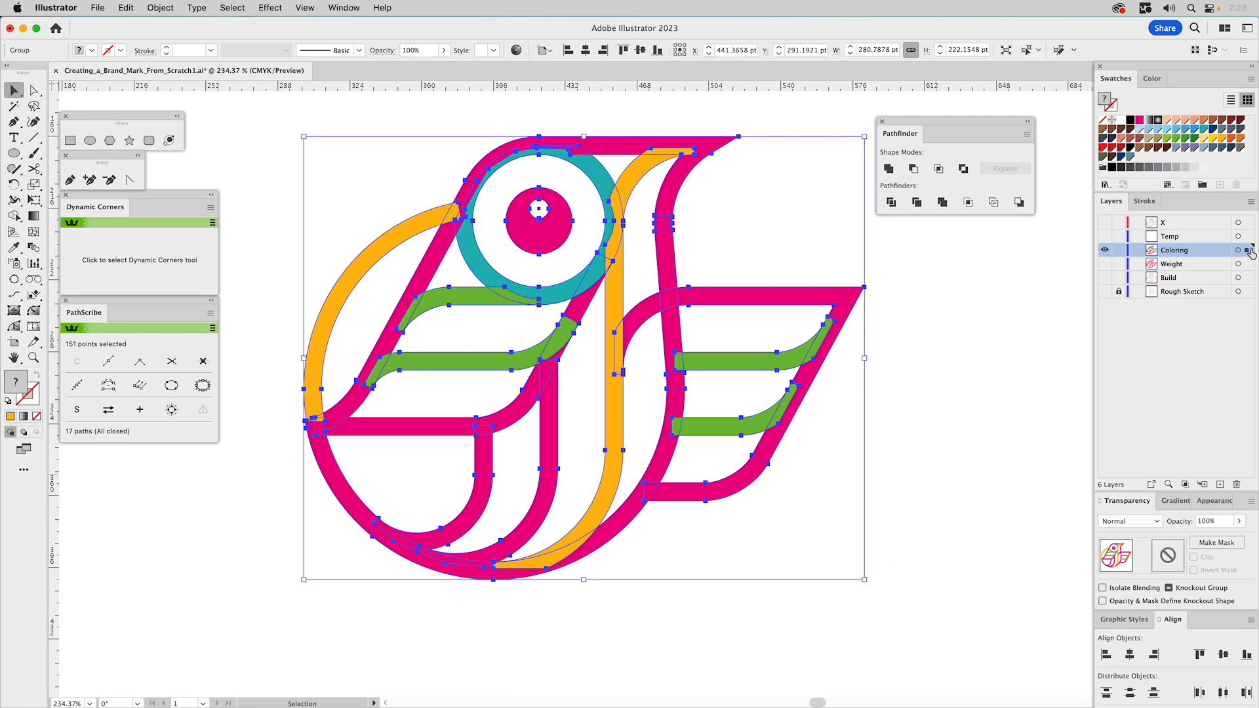
drag(1248, 250, 1247, 227)
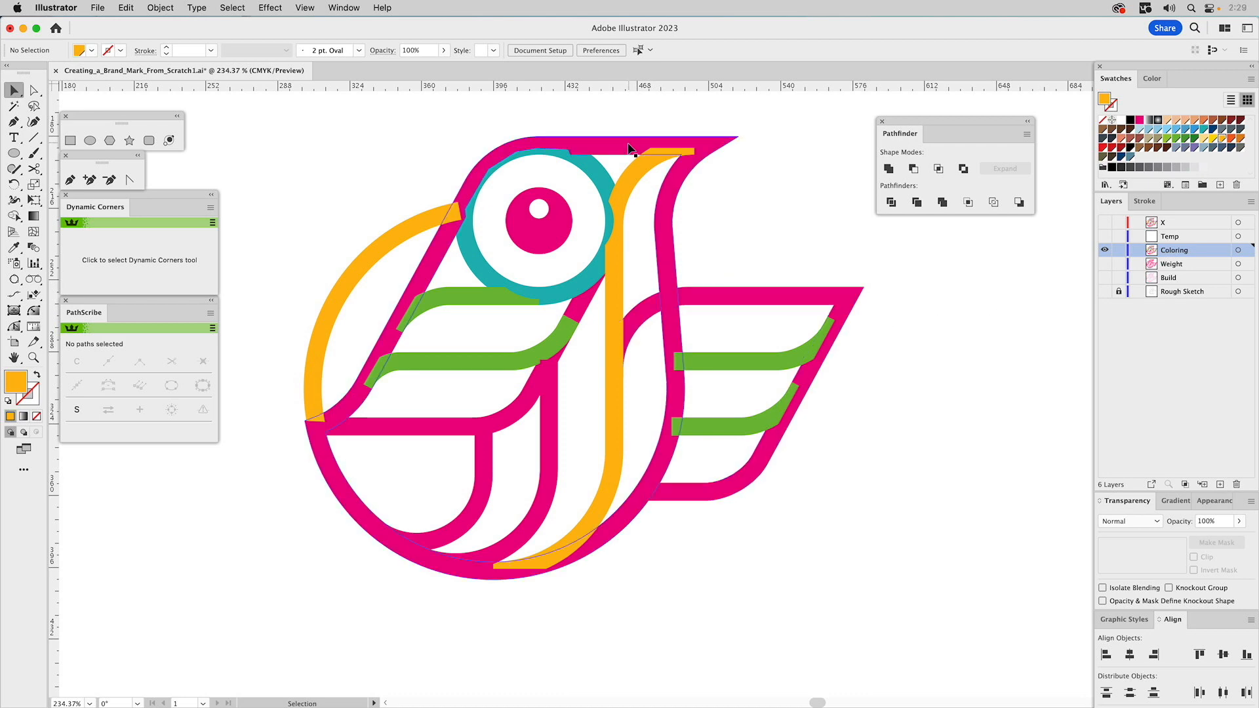
Try to merge all the coloured bands into one shape with Unite, leaving out the eye's pupil.
click(626, 150)
drag(269, 113, 868, 640)
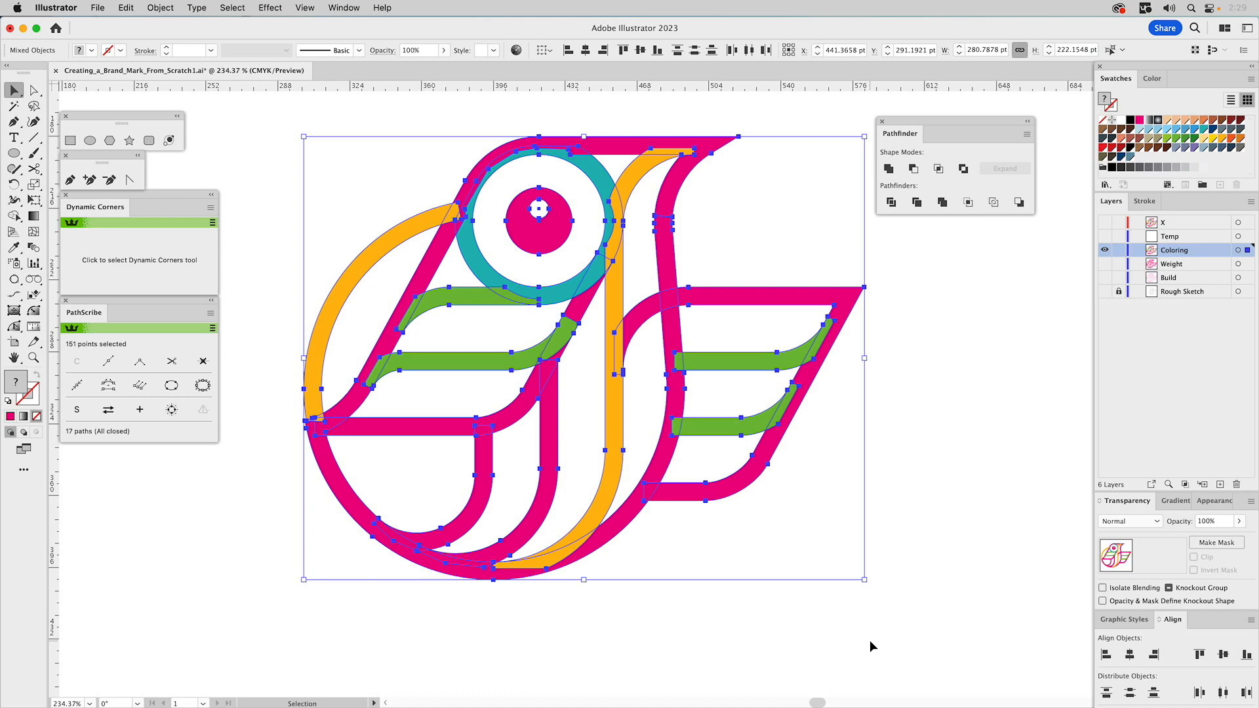
shift+click(549, 205)
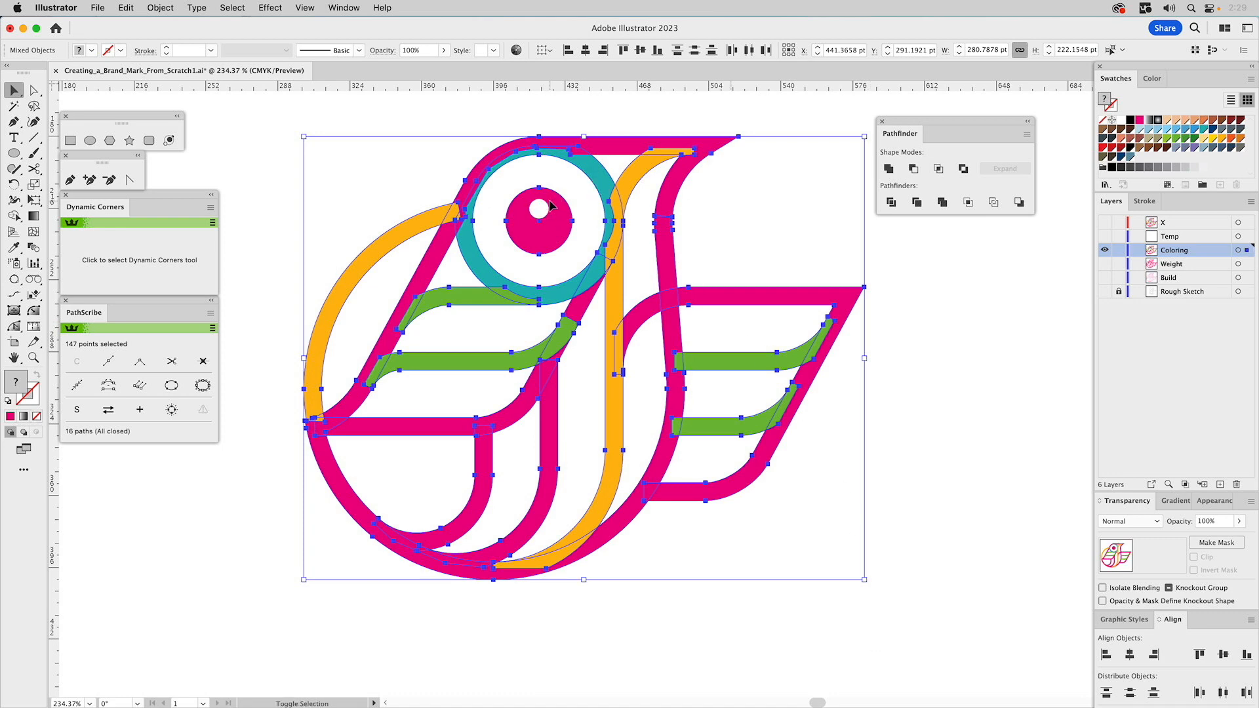
click(889, 170)
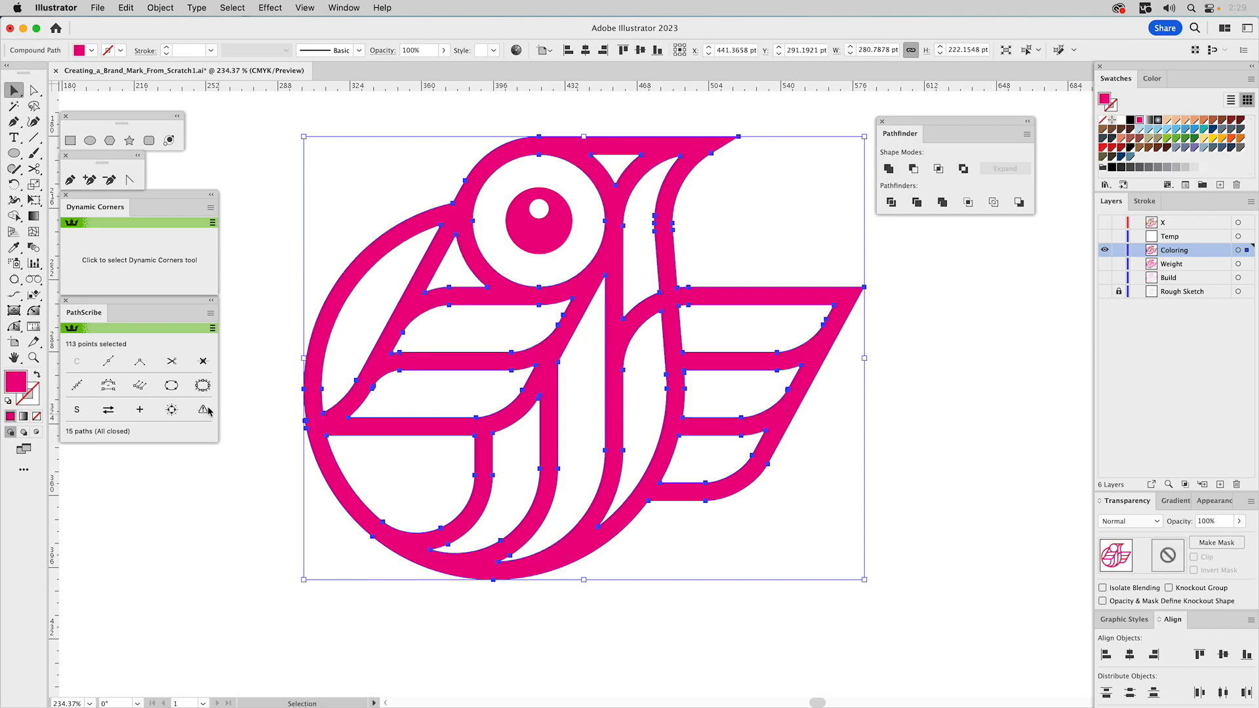
Undo the merge of the coloured bands and the selection changes before it.
key(super+z)
key(super+z)
key(v)
key(super+z)
key(super+z)
key(super+z)
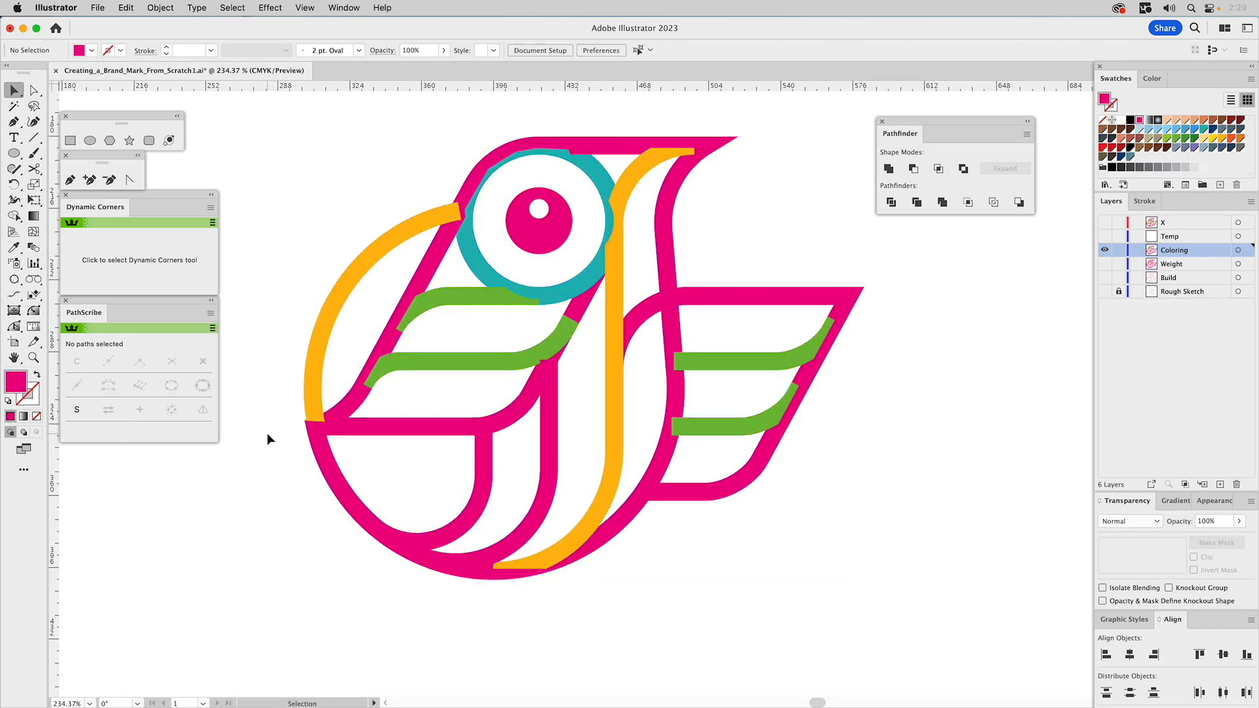
Nudge the orange outer curve slightly to the left so its lower end lines up with the pink body outline, and deselect it.
click(266, 439)
key(z)
drag(243, 346, 432, 509)
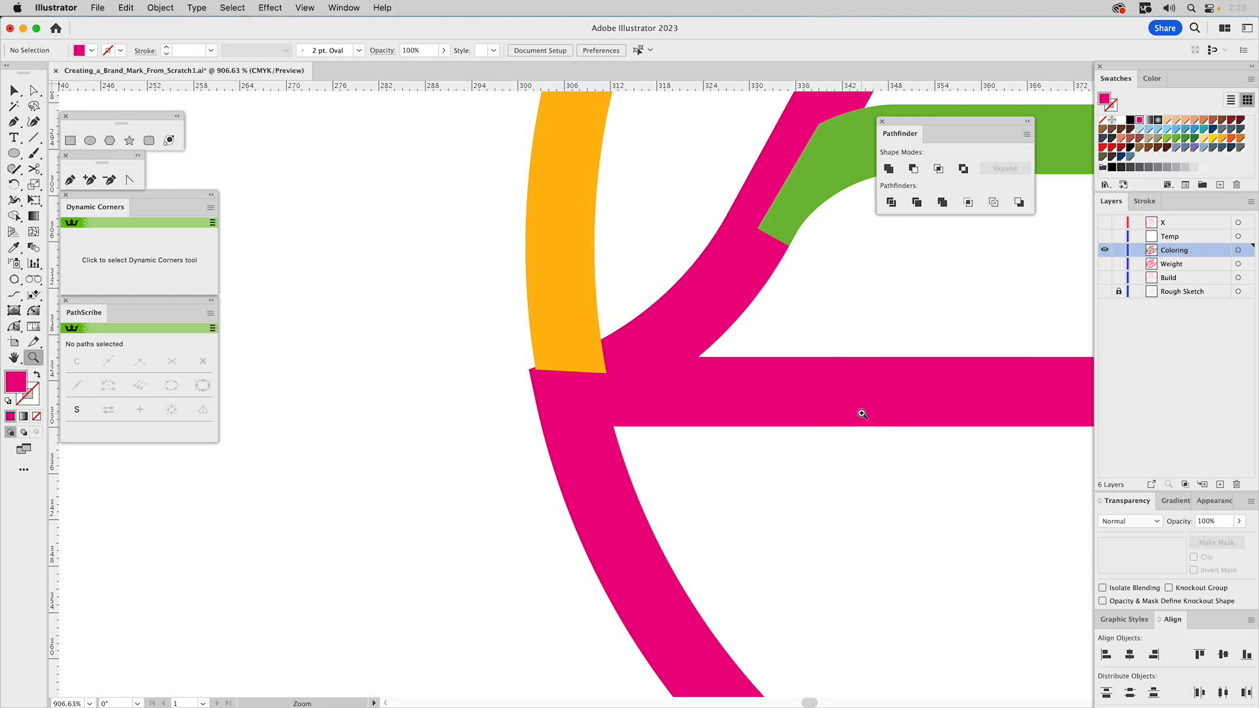
key(super+a)
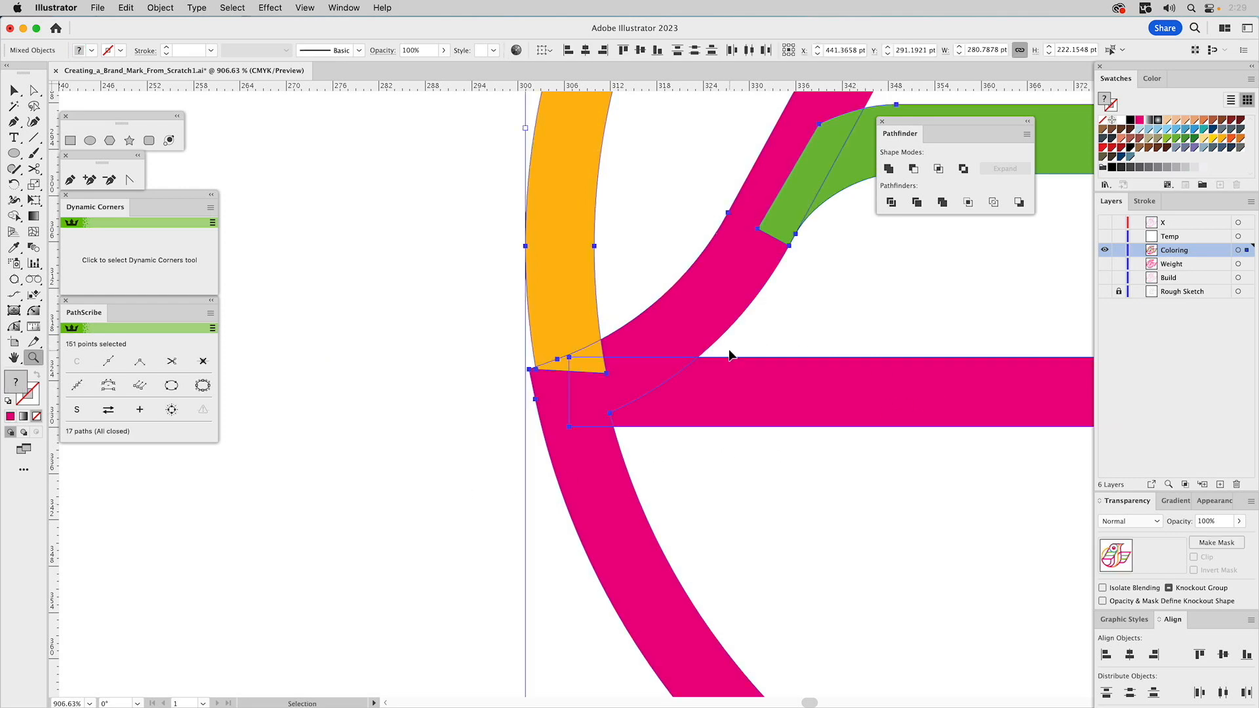
alt+click(596, 327)
alt+click(631, 344)
alt+click(763, 380)
alt+click(762, 379)
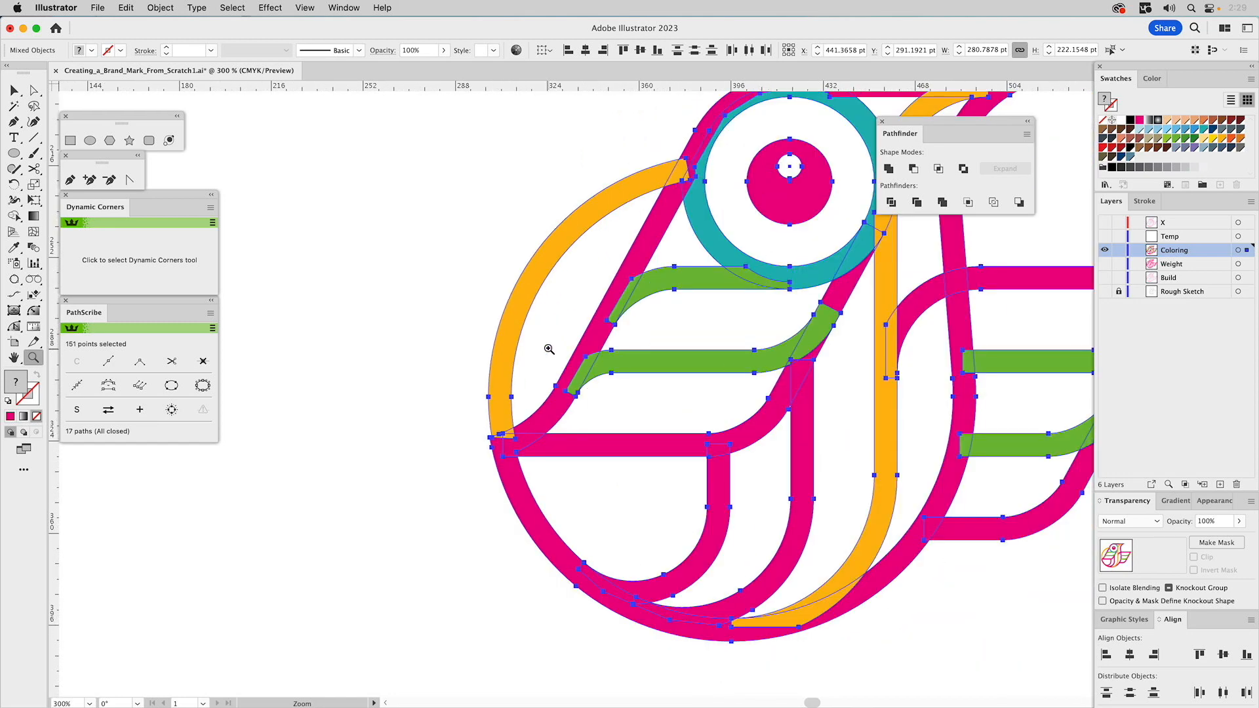
key(super+shift+a)
key(v)
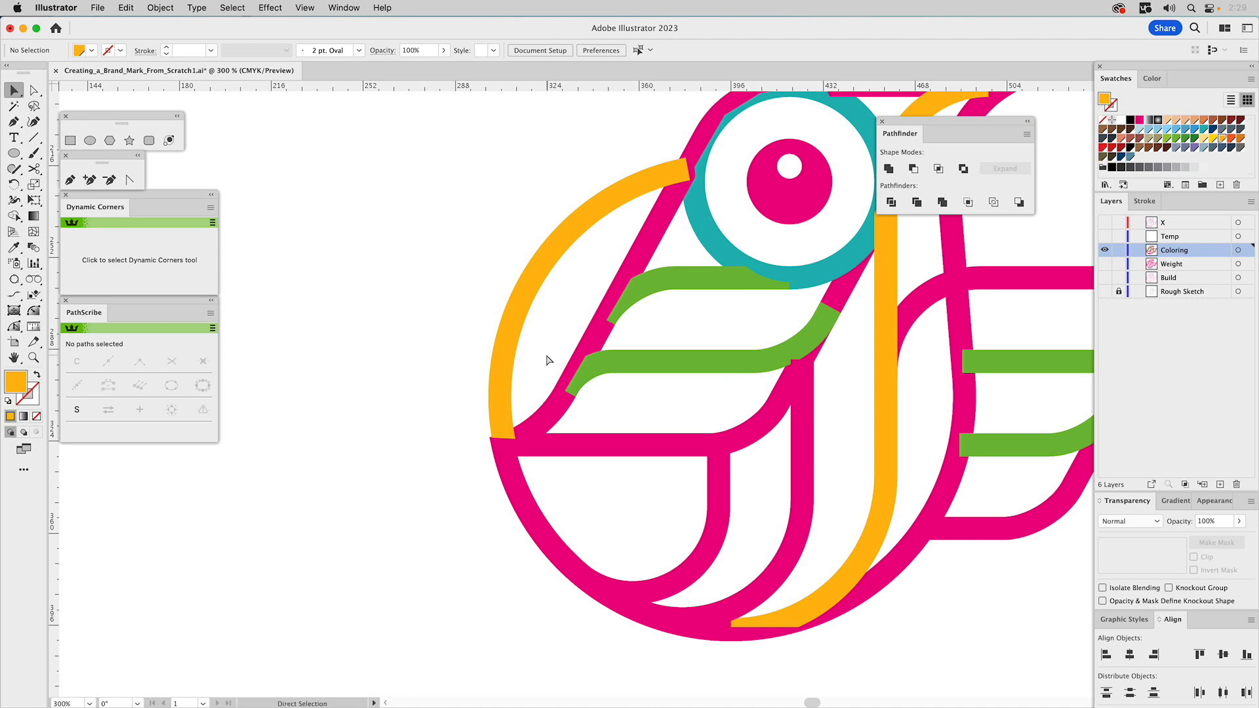
key(super+a)
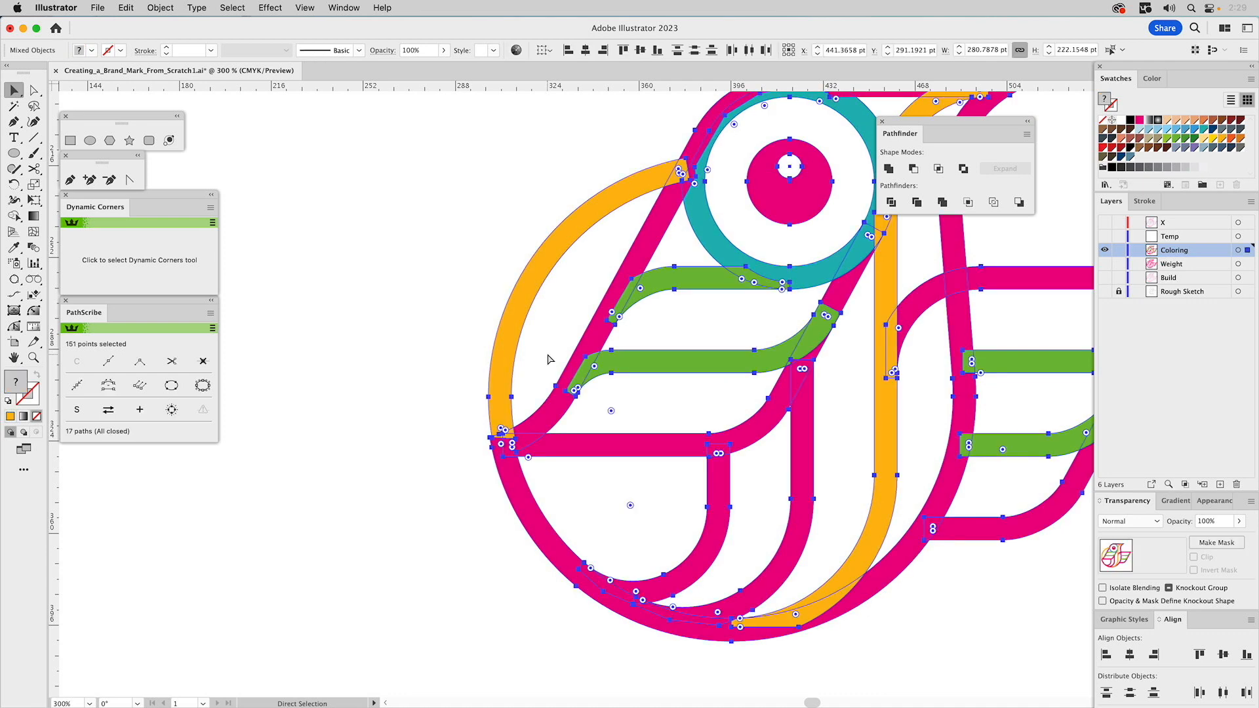
key(super+z)
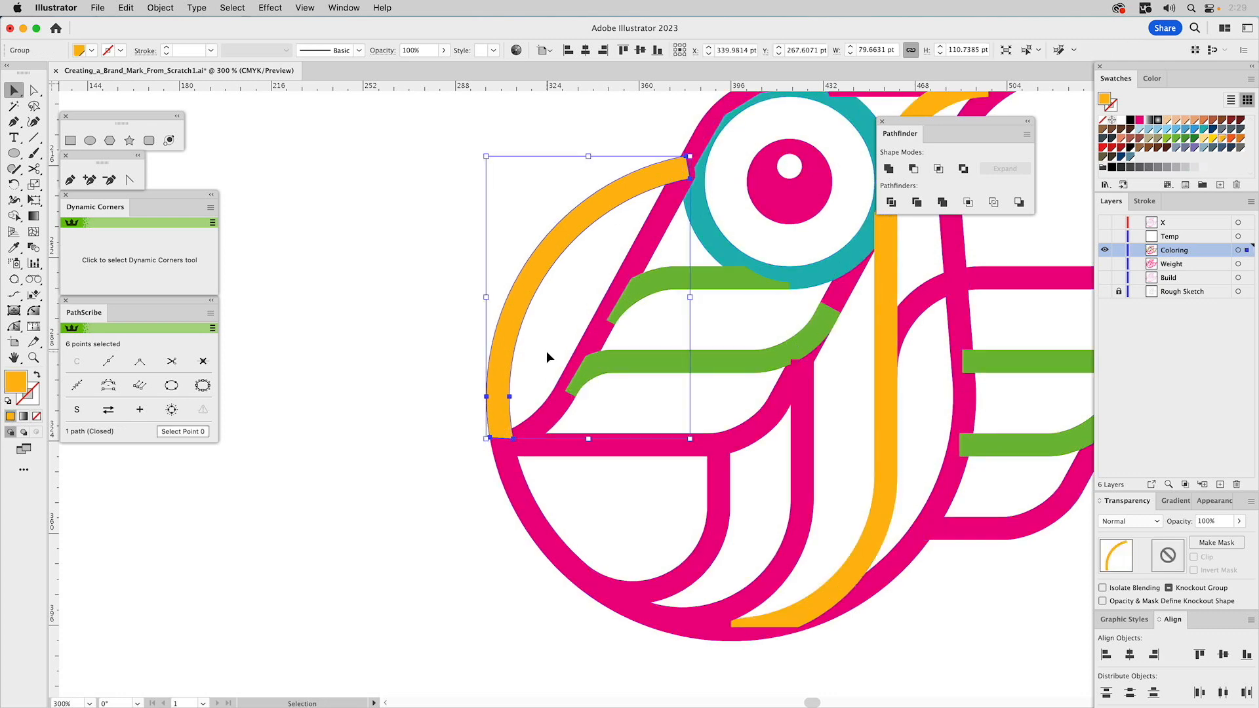
key(shift+super+a)
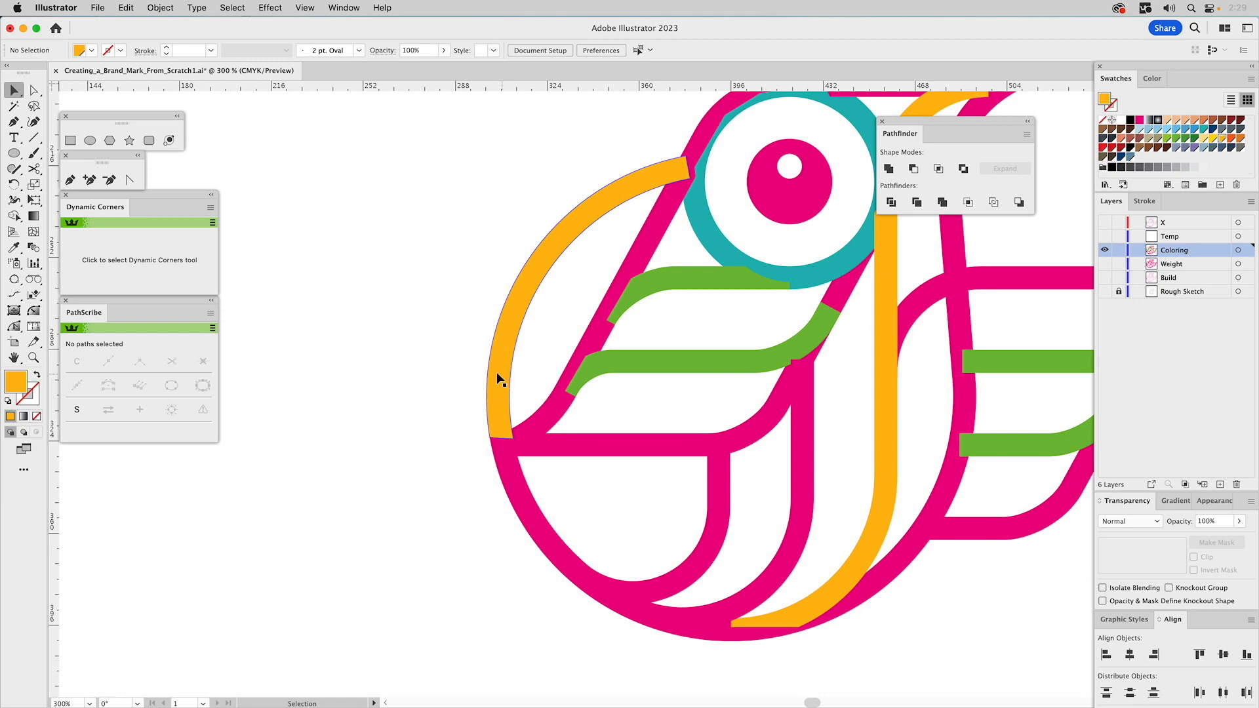
Merge all the coloured bands of the mark into one shape with Unite, leaving out the pupil and its highlight.
click(33, 358)
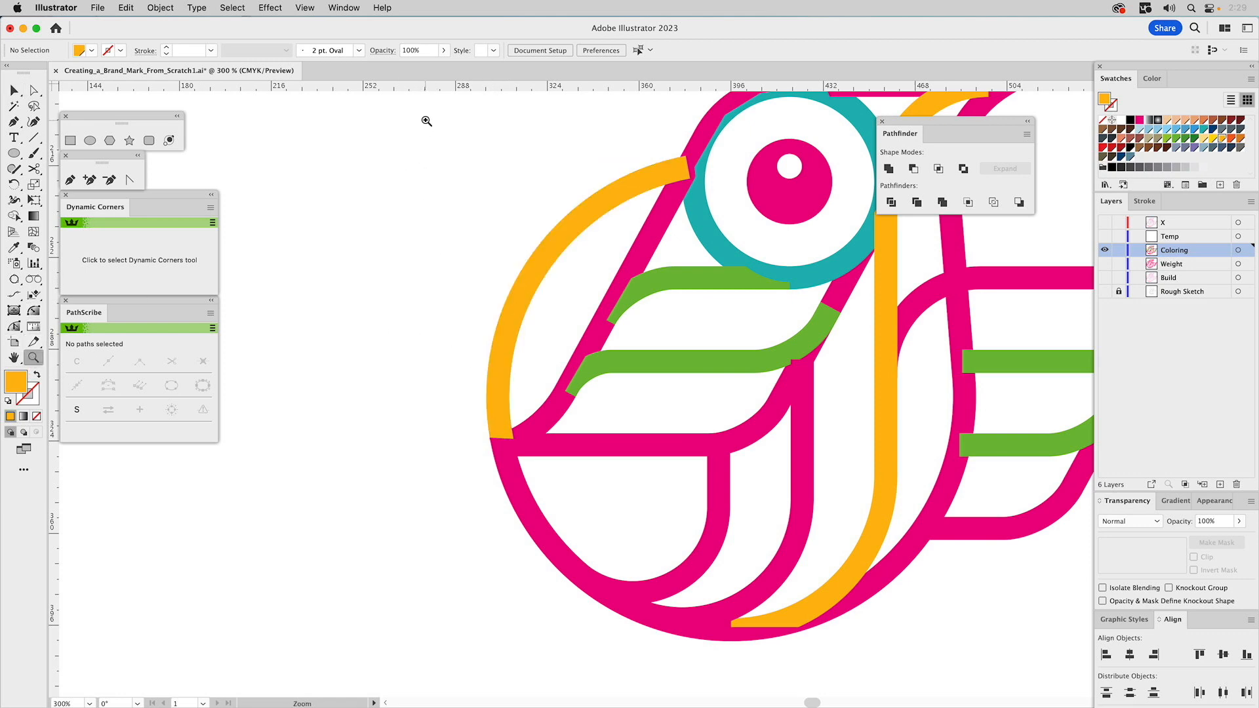
drag(428, 120, 1010, 605)
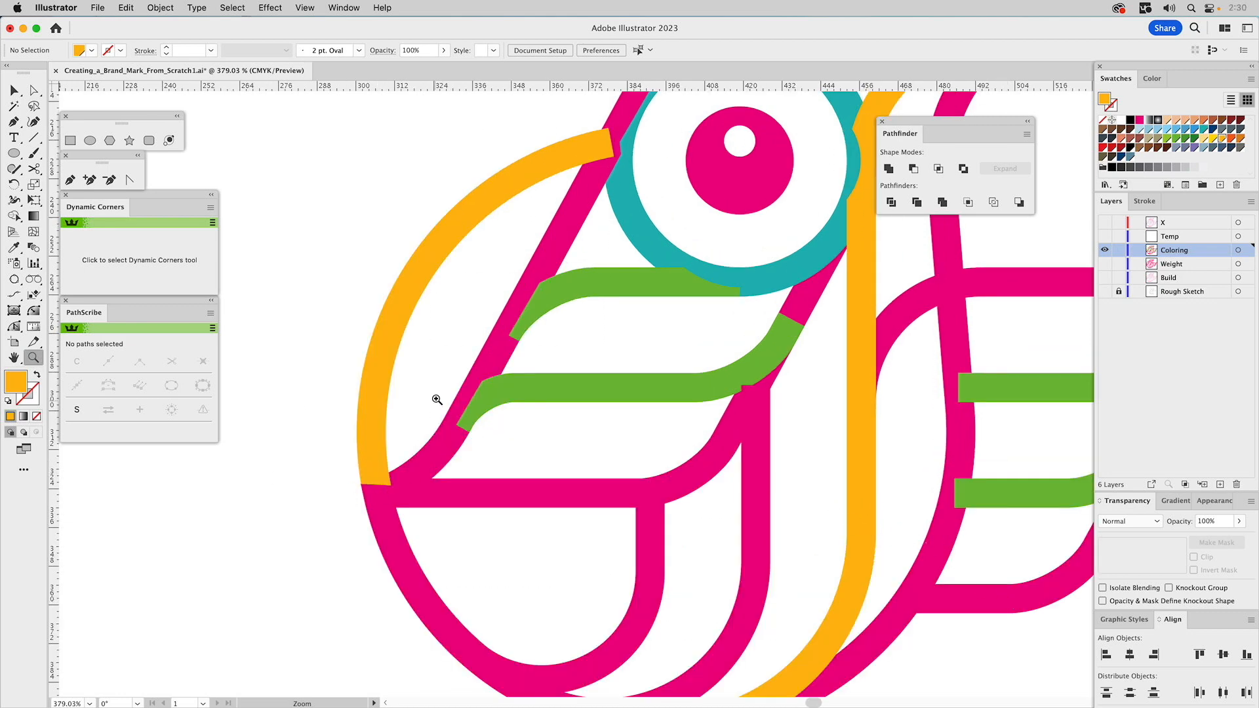
key(v)
key(super+a)
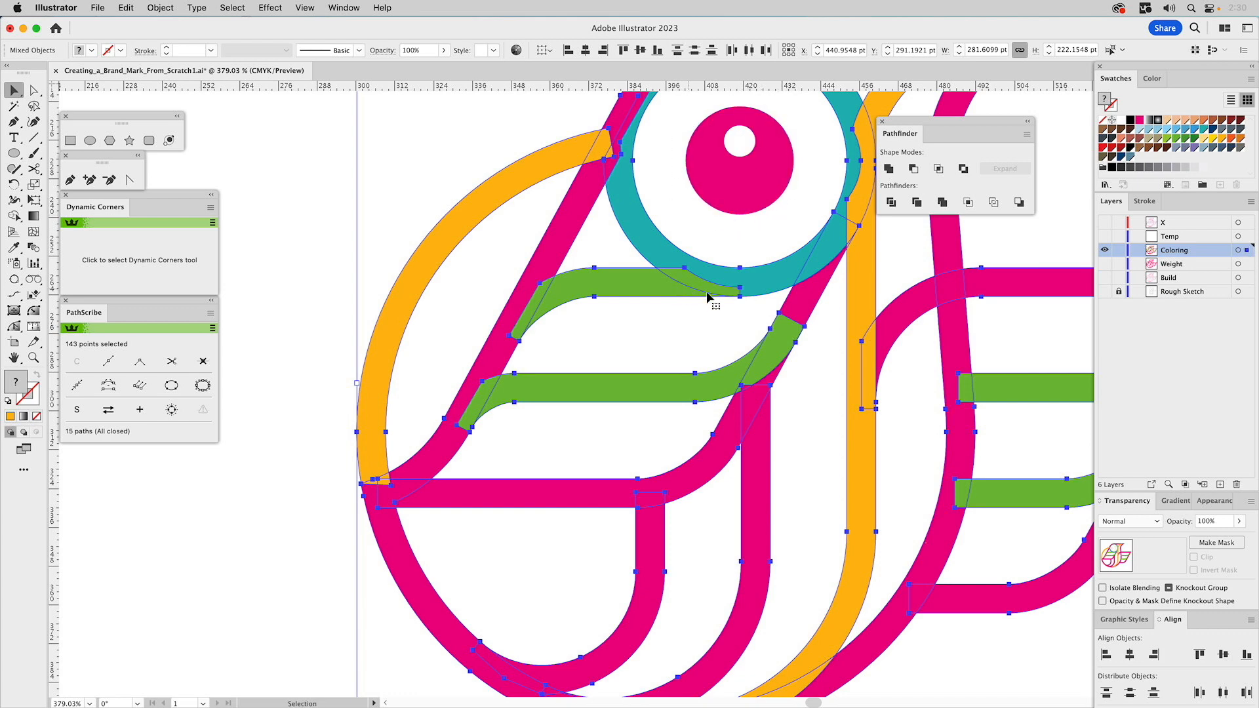
click(890, 169)
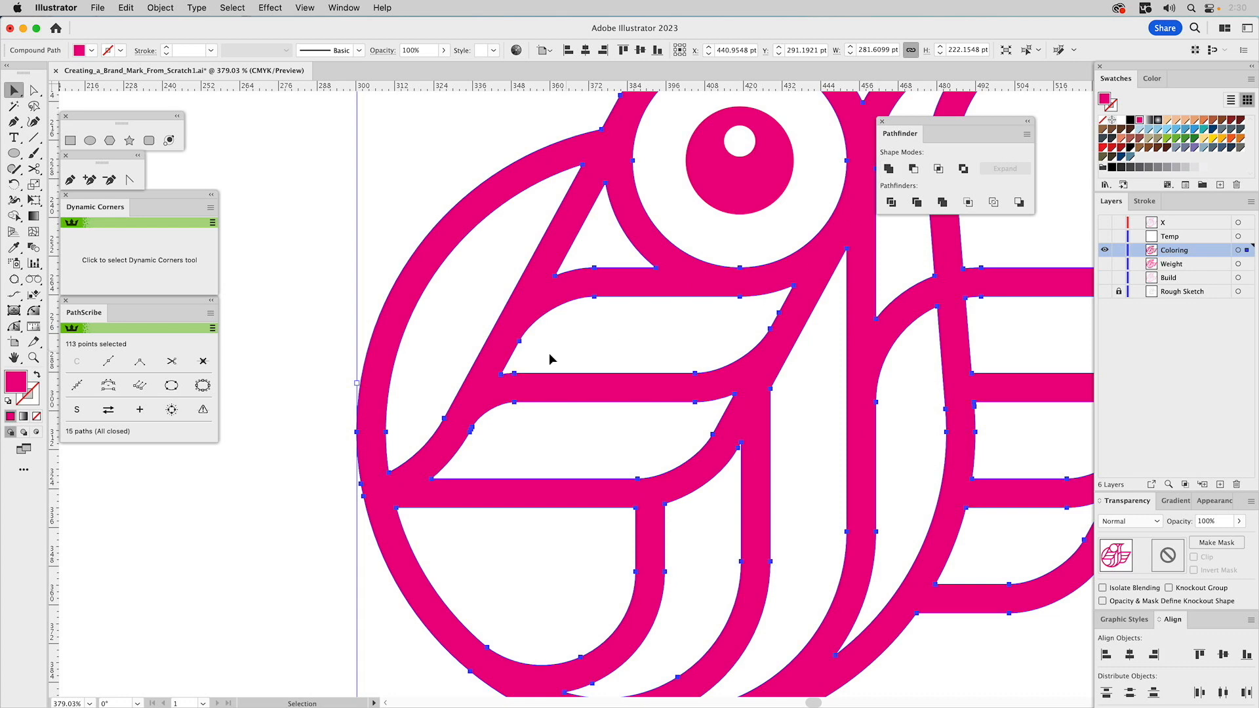
Remove the superfluous anchor points from the united mark with PathScribe.
click(33, 358)
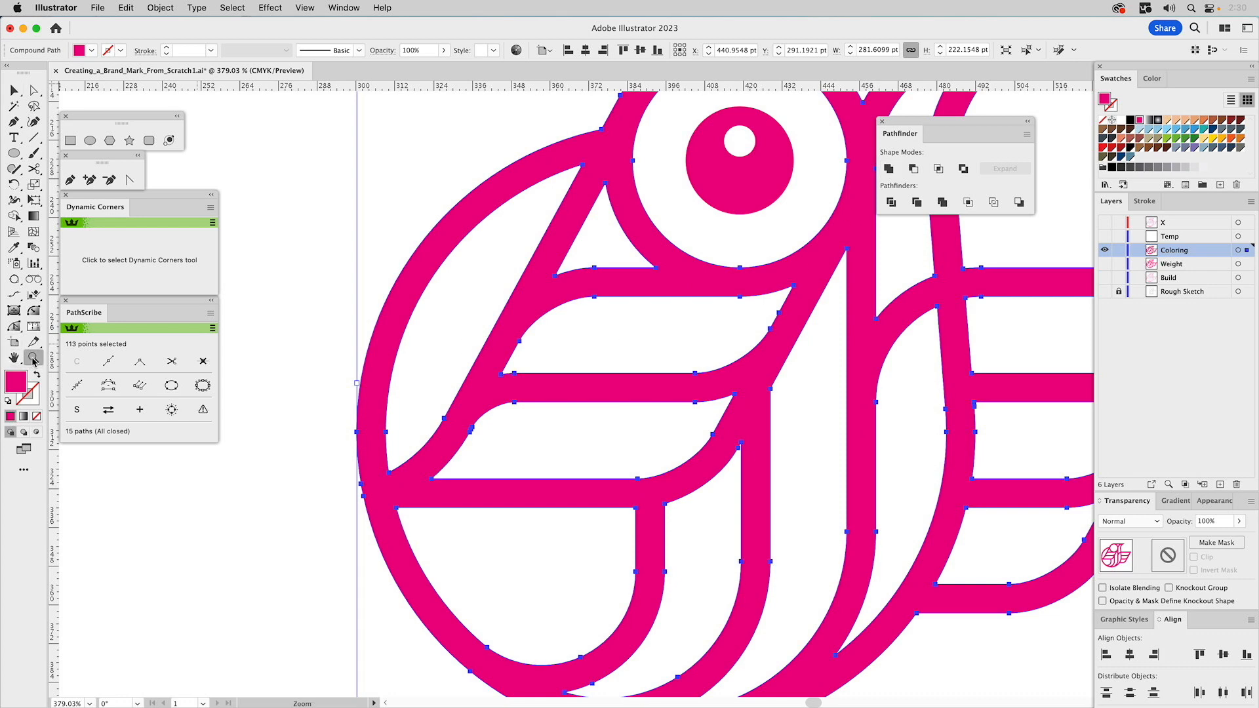
alt+click(599, 384)
alt+click(630, 391)
drag(692, 357, 579, 390)
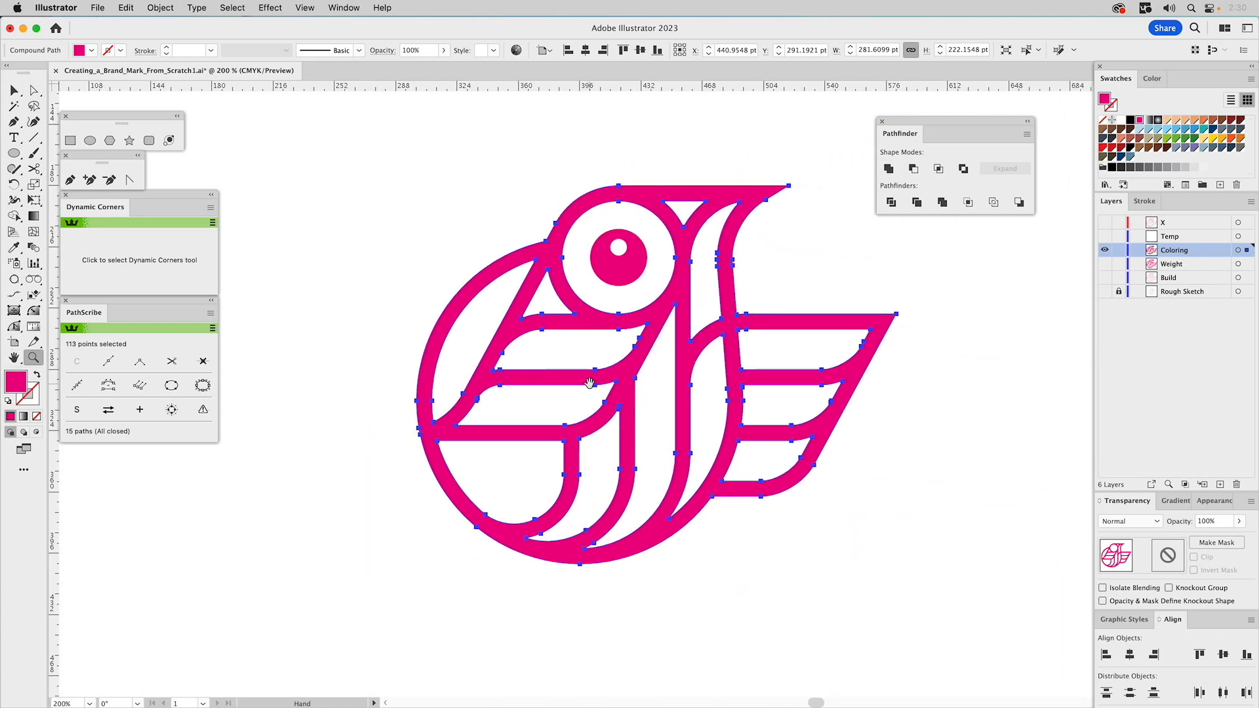
key(v)
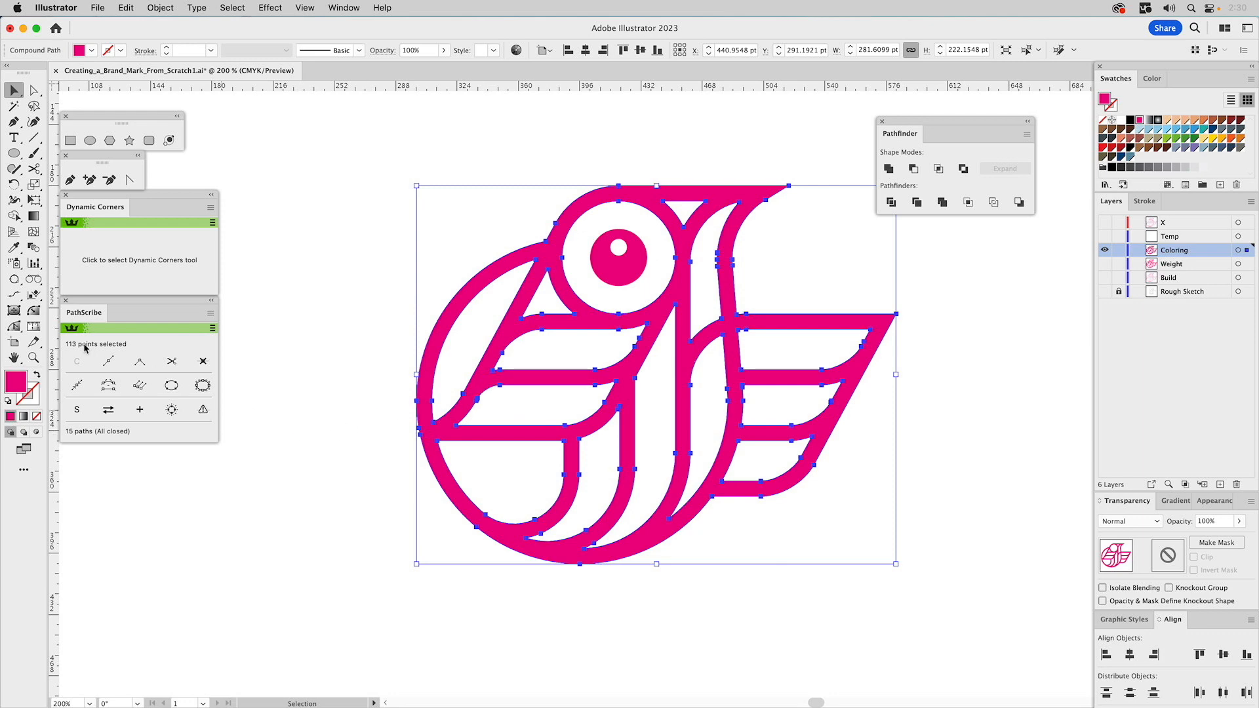
click(204, 411)
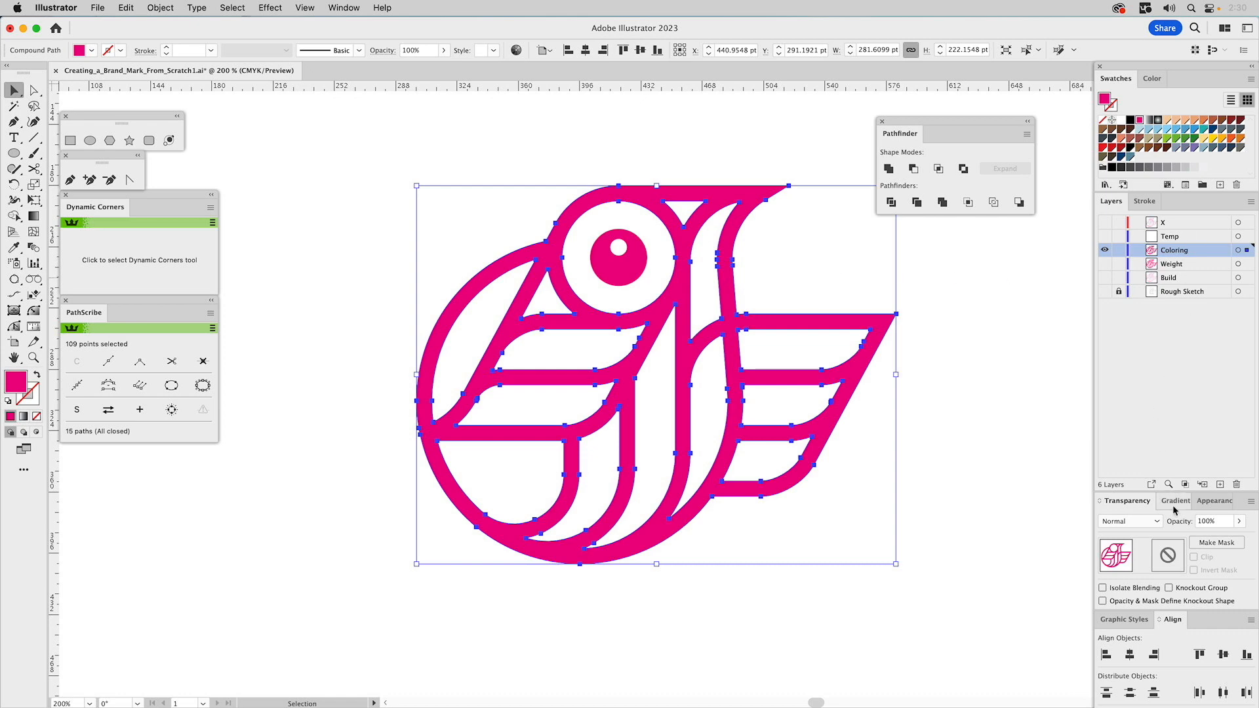
Apply the 0.5 pt pink outline graphic style to the united mark, release its compound path, and deselect the paths.
click(1128, 620)
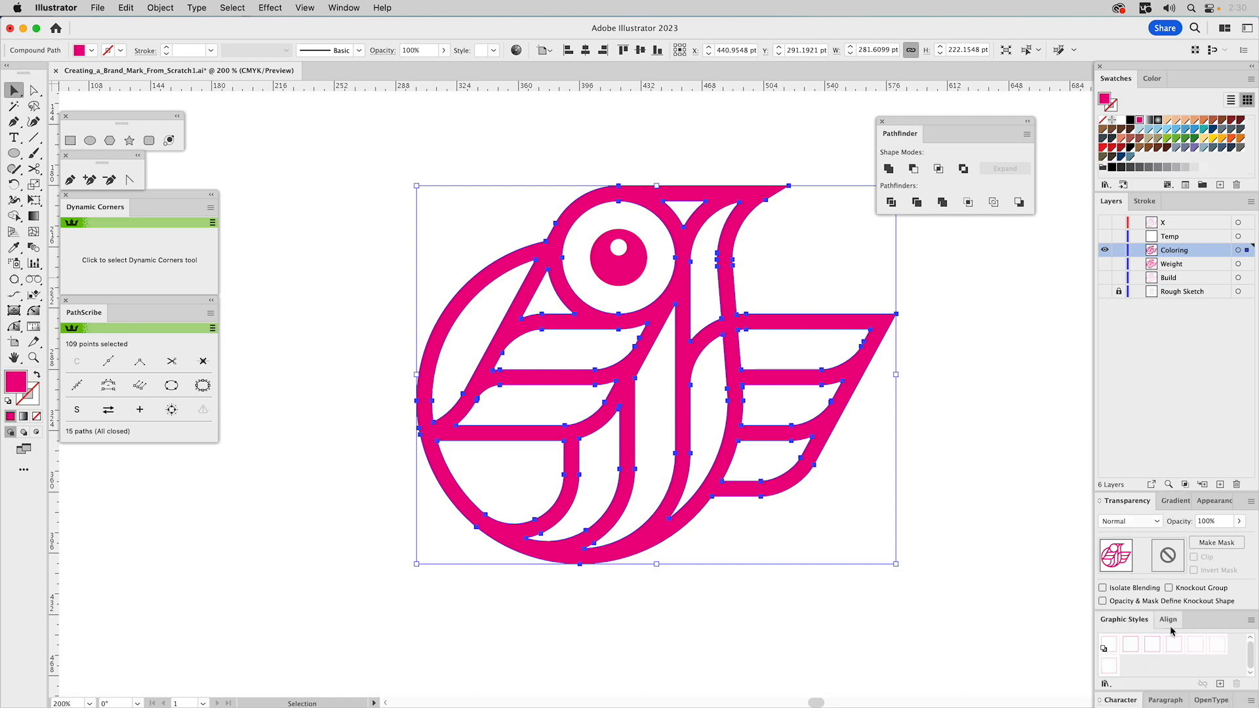
click(1174, 644)
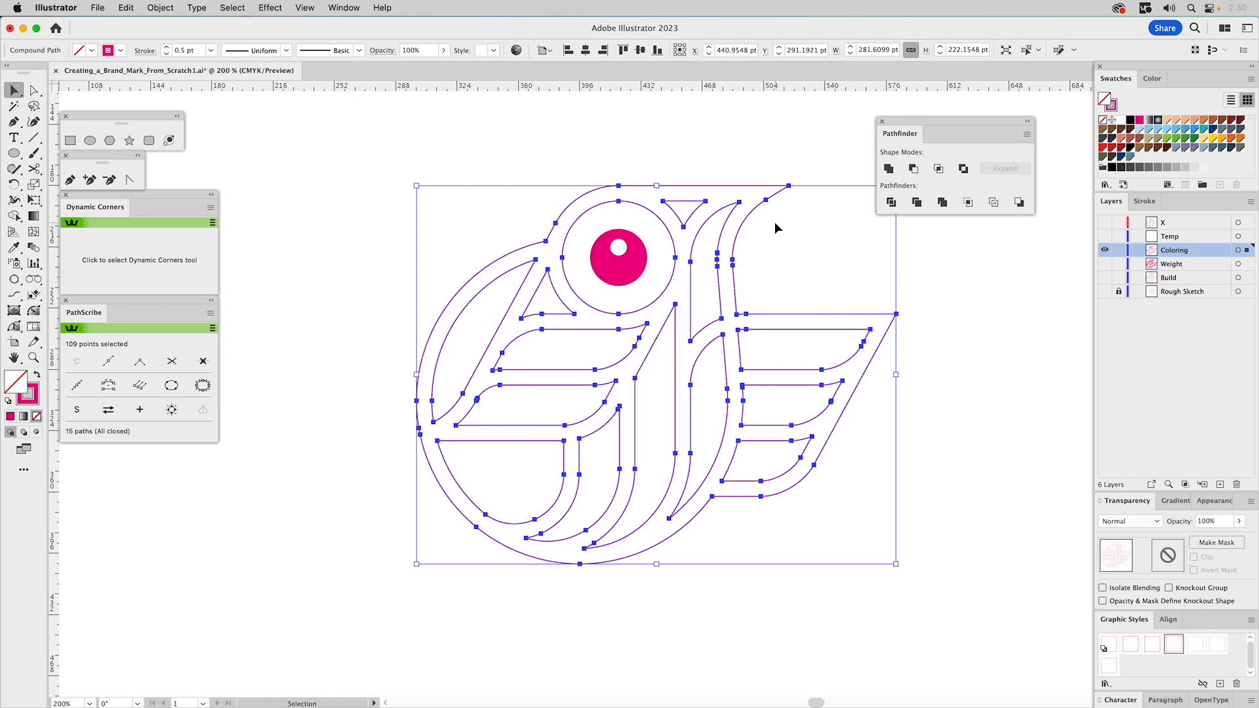
click(164, 7)
mouse_move(189, 548)
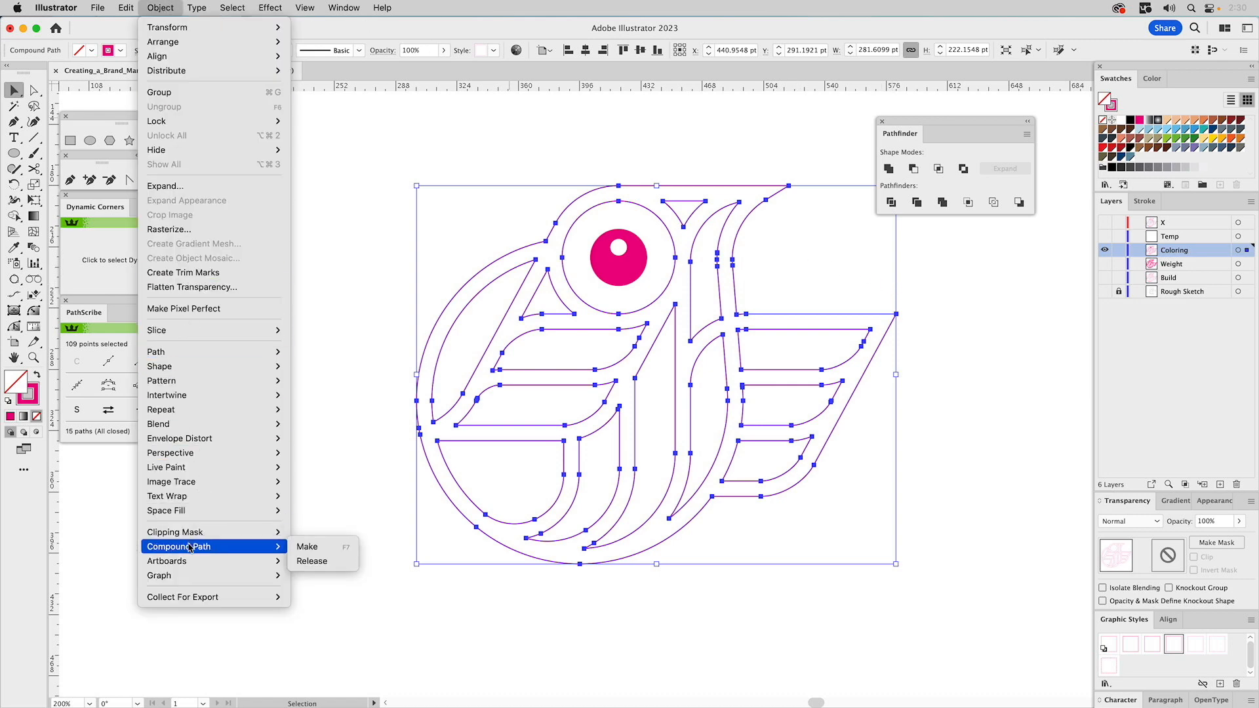
click(324, 562)
click(161, 7)
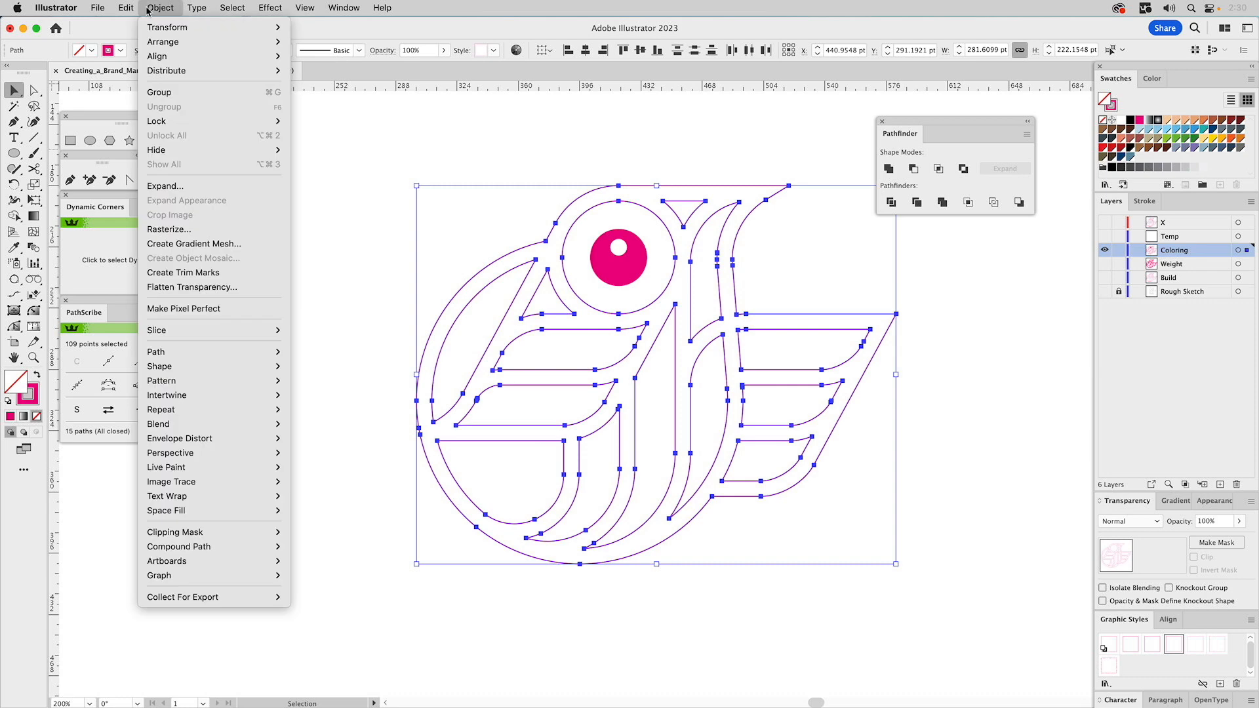
click(590, 131)
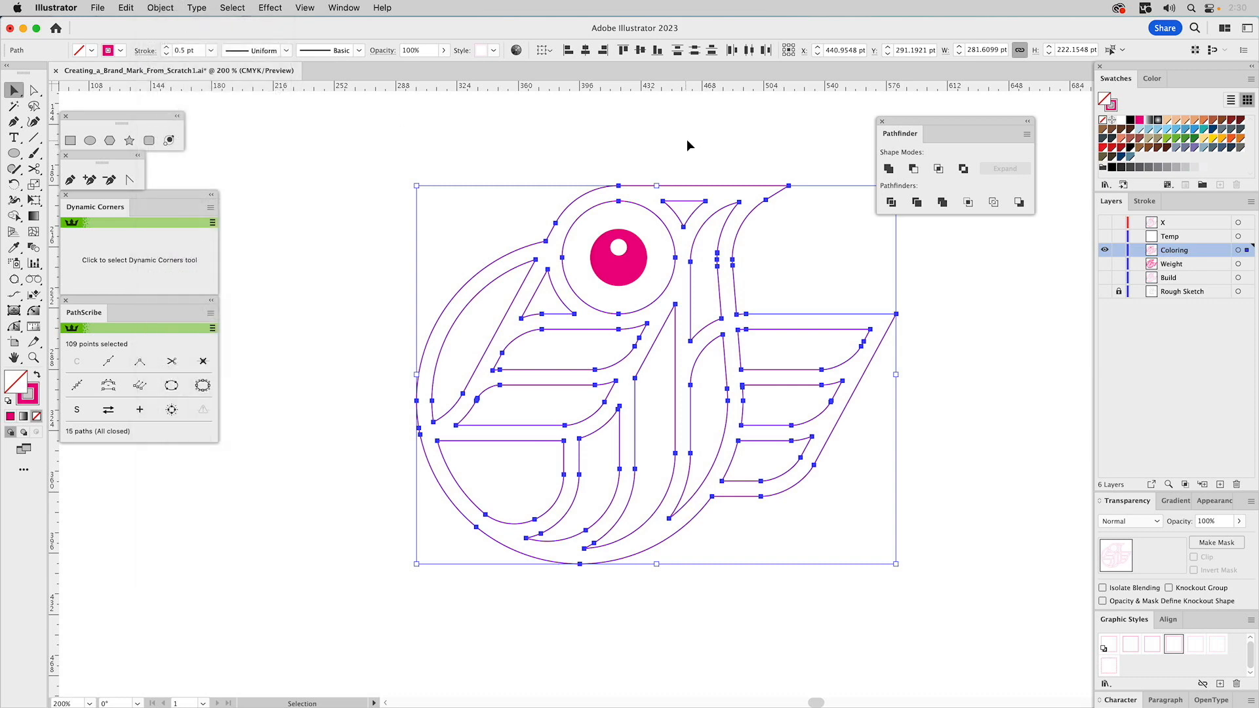
click(688, 139)
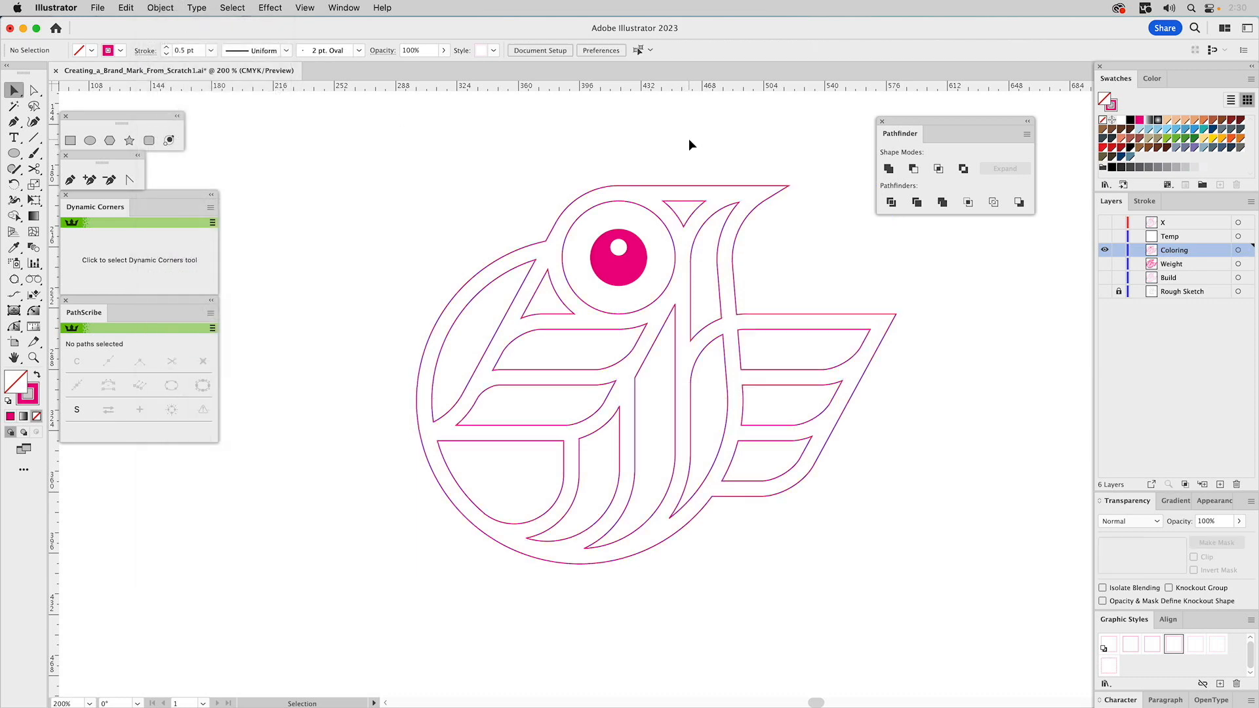
Cut the mark's outer outline with the Scissors on both sides of the pointed crest tip and delete the tip segment.
click(700, 204)
click(701, 206)
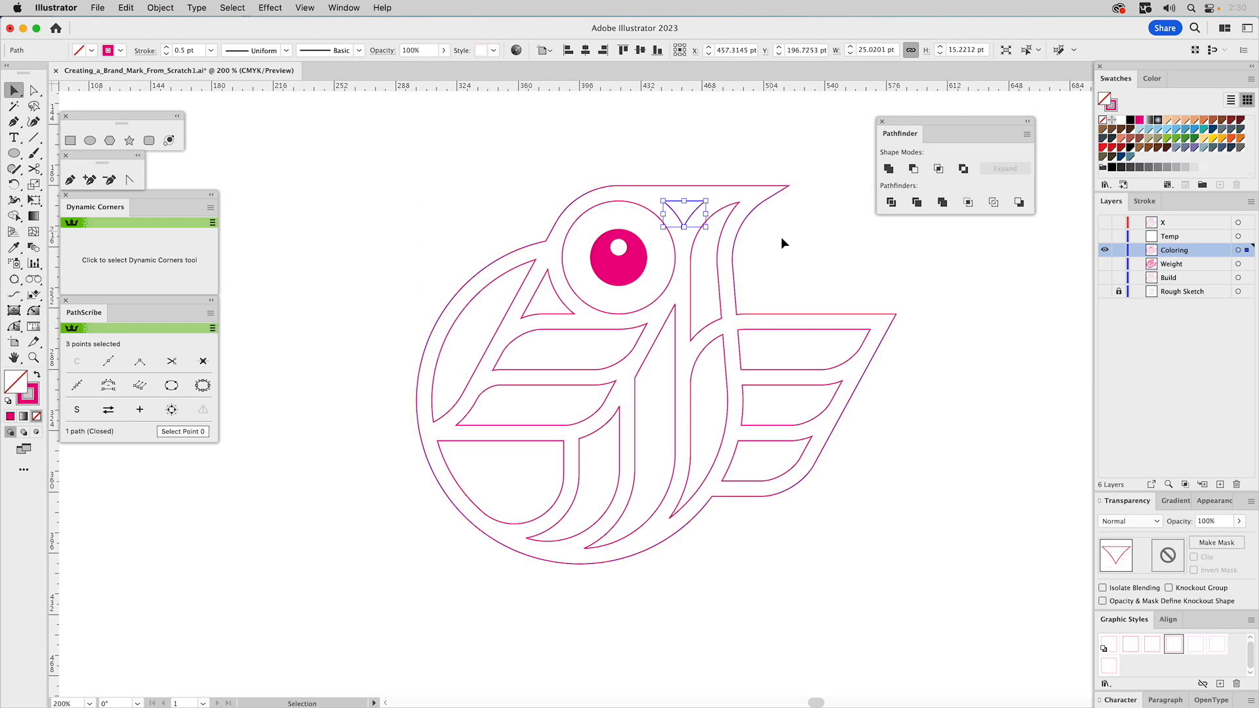
click(753, 212)
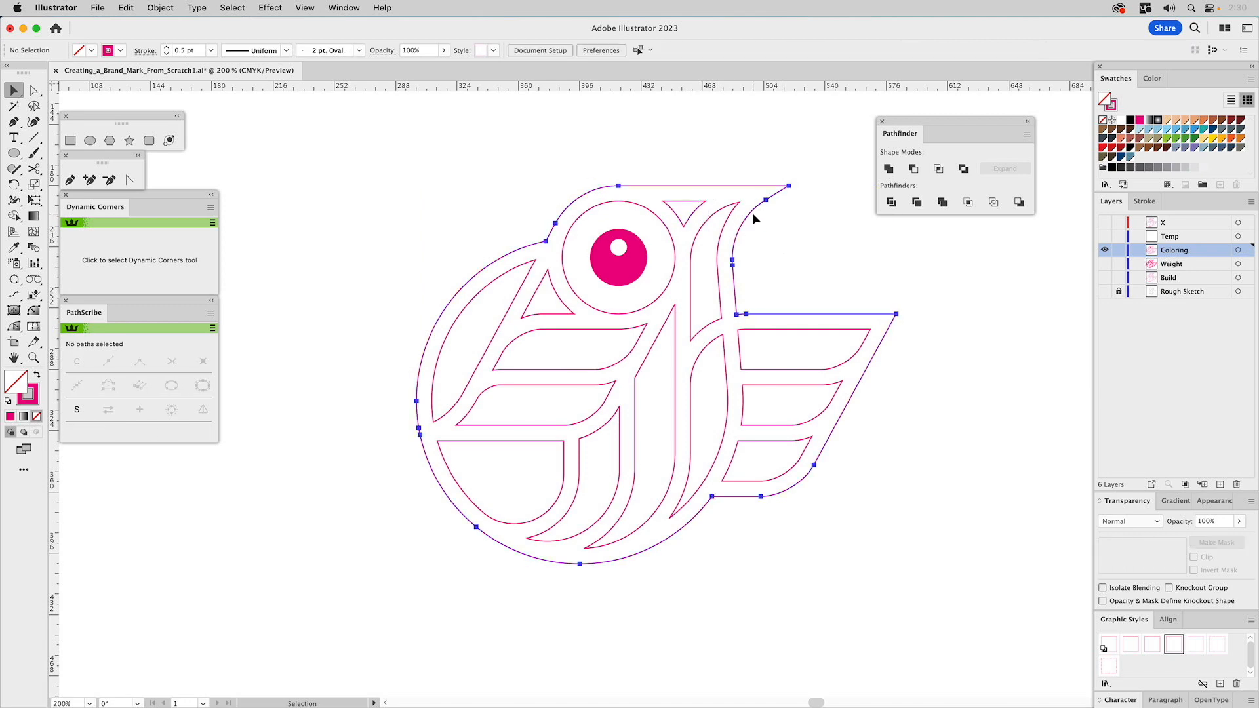
key(z)
drag(568, 140, 933, 402)
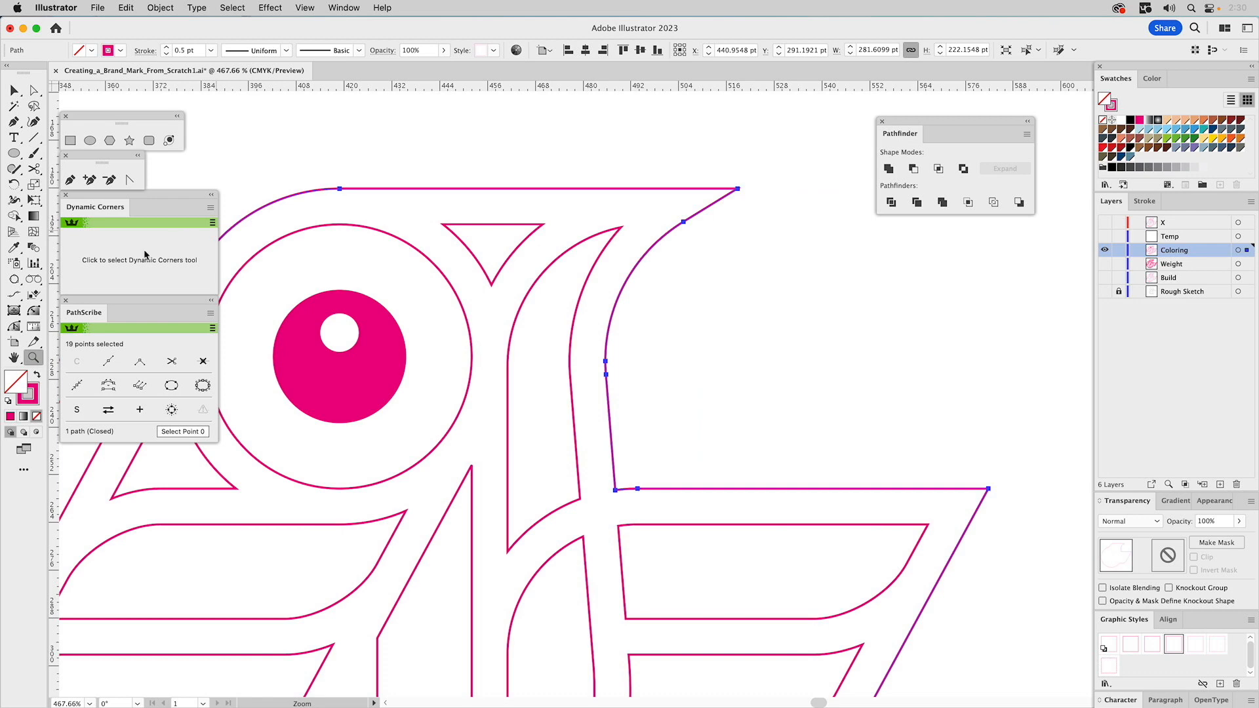
click(34, 169)
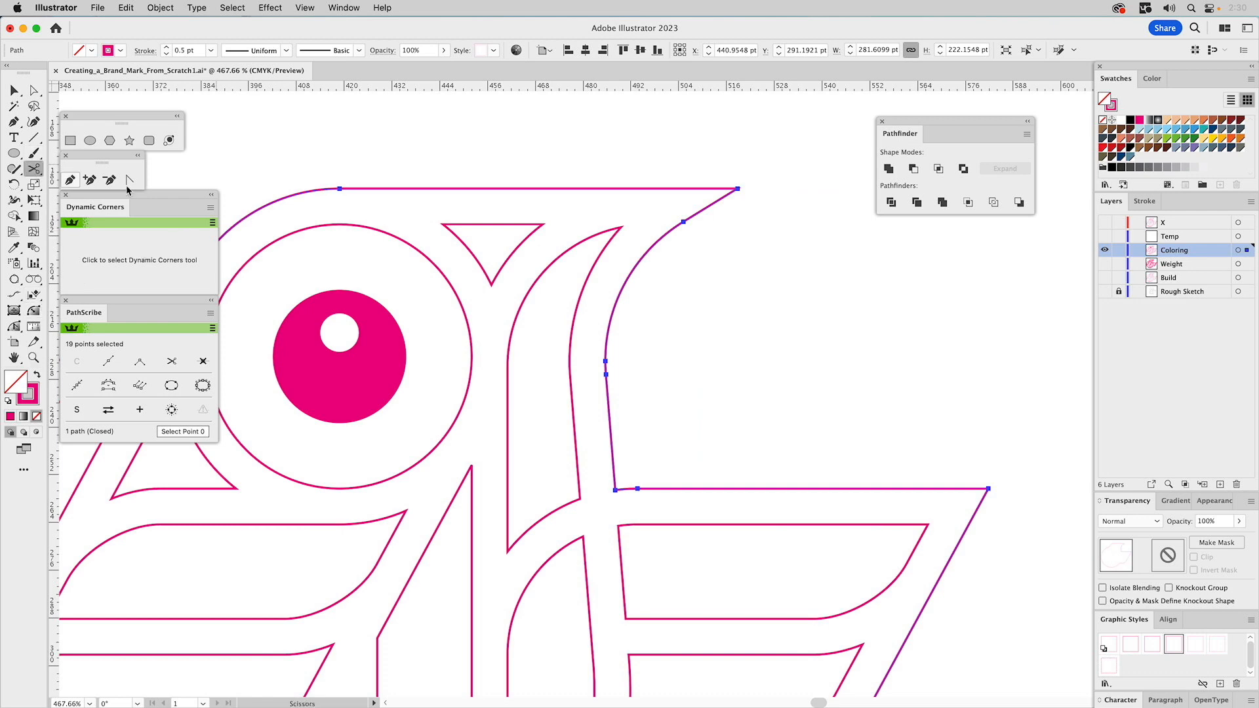
click(684, 222)
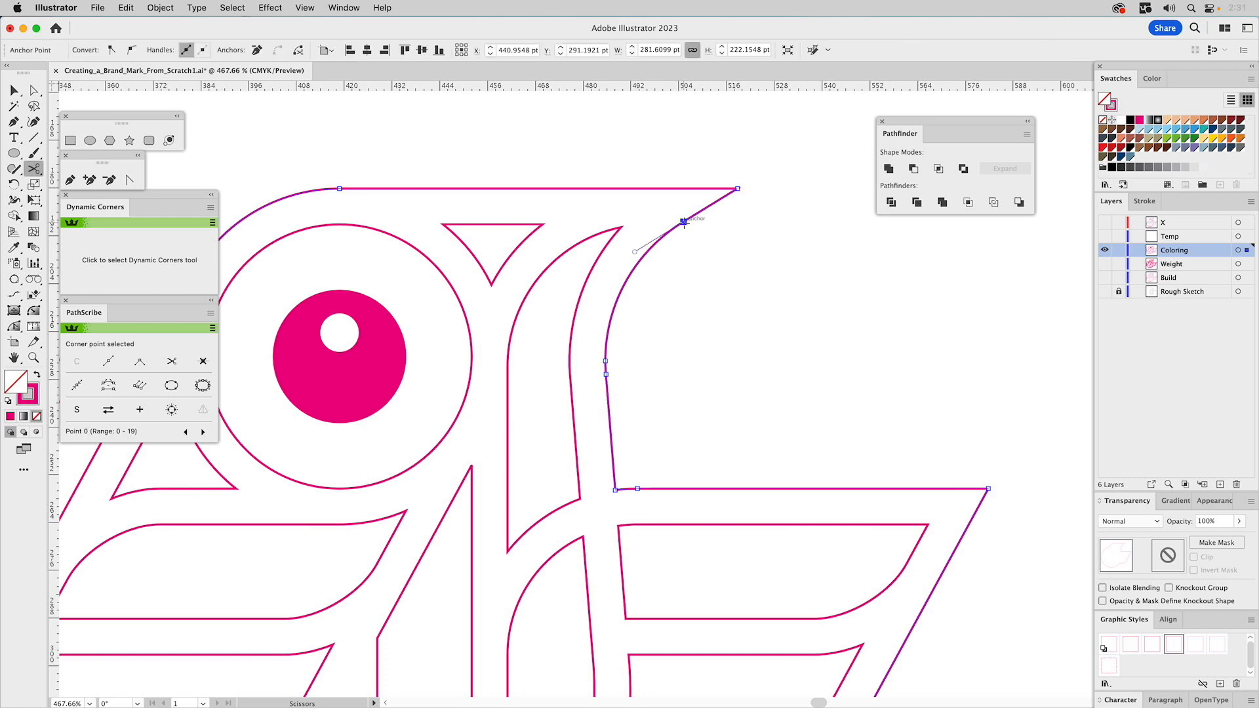
click(732, 189)
key(a)
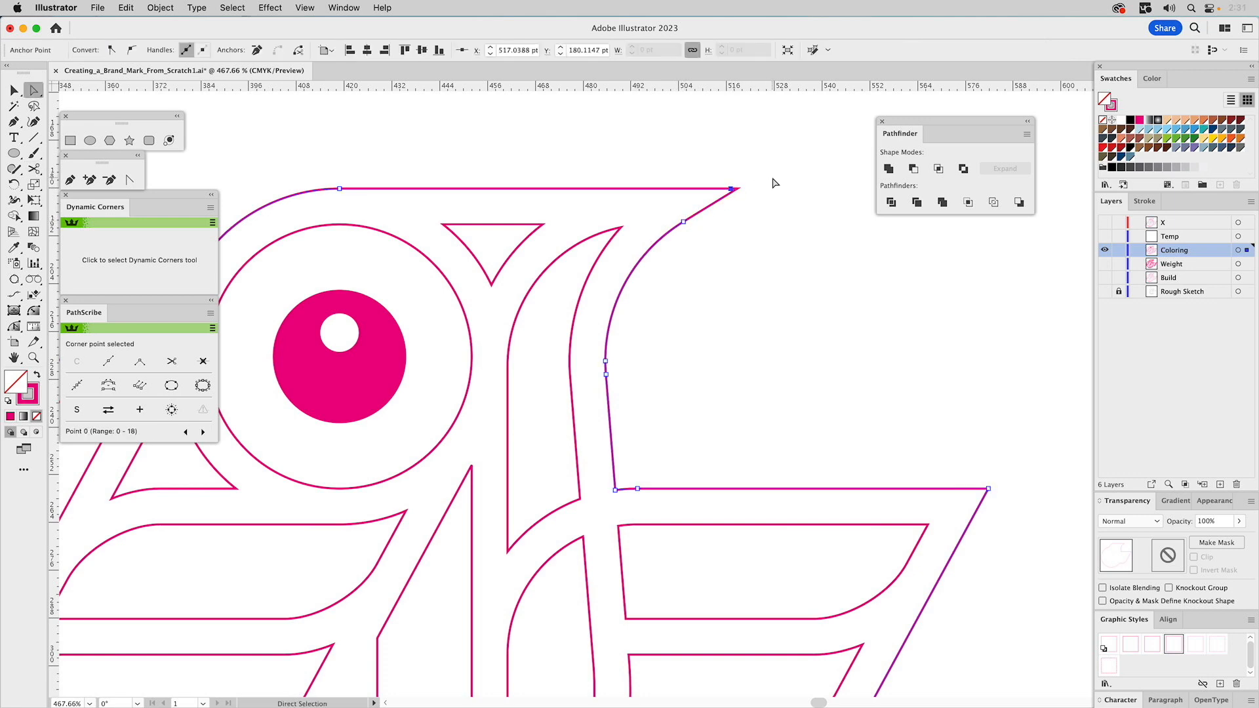
click(726, 197)
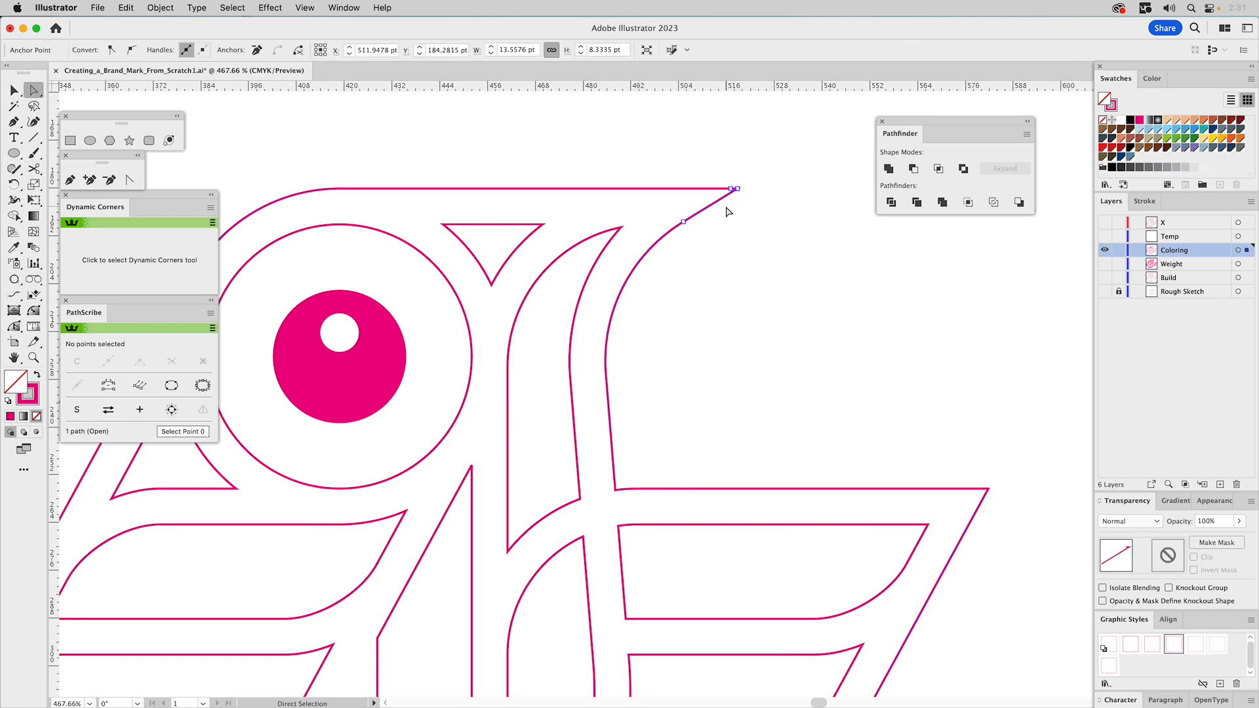
key(Delete)
Lengthen the crest's straight upper edge to the right and extend its curved edge with the Extend Path Tool to just below that line.
drag(732, 189, 816, 189)
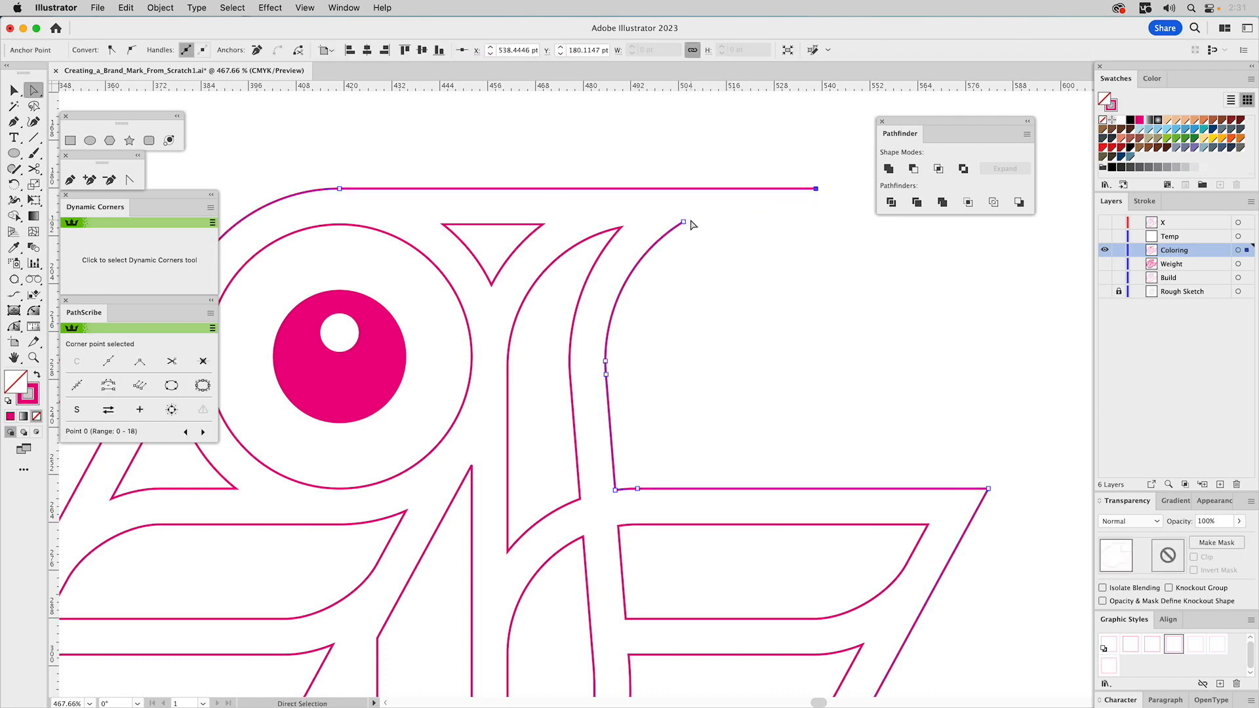
click(14, 326)
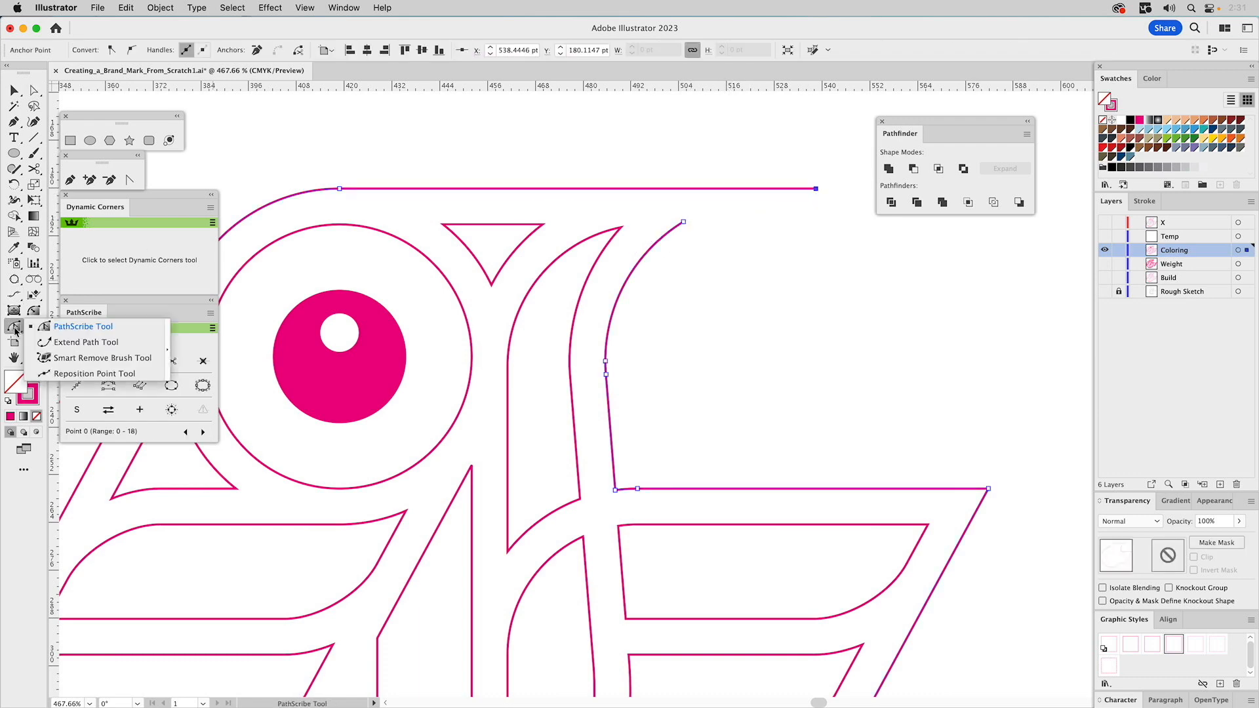
click(57, 341)
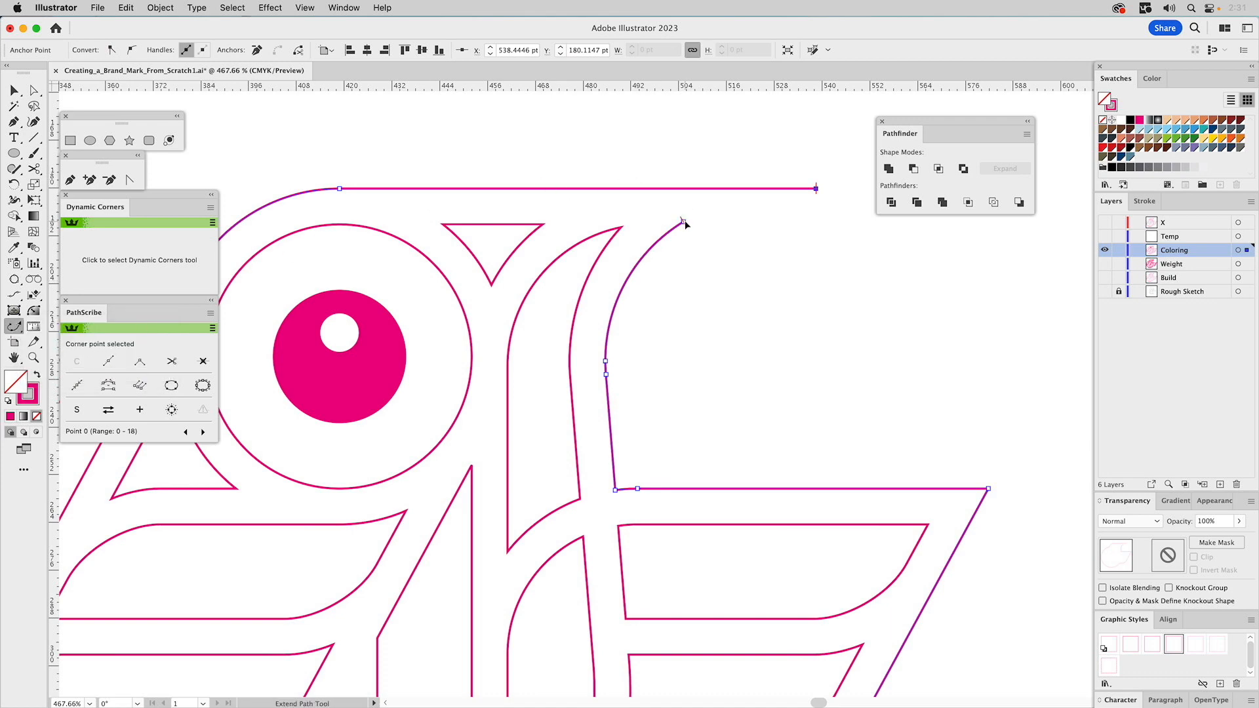
drag(686, 220, 770, 195)
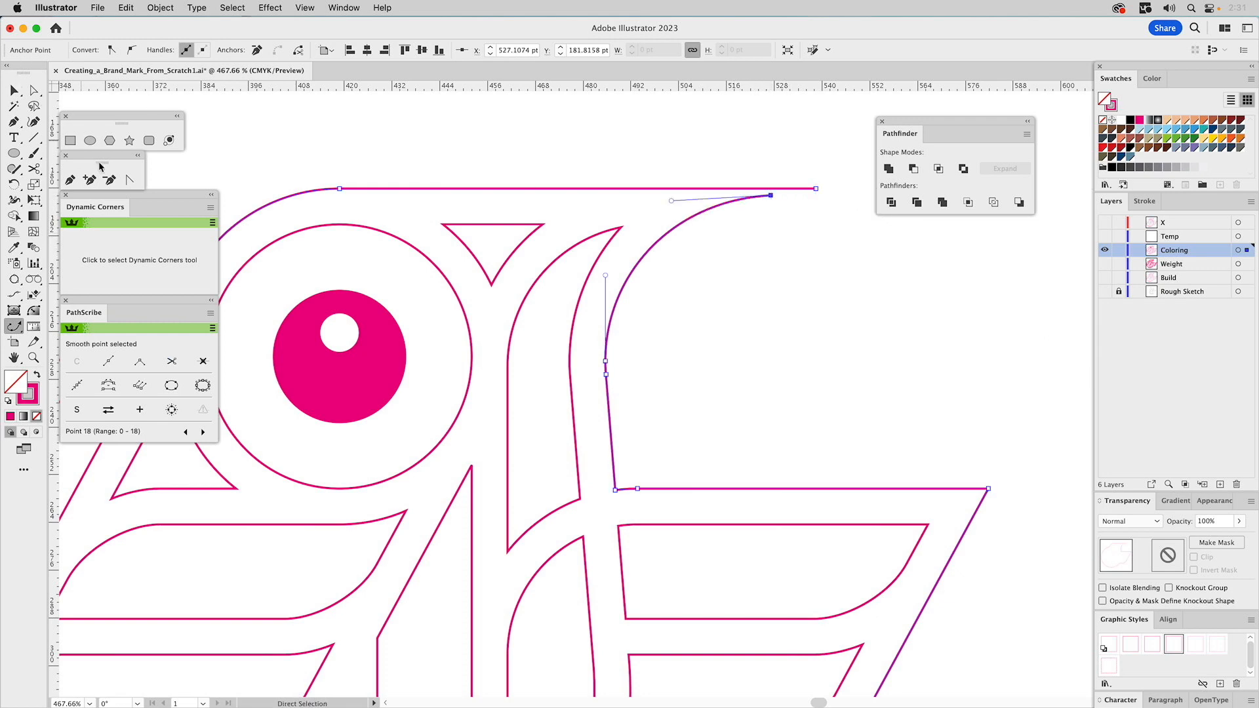
Join the crest's two open ends with the Pen tool to close the outer outline, and deselect it.
click(71, 179)
click(771, 195)
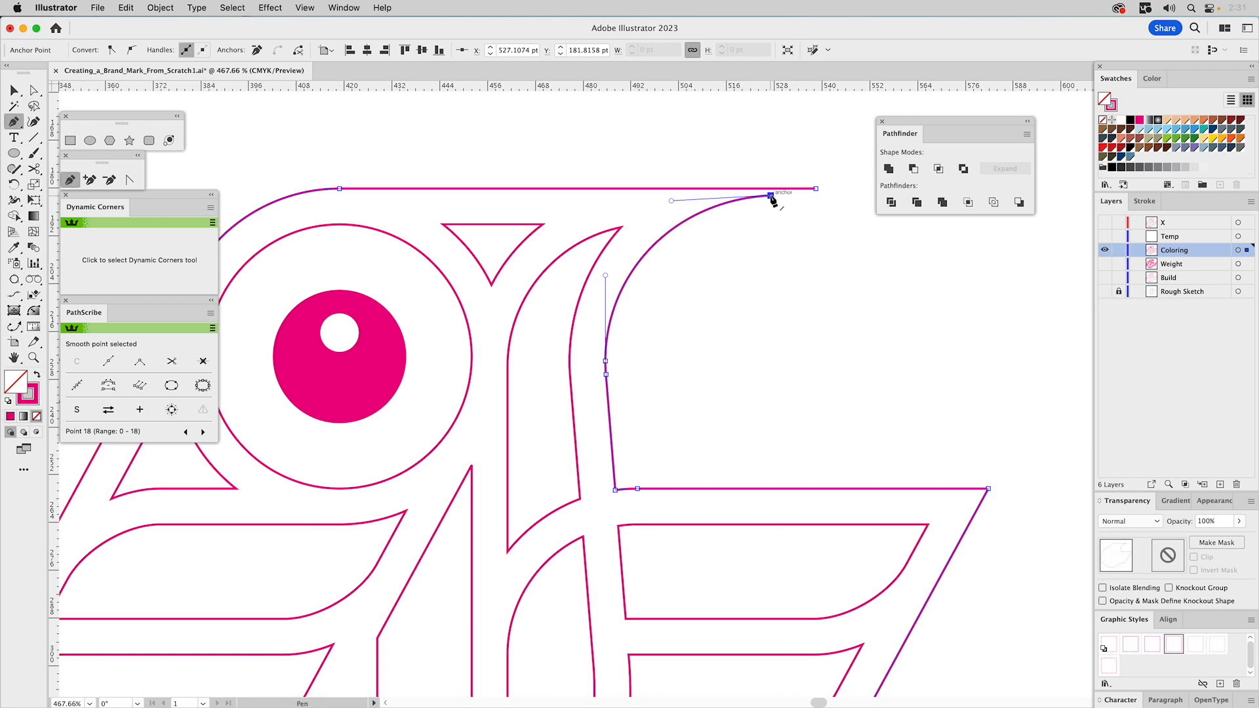
click(816, 189)
super+click(812, 258)
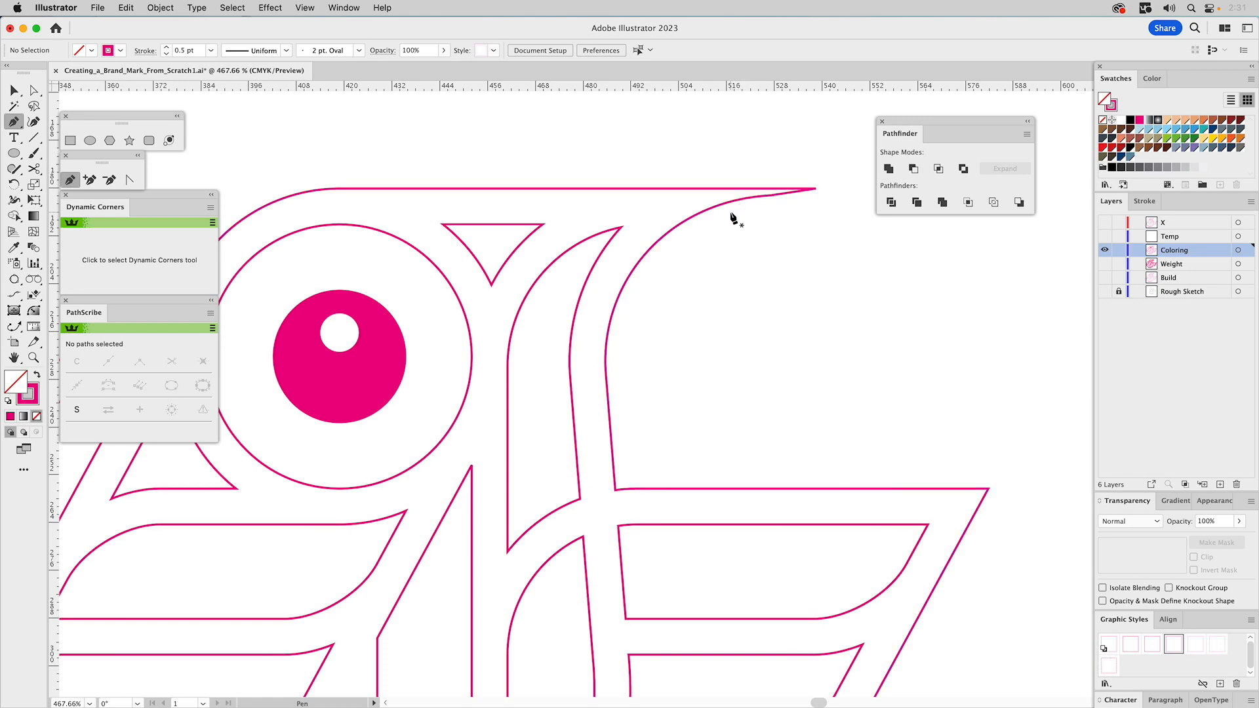
Draw a rectangle about 38 pt wide and 45 pt tall over the crest's tip and tilt it slightly counterclockwise.
click(71, 141)
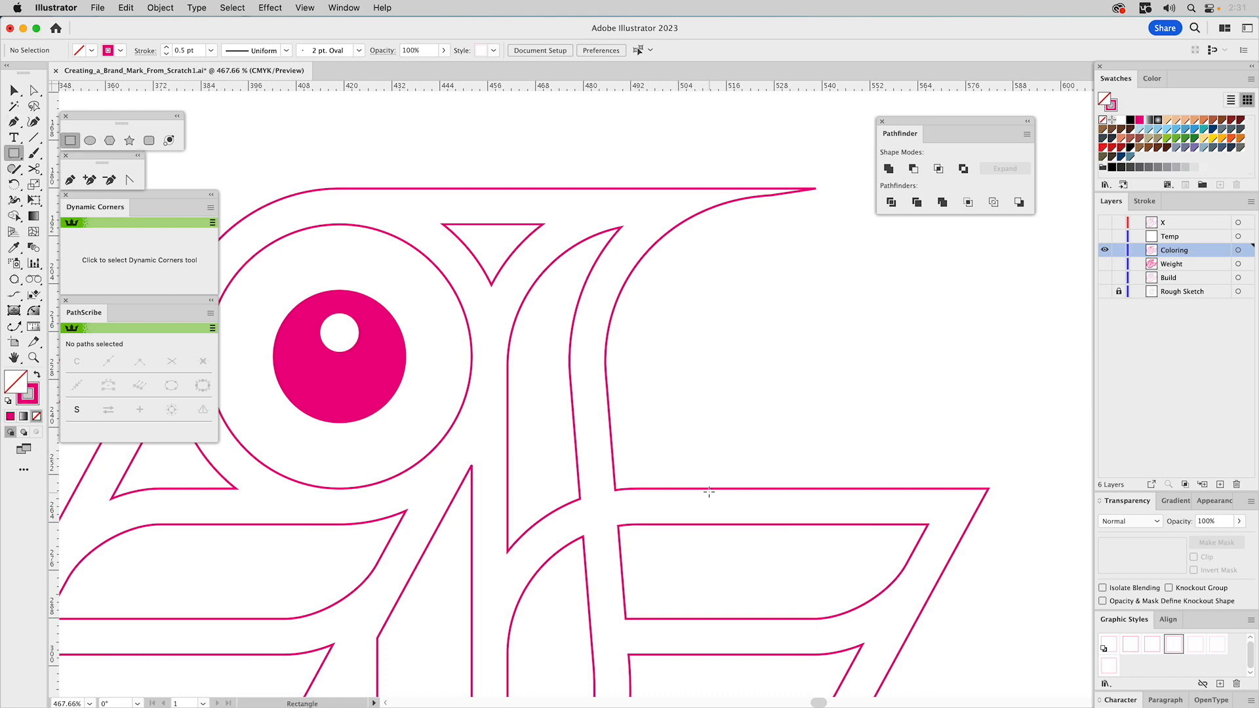
drag(711, 494, 862, 146)
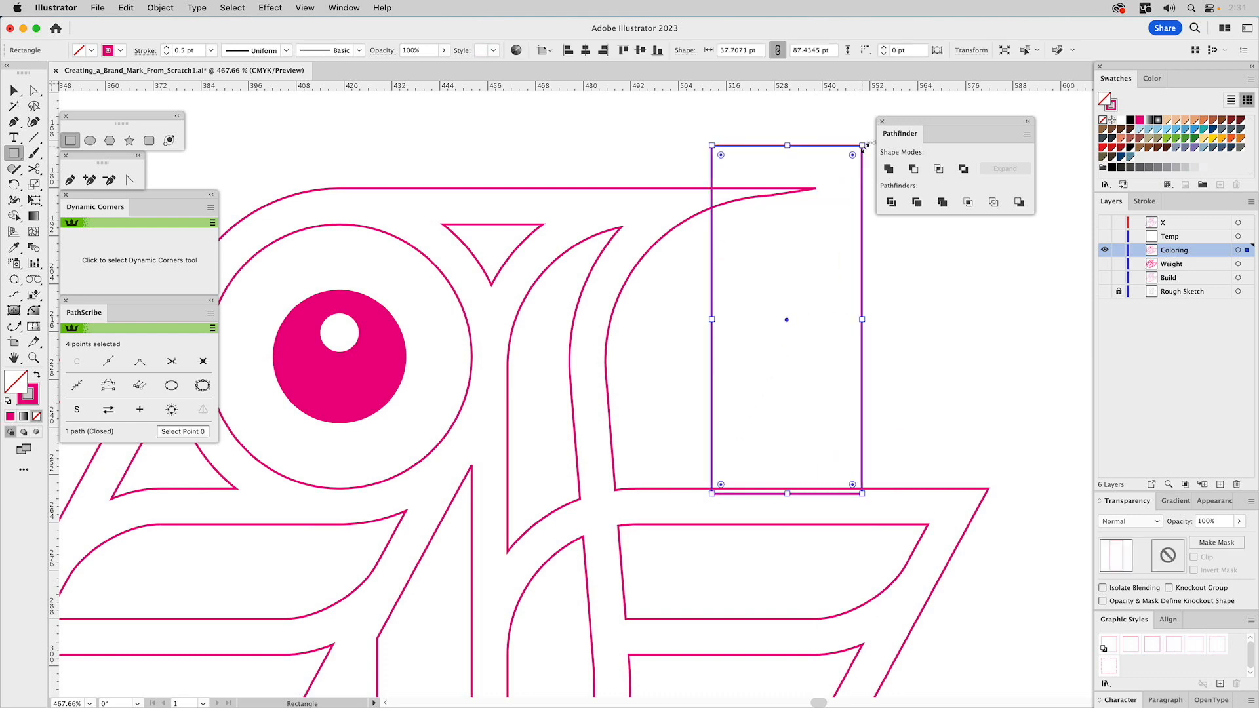
drag(790, 497, 800, 324)
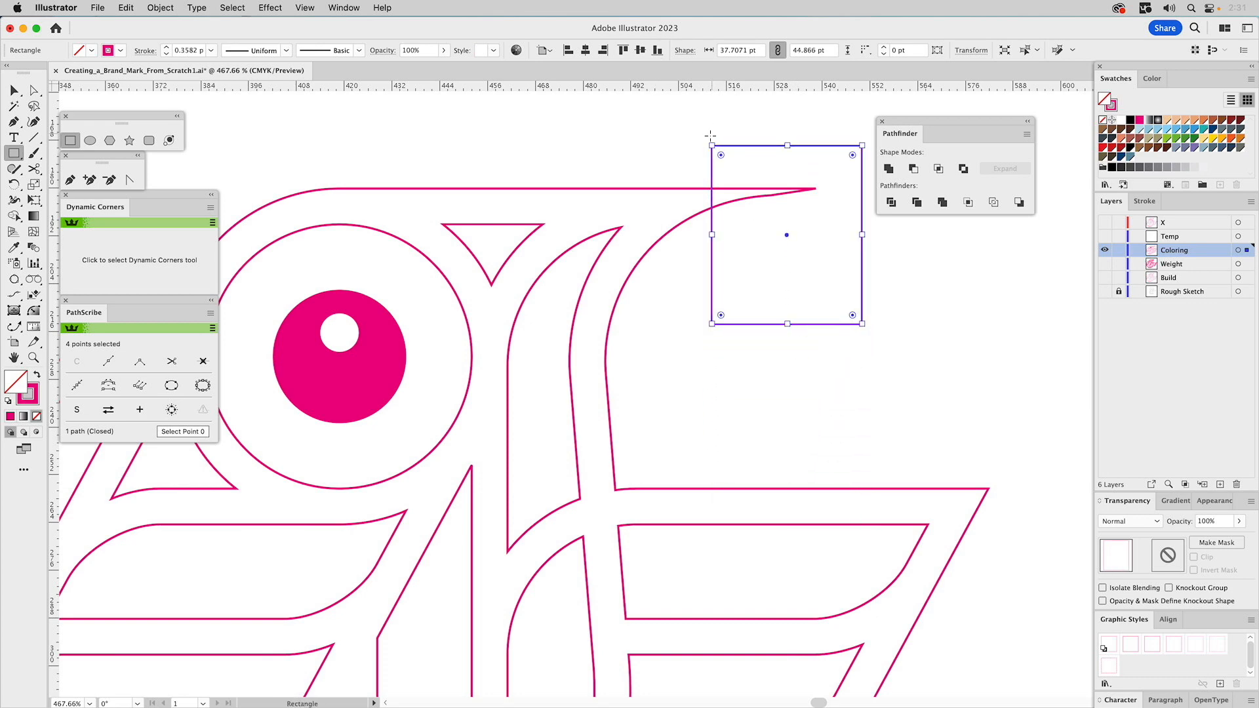
drag(709, 140, 745, 151)
Try trimming the crest's tip by subtracting the tilted rectangle from the outer outline with Minus Front.
key(v)
shift+click(757, 191)
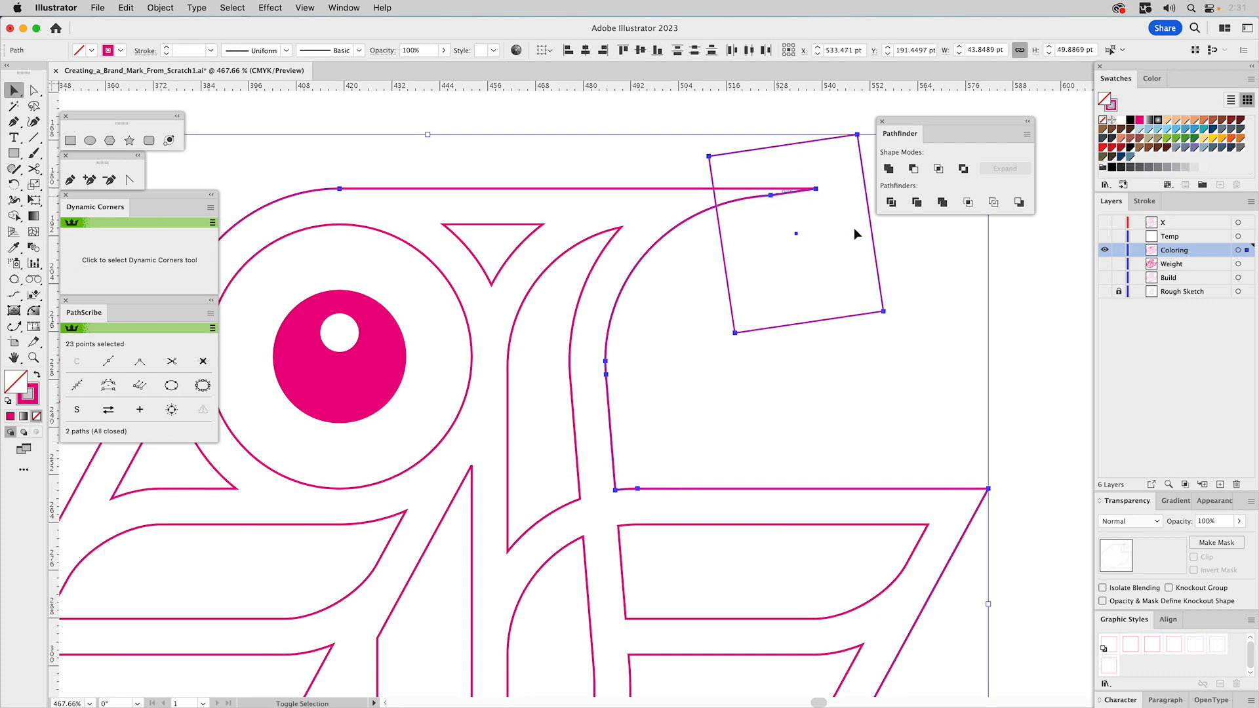
click(913, 168)
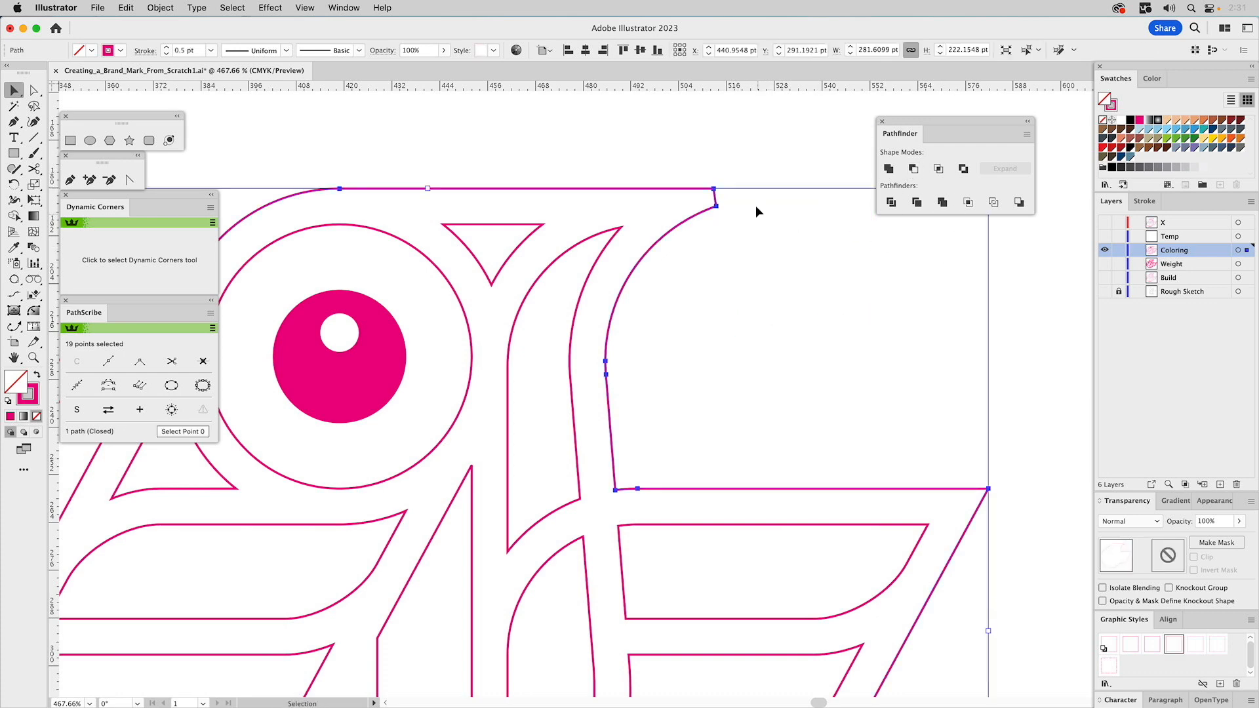
Try rounding both corners of the crest's cut end, and deselect the outline.
key(a)
click(716, 206)
shift+click(713, 189)
drag(706, 200, 631, 215)
click(718, 142)
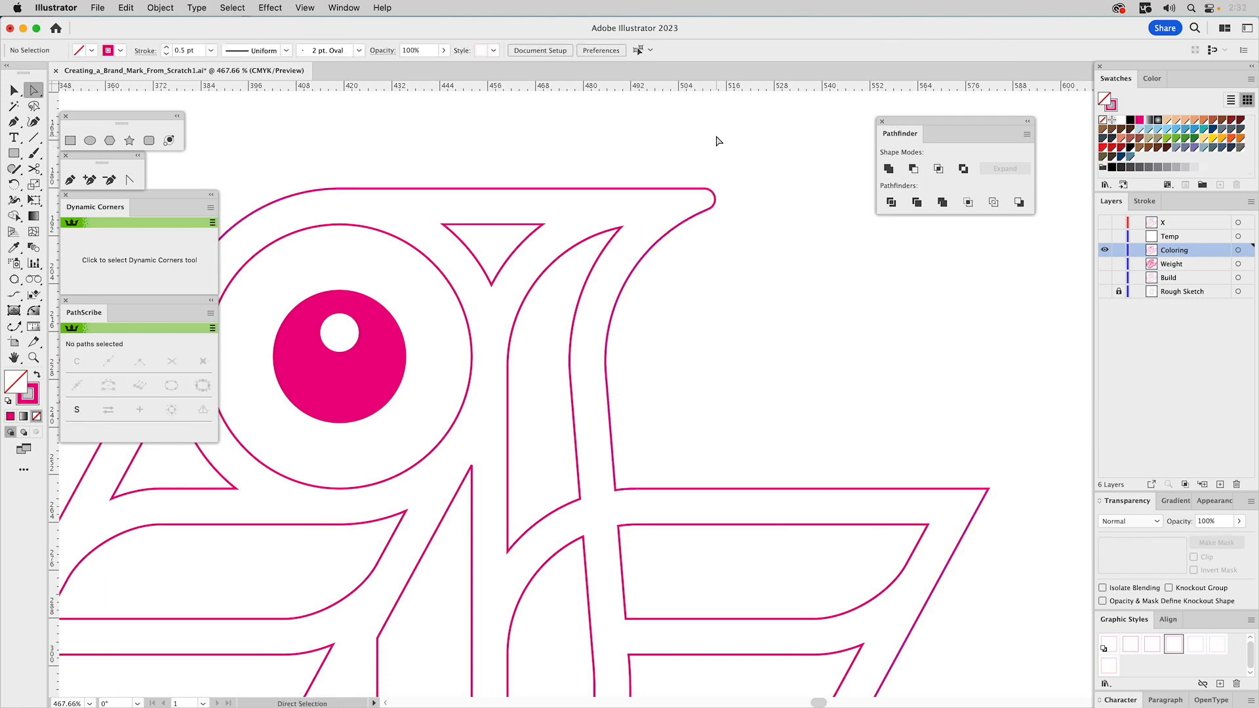
Undo the corner rounding and the rectangle subtraction at the crest's tip.
key(v)
key(ctrl+z)
key(ctrl+z)
key(ctrl+z)
key(a)
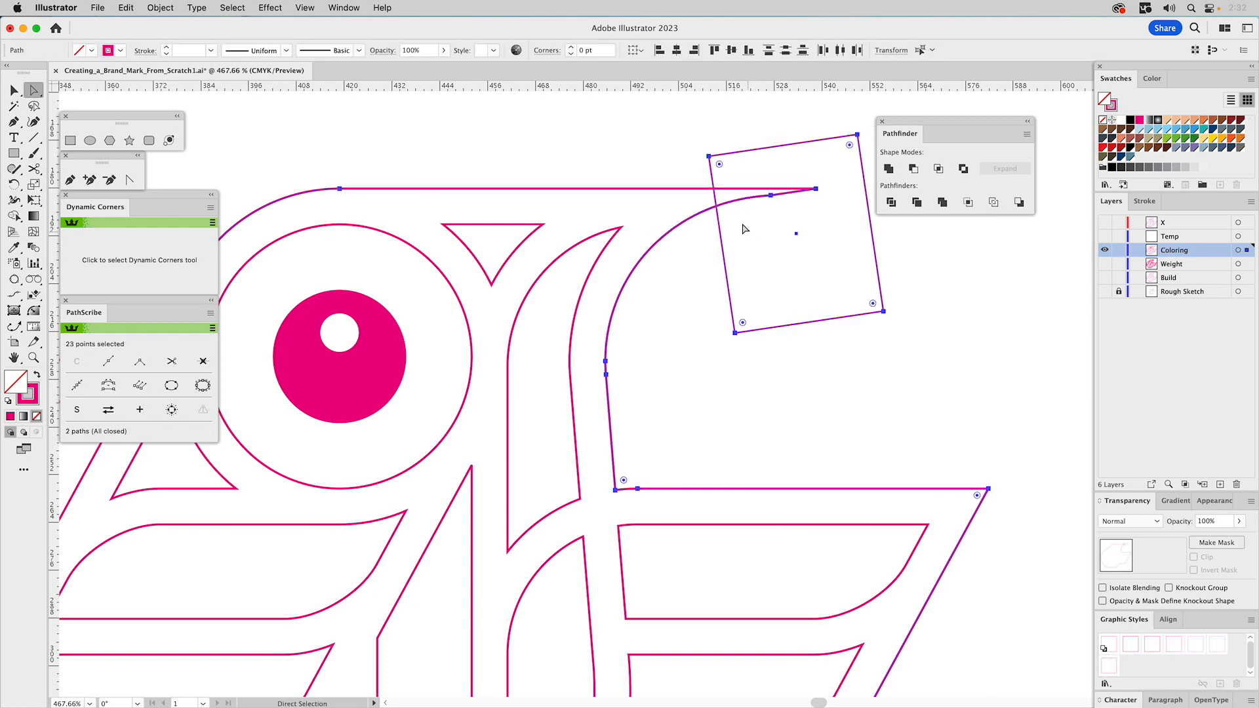
key(v)
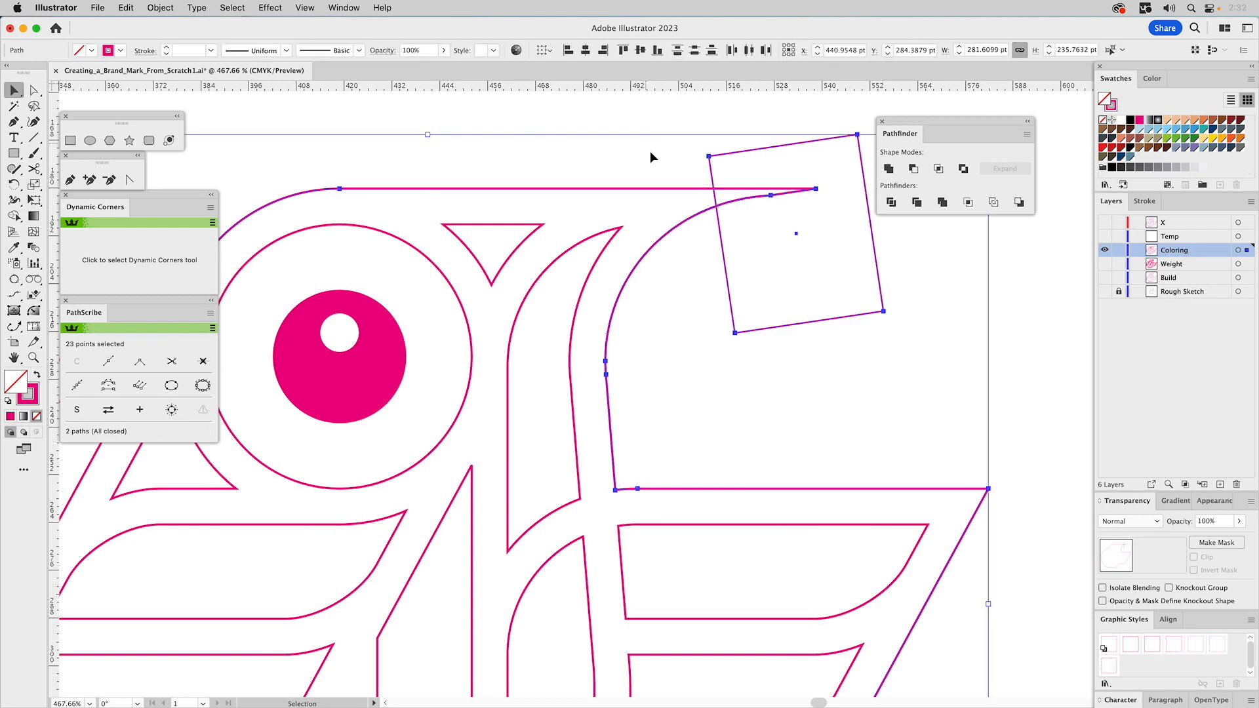
Try trimming the crest shorter by moving the rectangle slightly left, subtracting it with Minus Front, and rounding the cut corners to 4.063 pt.
click(717, 177)
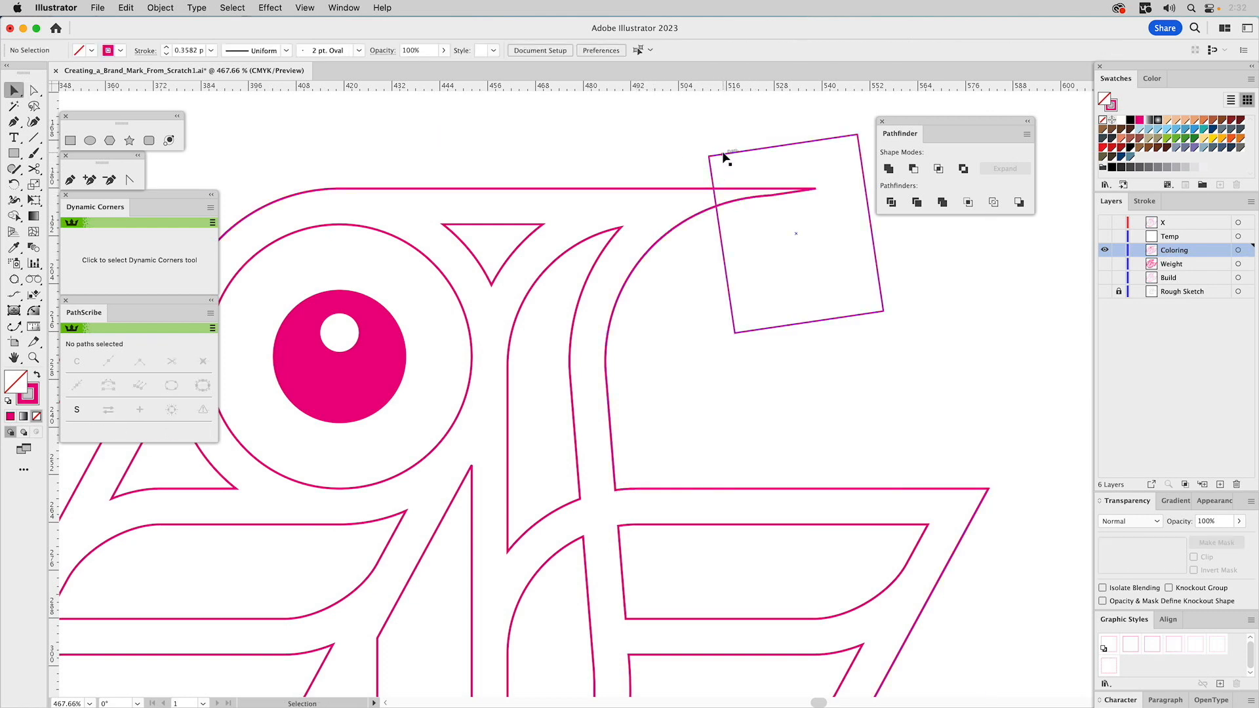
drag(725, 157, 706, 160)
shift+click(675, 188)
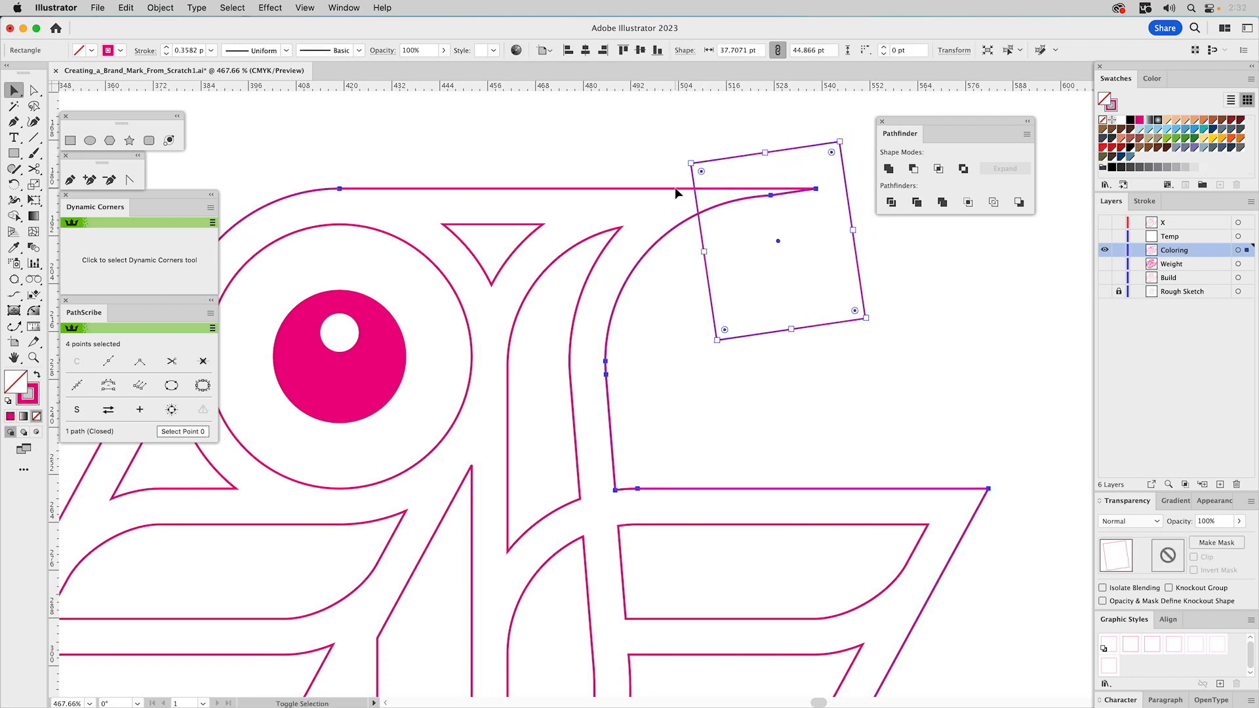
click(913, 169)
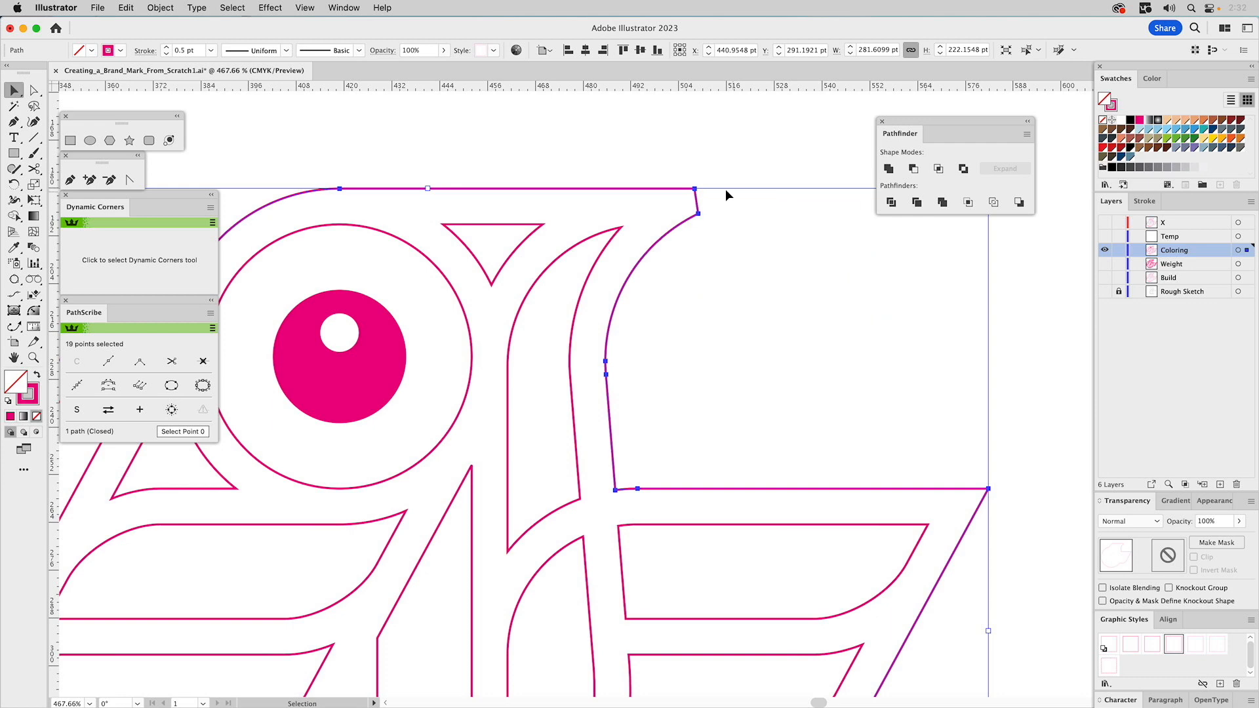
key(a)
drag(720, 176, 566, 210)
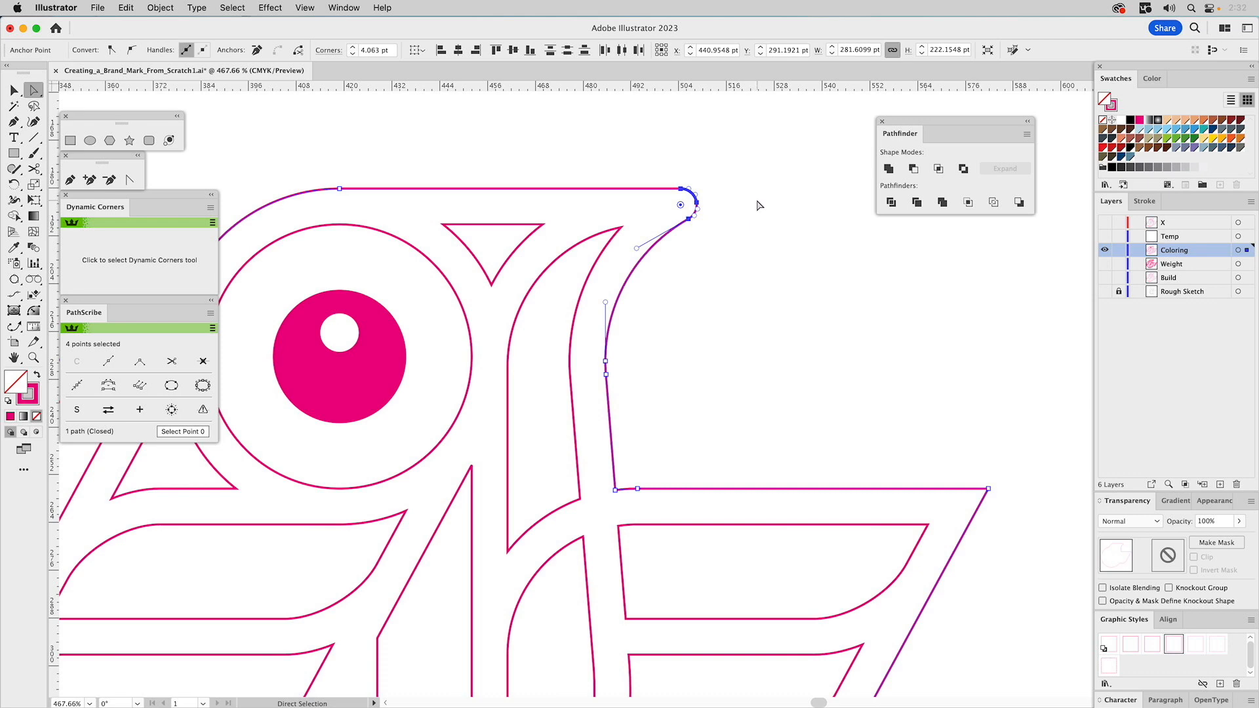
Undo the second corner rounding and rectangle subtraction, and deselect the shapes.
key(super+z)
key(super+z)
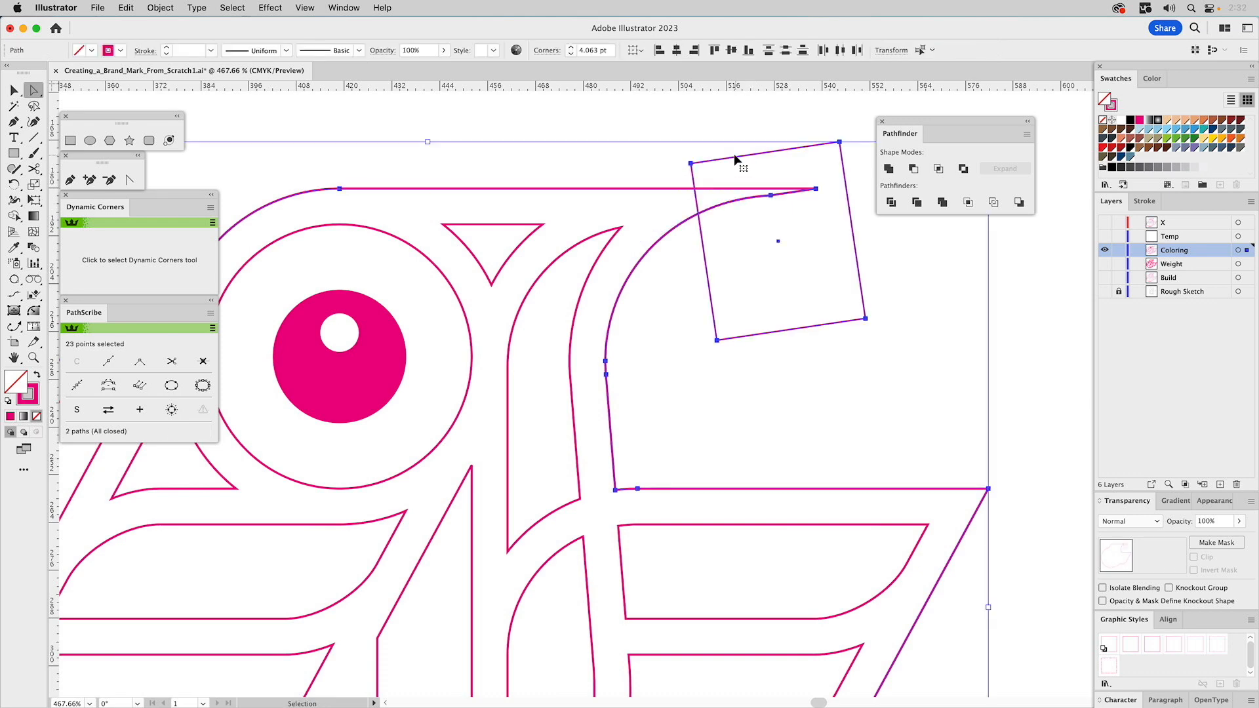
key(v)
click(727, 143)
Move the tilted rectangle slightly further left and subtract it from the outer outline with Minus Front to shorten the crest.
drag(720, 159, 703, 163)
shift+click(734, 190)
click(913, 169)
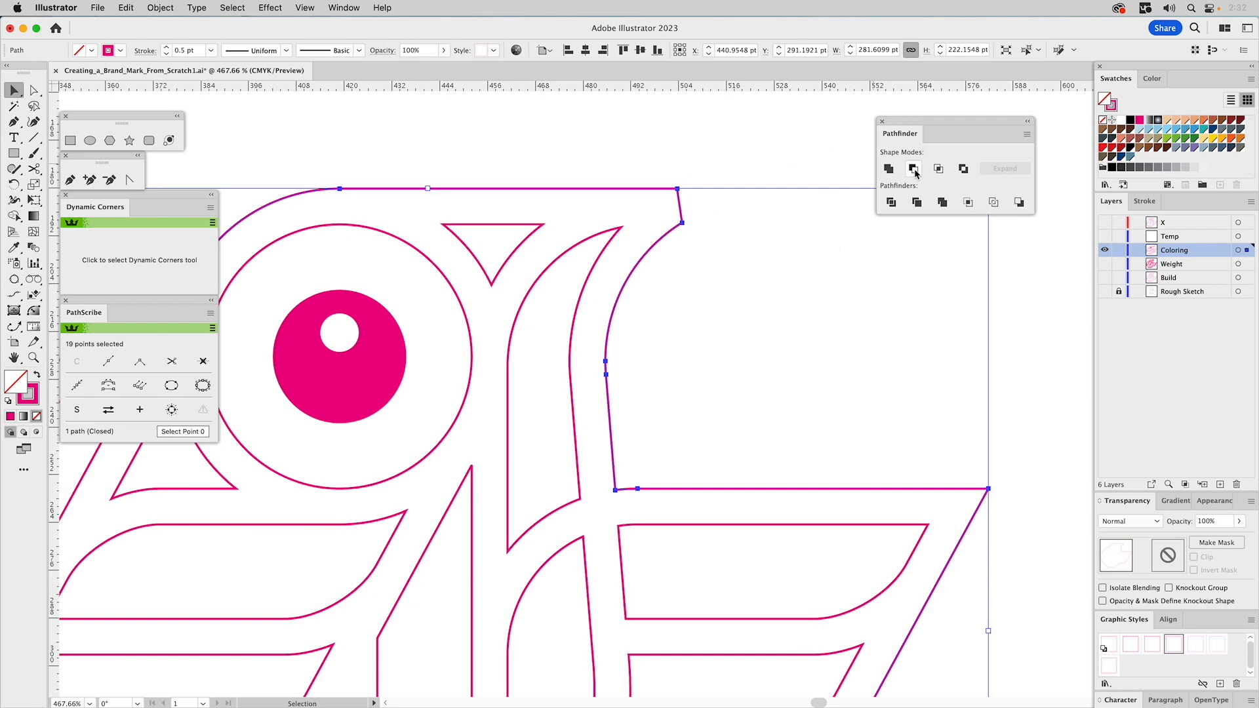
Round both corners of the crest's shortened end to a radius of about 5.81 pt.
key(a)
drag(703, 177, 666, 239)
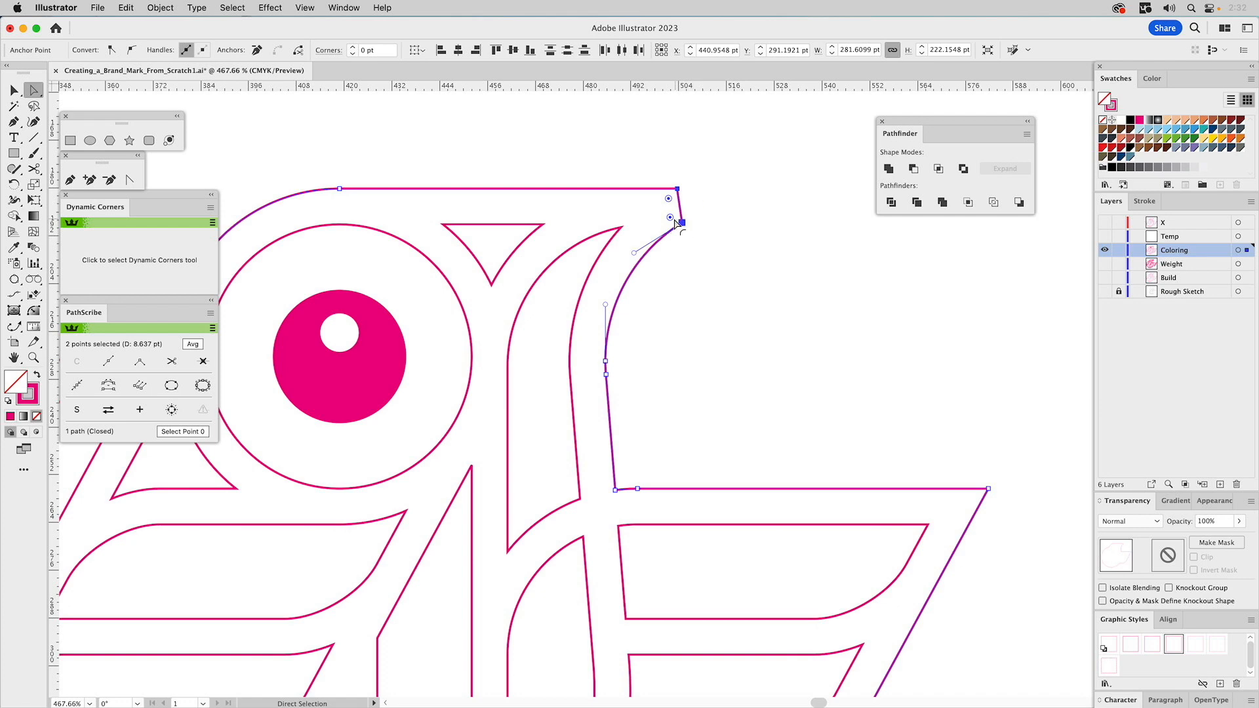
drag(671, 217, 589, 221)
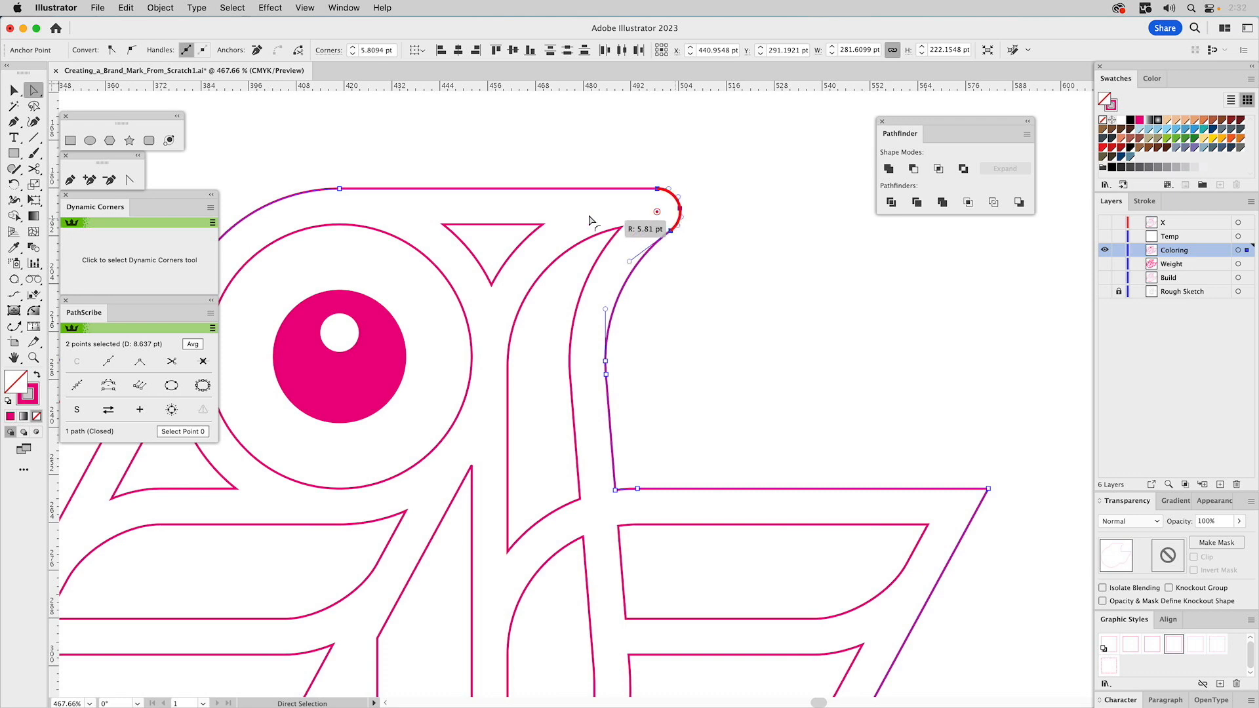
Fill the bird's outer outline solid black with no stroke and send it behind all the other shapes.
super+click(746, 169)
click(33, 358)
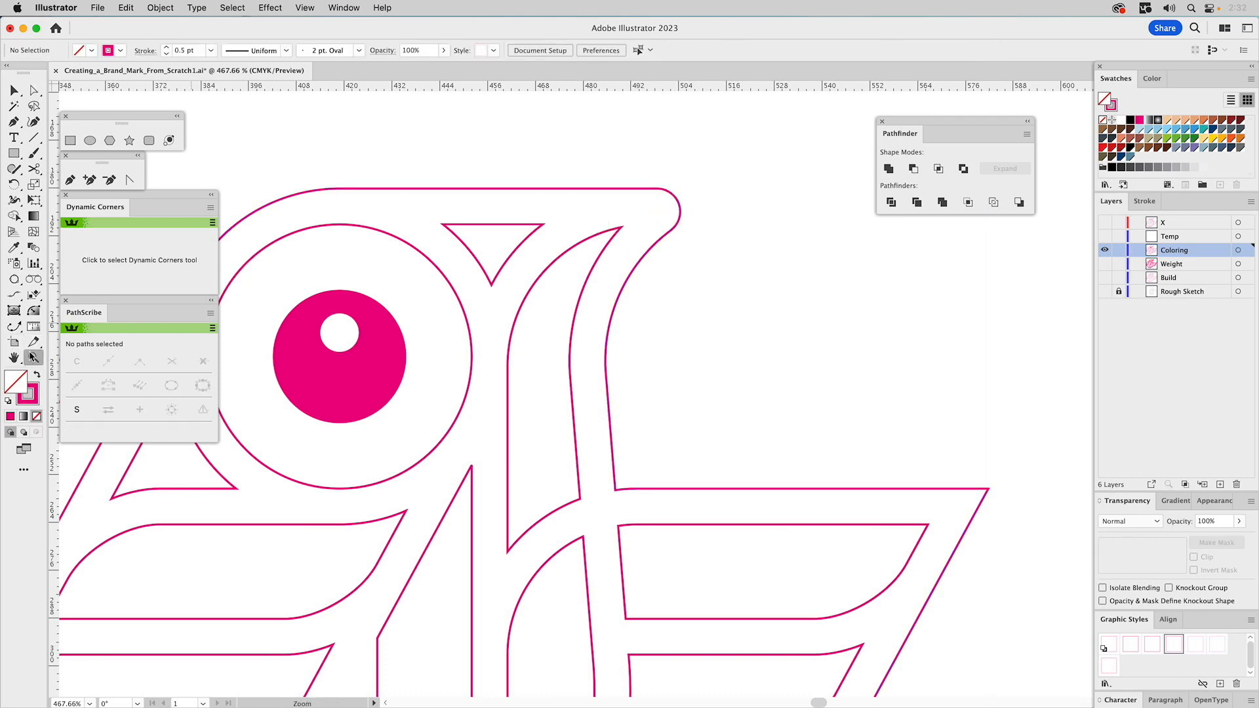
alt+click(630, 416)
alt+click(630, 416)
drag(630, 416, 717, 309)
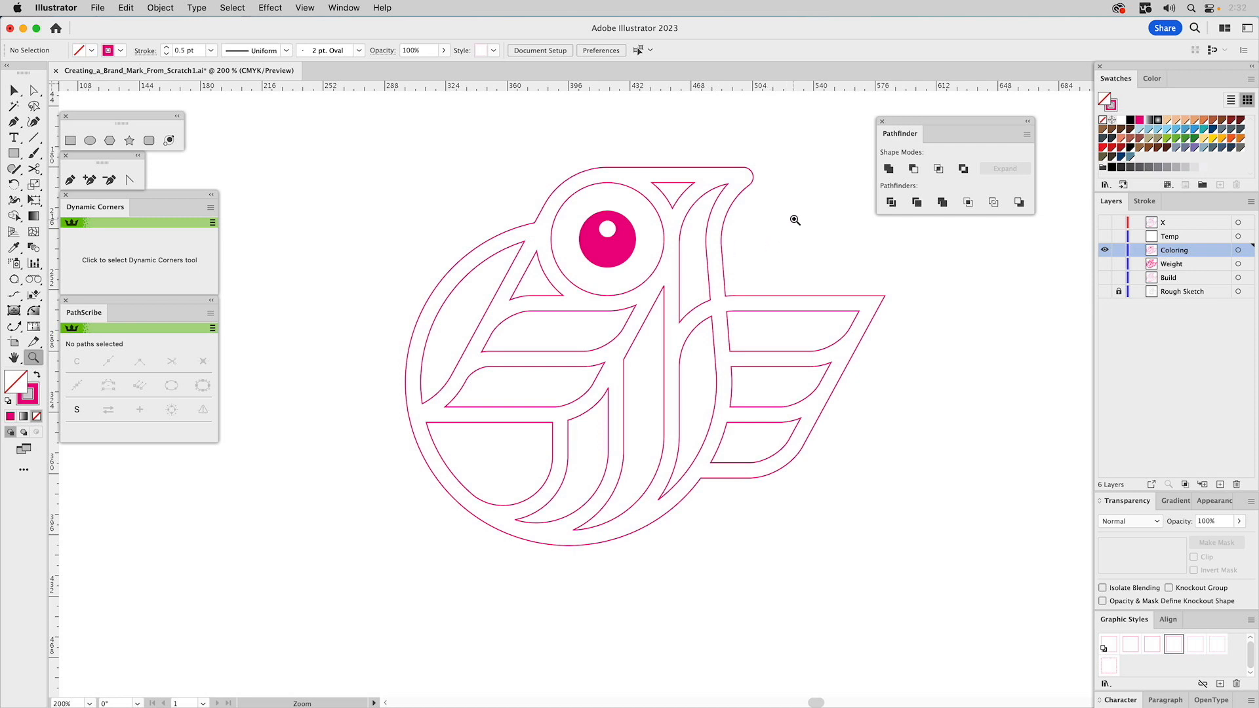
drag(793, 219, 753, 256)
key(v)
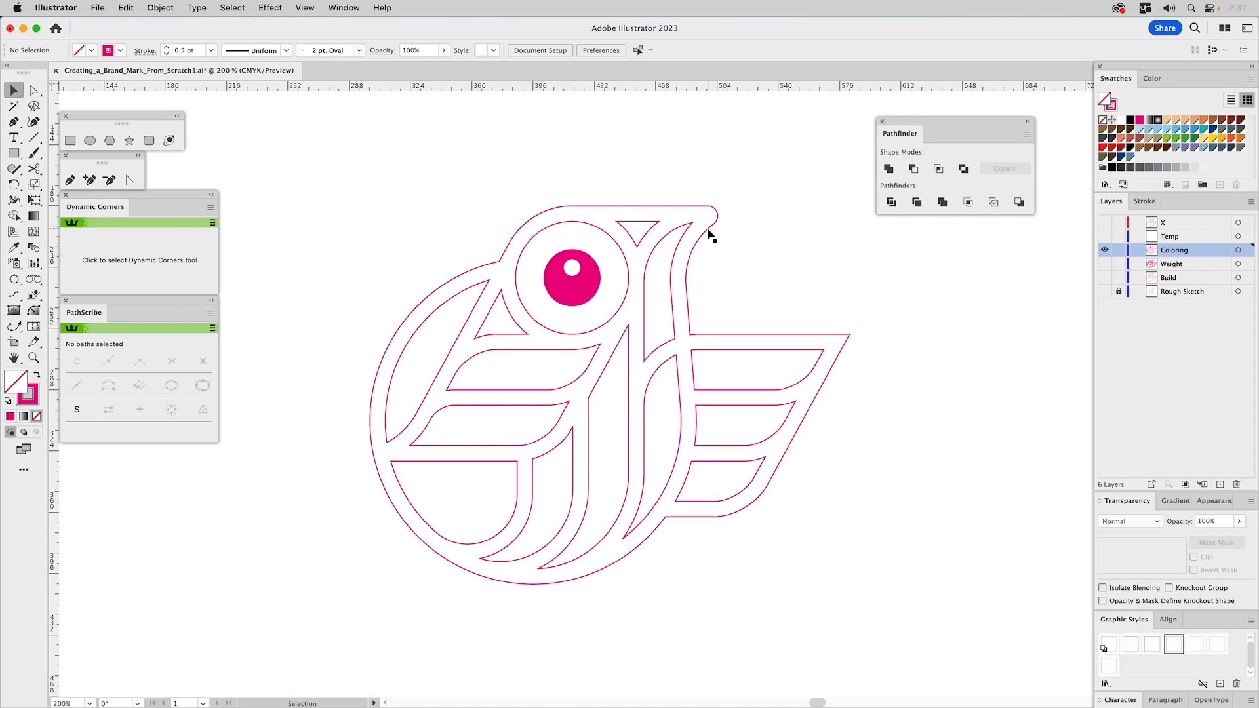
click(707, 230)
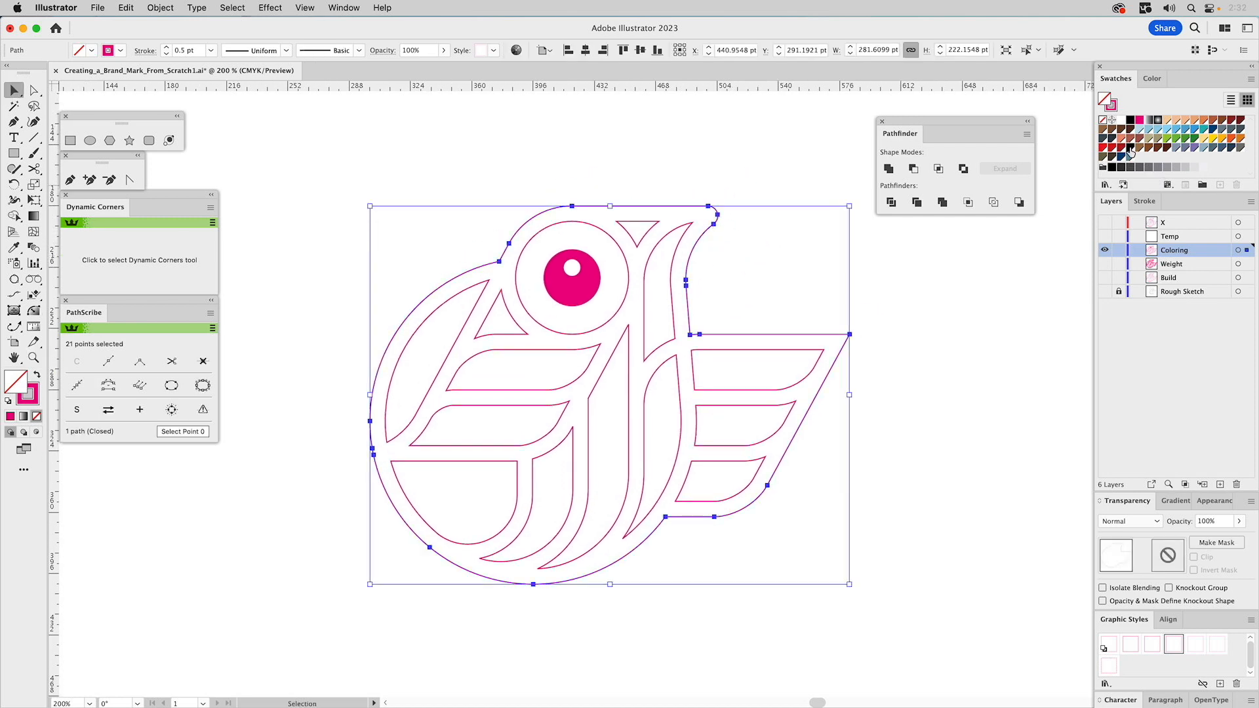
click(1131, 120)
key(x)
click(1102, 120)
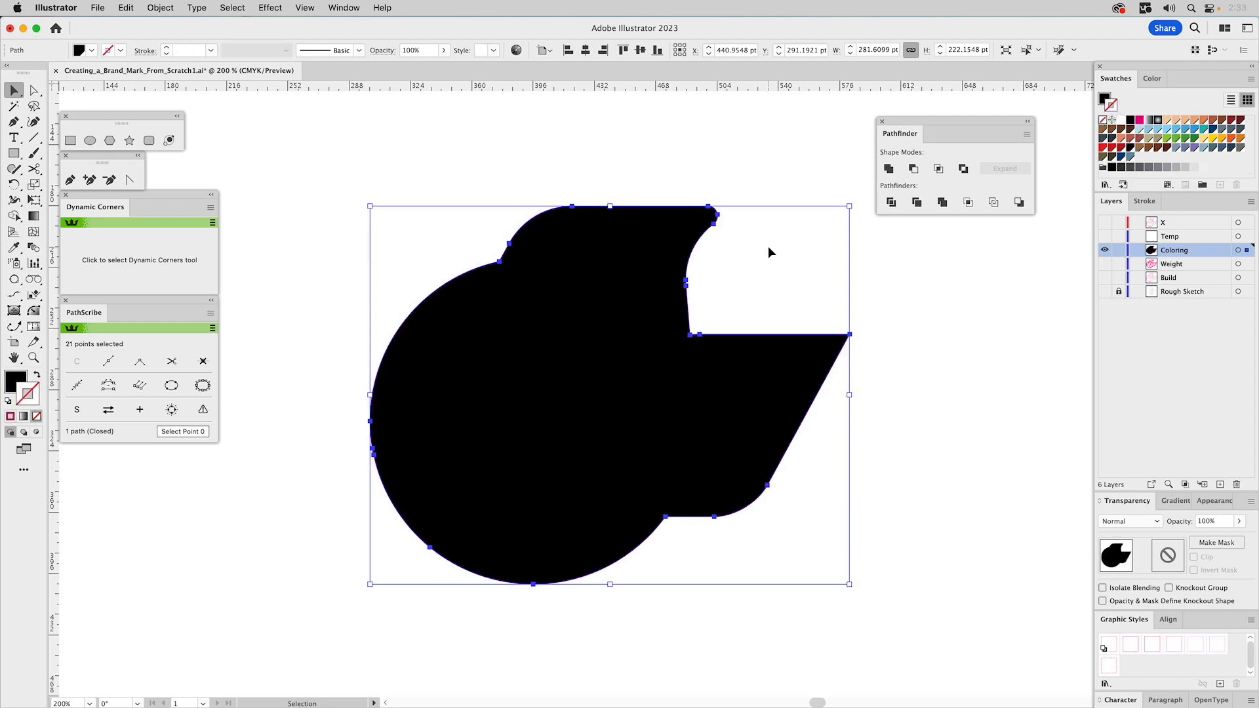
key(super+shift+bracketleft)
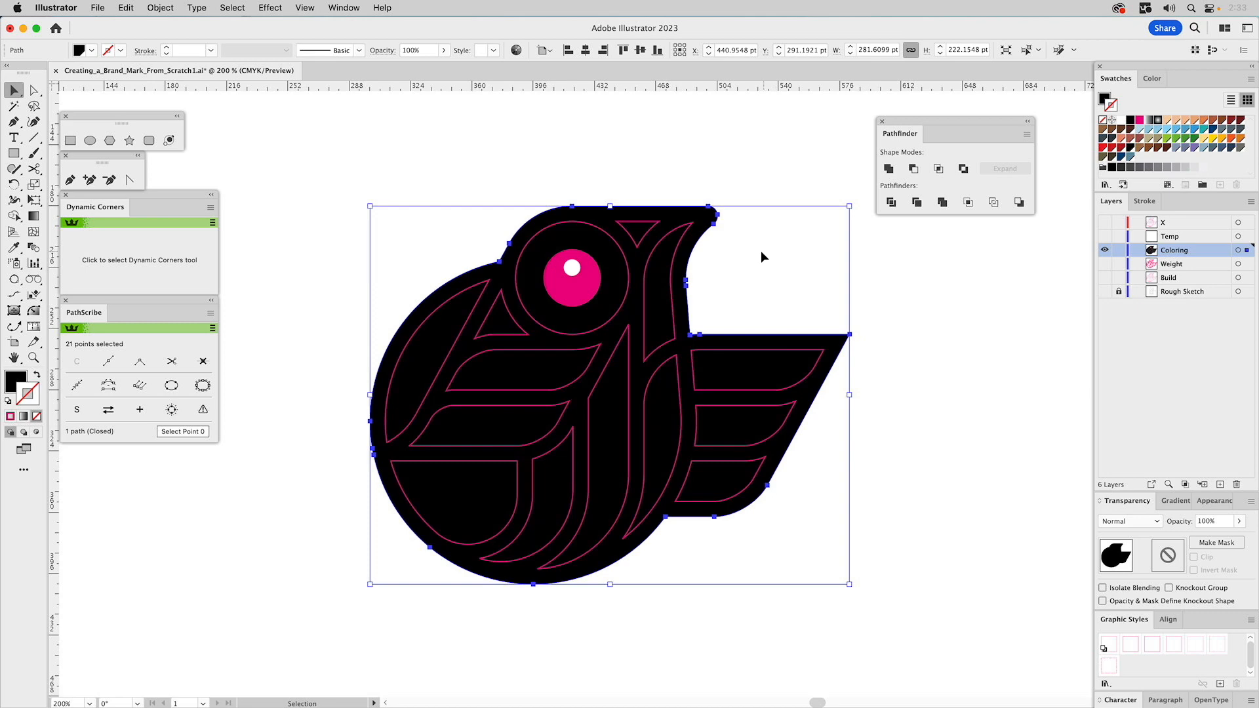
click(698, 178)
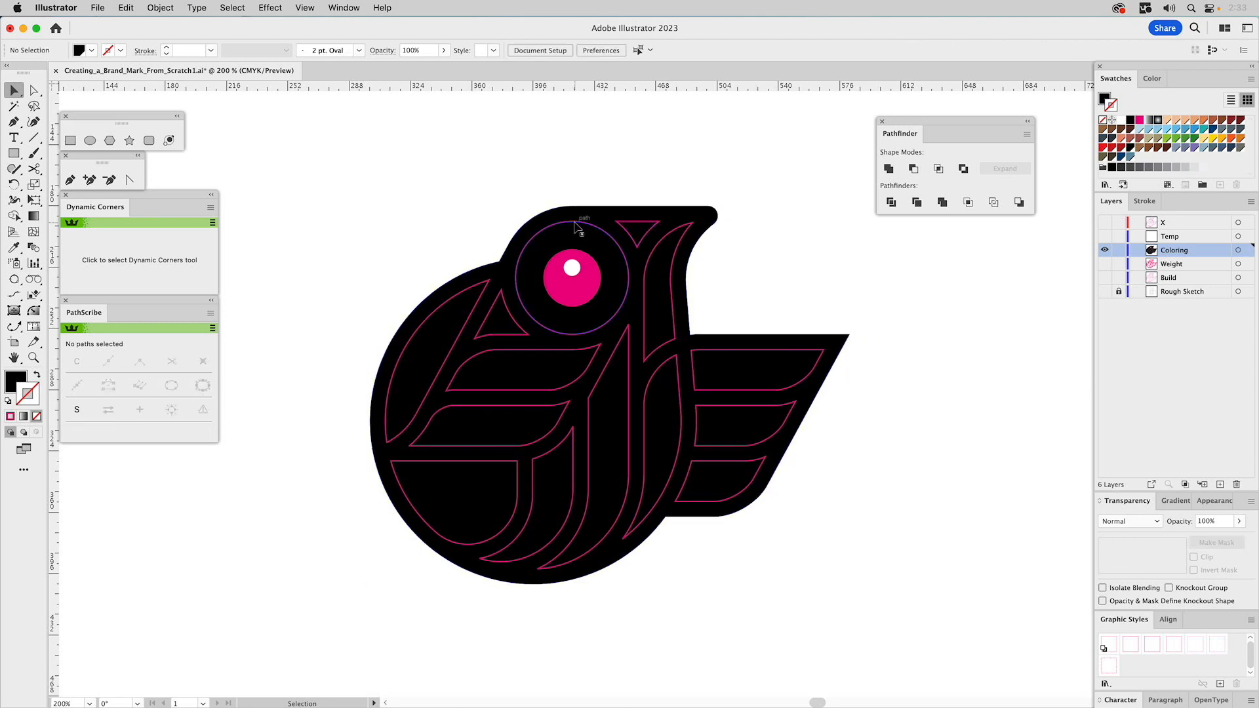
Fill all the inner shapes except the pupil and its highlight with white, remove their strokes, and send them with the silhouette behind the pupil.
drag(342, 191, 989, 647)
shift+click(572, 269)
shift+click(595, 276)
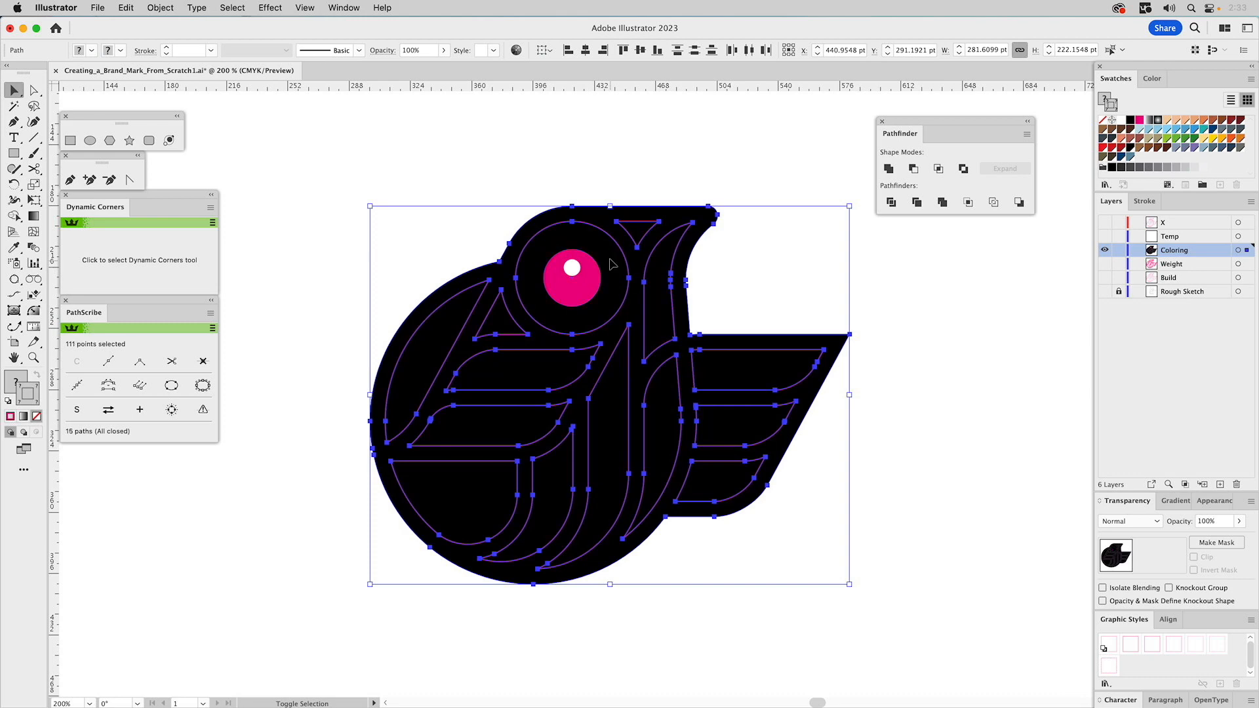
shift+click(598, 218)
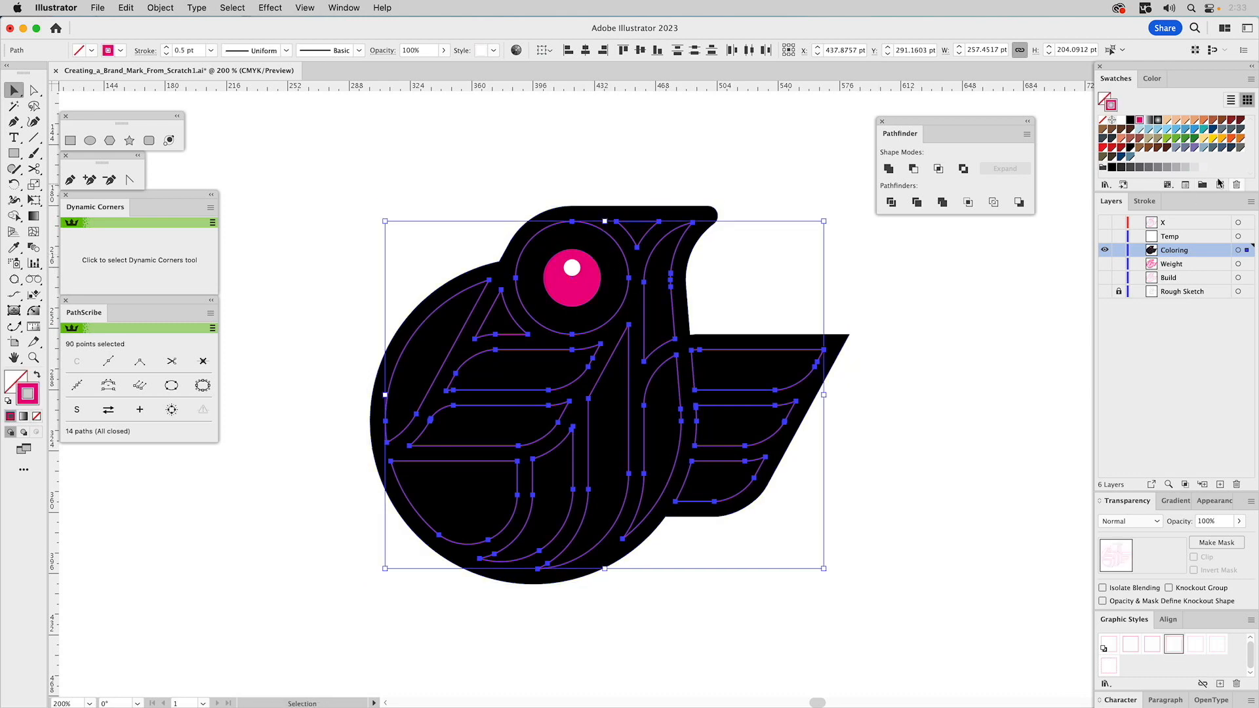
drag(1121, 122, 1115, 103)
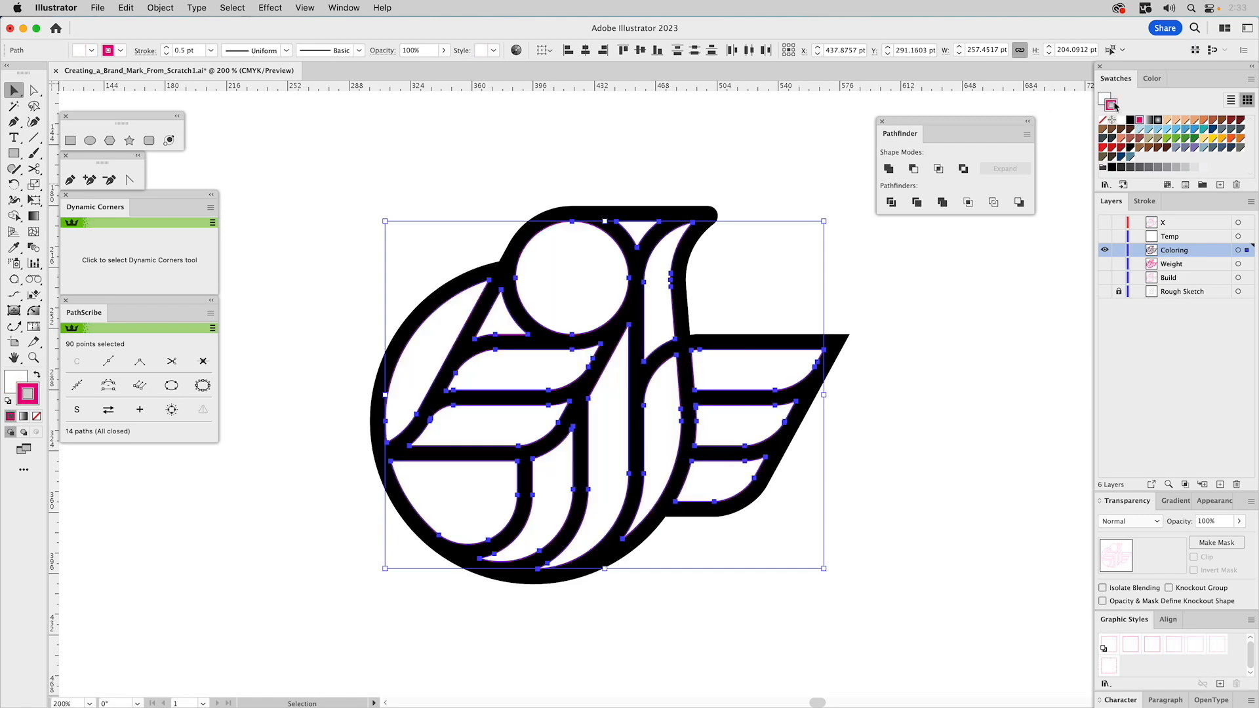
click(1103, 121)
shift+click(686, 216)
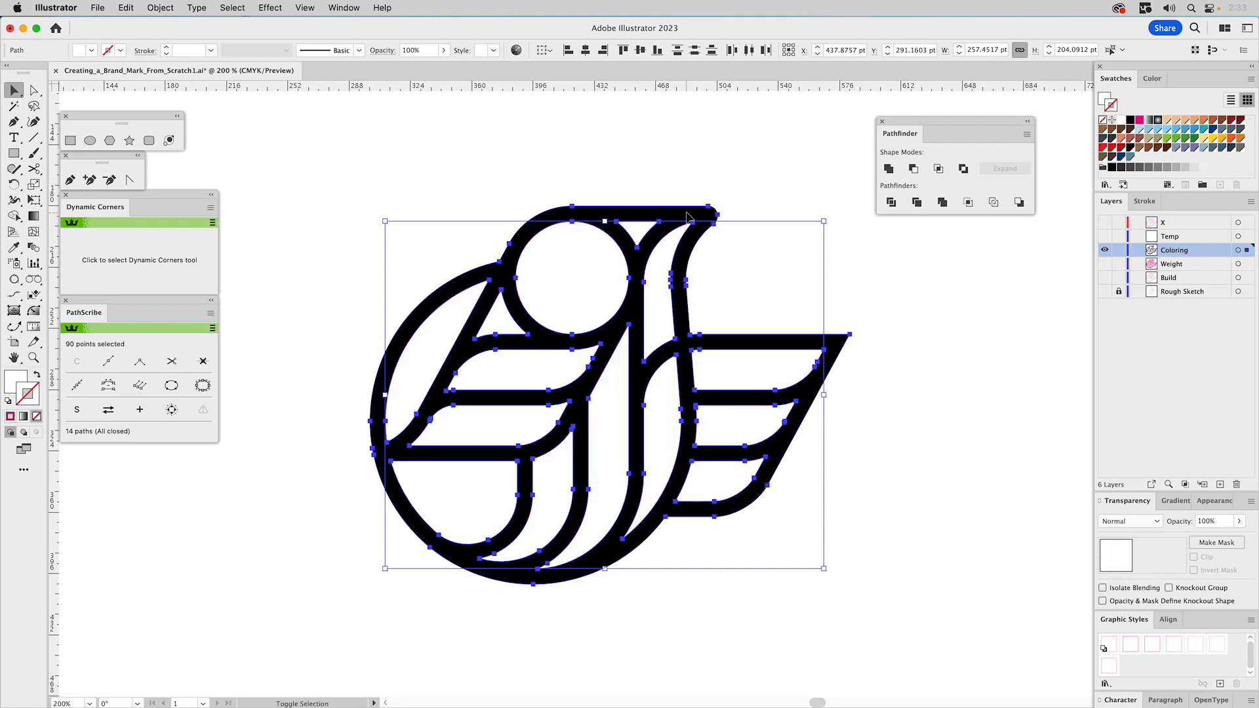
key(super+shift+bracketleft)
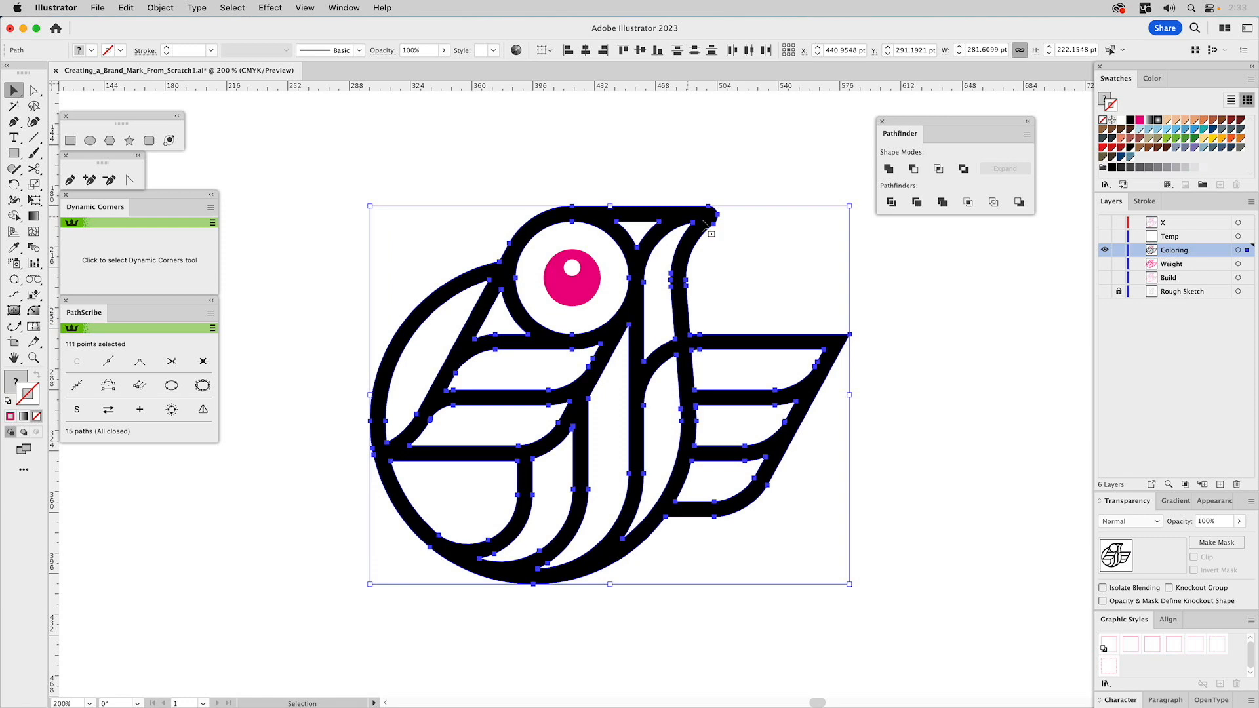
click(744, 257)
Cut the magenta pupil out of the white eye circle with Minus Front, keeping the small highlight dot.
click(579, 258)
shift+click(584, 234)
click(914, 169)
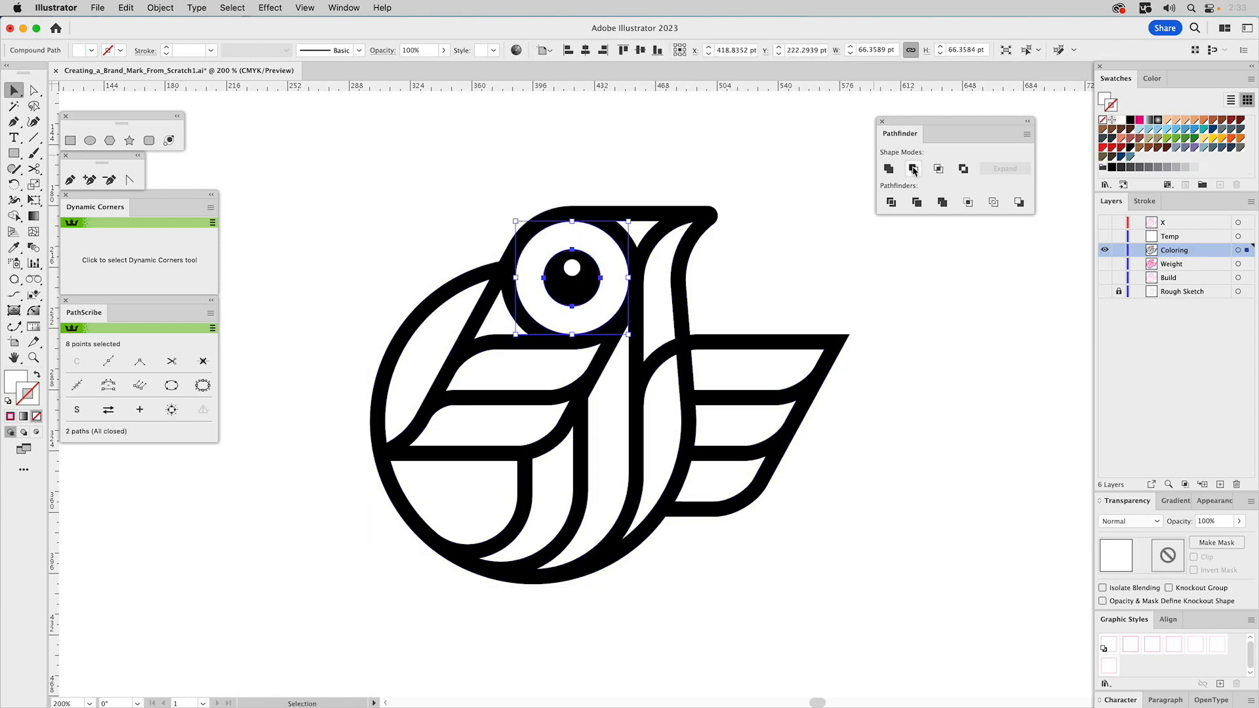
click(752, 282)
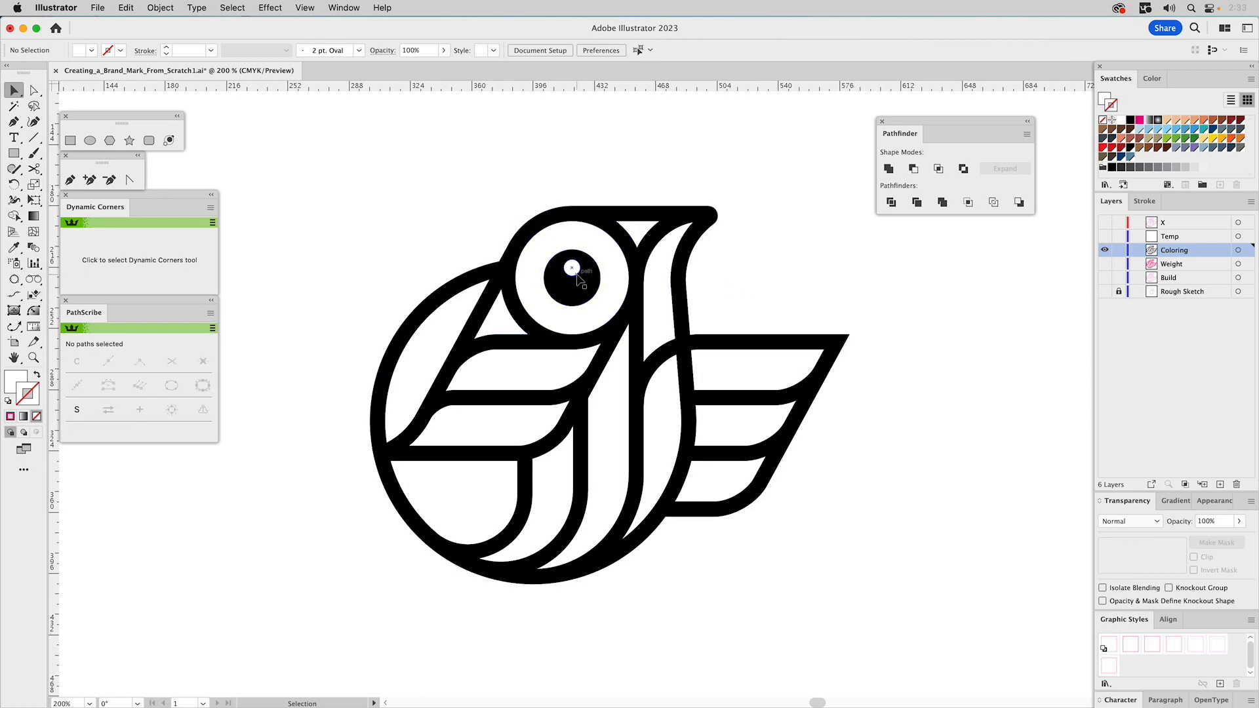
click(572, 267)
click(757, 274)
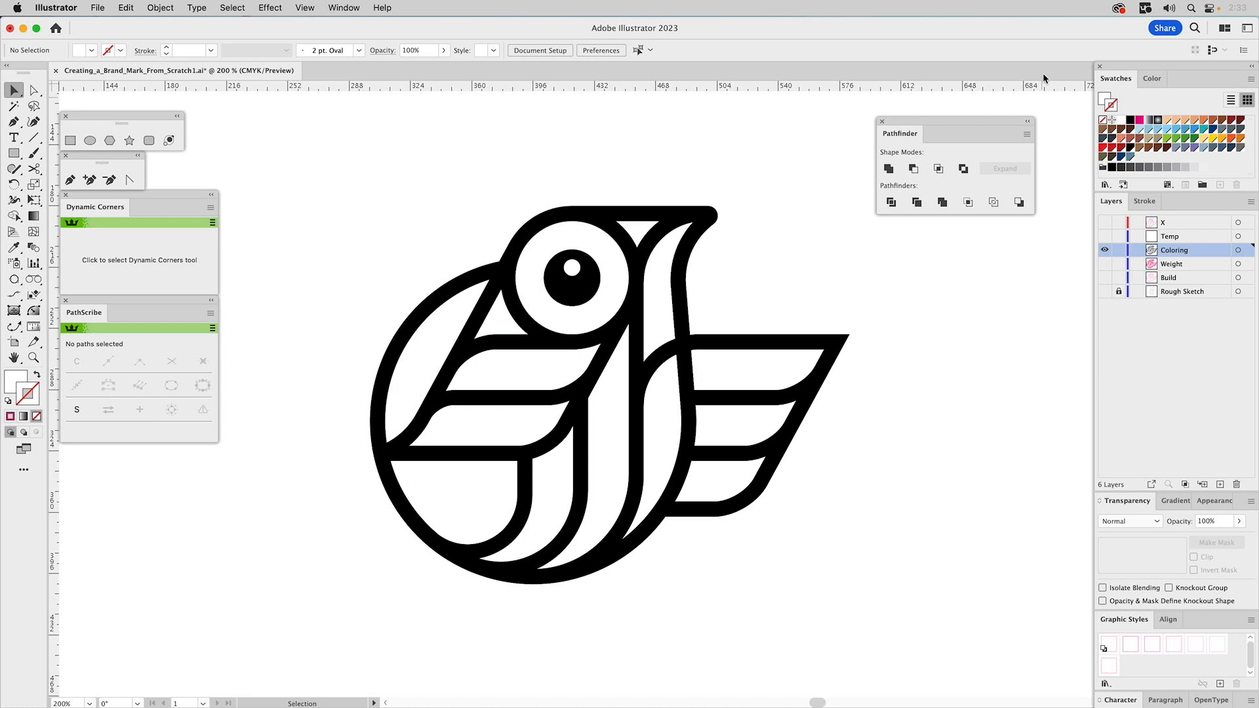
Round the sharp outer tip of the right wing on the black silhouette to a radius of about 4.75 pt.
click(686, 214)
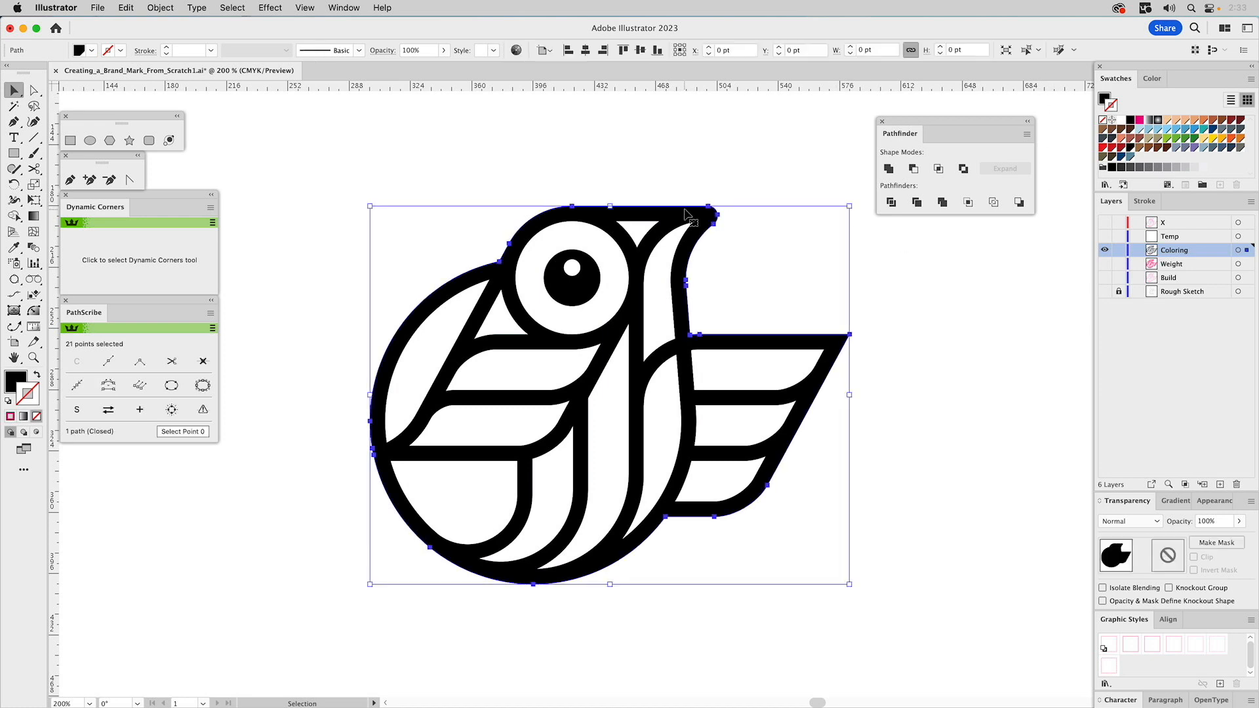
click(805, 250)
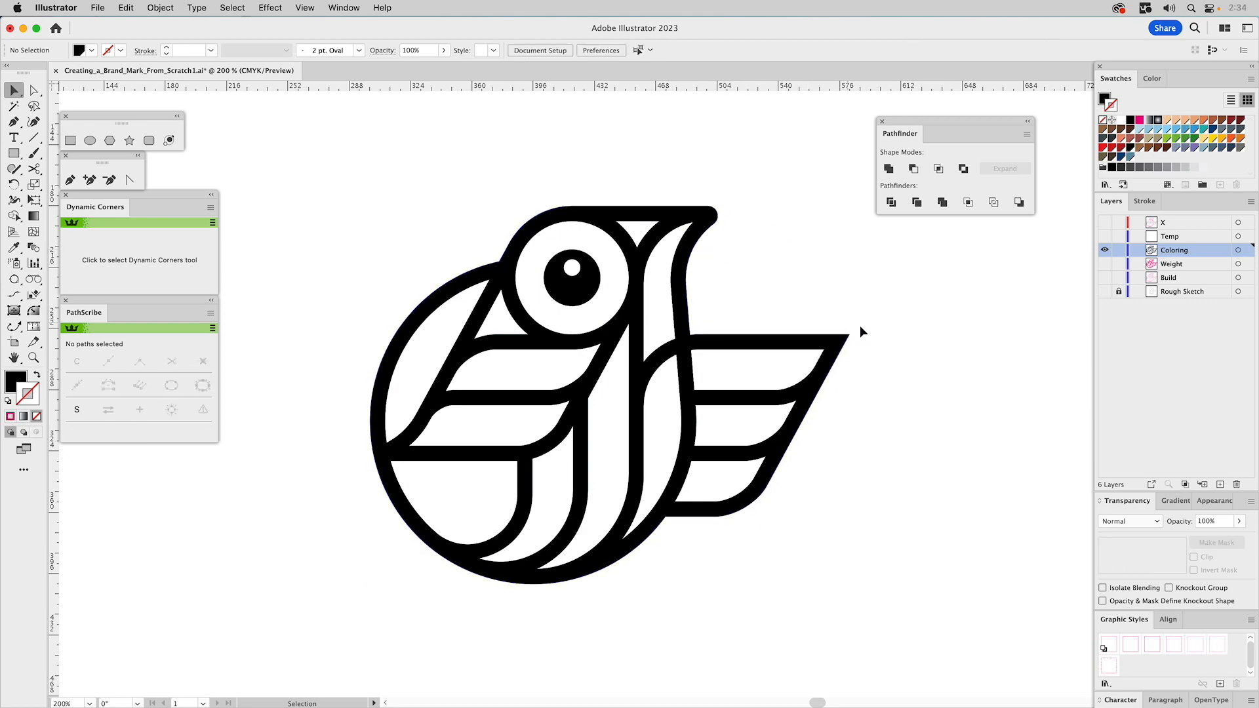
click(34, 310)
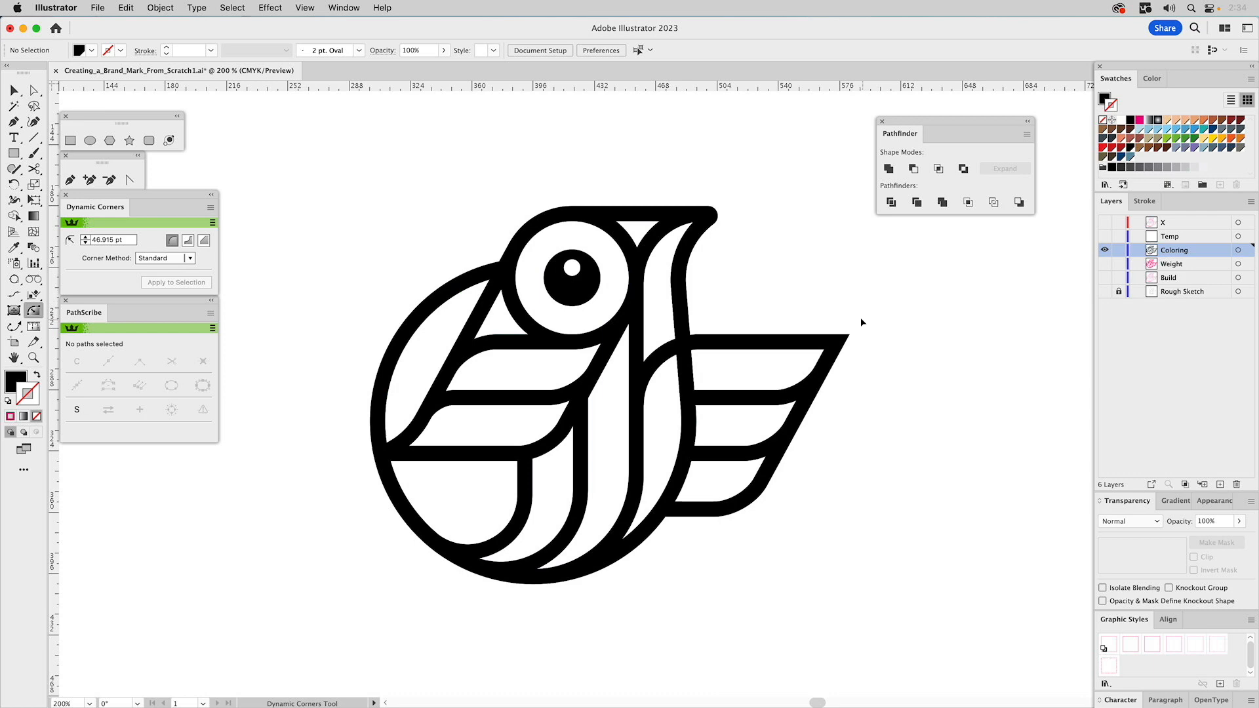
key(a)
drag(846, 338, 841, 352)
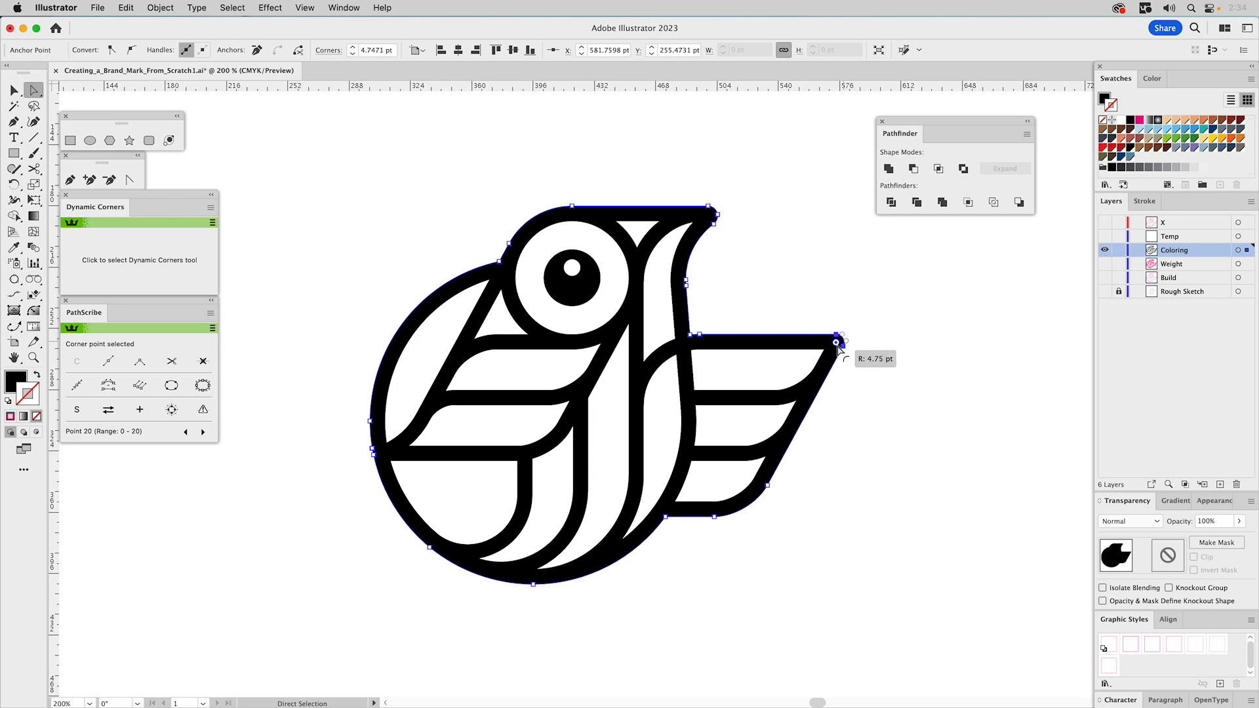
click(917, 289)
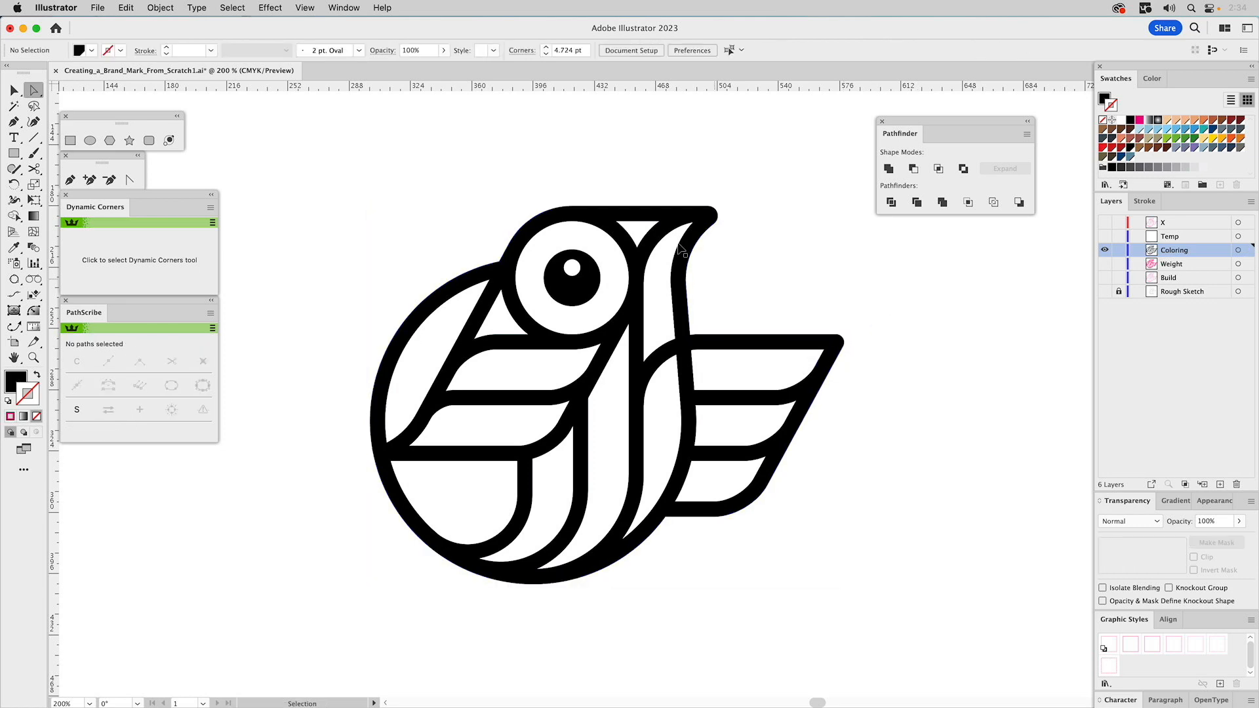
Recolour the black silhouette shape behind the artwork with a dark navy blue fill.
key(a)
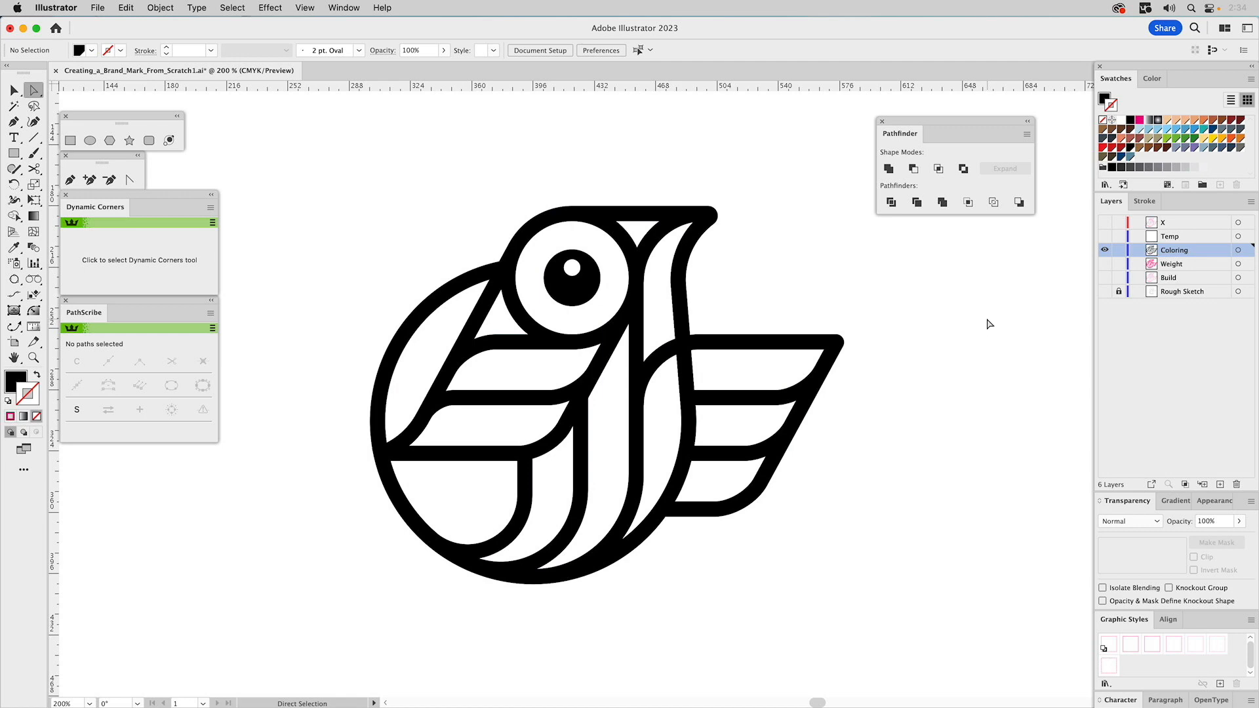
key(v)
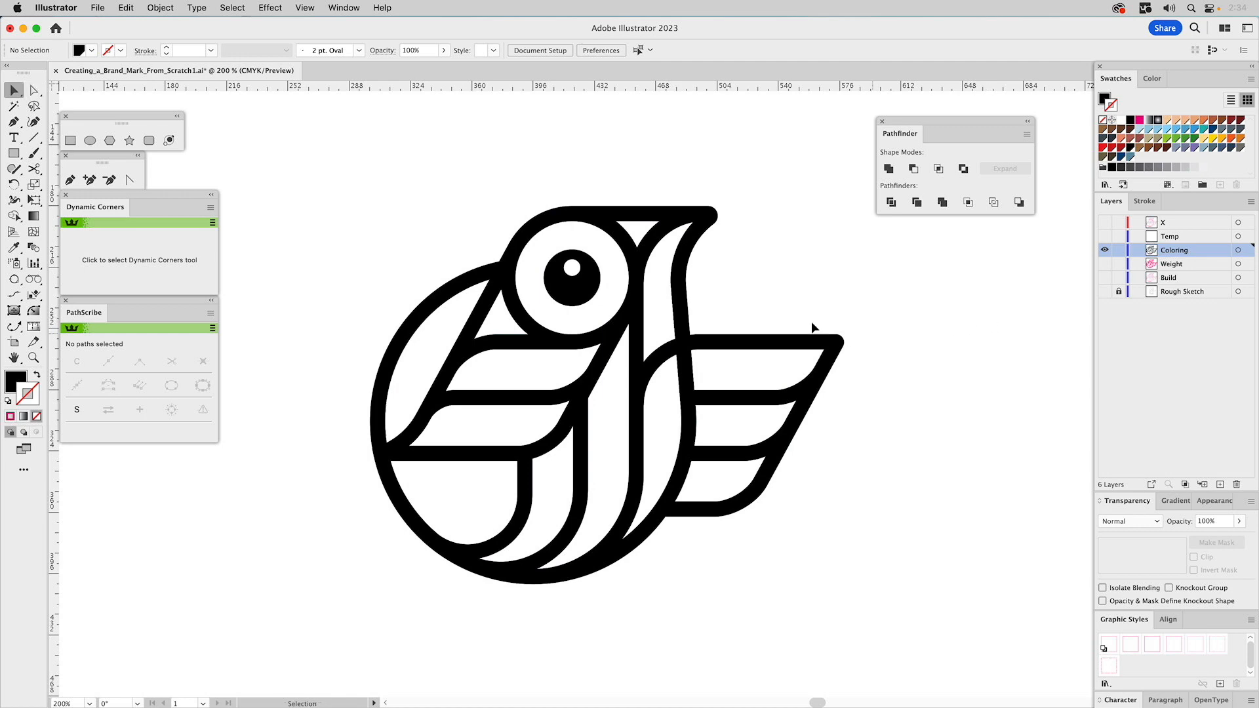
click(713, 219)
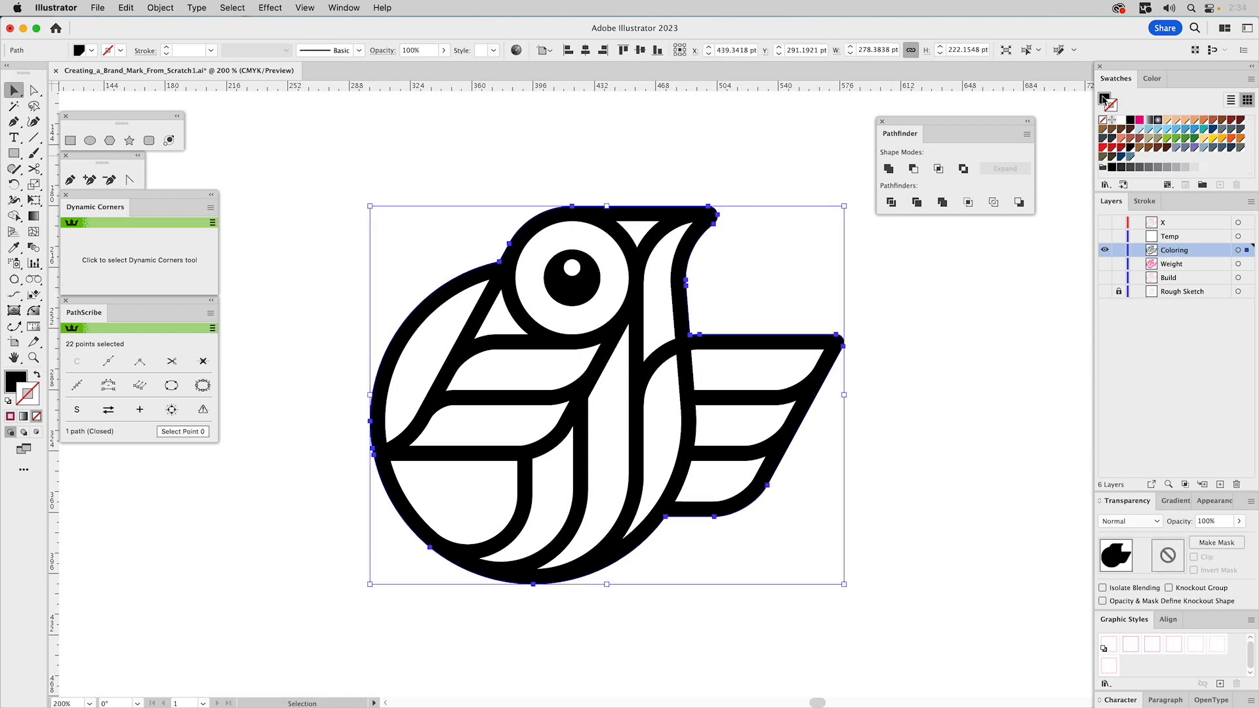
click(1215, 130)
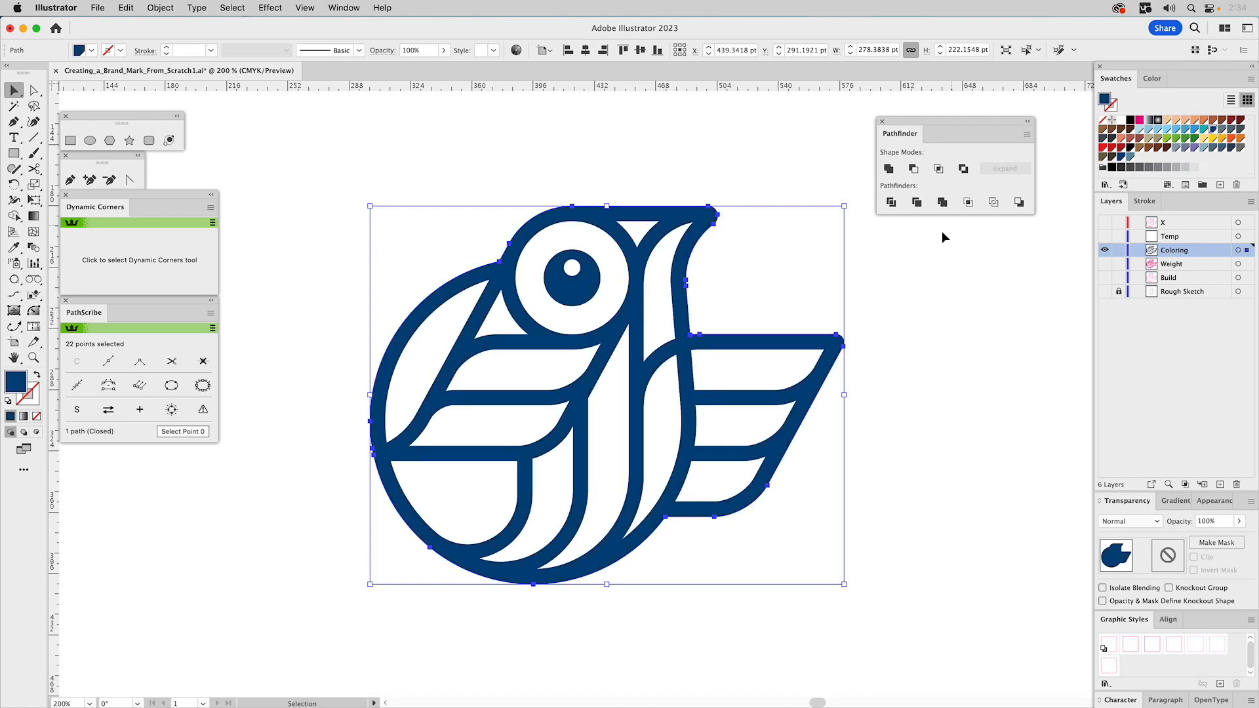
click(928, 274)
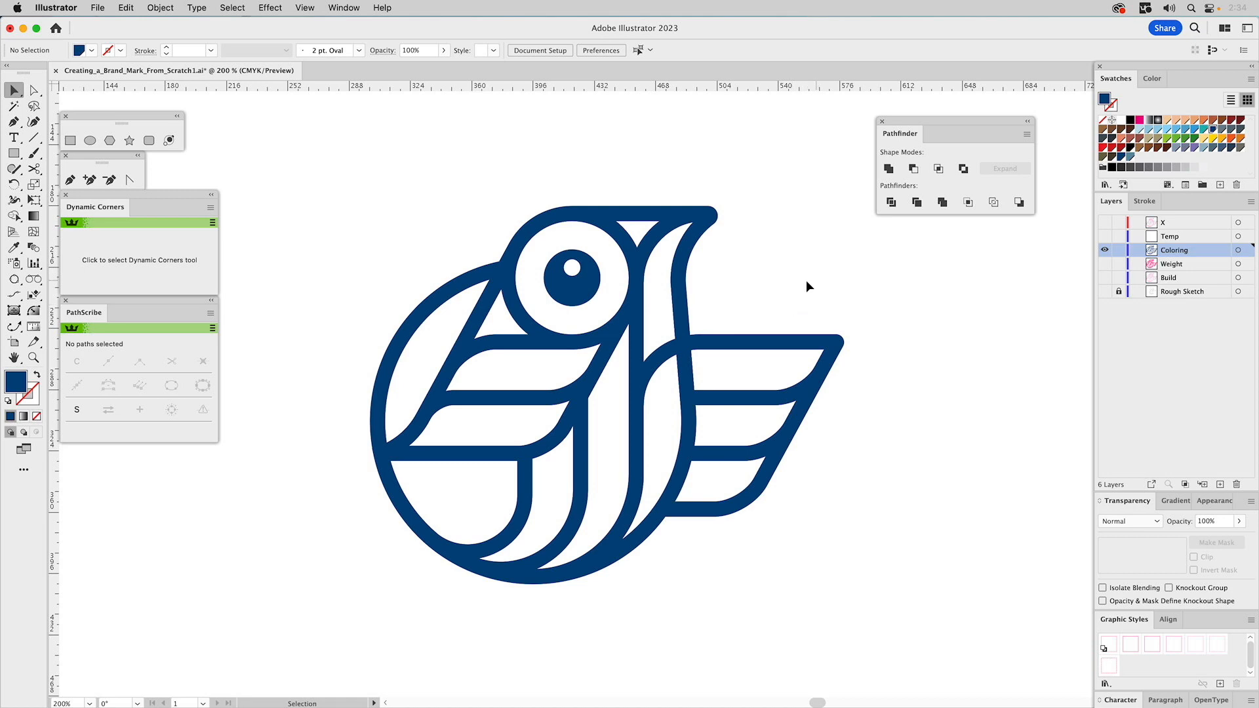
Fill the left wing's top feather and the curved body shape beside the right wing with purple.
click(534, 371)
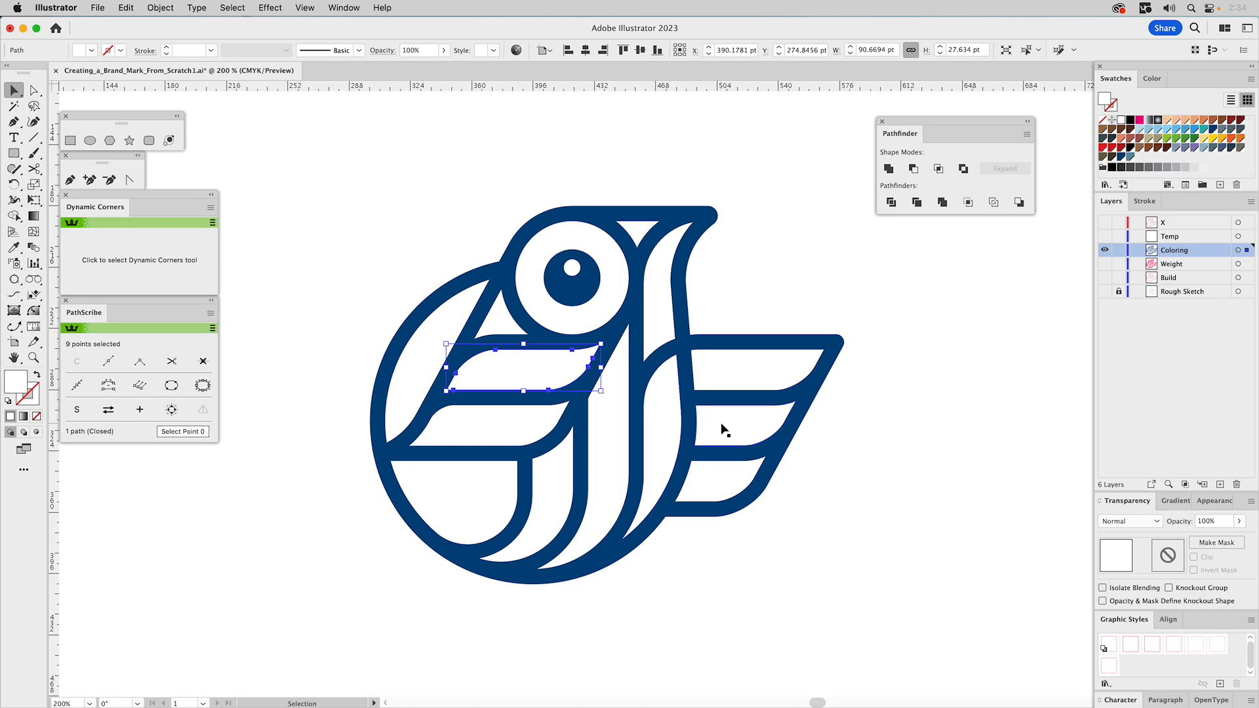
shift+click(664, 433)
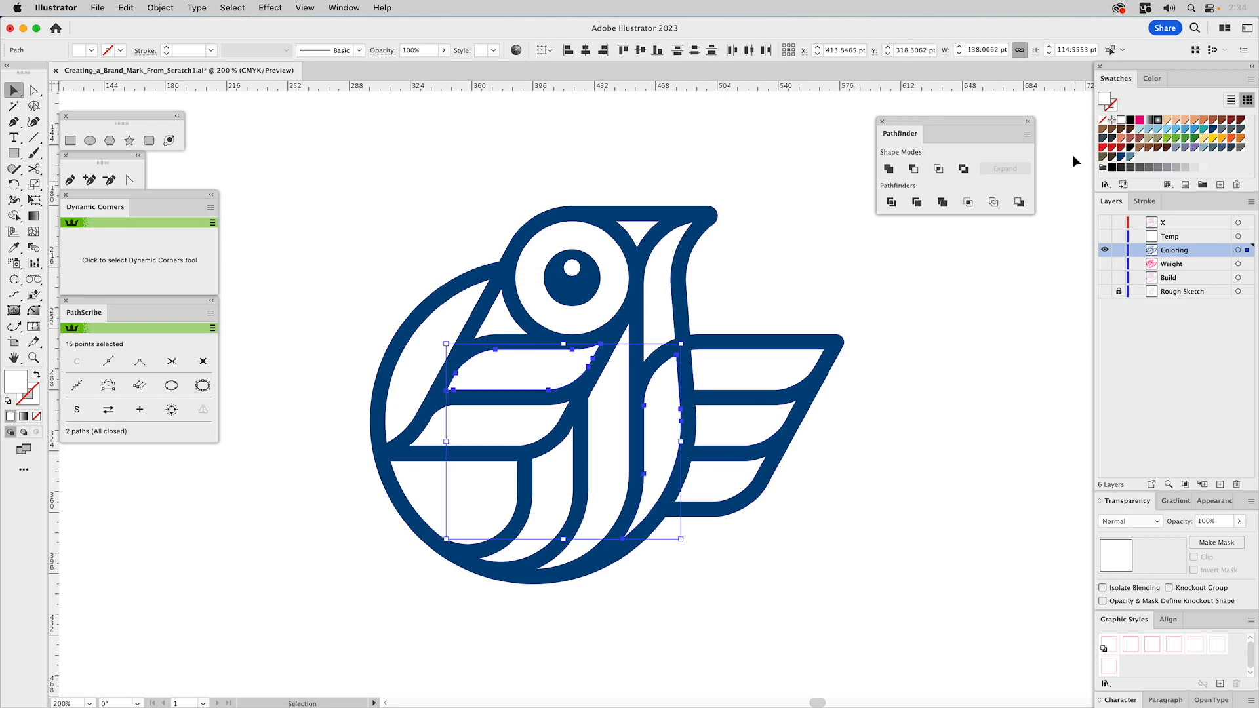
click(1195, 148)
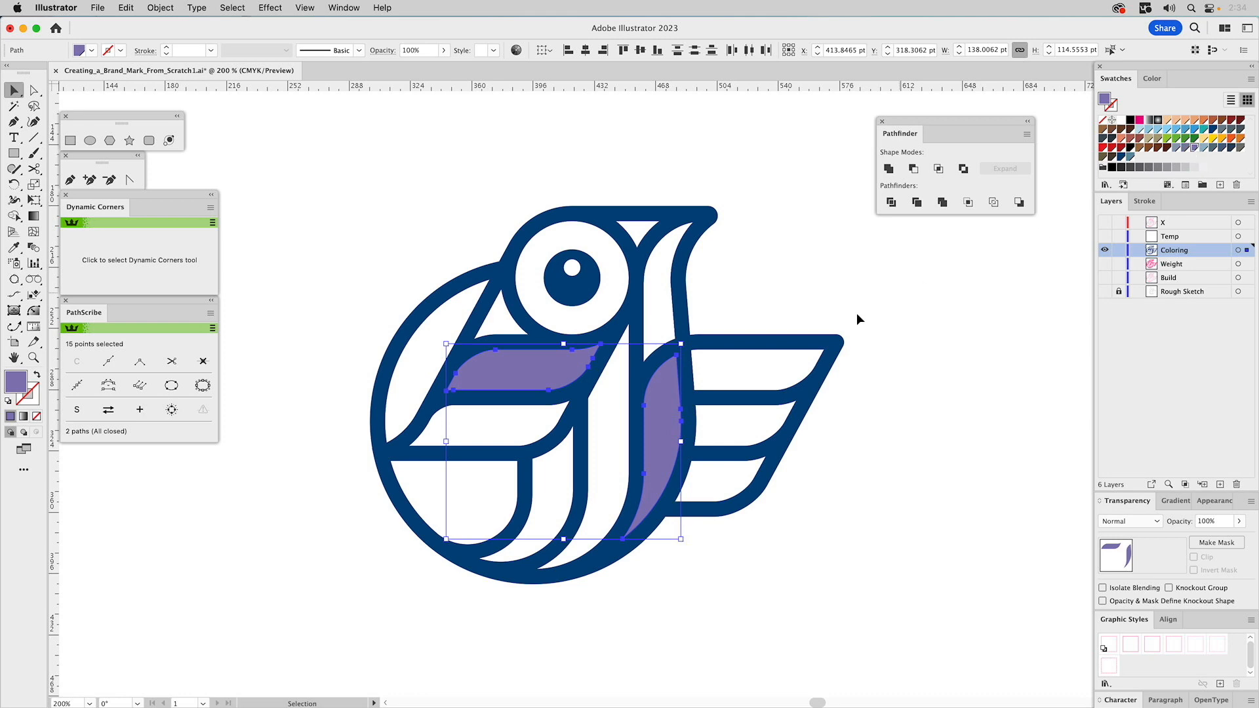
click(761, 293)
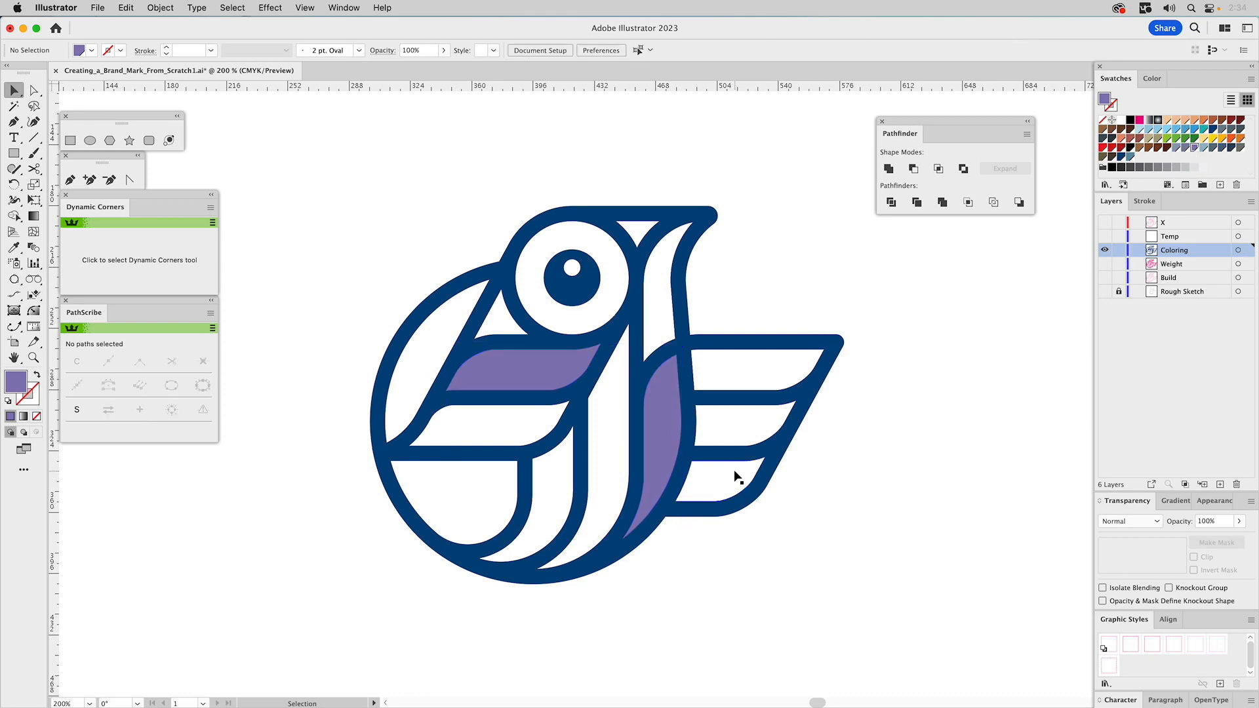
Fill the tall central body stripe, the small triangle at the crest and the right wing's top feather with orange.
click(611, 442)
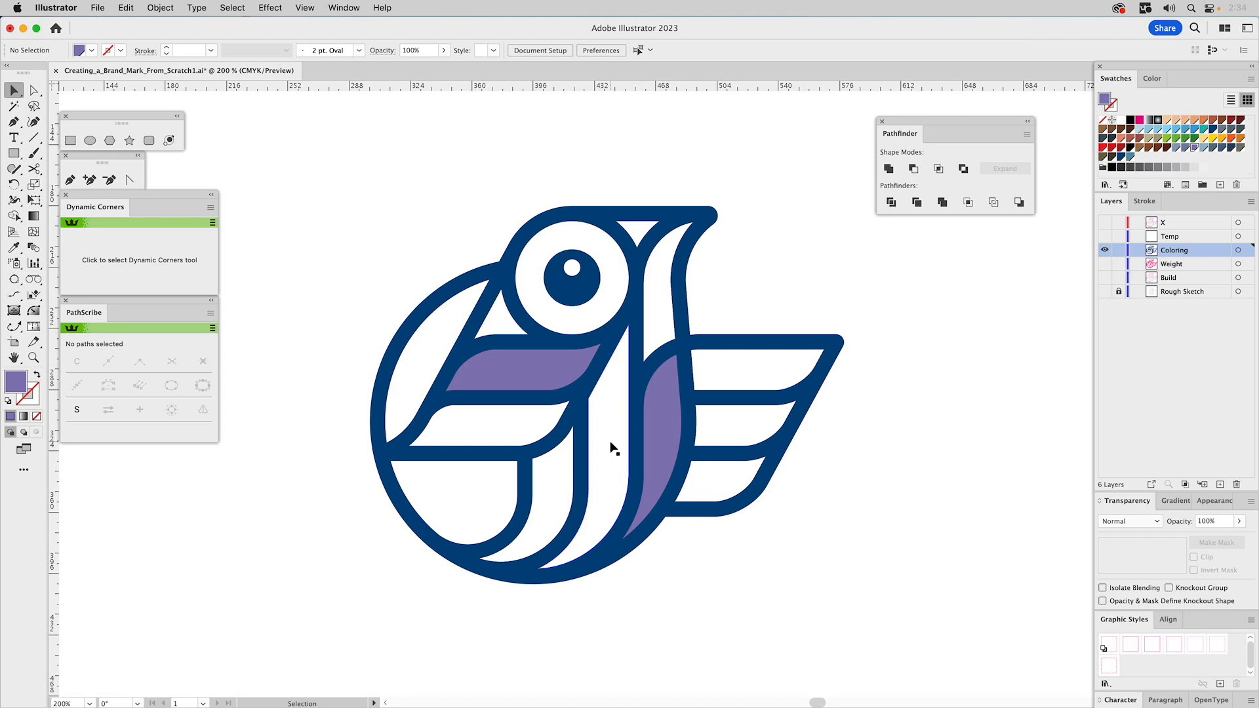
shift+click(641, 232)
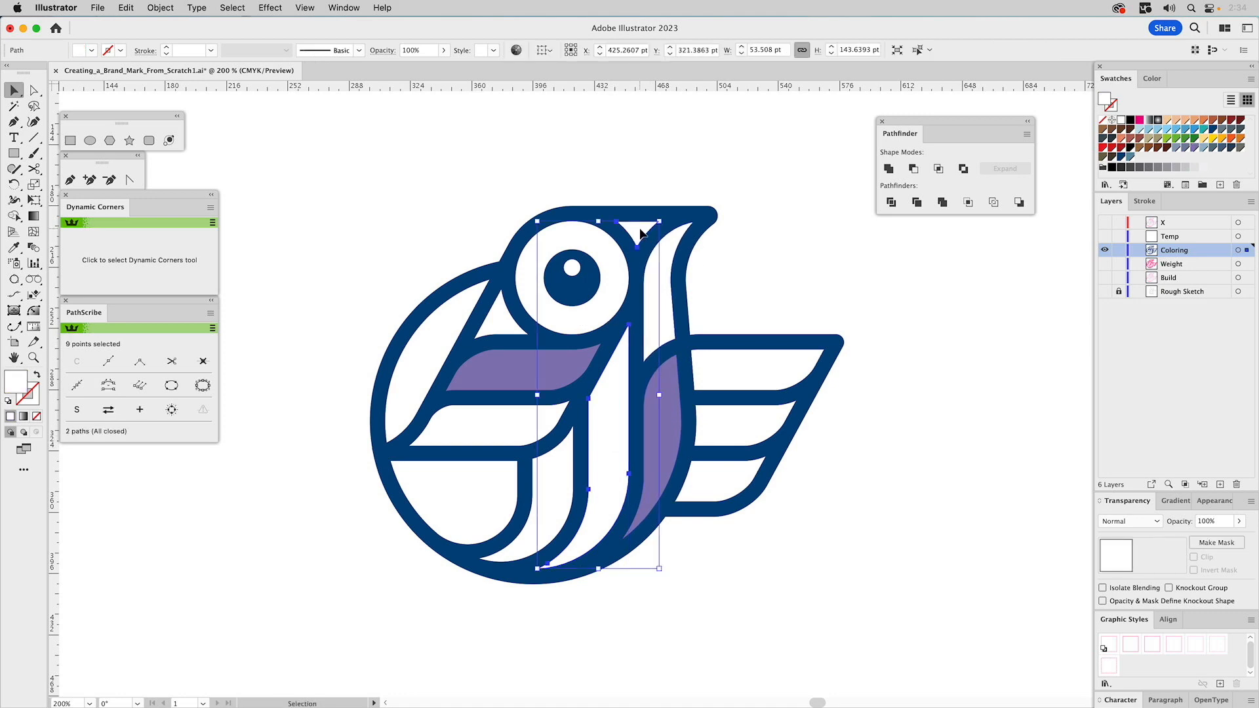
shift+click(755, 368)
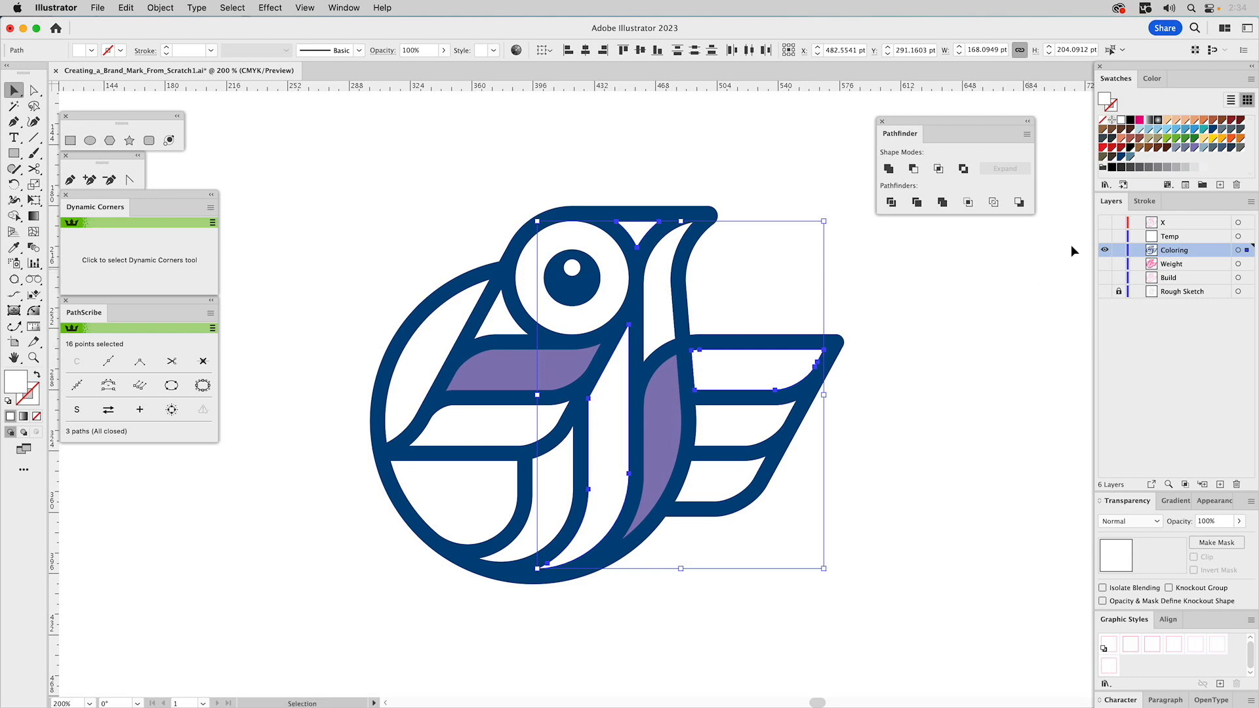
click(1240, 139)
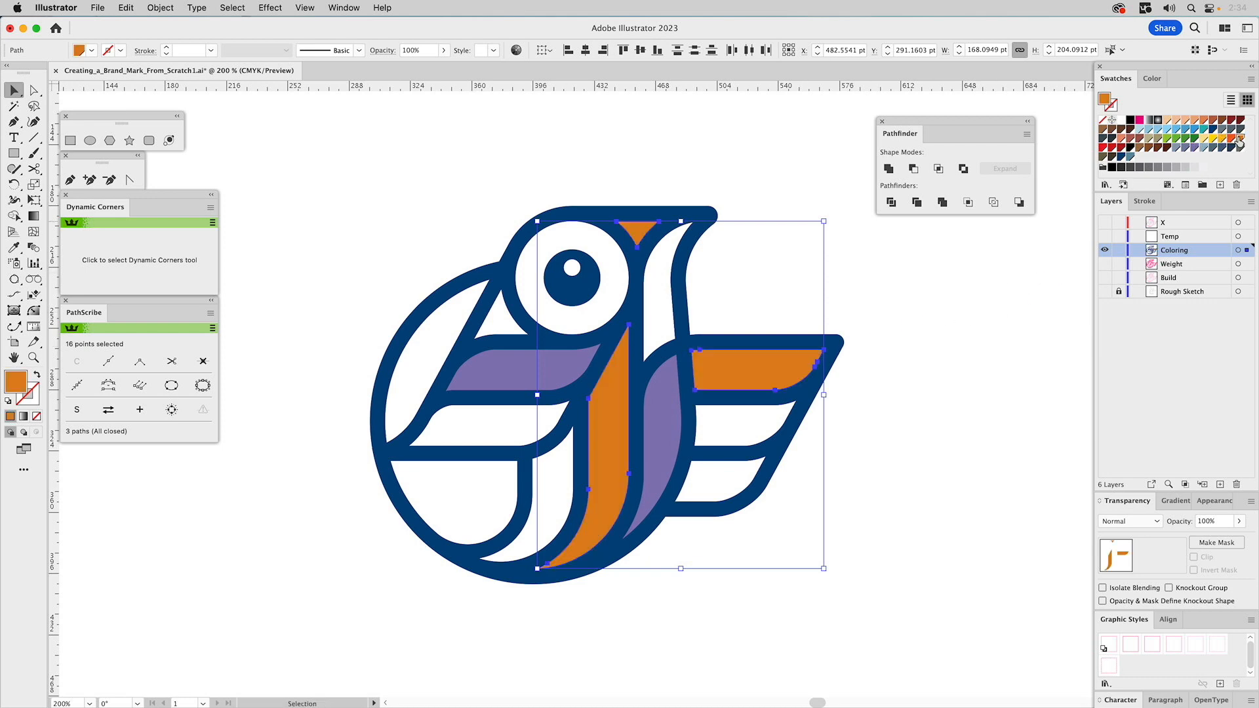
click(759, 287)
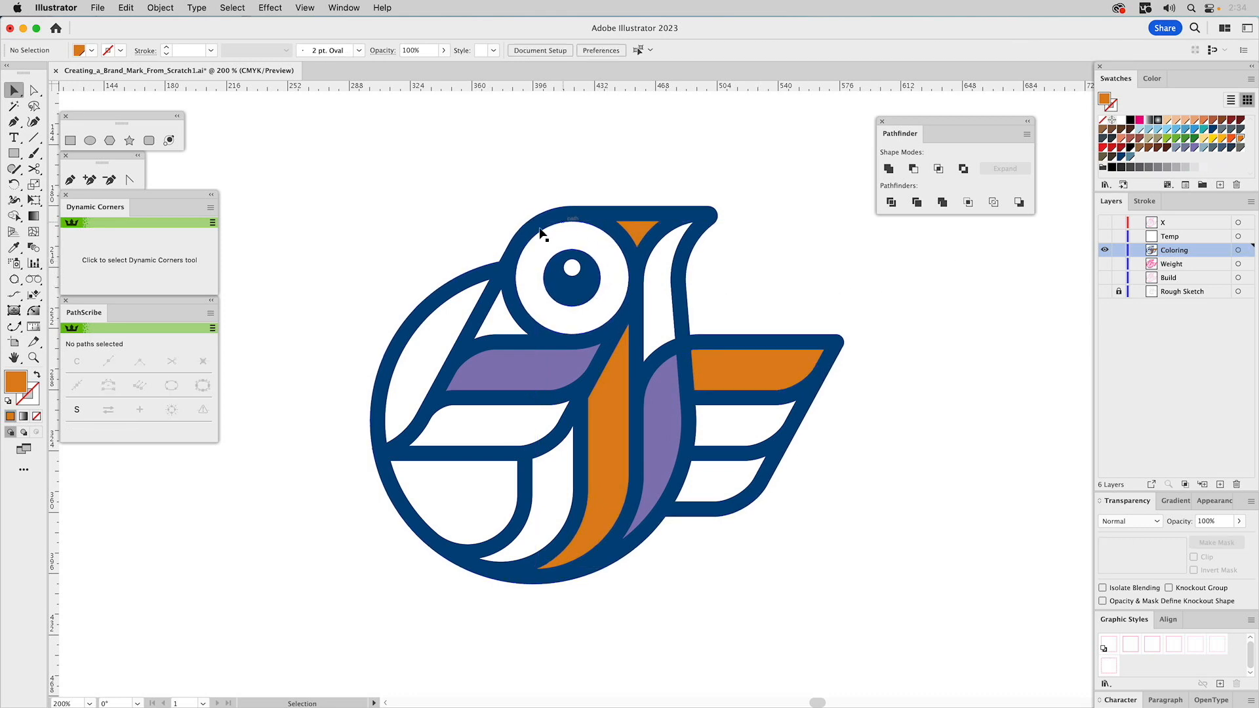
Fill the neck shape, the small triangle below the eye, the left wing's middle feather and the curved stripe beside the orange one with teal.
click(664, 292)
shift+click(493, 319)
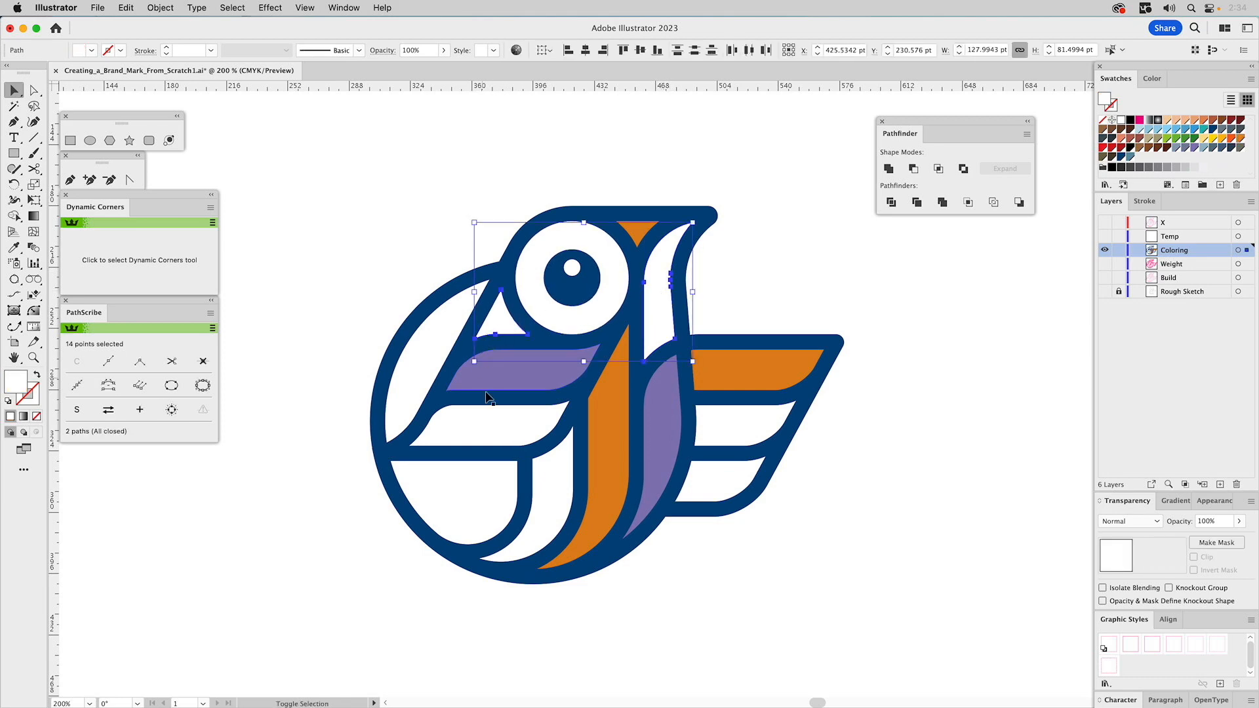
shift+click(470, 430)
shift+click(534, 518)
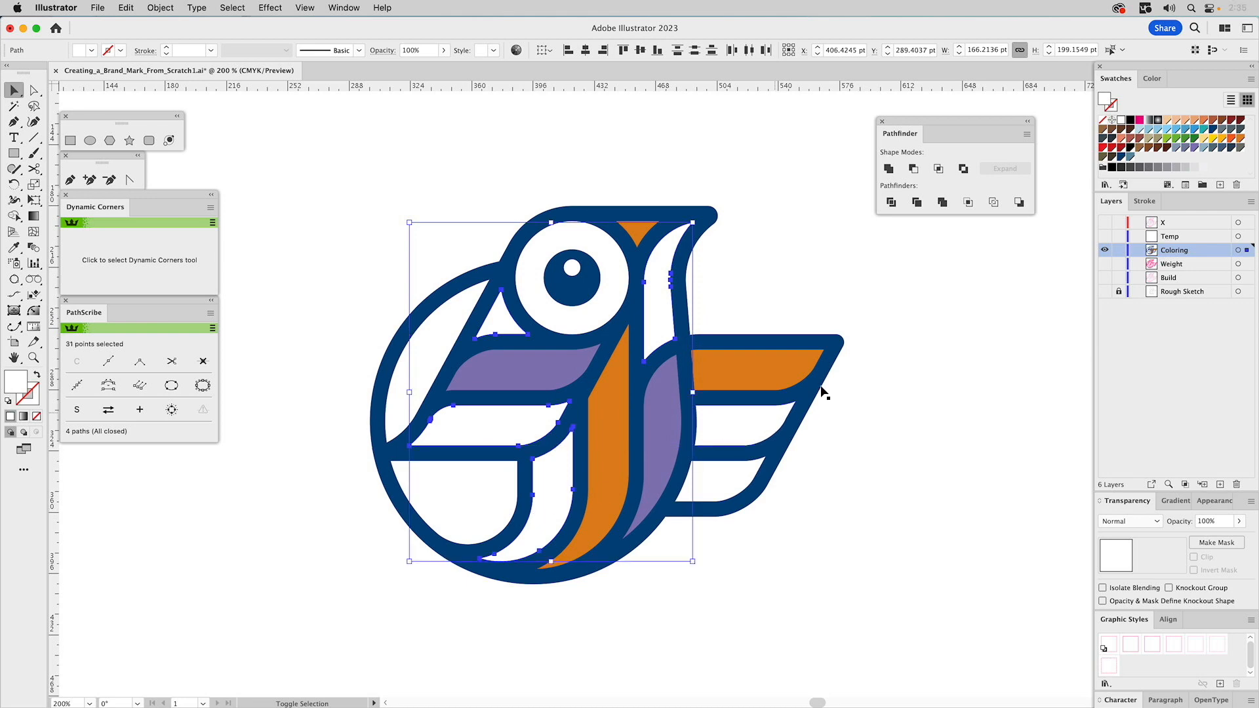
click(1204, 133)
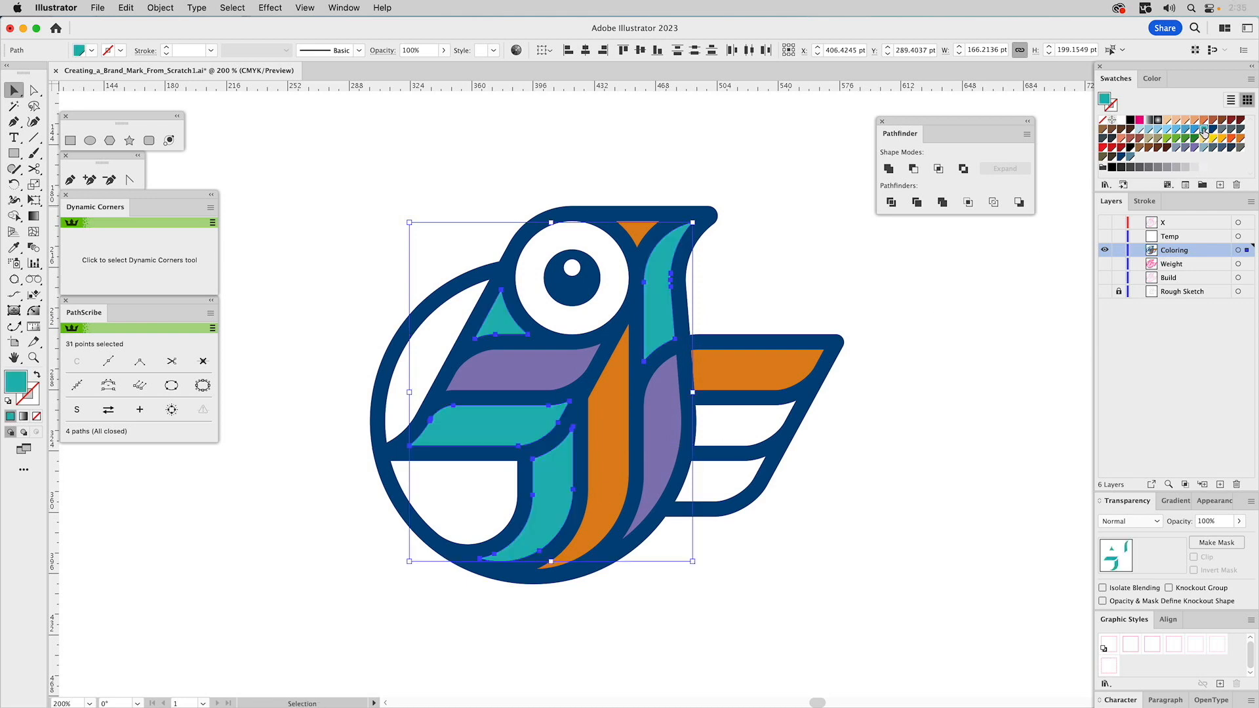
click(748, 270)
Fill the right wing's middle feather with teal sampled from the neck shape using the Eyedropper.
click(754, 408)
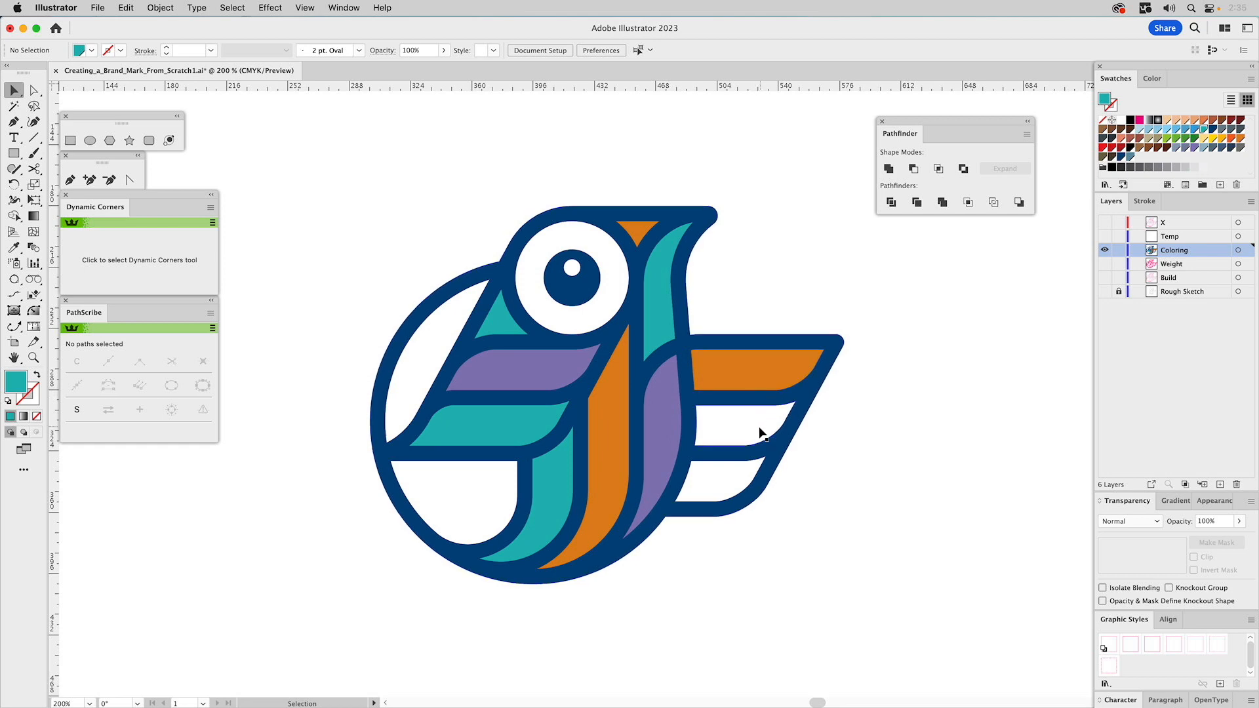
key(i)
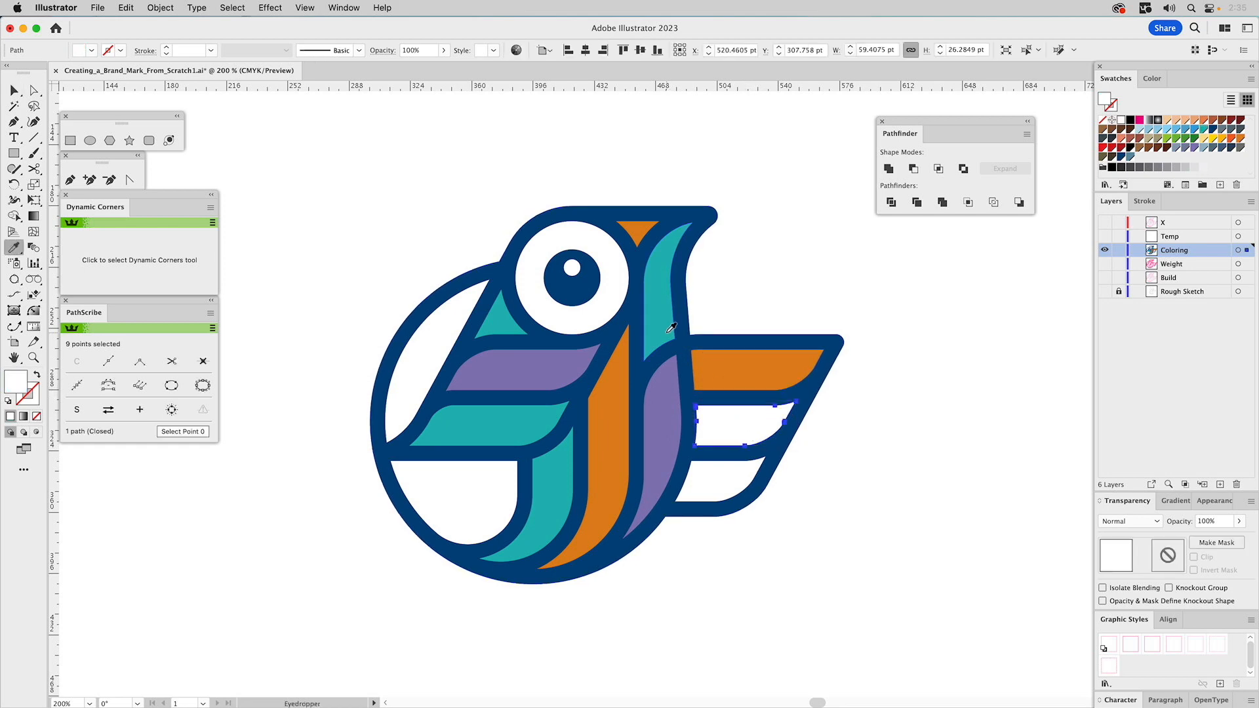
click(670, 335)
Fill the right wing's bottom feather and the rounded area at the lower left of the bird with sampled purple.
super+click(695, 467)
click(663, 429)
super+click(492, 501)
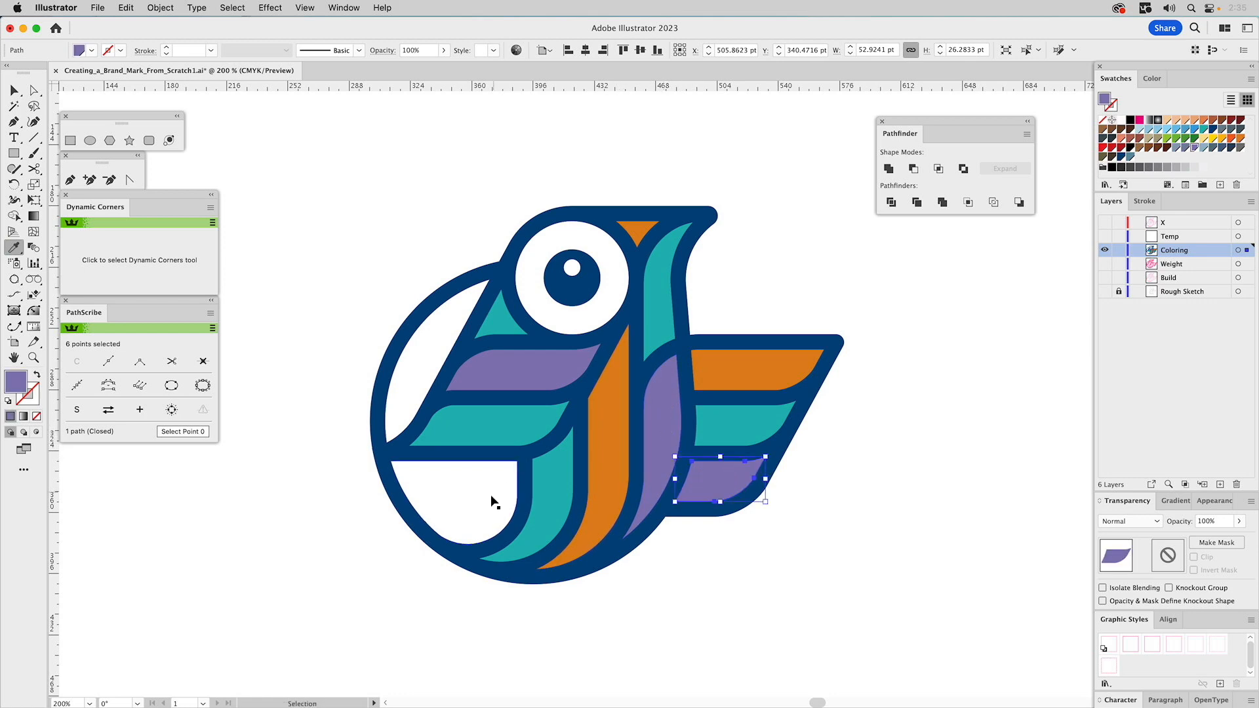
click(521, 374)
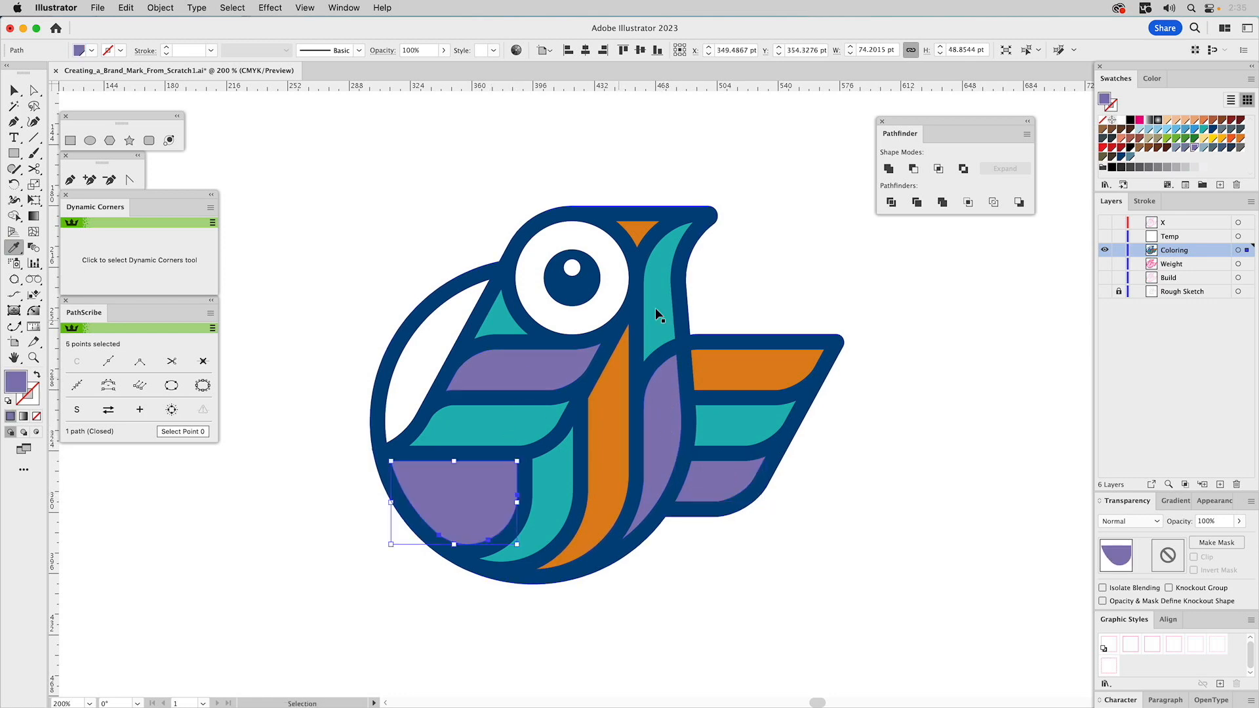
super+click(782, 280)
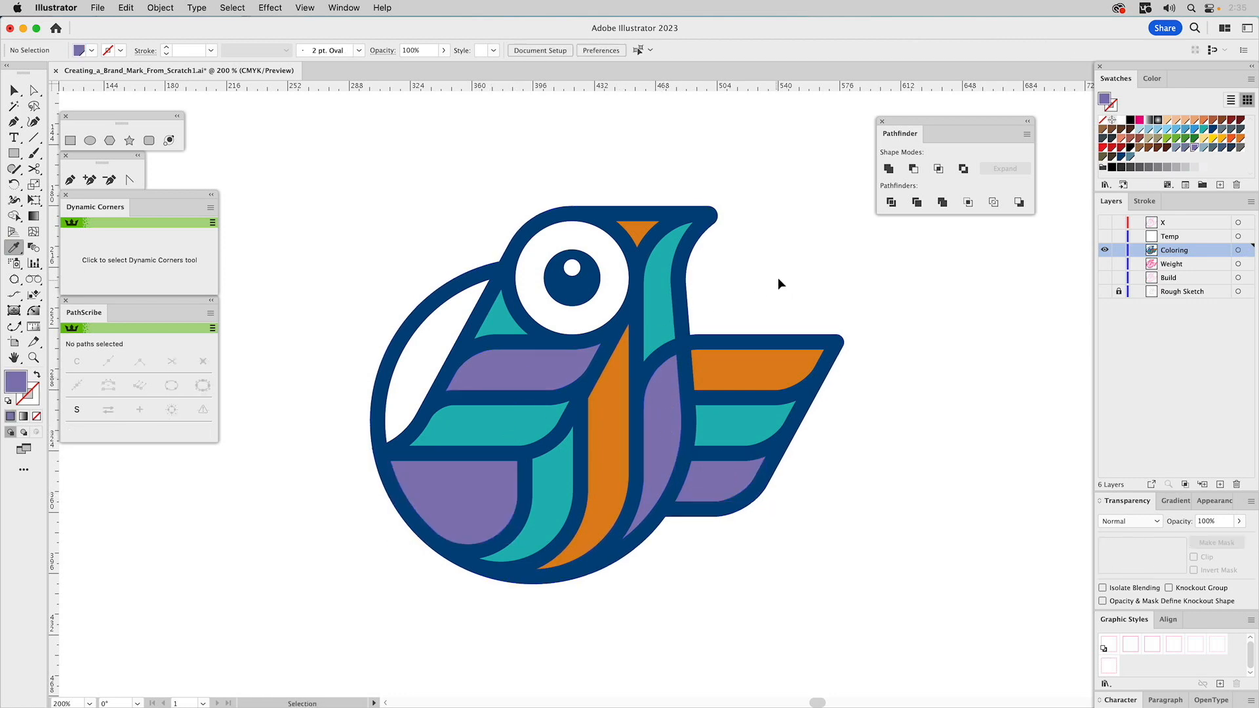
Fill the curved outer shape along the bird's upper left edge with orange sampled from the central body stripe.
super+click(453, 335)
click(623, 371)
super+click(837, 261)
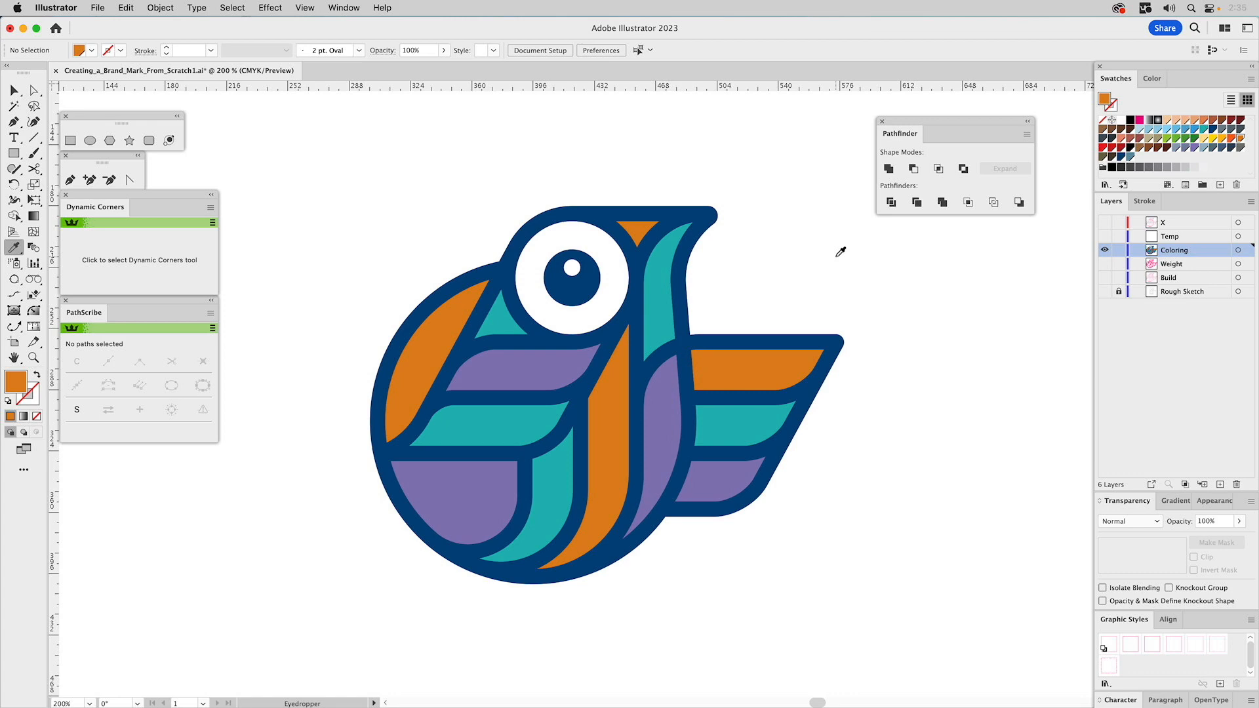
key(v)
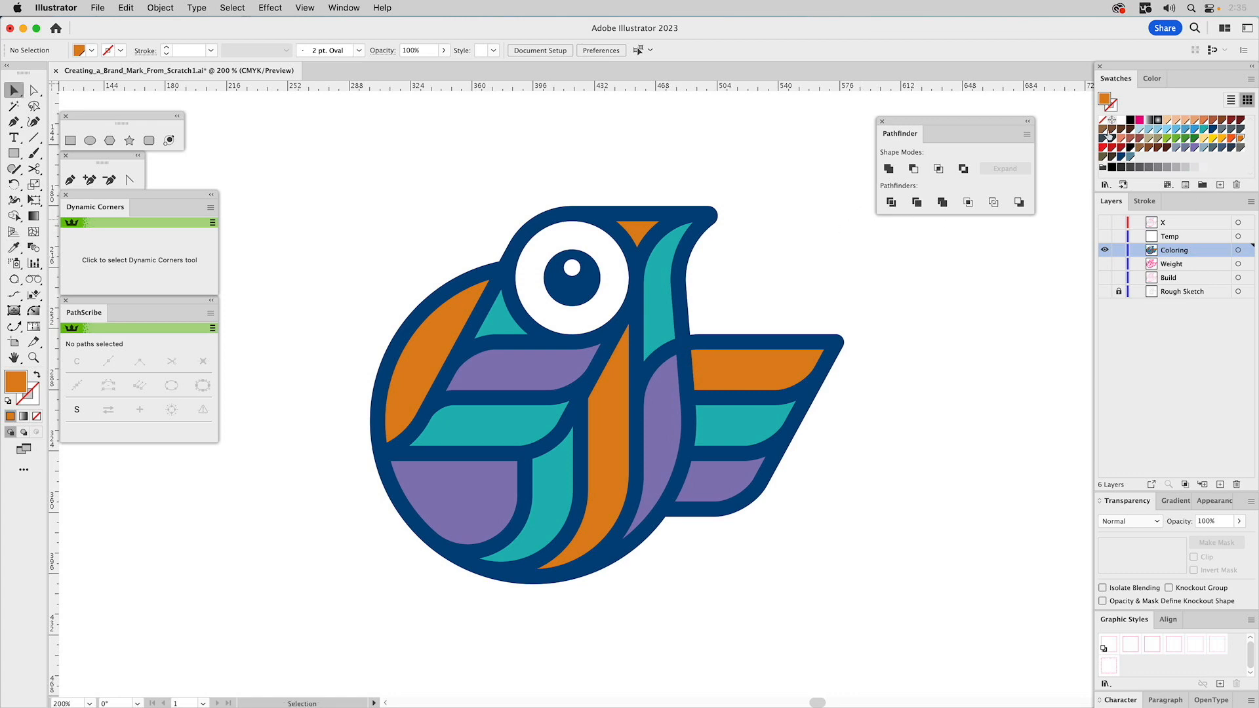
Check the CMYK mix of the bird silhouette's navy fill and its global swatch.
click(686, 213)
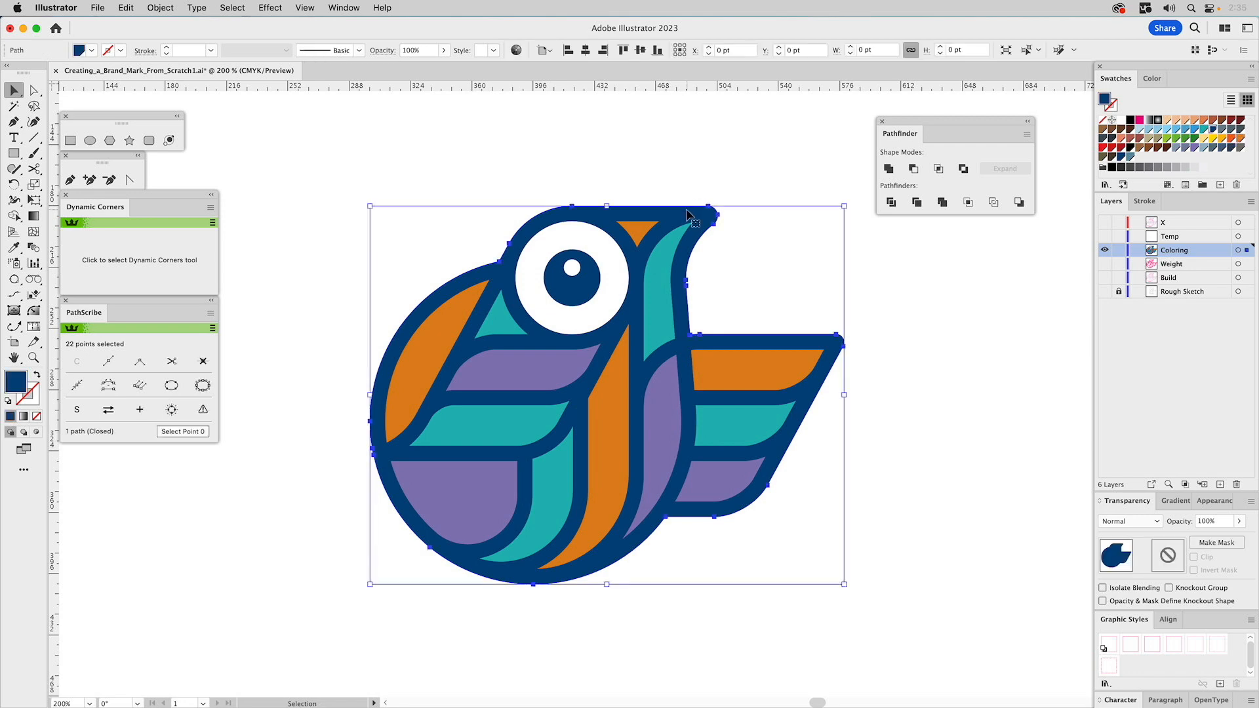
click(1153, 78)
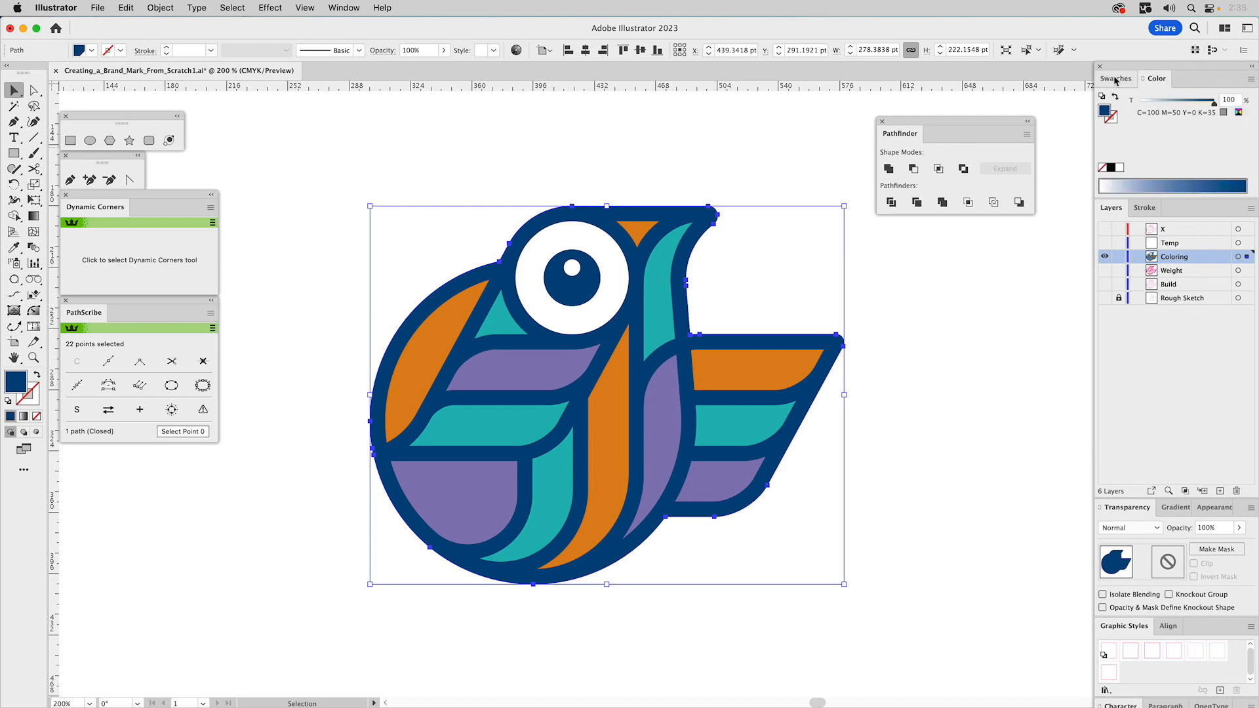
click(1116, 78)
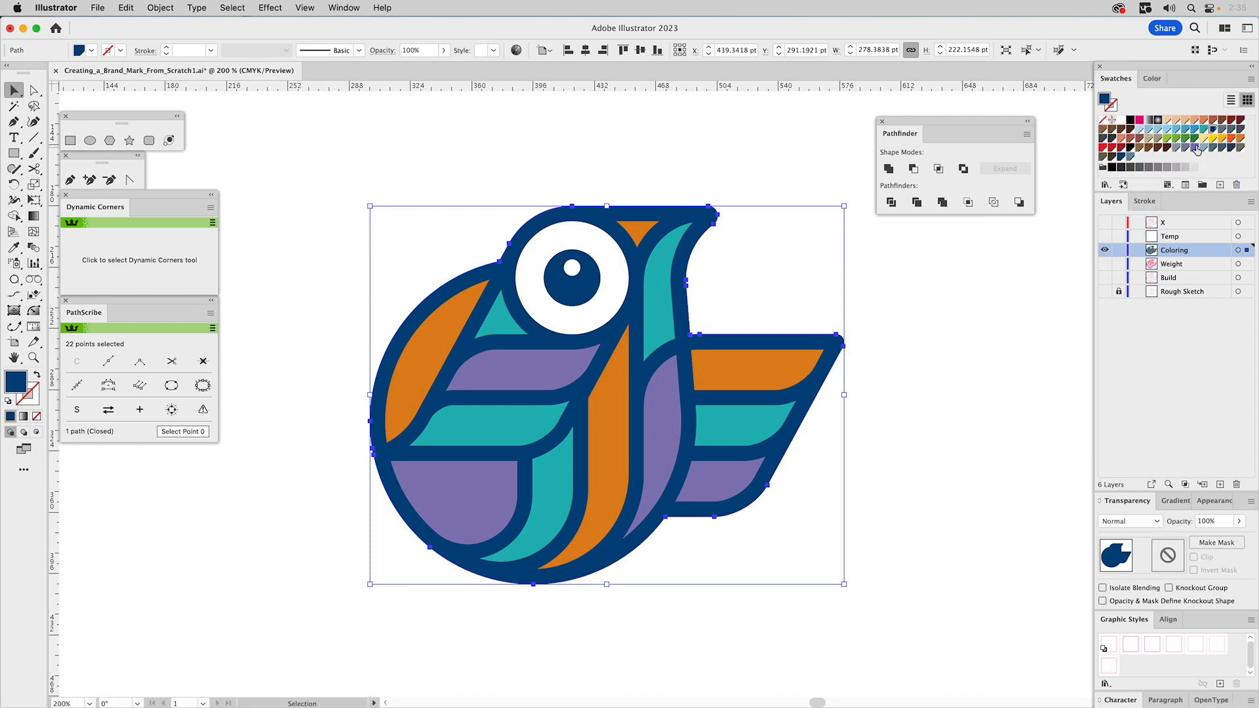
double_click(1213, 131)
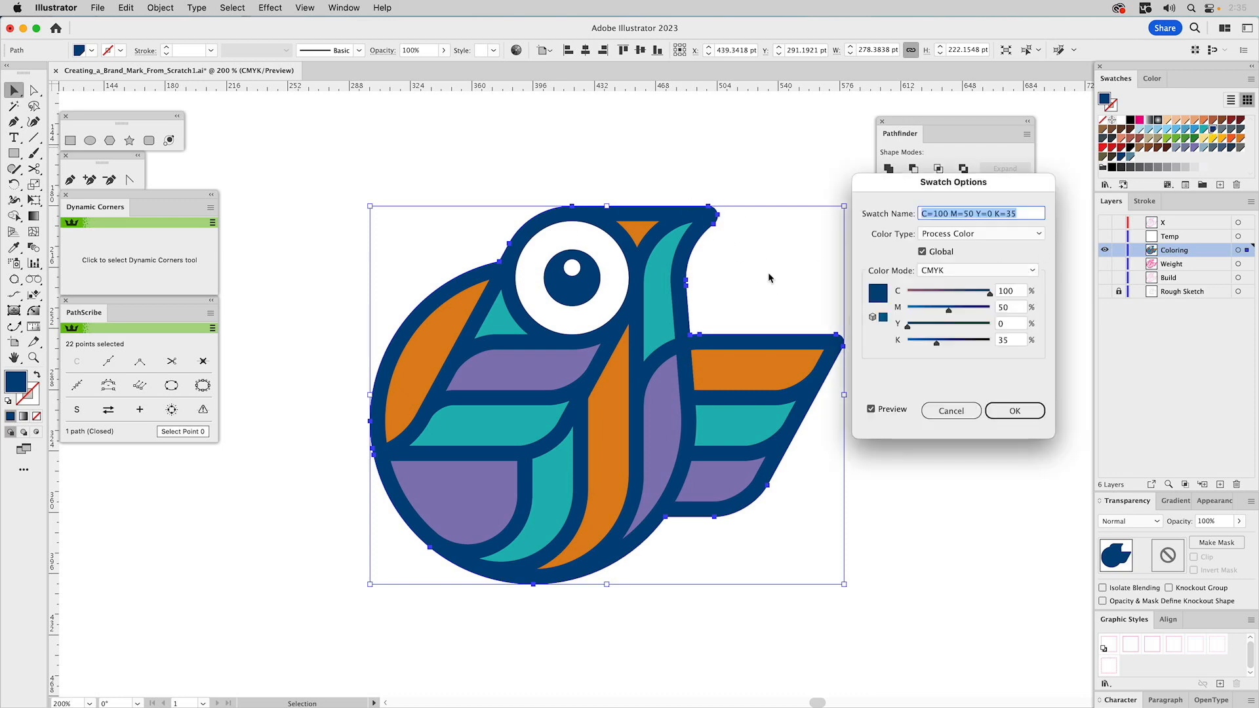
click(949, 411)
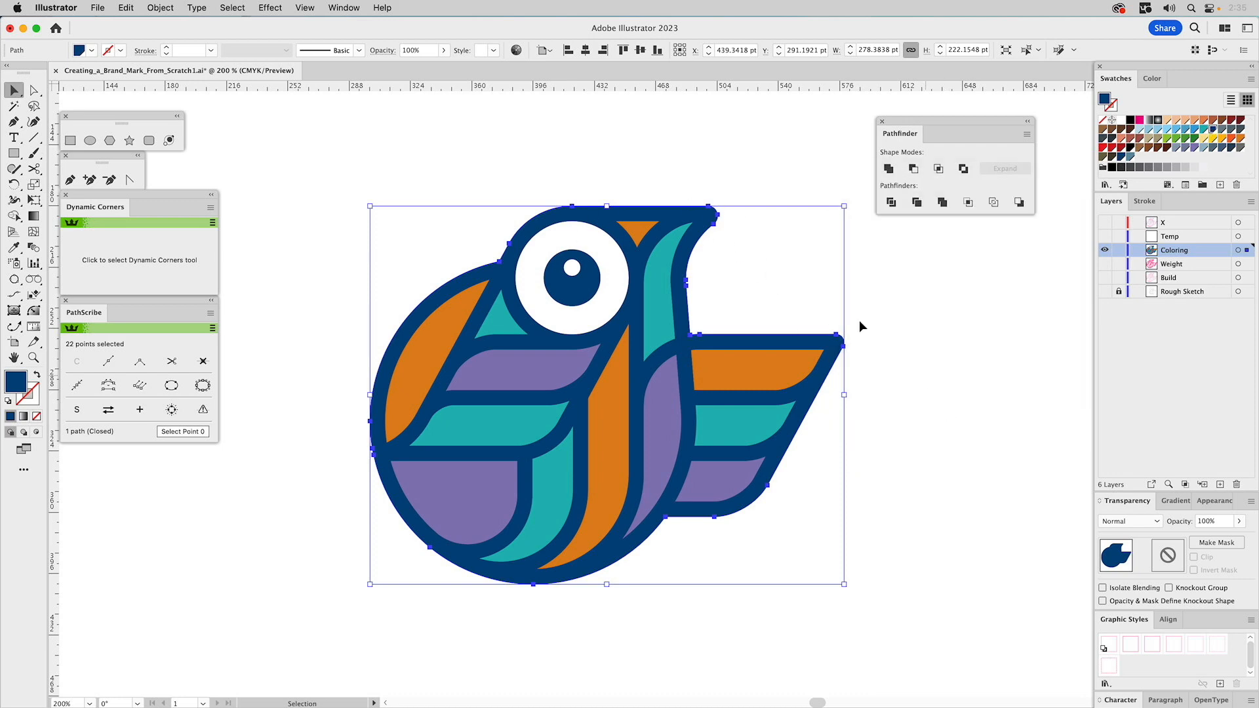
click(808, 283)
Edit the navy global swatch to 70% magenta, 20% yellow and 15% black, and try to apply it.
double_click(1215, 131)
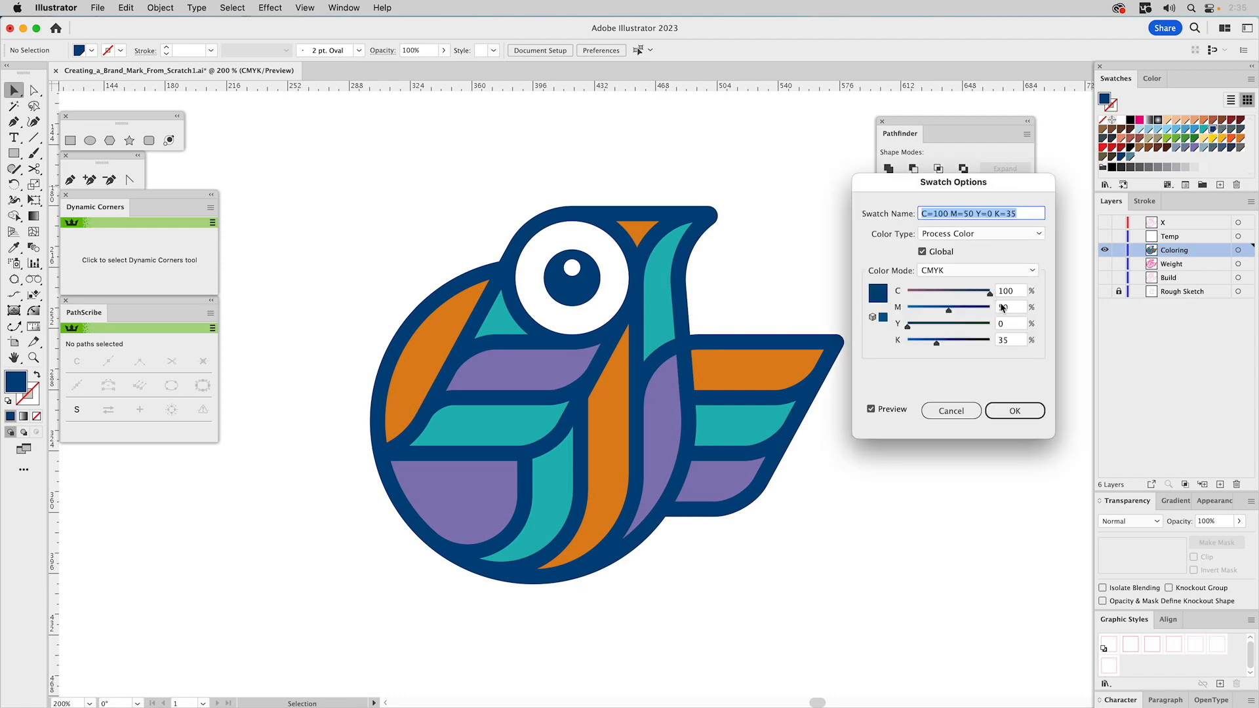
double_click(1018, 311)
text(70)
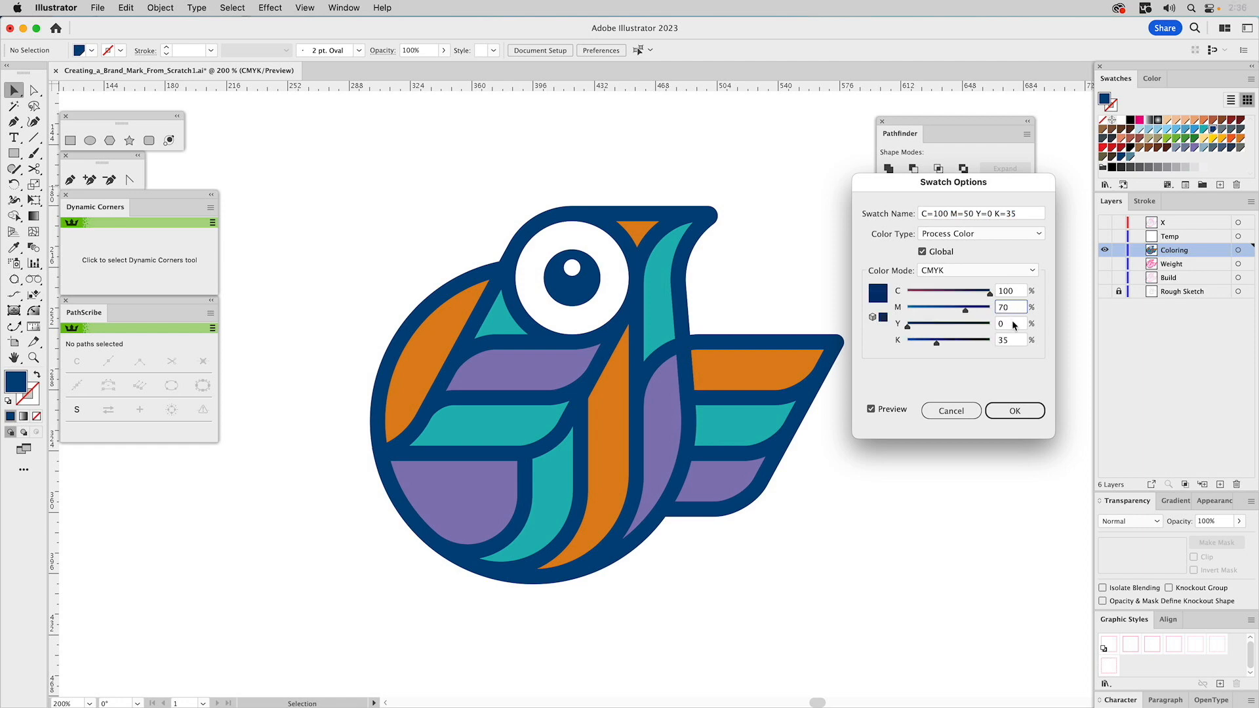
key(Tab)
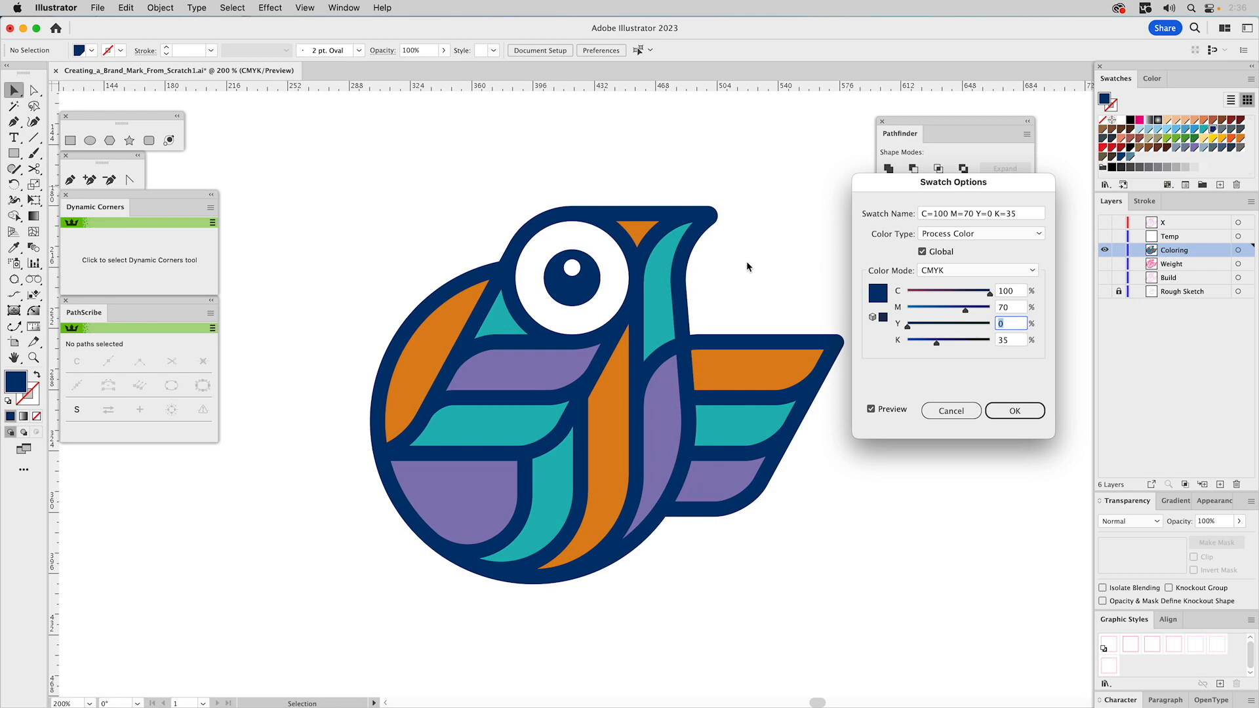
text(20)
key(Tab)
text(15)
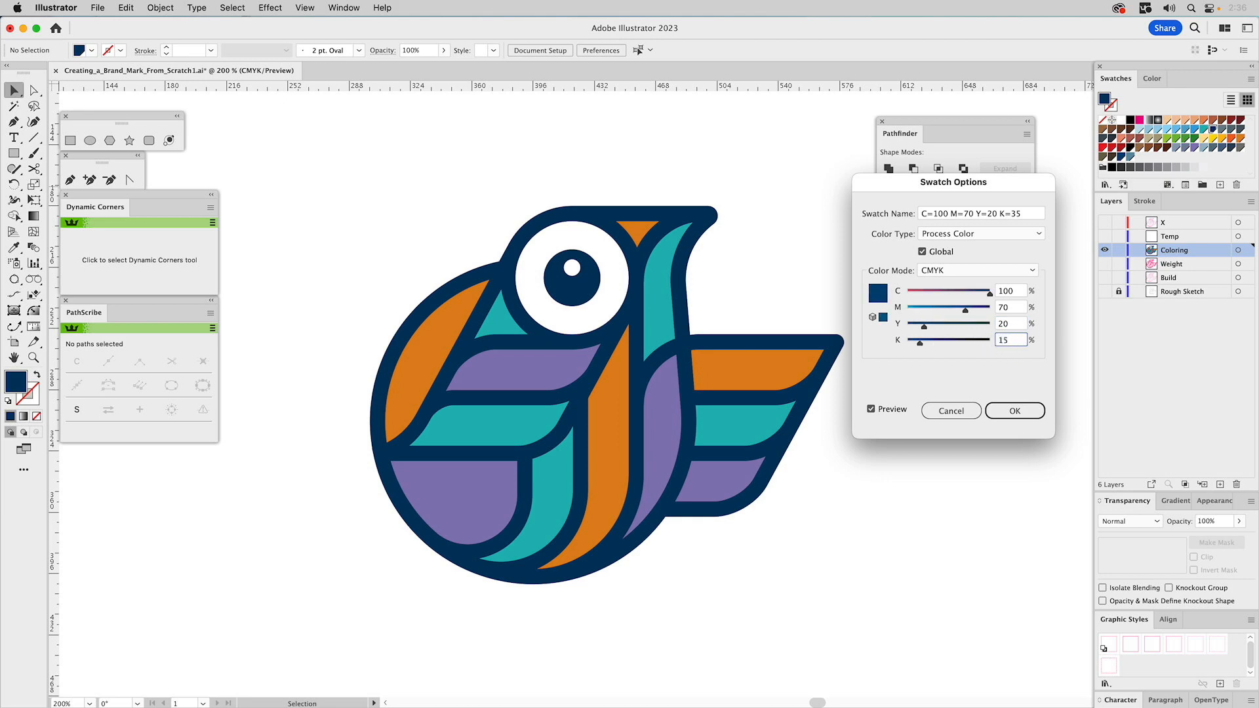
key(Return)
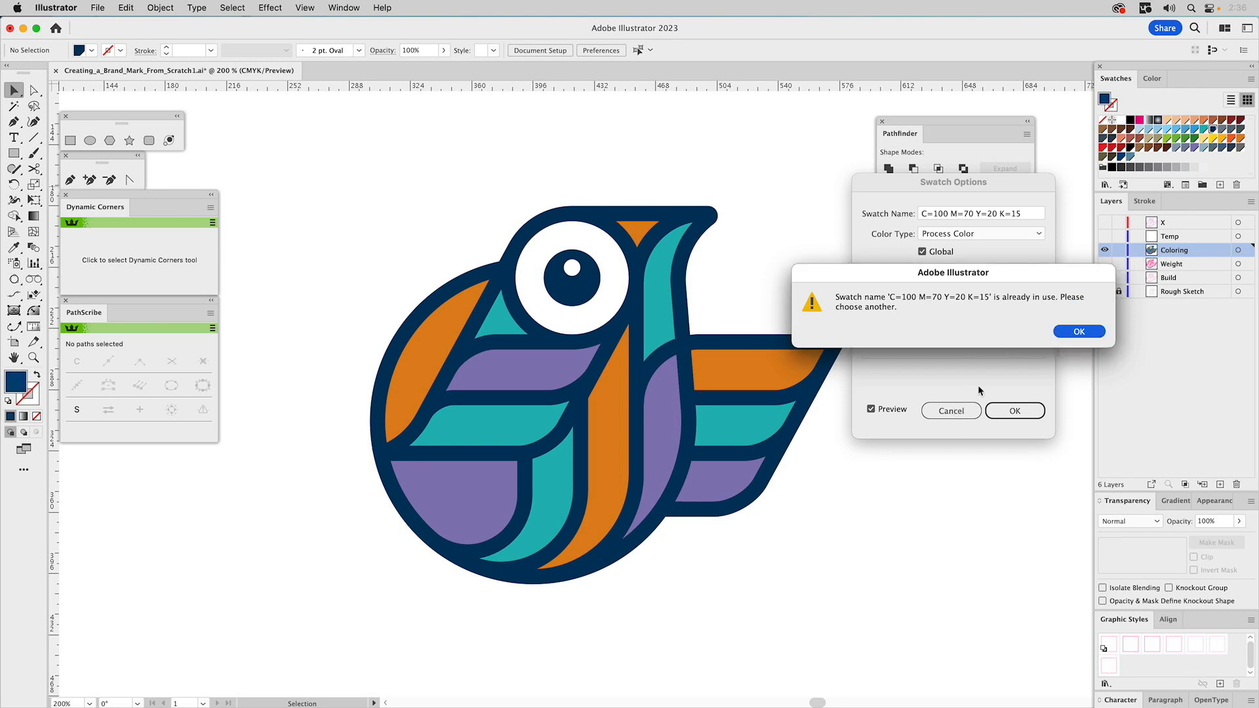
click(1075, 332)
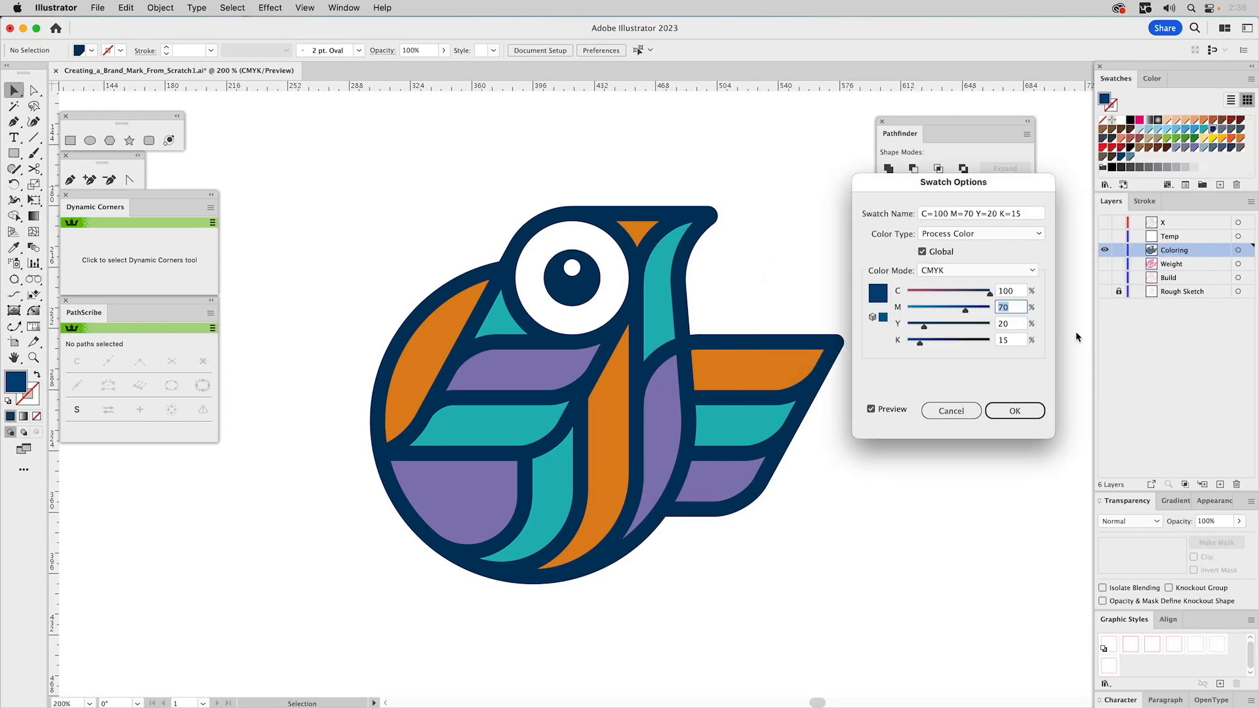
Set the navy swatch's black to 20% and apply the swatch changes.
key(Return)
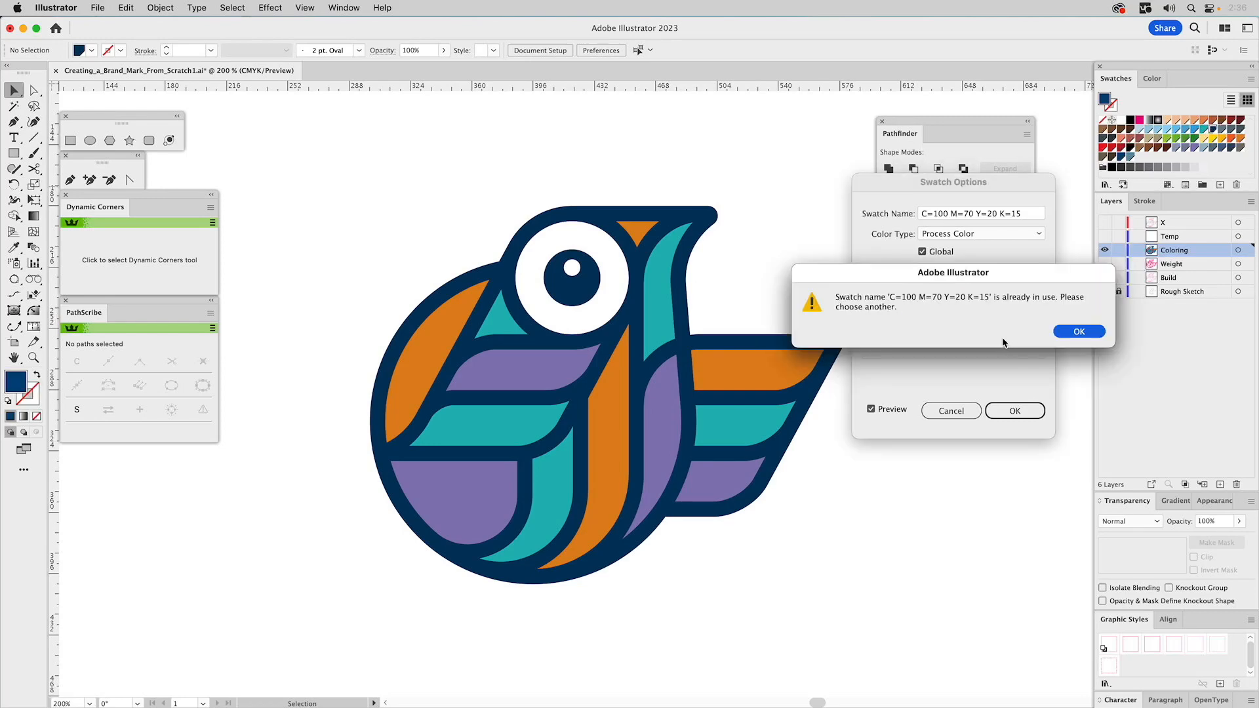
click(1078, 332)
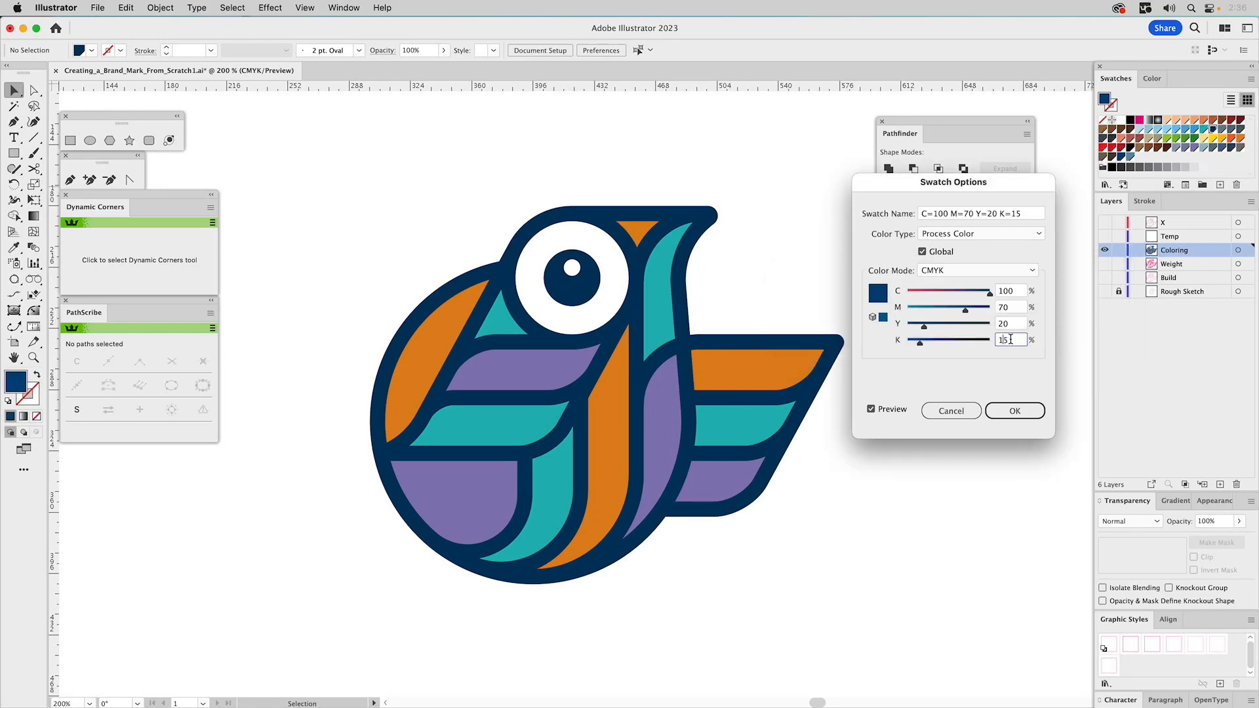
text(20)
click(1006, 412)
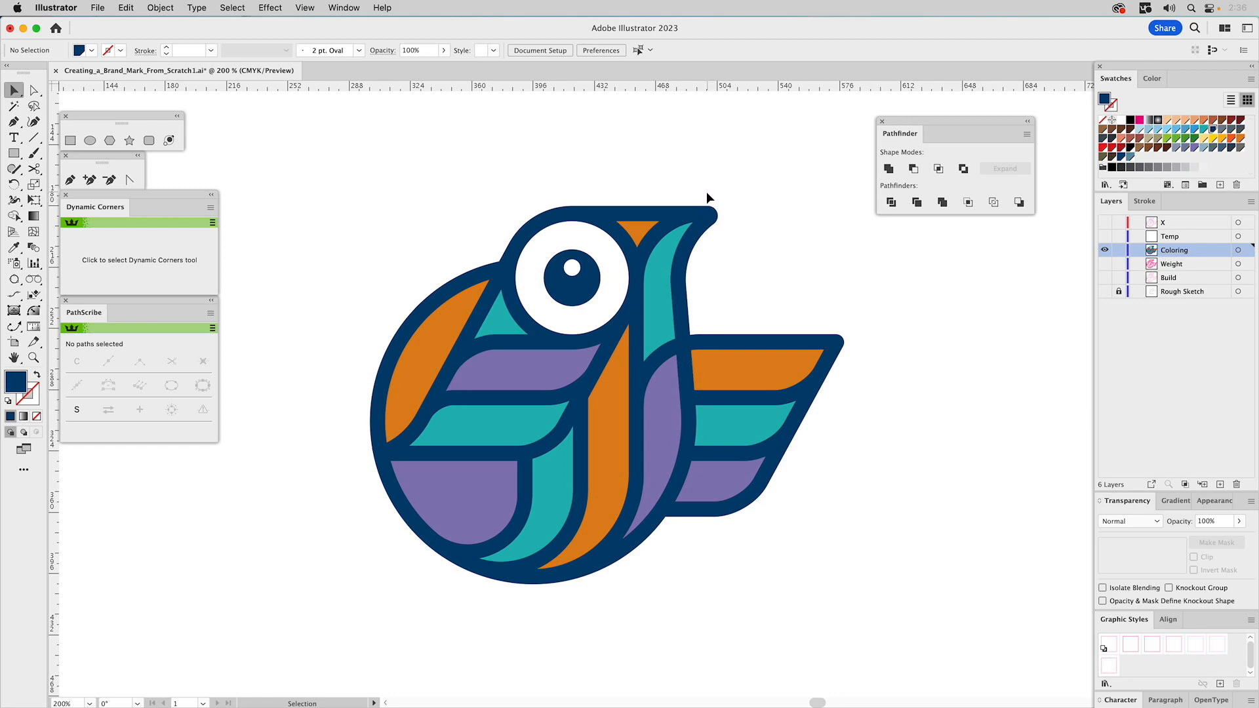
Try the purple global swatch with 70% cyan and 25% magenta.
click(657, 392)
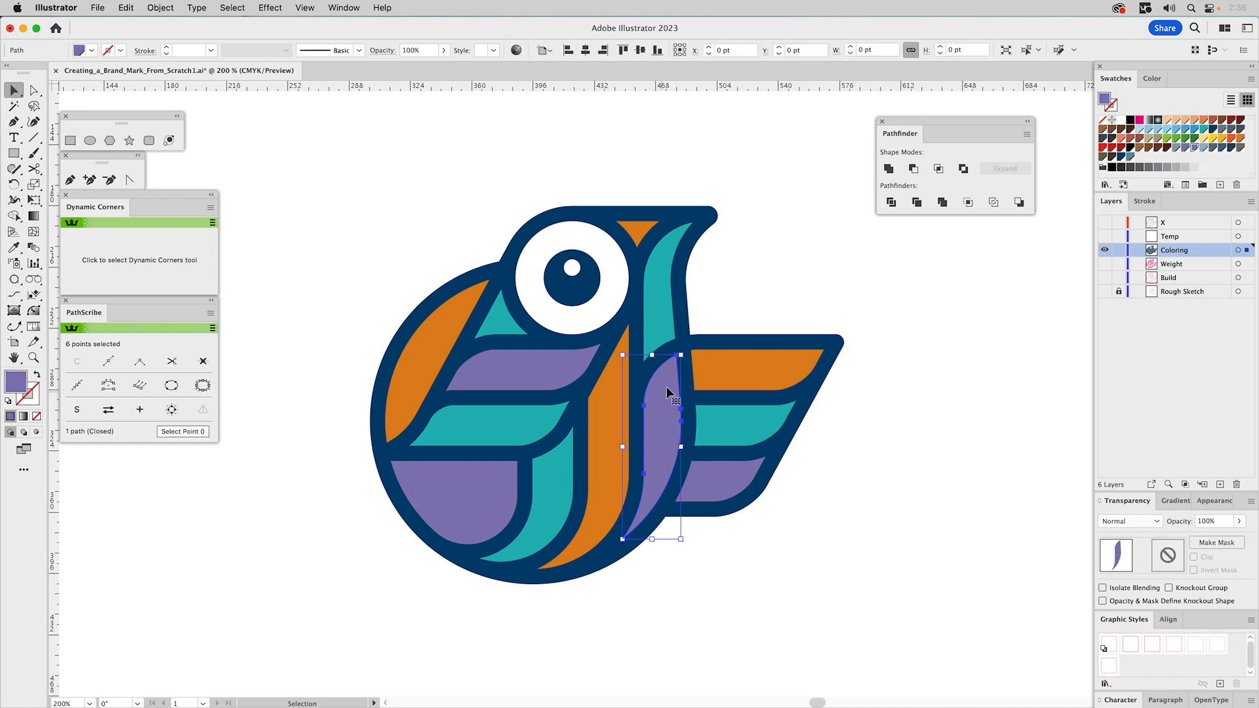
click(921, 272)
double_click(1199, 146)
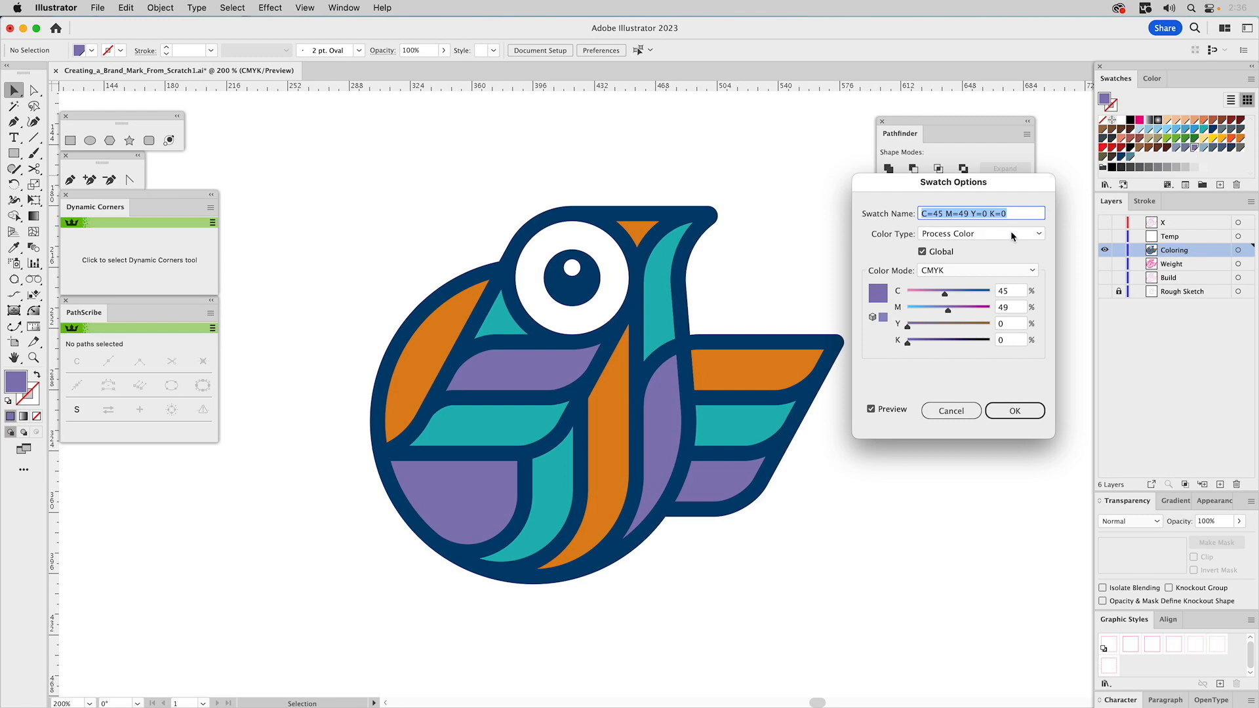
double_click(1017, 291)
text(70)
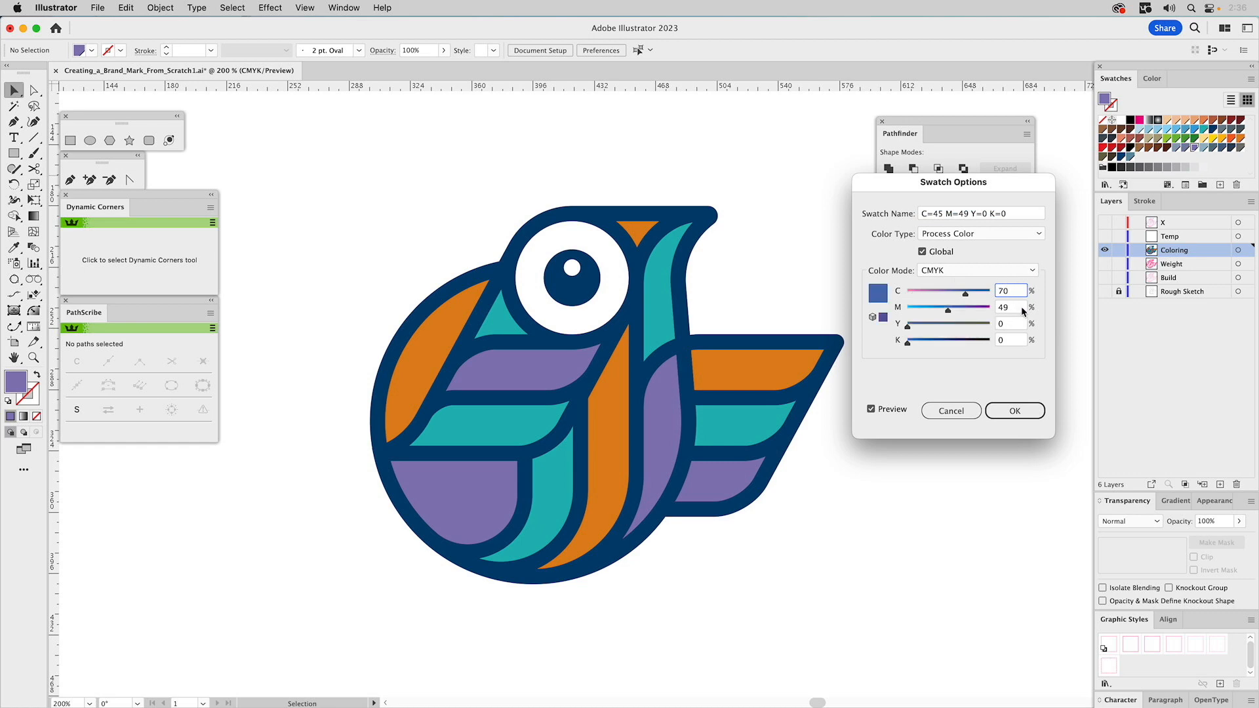
key(Tab)
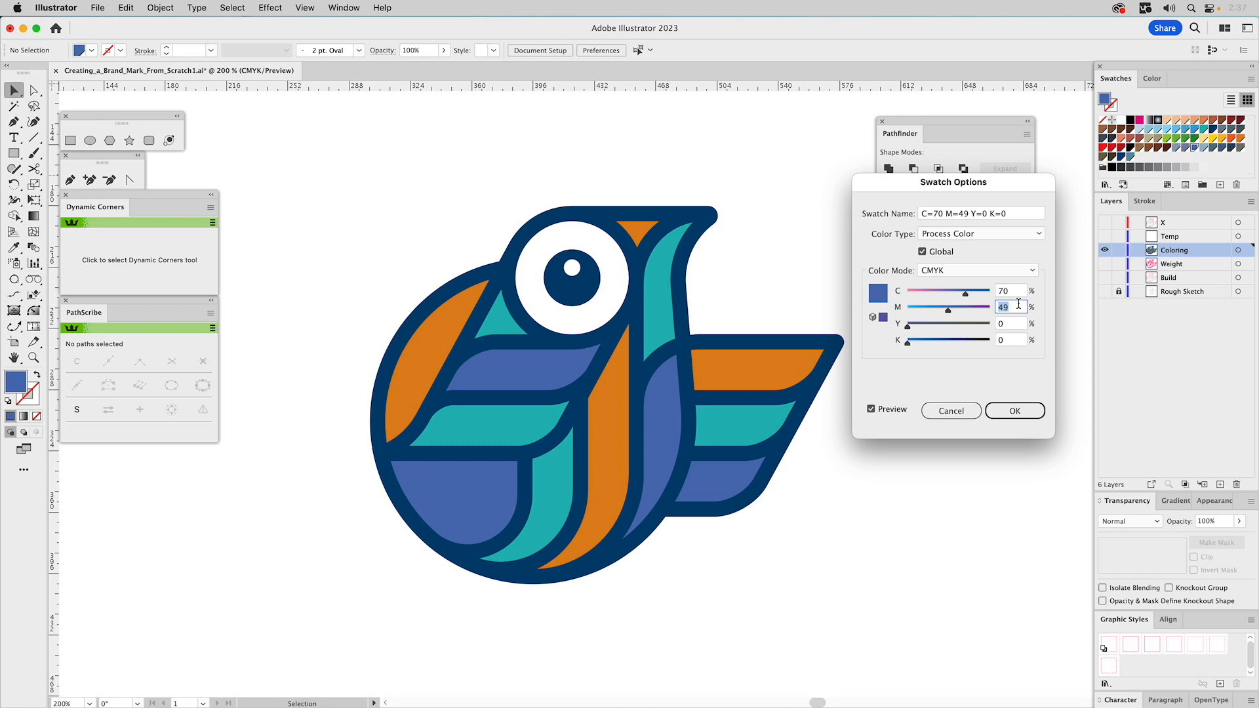
text(25)
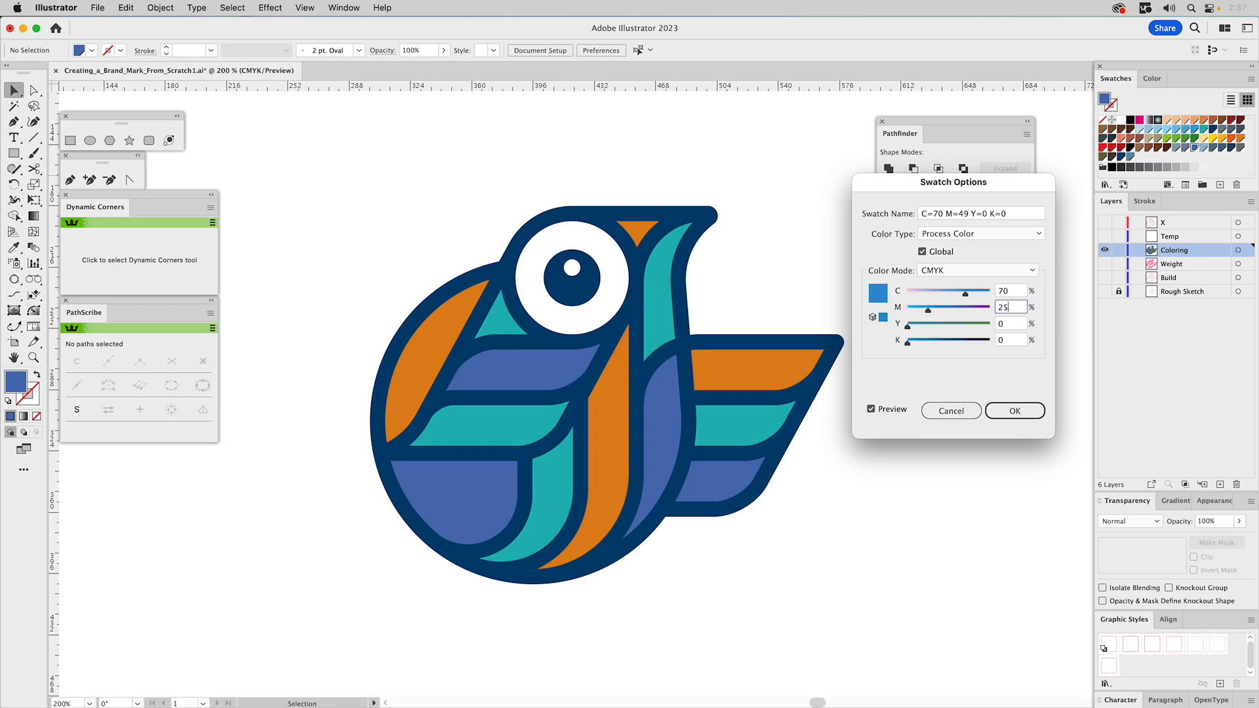
key(Tab)
double_click(1006, 307)
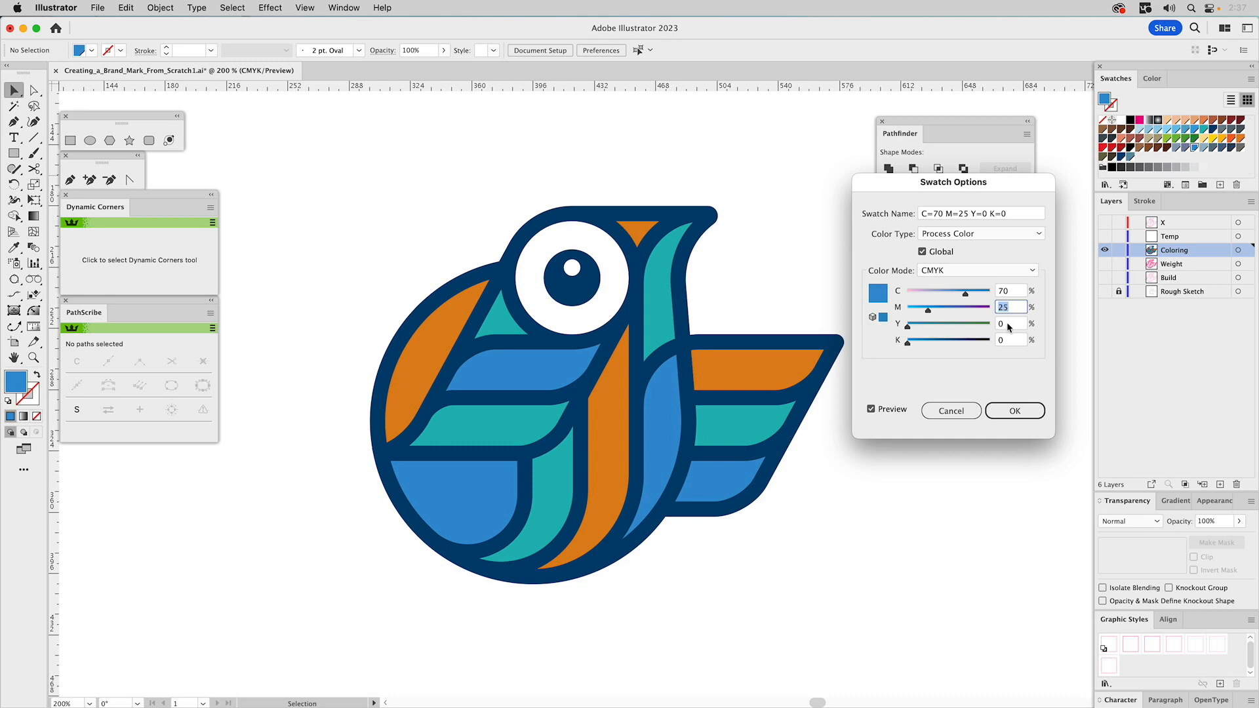
Try the purple swatch with 45% magenta and 5% black, compare the preview, and discard the swatch edits.
click(1013, 341)
text(5)
click(1013, 322)
click(1003, 307)
text(45)
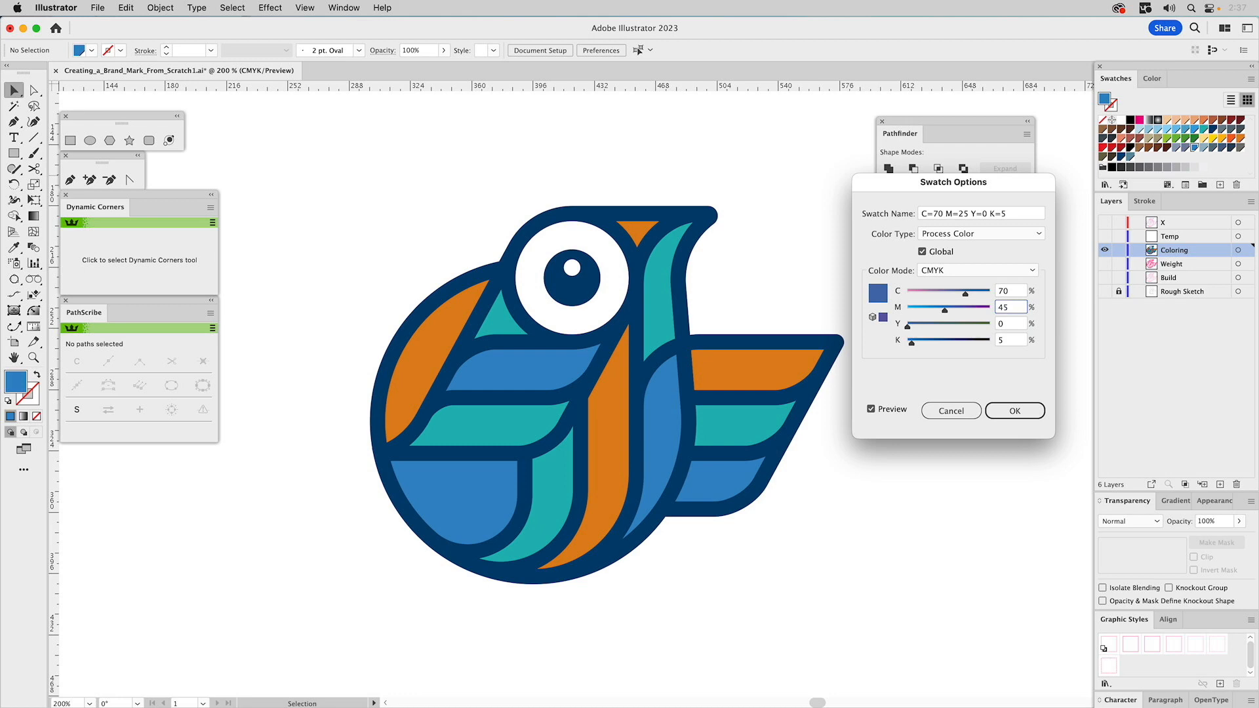
click(1017, 291)
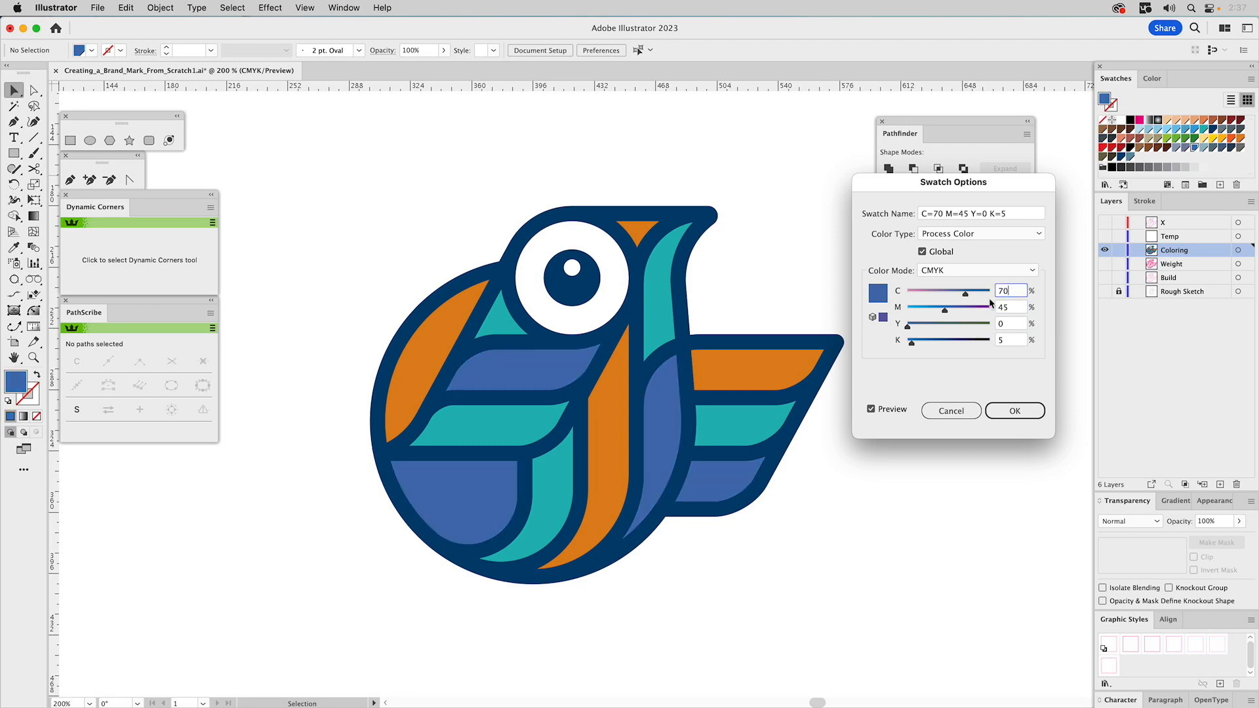
click(883, 406)
click(883, 407)
double_click(1007, 291)
click(951, 410)
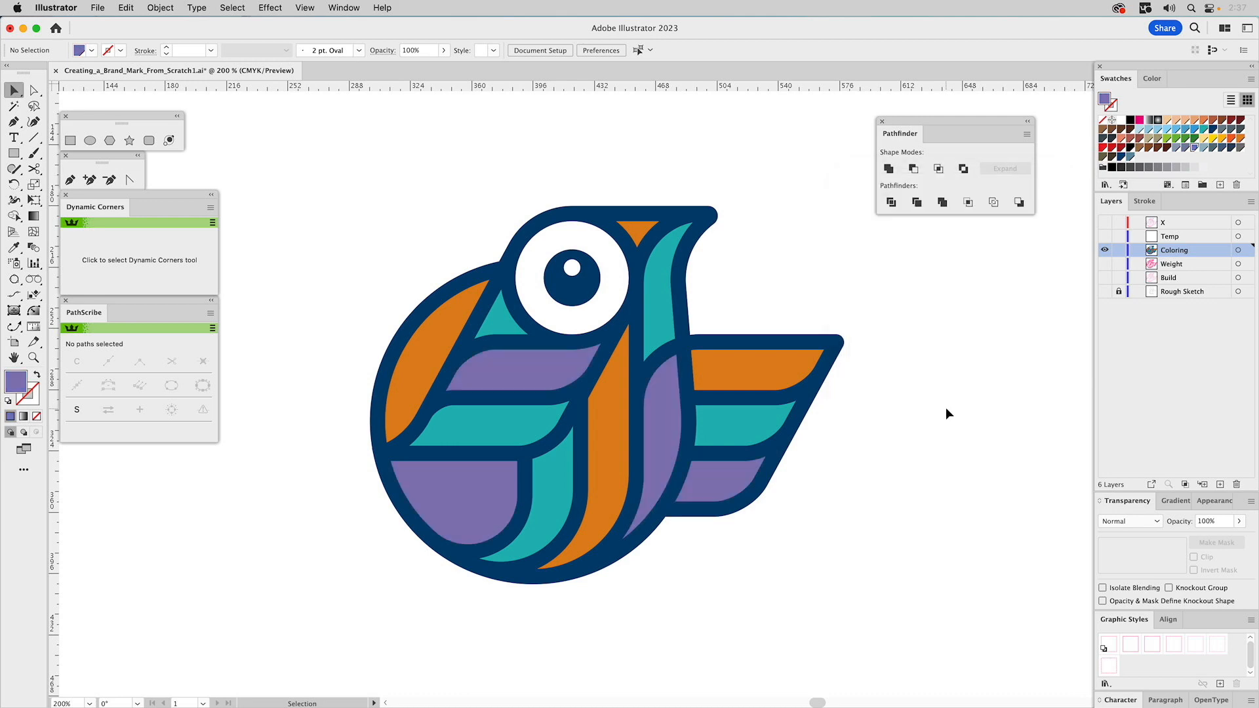
Edit the purple global swatch to 70% magenta and 5% black, and apply the changes.
double_click(1196, 149)
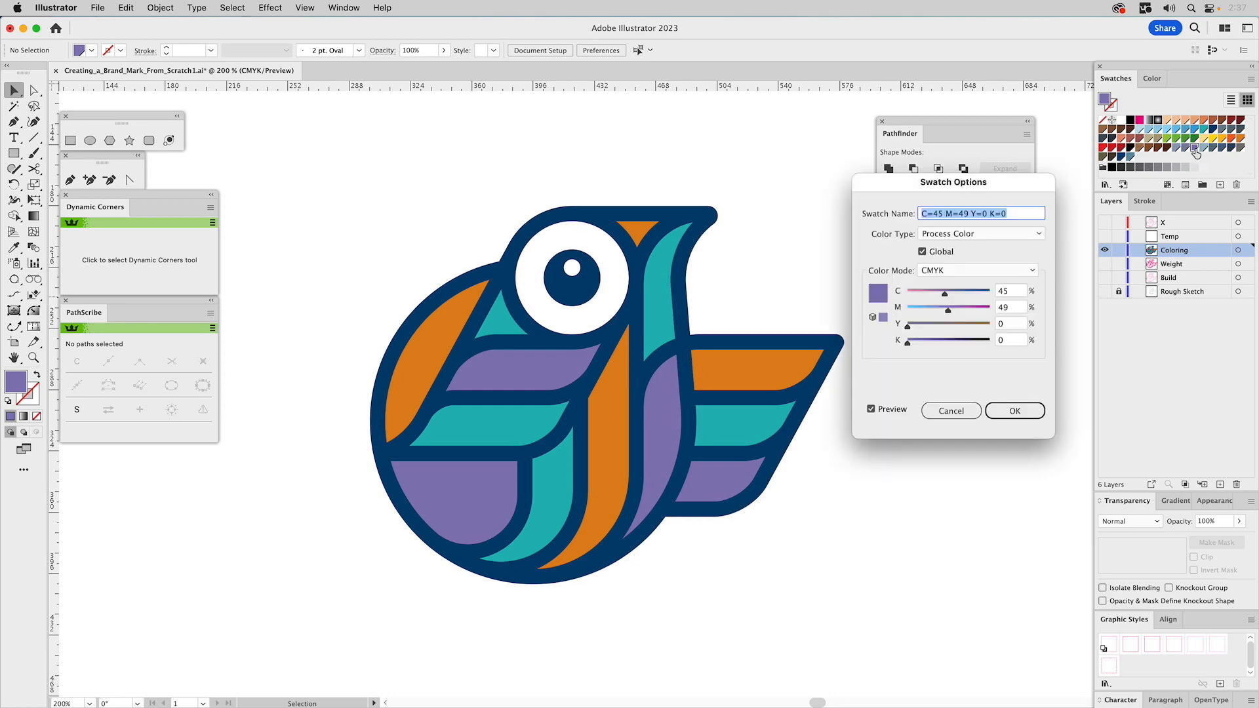
click(1014, 309)
text(70)
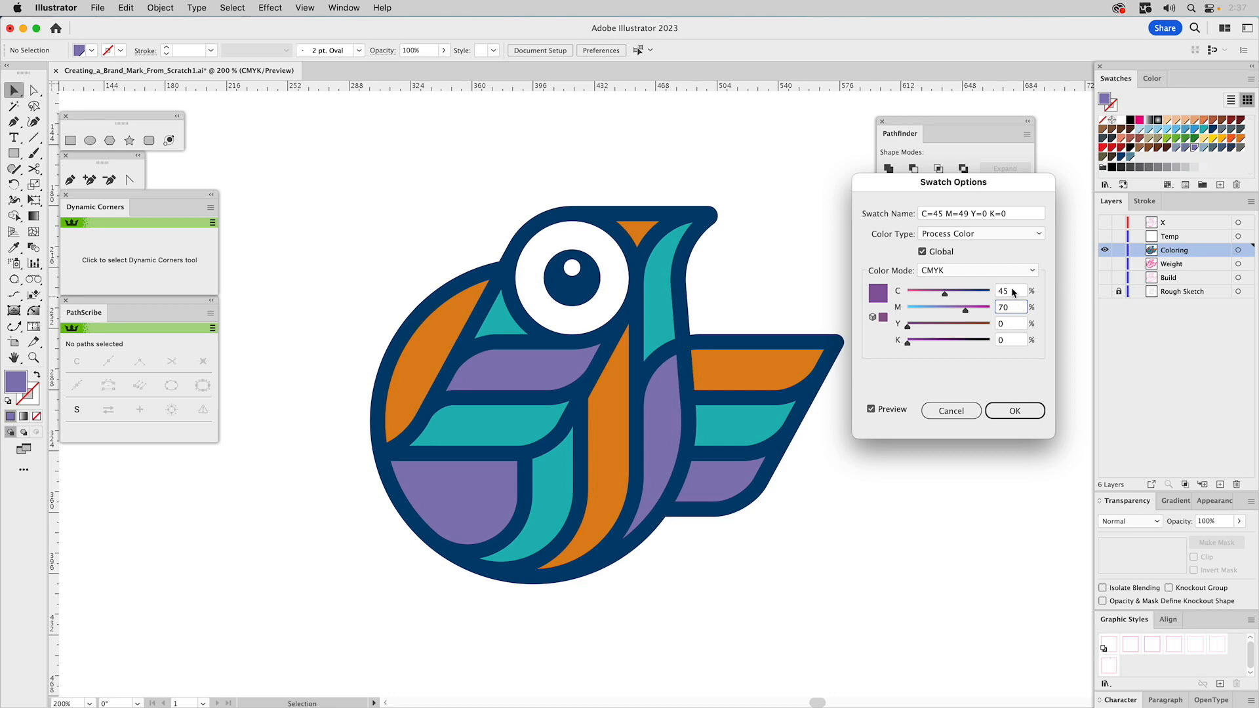
click(1013, 340)
text(5)
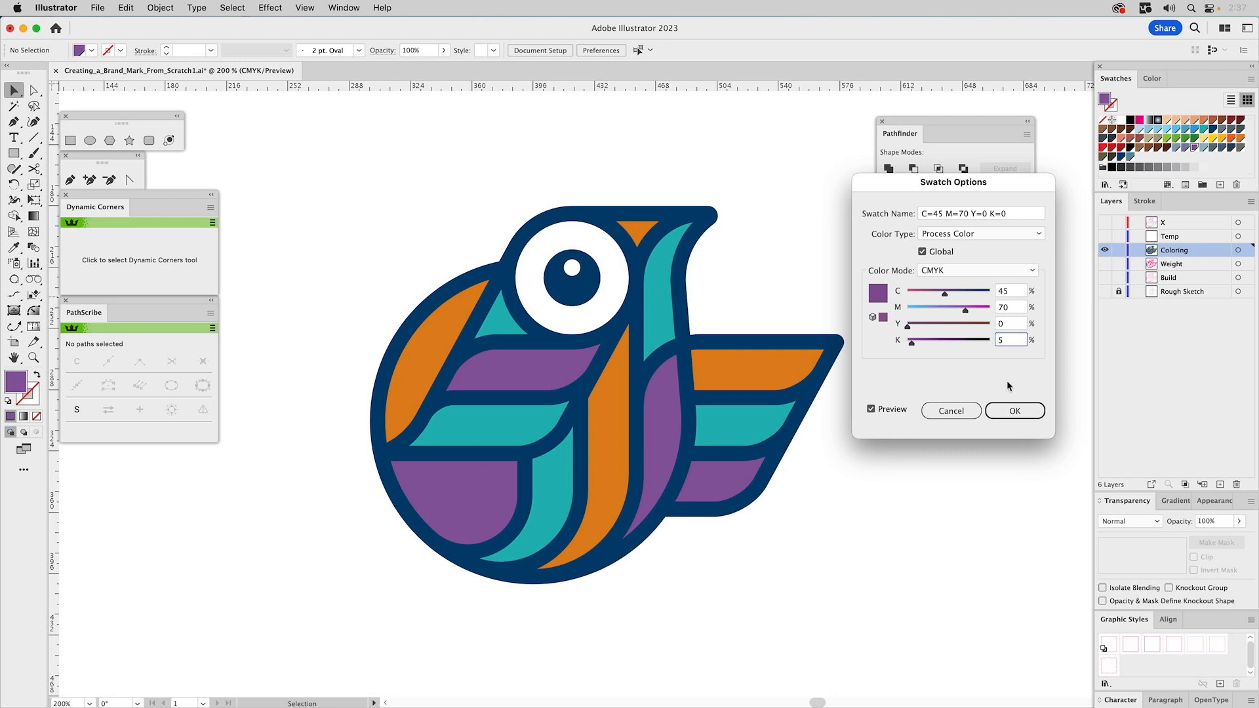
click(1016, 408)
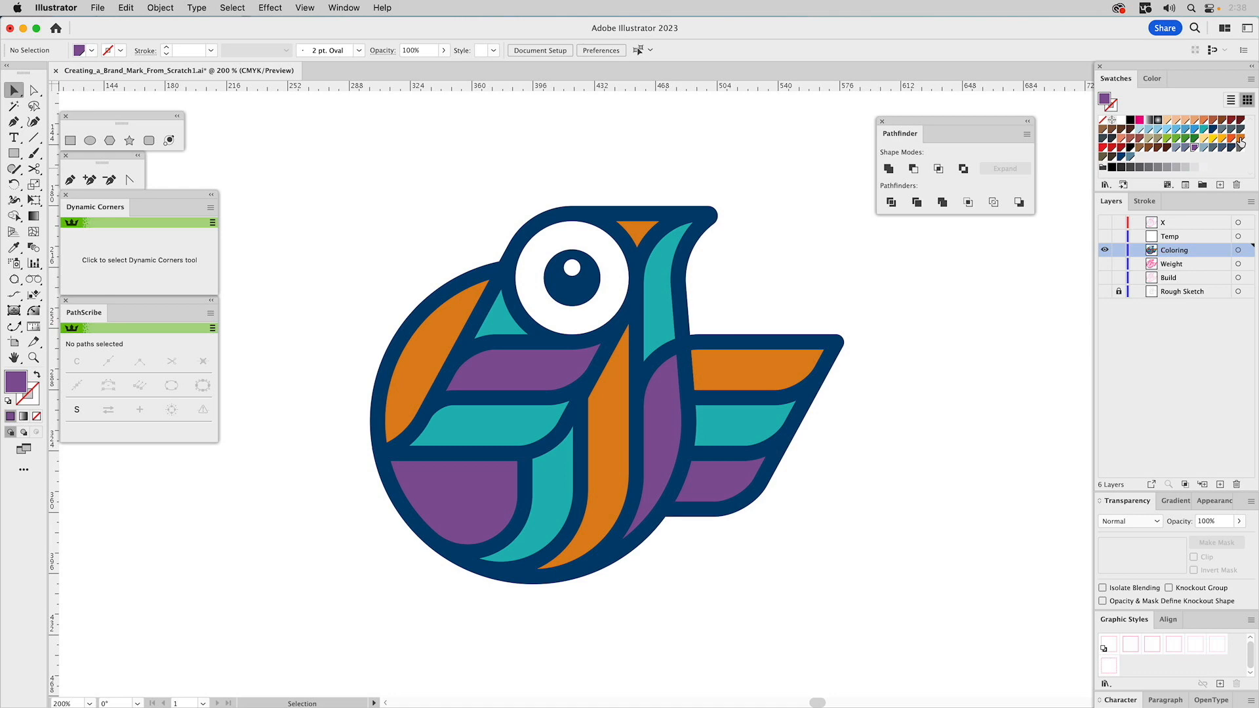
Edit the orange global swatch to 15% cyan, 25% magenta, 90% yellow and 0% black, and apply the changes.
click(787, 363)
click(882, 302)
double_click(1240, 140)
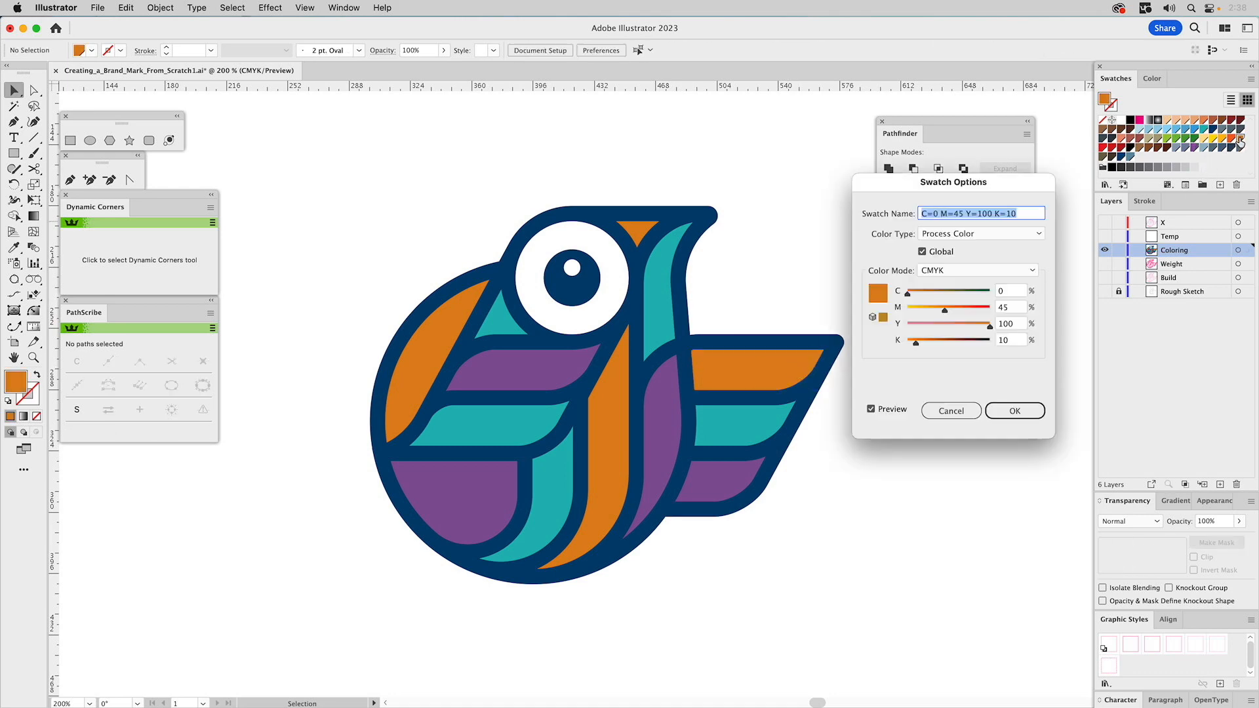
click(1018, 292)
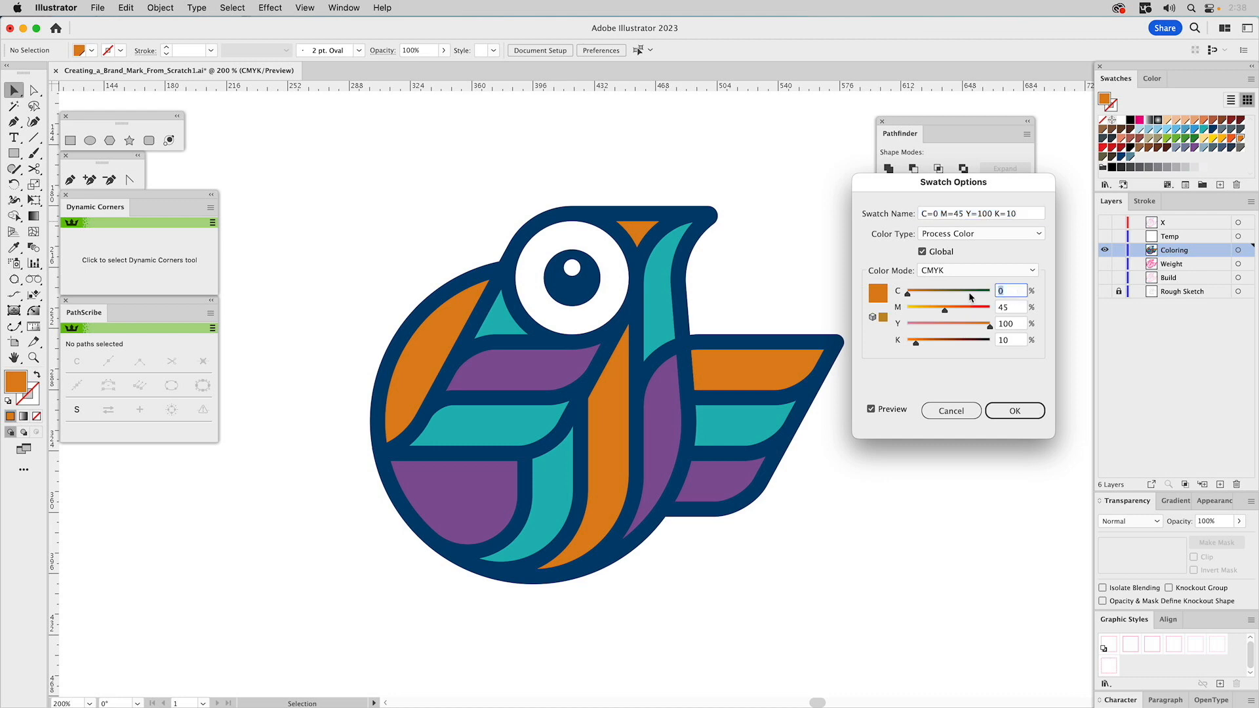
text(15)
key(Tab)
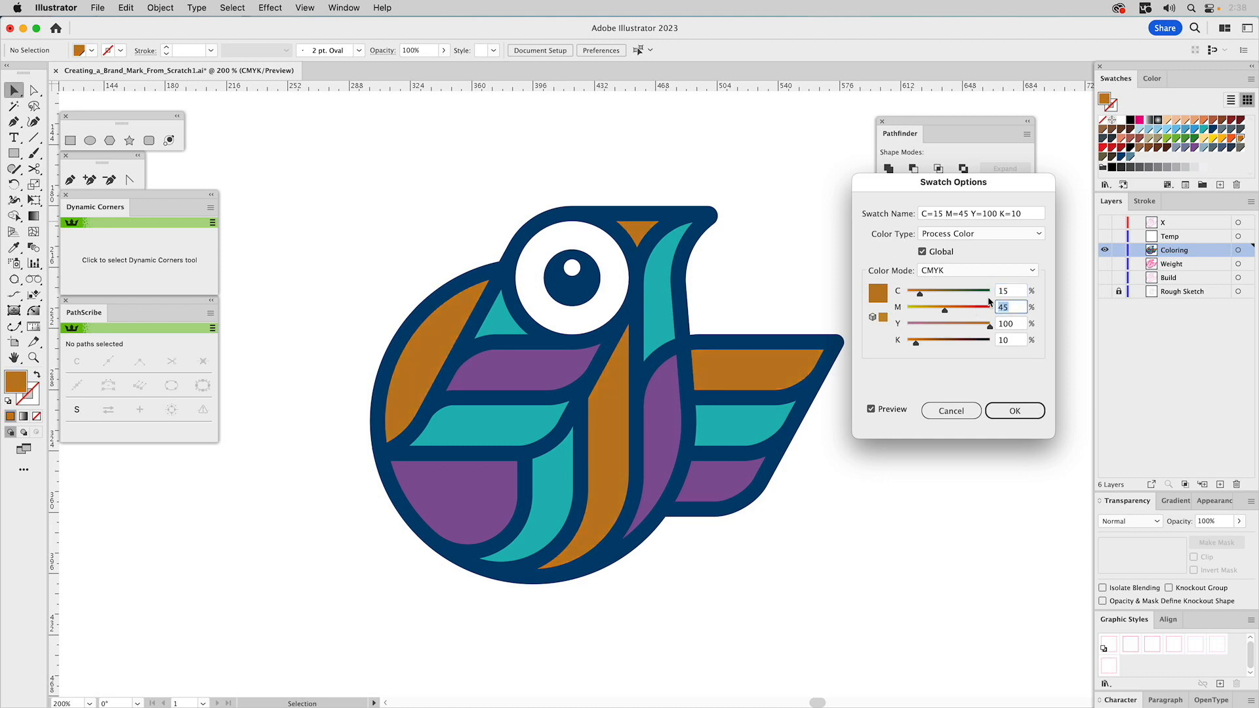
text(25)
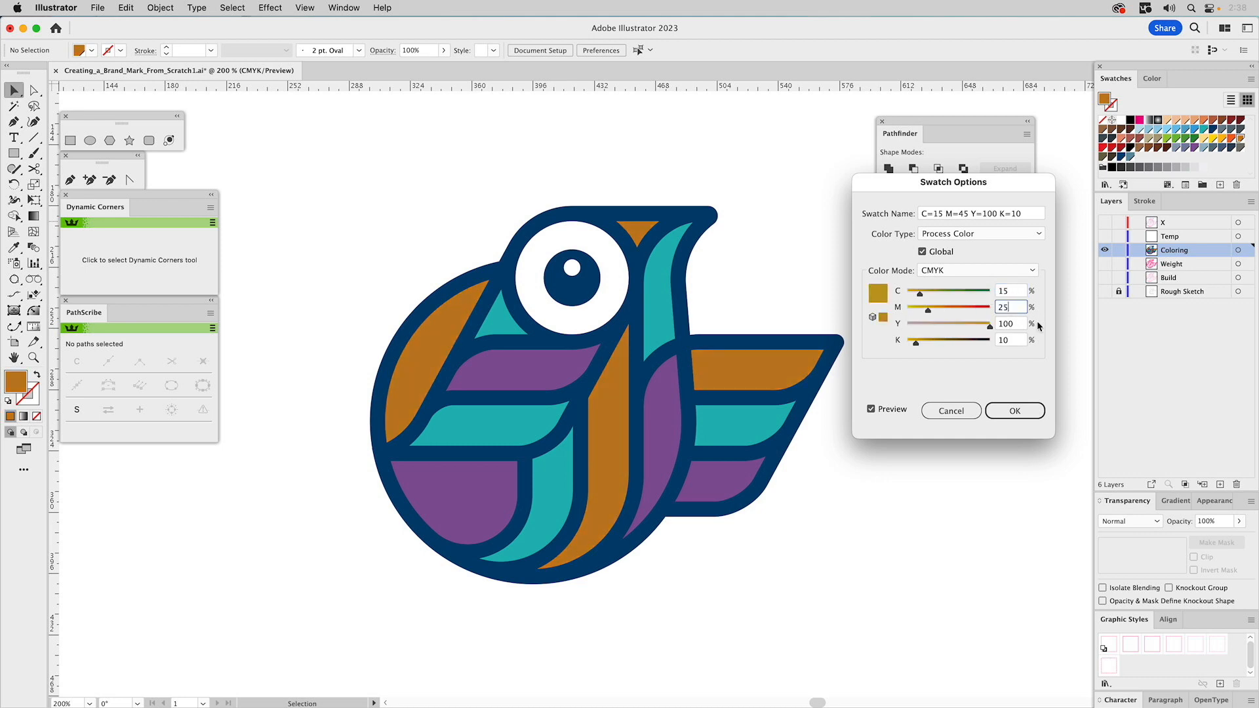
key(Tab)
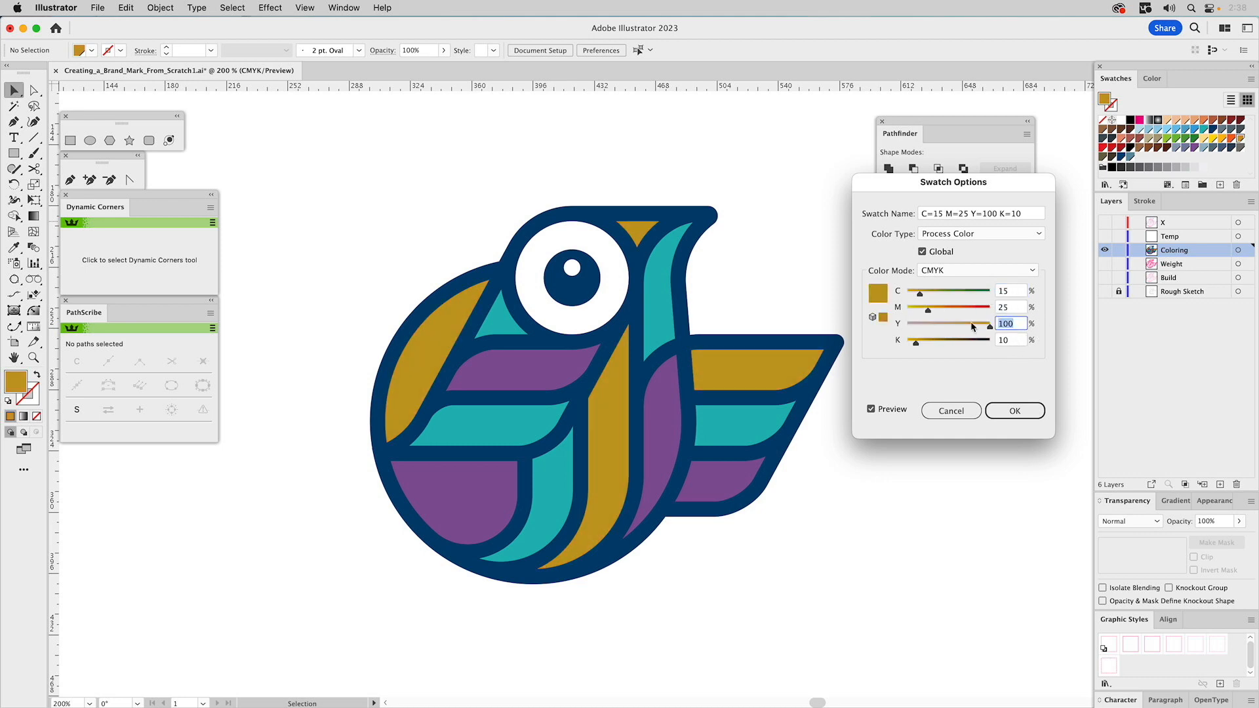
text(90)
key(Tab)
text(0)
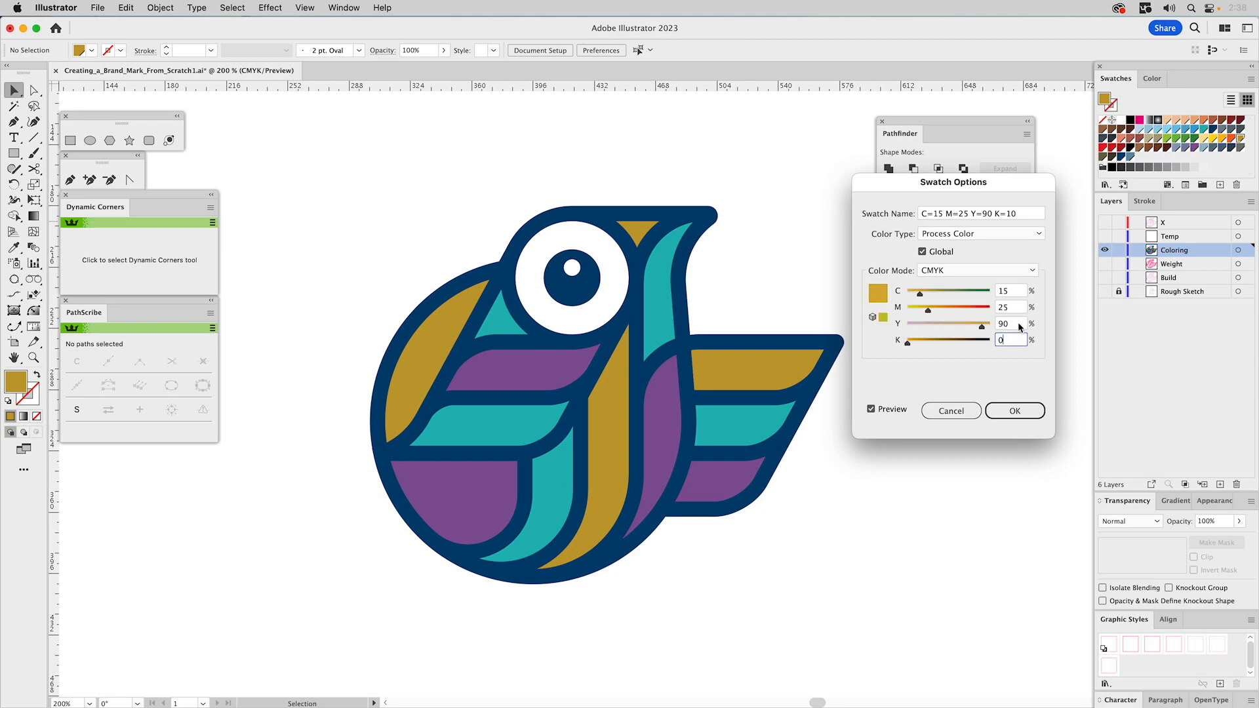
click(1018, 324)
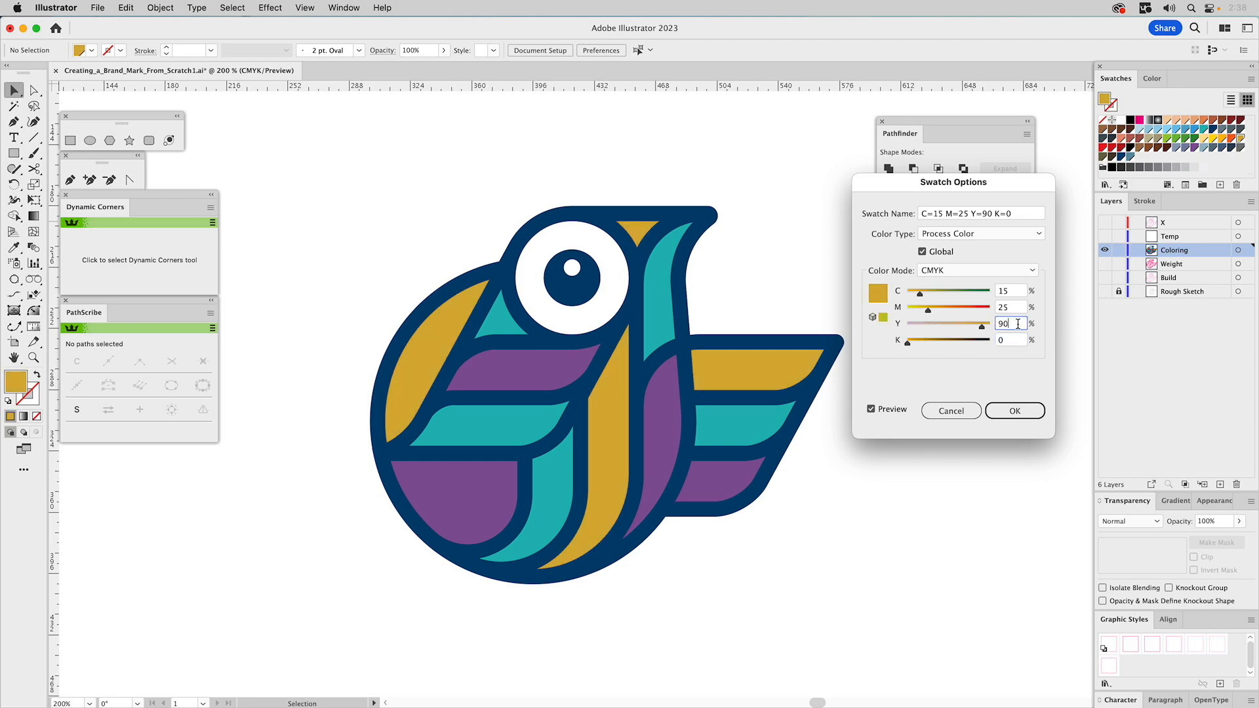
click(1023, 412)
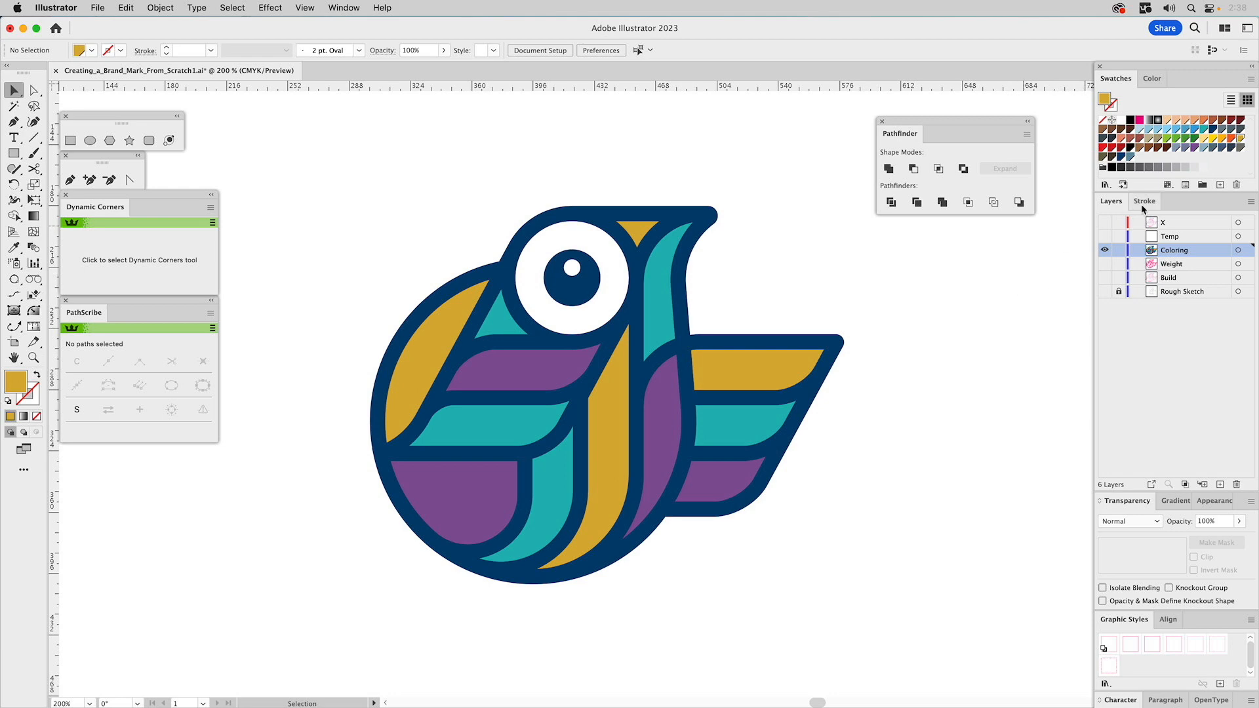
Open the teal global swatch for editing, try 60% cyan, and undo a trial of 75% magenta.
click(1203, 131)
double_click(1204, 130)
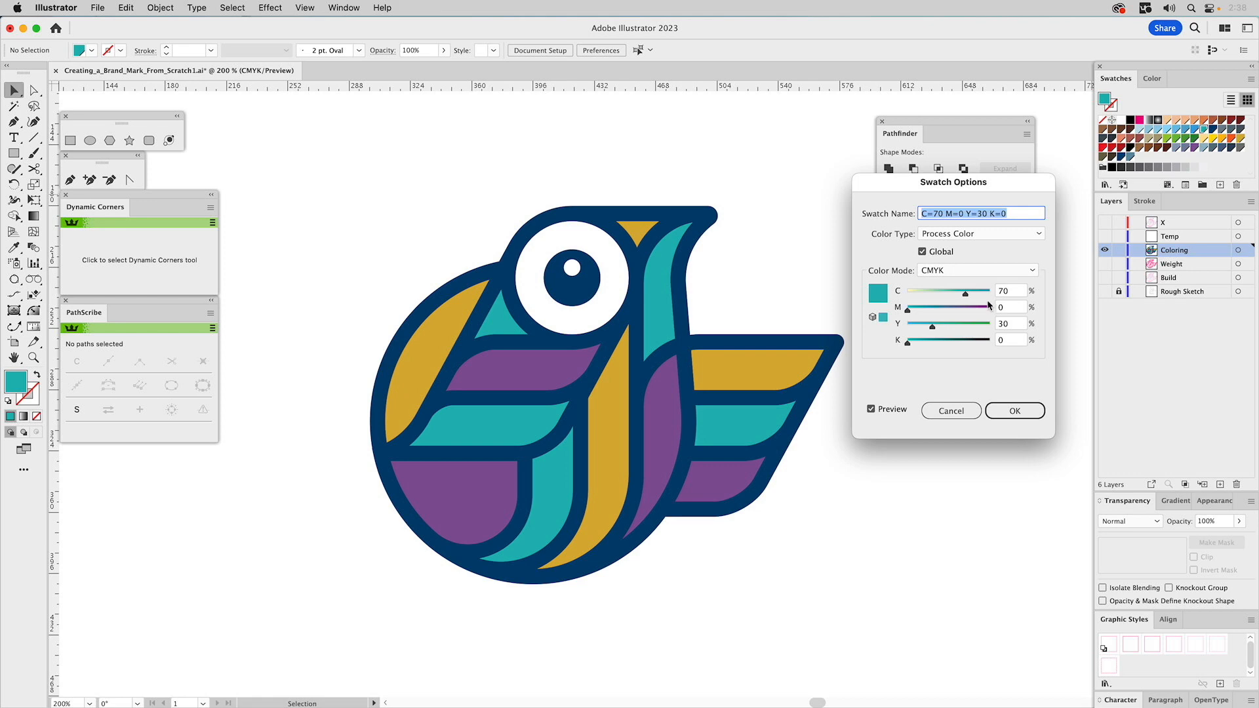
click(1013, 290)
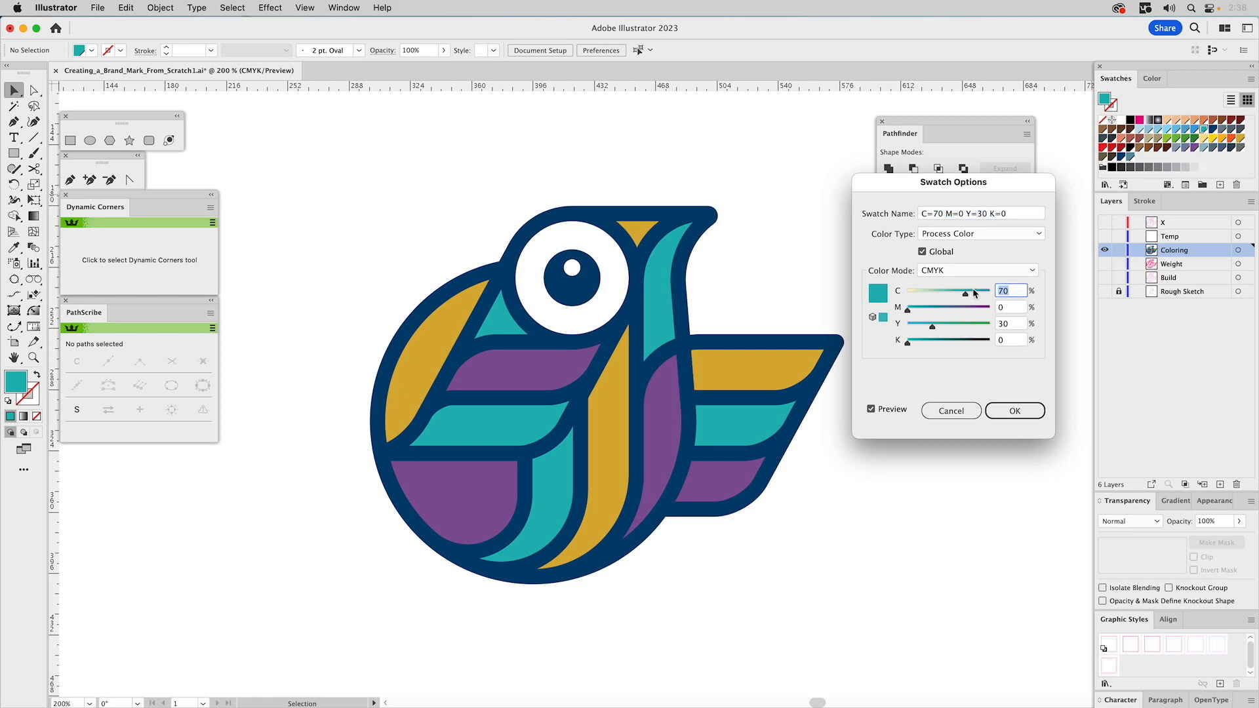
text(60)
key(Tab)
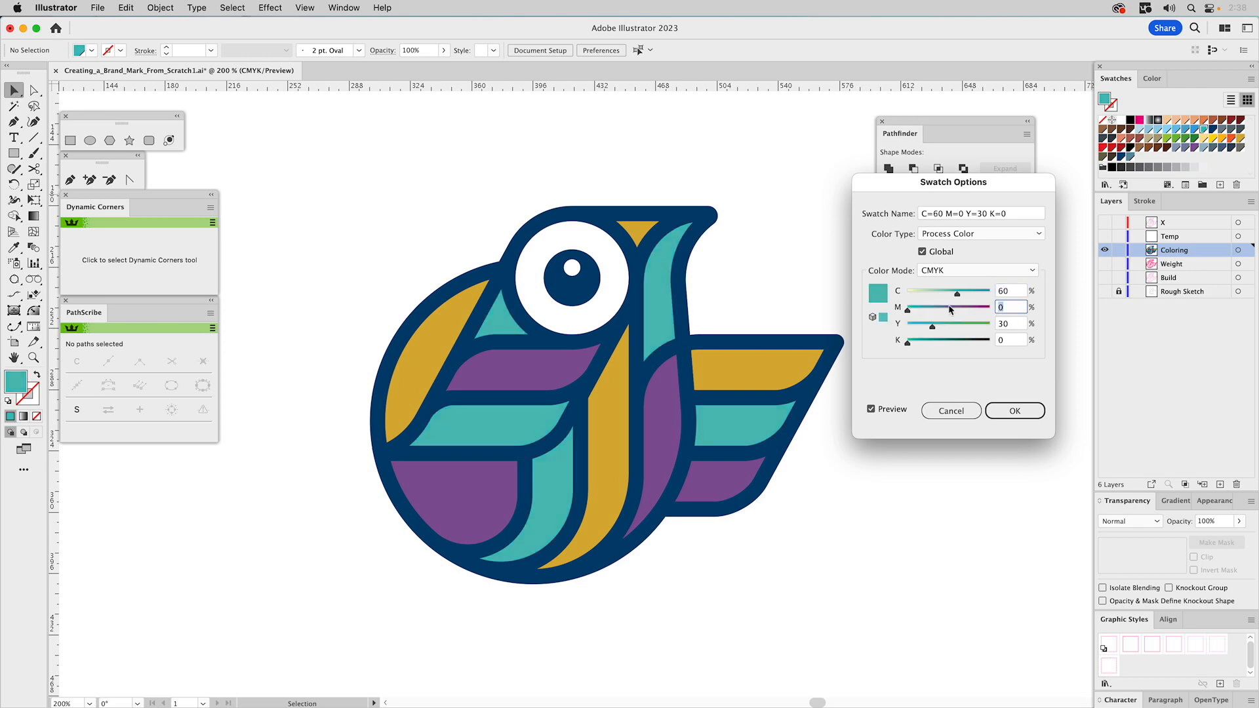
text(75)
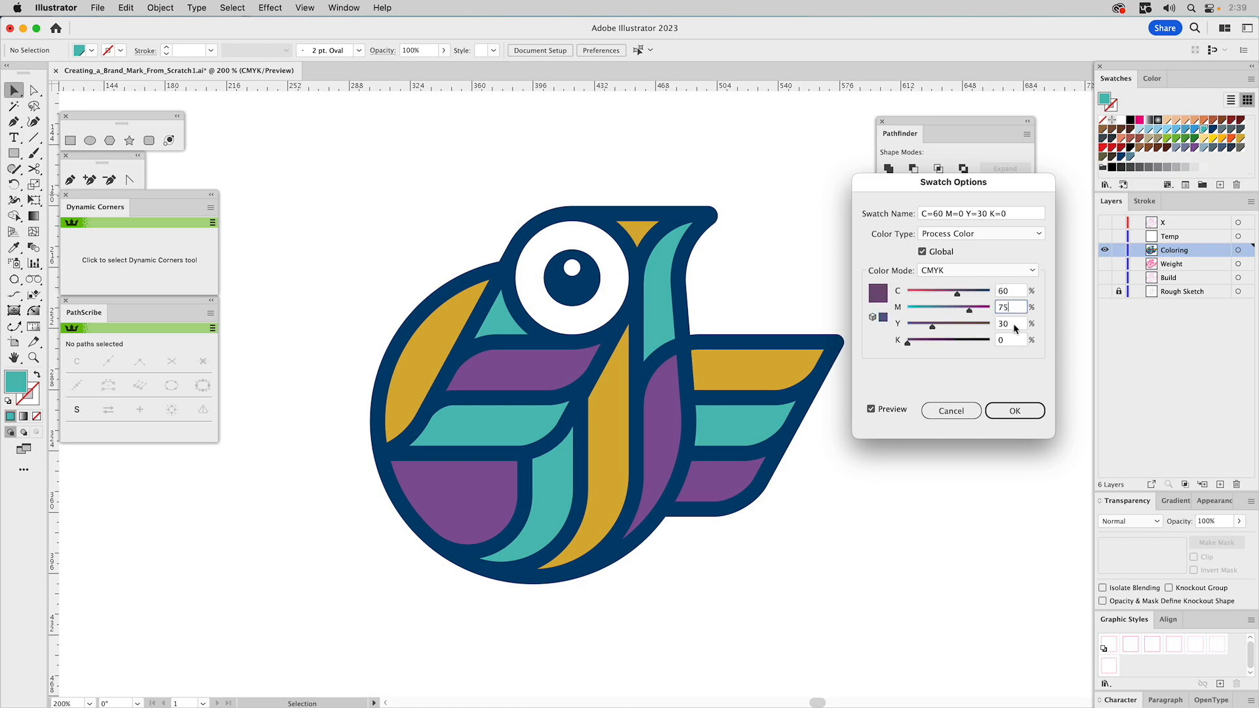
key(super+z)
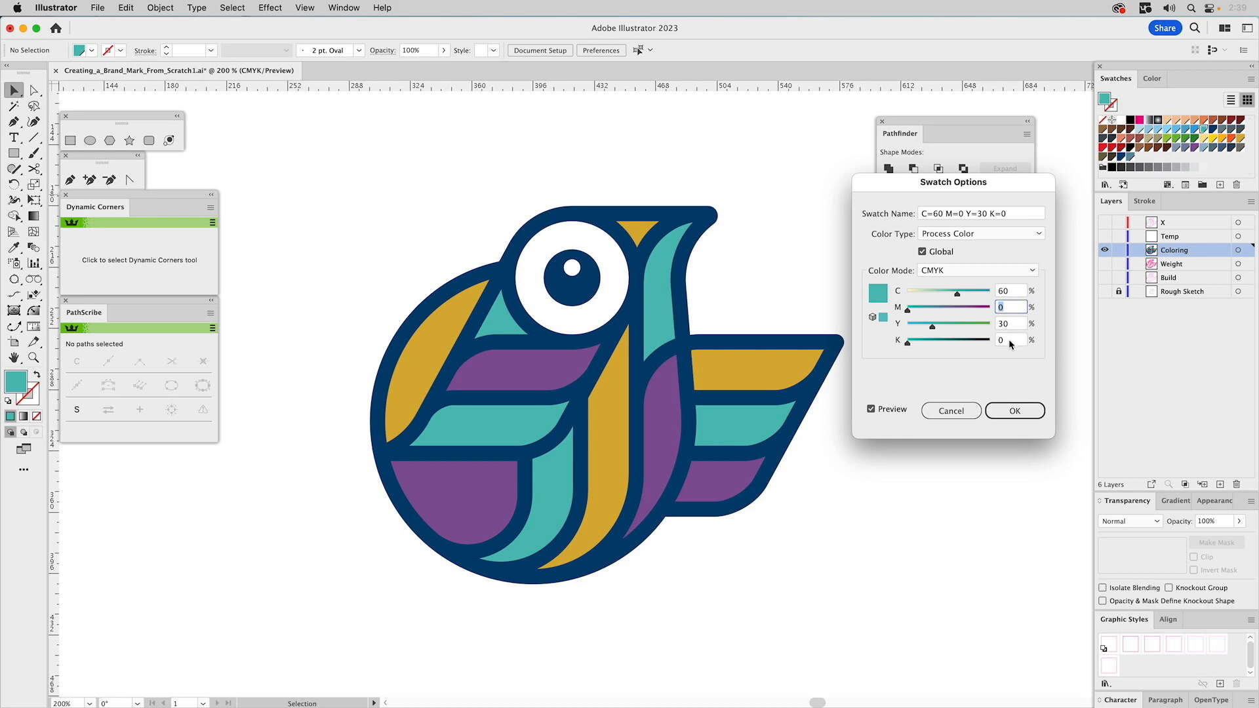
Set the teal swatch to 75% cyan, raise its black to slightly above 10%, and apply the changes.
click(1007, 292)
text(4)
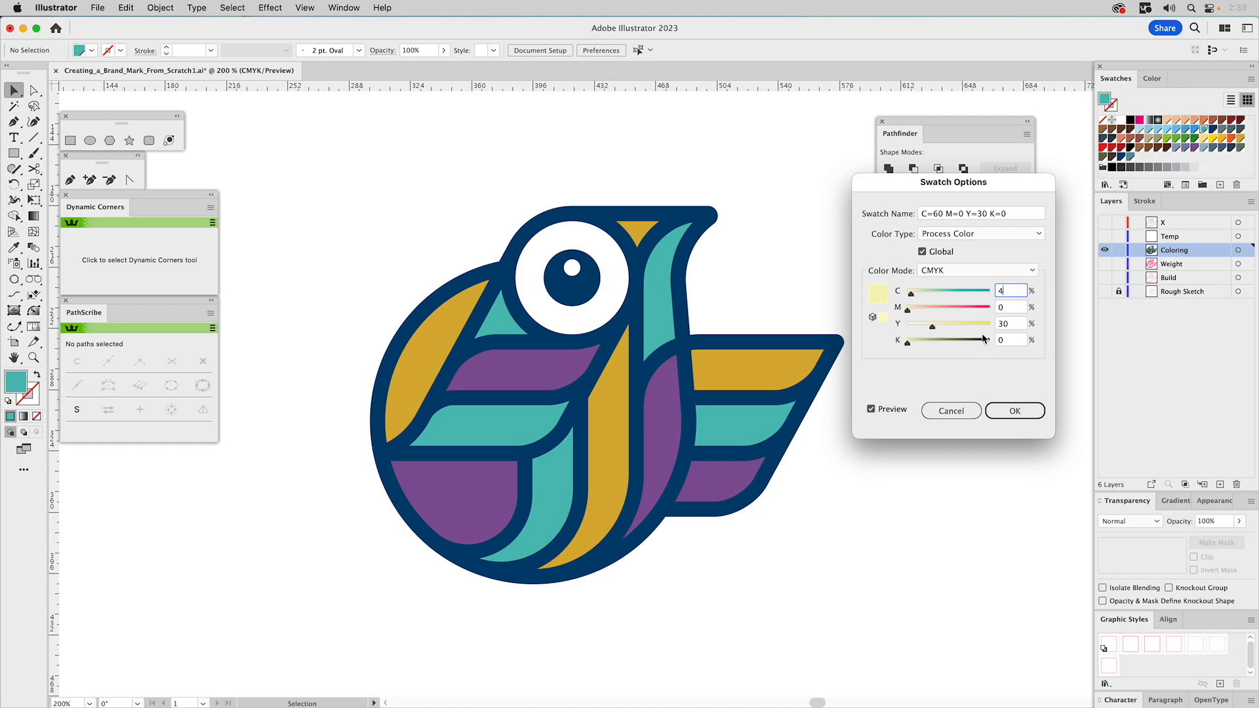
double_click(1010, 290)
text(75)
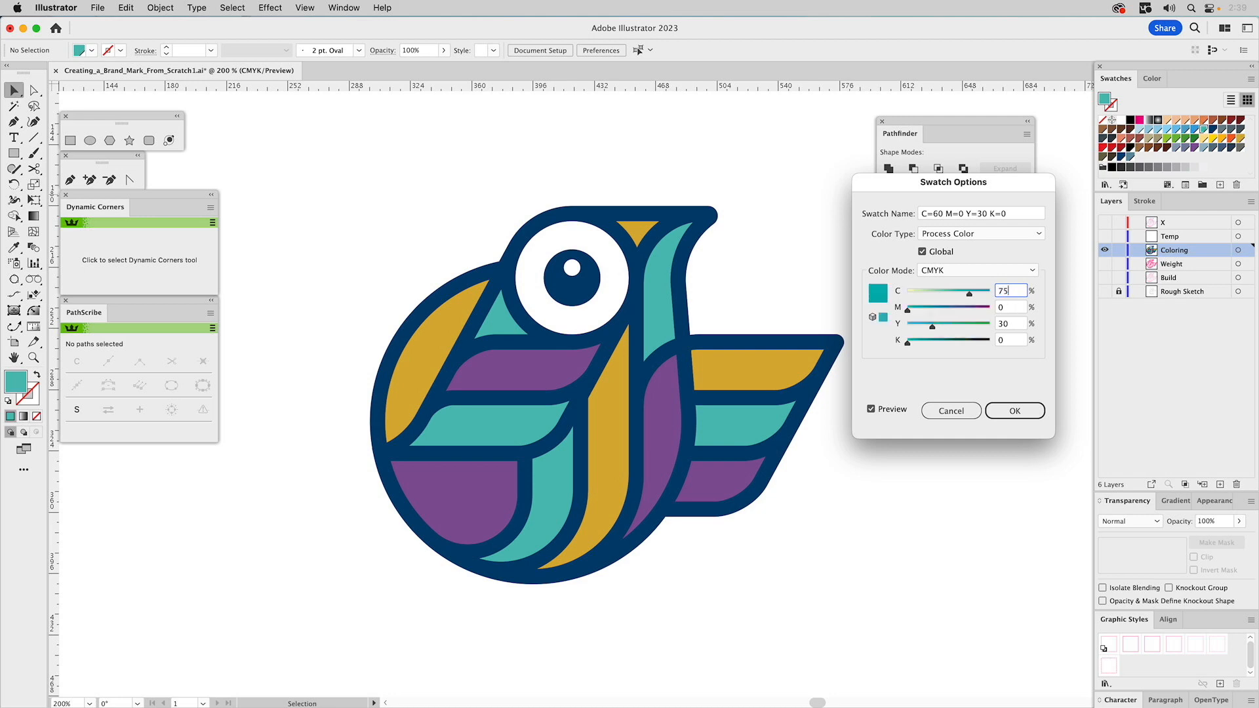
click(1011, 322)
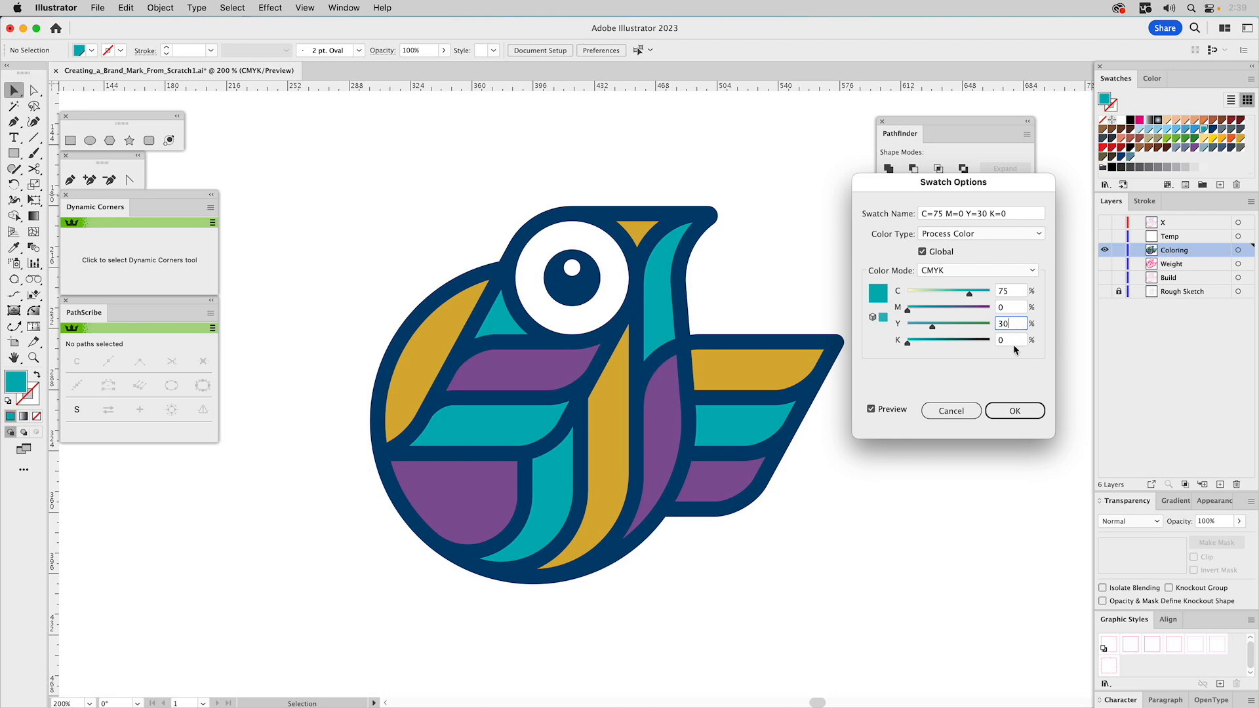
key(Tab)
text(10)
click(1008, 322)
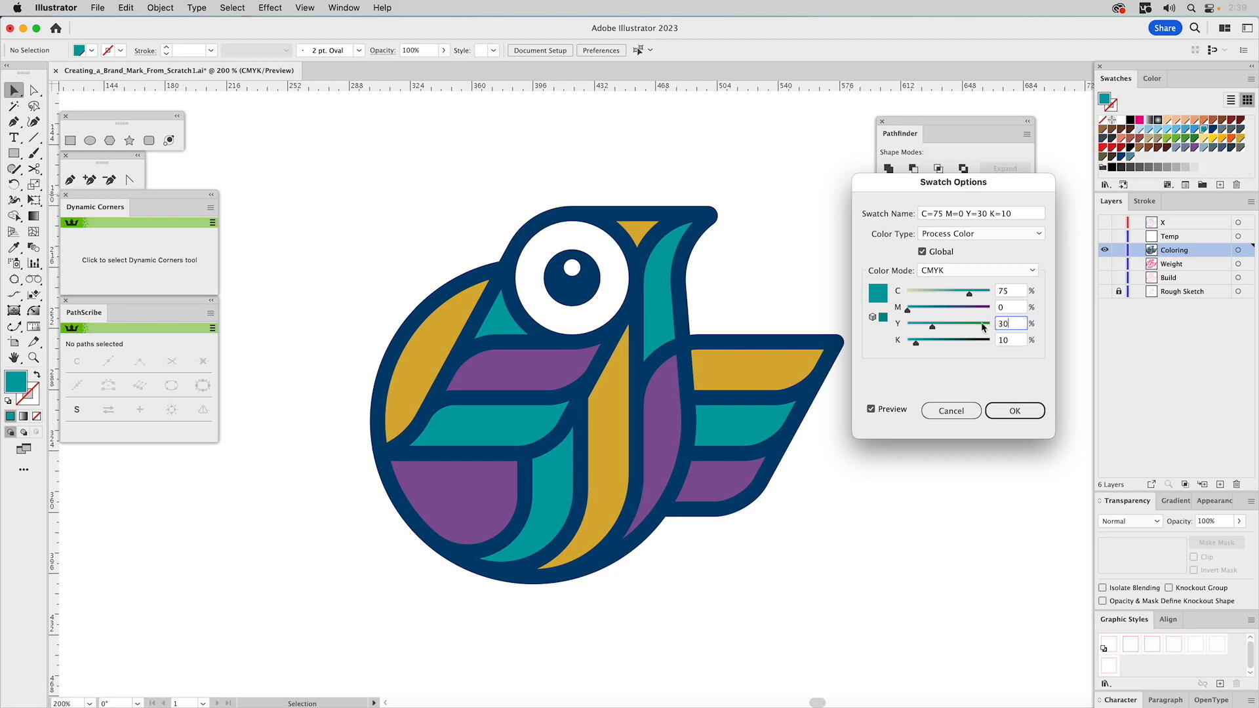
drag(917, 345, 922, 347)
click(1017, 413)
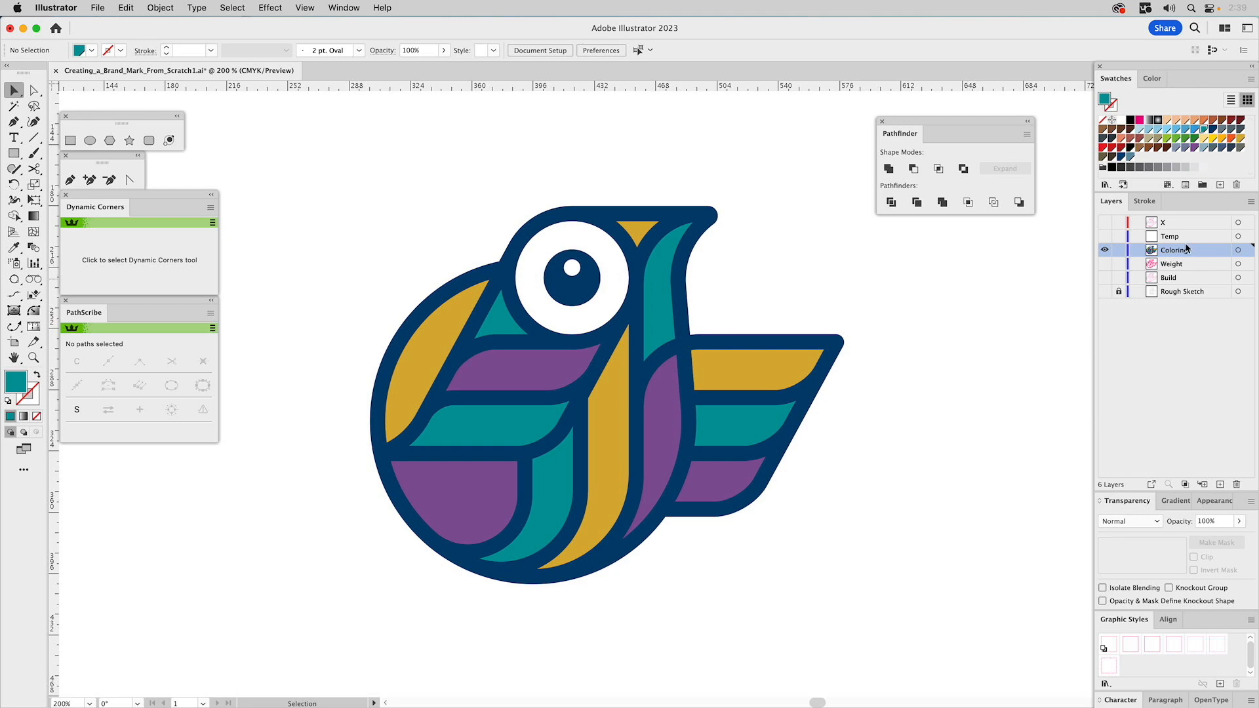
Duplicate the Coloring layer and rename the copy Color Exploration.
click(1251, 201)
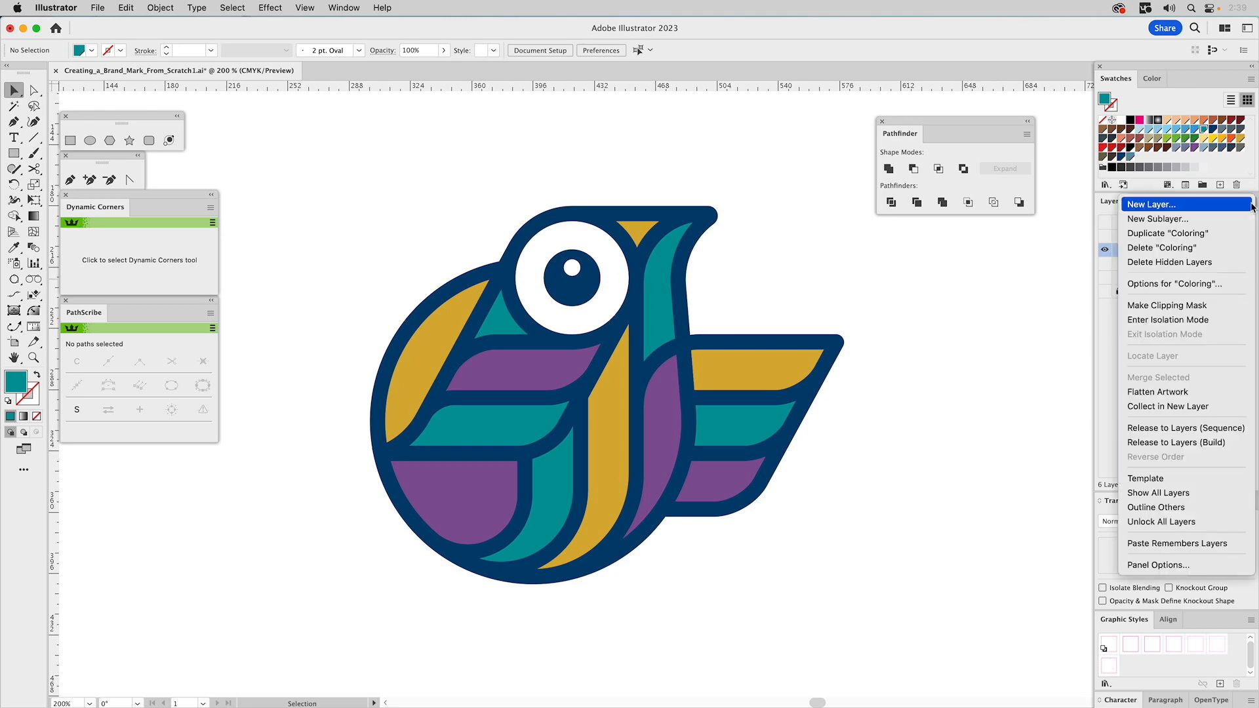
click(1185, 239)
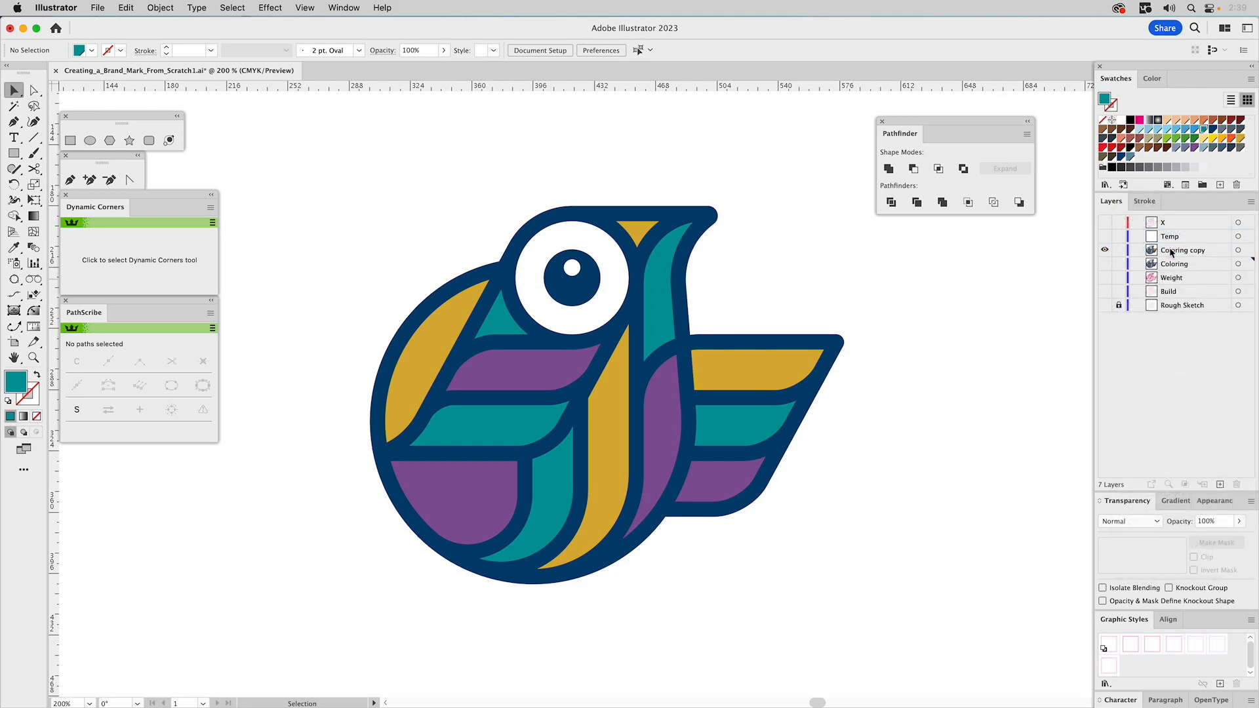
double_click(1172, 251)
text(Color E)
text(xploration)
key(Return)
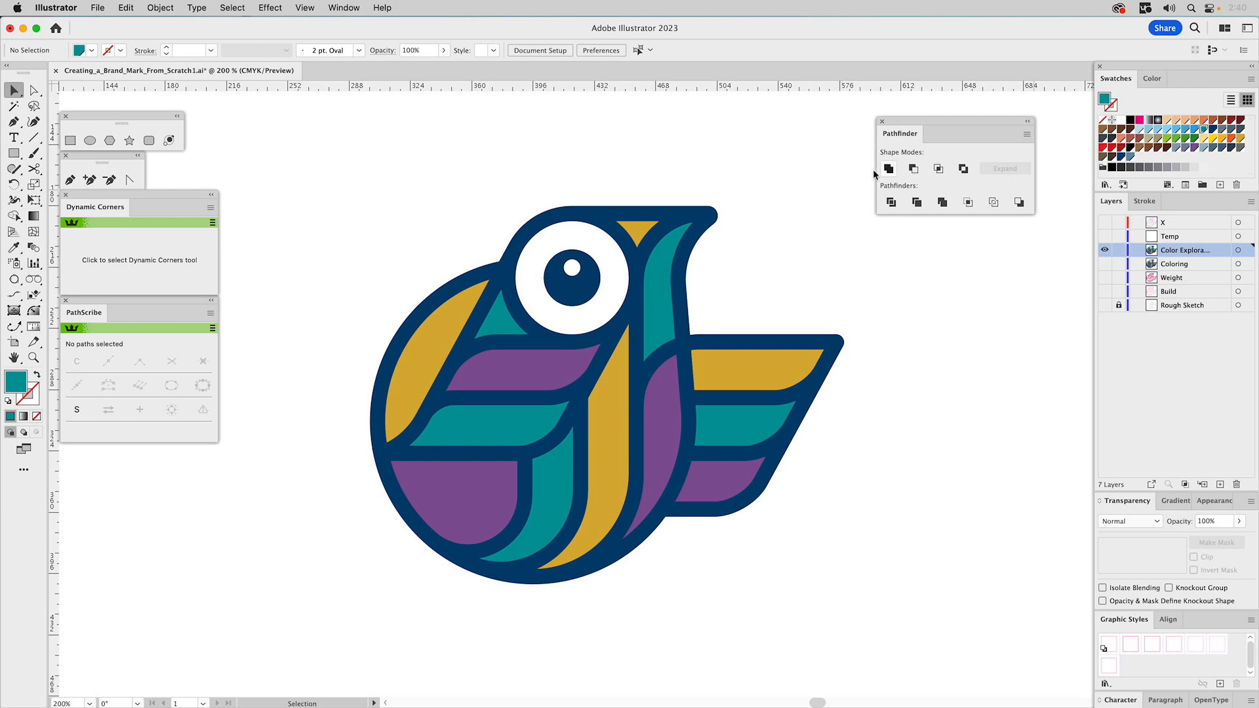
Recolour the bird's navy silhouette as a CMYK mix of 50% cyan, 0% magenta, 55% yellow and 60% black.
click(708, 218)
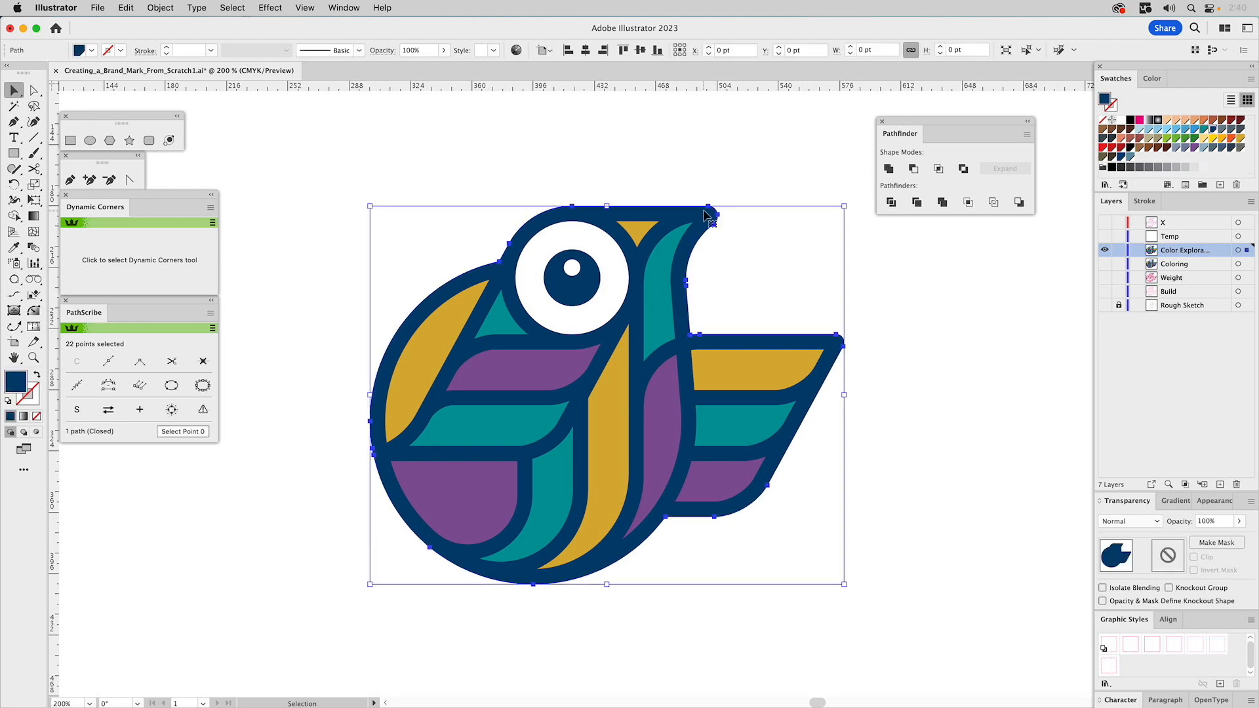
click(1154, 79)
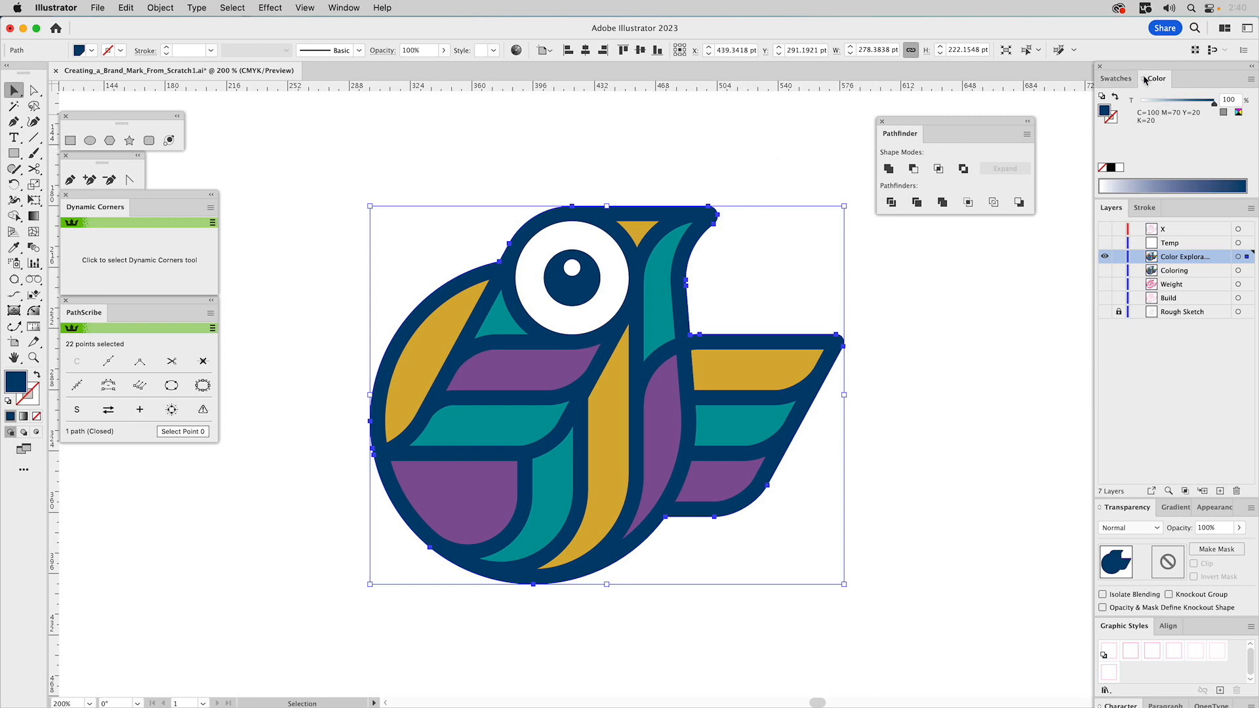
click(1239, 112)
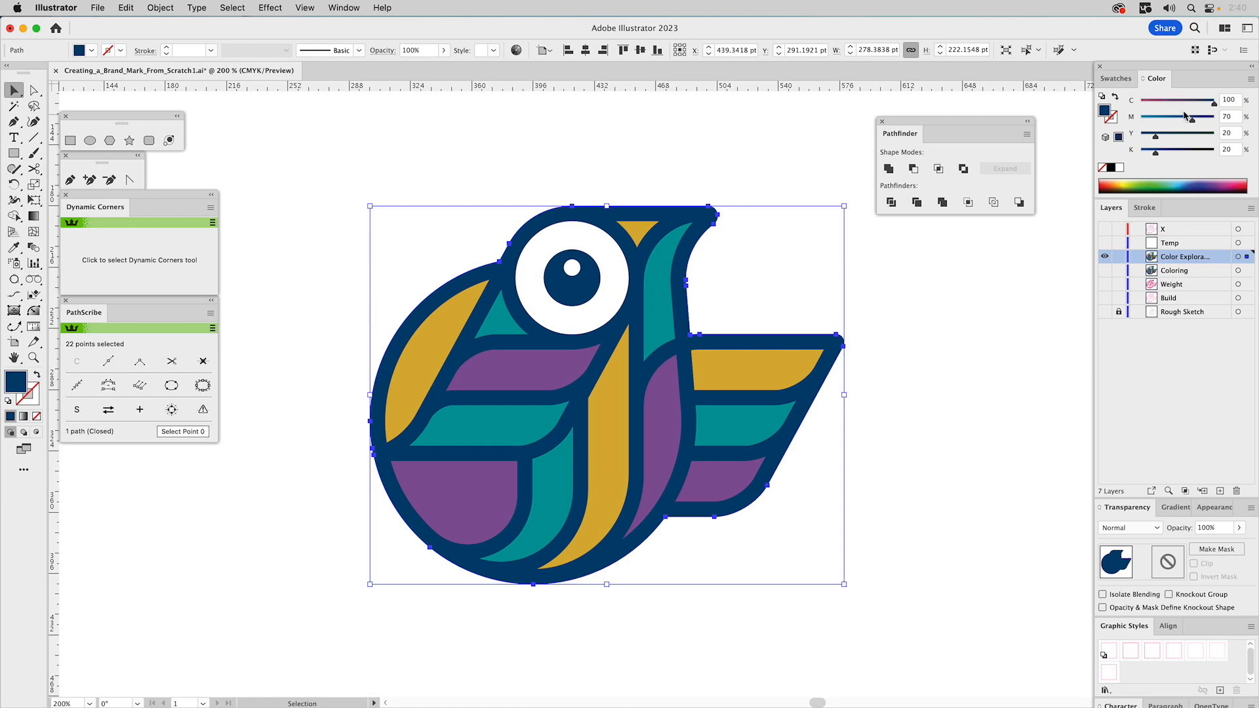
click(1233, 100)
text(50)
click(1230, 116)
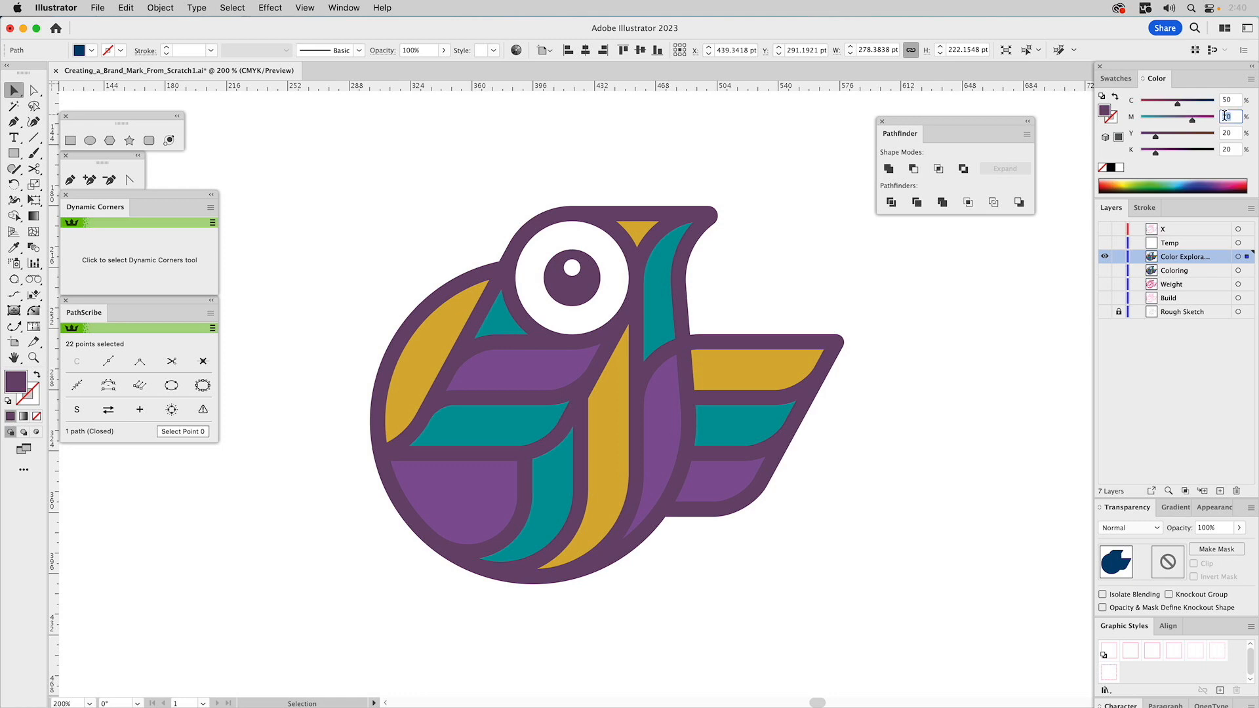
text(0)
click(1235, 133)
text(55)
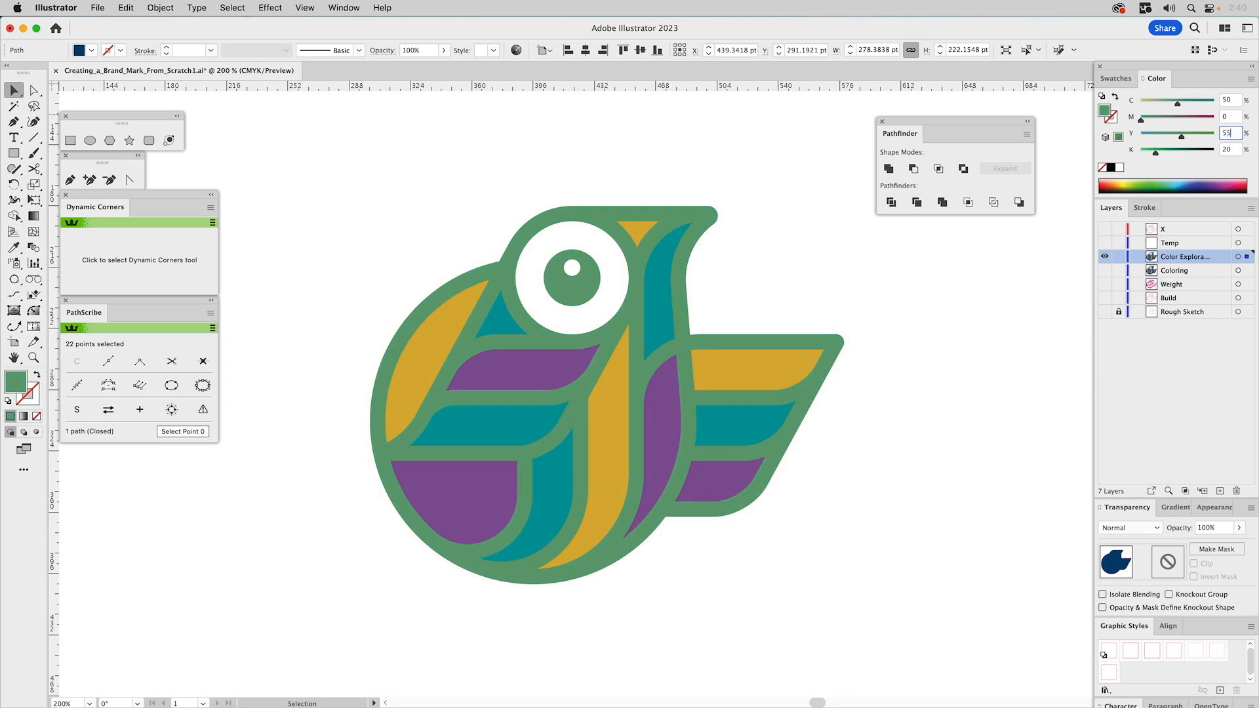
click(1235, 150)
text(60)
click(1231, 135)
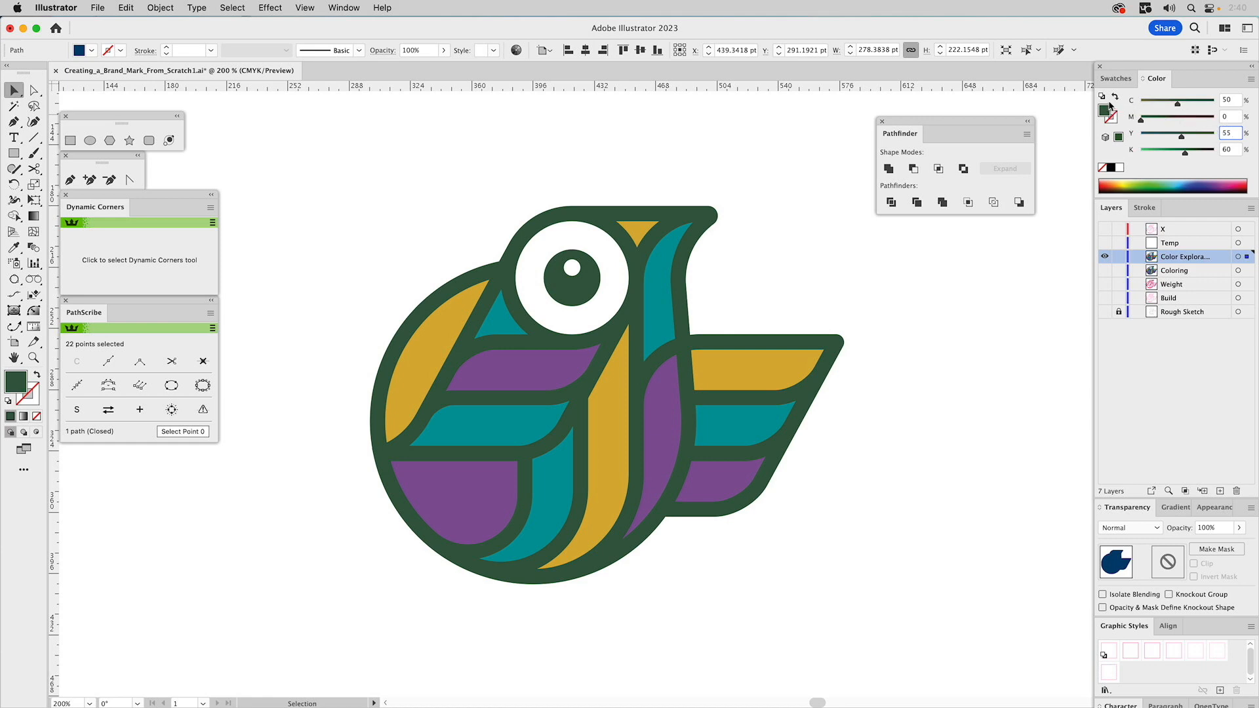
Save the silhouette's dark green fill as a new global swatch and deselect the artwork.
click(1120, 80)
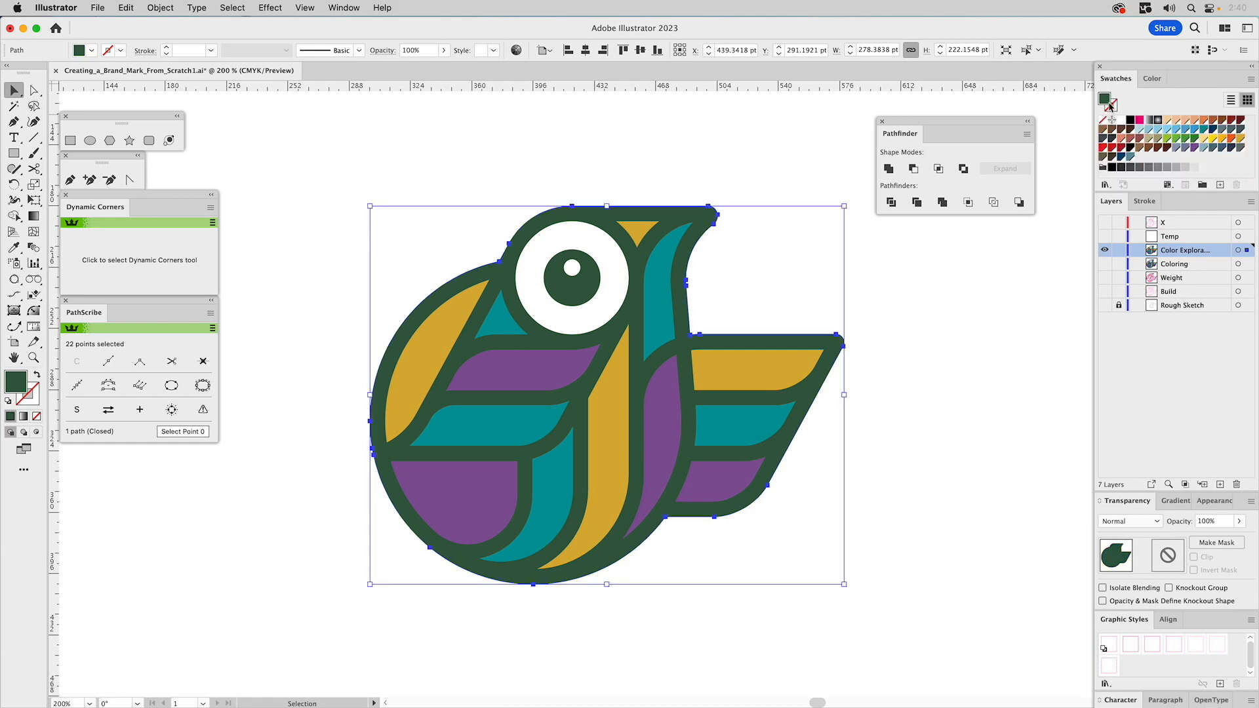
drag(1106, 100, 1142, 163)
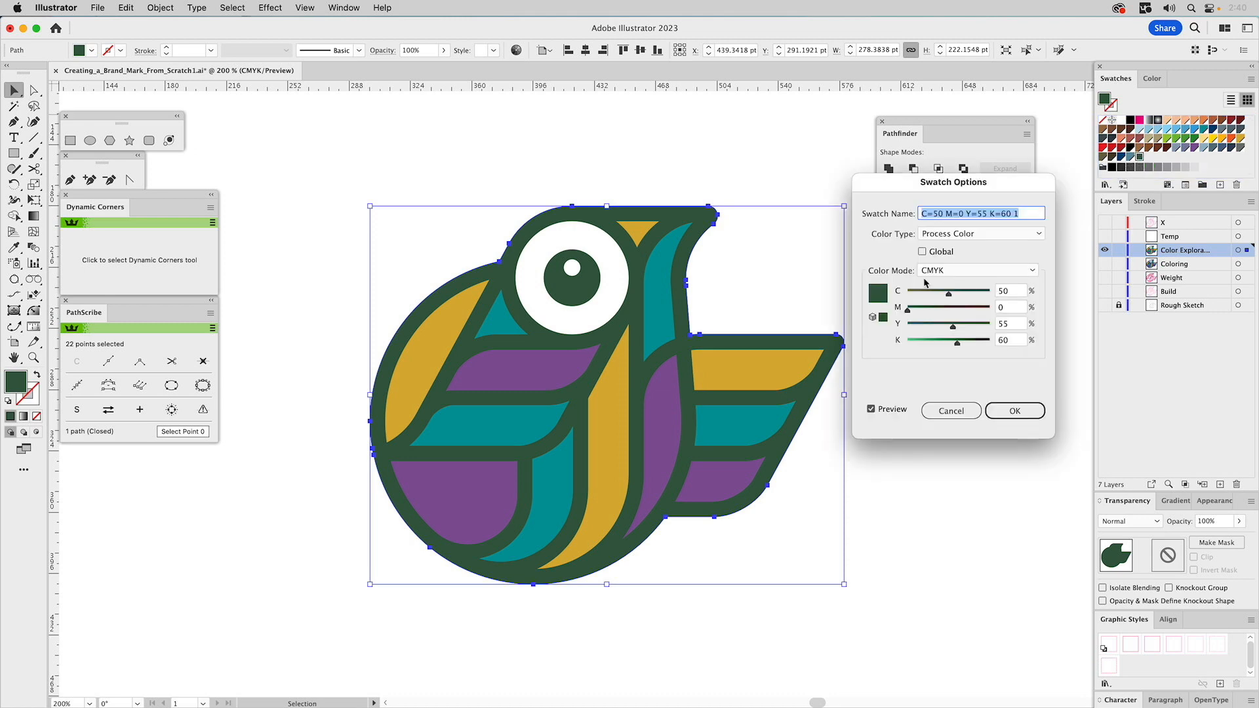
click(926, 253)
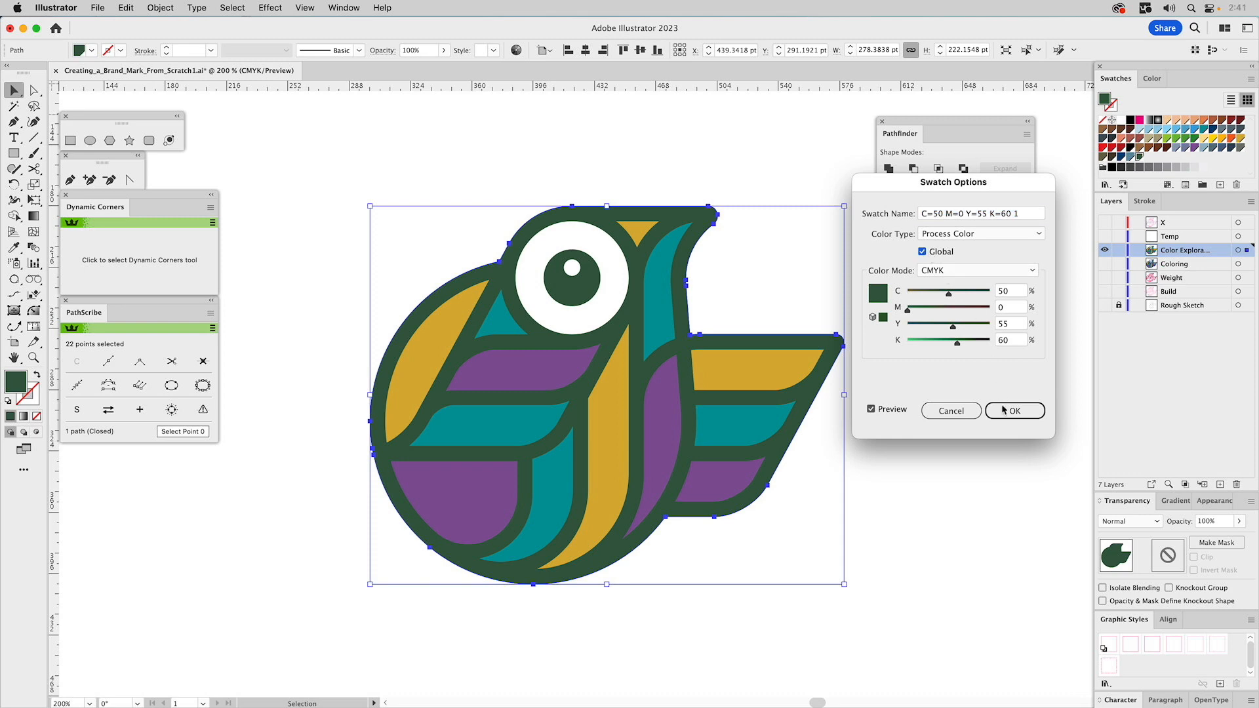
click(1003, 412)
click(930, 289)
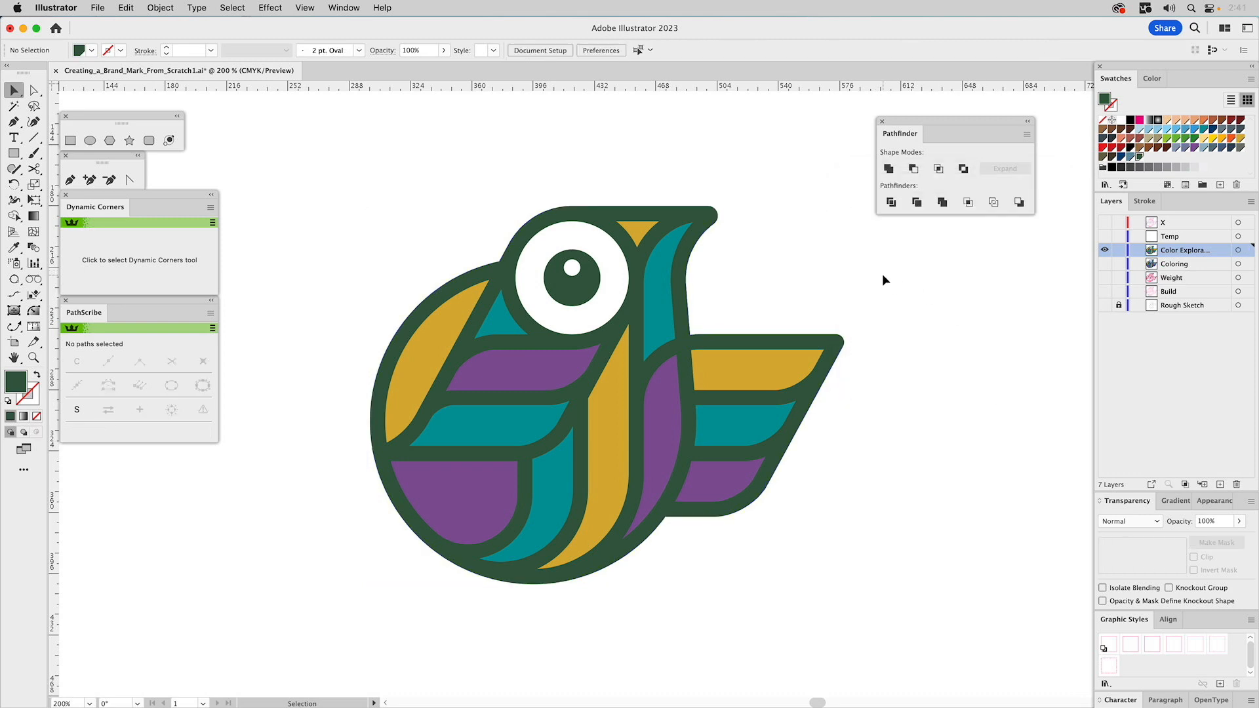
Recolour the bird's four purple shapes as a CMYK mix of 13% cyan, 15% magenta, 31% yellow and 25% black.
click(552, 372)
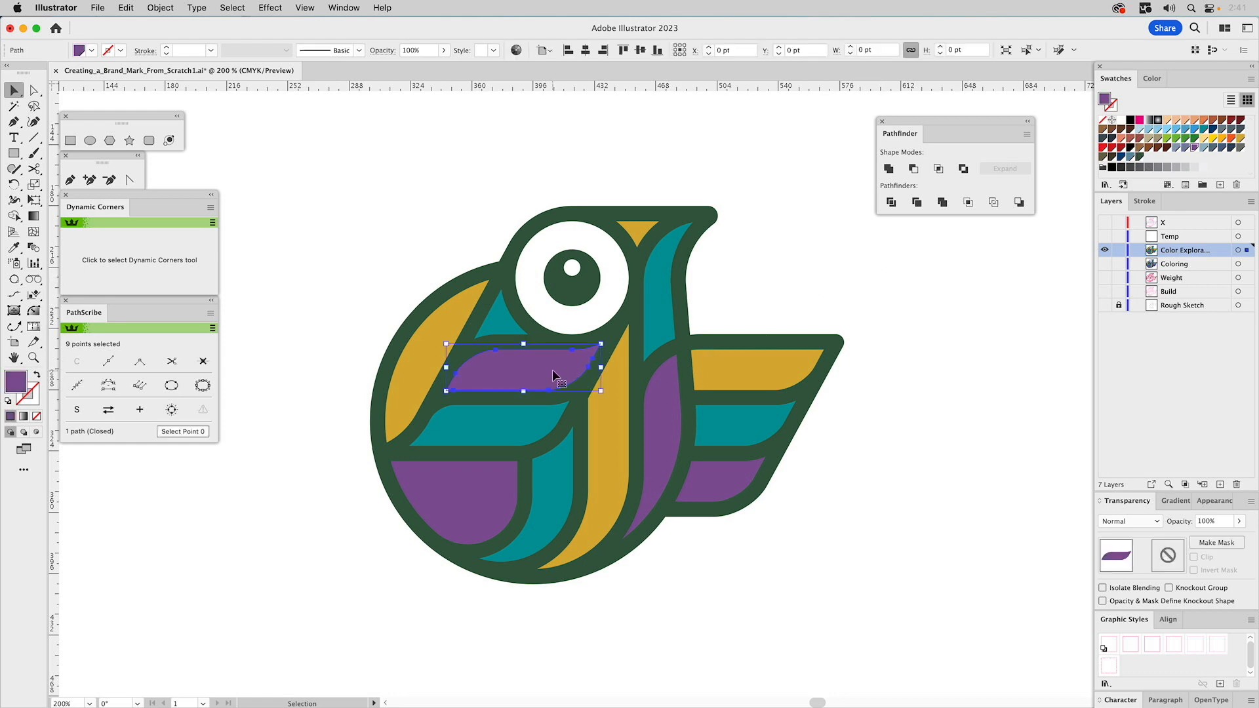
shift+click(654, 408)
shift+click(707, 475)
shift+click(490, 480)
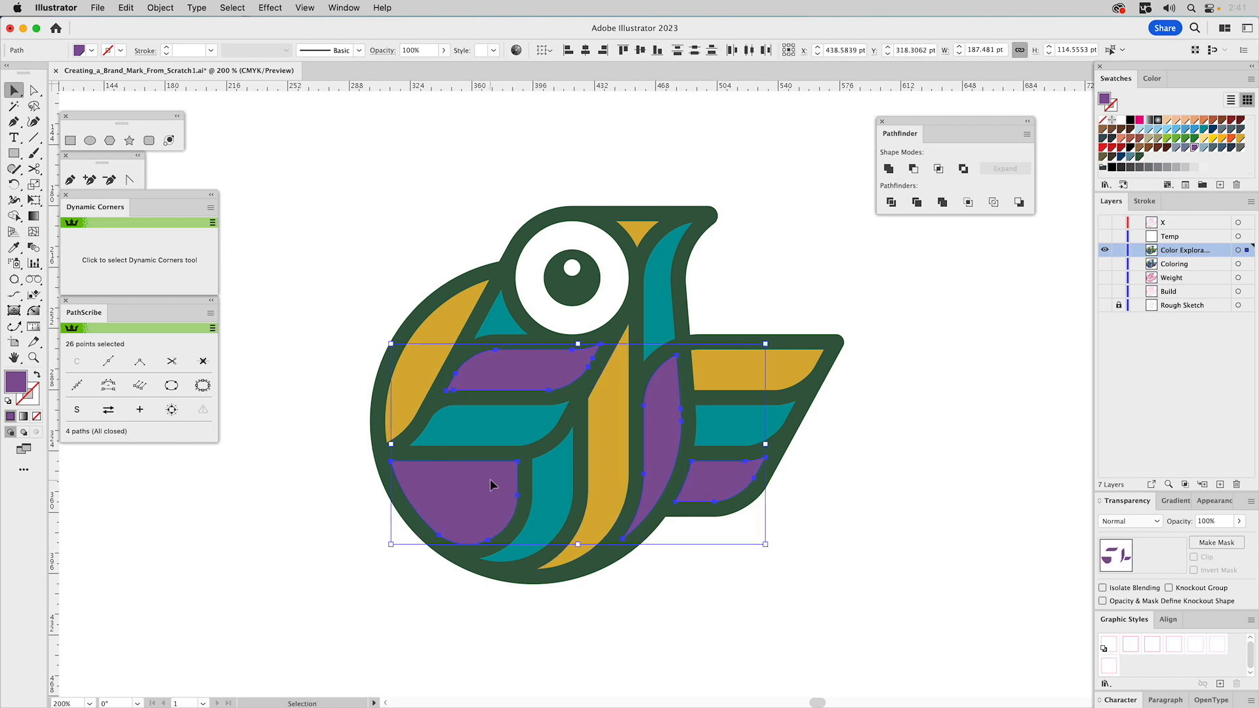
click(1158, 88)
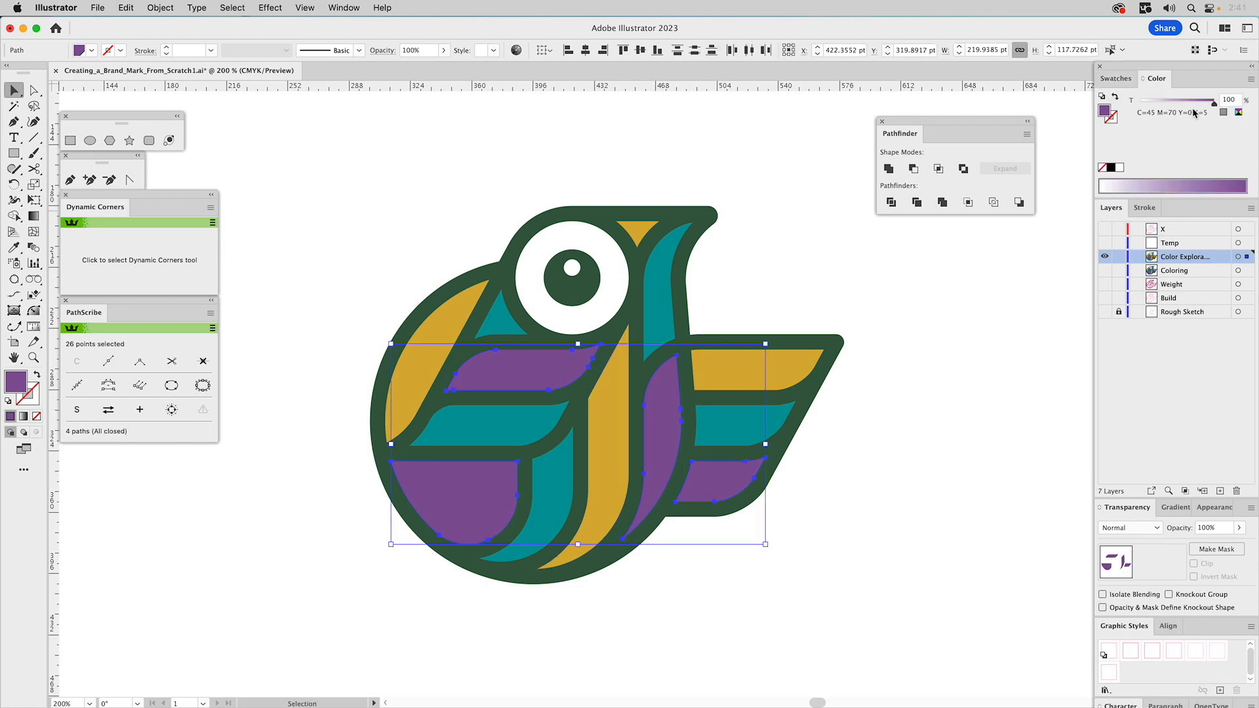
click(1232, 100)
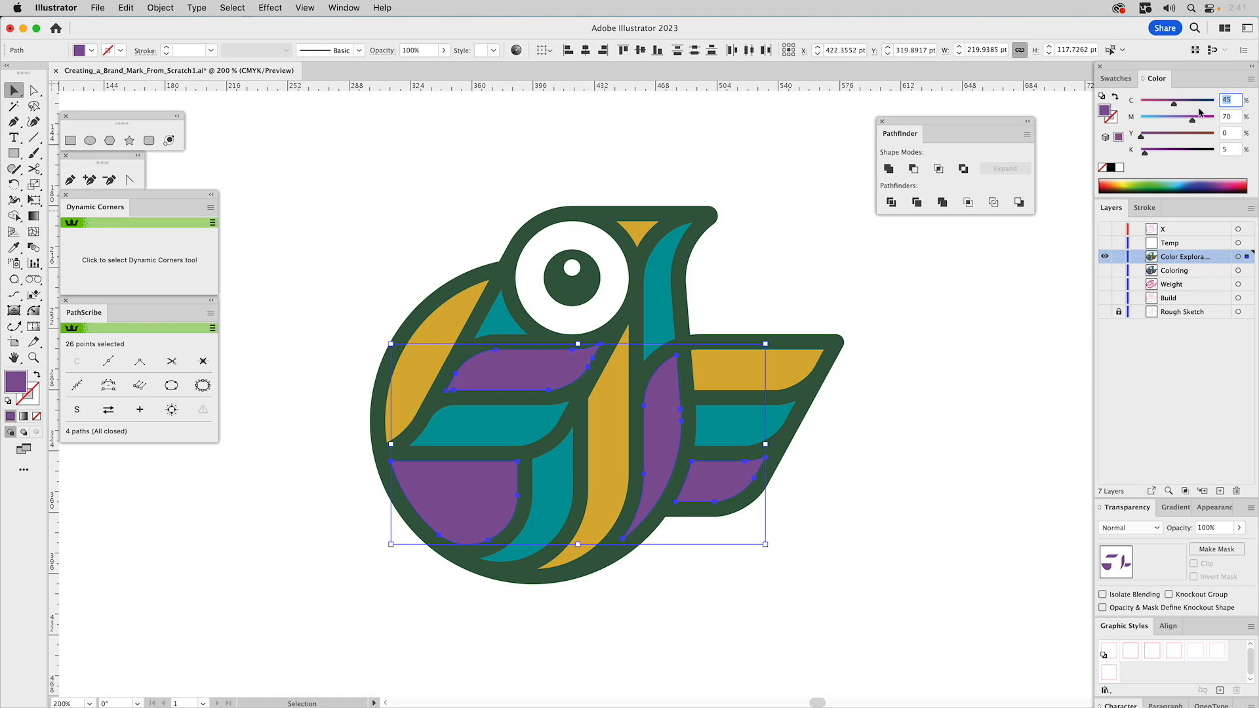
text(13)
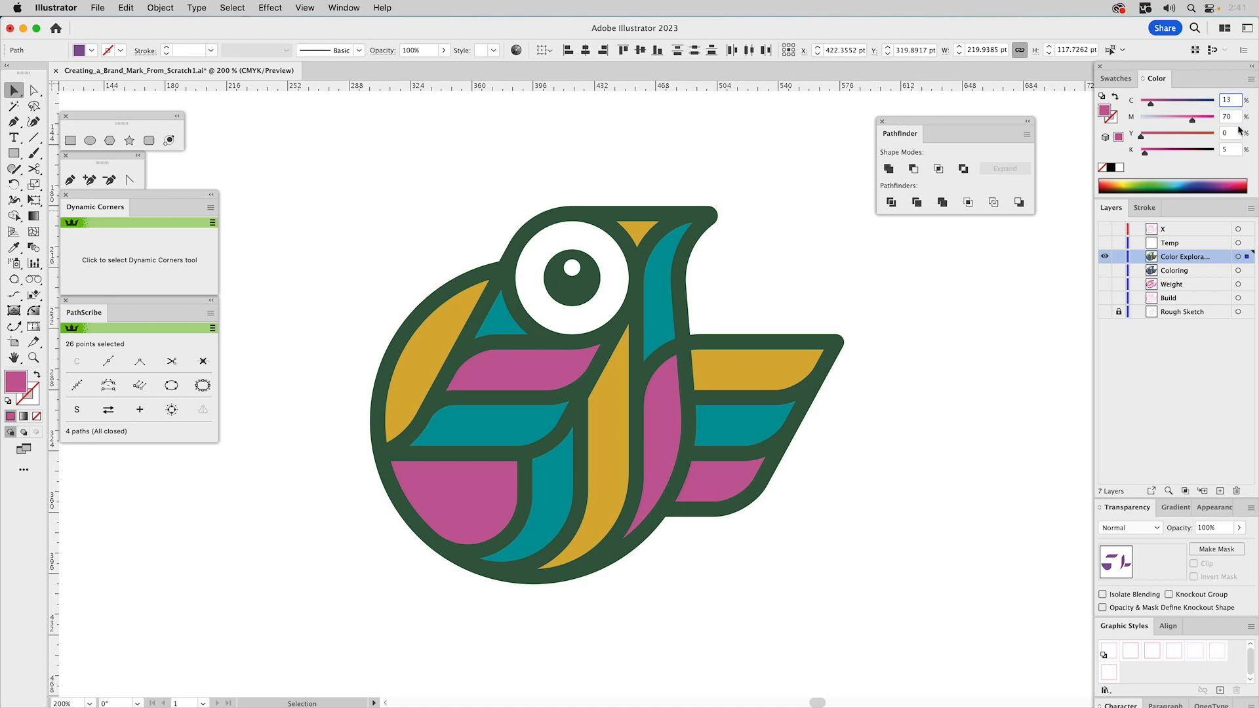
click(1224, 118)
text(15)
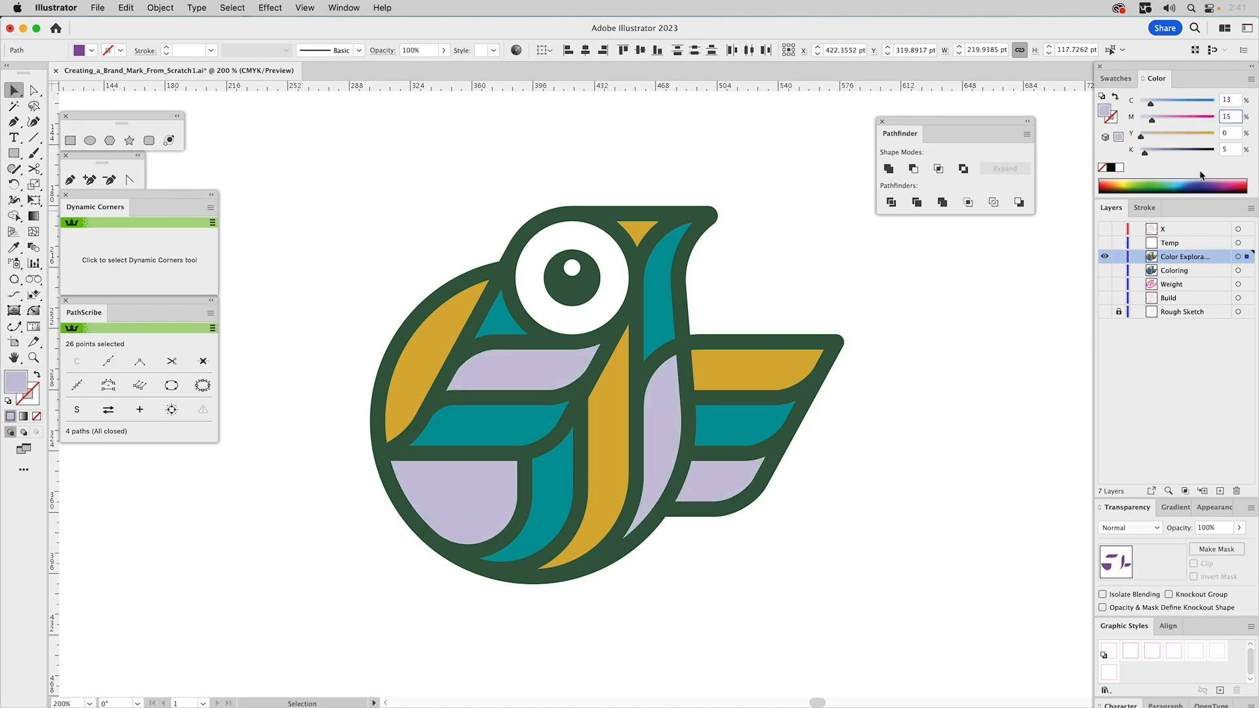
click(1226, 134)
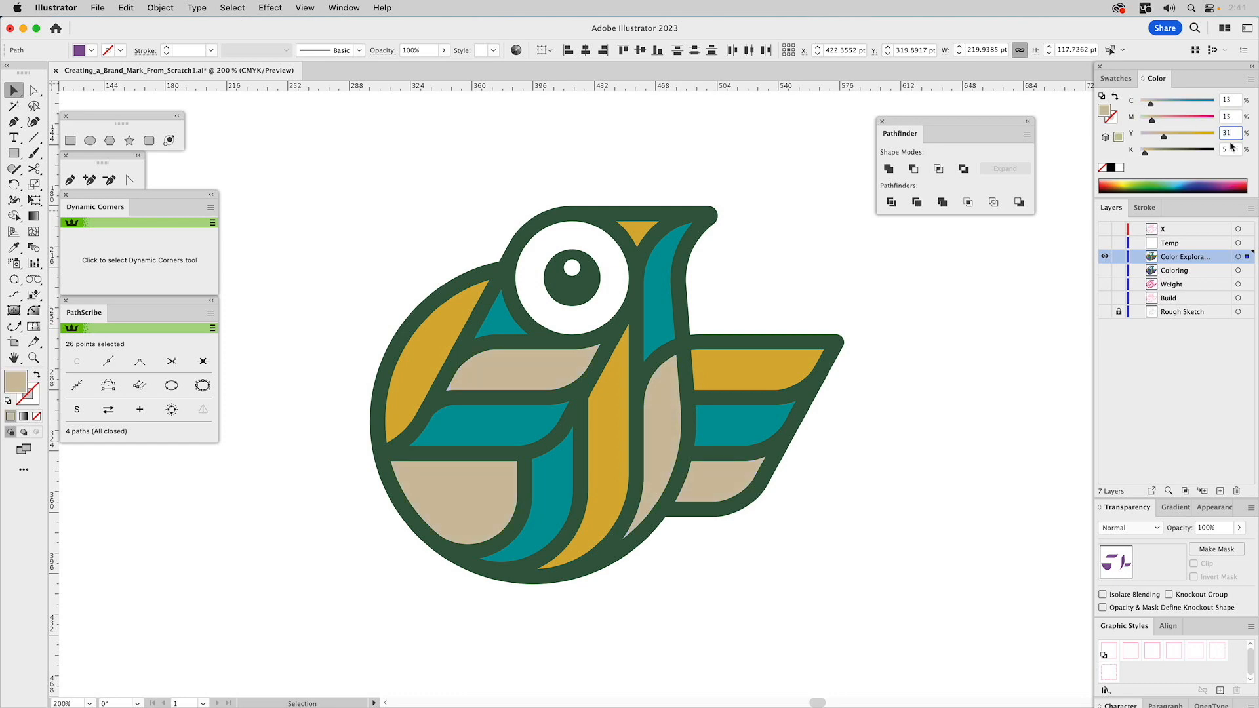
click(1228, 150)
text(25)
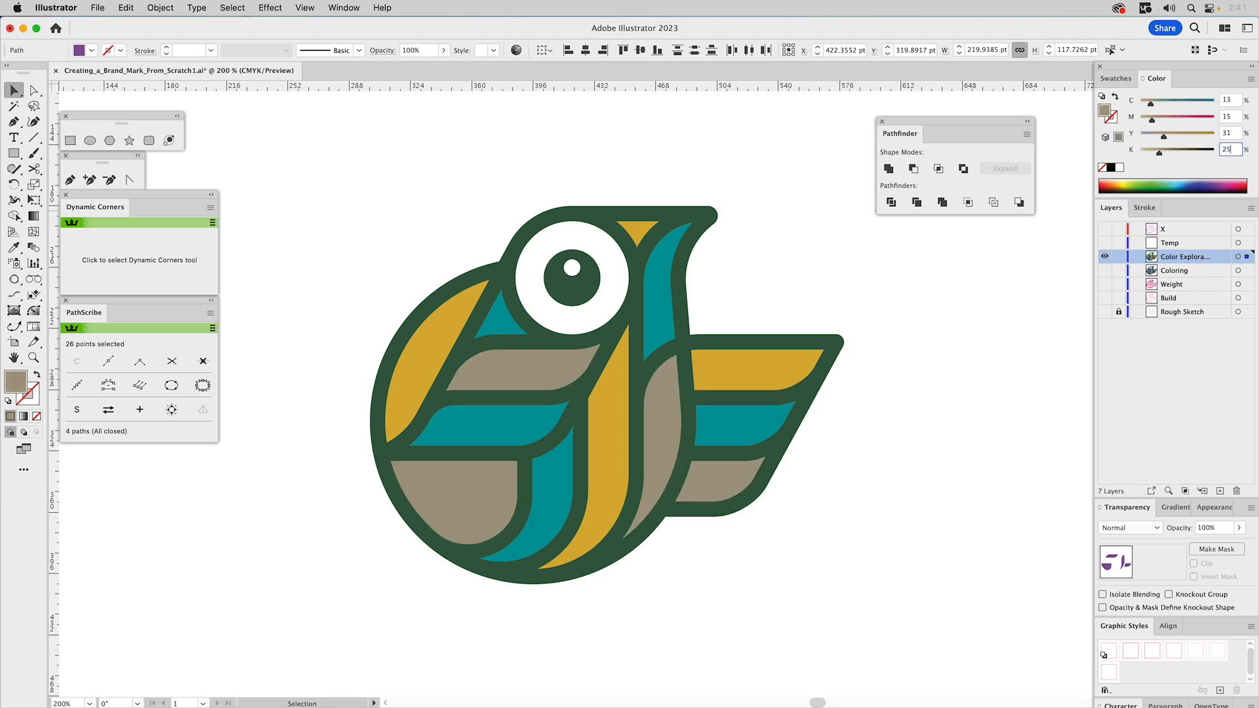
Save the taupe fill of the four selected shapes as a new global swatch and deselect the artwork.
drag(1115, 114, 1149, 156)
double_click(1150, 158)
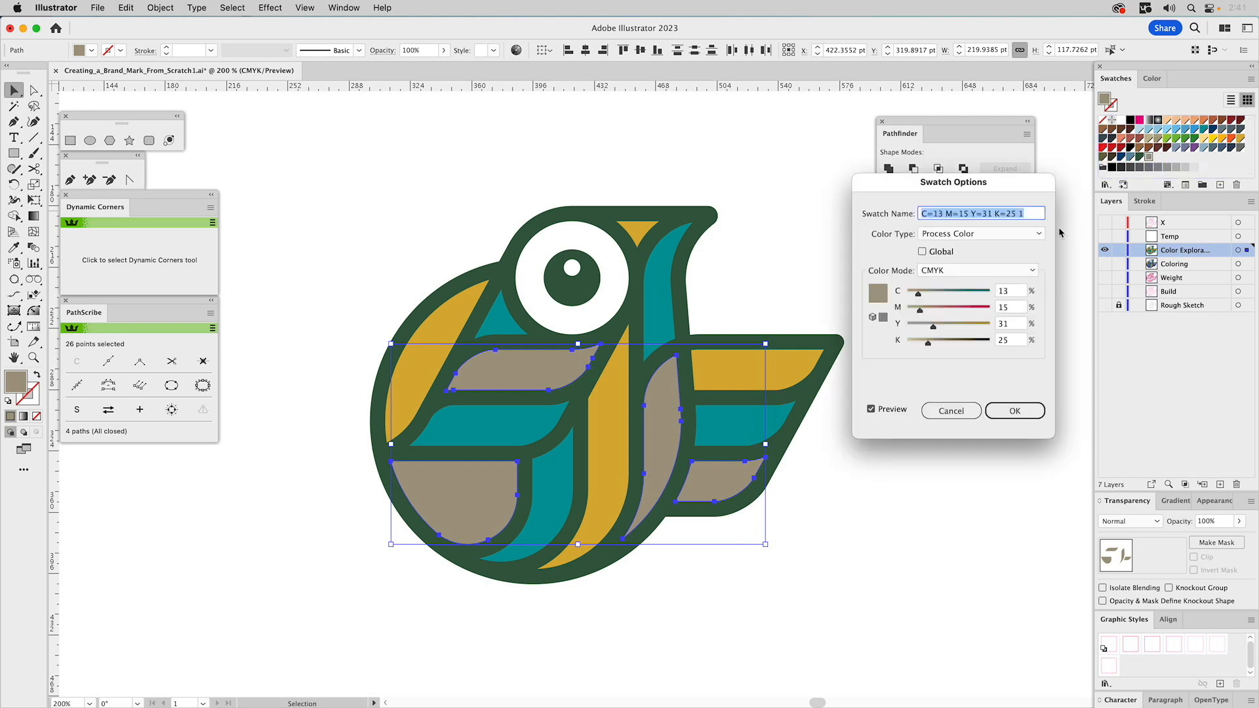
click(922, 252)
click(1003, 411)
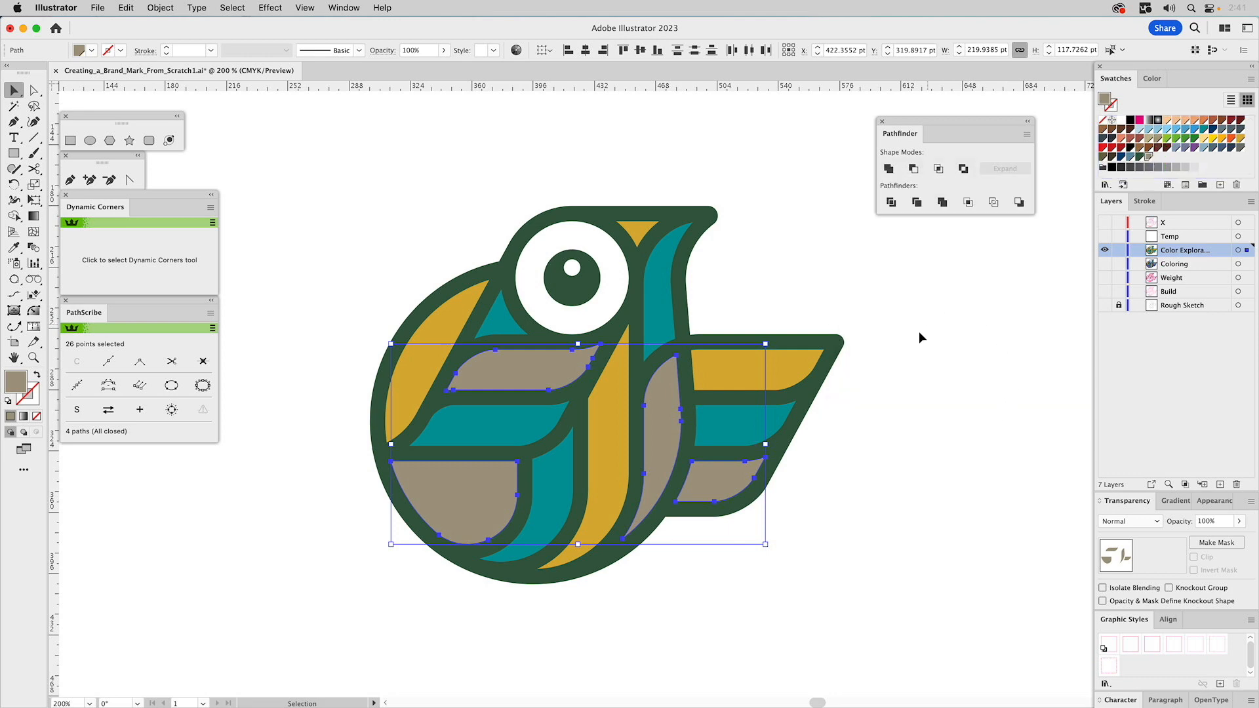
click(770, 257)
Recolour the bird's five teal shapes as a CMYK mix of 45% cyan, 10% magenta, 10% yellow and 25% black.
click(660, 277)
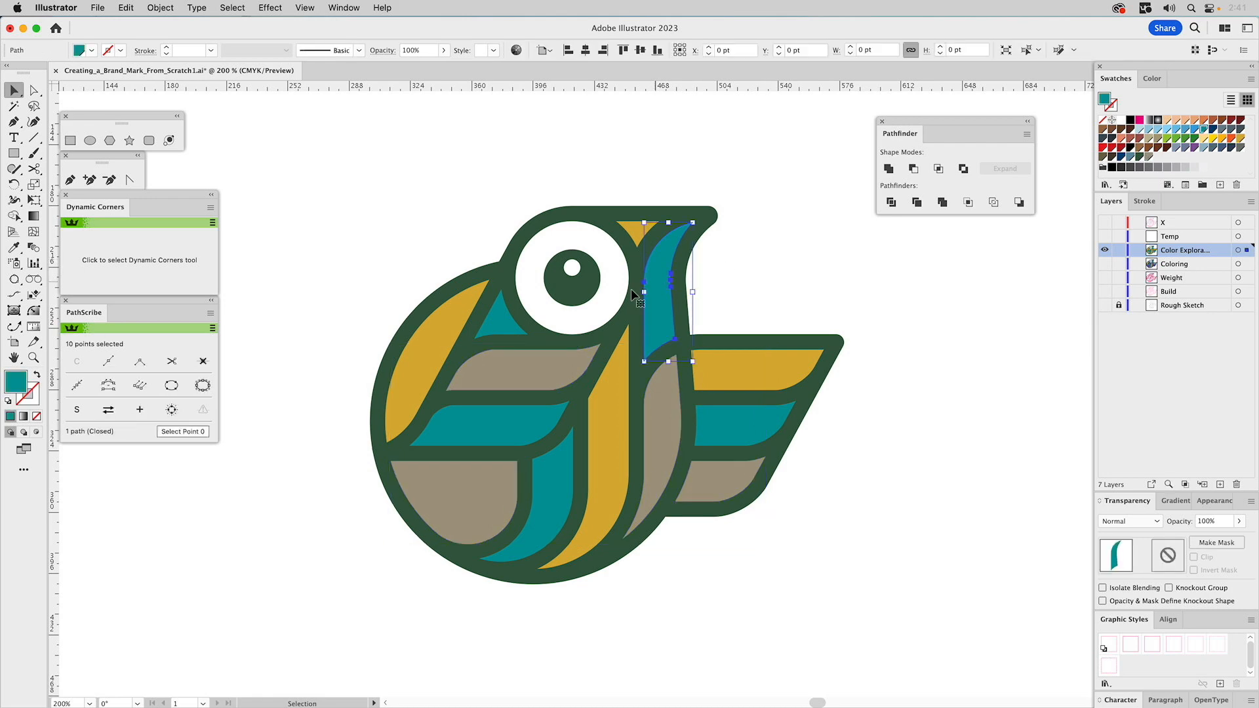
shift+click(501, 317)
shift+click(504, 432)
shift+click(553, 466)
shift+click(717, 429)
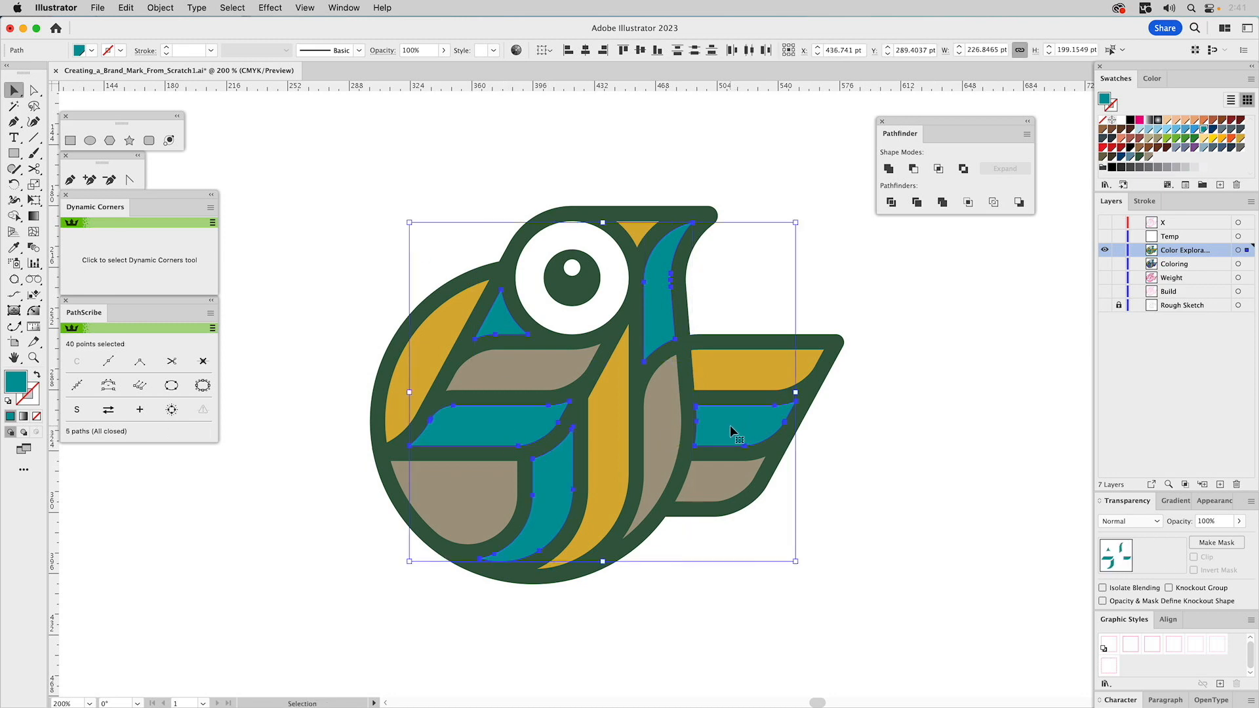
click(1157, 80)
click(1239, 113)
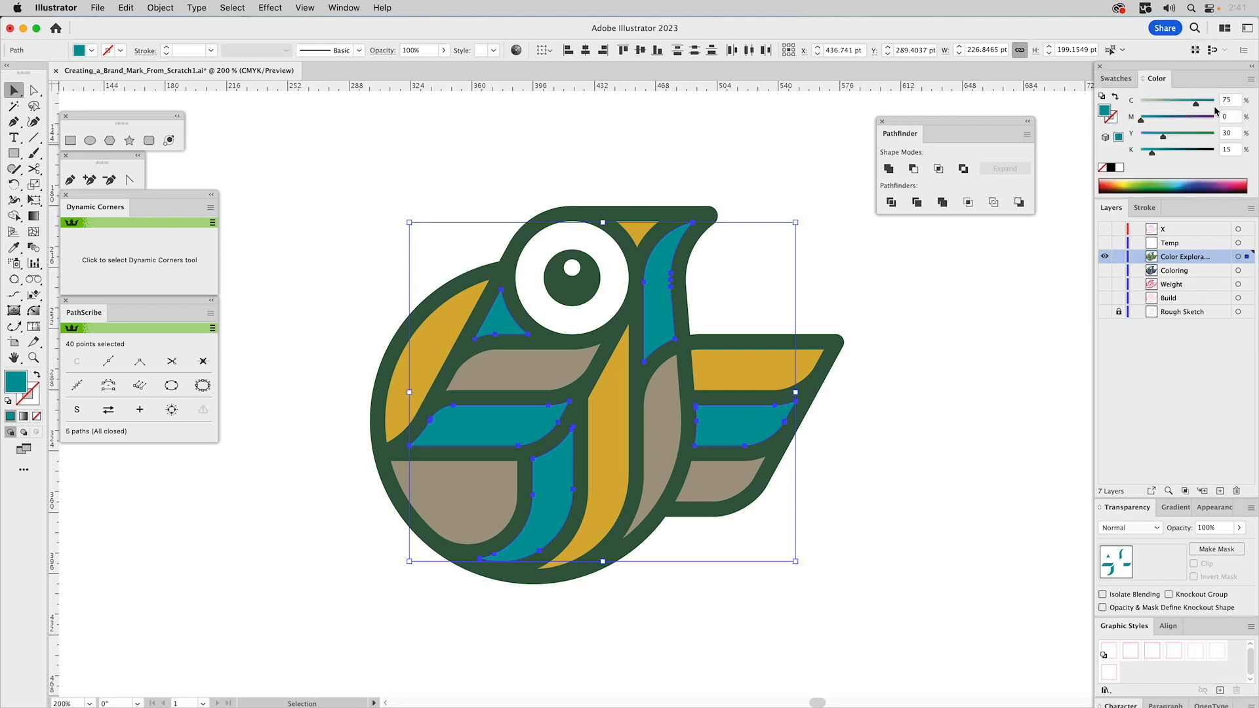
click(1233, 99)
text(45)
key(Tab)
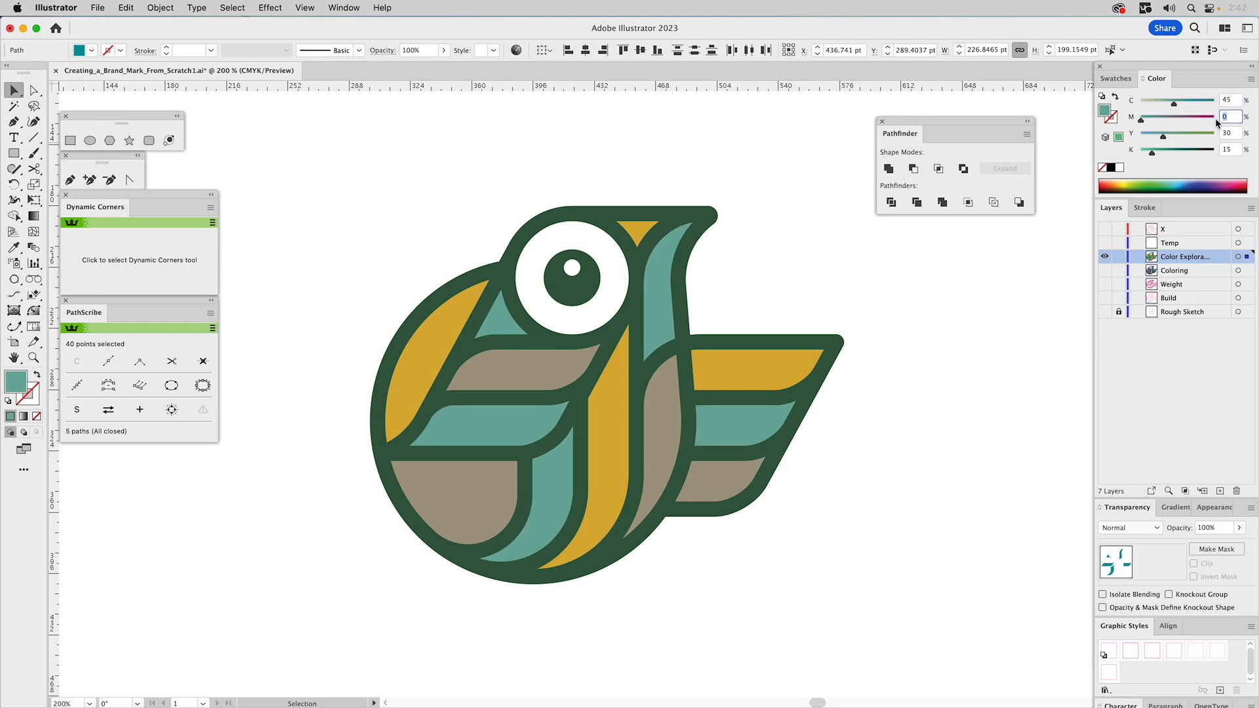
text(10)
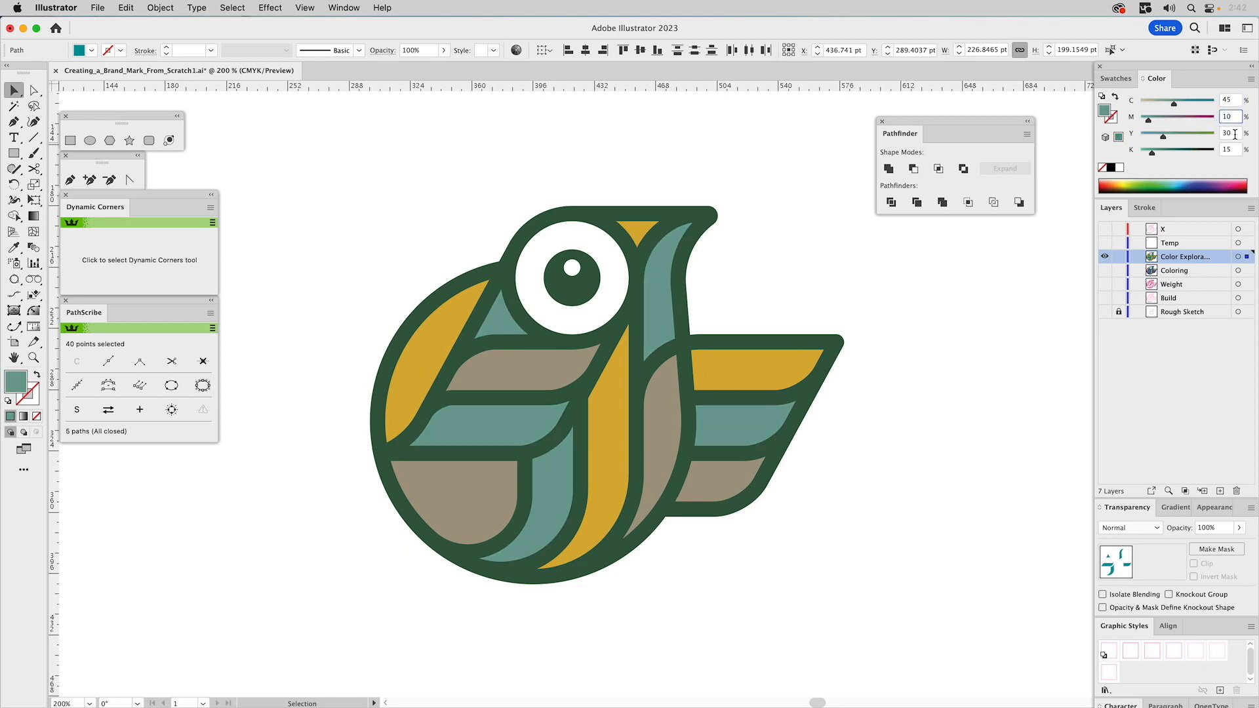
key(Tab)
text(10)
key(Tab)
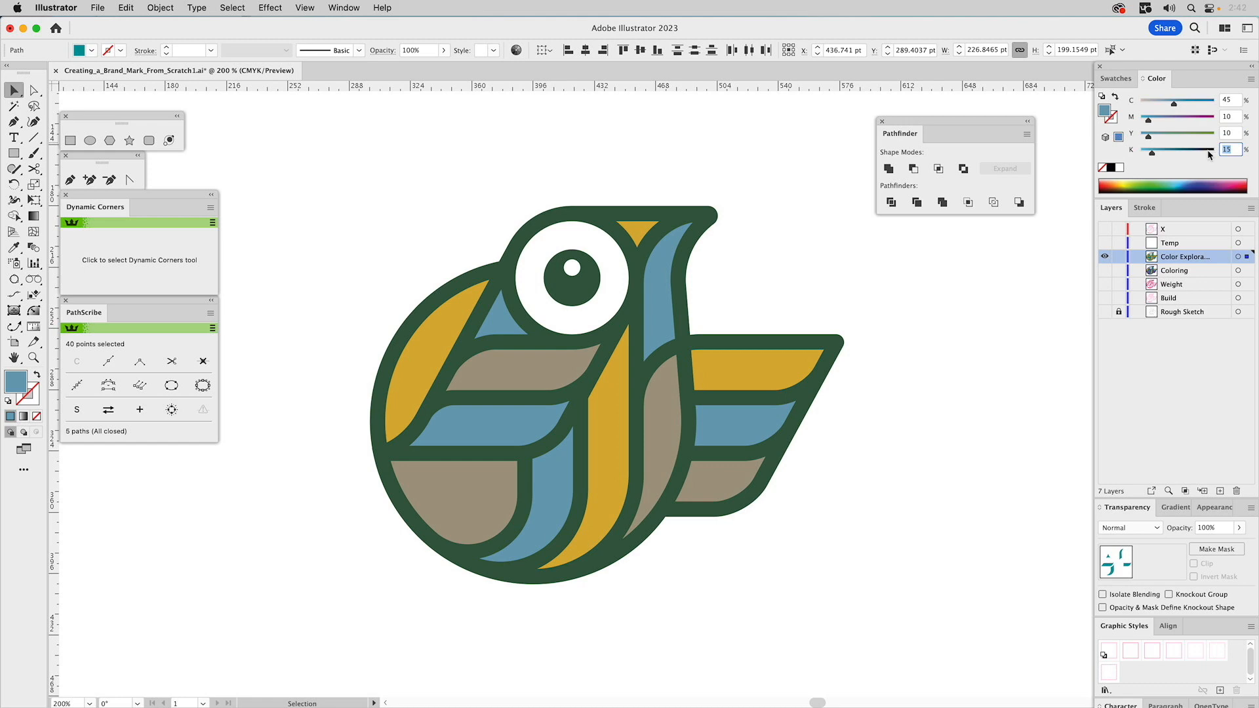
text(25)
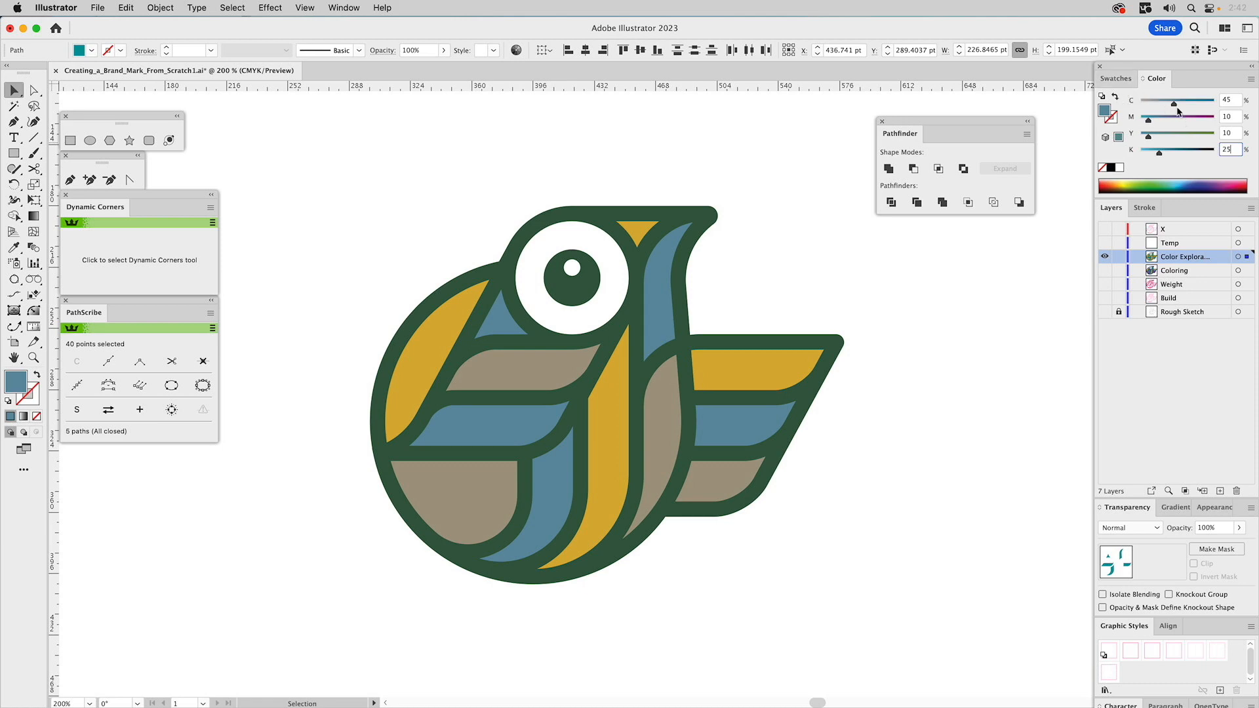
Add the blue fill of the five selected shapes as a new swatch and make it global.
click(1117, 82)
drag(1108, 104, 1159, 157)
double_click(1158, 157)
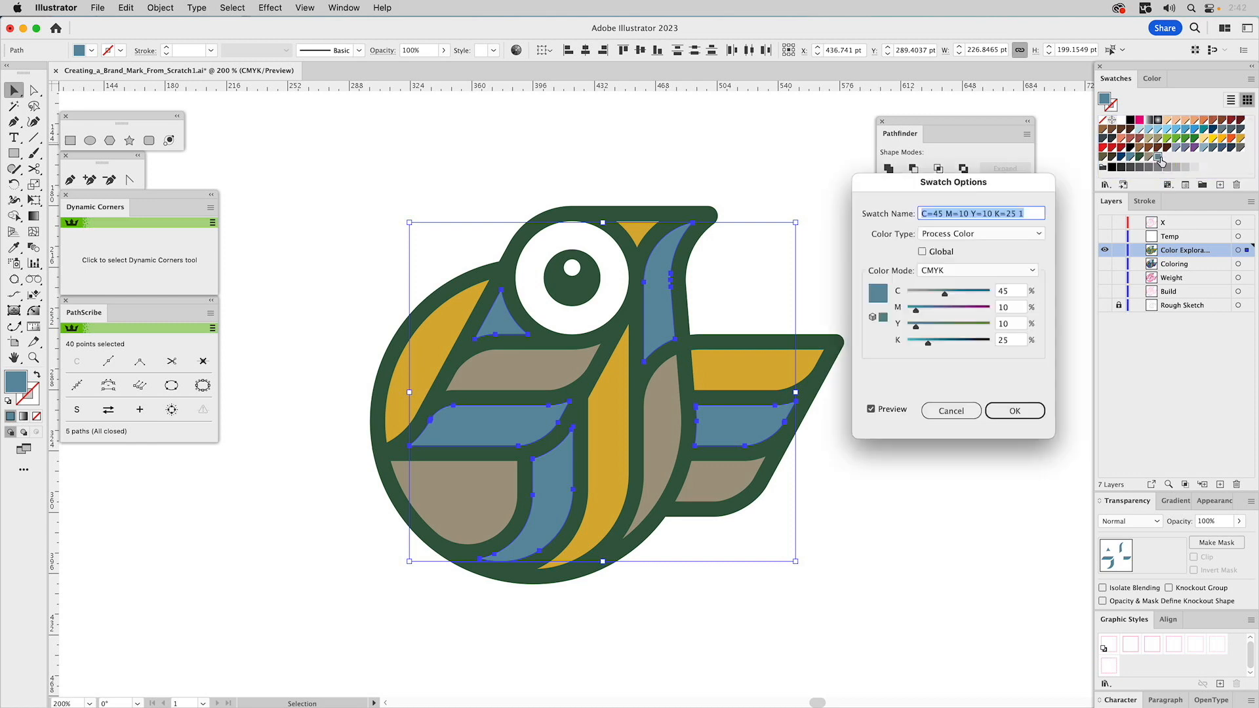
click(940, 252)
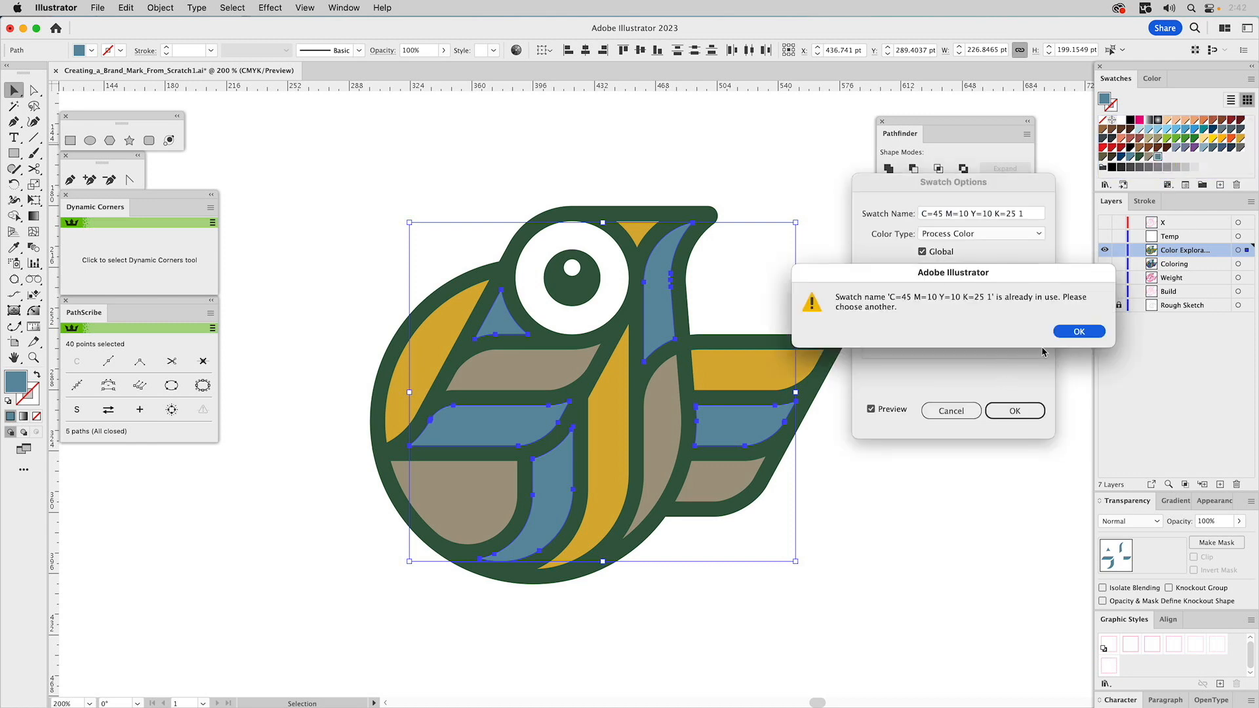
Set the blue swatch's black to 24%, edit the end of its name, apply the options and deselect the artwork.
click(1077, 332)
click(1012, 215)
click(1006, 341)
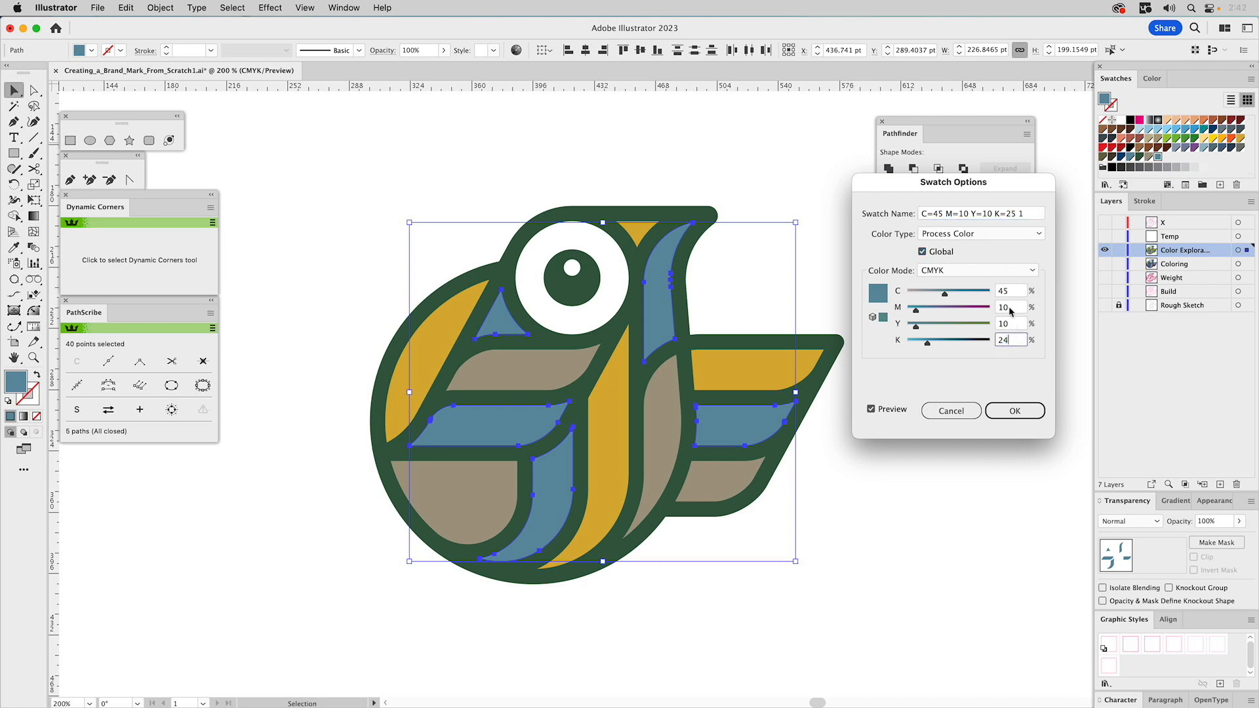
drag(1012, 216, 1045, 225)
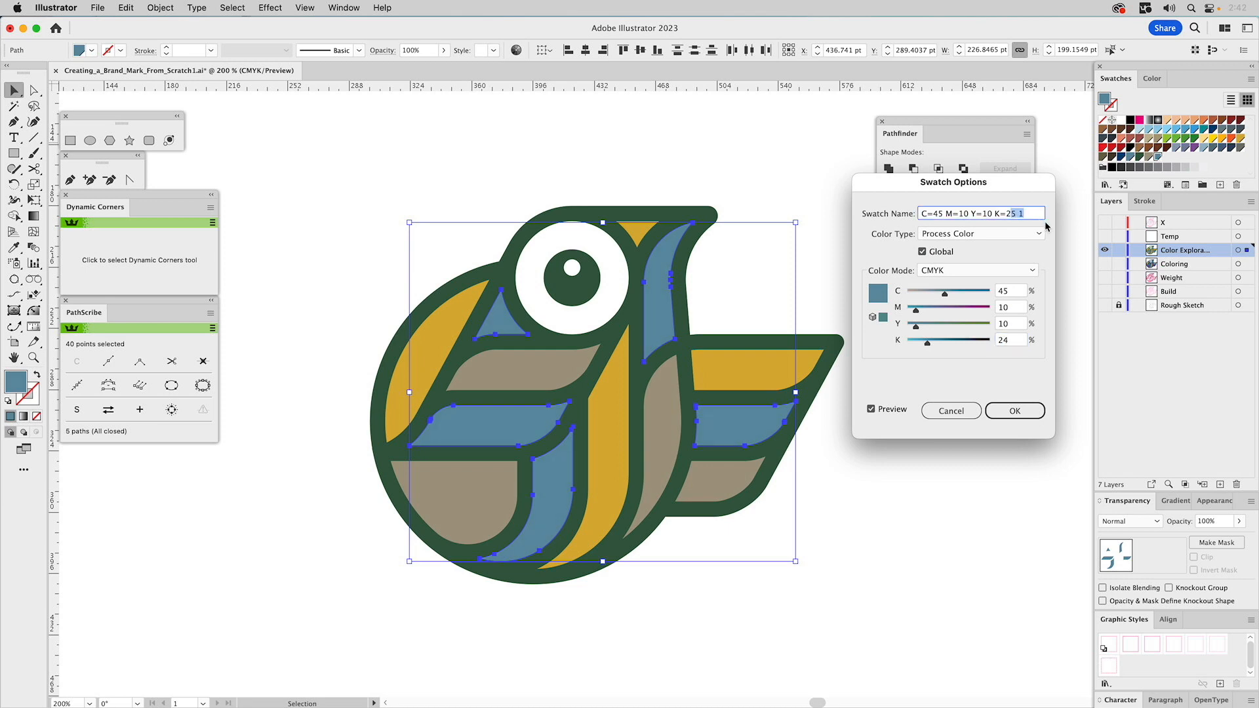
click(1017, 410)
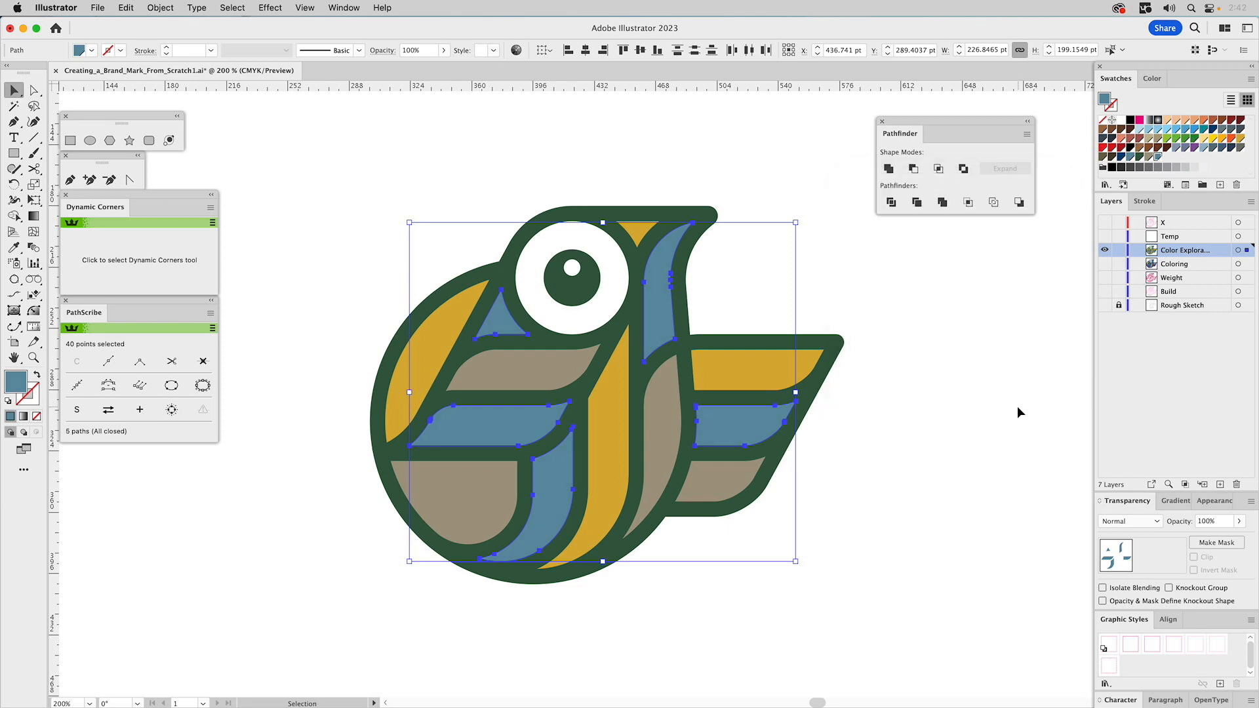
click(933, 306)
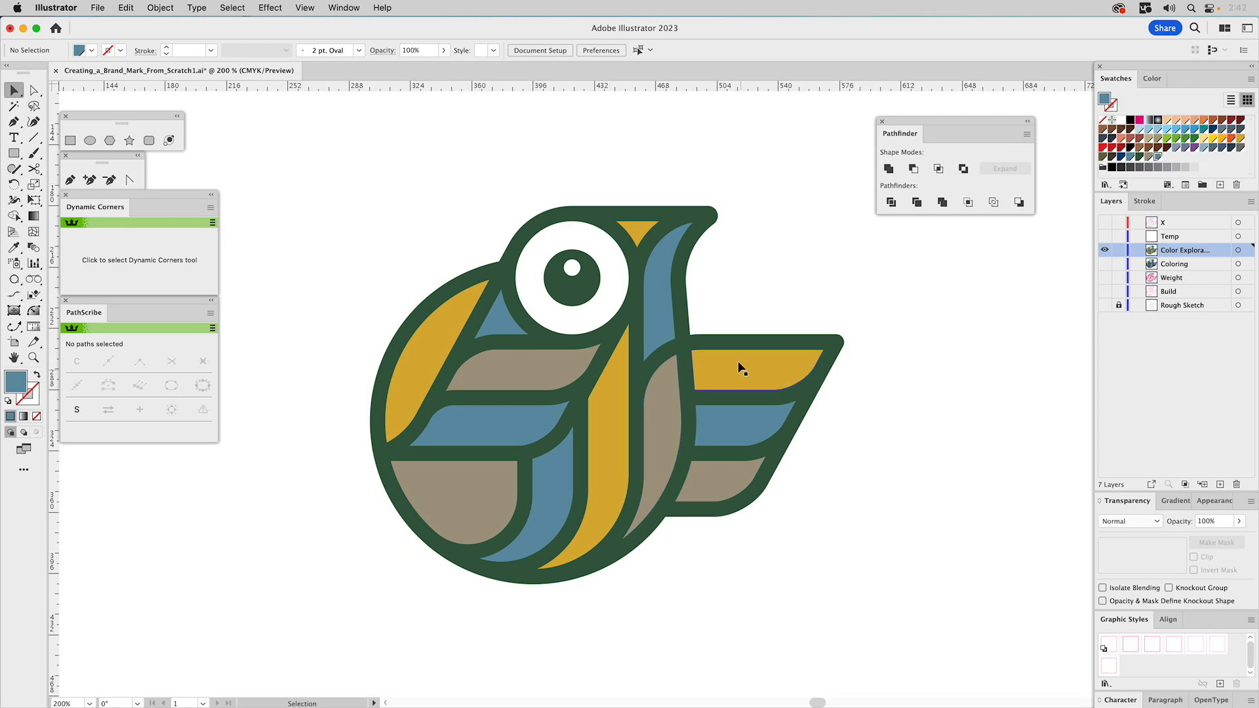
Recolour all of the bird's gold shapes as a CMYK mix of 0% cyan, 24% magenta, 58% yellow and 0% black.
click(709, 363)
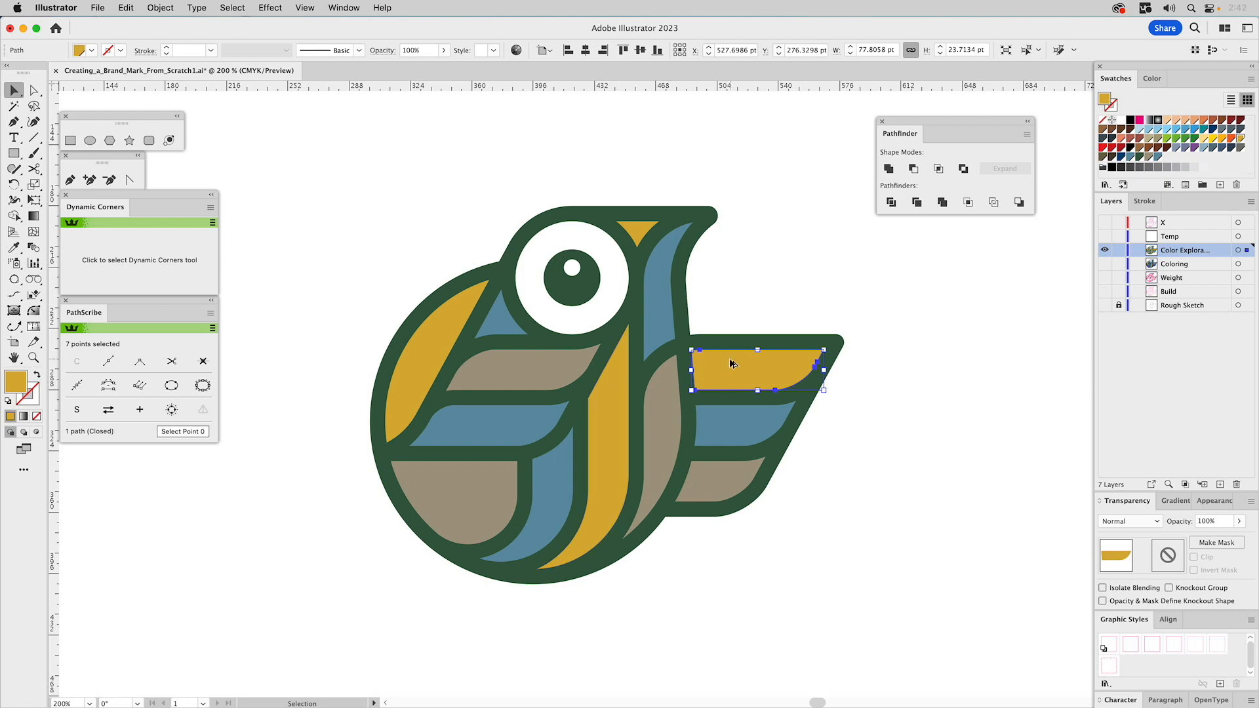
key(super+6)
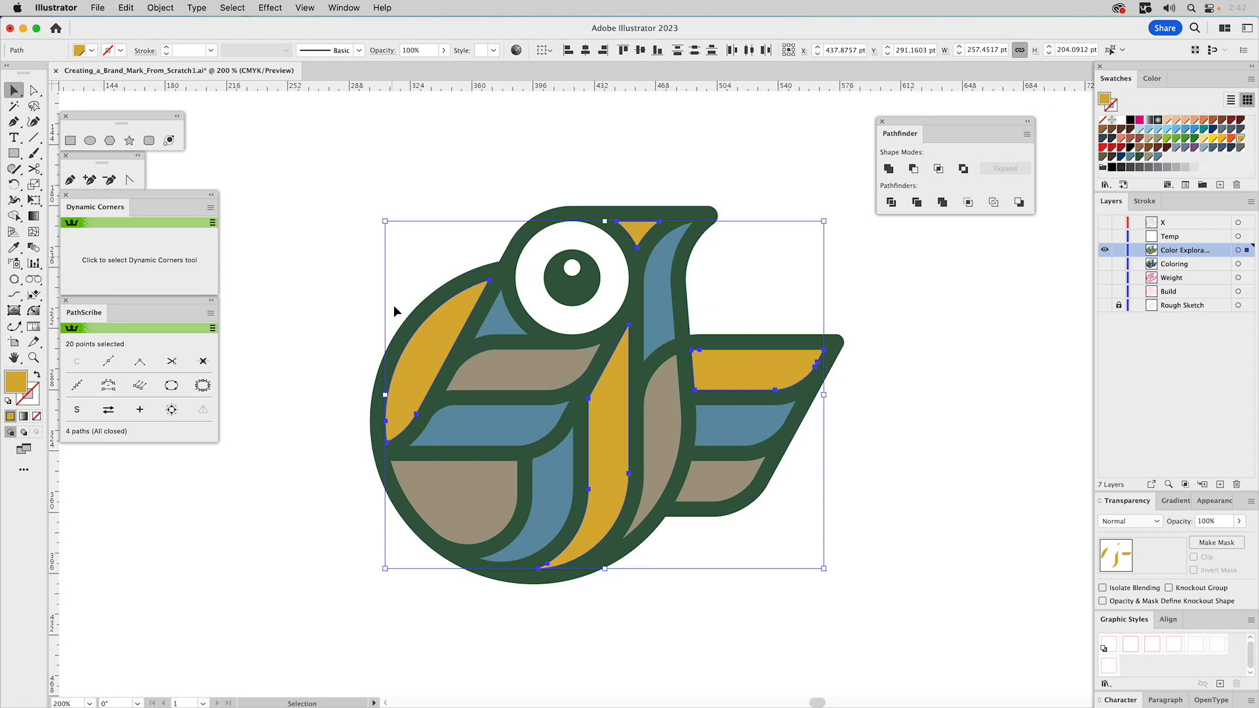
click(1155, 79)
click(1238, 112)
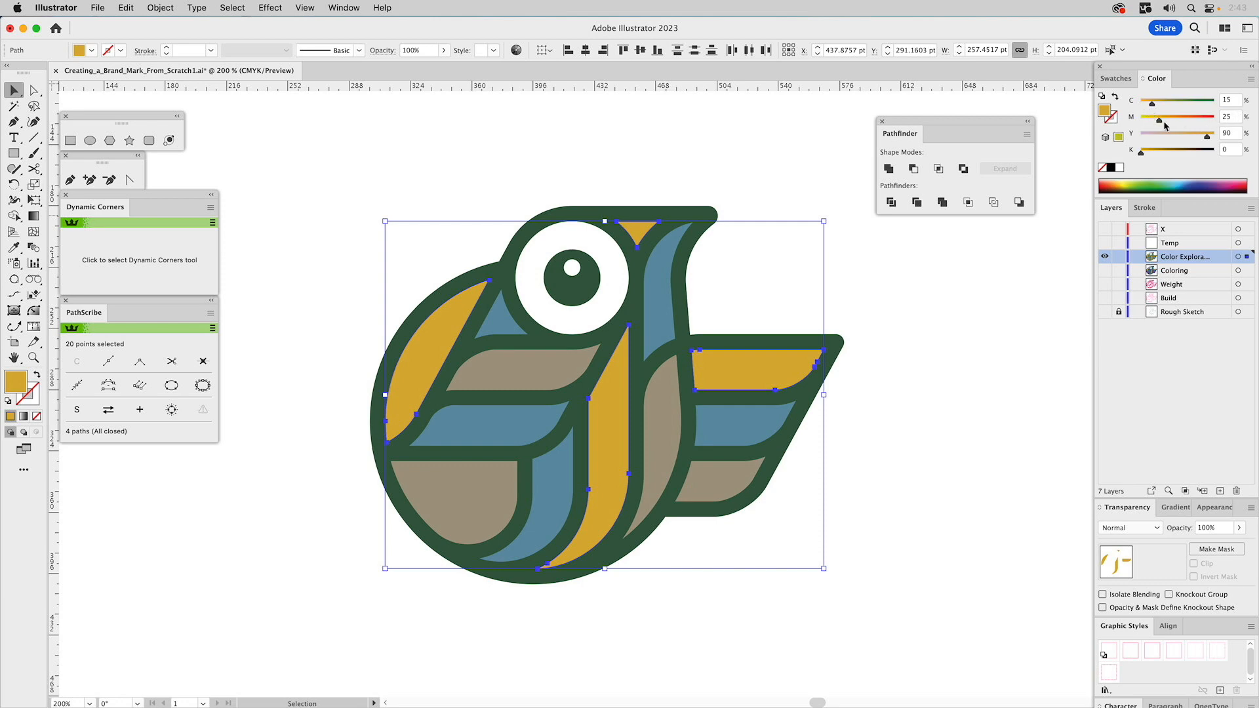
click(1228, 100)
text(0)
key(Tab)
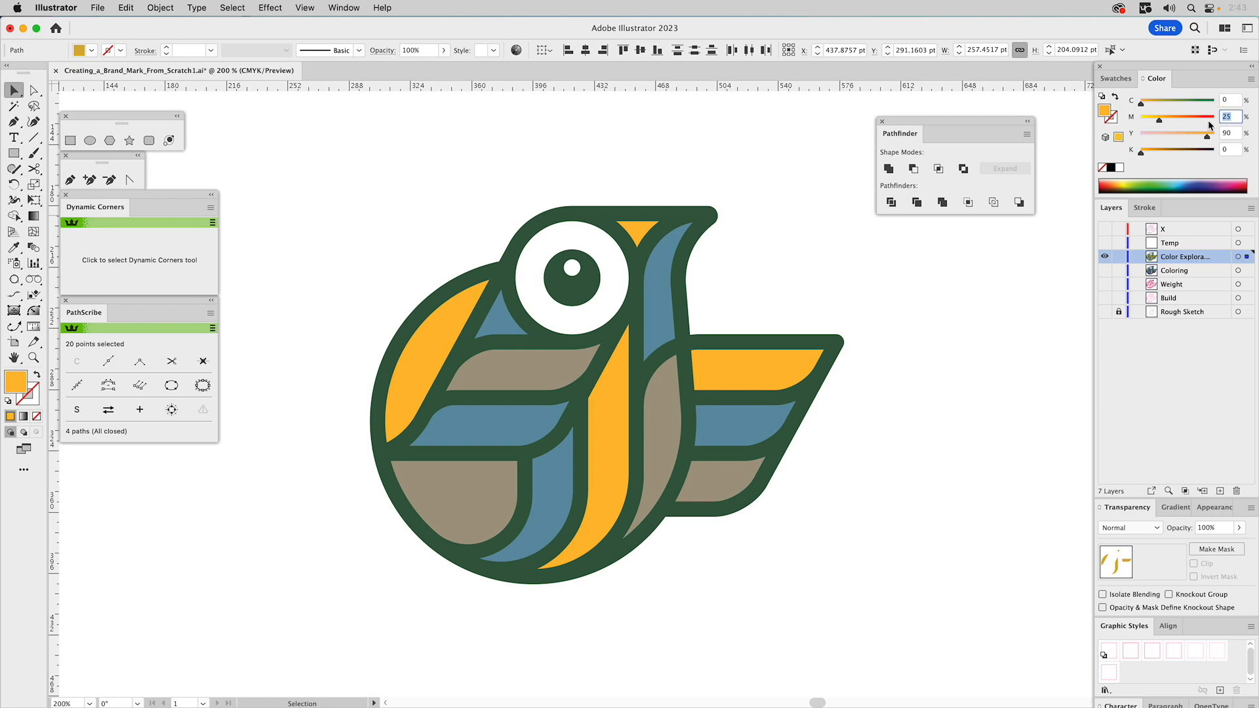
text(2)
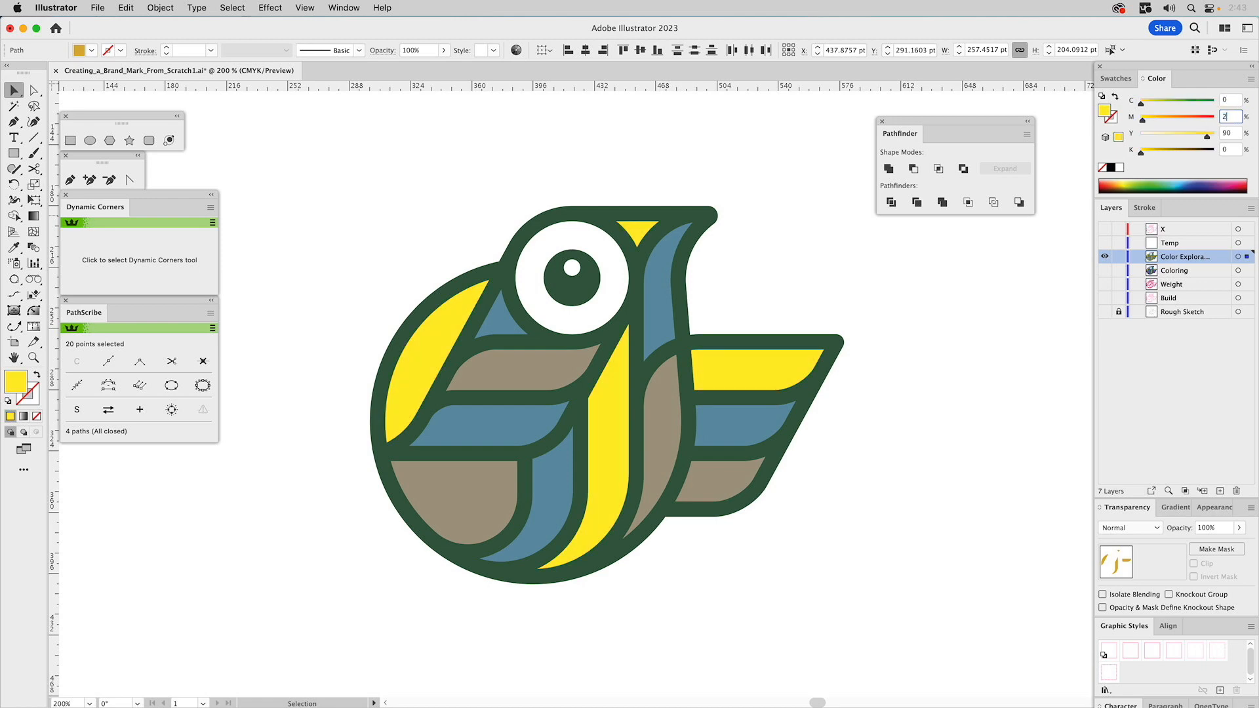
text(4)
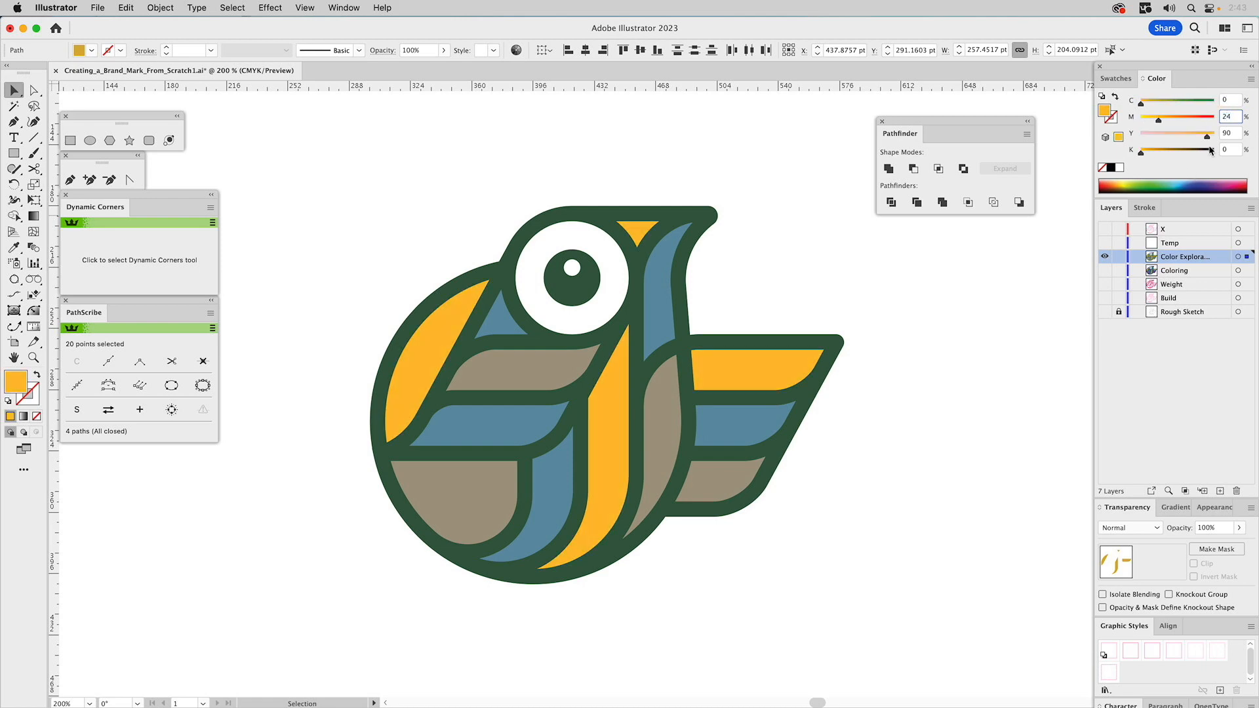
click(1227, 132)
text(58)
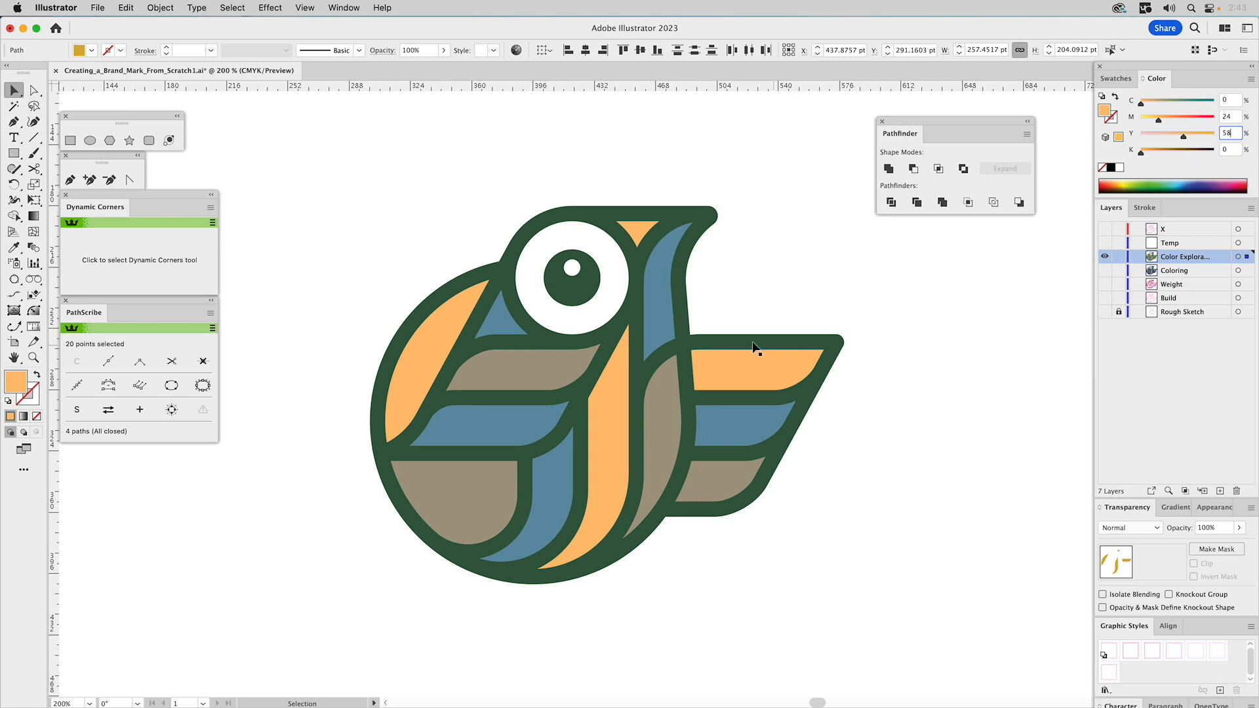
Save the light orange fill of the selected shapes as a new global swatch and deselect the artwork.
click(1115, 78)
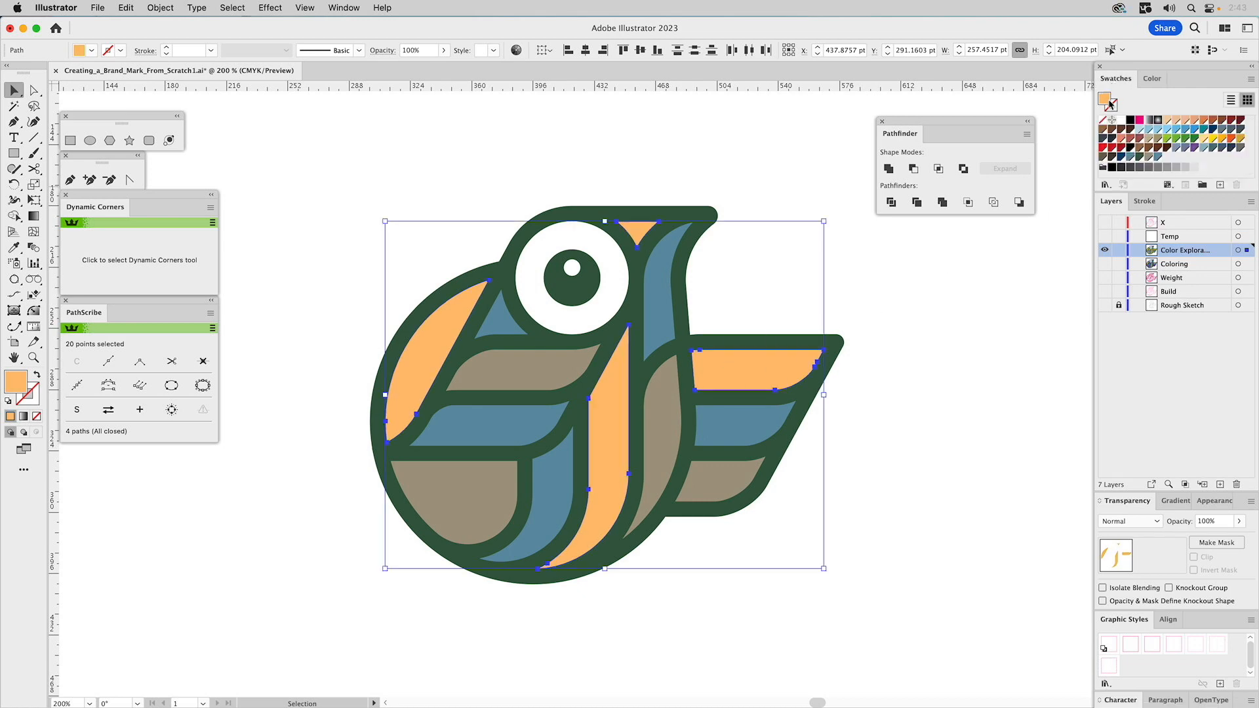
click(1168, 159)
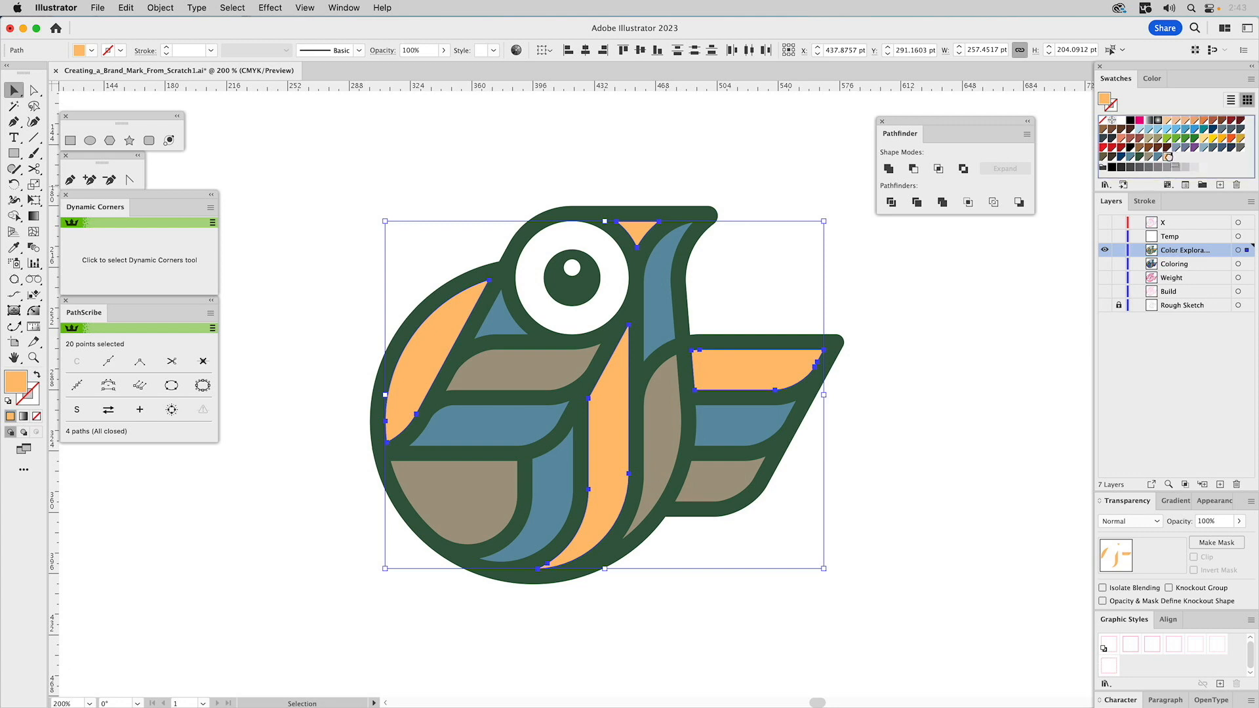
double_click(1168, 159)
click(947, 252)
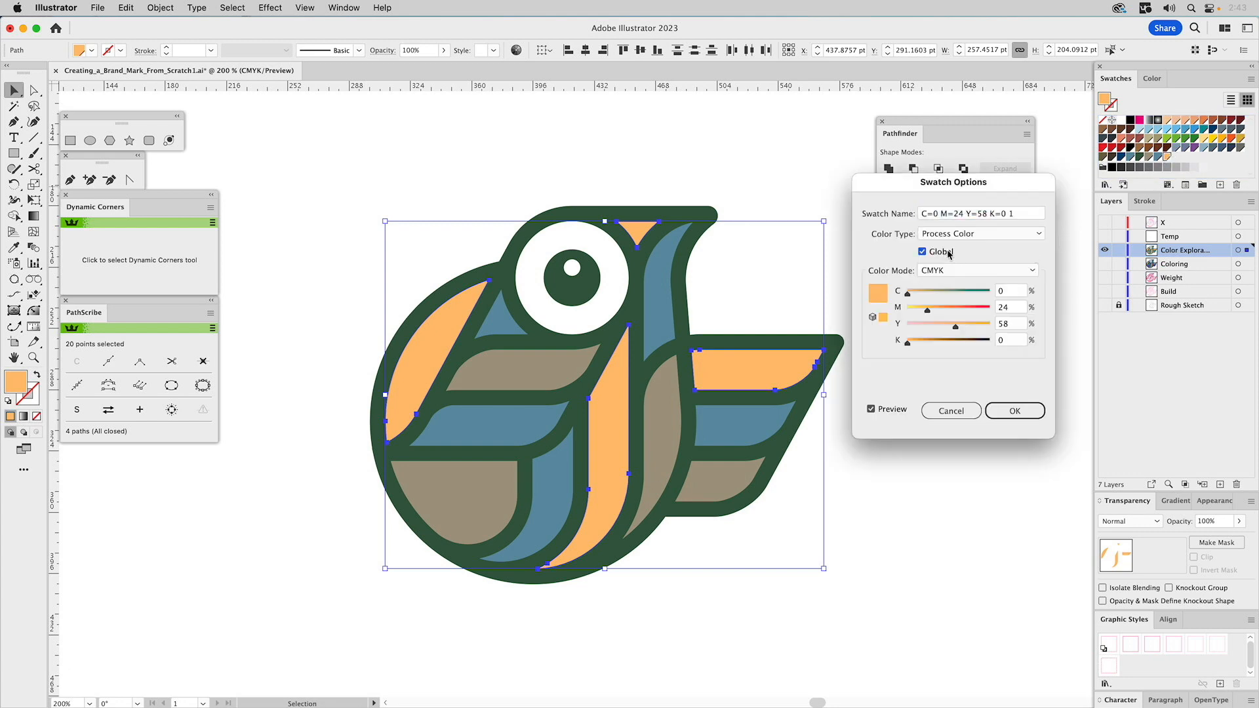
click(1014, 412)
click(1014, 412)
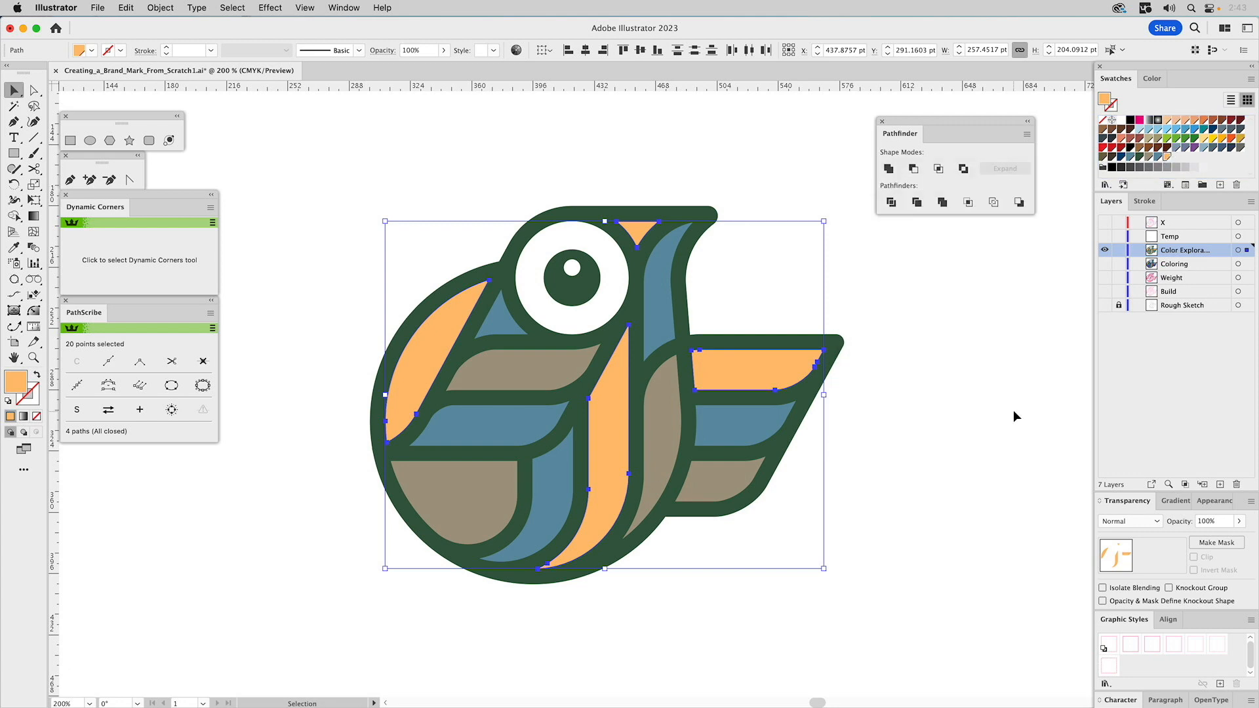
click(947, 353)
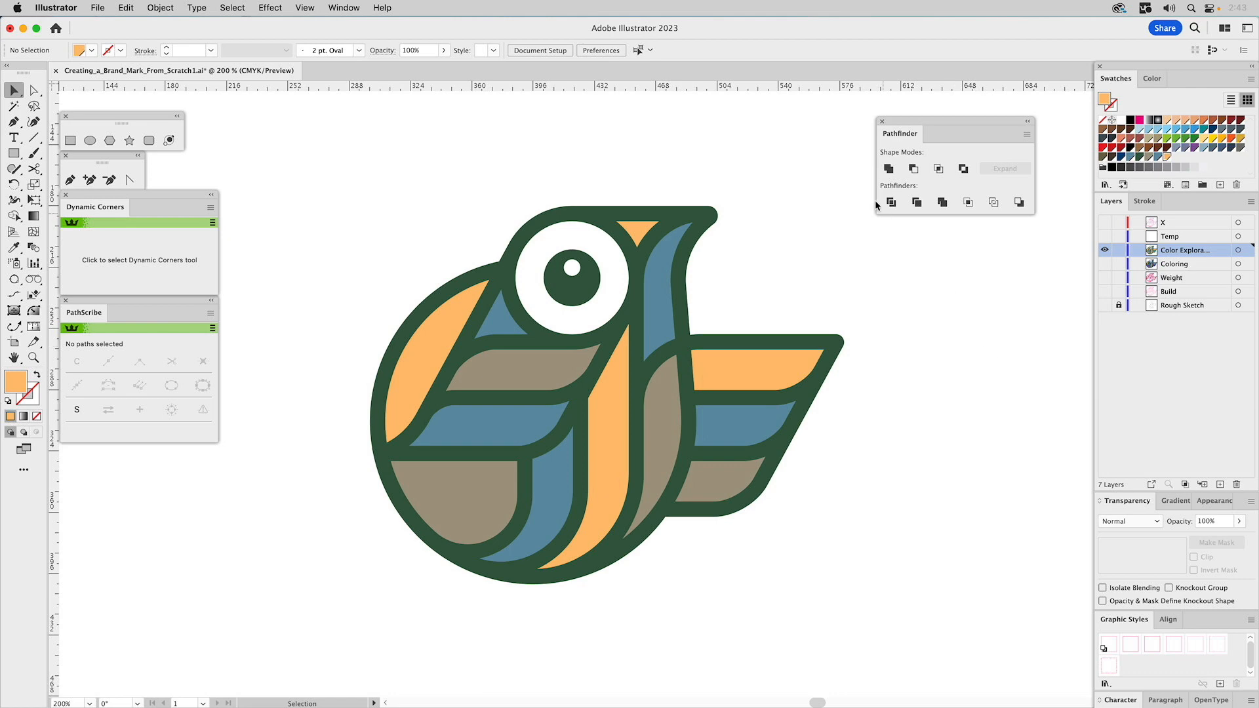
Recolour the whole bird mark from the Earthtone colour library and rotate its linked colours on the wheel to turn the taupe shapes olive.
drag(297, 197, 872, 609)
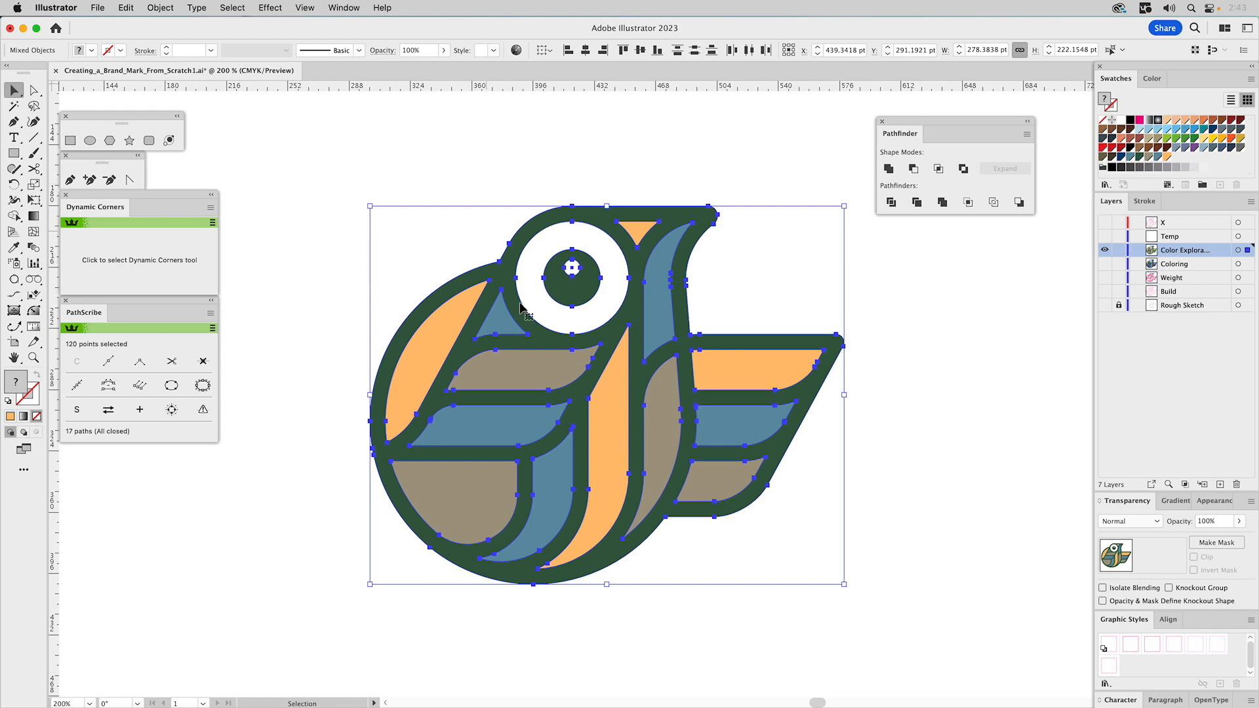
click(516, 50)
drag(616, 202, 932, 238)
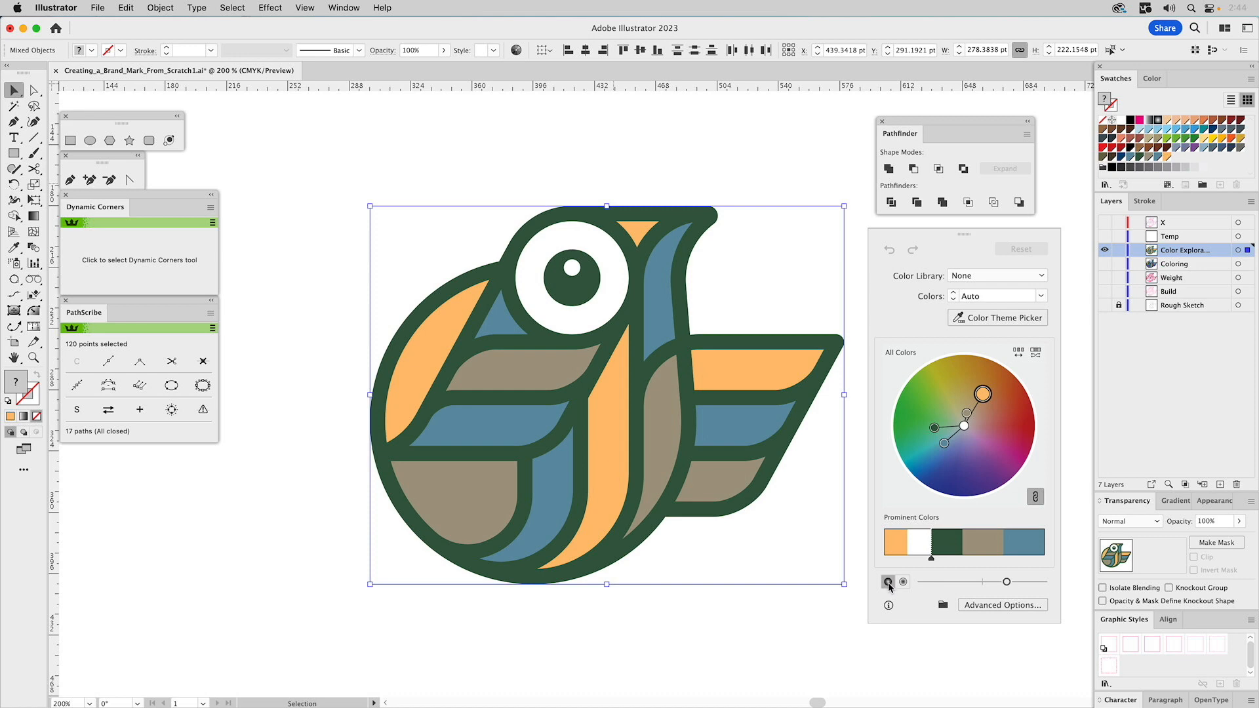
click(903, 583)
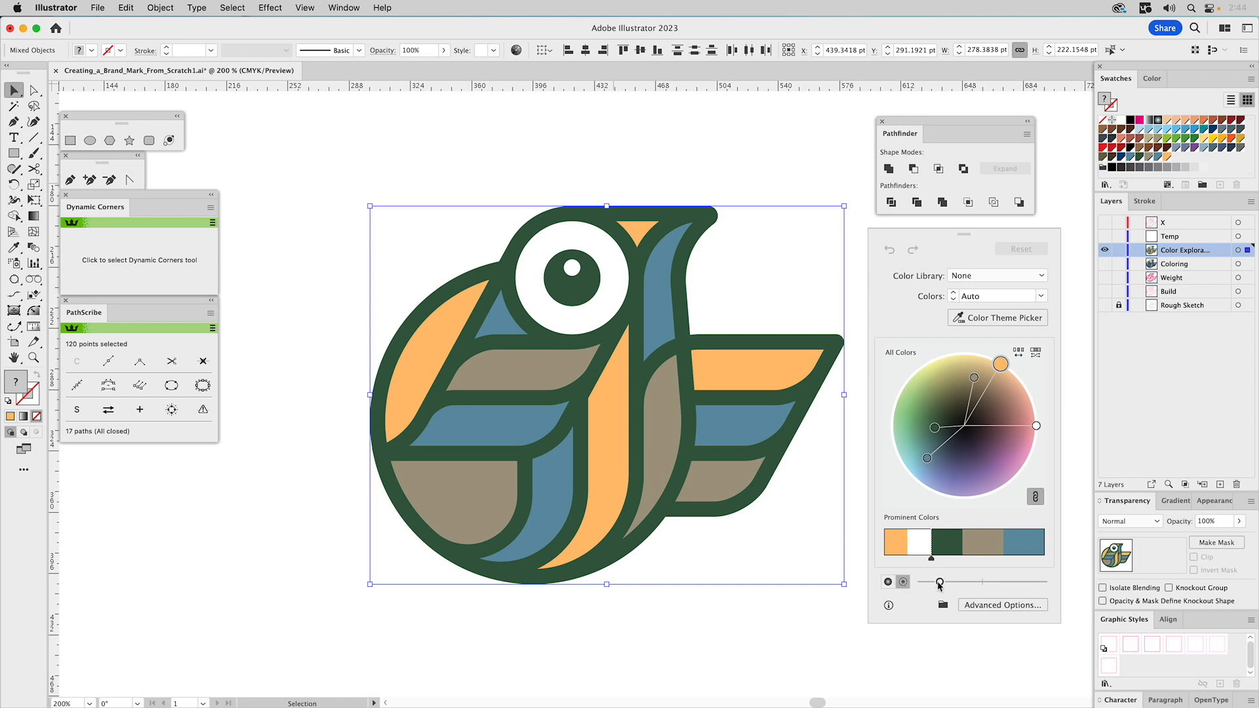
click(1037, 282)
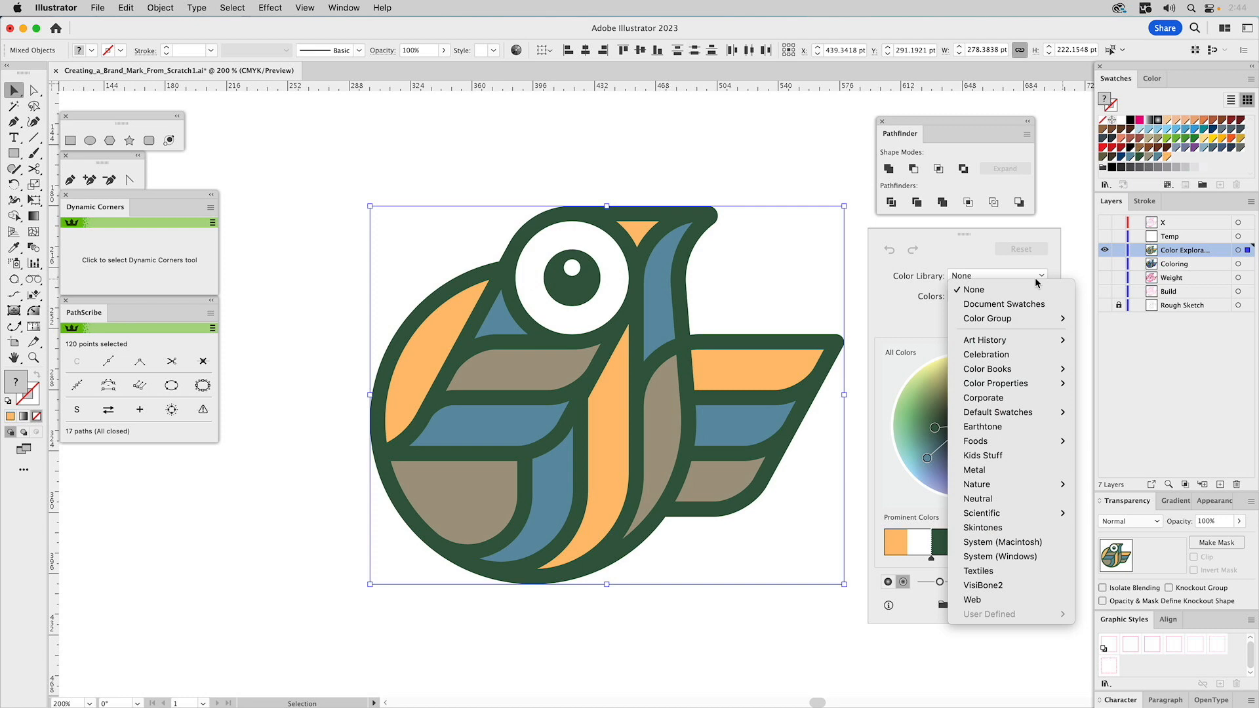
click(1002, 430)
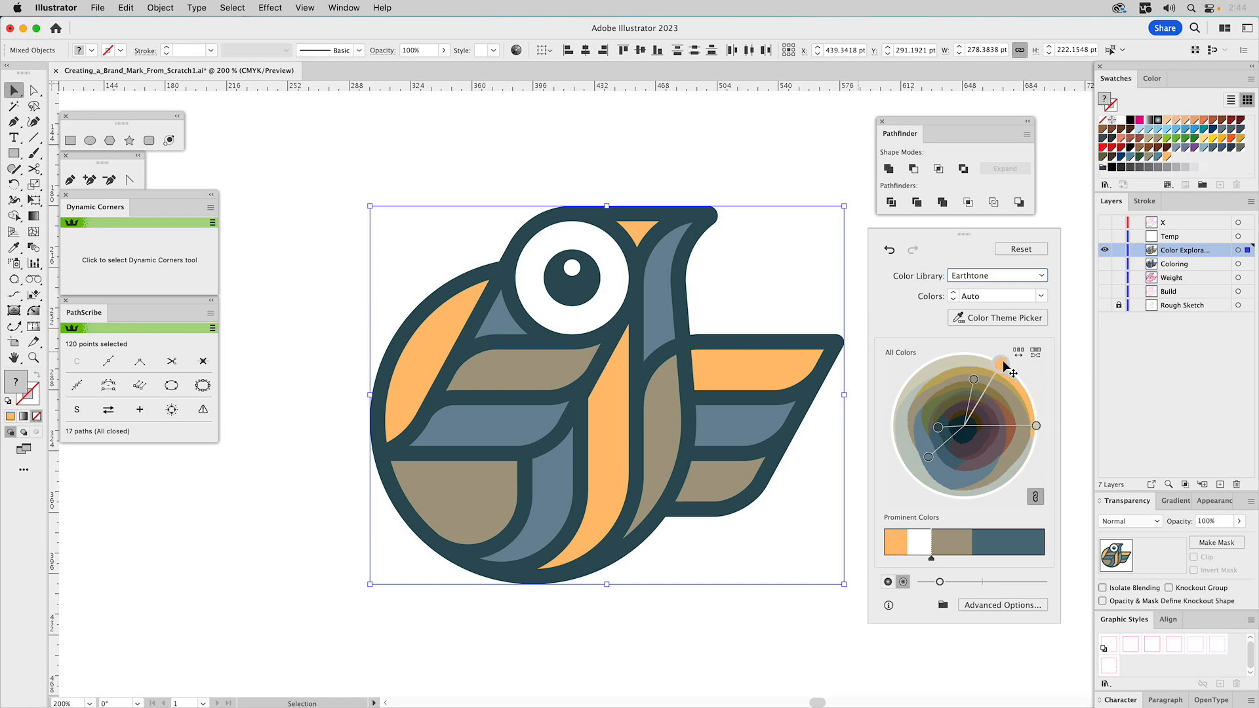
drag(1003, 363, 951, 367)
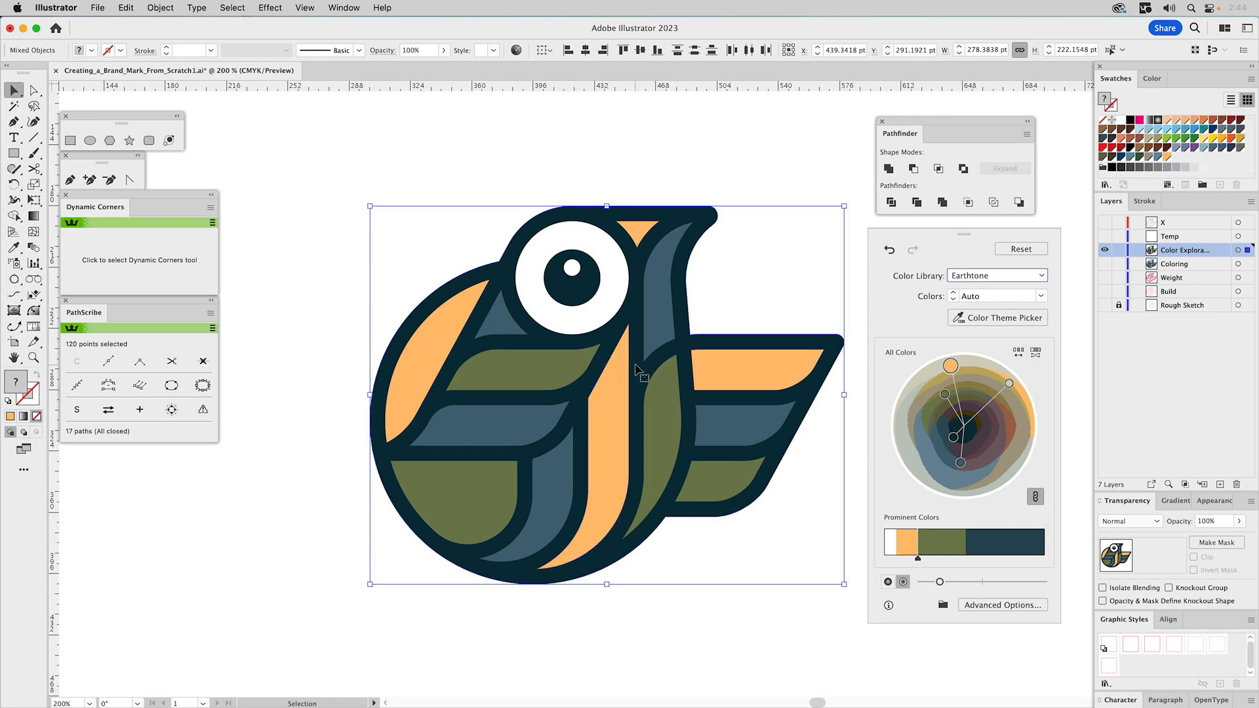
Unlink the harmony colours, changing the bird's slate blue shapes to rust brown and its light orange shapes to muted gold.
click(1036, 498)
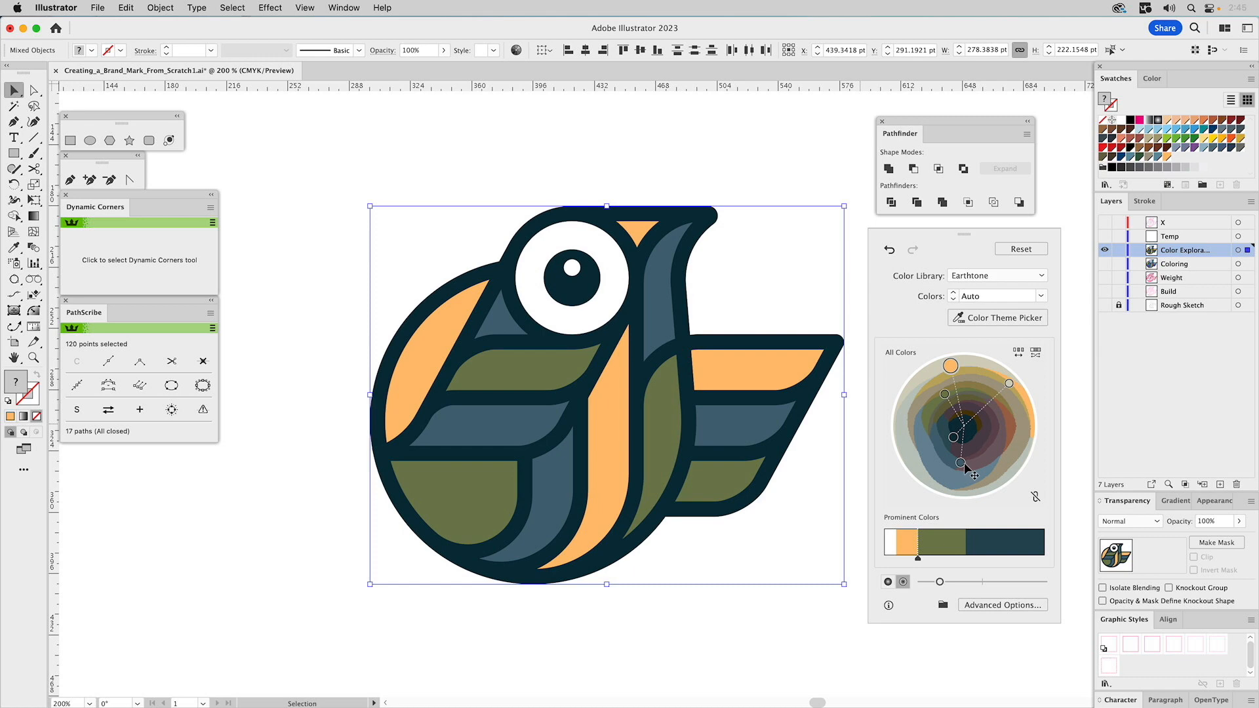
drag(961, 463, 1010, 429)
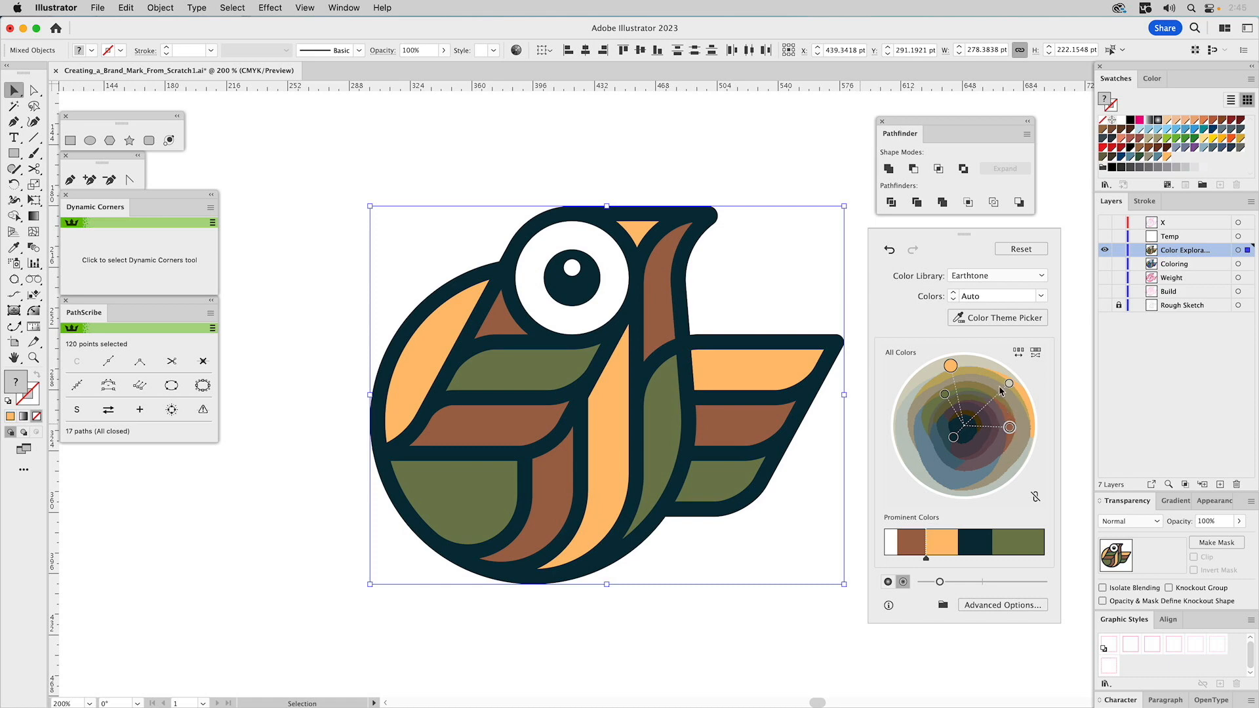
click(953, 366)
drag(951, 369, 951, 370)
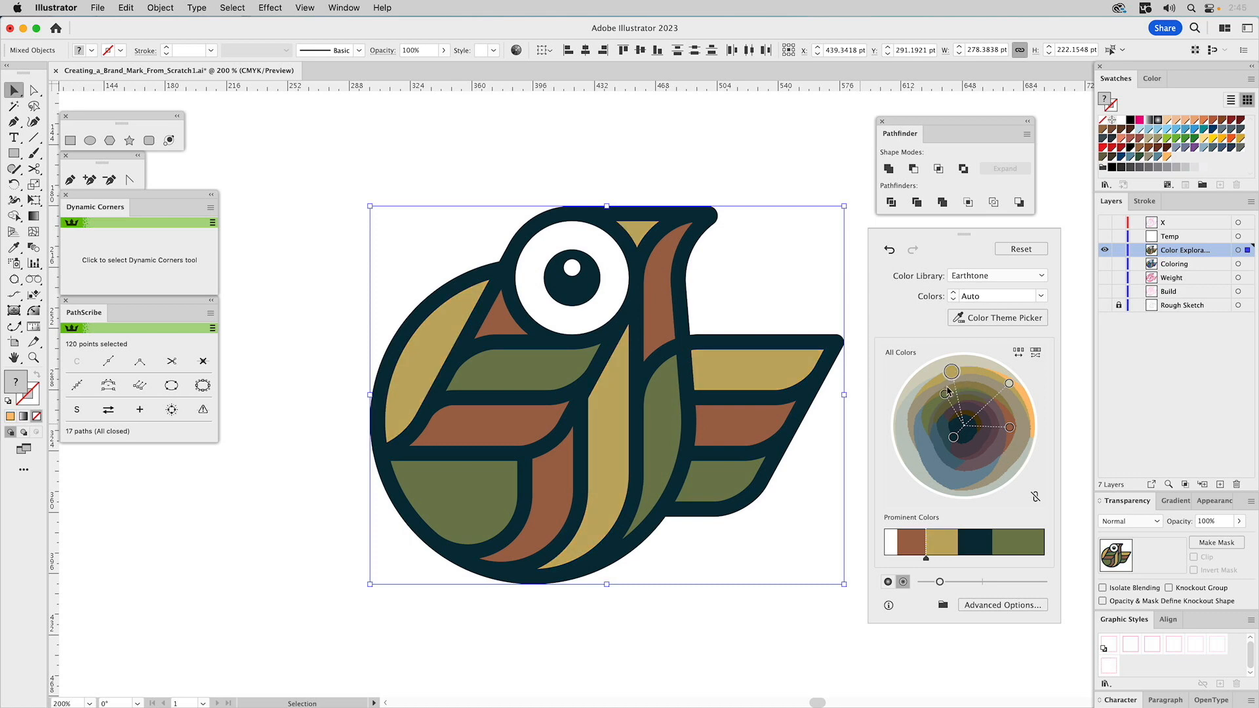
Shift the olive shapes to a greyer green and the outline to dark brown, and finish recolouring with the artwork deselected.
drag(945, 395, 934, 409)
drag(962, 448, 977, 424)
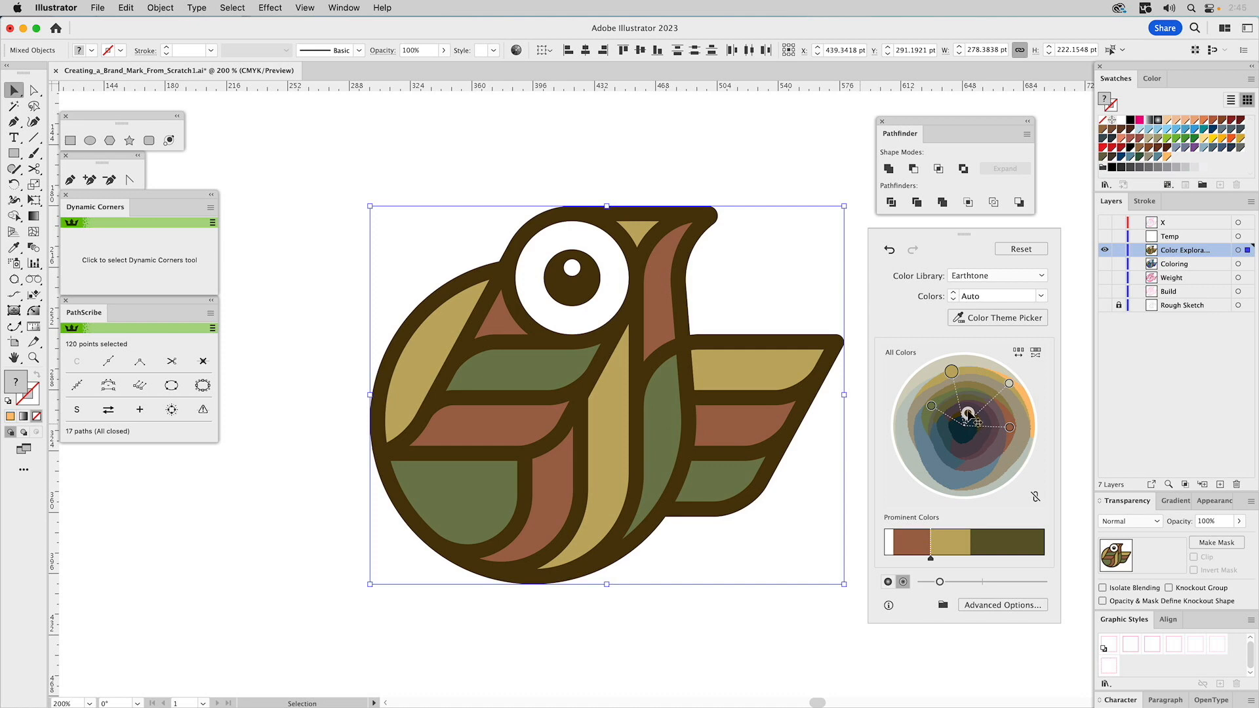
mouse_move(1009, 387)
mouse_down()
mouse_move(1013, 401)
mouse_move(1005, 387)
mouse_up()
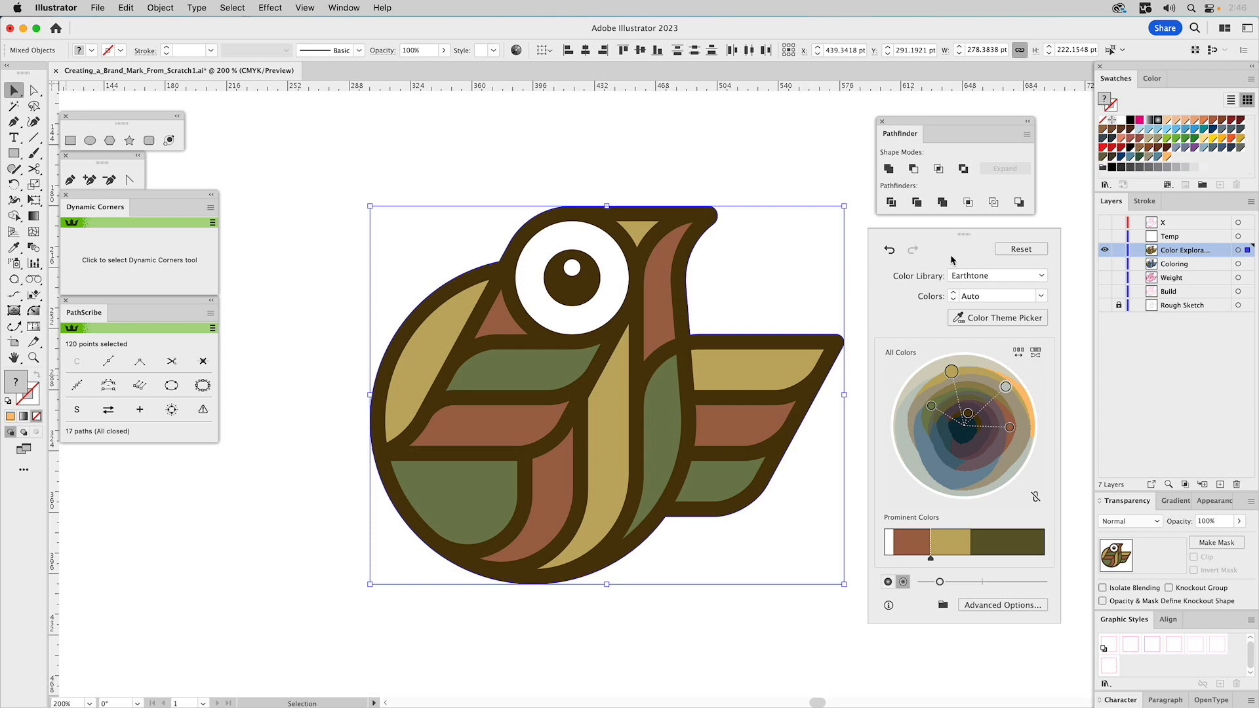
click(836, 168)
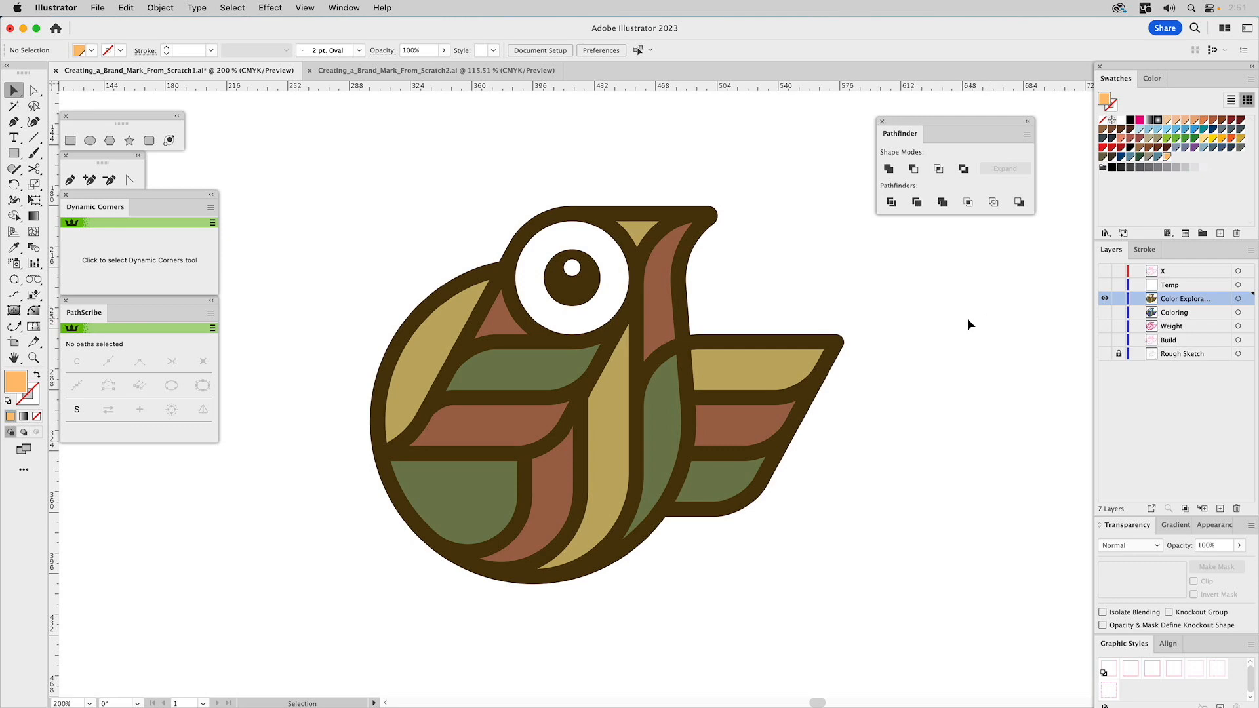
Switch to the Creating_a_Brand_Mark_From_Scratch2.ai document and check the column of four colour squares beside the bird.
click(498, 71)
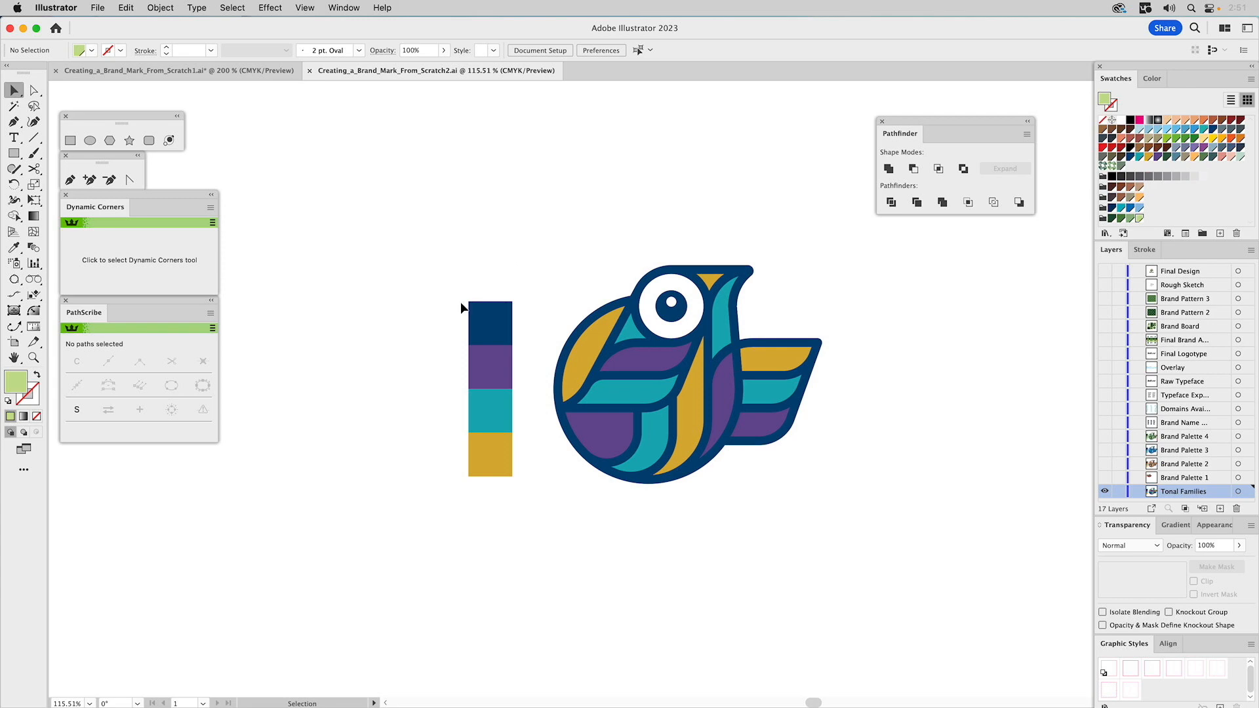
drag(427, 287, 522, 491)
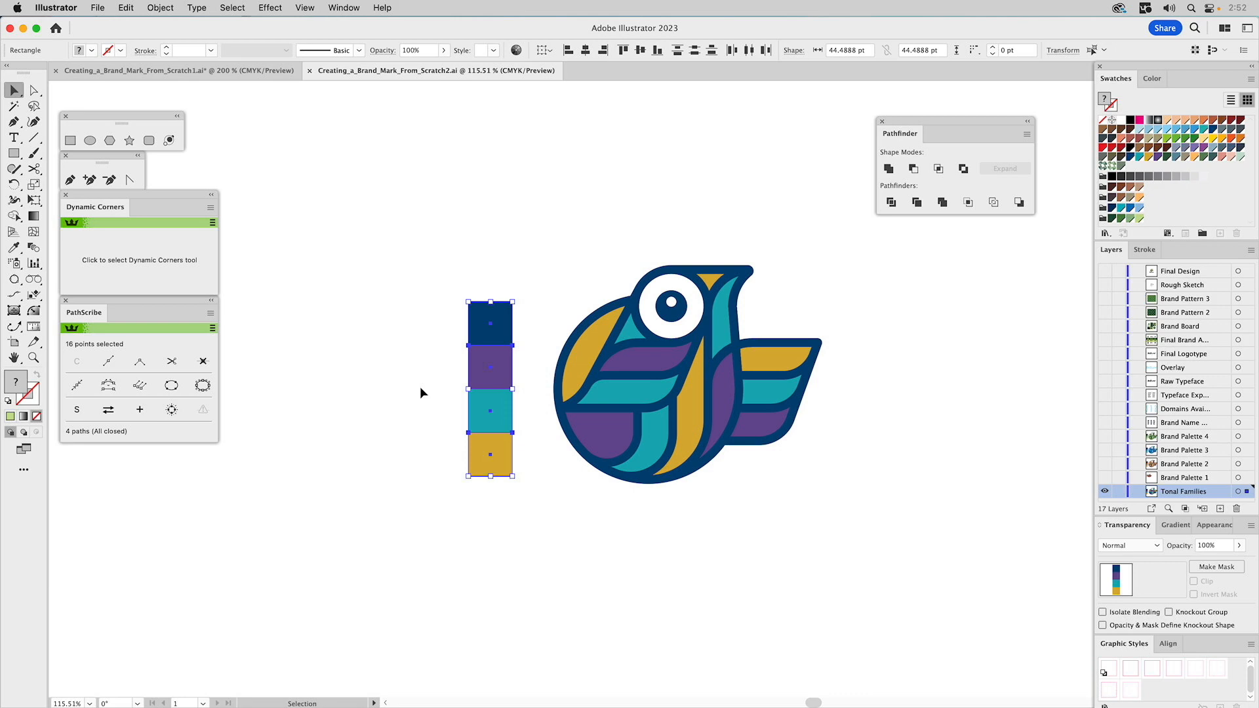
click(436, 303)
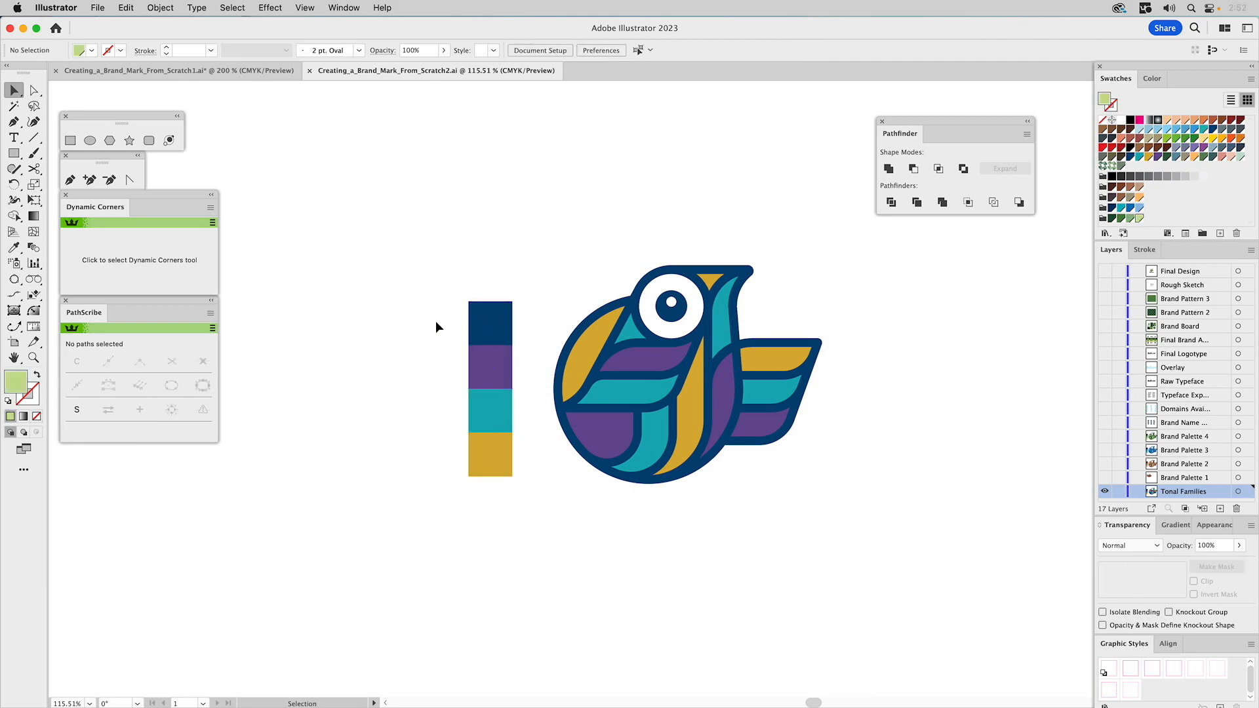
Draw a square about 57 pt wide in the empty canvas area and place a duplicate directly below it.
click(71, 140)
drag(302, 165, 359, 219)
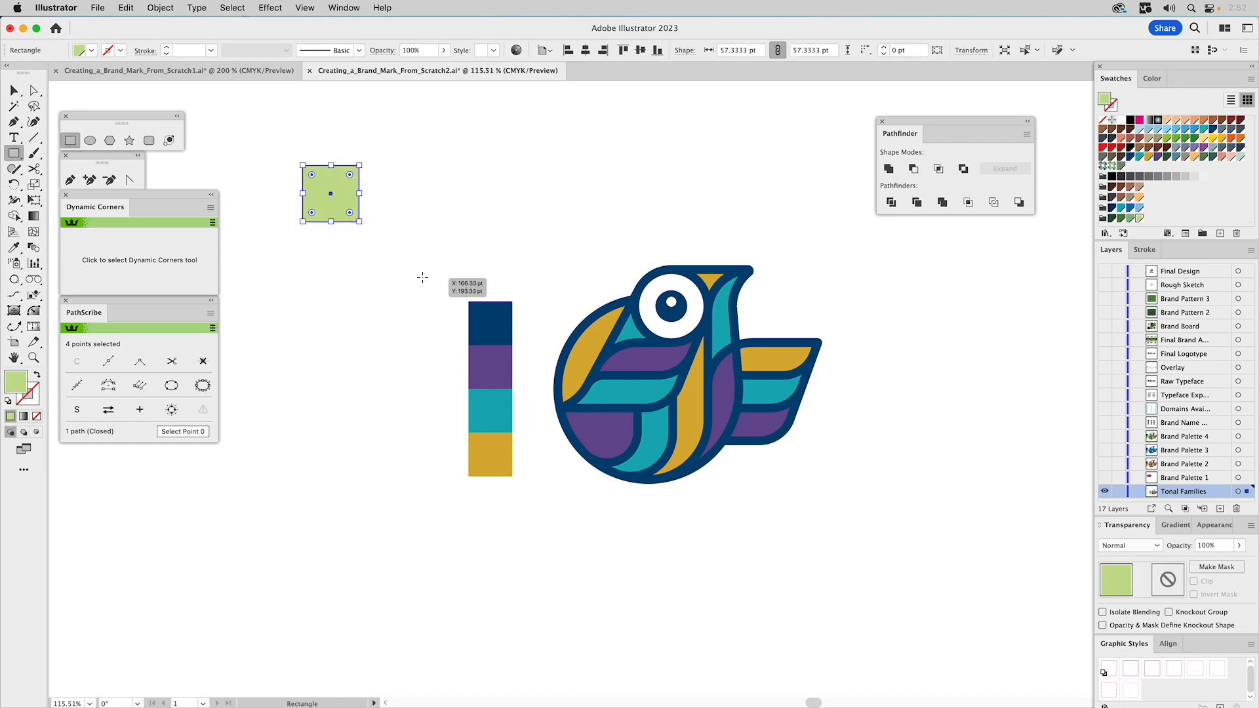
key(v)
click(362, 179)
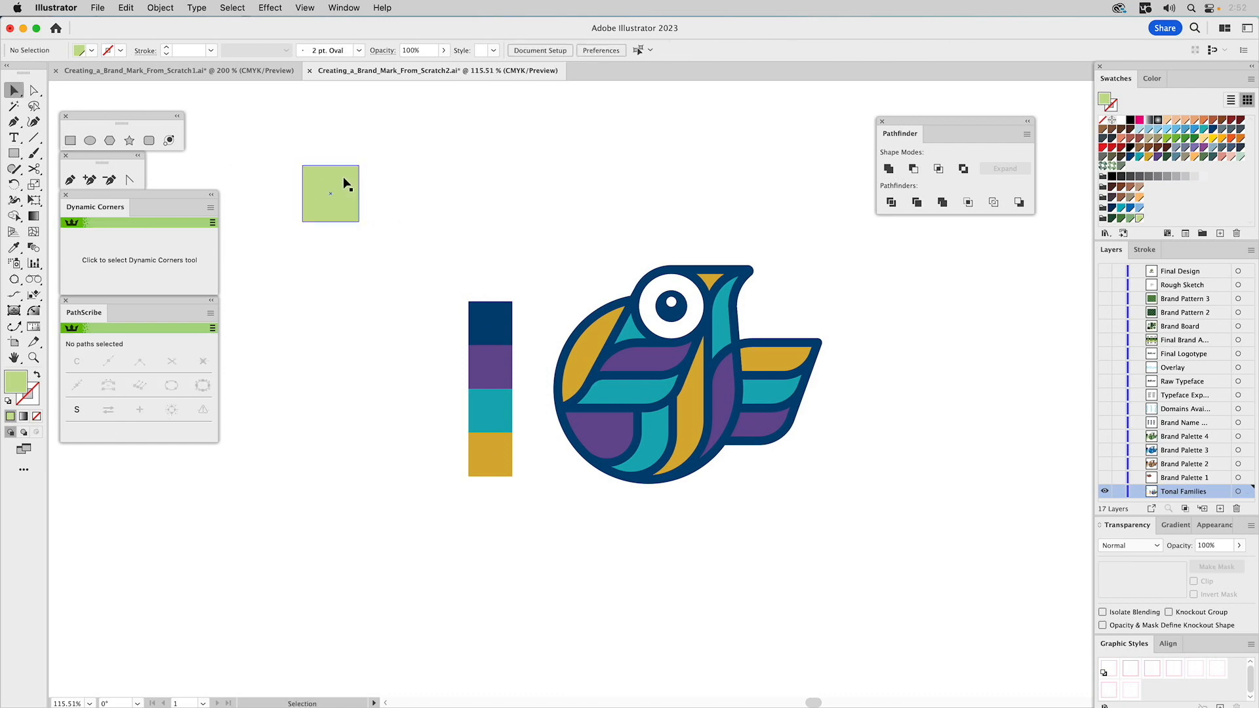
click(344, 176)
click(373, 160)
drag(359, 169, 359, 225)
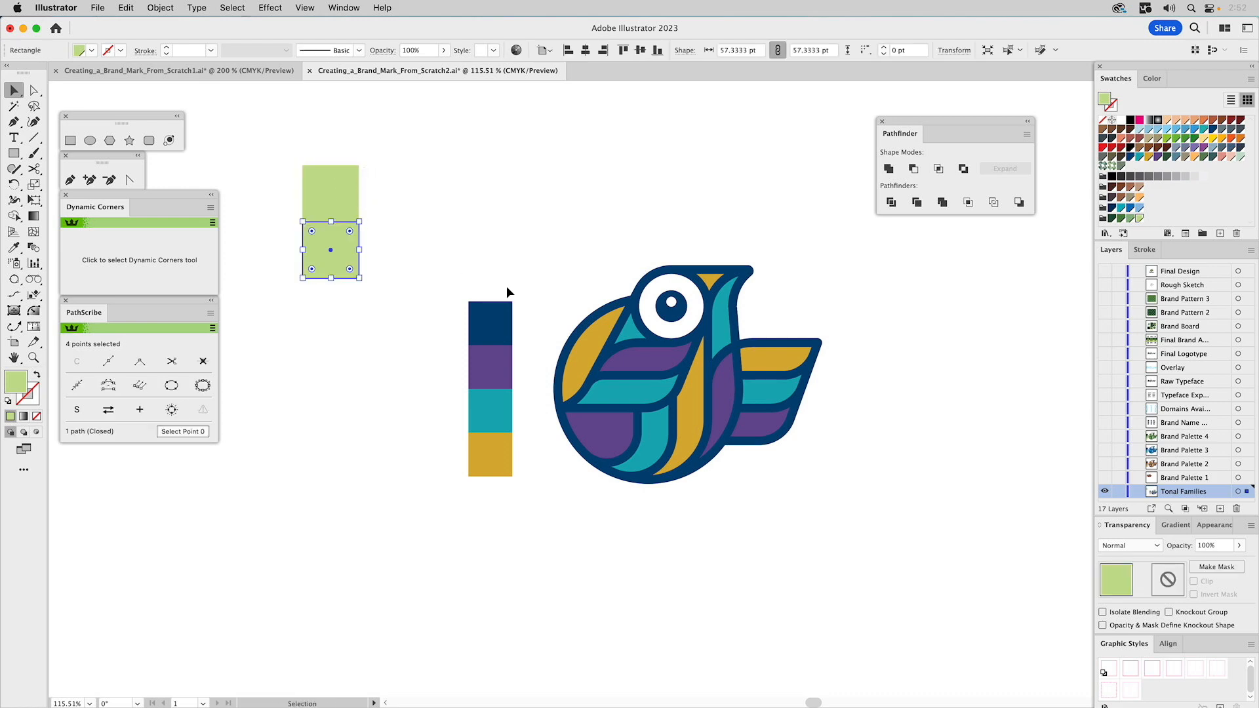
Fill the lower new square with the column's navy blue and delete both new squares.
key(i)
click(491, 321)
key(super+shift+a)
super+click(332, 240)
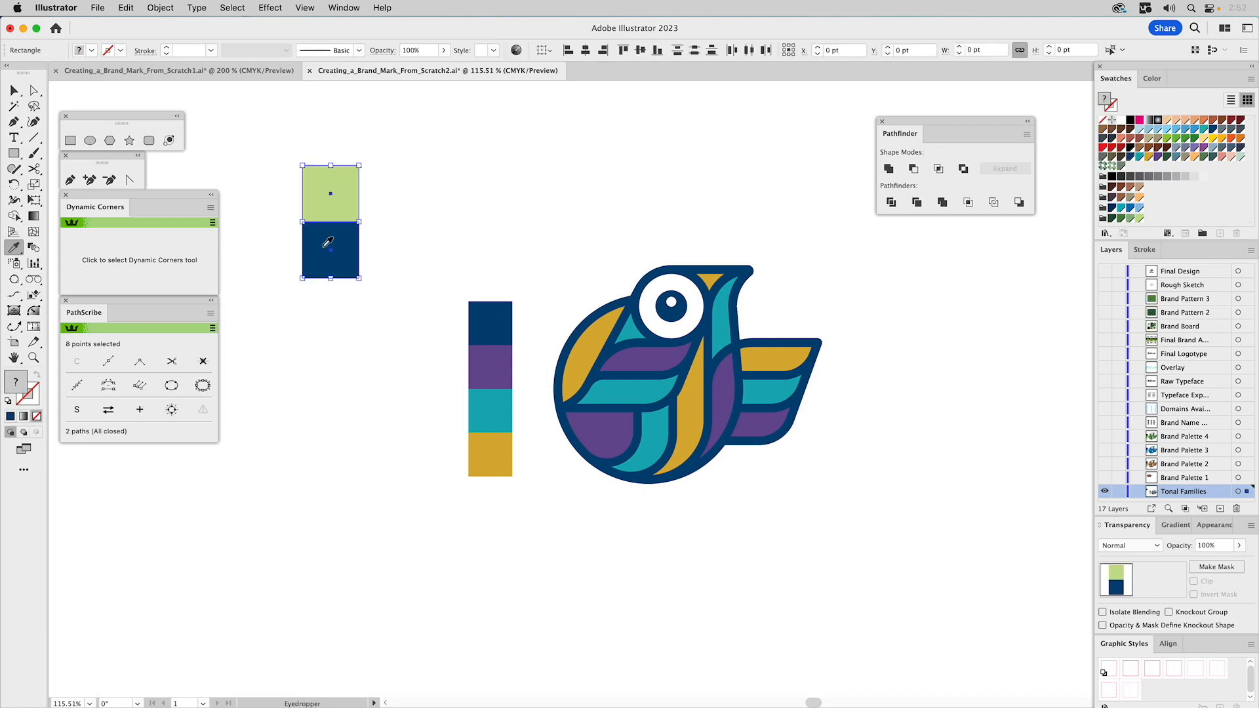
key(Delete)
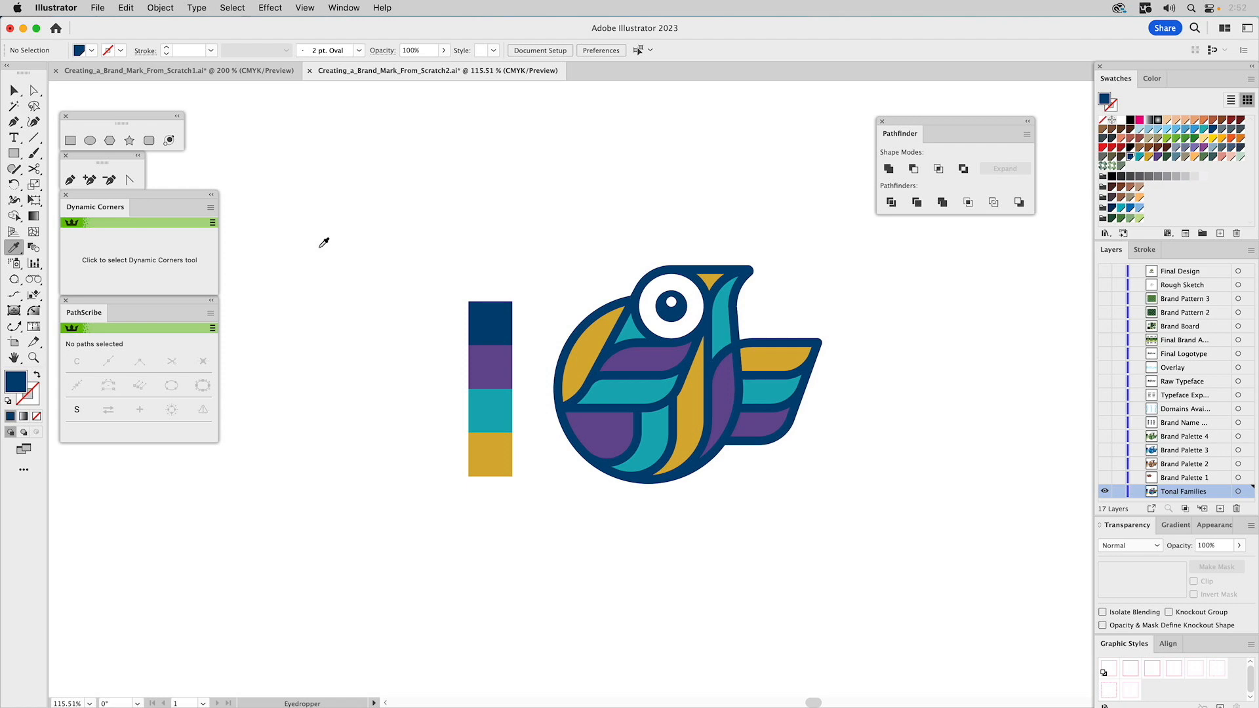
Delete the existing column of navy, purple, teal and gold squares beside the bird.
key(v)
drag(409, 282, 518, 537)
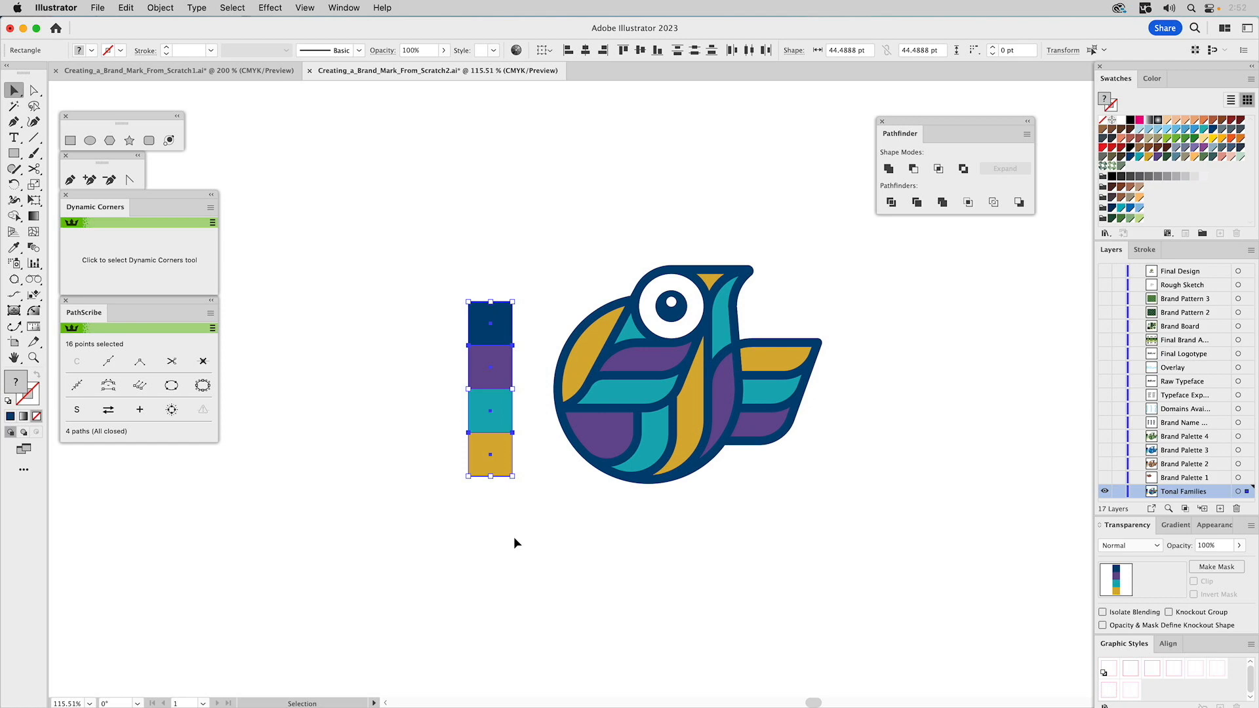
key(Delete)
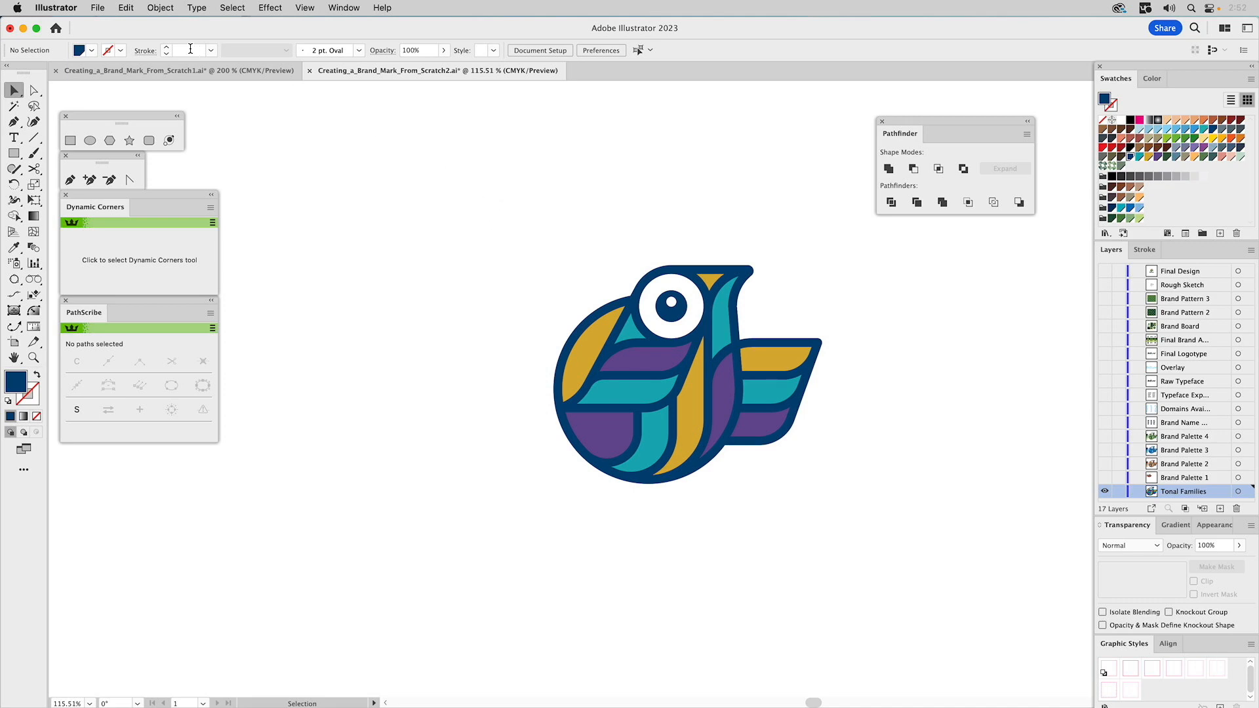
Create a new document with the GS_Setup_New_Doc script, then unlock and show its Tonal Family layer.
click(98, 8)
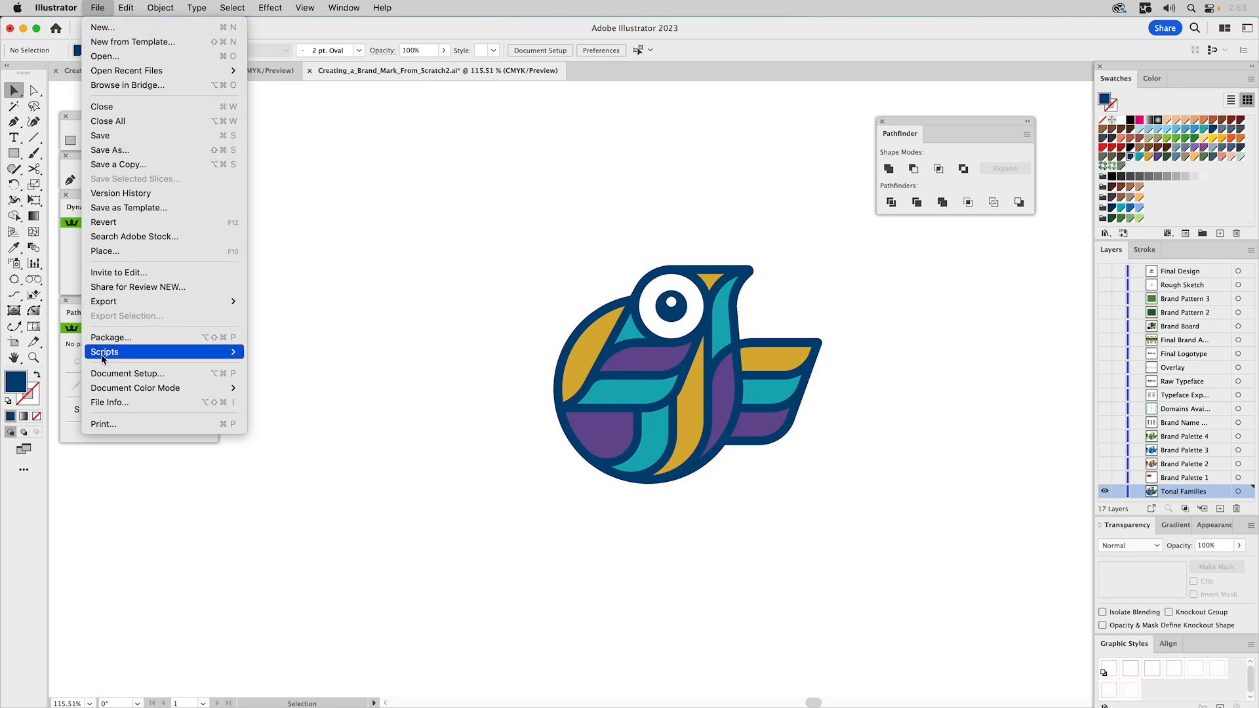
mouse_move(103, 357)
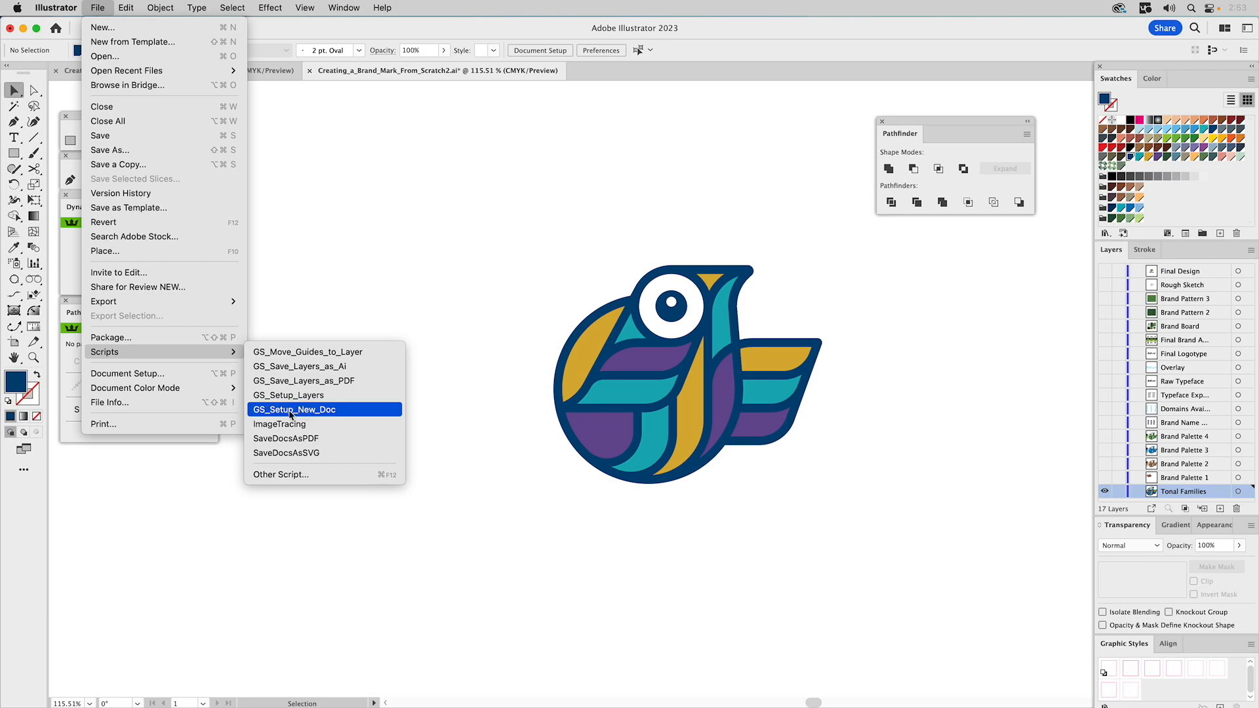
click(293, 411)
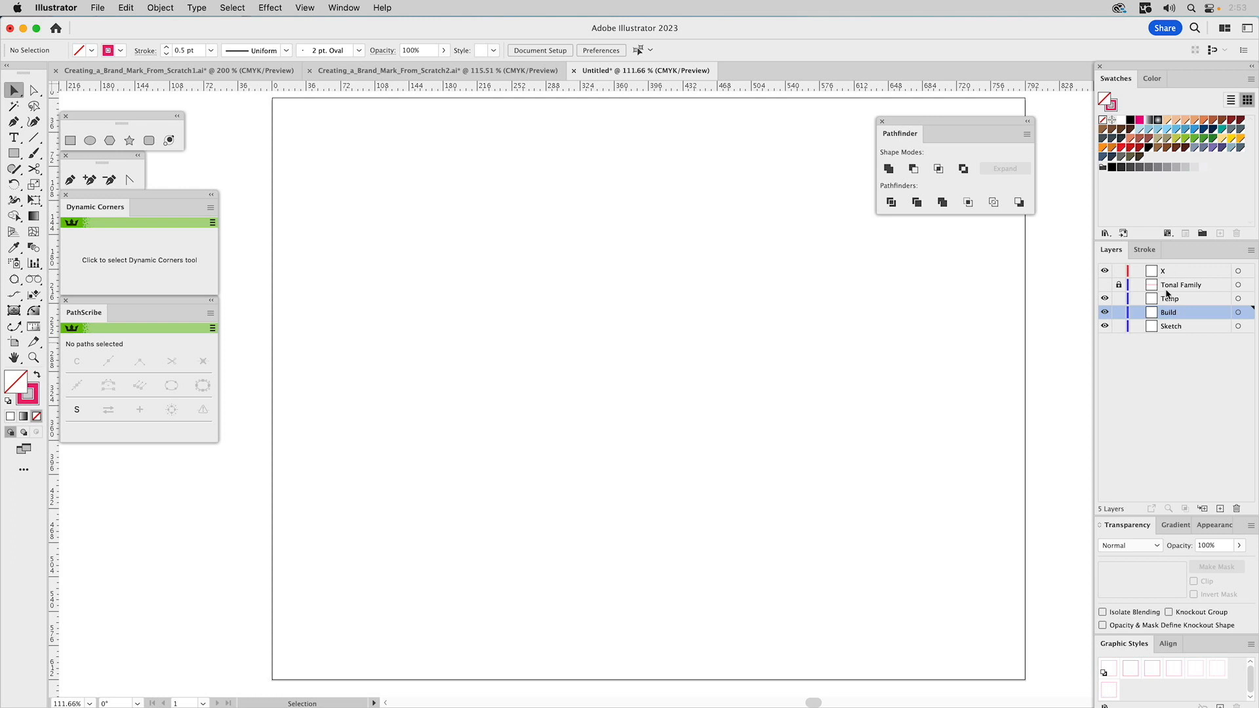
click(1119, 284)
click(1105, 284)
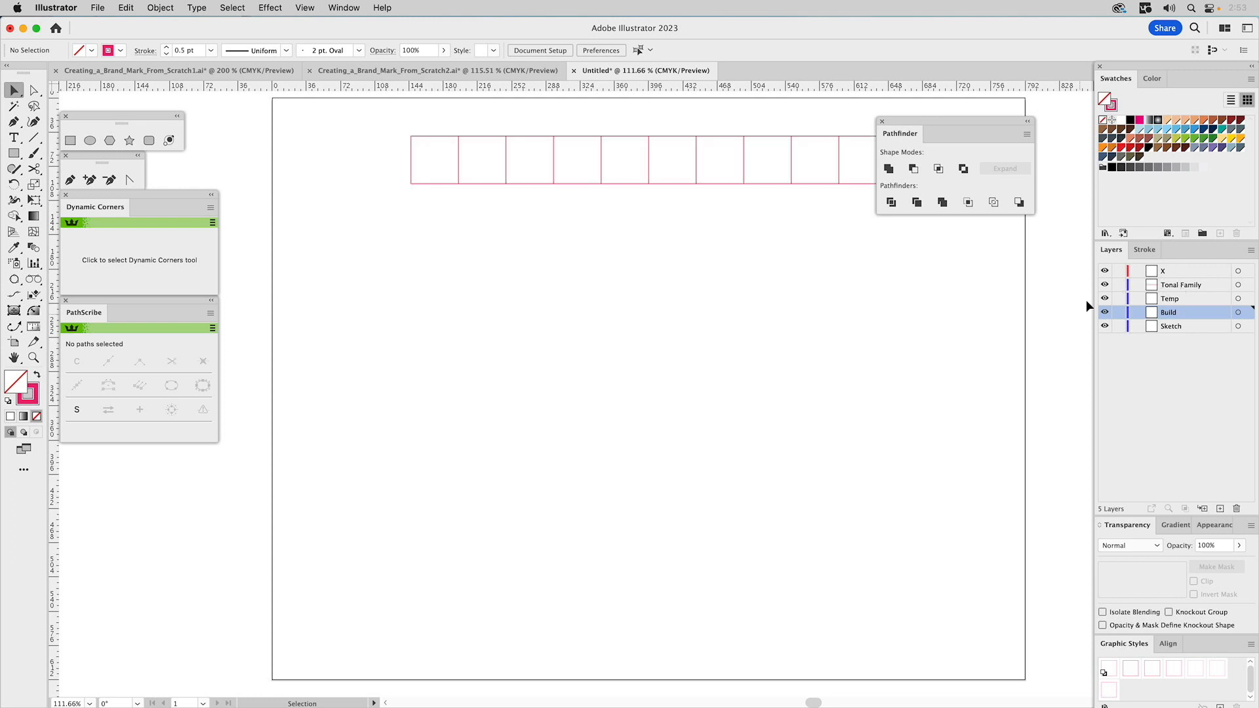
Turn the first four squares of the tonal family row into a vertical column and cut them from the document.
drag(877, 276, 835, 284)
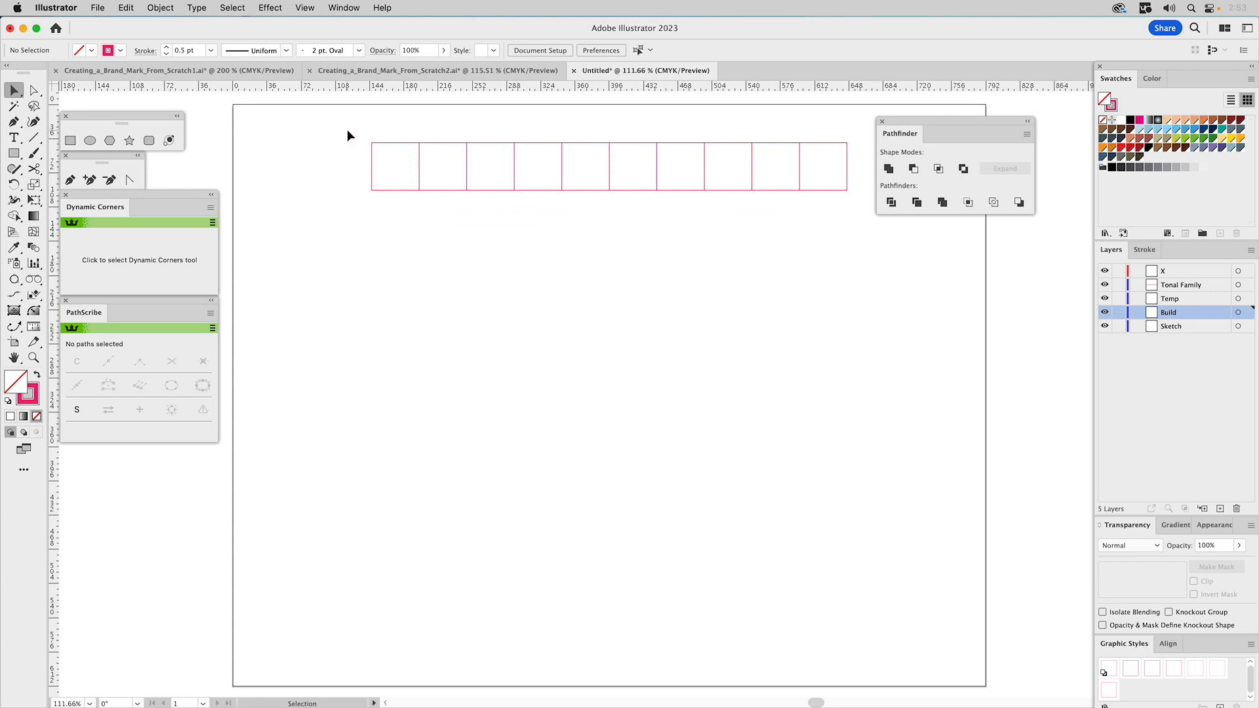
drag(347, 128, 456, 271)
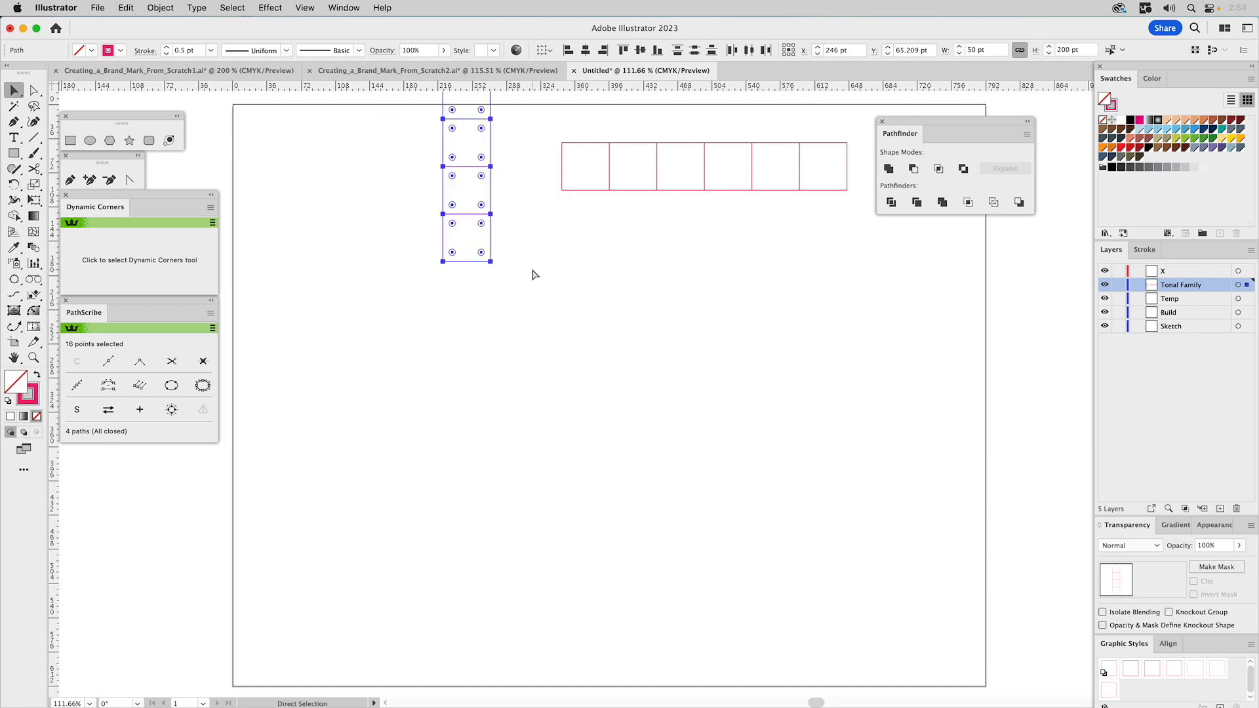
key(Delete)
Close the untitled document without saving and paste the four-square column beside the bird mark, just left of it.
click(574, 70)
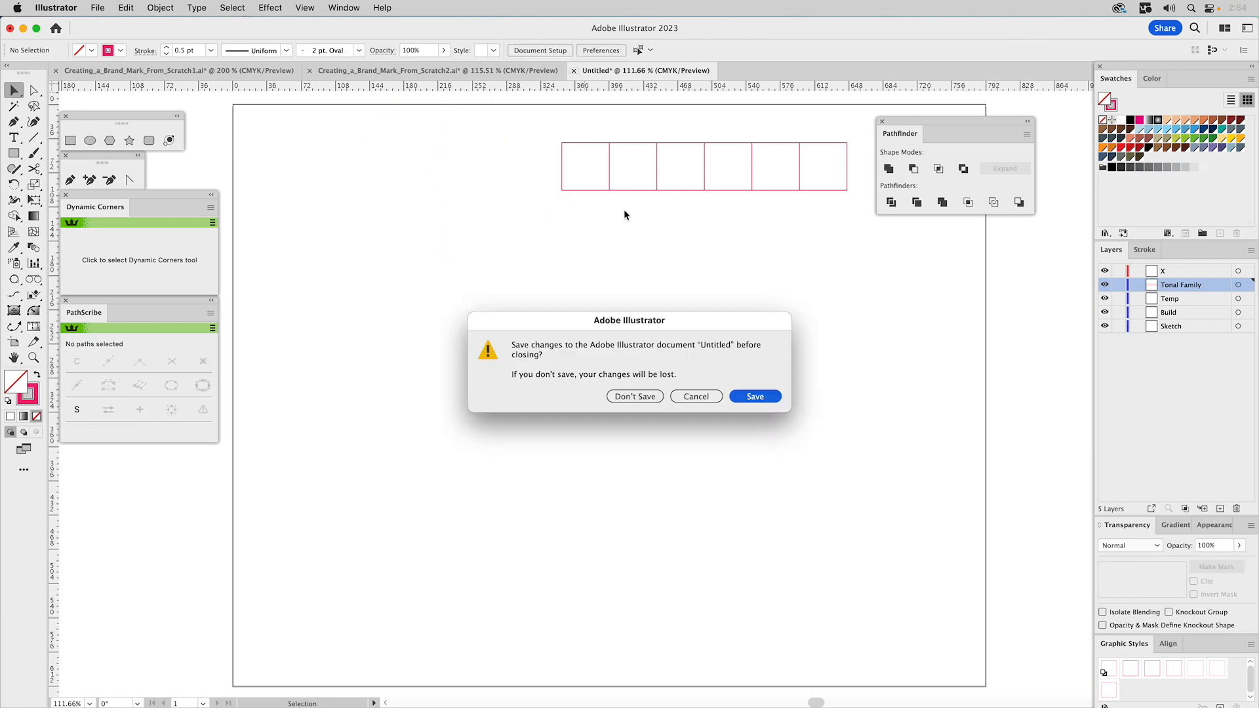
click(645, 396)
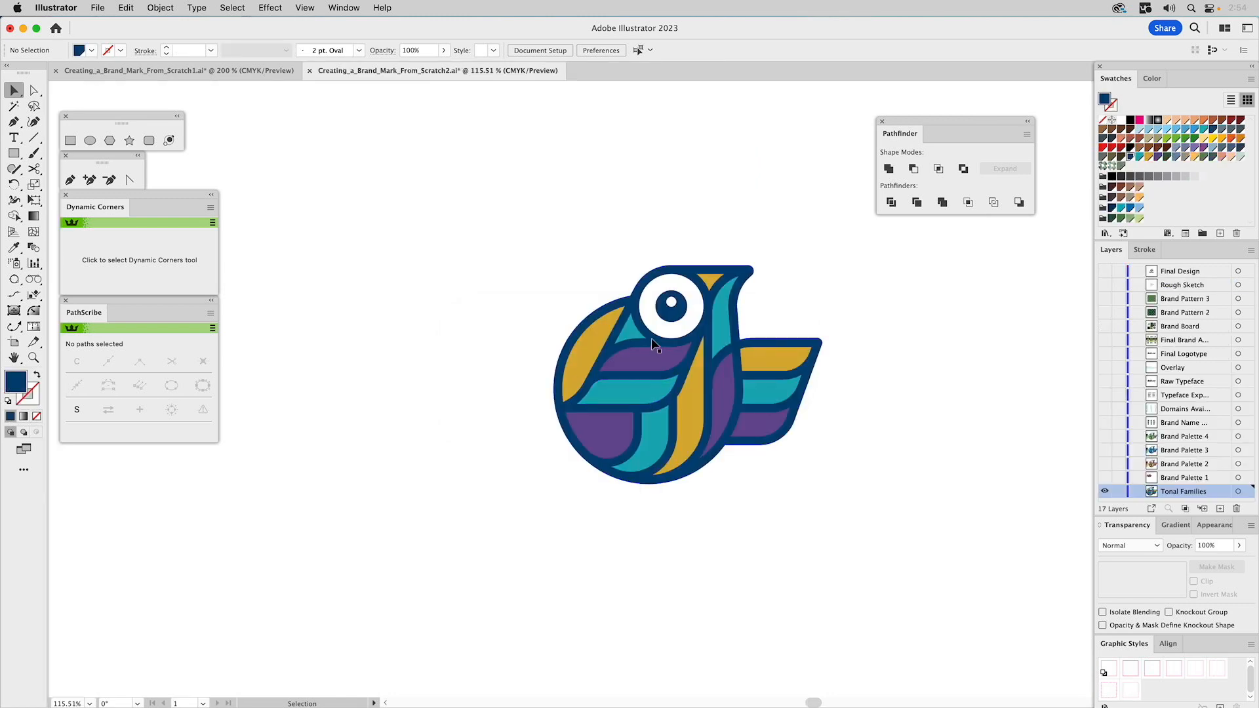
click(652, 341)
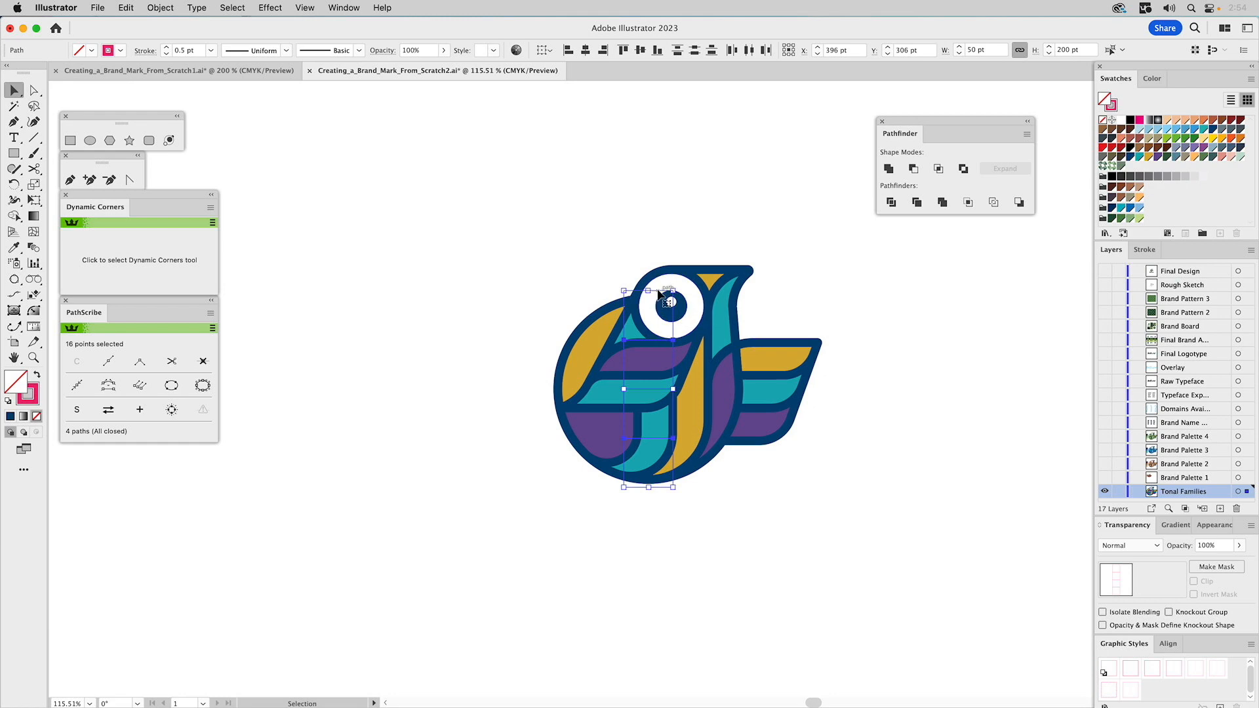
drag(652, 295, 507, 282)
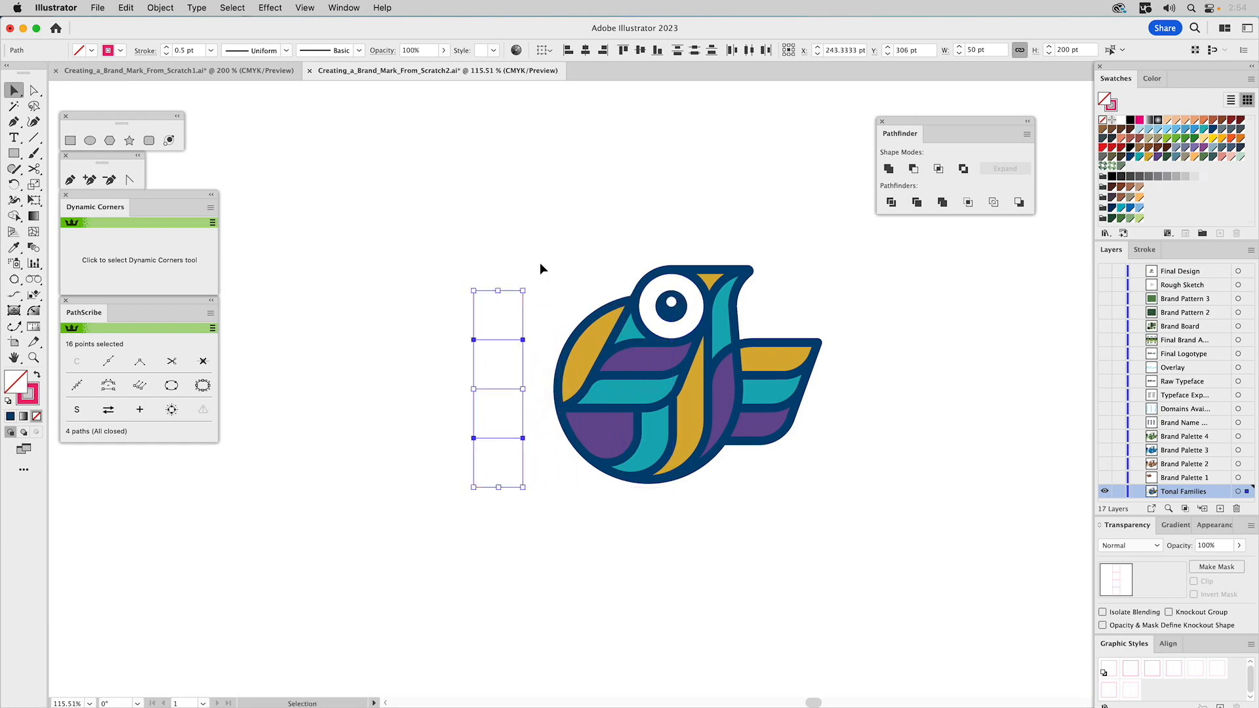
Fill the four stacked squares with the bird's navy, purple, teal and gold, from top to bottom, using the Eyedropper.
key(i)
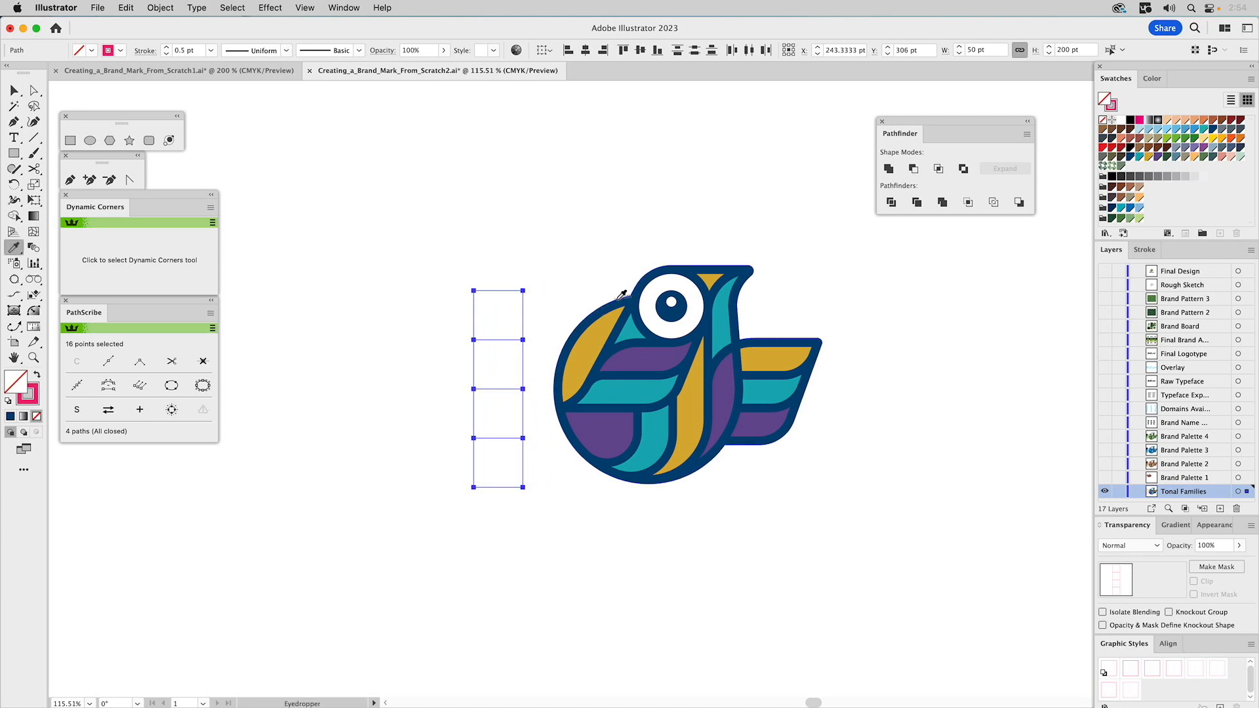
click(616, 300)
super+click(559, 308)
super+click(505, 348)
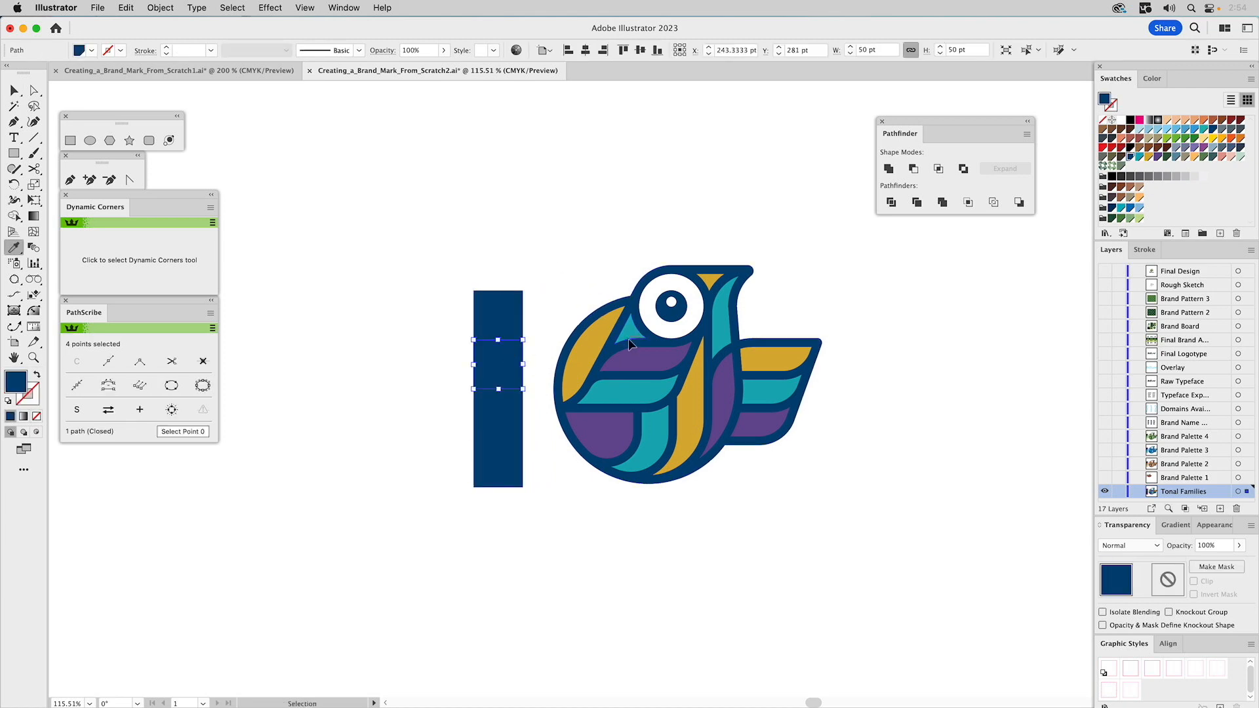
click(642, 351)
super+click(508, 414)
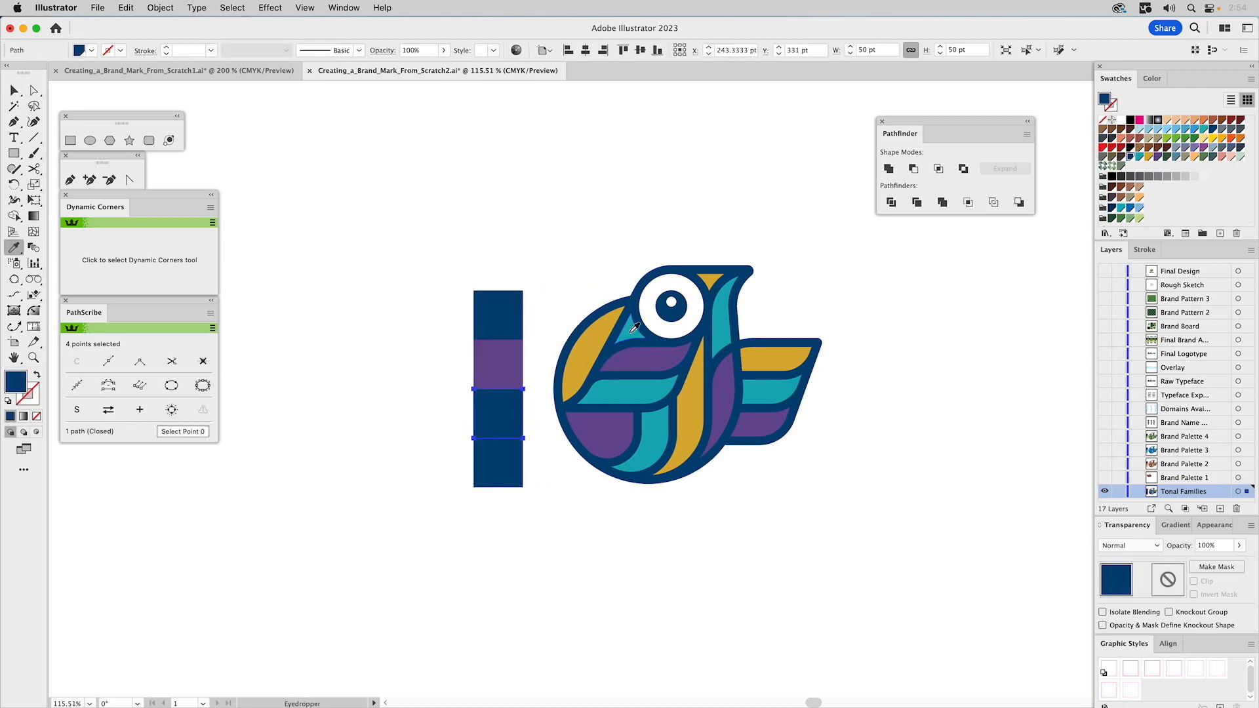
click(631, 328)
super+click(523, 461)
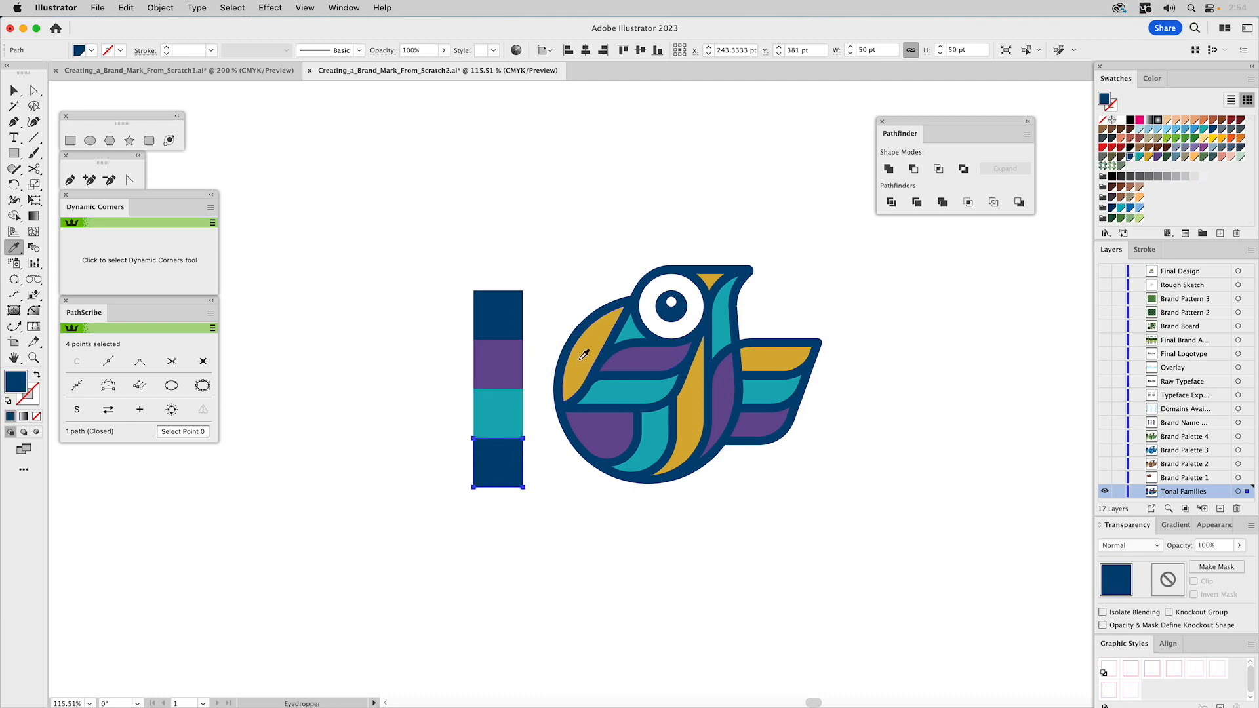
click(577, 357)
super+click(552, 277)
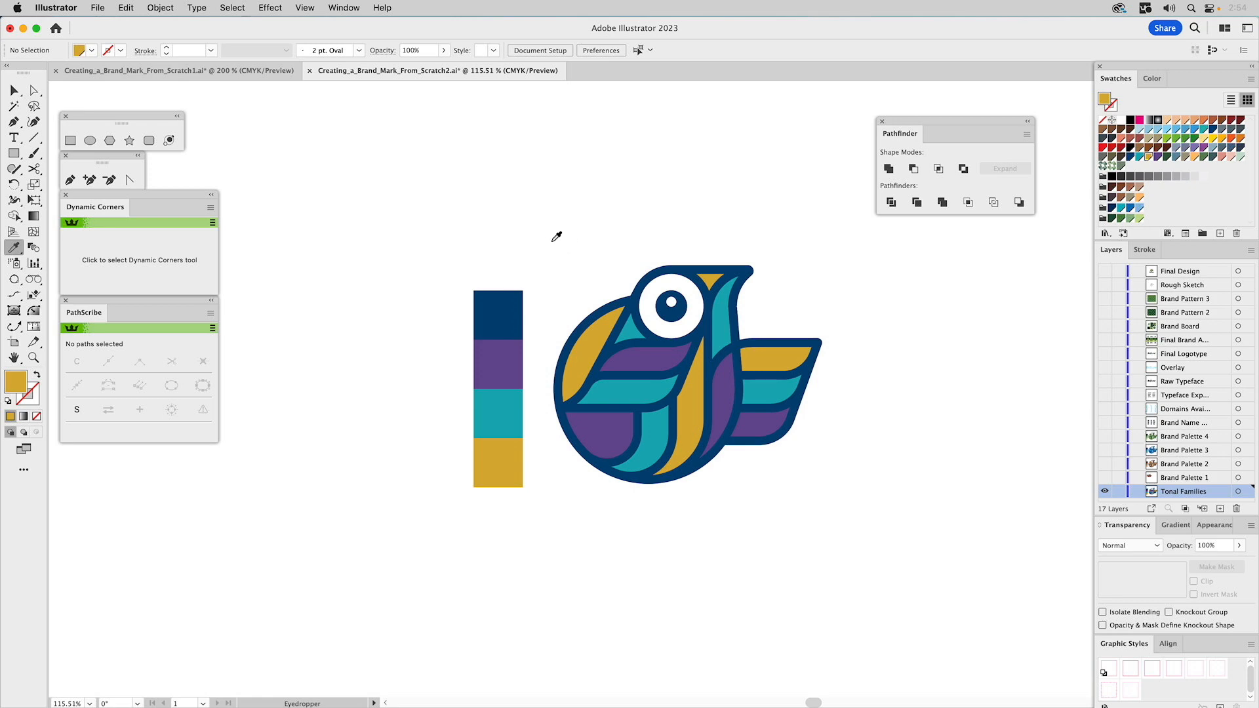
key(v)
Hide the Tonal Families layer and show the Brand Palette 1 and Brand Palette 2 layers, making Brand Palette 1 active.
alt+click(1106, 479)
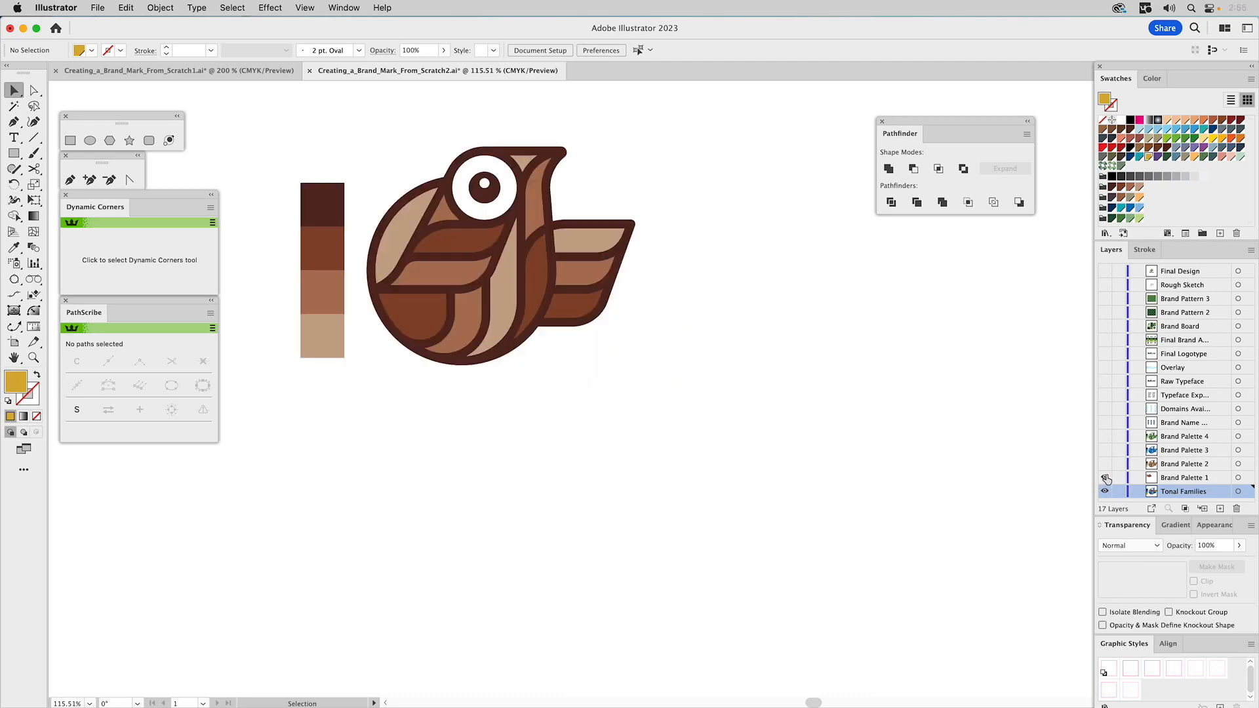
click(1165, 479)
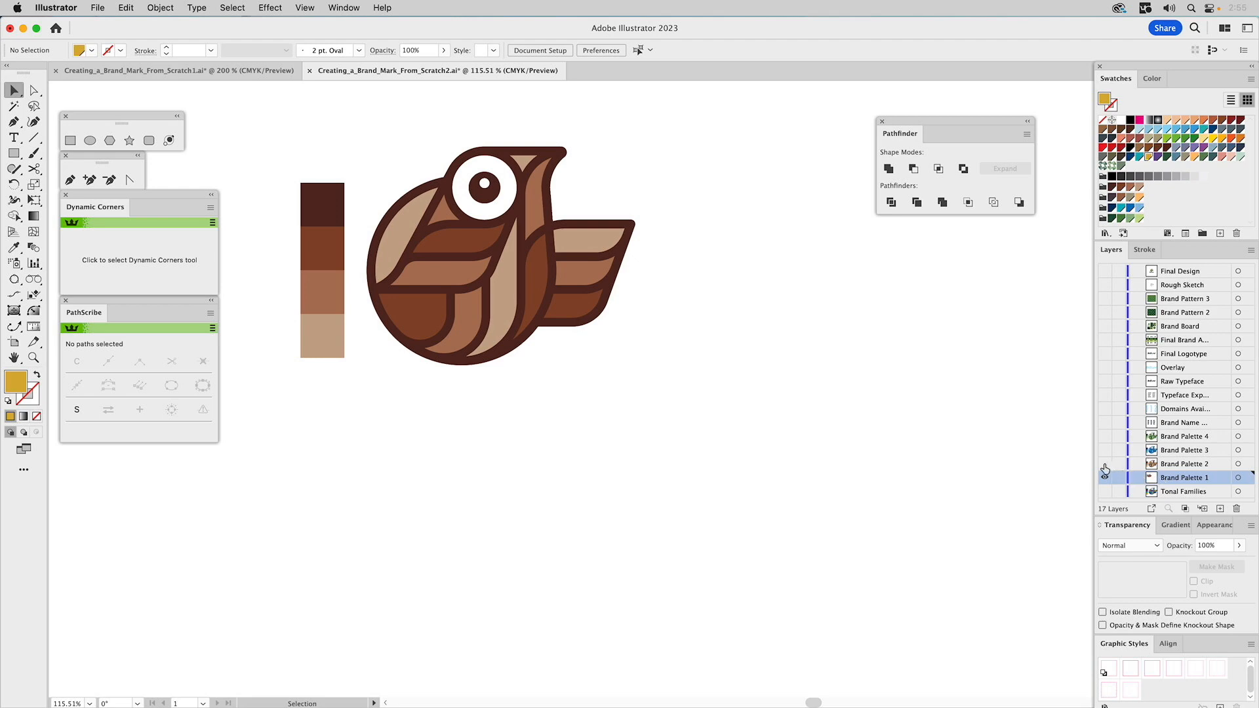
click(1105, 465)
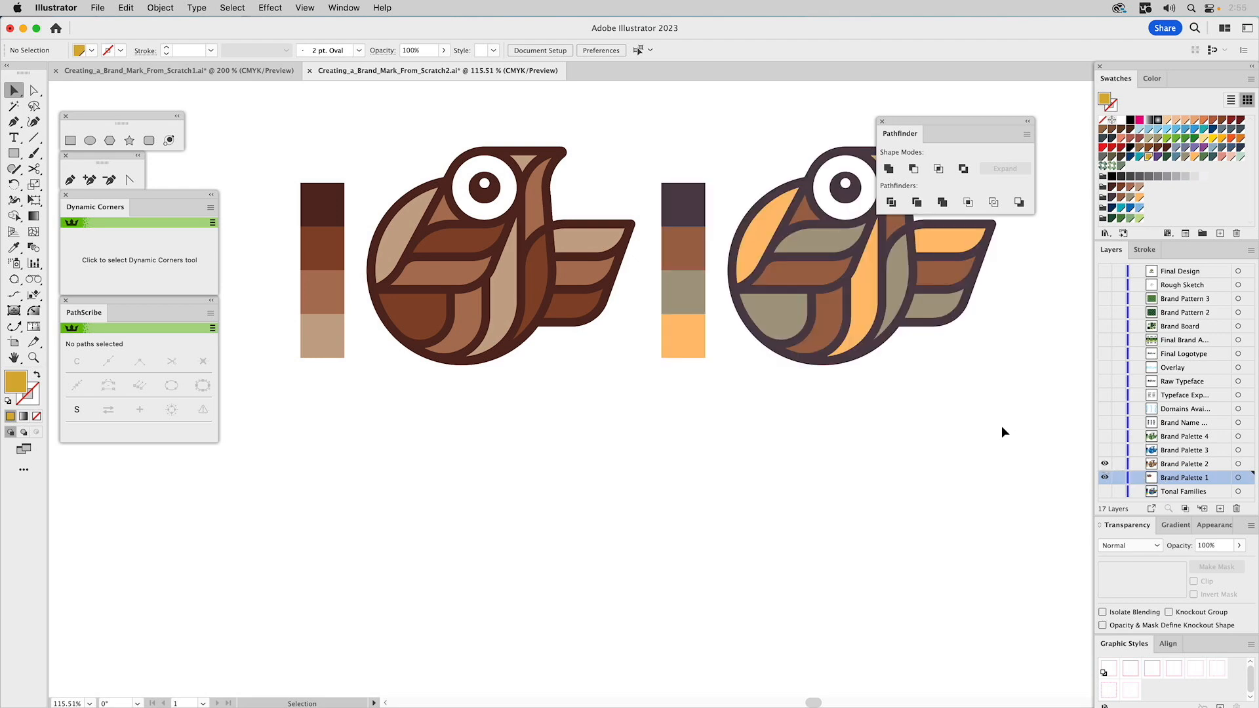
Dock the floating Pathfinder panel with Layers and Stroke, and show the Brand Palette 3 and Brand Palette 4 layers.
drag(898, 133, 1194, 251)
click(1111, 250)
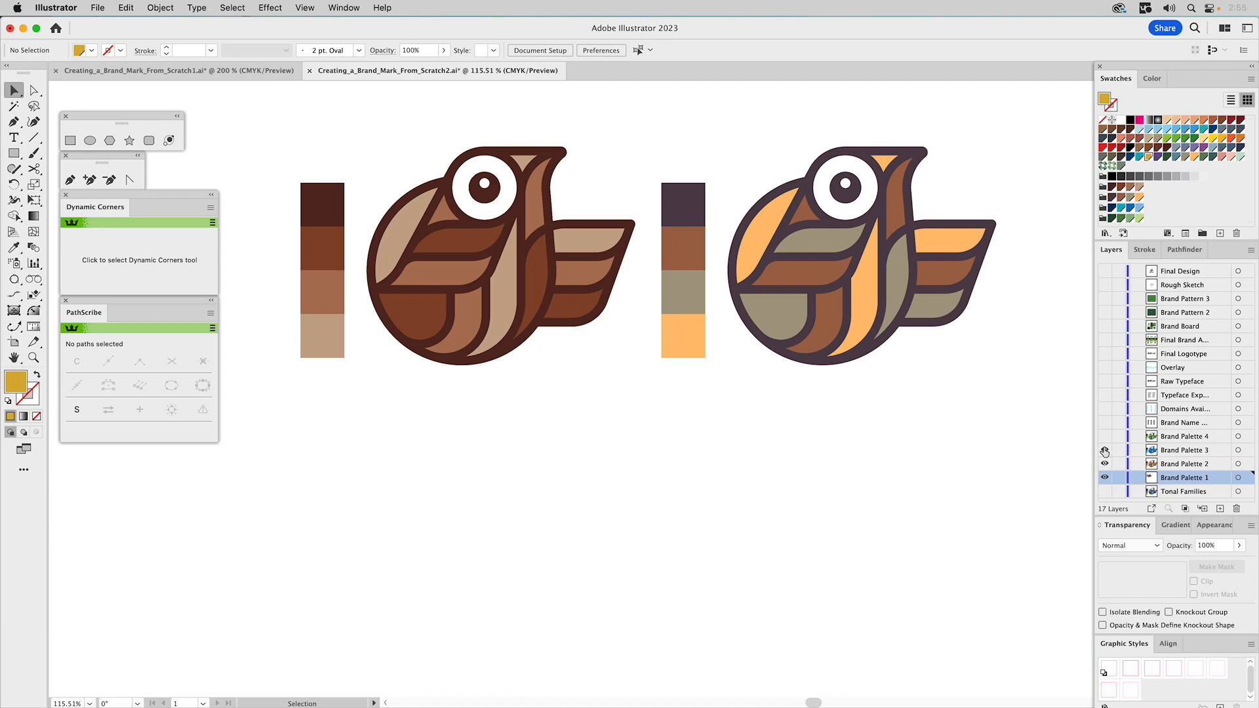
click(1105, 451)
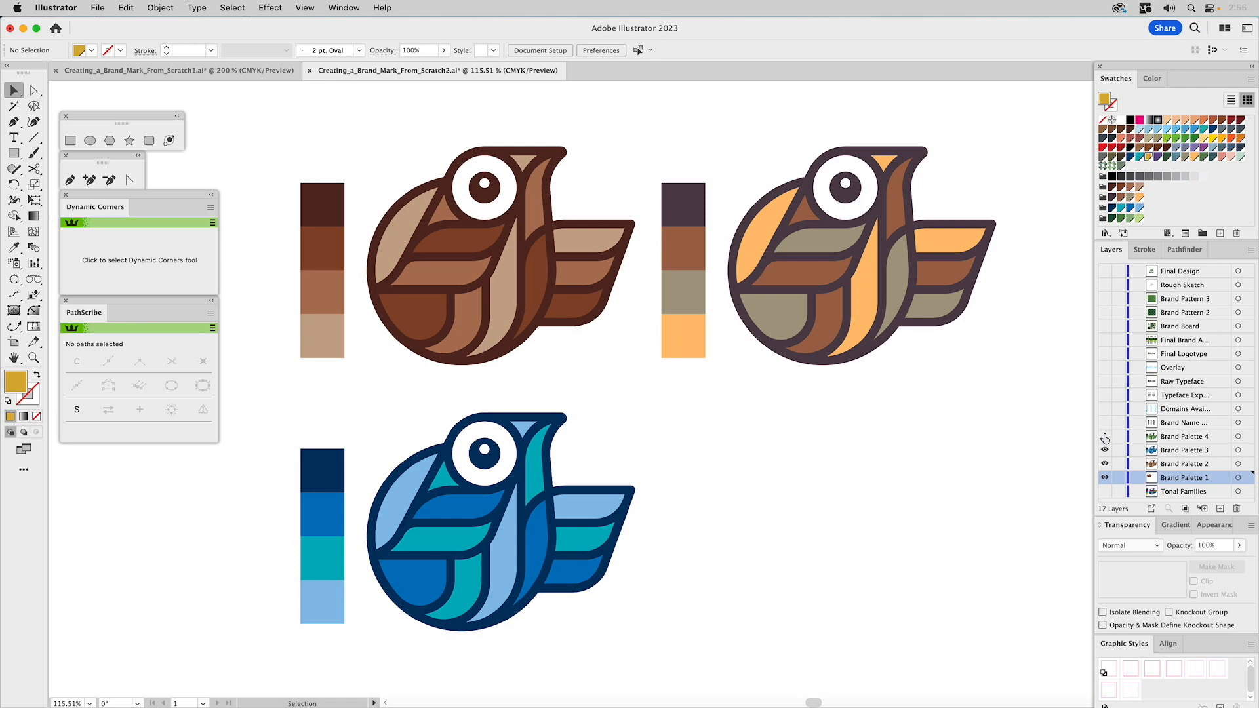
click(1105, 437)
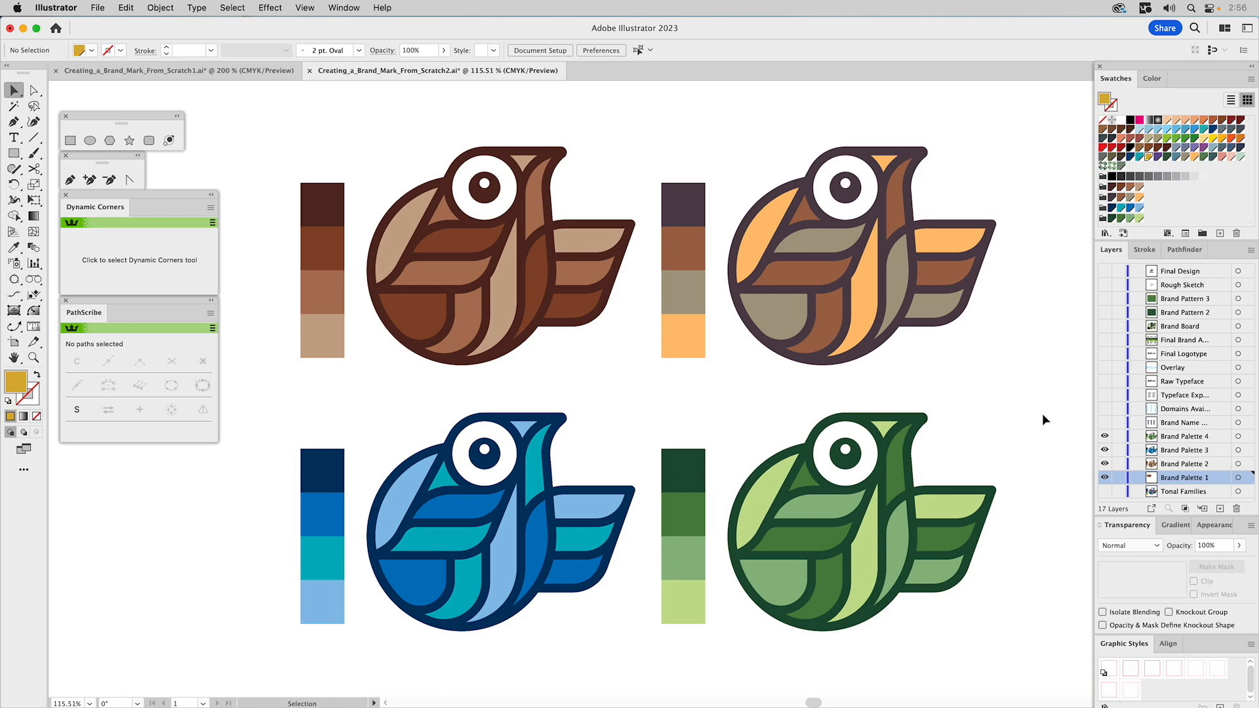
Show only the brand name list layer in place of the palettes, and add the available domains layer over it.
alt+click(1106, 423)
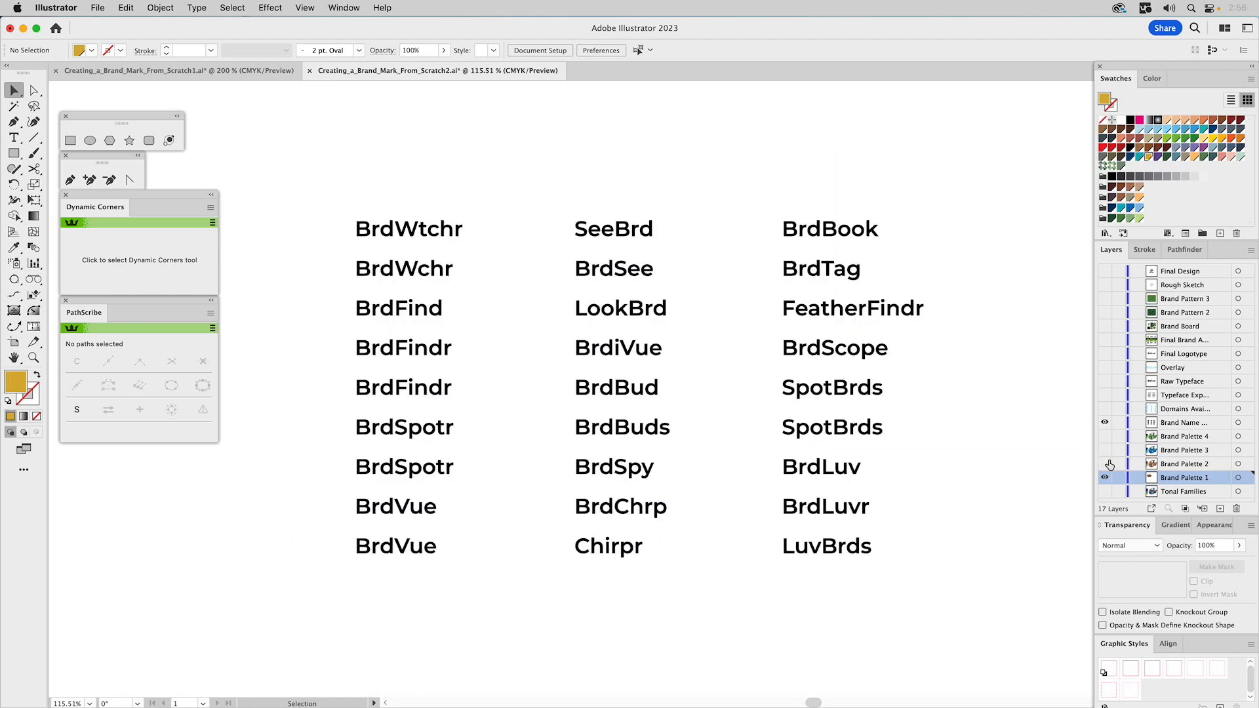
click(1168, 426)
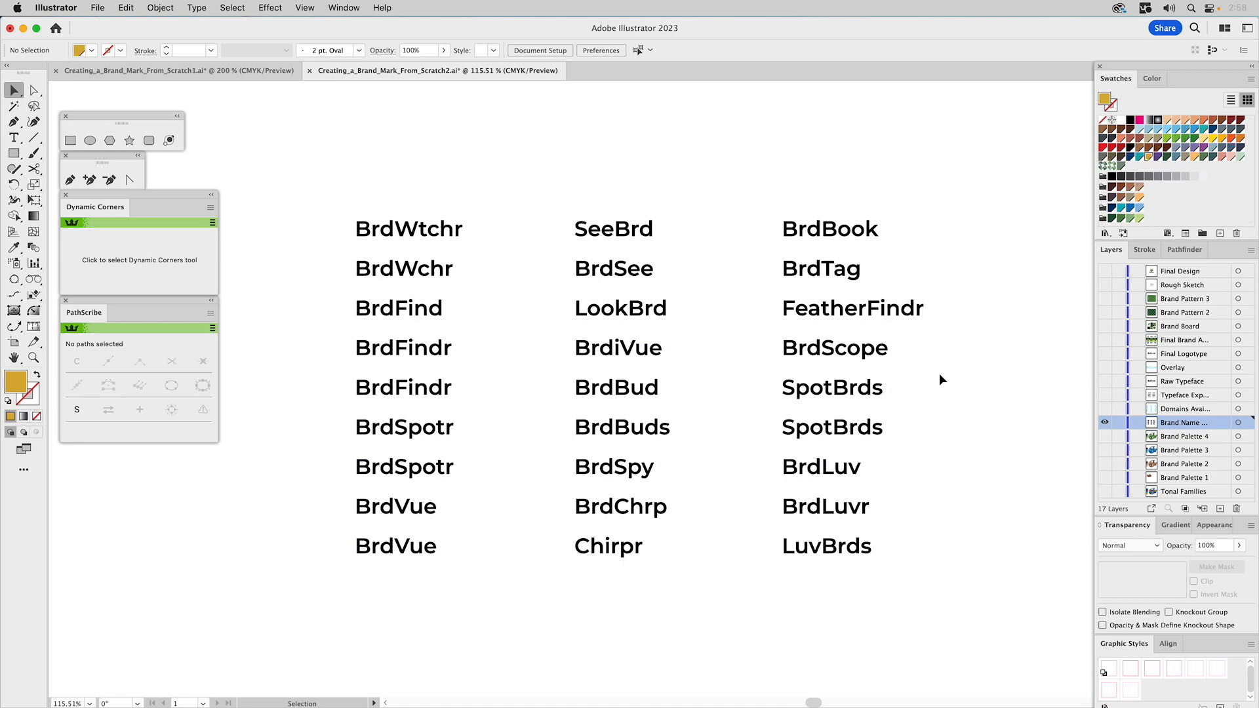
click(1106, 410)
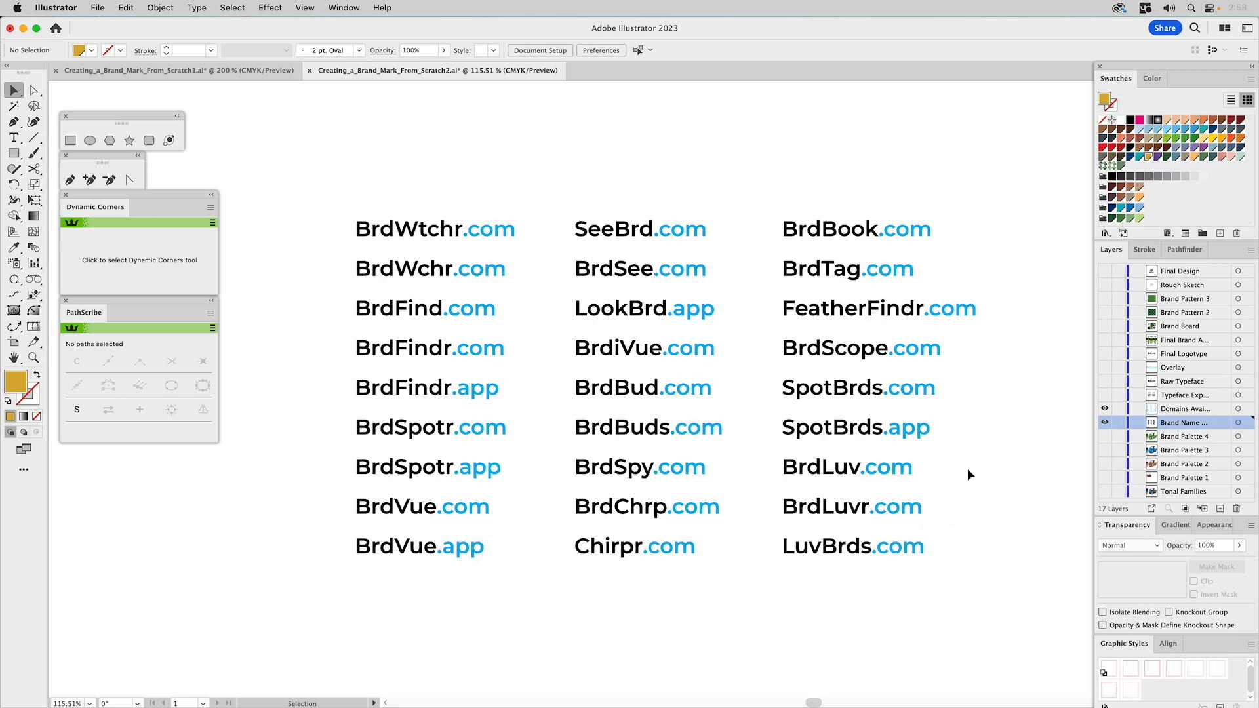
Hide the name and domain lists and show only the layer with the BrdLuvr typeface options, making it active.
click(1105, 405)
click(1105, 408)
alt+click(1105, 395)
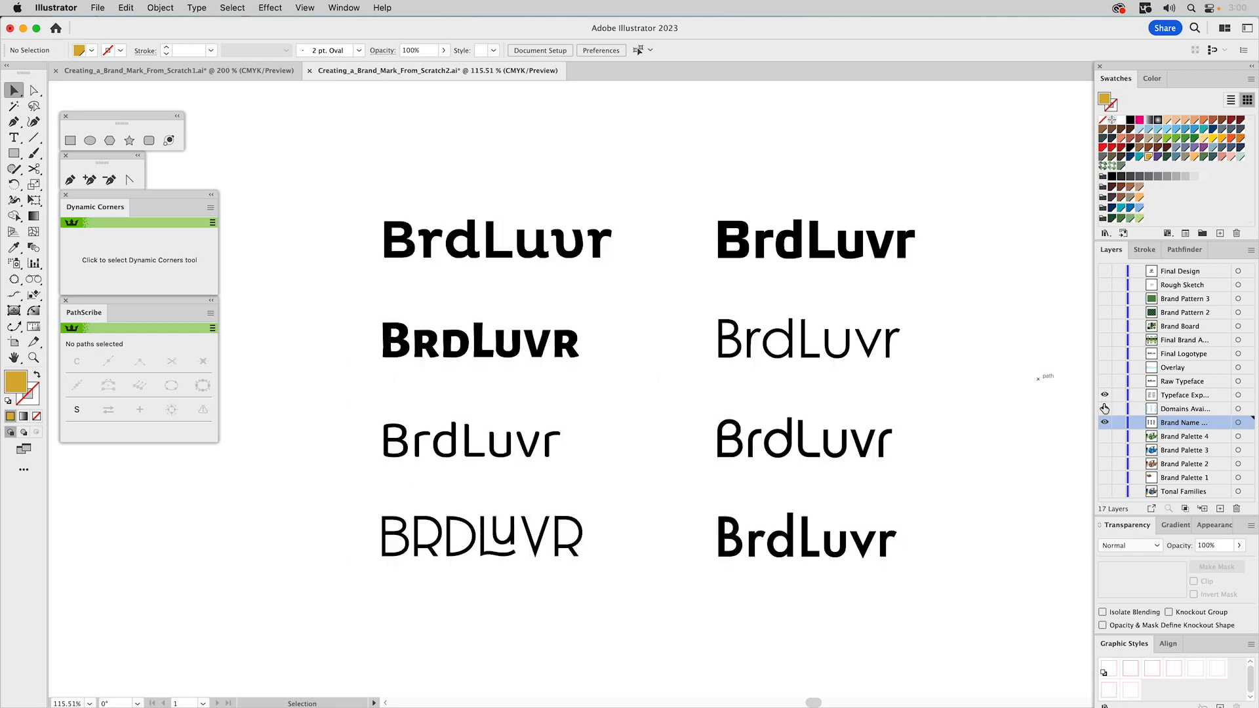
click(1181, 397)
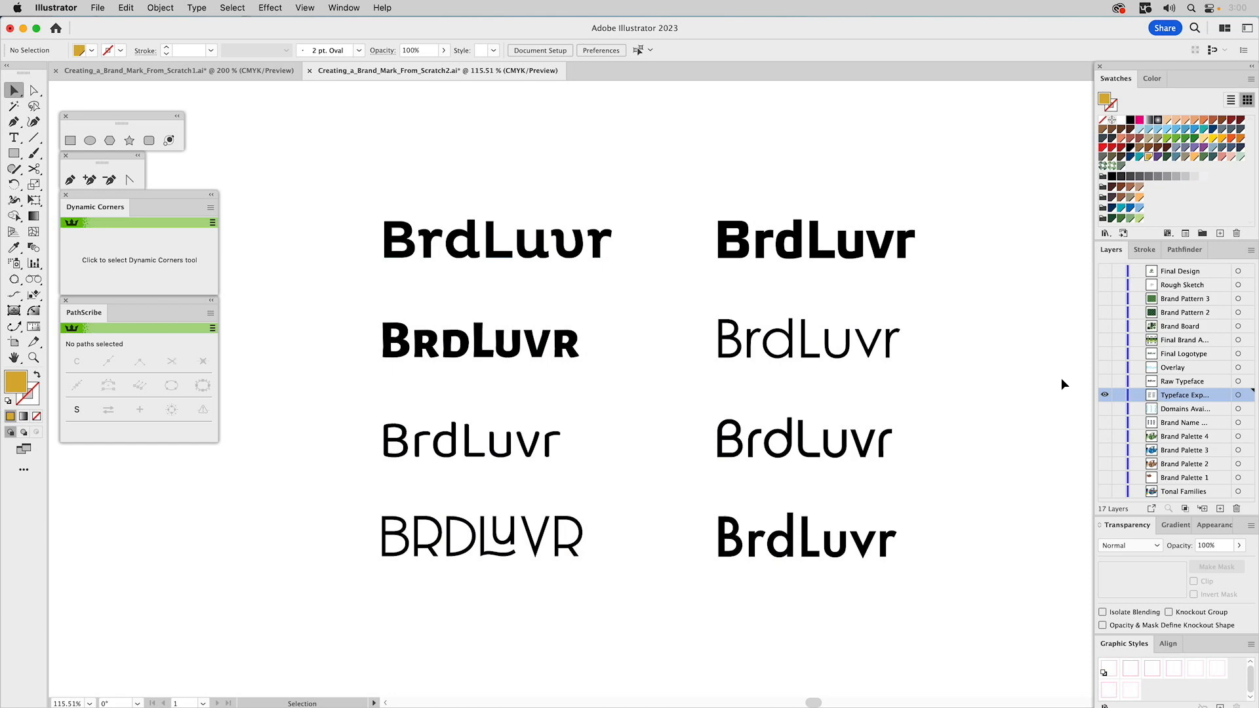
Replace the typeface options with the Raw Typeface layer and make that layer active.
click(1105, 381)
click(1105, 394)
click(1173, 383)
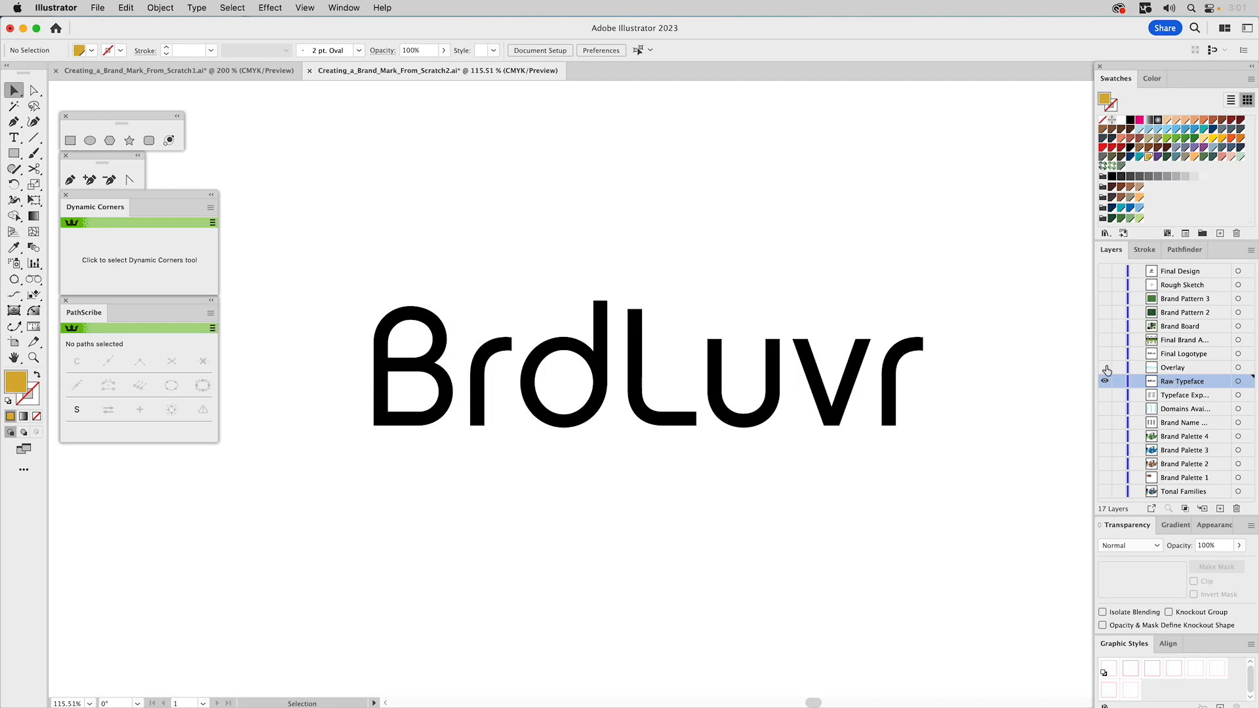
Compare the raw type with the Overlay layer, and leave only the Final Logotype layer showing.
click(1106, 369)
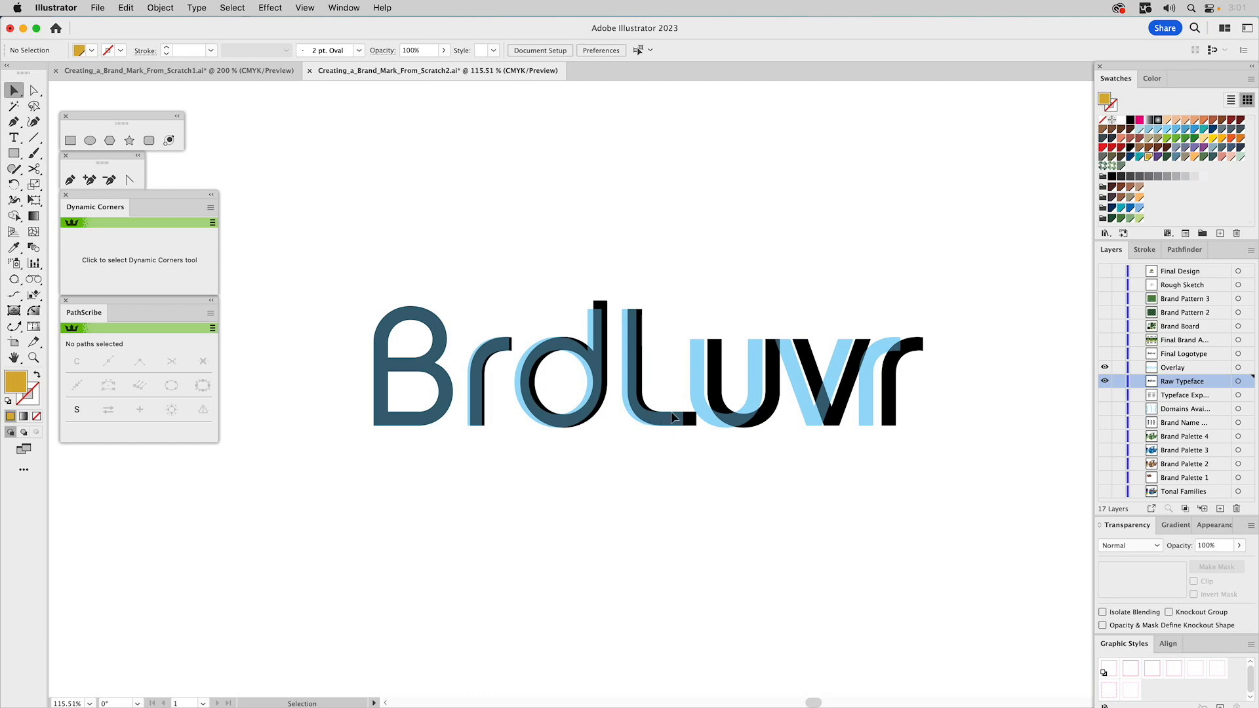
click(1105, 354)
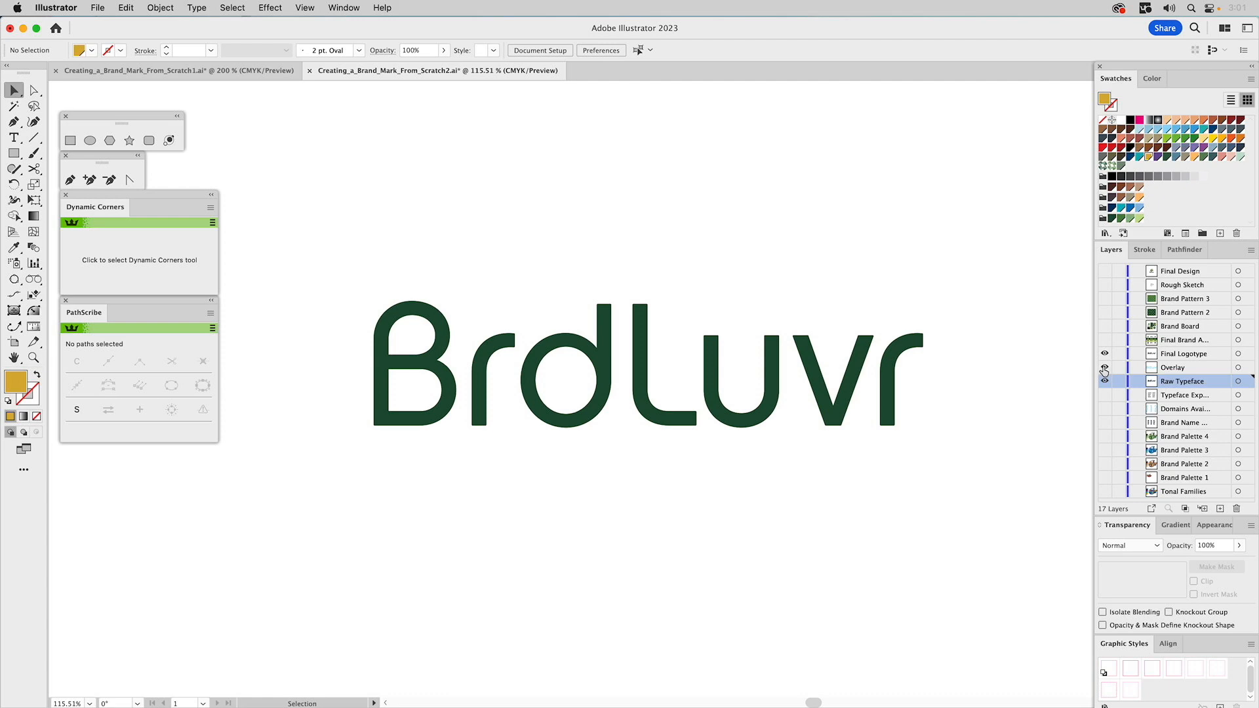
click(1105, 382)
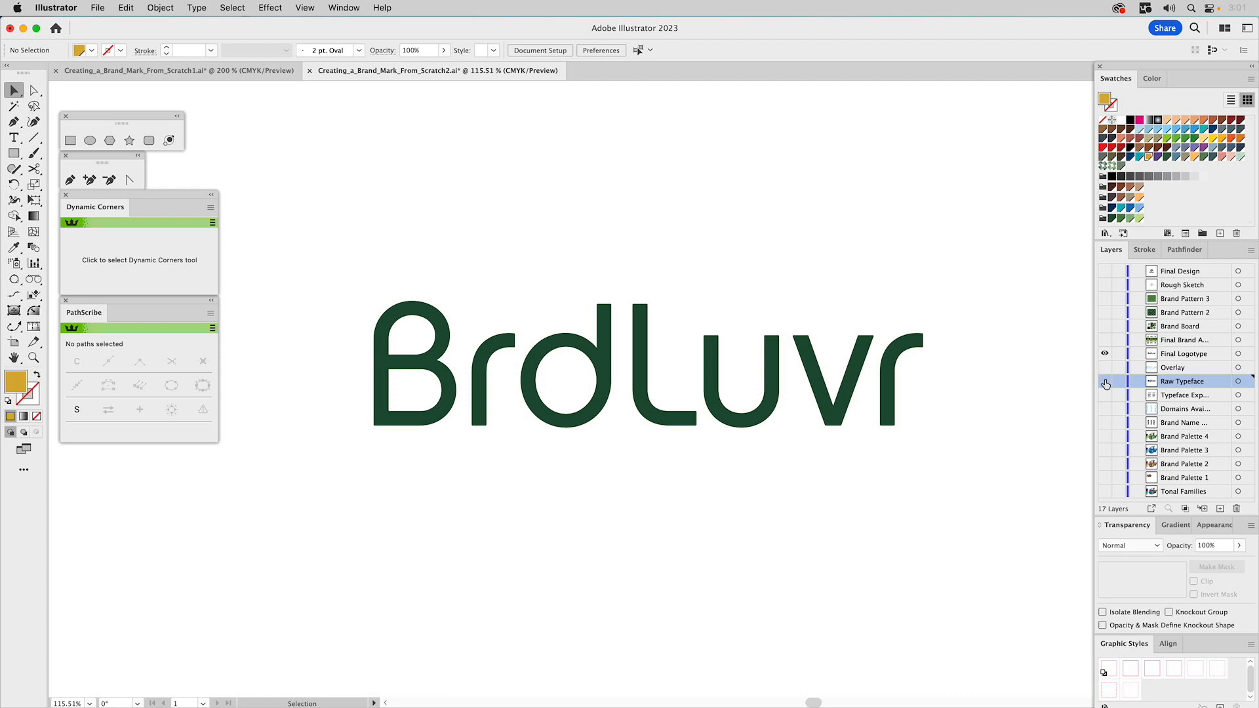
Show the final brand layer with the logo colour variations, and switch to the Brand Board layer as the only visible one.
click(1105, 340)
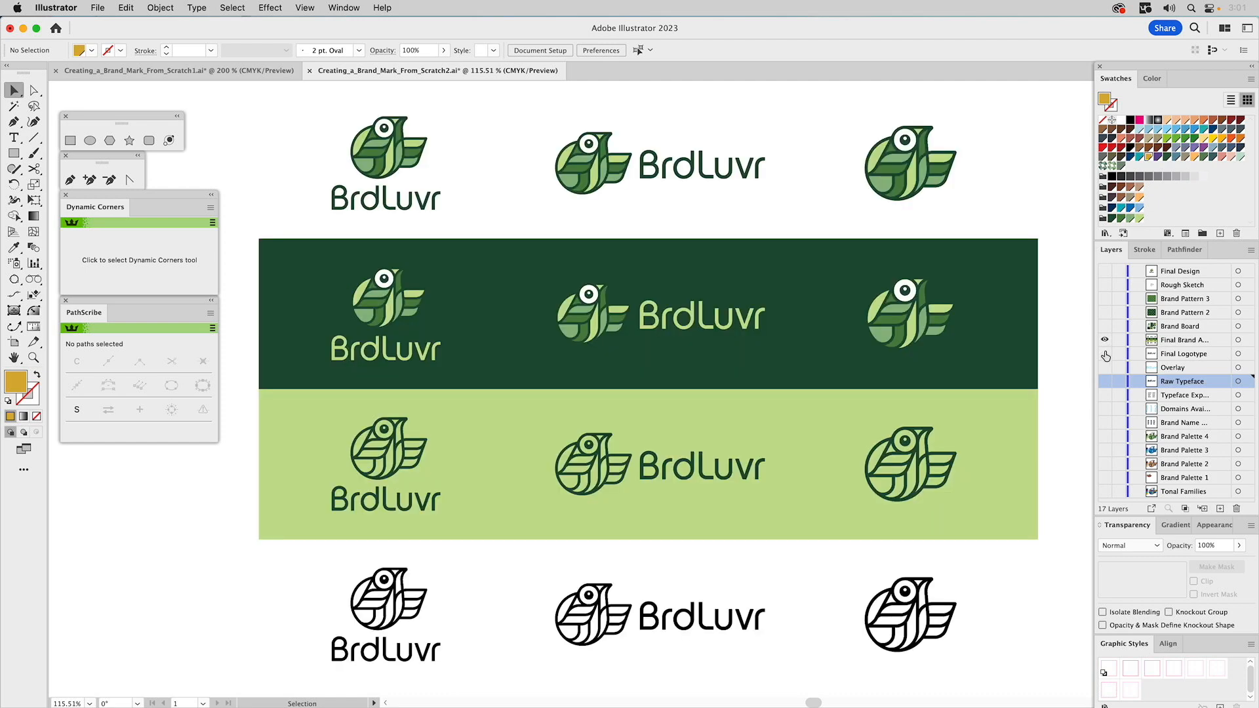
click(1170, 341)
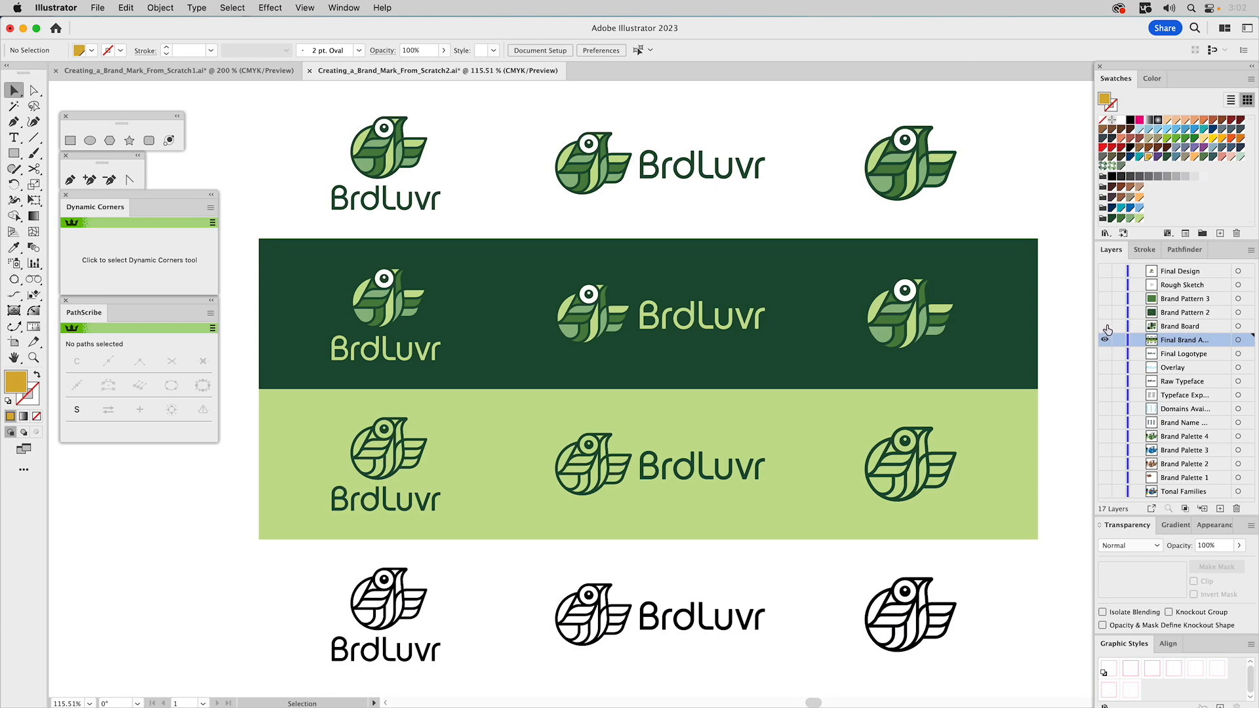
drag(1107, 330, 1106, 342)
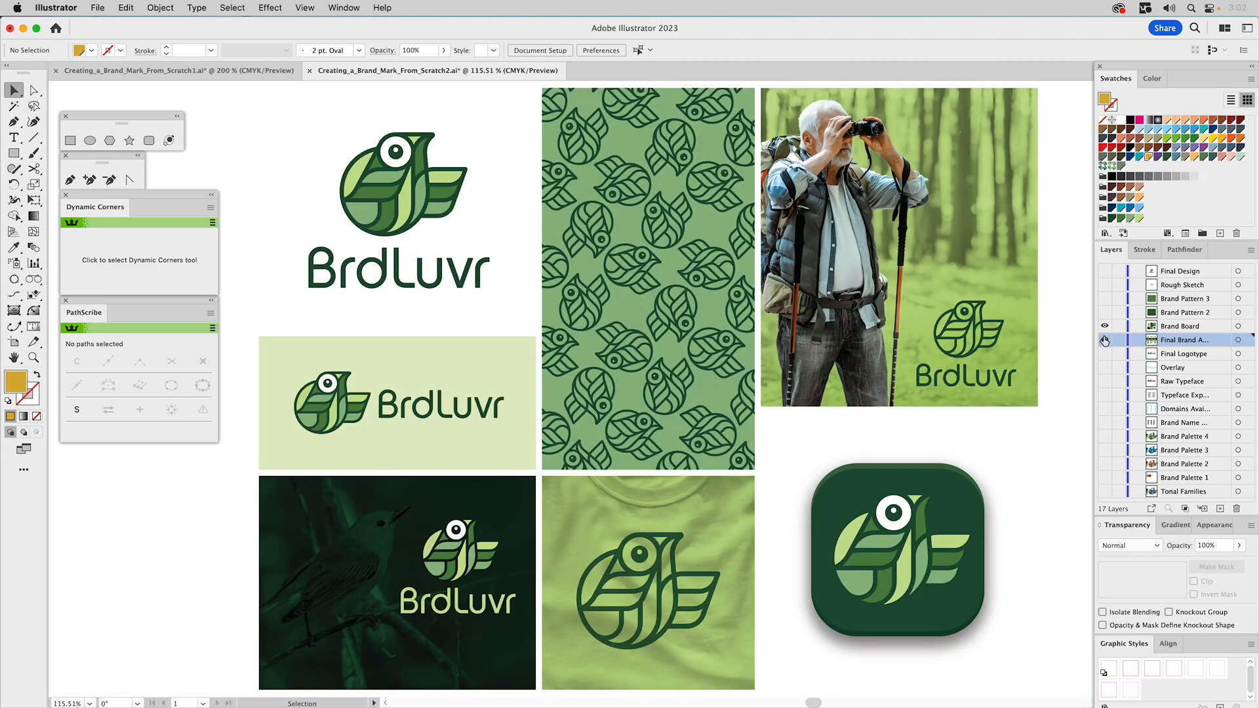
click(1176, 328)
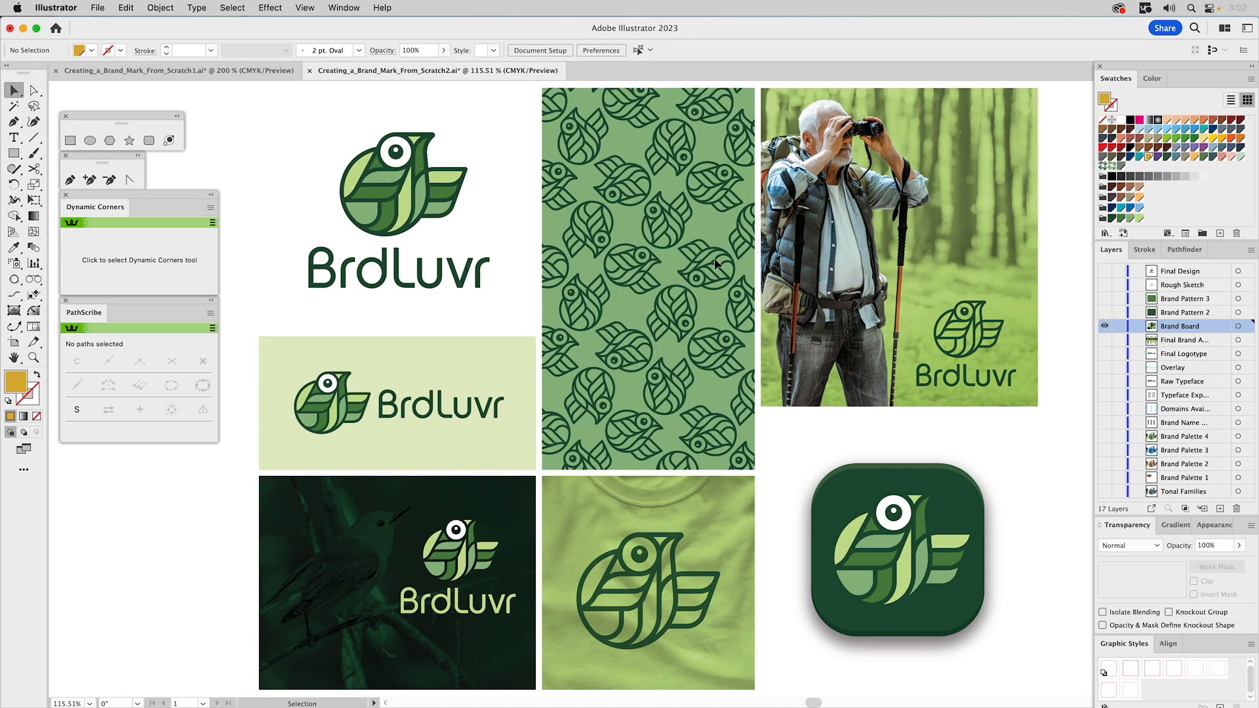
View the Brand Pattern 2 layer in place of the brand board, and switch to Brand Pattern 3 as the active layer.
click(1104, 313)
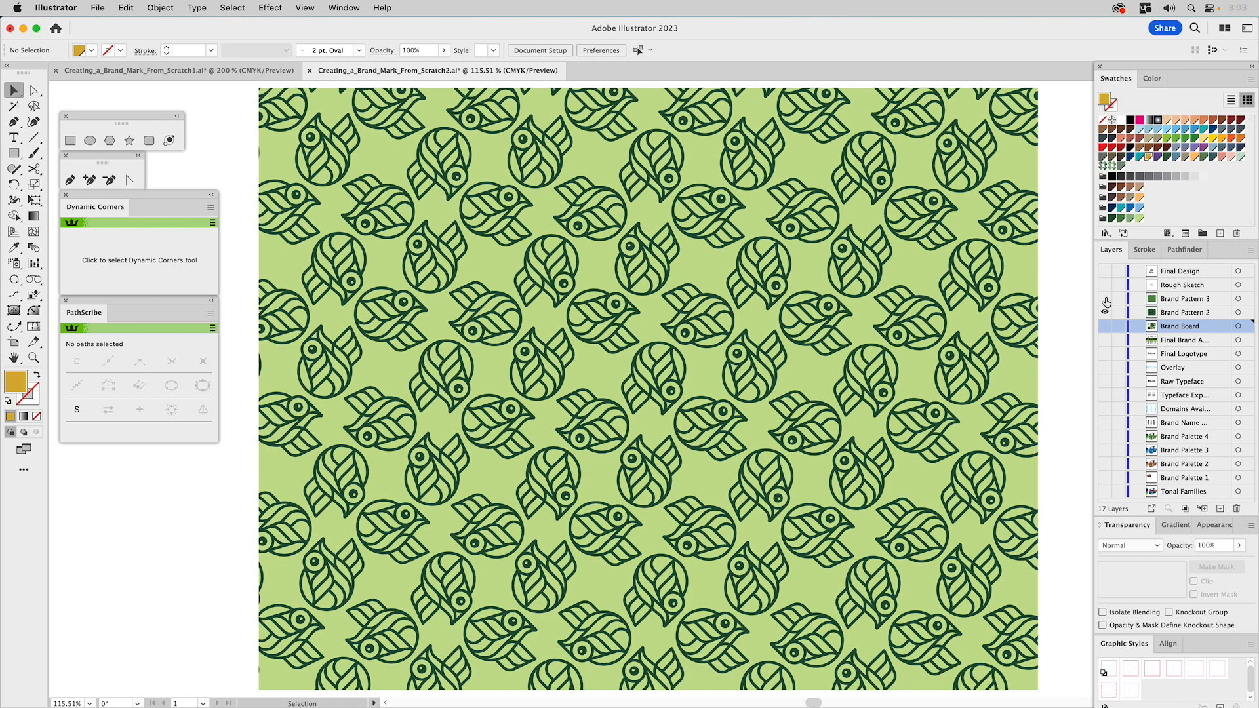
click(1105, 299)
click(1106, 313)
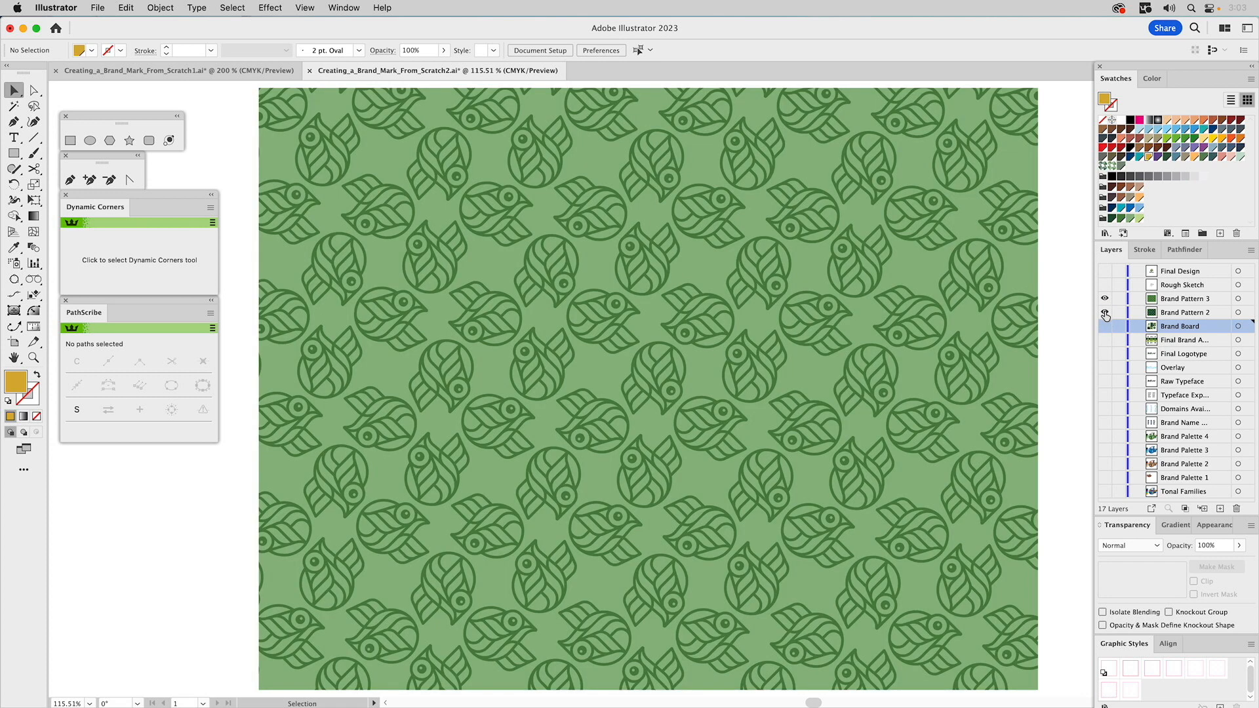
click(1164, 300)
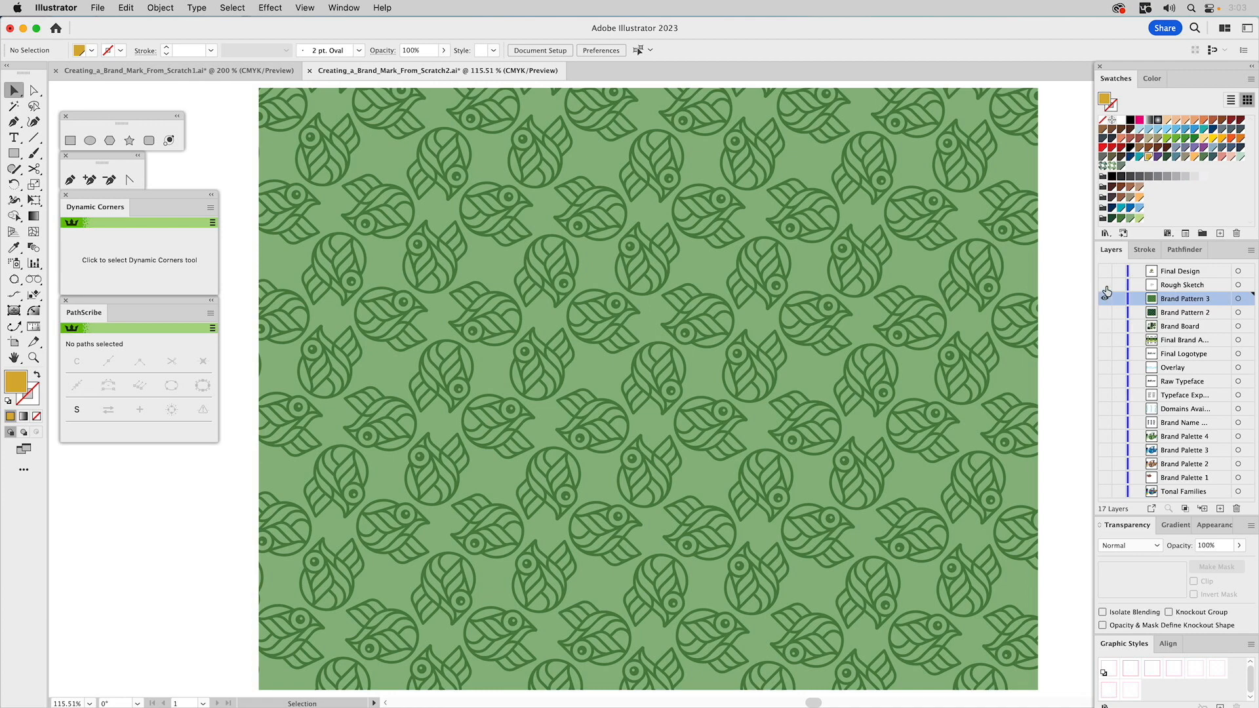
Show the Rough Sketch layer on its own, and replace it with the Final Design layer as the active one.
alt+click(1105, 285)
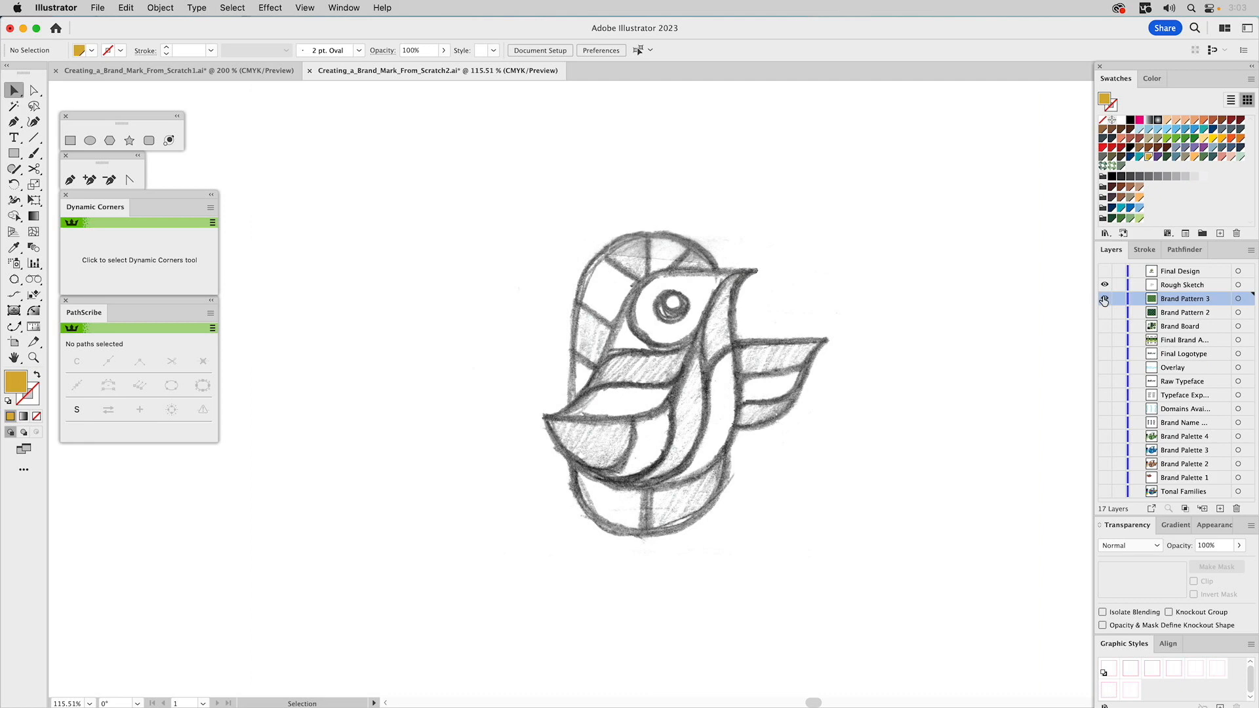
click(1167, 286)
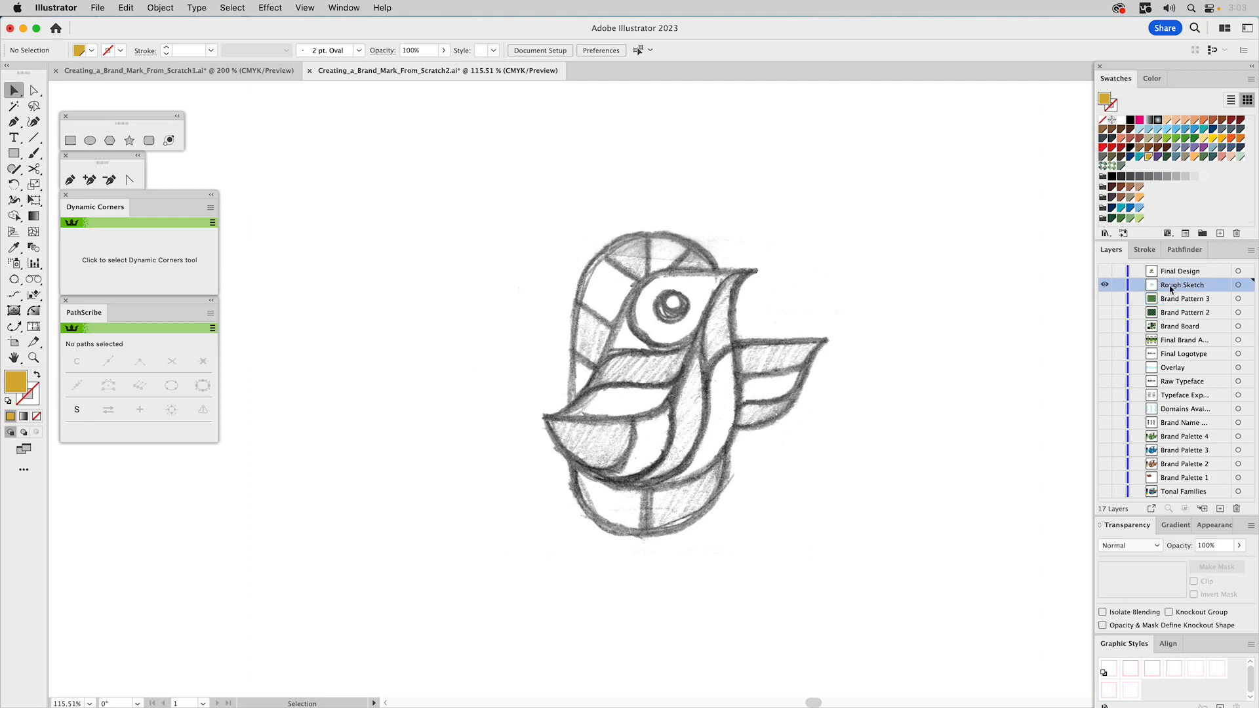
click(1105, 271)
click(1105, 284)
click(1168, 274)
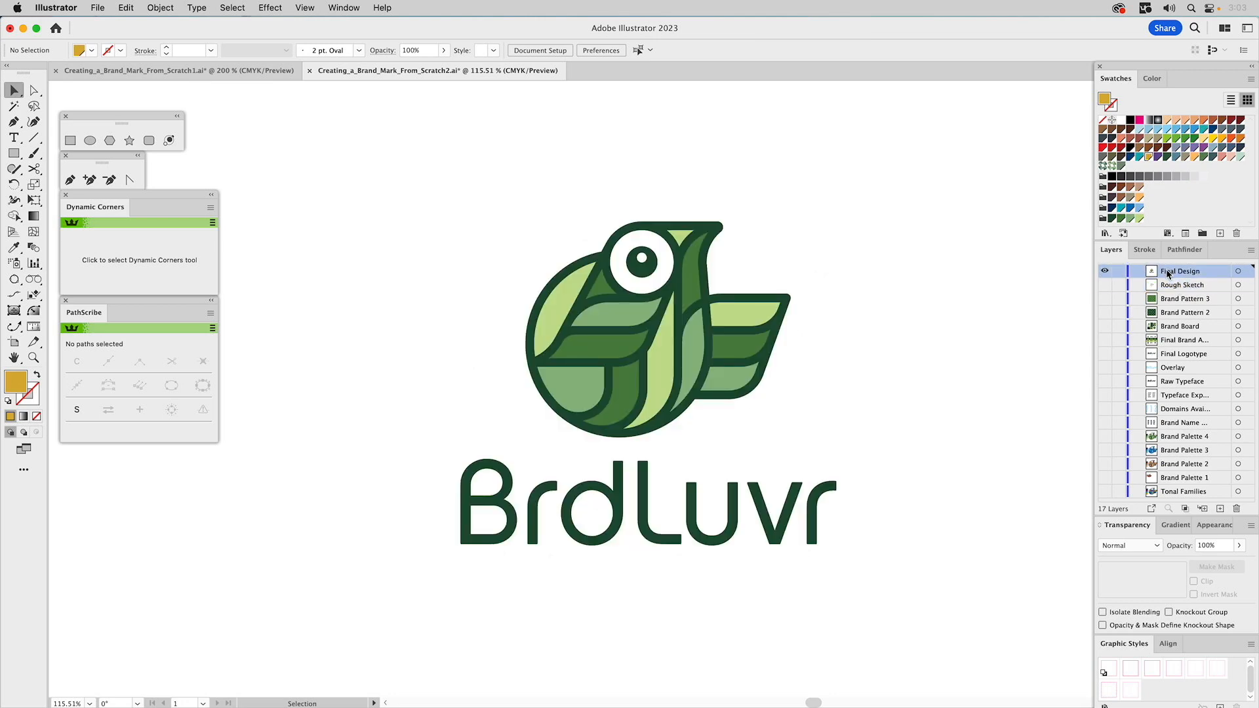